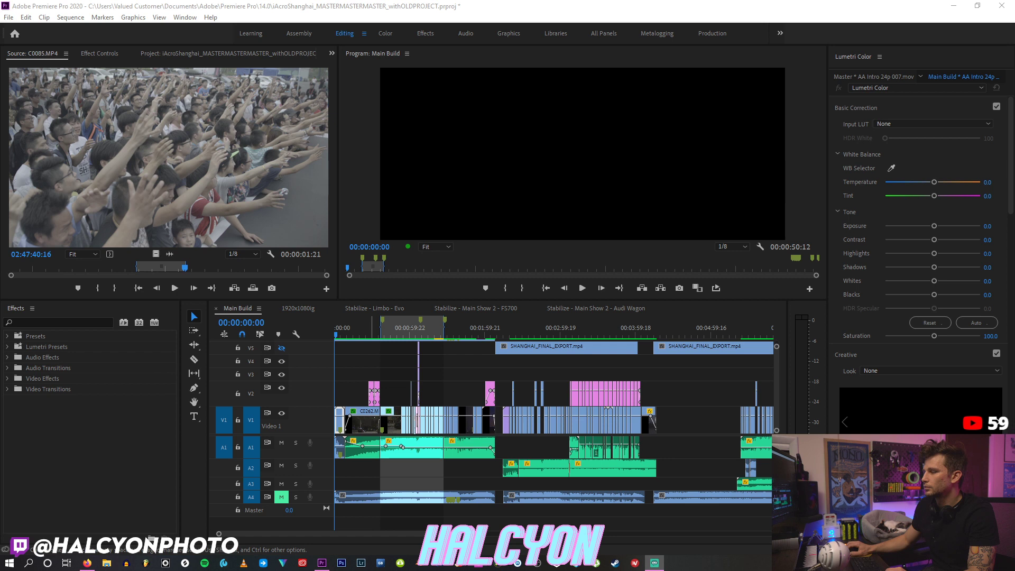
Step: Extend the sequence's Out point to 00:01:39:08 and render the range from In to Out
{"action": "left_click", "coordinate": [350, 329]}
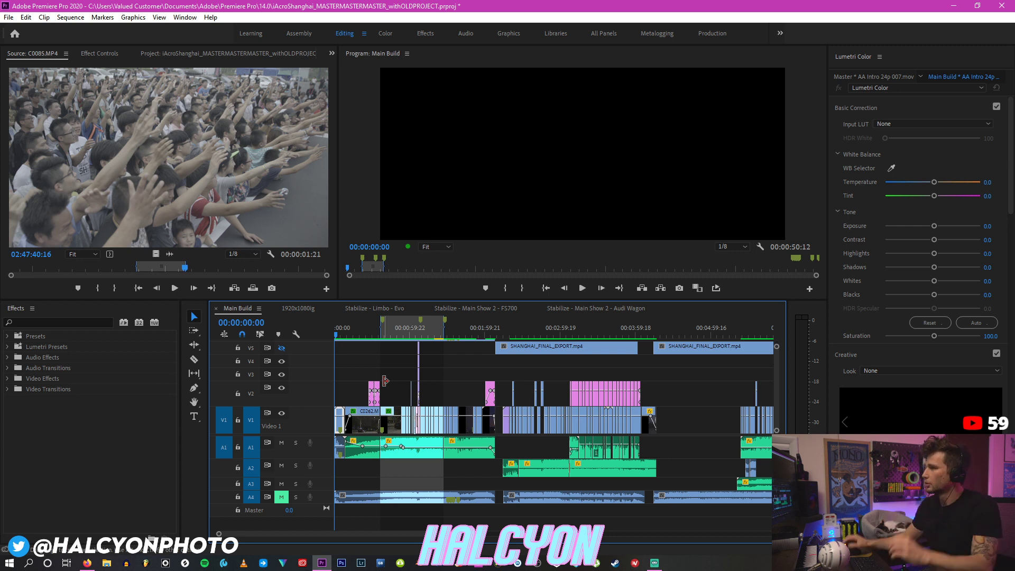
{"action": "left_click", "coordinate": [386, 53]}
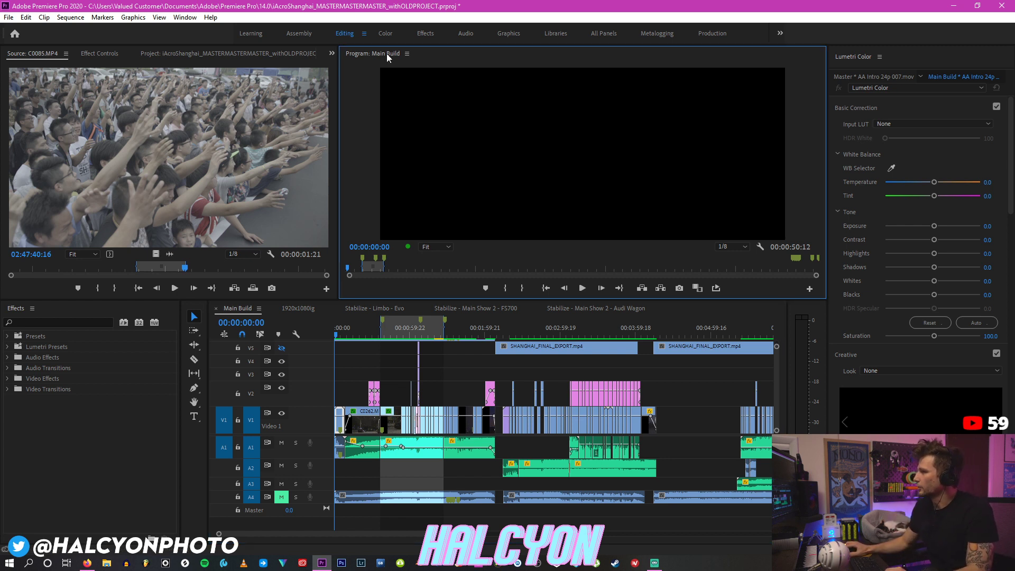
{"action": "left_click", "coordinate": [447, 331]}
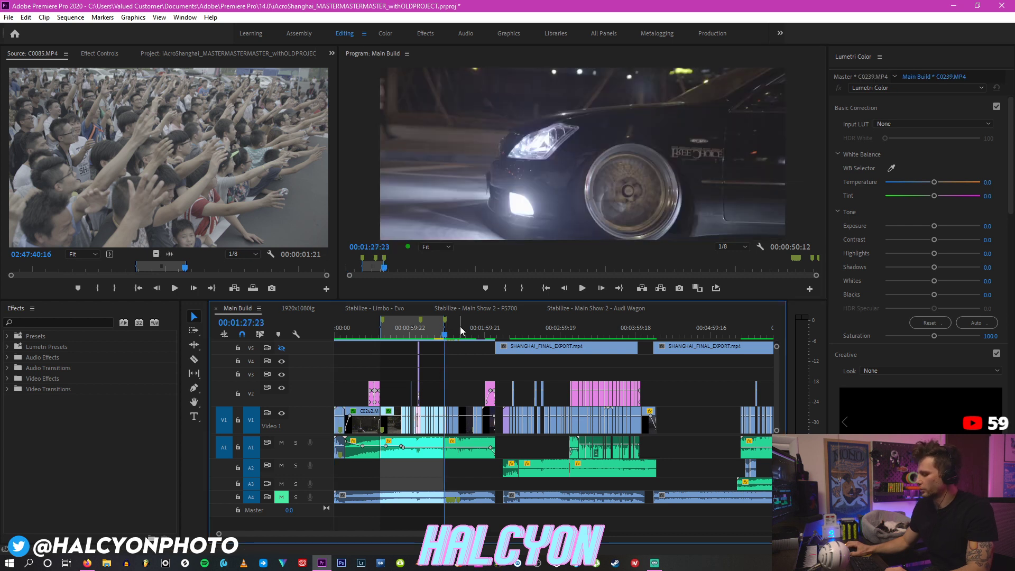
{"action": "left_click", "coordinate": [459, 331]}
{"action": "left_click", "coordinate": [76, 17]}
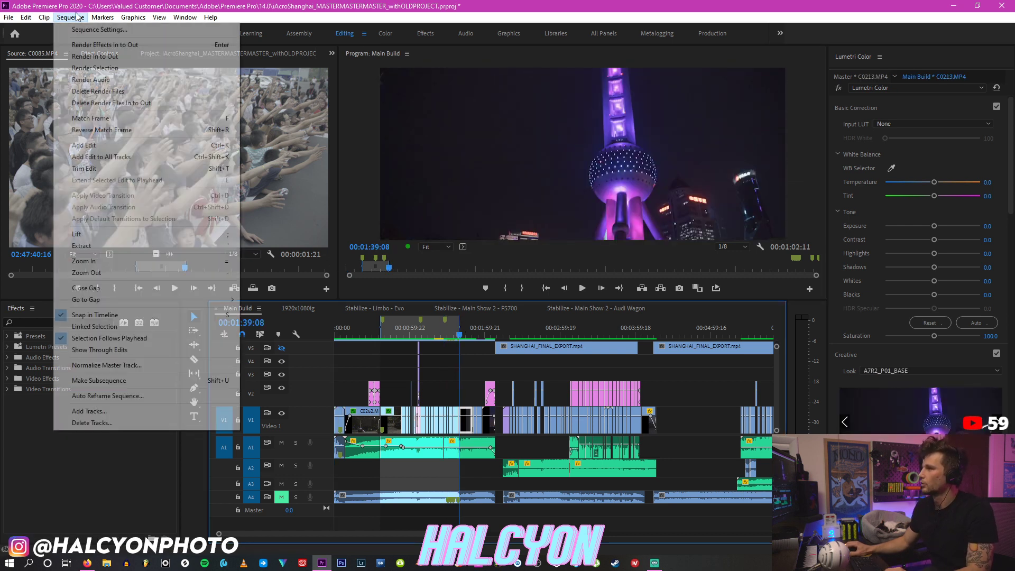
{"action": "left_click", "coordinate": [85, 56]}
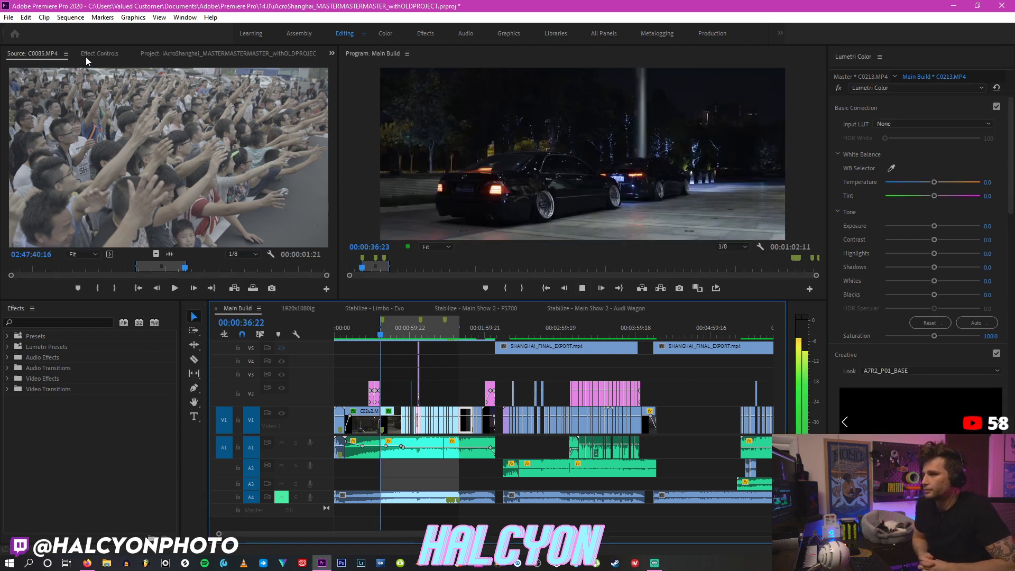
Step: Play the Main Build sequence from its start in a maximized Program monitor, stopping at the iAcro title and restoring the layout
{"action": "key", "text": "space"}
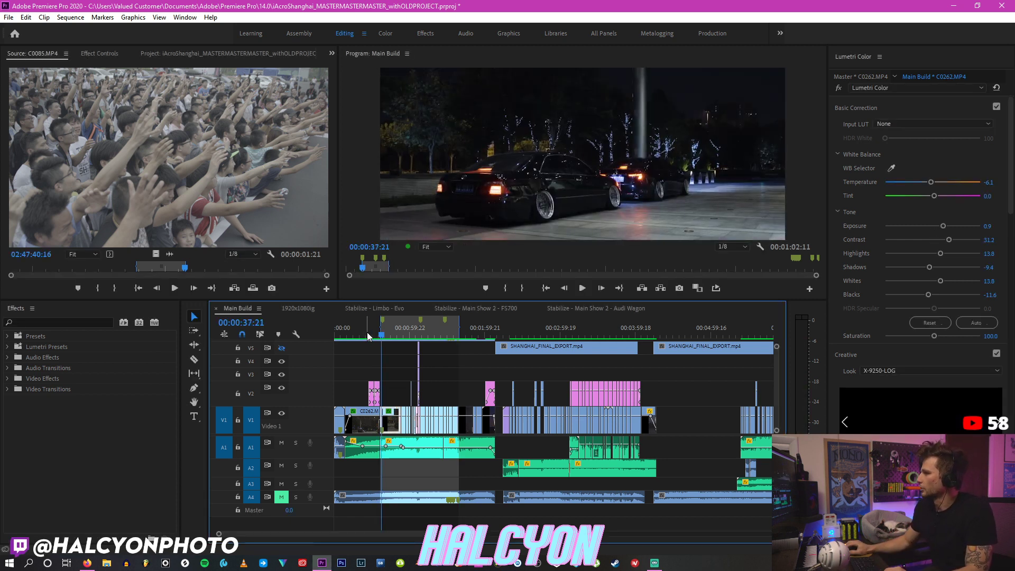
{"action": "key", "text": "Home"}
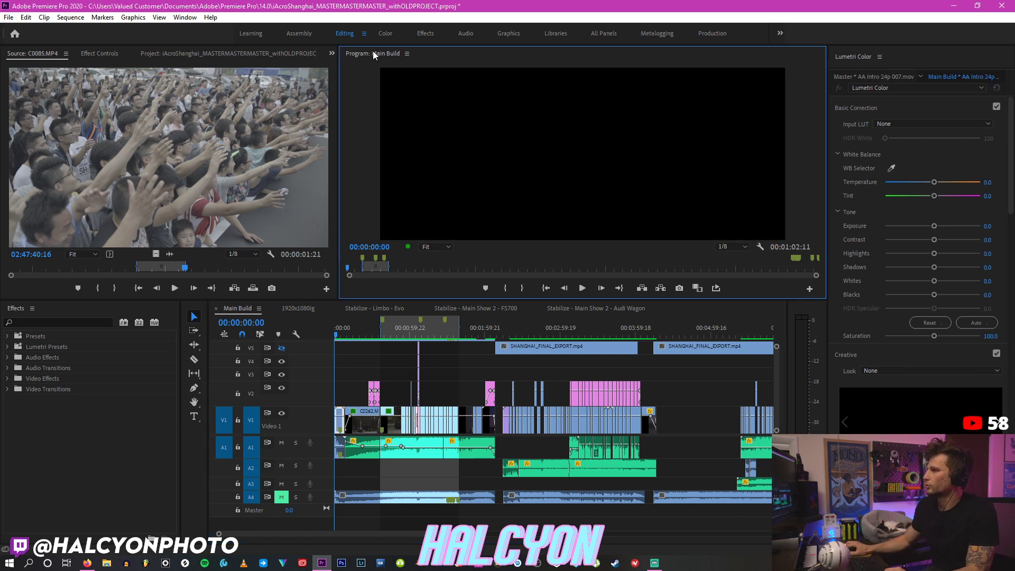
{"action": "key", "text": "grave"}
{"action": "key", "text": "space"}
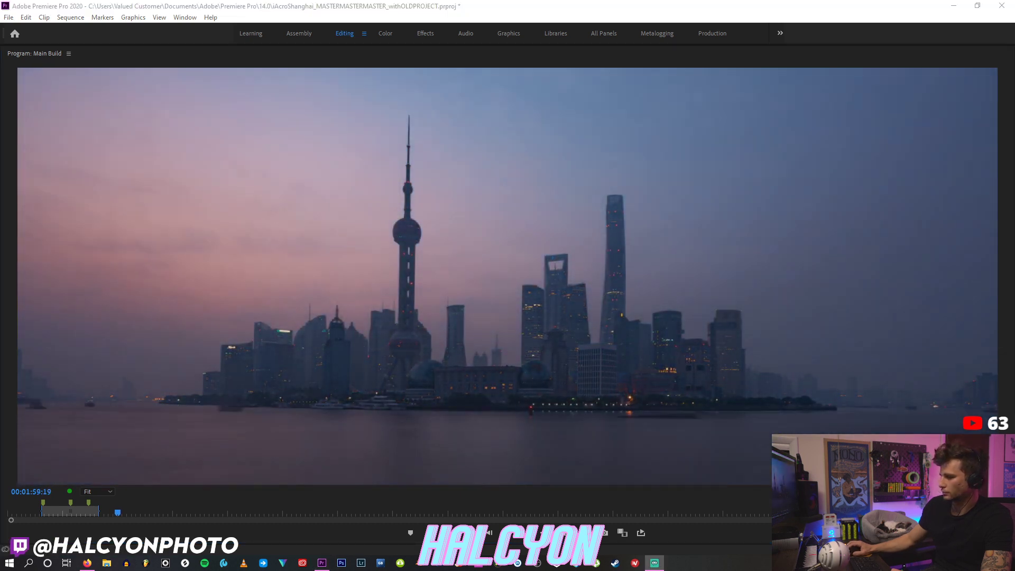
{"action": "left_click", "coordinate": [47, 54]}
{"action": "key", "text": "grave"}
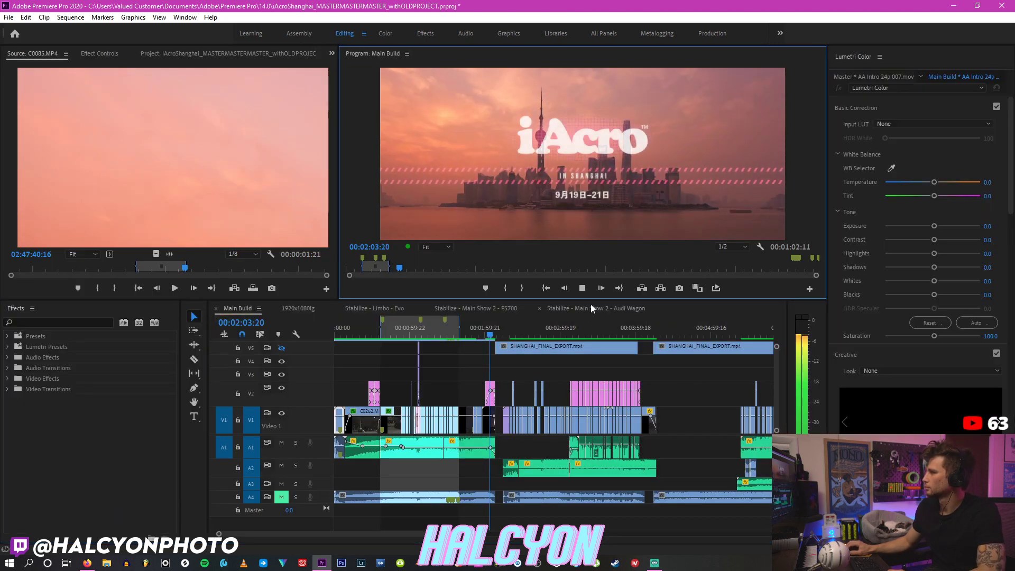
{"action": "left_click", "coordinate": [581, 287]}
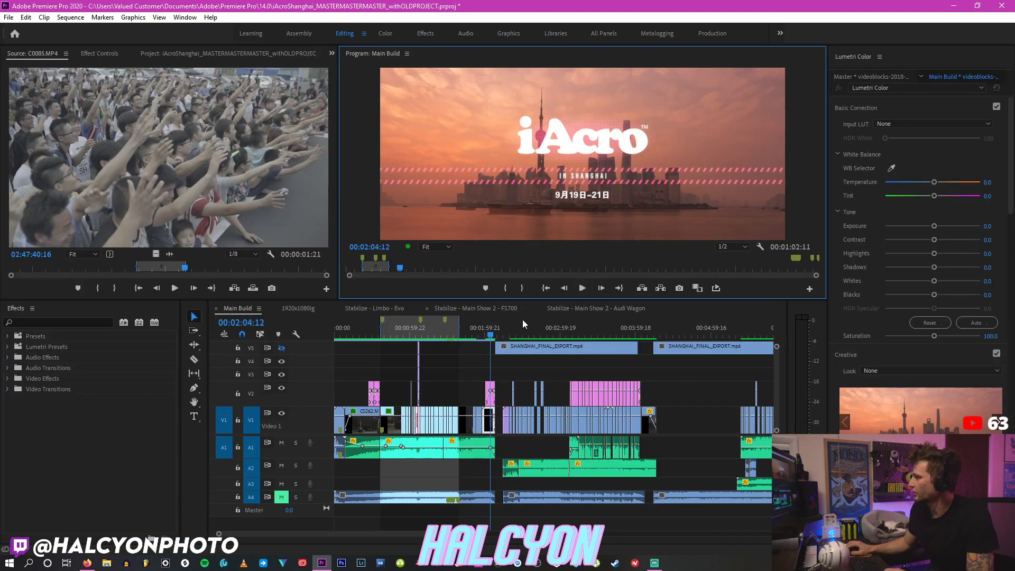
Step: Scrub the intro section of the timeline between the iAcro title and the night driving shots
{"action": "left_click", "coordinate": [495, 331]}
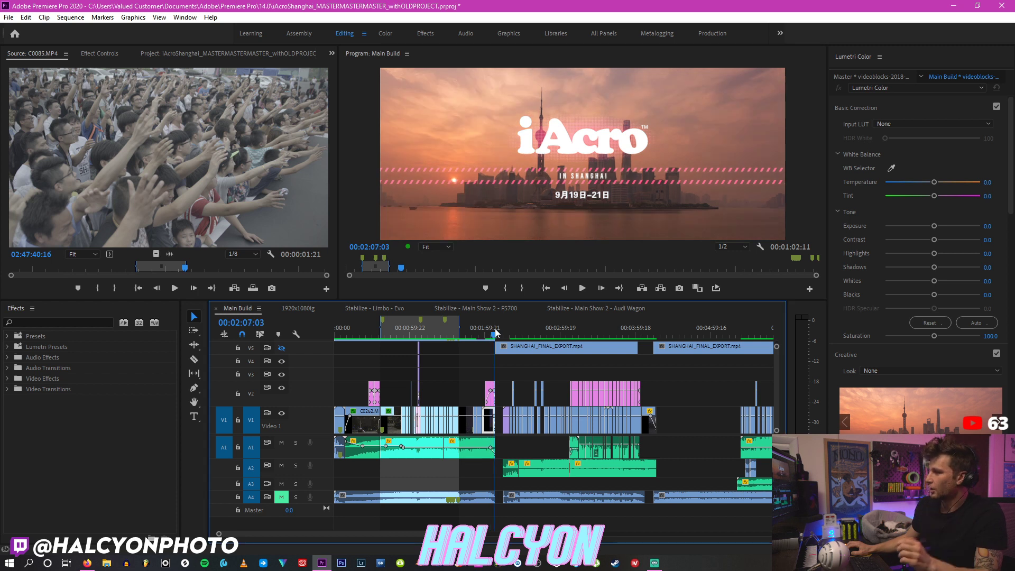
{"action": "left_click", "coordinate": [417, 333]}
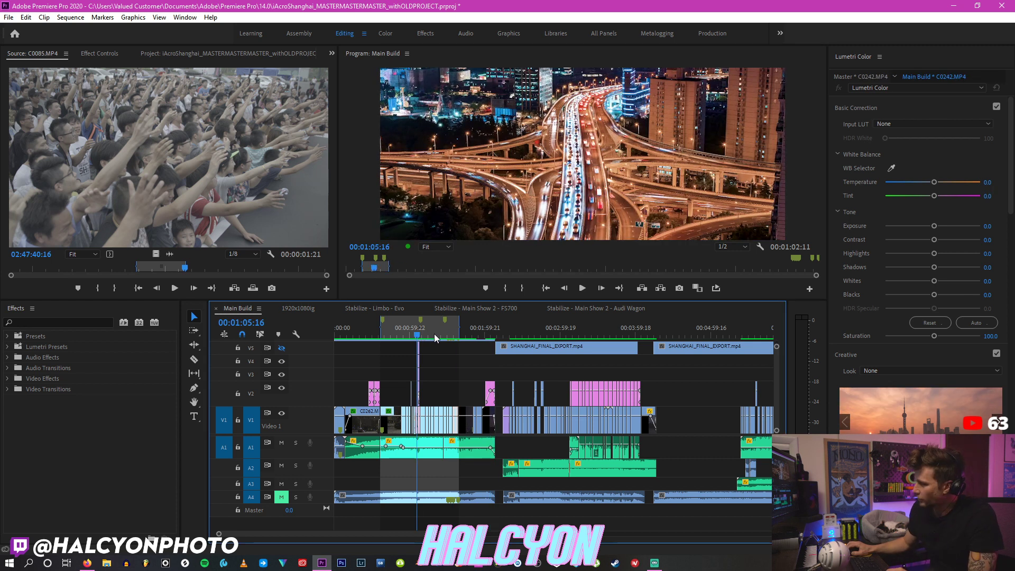
{"action": "left_click", "coordinate": [431, 334]}
{"action": "left_click", "coordinate": [452, 334]}
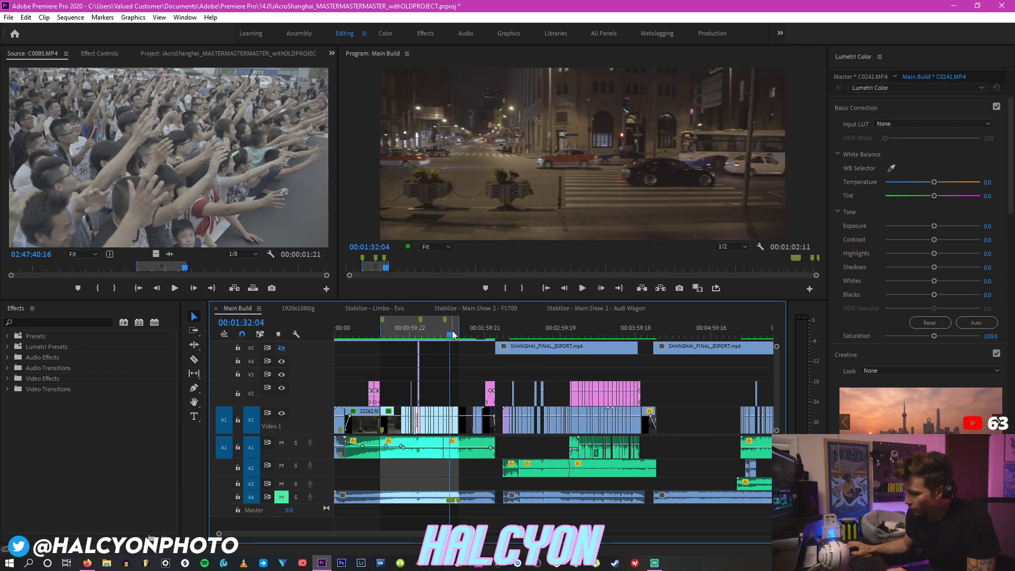
{"action": "left_click", "coordinate": [453, 334]}
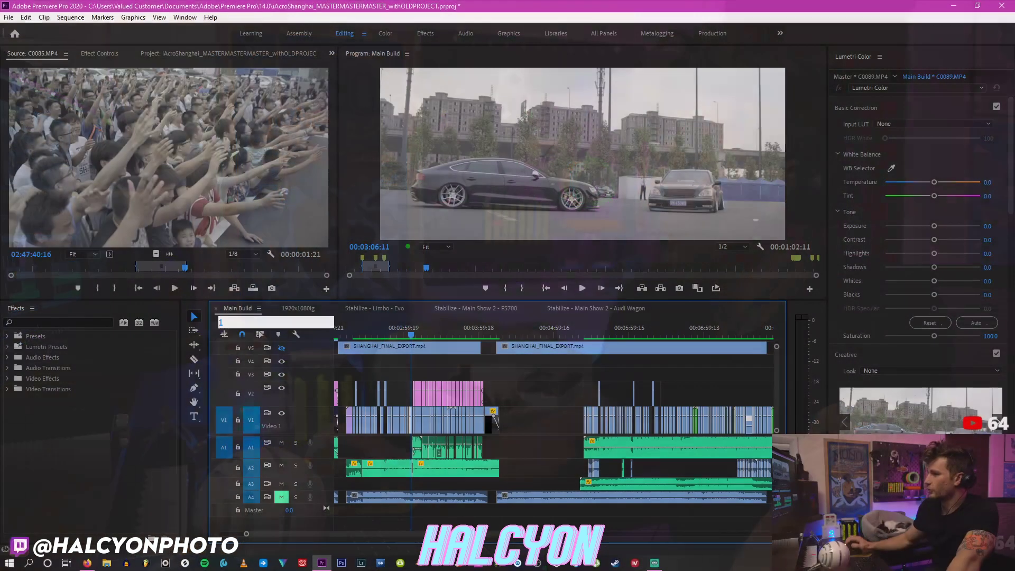
Step: Look through the later sections of the timeline and briefly play the show footage around 00:09:40
{"action": "scroll", "coordinate": [481, 384], "scroll_direction": "down", "scroll_amount": 3}
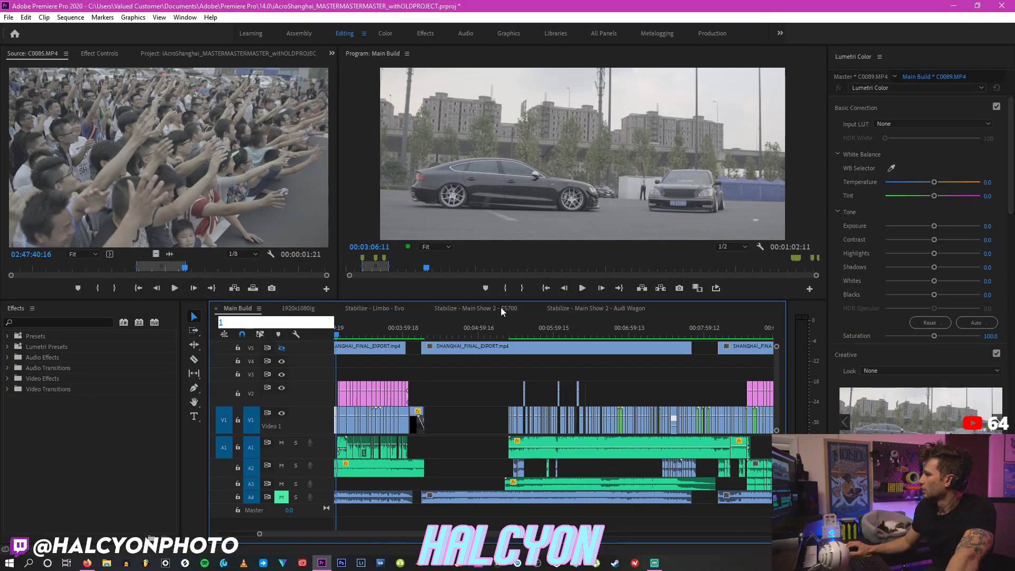
{"action": "left_click", "coordinate": [522, 329]}
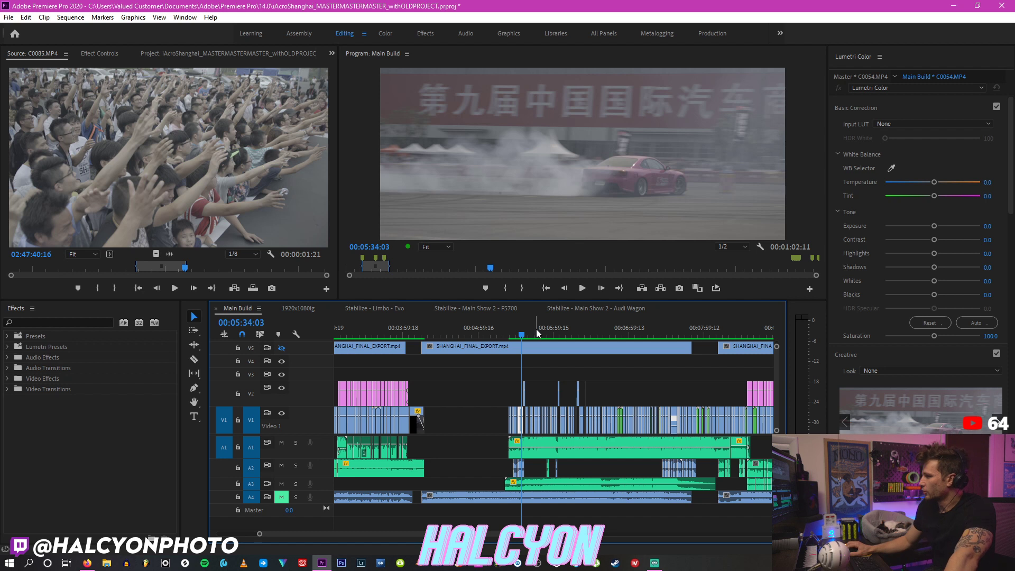
{"action": "left_click", "coordinate": [534, 328]}
{"action": "scroll", "coordinate": [701, 449], "scroll_direction": "down", "scroll_amount": 15}
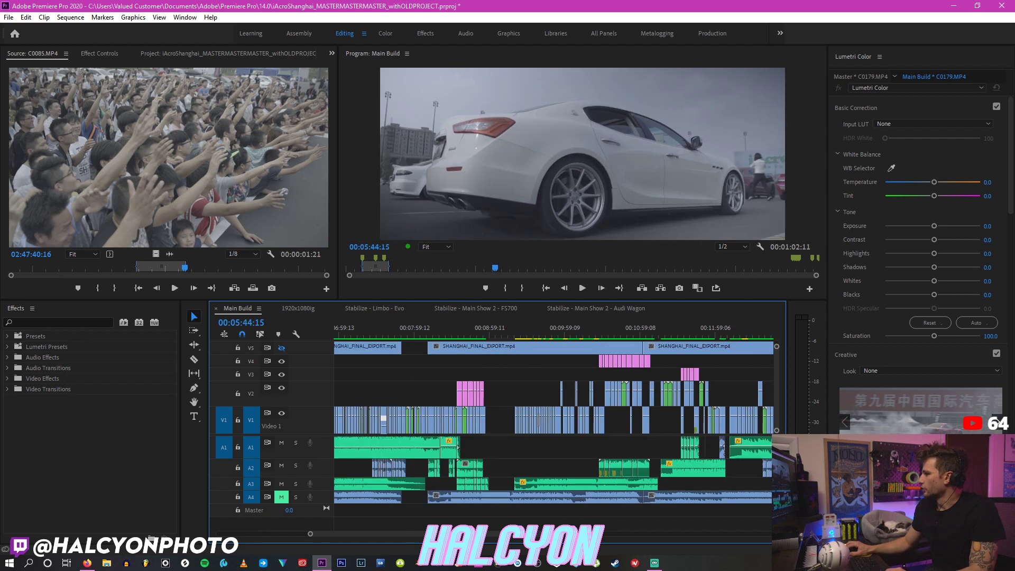
{"action": "scroll", "coordinate": [426, 366], "scroll_direction": "up", "scroll_amount": 4}
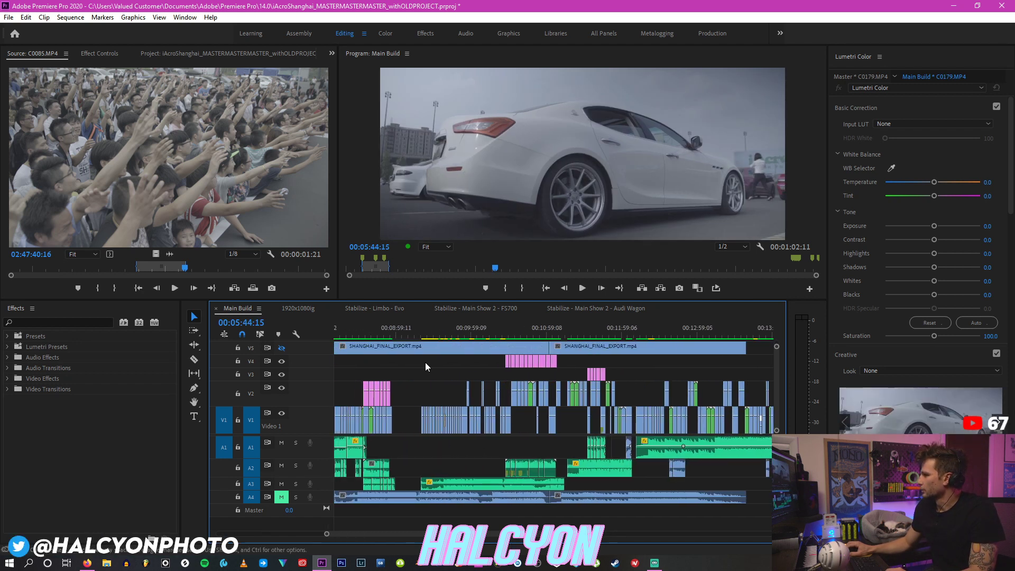
{"action": "key", "text": "="}
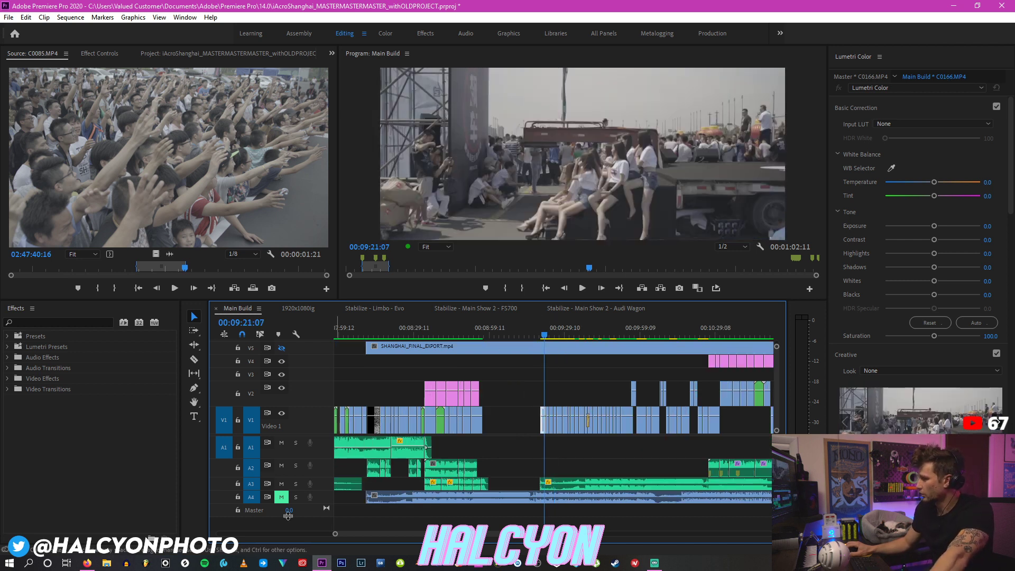
{"action": "left_click", "coordinate": [588, 334]}
{"action": "key", "text": "space"}
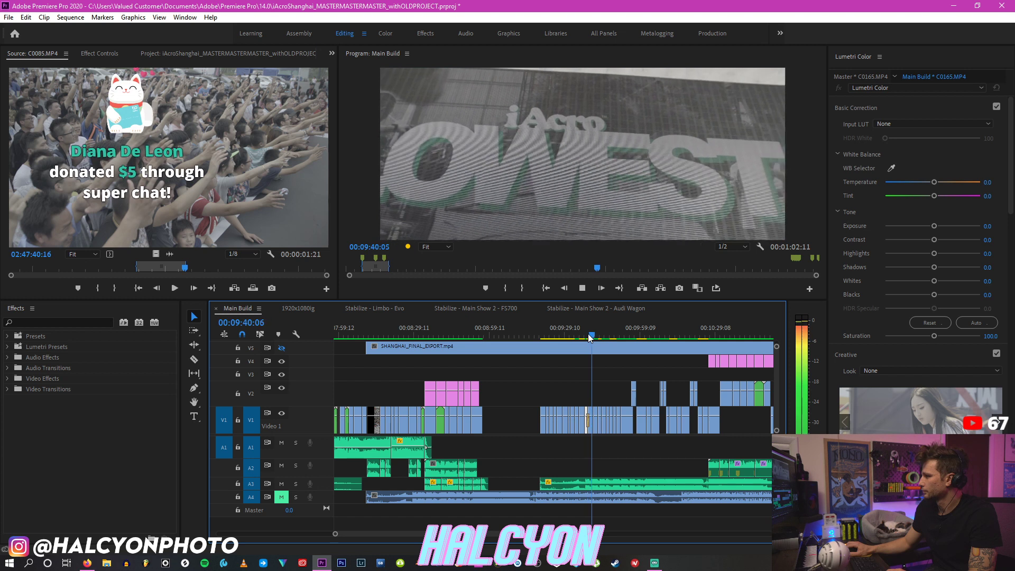
{"action": "key", "text": "space"}
Step: Go back to the drift section at 00:05:27:00, mute audio track A3 and select its music clip
{"action": "scroll", "coordinate": [414, 530], "scroll_direction": "up", "scroll_amount": 5}
{"action": "scroll", "coordinate": [414, 530], "scroll_direction": "up", "scroll_amount": 2}
{"action": "left_click", "coordinate": [392, 334]}
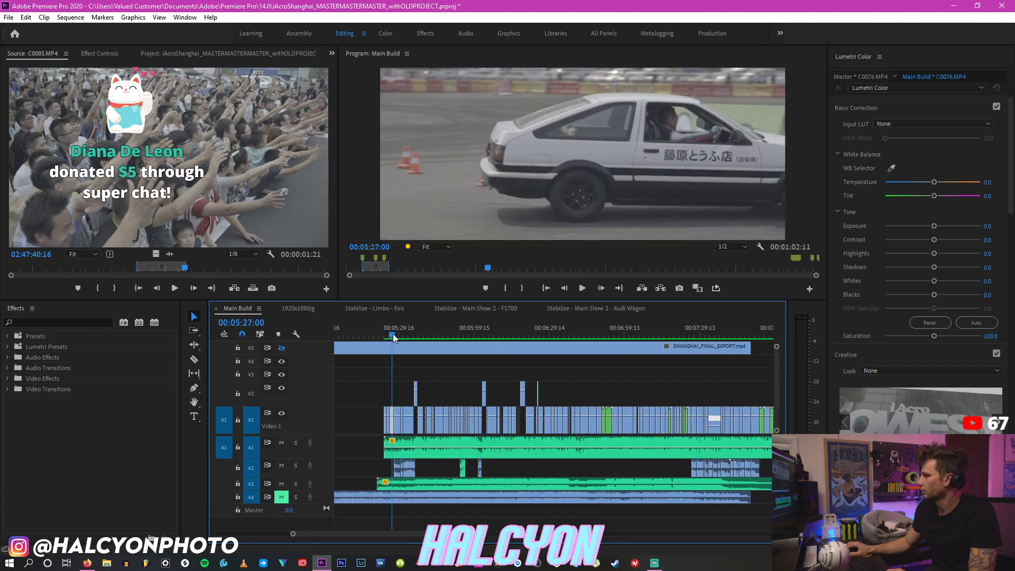
{"action": "left_click", "coordinate": [282, 483]}
{"action": "left_click", "coordinate": [504, 487]}
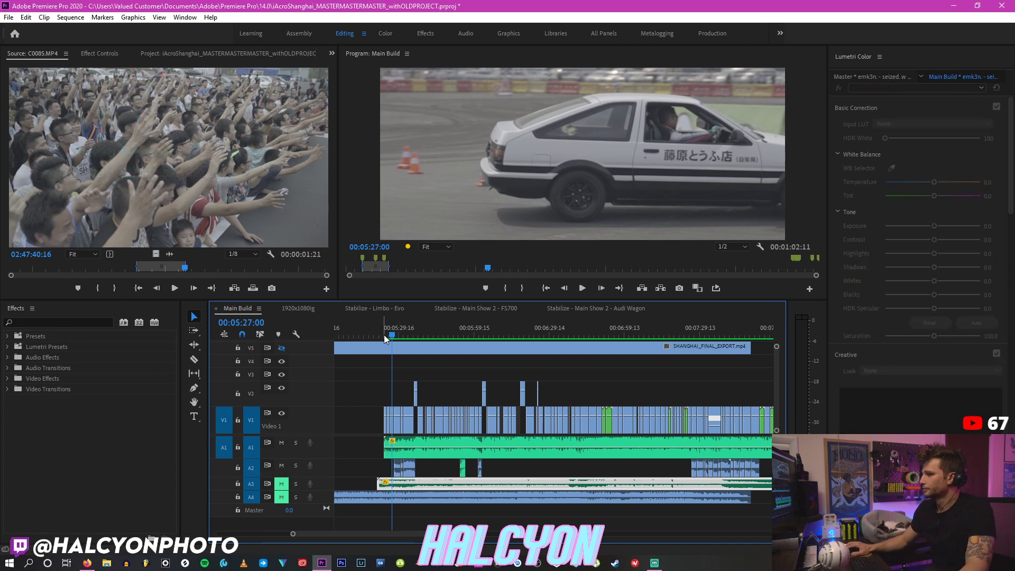
Step: Switch to the browser to view the livestream's details in YouTube Studio and return to Premiere Pro
{"action": "key", "text": "alt+Tab"}
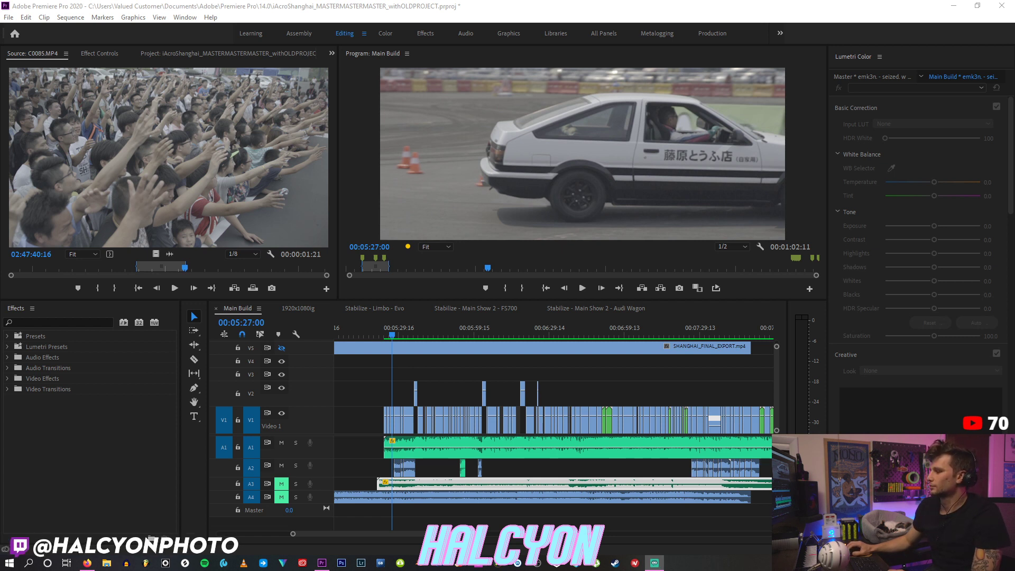
{"action": "left_click", "coordinate": [87, 564]}
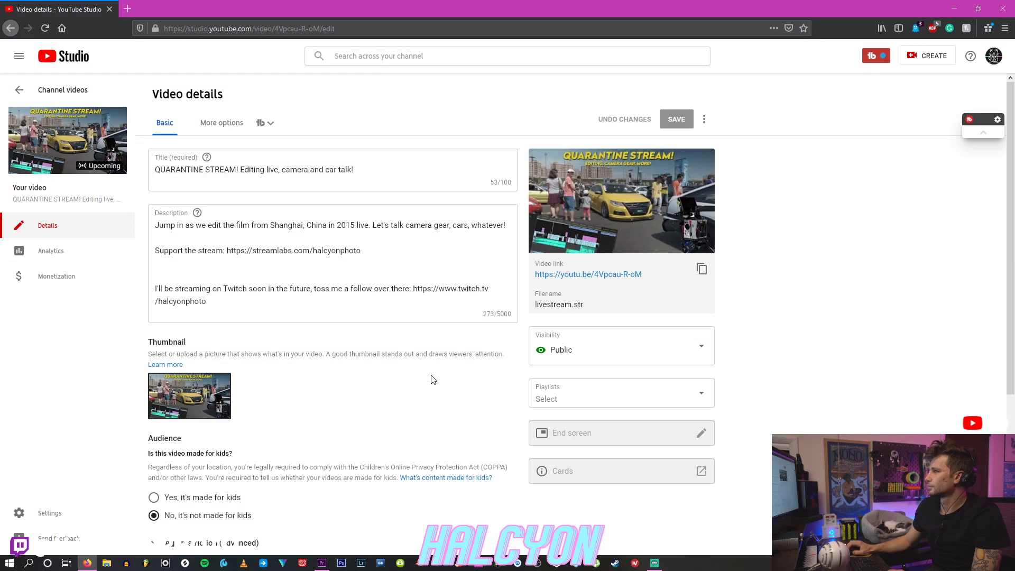
{"action": "key", "text": "alt+Tab"}
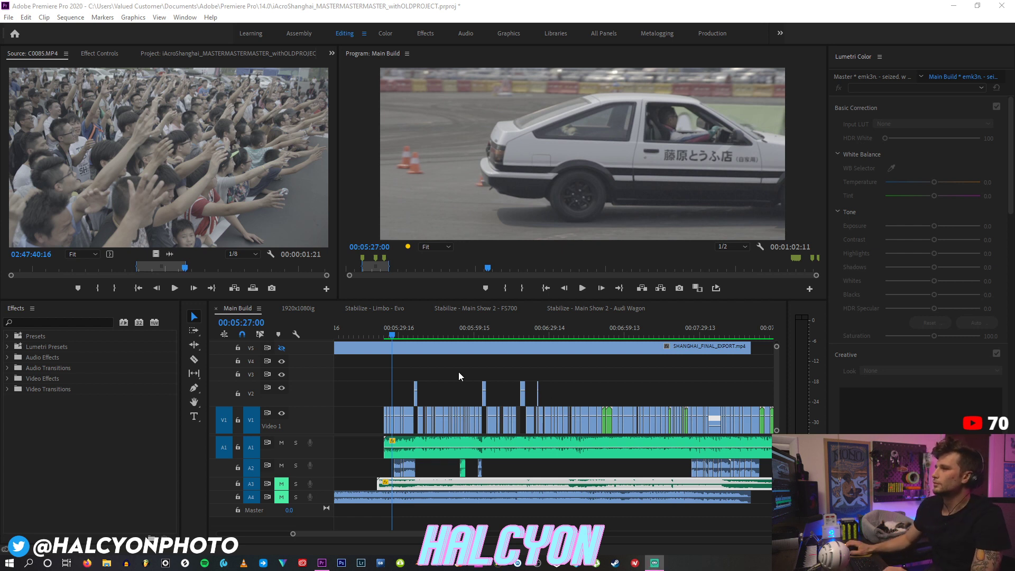
Step: Move the playhead to the start of the drift section at 00:05:24:06 and inspect the music clips on A1 and A3
{"action": "left_click_drag", "start_coordinate": [400, 328], "coordinate": [386, 328]}
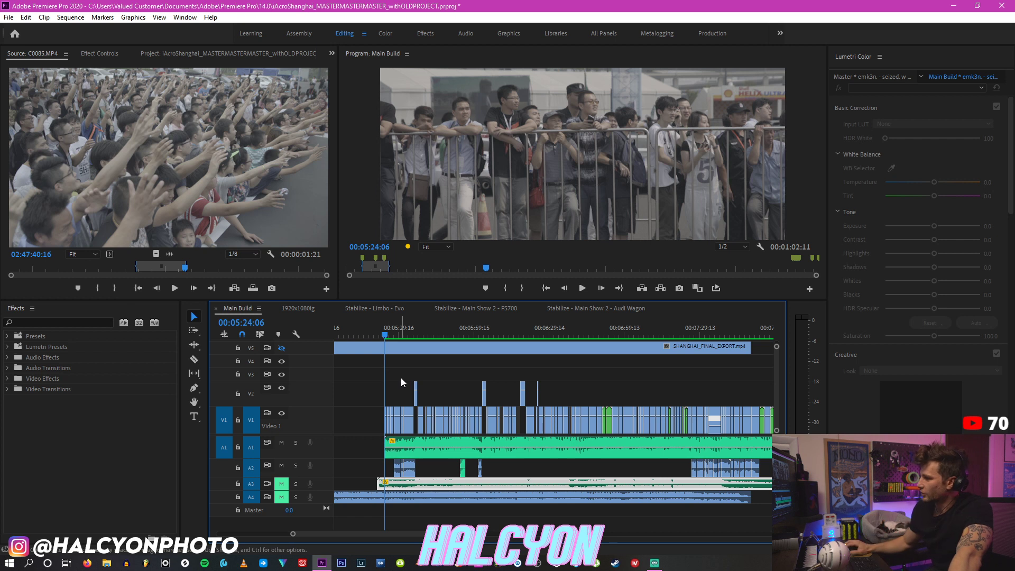
{"action": "left_click", "coordinate": [416, 443]}
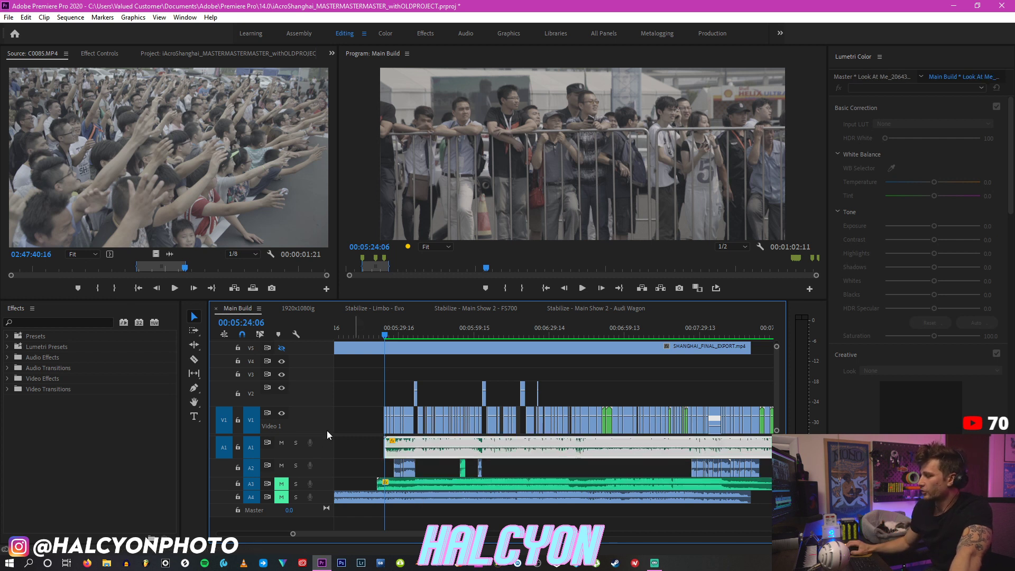
{"action": "left_click", "coordinate": [400, 484]}
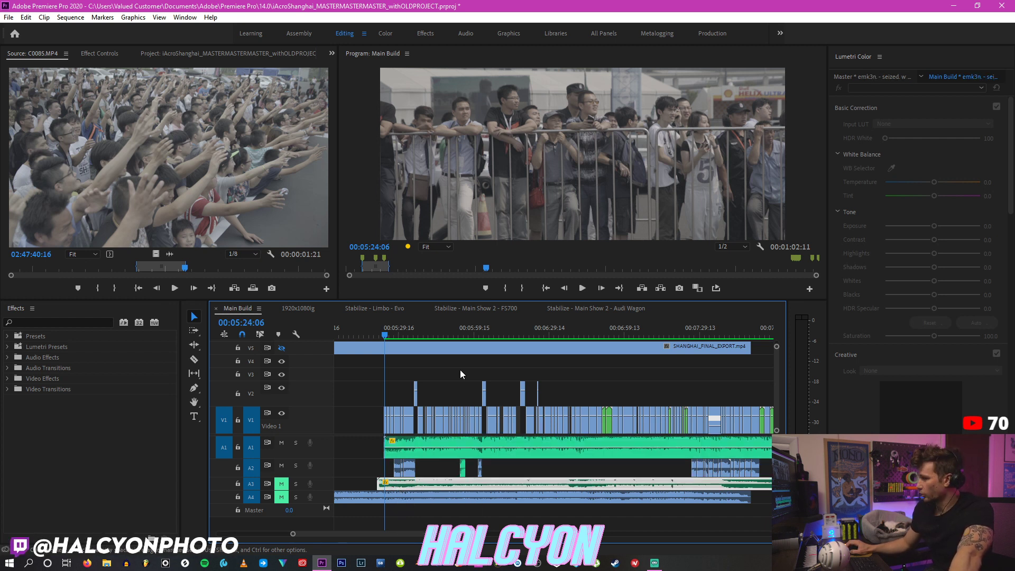
Step: Play the drift and car show section from 00:05:36:01 in a maximized Program monitor, restore the layout and return to 00:06:00:01
{"action": "left_click", "coordinate": [442, 335]}
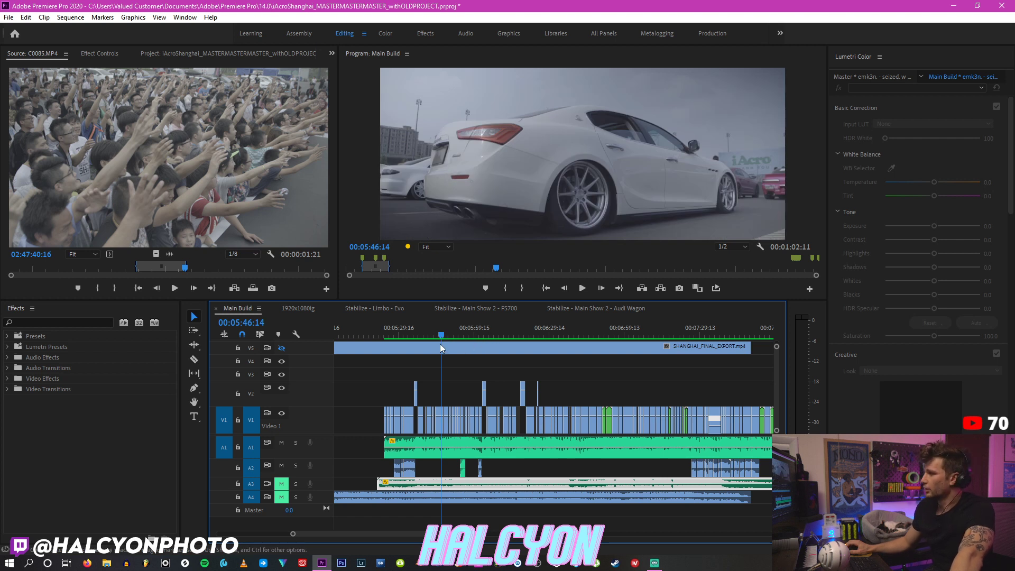
{"action": "left_click", "coordinate": [434, 334]}
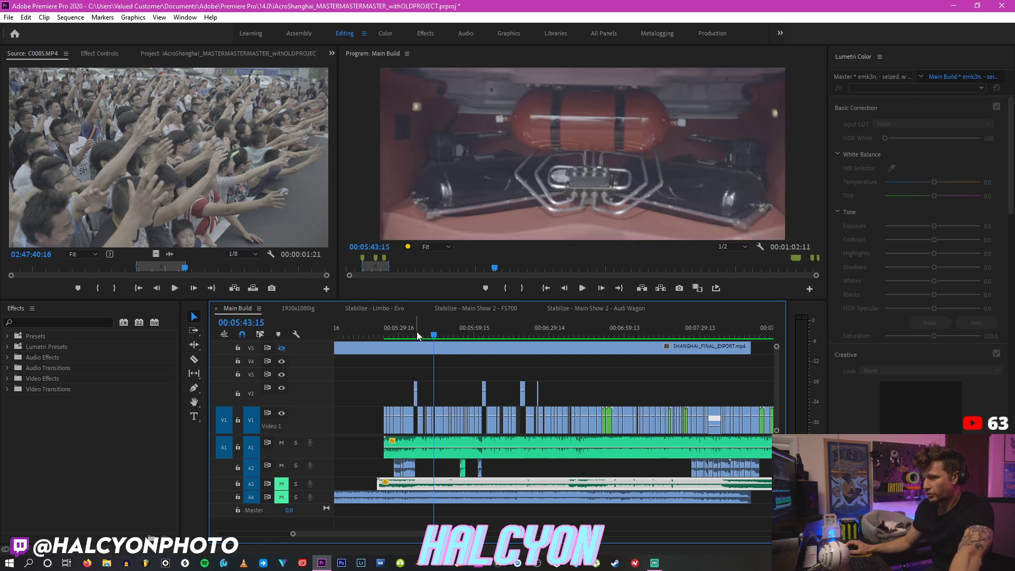
{"action": "left_click", "coordinate": [416, 335]}
{"action": "key", "text": "space"}
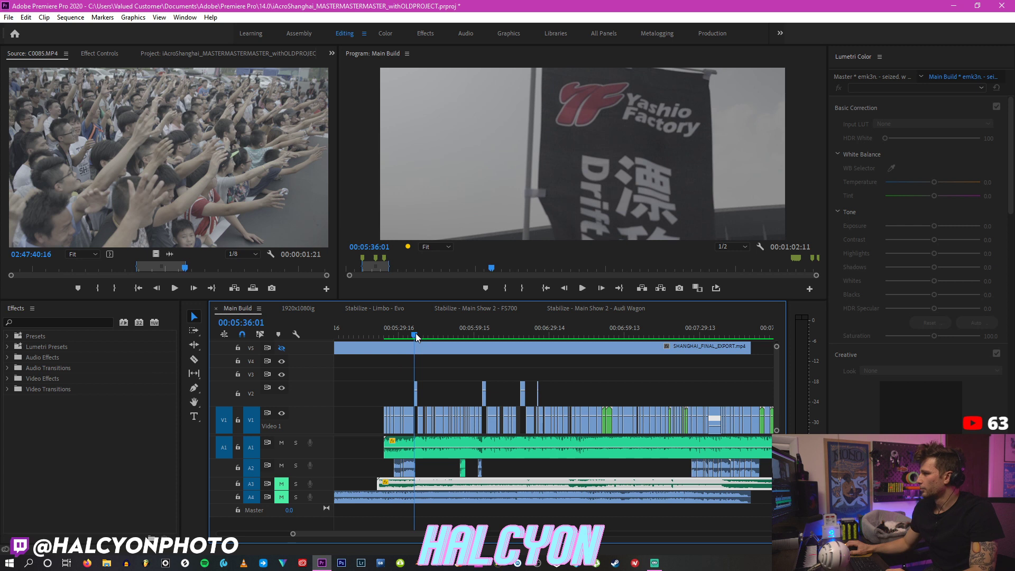
{"action": "left_click", "coordinate": [381, 56]}
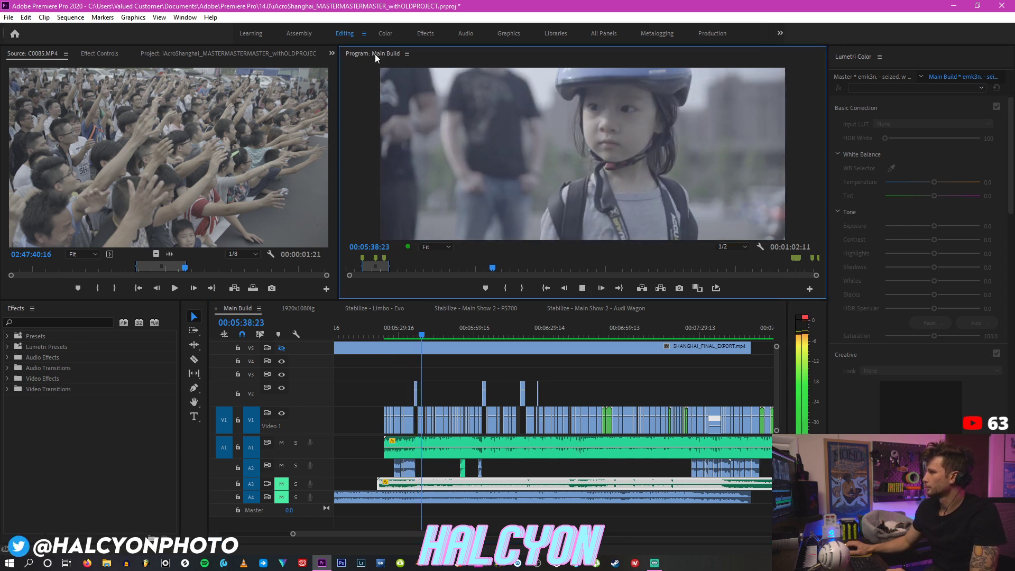
{"action": "double_click", "coordinate": [375, 54]}
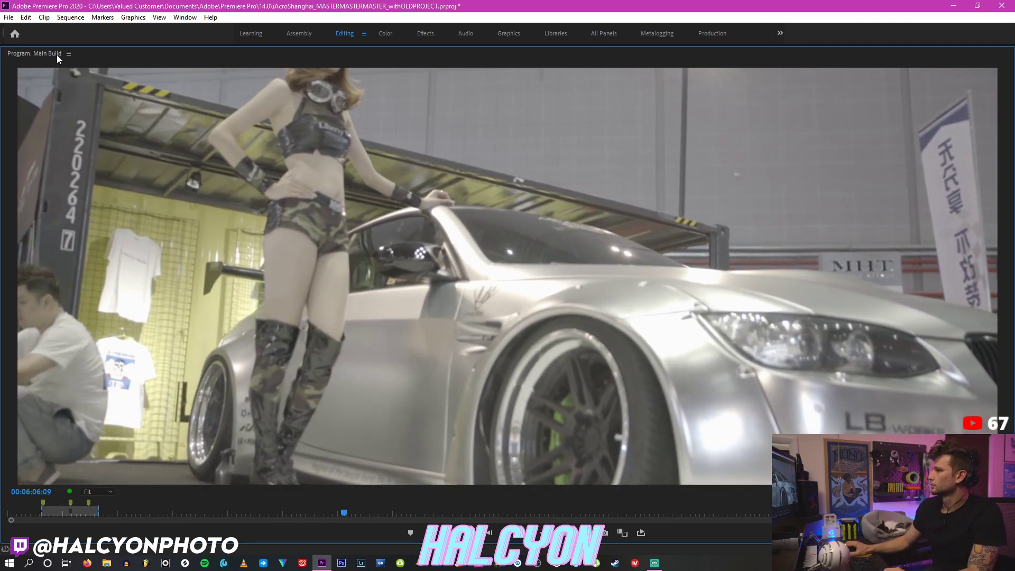
{"action": "double_click", "coordinate": [56, 55]}
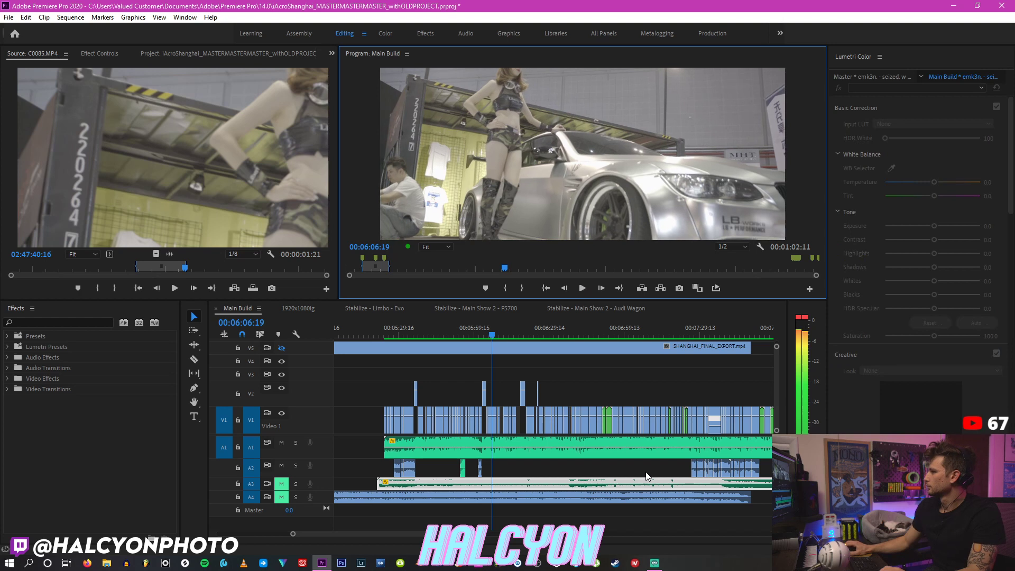
{"action": "left_click", "coordinate": [475, 331]}
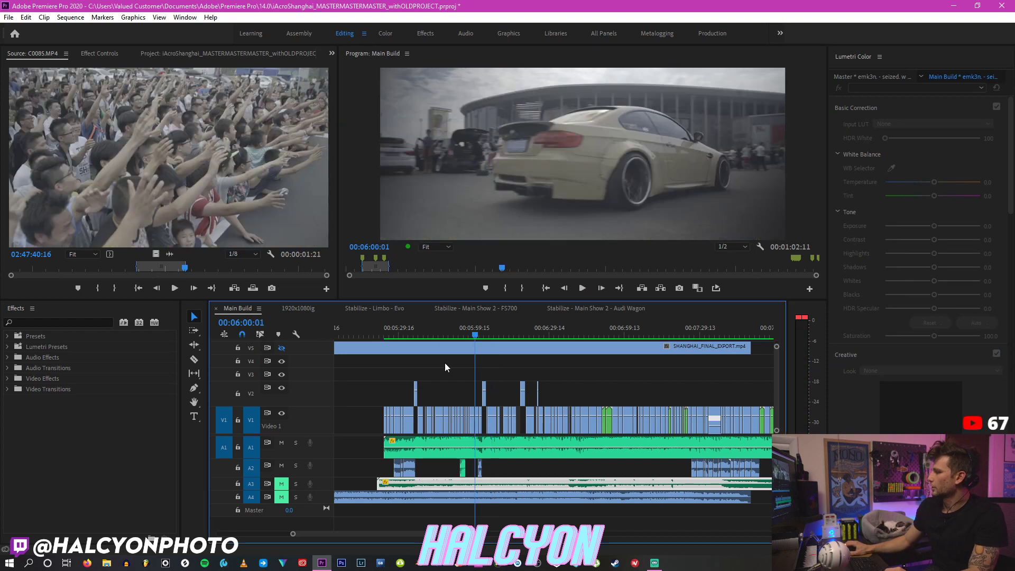
Step: Mute audio track A1 and play the car show section from 00:05:57 to 00:06:21:12 with the A3 music
{"action": "left_click", "coordinate": [281, 443]}
{"action": "left_click", "coordinate": [473, 332]}
{"action": "left_click", "coordinate": [470, 331]}
{"action": "key", "text": "space"}
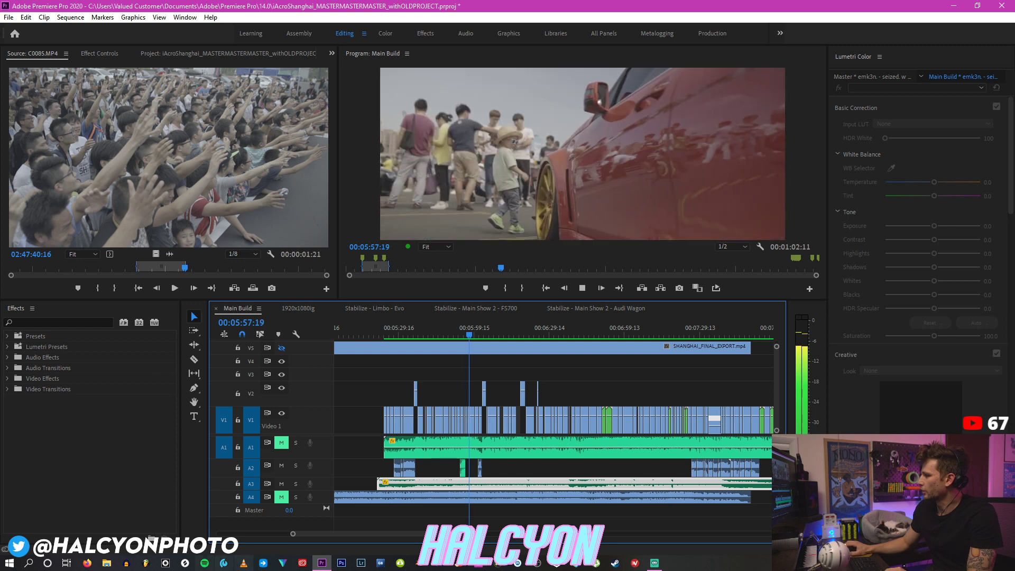
{"action": "left_click_drag", "start_coordinate": [477, 534], "coordinate": [439, 534]}
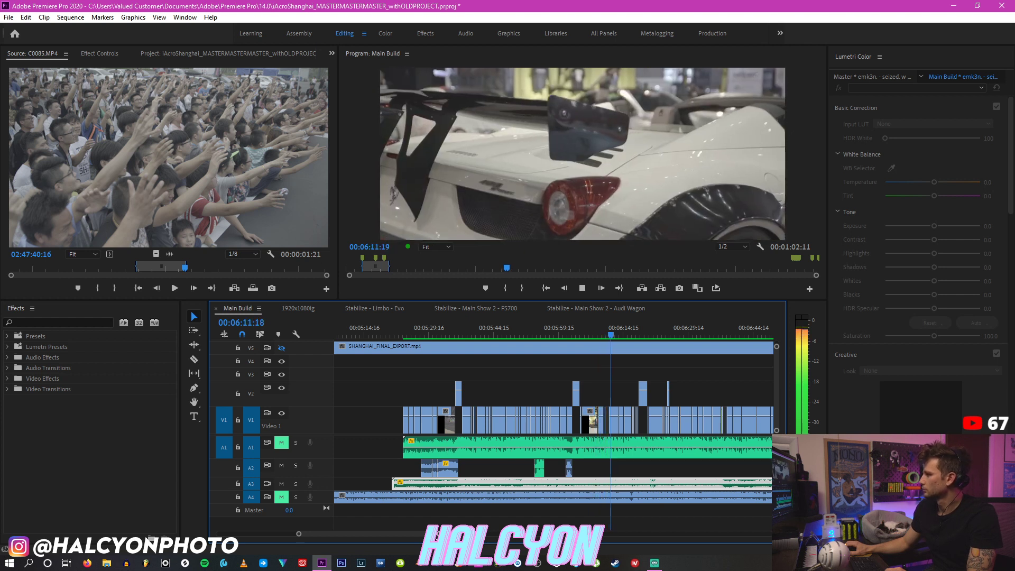
{"action": "key", "text": "minus"}
{"action": "key", "text": "minus"}
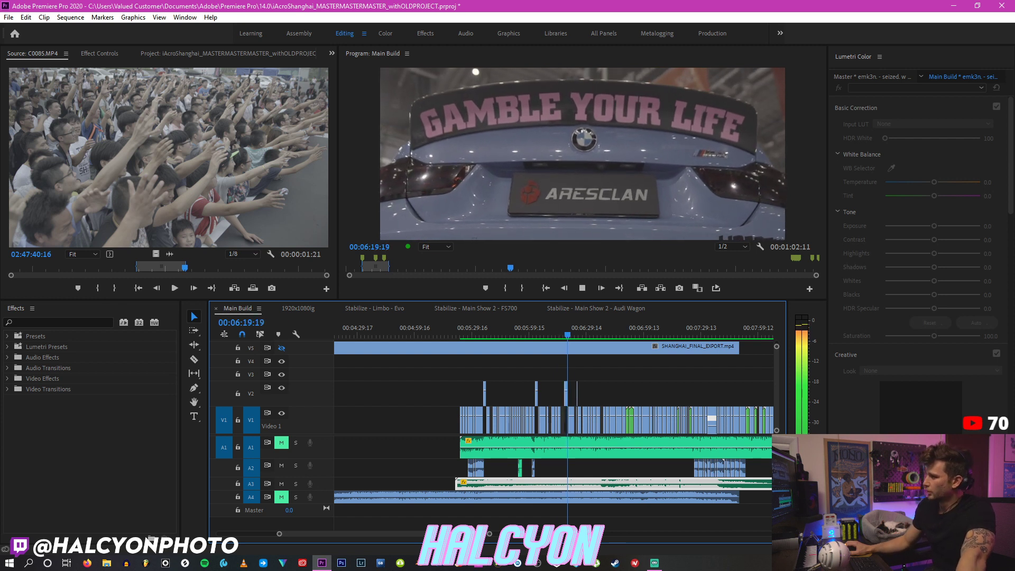
{"action": "key", "text": "space"}
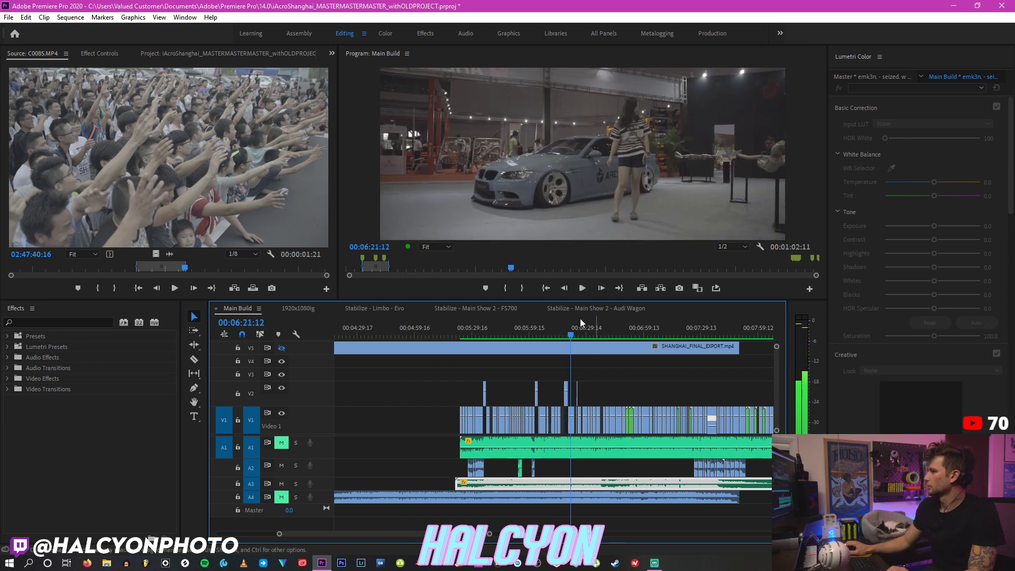
Step: Skim the rest of the section at 00:06:37:10, 00:07:47:17 and 00:08:03:18, then return to 00:06:20:20
{"action": "left_click", "coordinate": [602, 328]}
{"action": "scroll", "coordinate": [555, 423], "scroll_direction": "down", "scroll_amount": 6}
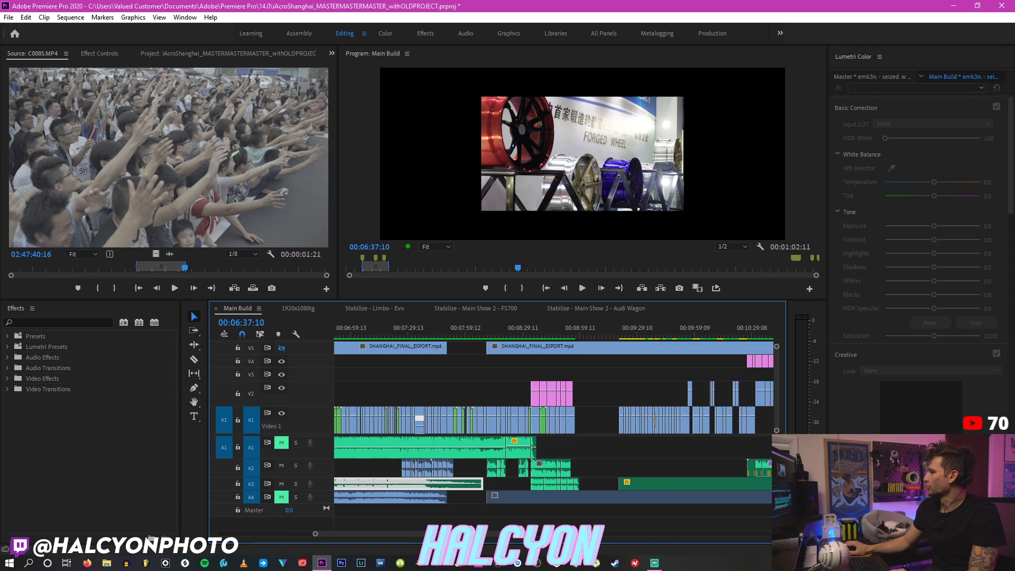
{"action": "scroll", "coordinate": [555, 423], "scroll_direction": "up", "scroll_amount": 3}
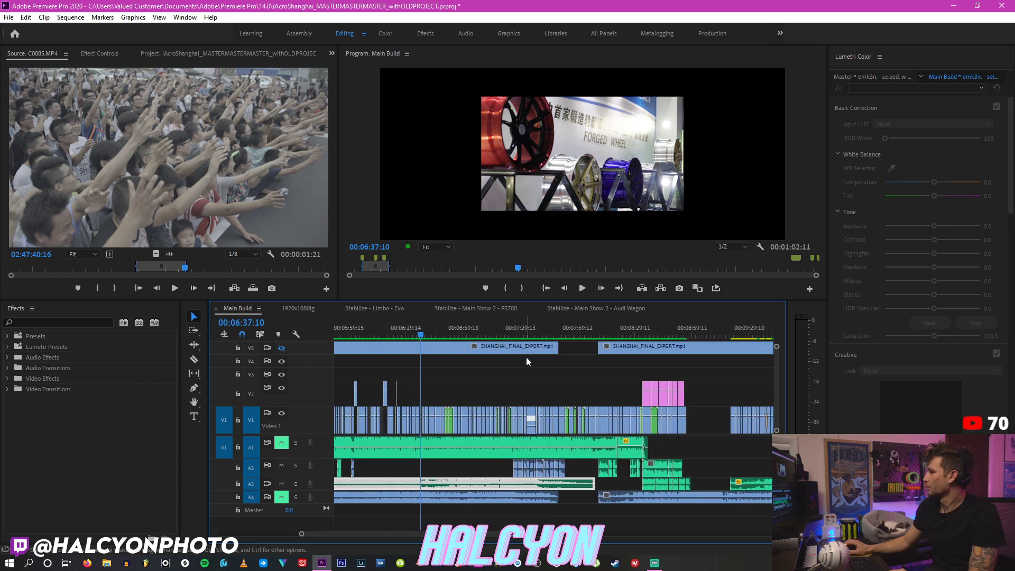
{"action": "left_click", "coordinate": [555, 330]}
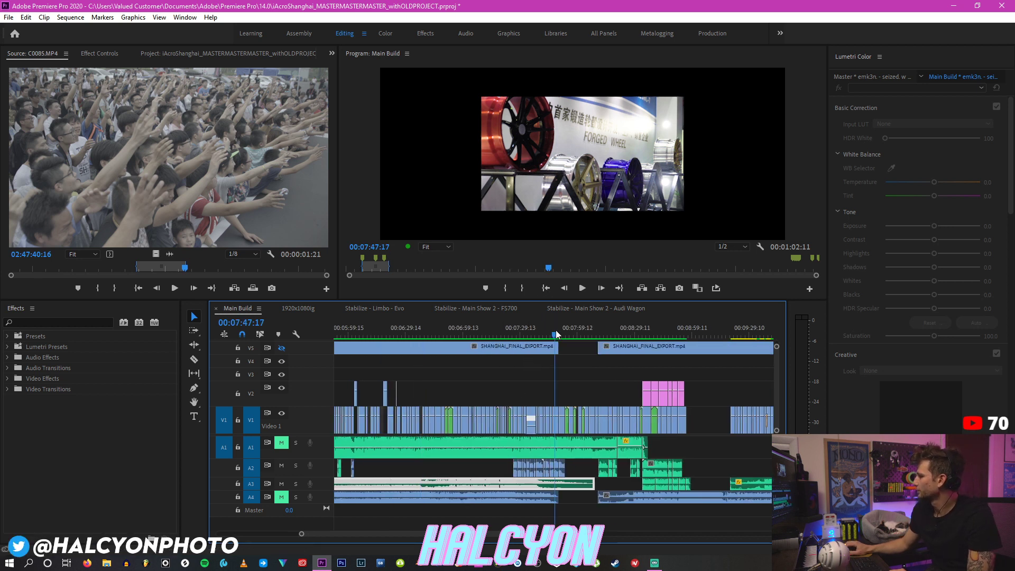
{"action": "left_click", "coordinate": [586, 330]}
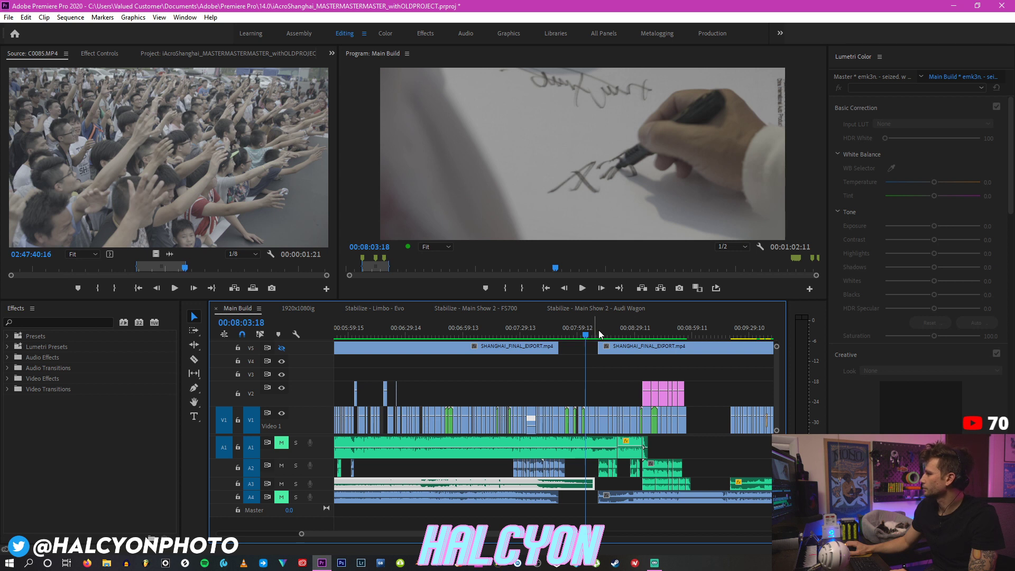
{"action": "left_click_drag", "start_coordinate": [599, 334], "coordinate": [389, 345]}
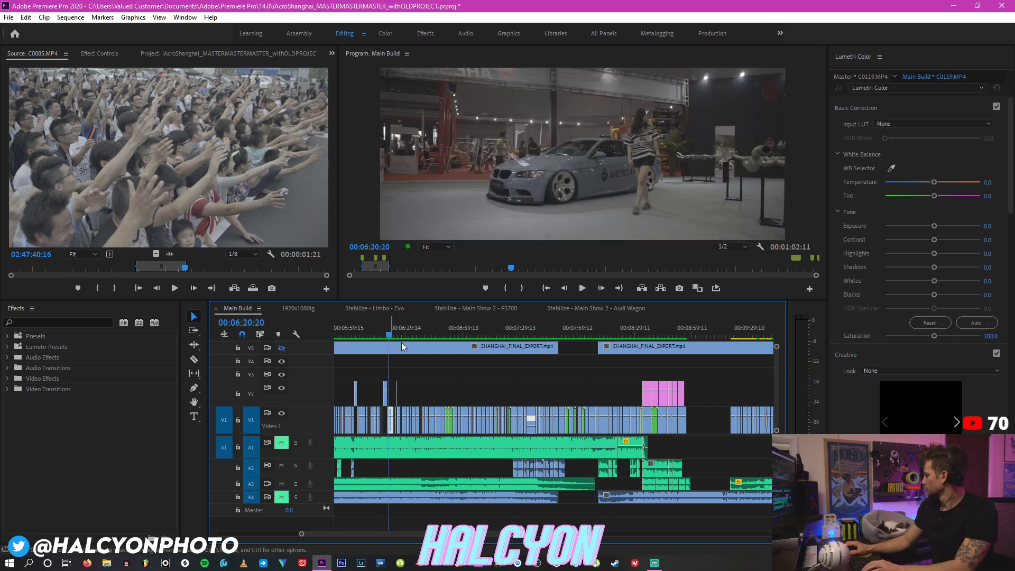
Step: Return to the drift section at 00:05:28:21 and delete the Look At Me music clip from audio track A1
{"action": "scroll", "coordinate": [402, 341], "scroll_direction": "up", "scroll_amount": 3}
{"action": "left_click", "coordinate": [421, 334]}
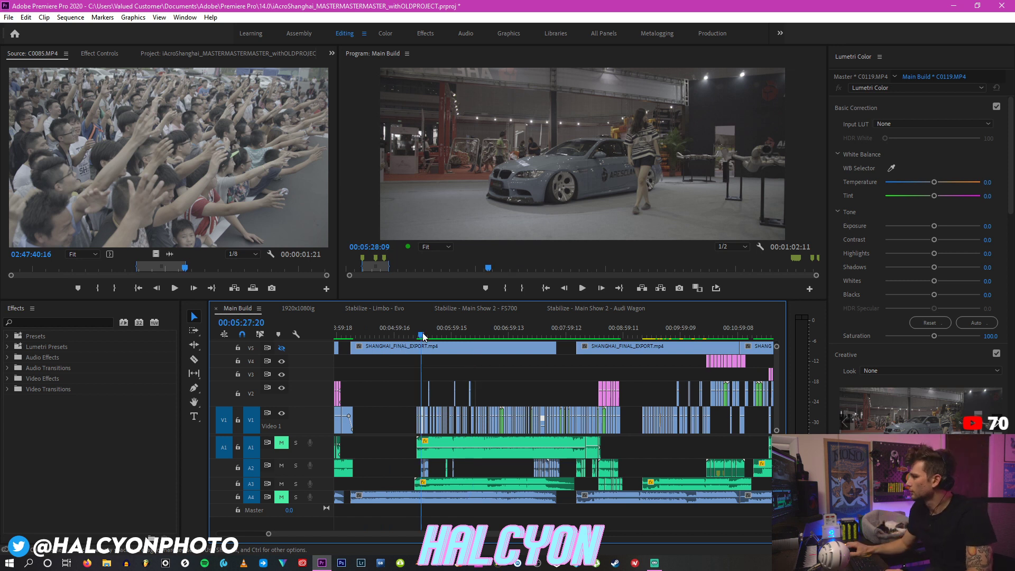
{"action": "key", "text": "equal"}
{"action": "key", "text": "equal"}
{"action": "key", "text": "equal"}
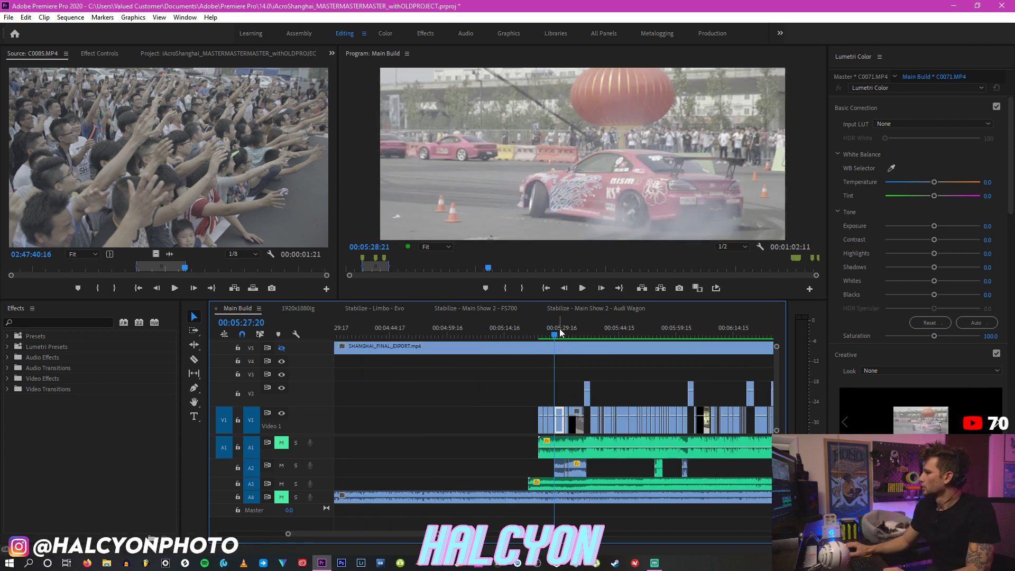
{"action": "left_click", "coordinate": [557, 455]}
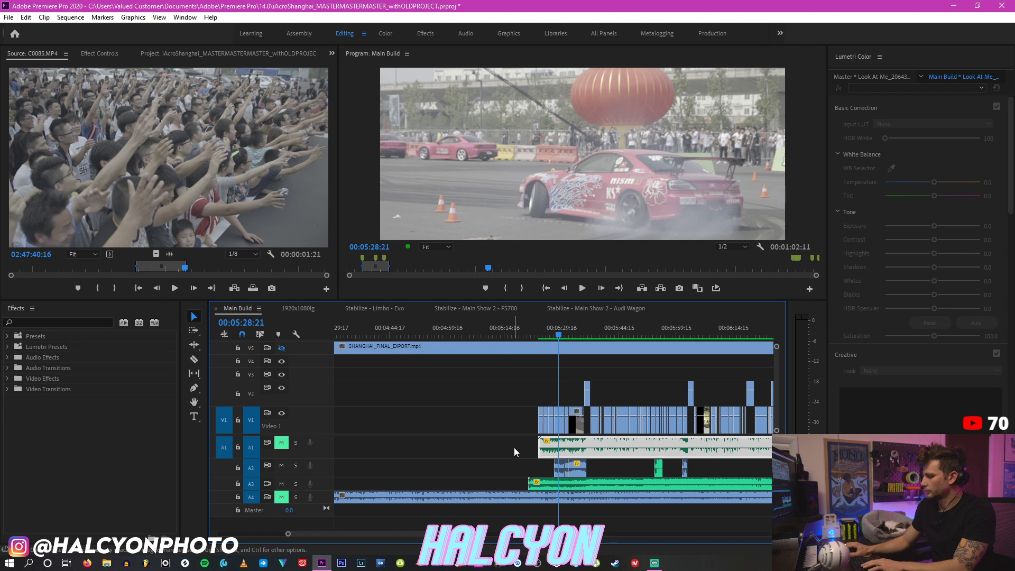
{"action": "key", "text": "Delete"}
Step: Play the drift section from 00:05:29:07 to check it against the remaining A3 music
{"action": "left_click_drag", "start_coordinate": [548, 327], "coordinate": [538, 331]}
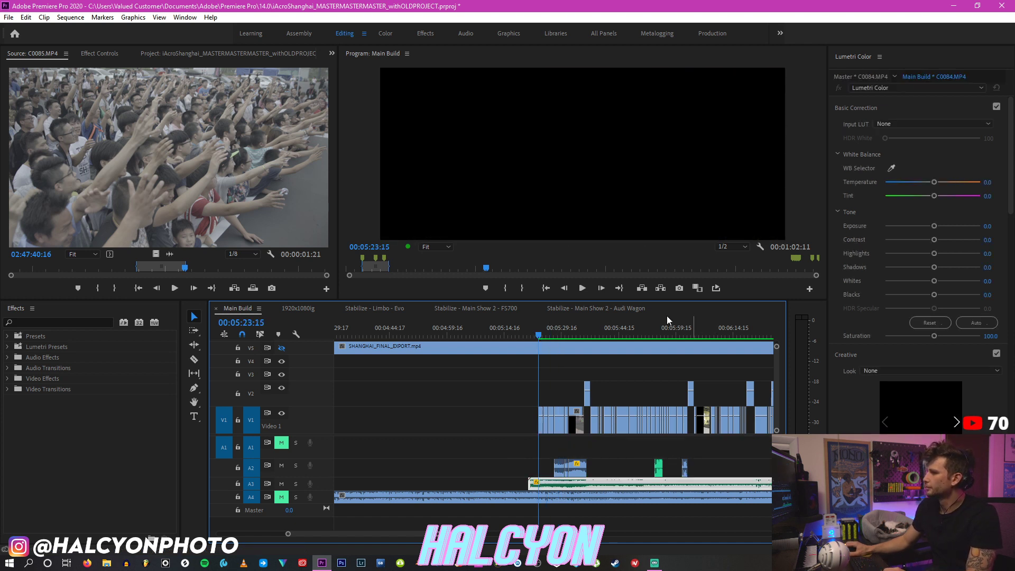
{"action": "left_click", "coordinate": [561, 328]}
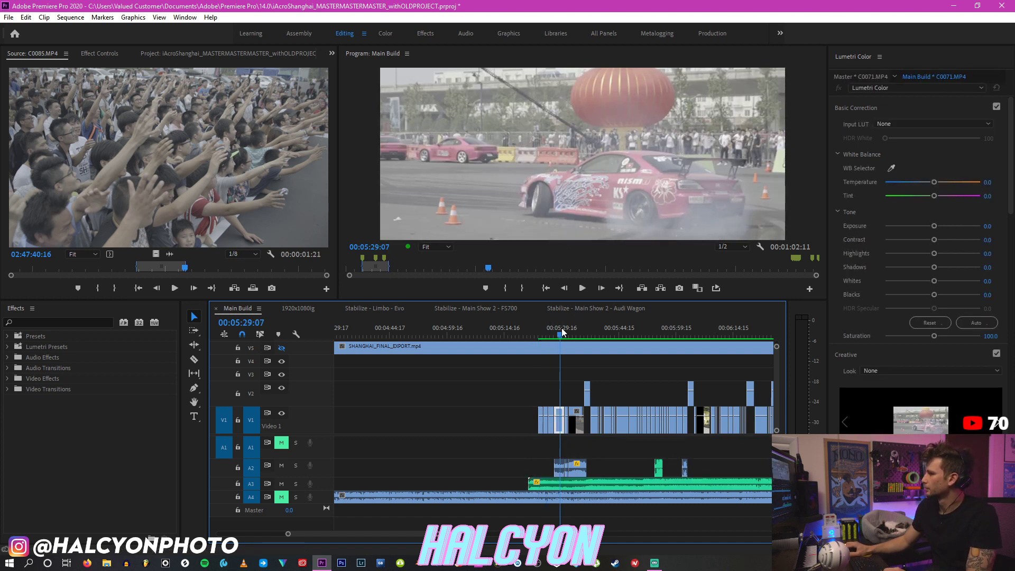
{"action": "key", "text": "space"}
{"action": "scroll", "coordinate": [563, 464], "scroll_direction": "down", "scroll_amount": 5}
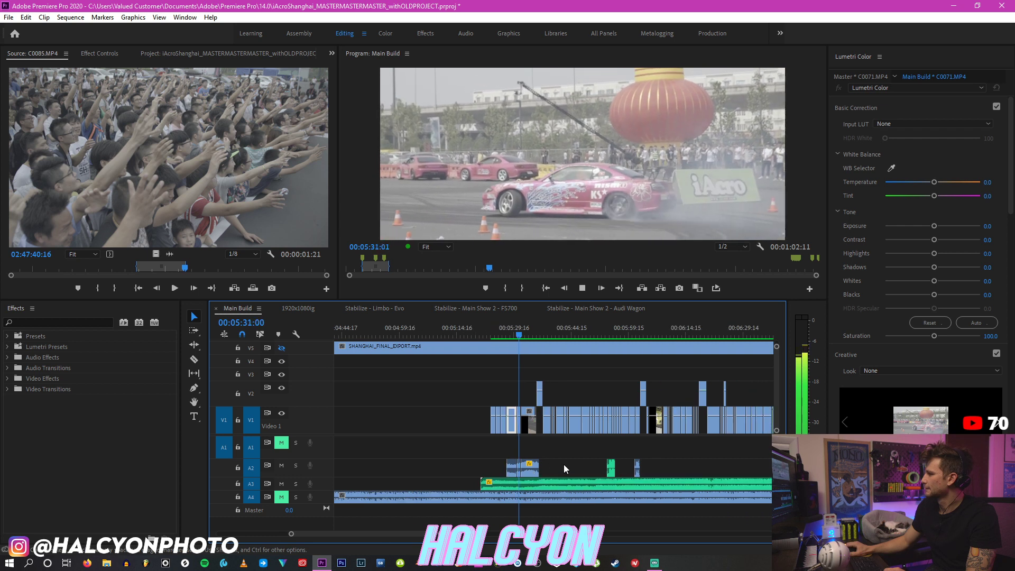
{"action": "key", "text": "space"}
Step: Go to 00:05:26:16 and set the scale of clip C0076.MP4 to 300
{"action": "left_click_drag", "start_coordinate": [503, 330], "coordinate": [471, 330]}
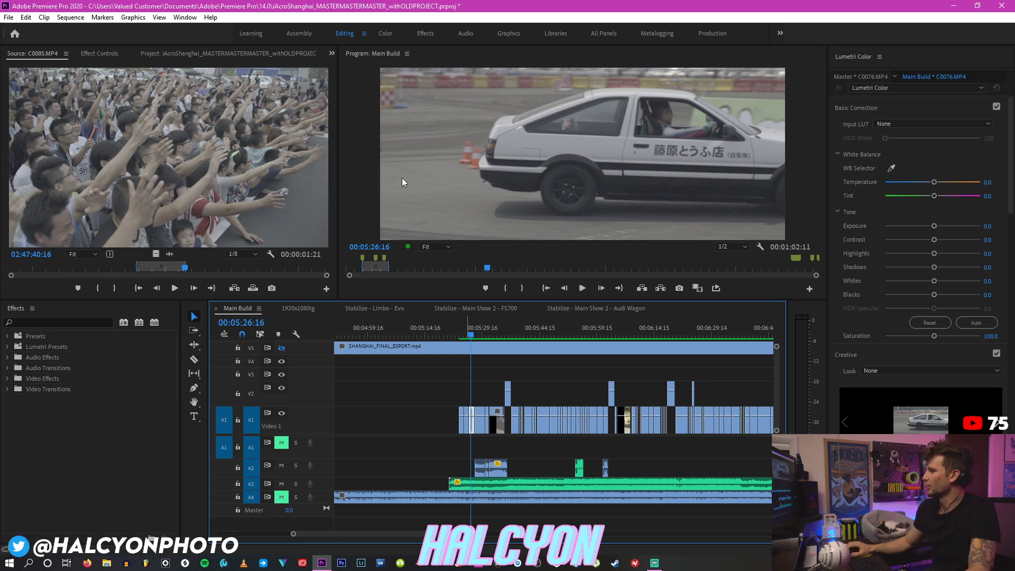
{"action": "left_click", "coordinate": [99, 54]}
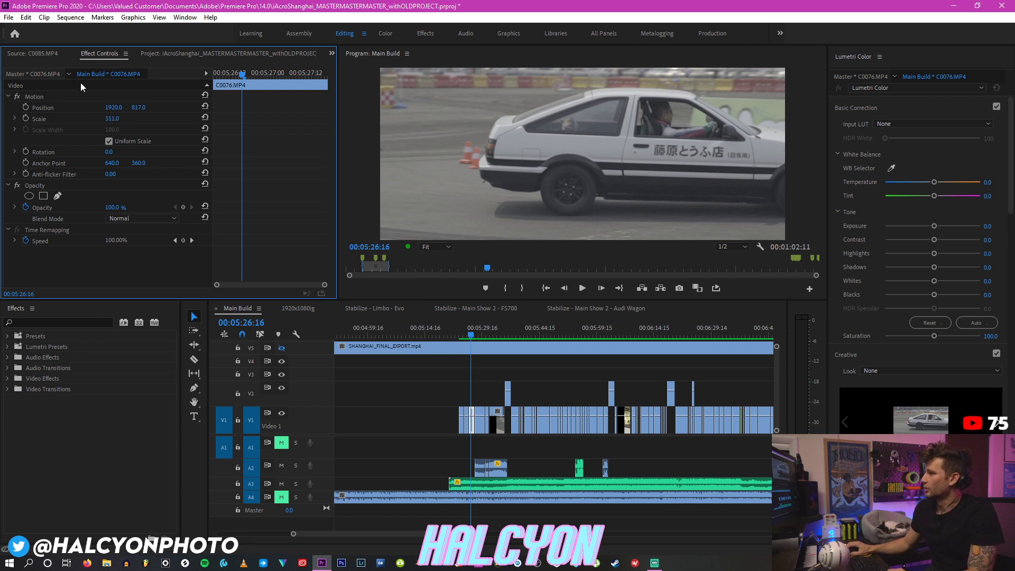
{"action": "left_click", "coordinate": [113, 119]}
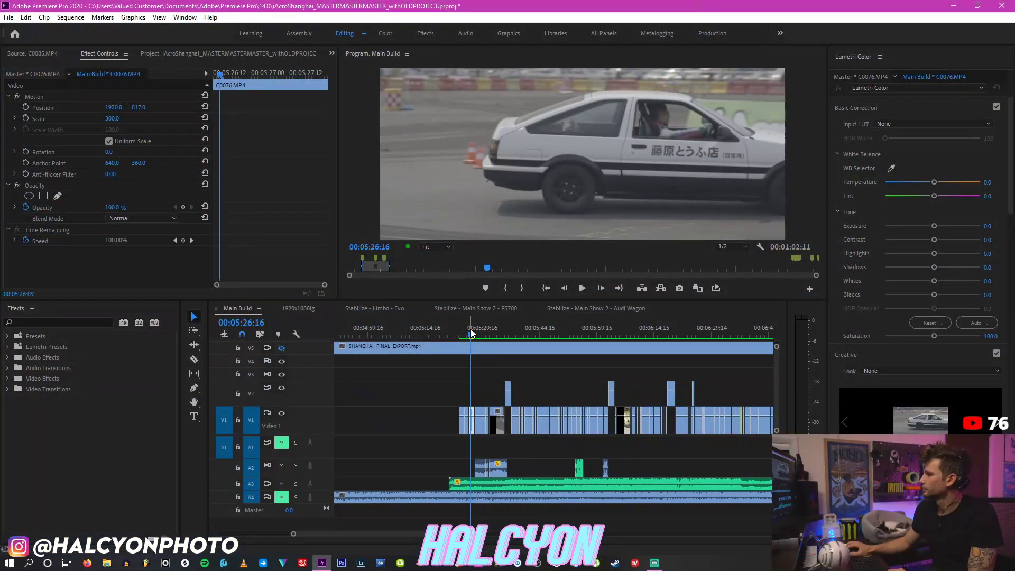
Step: Play from 00:05:26:06, skip ahead to about 00:05:50 and replay up to 00:05:52:01 to review the music timing
{"action": "left_click_drag", "start_coordinate": [470, 328], "coordinate": [467, 329]}
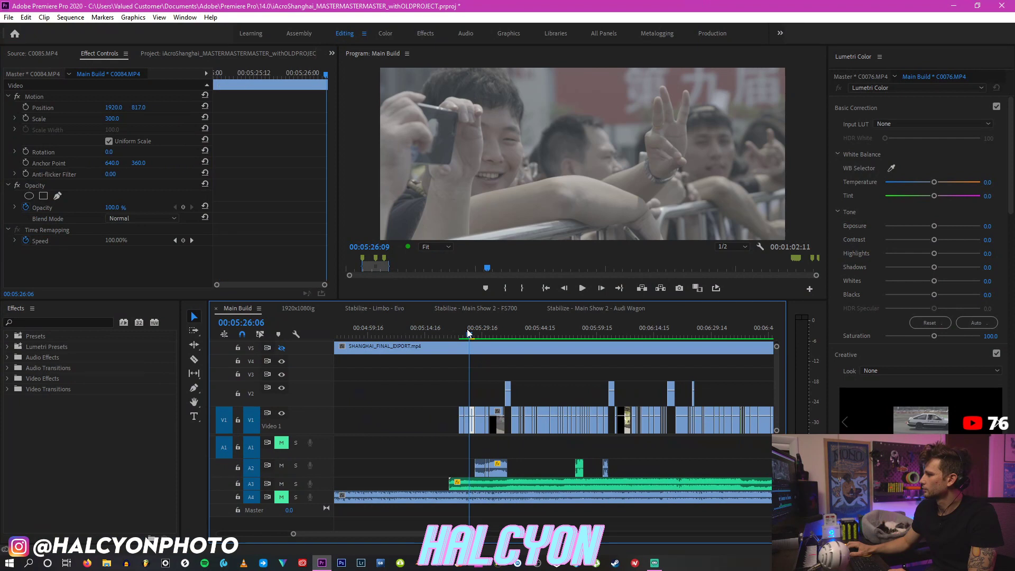
{"action": "key", "text": "space"}
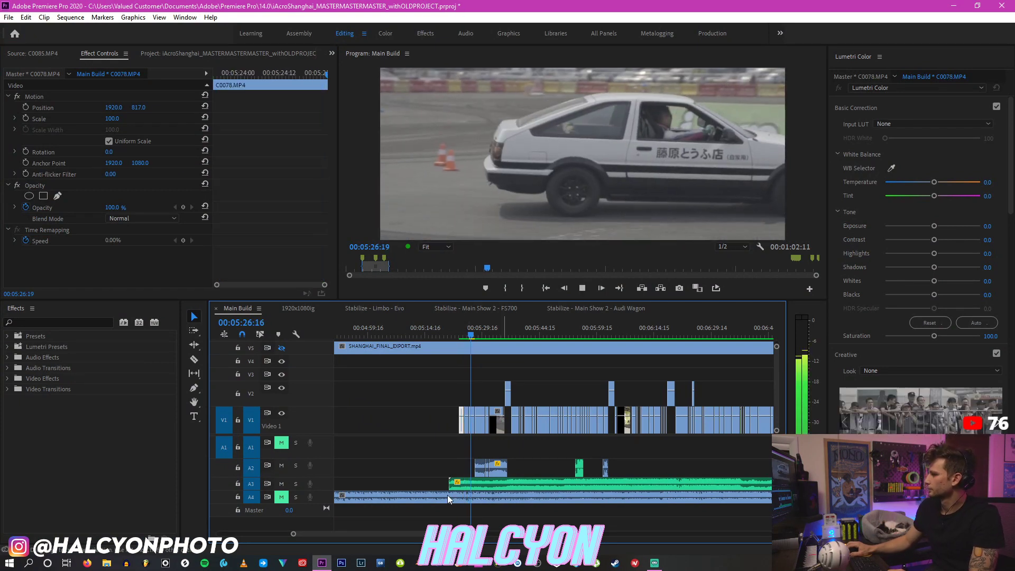
{"action": "left_click_drag", "start_coordinate": [445, 534], "coordinate": [399, 536]}
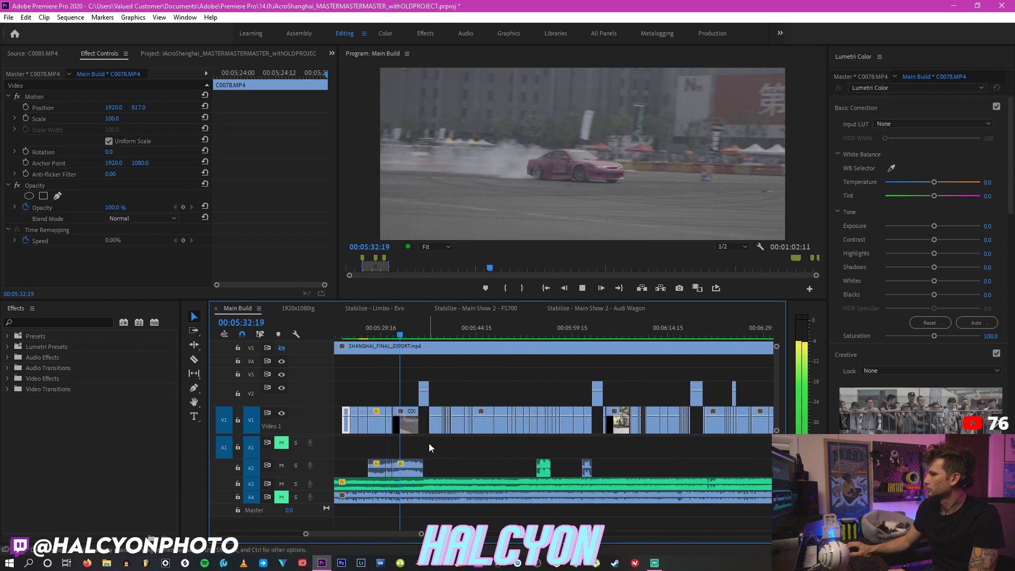
{"action": "left_click_drag", "start_coordinate": [460, 339], "coordinate": [512, 341]}
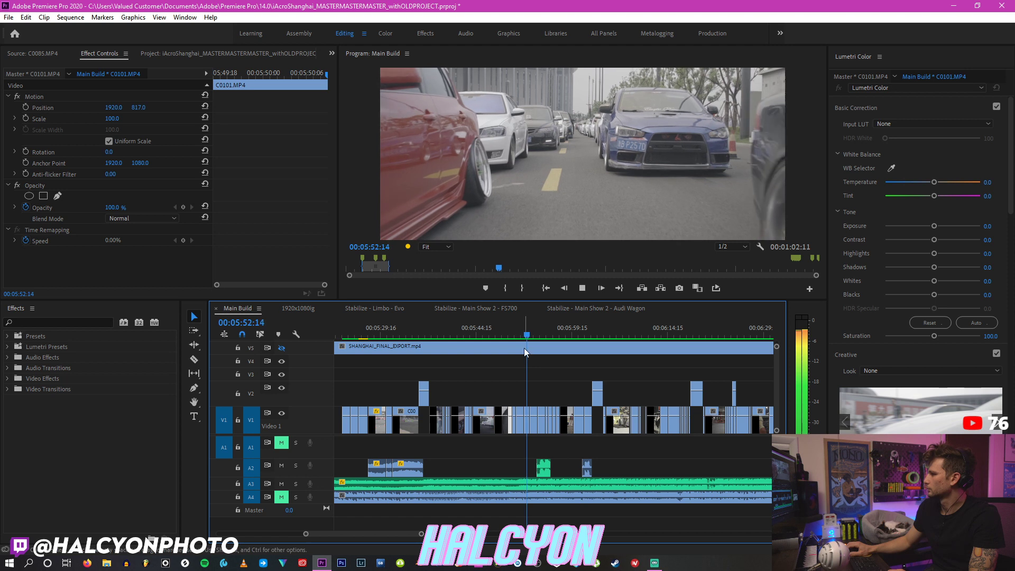
{"action": "left_click", "coordinate": [516, 329]}
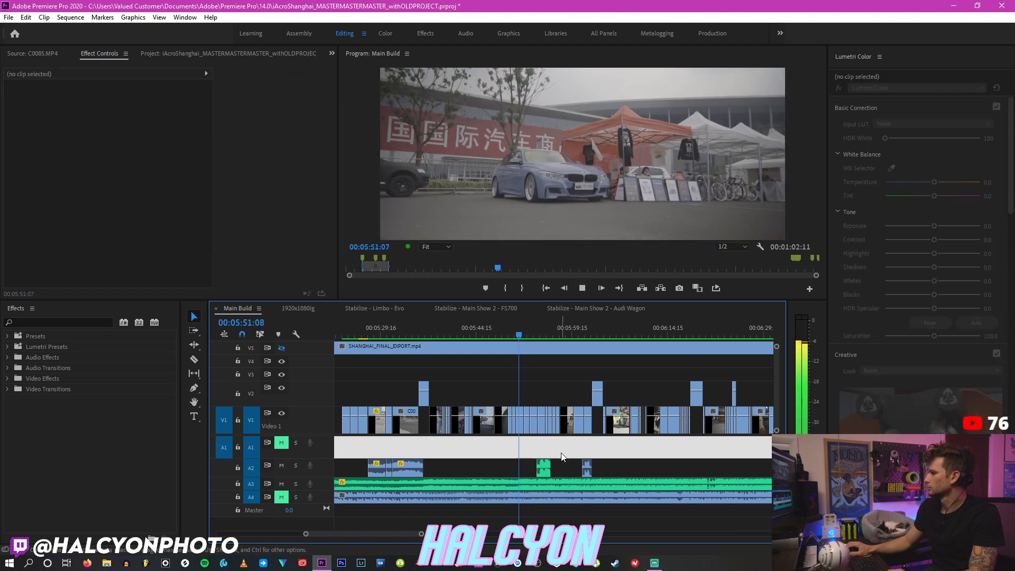
{"action": "key", "text": "space"}
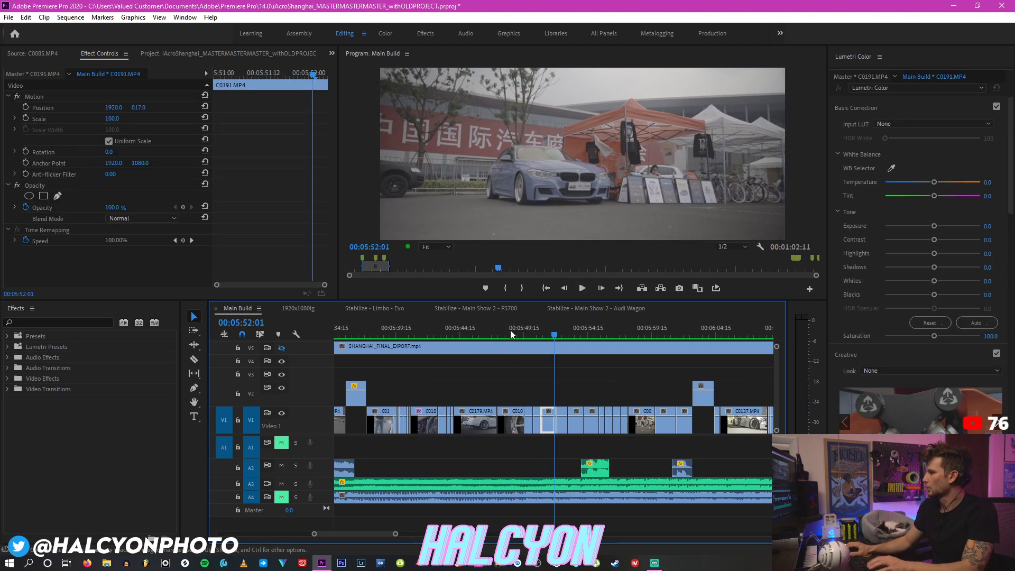
Step: Enlarge audio track A3 to show its waveform and add a sequence marker at 00:05:51:14 within clip C0191.MP4
{"action": "left_click", "coordinate": [510, 329]}
{"action": "key", "text": "="}
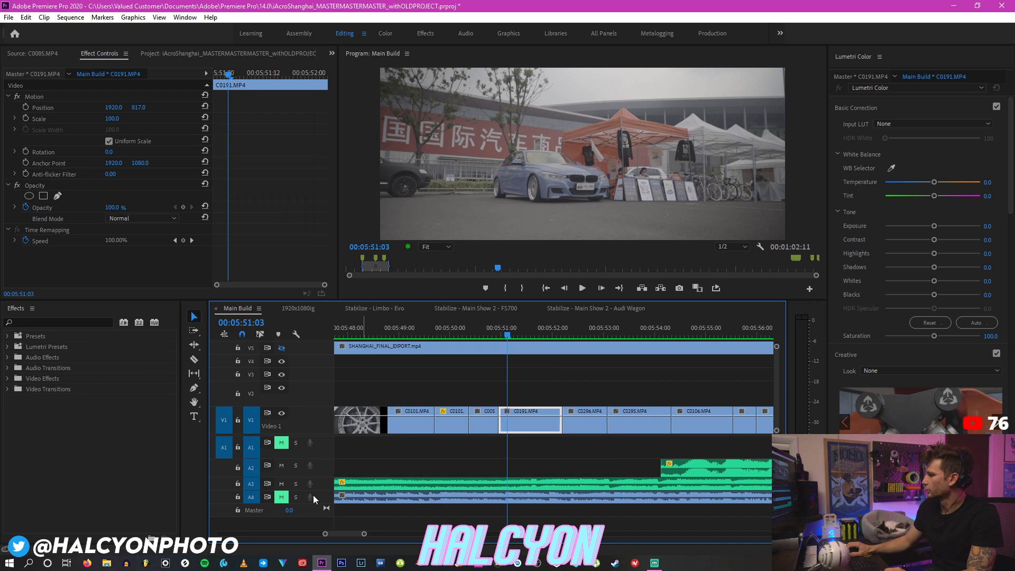
{"action": "left_click_drag", "start_coordinate": [316, 490], "coordinate": [312, 504]}
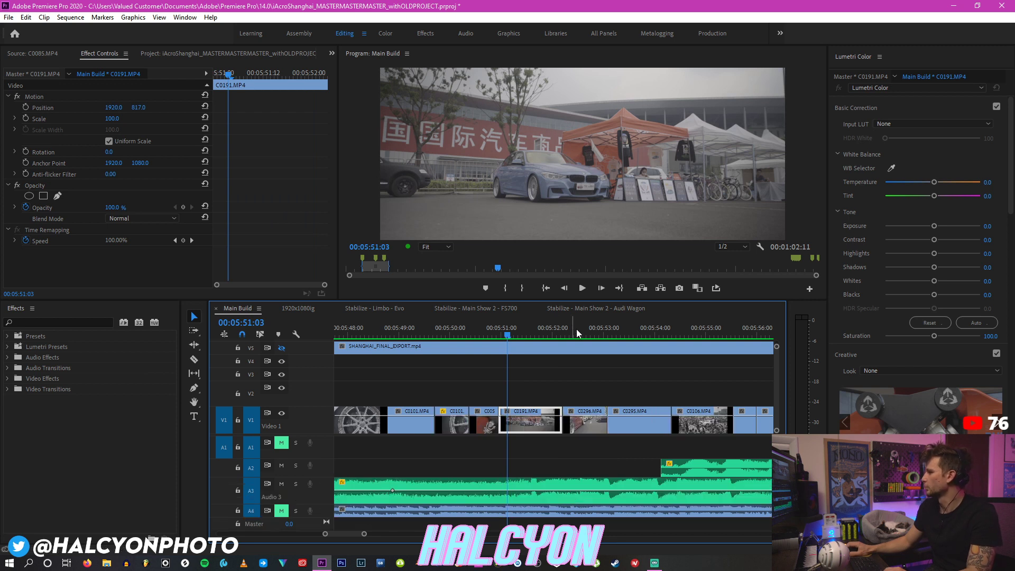
{"action": "left_click_drag", "start_coordinate": [508, 335], "coordinate": [530, 337]}
{"action": "key", "text": "m"}
Step: Play the cuts after the 00:05:51:14 marker up to 00:05:55:01, pausing to check them against the music
{"action": "left_click", "coordinate": [544, 394]}
{"action": "key", "text": "space"}
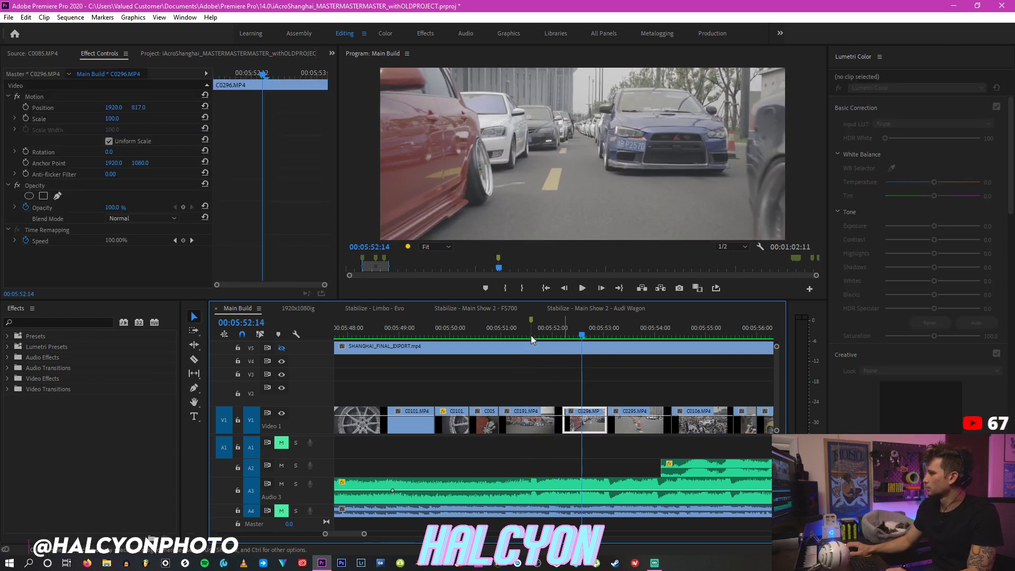
{"action": "left_click", "coordinate": [531, 336]}
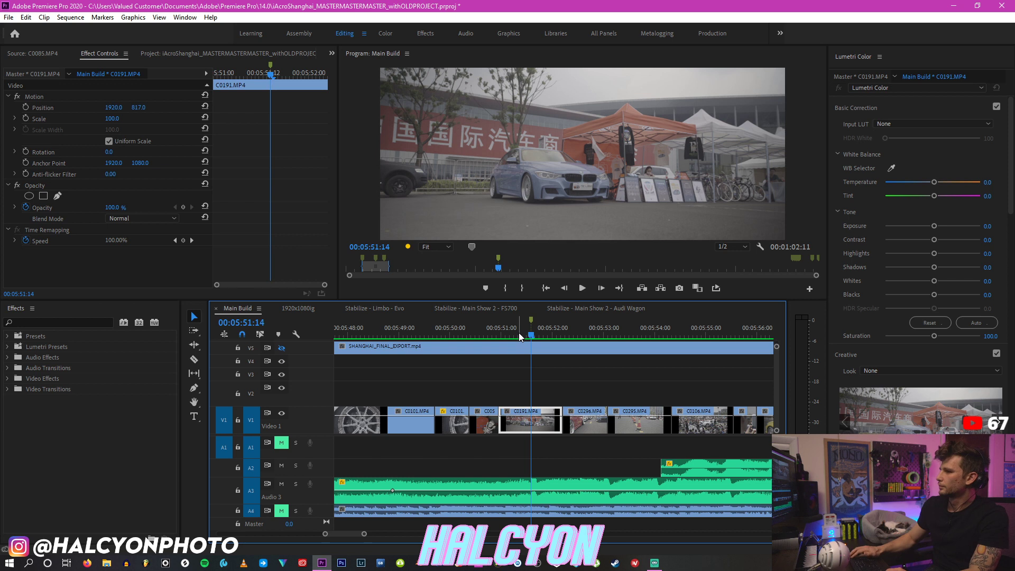
{"action": "key", "text": "space"}
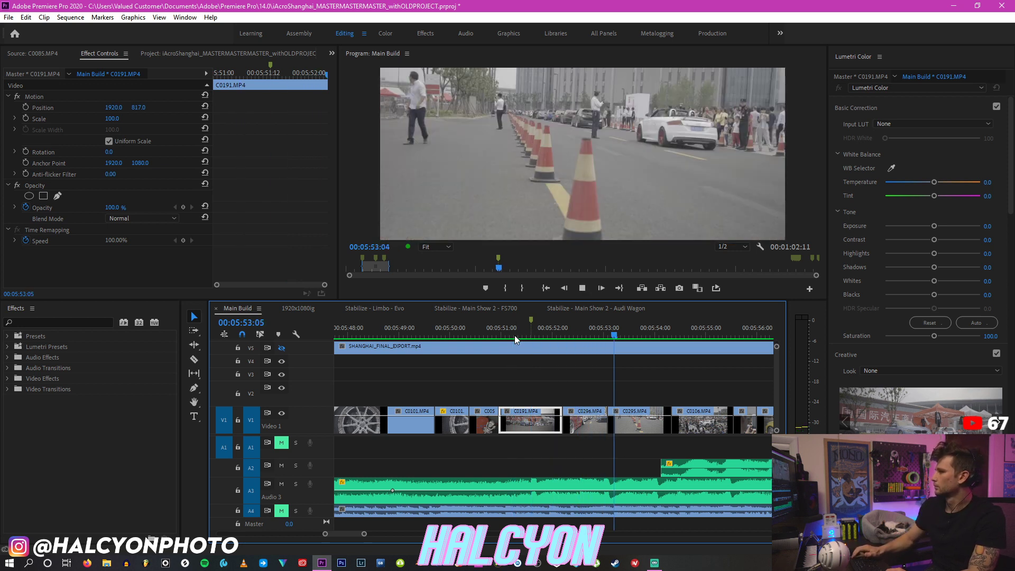
{"action": "key", "text": "space"}
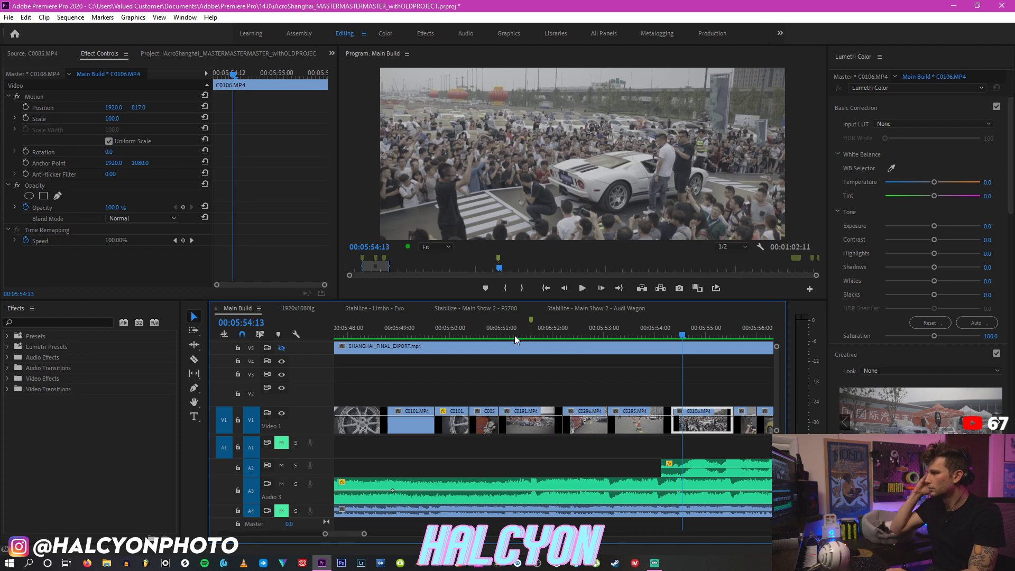
{"action": "key", "text": "space"}
{"action": "key", "text": "space"}
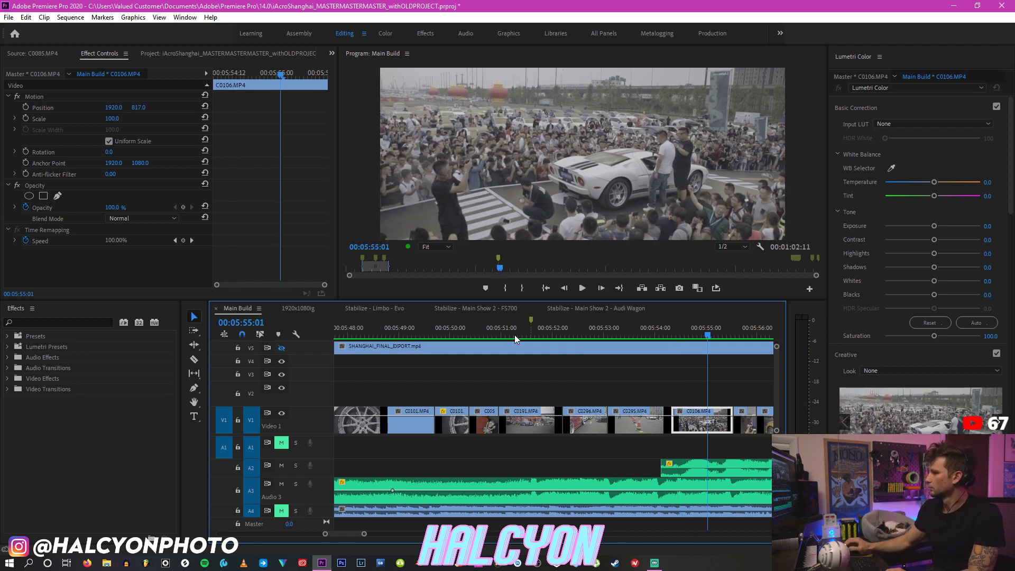
Step: Remove the volume level keyframing from the A3 music clip and play the section from 00:05:51:01
{"action": "left_click", "coordinate": [364, 494]}
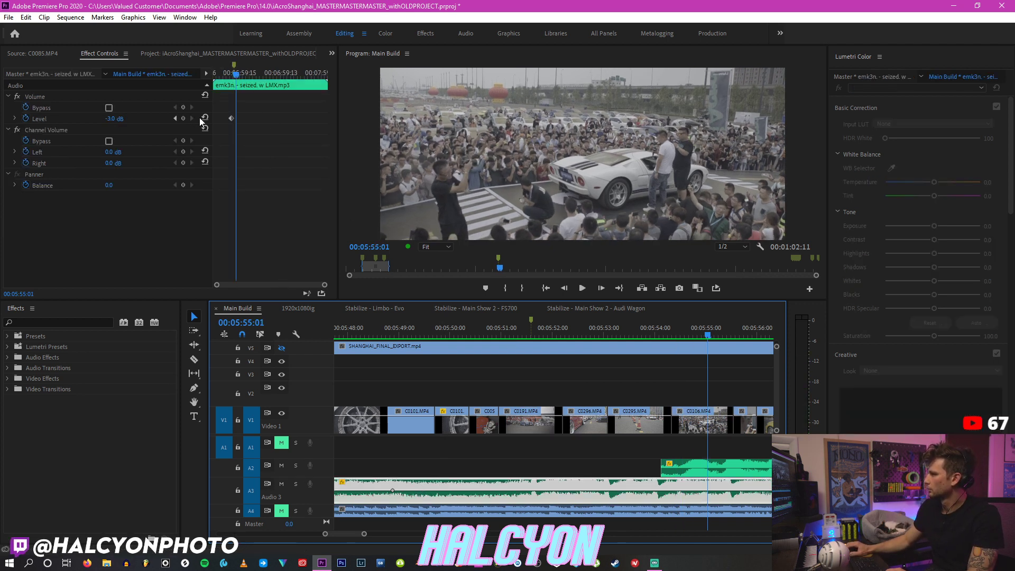
{"action": "left_click_drag", "start_coordinate": [246, 109], "coordinate": [215, 129]}
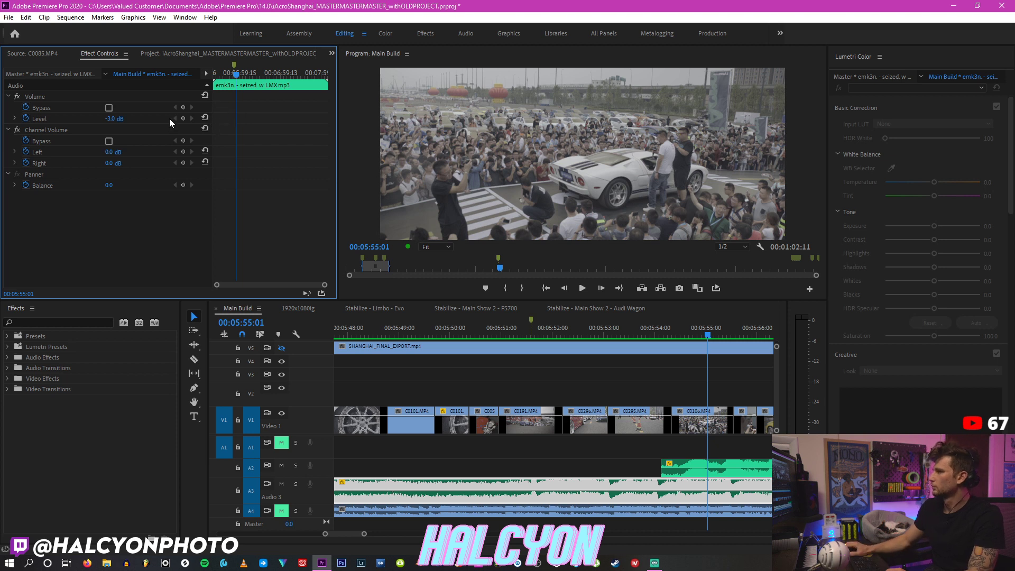
{"action": "left_click", "coordinate": [503, 325]}
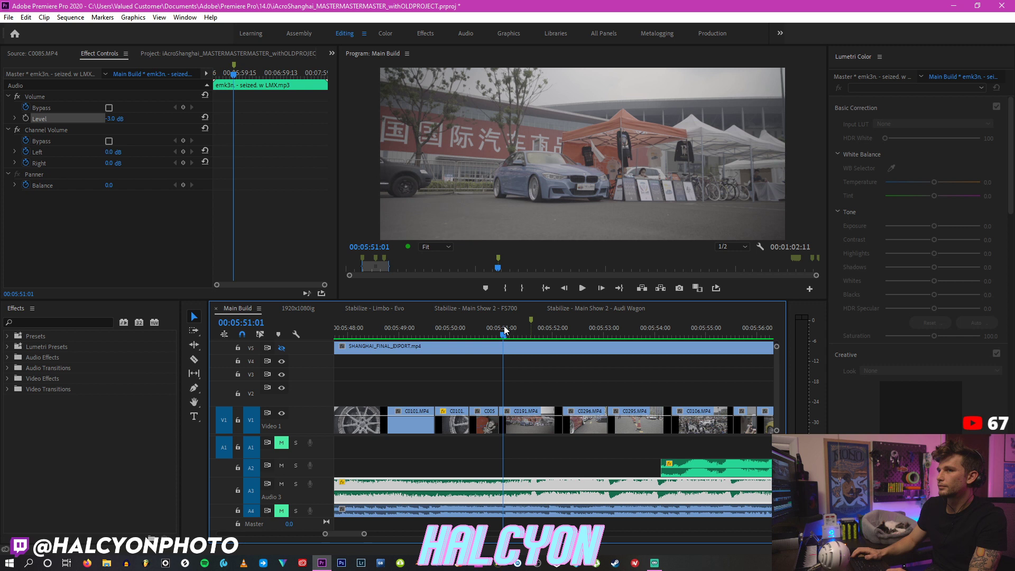
{"action": "key", "text": "space"}
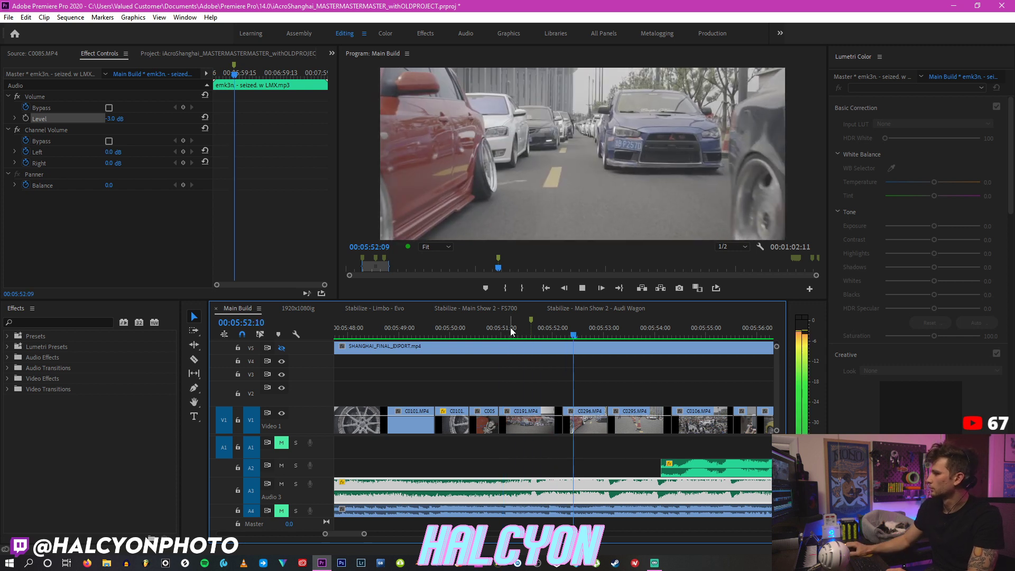
Step: Move clip C0191.MP4 up to track V3 and shift C0296.MP4 on V1 to start at the 00:05:51:14 marker
{"action": "key", "text": "space"}
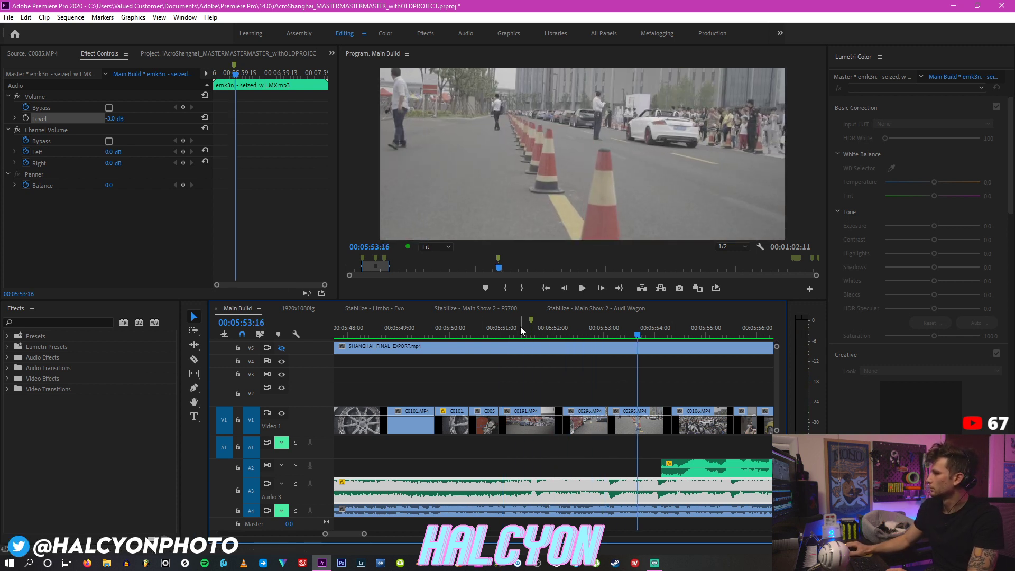
{"action": "left_click_drag", "start_coordinate": [521, 328], "coordinate": [530, 327]}
{"action": "left_click_drag", "start_coordinate": [530, 427], "coordinate": [380, 377]}
{"action": "left_click_drag", "start_coordinate": [580, 423], "coordinate": [548, 424]}
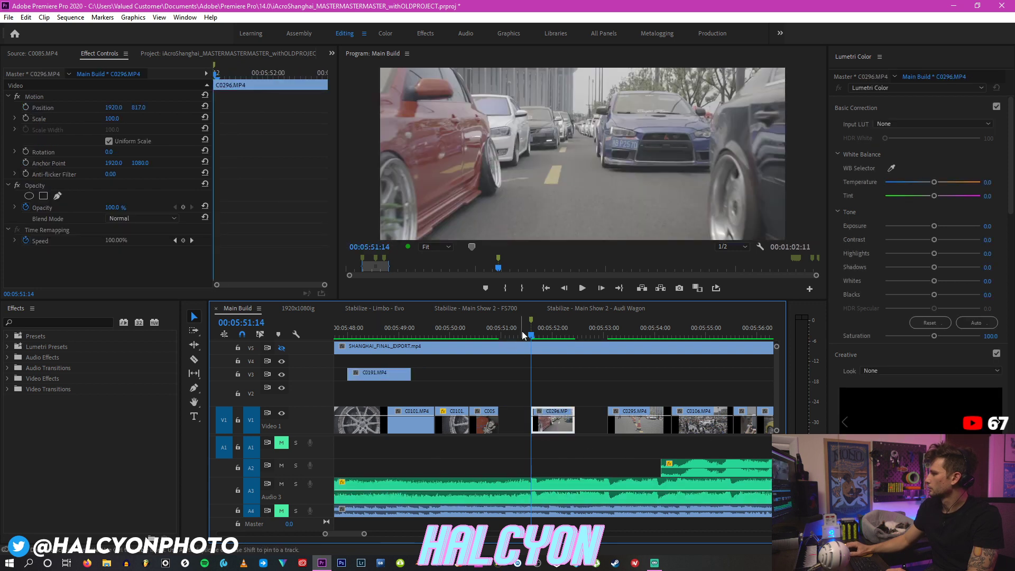
Step: Play the moved clip against the music, extend C0296.MP4's end to the start of C0295.MP4, and replay up to 00:05:54:00
{"action": "key", "text": "space"}
{"action": "key", "text": "space"}
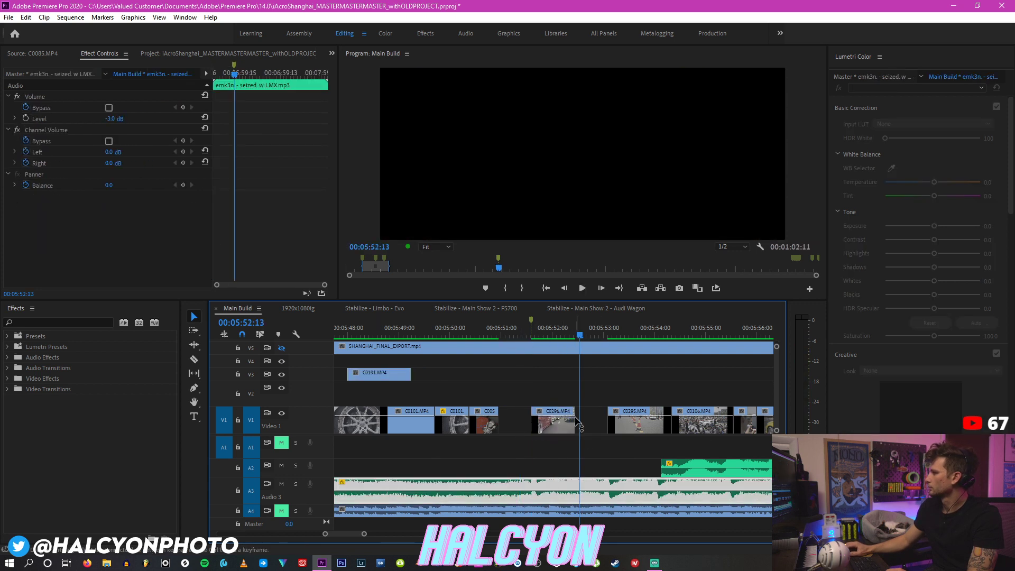
{"action": "left_click_drag", "start_coordinate": [576, 431], "coordinate": [606, 433]}
{"action": "left_click", "coordinate": [518, 332]}
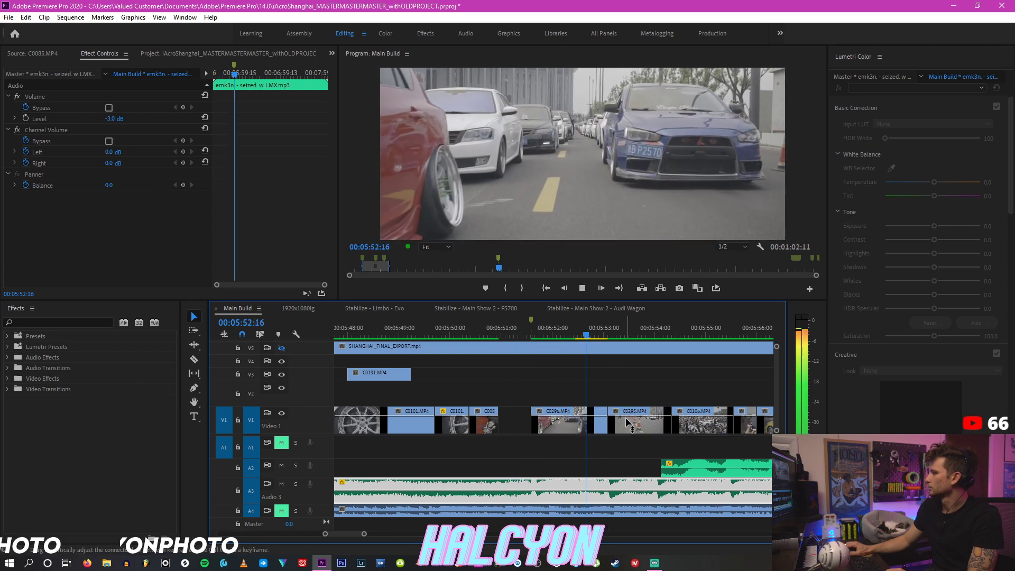
{"action": "key", "text": "space"}
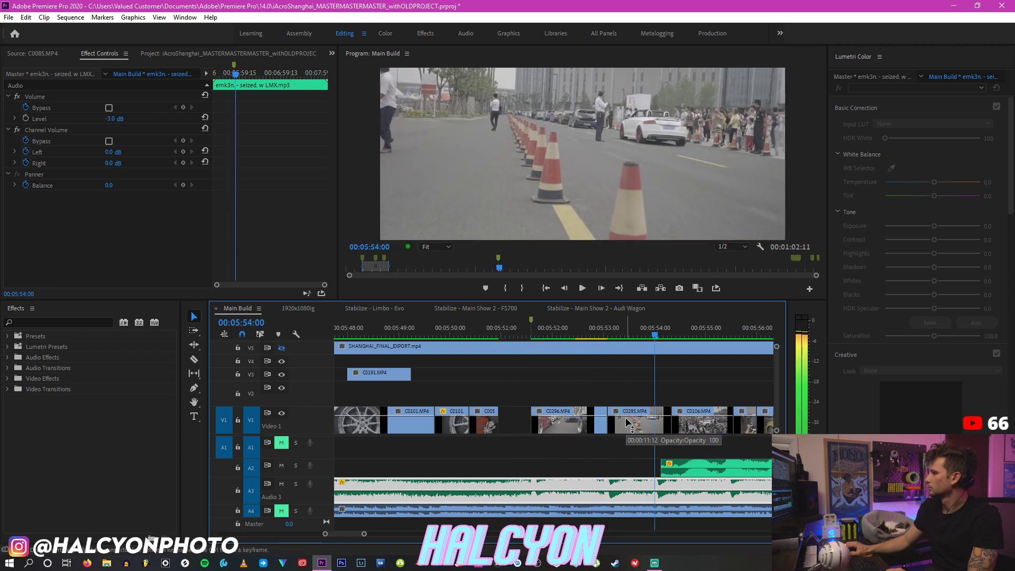
Step: Rotate clip C0295.MP4 to -3°, scale it to 105 and shift its vertical position to about 920
{"action": "left_click", "coordinate": [632, 347]}
{"action": "left_click", "coordinate": [646, 412]}
{"action": "left_click", "coordinate": [109, 151]}
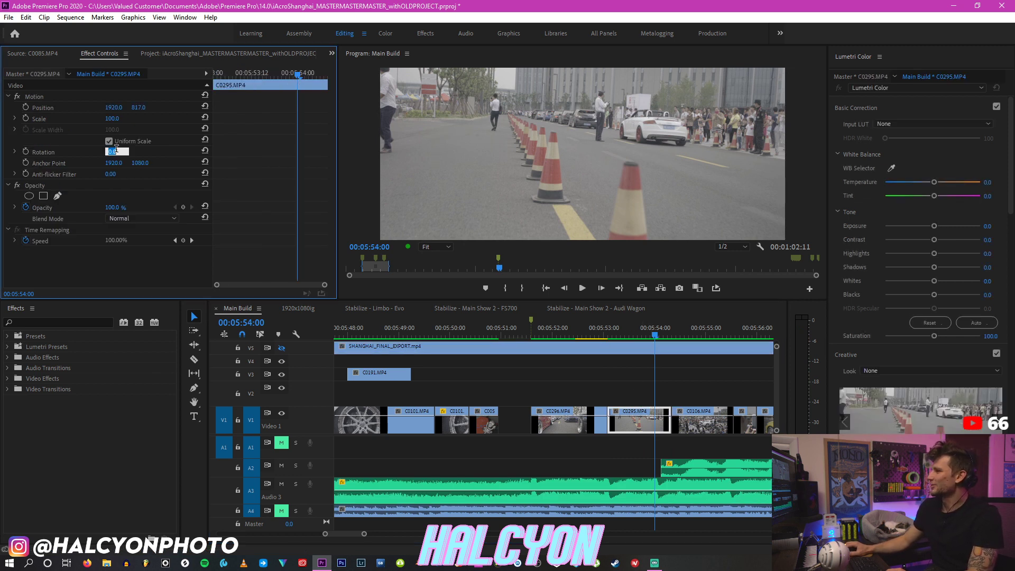
{"action": "type", "text": "-3"}
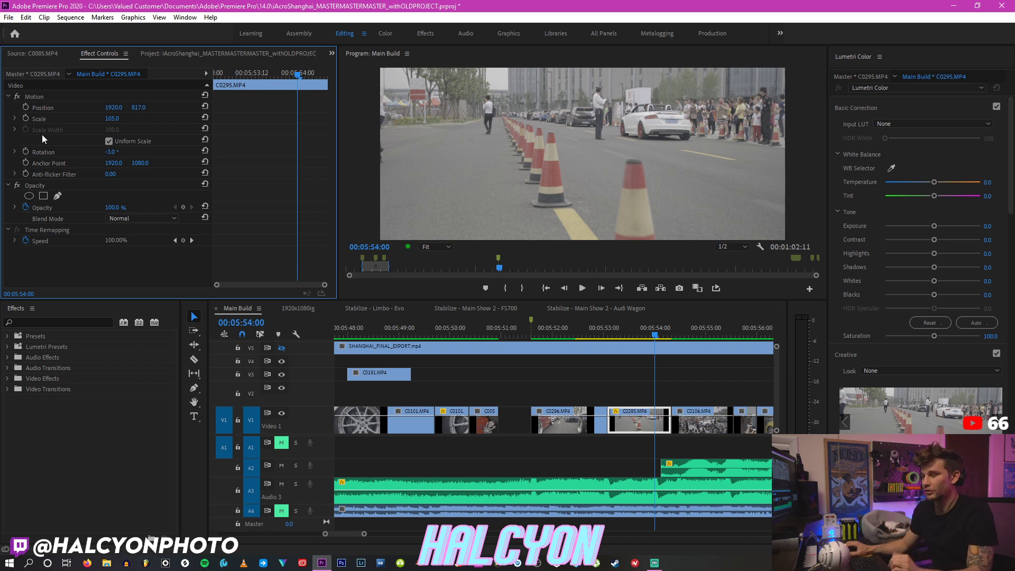
{"action": "left_click", "coordinate": [637, 334]}
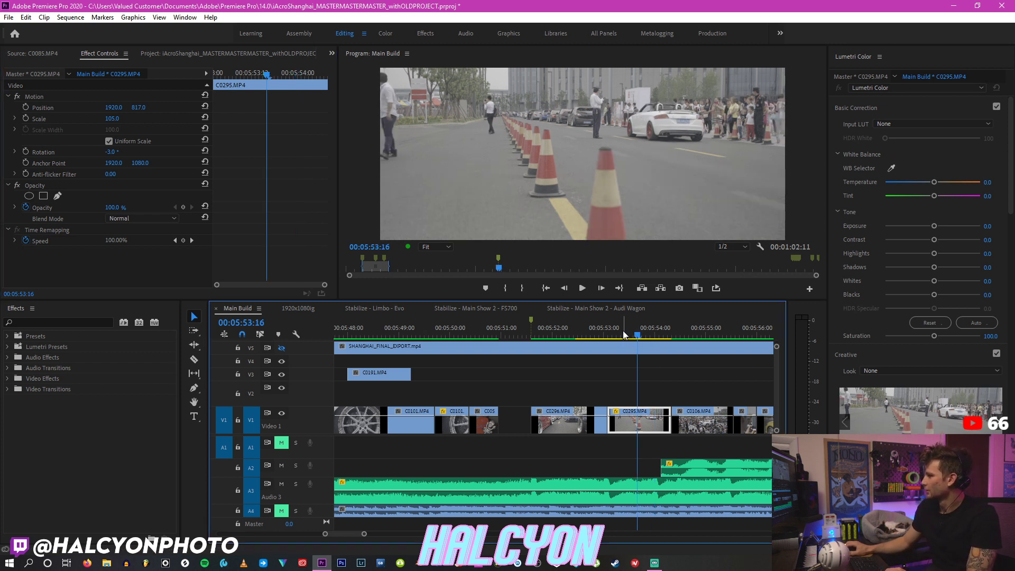
{"action": "left_click_drag", "start_coordinate": [139, 108], "coordinate": [197, 107]}
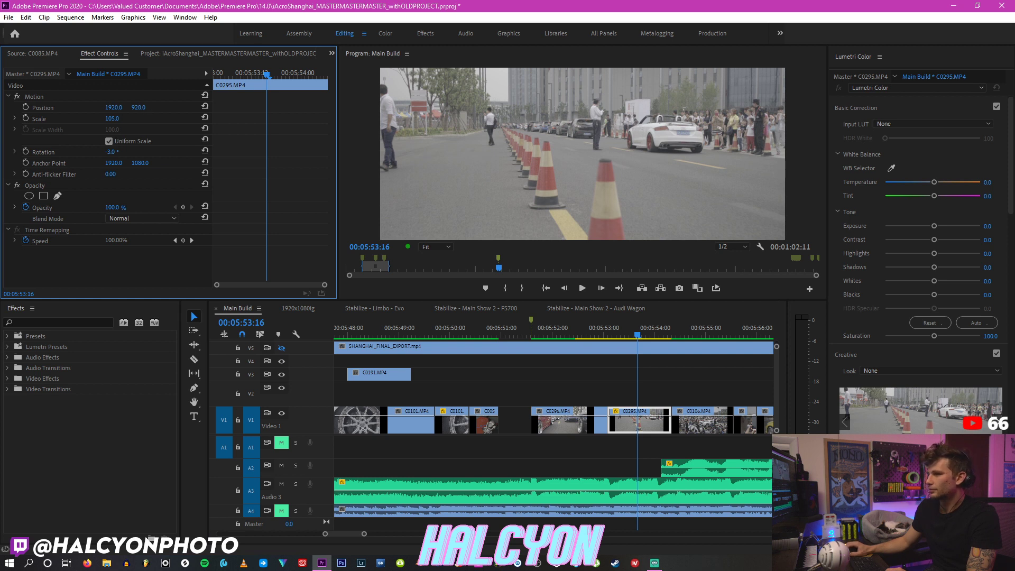
{"action": "key", "text": "alt+Tab"}
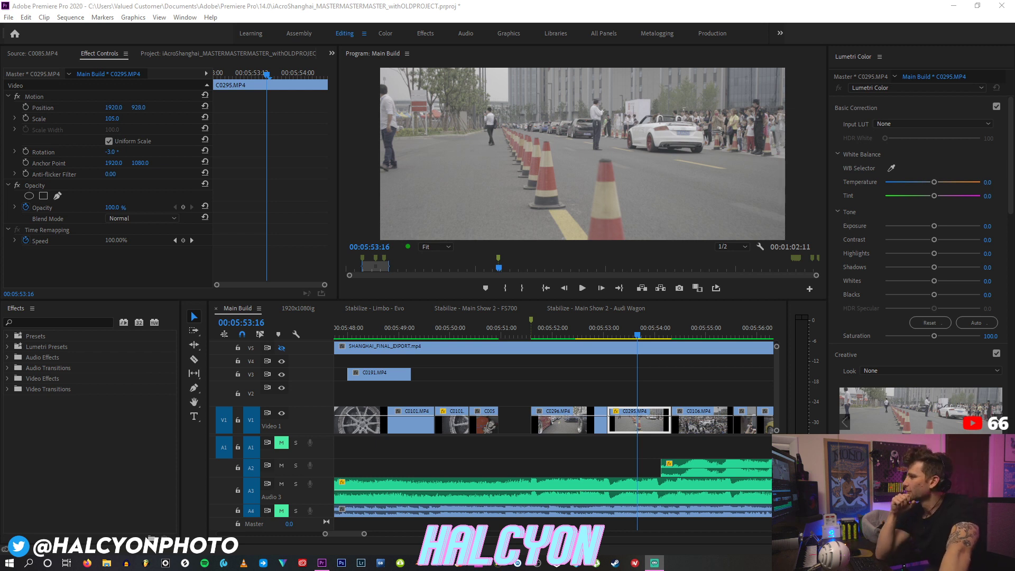
Step: Replay the C0296.MP4 and C0295.MP4 cuts and lower the Program playback resolution to 1/4
{"action": "left_click", "coordinate": [571, 335]}
{"action": "key", "text": "space"}
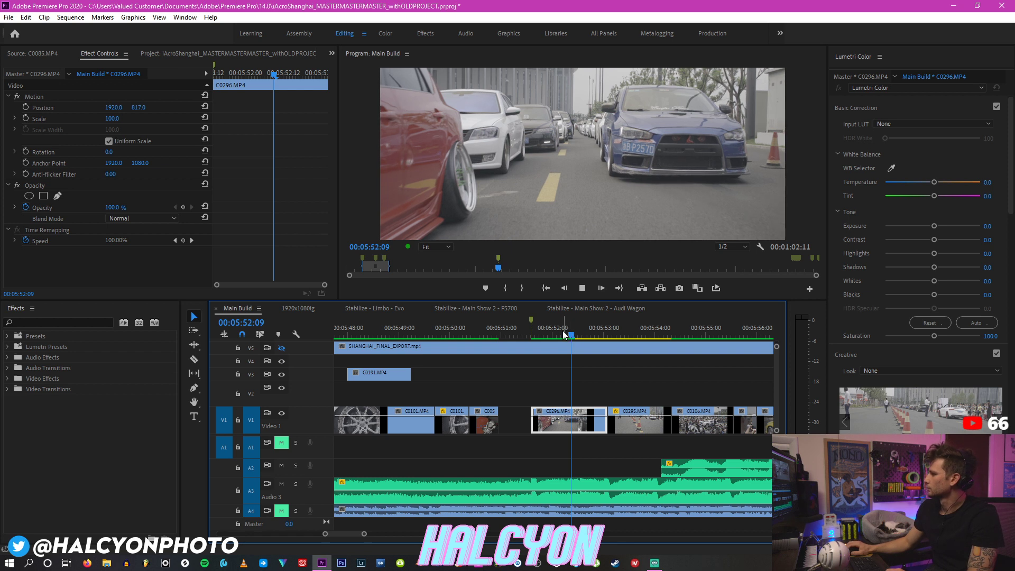
{"action": "key", "text": "space"}
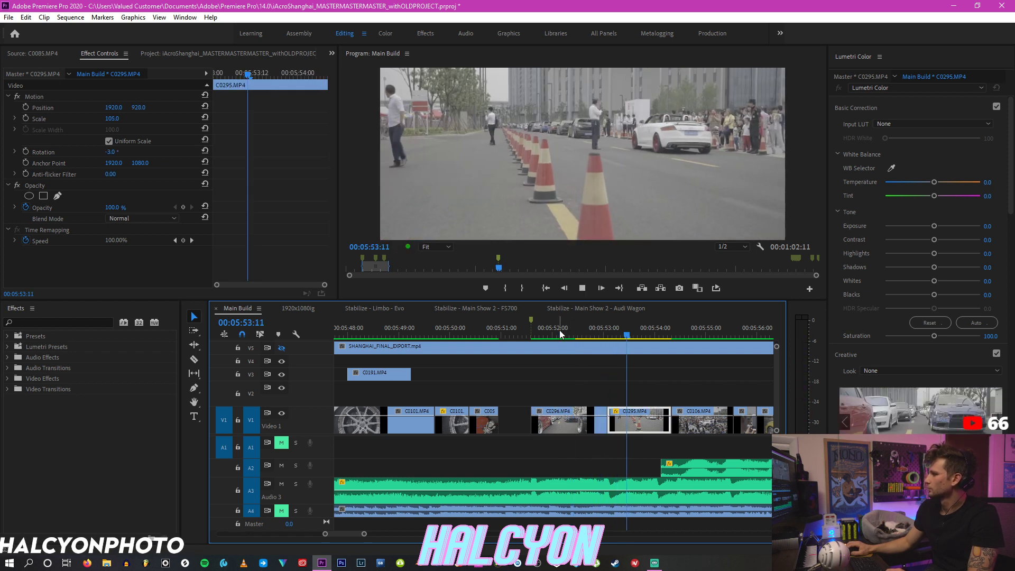
{"action": "left_click", "coordinate": [560, 329]}
{"action": "key", "text": "space"}
{"action": "left_click", "coordinate": [732, 246]}
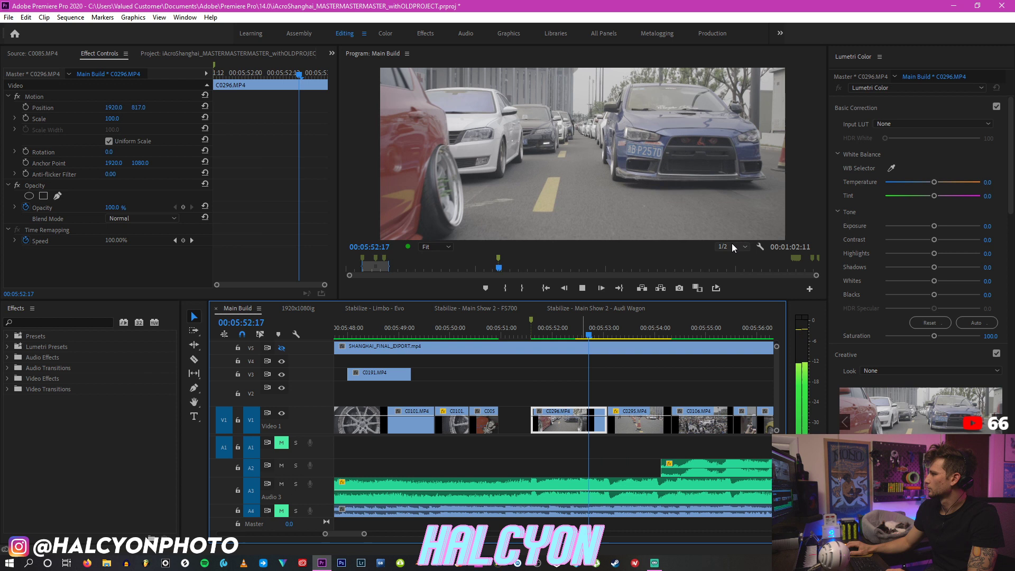
{"action": "left_click", "coordinate": [727, 281]}
{"action": "key", "text": "space"}
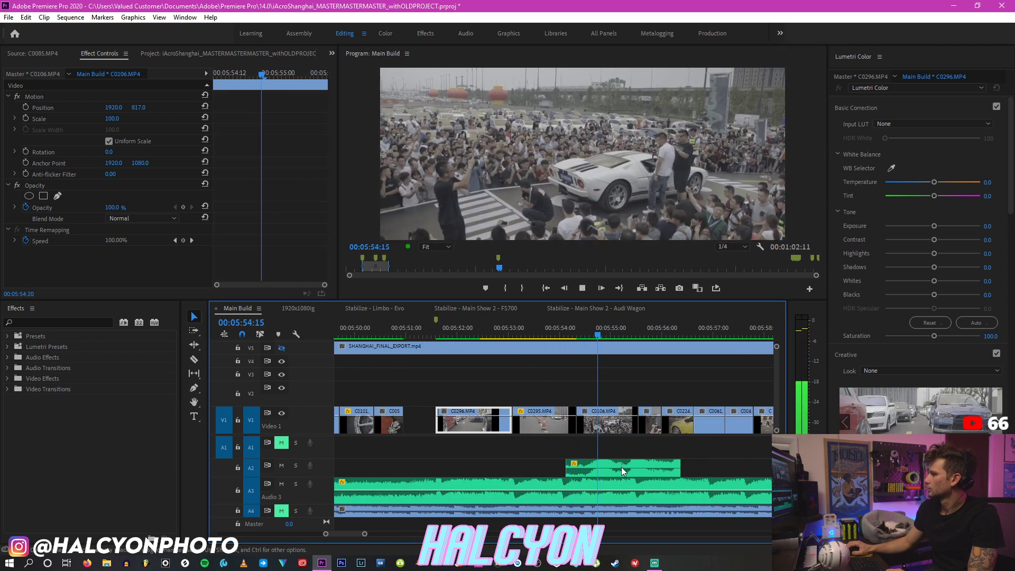
Step: Move the crowd clip C0106.MP4 from V1 straight up to track V4 and return the playhead to 00:05:54:07
{"action": "left_click", "coordinate": [608, 425]}
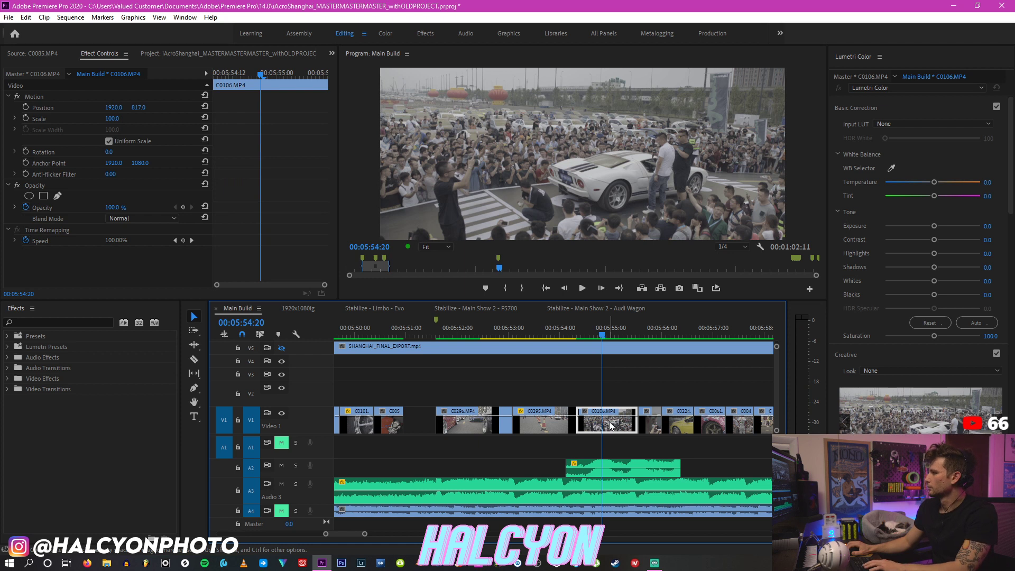
{"action": "left_click_drag", "start_coordinate": [608, 415], "coordinate": [609, 362]}
{"action": "left_click", "coordinate": [578, 328]}
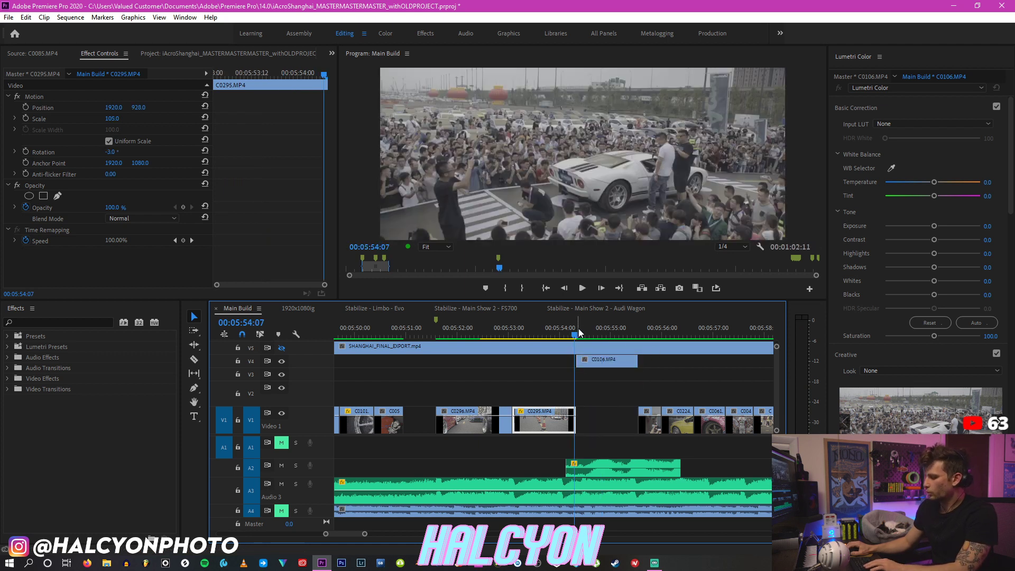
Step: Look over the timeline between about 00:05:54 and 00:05:57 to check the clips following the gap on V1
{"action": "key", "text": "minus"}
{"action": "key", "text": "minus"}
{"action": "left_click", "coordinate": [598, 332]}
{"action": "key", "text": "minus"}
{"action": "key", "text": "minus"}
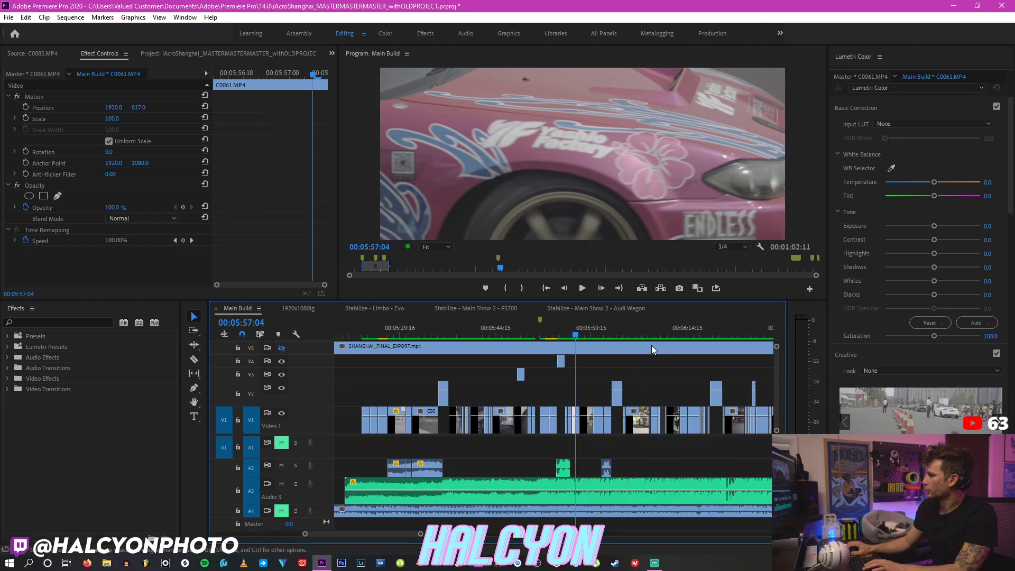
{"action": "left_click", "coordinate": [566, 332]}
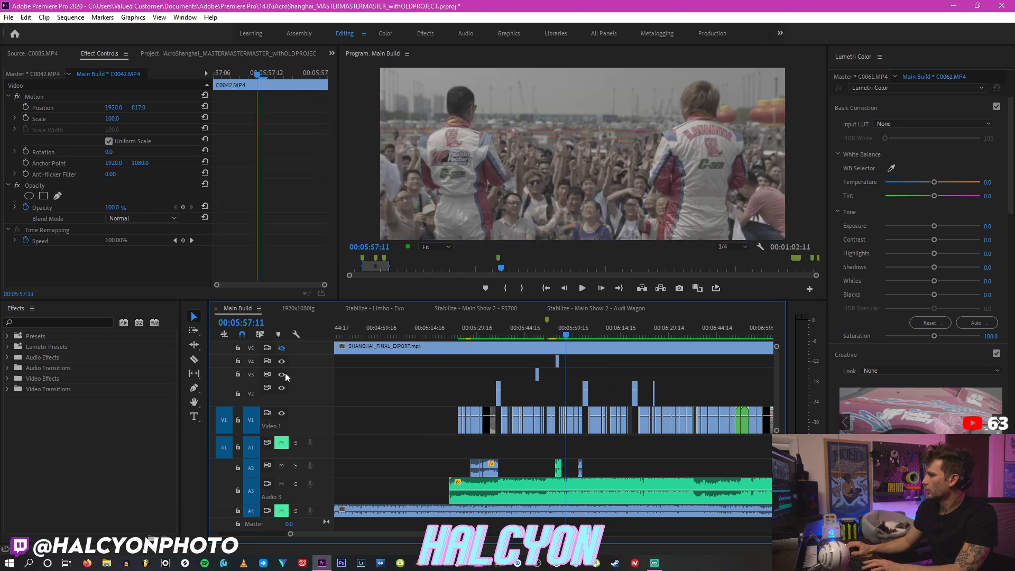
{"action": "key", "text": "equal"}
{"action": "key", "text": "equal"}
{"action": "left_click", "coordinate": [544, 341]}
{"action": "key", "text": "equal"}
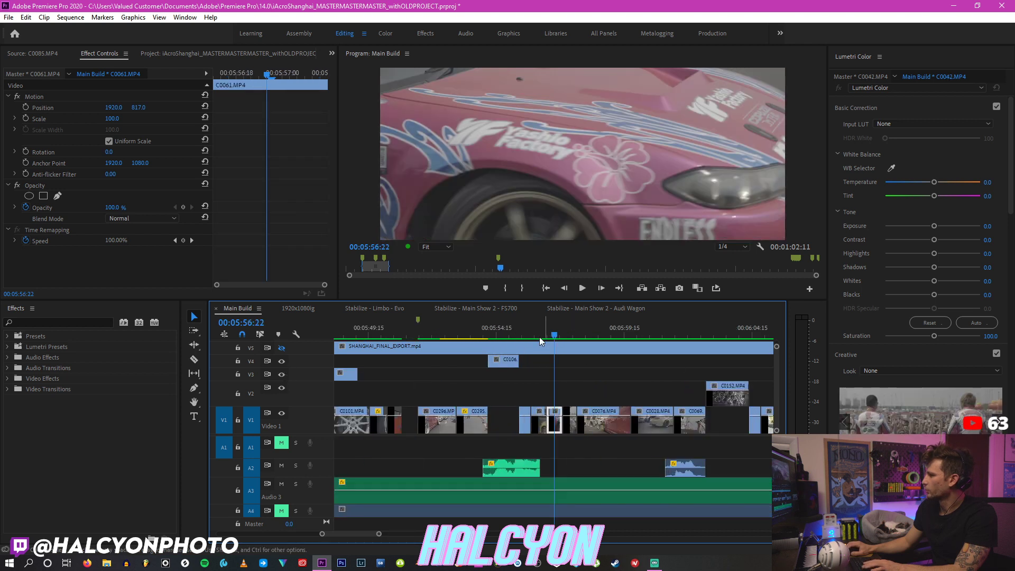
{"action": "left_click", "coordinate": [530, 332]}
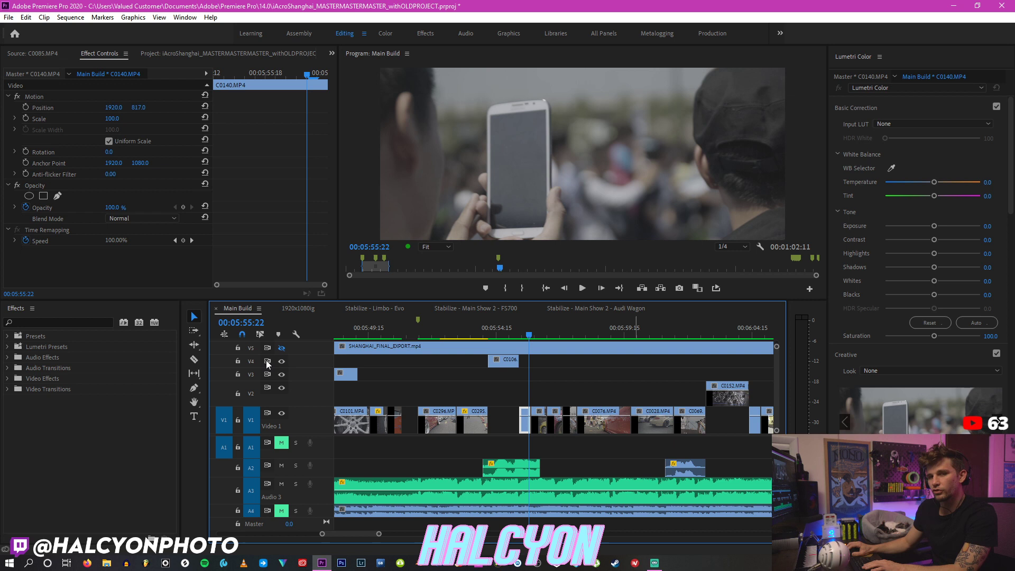
Step: Hide video track V4, replay the section from 00:05:51:16 and mute audio track A2
{"action": "left_click", "coordinate": [281, 361]}
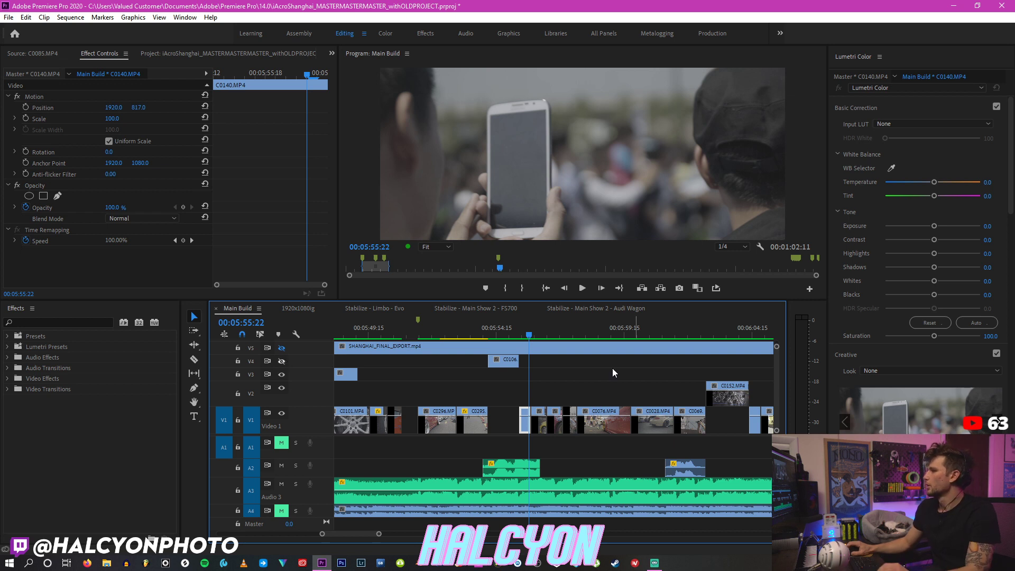
{"action": "left_click", "coordinate": [506, 333]}
{"action": "left_click_drag", "start_coordinate": [515, 329], "coordinate": [421, 328]}
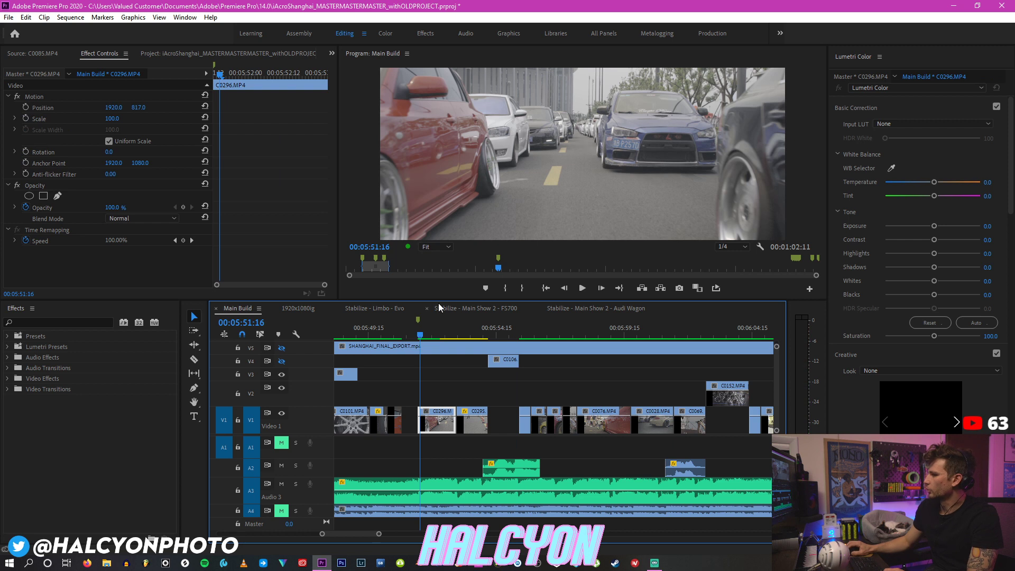
{"action": "key", "text": "space"}
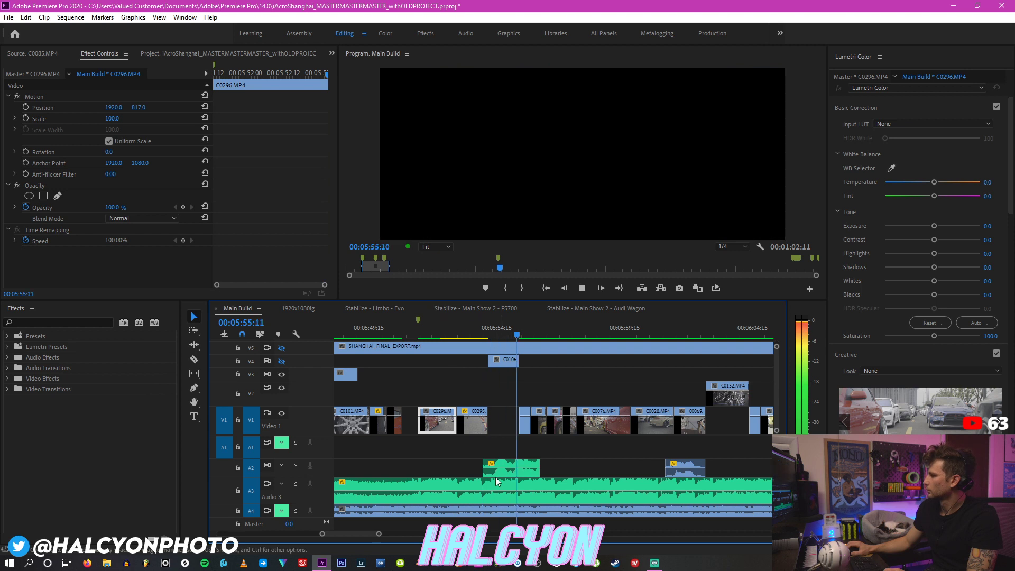
{"action": "mouse_move", "coordinate": [509, 468]}
{"action": "left_mouse_down"}
{"action": "mouse_move", "coordinate": [511, 453]}
{"action": "mouse_move", "coordinate": [507, 470]}
{"action": "left_mouse_up"}
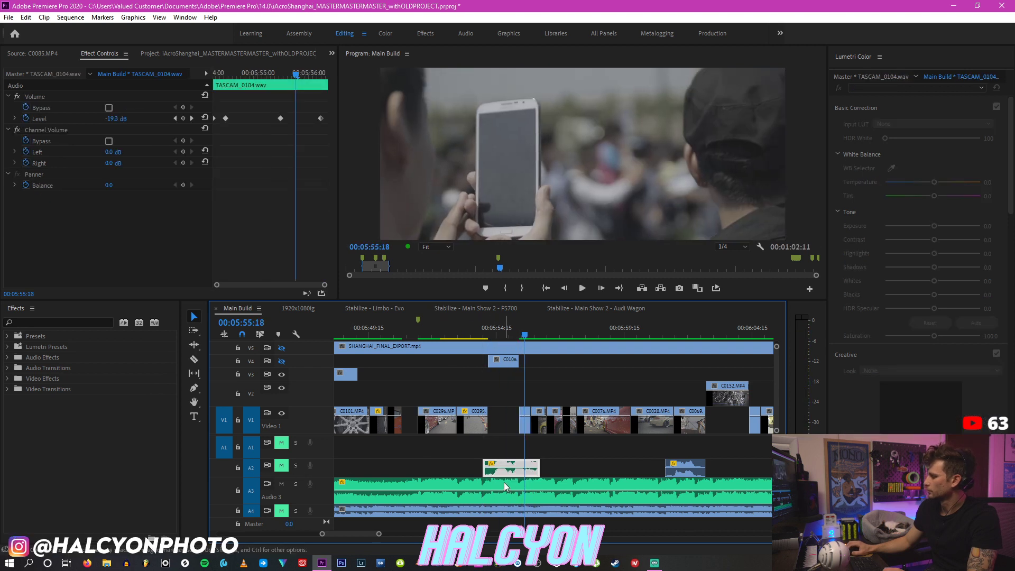
Step: Move the music clip from audio track A3 up to A1, keeping its timing
{"action": "key", "text": "minus"}
{"action": "key", "text": "minus"}
{"action": "key", "text": "minus"}
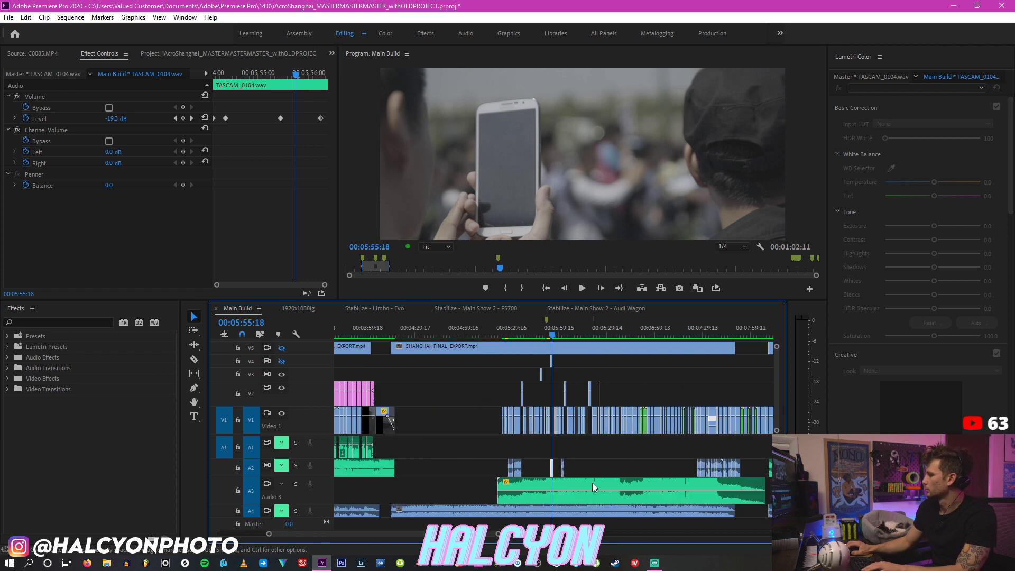
{"action": "left_click_drag", "start_coordinate": [655, 480], "coordinate": [658, 452]}
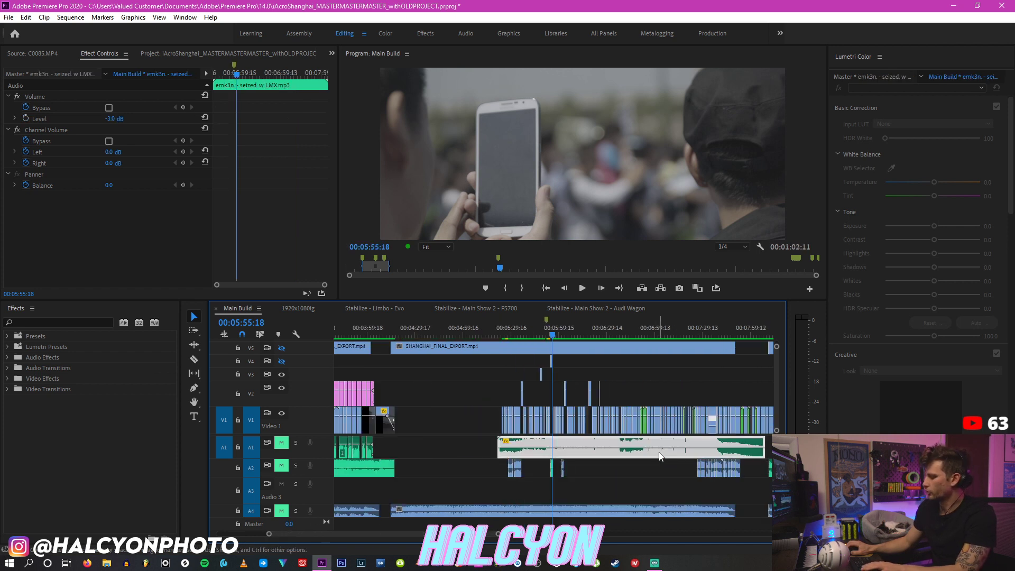
{"action": "key", "text": "equal"}
{"action": "key", "text": "equal"}
{"action": "key", "text": "equal"}
{"action": "key", "text": "equal"}
{"action": "left_click", "coordinate": [283, 465]}
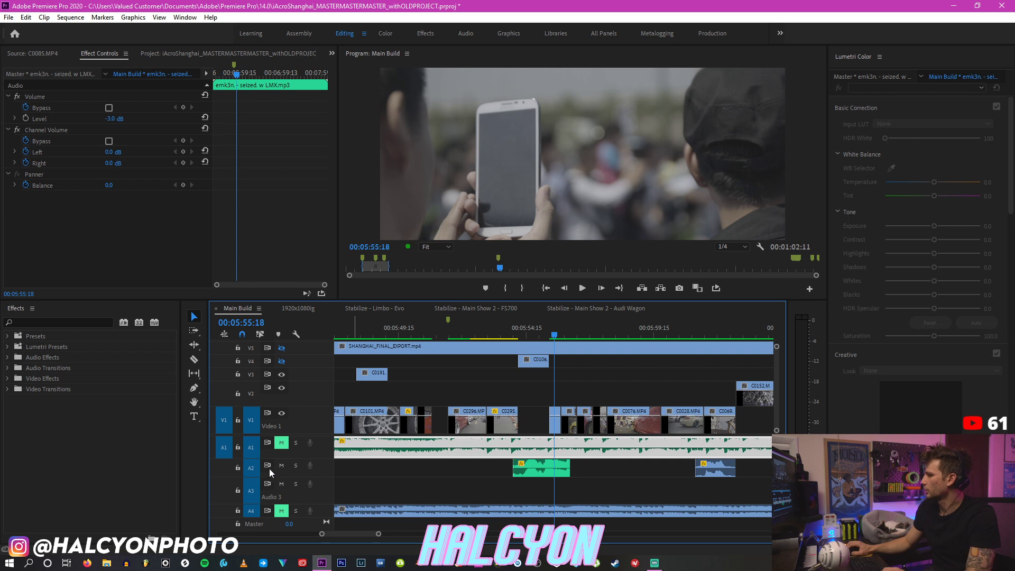
Step: Unmute audio track A1 and play the cuts against the music up to 00:05:59:06
{"action": "left_click_drag", "start_coordinate": [555, 332], "coordinate": [524, 332]}
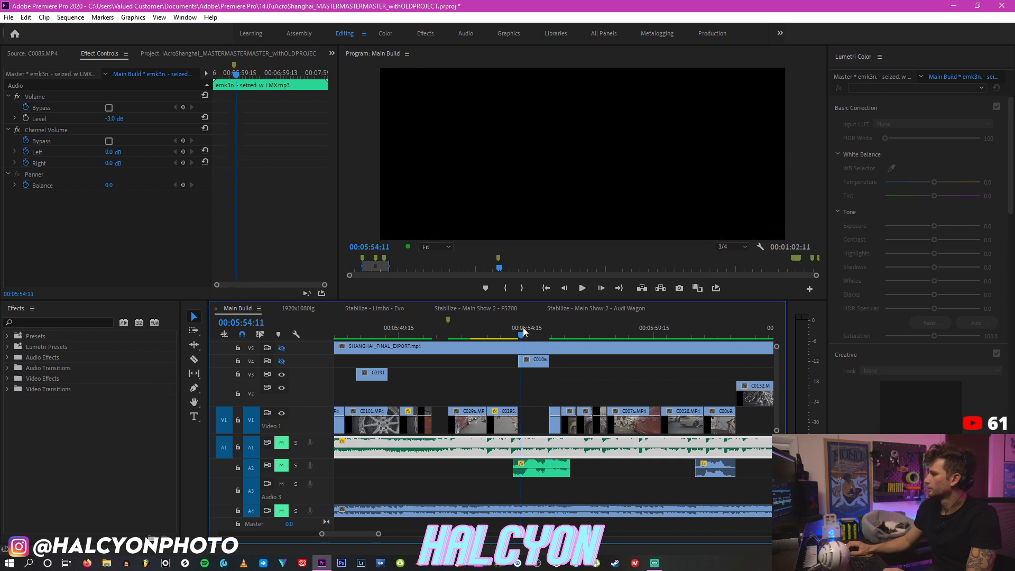
{"action": "left_click", "coordinate": [518, 330]}
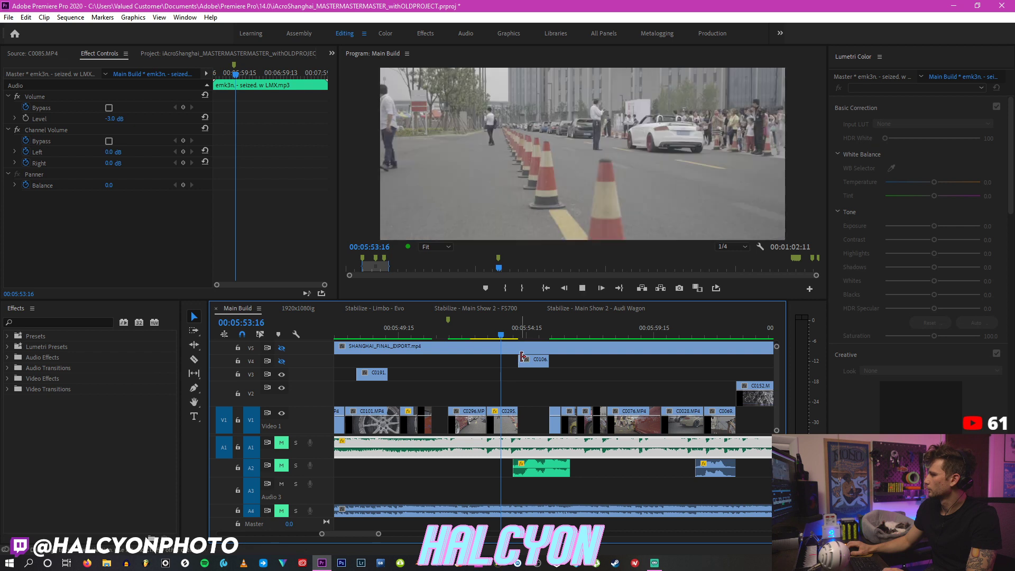
{"action": "key", "text": "space"}
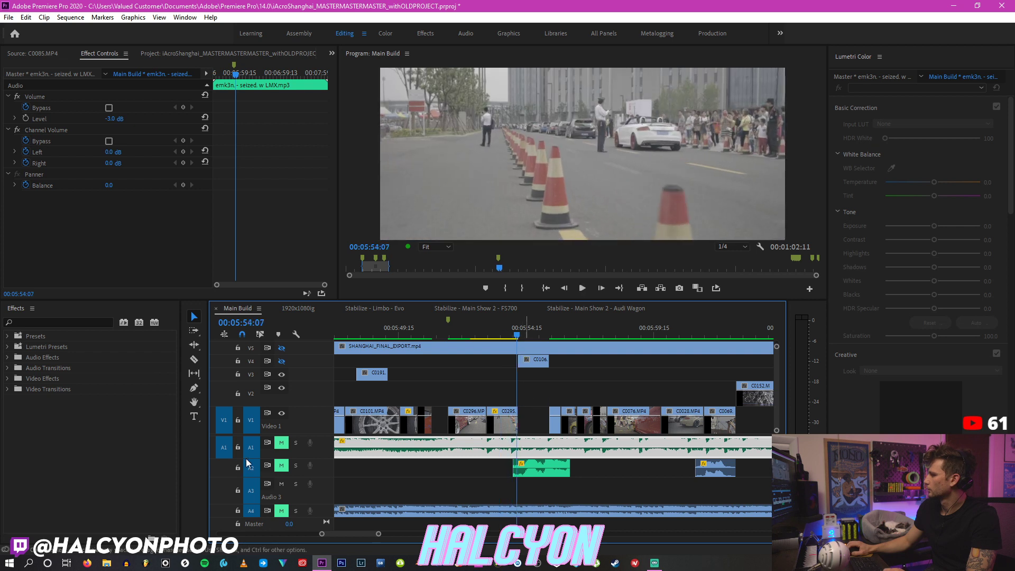
{"action": "left_click", "coordinate": [280, 444]}
{"action": "key", "text": "space"}
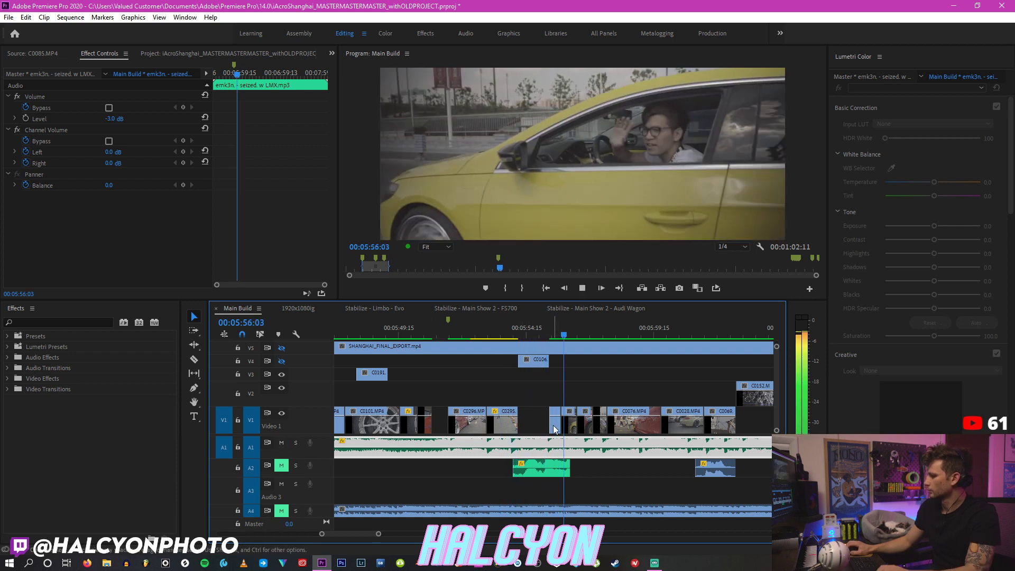
{"action": "key", "text": "="}
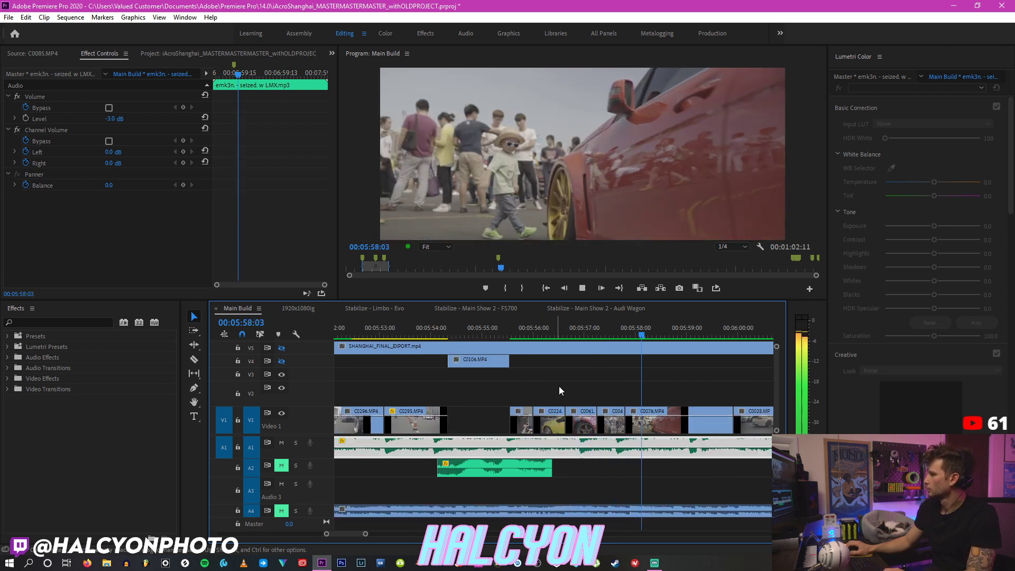
{"action": "key", "text": "space"}
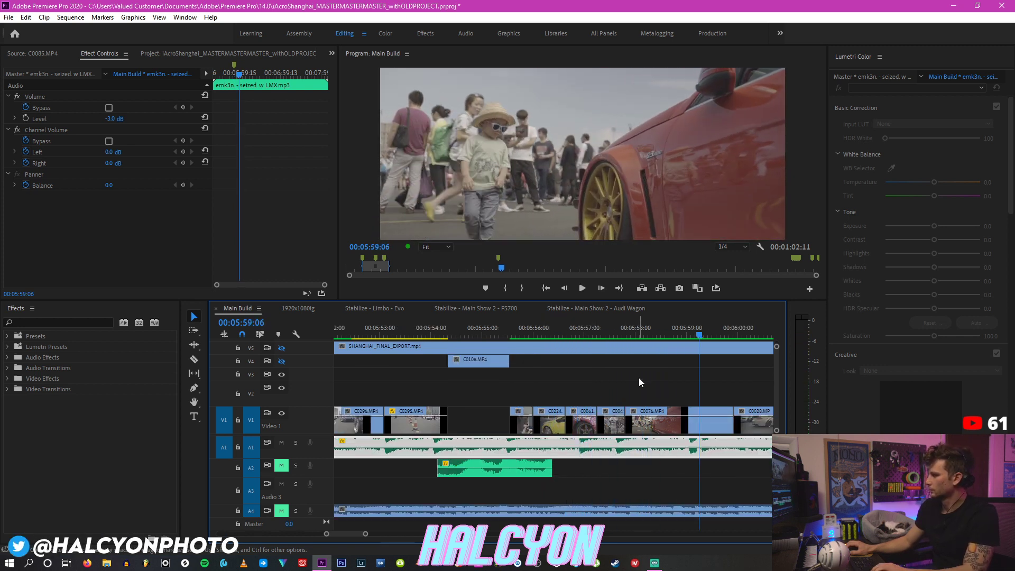
Step: Move clip C0028.MP4 from V1 up to V2 so it starts at 00:05:59:06, and select C0076.MP4
{"action": "left_click", "coordinate": [687, 376]}
{"action": "scroll", "coordinate": [715, 399], "scroll_direction": "down", "scroll_amount": 5}
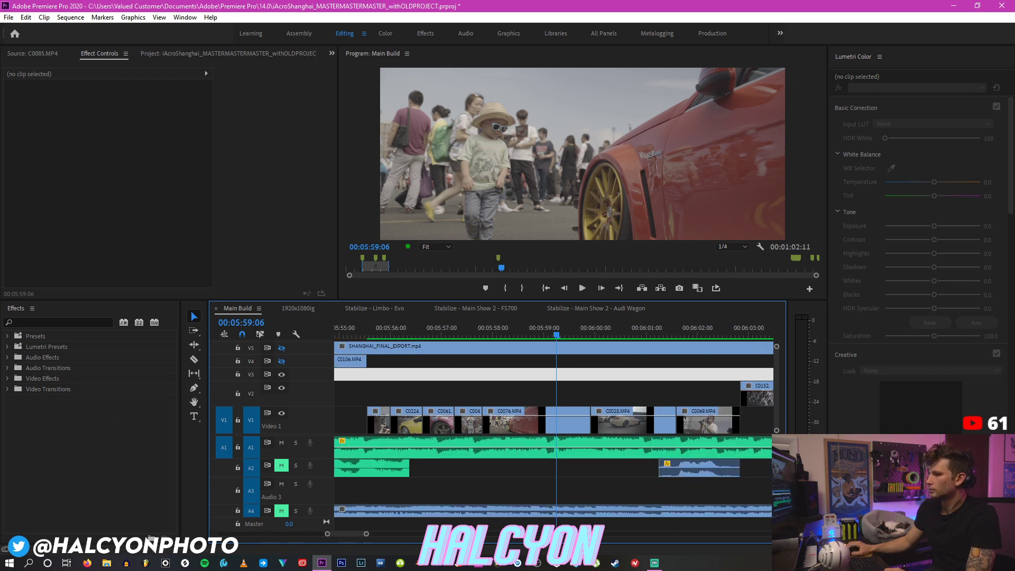
{"action": "left_click_drag", "start_coordinate": [607, 427], "coordinate": [591, 405]}
{"action": "left_click", "coordinate": [529, 428]}
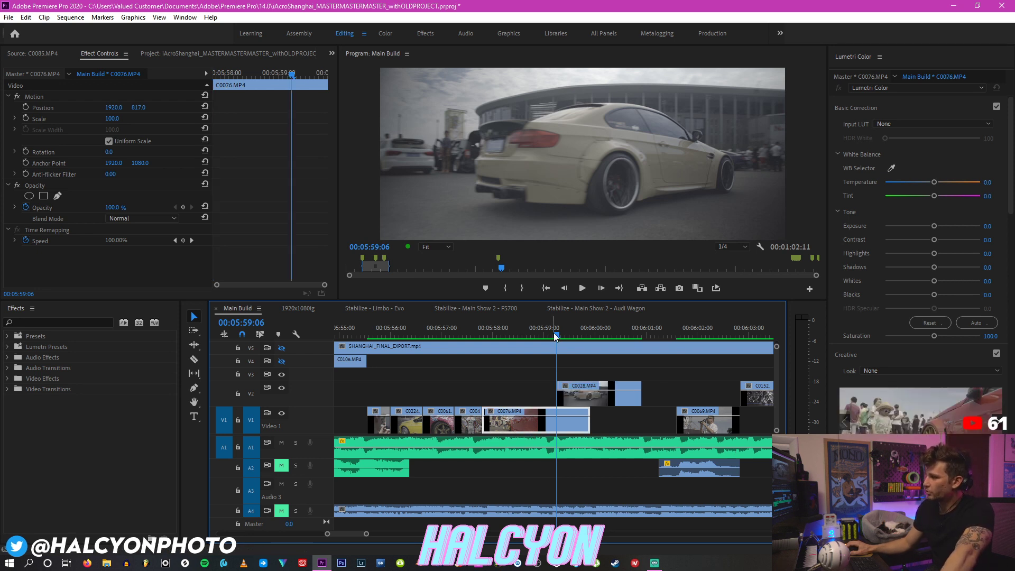
Step: Add a marker on clip C0076.MP4 at 00:05:59:04
{"action": "key", "text": "Left"}
{"action": "key", "text": "Left"}
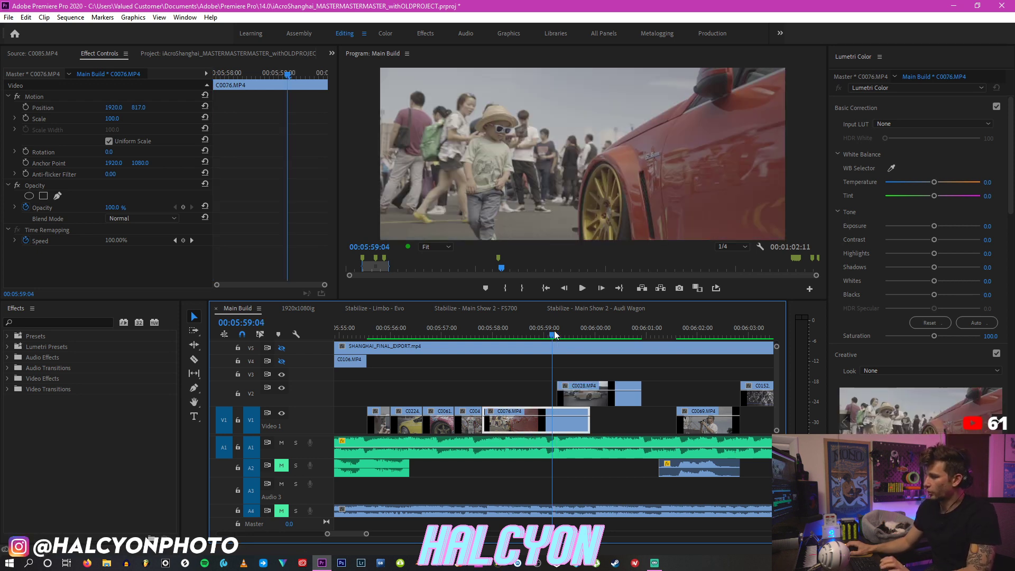
{"action": "key", "text": "alt+Tab"}
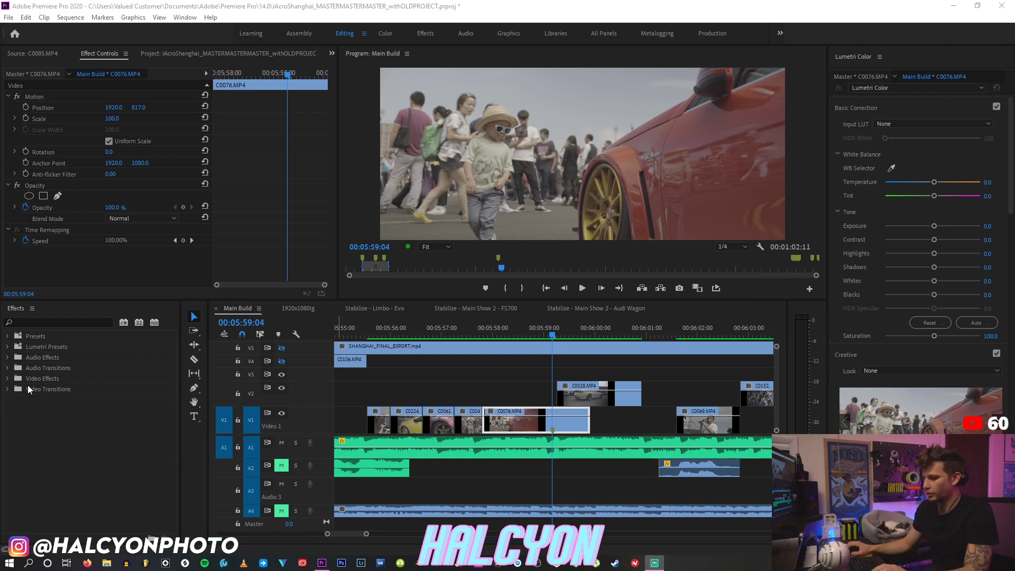
Step: Replay the section from C0076.MP4 through C0028.MP4 and into C0069.MP4 against the music
{"action": "left_click", "coordinate": [557, 334]}
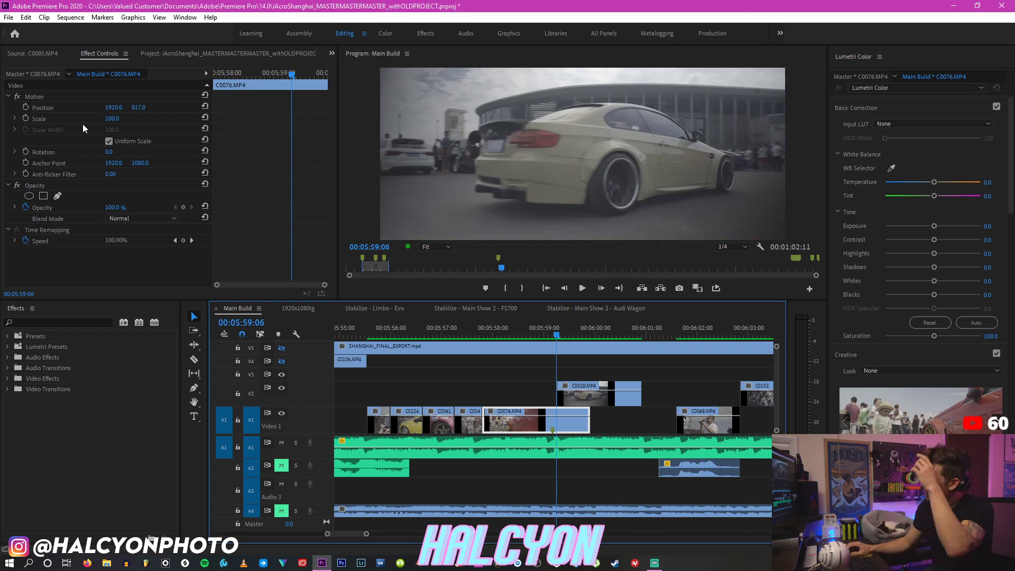
{"action": "left_click", "coordinate": [501, 330]}
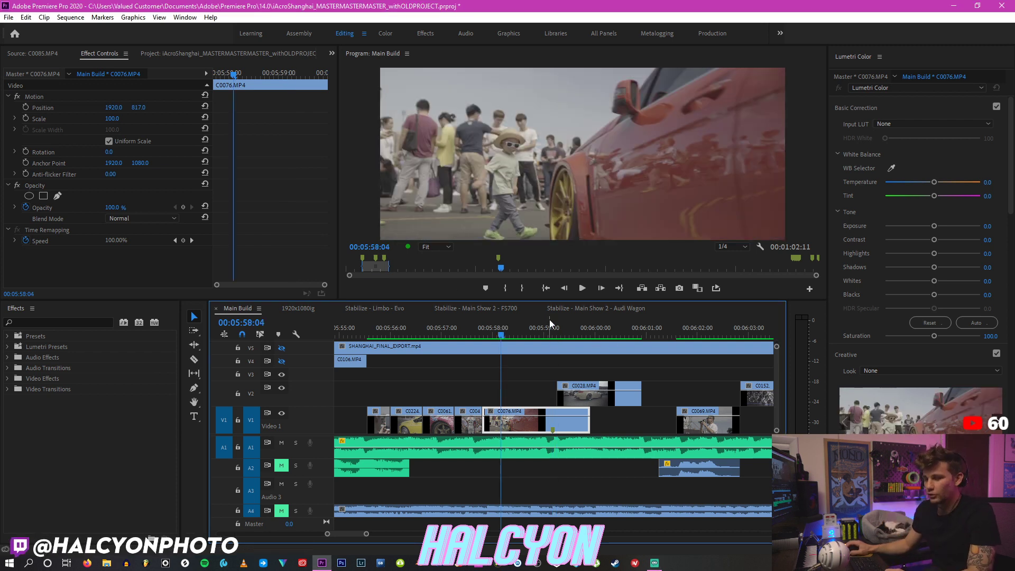
{"action": "left_click", "coordinate": [550, 320]}
{"action": "key", "text": "space"}
{"action": "left_click", "coordinate": [525, 329]}
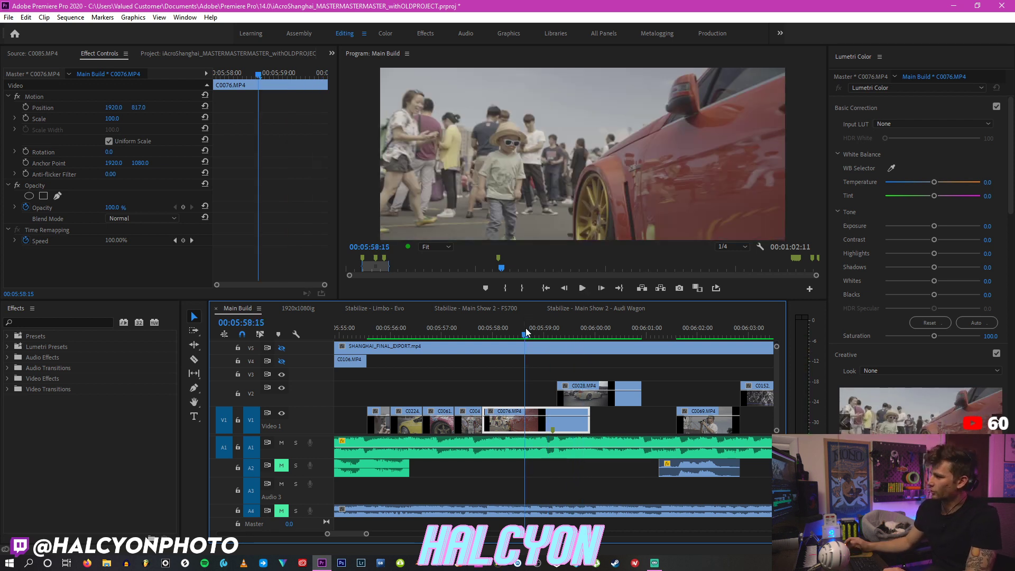
{"action": "key", "text": "space"}
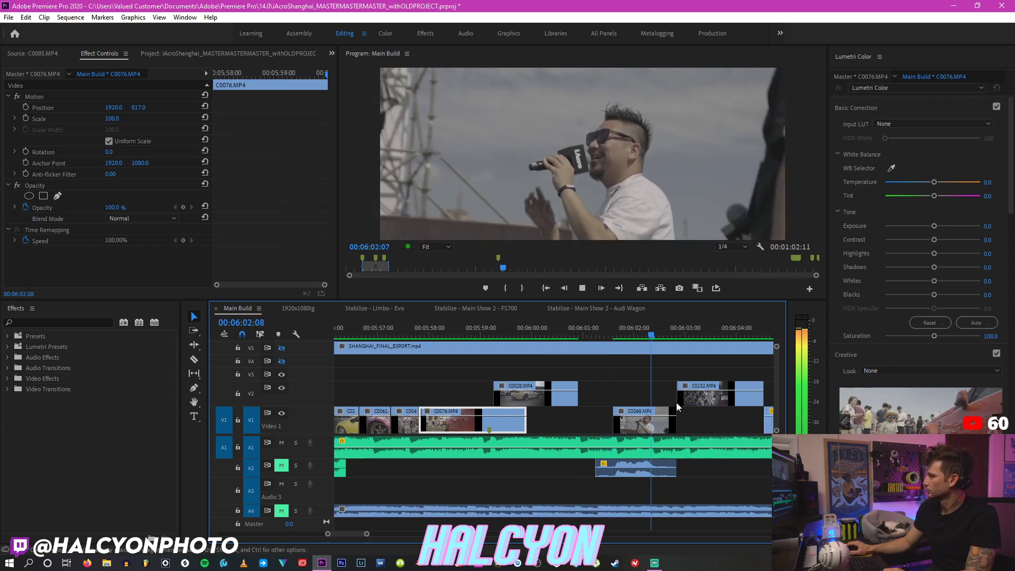
Step: Move clip C0069.MP4 from V1 up to hidden track V4, and play on to 00:06:03:14
{"action": "left_click", "coordinate": [668, 420]}
{"action": "left_click_drag", "start_coordinate": [669, 420], "coordinate": [669, 361]}
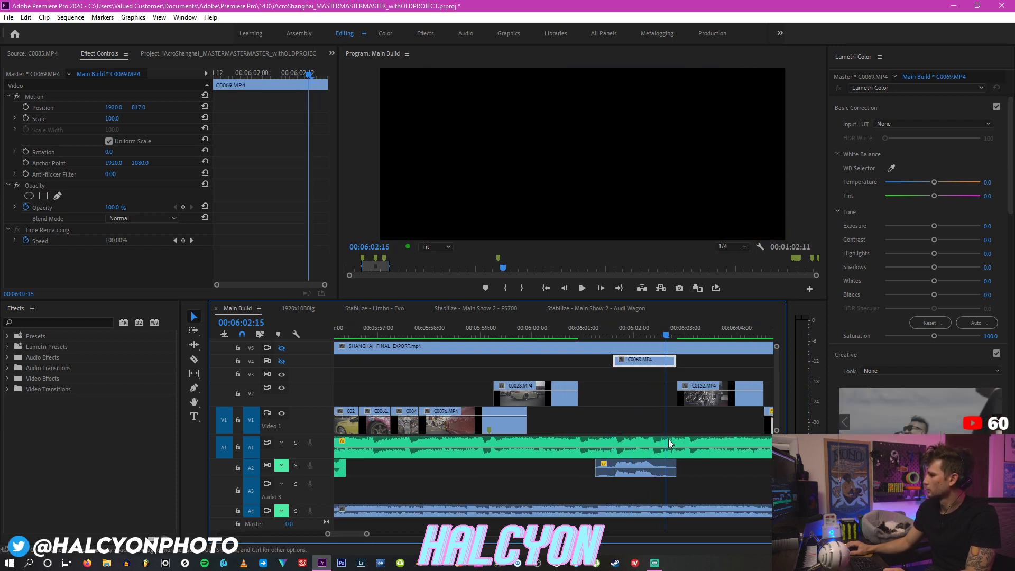
{"action": "left_click", "coordinate": [669, 439]}
{"action": "key", "text": "space"}
{"action": "key", "text": "space"}
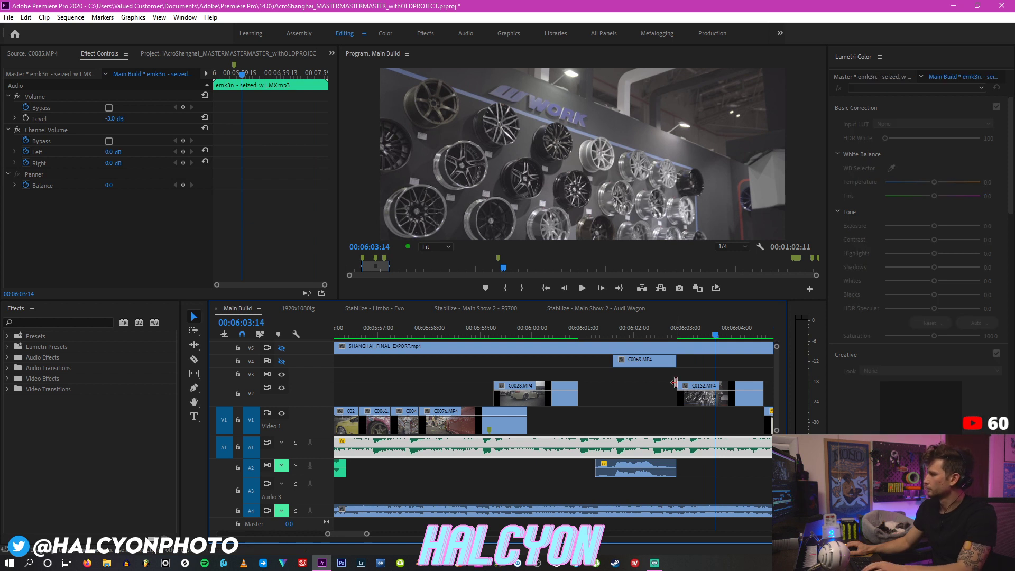
Step: Play the section from the start of C0137.MP4 through C0141.MP4 to check its cuts against the music
{"action": "key", "text": "minus"}
{"action": "key", "text": "minus"}
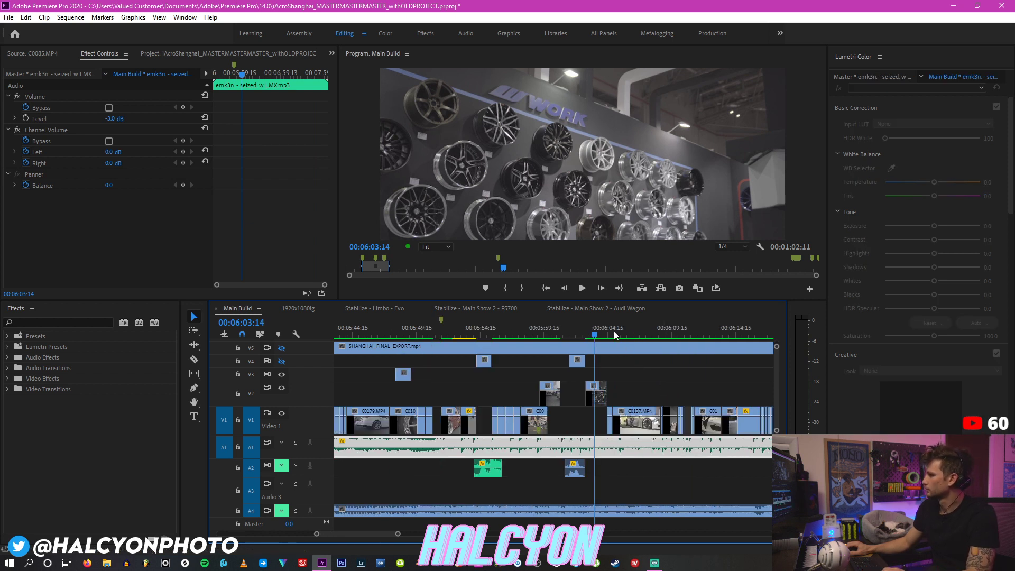
{"action": "left_click", "coordinate": [611, 328]}
{"action": "key", "text": "space"}
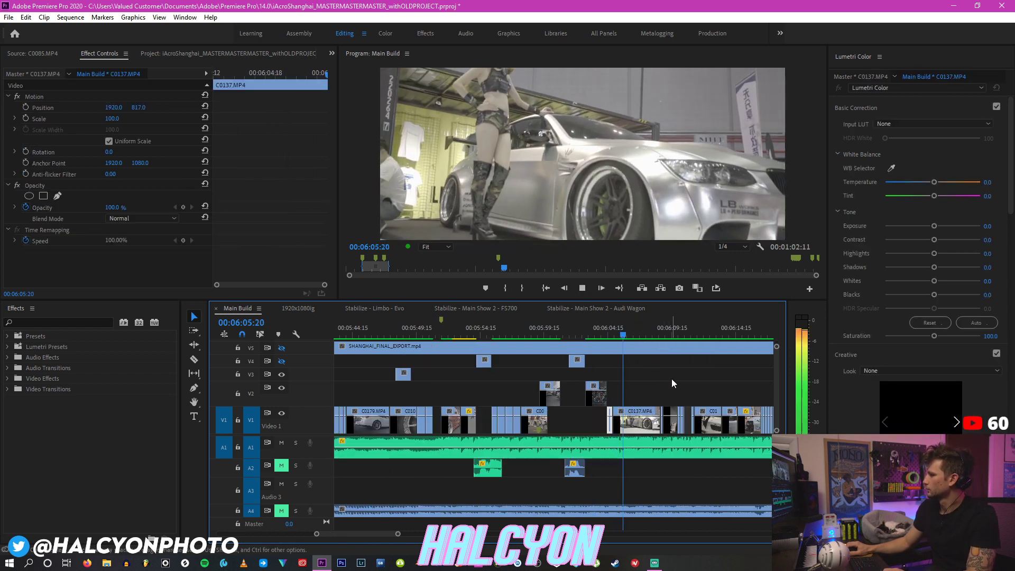
{"action": "scroll", "coordinate": [667, 373], "scroll_direction": "down", "scroll_amount": 2}
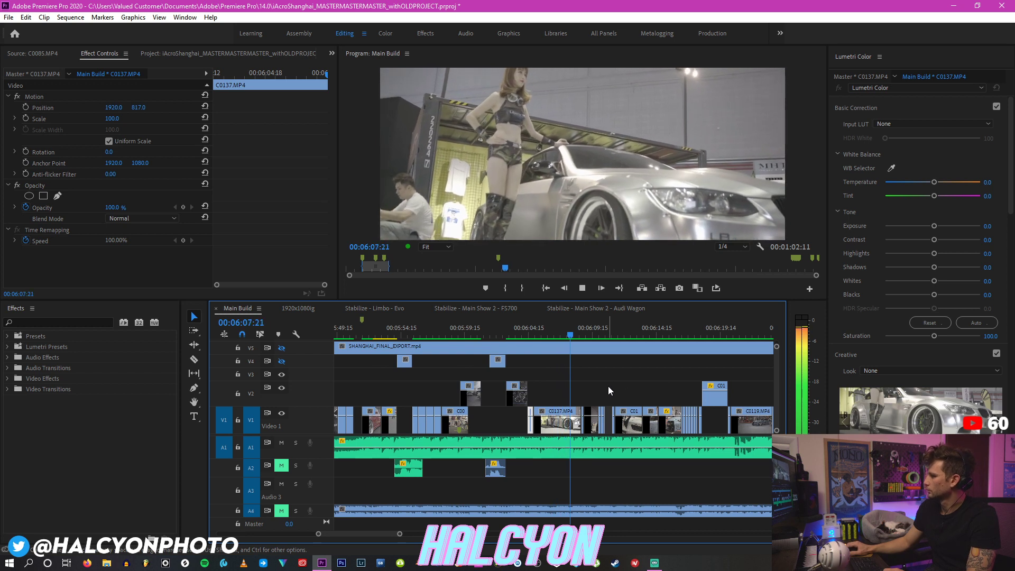
{"action": "scroll", "coordinate": [596, 388], "scroll_direction": "down", "scroll_amount": 2}
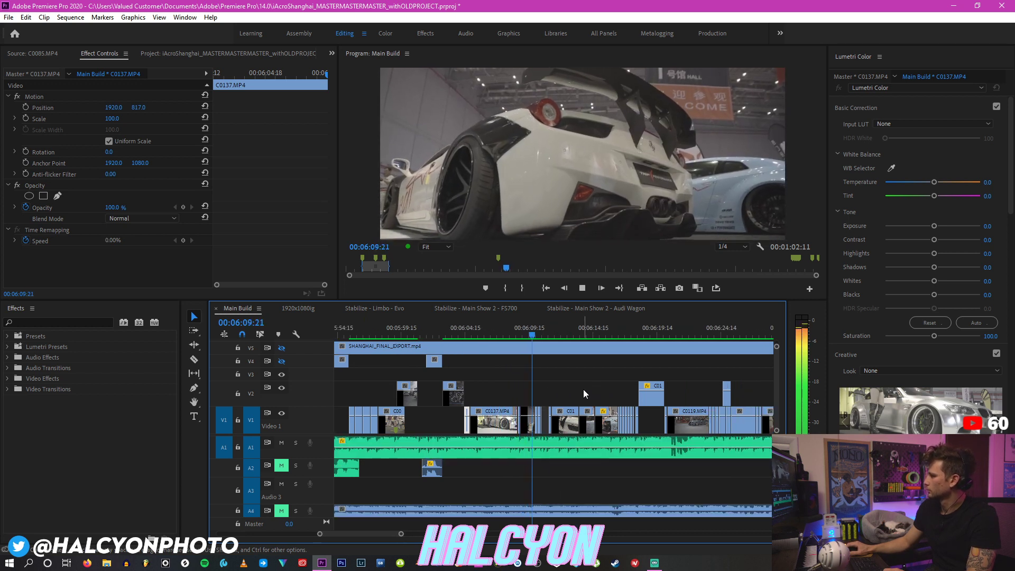
{"action": "key", "text": "space"}
Step: Replay from 00:06:08:00 and move clip C0141.MP4 from V1 up to V2, starting at about 00:06:09:07
{"action": "key", "text": "="}
{"action": "key", "text": "="}
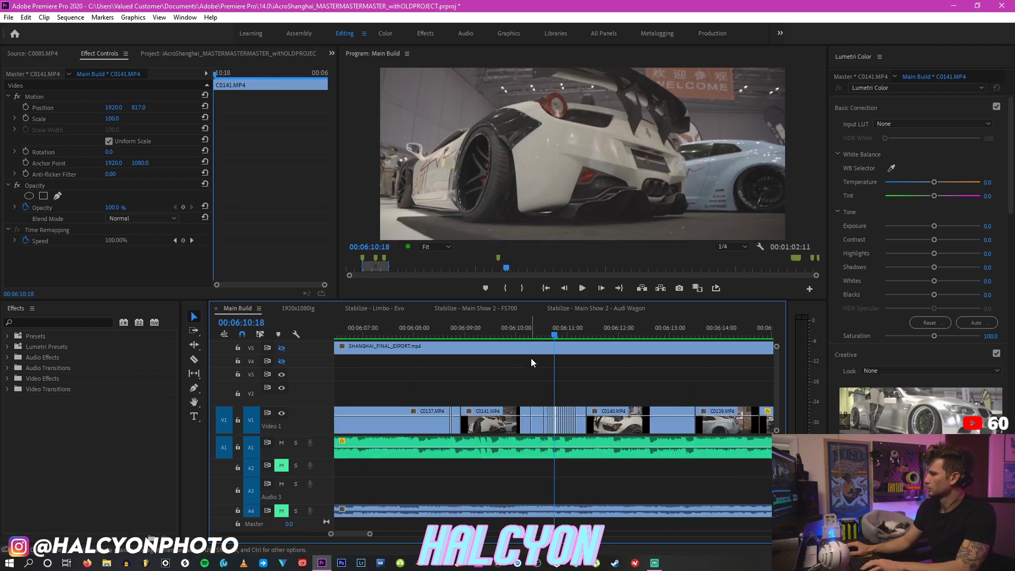
{"action": "left_click", "coordinate": [416, 330]}
{"action": "key", "text": "space"}
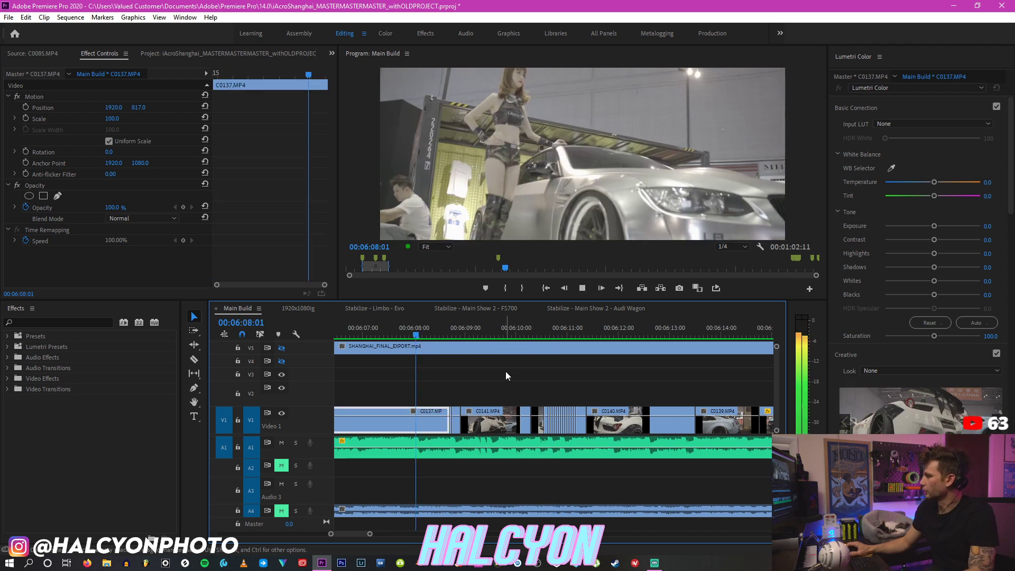
{"action": "key", "text": "space"}
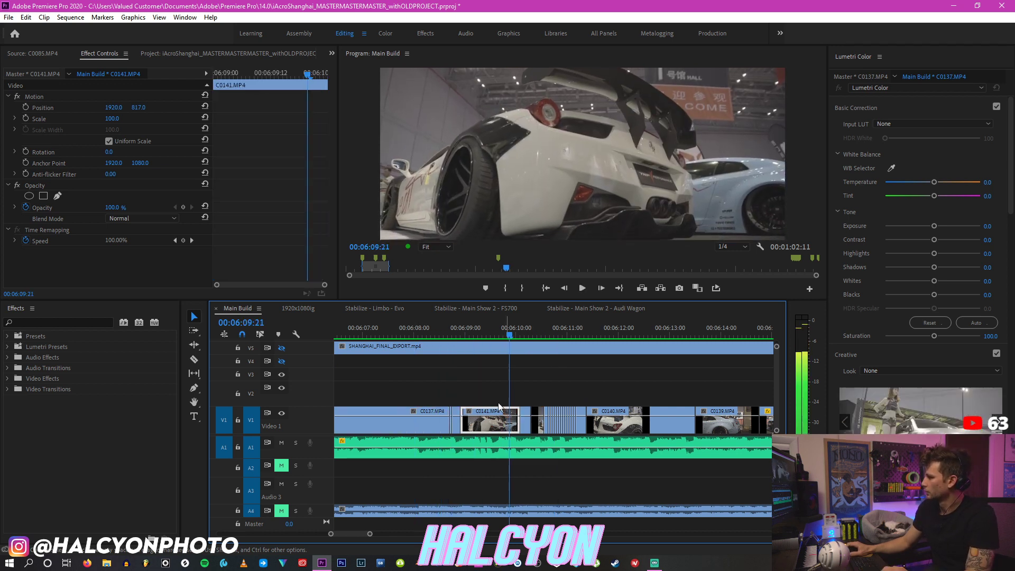
{"action": "left_click", "coordinate": [414, 328]}
{"action": "key", "text": "space"}
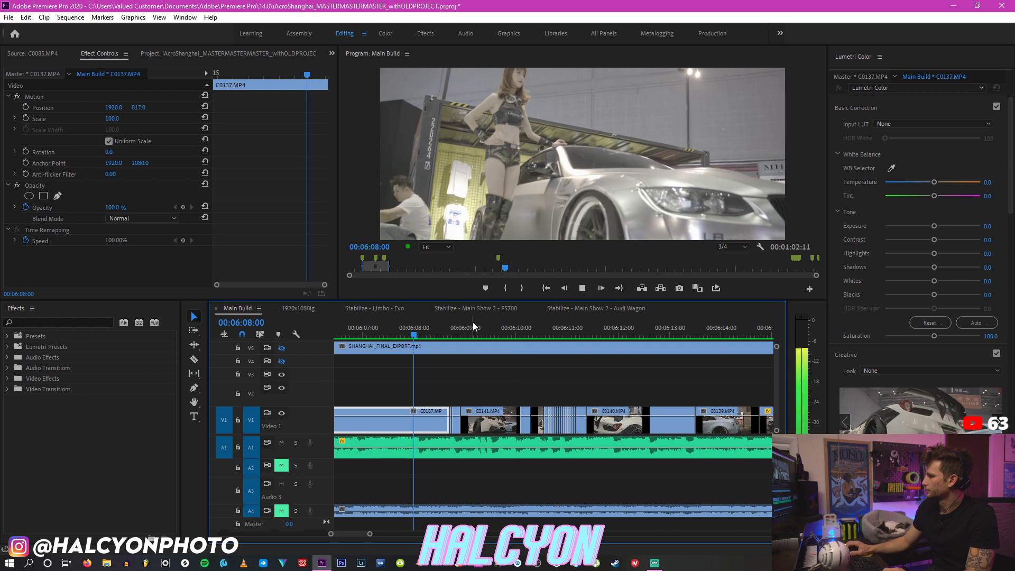
{"action": "left_click_drag", "start_coordinate": [485, 418], "coordinate": [504, 394]}
{"action": "key", "text": "space"}
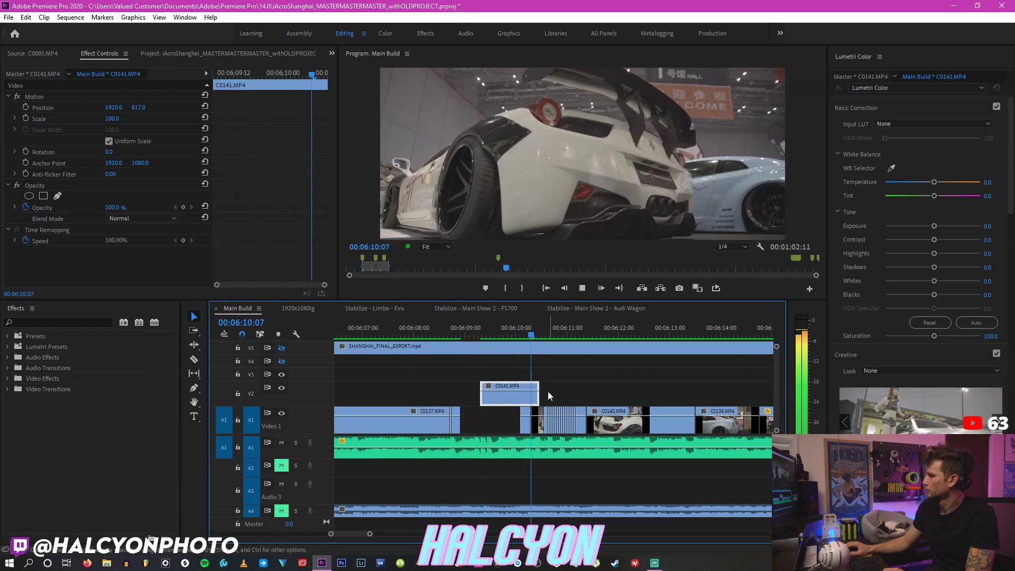
{"action": "key", "text": "space"}
Step: Delete the short clip pieces on V1 between C0137.MP4 and C0140.MP4
{"action": "key", "text": "="}
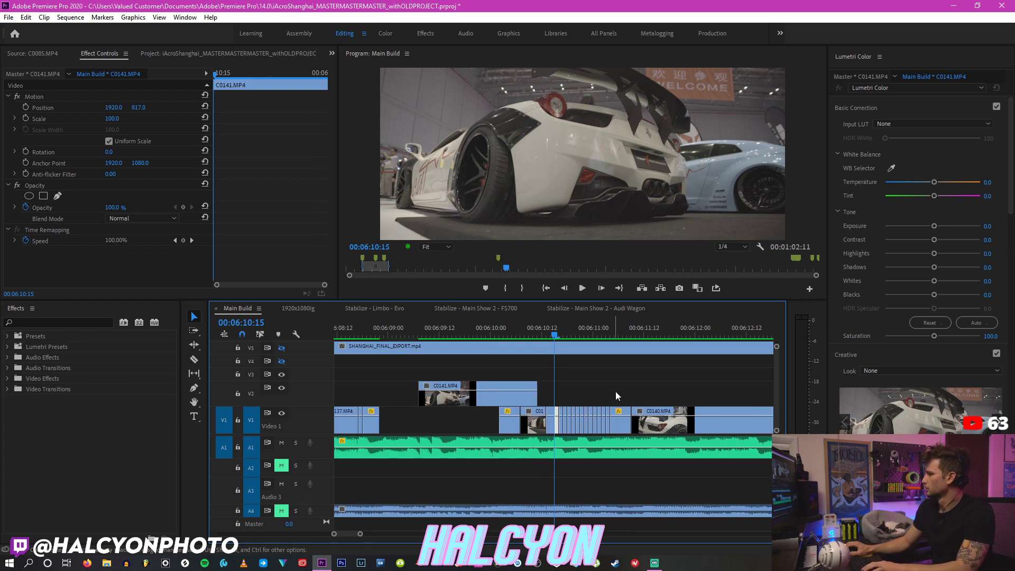
{"action": "left_click", "coordinate": [614, 327]}
{"action": "left_click_drag", "start_coordinate": [621, 386], "coordinate": [540, 421]}
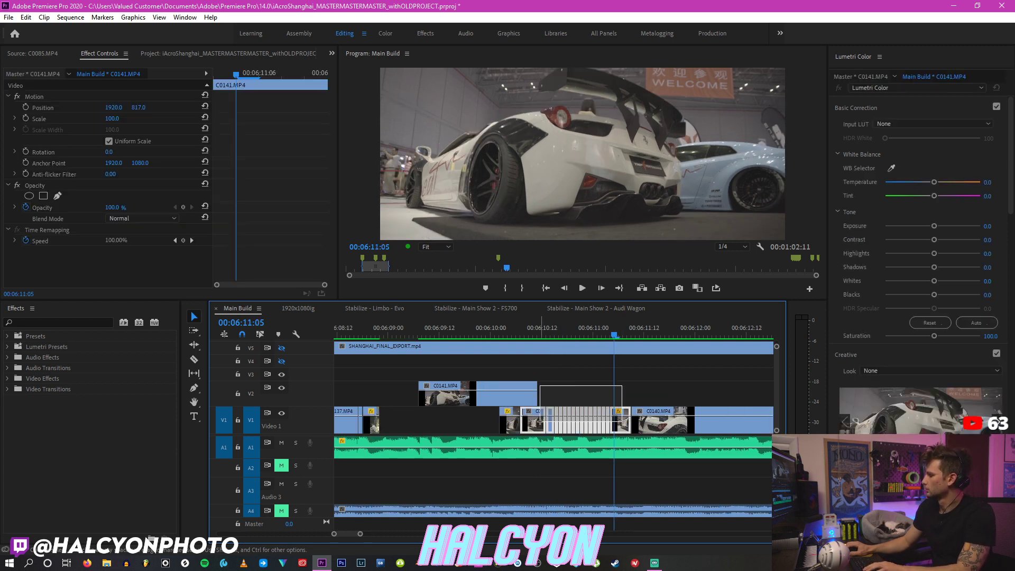
{"action": "key", "text": "Delete"}
{"action": "left_click", "coordinate": [511, 424]}
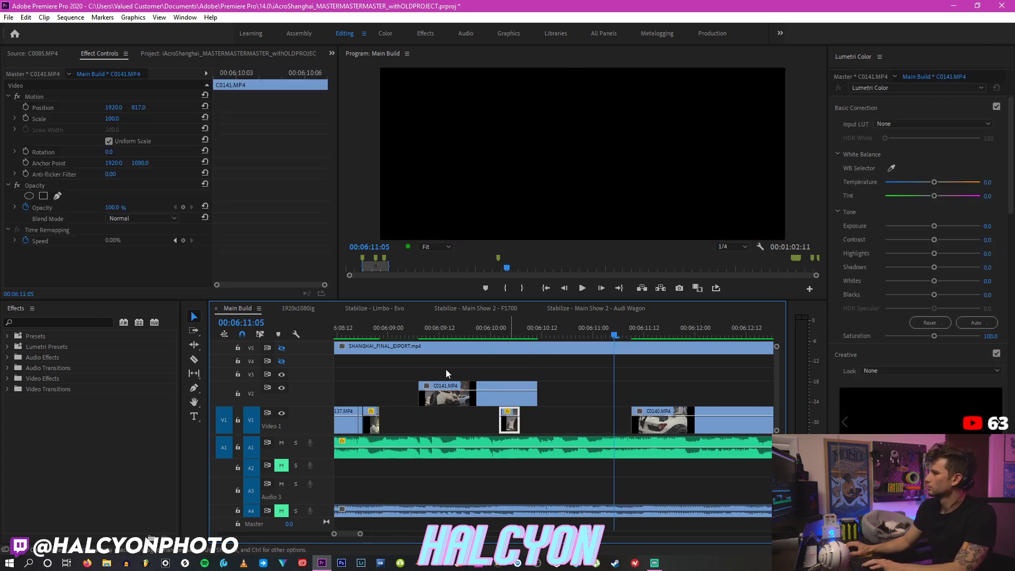
{"action": "key", "text": "Delete"}
Step: Extend the end of C0141.MP4 on V2 to about 00:06:11:14, overlapping C0140.MP4, and play the result
{"action": "left_click", "coordinate": [417, 325]}
{"action": "key", "text": "space"}
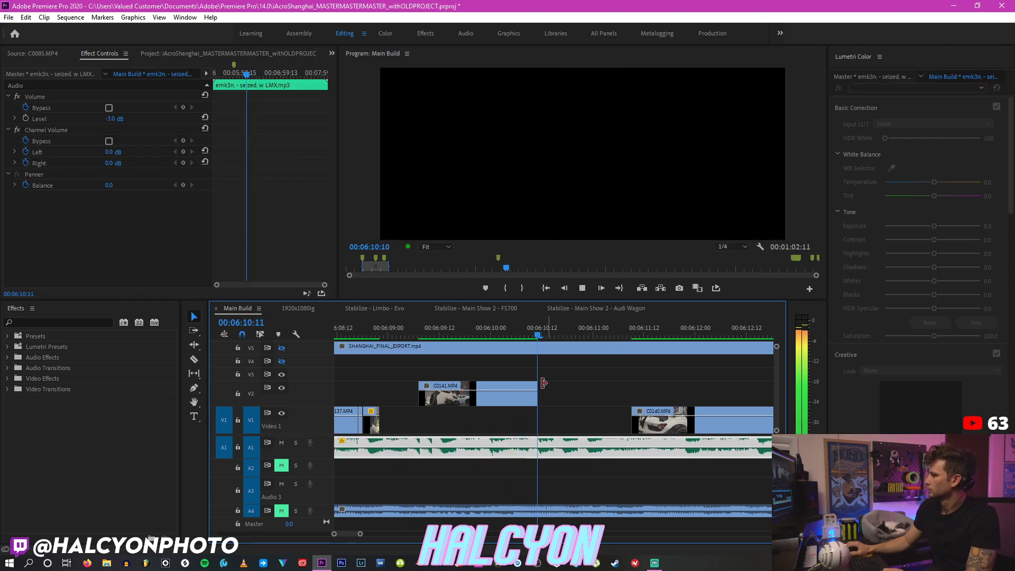
{"action": "left_click_drag", "start_coordinate": [564, 401], "coordinate": [652, 401]}
{"action": "left_click", "coordinate": [421, 334]}
{"action": "key", "text": "space"}
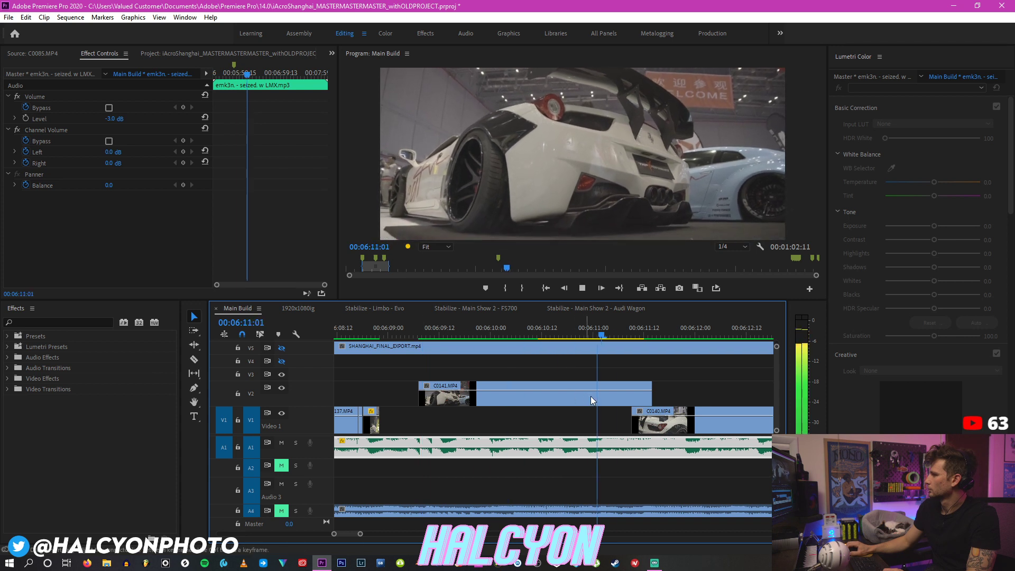
Step: Replay the transition from C0141.MP4 into C0140.MP4 against the music, up to 00:06:13:00
{"action": "left_click", "coordinate": [452, 334]}
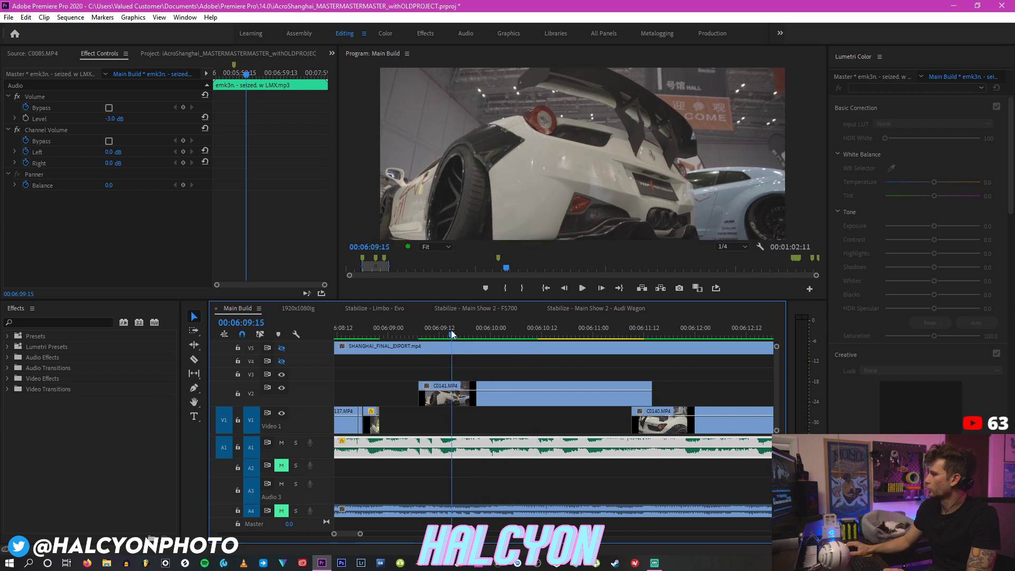
{"action": "left_click", "coordinate": [419, 333]}
{"action": "key", "text": "space"}
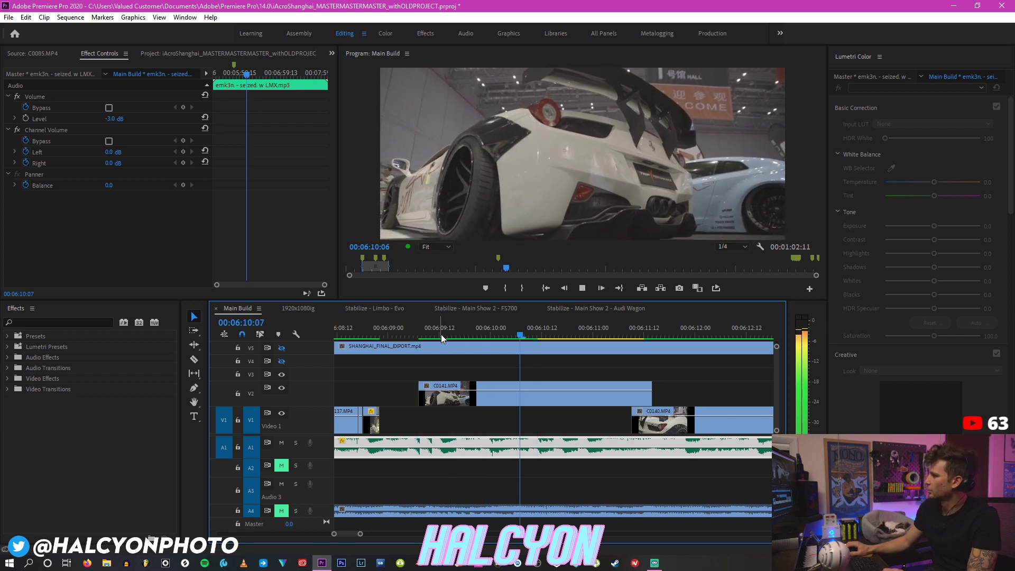
{"action": "key", "text": "space"}
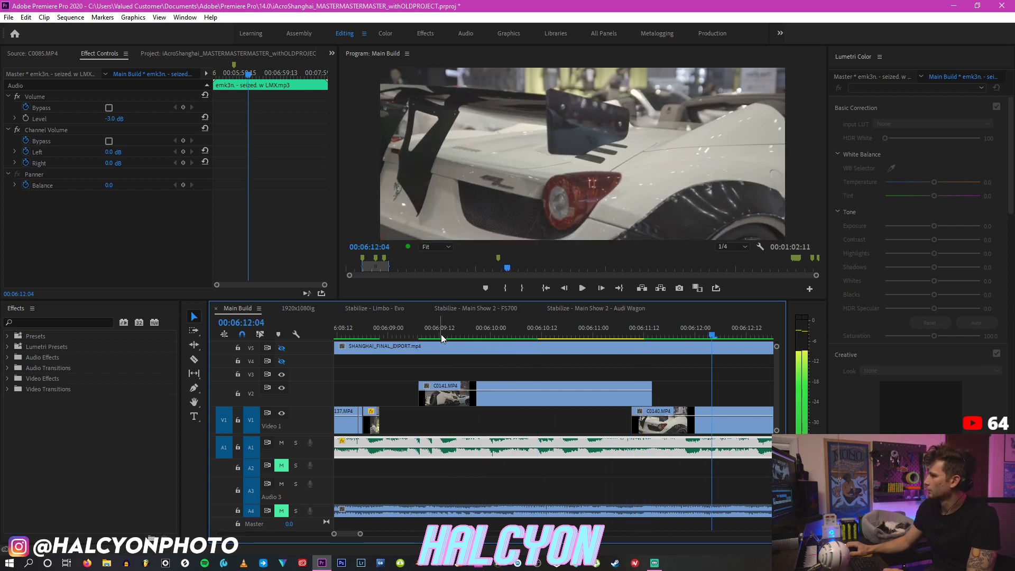
{"action": "key", "text": "minus"}
{"action": "left_click", "coordinate": [475, 332]}
{"action": "key", "text": "space"}
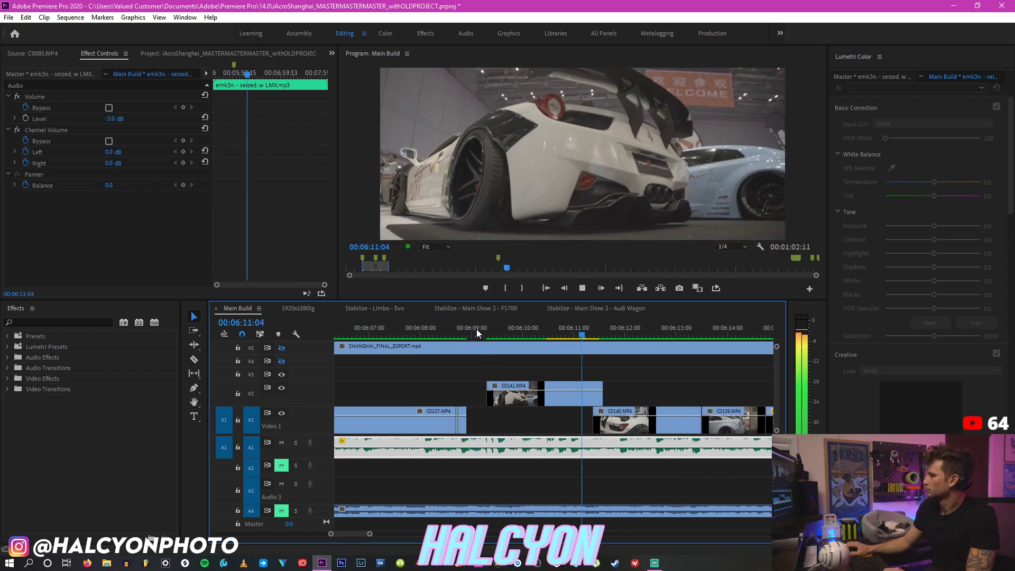
{"action": "scroll", "coordinate": [630, 392], "scroll_direction": "right", "scroll_amount": 1}
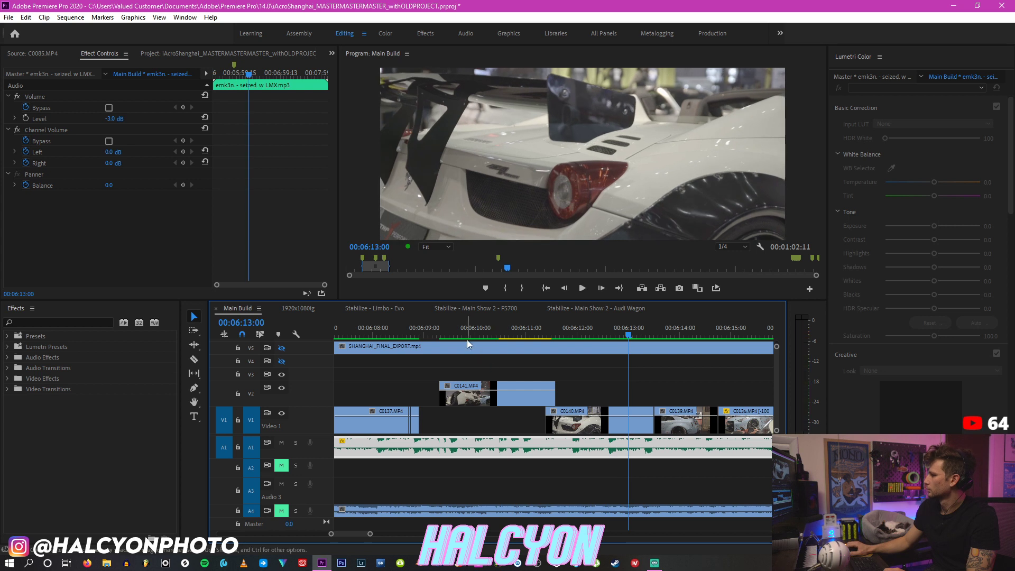
Step: Show the time remapping speed keyframes on clip C0141.MP4 and play it up to 00:06:10:14
{"action": "left_click", "coordinate": [463, 335]}
{"action": "key", "text": "equal"}
{"action": "right_click", "coordinate": [601, 403]}
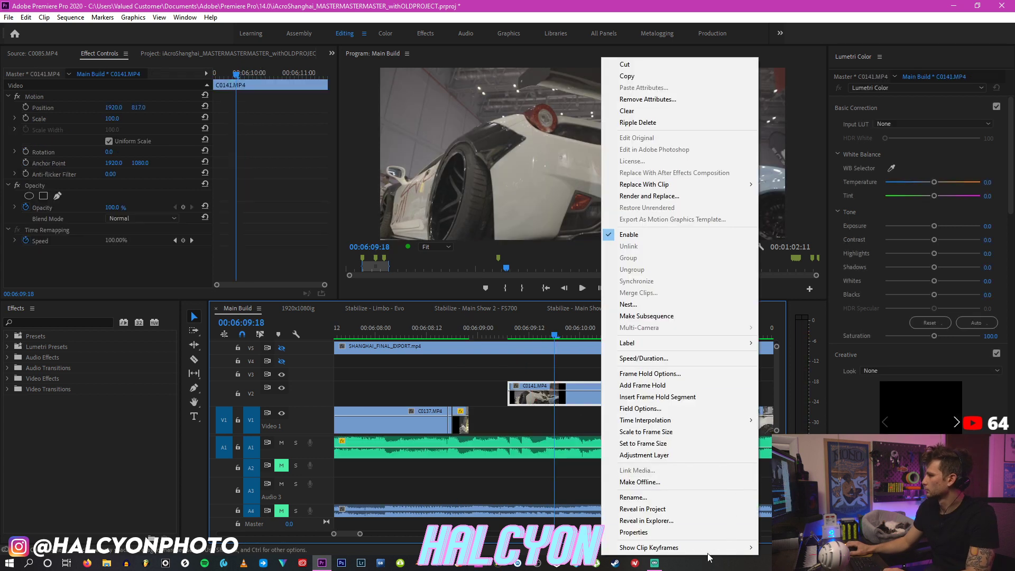
{"action": "key", "text": "Escape"}
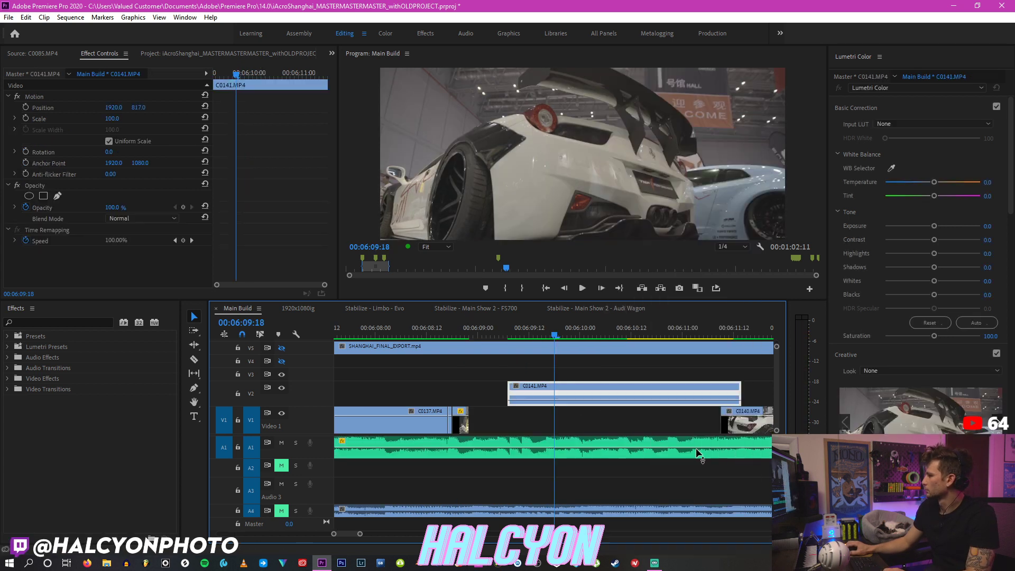
{"action": "key", "text": "ctrl+shift+period"}
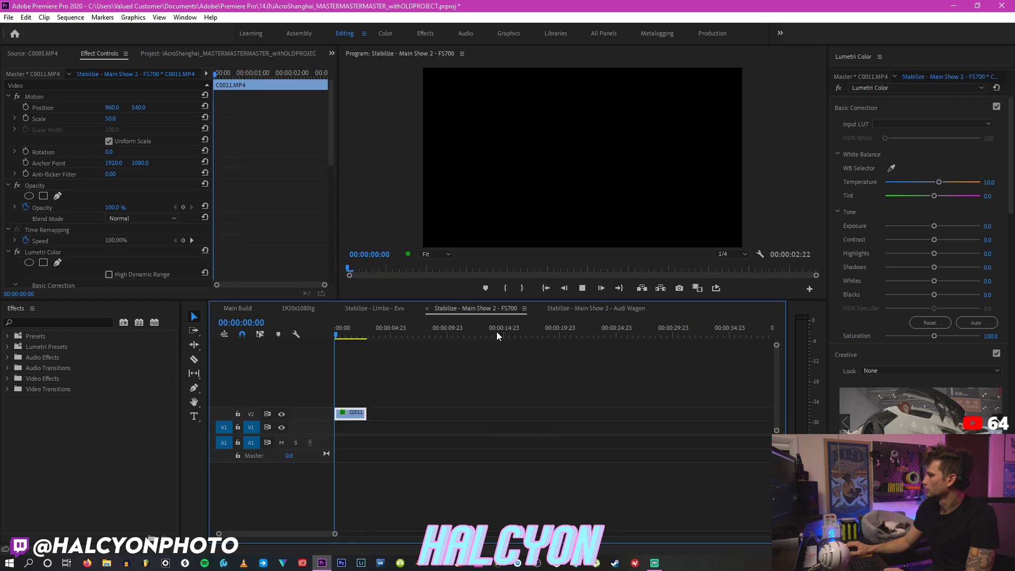
{"action": "left_click", "coordinate": [246, 309]}
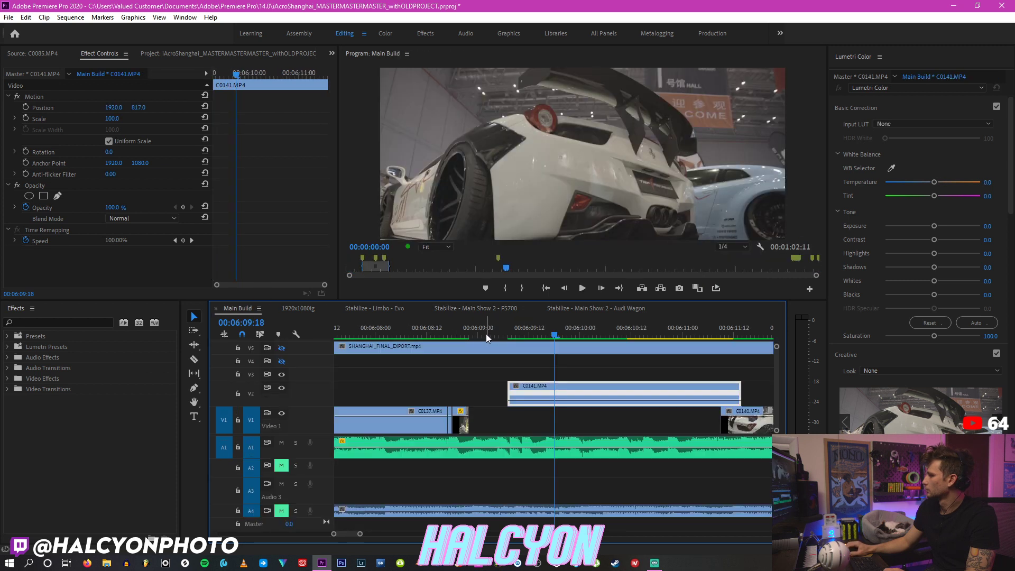
{"action": "left_click", "coordinate": [490, 334]}
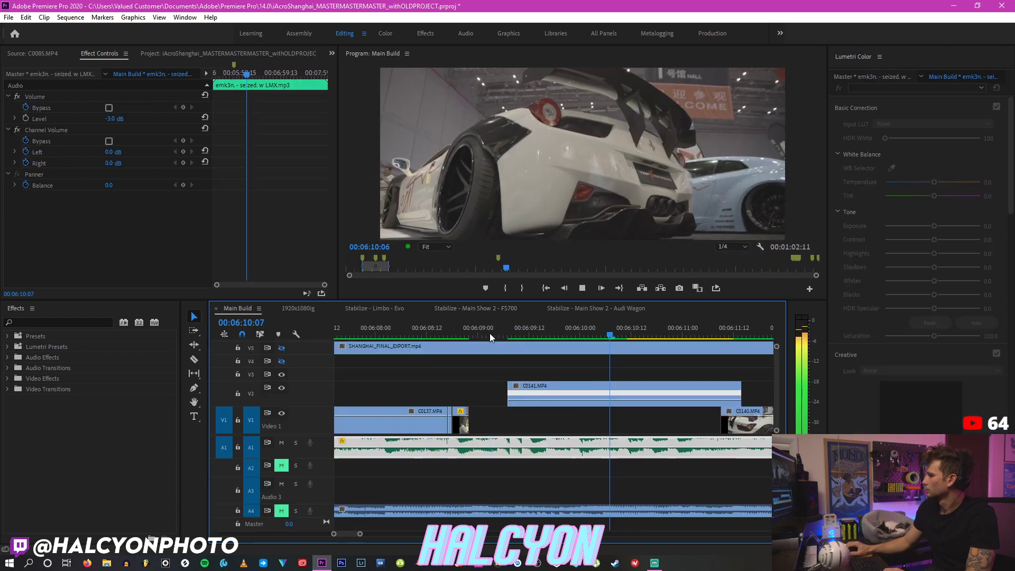
{"action": "key", "text": "space"}
{"action": "scroll", "coordinate": [618, 394], "scroll_direction": "down", "scroll_amount": 3}
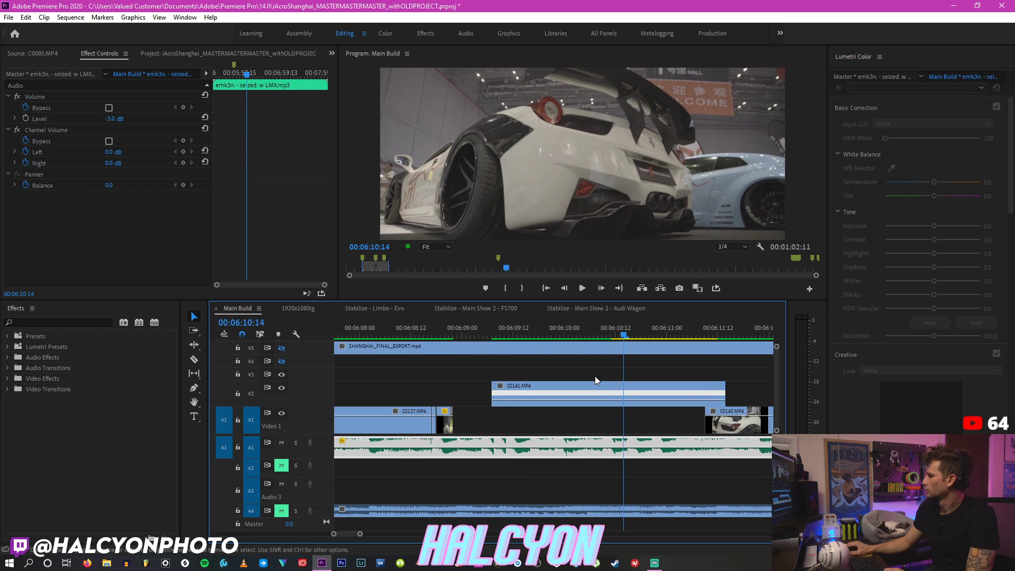
Step: Add a speed keyframe to C0141.MP4 at about 00:06:10:06
{"action": "left_click", "coordinate": [592, 396]}
{"action": "left_click_drag", "start_coordinate": [608, 332], "coordinate": [542, 330]}
{"action": "right_click", "coordinate": [531, 382]}
{"action": "key", "text": "Escape"}
{"action": "key", "text": "Right"}
{"action": "key", "text": "Right"}
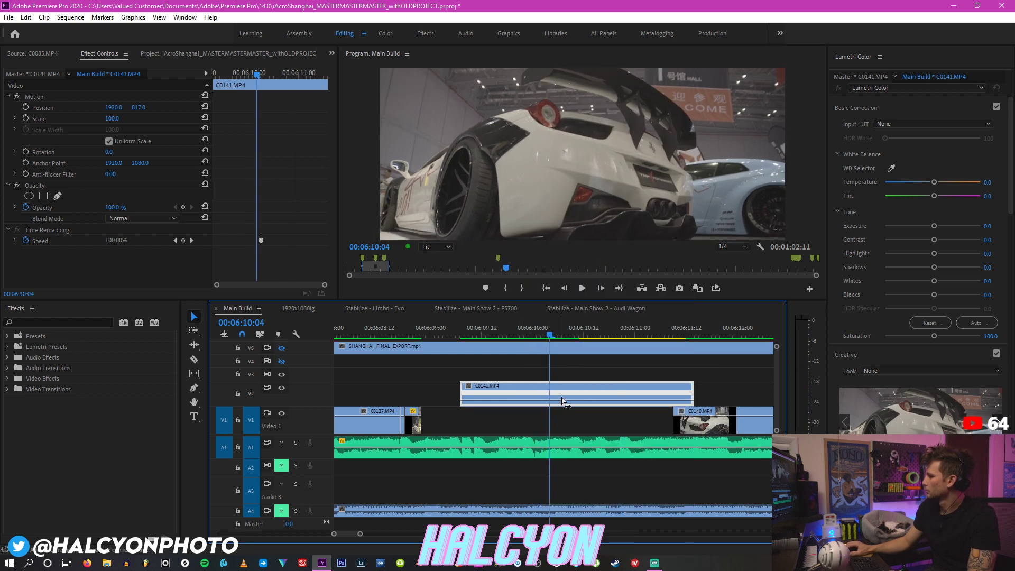
Step: Speed up C0141.MP4 after its speed keyframe, split the keyframe into a ramp about 5 frames long, and replay the clip
{"action": "mouse_move", "coordinate": [579, 396]}
{"action": "left_mouse_down"}
{"action": "mouse_move", "coordinate": [591, 400]}
{"action": "mouse_move", "coordinate": [573, 397]}
{"action": "left_mouse_up"}
{"action": "left_click", "coordinate": [458, 331]}
{"action": "key", "text": "space"}
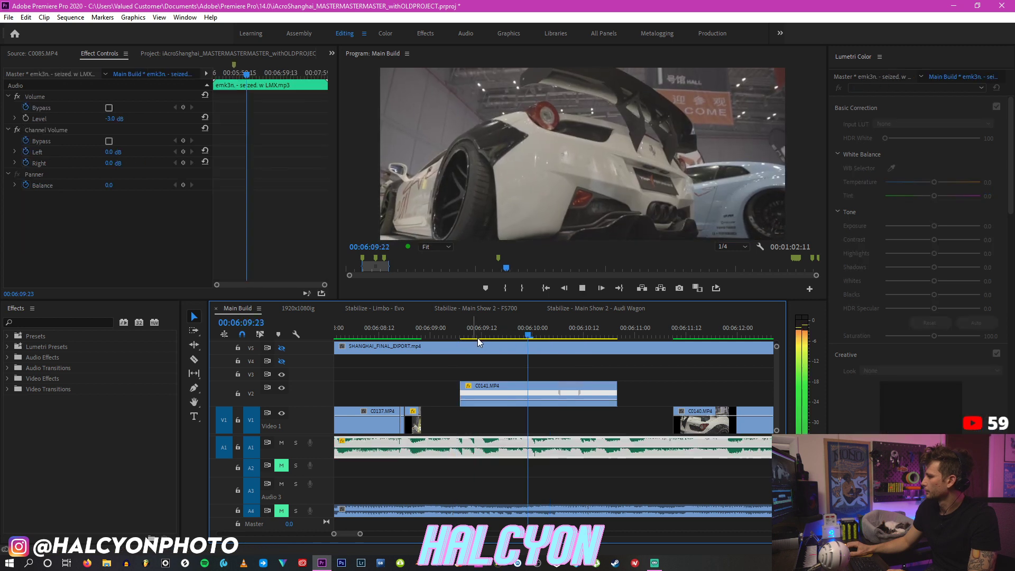
Step: Raise C0141.MP4's speed after its ramp to 344%, shift the speed ramp slightly earlier, and replay the clip
{"action": "left_click", "coordinate": [511, 328]}
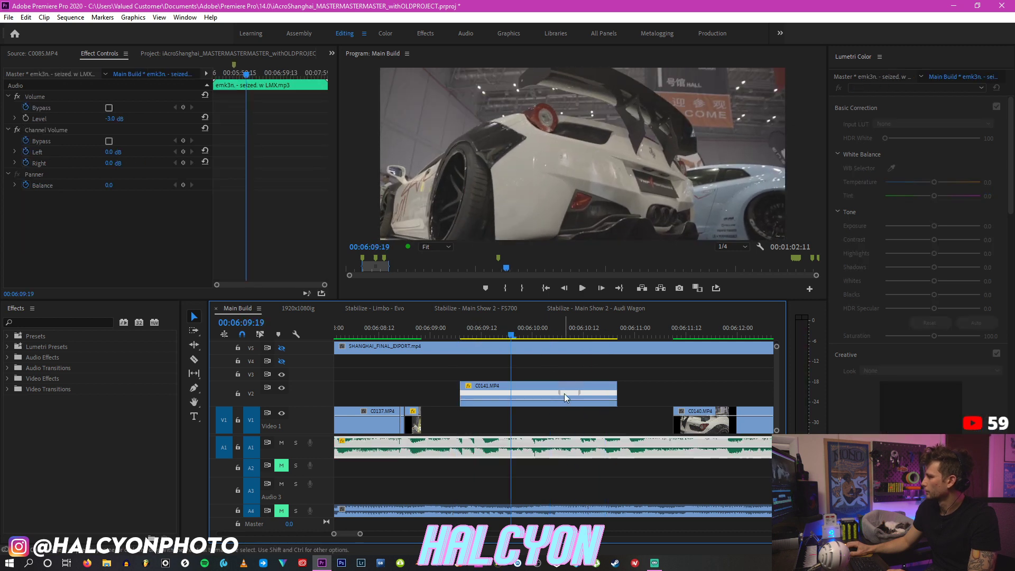
{"action": "left_click_drag", "start_coordinate": [560, 393], "coordinate": [559, 391]}
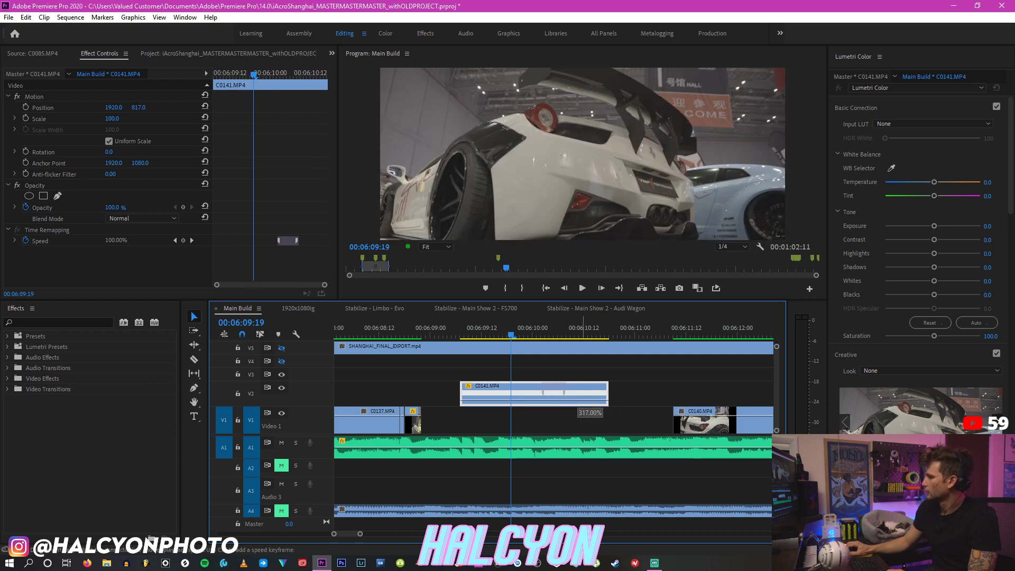
{"action": "key", "text": "space"}
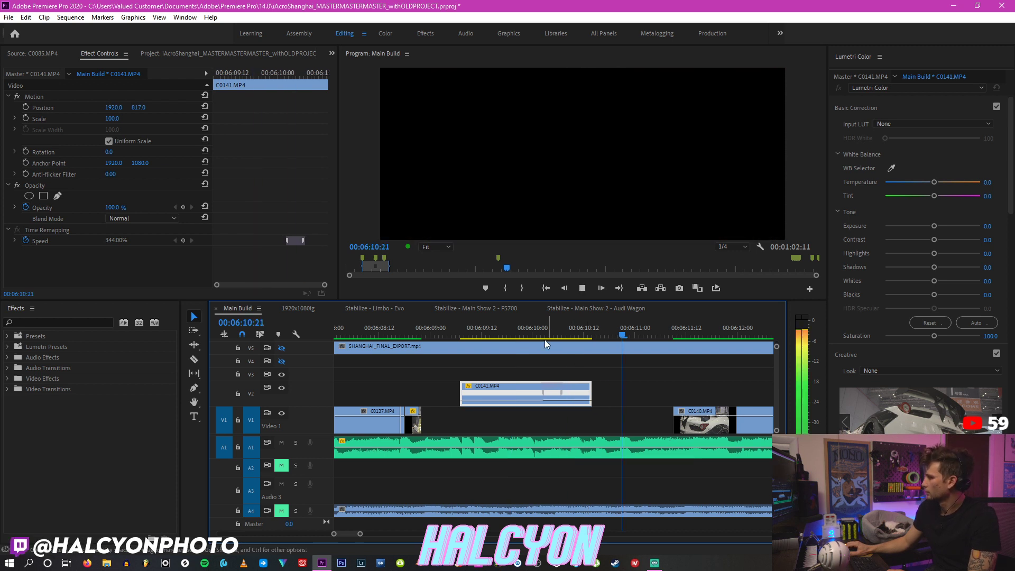
{"action": "left_click", "coordinate": [511, 329]}
{"action": "left_click_drag", "start_coordinate": [552, 394], "coordinate": [539, 390]}
{"action": "key", "text": "space"}
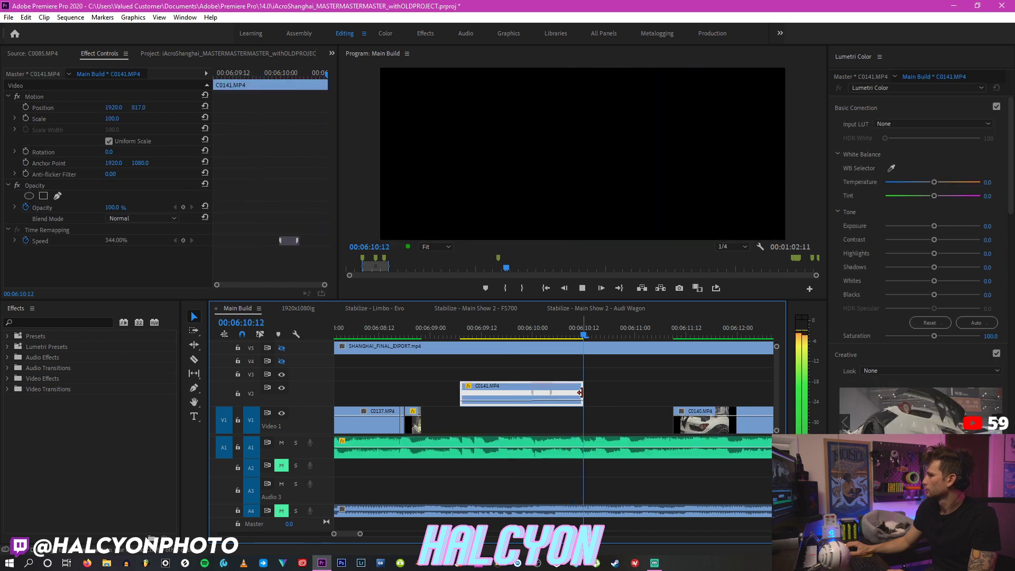
{"action": "key", "text": "space"}
{"action": "key", "text": "space"}
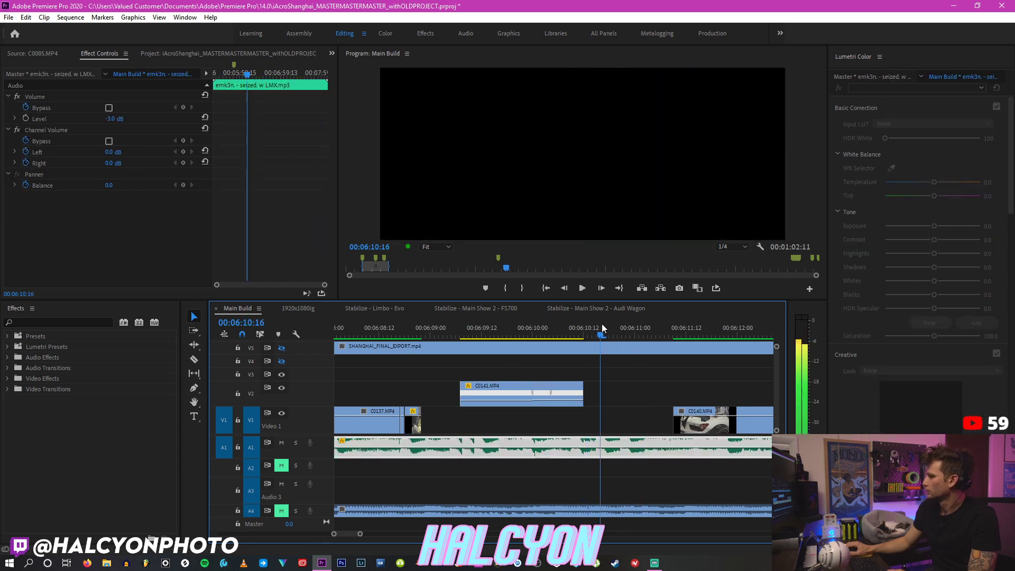
Step: Extend C0141.MP4's end to about 00:06:10:15, move C0140.MP4 up against it, and play through the join
{"action": "left_click_drag", "start_coordinate": [583, 386], "coordinate": [591, 389]}
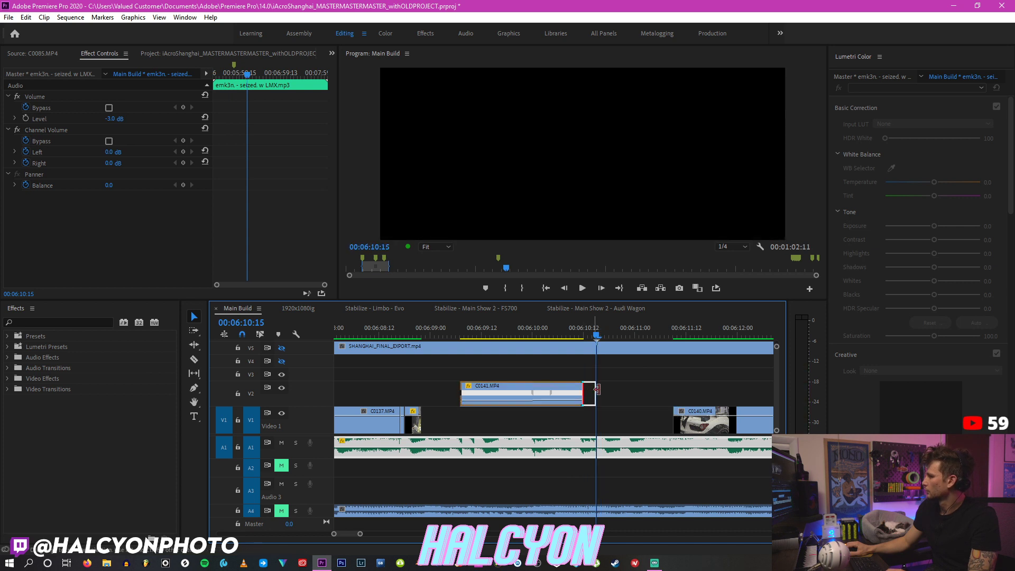
{"action": "left_click_drag", "start_coordinate": [691, 431], "coordinate": [614, 431]}
{"action": "key", "text": "Up"}
{"action": "key", "text": "Up"}
{"action": "key", "text": "space"}
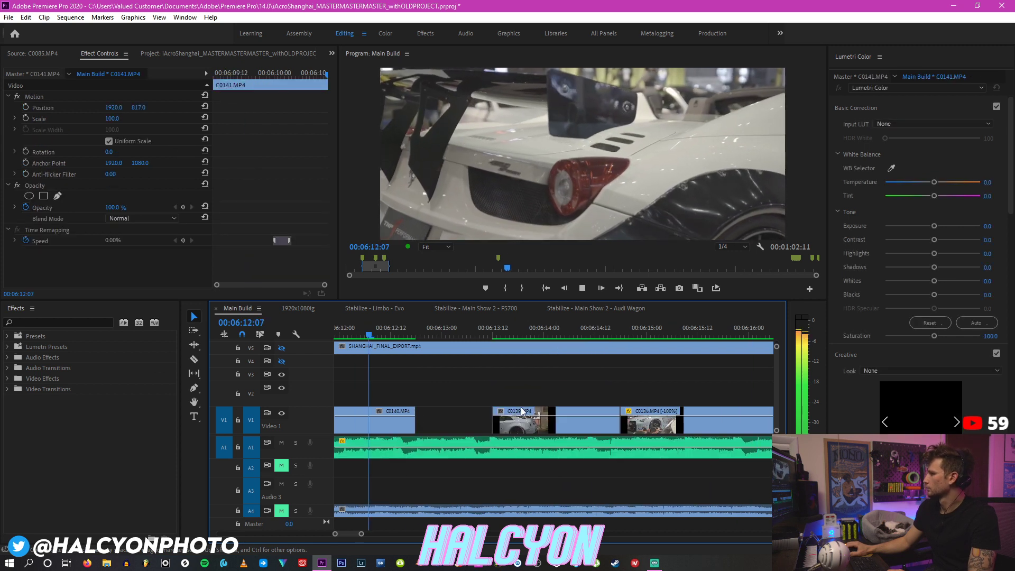
{"action": "key", "text": "space"}
Step: Move C0141.MP4 down to track V1 directly before C0140.MP4 and replay from 00:06:09:15
{"action": "key", "text": "minus"}
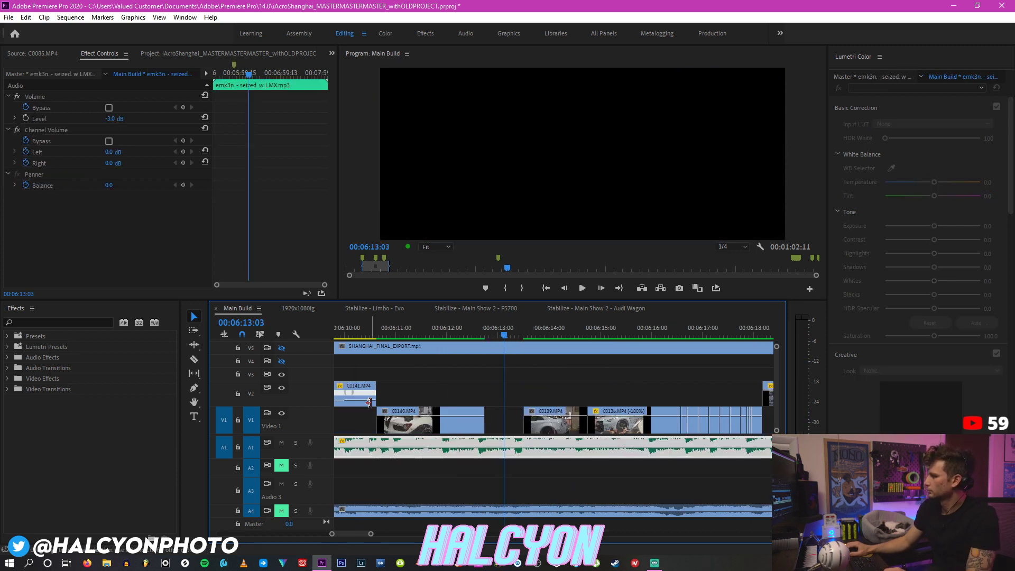
{"action": "key", "text": "minus"}
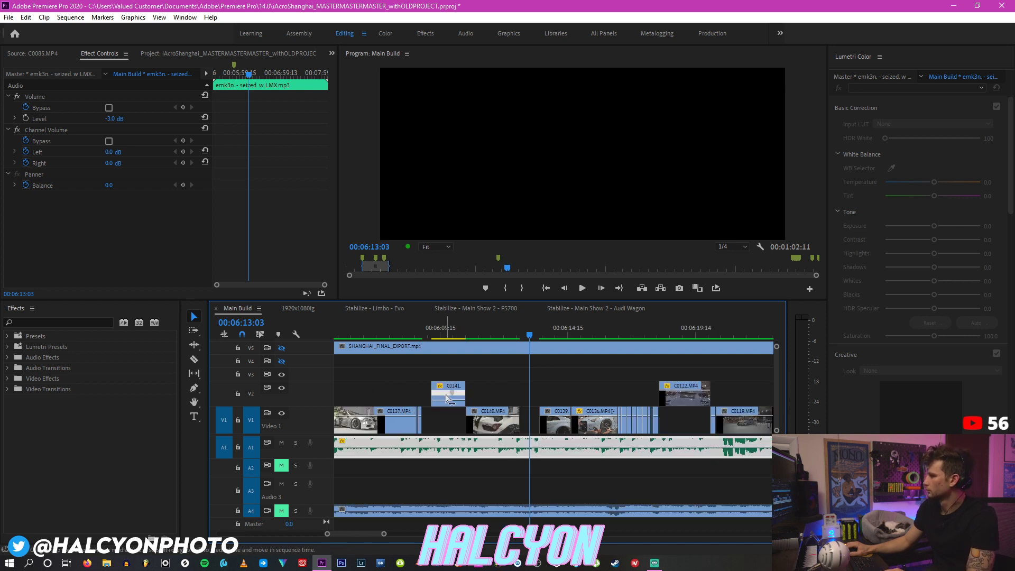
{"action": "left_click_drag", "start_coordinate": [443, 393], "coordinate": [443, 418]}
{"action": "left_click", "coordinate": [440, 329]}
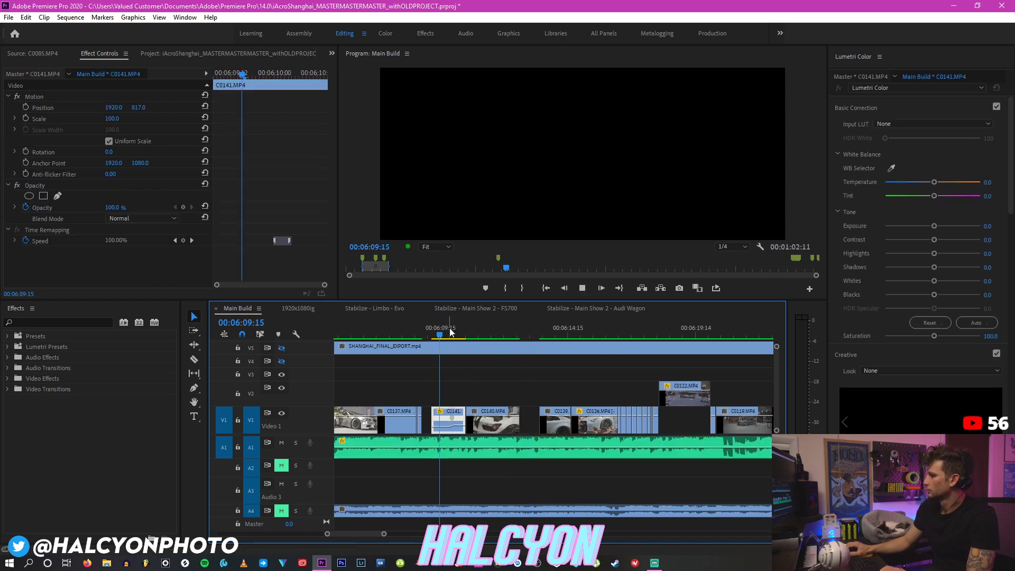
{"action": "key", "text": "space"}
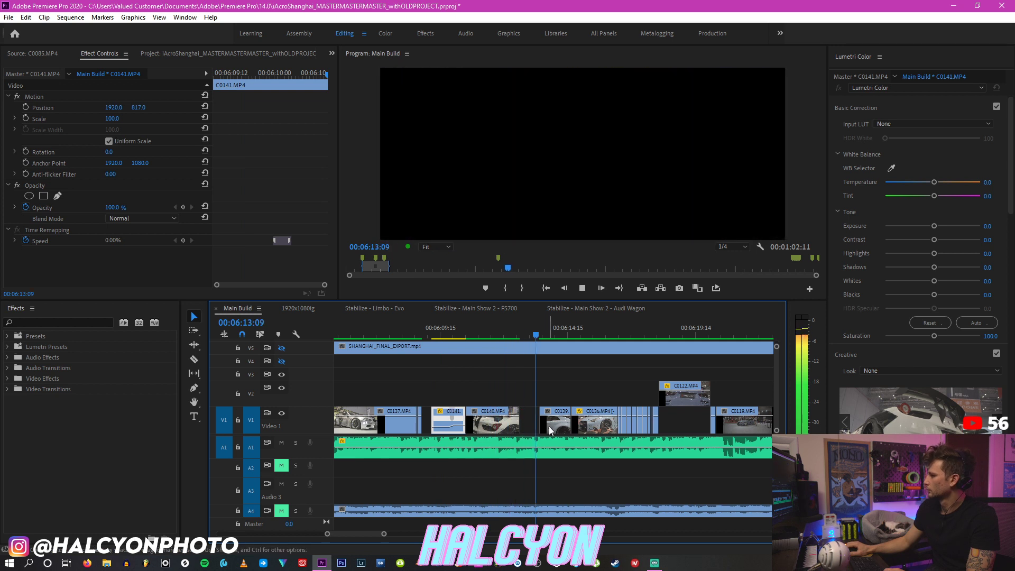
Step: Close the gap after C0140.MP4 with C0139.MP4 extended to about 00:06:14:10 and C0136.MP4 moved directly behind it
{"action": "left_click_drag", "start_coordinate": [548, 426], "coordinate": [530, 426]}
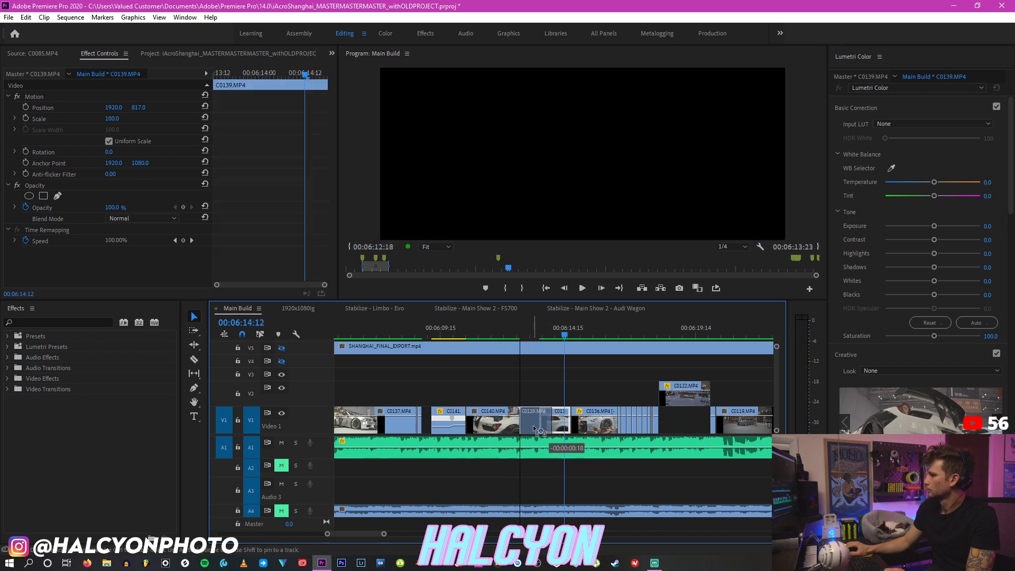
{"action": "left_click", "coordinate": [512, 332]}
{"action": "key", "text": "space"}
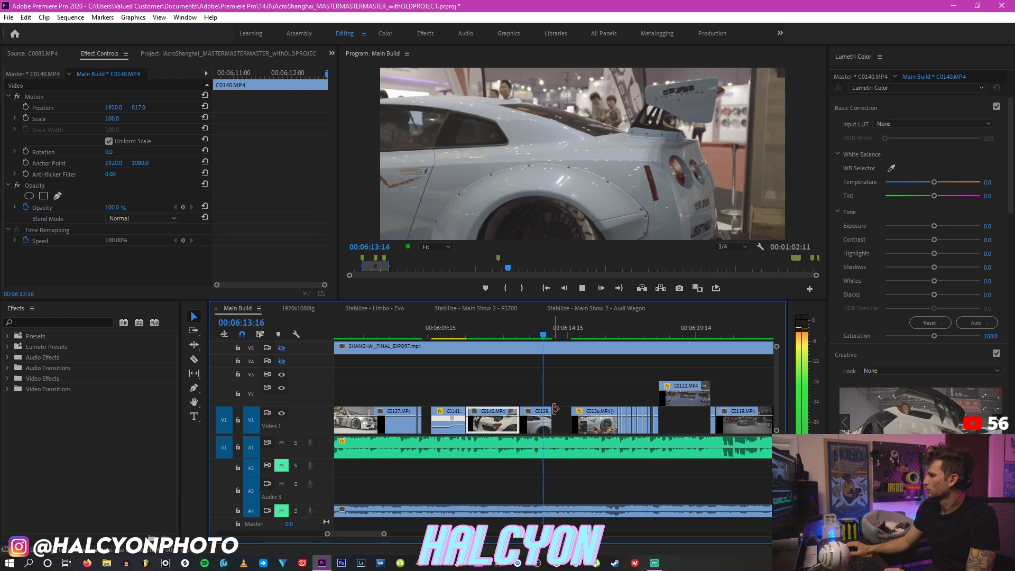
{"action": "key", "text": "space"}
{"action": "left_click_drag", "start_coordinate": [550, 425], "coordinate": [586, 417]}
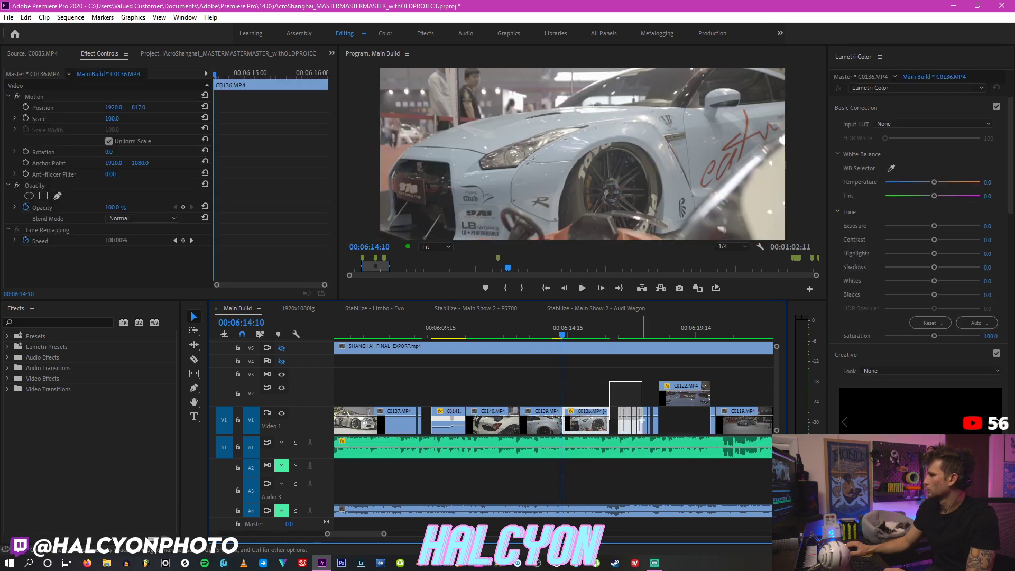
Step: Delete the group of short clip slices on track V1 between C0136.MP4 and the start of C0122.MP4
{"action": "left_click_drag", "start_coordinate": [615, 335], "coordinate": [628, 335]}
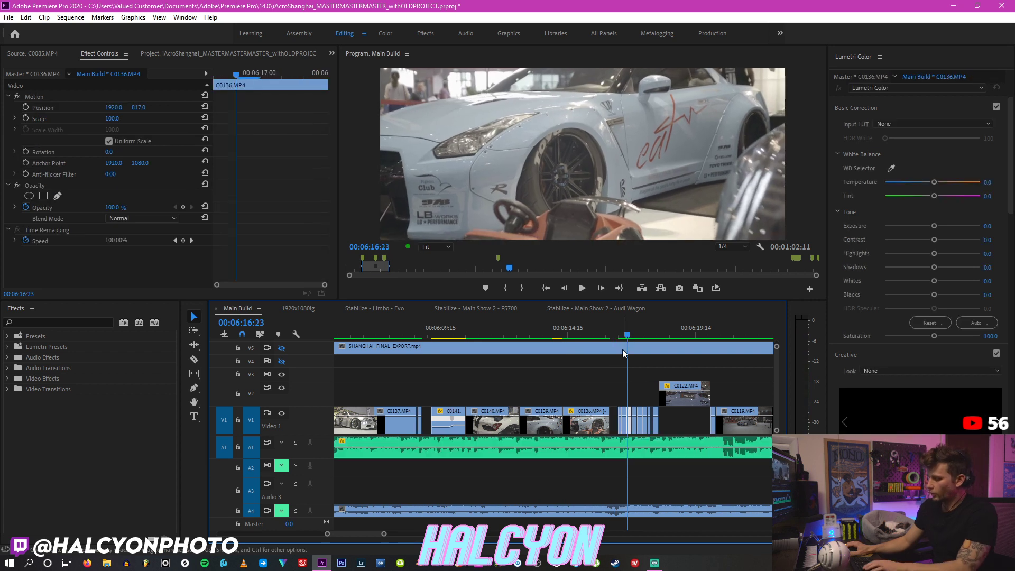
{"action": "key", "text": "equal"}
{"action": "left_click_drag", "start_coordinate": [612, 420], "coordinate": [612, 423]}
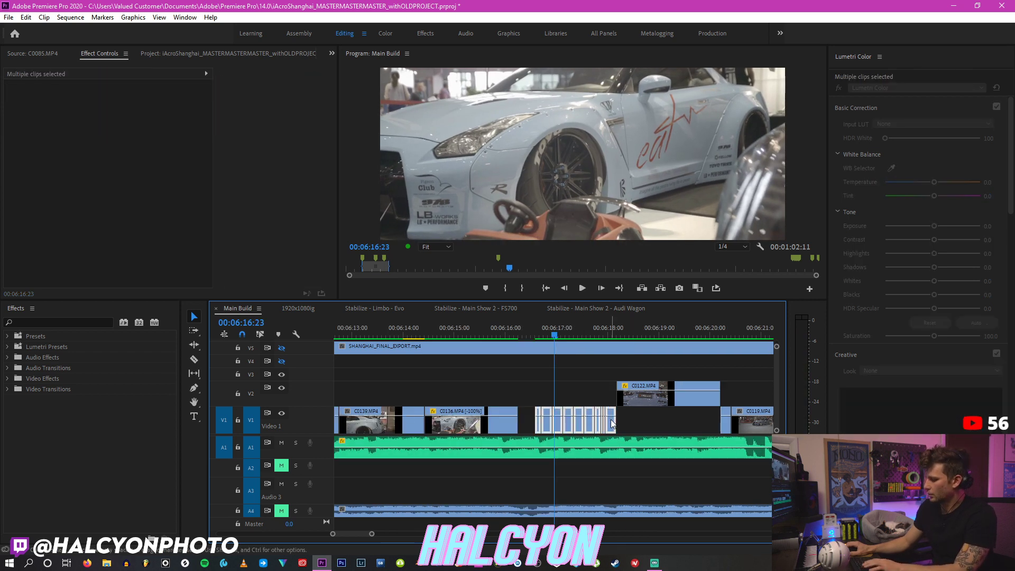
{"action": "key", "text": "Delete"}
Step: Extend C0136.MP4's end to the start of C0122.MP4 and play the section before and after the trim
{"action": "left_click_drag", "start_coordinate": [417, 336], "coordinate": [386, 332]}
{"action": "key", "text": "minus"}
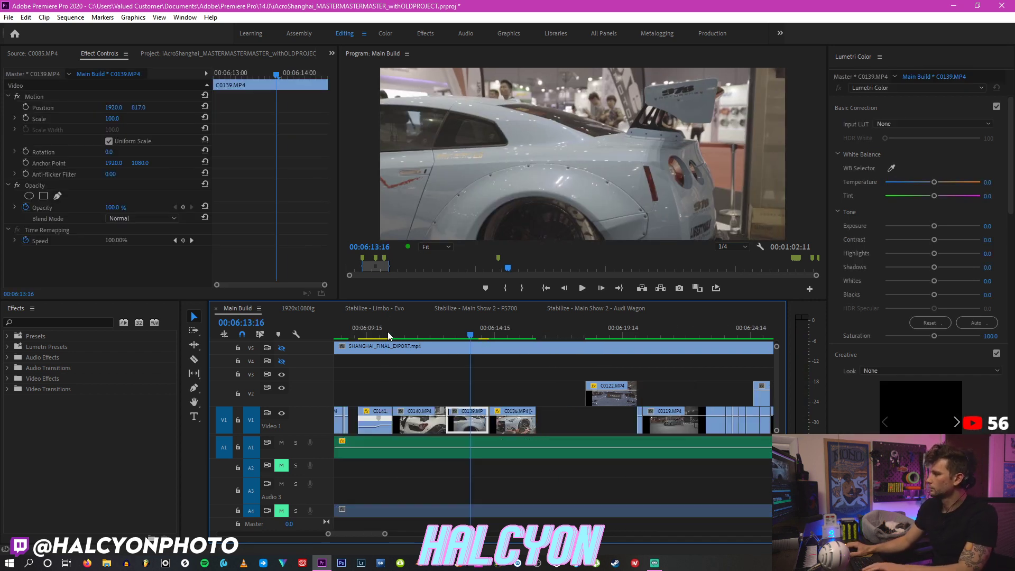
{"action": "key", "text": "space"}
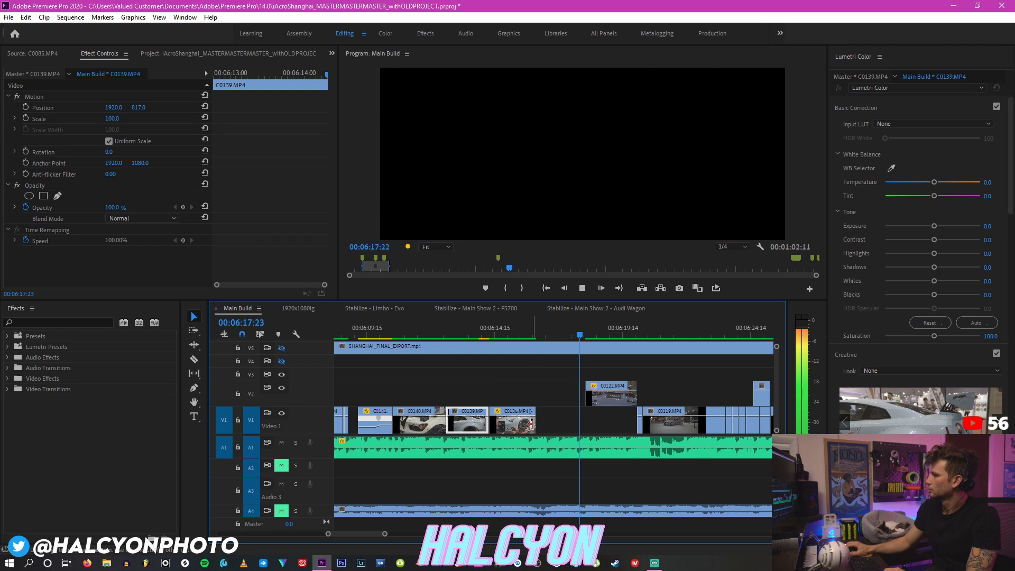
{"action": "left_click_drag", "start_coordinate": [531, 424], "coordinate": [577, 423]}
{"action": "left_click", "coordinate": [508, 329]}
{"action": "key", "text": "space"}
{"action": "scroll", "coordinate": [551, 364], "scroll_direction": "down", "scroll_amount": 3}
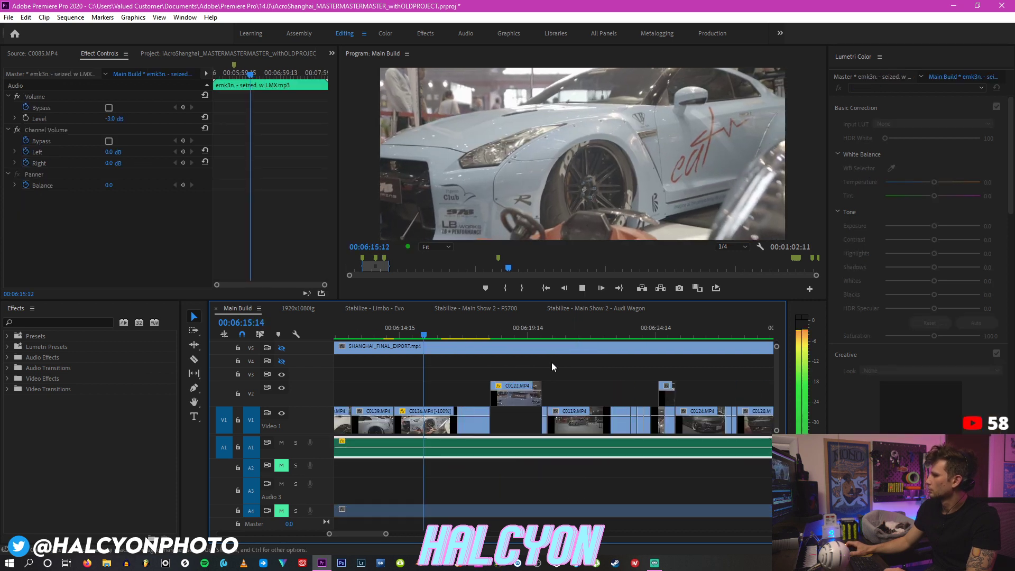
{"action": "scroll", "coordinate": [547, 364], "scroll_direction": "down", "scroll_amount": 1}
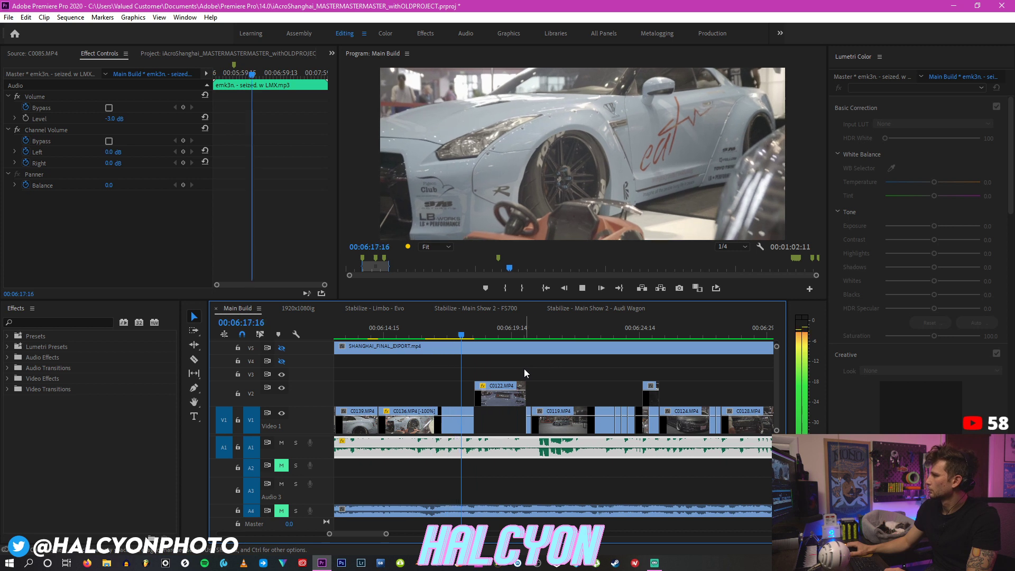
{"action": "key", "text": "space"}
Step: Lower the program playback resolution to 1/8 and replay from C0136.MP4 through C0122.MP4
{"action": "left_click", "coordinate": [737, 290]}
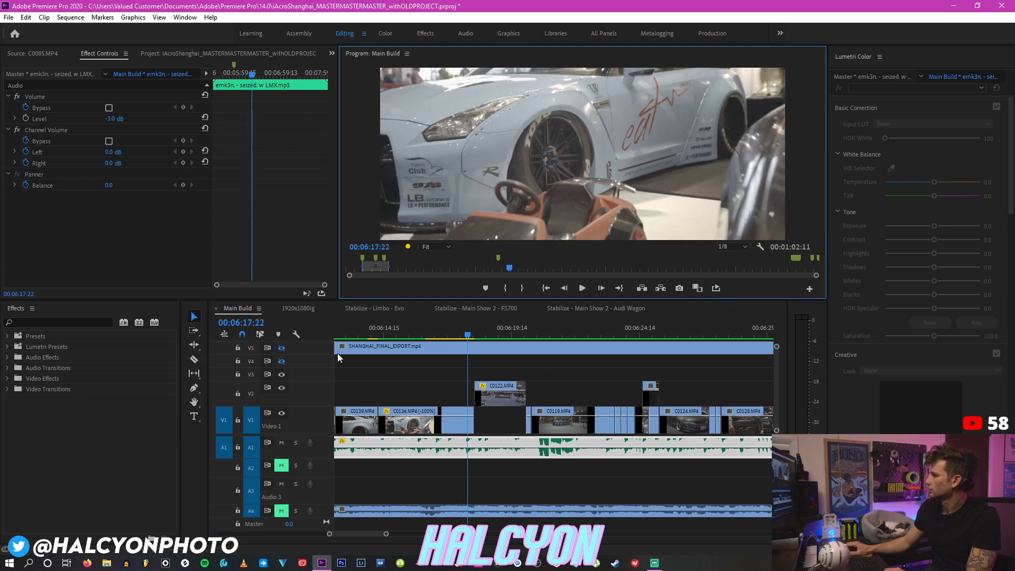
{"action": "left_click", "coordinate": [407, 335]}
{"action": "key", "text": "space"}
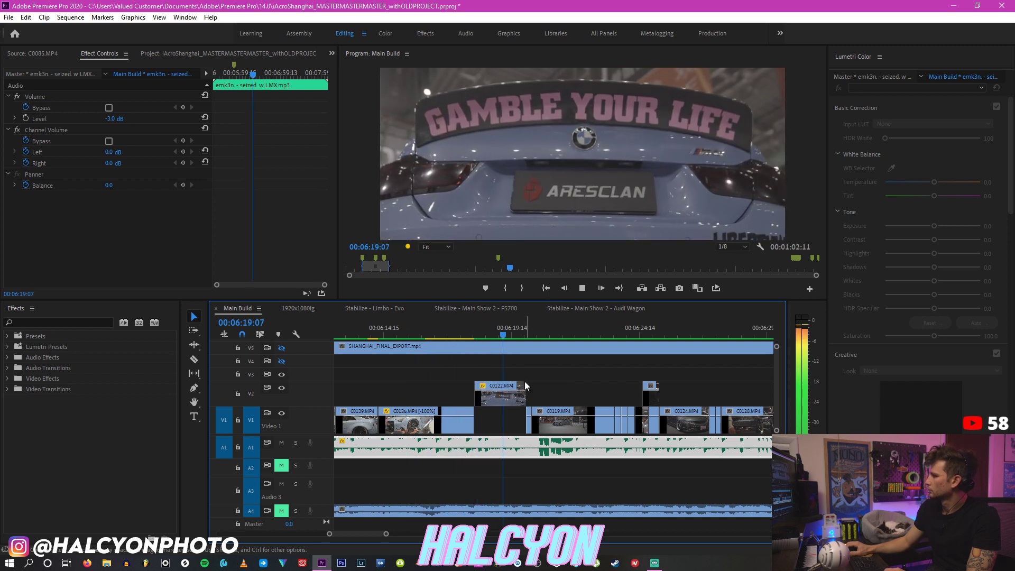
Step: Move C0122.MP4 later to start at about 00:06:21:21 on V2, and move C0119.MP4 up against C0136.MP4's end
{"action": "left_click", "coordinate": [506, 394]}
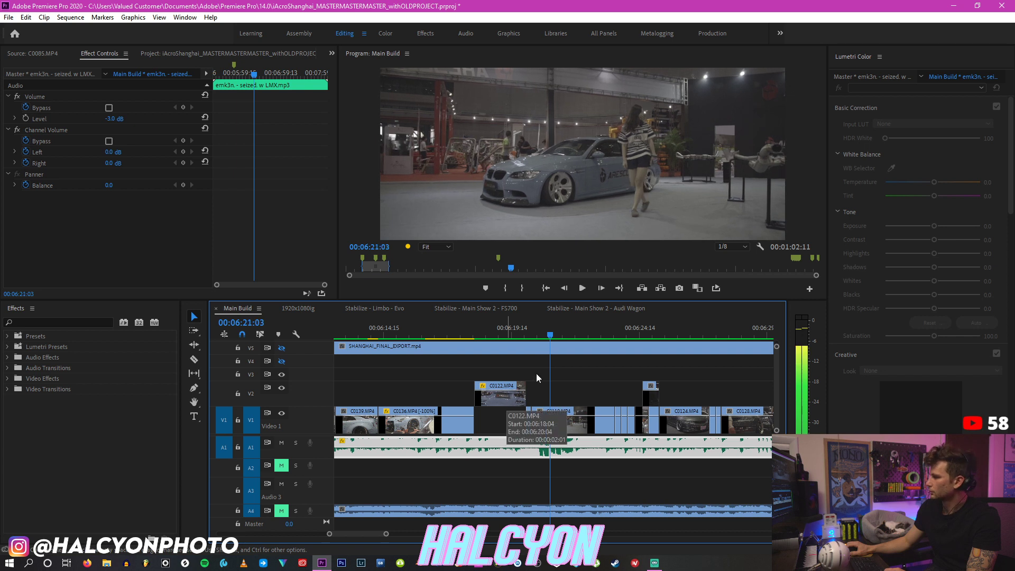
{"action": "left_click_drag", "start_coordinate": [562, 402], "coordinate": [601, 397]}
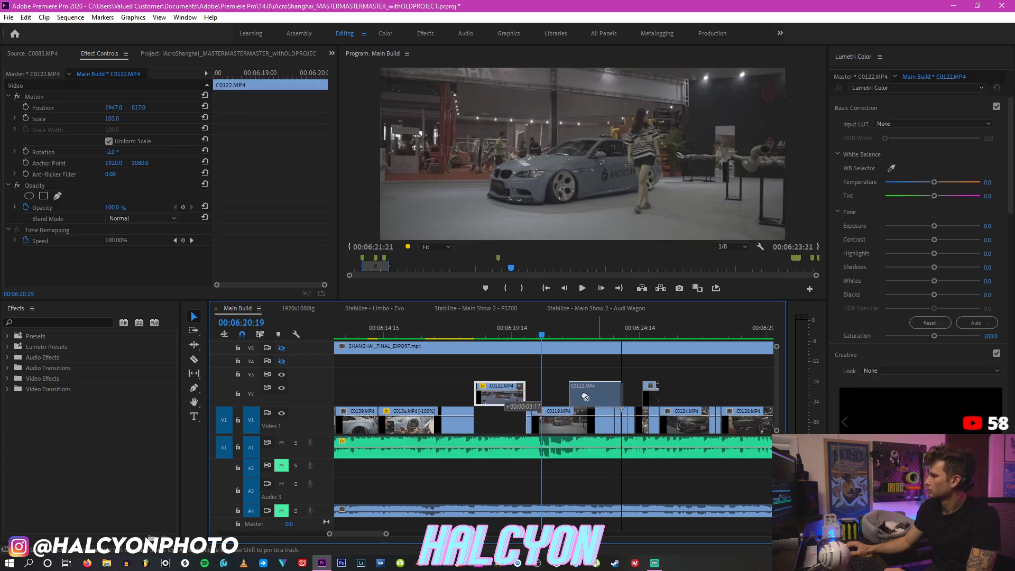
{"action": "left_click_drag", "start_coordinate": [531, 424], "coordinate": [493, 424]}
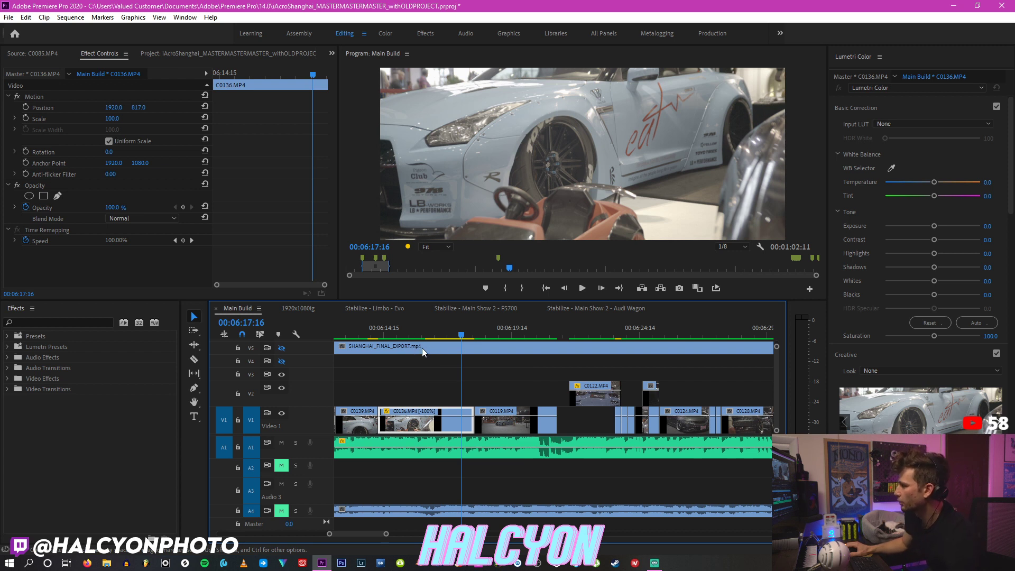
Step: Replay the cut from C0136.MP4 into C0119.MP4 and scrub C0136.MP4's end between 00:06:17:15 and 00:06:17:22 against the music
{"action": "left_click", "coordinate": [471, 331]}
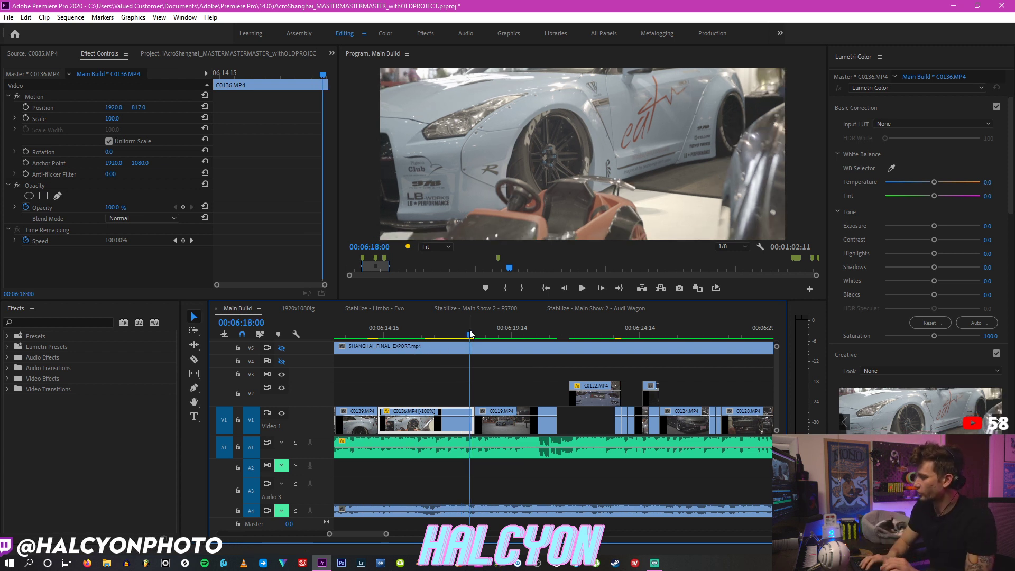
{"action": "key", "text": "equal"}
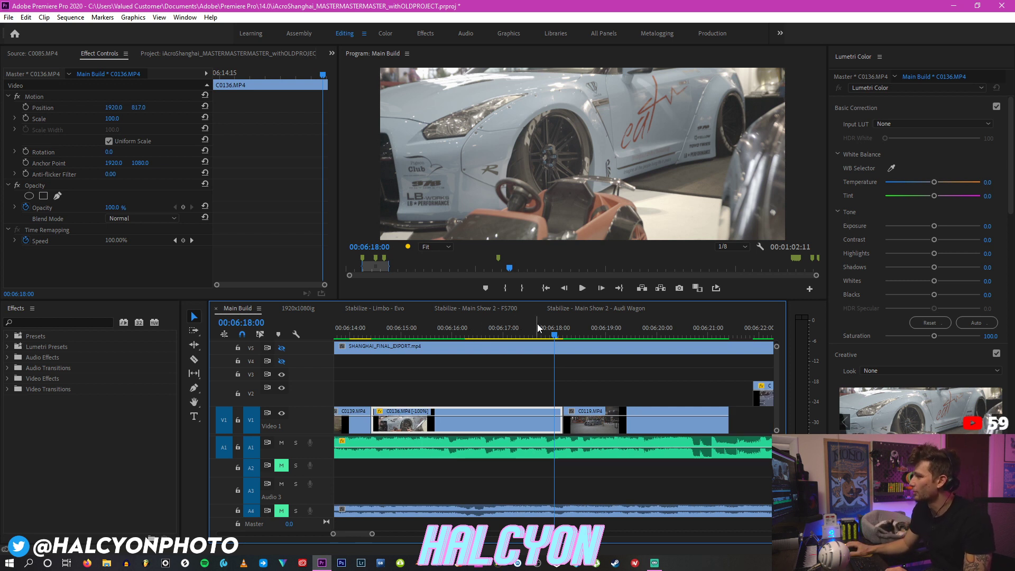
{"action": "key", "text": "space"}
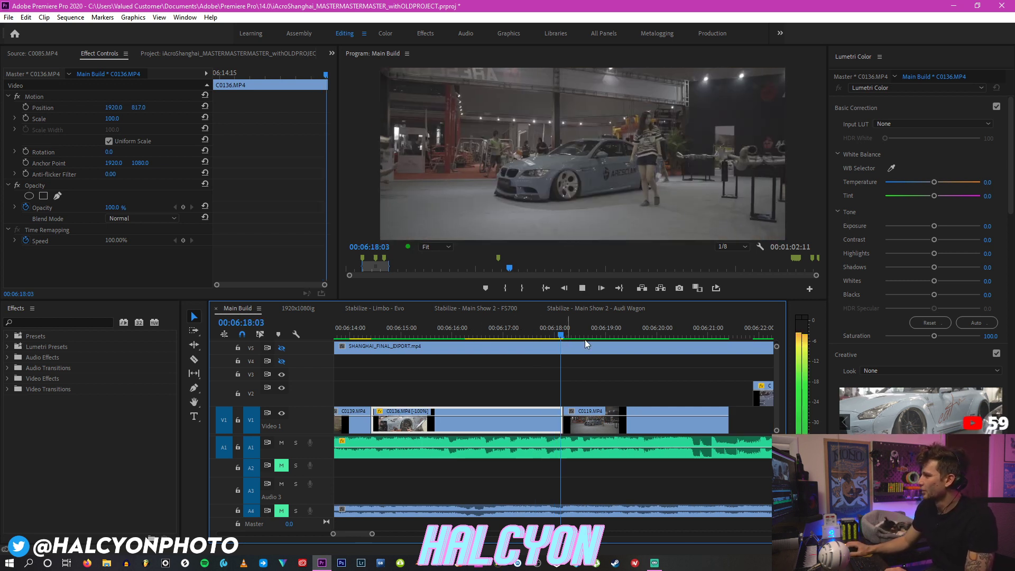
{"action": "key", "text": "space"}
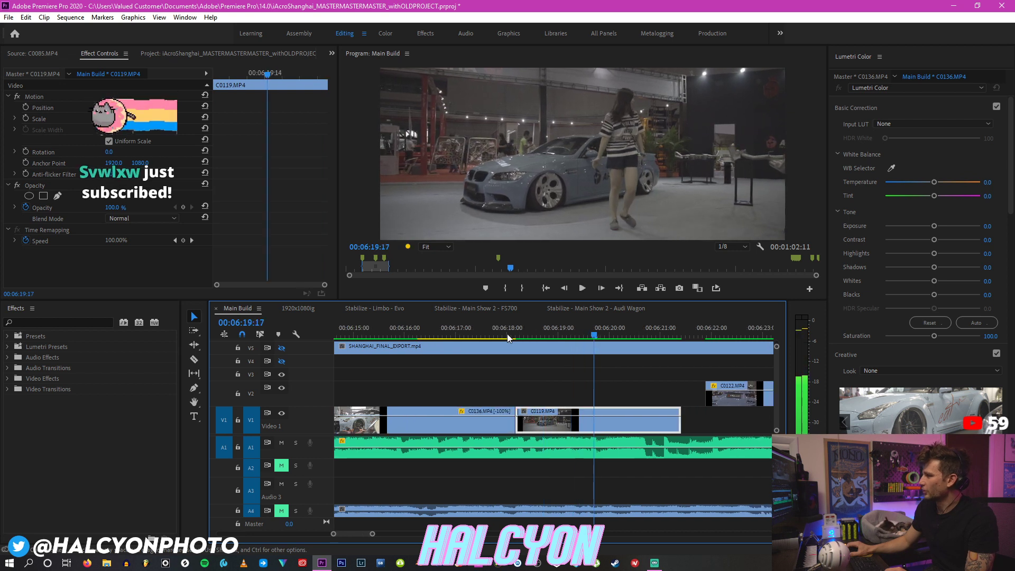
{"action": "left_click", "coordinate": [466, 328]}
{"action": "key", "text": "space"}
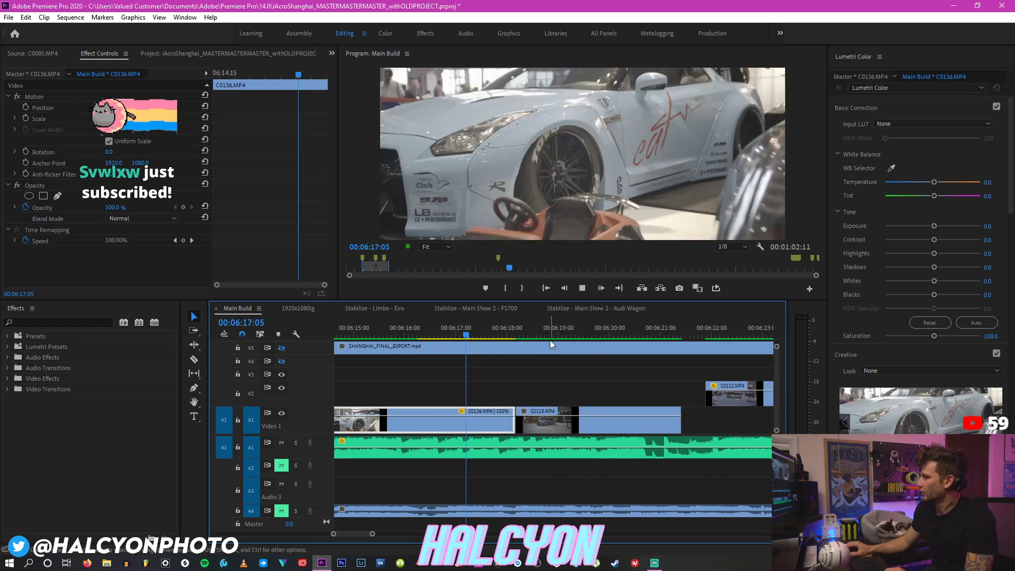
{"action": "key", "text": "space"}
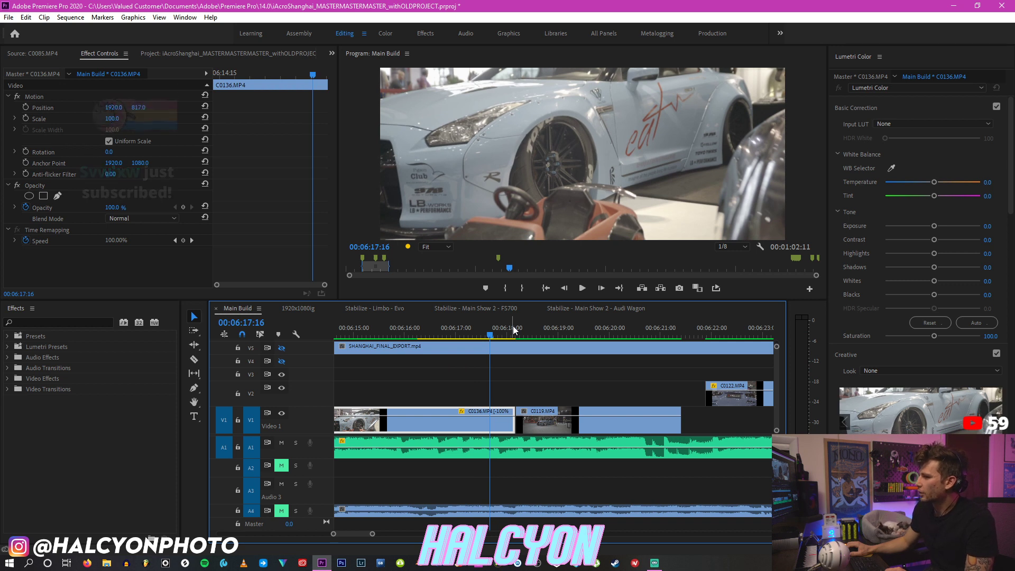
{"action": "left_click", "coordinate": [503, 328]}
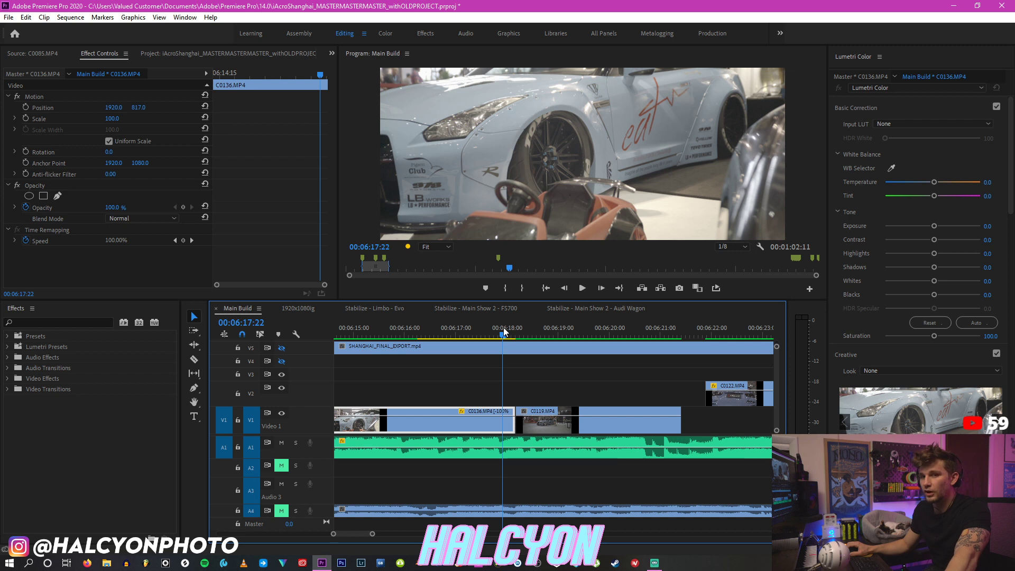
{"action": "left_click_drag", "start_coordinate": [498, 328], "coordinate": [489, 329]}
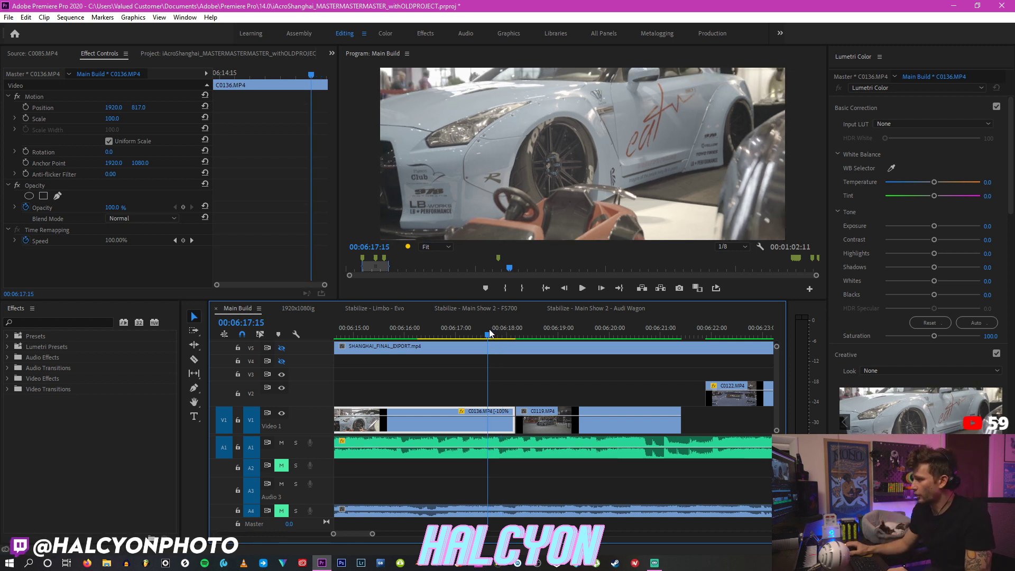
{"action": "key", "text": "Left"}
{"action": "key", "text": "space"}
{"action": "key", "text": "space"}
{"action": "key", "text": "d"}
Step: Shorten C0119.MP4's end by 19 frames to a duration of 00:00:02:11 and move C0122.MP4 on V2 earlier to that cut
{"action": "key", "text": "space"}
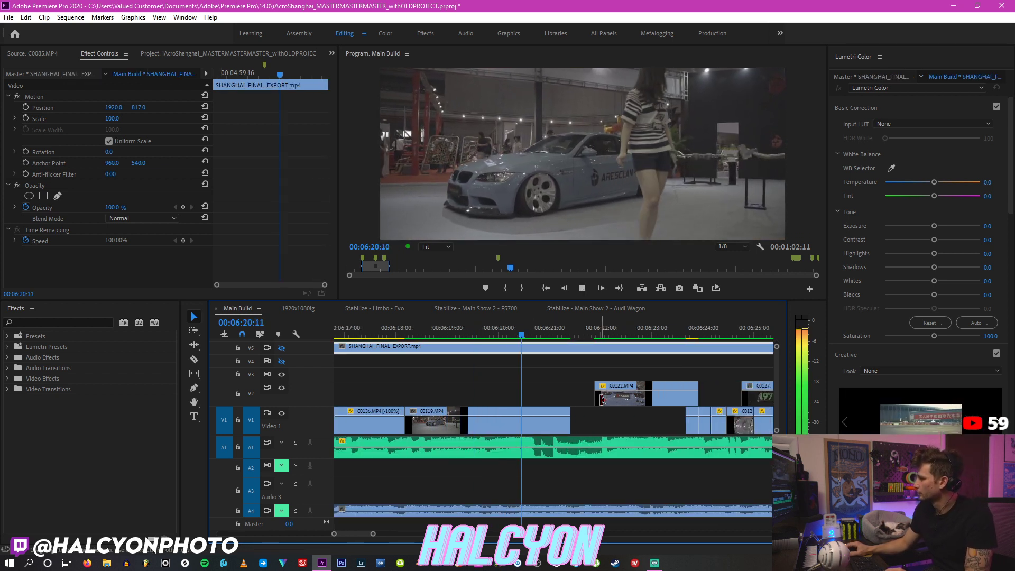
{"action": "key", "text": "space"}
{"action": "left_click", "coordinate": [568, 423]}
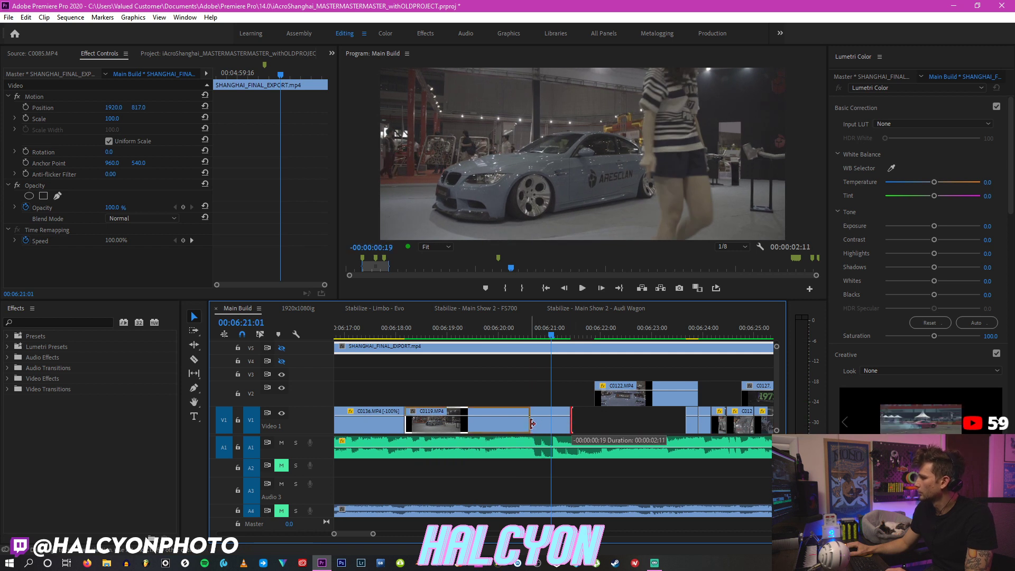
{"action": "left_click_drag", "start_coordinate": [532, 423], "coordinate": [530, 423]}
{"action": "key", "text": "space"}
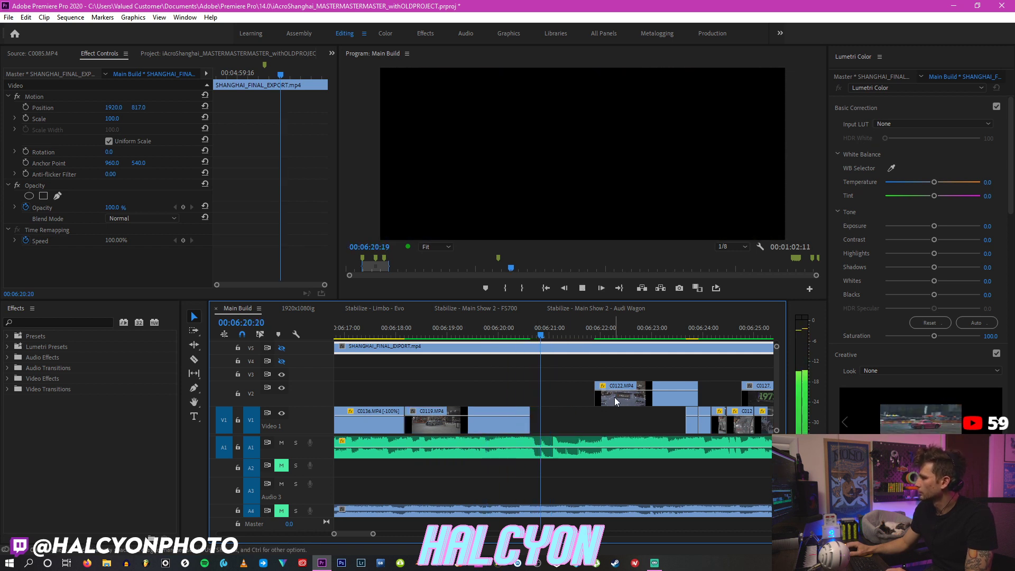
{"action": "left_click_drag", "start_coordinate": [614, 397], "coordinate": [550, 397]}
Step: Replay the cut into C0122.MP4 and raise the clip's speed so it ends at about 00:06:21:11
{"action": "left_click", "coordinate": [501, 332]}
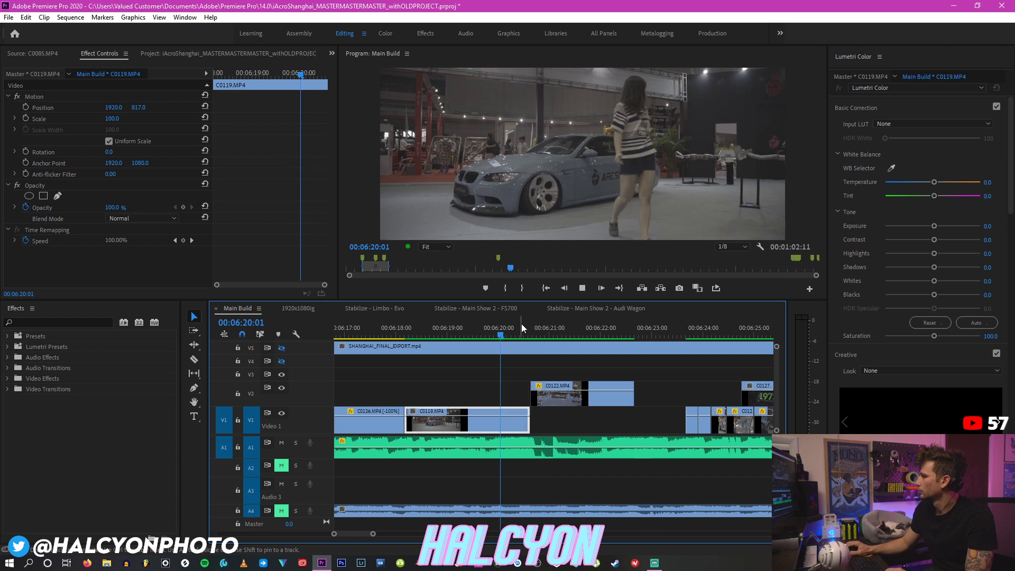
{"action": "right_click", "coordinate": [555, 397]}
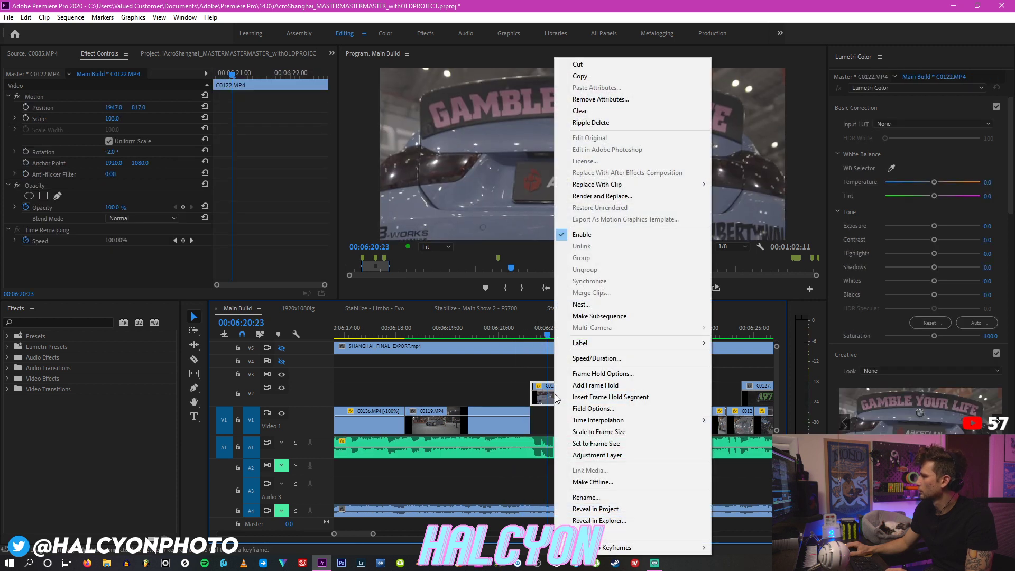
{"action": "left_click", "coordinate": [603, 356]}
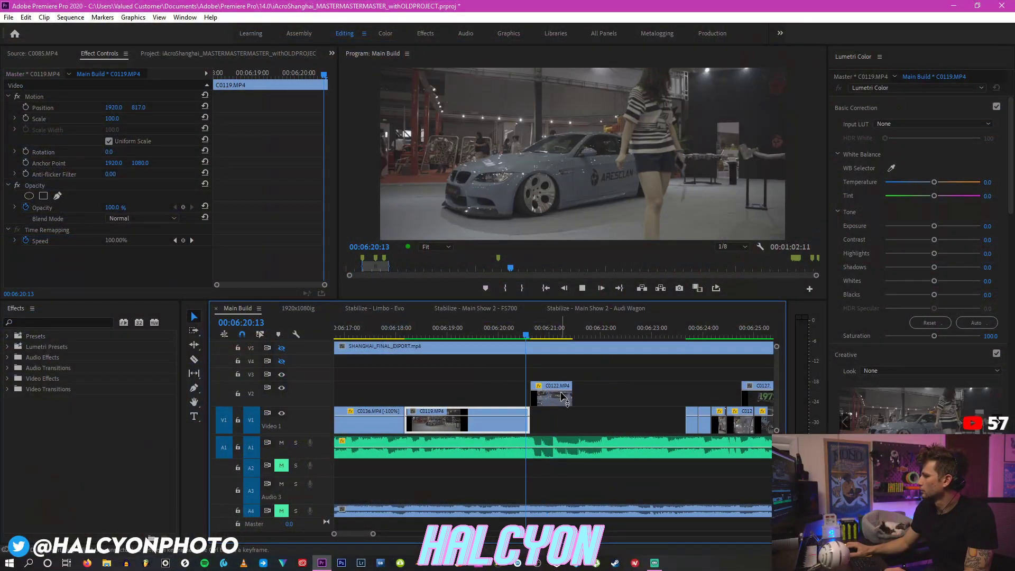
Step: Split C0122.MP4 at 00:06:21:01 and slow down its second part so it ends at about 00:06:22:01
{"action": "key", "text": "space"}
{"action": "key", "text": "c"}
{"action": "left_click", "coordinate": [565, 397]}
{"action": "key", "text": "v"}
{"action": "right_click", "coordinate": [563, 396]}
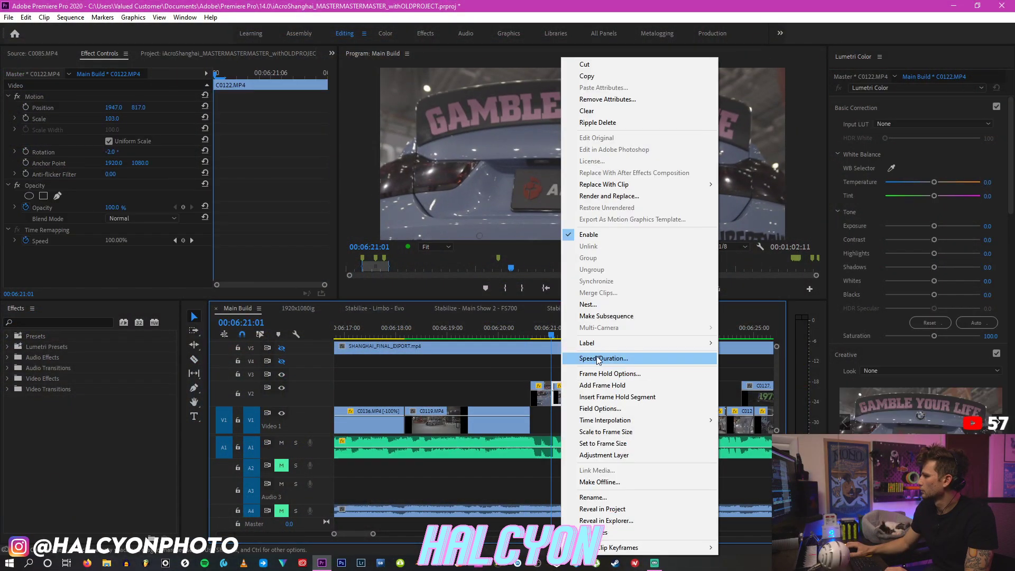
{"action": "left_click", "coordinate": [586, 356]}
{"action": "key", "text": "Escape"}
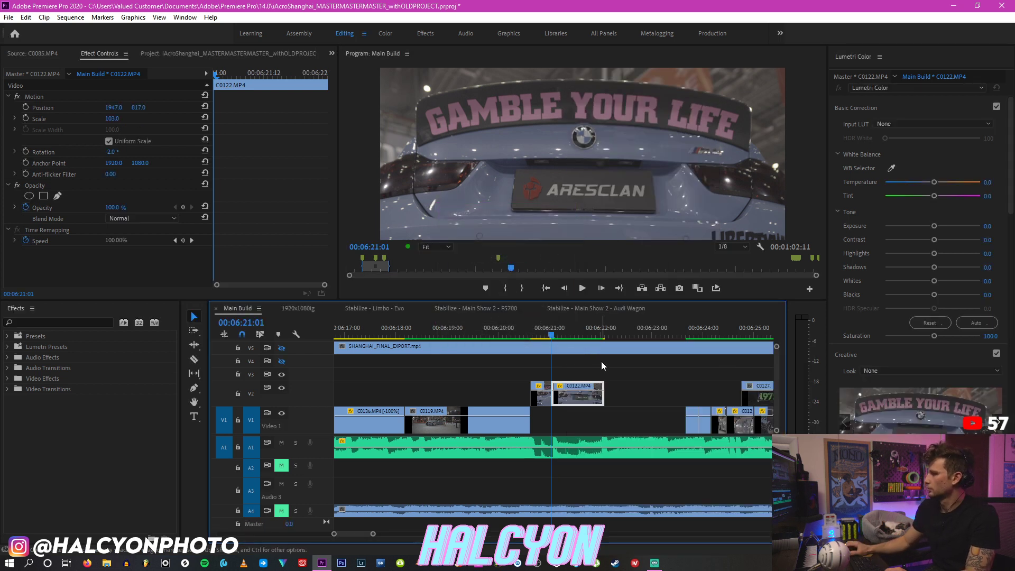
Step: Replay the speed change from the end of C0119.MP4 through both parts of C0122.MP4 against the music
{"action": "left_click", "coordinate": [506, 332]}
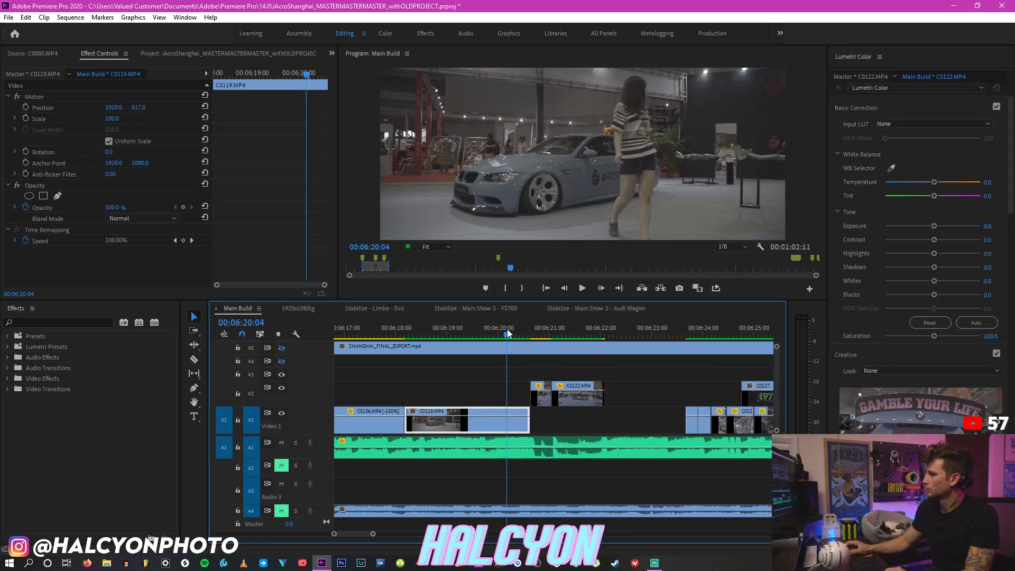
{"action": "key", "text": "space"}
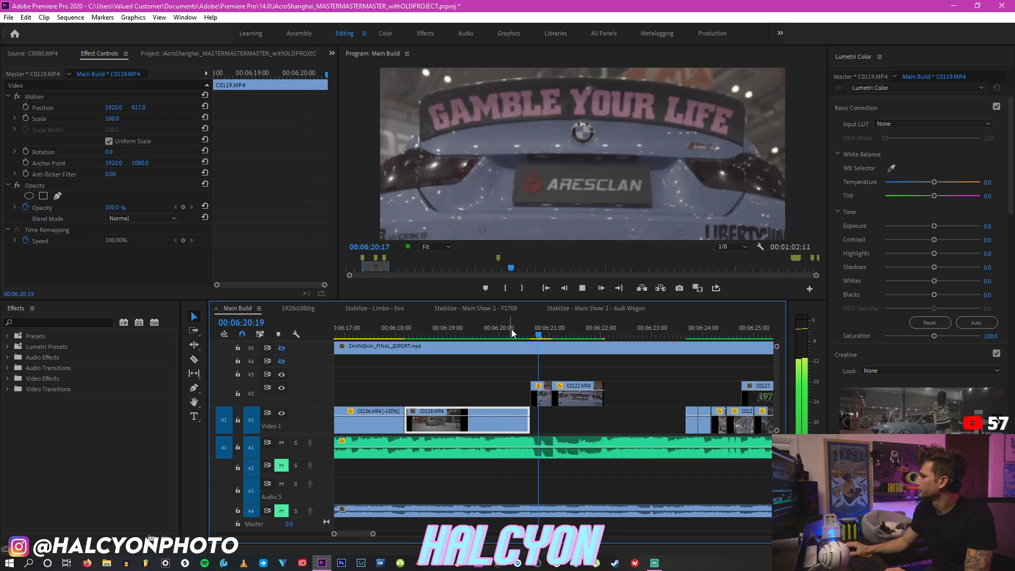
{"action": "key", "text": "space"}
{"action": "key", "text": "space"}
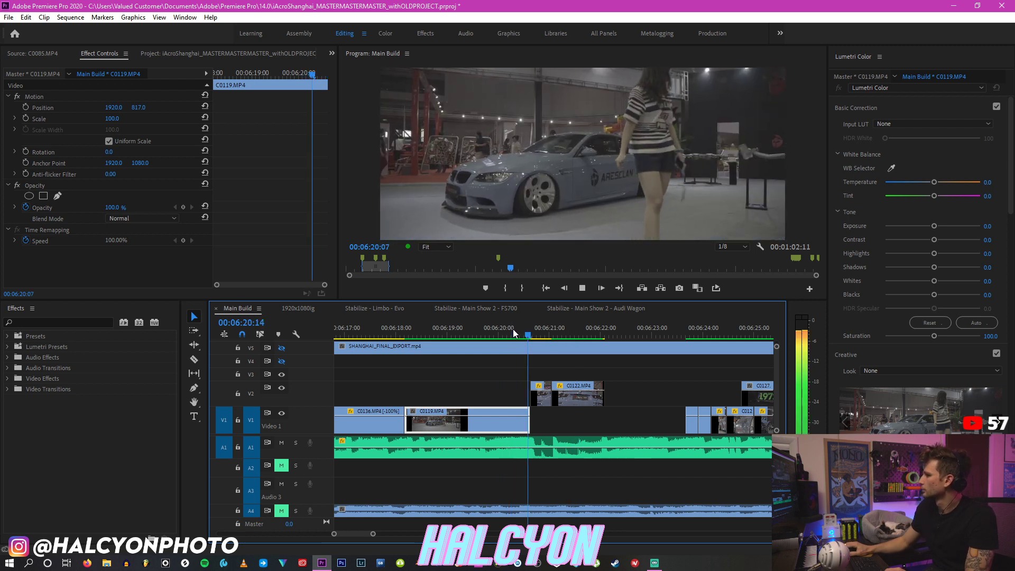
{"action": "key", "text": "space"}
{"action": "key", "text": "space"}
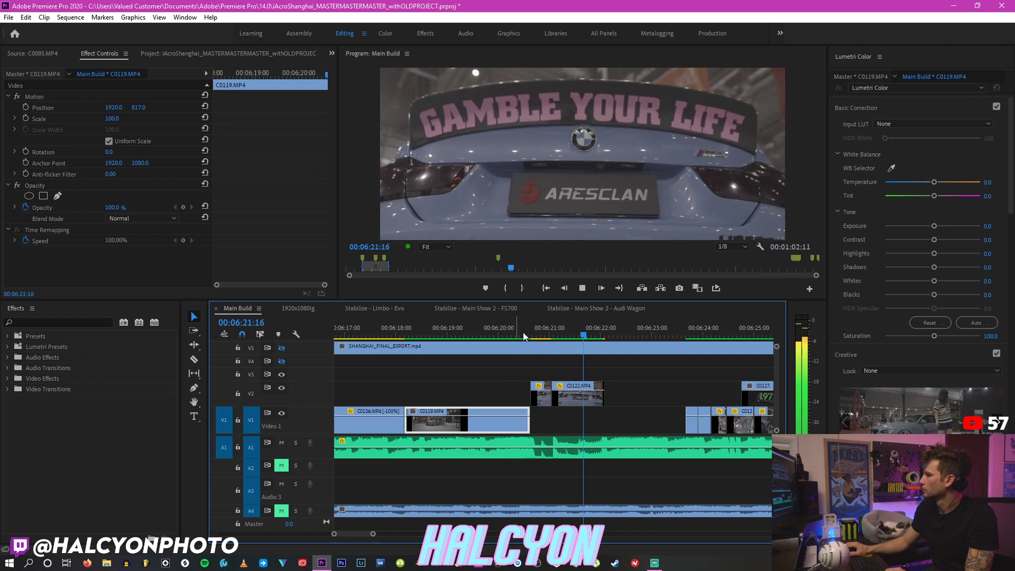
{"action": "key", "text": "space"}
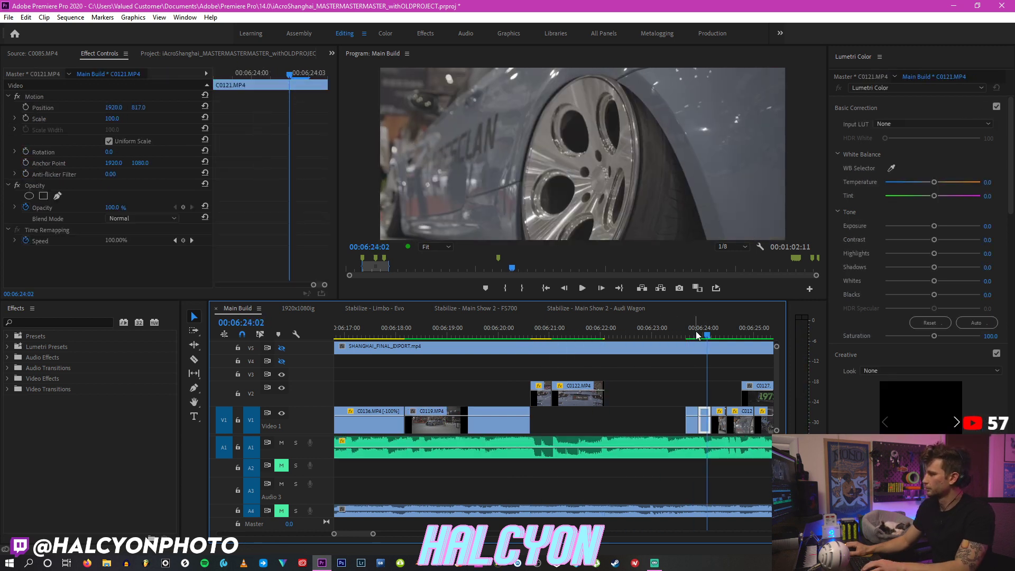
Step: Look through the earlier clips from about 00:05:25 to 00:05:51 for a shot to follow C0122.MP4
{"action": "key", "text": "minus"}
{"action": "key", "text": "minus"}
{"action": "left_click", "coordinate": [421, 331]}
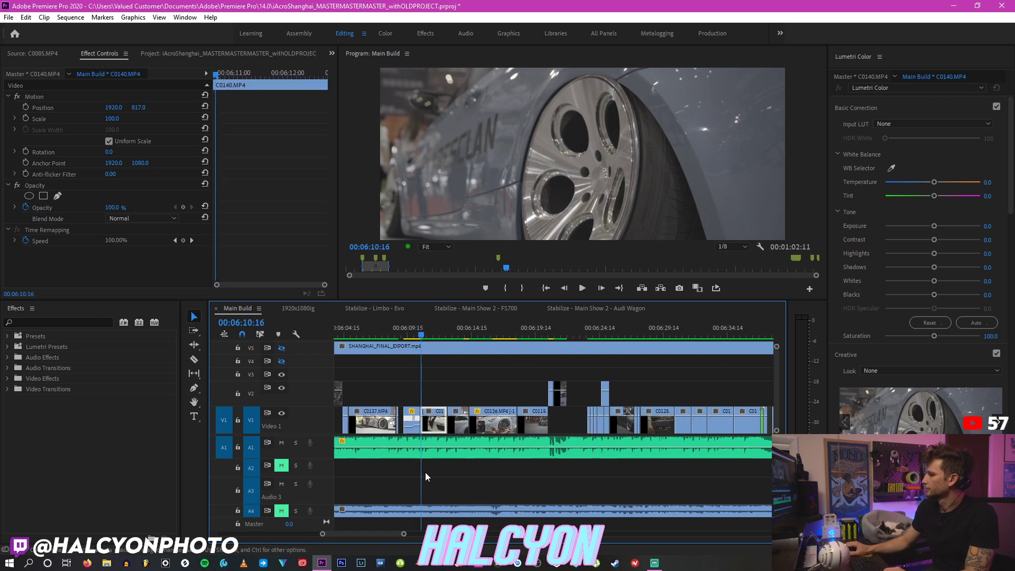
{"action": "left_click_drag", "start_coordinate": [371, 535], "coordinate": [356, 533]}
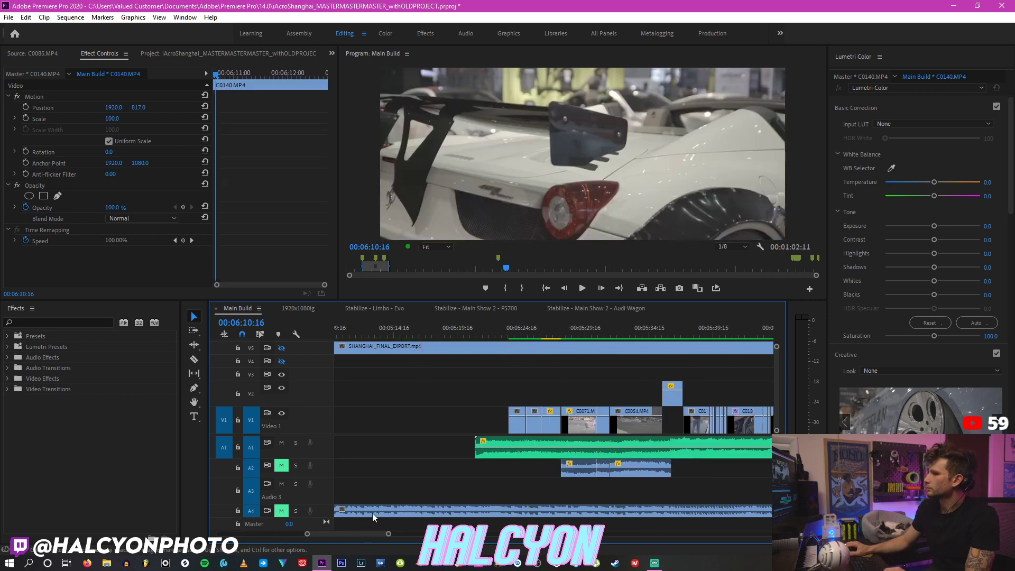
{"action": "left_click", "coordinate": [530, 323]}
{"action": "left_click_drag", "start_coordinate": [530, 321], "coordinate": [537, 331]}
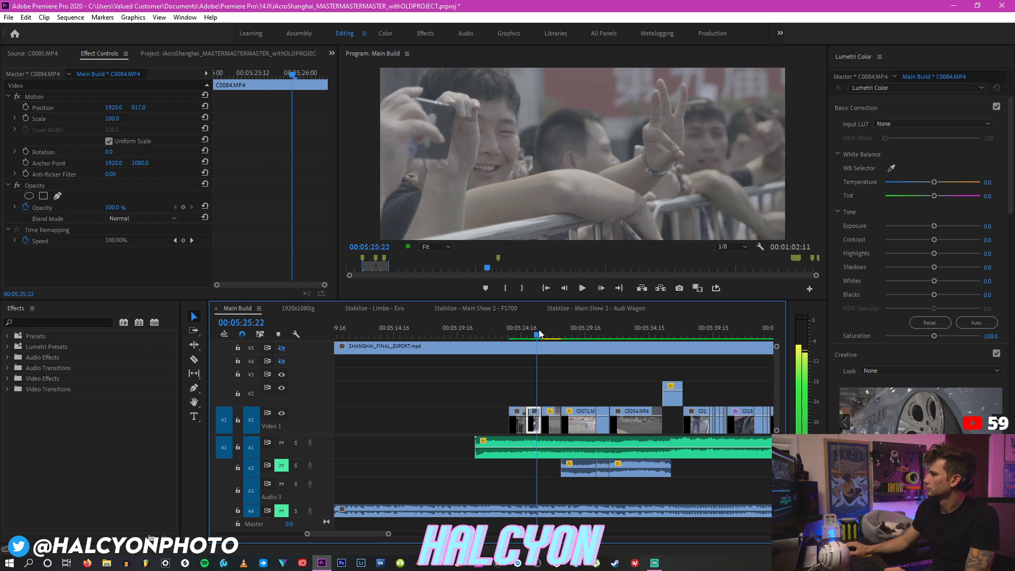
{"action": "left_click", "coordinate": [575, 338]}
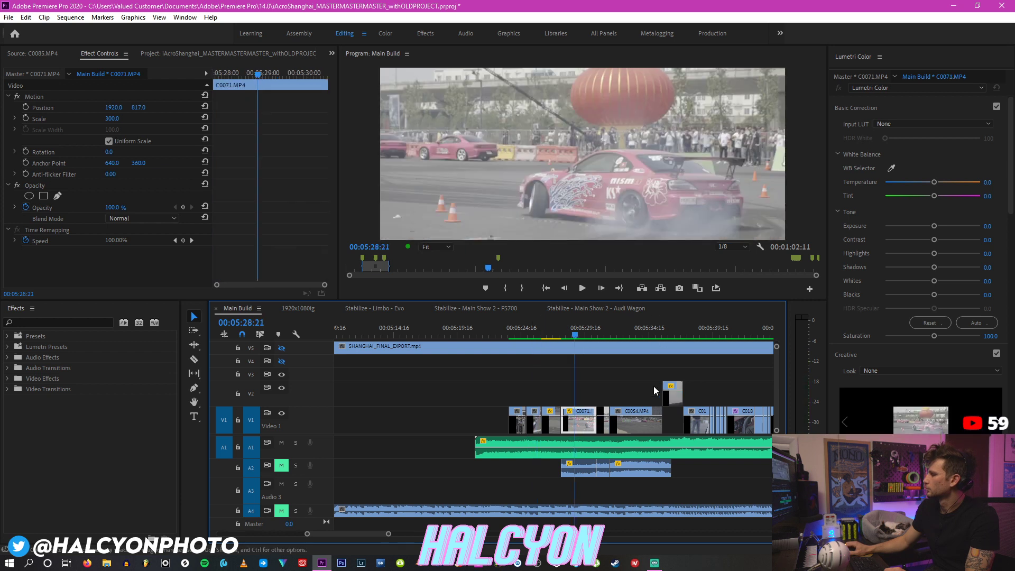
{"action": "scroll", "coordinate": [642, 396], "scroll_direction": "down", "scroll_amount": 2}
{"action": "scroll", "coordinate": [642, 396], "scroll_direction": "down", "scroll_amount": 2}
{"action": "left_click", "coordinate": [561, 328]}
{"action": "left_click", "coordinate": [622, 330]}
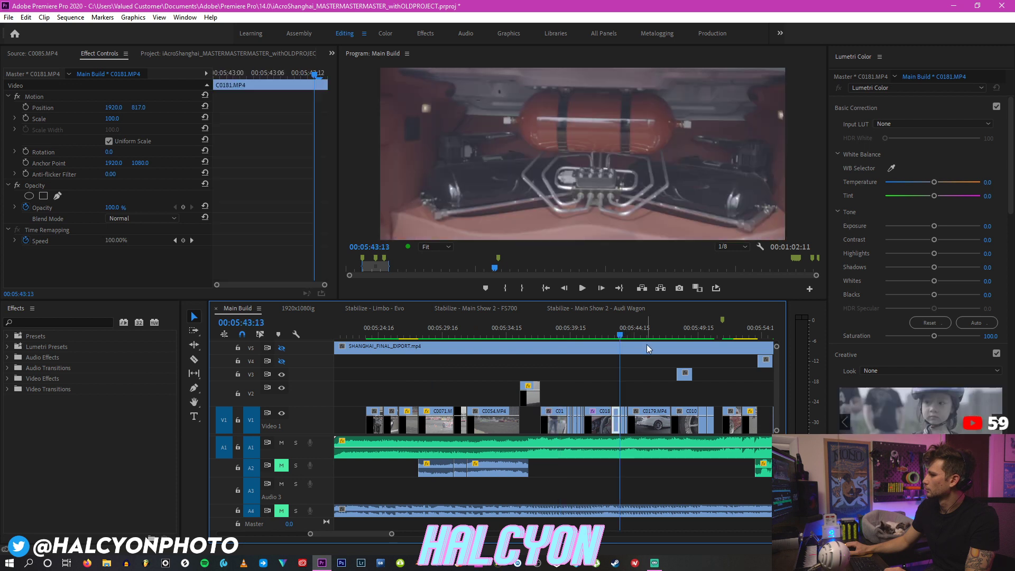
{"action": "scroll", "coordinate": [642, 346], "scroll_direction": "down", "scroll_amount": 3}
{"action": "left_click", "coordinate": [537, 335]}
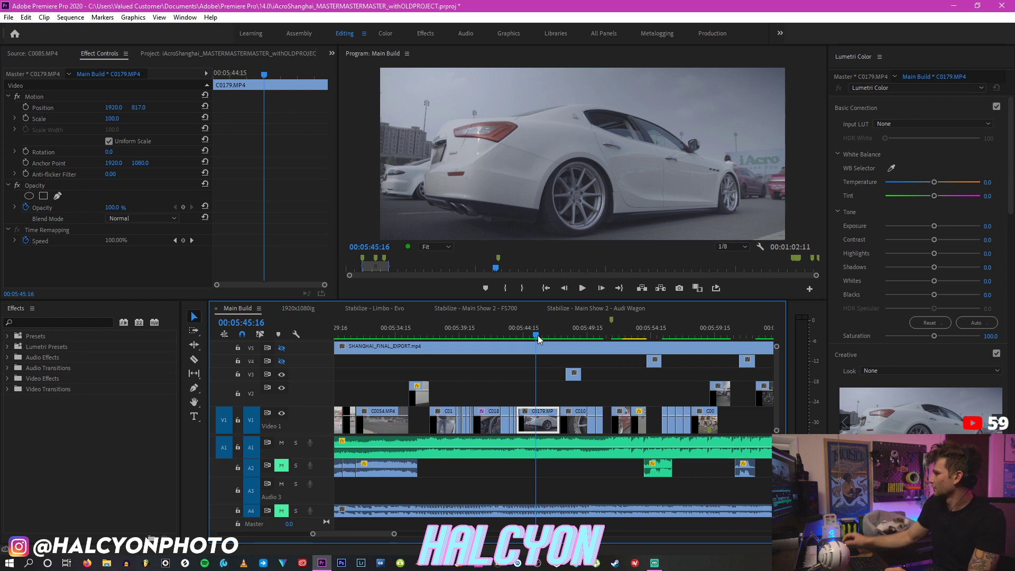
{"action": "left_click_drag", "start_coordinate": [537, 335], "coordinate": [616, 338]}
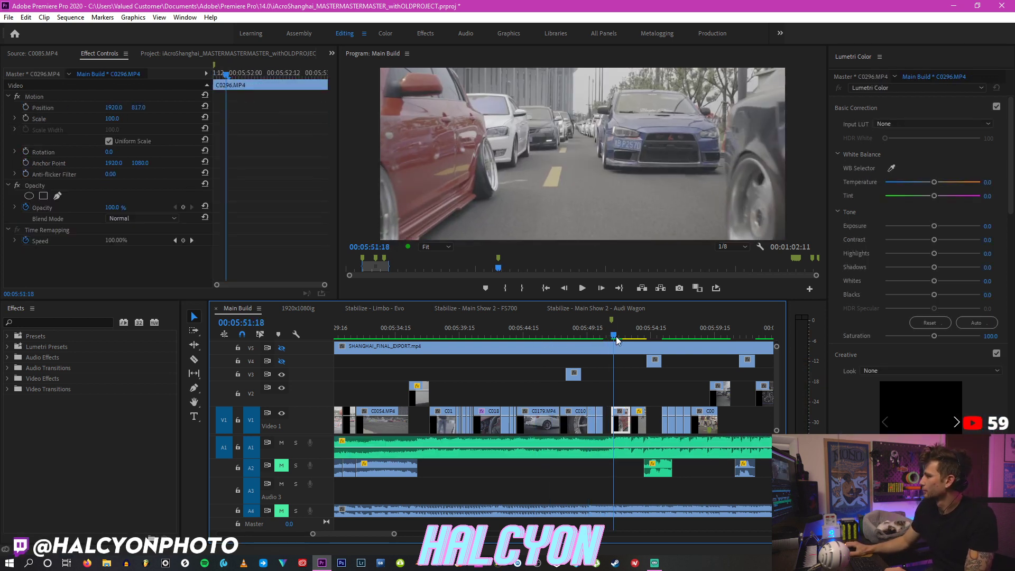
{"action": "left_click", "coordinate": [550, 333]}
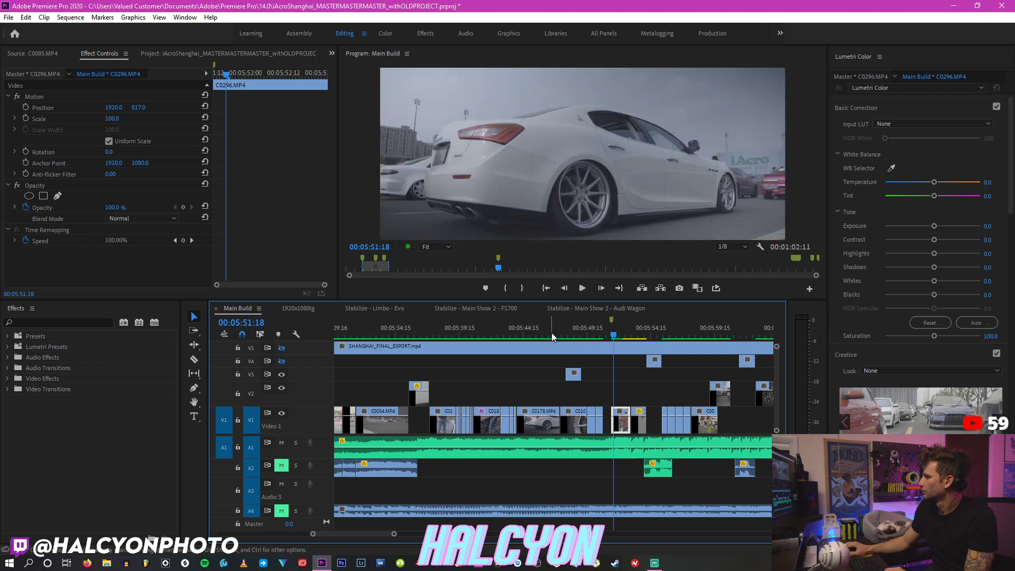
{"action": "scroll", "coordinate": [657, 414], "scroll_direction": "down", "scroll_amount": 2}
Step: Find C0171.MP4 at about 00:06:59 on V1 and move it earlier onto V2 at about 00:06:33
{"action": "left_click_drag", "start_coordinate": [375, 538], "coordinate": [407, 536]}
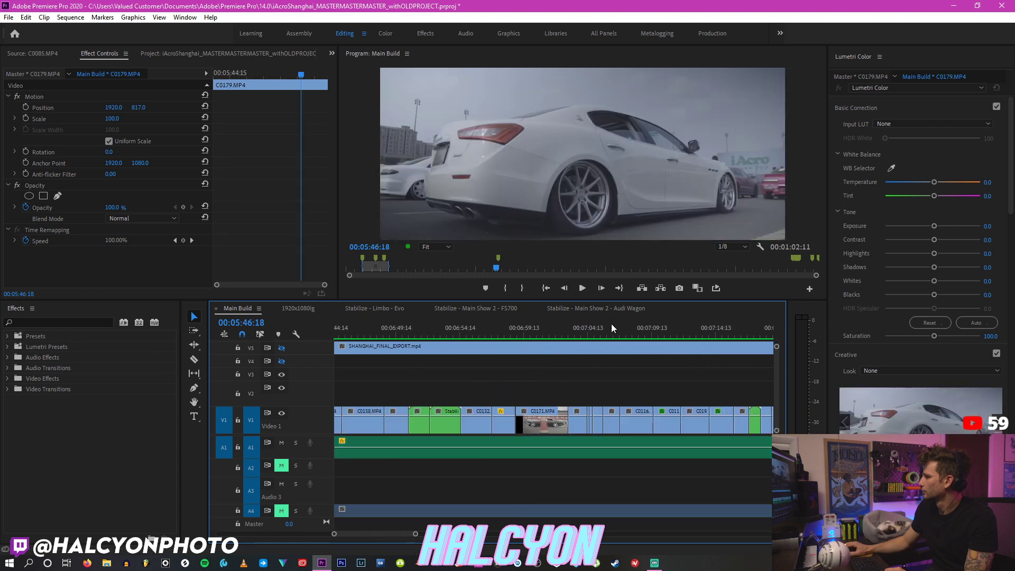
{"action": "left_click", "coordinate": [507, 341]}
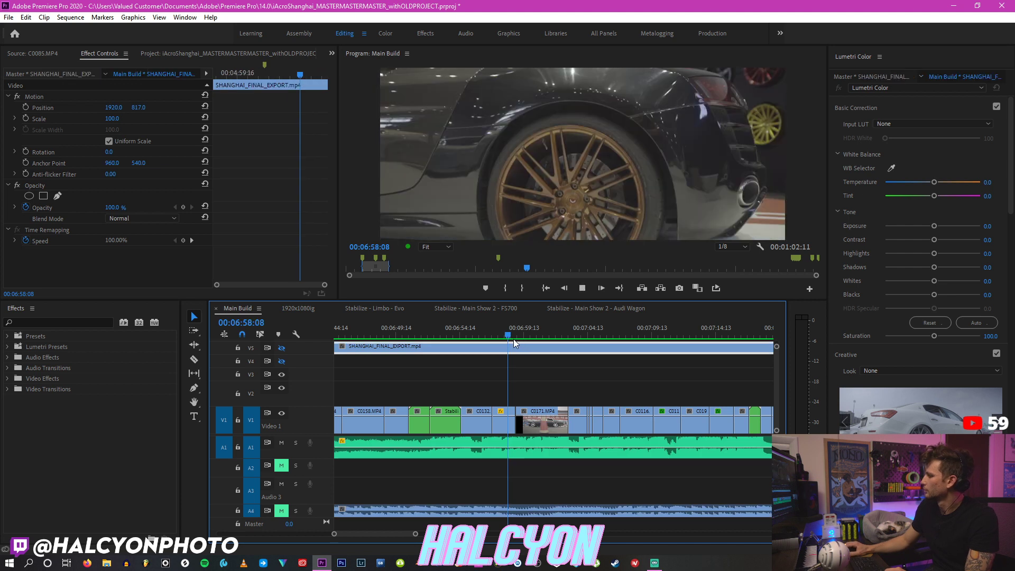
{"action": "left_click", "coordinate": [525, 336]}
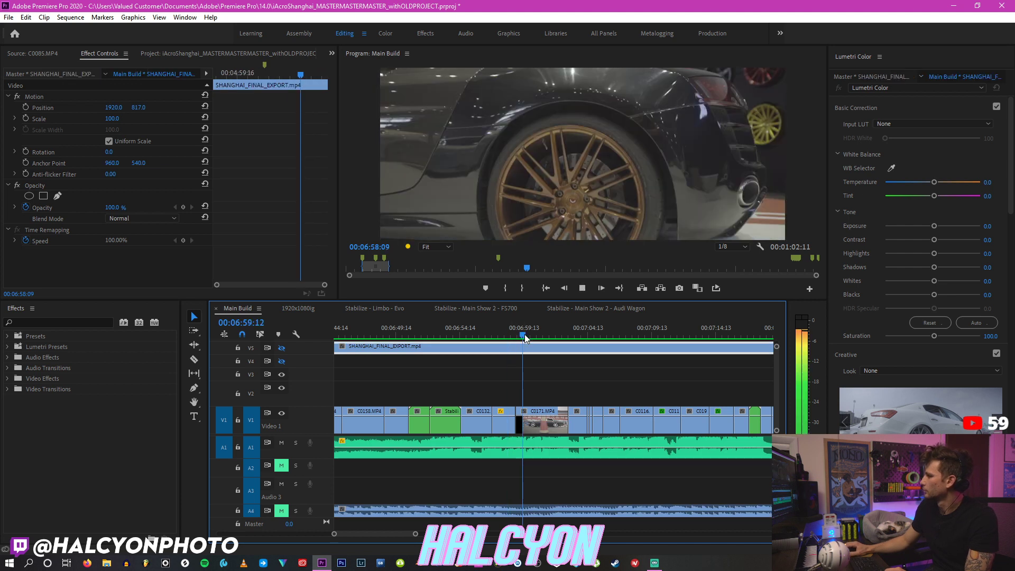
{"action": "key", "text": "space"}
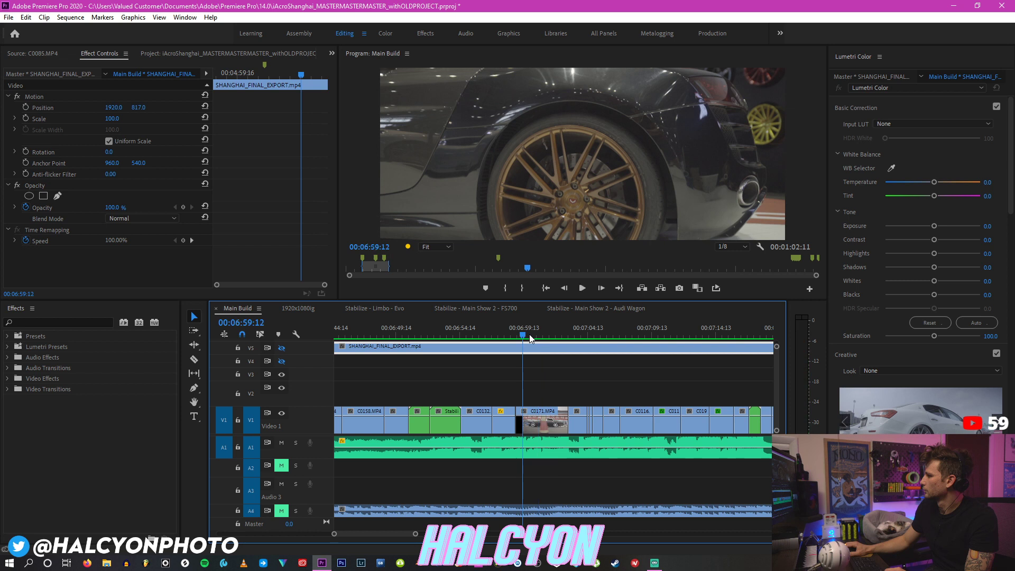
{"action": "left_click", "coordinate": [535, 440]}
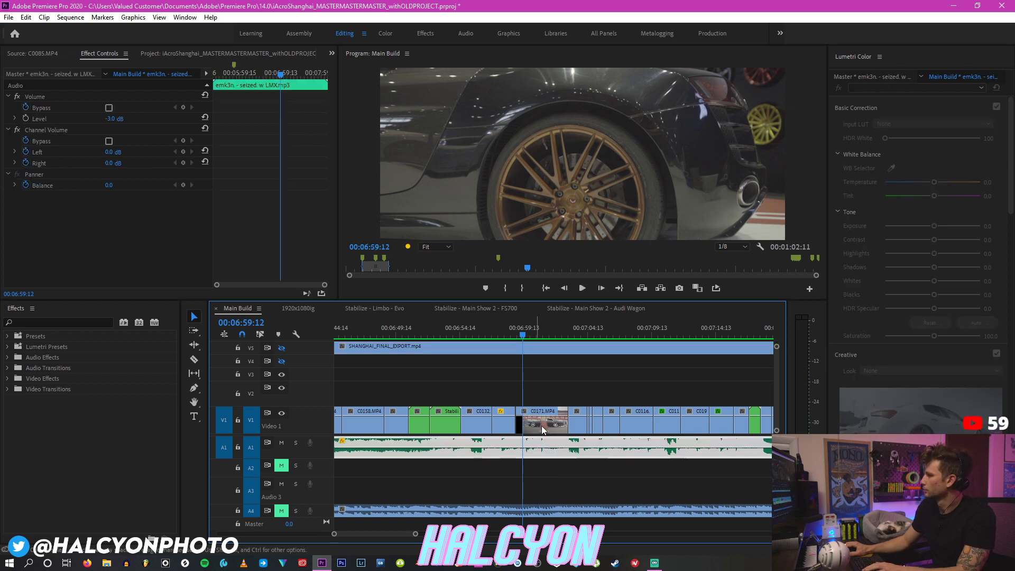
{"action": "key", "text": "minus"}
{"action": "left_click_drag", "start_coordinate": [541, 426], "coordinate": [529, 427]}
{"action": "left_click_drag", "start_coordinate": [408, 390], "coordinate": [376, 393]}
{"action": "key", "text": "space"}
{"action": "key", "text": "space"}
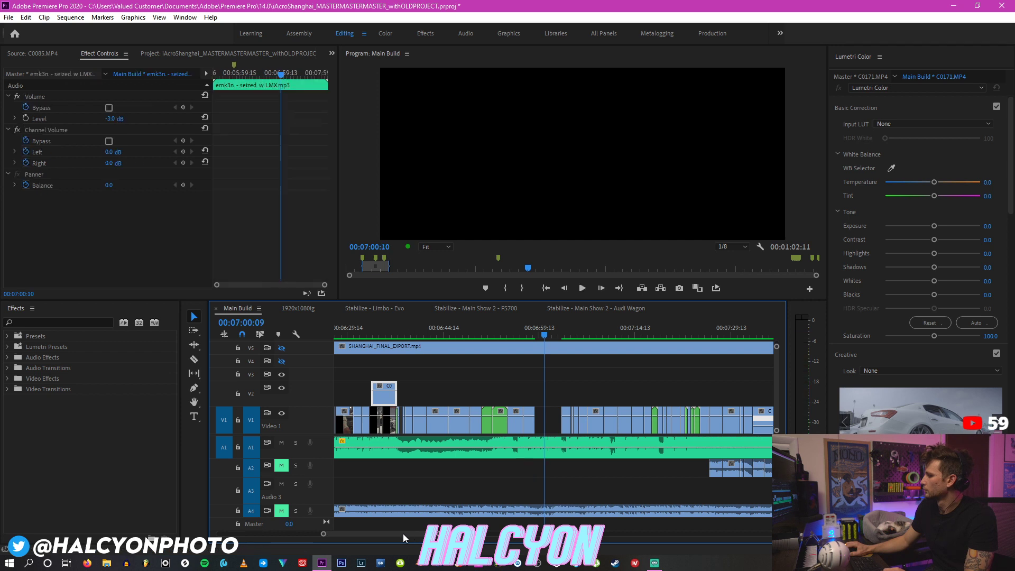
Step: Move C0171.MP4 onto V1 at 00:06:22:02, directly after the second part of C0122.MP4
{"action": "left_click_drag", "start_coordinate": [409, 534], "coordinate": [396, 533]}
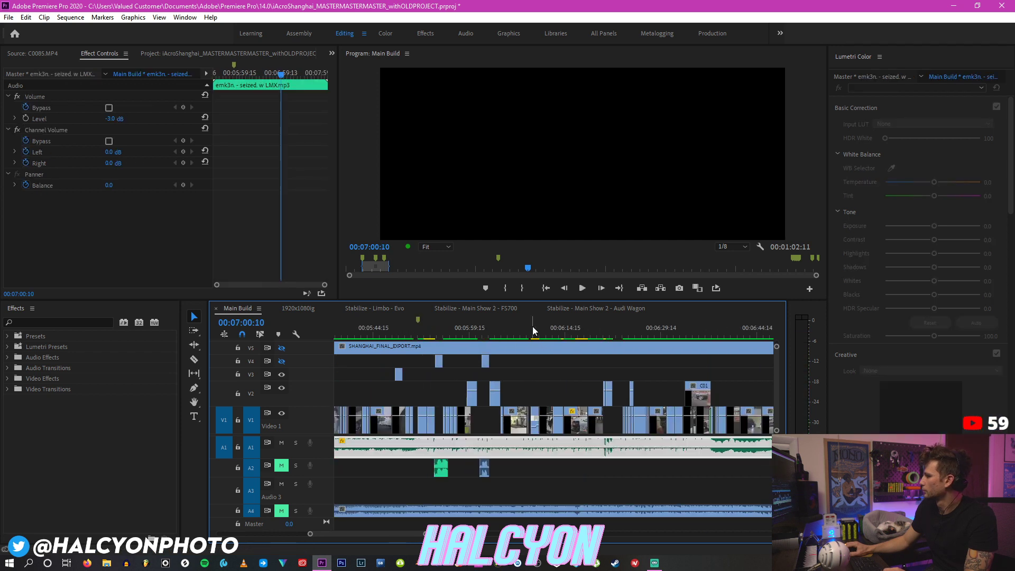
{"action": "left_click_drag", "start_coordinate": [698, 401], "coordinate": [640, 422]}
{"action": "left_click_drag", "start_coordinate": [738, 389], "coordinate": [583, 417]}
{"action": "left_click", "coordinate": [603, 327]}
{"action": "key", "text": "="}
{"action": "key", "text": "="}
{"action": "key", "text": "="}
Step: Play from C0119.MP4 into C0171.MP4, trim C0171.MP4's end back to 00:06:25:19 and replay the section
{"action": "left_click", "coordinate": [426, 331]}
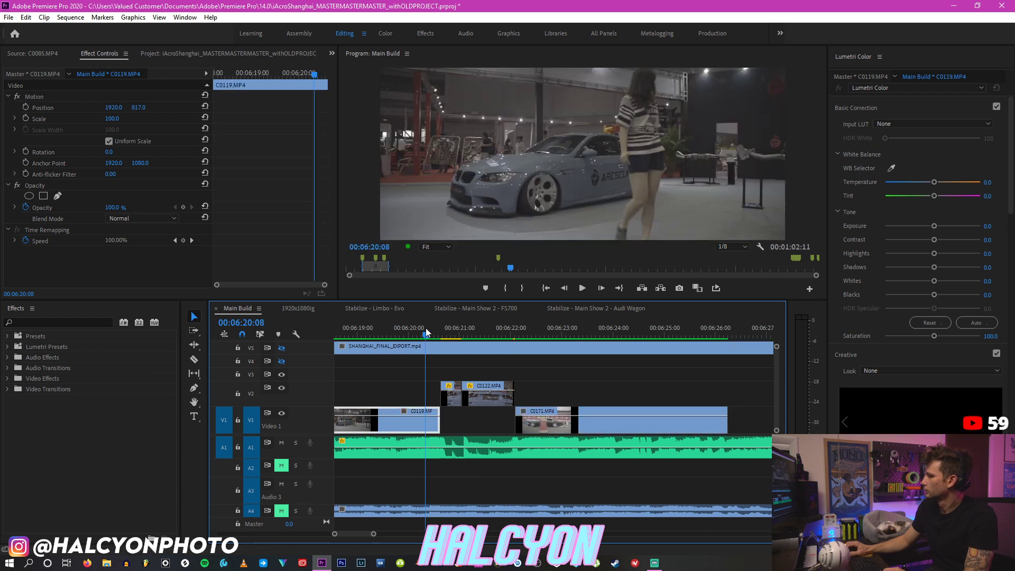
{"action": "key", "text": "space"}
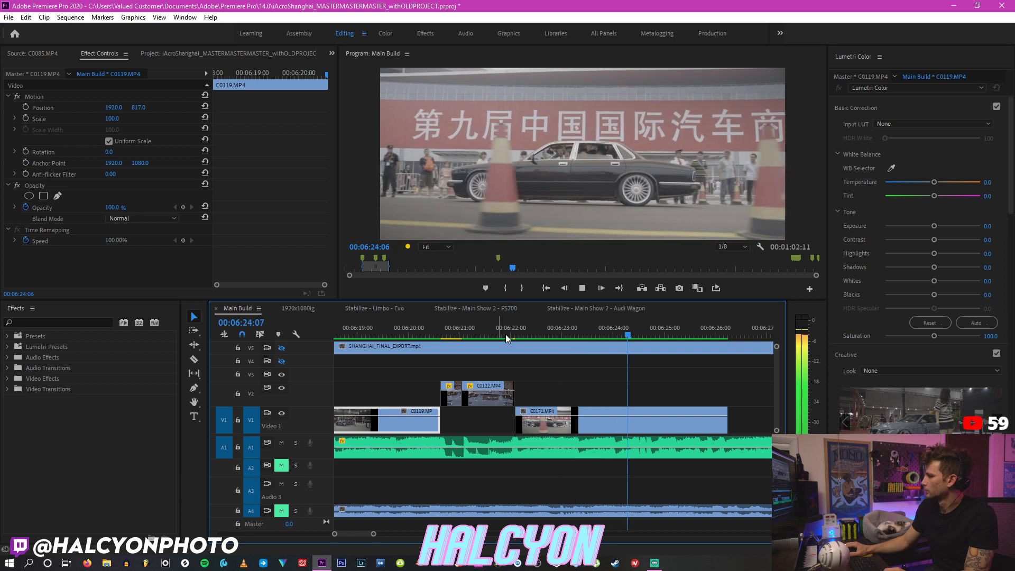
{"action": "left_click", "coordinate": [433, 334]}
{"action": "key", "text": "space"}
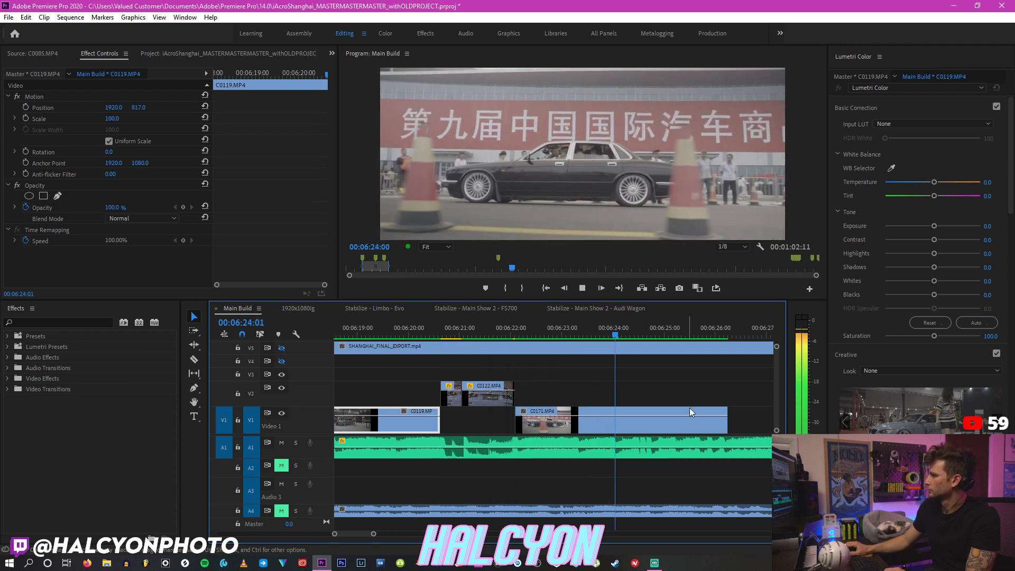
{"action": "left_click", "coordinate": [719, 423]}
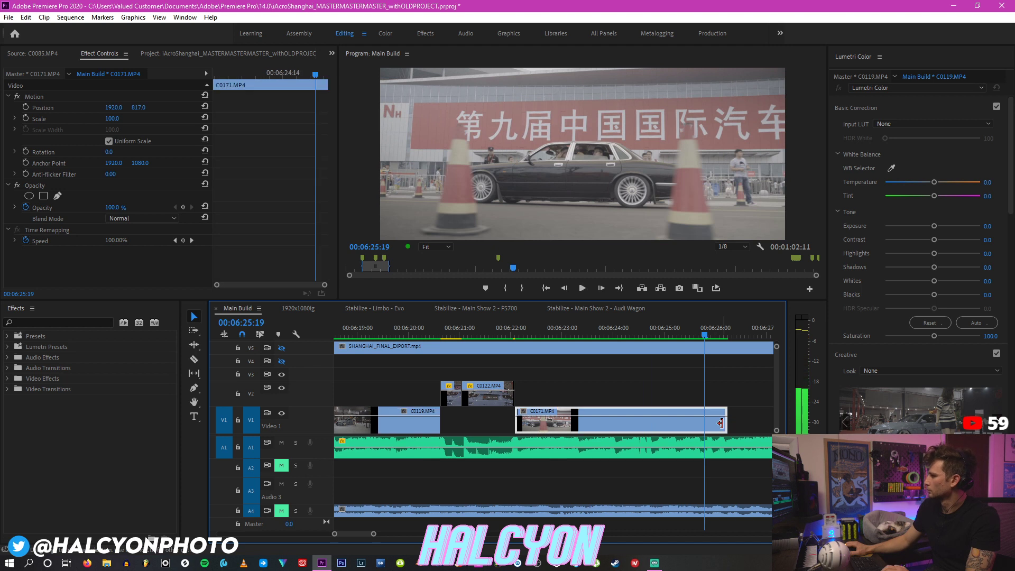
{"action": "left_click_drag", "start_coordinate": [719, 422], "coordinate": [704, 422]}
{"action": "left_click", "coordinate": [428, 334]}
{"action": "key", "text": "space"}
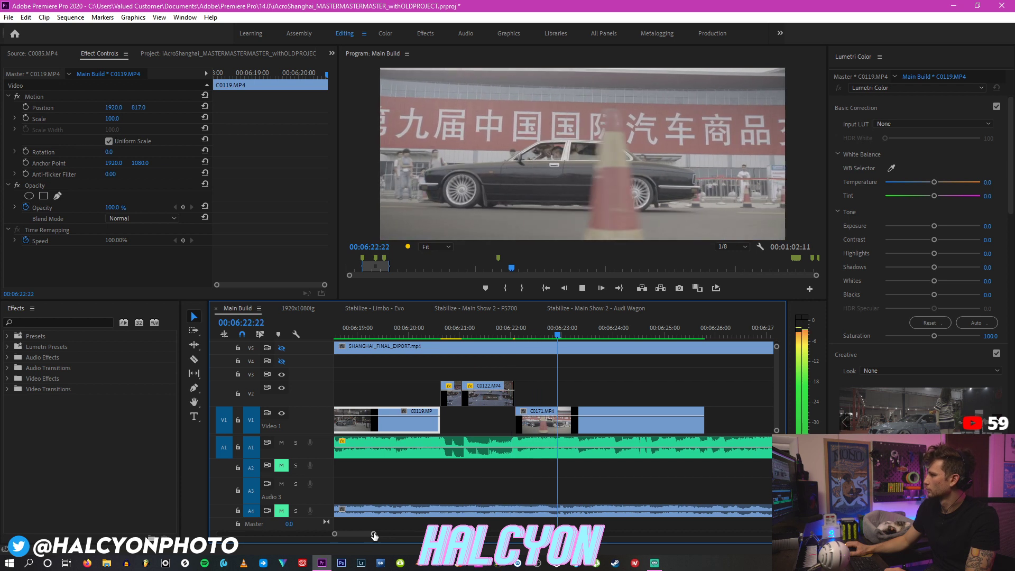
Step: Keyframe C0171.MP4's scale from 105 on its first frame to 100 on its last frame and play the move
{"action": "left_click", "coordinate": [570, 429]}
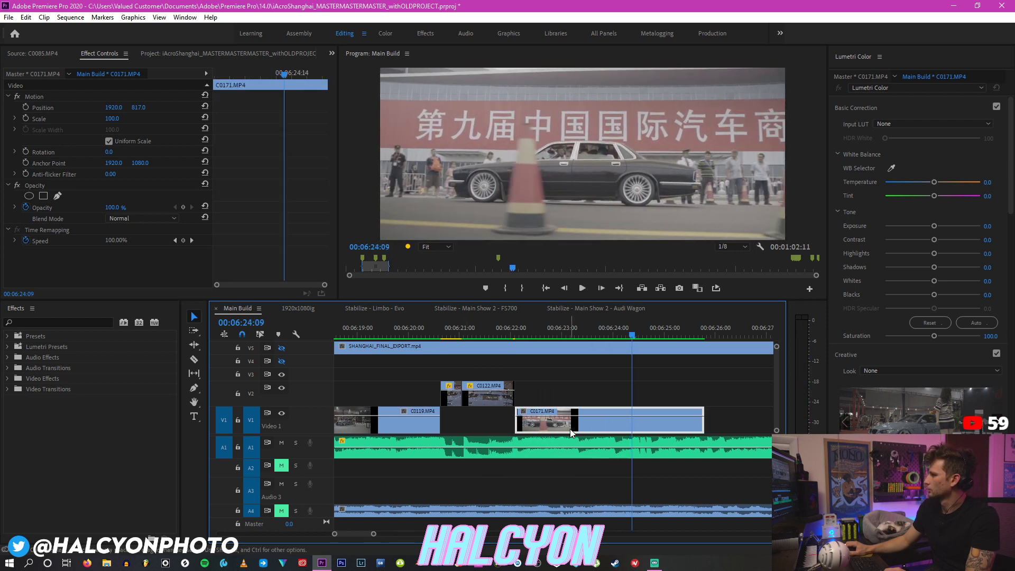
{"action": "key", "text": "Up"}
{"action": "left_click", "coordinate": [26, 118]}
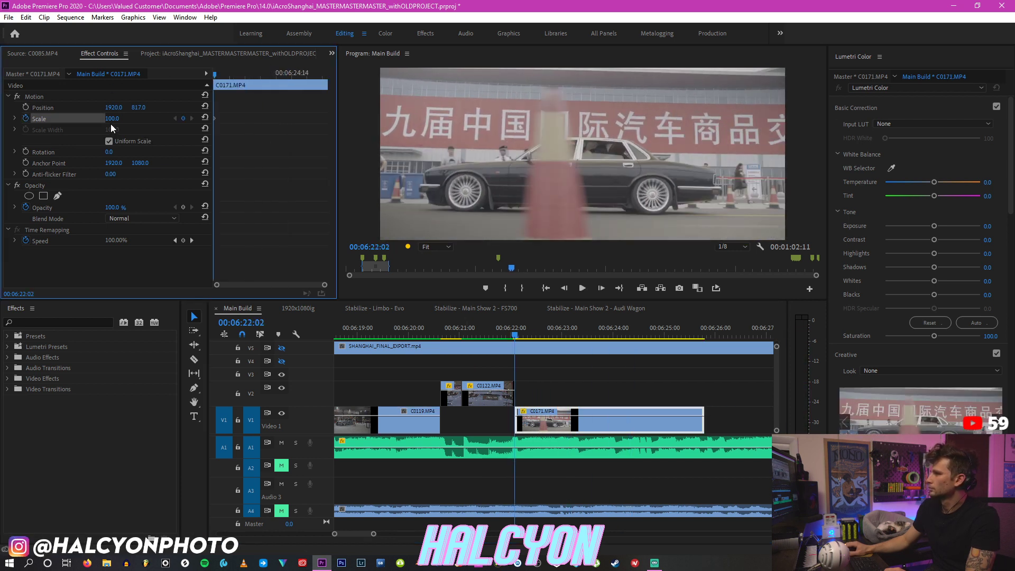
{"action": "type", "text": "105"}
{"action": "key", "text": "Return"}
{"action": "key", "text": "Down"}
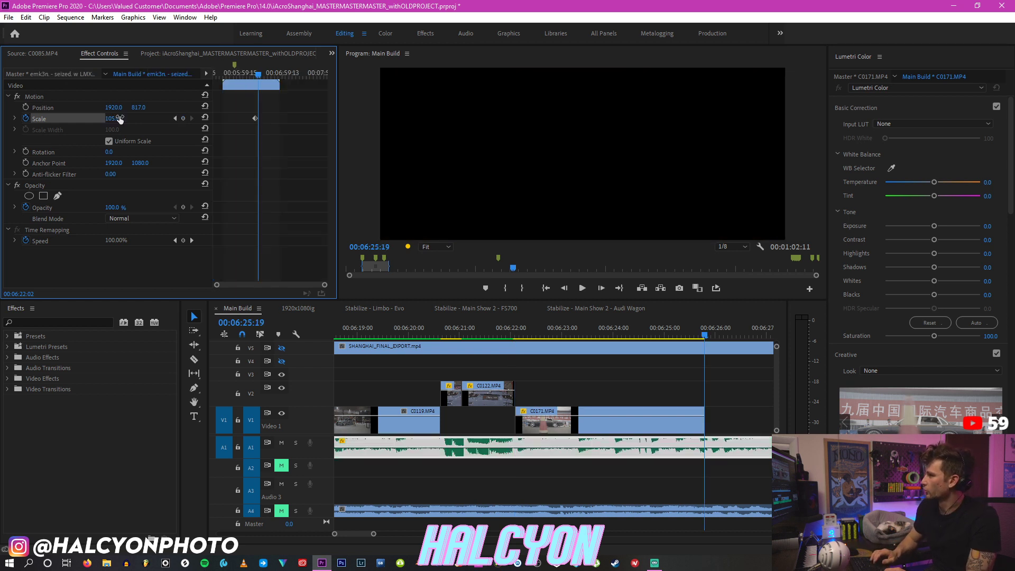
{"action": "key", "text": "Left"}
{"action": "left_click", "coordinate": [120, 118]}
{"action": "type", "text": "100"}
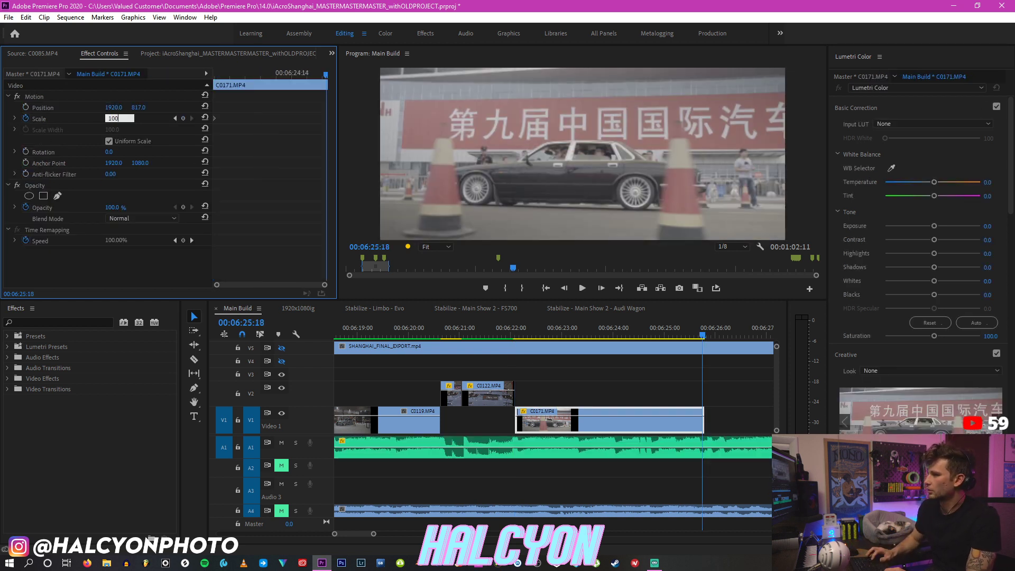
{"action": "key", "text": "Return"}
{"action": "left_click", "coordinate": [543, 338]}
{"action": "key", "text": "space"}
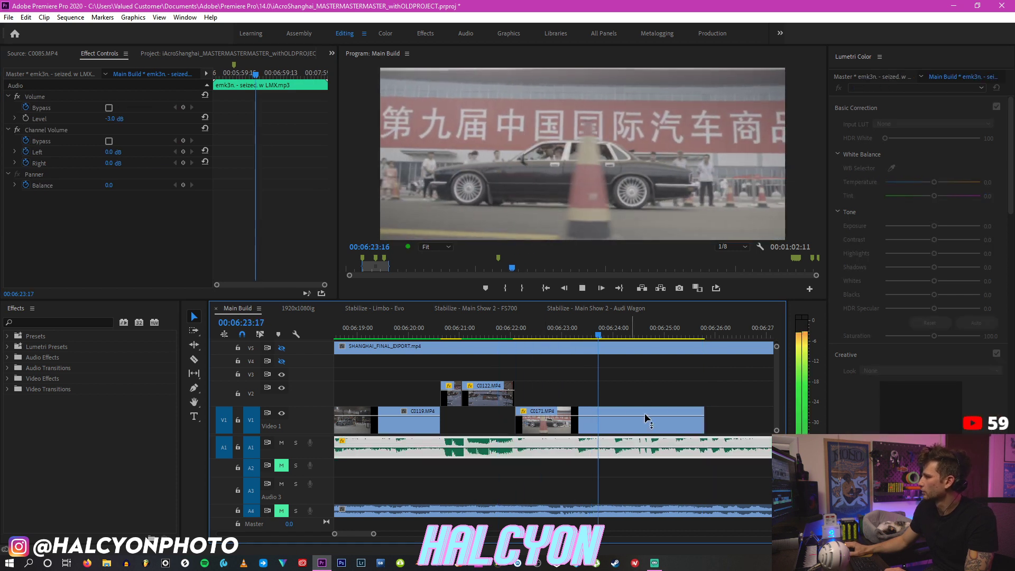
{"action": "key", "text": "space"}
Step: Move C0149.MP4, the white Porsche shot near 00:06:36, onto V2 directly after C0171.MP4 and replay the cut
{"action": "left_click", "coordinate": [684, 390]}
{"action": "key", "text": "minus"}
{"action": "key", "text": "minus"}
{"action": "left_click", "coordinate": [676, 337]}
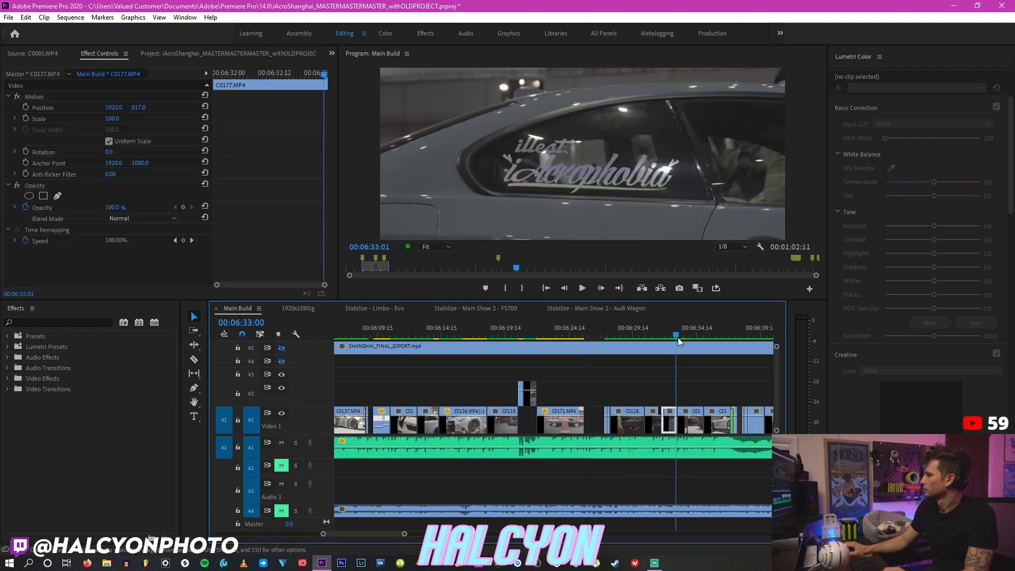
{"action": "left_click", "coordinate": [696, 337]}
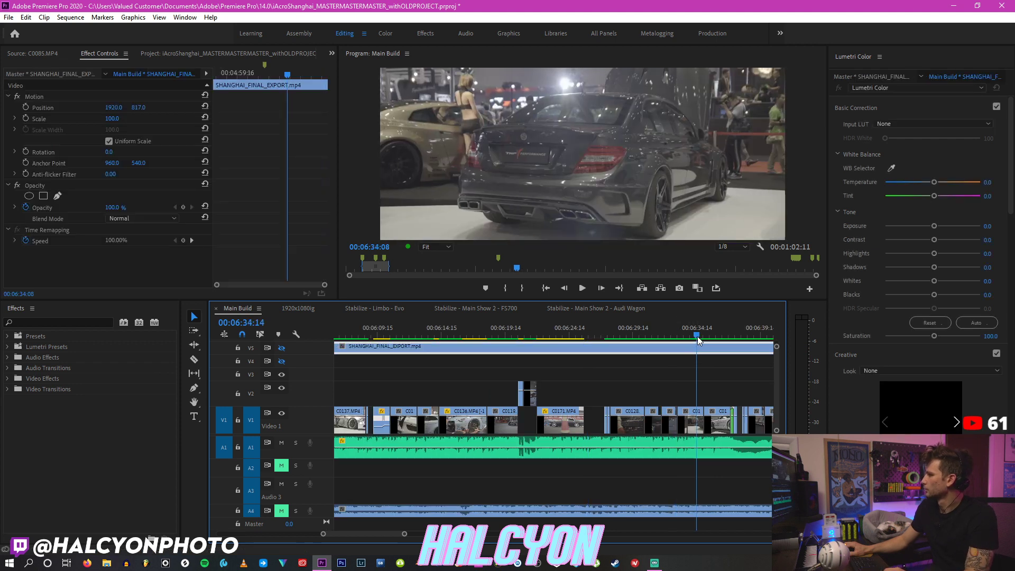
{"action": "scroll", "coordinate": [696, 336], "scroll_direction": "down", "scroll_amount": 2}
{"action": "key", "text": "space"}
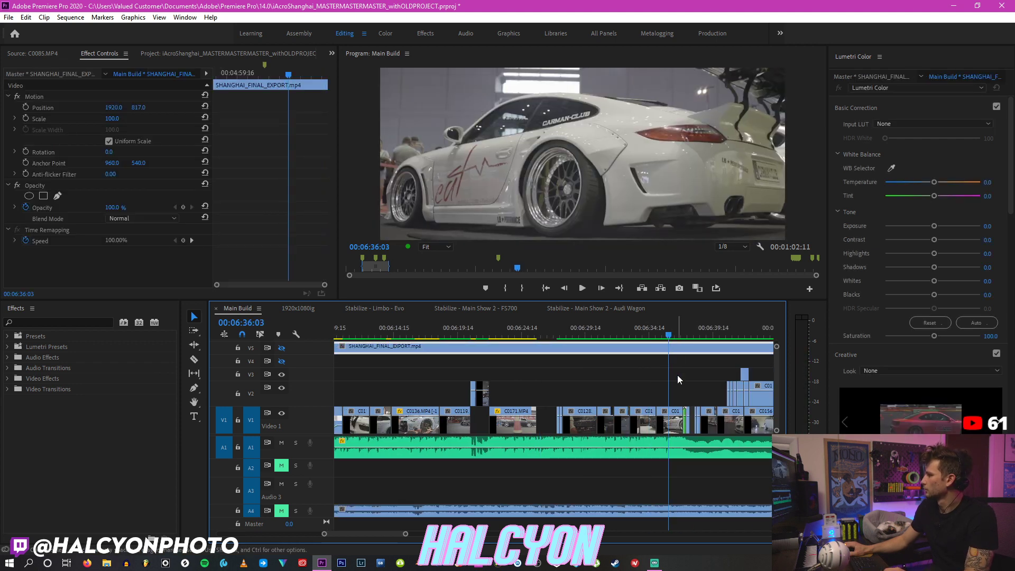
{"action": "left_click_drag", "start_coordinate": [679, 429], "coordinate": [547, 397]}
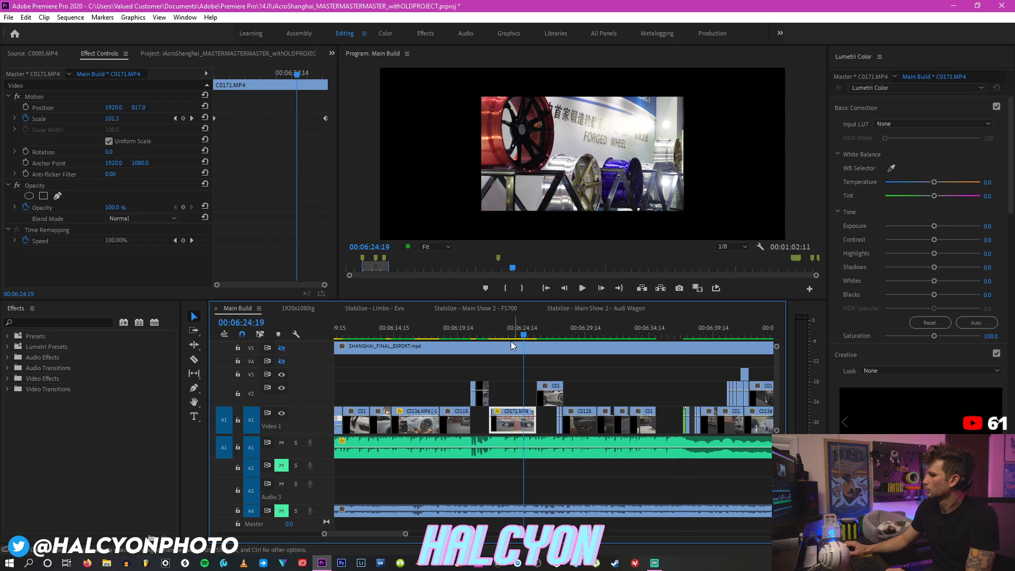
{"action": "key", "text": "space"}
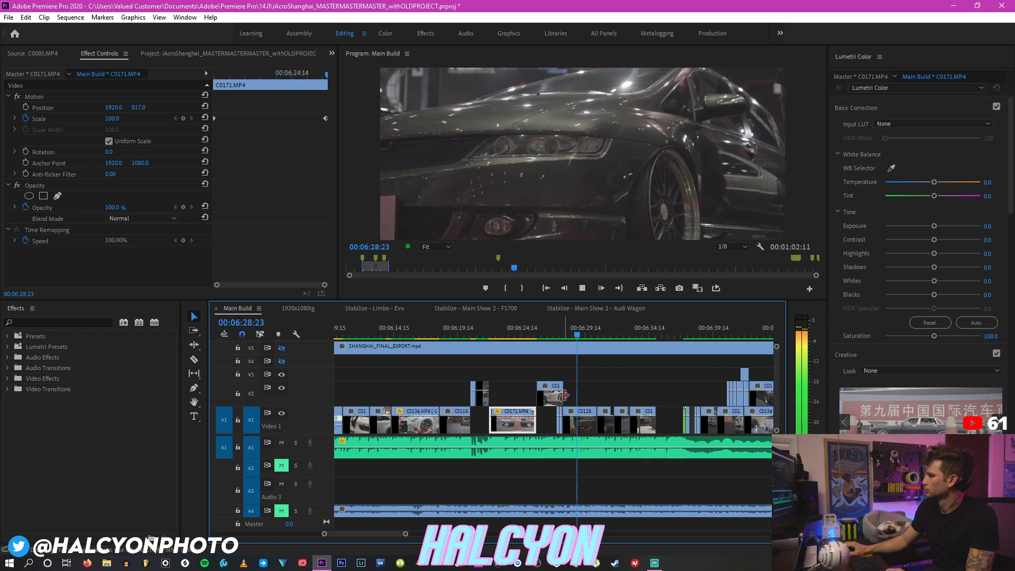
{"action": "left_click", "coordinate": [549, 328]}
{"action": "key", "text": "="}
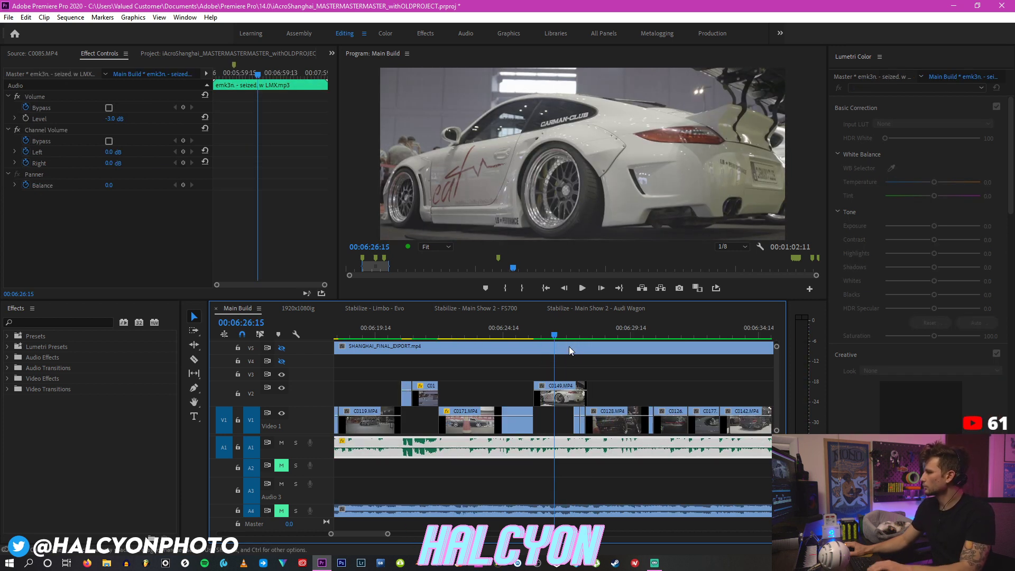
{"action": "left_click", "coordinate": [525, 323]}
{"action": "key", "text": "space"}
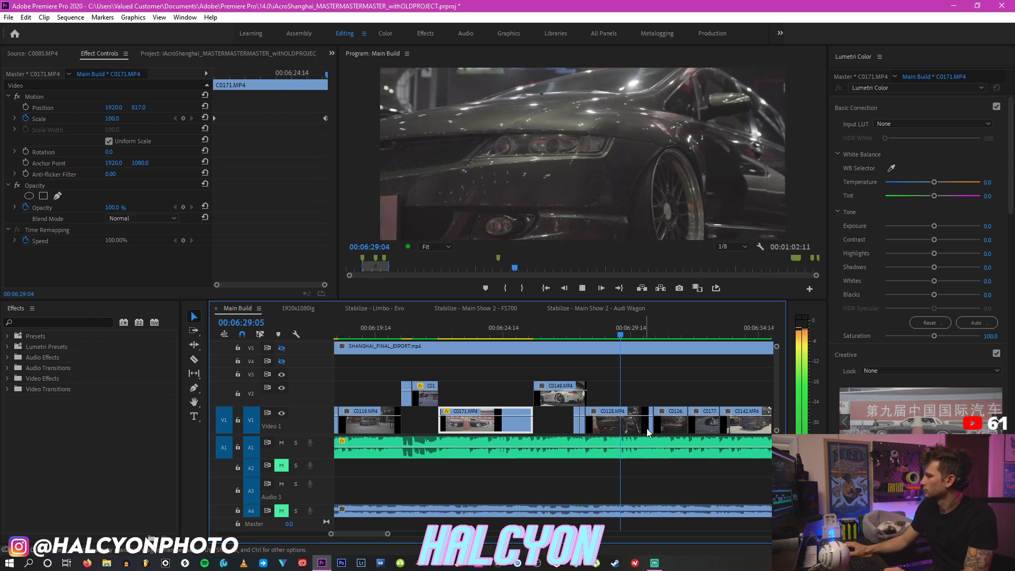
Step: Trim C0128.MP4's end back to about 00:06:29:15, move C0126.MP4 directly after it and replay the cut
{"action": "left_click", "coordinate": [638, 427]}
{"action": "mouse_move", "coordinate": [631, 428]}
{"action": "left_mouse_down"}
{"action": "mouse_move", "coordinate": [665, 425]}
{"action": "mouse_move", "coordinate": [643, 424]}
{"action": "left_mouse_up"}
{"action": "left_click", "coordinate": [673, 335]}
{"action": "left_click", "coordinate": [603, 327]}
{"action": "key", "text": "space"}
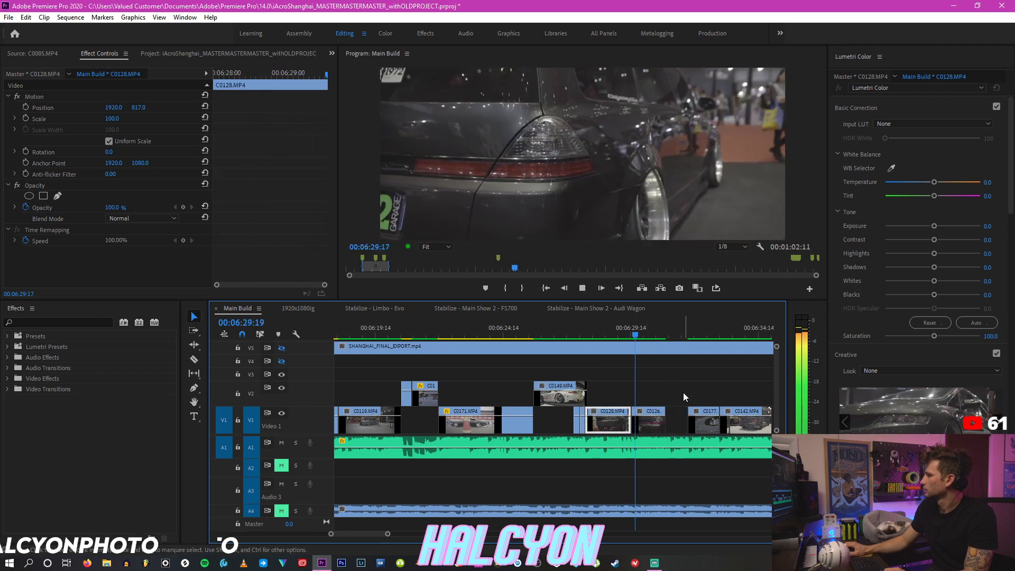
{"action": "mouse_move", "coordinate": [696, 422]}
{"action": "left_mouse_down"}
{"action": "mouse_move", "coordinate": [682, 427]}
{"action": "mouse_move", "coordinate": [698, 426]}
{"action": "left_mouse_up"}
{"action": "left_click", "coordinate": [677, 365]}
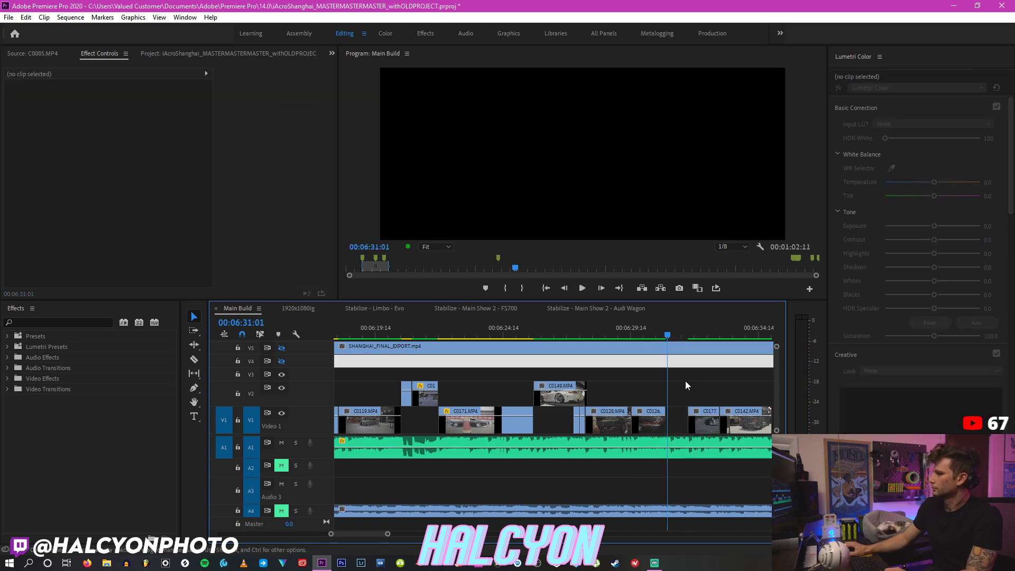
Step: Look through the following clips from about 00:06:31 to 00:07:05 for a shot to follow C0126.MP4
{"action": "left_click", "coordinate": [685, 390]}
{"action": "key", "text": "minus"}
{"action": "left_click", "coordinate": [624, 331]}
{"action": "left_click_drag", "start_coordinate": [625, 333], "coordinate": [658, 329]}
{"action": "key", "text": "minus"}
{"action": "left_click", "coordinate": [681, 336]}
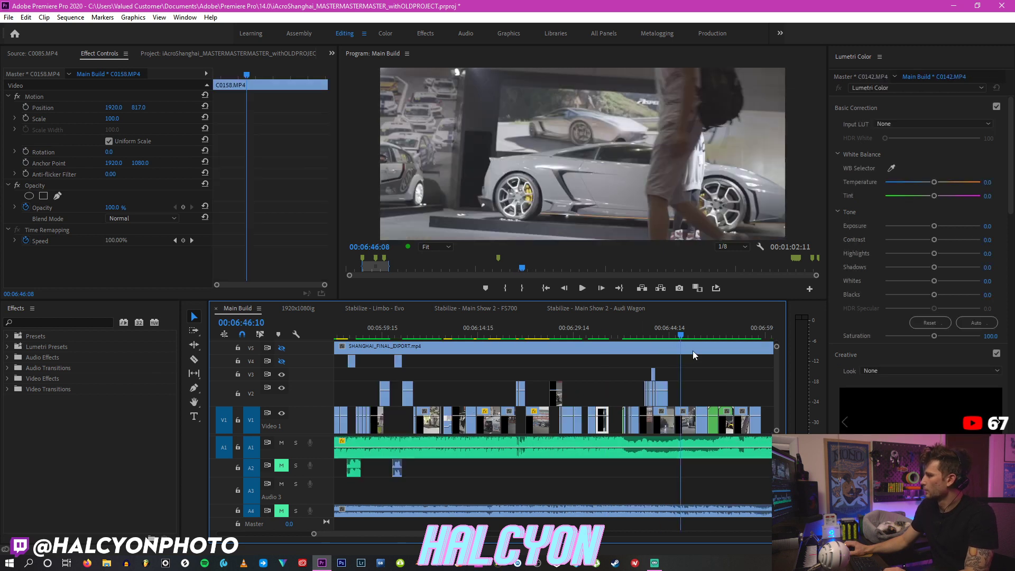
{"action": "scroll", "coordinate": [684, 342], "scroll_direction": "down", "scroll_amount": 1}
{"action": "left_click", "coordinate": [684, 329]}
{"action": "left_click_drag", "start_coordinate": [684, 329], "coordinate": [715, 332]}
{"action": "left_click", "coordinate": [726, 334]}
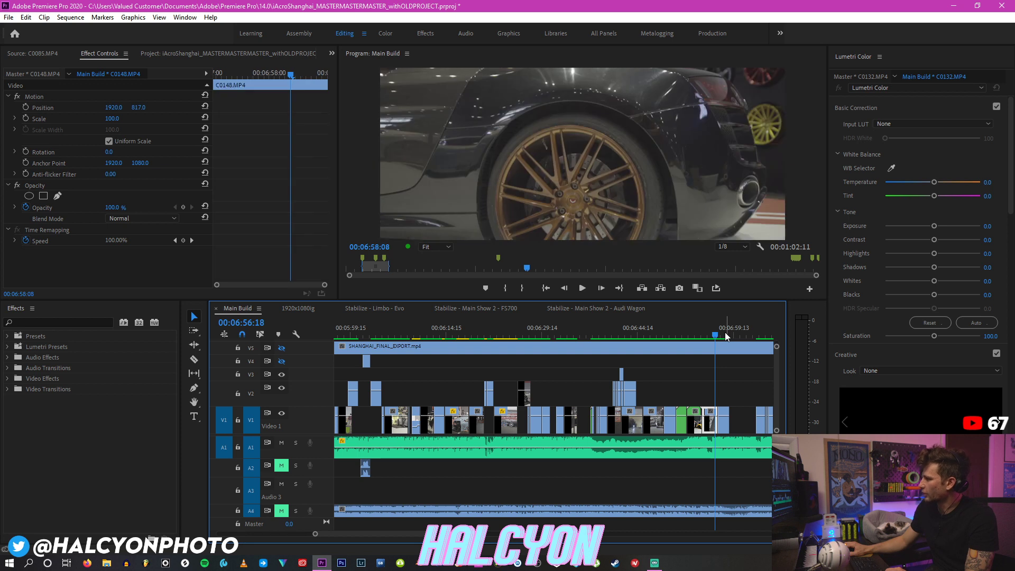
{"action": "scroll", "coordinate": [702, 358], "scroll_direction": "down", "scroll_amount": 1}
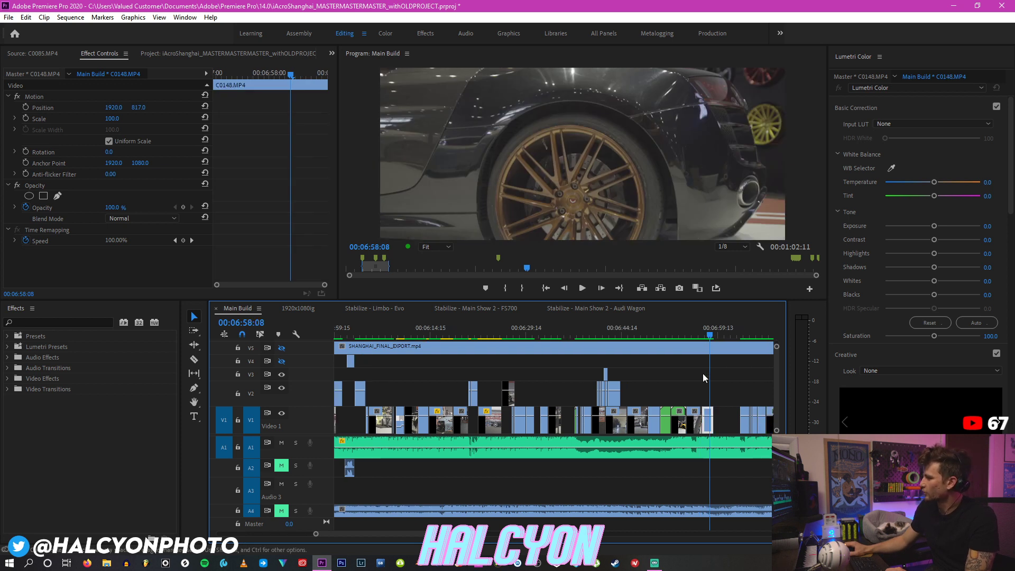
{"action": "left_click", "coordinate": [736, 333]}
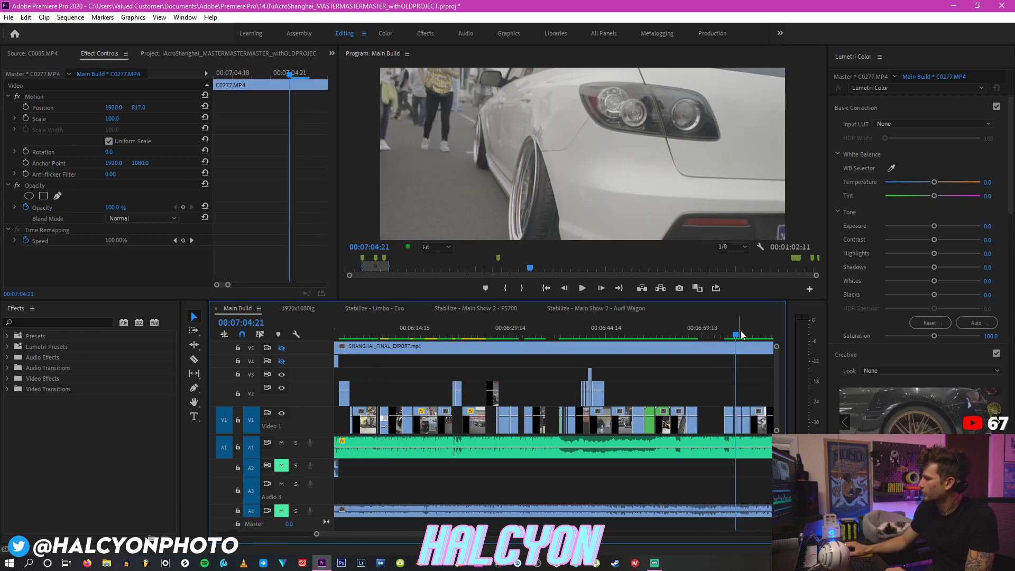
{"action": "left_click", "coordinate": [745, 334]}
Step: Select the C0277.MP4 clips at about 00:07:04 on V1 and move them earlier onto V2 at about 00:06:35
{"action": "left_click", "coordinate": [521, 354]}
{"action": "left_click_drag", "start_coordinate": [523, 334], "coordinate": [728, 333]}
{"action": "left_click_drag", "start_coordinate": [712, 388], "coordinate": [739, 431]}
{"action": "left_click", "coordinate": [739, 329]}
{"action": "left_click_drag", "start_coordinate": [716, 385], "coordinate": [562, 394]}
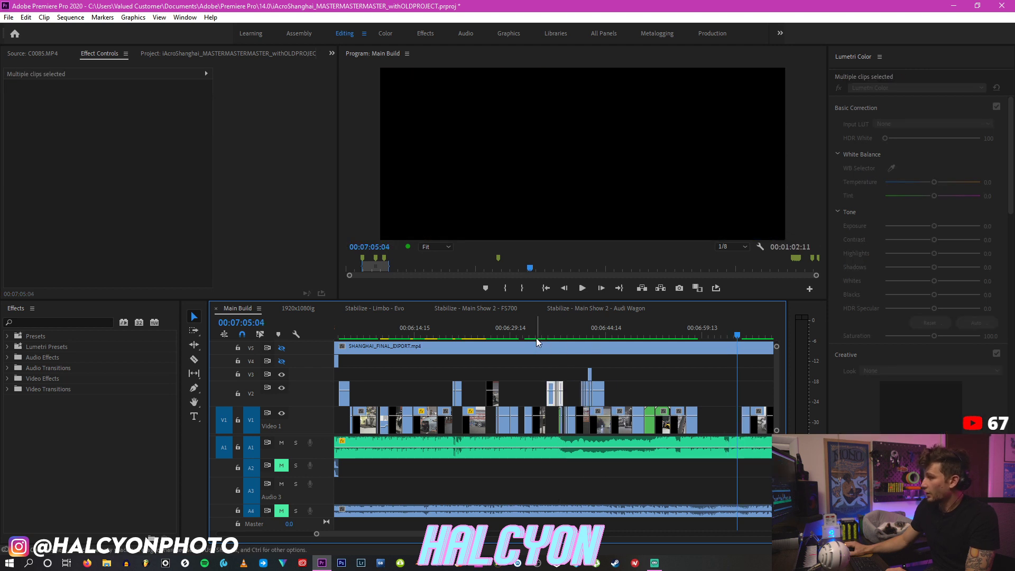
Step: Move C0177.MP4 and C0142.MP4 from V1 out of the way onto V4 at about 00:06:38
{"action": "key", "text": "equal"}
{"action": "key", "text": "equal"}
{"action": "key", "text": "equal"}
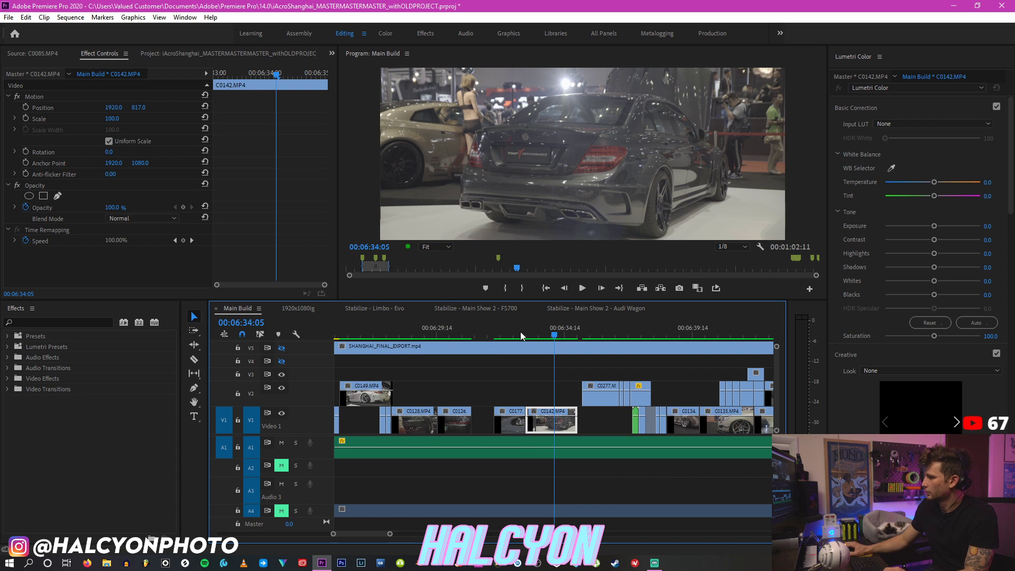
{"action": "left_click", "coordinate": [456, 332]}
{"action": "key", "text": "minus"}
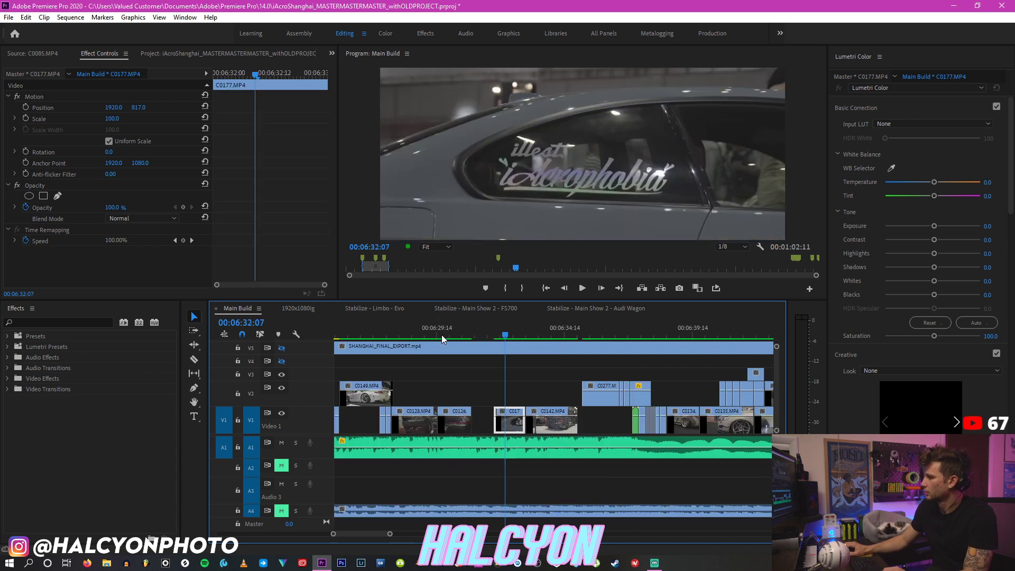
{"action": "left_click", "coordinate": [520, 428]}
{"action": "left_click_drag", "start_coordinate": [557, 426], "coordinate": [557, 426]}
{"action": "left_click_drag", "start_coordinate": [557, 426], "coordinate": [740, 366]}
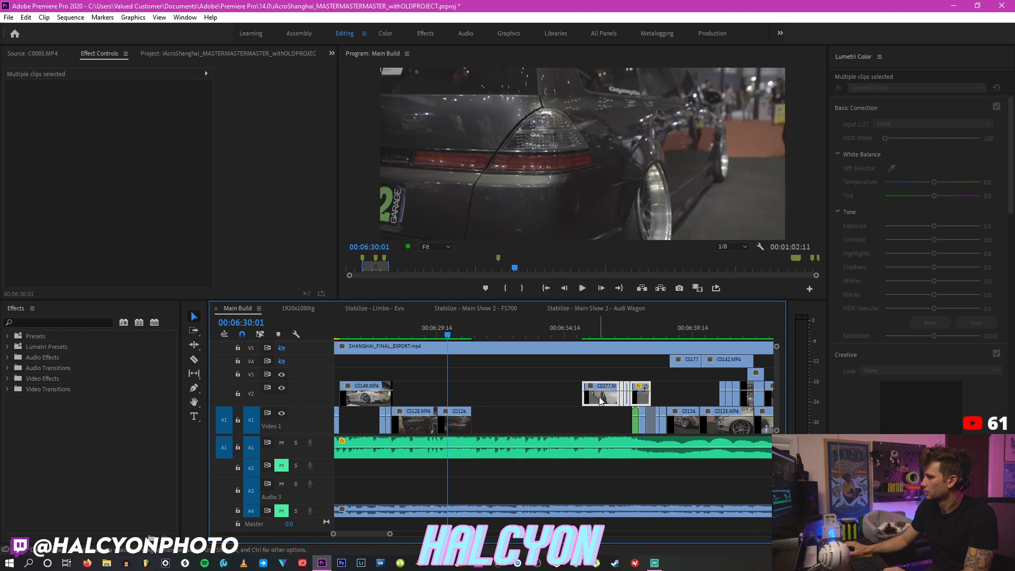
Step: Move the C0277.MP4 clips onto V1 directly after C0126.MP4, save the project and play C0126.MP4
{"action": "left_click_drag", "start_coordinate": [600, 400], "coordinate": [565, 403]}
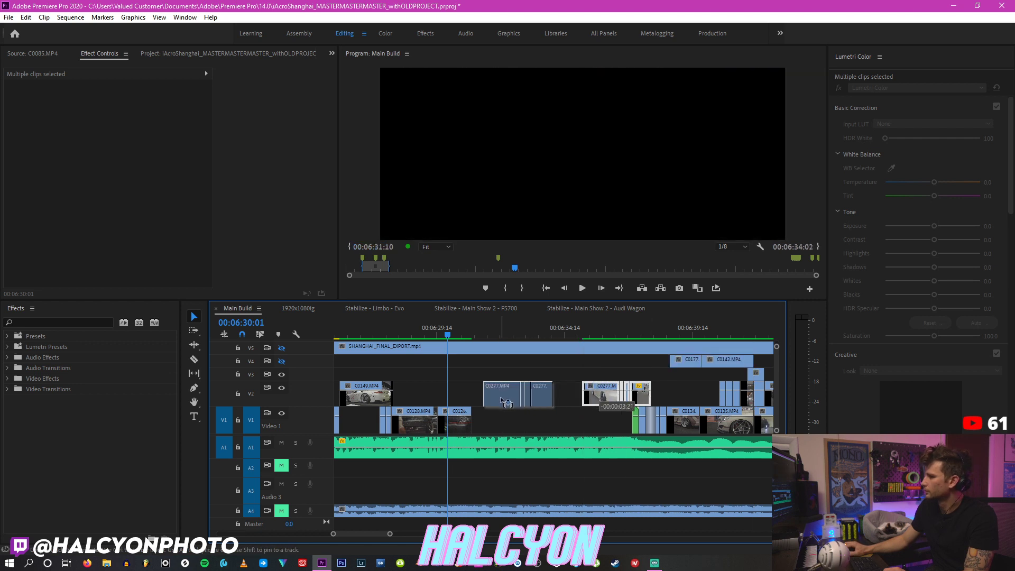
{"action": "left_click_drag", "start_coordinate": [502, 402], "coordinate": [493, 421]}
{"action": "key", "text": "="}
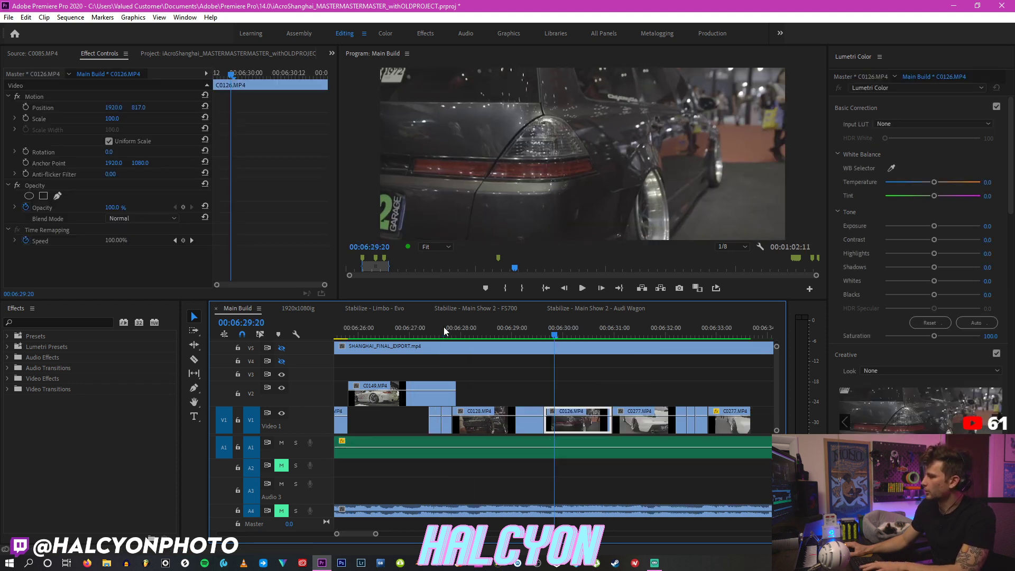
{"action": "key", "text": "ctrl+s"}
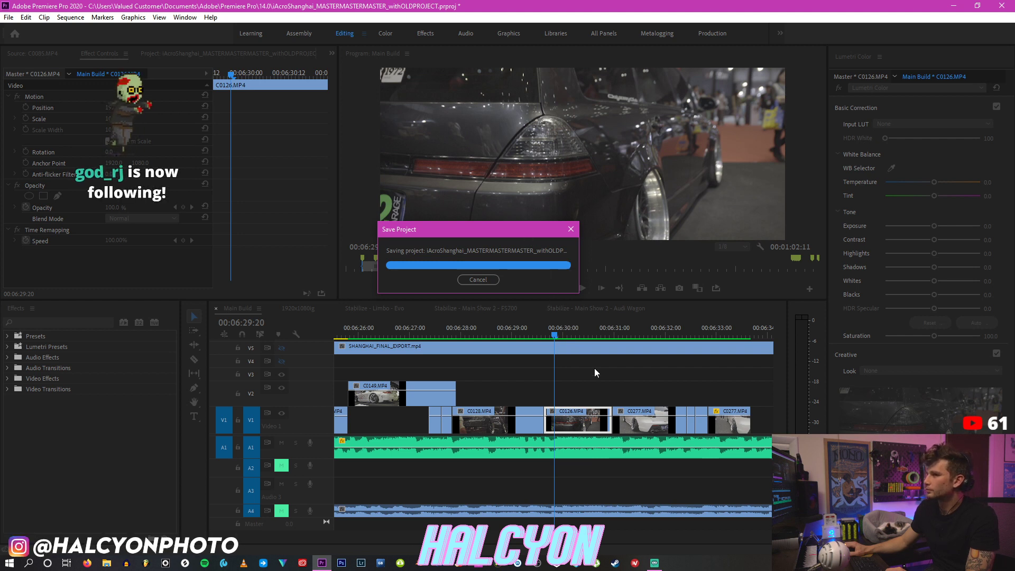
{"action": "left_click", "coordinate": [575, 328]}
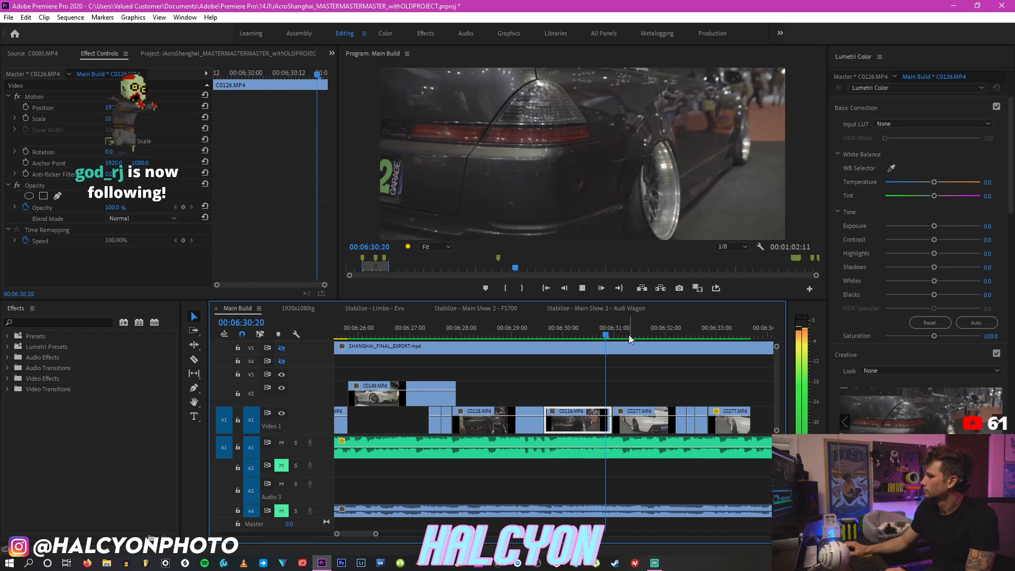
{"action": "key", "text": "space"}
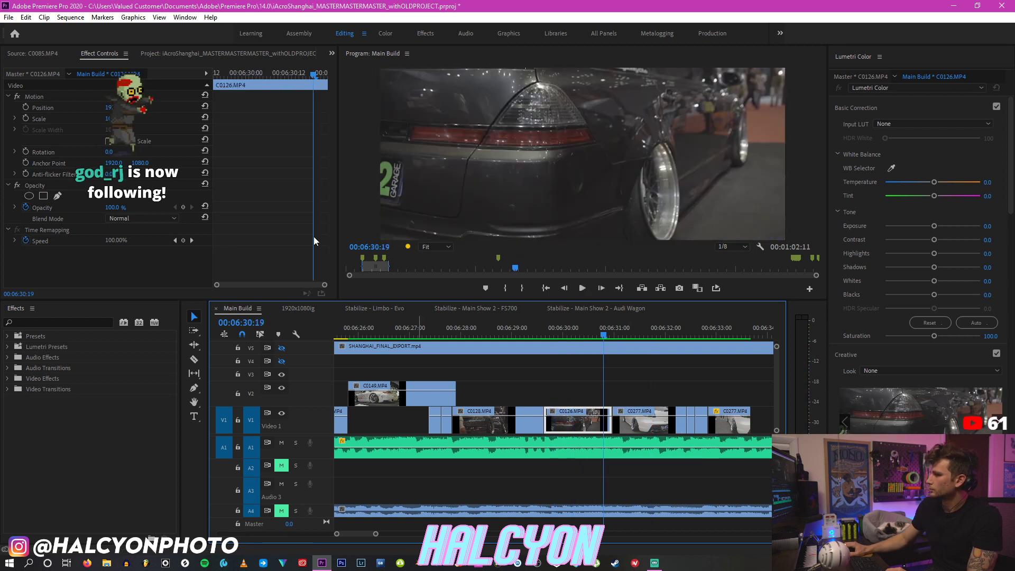
Step: Open the export settings for the Main Build sequence and set the encoding performance to Software Encoding
{"action": "left_click", "coordinate": [9, 18]}
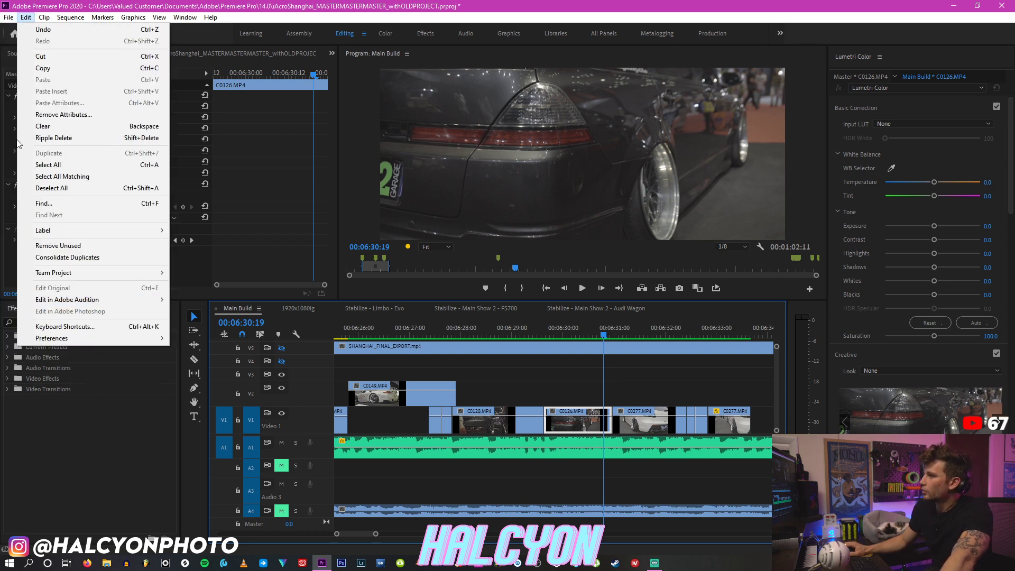
{"action": "mouse_move", "coordinate": [97, 316]}
{"action": "key", "text": "Escape"}
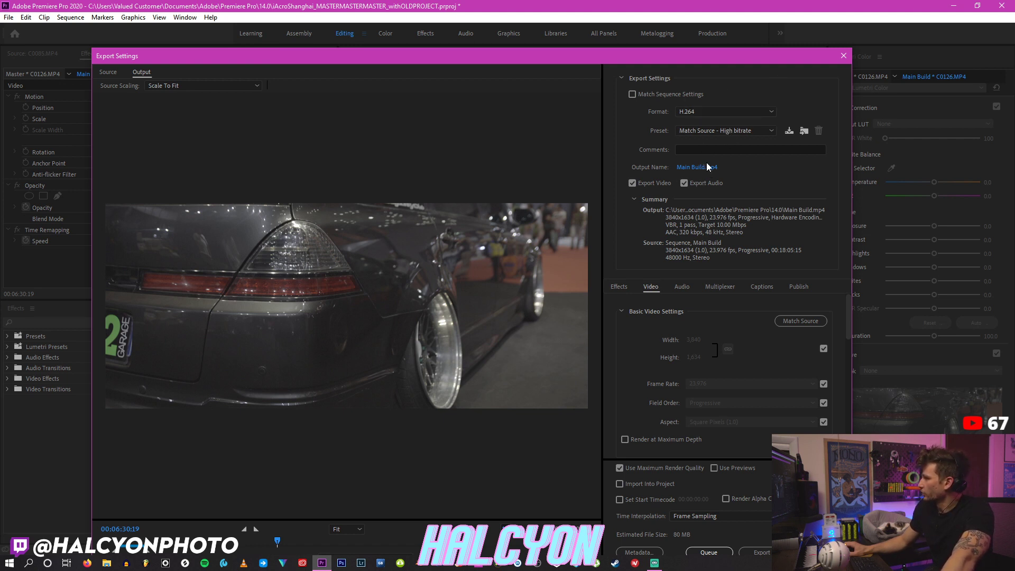
{"action": "scroll", "coordinate": [705, 310], "scroll_direction": "down", "scroll_amount": 3}
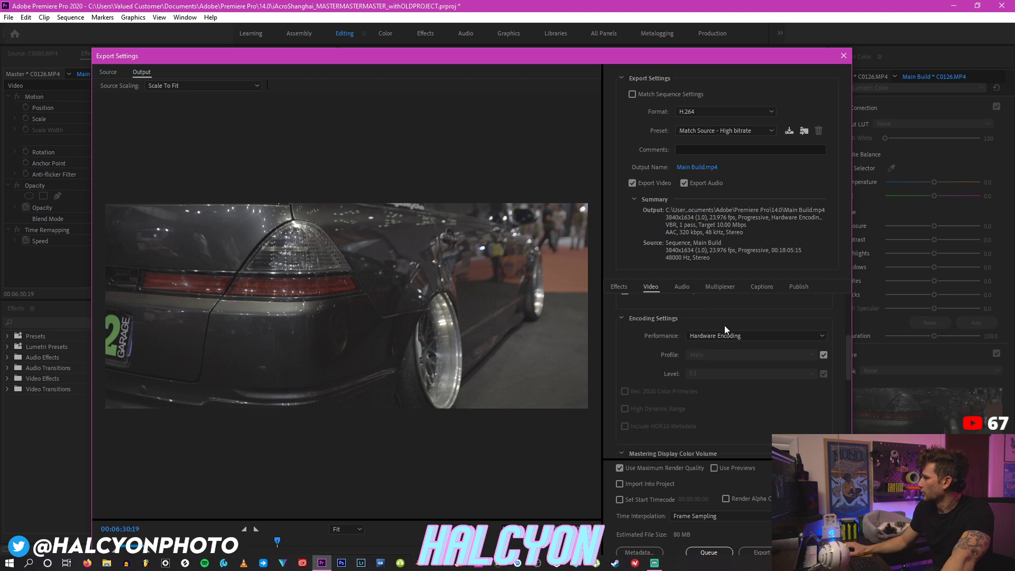
{"action": "scroll", "coordinate": [798, 355], "scroll_direction": "up", "scroll_amount": 2}
{"action": "mouse_move", "coordinate": [847, 339]}
{"action": "left_mouse_down"}
{"action": "mouse_move", "coordinate": [848, 328]}
{"action": "mouse_move", "coordinate": [846, 348]}
{"action": "left_mouse_up"}
{"action": "left_click", "coordinate": [640, 430]}
{"action": "left_click", "coordinate": [752, 361]}
{"action": "left_click", "coordinate": [734, 386]}
{"action": "left_click_drag", "start_coordinate": [848, 348], "coordinate": [842, 414]}
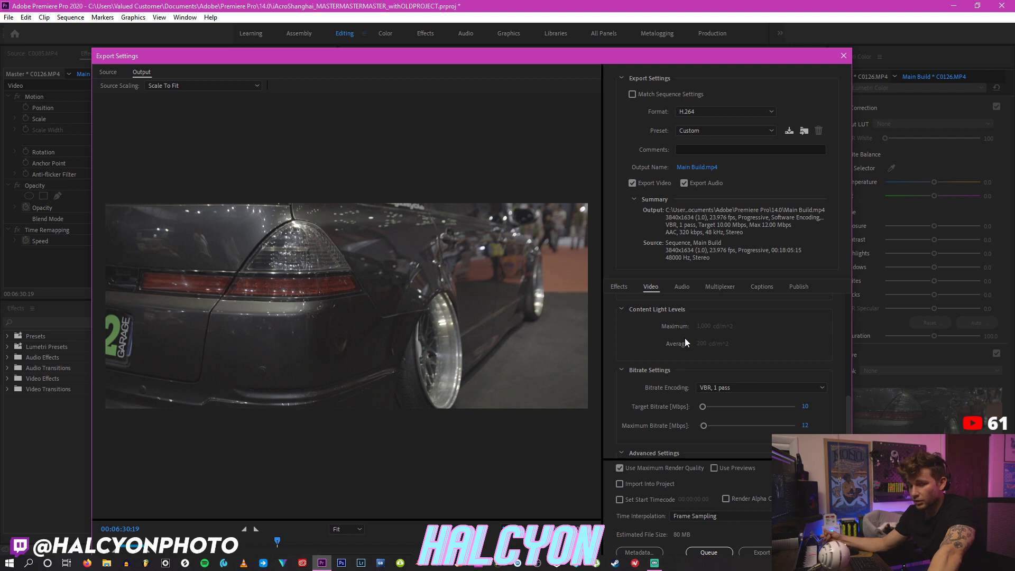
Step: Set the export's target and maximum bitrate to 50 Mbps with VBR, 1 pass as the bitrate encoding
{"action": "left_click", "coordinate": [805, 407]}
{"action": "key", "text": "Return"}
{"action": "left_click", "coordinate": [760, 389]}
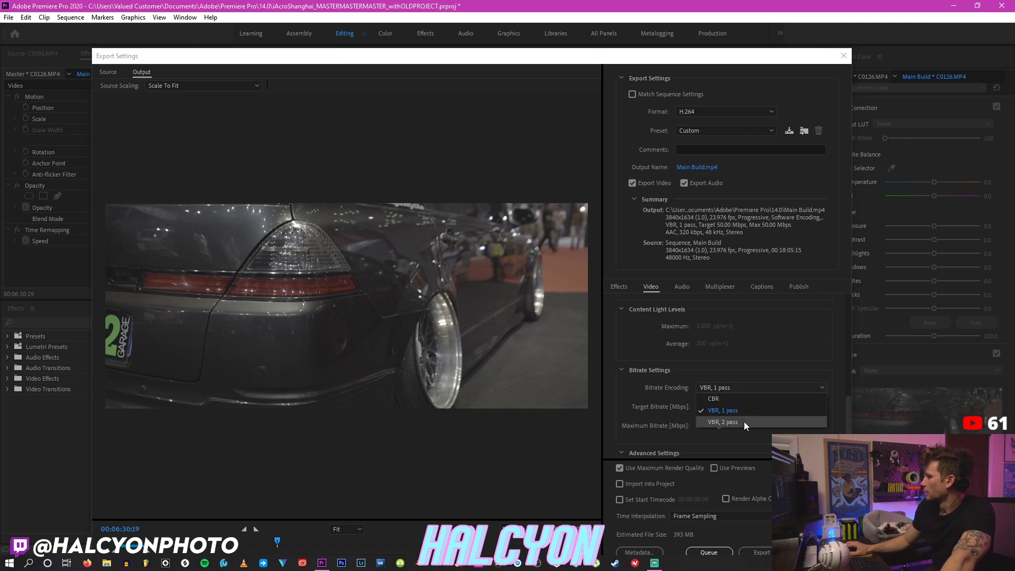
{"action": "left_click", "coordinate": [743, 422]}
{"action": "left_click", "coordinate": [785, 389]}
{"action": "left_click", "coordinate": [779, 411]}
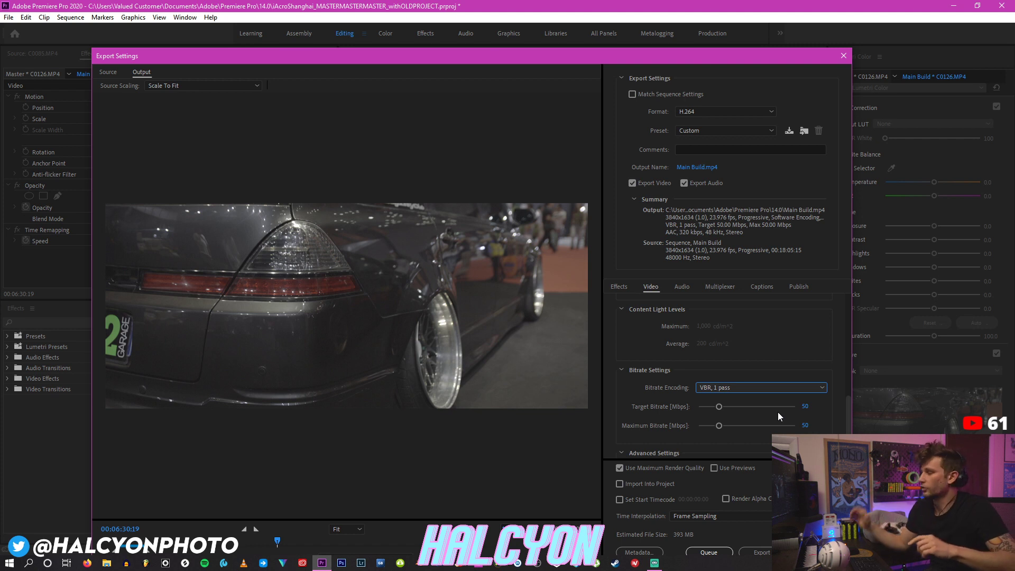
{"action": "left_click_drag", "start_coordinate": [849, 405], "coordinate": [846, 401]}
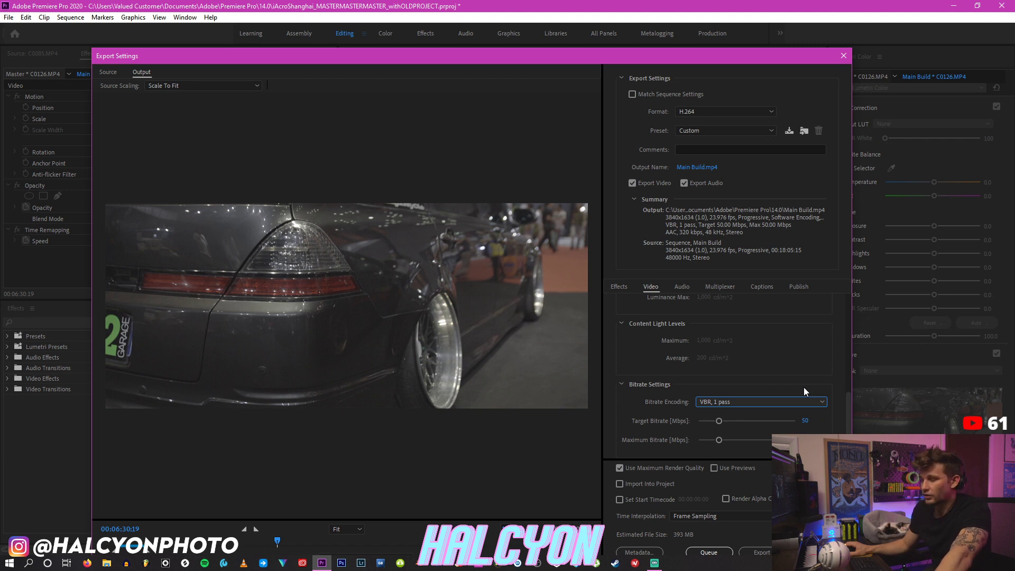
{"action": "scroll", "coordinate": [848, 398], "scroll_direction": "down", "scroll_amount": 2}
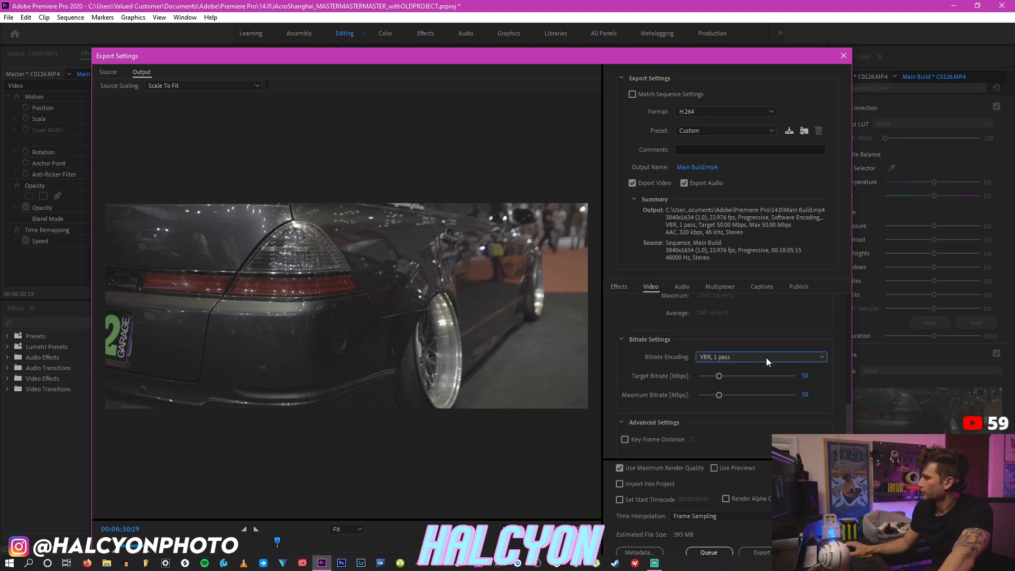
Step: Set the bitrate encoding to VBR, 2 pass and close the export settings without exporting
{"action": "left_click", "coordinate": [787, 355]}
{"action": "left_click", "coordinate": [768, 388]}
{"action": "scroll", "coordinate": [842, 404], "scroll_direction": "down", "scroll_amount": 2}
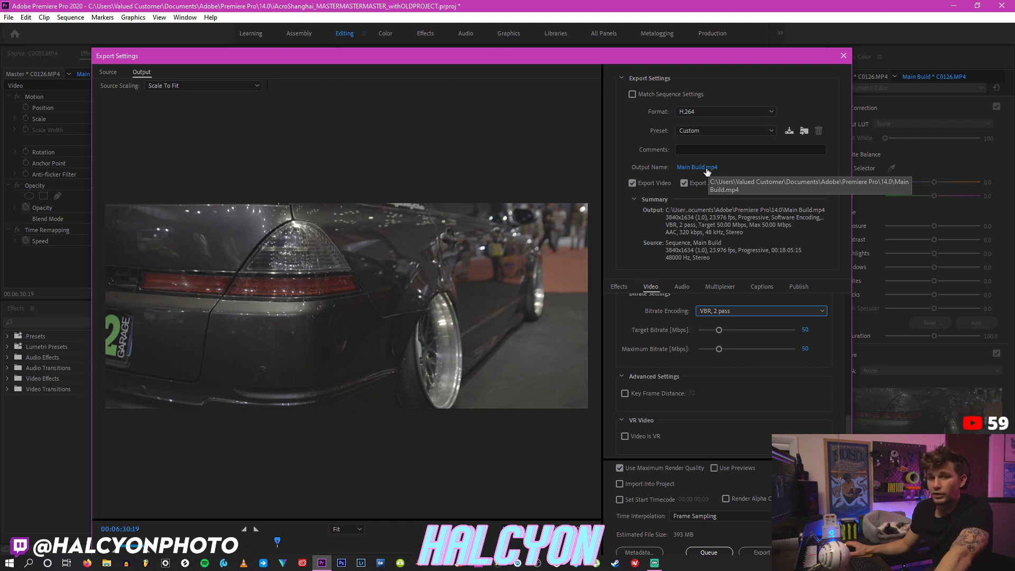
{"action": "left_click", "coordinate": [843, 56]}
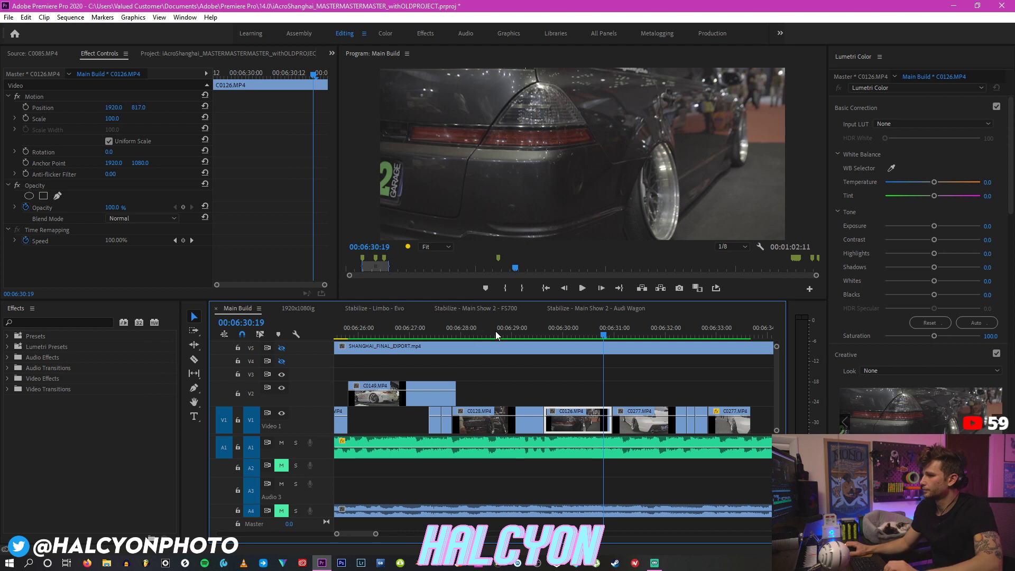
Step: Review the Main Build shots around C0128.MP4 at 00:06:29 and 00:06:27, and C0276.MP4 at about 00:07:23
{"action": "left_click", "coordinate": [524, 328]}
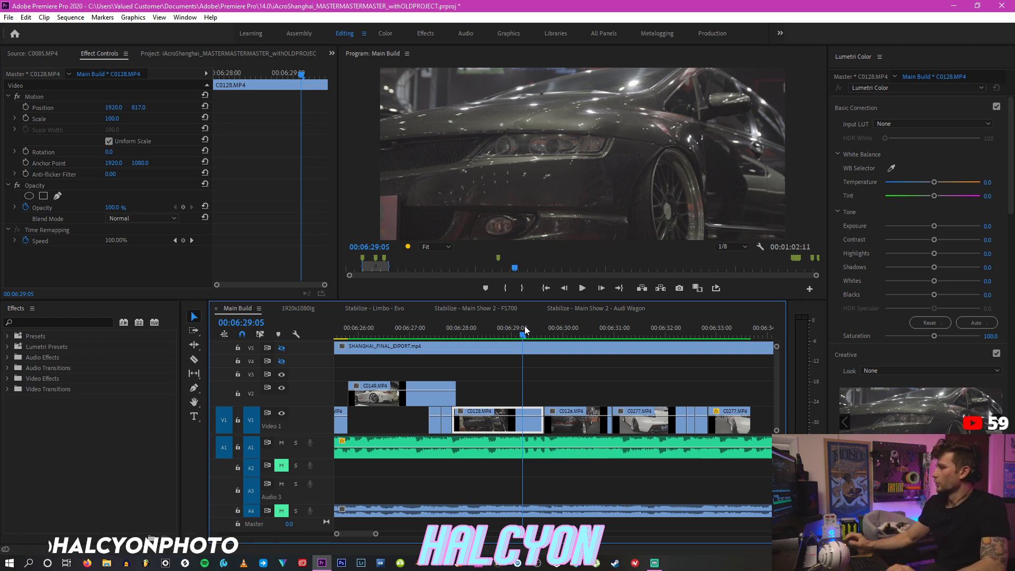
{"action": "key", "text": "Left"}
{"action": "key", "text": "Left"}
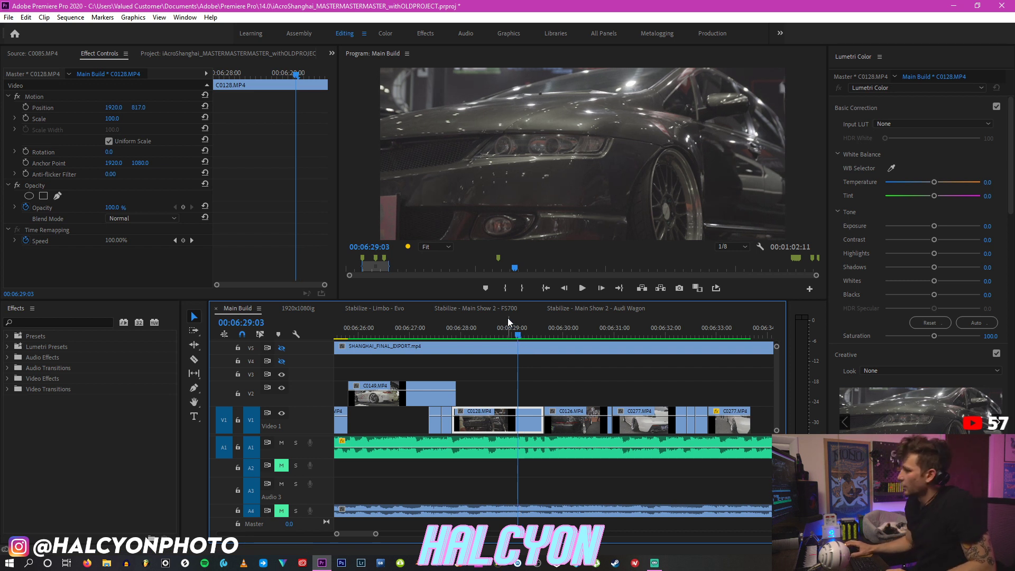
{"action": "left_click", "coordinate": [427, 334]}
{"action": "left_click", "coordinate": [446, 327]}
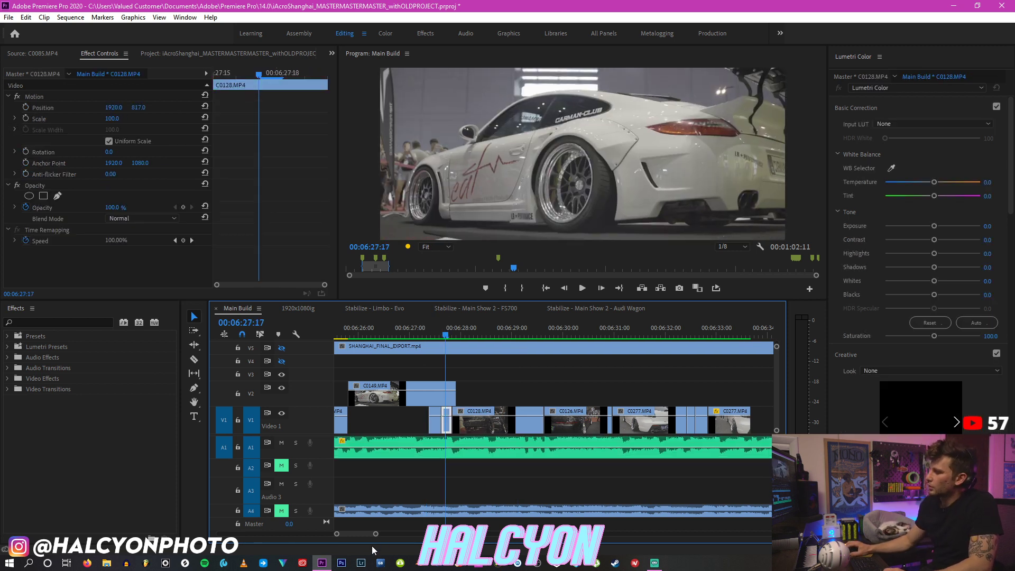
{"action": "left_click_drag", "start_coordinate": [375, 534], "coordinate": [413, 534]}
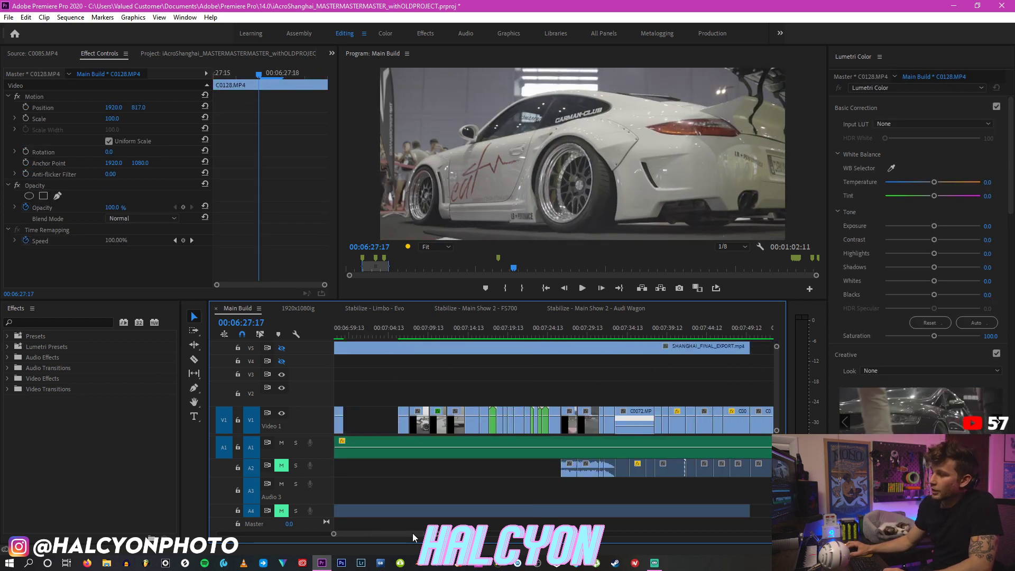
{"action": "scroll", "coordinate": [412, 533], "scroll_direction": "down", "scroll_amount": 3}
{"action": "left_click", "coordinate": [428, 326]}
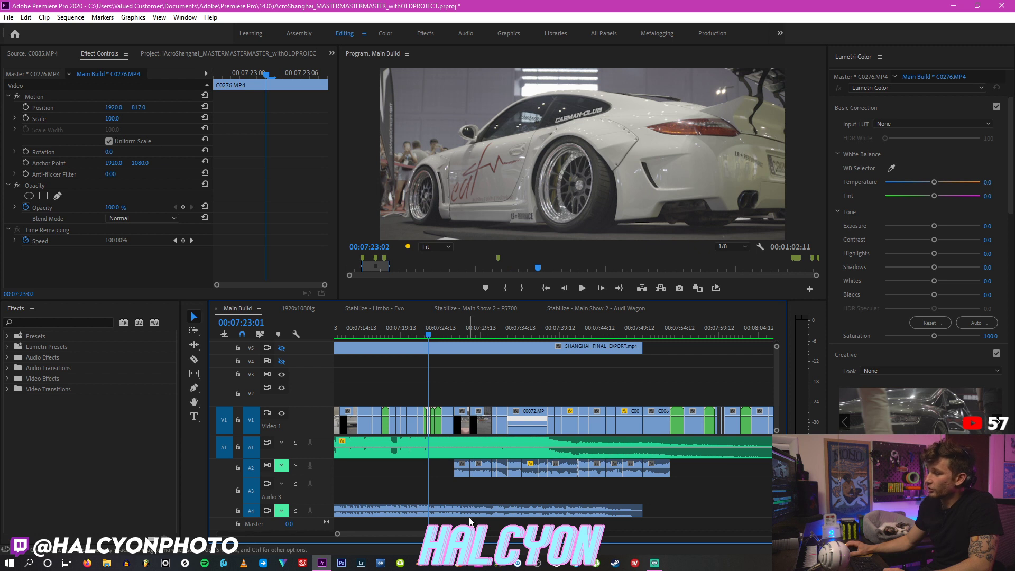
{"action": "scroll", "coordinate": [431, 529], "scroll_direction": "up", "scroll_amount": 1}
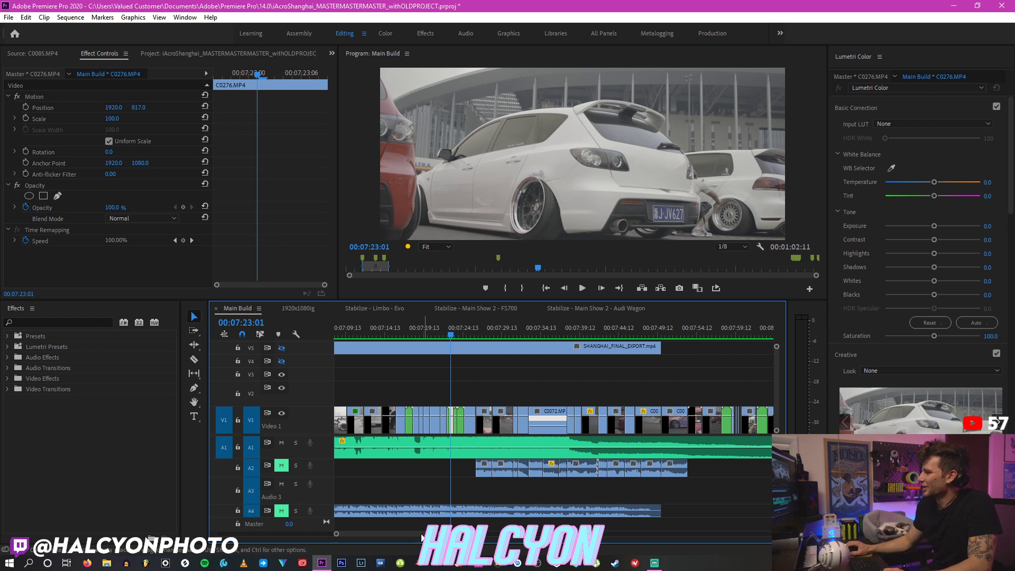
Step: Play the exhaust shots from C0089.MP4 at about 00:08:18 and delete the A1 music clip under the white Maserati shot at 00:08:21
{"action": "scroll", "coordinate": [423, 533], "scroll_direction": "down", "scroll_amount": 10}
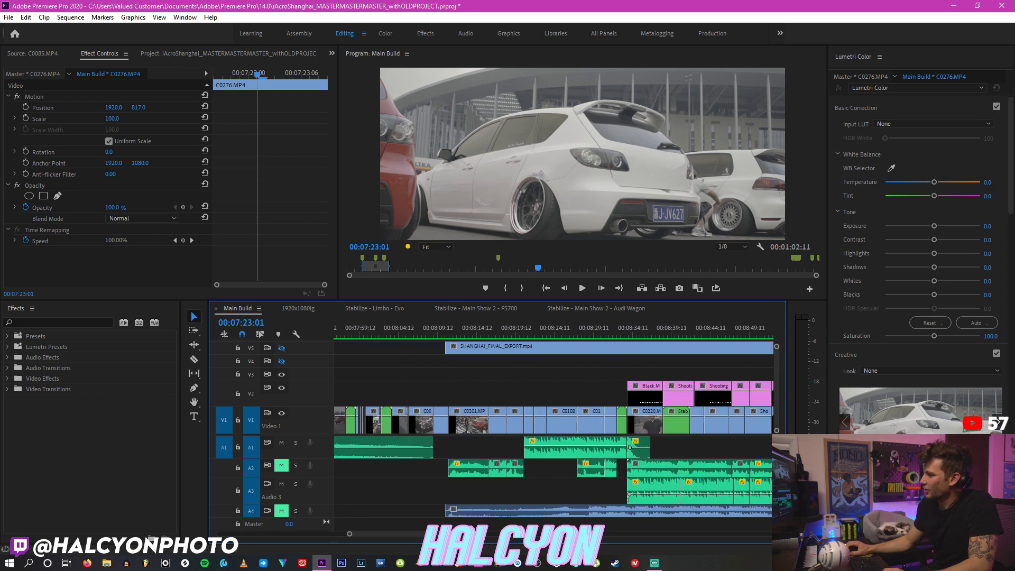
{"action": "left_click", "coordinate": [503, 330]}
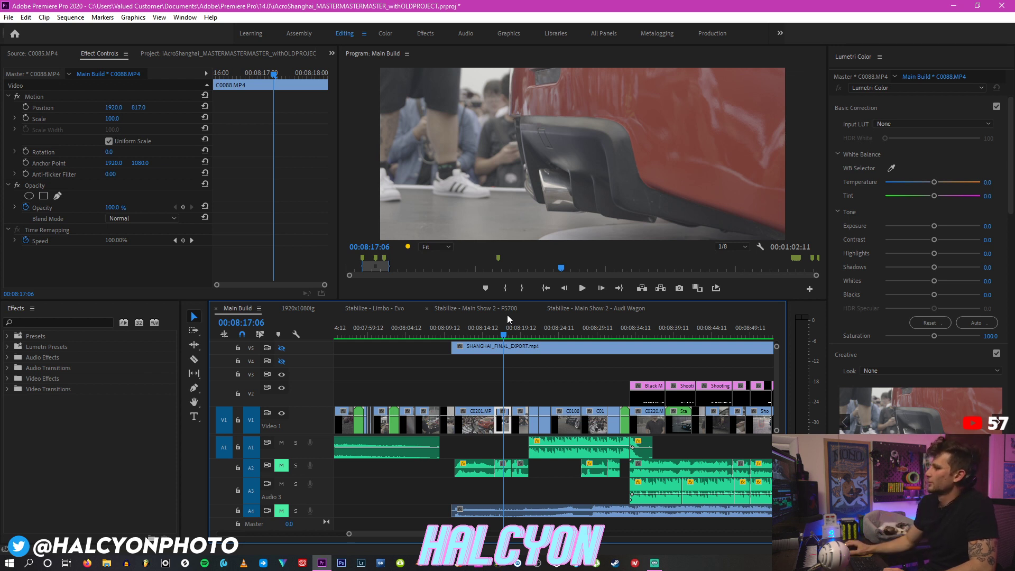
{"action": "left_click", "coordinate": [513, 329]}
{"action": "left_click", "coordinate": [518, 329]}
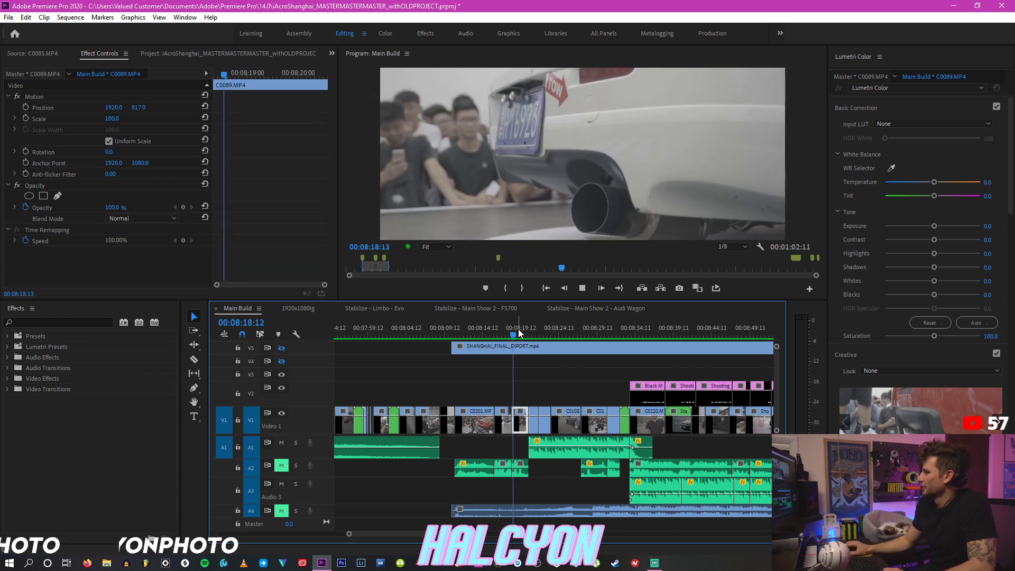
{"action": "key", "text": "space"}
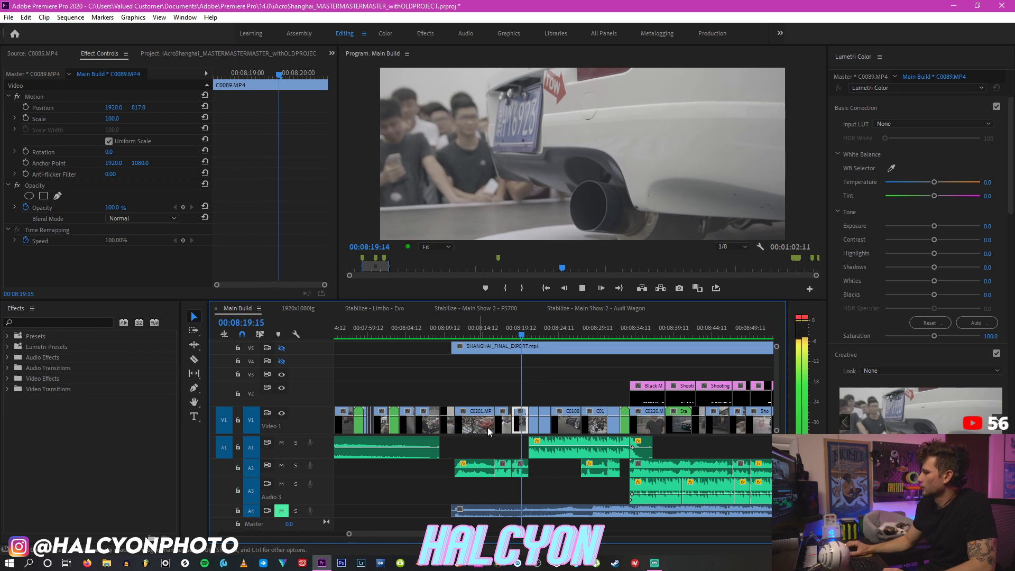
{"action": "key", "text": "space"}
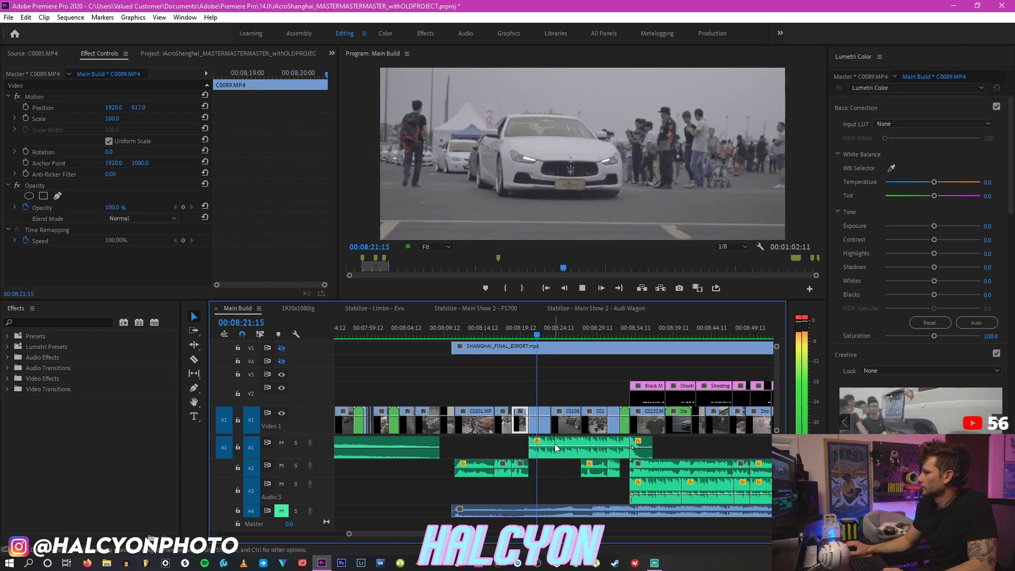
{"action": "left_click", "coordinate": [561, 449]}
{"action": "key", "text": "Delete"}
Step: Examine the interview section from C0220.MP4 at 00:08:35:18 to the Mercedes CLS shot at 00:08:39:08 and the clips following it
{"action": "left_click", "coordinate": [644, 421]}
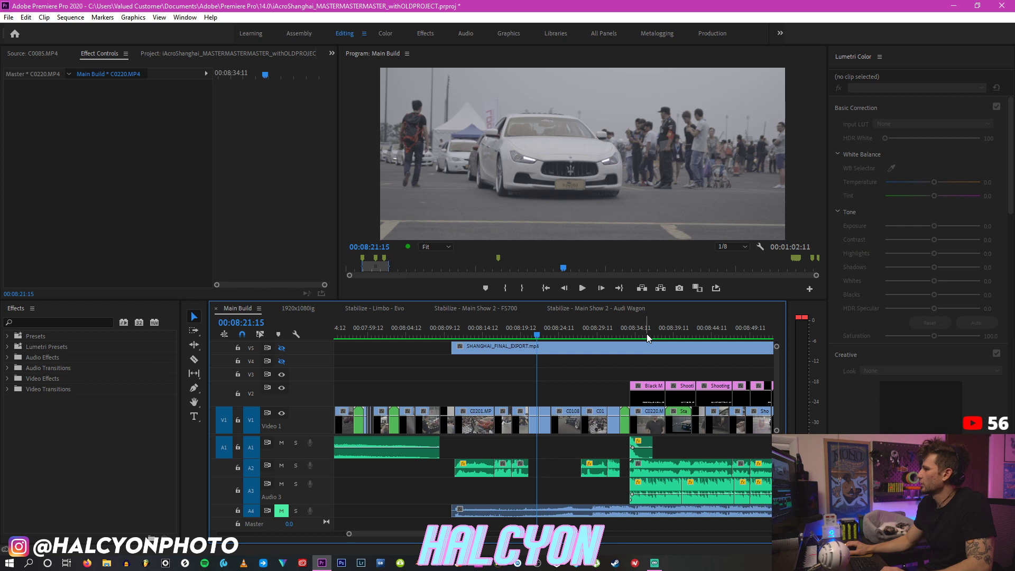
{"action": "left_click", "coordinate": [644, 335]}
{"action": "left_click_drag", "start_coordinate": [379, 535], "coordinate": [390, 536]}
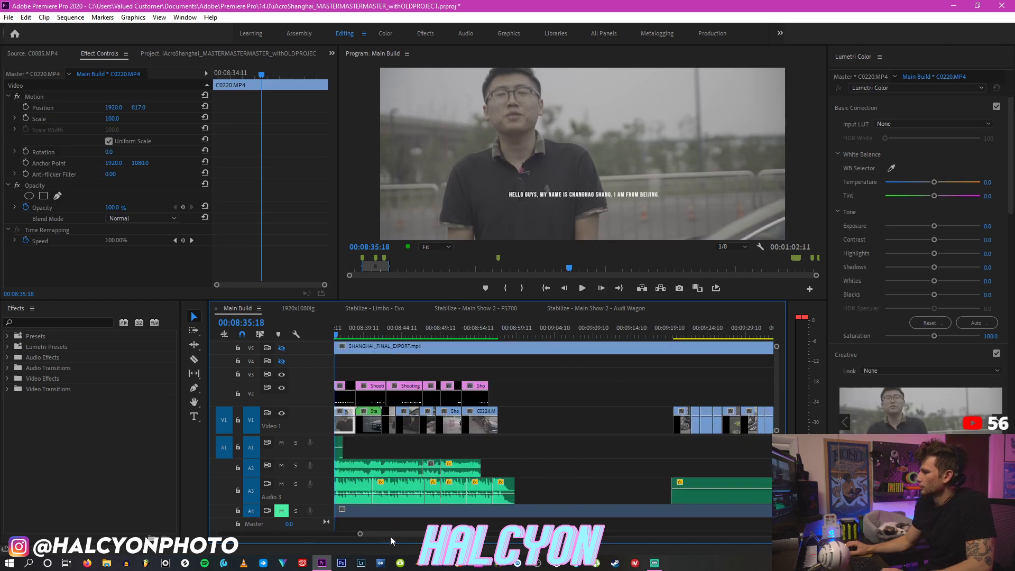
{"action": "key", "text": "minus"}
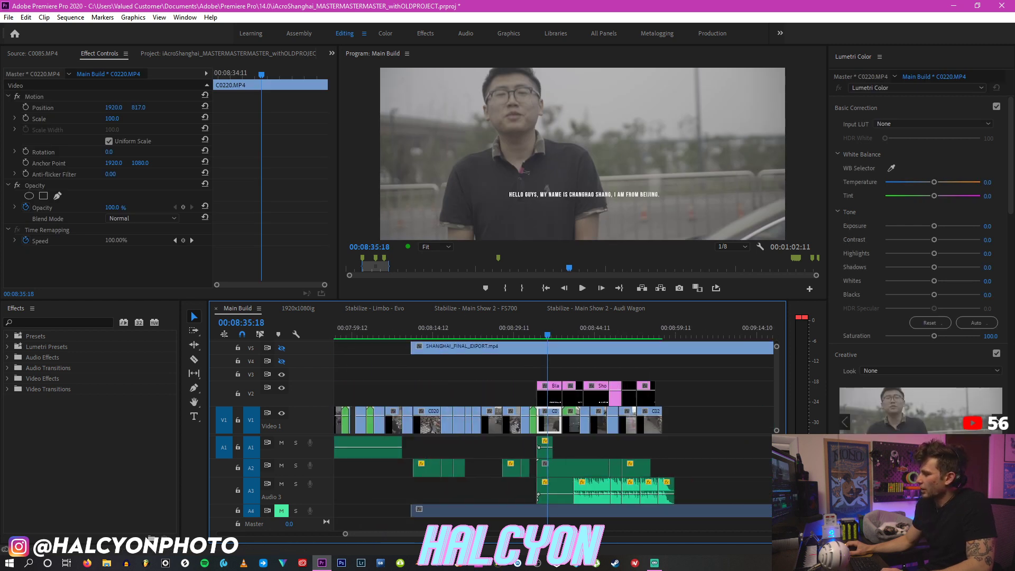
{"action": "left_click", "coordinate": [569, 326]}
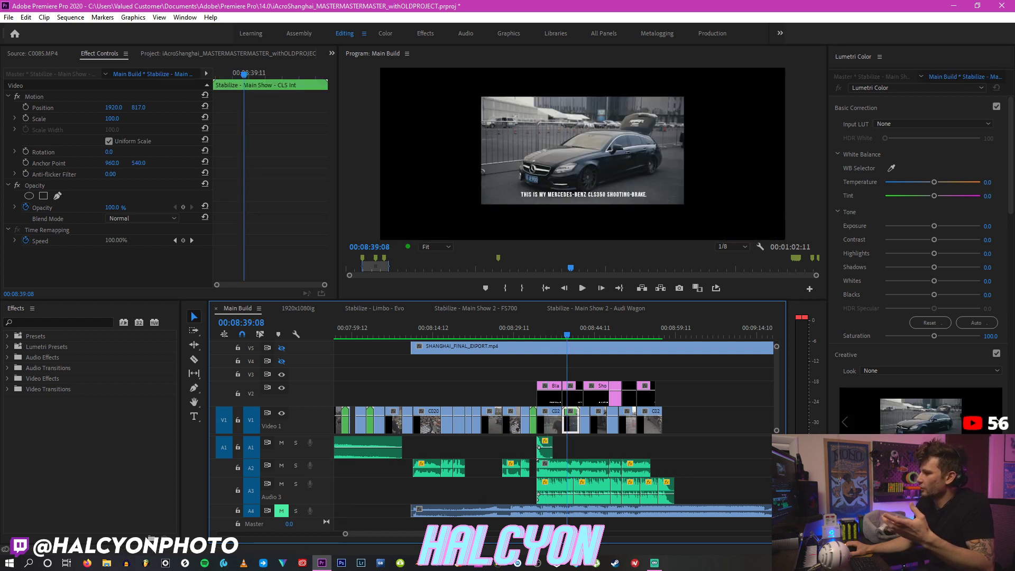
{"action": "key", "text": "minus"}
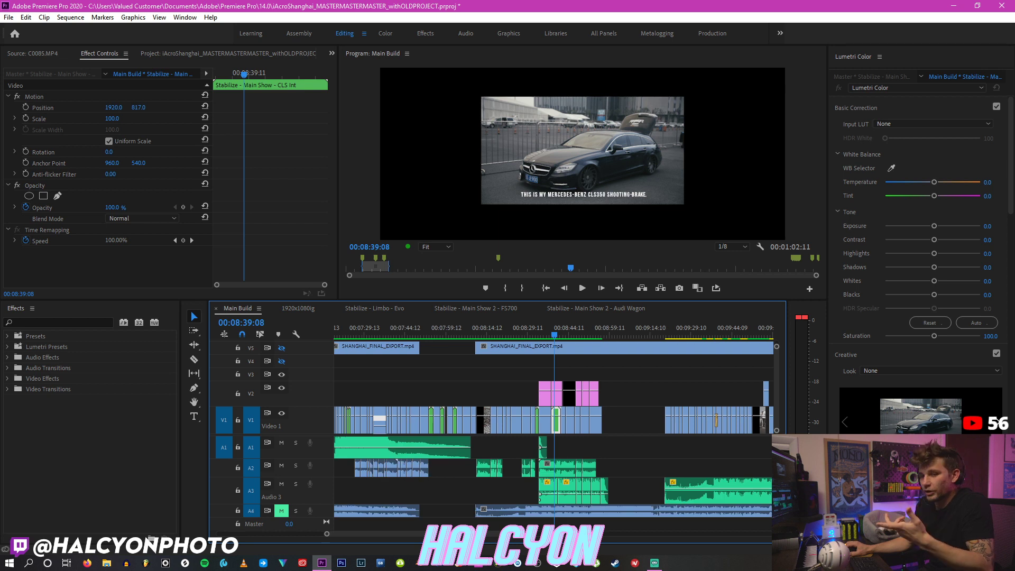
{"action": "scroll", "coordinate": [607, 420], "scroll_direction": "down", "scroll_amount": 5}
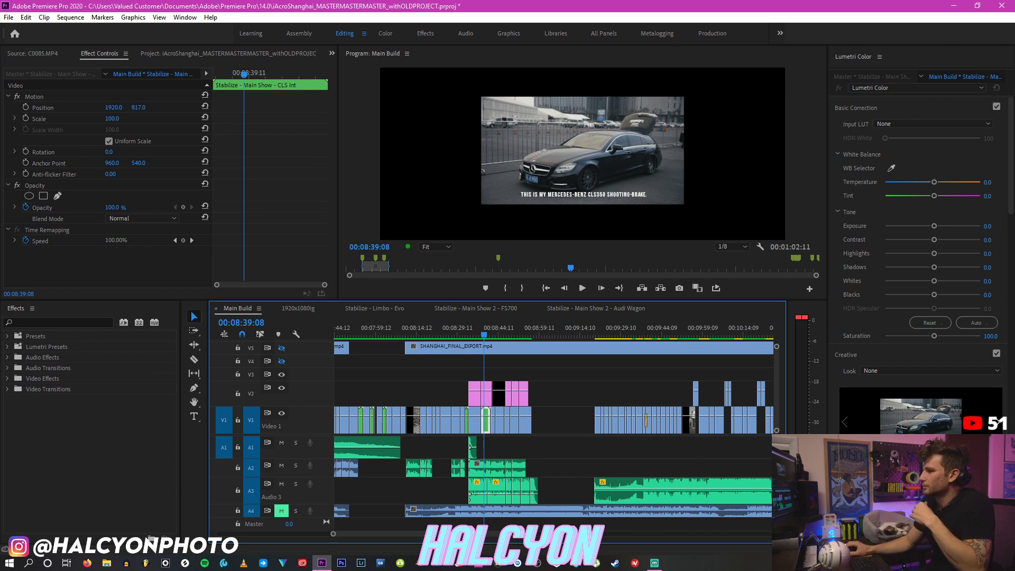
{"action": "key", "text": "alt+Tab"}
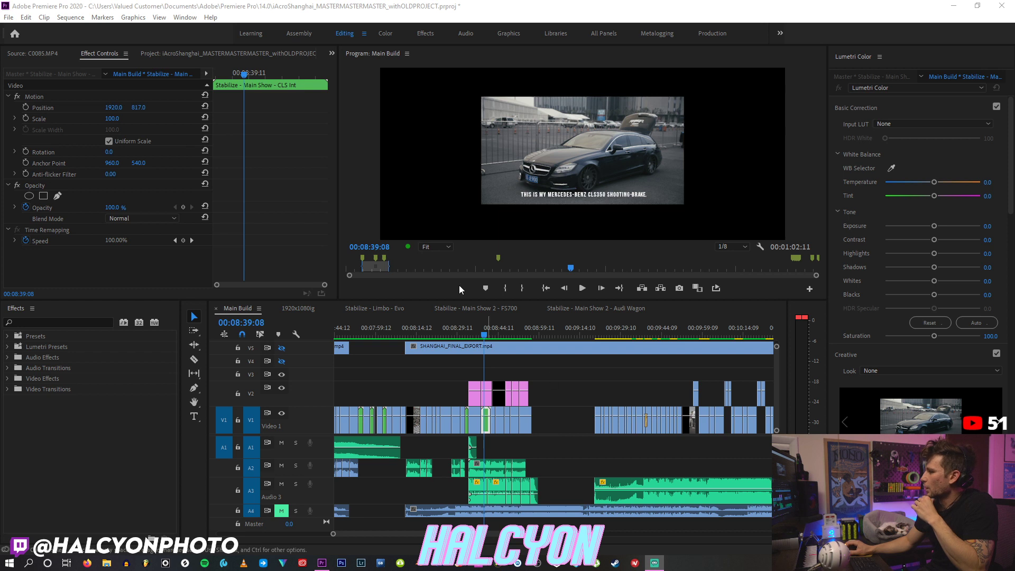
Step: Examine the V1 clips between 00:09:27 and 00:09:46, including C0151.MP4, C0135.MP4 and C0160.MP4, and return to C0156.MP4 at 00:09:36:07
{"action": "left_click", "coordinate": [668, 332]}
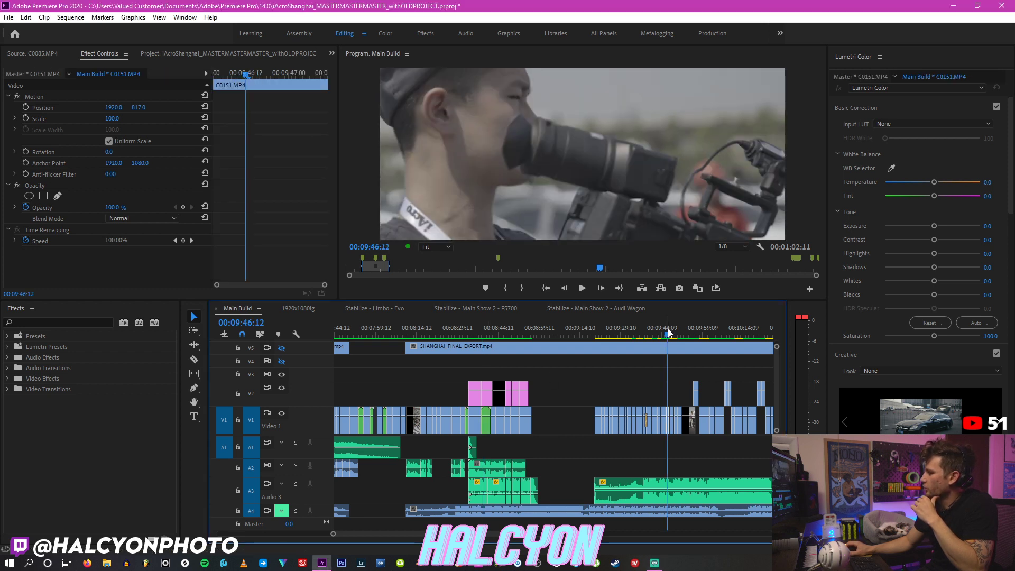
{"action": "left_click", "coordinate": [615, 335]}
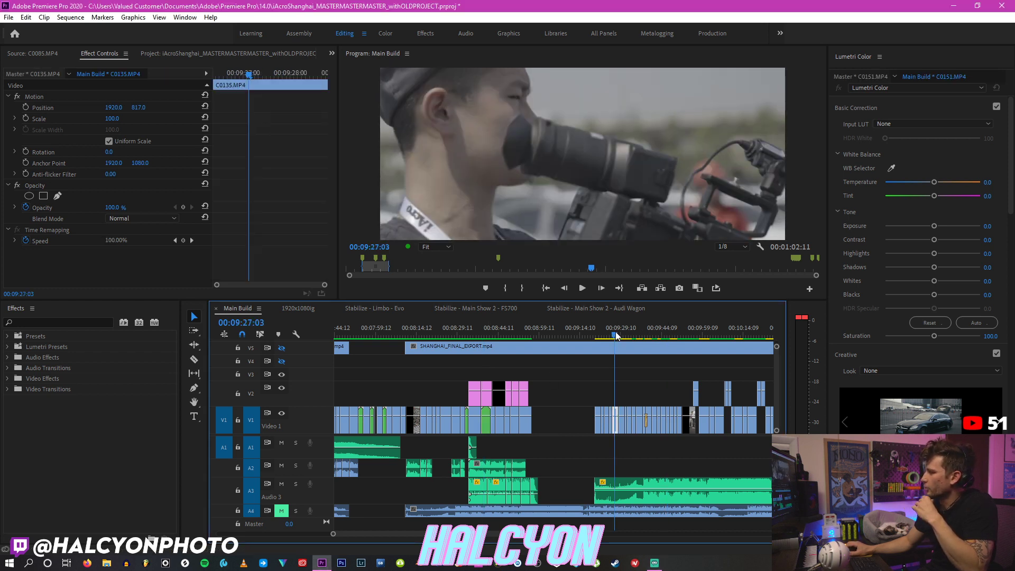
{"action": "key", "text": "="}
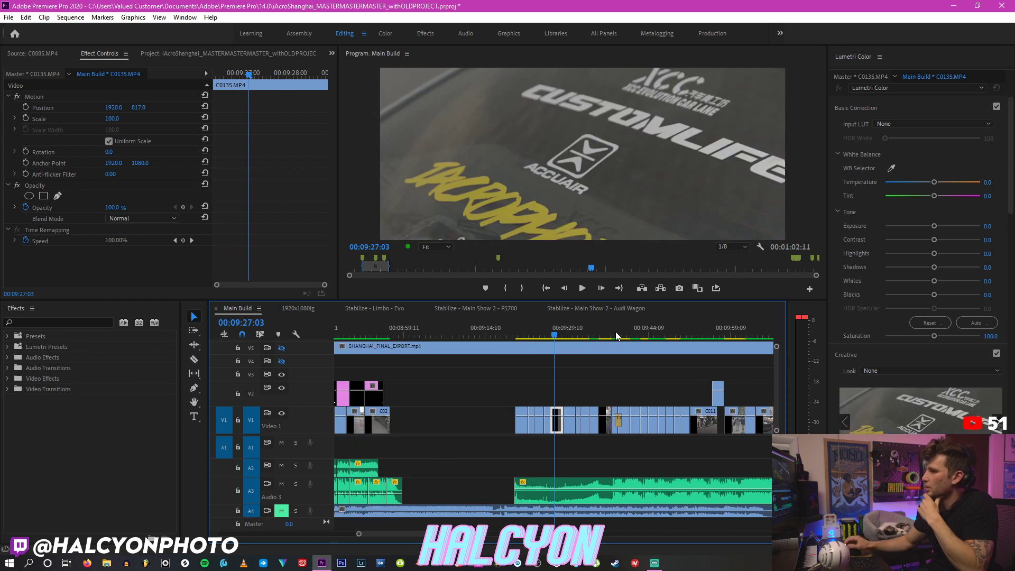
{"action": "left_click", "coordinate": [591, 334]}
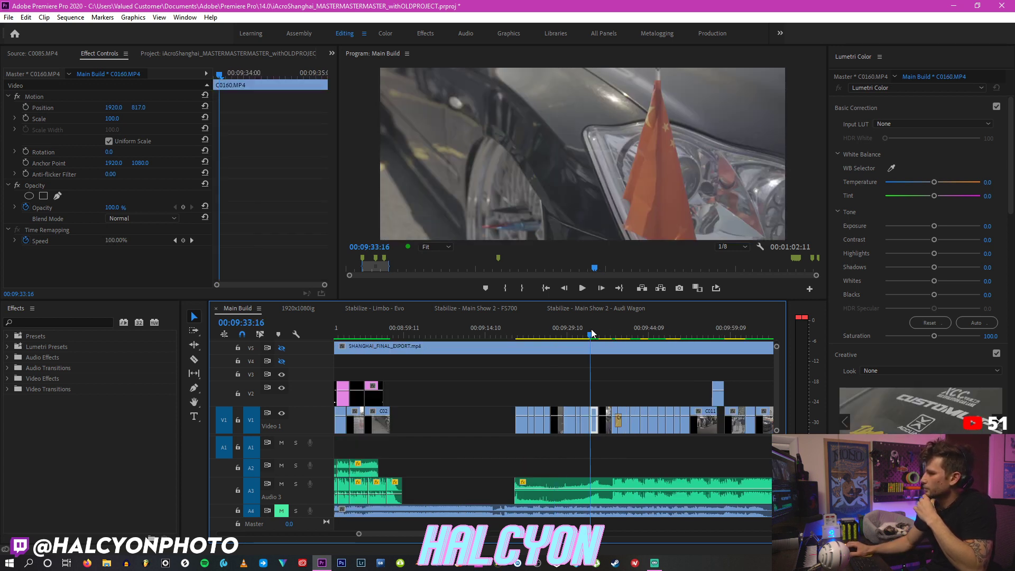
{"action": "left_click", "coordinate": [598, 334]}
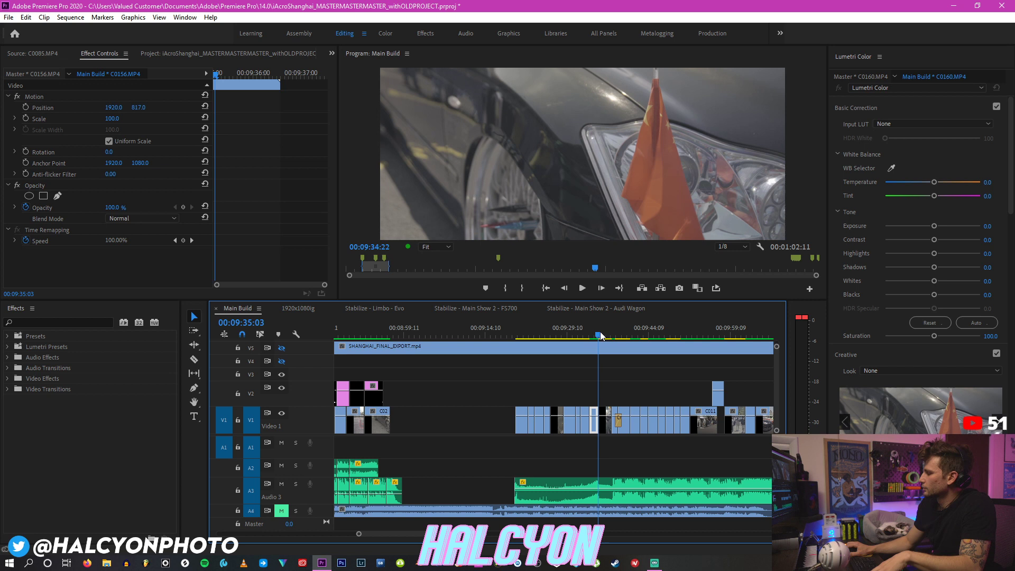
{"action": "left_click", "coordinate": [601, 335]}
{"action": "left_click", "coordinate": [605, 334]}
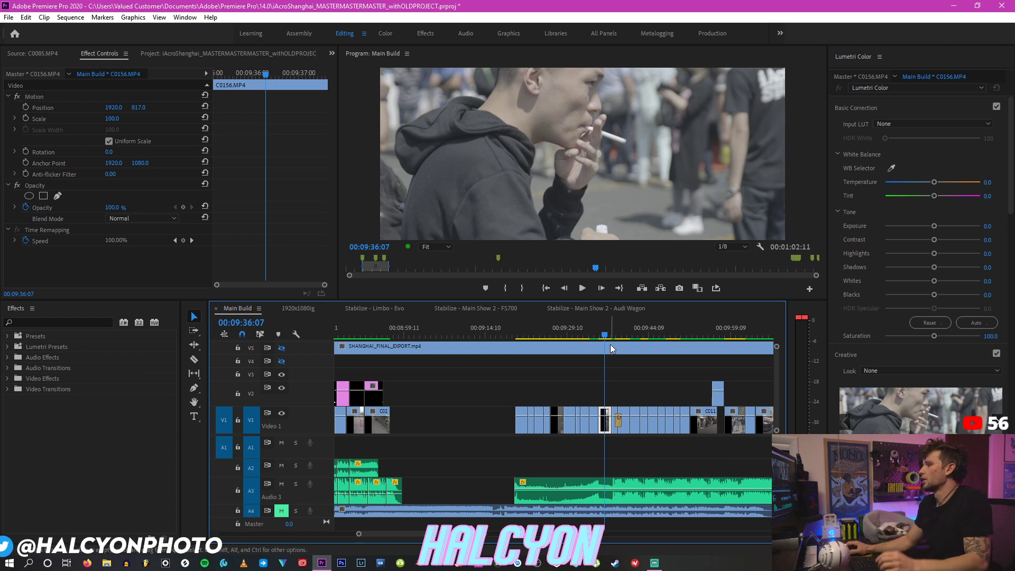
{"action": "left_click", "coordinate": [610, 334]}
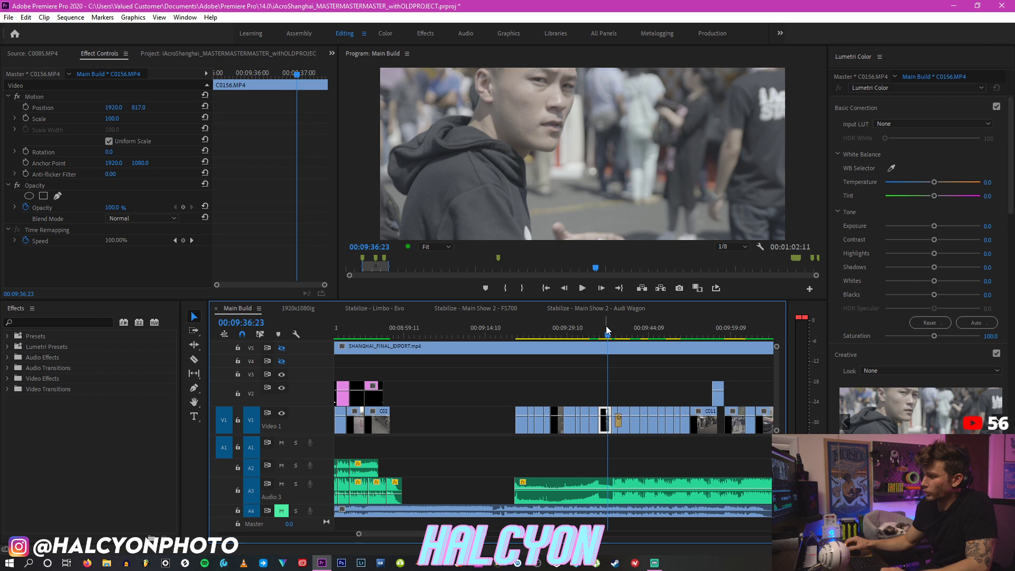
{"action": "left_click", "coordinate": [607, 333]}
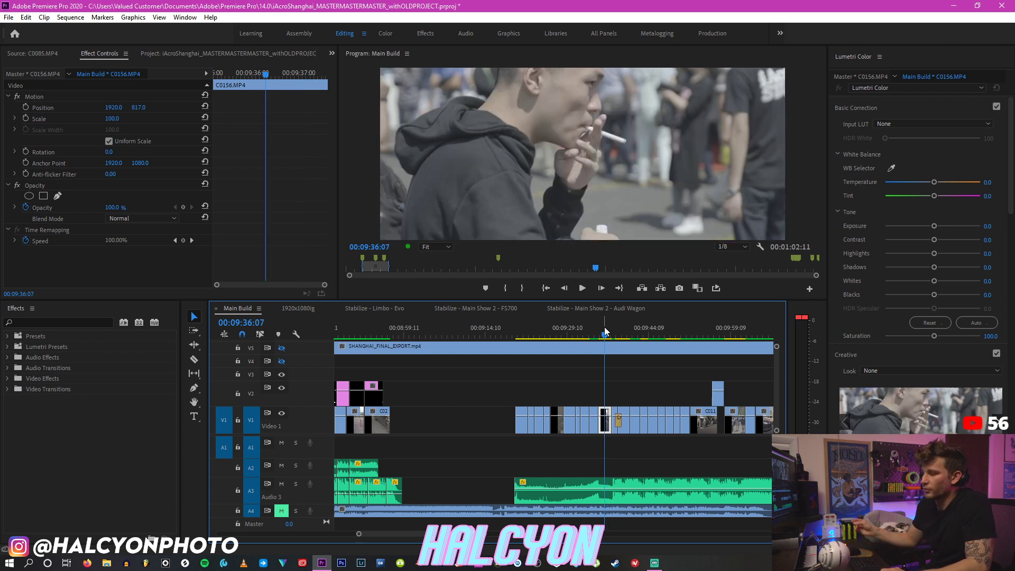
Step: Play the sequence from C0156.MP4 at 00:09:36:07, select the Digital Bath music clip on A3 and set the playback resolution to 1/4
{"action": "key", "text": "space"}
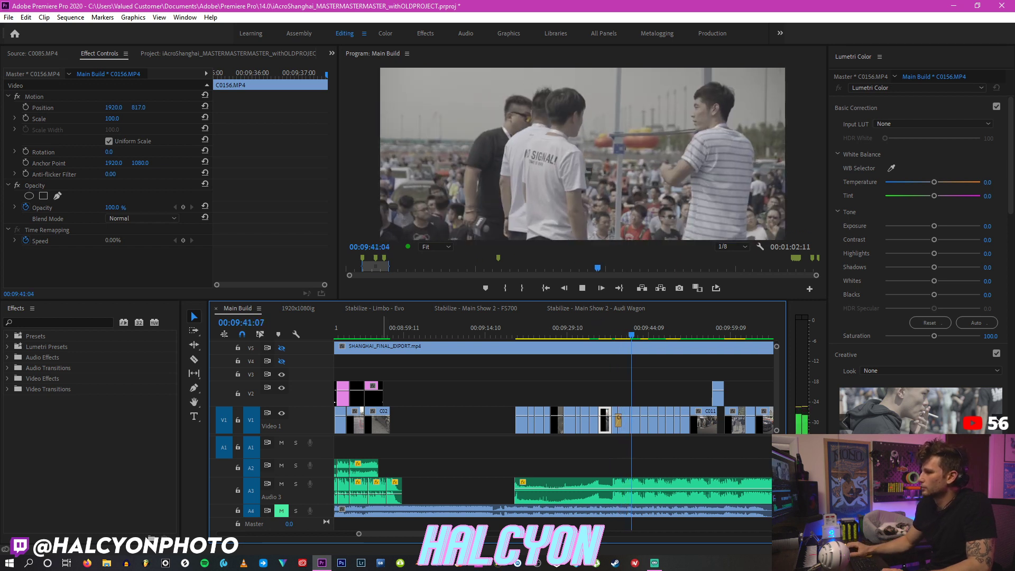
{"action": "left_click", "coordinate": [581, 491]}
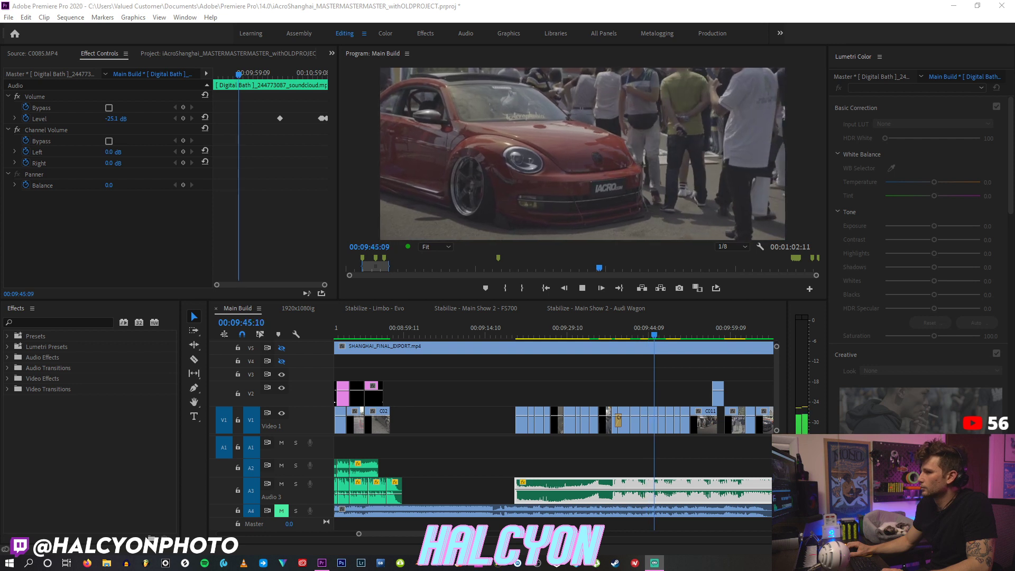
{"action": "left_click", "coordinate": [422, 5]}
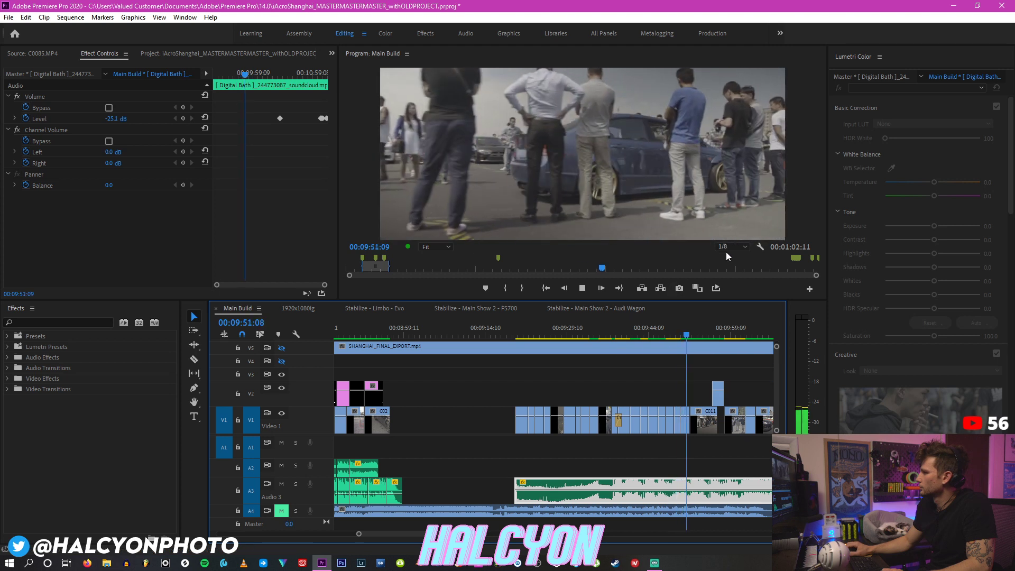
{"action": "left_click", "coordinate": [725, 252]}
{"action": "left_click", "coordinate": [732, 247]}
{"action": "left_click", "coordinate": [733, 294]}
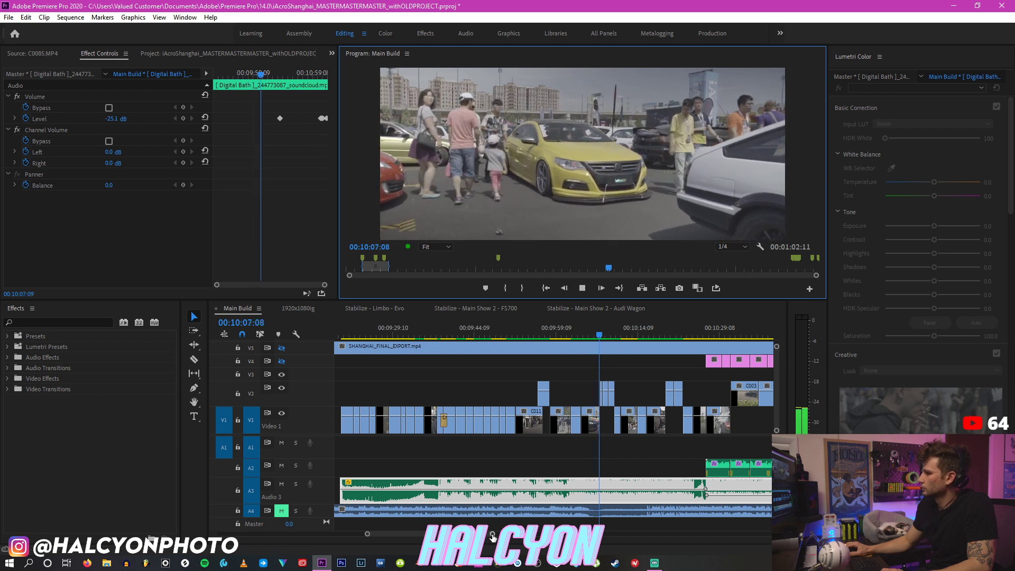
Step: Follow the playback to the Best Car parade shot and place the playhead at 00:10:17:02
{"action": "scroll", "coordinate": [492, 537], "scroll_direction": "down", "scroll_amount": 3}
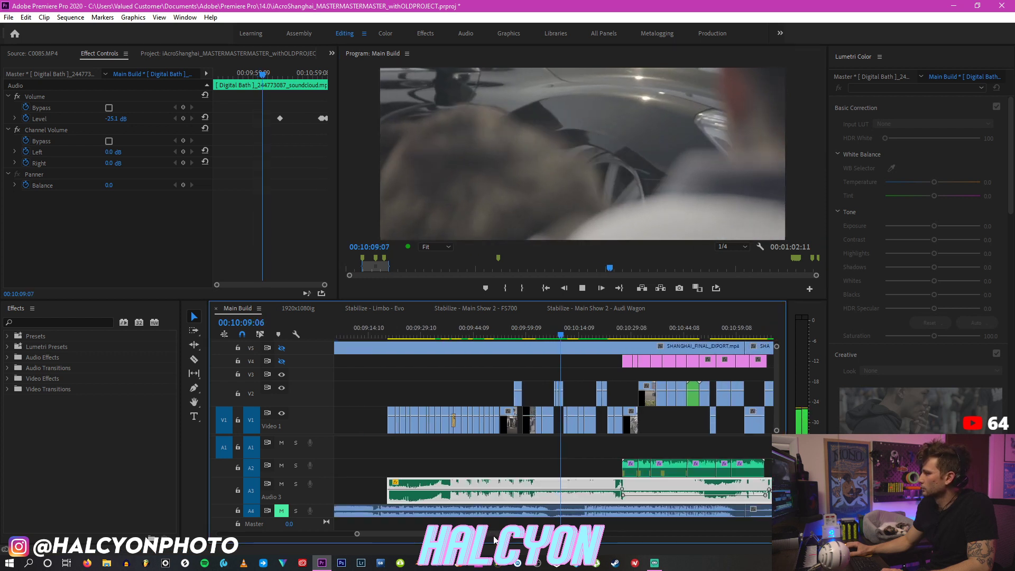
{"action": "scroll", "coordinate": [618, 423], "scroll_direction": "down", "scroll_amount": 2}
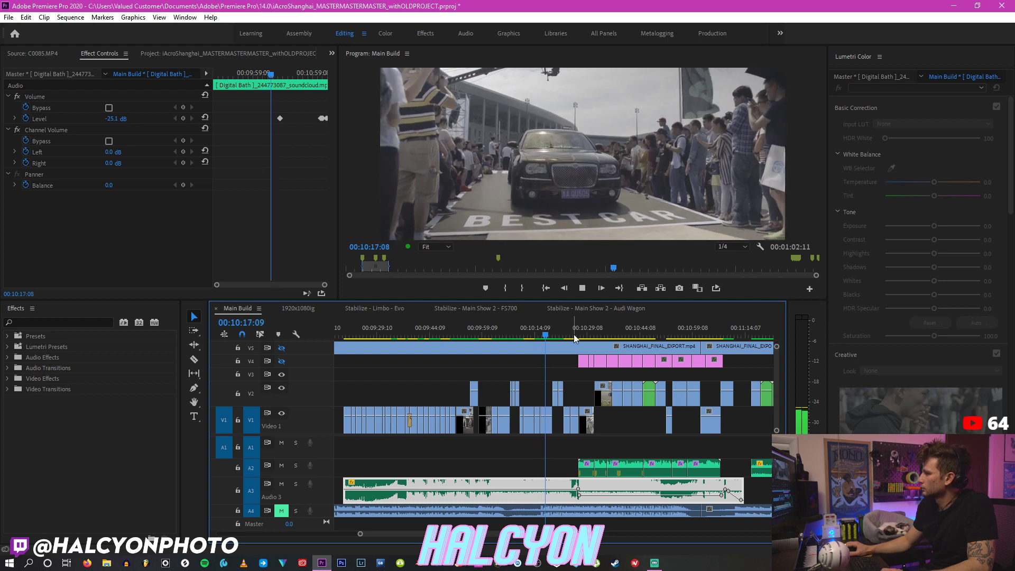
{"action": "left_click", "coordinate": [547, 329]}
{"action": "left_click", "coordinate": [545, 330]}
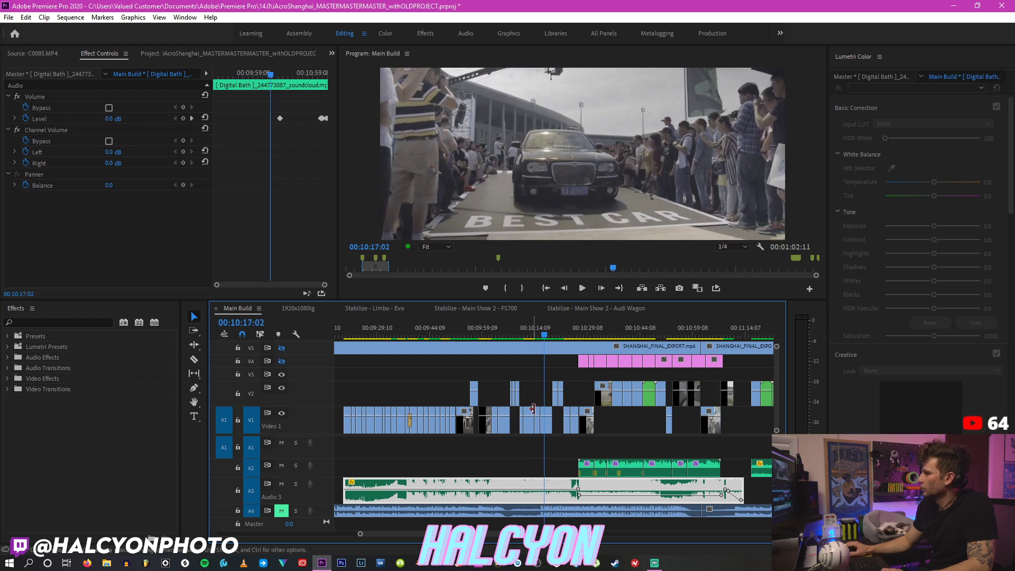
Step: Examine the clips around the Best Car parade shot between 00:10:12:20 and 00:10:22:01
{"action": "left_click", "coordinate": [546, 420]}
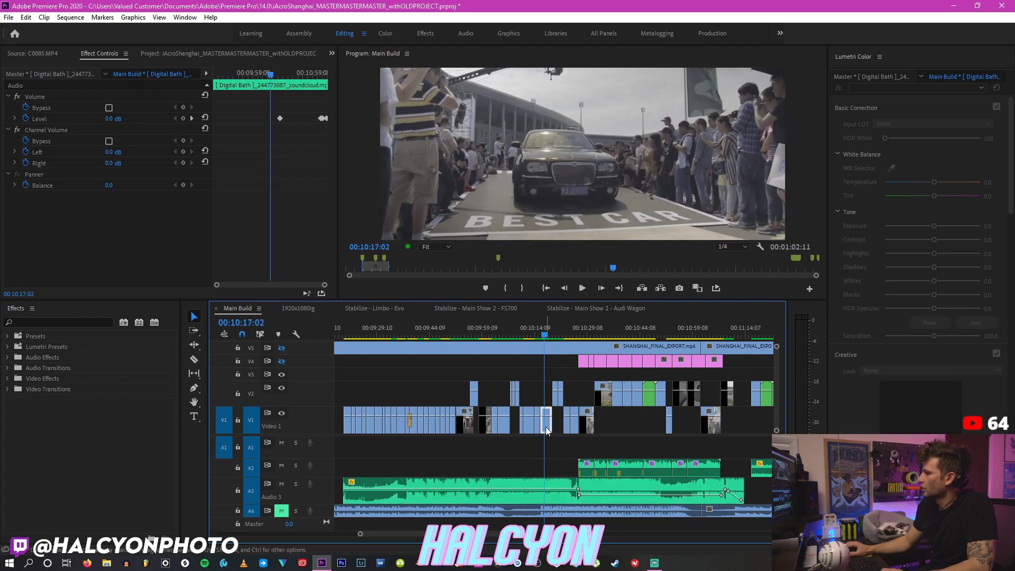
{"action": "left_click", "coordinate": [538, 329]}
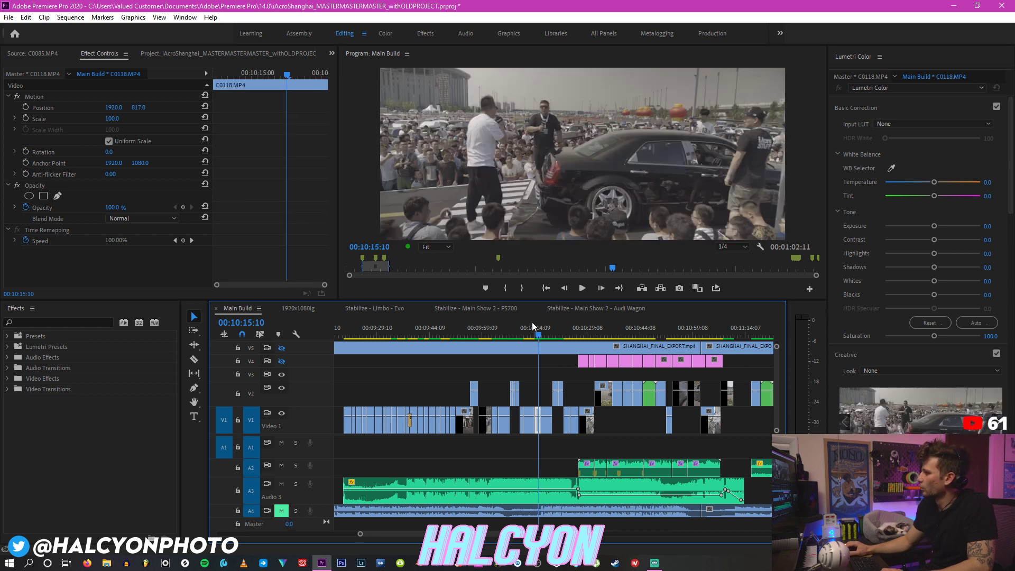
{"action": "left_click", "coordinate": [535, 329]}
{"action": "left_click", "coordinate": [536, 329]}
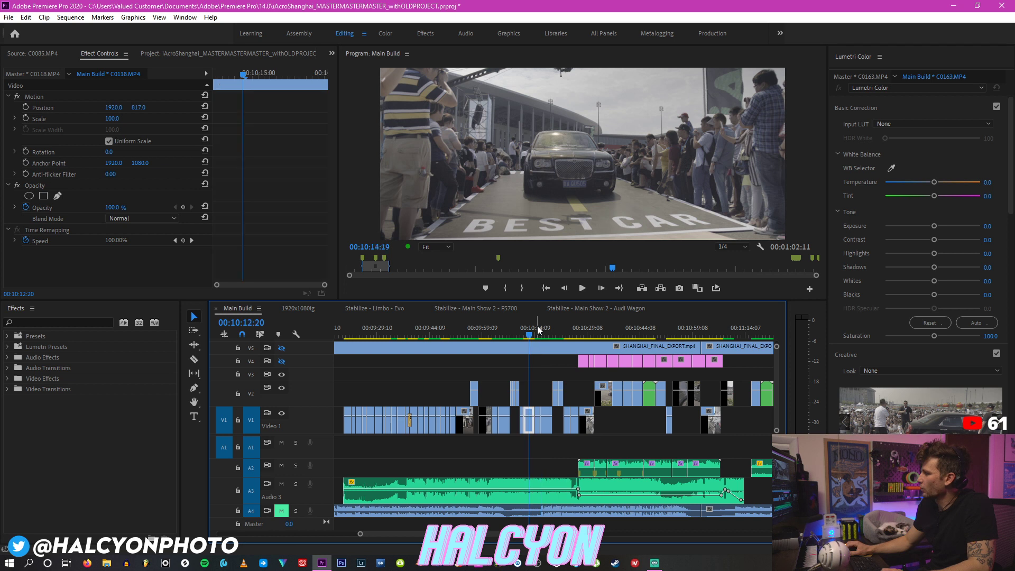
{"action": "left_click", "coordinate": [561, 332]}
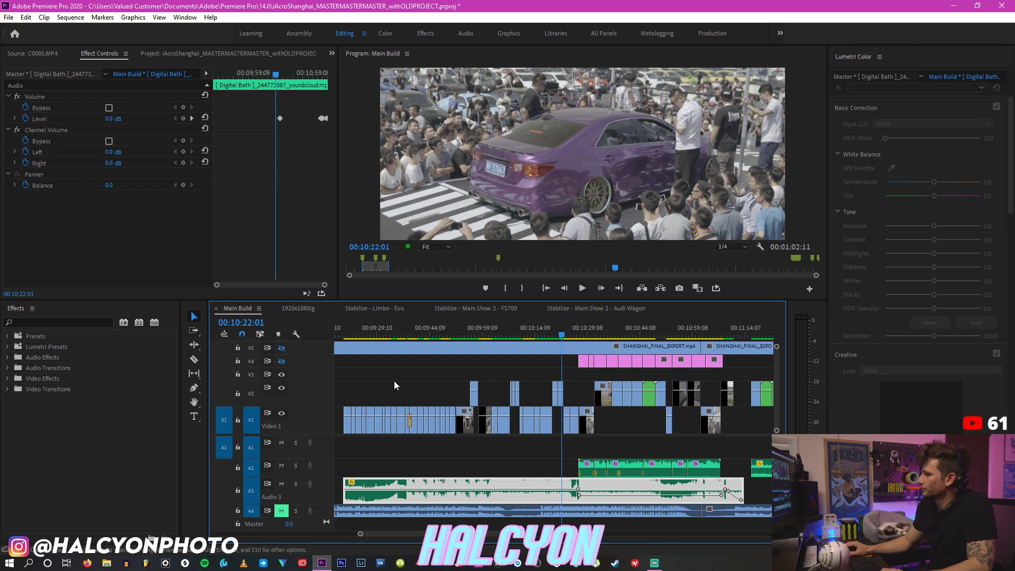
Step: Search the project for "look at me" and open the Look At Me soundcloud track in the Source monitor
{"action": "left_click_drag", "start_coordinate": [384, 534], "coordinate": [352, 535]}
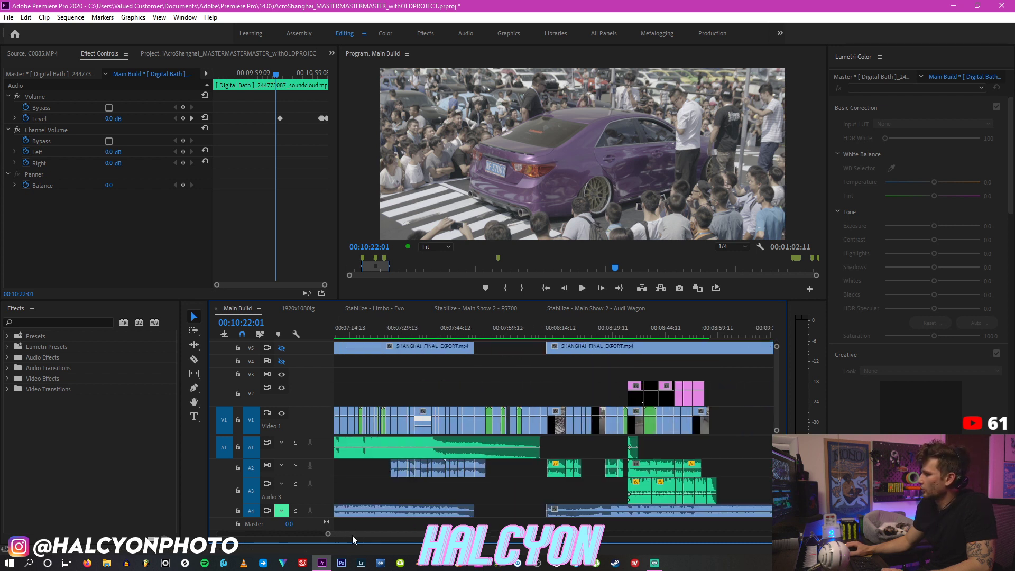
{"action": "left_click", "coordinate": [206, 53]}
{"action": "type", "text": "lo"}
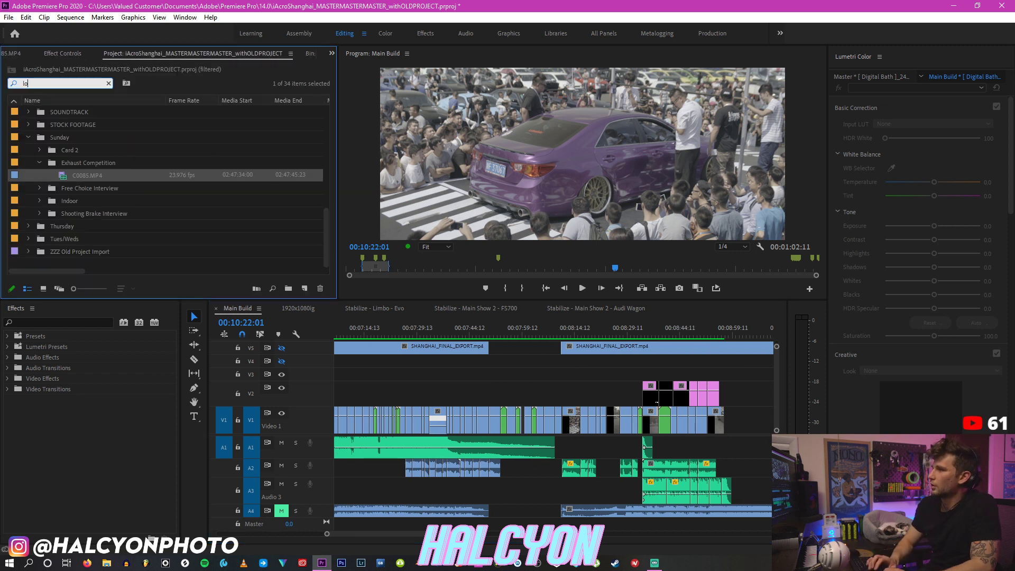
{"action": "type", "text": "ok at me"}
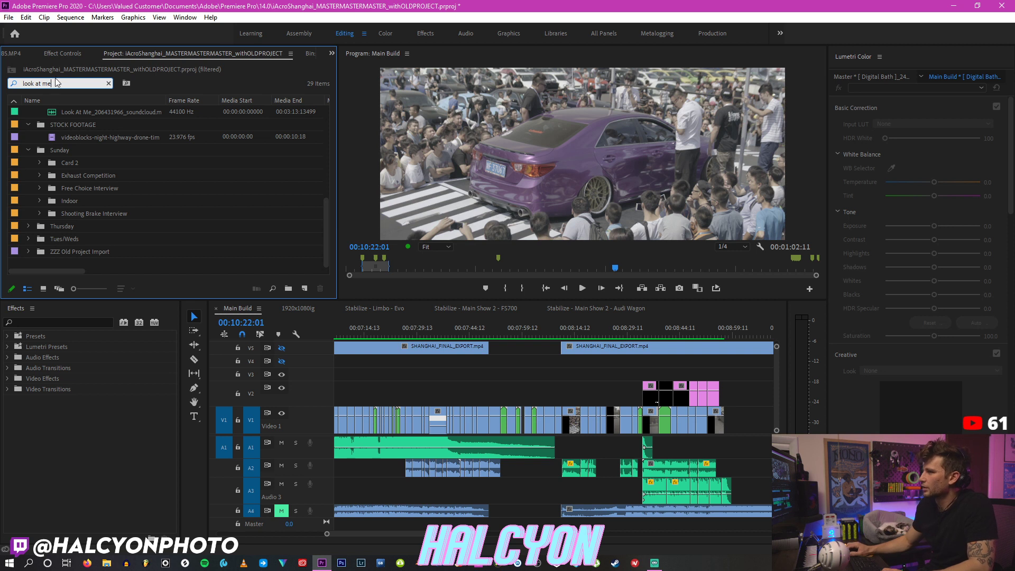
{"action": "double_click", "coordinate": [54, 115]}
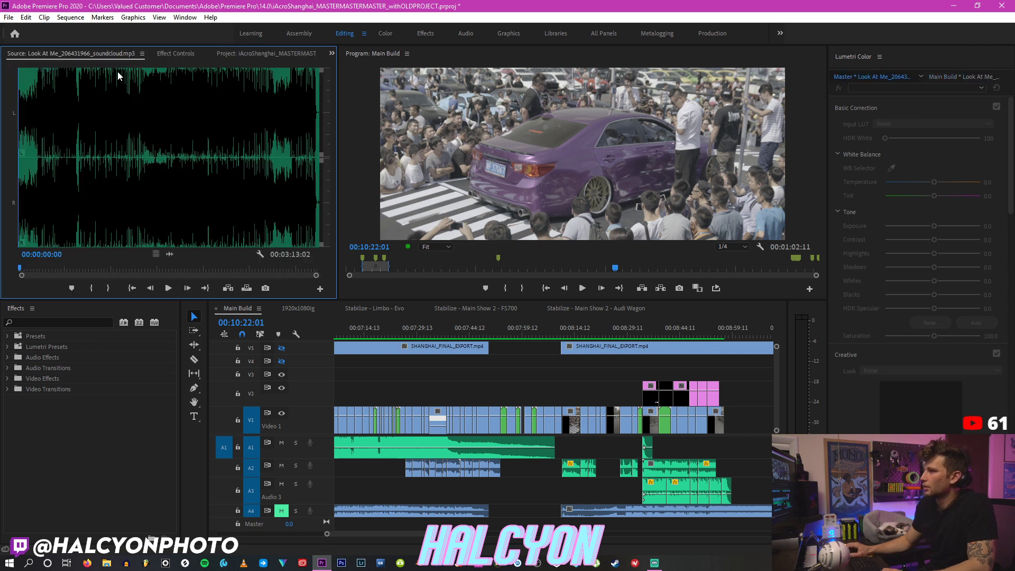
Step: View the file properties of the Look At Me track in the project, including its file path, and close them
{"action": "left_click", "coordinate": [277, 53]}
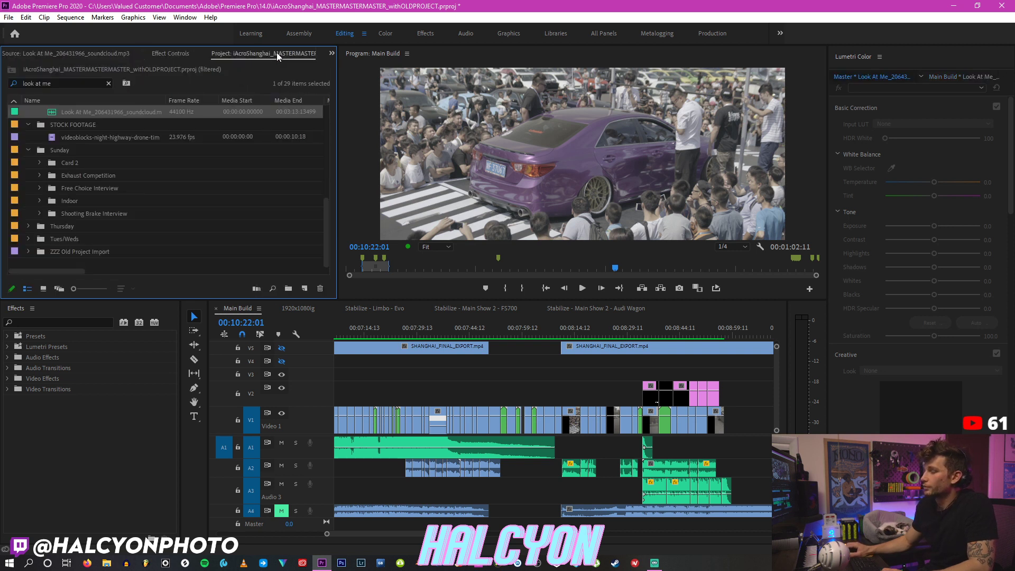
{"action": "right_click", "coordinate": [72, 111]}
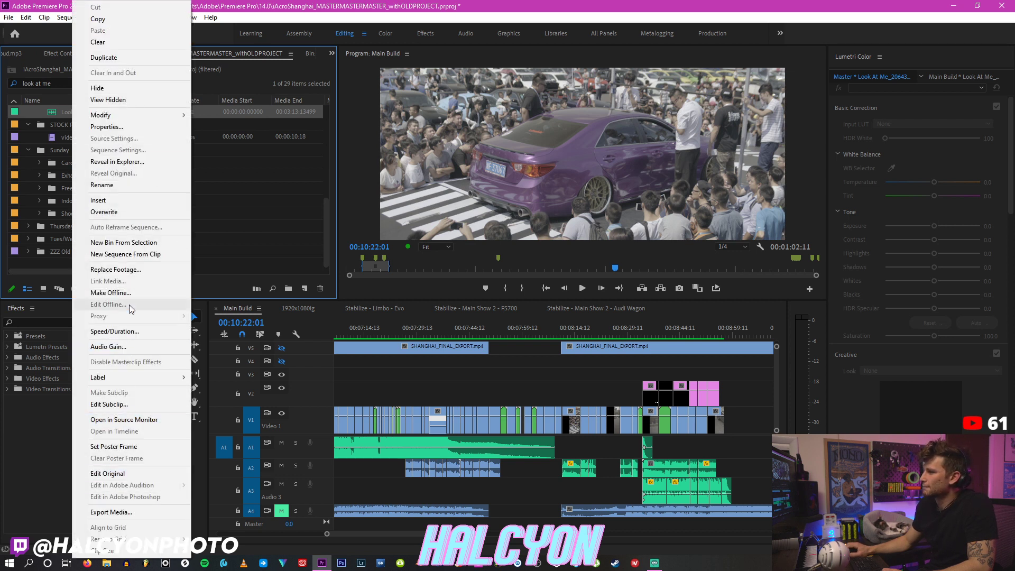
{"action": "left_click", "coordinate": [134, 128]}
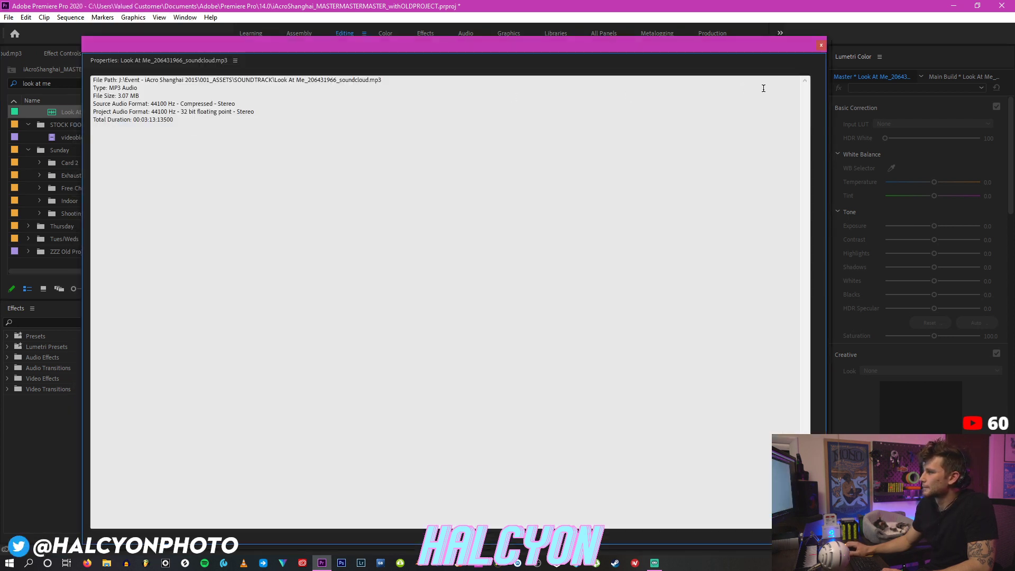
{"action": "left_click", "coordinate": [820, 43]}
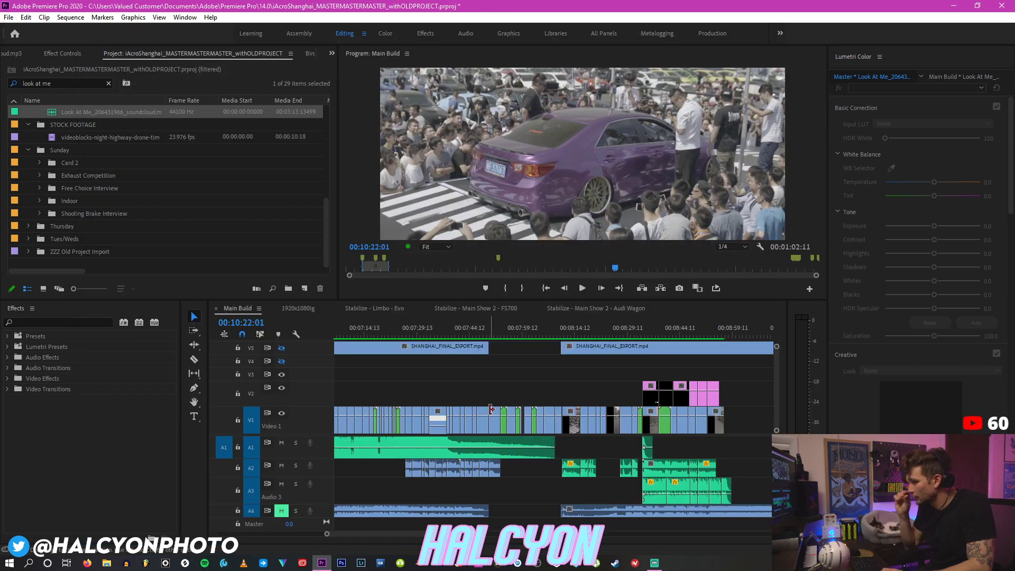
Step: Examine the V1 clips from the red car's wheel shot at 00:07:58:10 to C0201.MP4 at 00:08:11:05
{"action": "left_click", "coordinate": [519, 330]}
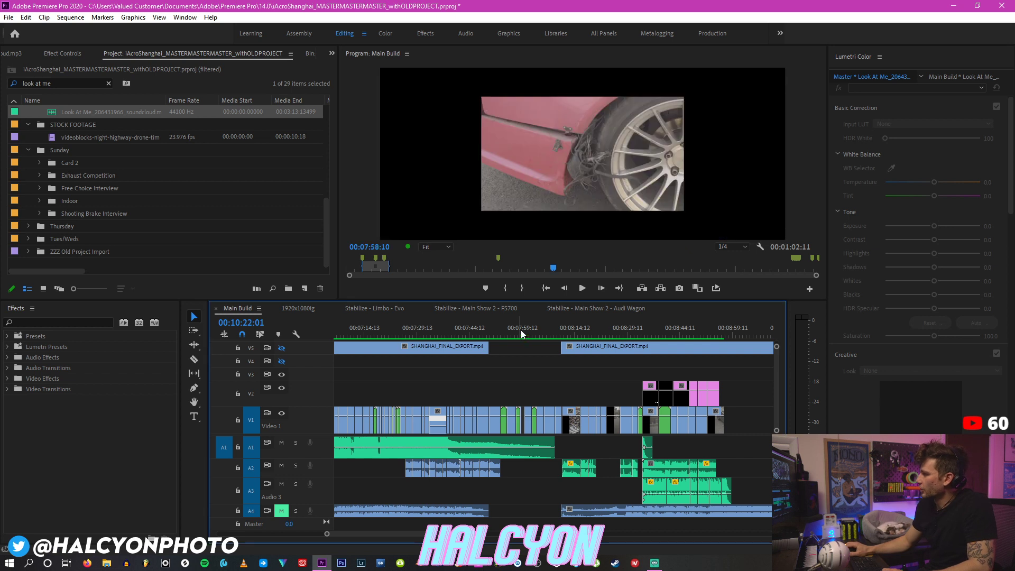
{"action": "left_click", "coordinate": [550, 328]}
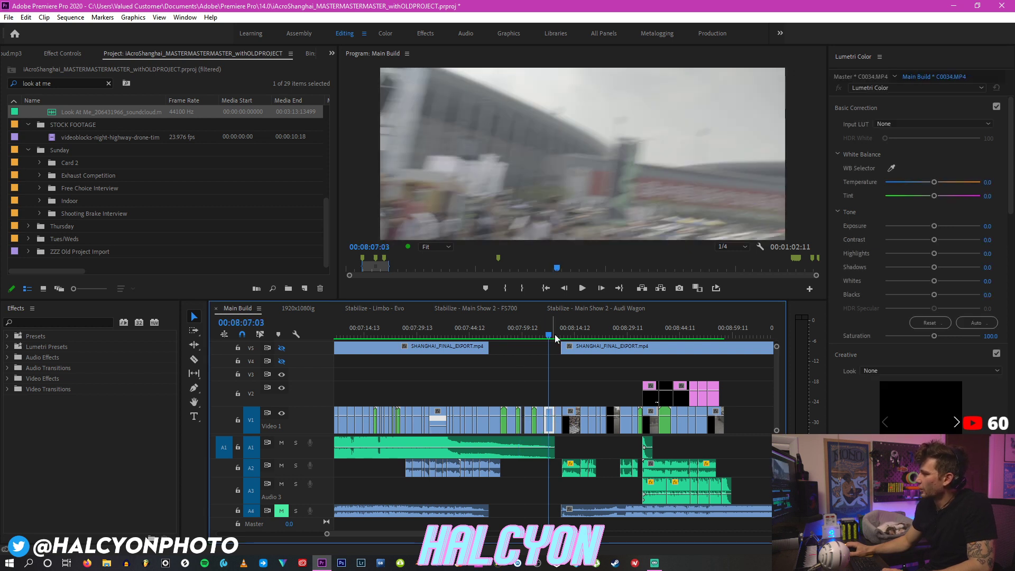
{"action": "left_click", "coordinate": [564, 330]}
{"action": "scroll", "coordinate": [543, 319], "scroll_direction": "down", "scroll_amount": 10}
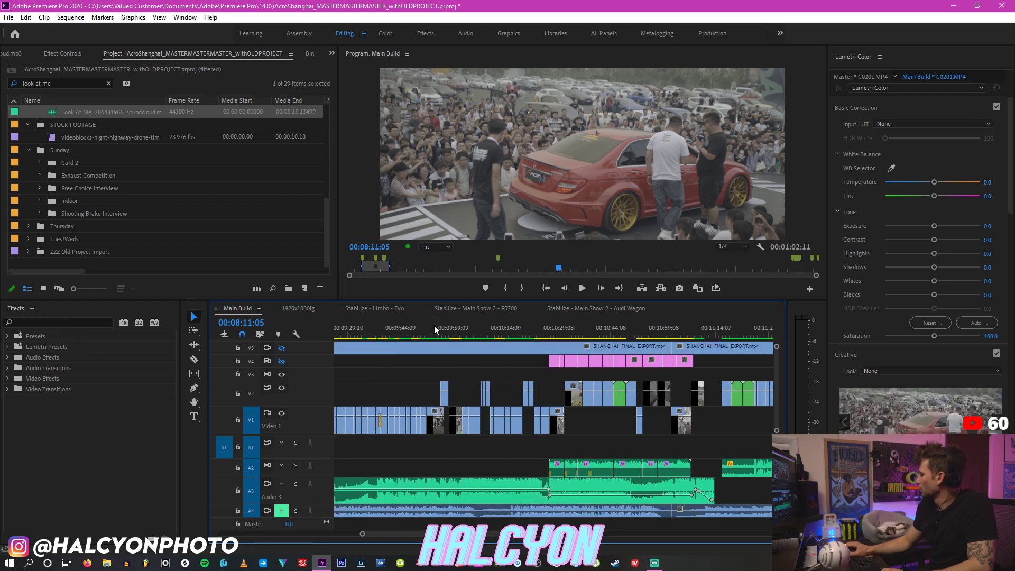
{"action": "left_click", "coordinate": [107, 563]}
{"action": "left_click", "coordinate": [107, 563]}
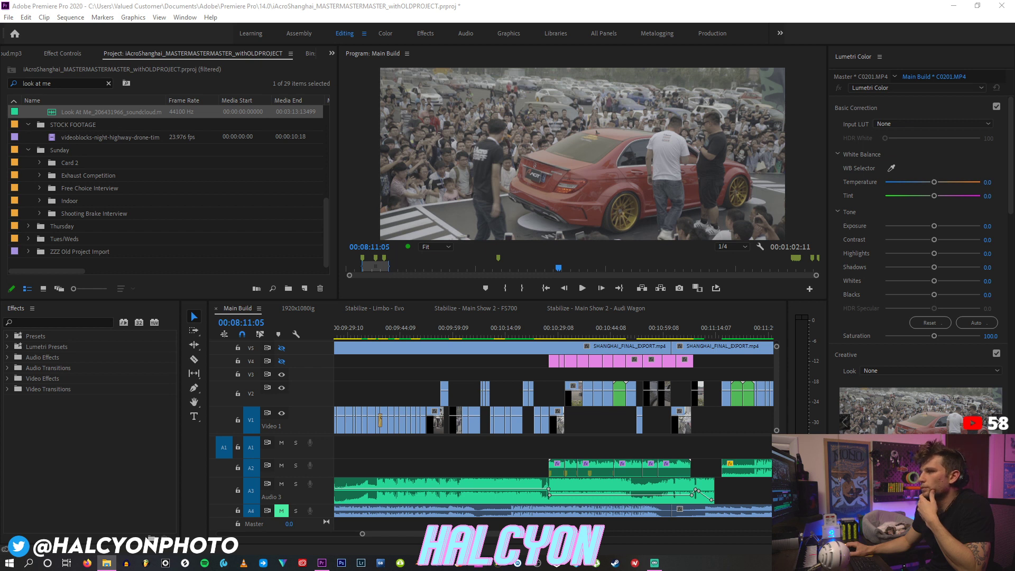
{"action": "key", "text": "alt+Tab"}
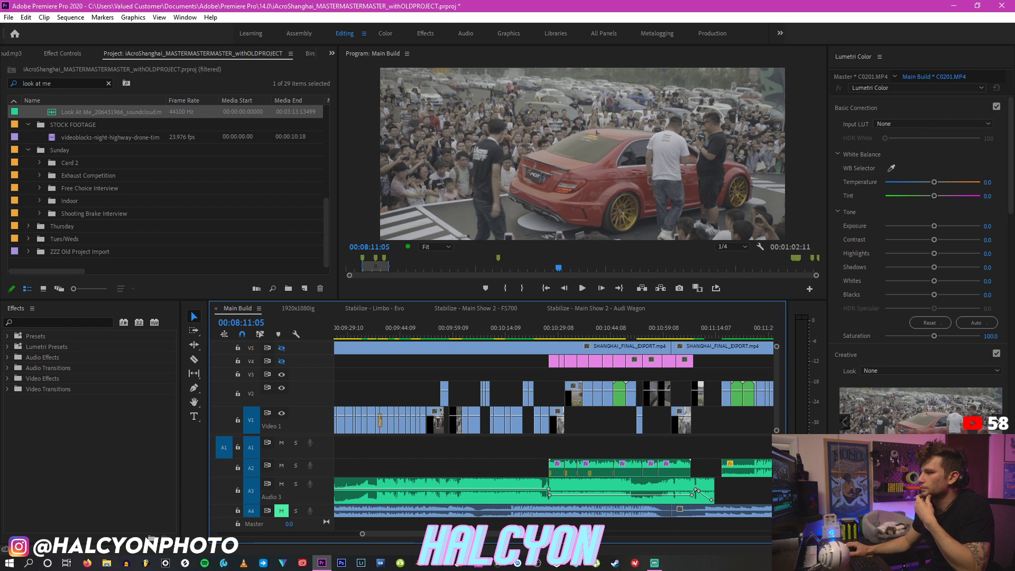
{"action": "key", "text": "alt+Tab"}
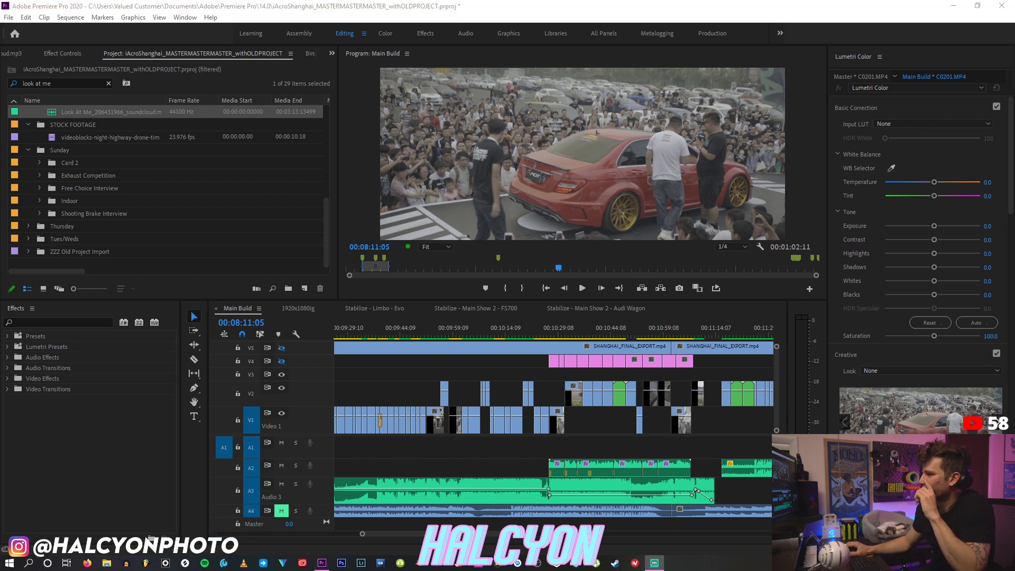
Step: Add a marker to the C0119.MP4 Best Car clip on V1 at 00:10:17:14
{"action": "left_click", "coordinate": [521, 328]}
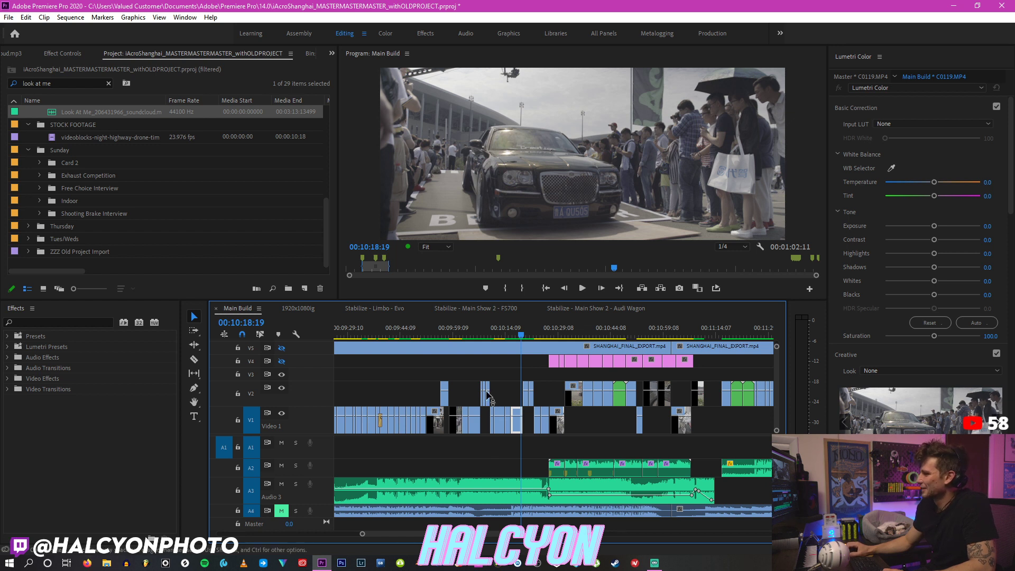
{"action": "left_click", "coordinate": [523, 326]}
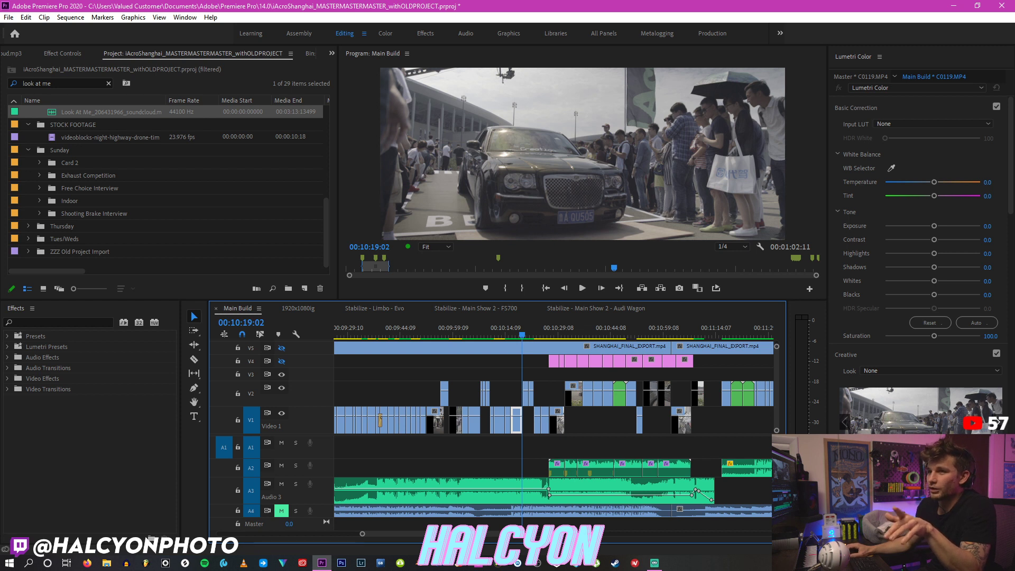
{"action": "key", "text": "alt+Tab"}
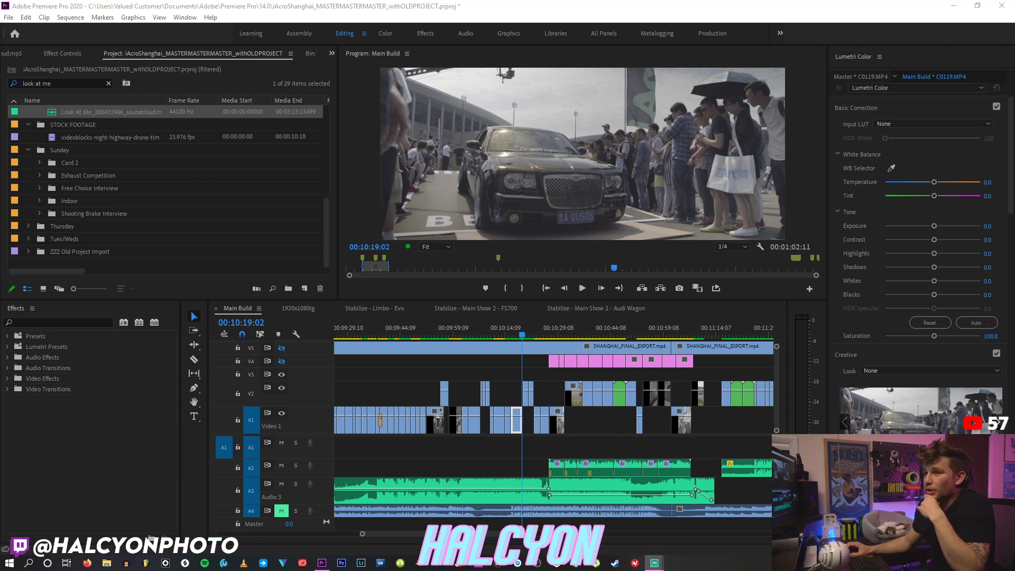
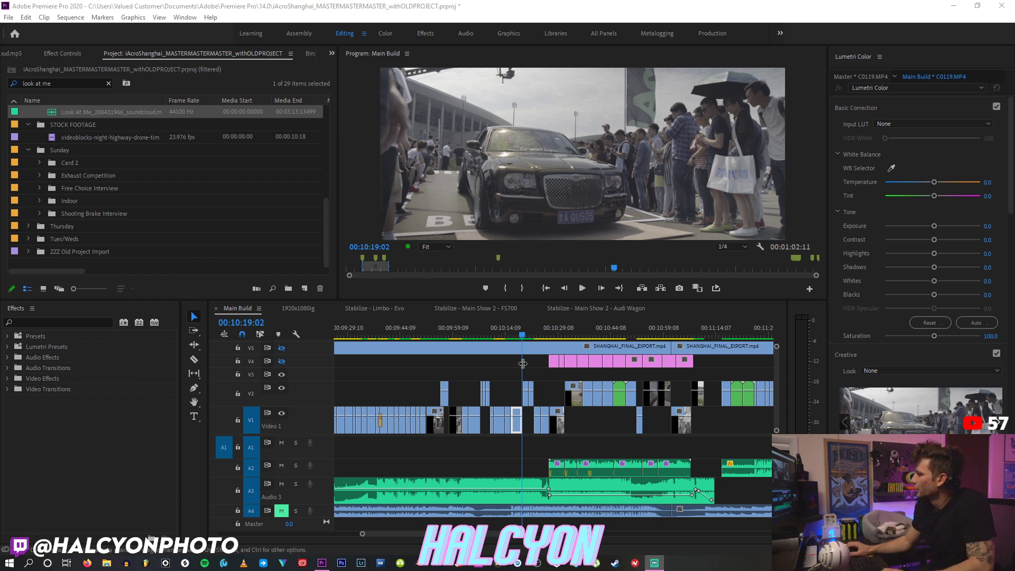
{"action": "left_click", "coordinate": [518, 328]}
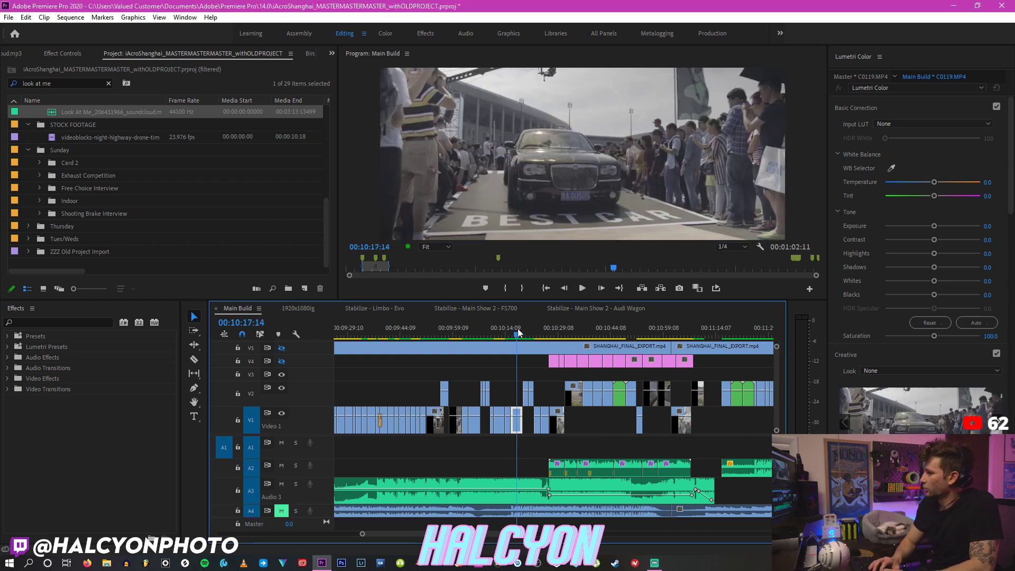
{"action": "key", "text": "m"}
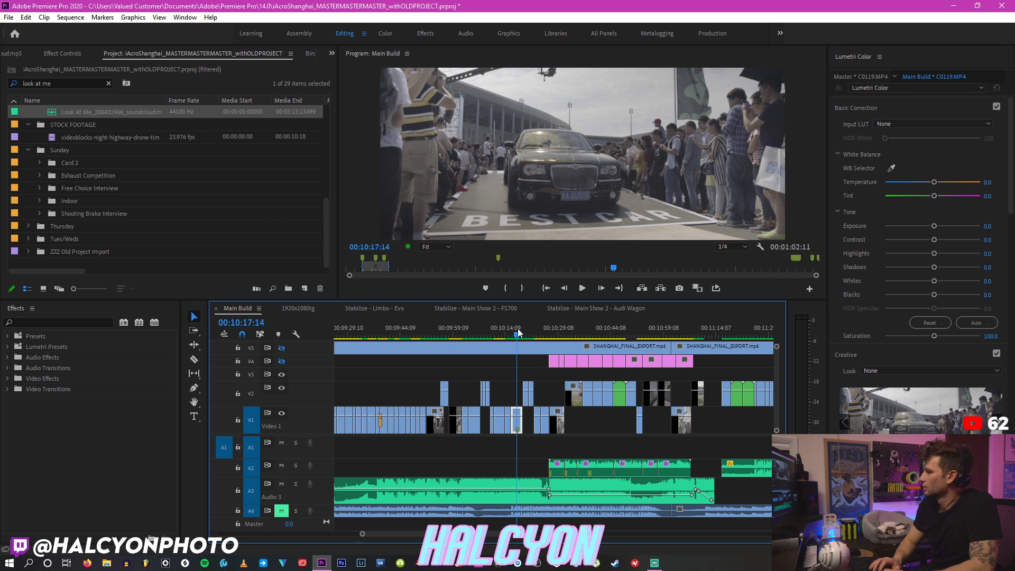
{"action": "key", "text": "m"}
{"action": "left_click", "coordinate": [608, 126]}
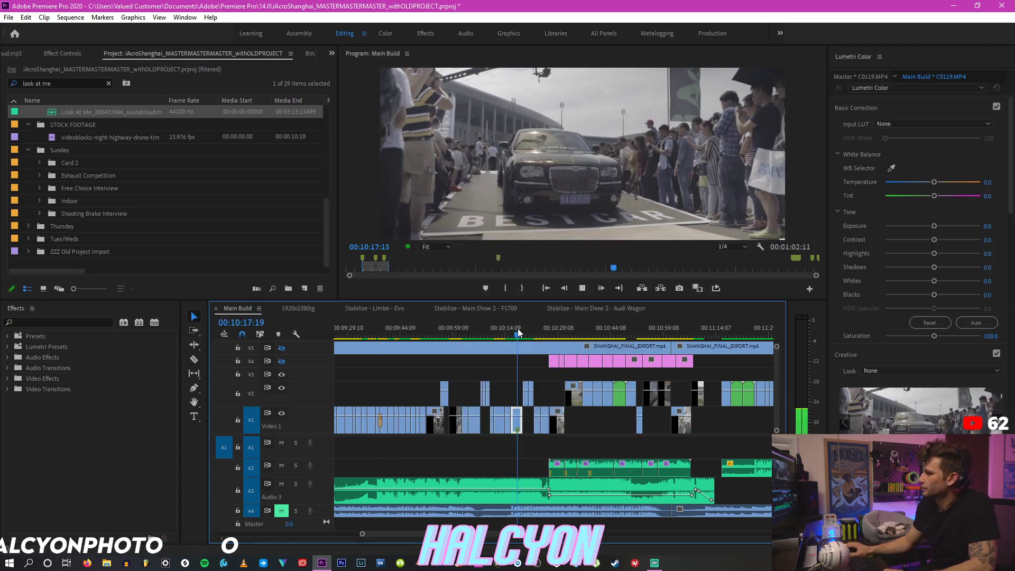
Step: Play the sequence from the marked Best Car shot into the wagon interview in C0011.MP4 at 00:10:28:07
{"action": "key", "text": "space"}
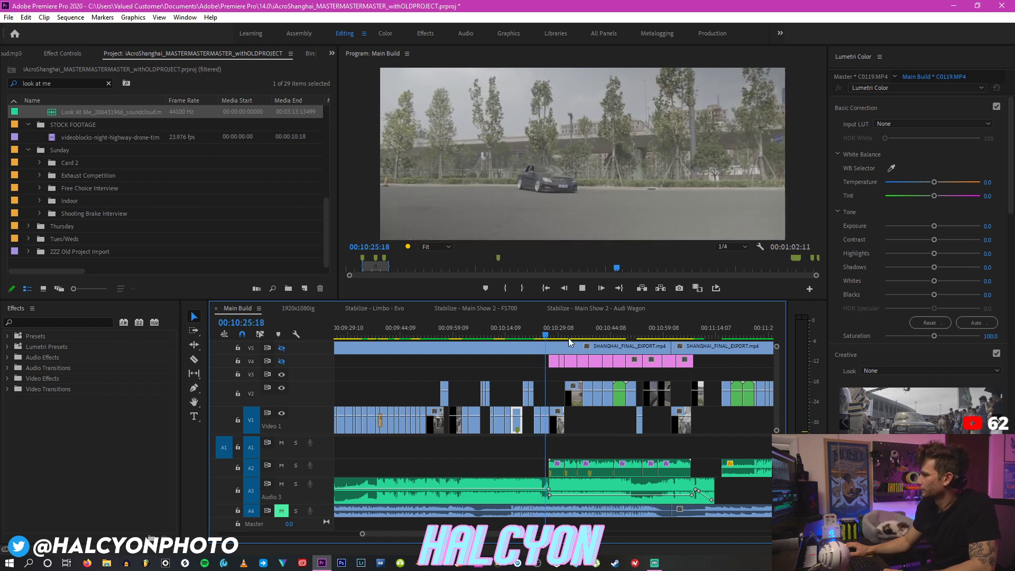
{"action": "key", "text": "space"}
{"action": "left_click", "coordinate": [540, 468]}
{"action": "key", "text": "space"}
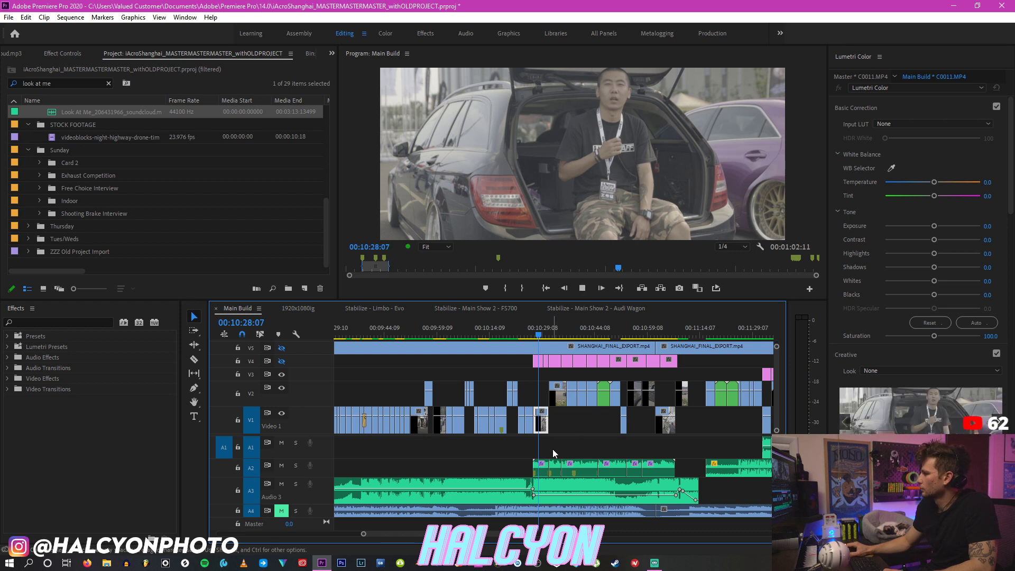
Step: Set the volume level of the first Interview - Black Merc Wagon.wav clip on A2 to -6 dB
{"action": "left_click", "coordinate": [524, 467]}
{"action": "left_click", "coordinate": [67, 54]}
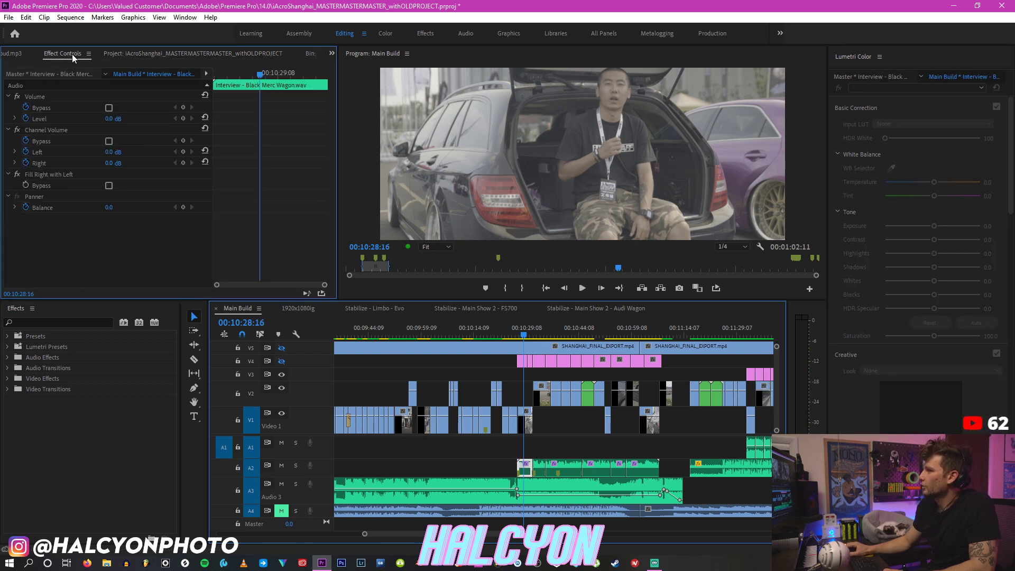
{"action": "type", "text": "-6"}
{"action": "key", "text": "Return"}
Step: Paste the first interview clip's Volume and Fill Right with Left attributes onto the remaining Black Merc Wagon clips on A2
{"action": "left_click", "coordinate": [544, 468]}
{"action": "left_click", "coordinate": [539, 466]}
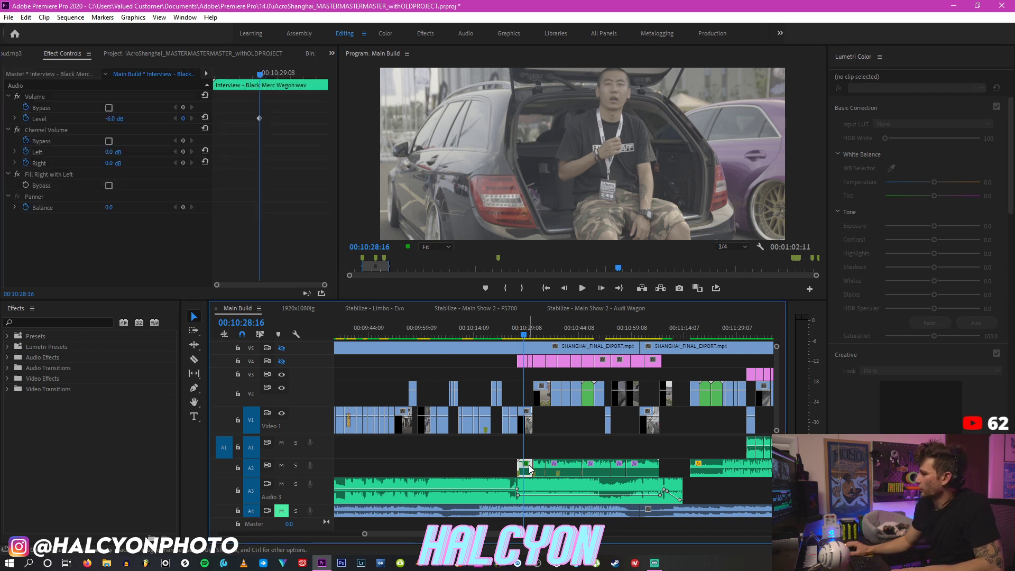
{"action": "left_click", "coordinate": [544, 467]}
{"action": "left_click_drag", "start_coordinate": [659, 452], "coordinate": [541, 464]}
{"action": "key", "text": "ctrl+alt+v"}
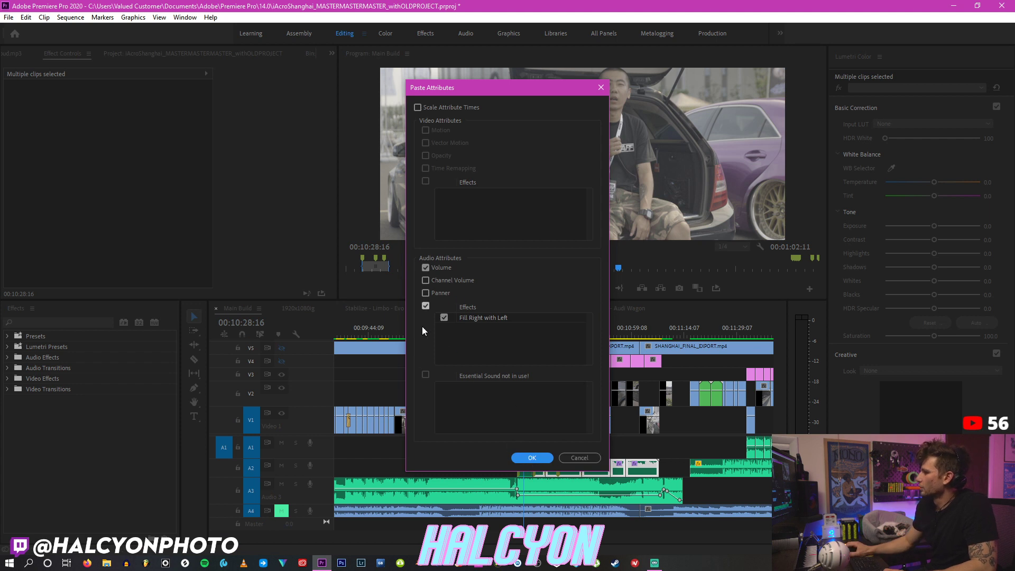
{"action": "left_click", "coordinate": [531, 458]}
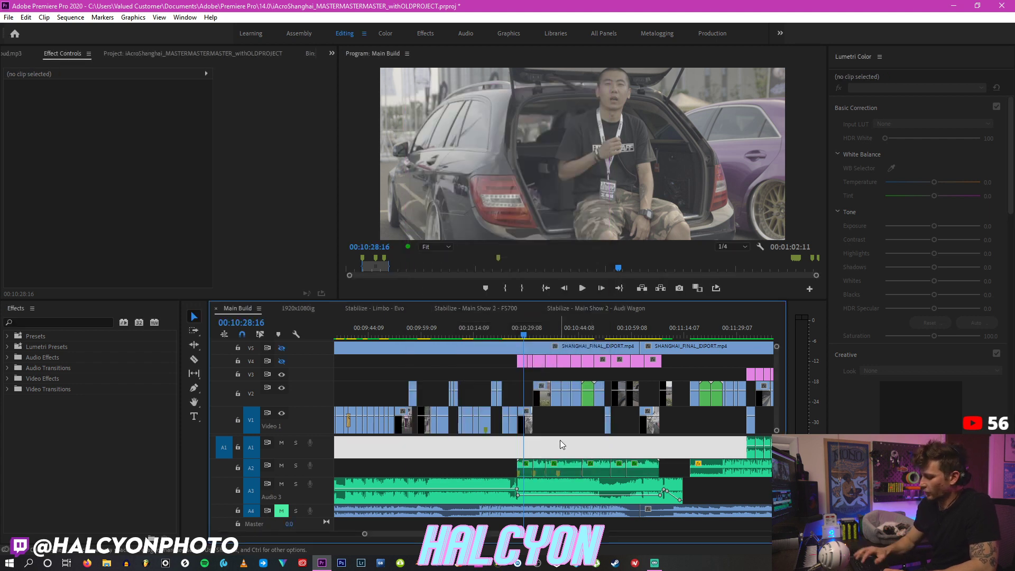
Step: Mute audio track A3 and review the Black Merc Wagon interview from 00:10:28:16 to 00:10:37:08
{"action": "key", "text": "equal"}
{"action": "key", "text": "space"}
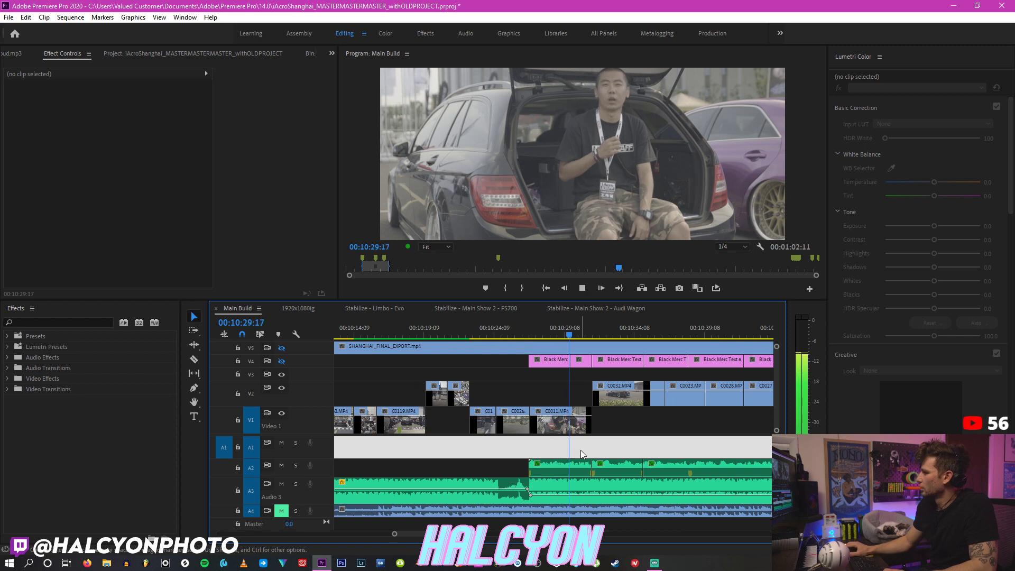
{"action": "left_click", "coordinate": [281, 484]}
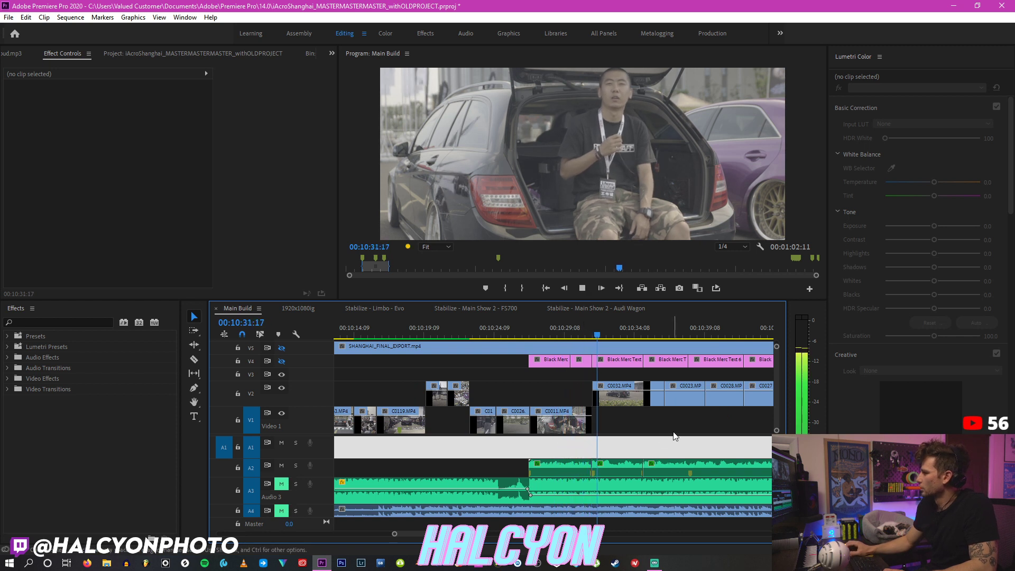
{"action": "key", "text": "minus"}
{"action": "left_click", "coordinate": [626, 464]}
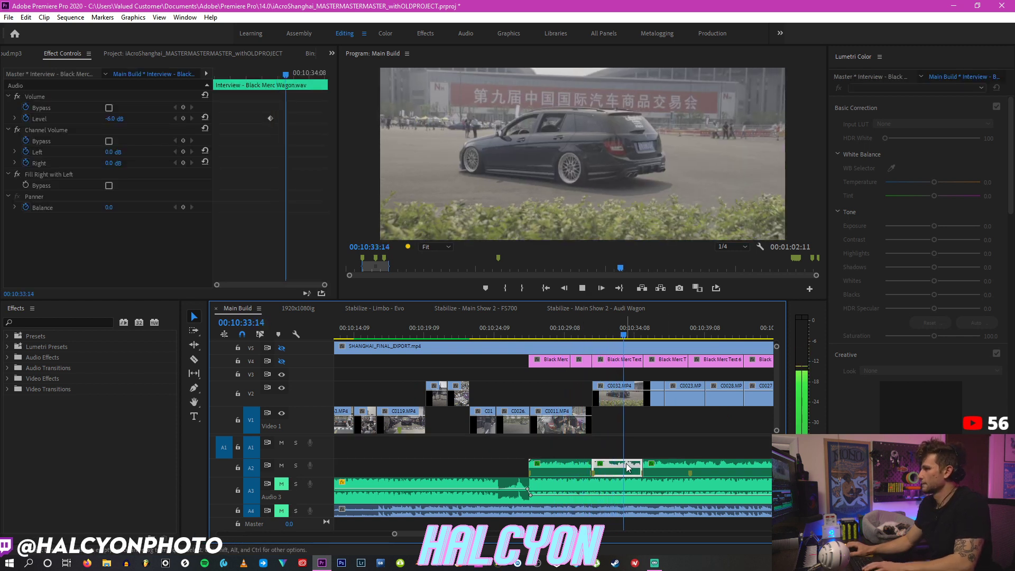
{"action": "key", "text": "minus"}
{"action": "left_click_drag", "start_coordinate": [582, 326], "coordinate": [611, 328]}
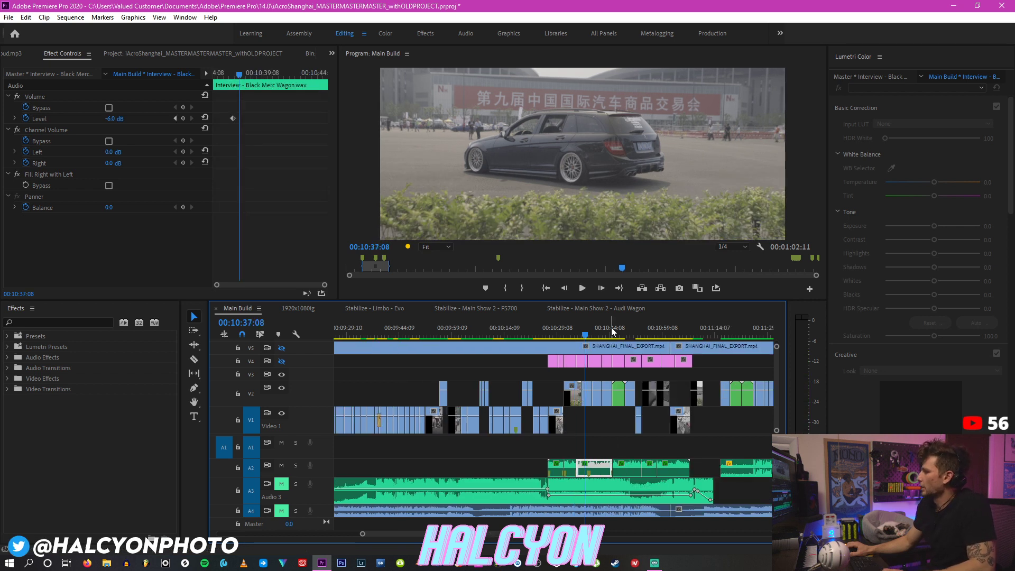
Step: Skim the Main Build sequence beyond the wagon interview, checking the shots at 00:12:16:19, 00:12:30:01 and 00:12:53:13
{"action": "key", "text": "minus"}
{"action": "key", "text": "minus"}
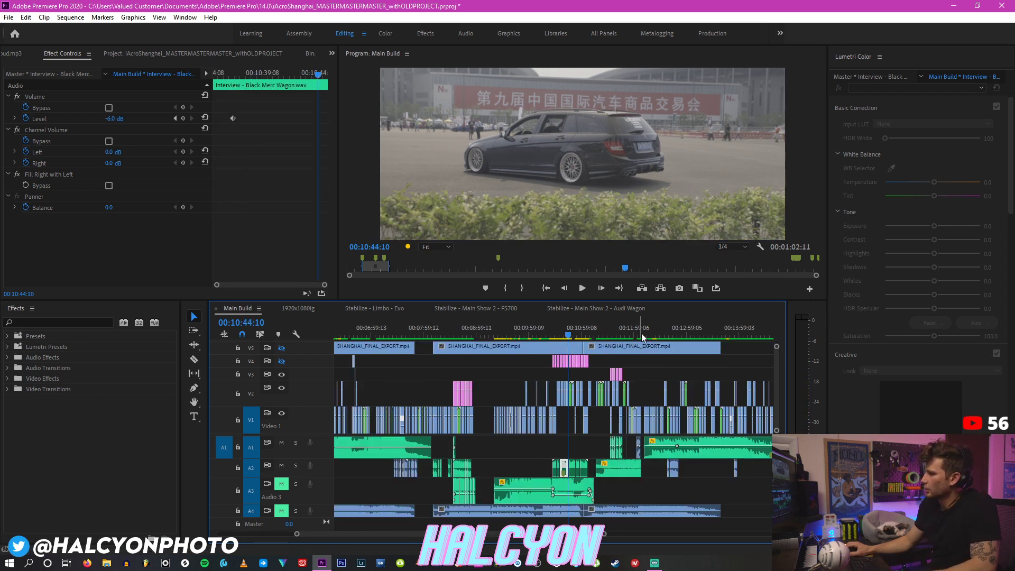
{"action": "left_click", "coordinate": [651, 332]}
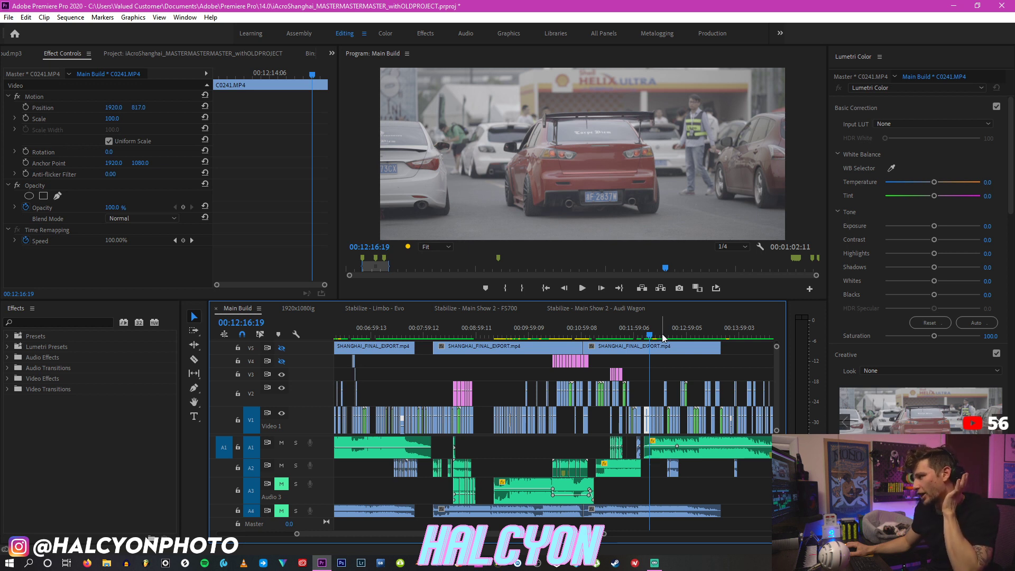
{"action": "left_click", "coordinate": [662, 334]}
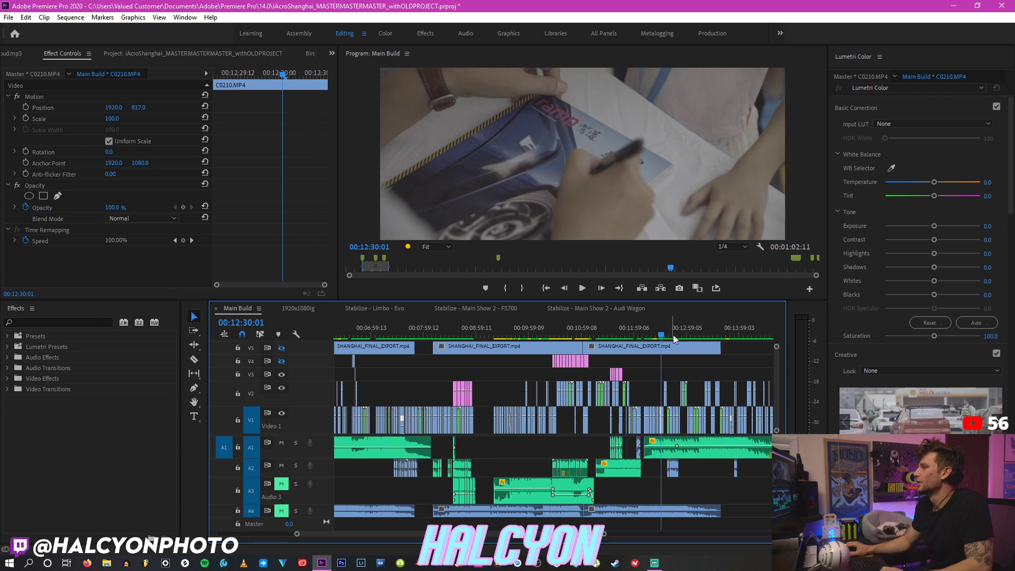
{"action": "left_click", "coordinate": [682, 336]}
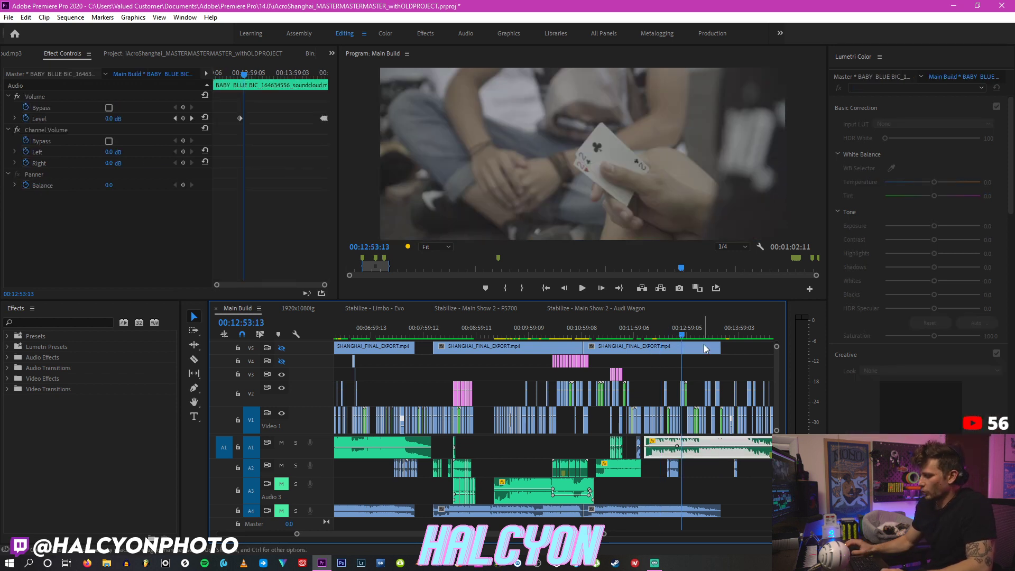
Step: Play and scrub the car show section from the playing card shot at 00:12:53:13 to C0034.MP4 at 00:13:01:13
{"action": "key", "text": "equal"}
{"action": "key", "text": "minus"}
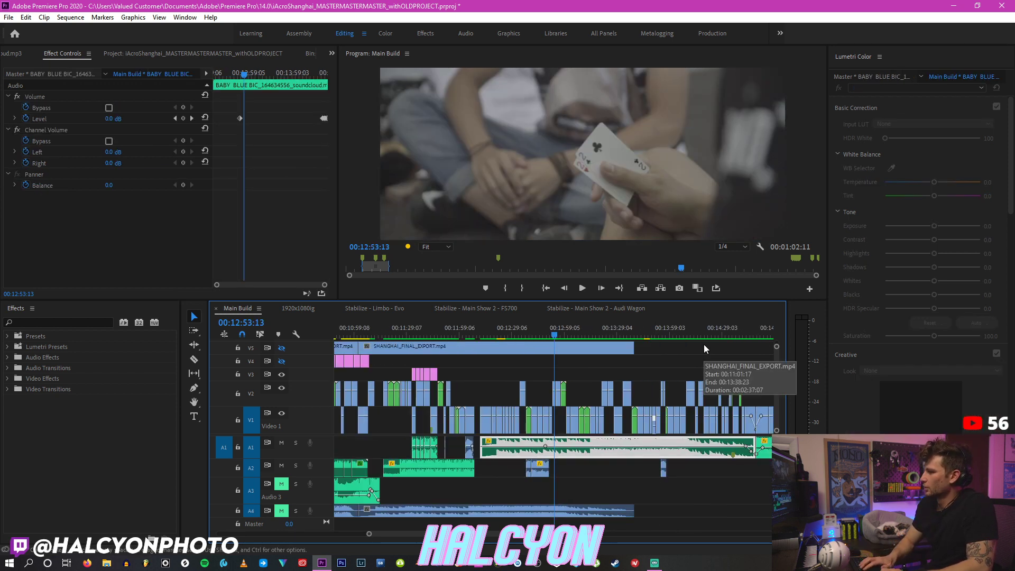
{"action": "key", "text": "space"}
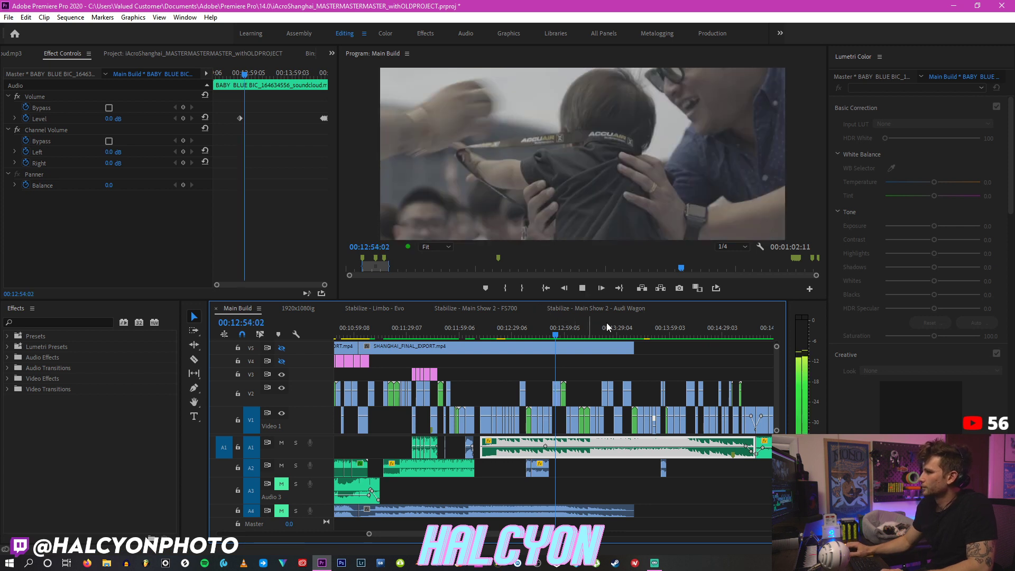
{"action": "key", "text": "space"}
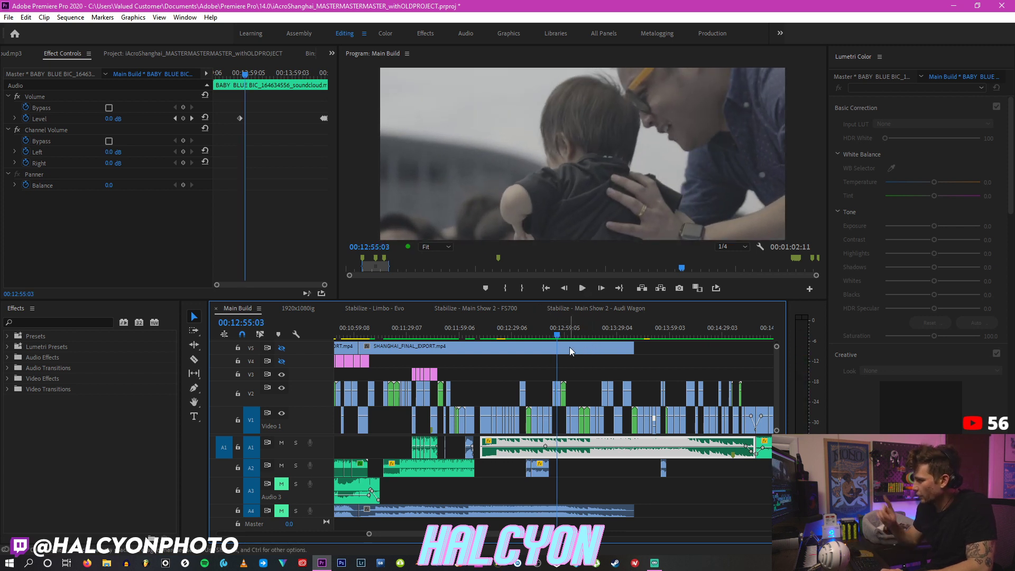
{"action": "left_click", "coordinate": [555, 335]}
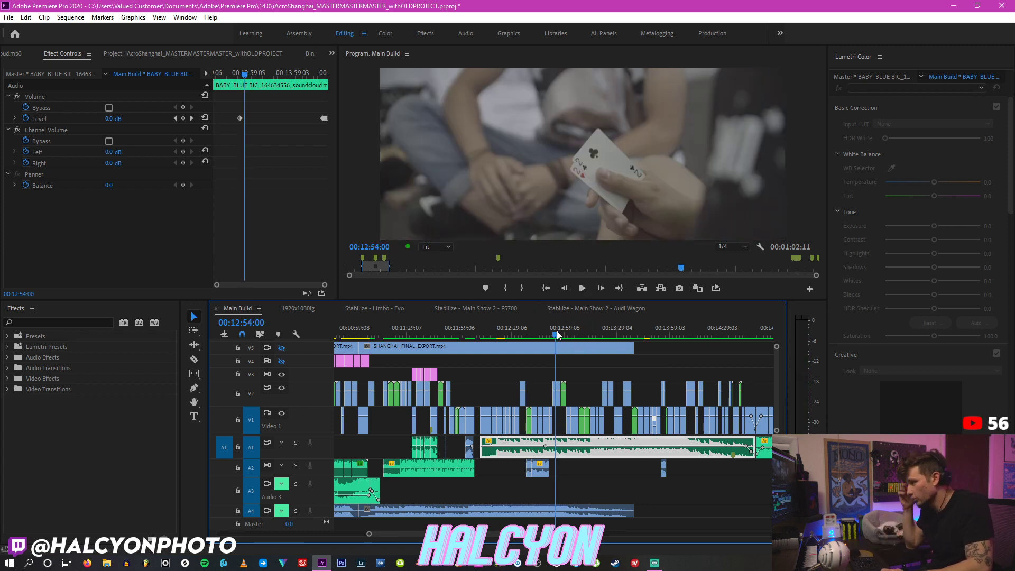
{"action": "left_click_drag", "start_coordinate": [559, 335], "coordinate": [576, 334]}
{"action": "key", "text": "Up"}
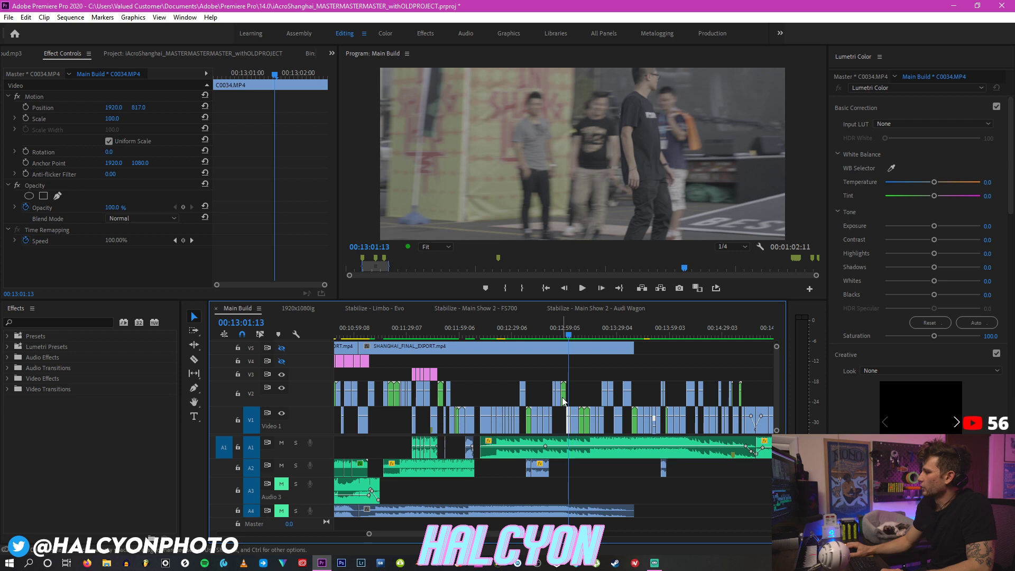
Step: Replace the nested Stabilize - Main Show 2 - Stage Tele clip at 00:12:58:12 with its source clip, placed on V1
{"action": "left_click", "coordinate": [567, 334]}
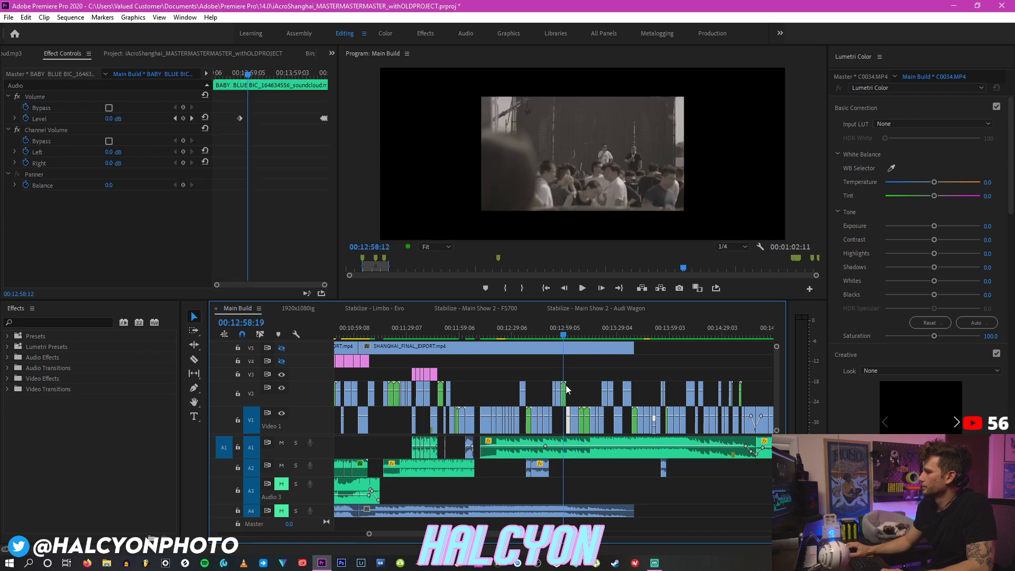
{"action": "double_click", "coordinate": [566, 383]}
{"action": "left_click_drag", "start_coordinate": [531, 363], "coordinate": [347, 487]}
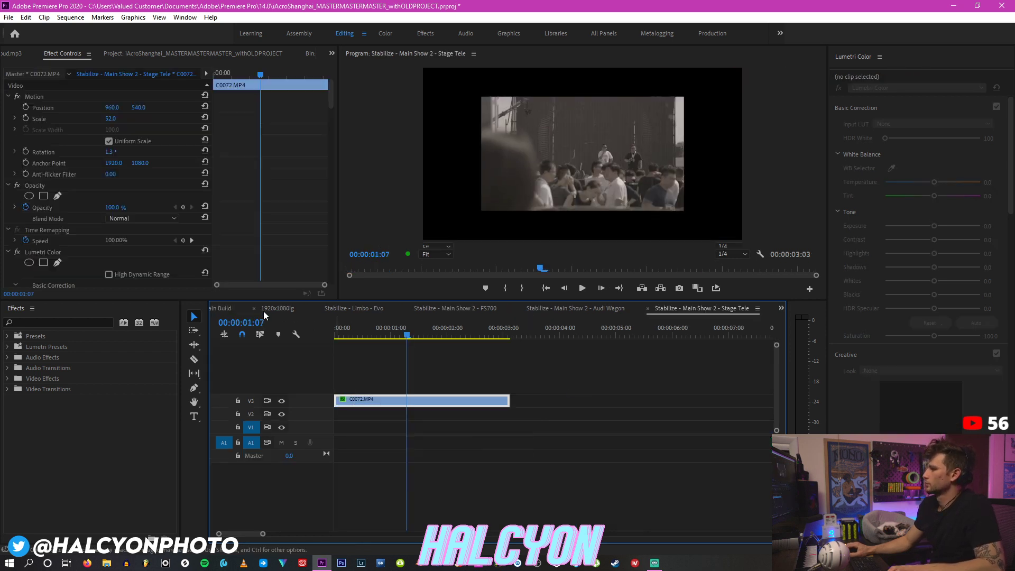
{"action": "left_click", "coordinate": [227, 308]}
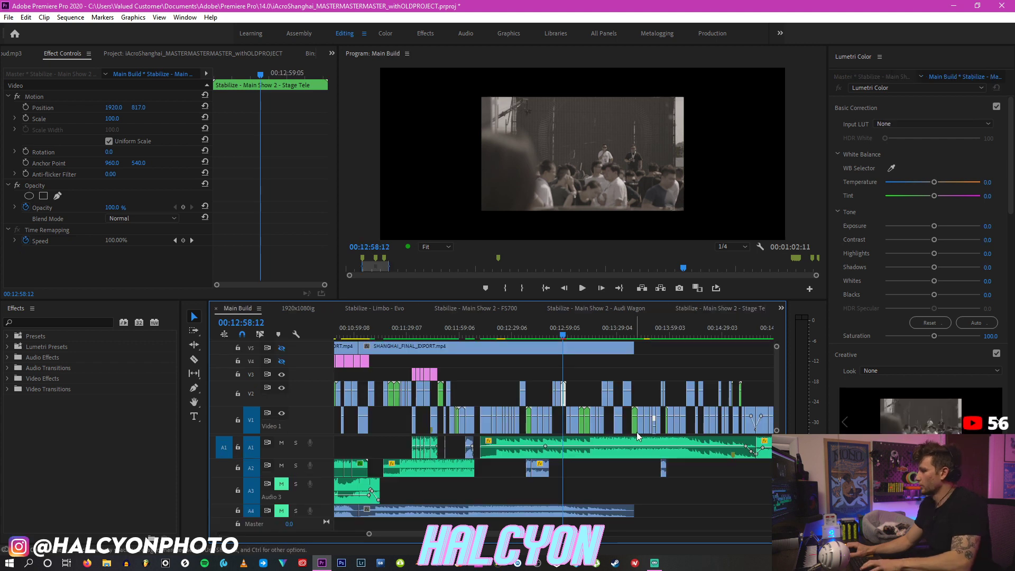
{"action": "key", "text": "="}
{"action": "key", "text": "Up"}
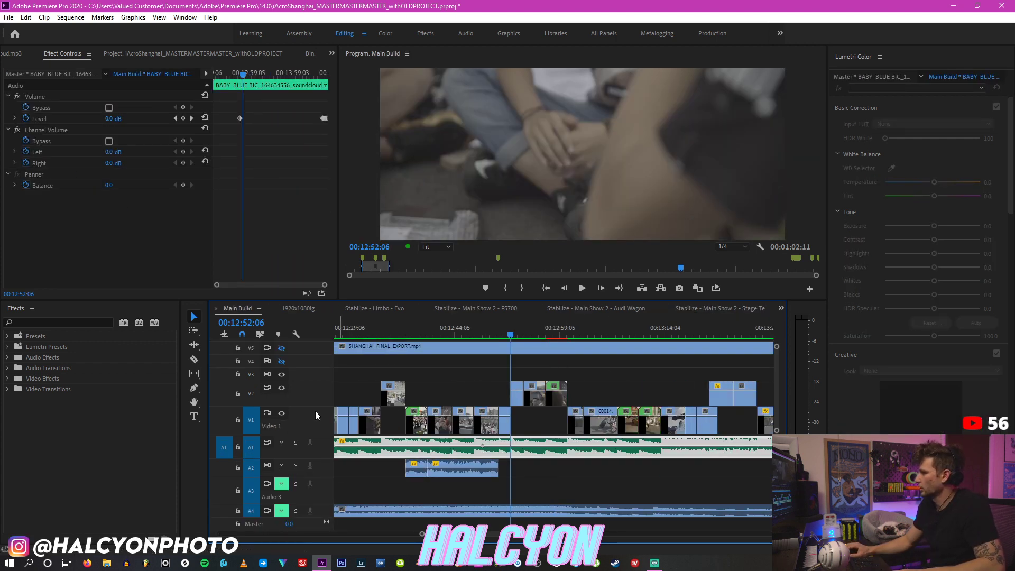
{"action": "left_click_drag", "start_coordinate": [522, 426], "coordinate": [555, 420]}
{"action": "left_click", "coordinate": [552, 334]}
Step: Replace the nested Stabilize - Main Show 2 - Stage clip at 00:12:39:04 on V1 with its source clip C0094.MP4
{"action": "left_click", "coordinate": [418, 328]}
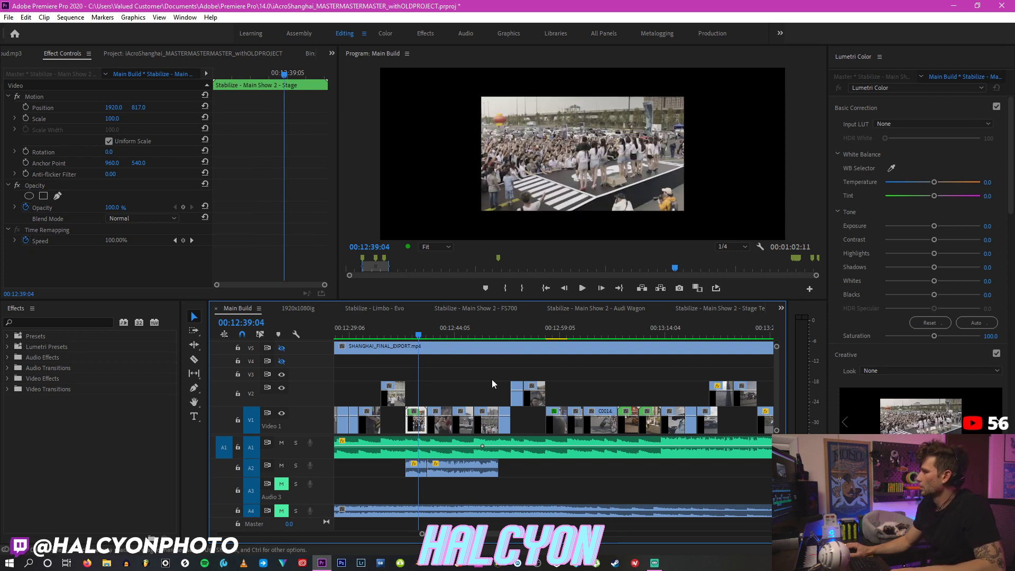
{"action": "double_click", "coordinate": [415, 425]}
{"action": "left_click_drag", "start_coordinate": [445, 369], "coordinate": [333, 436]}
{"action": "left_click", "coordinate": [661, 309]}
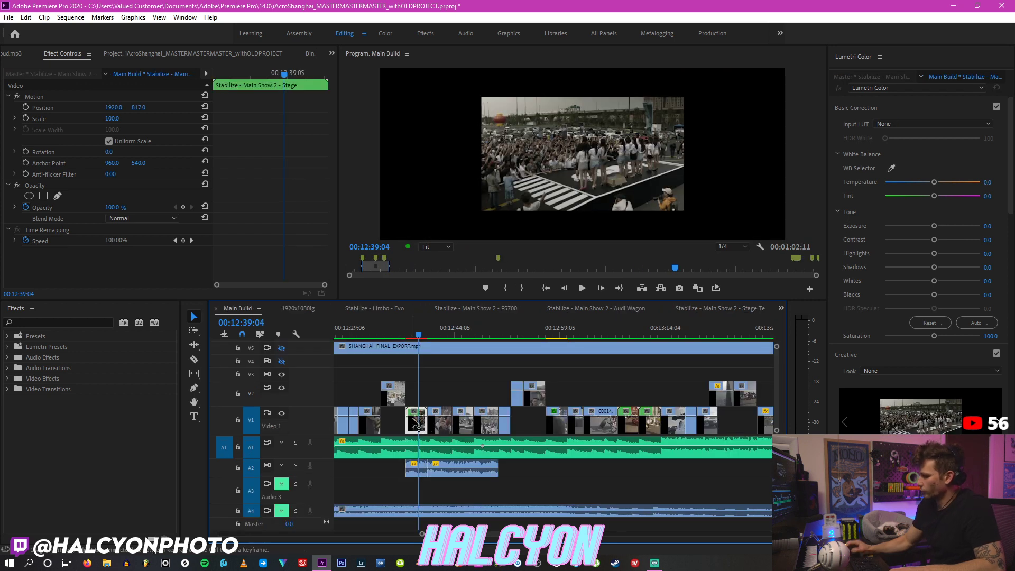
{"action": "key", "text": "Down"}
{"action": "left_click", "coordinate": [431, 385]}
Step: Play the stage section in Main Build from just before C0094.MP4 through to C0284.MP4 at 00:12:47:09
{"action": "key", "text": "equal"}
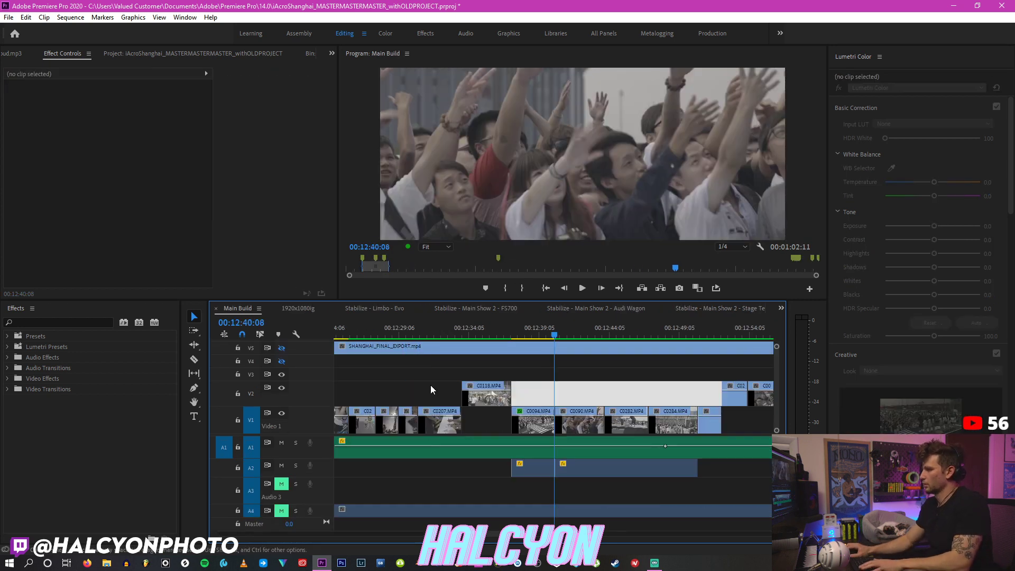
{"action": "key", "text": "equal"}
{"action": "left_click", "coordinate": [491, 335]}
{"action": "left_click", "coordinate": [454, 328]}
{"action": "key", "text": "j"}
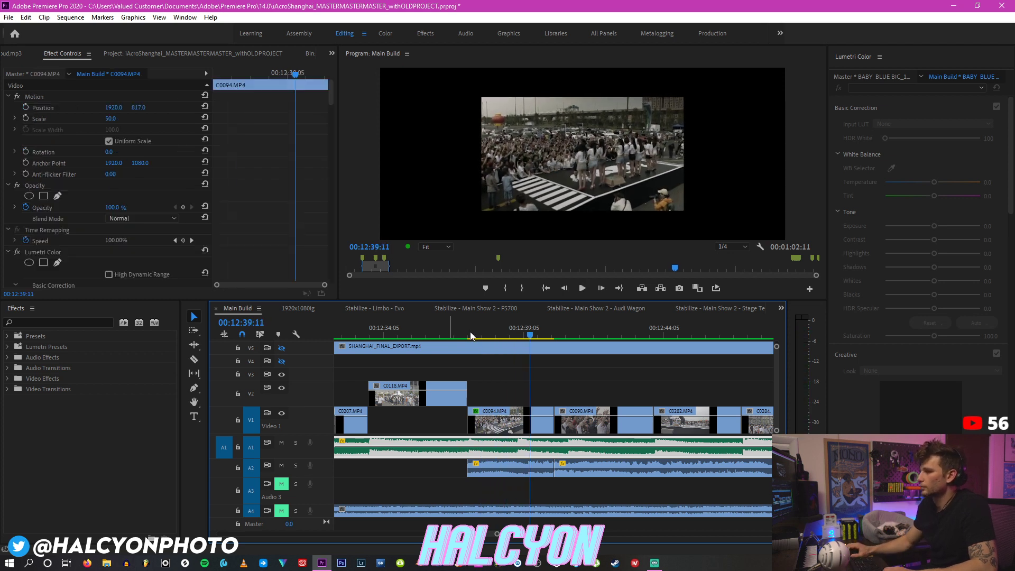
{"action": "left_click", "coordinate": [464, 333]}
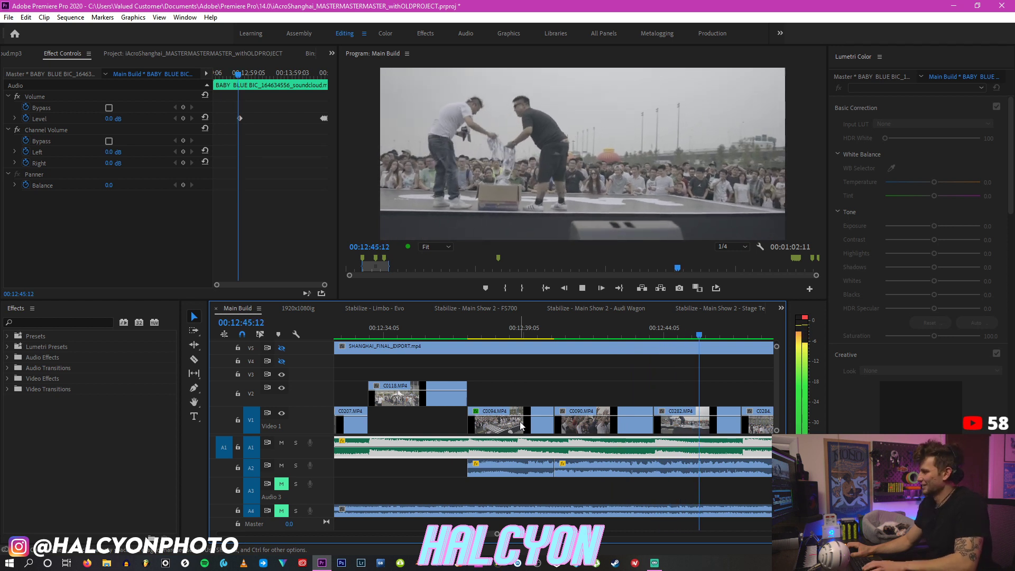
{"action": "key", "text": "minus"}
{"action": "key", "text": "minus"}
{"action": "key", "text": "minus"}
{"action": "key", "text": "space"}
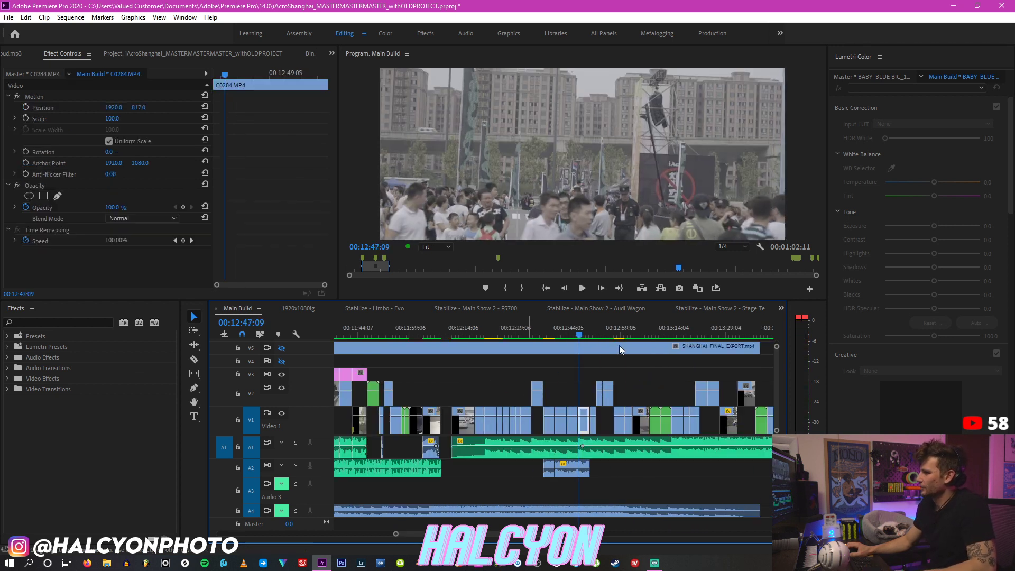
Step: Remove only the Lumetri Color effect from the V1 and V2 clips above the BABY BLUE BIC music track, keeping motion, opacity and time remapping
{"action": "left_click", "coordinate": [588, 325]}
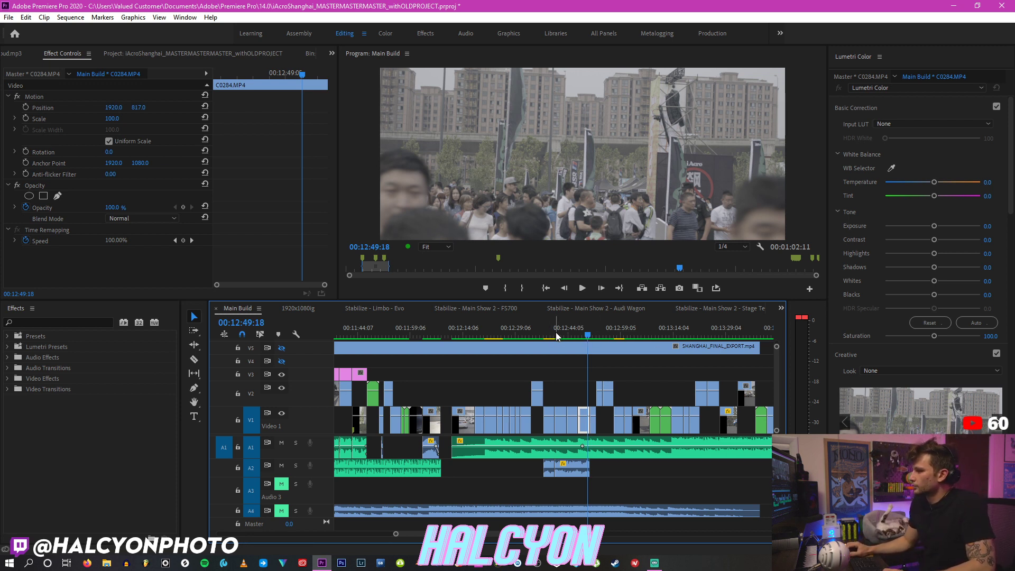
{"action": "left_click_drag", "start_coordinate": [593, 326], "coordinate": [468, 331]}
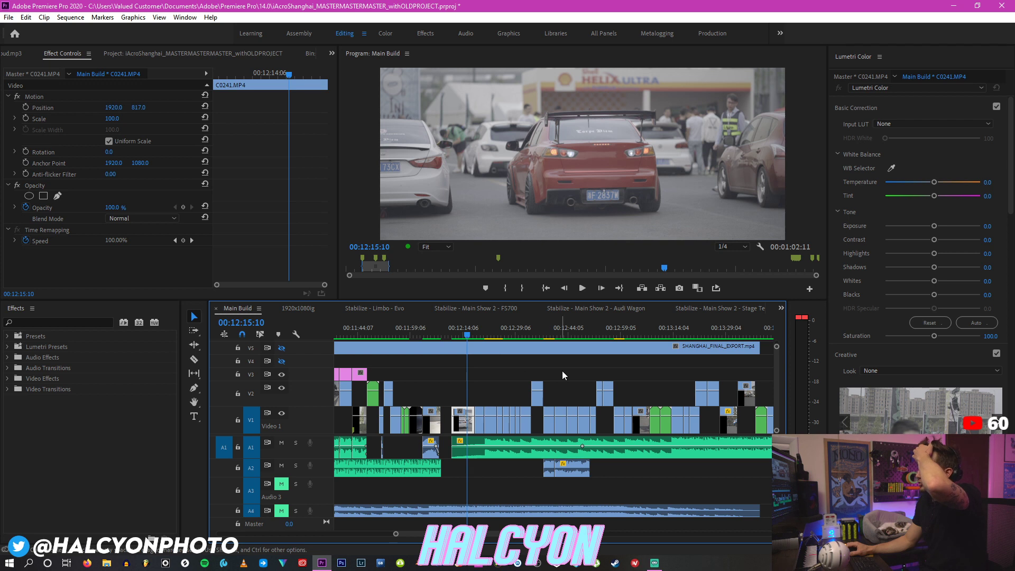
{"action": "scroll", "coordinate": [562, 370], "scroll_direction": "down", "scroll_amount": 1}
{"action": "left_click", "coordinate": [727, 328]}
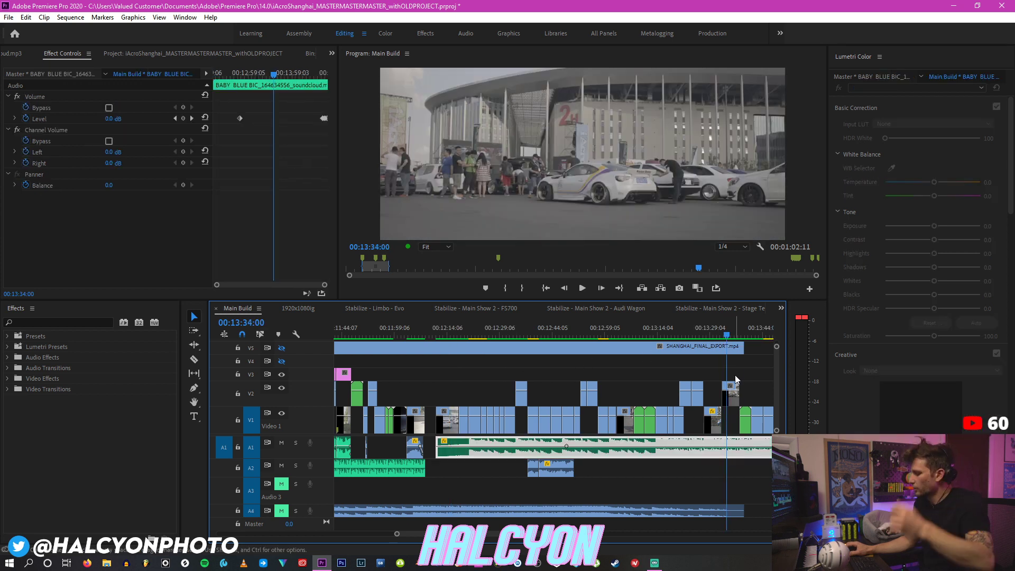
{"action": "key", "text": "minus"}
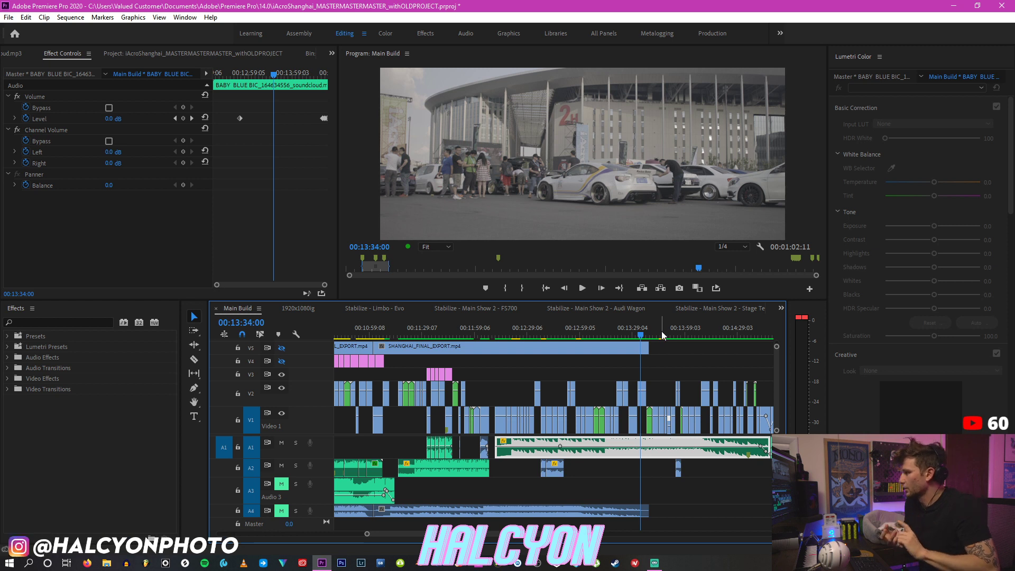
{"action": "left_click_drag", "start_coordinate": [684, 333], "coordinate": [738, 331]}
{"action": "left_click", "coordinate": [713, 333]}
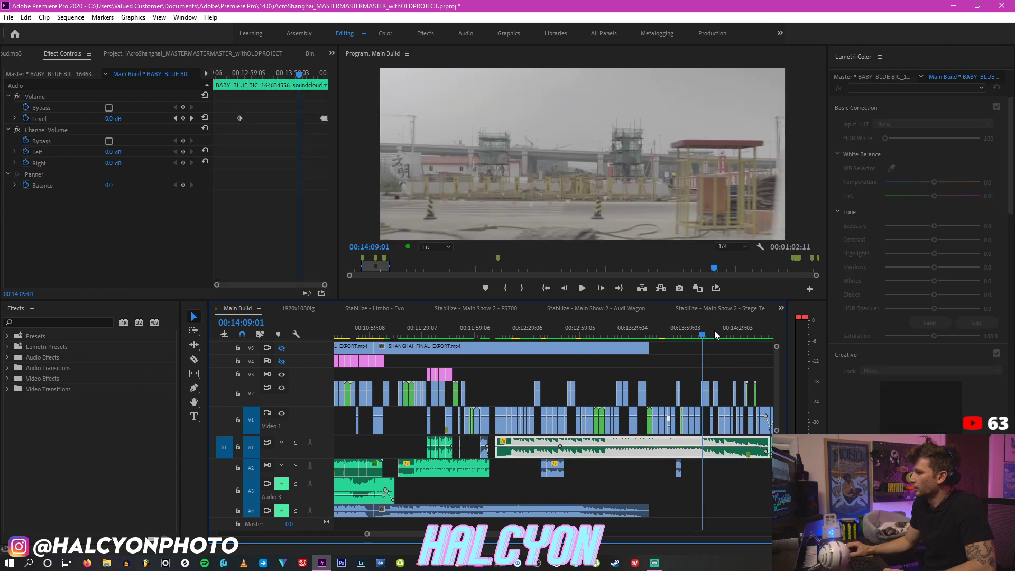
{"action": "left_click_drag", "start_coordinate": [504, 374], "coordinate": [730, 431]}
{"action": "right_click", "coordinate": [726, 421]}
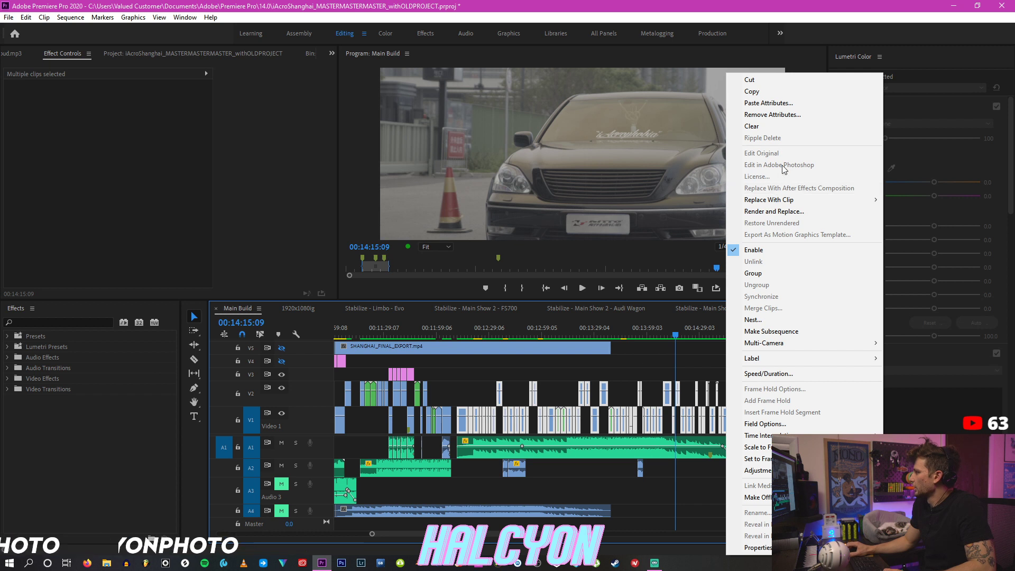
{"action": "left_click", "coordinate": [772, 115]}
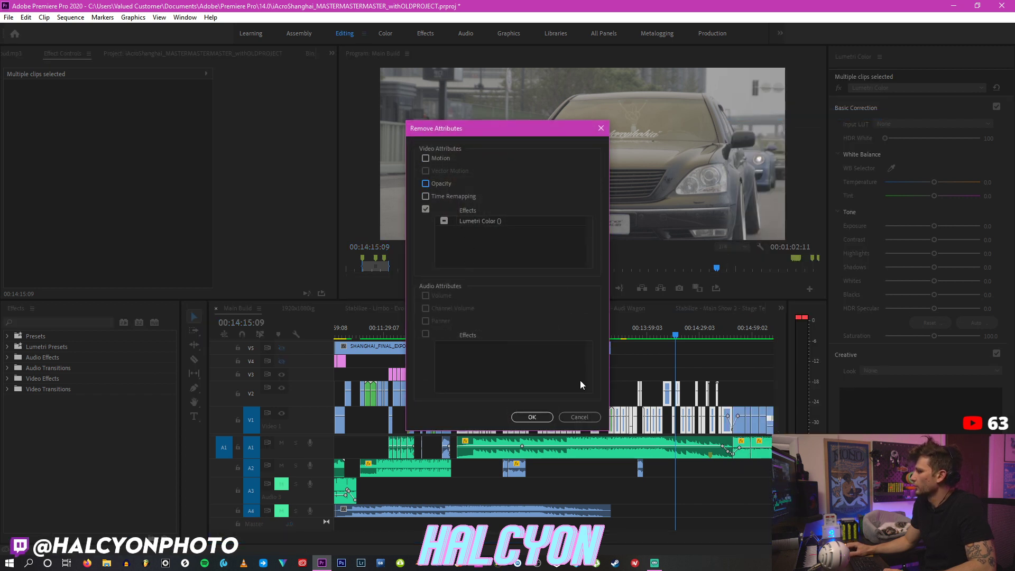
{"action": "left_click", "coordinate": [531, 420]}
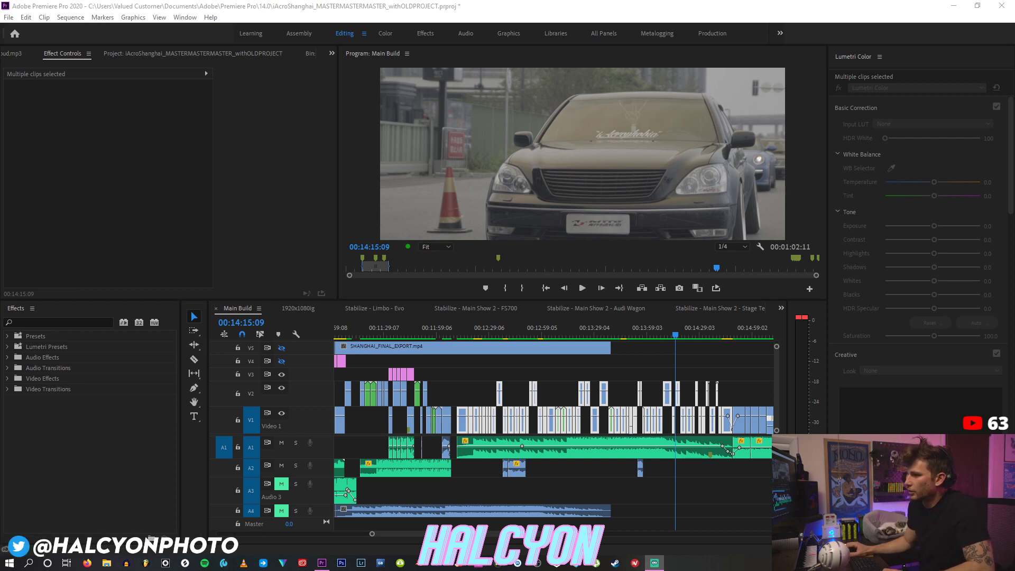
Step: Deselect the clips and play the sequence from the C0241.MP4 shot at about 00:12:15 to check the framing of the clips
{"action": "left_click", "coordinate": [517, 332]}
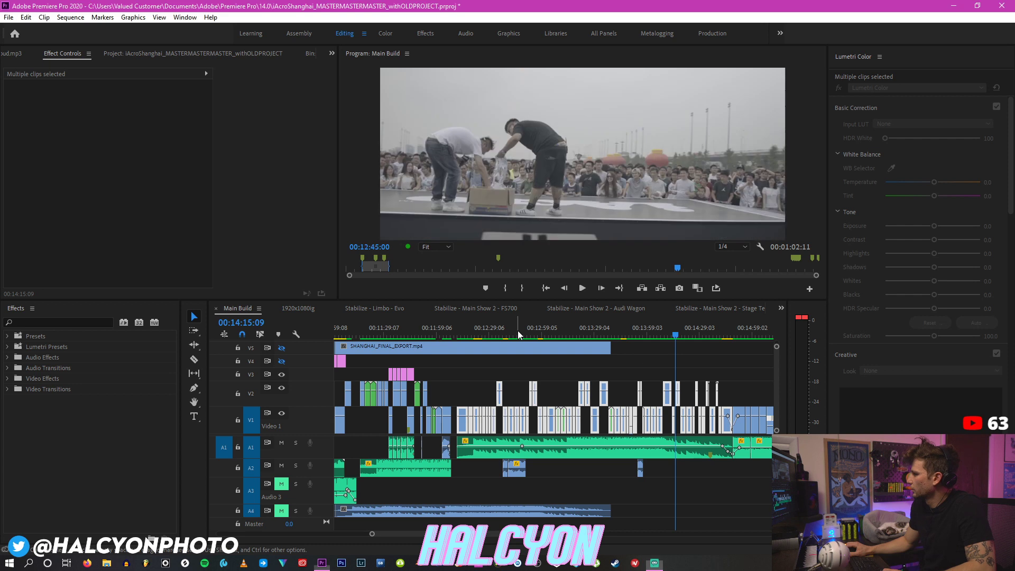
{"action": "left_click", "coordinate": [469, 332]}
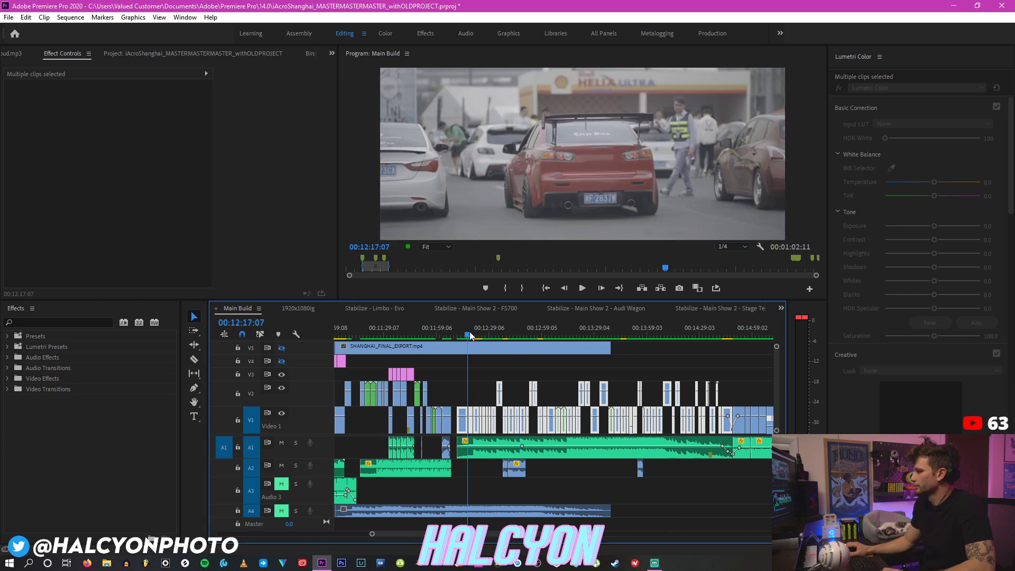
{"action": "key", "text": "="}
{"action": "key", "text": "="}
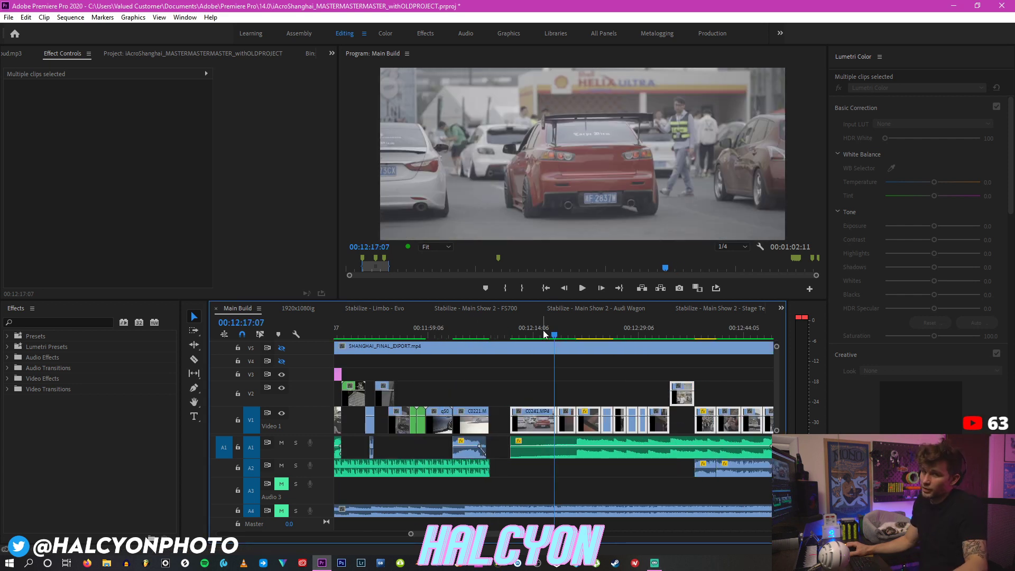
{"action": "left_click", "coordinate": [543, 327]}
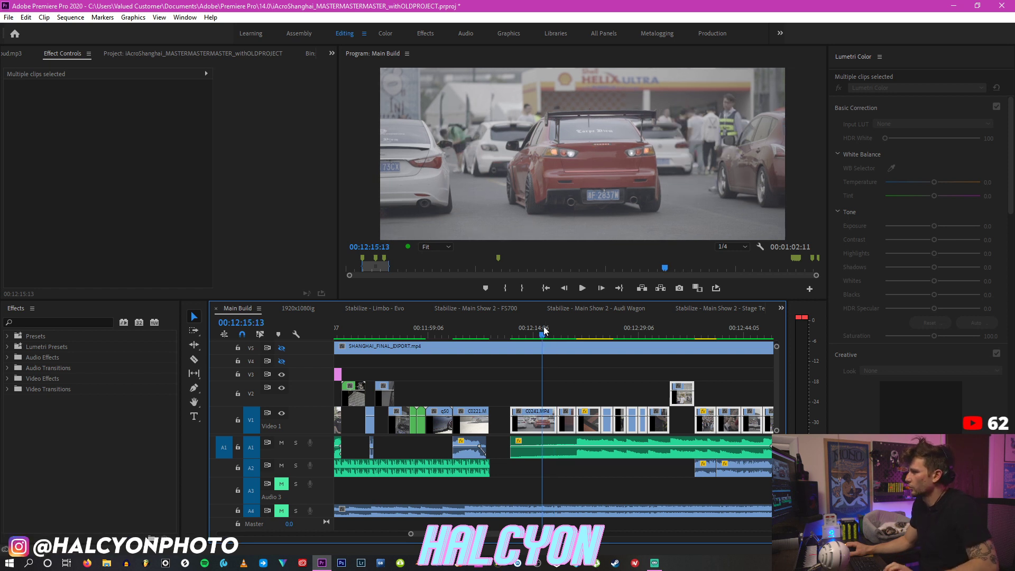
{"action": "left_click", "coordinate": [511, 380]}
{"action": "key", "text": "space"}
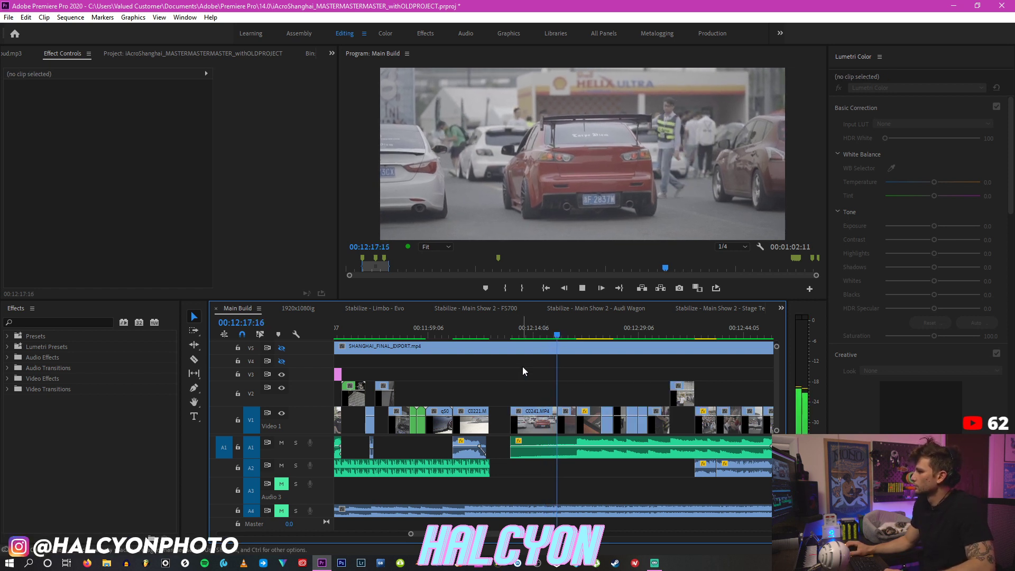
{"action": "scroll", "coordinate": [544, 370], "scroll_direction": "down", "scroll_amount": 2}
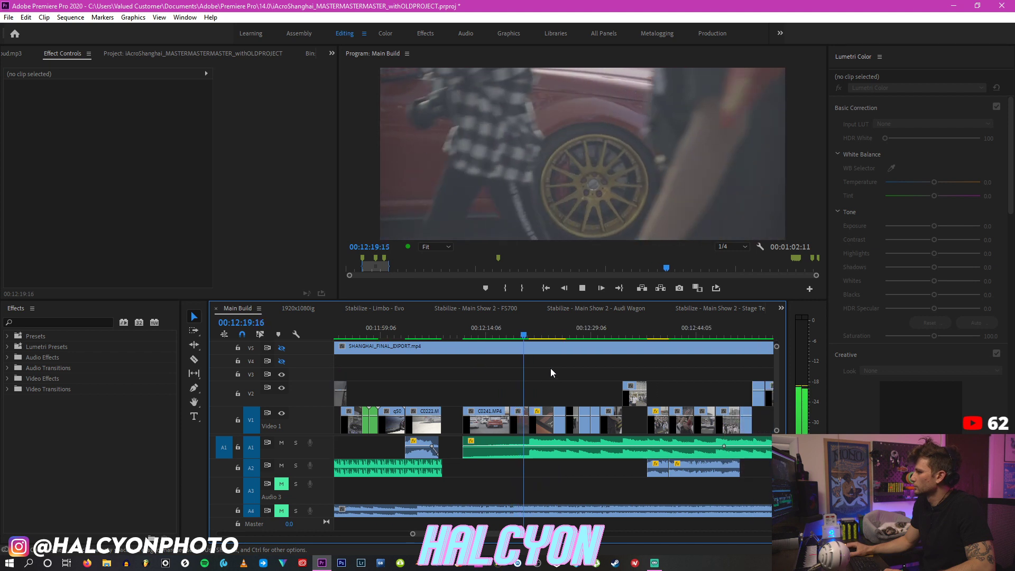
Step: Set the scale of the C0008.MP4 clip on V1 to 100
{"action": "left_click", "coordinate": [541, 420]}
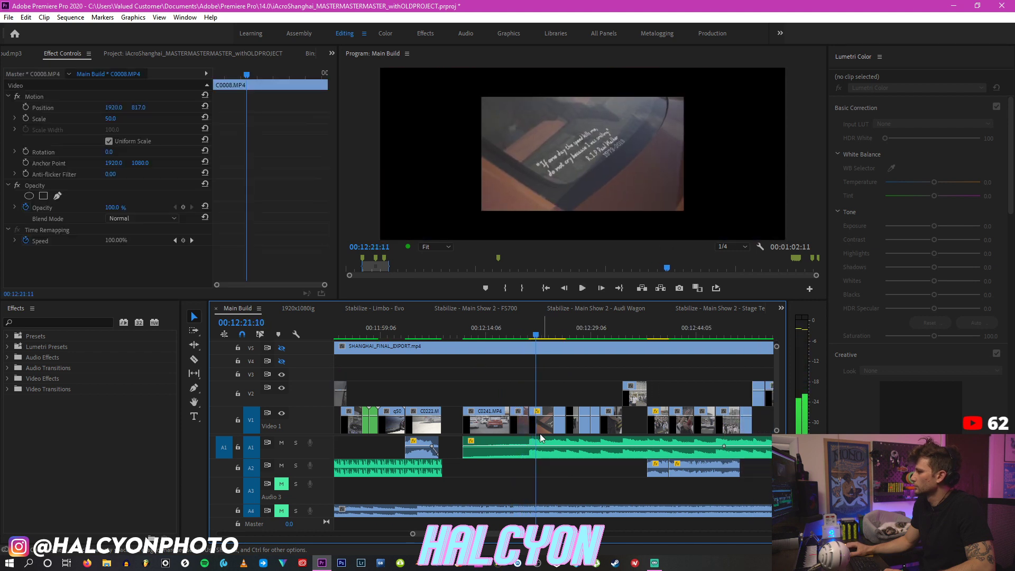
{"action": "left_click", "coordinate": [110, 118]}
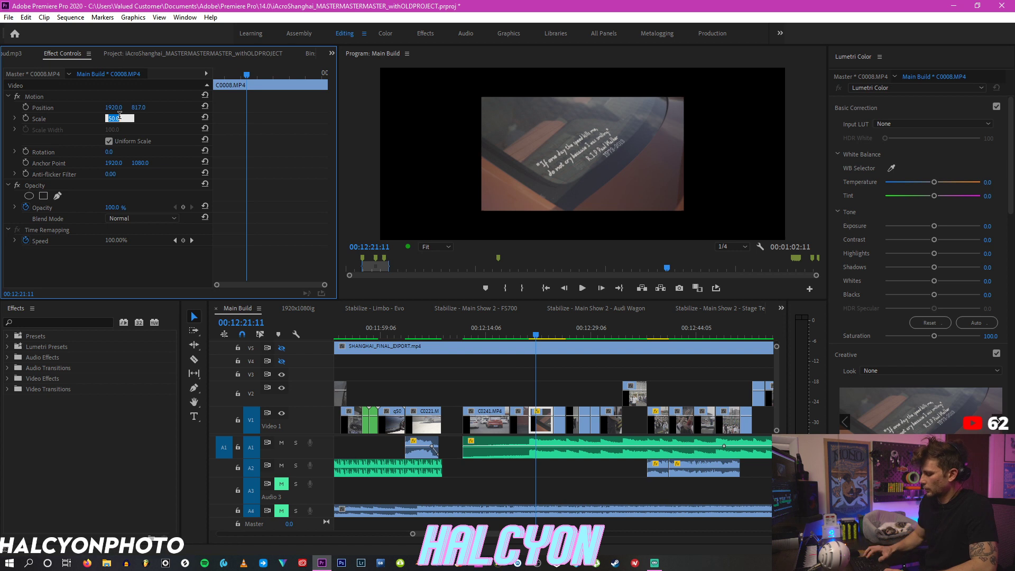
{"action": "type", "text": "100"}
{"action": "key", "text": "Return"}
Step: Play on to the C0011.MP4 clip at 00:12:24:04 and set its scale to 100
{"action": "key", "text": "space"}
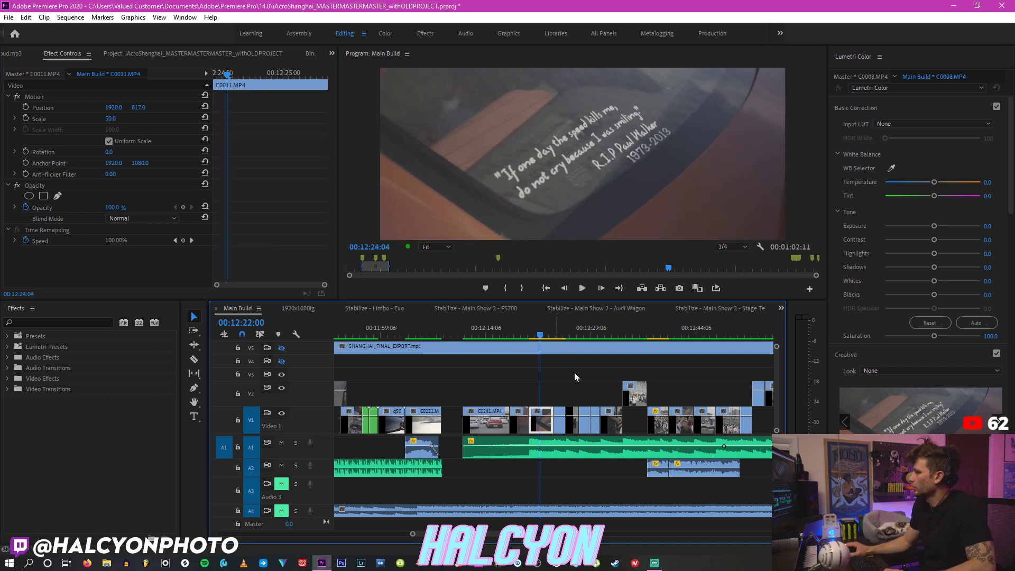
{"action": "key", "text": "space"}
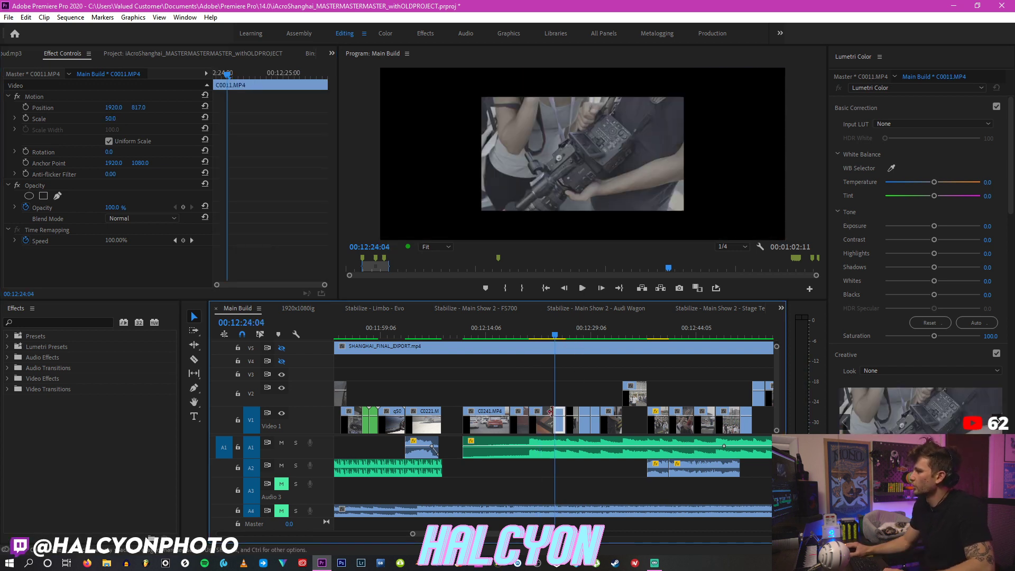
{"action": "left_click", "coordinate": [110, 118]}
{"action": "type", "text": "100"}
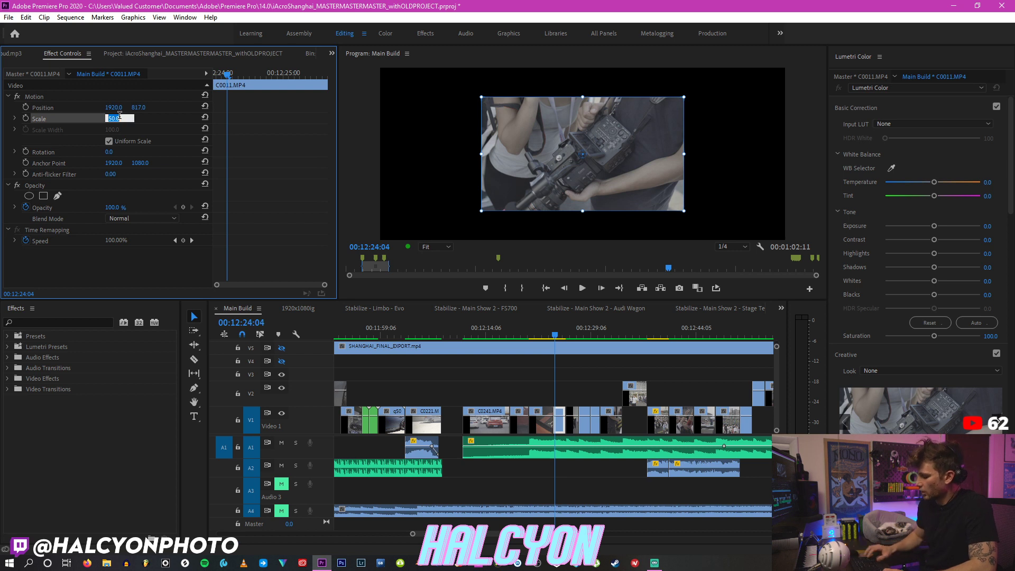
{"action": "key", "text": "Return"}
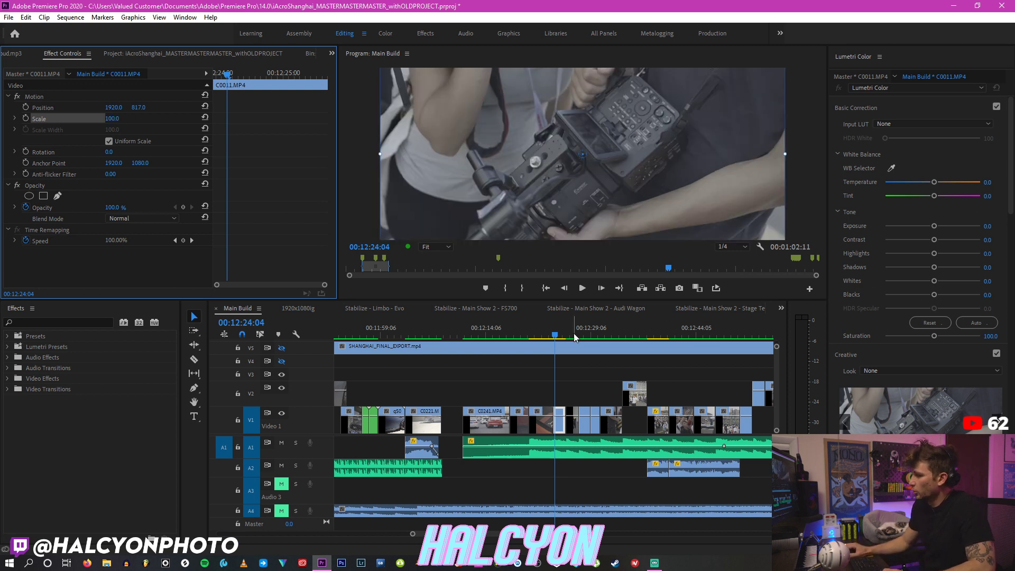
Step: Check the following shots up to the C0094.MP4 clip at 00:12:38:03 and set its scale to 100
{"action": "key", "text": "Down"}
{"action": "key", "text": "Down"}
{"action": "key", "text": "Down"}
{"action": "left_click_drag", "start_coordinate": [590, 333], "coordinate": [633, 326]}
{"action": "left_click", "coordinate": [635, 398]}
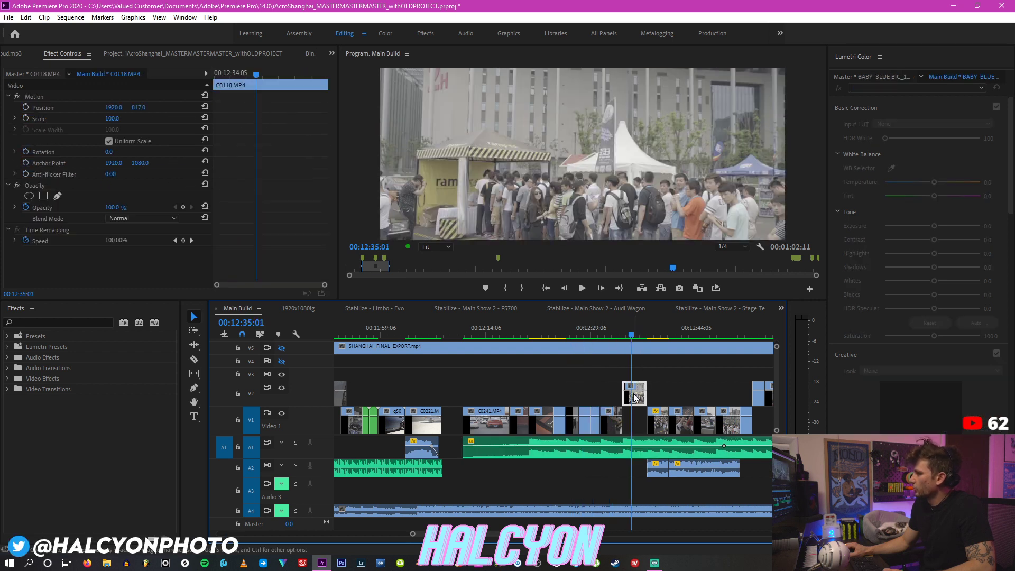
{"action": "left_click_drag", "start_coordinate": [643, 324], "coordinate": [654, 332]}
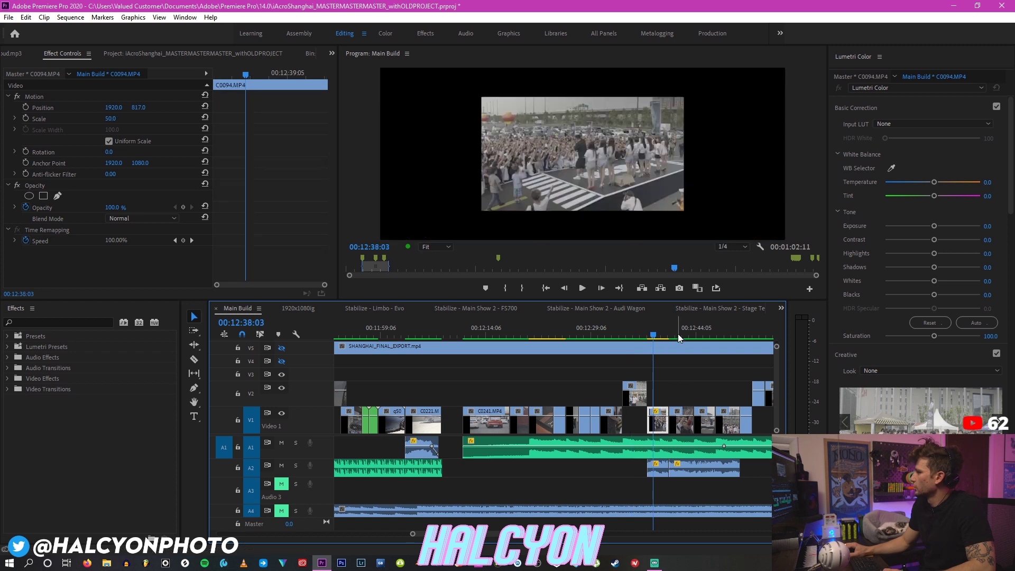
{"action": "left_click", "coordinate": [145, 122]}
{"action": "left_click", "coordinate": [110, 119]}
{"action": "type", "text": "100"}
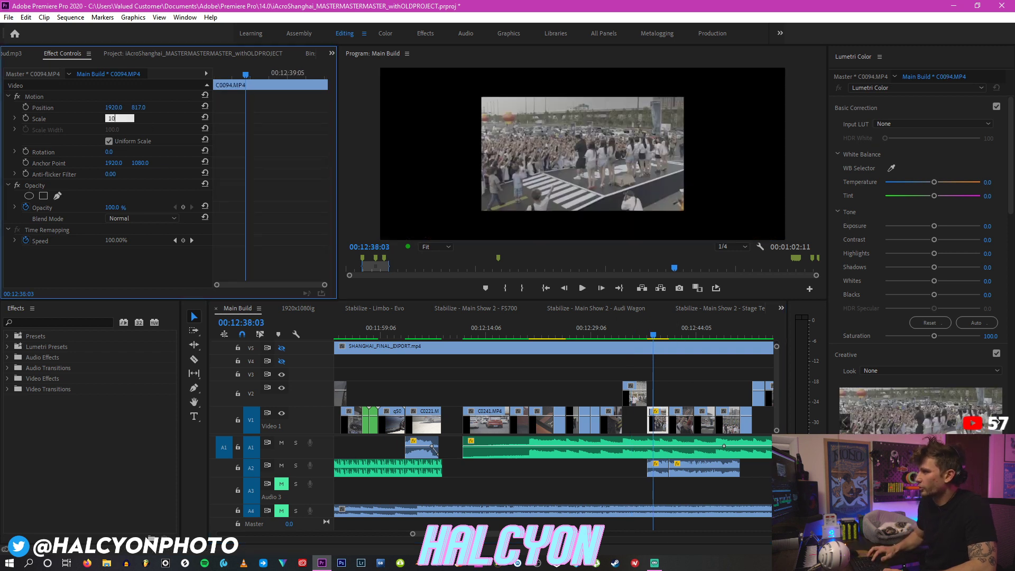
{"action": "key", "text": "Return"}
Step: Level the C0282.MP4 stage shot at 00:12:44:18 with a rotation of -2° and a scale of 105
{"action": "left_click", "coordinate": [634, 331]}
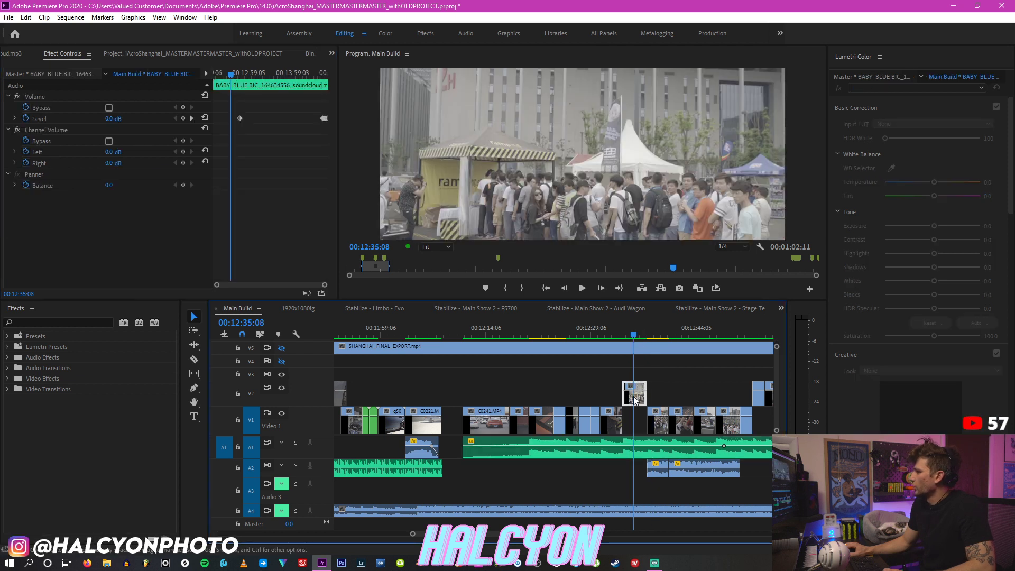
{"action": "left_click", "coordinate": [680, 330]}
{"action": "left_click", "coordinate": [700, 330]}
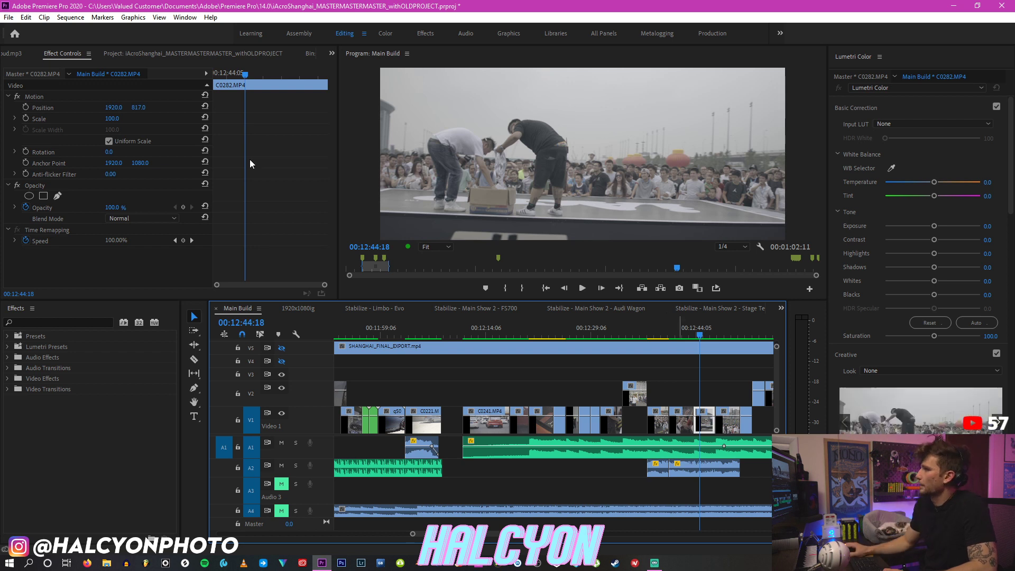
{"action": "left_click", "coordinate": [120, 118]}
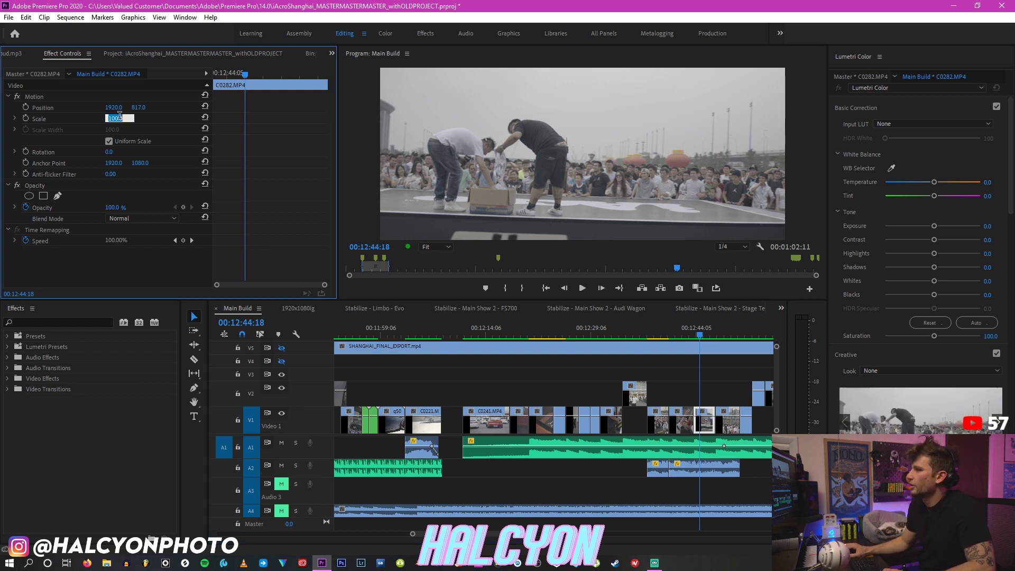
{"action": "left_click", "coordinate": [110, 152]}
{"action": "type", "text": "-2"}
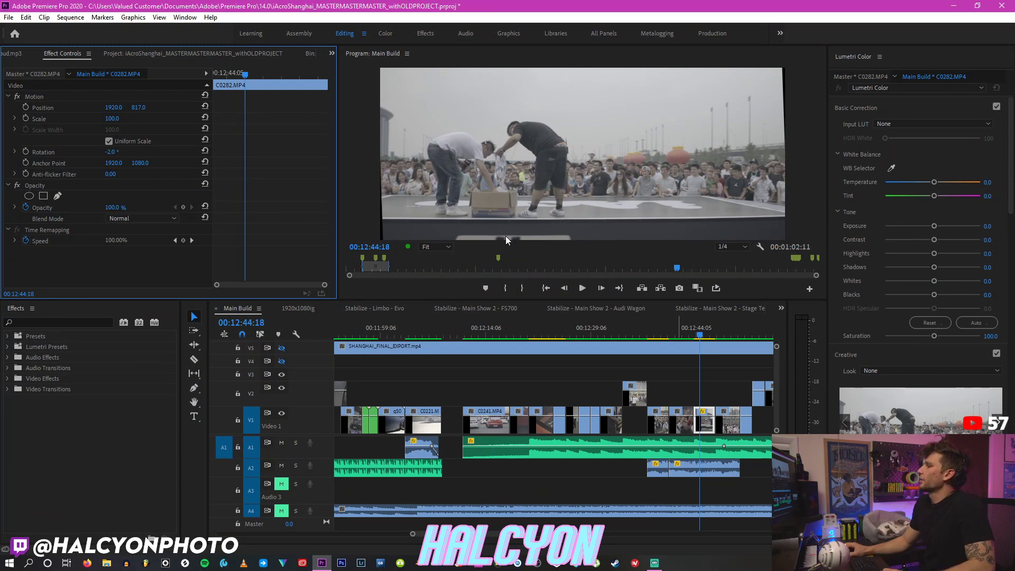
{"action": "left_click", "coordinate": [119, 116]}
{"action": "type", "text": "105"}
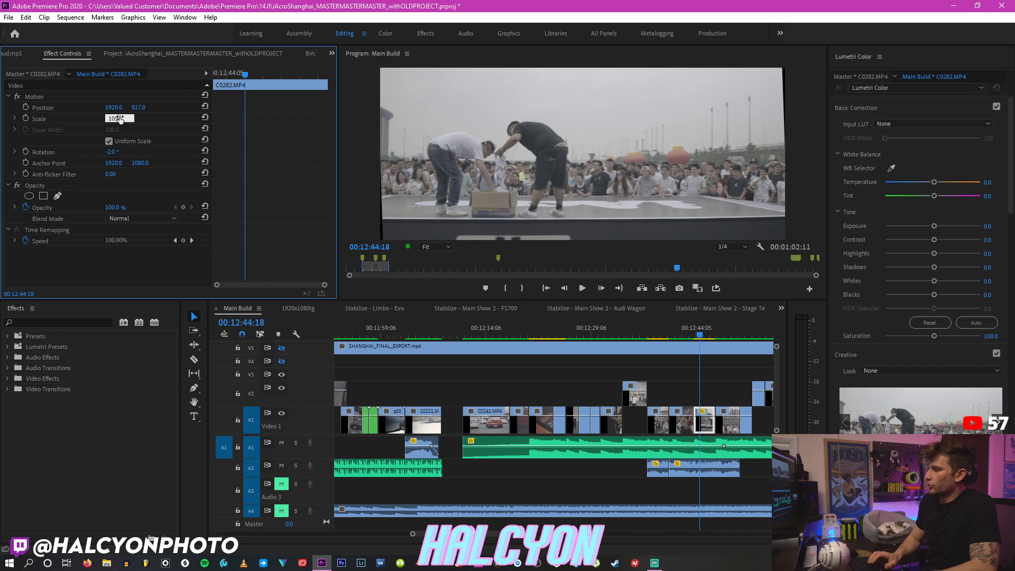
{"action": "key", "text": "Return"}
Step: Set the scale of the C0284.MP4 crowd shot at 00:12:48:07 to 102 and its rotation to -1°
{"action": "left_click", "coordinate": [725, 332]}
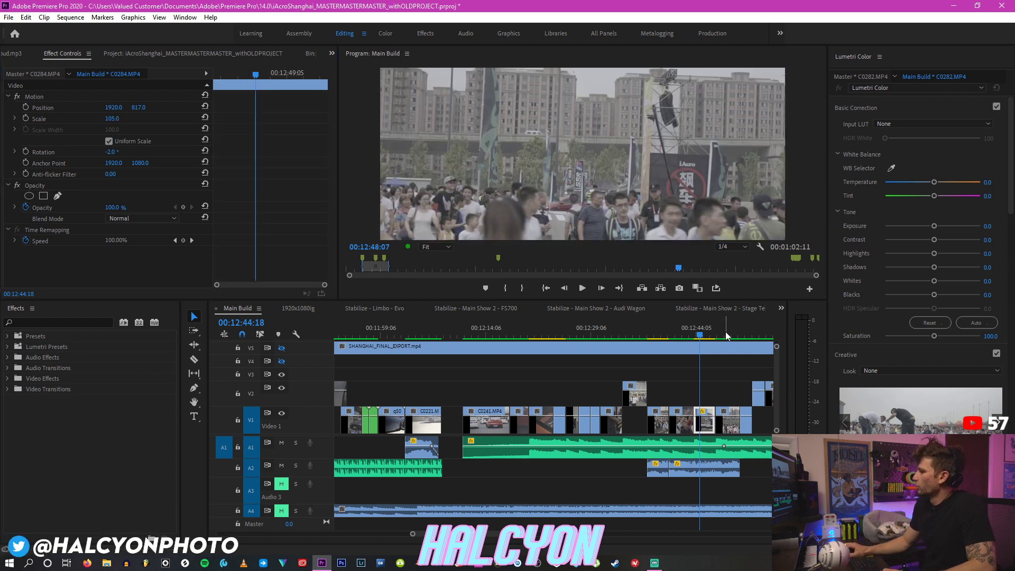
{"action": "scroll", "coordinate": [709, 344], "scroll_direction": "down", "scroll_amount": 4}
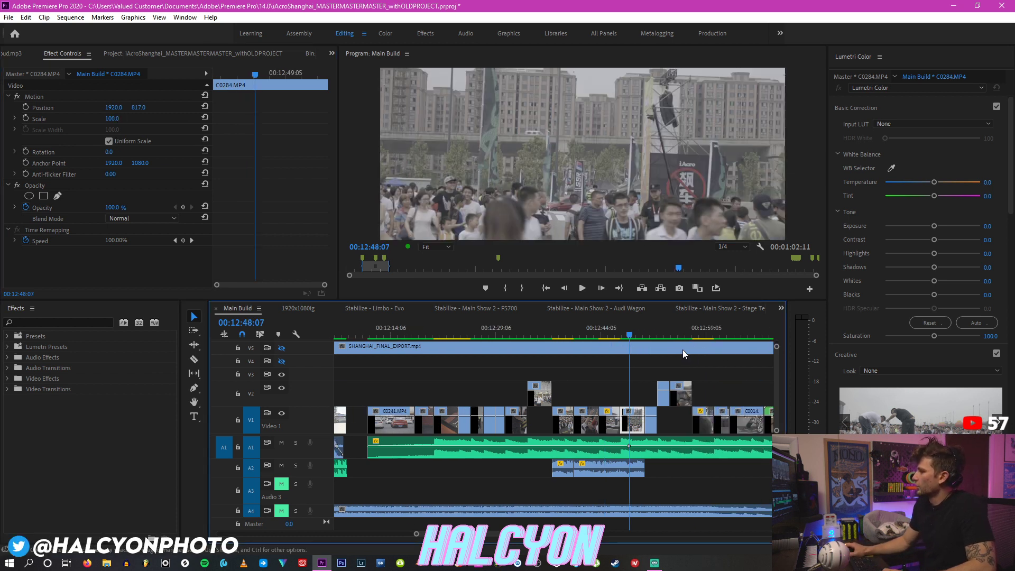
{"action": "left_click", "coordinate": [111, 119]}
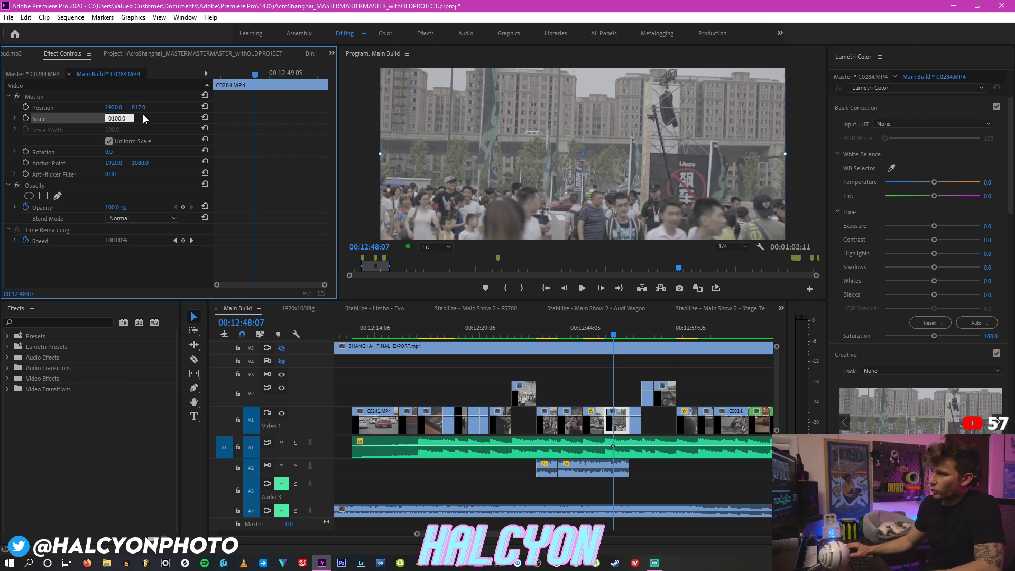
{"action": "key", "text": "Return"}
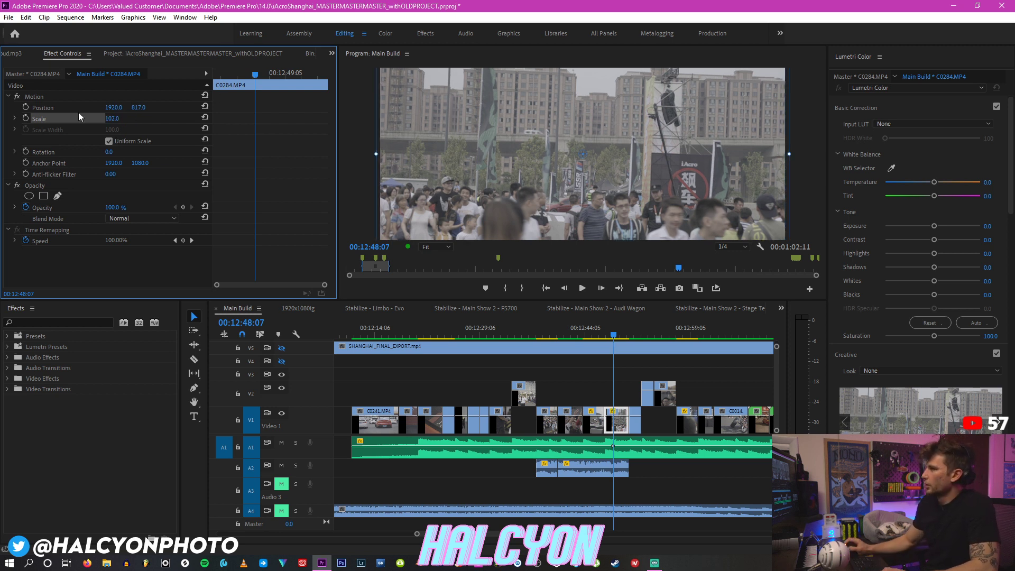
{"action": "left_click", "coordinate": [115, 150]}
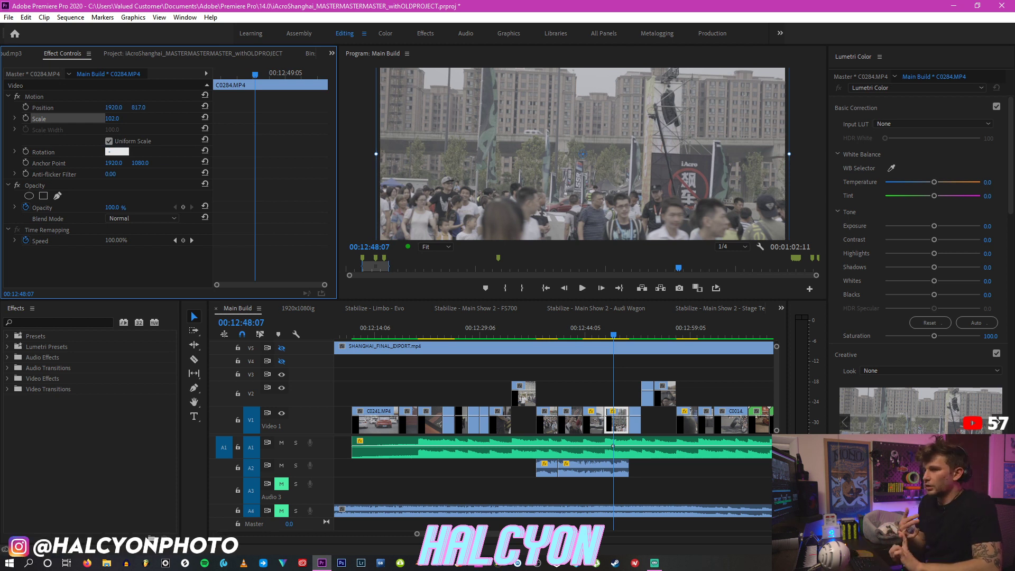
{"action": "type", "text": "-2"}
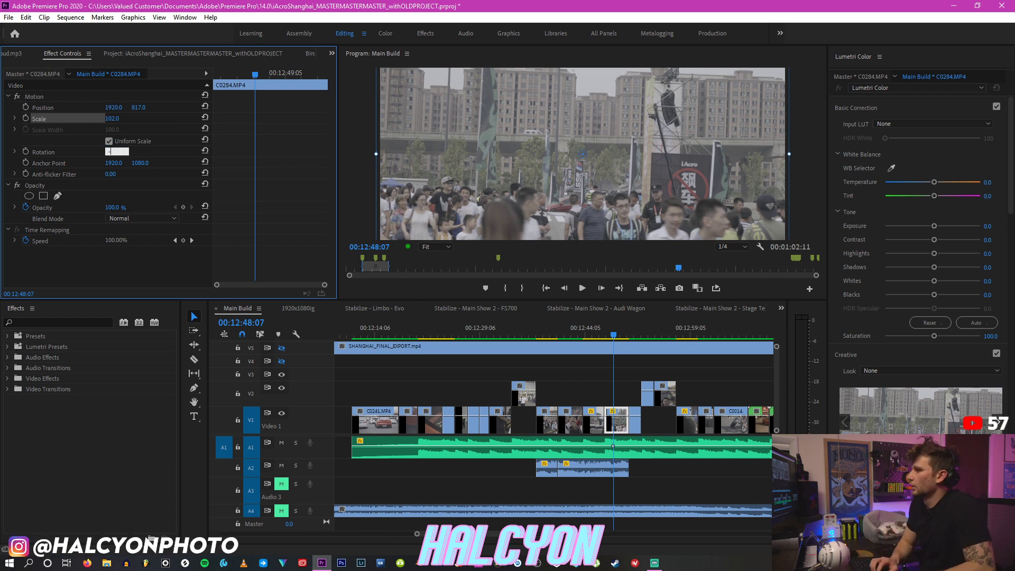
{"action": "key", "text": "Return"}
{"action": "left_click", "coordinate": [115, 151]}
{"action": "type", "text": "-1"}
{"action": "key", "text": "Return"}
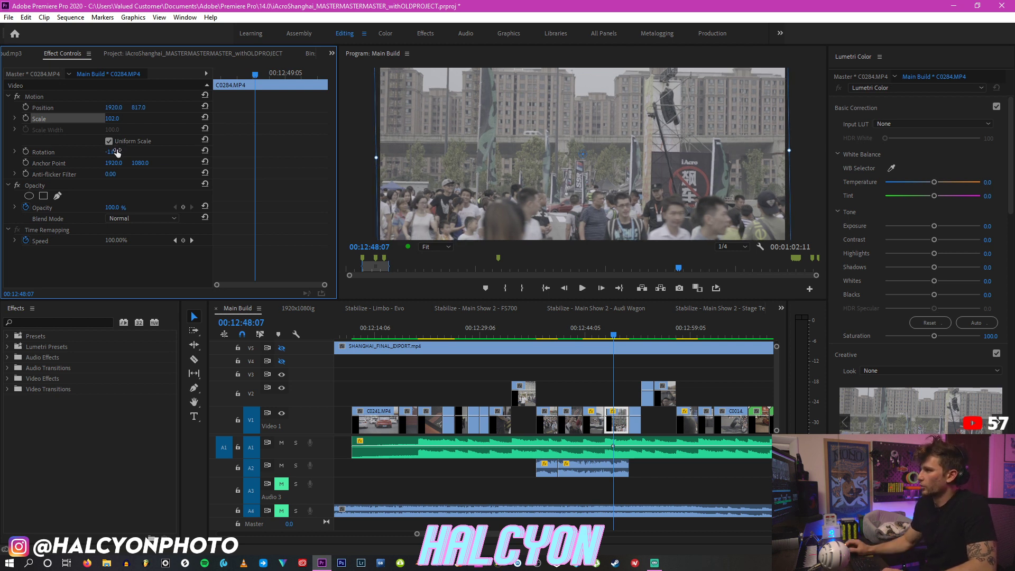
Step: Move on to the Stabilize - Main Show 2 - Photo Bug nest at 00:13:07:11 and copy the C0005.MP4 clip from inside it
{"action": "left_click", "coordinate": [630, 327]}
{"action": "left_click", "coordinate": [644, 330]}
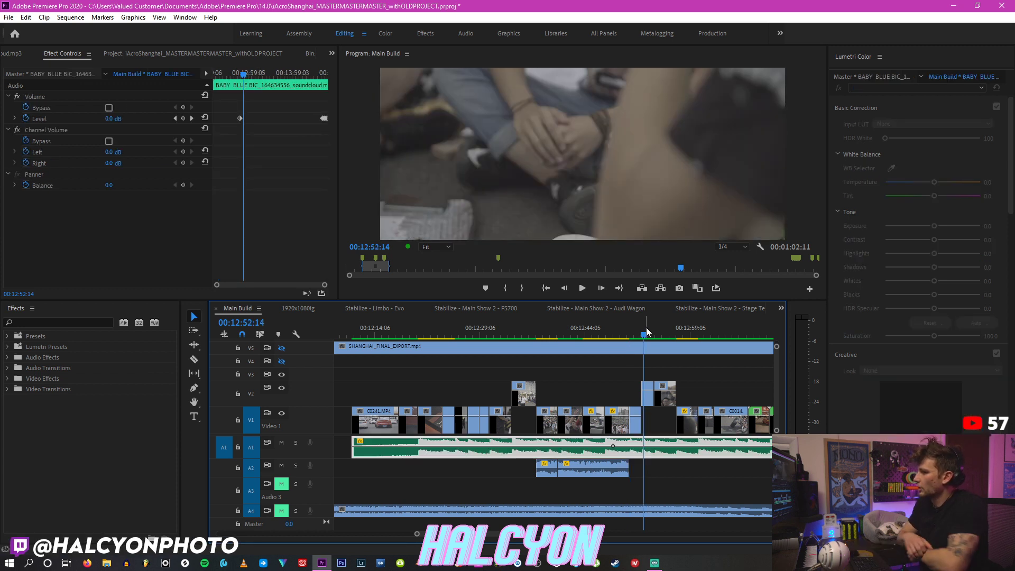
{"action": "left_click_drag", "start_coordinate": [646, 327], "coordinate": [732, 335]}
{"action": "scroll", "coordinate": [699, 394], "scroll_direction": "down", "scroll_amount": 2}
{"action": "left_click", "coordinate": [700, 331]}
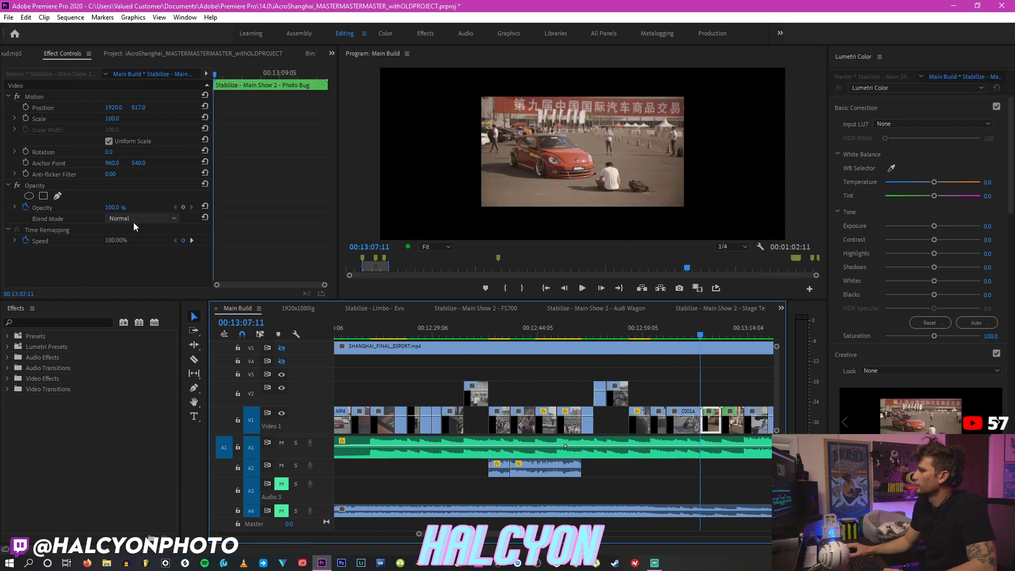
{"action": "double_click", "coordinate": [713, 415]}
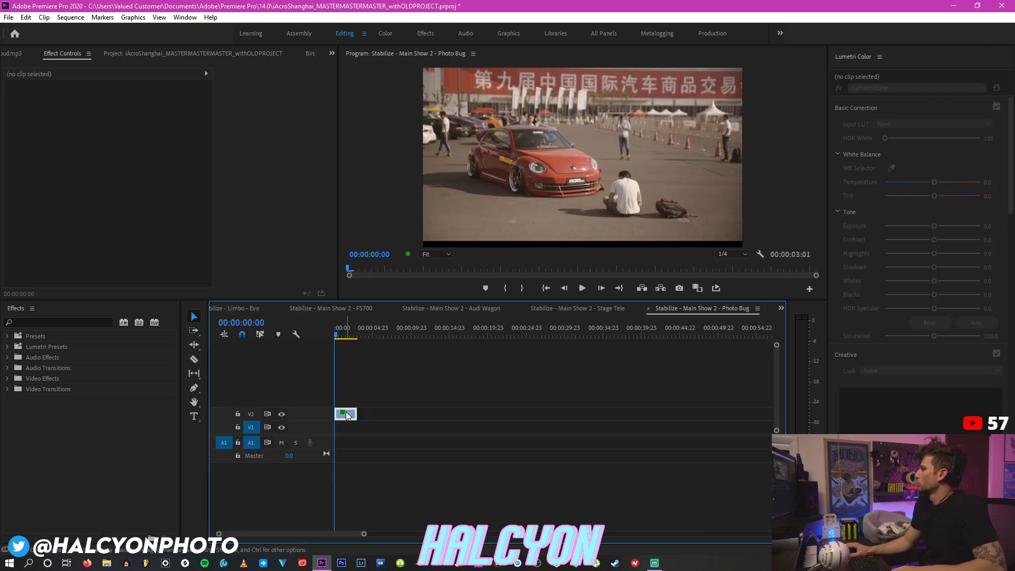
{"action": "left_click", "coordinate": [348, 415]}
{"action": "left_click_drag", "start_coordinate": [425, 357], "coordinate": [336, 418]}
{"action": "left_click", "coordinate": [647, 309]}
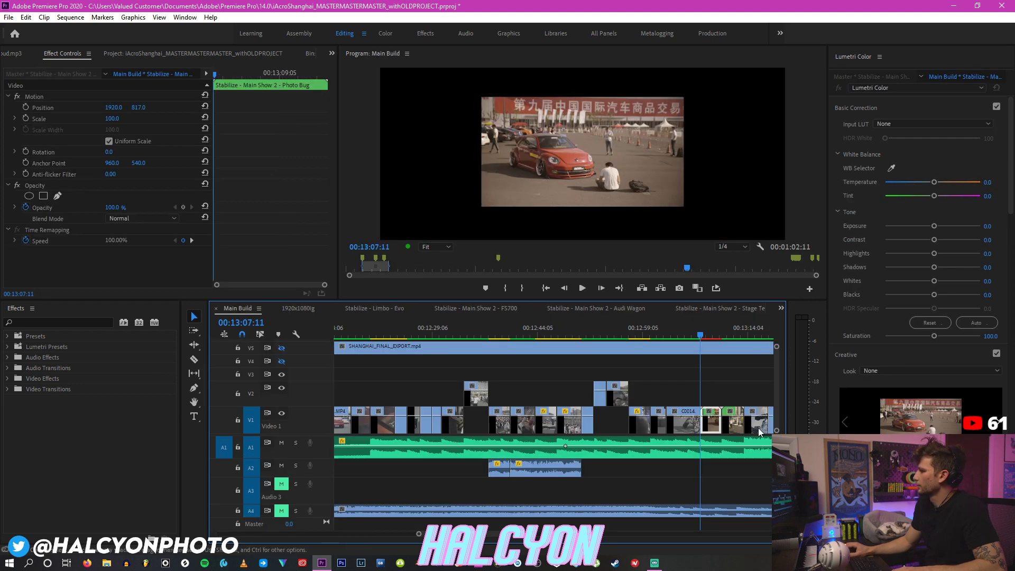
Step: Paste C0005.MP4 above the Photo Bug nest in Main Build with Video 1 locked, then unlock it and overwrite the nest with the clip
{"action": "left_click", "coordinate": [238, 420]}
{"action": "key", "text": "ctrl+v"}
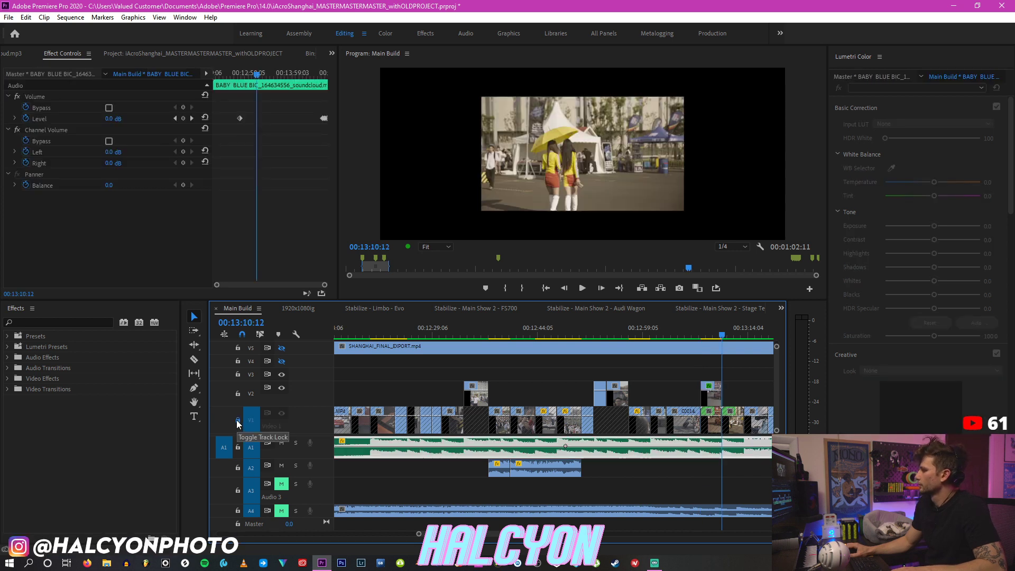
{"action": "left_click", "coordinate": [696, 327]}
{"action": "key", "text": "equal"}
{"action": "key", "text": "equal"}
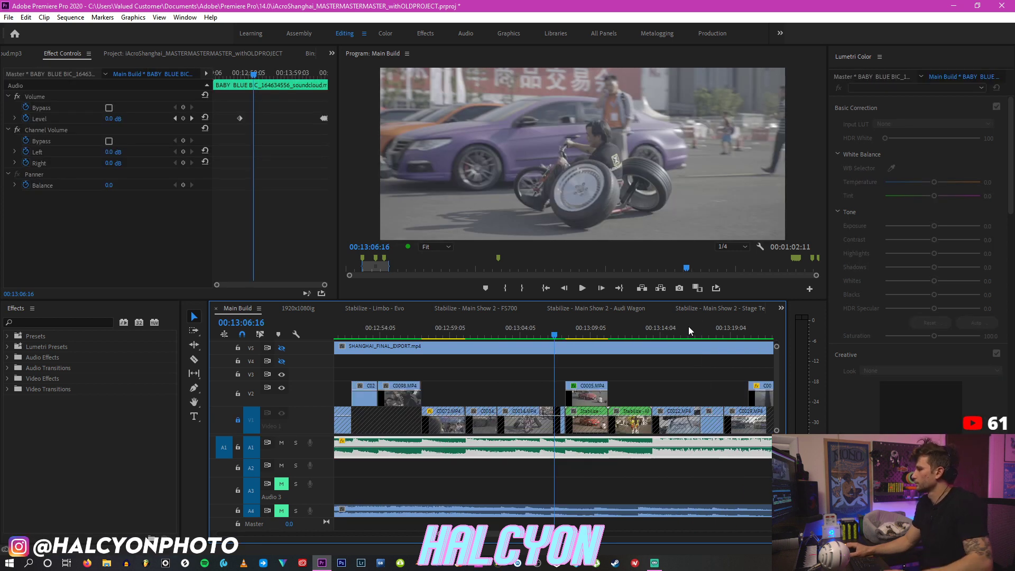
{"action": "left_click", "coordinate": [237, 420]}
{"action": "left_click_drag", "start_coordinate": [613, 396], "coordinate": [614, 422]}
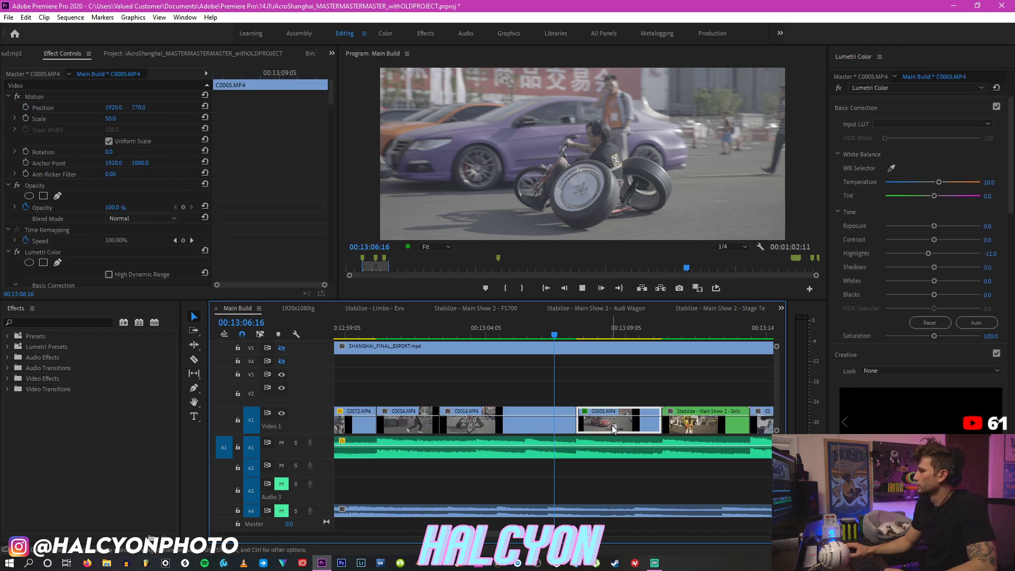
Step: Remove the Lumetri Color effect from the C0005.MP4 clip and set its scale to 100
{"action": "key", "text": "space"}
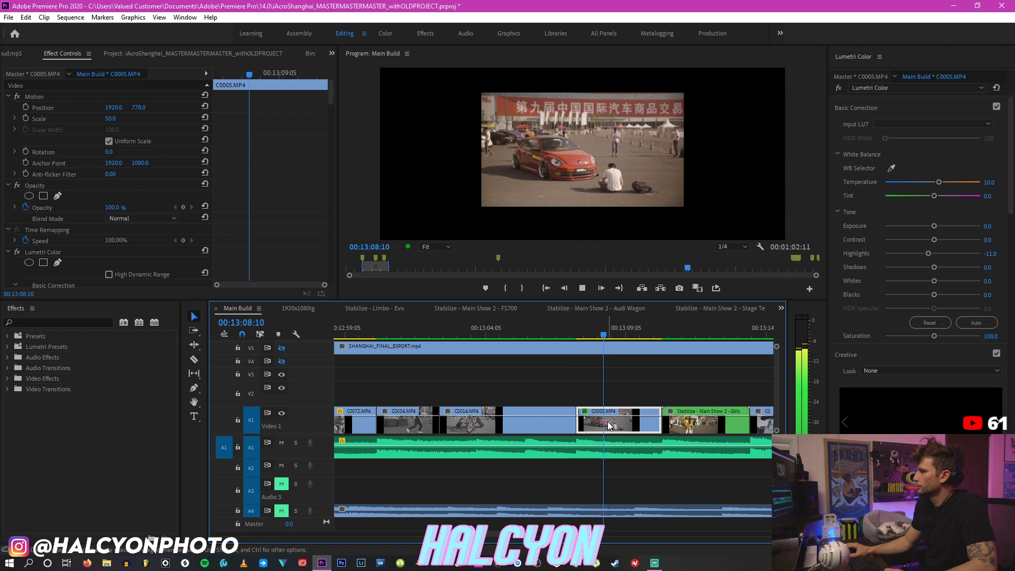
{"action": "key", "text": "space"}
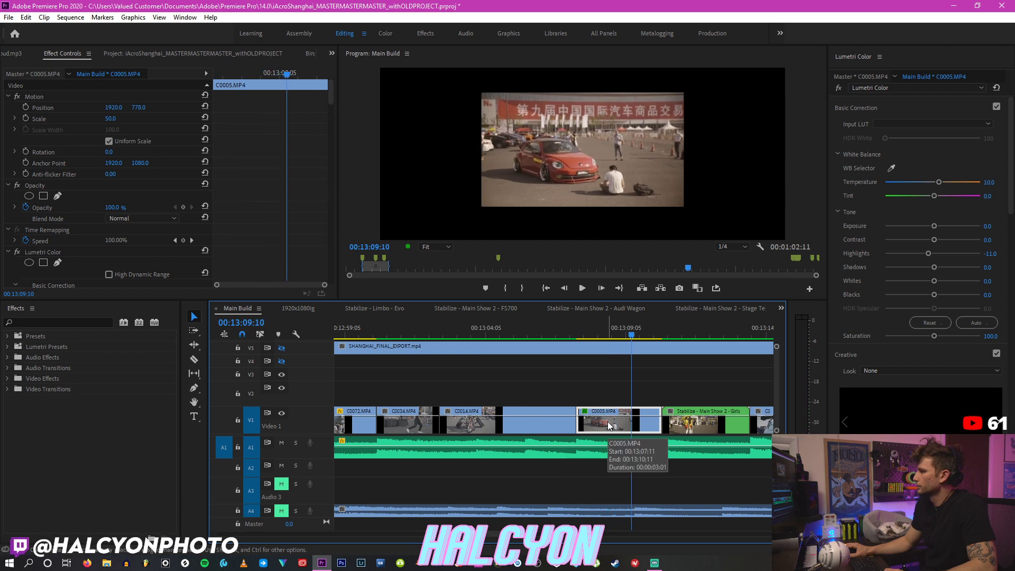
{"action": "left_click", "coordinate": [45, 253]}
{"action": "key", "text": "Delete"}
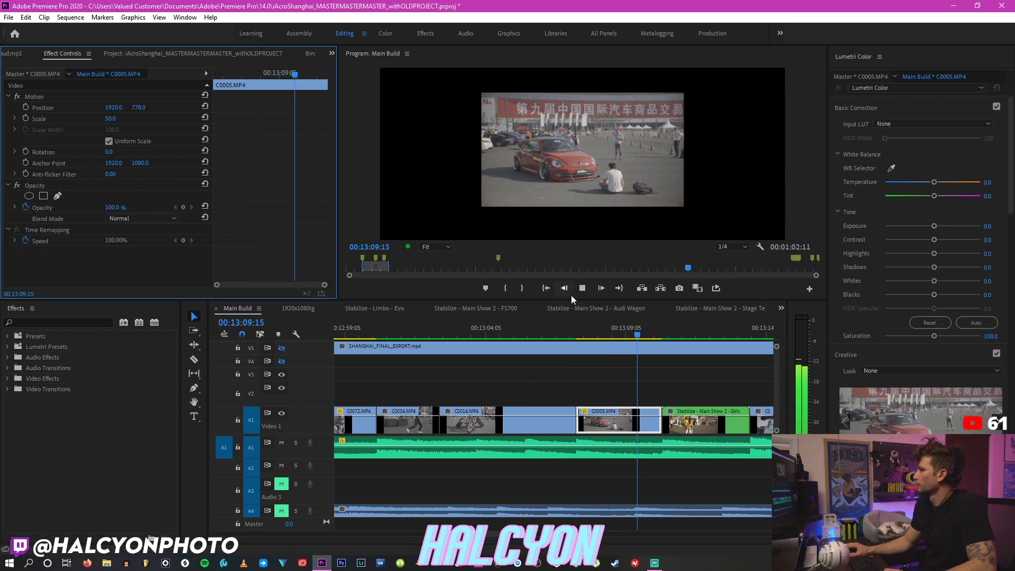
{"action": "left_click", "coordinate": [111, 119]}
{"action": "type", "text": "100"}
{"action": "key", "text": "Return"}
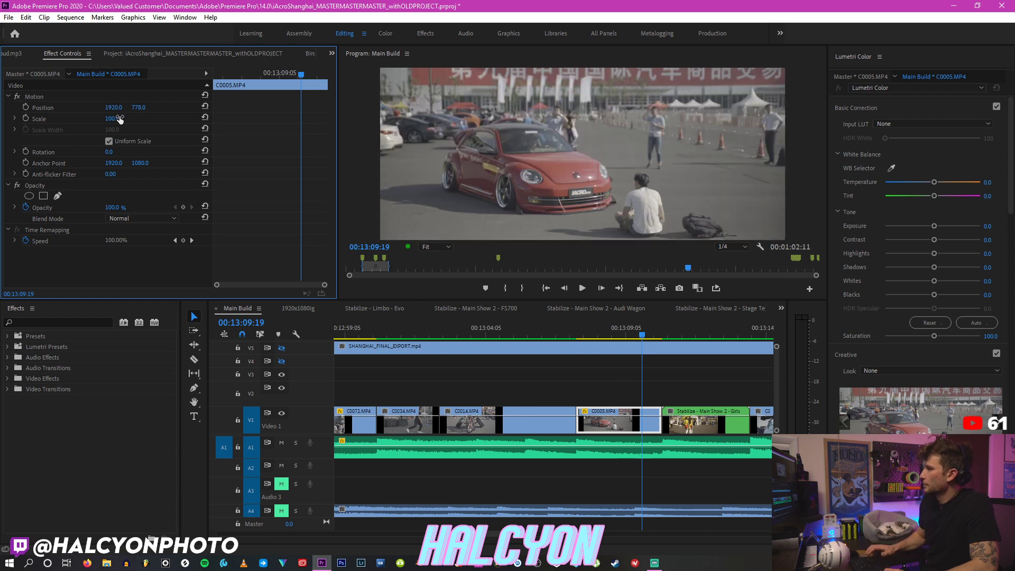
Step: Review the shots from the end of C0014.MP4 to the C0022.MP4 clip at 00:13:14:20 for scale and old color
{"action": "left_click", "coordinate": [569, 325]}
{"action": "left_click_drag", "start_coordinate": [569, 324], "coordinate": [564, 327]}
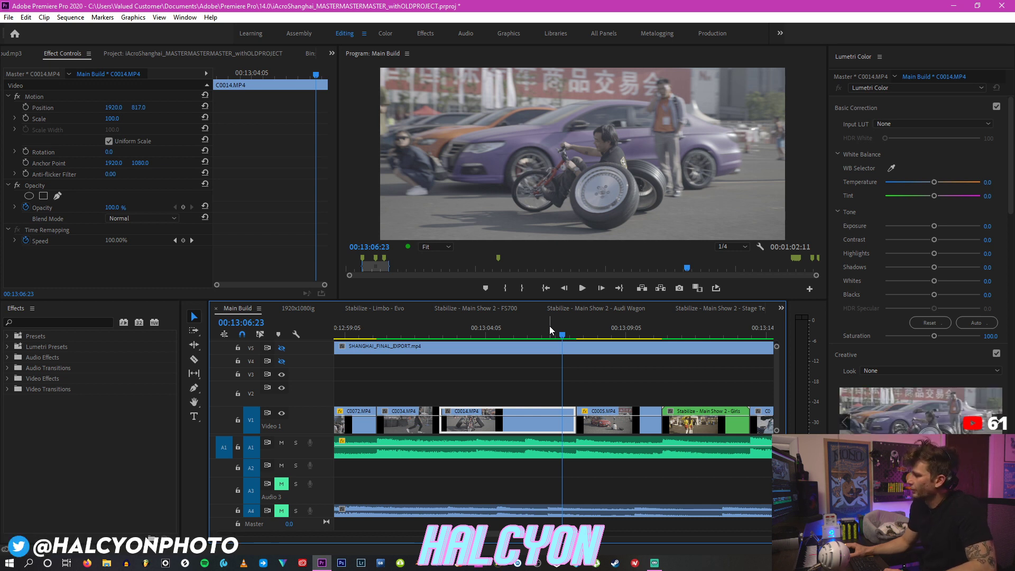
{"action": "left_click_drag", "start_coordinate": [550, 325], "coordinate": [556, 332]}
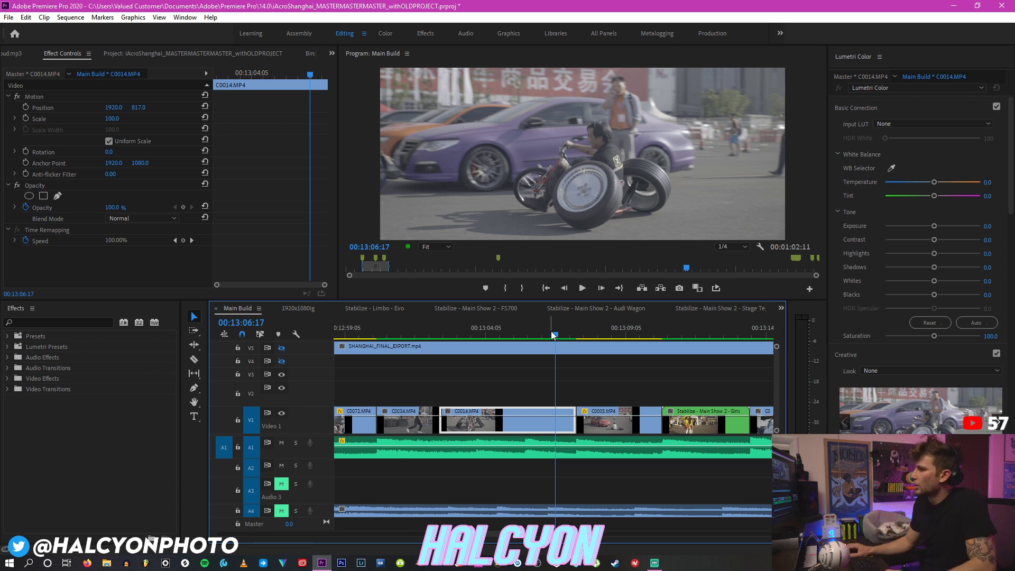
{"action": "key", "text": "space"}
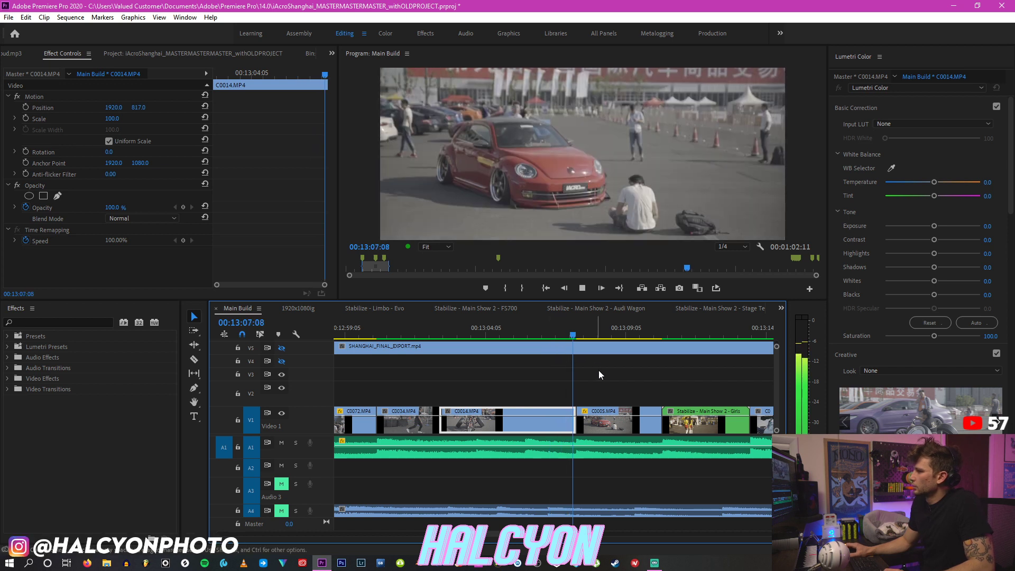
{"action": "scroll", "coordinate": [598, 370], "scroll_direction": "down", "scroll_amount": 3}
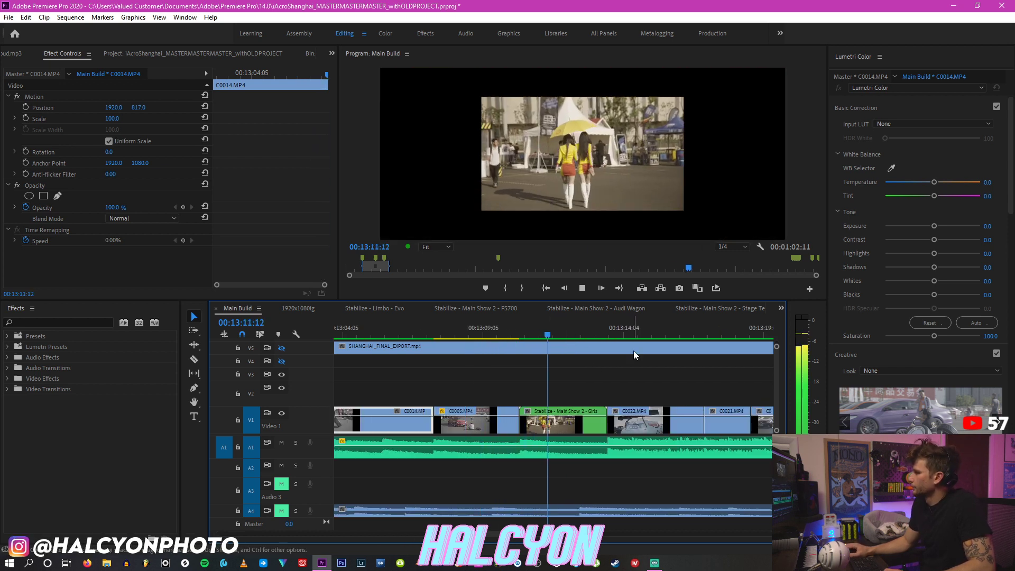
{"action": "scroll", "coordinate": [629, 351], "scroll_direction": "down", "scroll_amount": 1}
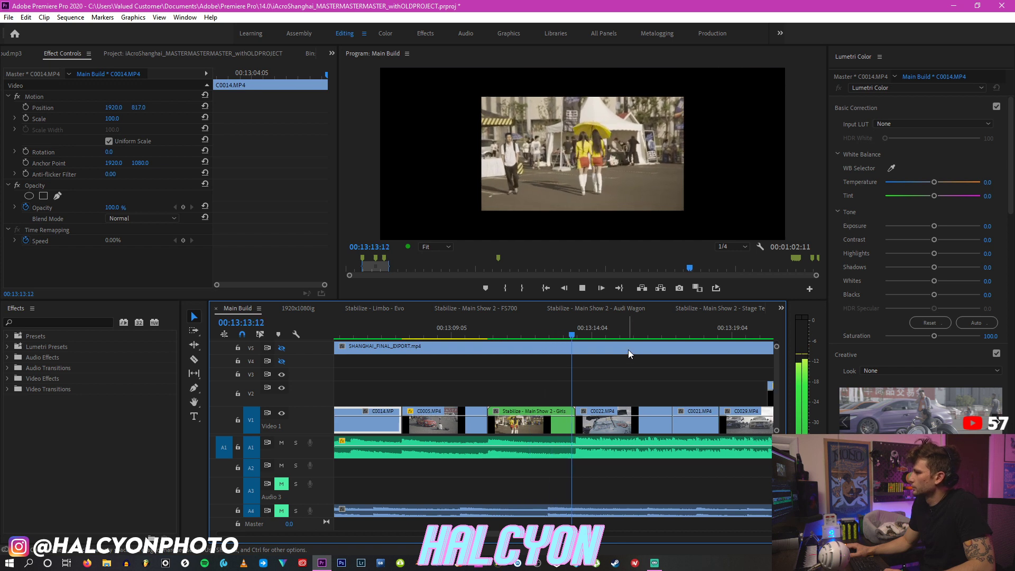
{"action": "left_click", "coordinate": [609, 330]}
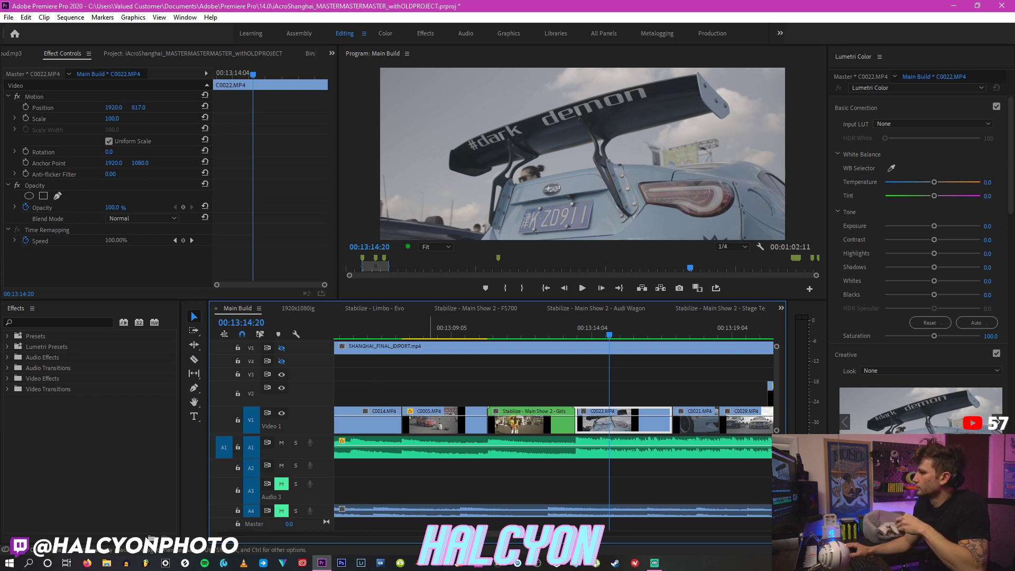
Step: Check the framing and color of the remaining shots up to 00:13:34:08
{"action": "key", "text": "minus"}
{"action": "key", "text": "minus"}
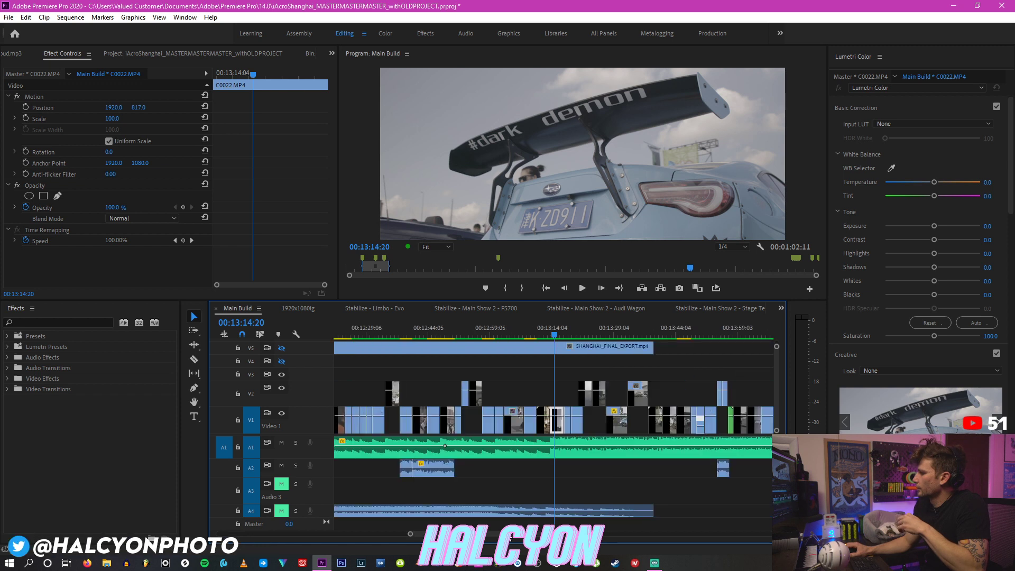
{"action": "left_click", "coordinate": [449, 332]}
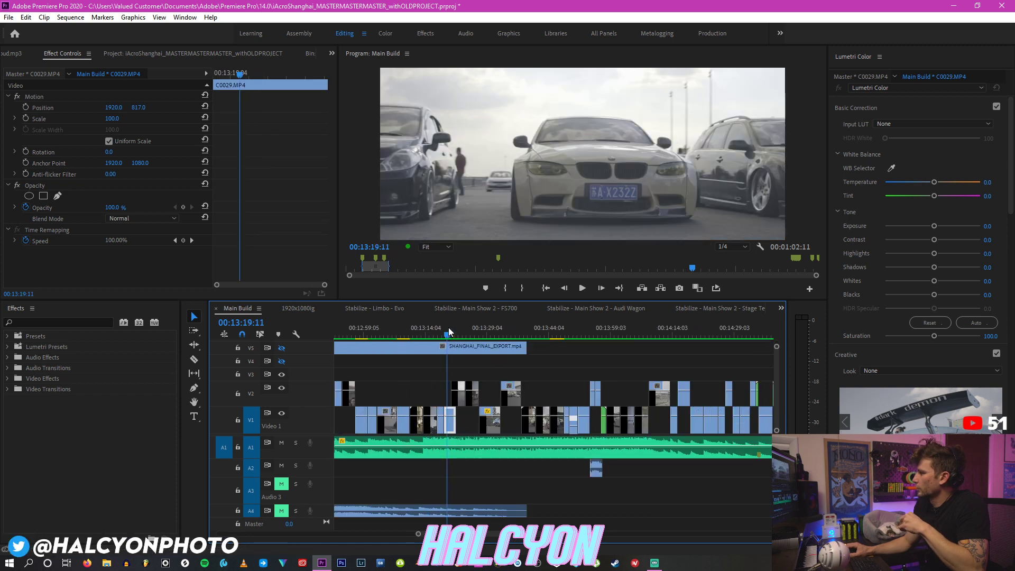
{"action": "left_click", "coordinate": [468, 325]}
{"action": "left_click_drag", "start_coordinate": [473, 325], "coordinate": [497, 326]}
{"action": "left_click", "coordinate": [508, 327]}
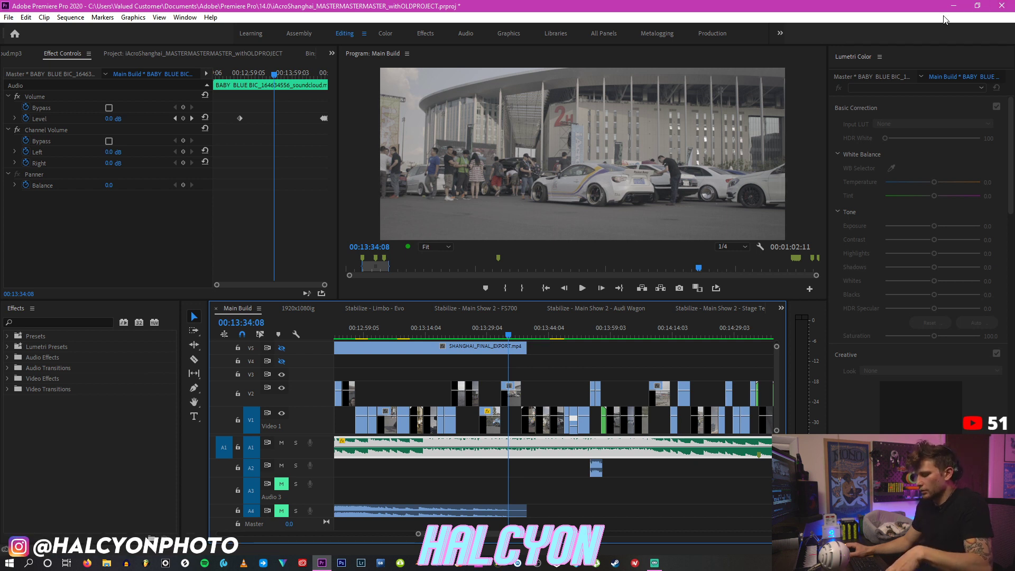
Step: Save the project and close it
{"action": "key", "text": "ctrl+s"}
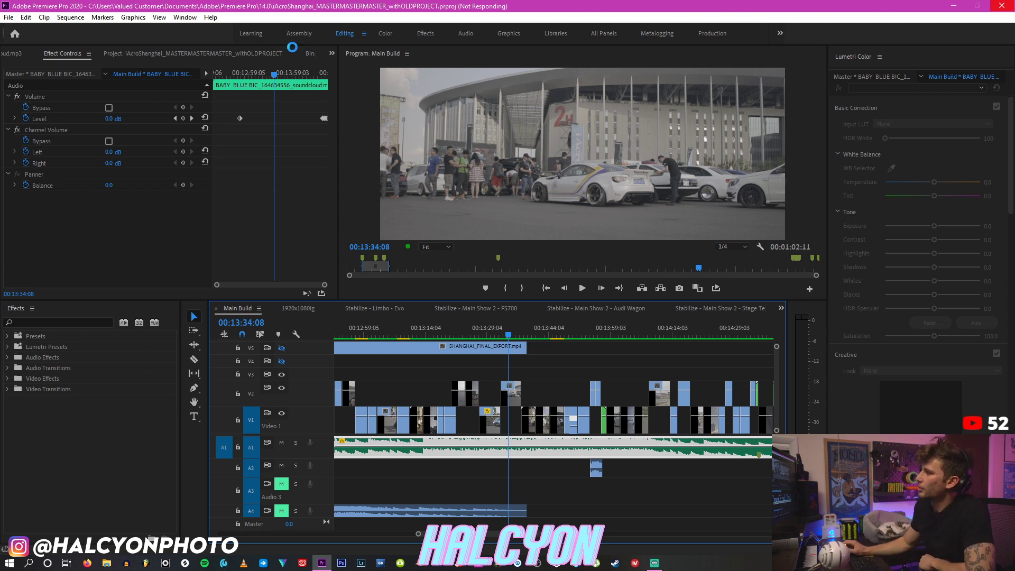
{"action": "left_click", "coordinate": [1001, 7]}
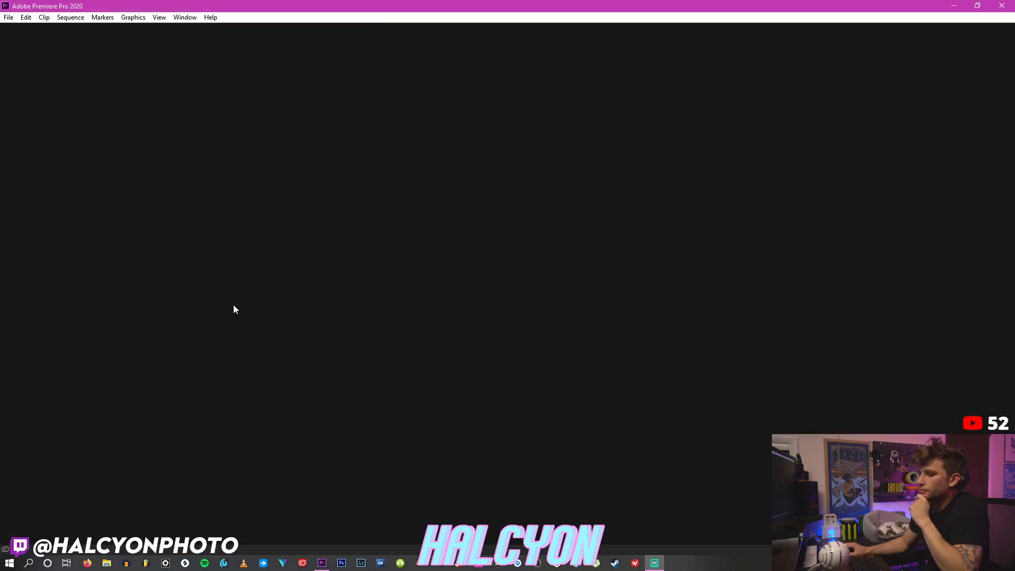
Step: Create a new project named StreamColorGrading in the default location
{"action": "left_click", "coordinate": [11, 18]}
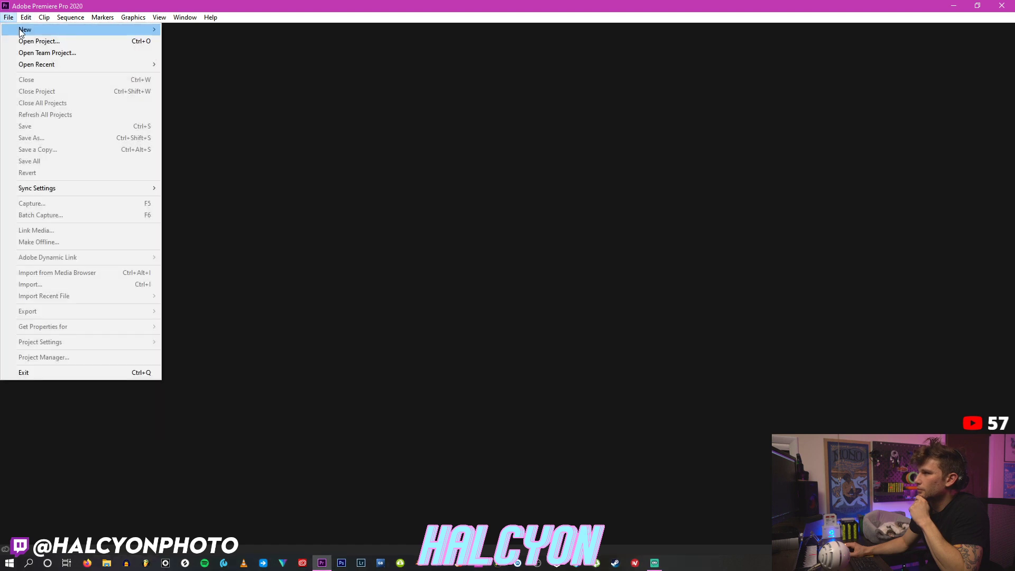
{"action": "mouse_move", "coordinate": [24, 30]}
{"action": "left_click", "coordinate": [221, 29]}
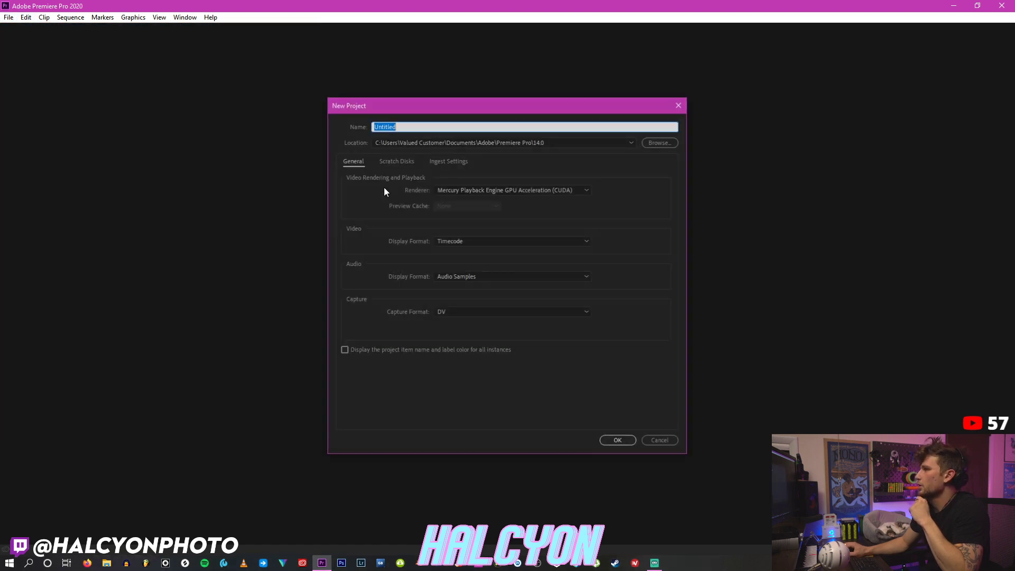
{"action": "type", "text": "StreamC"}
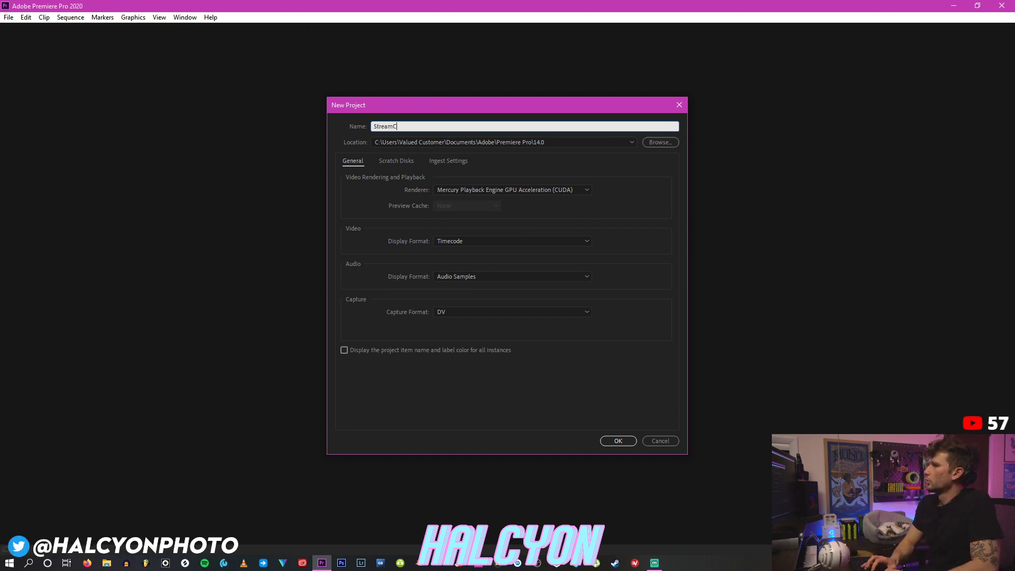
{"action": "type", "text": "olorGrading"}
{"action": "key", "text": "Return"}
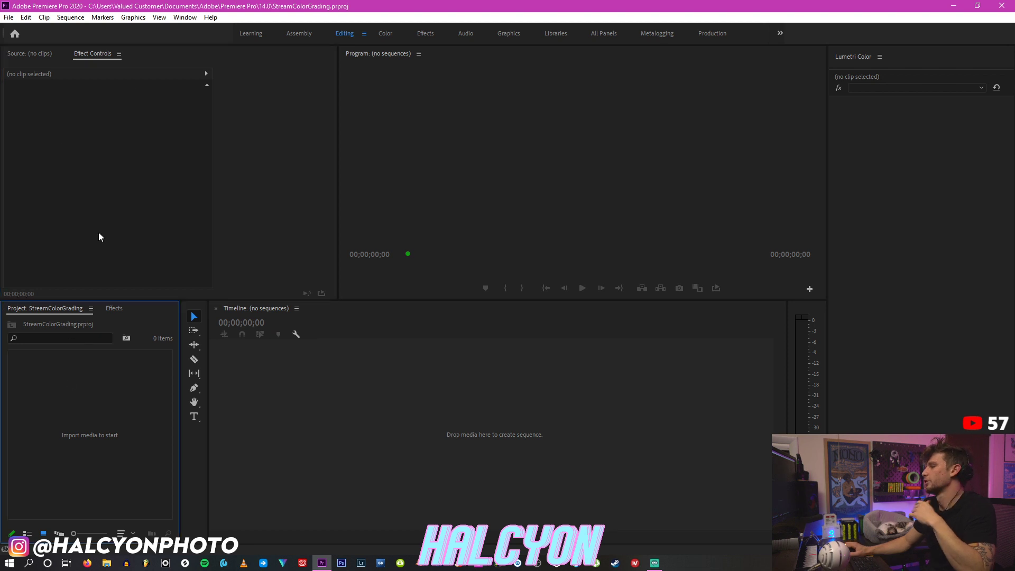
Step: Start a media import and open the Show - Tuner Evo SoCal 2018 folder on the WD #1 8TB (J:) drive
{"action": "left_click", "coordinate": [8, 17]}
{"action": "left_click", "coordinate": [30, 284]}
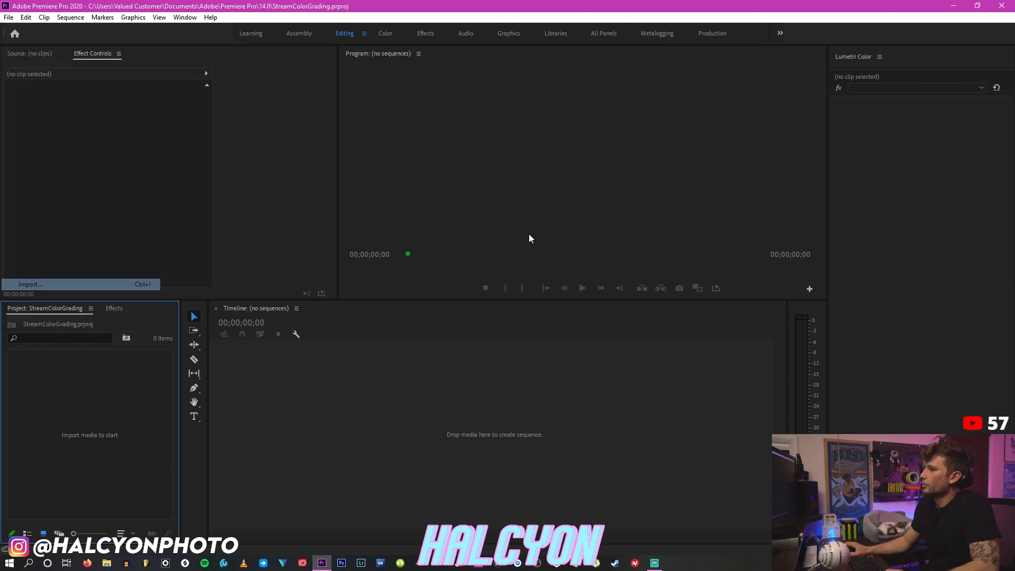
{"action": "left_click_drag", "start_coordinate": [92, 183], "coordinate": [96, 249]}
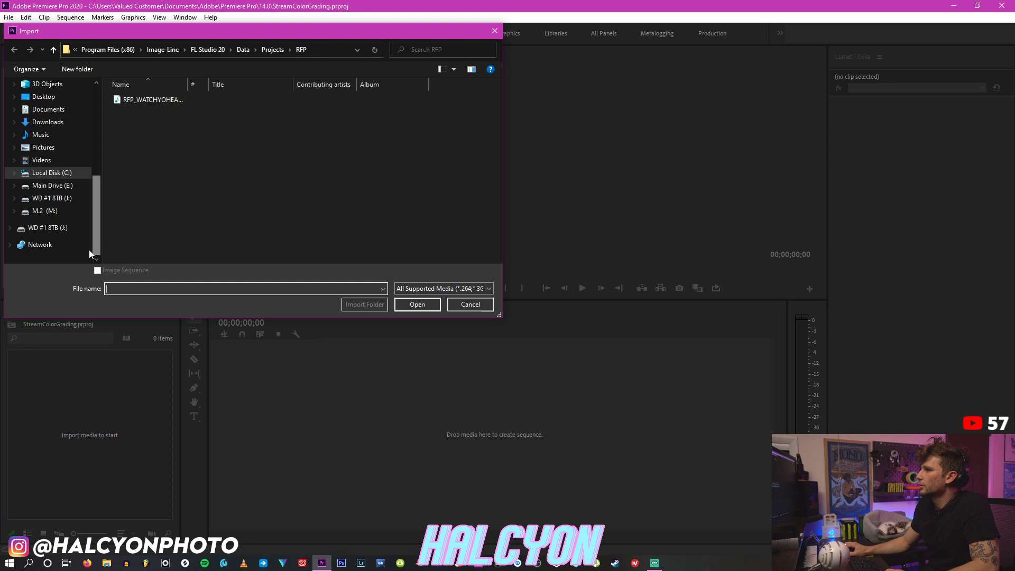
{"action": "left_click", "coordinate": [69, 227]}
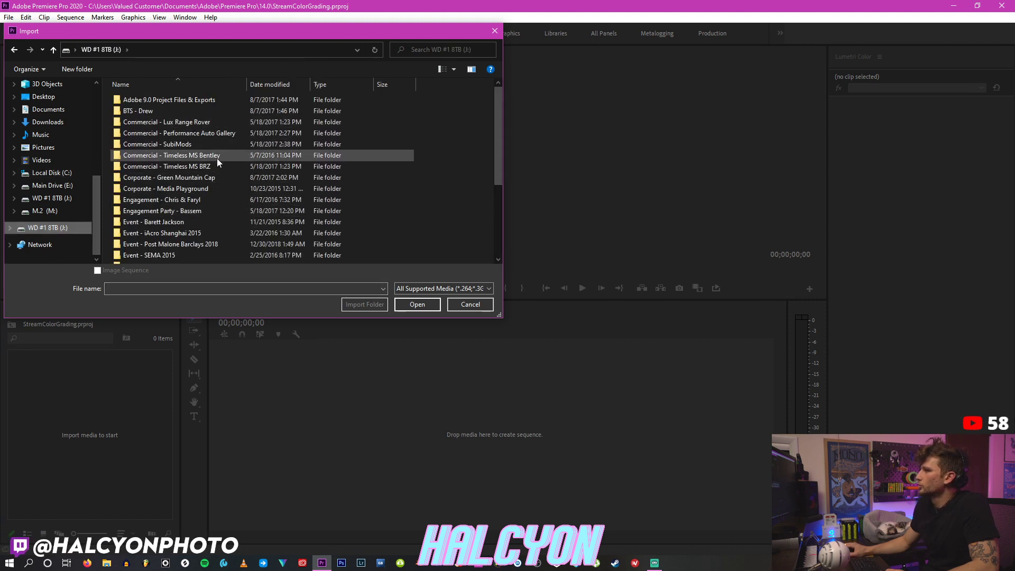
{"action": "scroll", "coordinate": [217, 157], "scroll_direction": "down", "scroll_amount": 3}
{"action": "scroll", "coordinate": [217, 157], "scroll_direction": "down", "scroll_amount": 1}
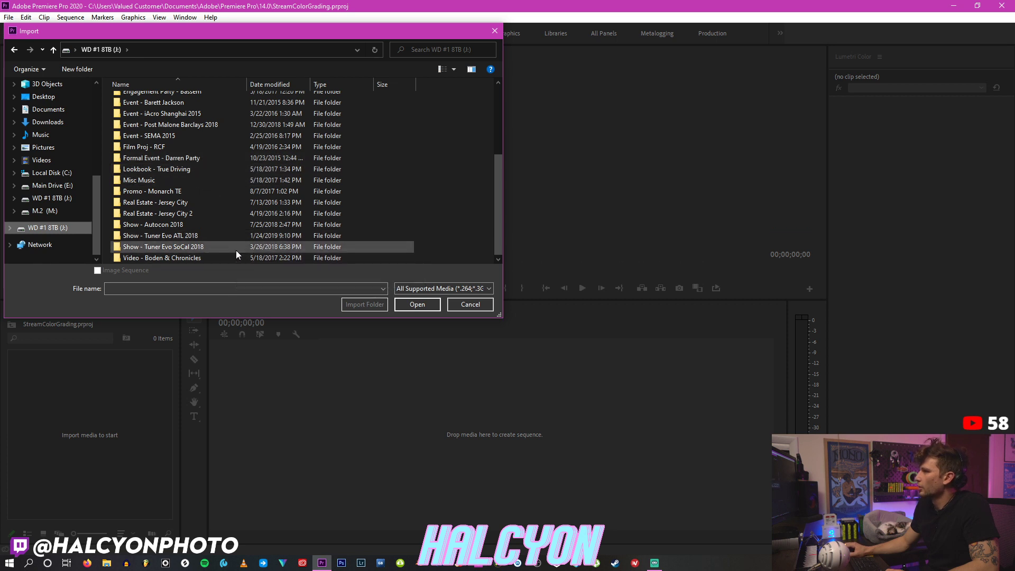
{"action": "double_click", "coordinate": [184, 246]}
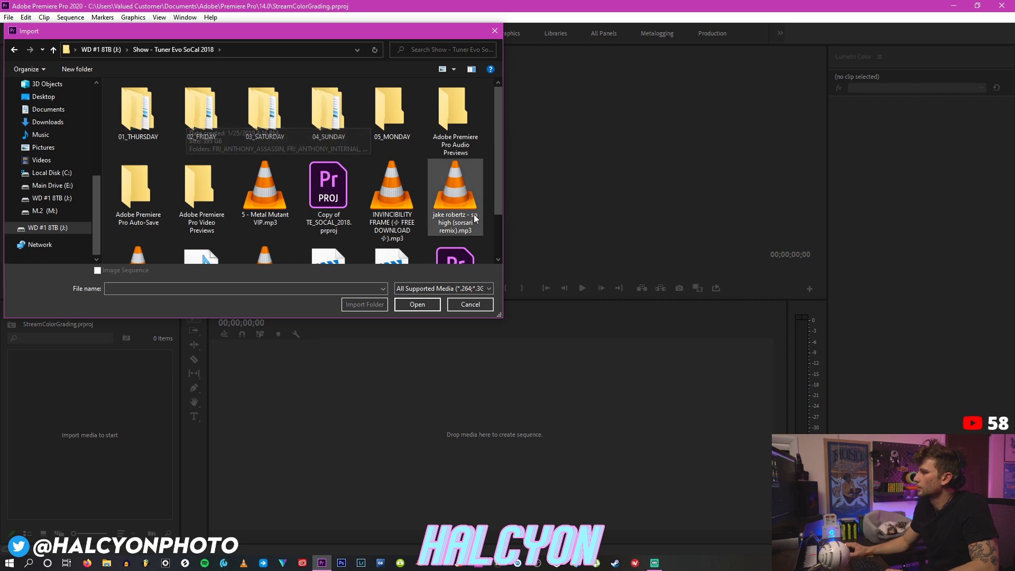
Step: Open the F_A_A_1 folder inside the first subfolder of 02_FRIDAY
{"action": "left_click_drag", "start_coordinate": [502, 170], "coordinate": [502, 227]}
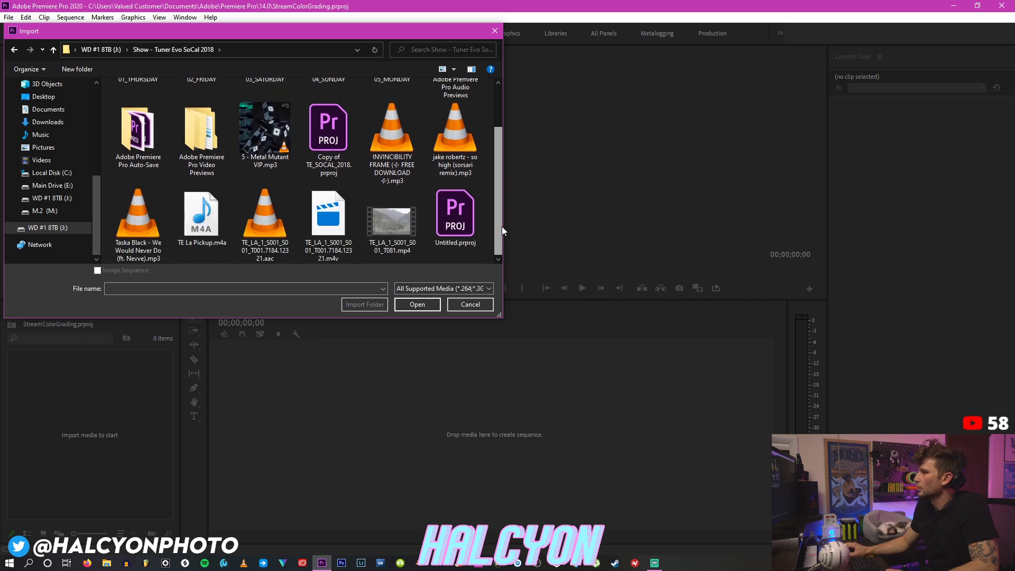
{"action": "scroll", "coordinate": [500, 221], "scroll_direction": "up", "scroll_amount": 2}
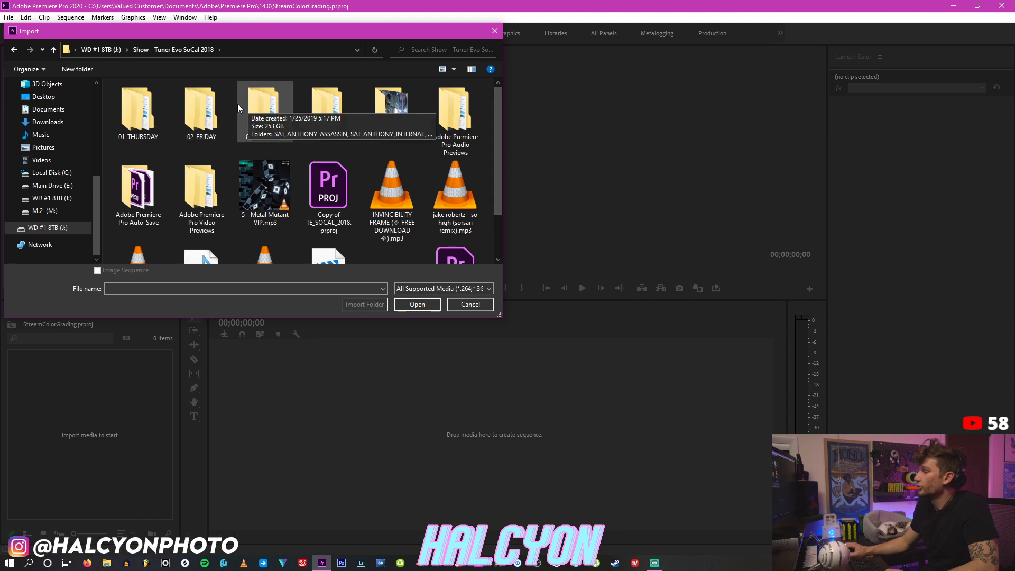
{"action": "double_click", "coordinate": [214, 105]}
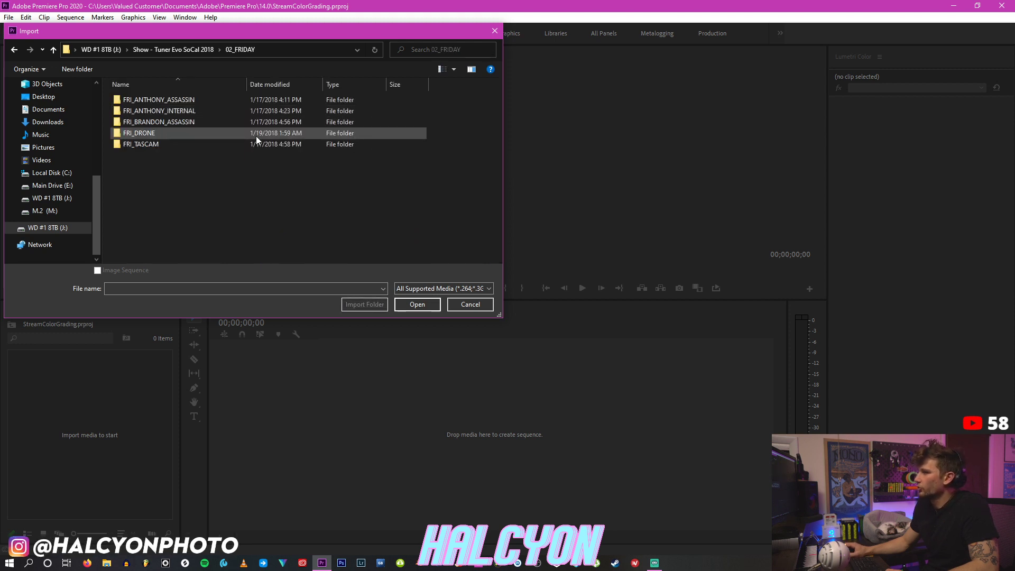
{"action": "double_click", "coordinate": [231, 100]}
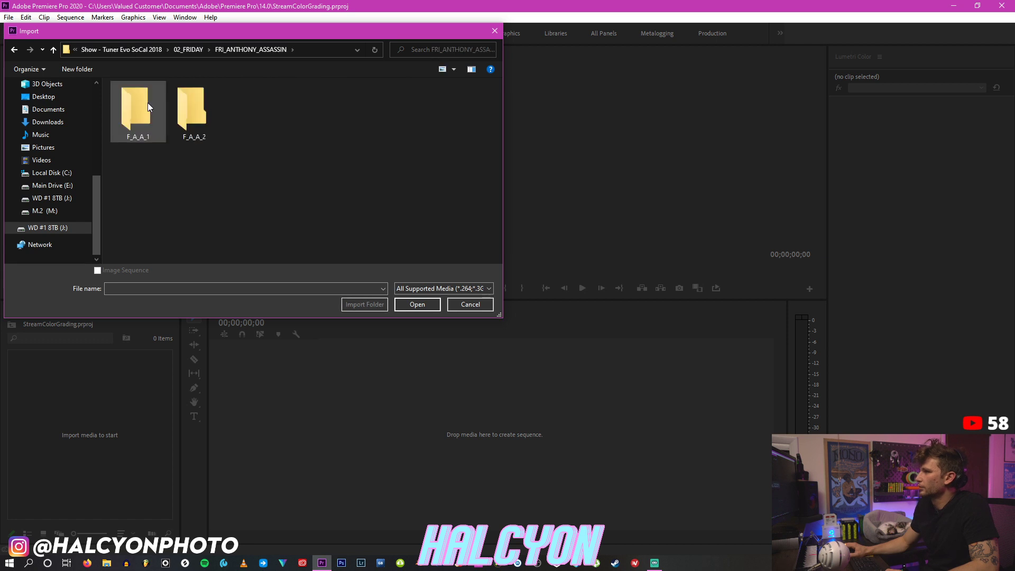
{"action": "double_click", "coordinate": [150, 121]}
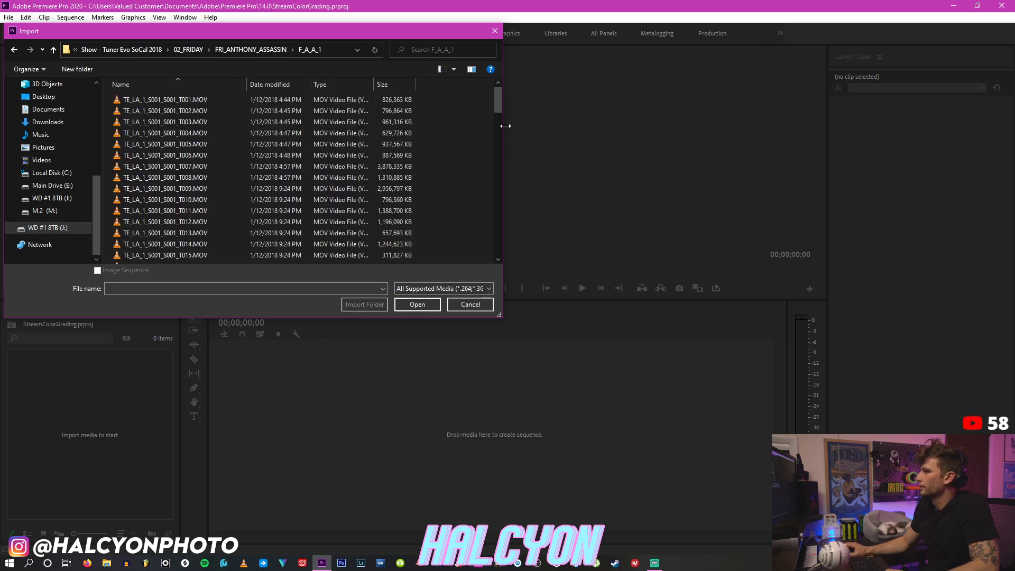
Step: Show the folder's clips as a detailed list sorted by length, shortest first
{"action": "scroll", "coordinate": [328, 132], "scroll_direction": "up", "scroll_amount": 3}
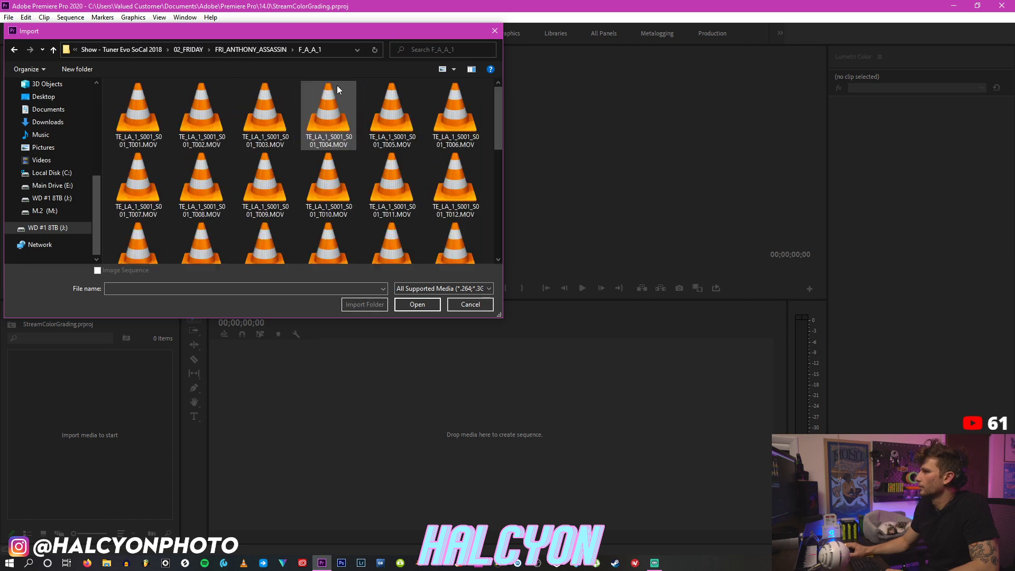
{"action": "right_click", "coordinate": [484, 119]}
{"action": "mouse_move", "coordinate": [529, 128]}
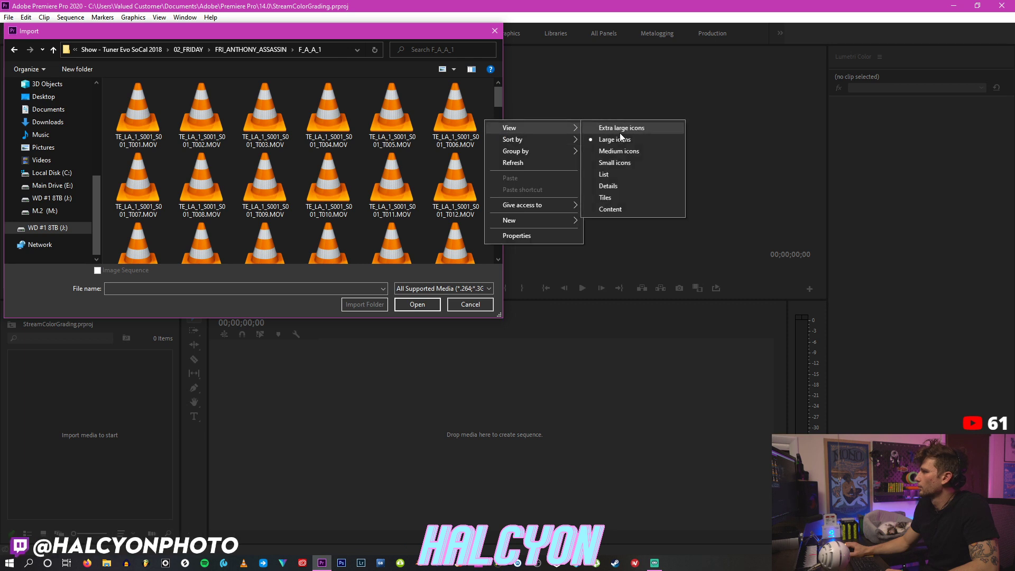
{"action": "left_click", "coordinate": [618, 177]}
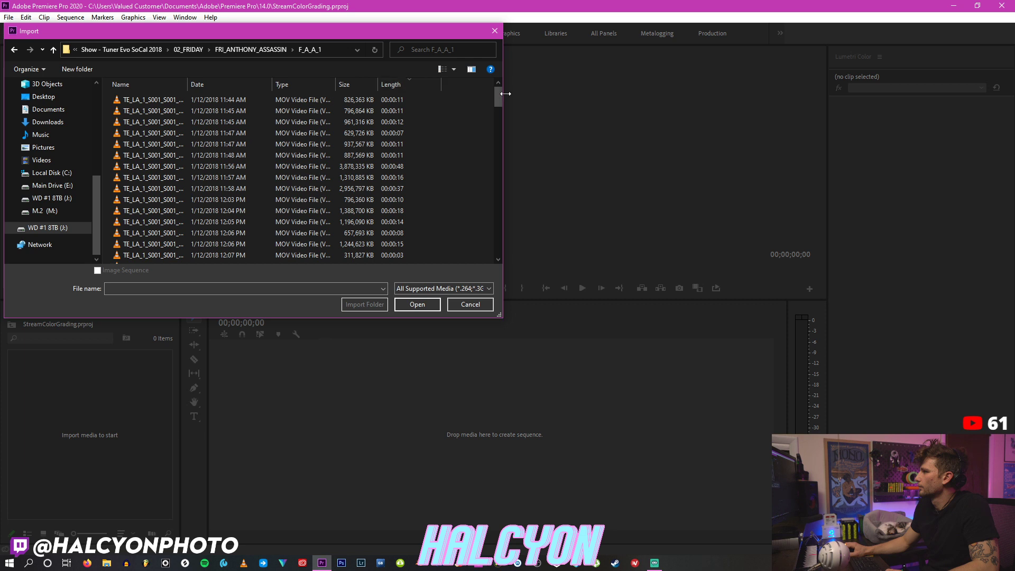
{"action": "left_click_drag", "start_coordinate": [497, 96], "coordinate": [511, 248]}
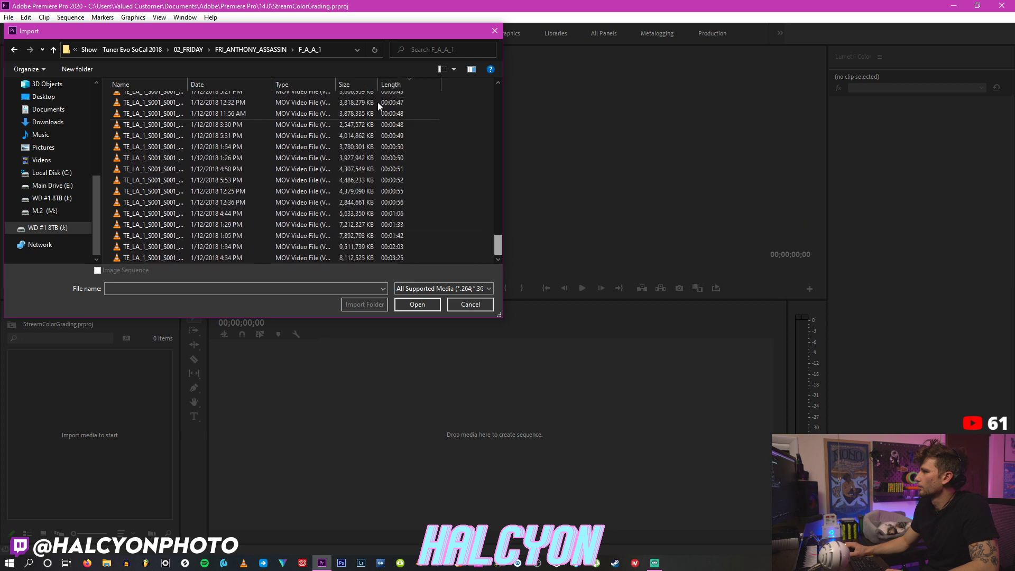
Step: Import all clips from the 00:00:04 one through the longest, leaving out the shortest ones
{"action": "left_click", "coordinate": [328, 147]}
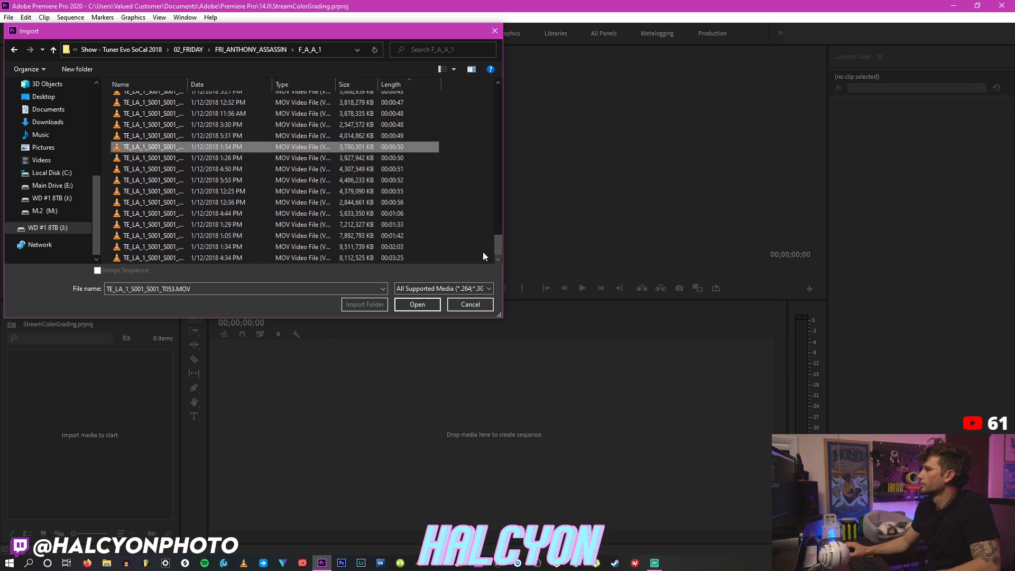
{"action": "left_click_drag", "start_coordinate": [488, 223], "coordinate": [493, 85]}
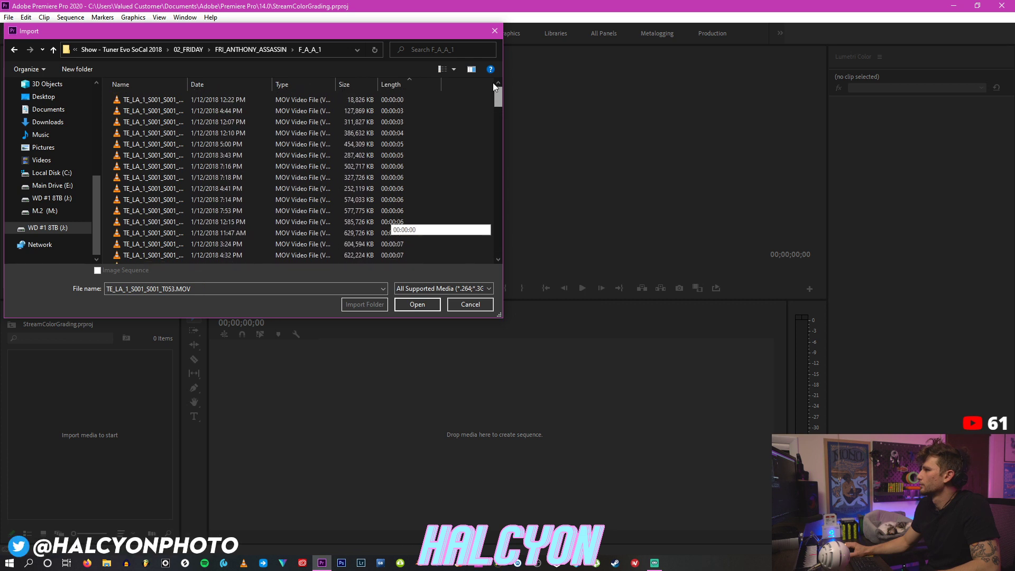
{"action": "left_click", "coordinate": [394, 133]}
{"action": "left_click_drag", "start_coordinate": [500, 99], "coordinate": [498, 247]}
{"action": "left_click", "coordinate": [354, 257], "text": "shift"}
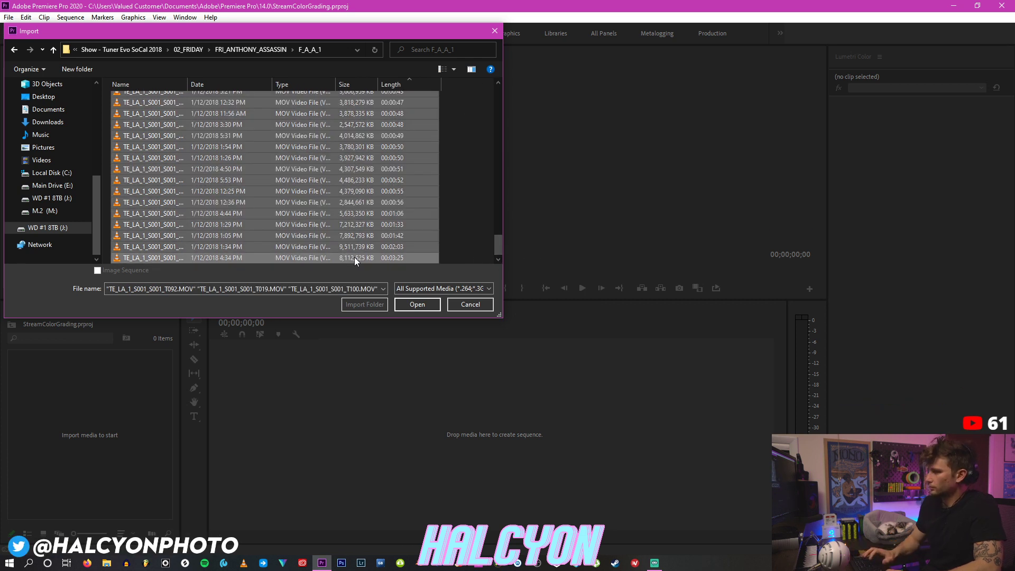
{"action": "key", "text": "Return"}
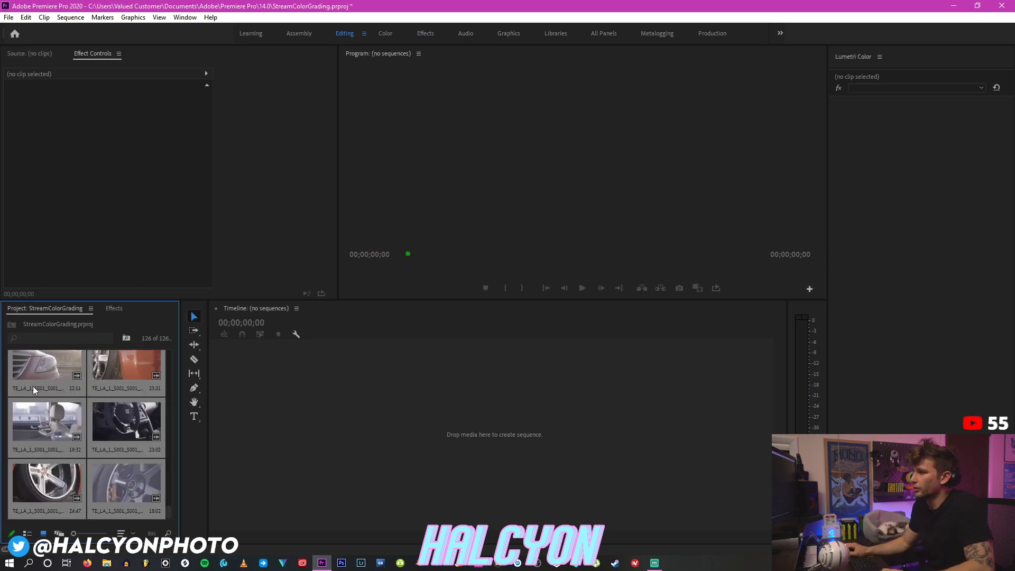
Step: Clear the multiple selection of imported clips and sort the project bin by name
{"action": "left_click", "coordinate": [127, 423]}
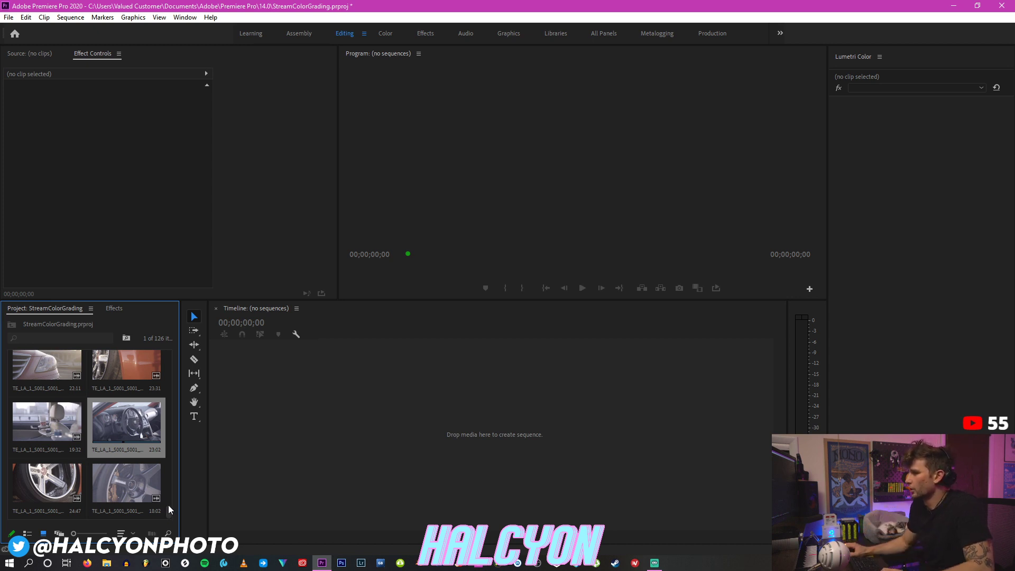
{"action": "left_click_drag", "start_coordinate": [169, 511], "coordinate": [168, 355]}
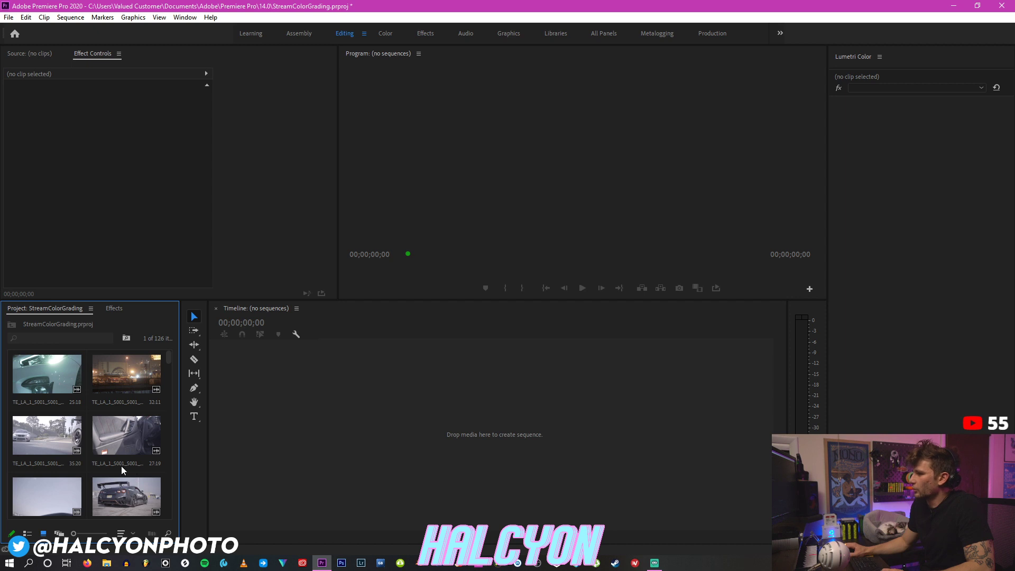
{"action": "left_click", "coordinate": [133, 534]}
{"action": "left_click", "coordinate": [142, 192]}
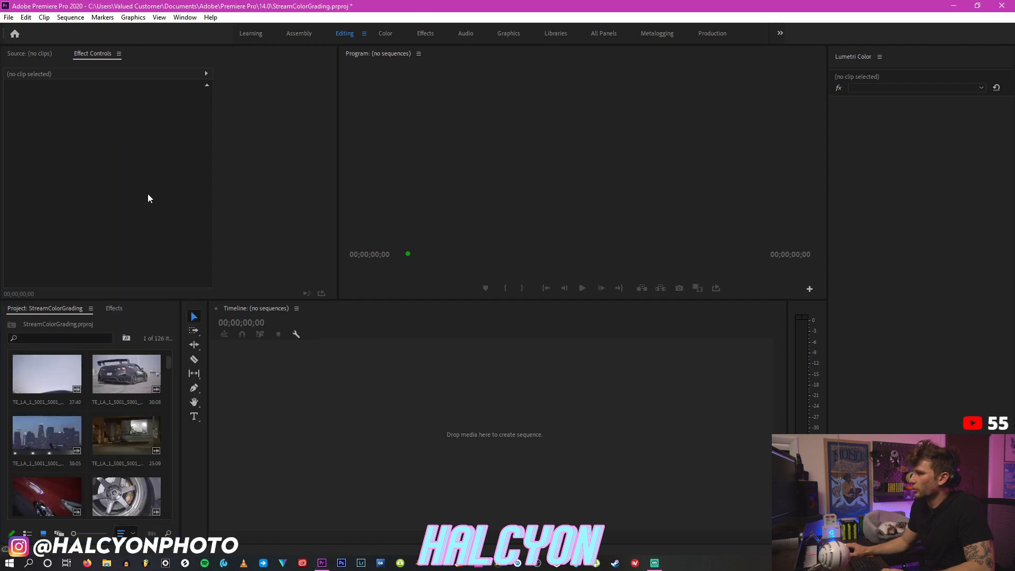
Step: Browse the car clips in the project bin and preview TE_LA_1_S001_S001_T062.MOV in the source monitor
{"action": "left_click_drag", "start_coordinate": [166, 361], "coordinate": [166, 380]}
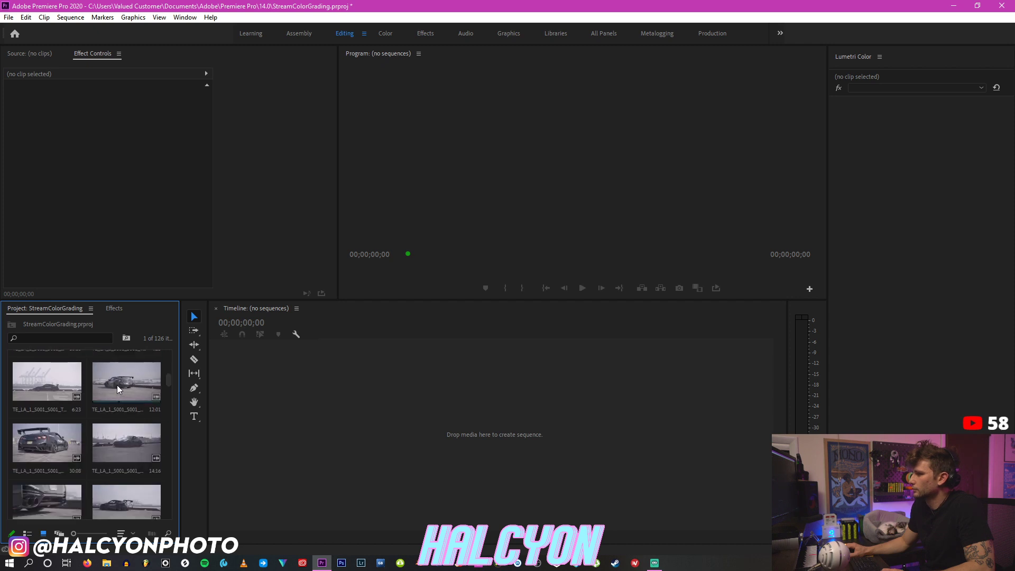
{"action": "scroll", "coordinate": [103, 436], "scroll_direction": "down", "scroll_amount": 2}
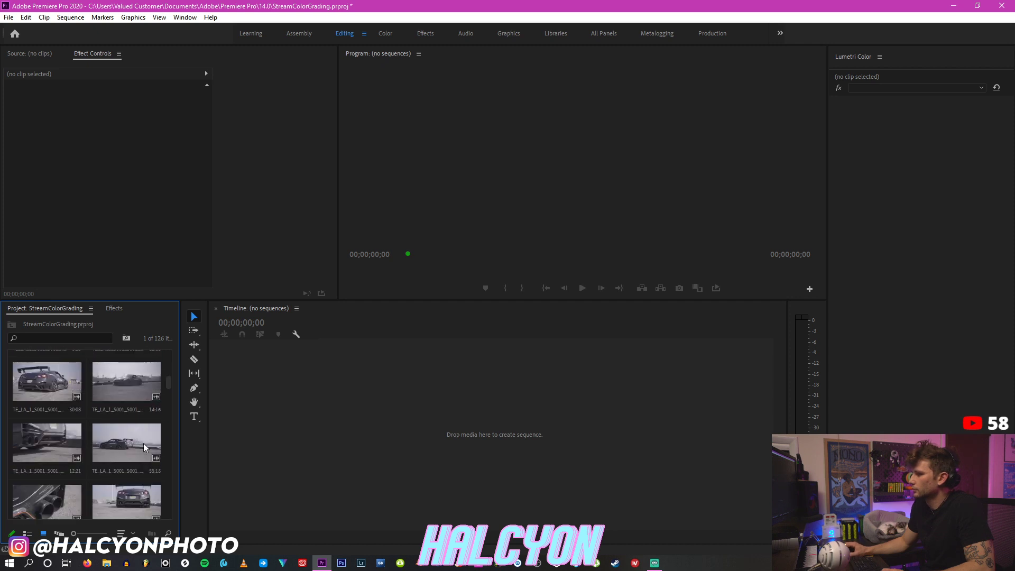
{"action": "scroll", "coordinate": [129, 392], "scroll_direction": "down", "scroll_amount": 1}
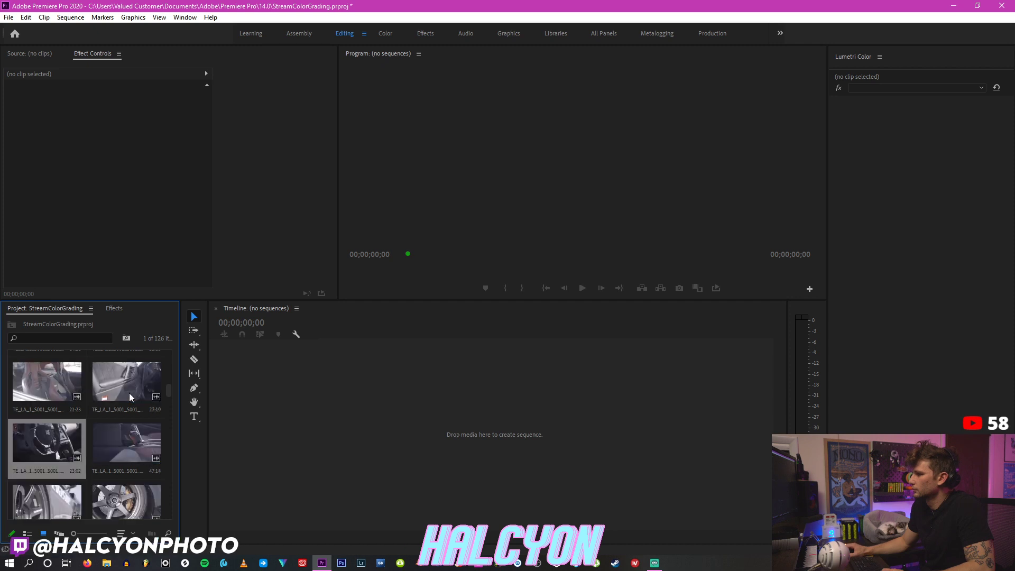
{"action": "left_click_drag", "start_coordinate": [168, 391], "coordinate": [172, 427]}
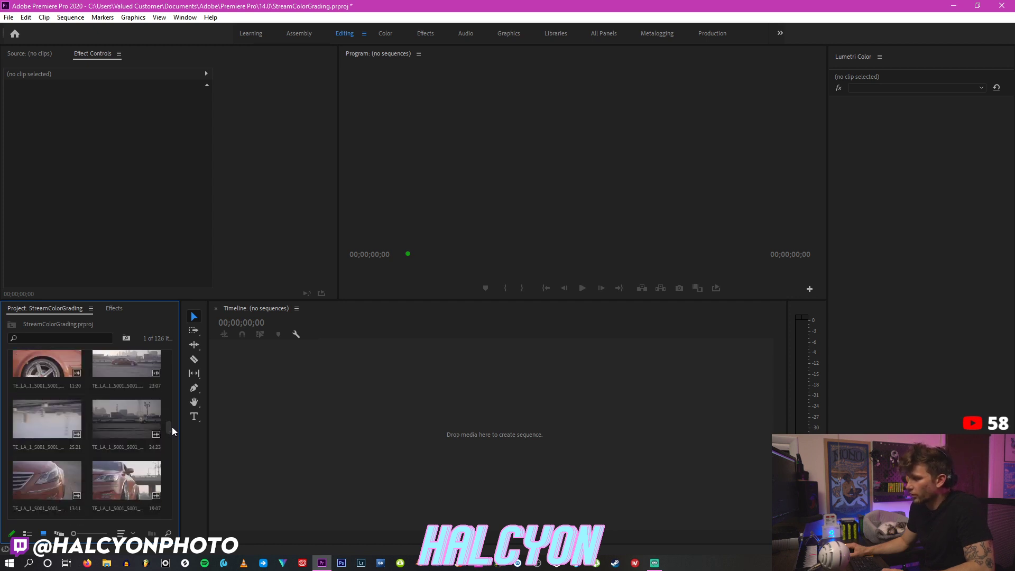
{"action": "left_click", "coordinate": [120, 482]}
{"action": "double_click", "coordinate": [119, 482]}
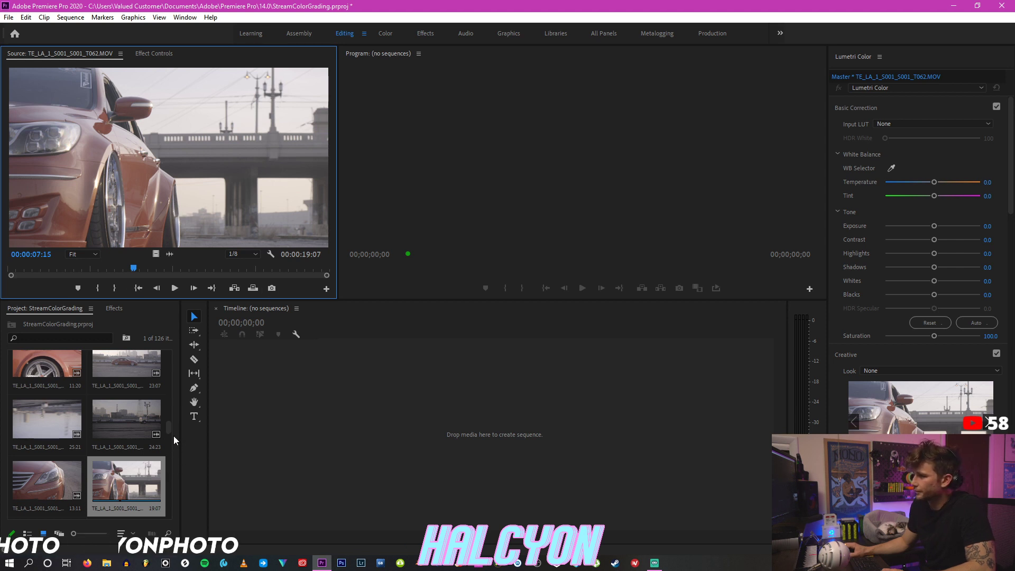
Step: Look through the remaining clip thumbnails in the project bin for shots suitable for the grading demo
{"action": "left_click_drag", "start_coordinate": [169, 426], "coordinate": [167, 489]}
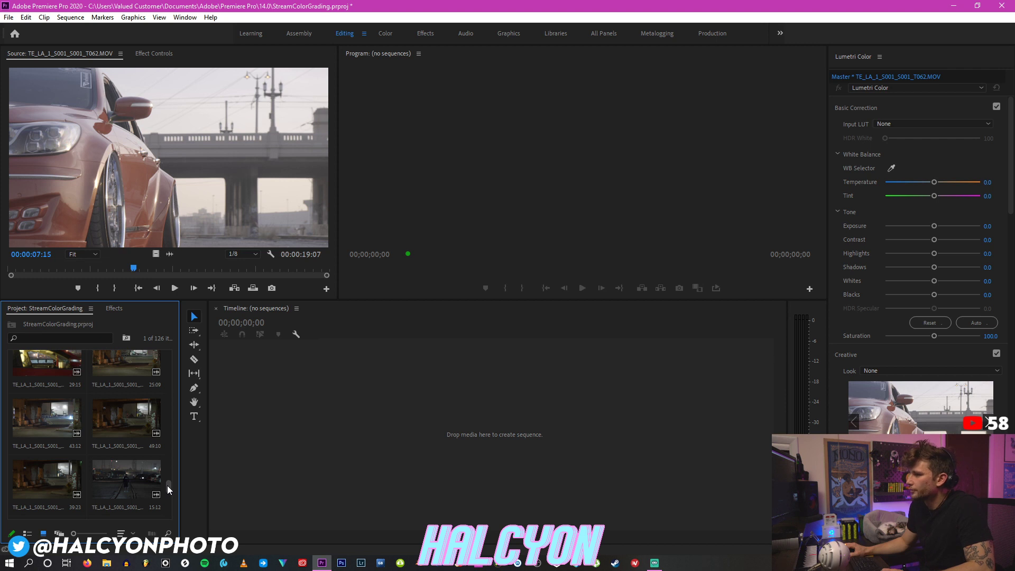
{"action": "left_click_drag", "start_coordinate": [167, 485], "coordinate": [164, 513]}
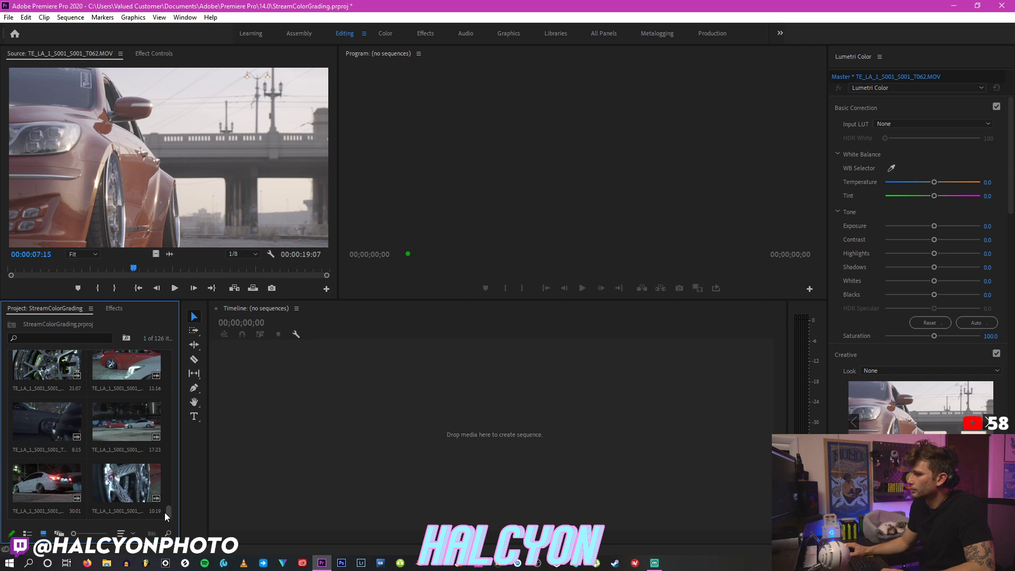
{"action": "scroll", "coordinate": [164, 496], "scroll_direction": "up", "scroll_amount": 2}
{"action": "left_click_drag", "start_coordinate": [164, 496], "coordinate": [165, 364]}
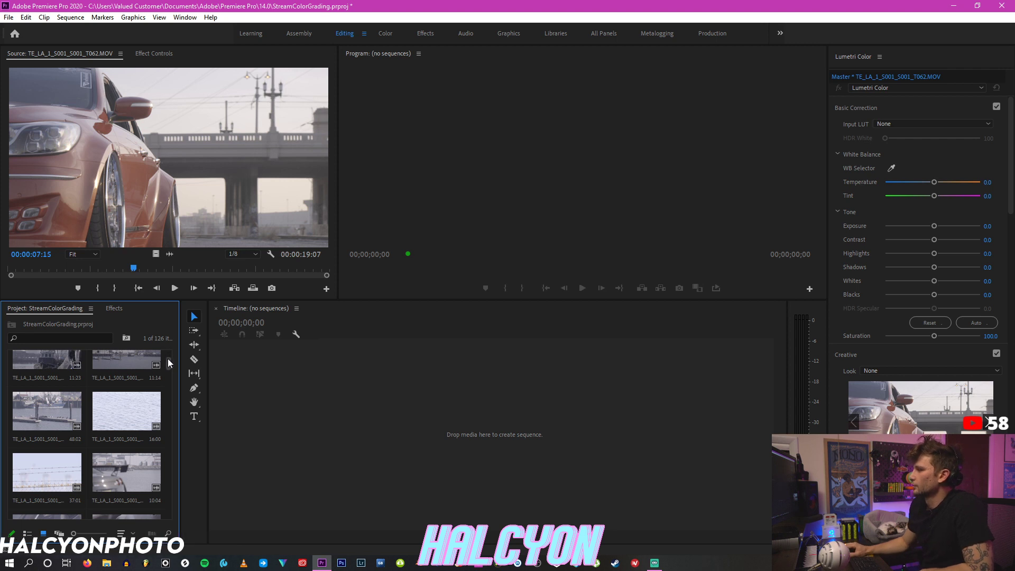
{"action": "left_click_drag", "start_coordinate": [167, 360], "coordinate": [165, 395]}
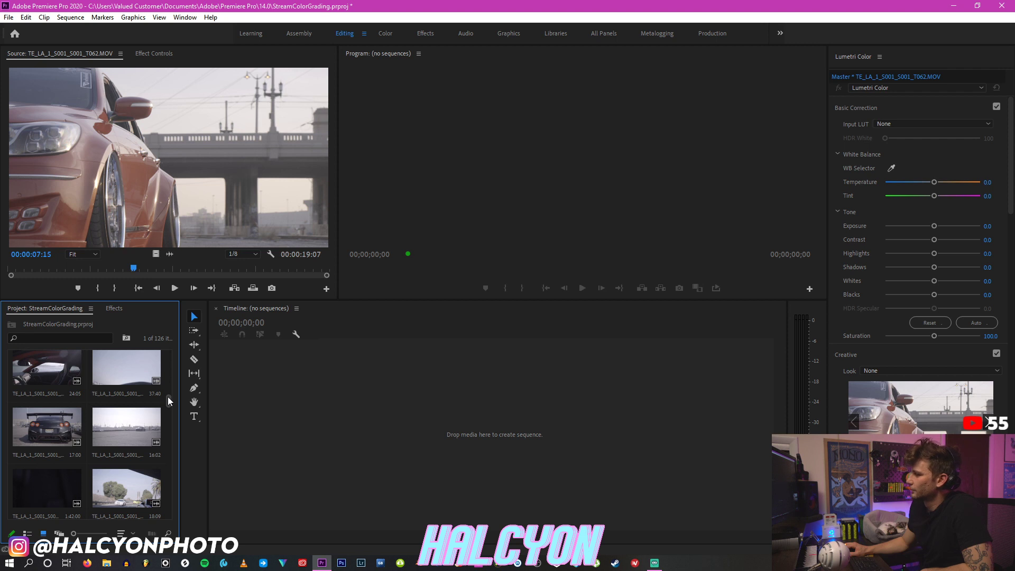
{"action": "scroll", "coordinate": [169, 400], "scroll_direction": "down", "scroll_amount": 1}
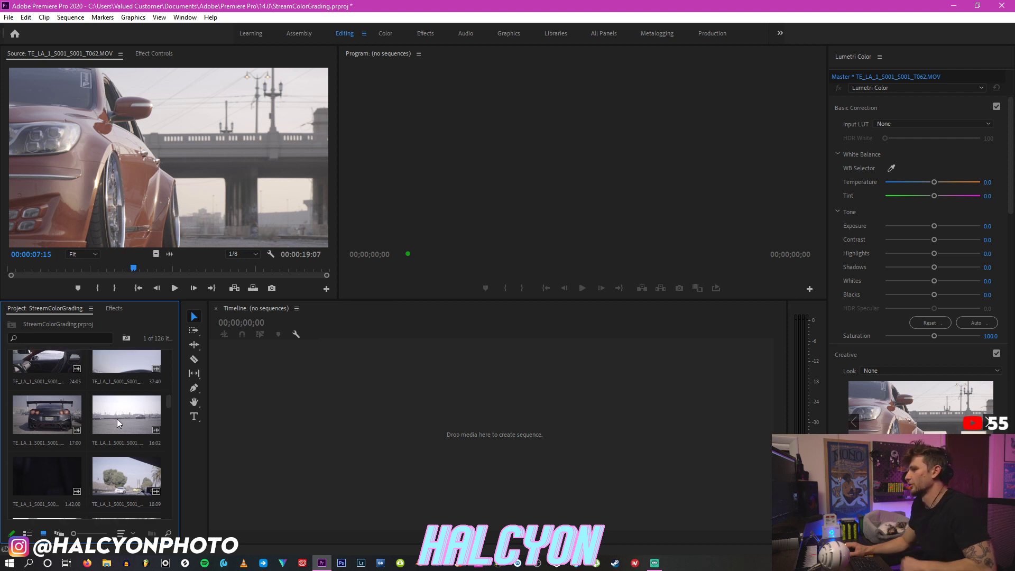
{"action": "scroll", "coordinate": [167, 398], "scroll_direction": "down", "scroll_amount": 2}
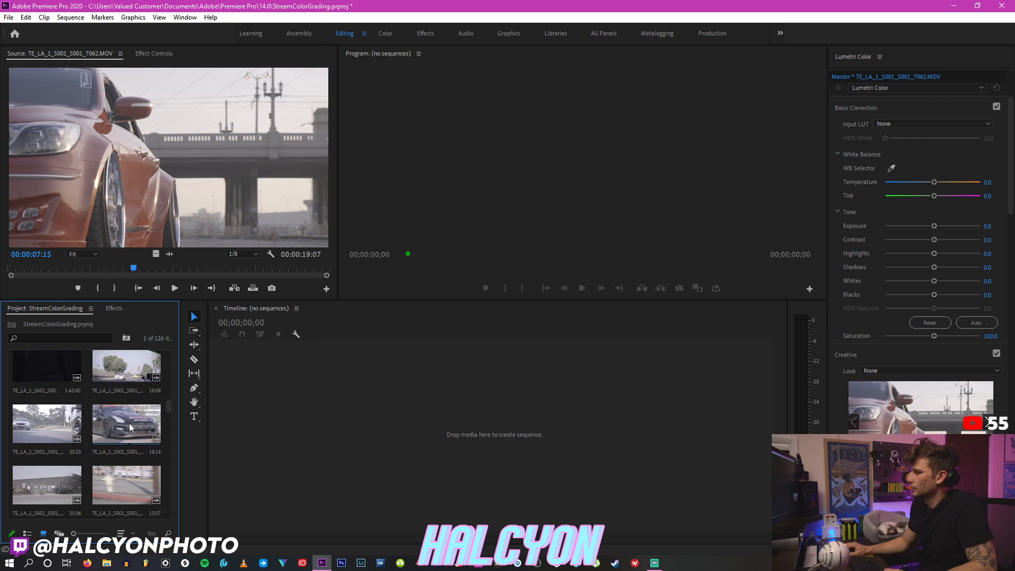
{"action": "scroll", "coordinate": [41, 452], "scroll_direction": "down", "scroll_amount": 1}
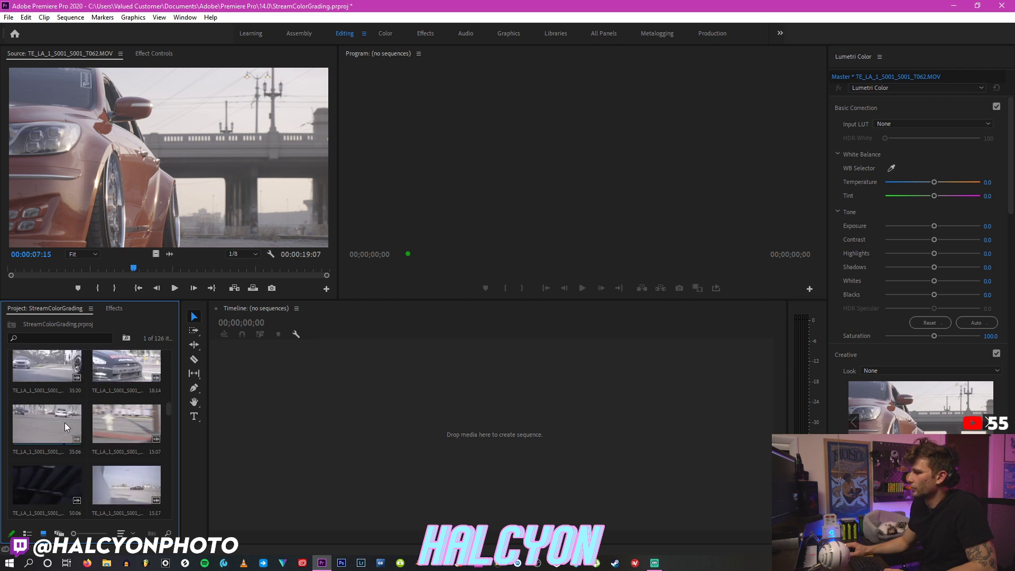
{"action": "scroll", "coordinate": [76, 421], "scroll_direction": "up", "scroll_amount": 3}
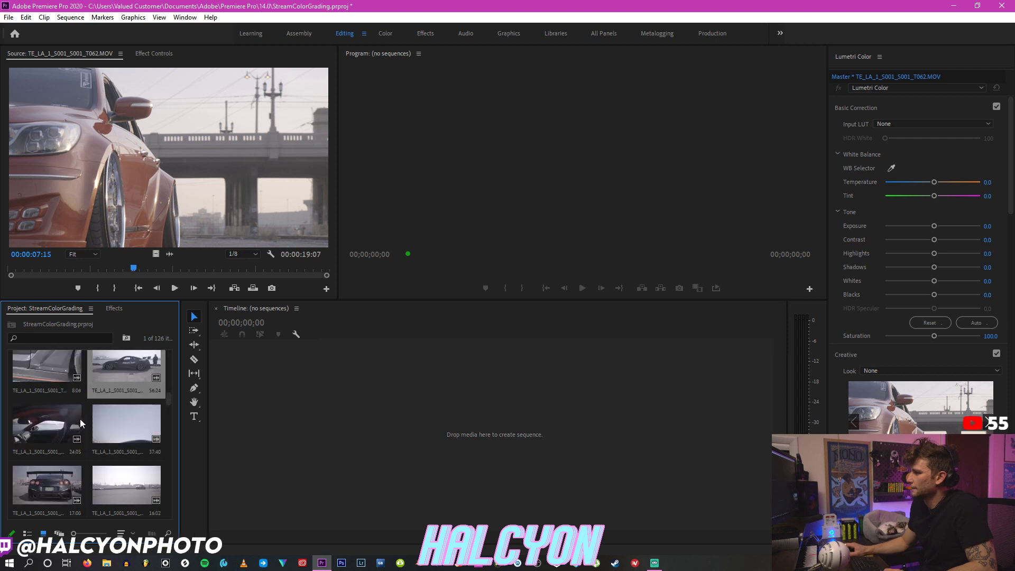
{"action": "scroll", "coordinate": [108, 418], "scroll_direction": "up", "scroll_amount": 1}
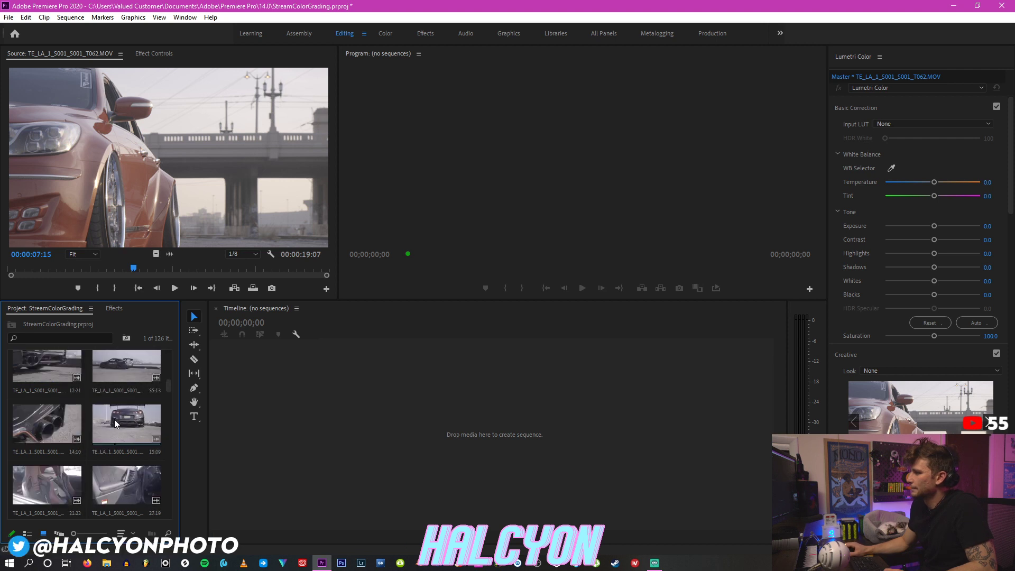
Step: Preview TE_LA_1_S001_S001_T026.MOV in the source monitor, scrubbing to 00:00:36:19
{"action": "double_click", "coordinate": [108, 353]}
{"action": "left_click_drag", "start_coordinate": [149, 270], "coordinate": [218, 270]}
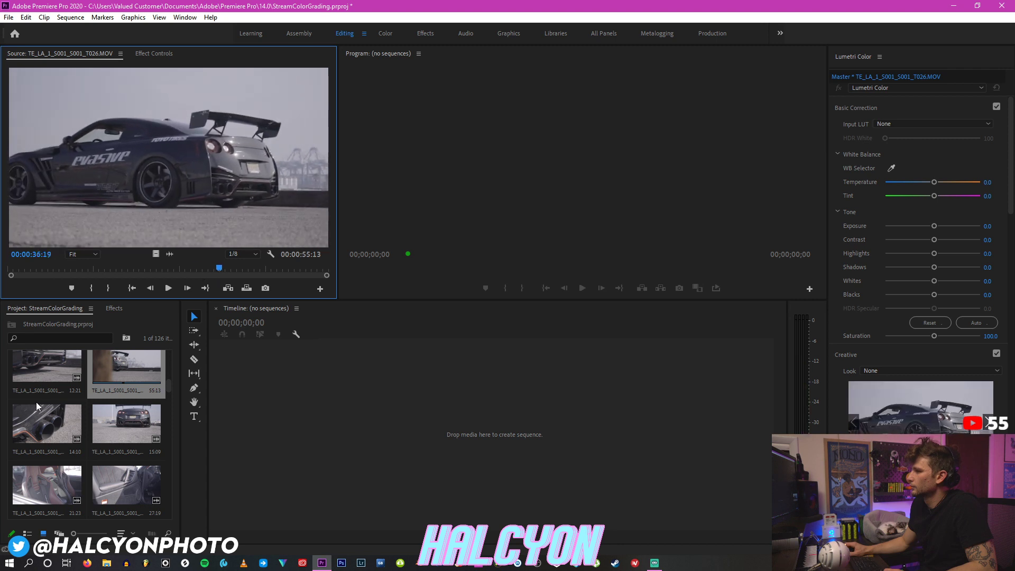
Step: Load TE_LA_1_S001_S001_T023.MOV in the source monitor and mark its in point at 00:00:14:04
{"action": "scroll", "coordinate": [36, 401], "scroll_direction": "up", "scroll_amount": 1}
{"action": "double_click", "coordinate": [44, 361]}
{"action": "left_click", "coordinate": [107, 270]}
{"action": "left_click_drag", "start_coordinate": [111, 272], "coordinate": [157, 269]}
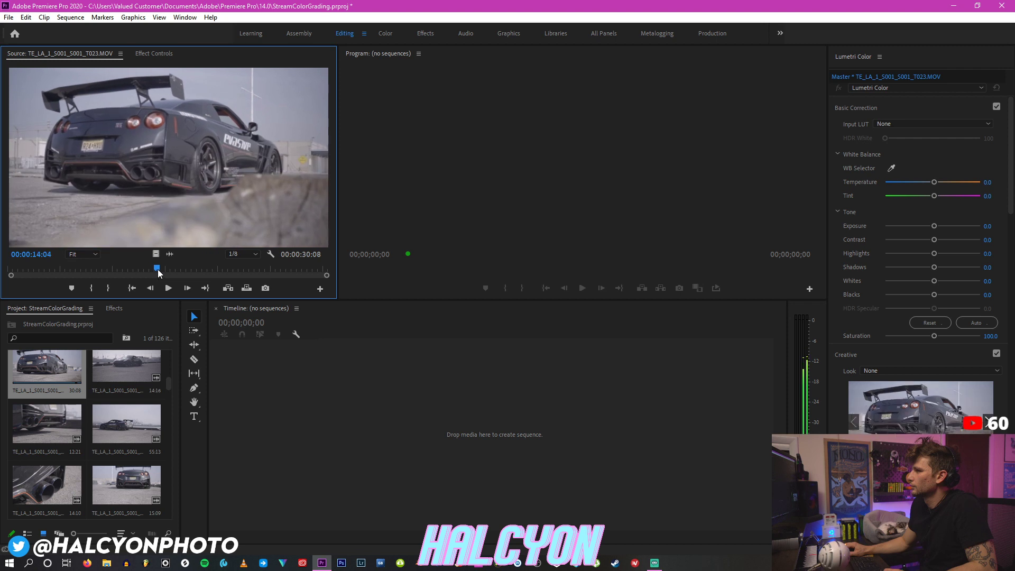
{"action": "left_click", "coordinate": [93, 288]}
Step: Mark the clip's out point at 00:00:16:03 and create a new sequence from the two-second range
{"action": "key", "text": "space"}
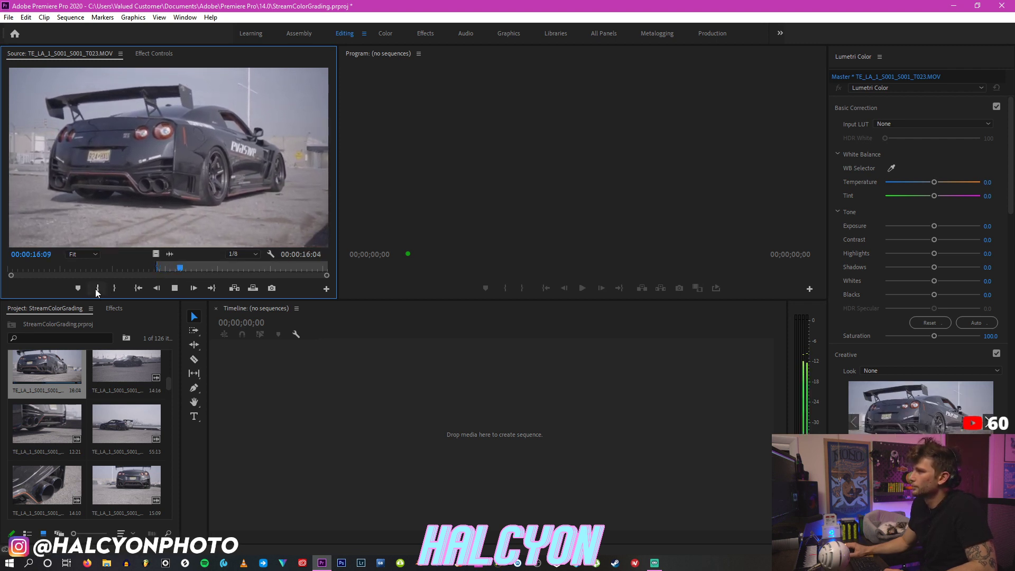
{"action": "key", "text": "space"}
{"action": "left_click", "coordinate": [177, 268]}
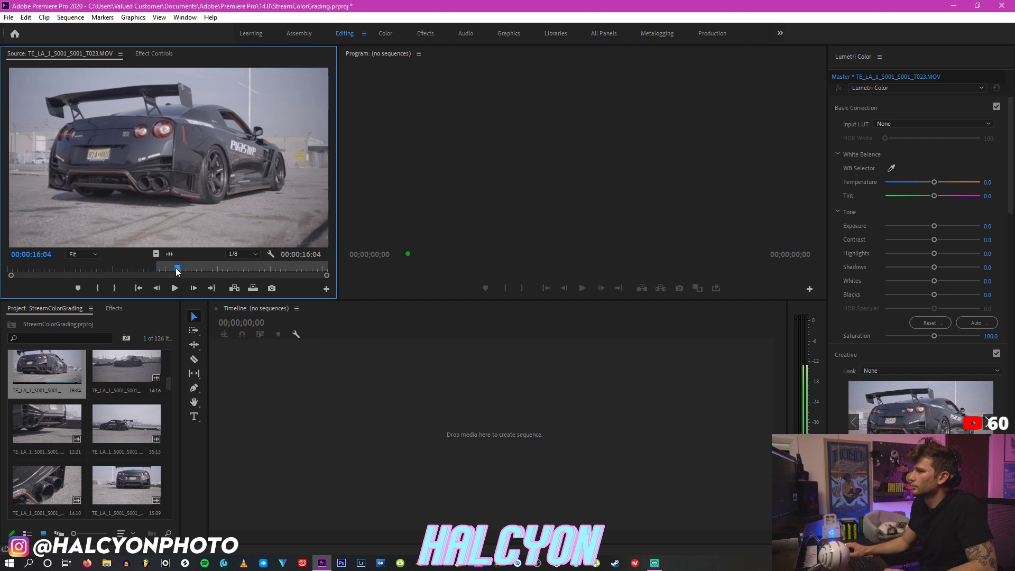
{"action": "left_click", "coordinate": [114, 288]}
{"action": "left_click_drag", "start_coordinate": [359, 483], "coordinate": [359, 483]}
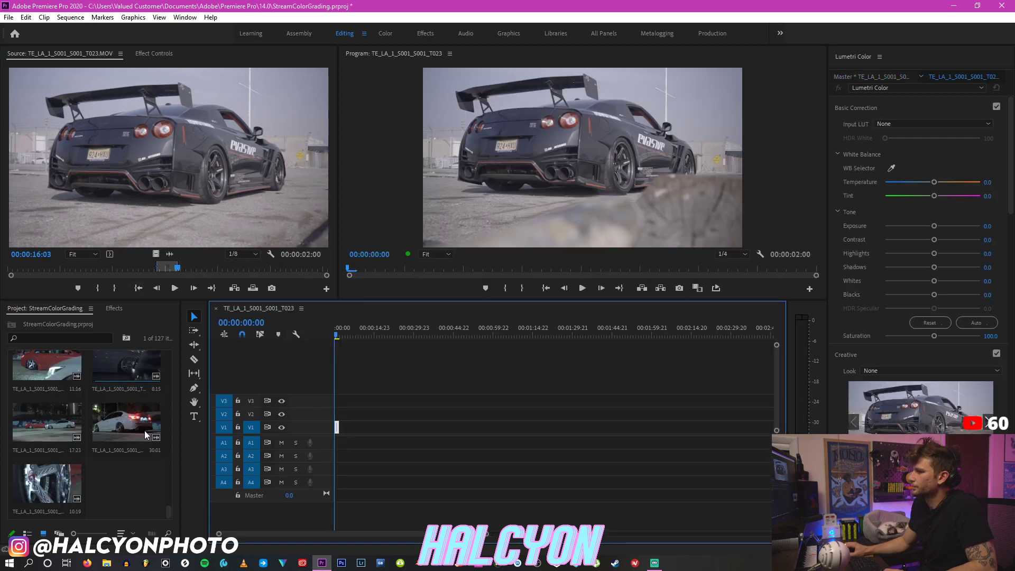
Step: Mark the range 00:00:04:05 to 00:00:07:15 in TE_LA_1_S001_S001_T022.MOV and try to add it to V1 after the existing clip
{"action": "left_click_drag", "start_coordinate": [163, 515], "coordinate": [163, 376]}
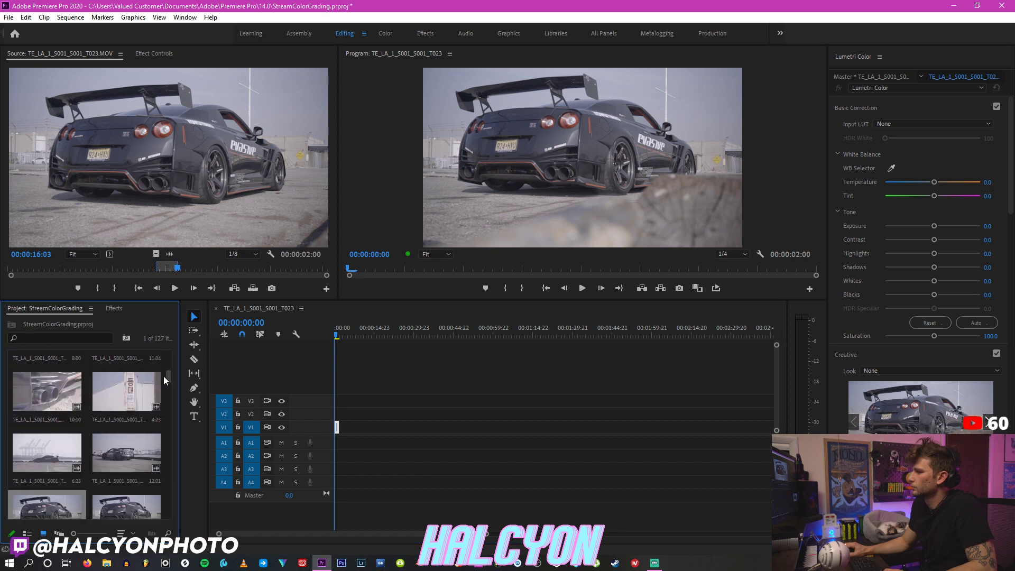
{"action": "double_click", "coordinate": [127, 447]}
{"action": "left_click_drag", "start_coordinate": [183, 272], "coordinate": [210, 271]}
{"action": "left_click", "coordinate": [116, 287]}
{"action": "left_click", "coordinate": [120, 267]}
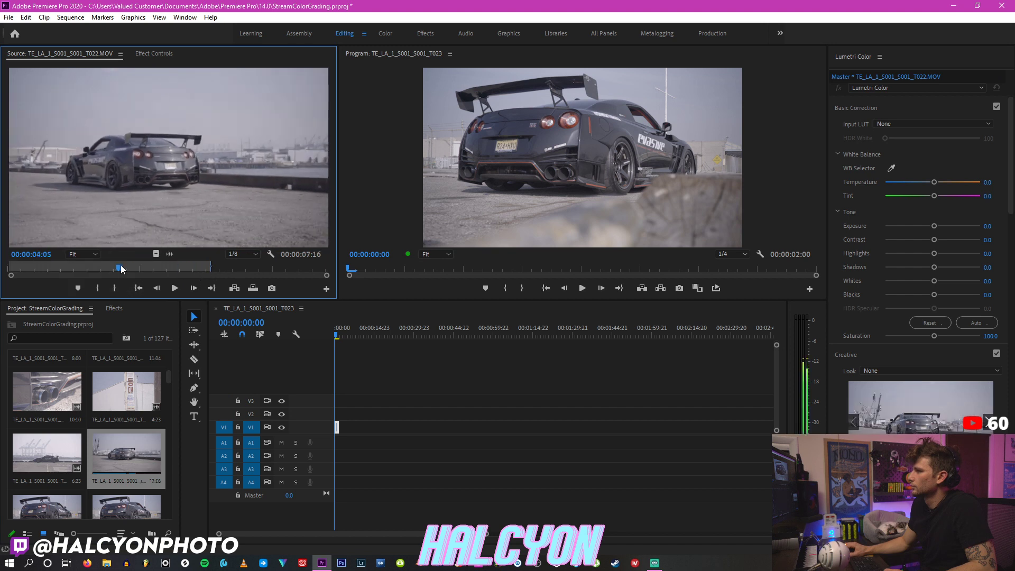
{"action": "left_click", "coordinate": [99, 288]}
{"action": "left_click_drag", "start_coordinate": [155, 254], "coordinate": [343, 428]}
Step: Find TE_LA_1_S001_S001_T049 gtr.MOV in the project bin, load it in the source monitor and mark its in point at 00:00:56:23
{"action": "left_click_drag", "start_coordinate": [167, 498], "coordinate": [177, 410]}
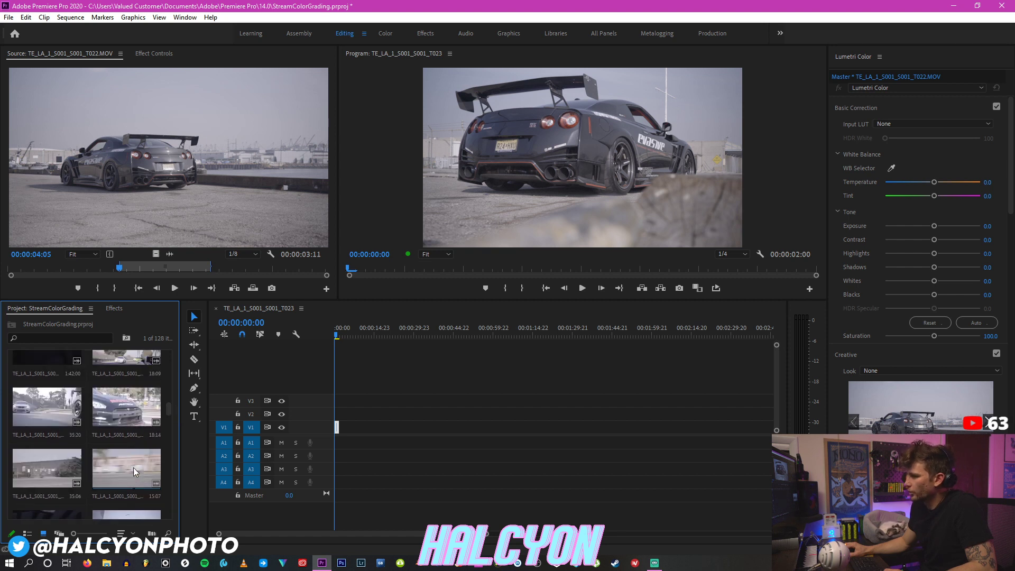
{"action": "scroll", "coordinate": [52, 468], "scroll_direction": "down", "scroll_amount": 1}
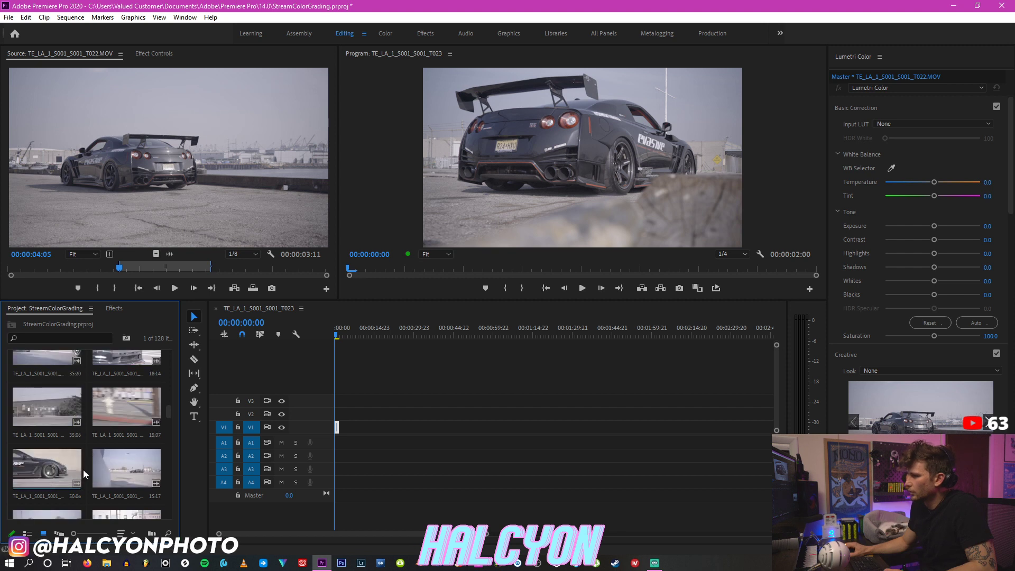
{"action": "scroll", "coordinate": [123, 470], "scroll_direction": "down", "scroll_amount": 1}
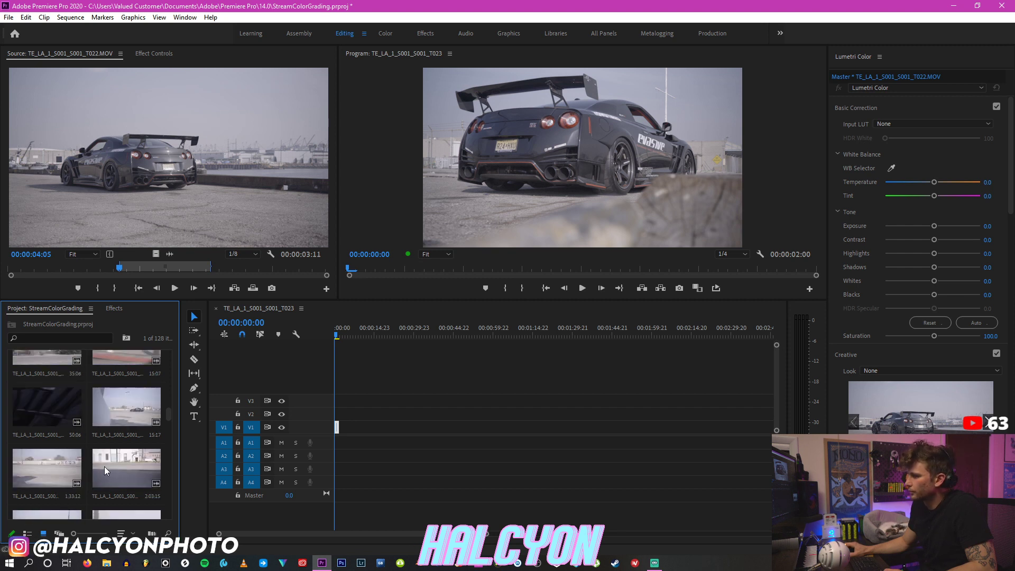
{"action": "double_click", "coordinate": [52, 472]}
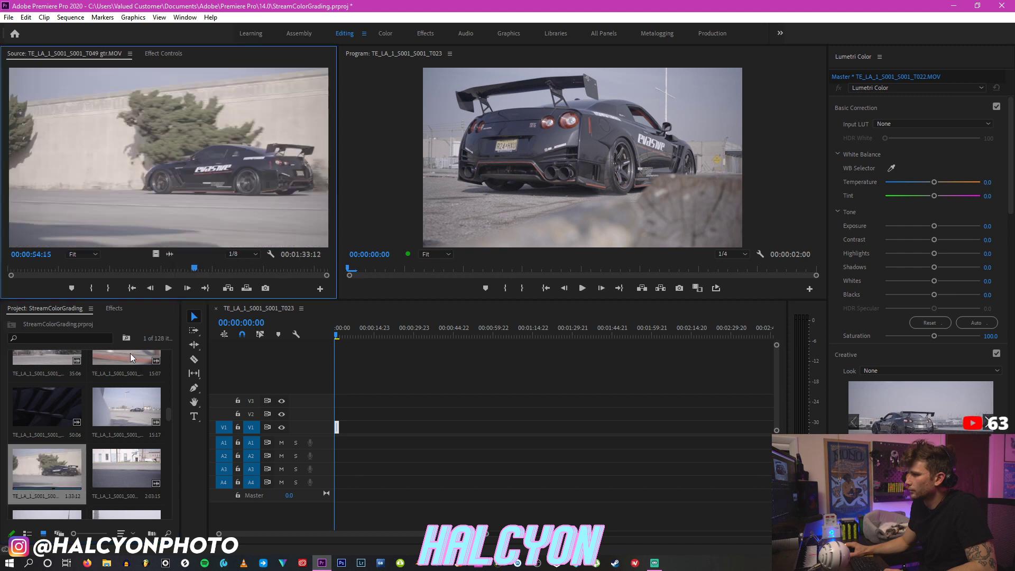
{"action": "key", "text": "space"}
{"action": "left_click_drag", "start_coordinate": [197, 269], "coordinate": [202, 269]}
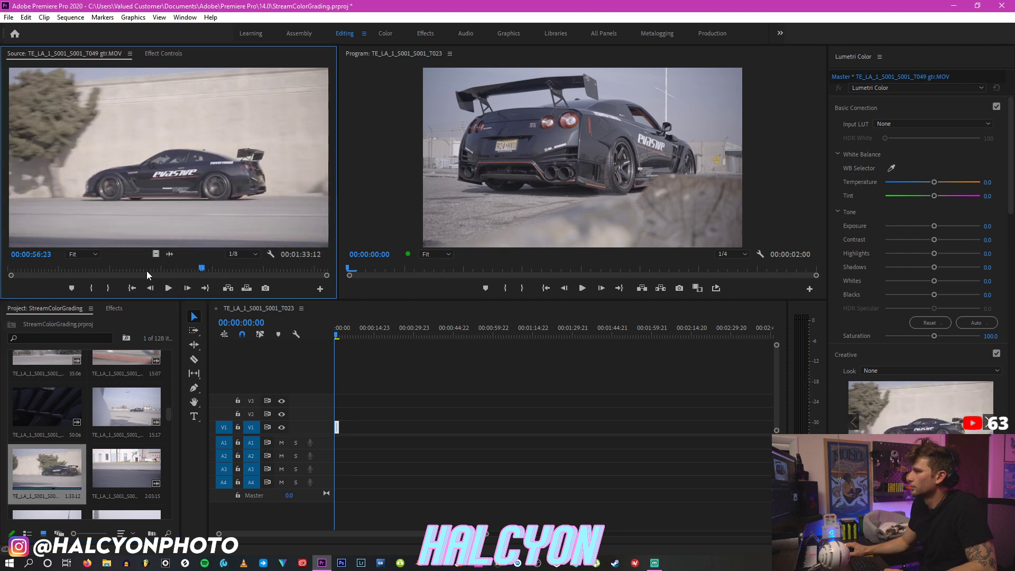
{"action": "left_click", "coordinate": [91, 288]}
Step: Play the T049 gtr clip from its in point and scrub ahead to 00:01:22:16 to review the footage
{"action": "key", "text": "space"}
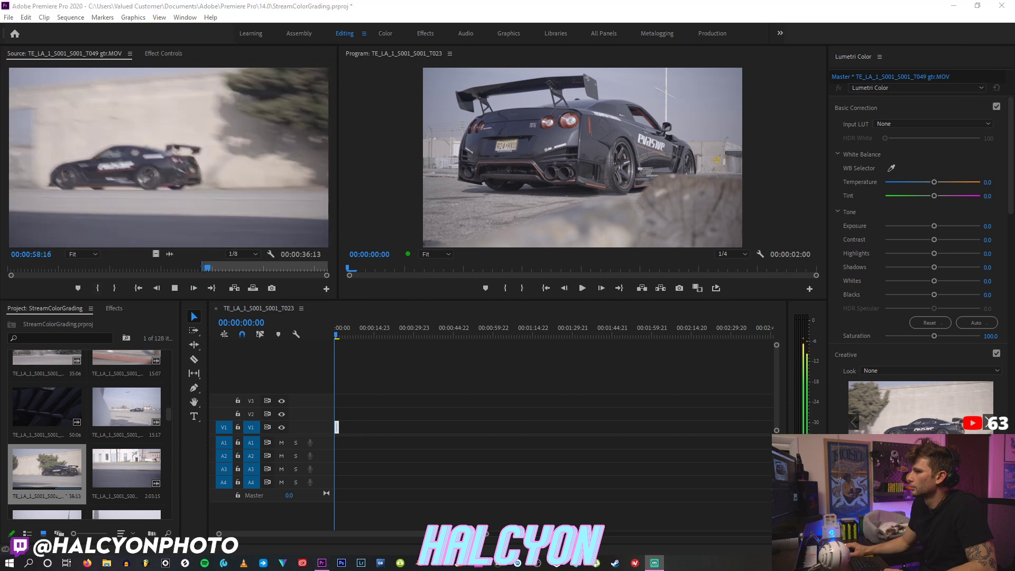
{"action": "left_click", "coordinate": [210, 267]}
{"action": "left_click_drag", "start_coordinate": [210, 268], "coordinate": [292, 270]}
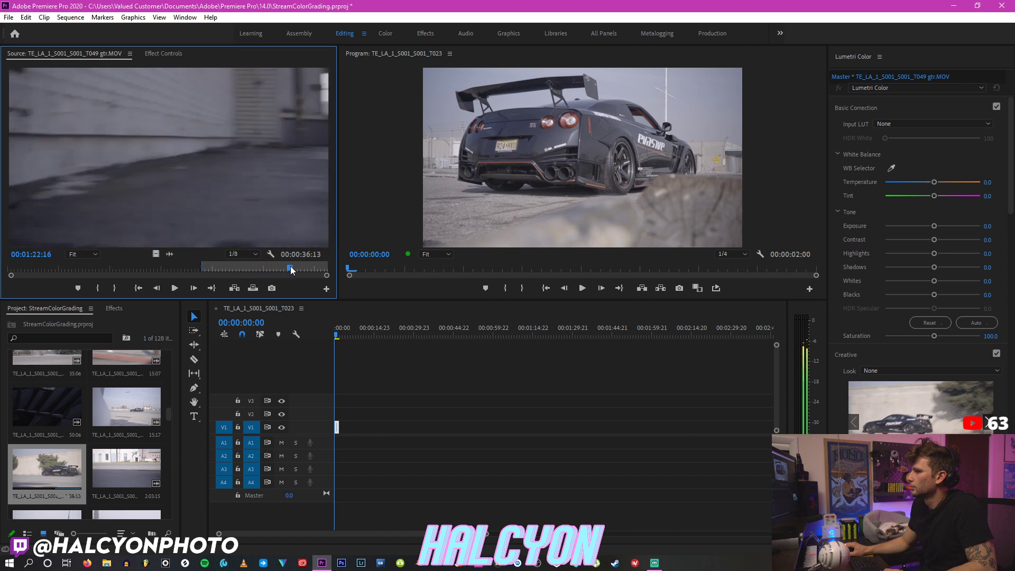
Step: Load TE_LA_1_S001_S001_T050.MOV in the source monitor, review the car's drive-by and mark the out point at 00:00:32:10
{"action": "double_click", "coordinate": [125, 468]}
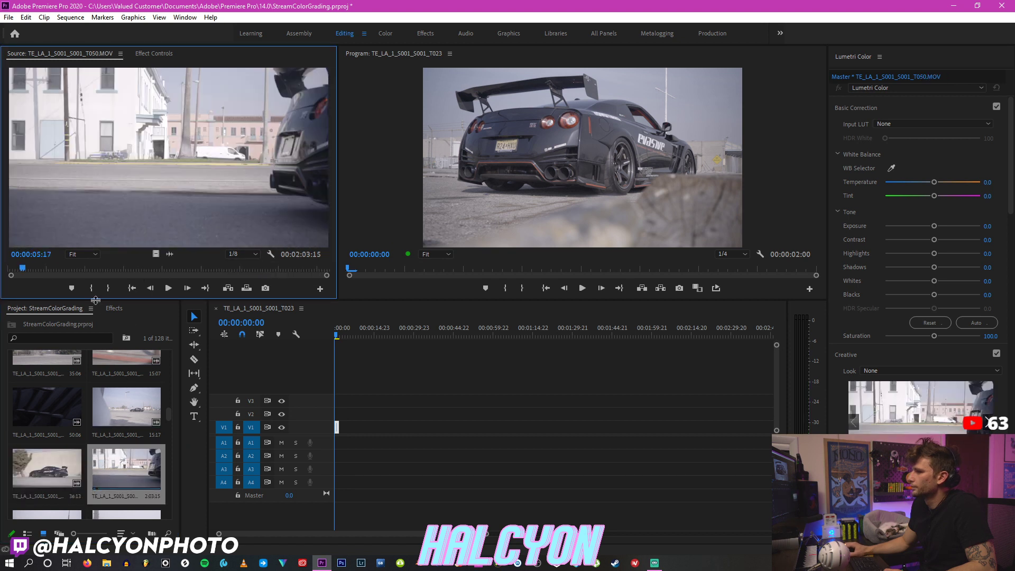
{"action": "left_click", "coordinate": [122, 268]}
{"action": "left_click", "coordinate": [77, 268]}
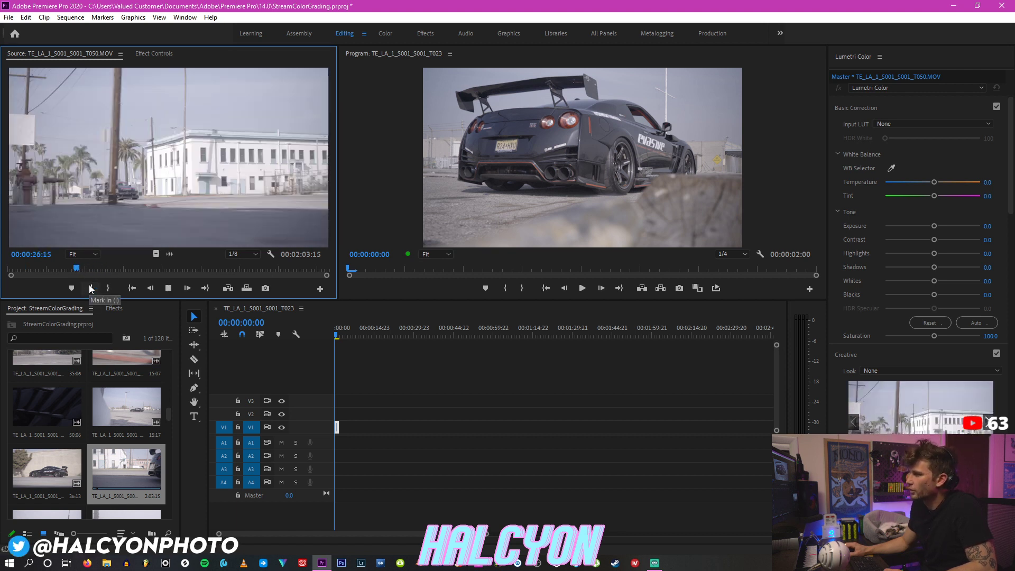
{"action": "mouse_move", "coordinate": [78, 267]}
{"action": "left_mouse_down"}
{"action": "mouse_move", "coordinate": [94, 269]}
{"action": "mouse_move", "coordinate": [78, 266]}
{"action": "left_mouse_up"}
{"action": "key", "text": "space"}
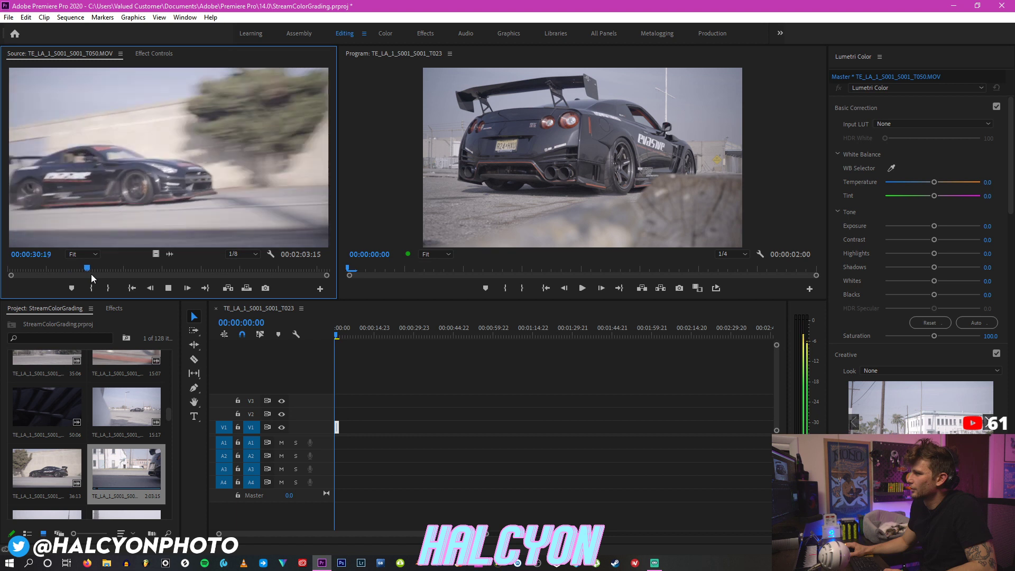
{"action": "key", "text": "space"}
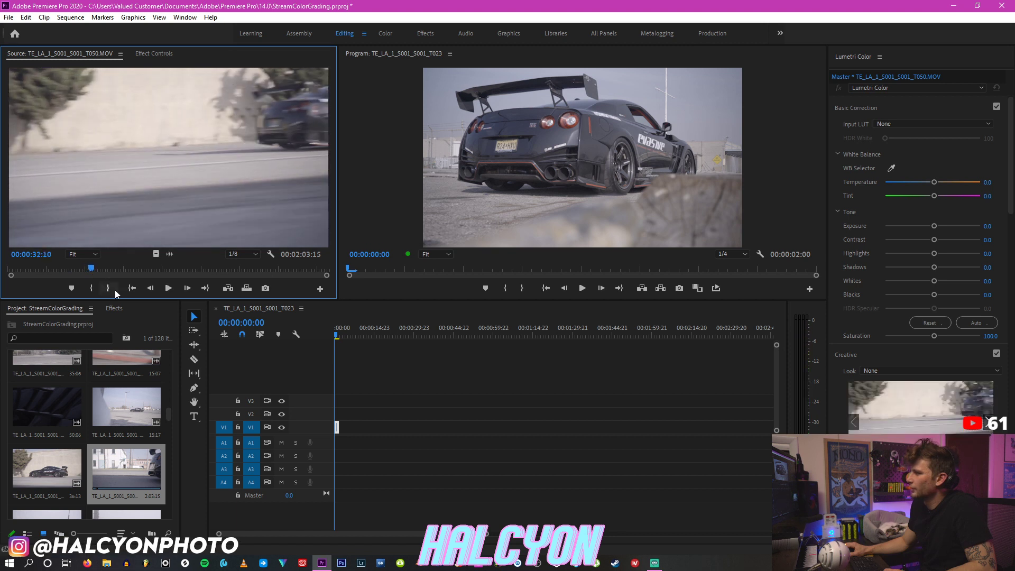
{"action": "left_click", "coordinate": [114, 290]}
Step: Mark the T050 clip's in point at 00:00:27:15 and add the marked range to V1 after the T023 clip
{"action": "left_click_drag", "start_coordinate": [91, 269], "coordinate": [82, 270]}
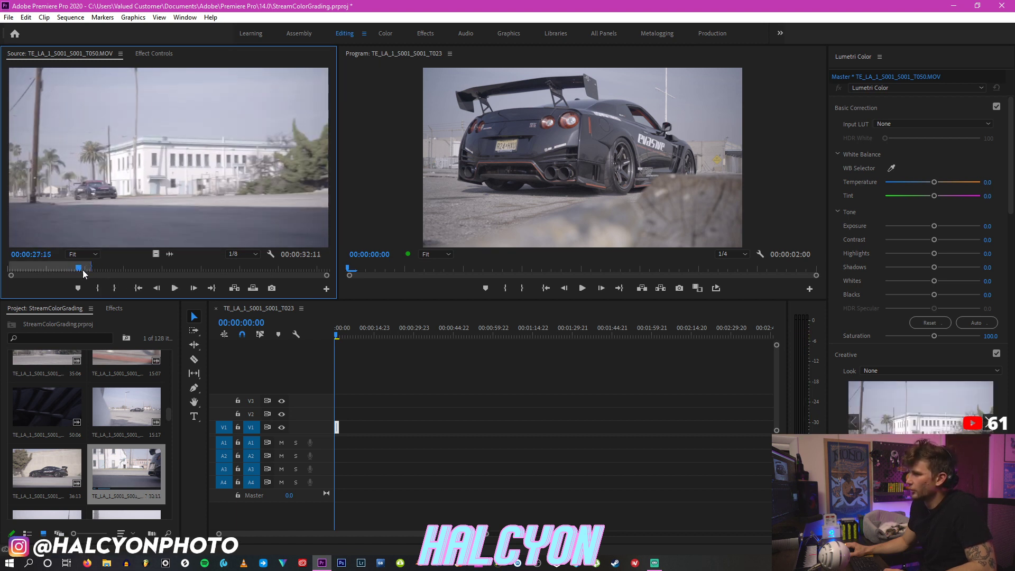
{"action": "left_click", "coordinate": [97, 288]}
{"action": "key", "text": "space"}
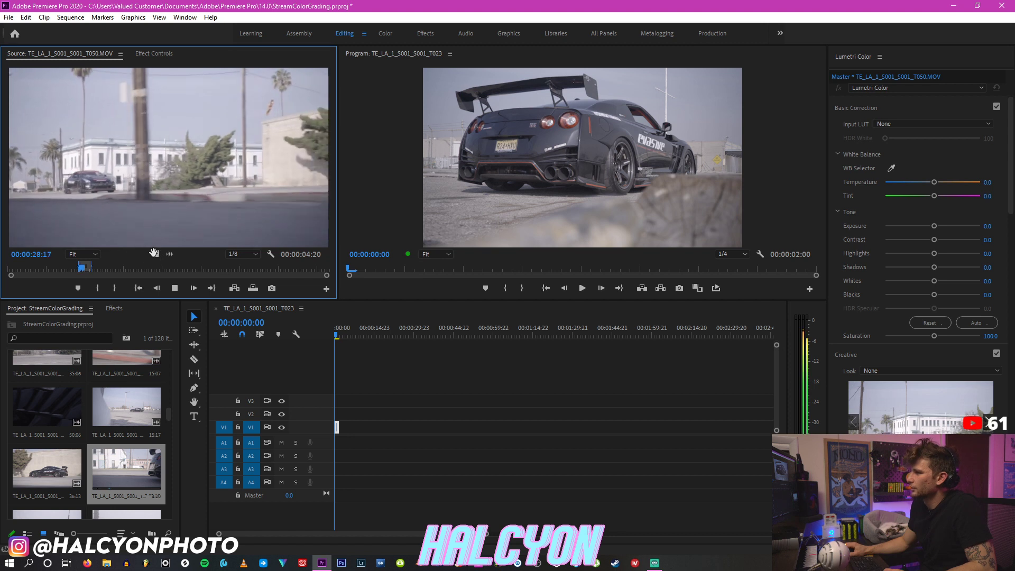
{"action": "left_click_drag", "start_coordinate": [153, 253], "coordinate": [338, 426]}
Step: Find TE_LA_1_S001_S001_T022.MOV among the car clips in the bin and insert its marked range at the start of V1
{"action": "scroll", "coordinate": [168, 403], "scroll_direction": "up", "scroll_amount": 3}
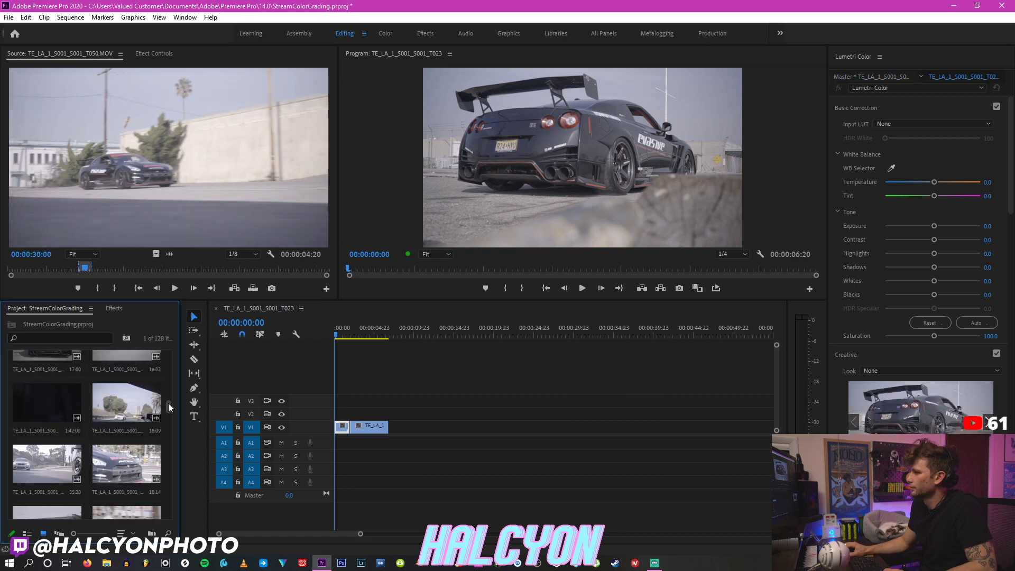
{"action": "left_click_drag", "start_coordinate": [169, 401], "coordinate": [169, 382]}
{"action": "double_click", "coordinate": [51, 363]}
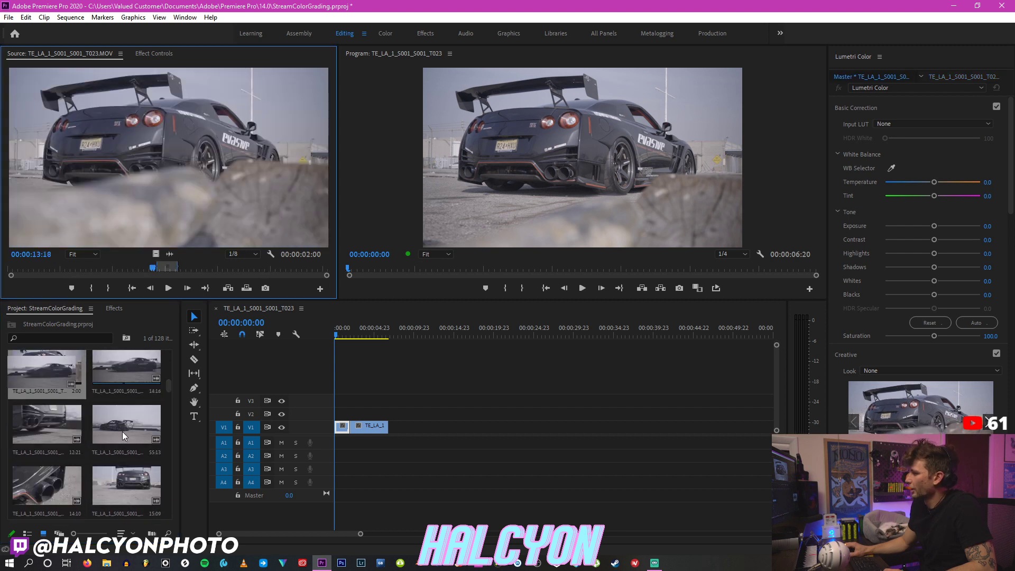
{"action": "double_click", "coordinate": [123, 432]}
{"action": "left_click_drag", "start_coordinate": [148, 271], "coordinate": [180, 269]}
{"action": "double_click", "coordinate": [127, 485]}
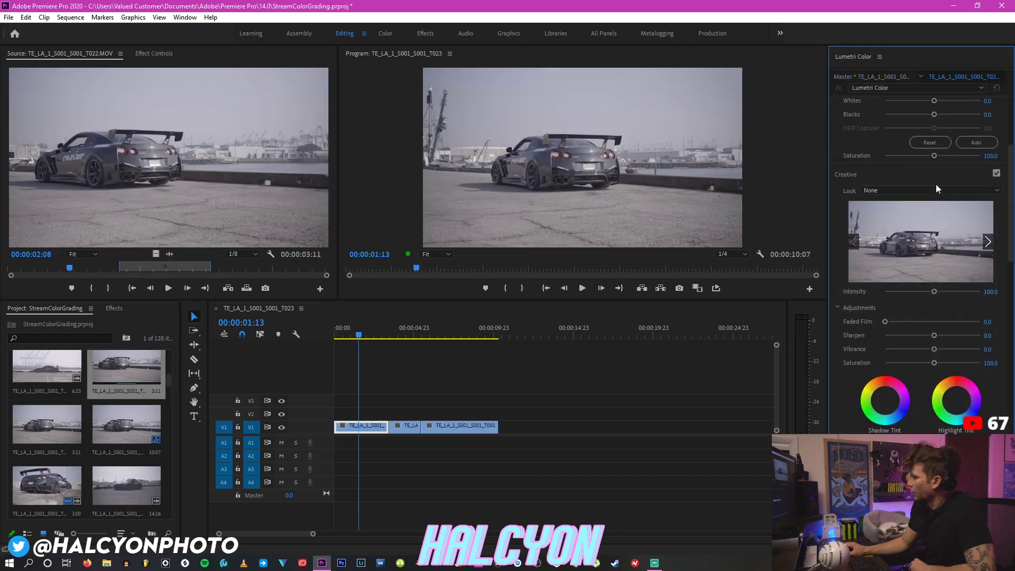
Step: Apply the HALCYON_DIAMOND creative look to the T022 clip in the sequence with an intensity of 88.4
{"action": "scroll", "coordinate": [1004, 238], "scroll_direction": "down", "scroll_amount": 2}
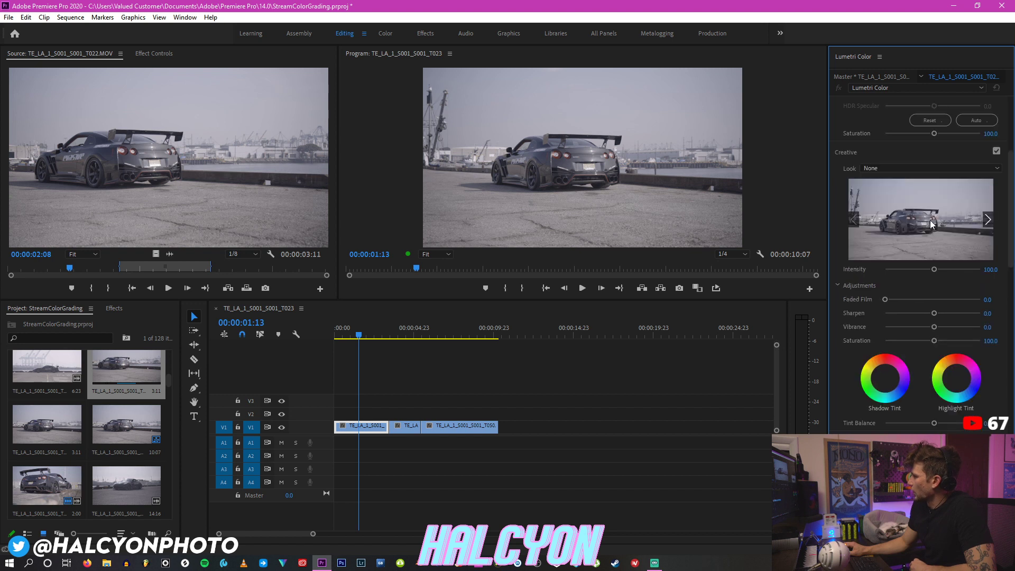
{"action": "left_click", "coordinate": [930, 168]}
{"action": "left_click_drag", "start_coordinate": [1001, 190], "coordinate": [994, 252]}
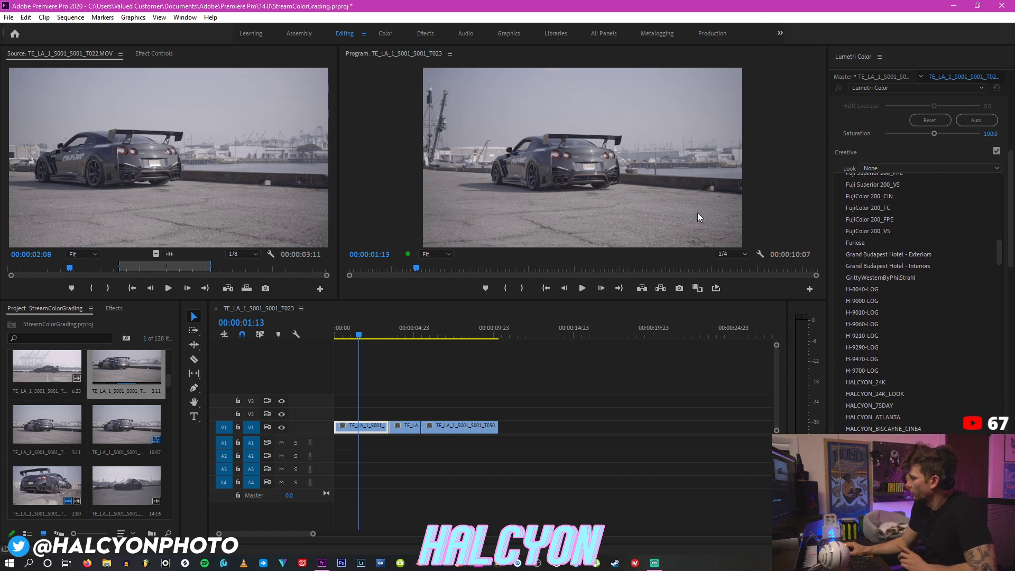
{"action": "left_click_drag", "start_coordinate": [1001, 259], "coordinate": [1000, 267]}
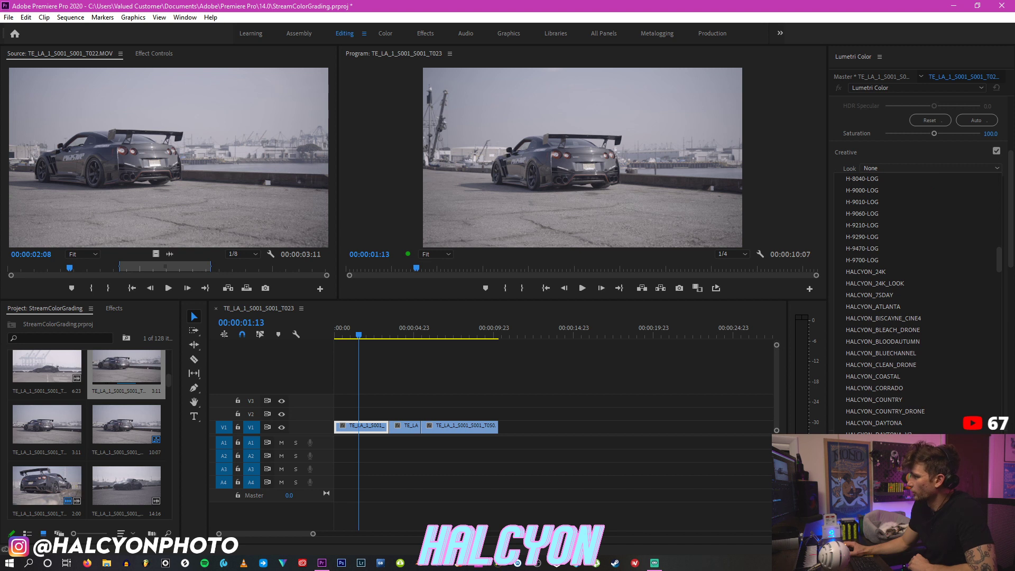
{"action": "key", "text": "Escape"}
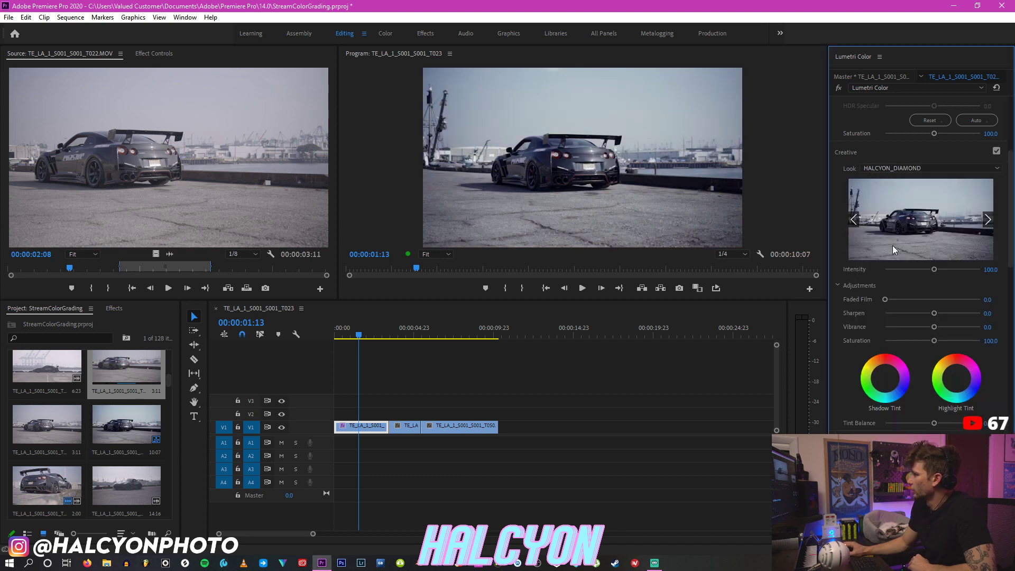
{"action": "left_click_drag", "start_coordinate": [925, 269], "coordinate": [913, 270]}
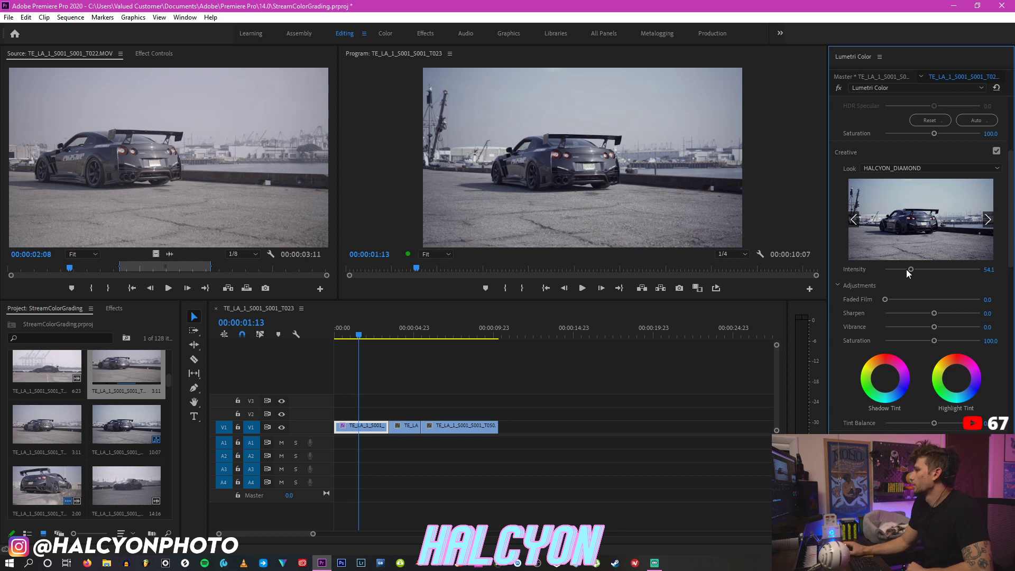
{"action": "left_click_drag", "start_coordinate": [907, 270], "coordinate": [918, 273]}
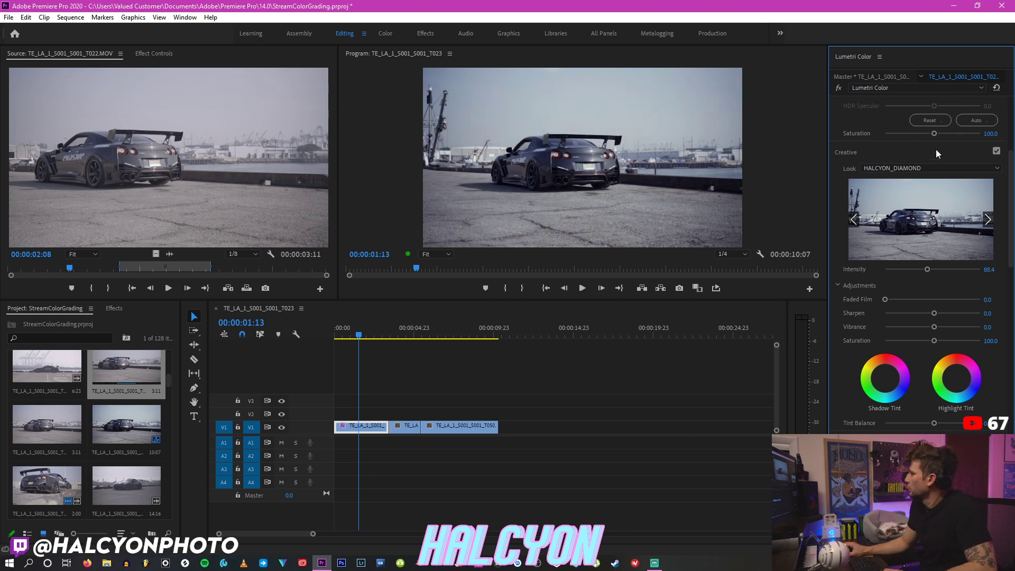
{"action": "left_click", "coordinate": [956, 170]}
{"action": "left_click_drag", "start_coordinate": [998, 271], "coordinate": [998, 181]}
{"action": "left_click", "coordinate": [876, 179]}
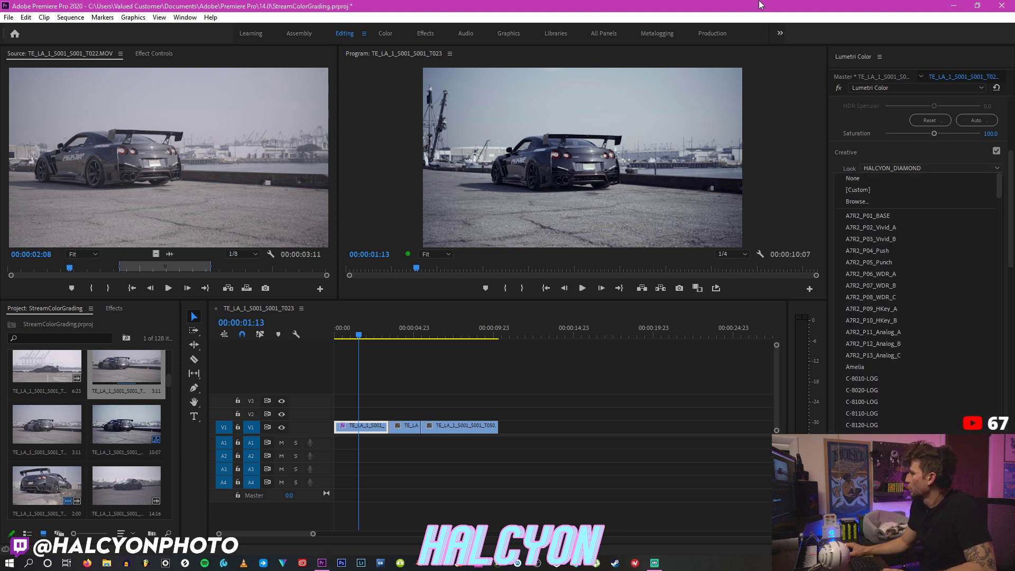
Step: Duplicate the graded T022 clip onto V2 directly above the original
{"action": "left_click", "coordinate": [438, 387]}
{"action": "key", "text": "="}
{"action": "left_click_drag", "start_coordinate": [418, 431], "coordinate": [414, 416]}
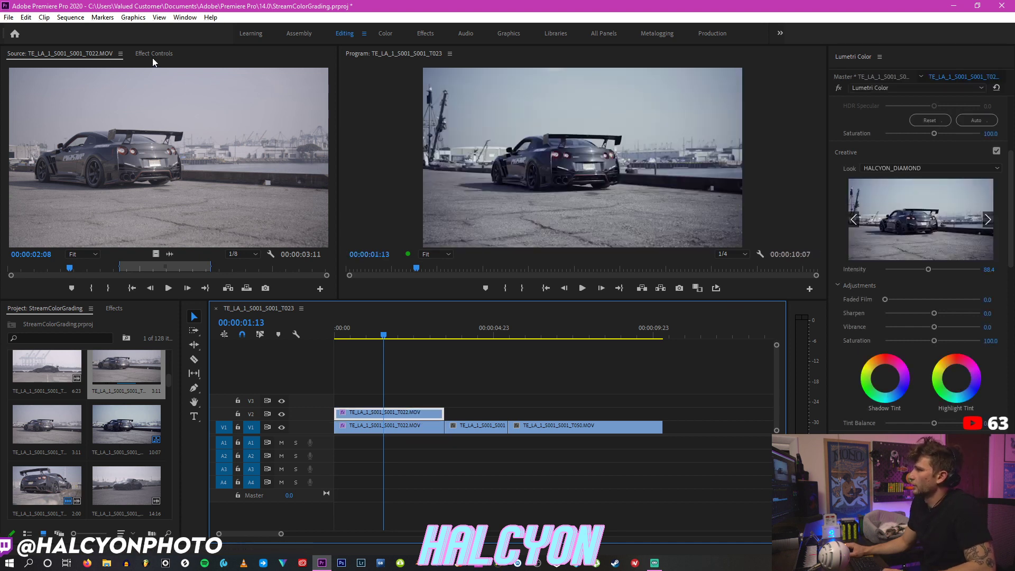
Step: Delete the Lumetri Color effect from the T022 copy on V2
{"action": "key", "text": "shift+5"}
{"action": "left_click", "coordinate": [59, 252]}
{"action": "key", "text": "="}
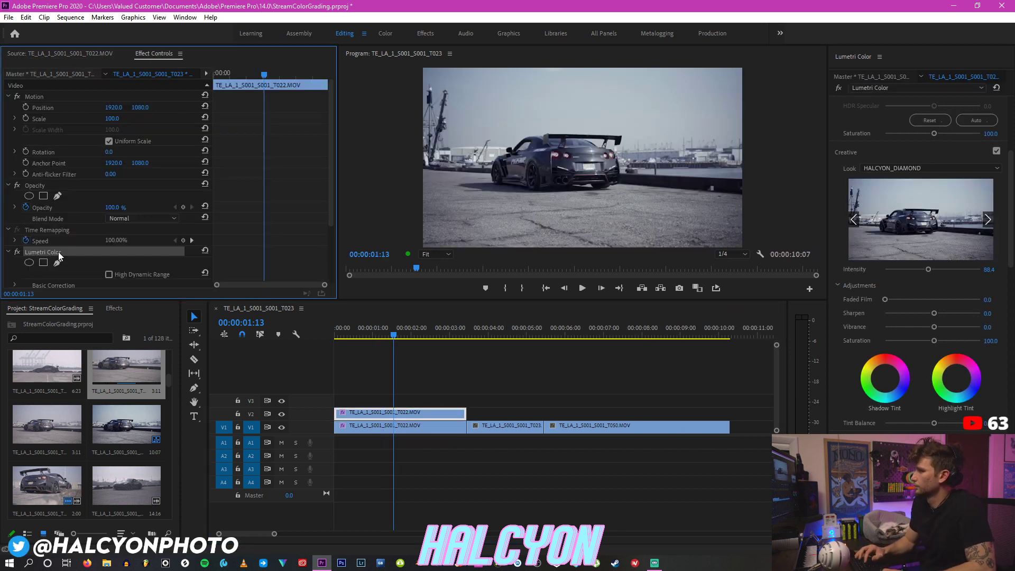
{"action": "key", "text": "Delete"}
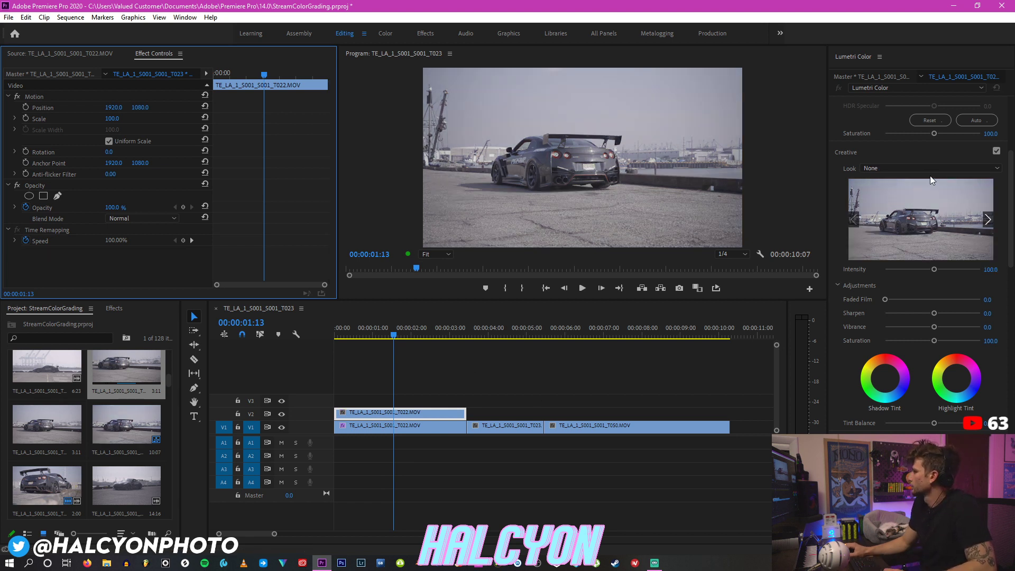
Step: Review the Lumetri curves and color wheels for the V2 copy of T022 and nudge its Midtones wheel slightly
{"action": "left_click_drag", "start_coordinate": [1011, 222], "coordinate": [1012, 299]}
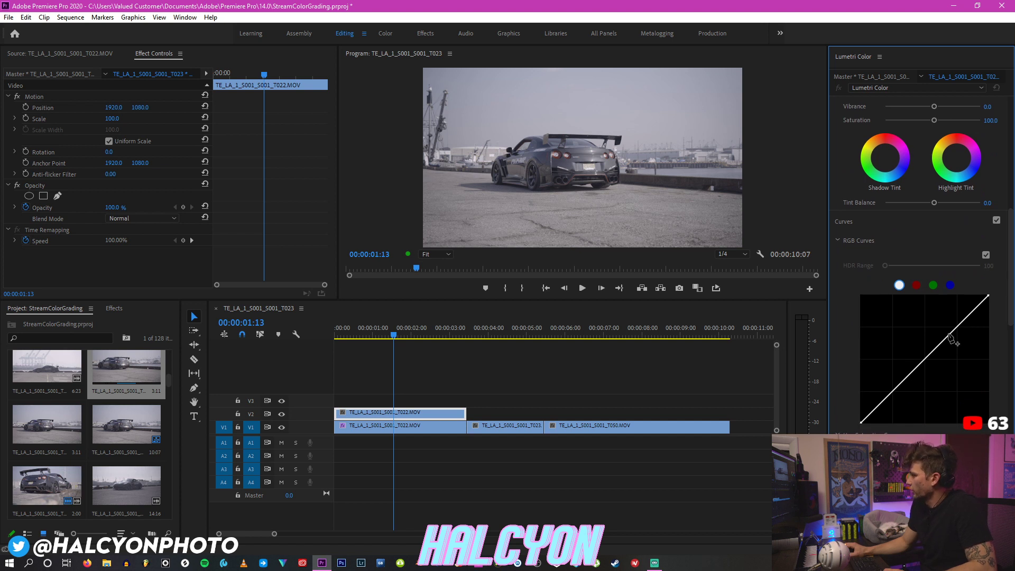
{"action": "scroll", "coordinate": [887, 323], "scroll_direction": "down", "scroll_amount": 4}
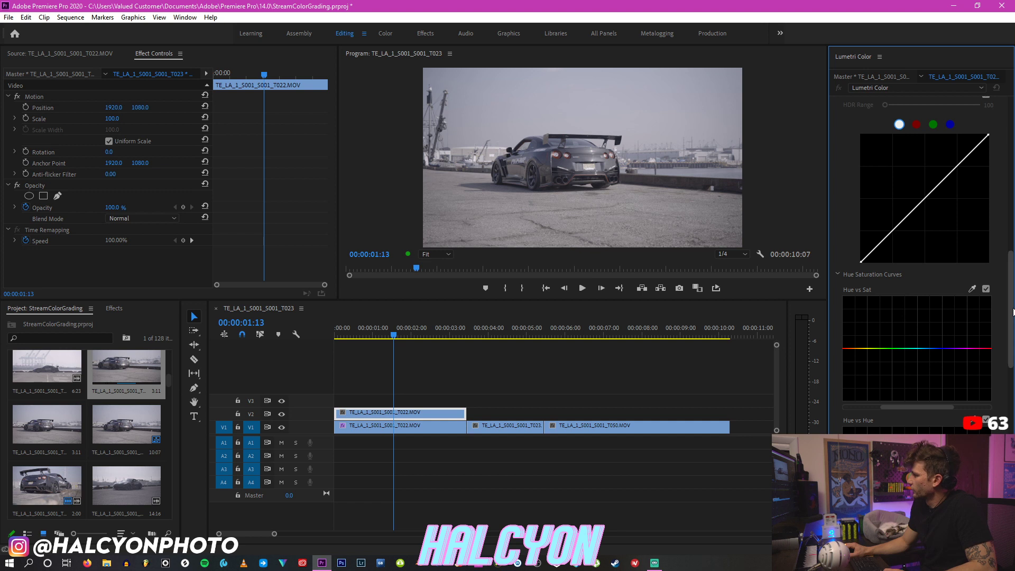
{"action": "scroll", "coordinate": [1010, 327], "scroll_direction": "down", "scroll_amount": 1}
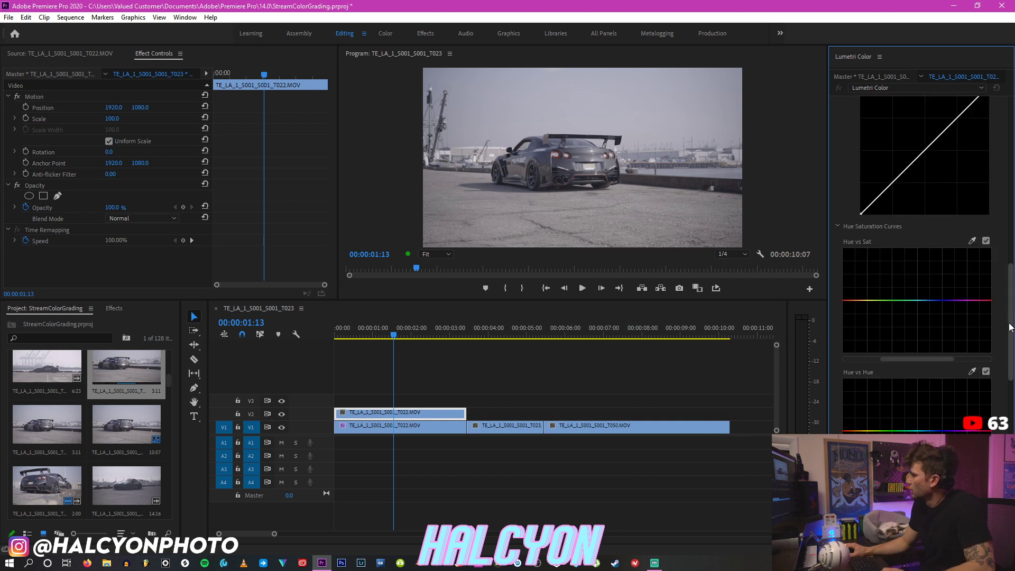
{"action": "scroll", "coordinate": [1013, 339], "scroll_direction": "down", "scroll_amount": 1}
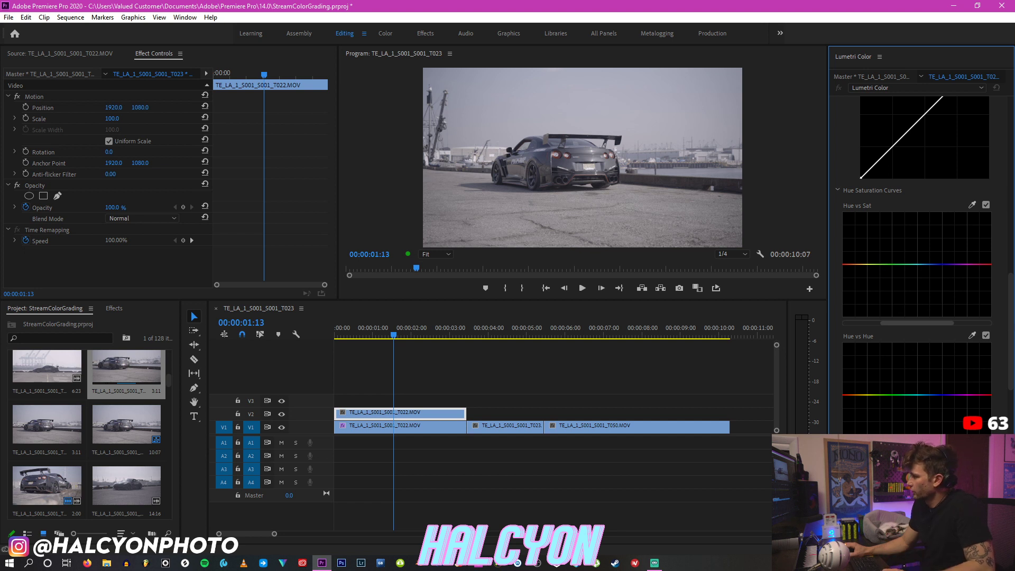
{"action": "left_click_drag", "start_coordinate": [1011, 332], "coordinate": [1012, 480]}
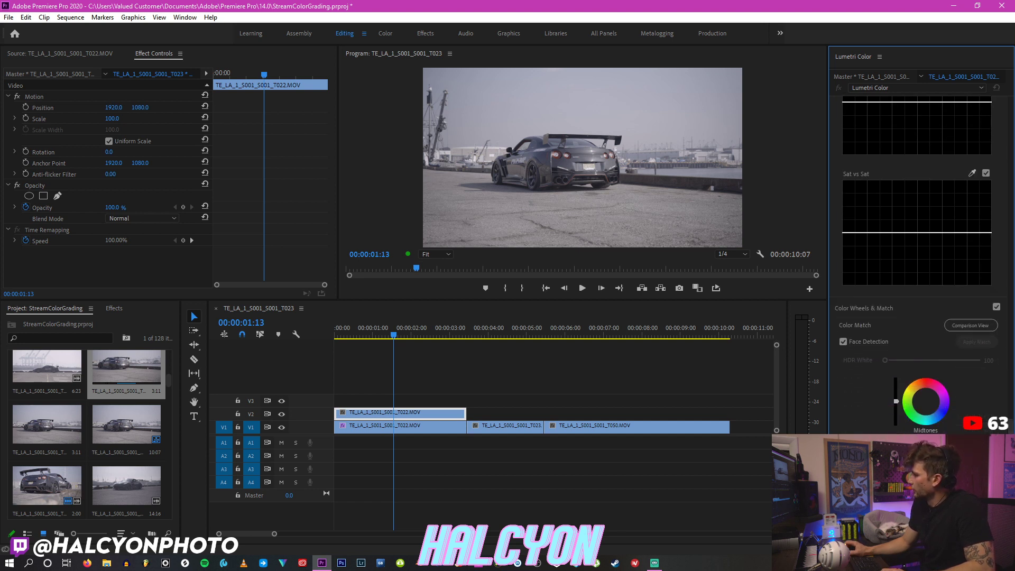
{"action": "left_click", "coordinate": [926, 404]}
{"action": "left_click_drag", "start_coordinate": [928, 399], "coordinate": [930, 397]}
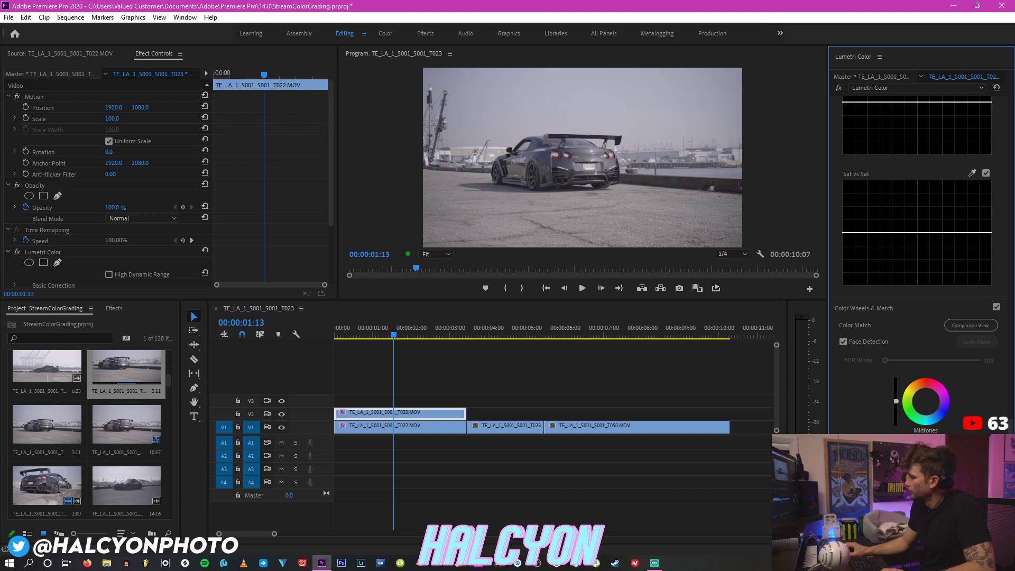
{"action": "left_click_drag", "start_coordinate": [1011, 478], "coordinate": [1011, 156]}
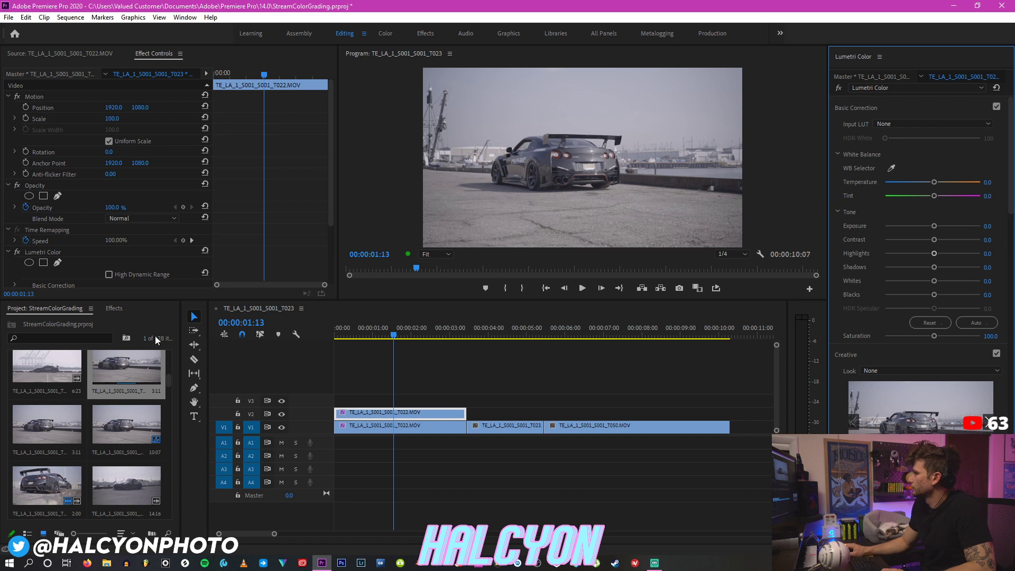
Step: Compare the neutral T022 copy on V2 with the HALCYON_DIAMOND version on V1 by switching V2's visibility
{"action": "left_click", "coordinate": [281, 414]}
{"action": "left_click", "coordinate": [282, 414]}
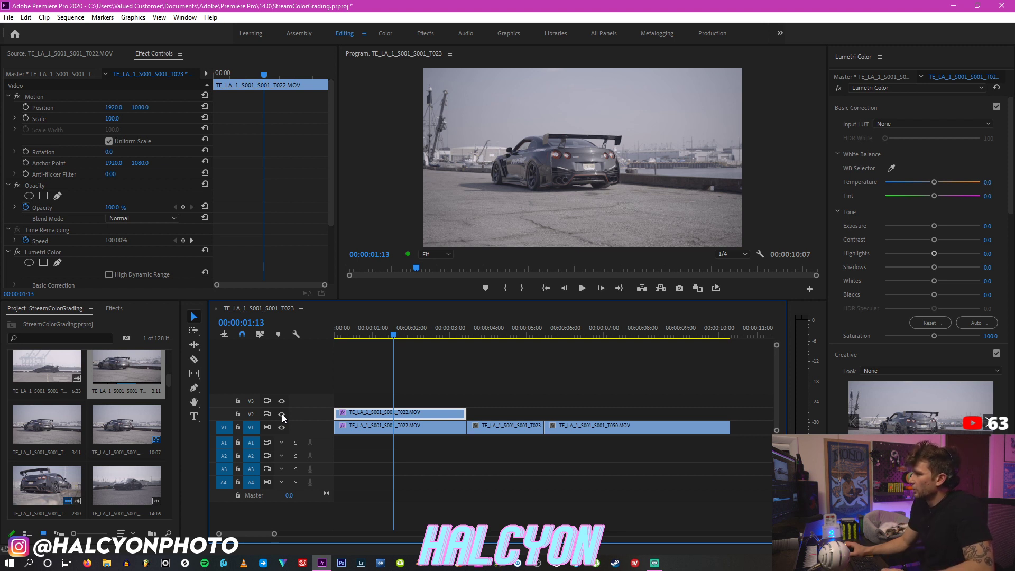
{"action": "left_click", "coordinate": [281, 414]}
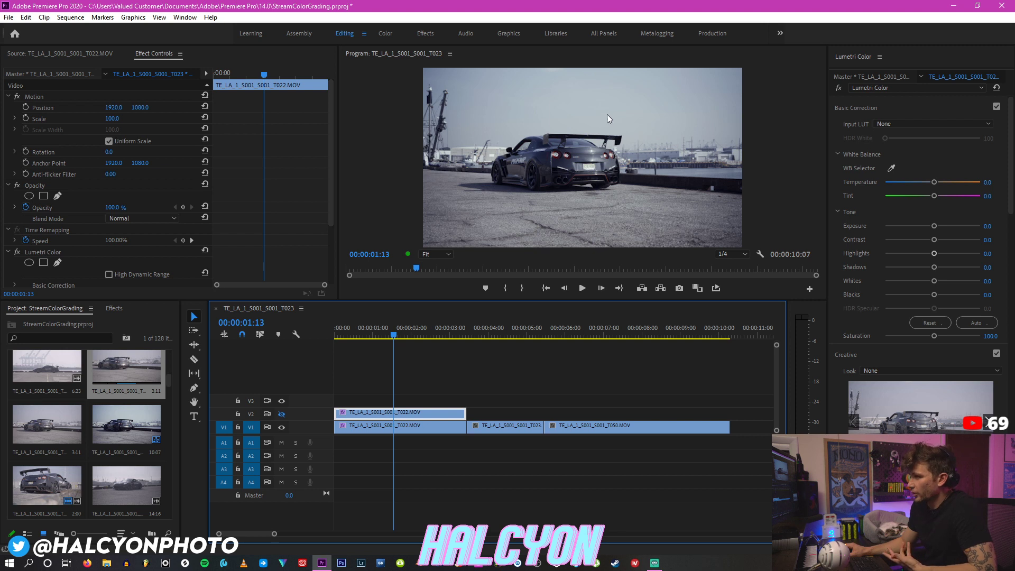
{"action": "left_click", "coordinate": [283, 415]}
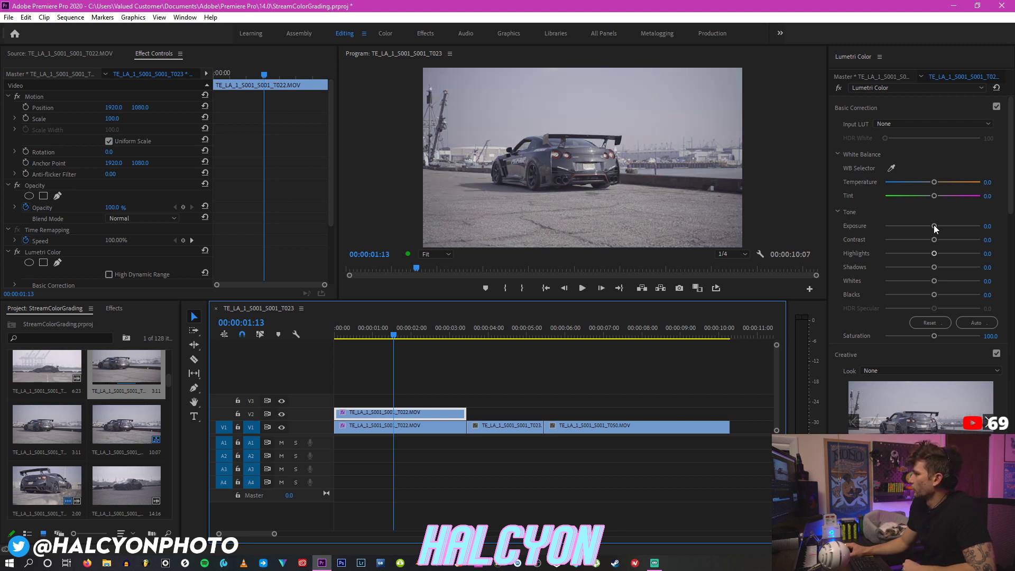
Step: Set the V2 copy's Exposure to -0.2, Contrast to 50, Highlights to 19.3, Shadows to -12.7, Whites to 12.7 and Blacks to -20.4
{"action": "left_click_drag", "start_coordinate": [934, 227], "coordinate": [976, 242]}
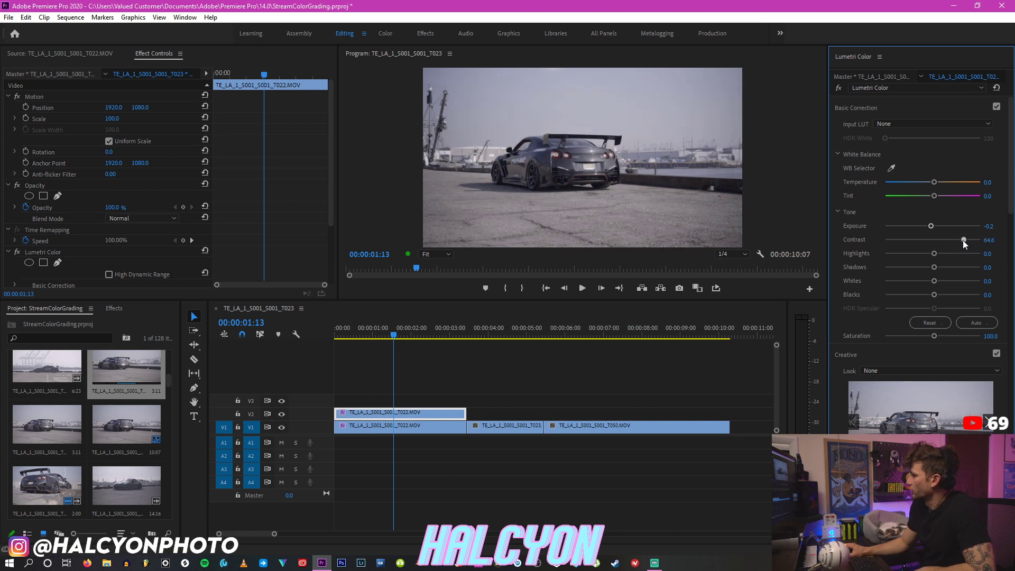
{"action": "left_click", "coordinate": [987, 240]}
{"action": "type", "text": "5"}
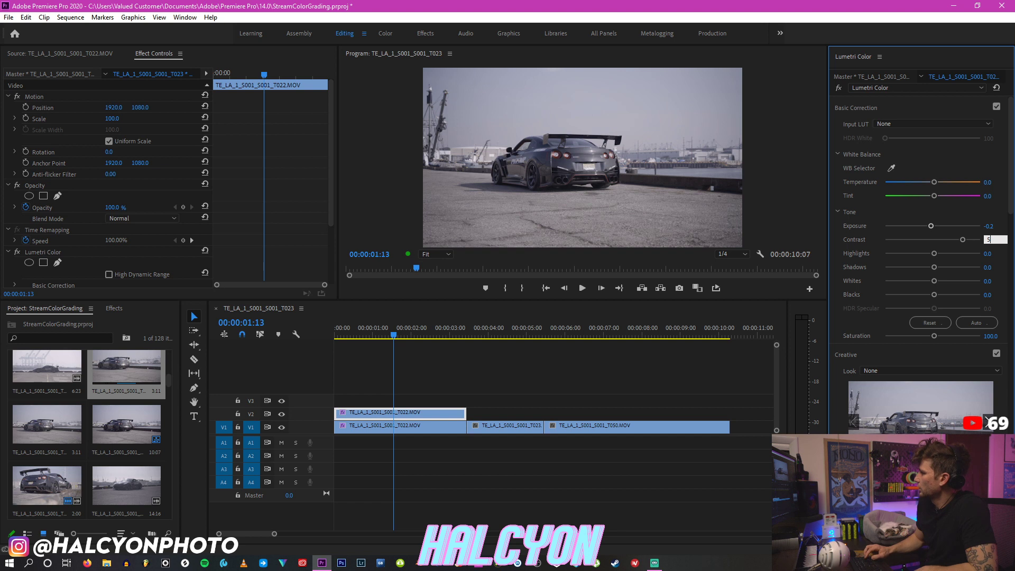
{"action": "type", "text": "0"}
{"action": "key", "text": "Return"}
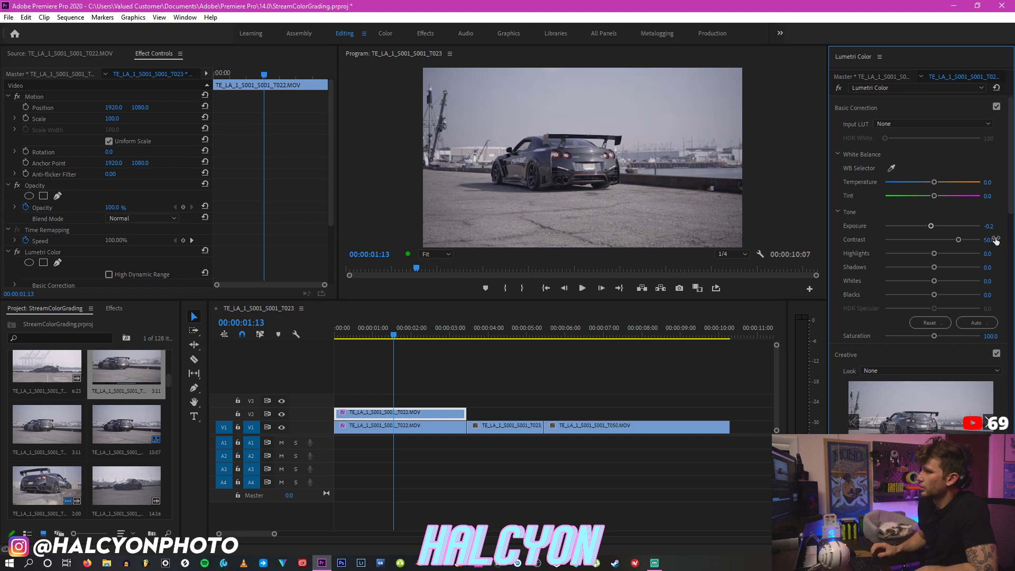
{"action": "left_click_drag", "start_coordinate": [935, 253], "coordinate": [926, 299]}
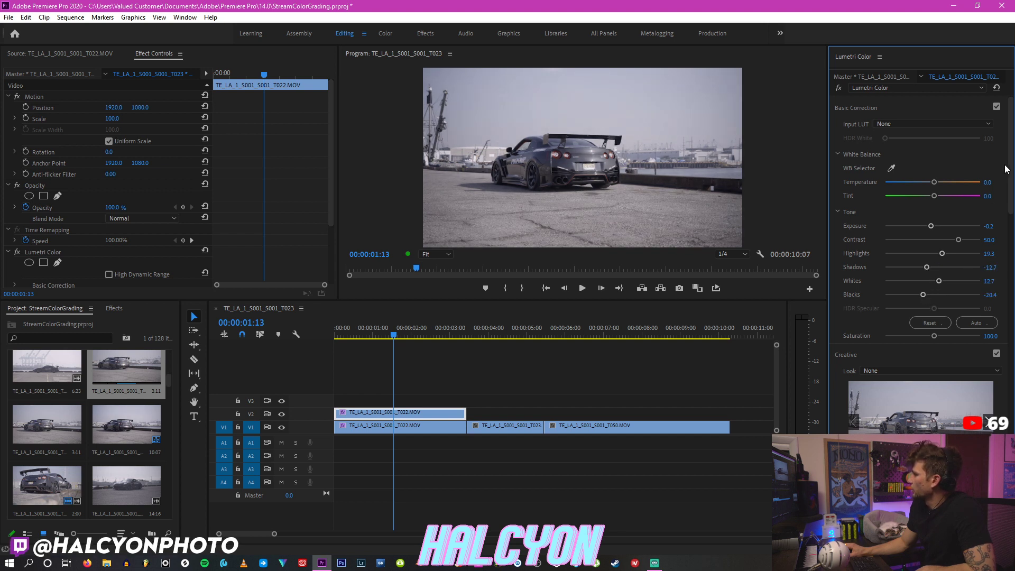
Step: Cool the V2 copy's white balance by setting Temperature to -10
{"action": "scroll", "coordinate": [963, 177], "scroll_direction": "down", "scroll_amount": 1}
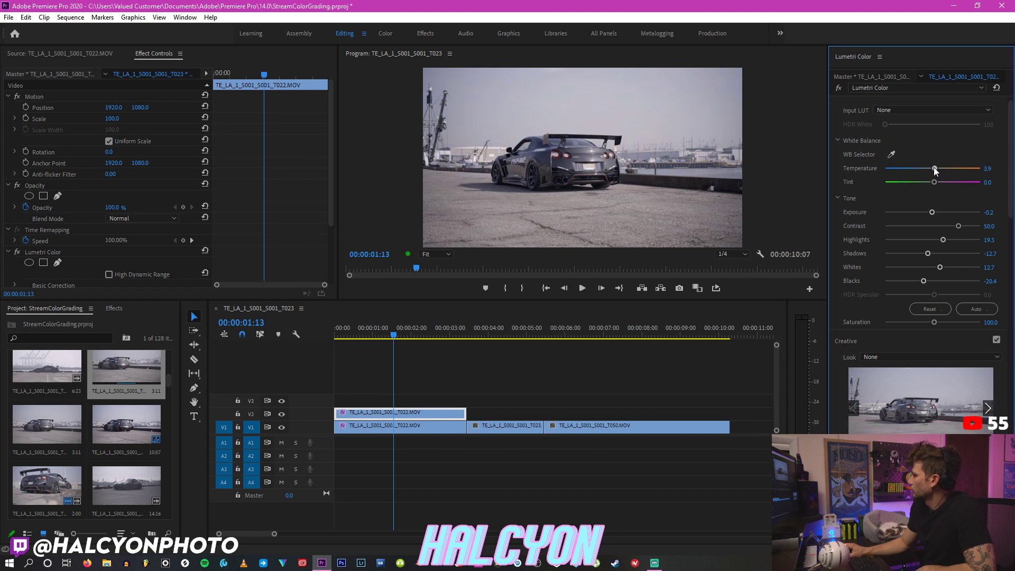
{"action": "left_click_drag", "start_coordinate": [934, 167], "coordinate": [928, 167]}
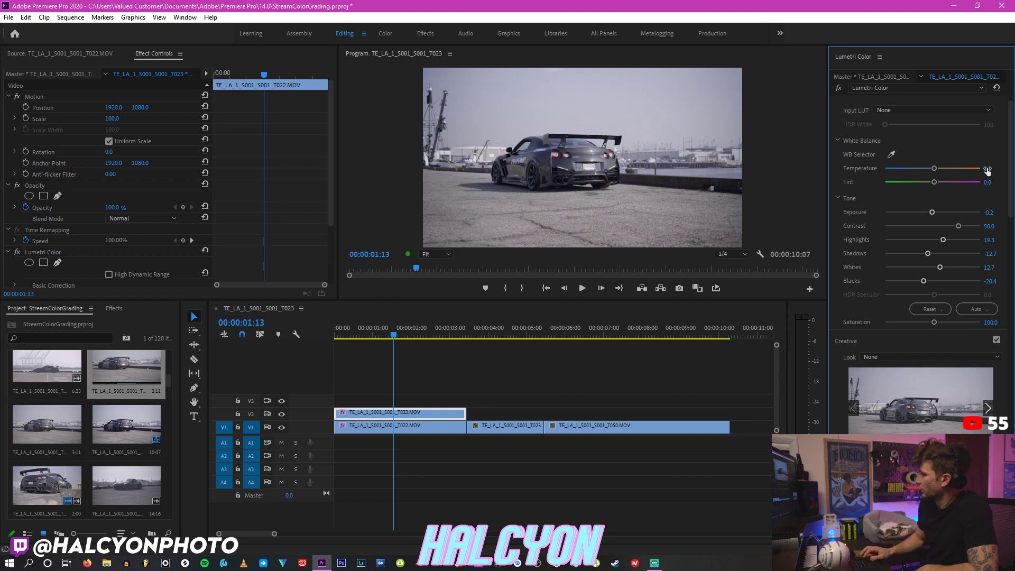
{"action": "type", "text": "-10"}
{"action": "key", "text": "Return"}
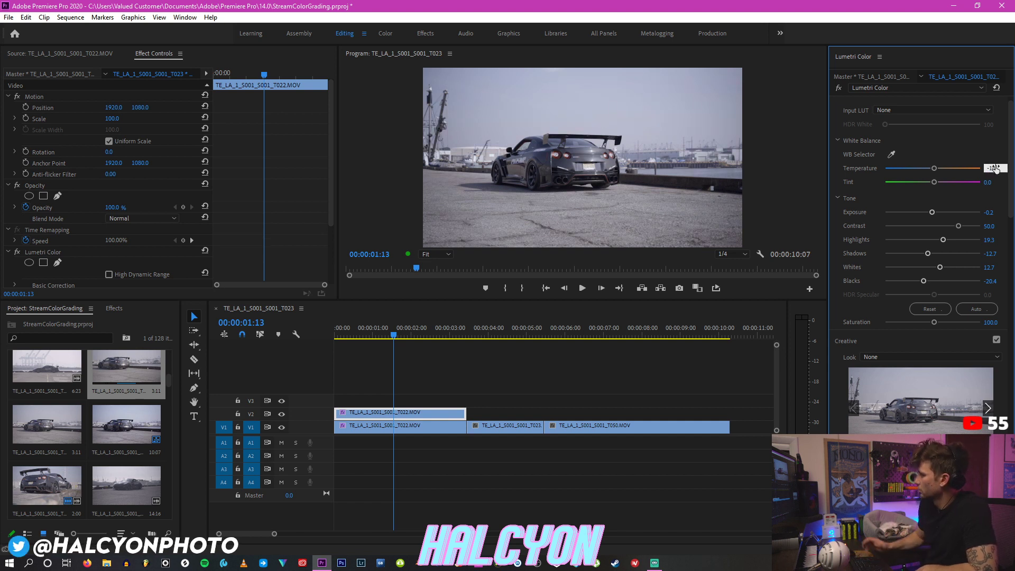
Step: Bend the V2 copy's white RGB curve up in the upper tones and down in the shadows, checking it against V1
{"action": "left_click_drag", "start_coordinate": [1009, 176], "coordinate": [1009, 268]}
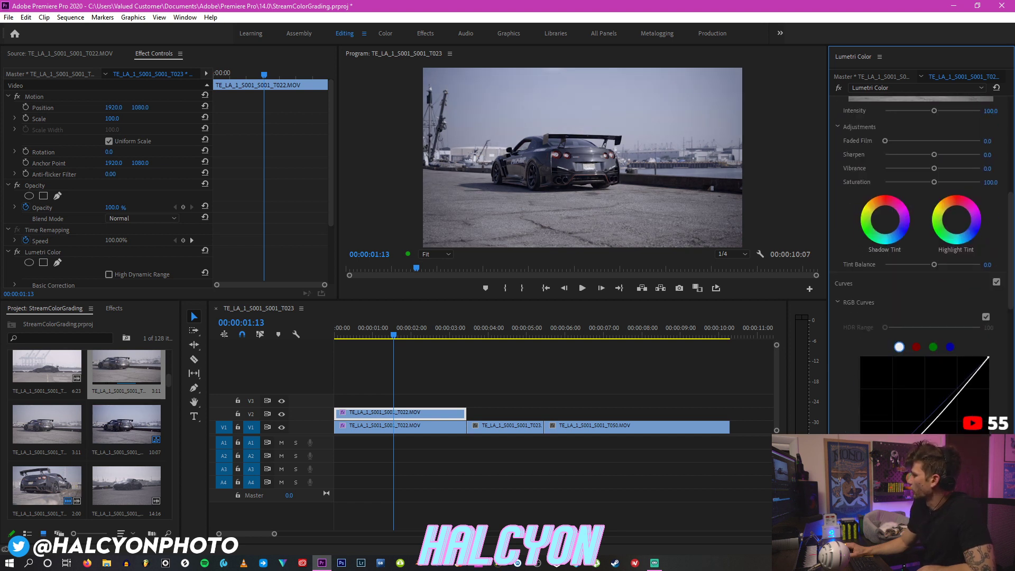
{"action": "left_click_drag", "start_coordinate": [946, 414], "coordinate": [941, 400]}
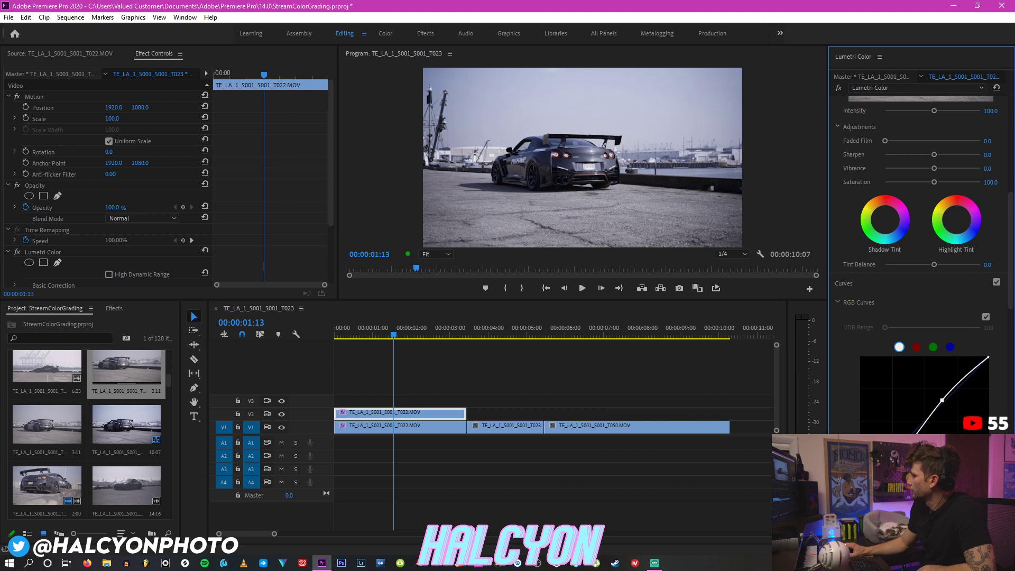
{"action": "left_click", "coordinate": [282, 414]}
{"action": "left_click", "coordinate": [281, 414]}
{"action": "left_click", "coordinate": [281, 414]}
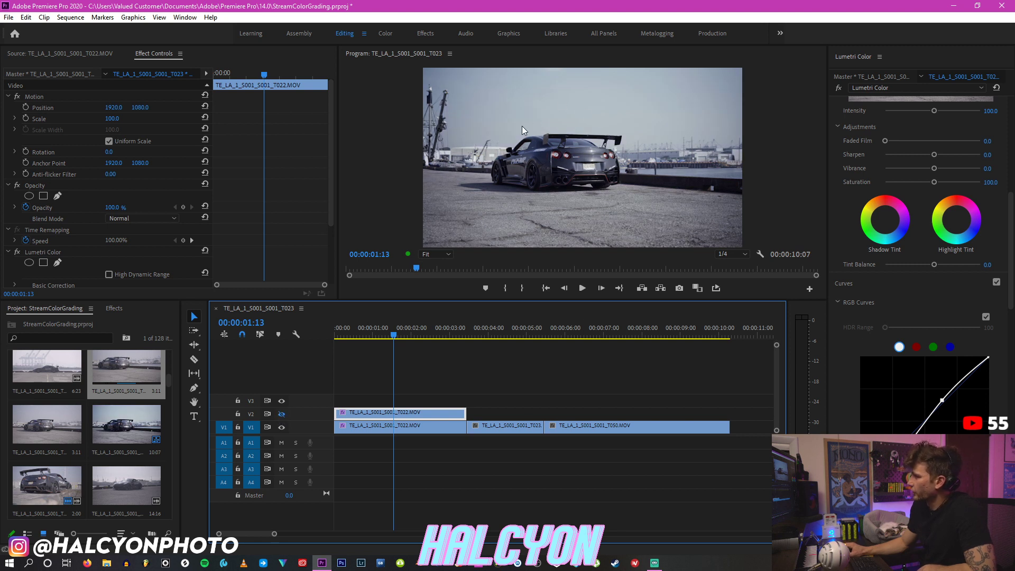
{"action": "left_click", "coordinate": [281, 414]}
{"action": "left_click", "coordinate": [281, 413]}
Step: Examine how the V2 copy's sky and shadow tones differ from the V1 look by repeatedly switching V2's visibility
{"action": "left_click", "coordinate": [1013, 284]}
{"action": "left_click_drag", "start_coordinate": [1013, 284], "coordinate": [1013, 401]}
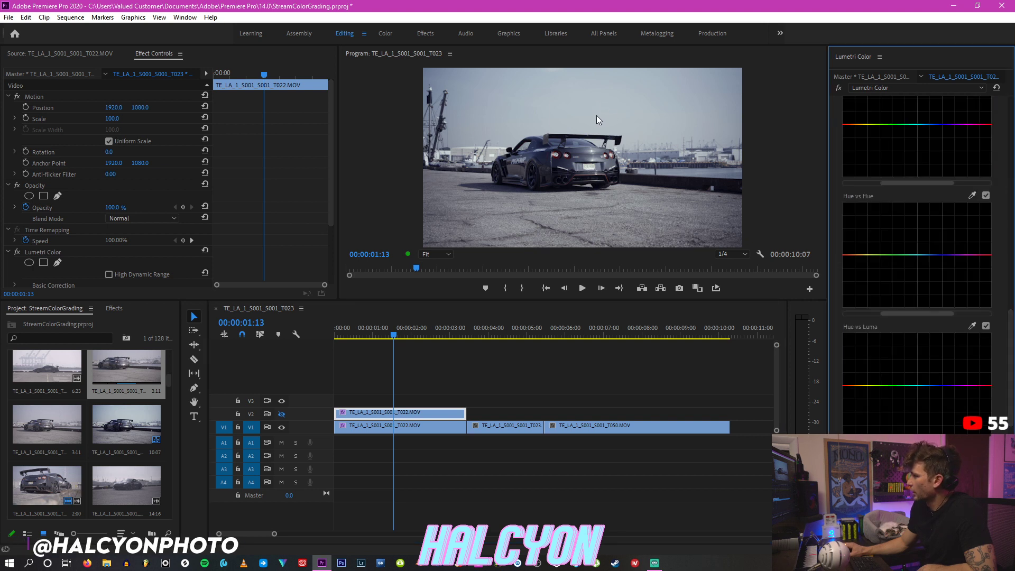
{"action": "left_click", "coordinate": [282, 414]}
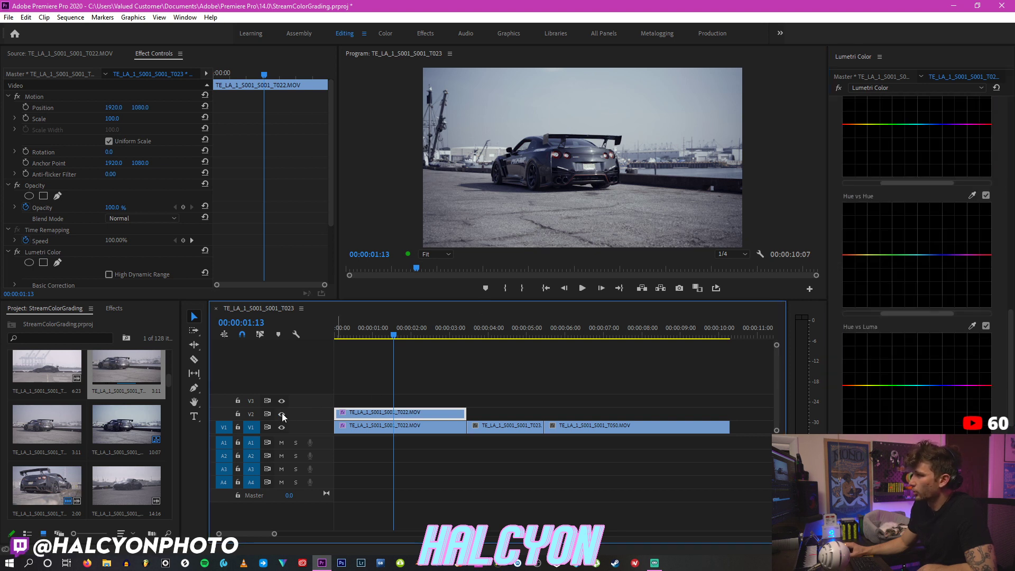
{"action": "left_click", "coordinate": [282, 414]}
{"action": "left_click", "coordinate": [282, 415]}
{"action": "left_click", "coordinate": [282, 414]}
{"action": "left_click", "coordinate": [282, 414]}
{"action": "left_click", "coordinate": [1009, 377]}
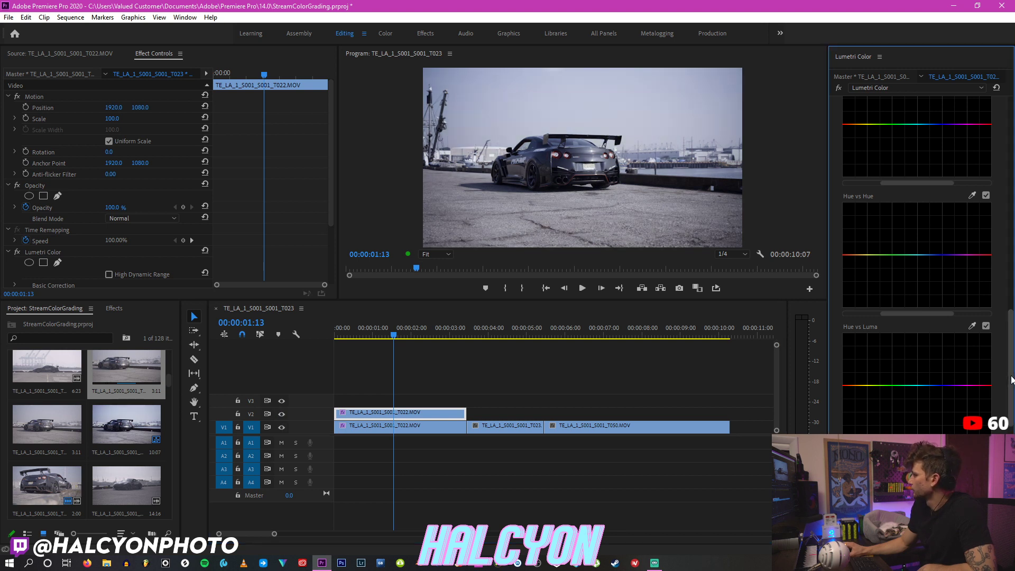
Step: Sample the footage's blue tones for the Hue vs Hue curve and raise the middle blue point slightly
{"action": "scroll", "coordinate": [1010, 377], "scroll_direction": "down", "scroll_amount": 5}
{"action": "scroll", "coordinate": [1010, 375], "scroll_direction": "down", "scroll_amount": 1}
{"action": "scroll", "coordinate": [1010, 375], "scroll_direction": "up", "scroll_amount": 10}
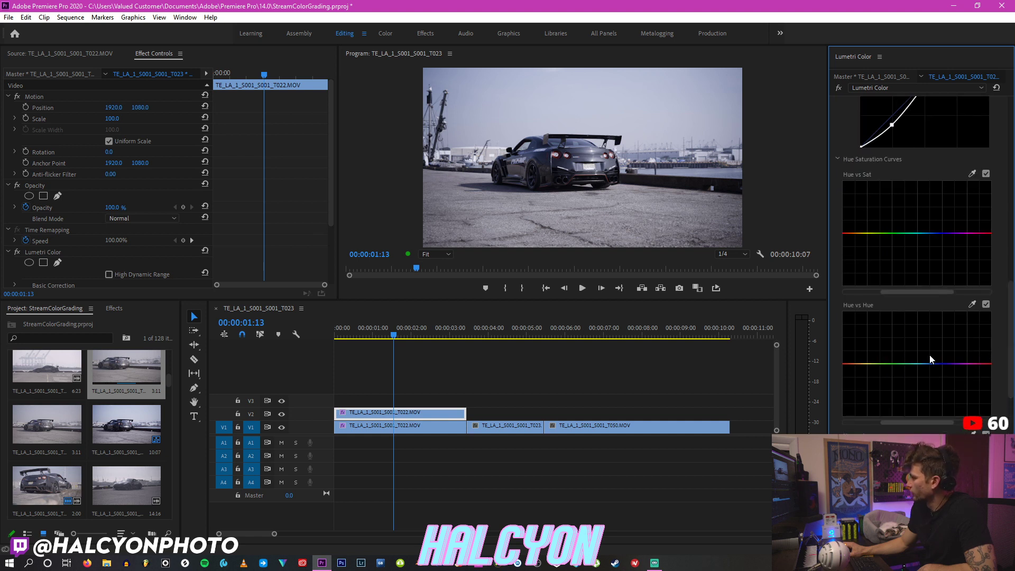
{"action": "left_click", "coordinate": [972, 304]}
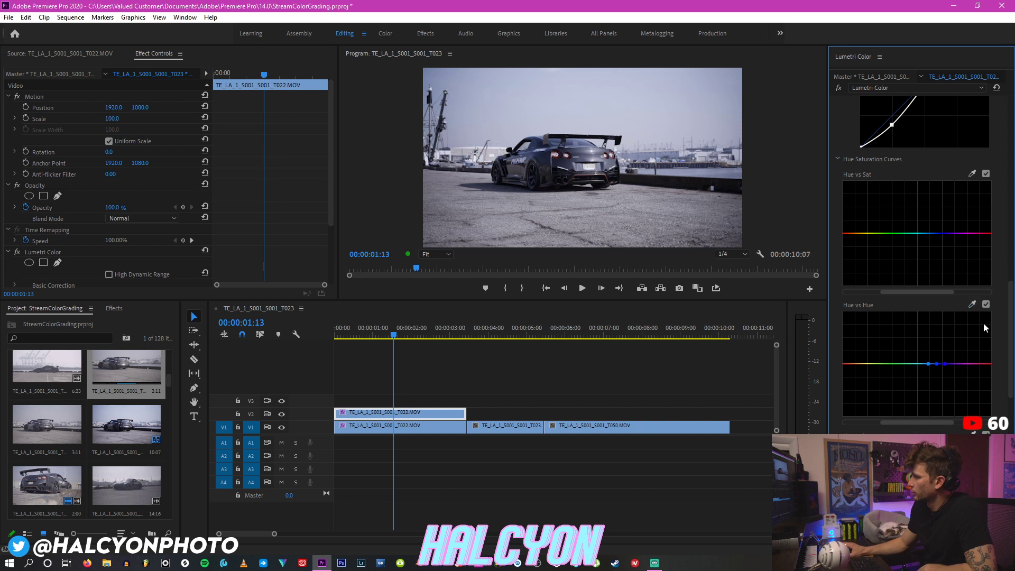
{"action": "mouse_move", "coordinate": [927, 364]}
{"action": "left_mouse_down"}
{"action": "mouse_move", "coordinate": [917, 365]}
{"action": "mouse_move", "coordinate": [947, 365]}
{"action": "mouse_move", "coordinate": [923, 365]}
{"action": "mouse_move", "coordinate": [933, 359]}
{"action": "left_mouse_up"}
{"action": "left_click", "coordinate": [936, 365]}
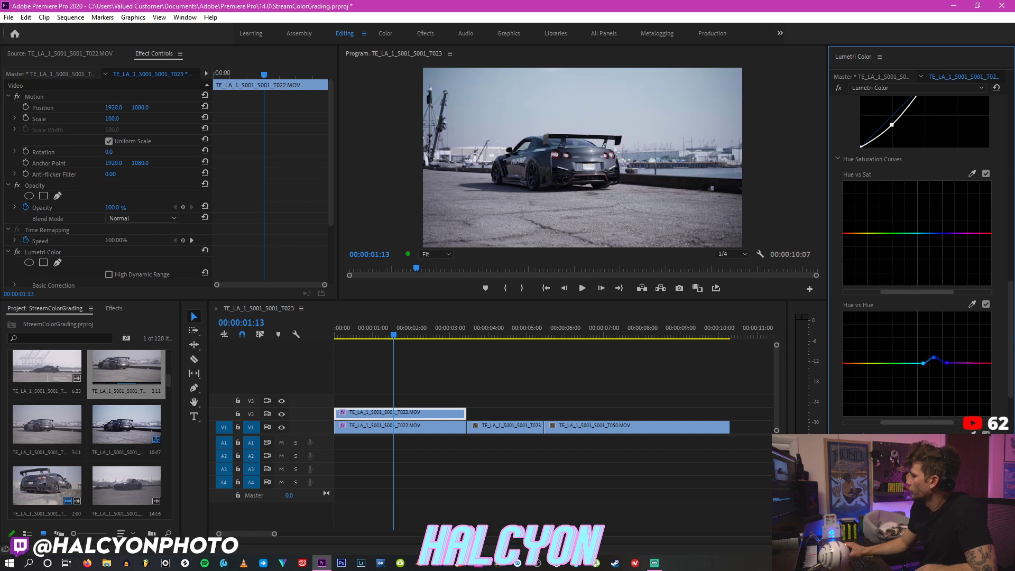
Step: Review the remaining Lumetri curves and color wheels, and compare the hue-shifted V2 grade with the V1 look
{"action": "scroll", "coordinate": [1008, 335], "scroll_direction": "down", "scroll_amount": 5}
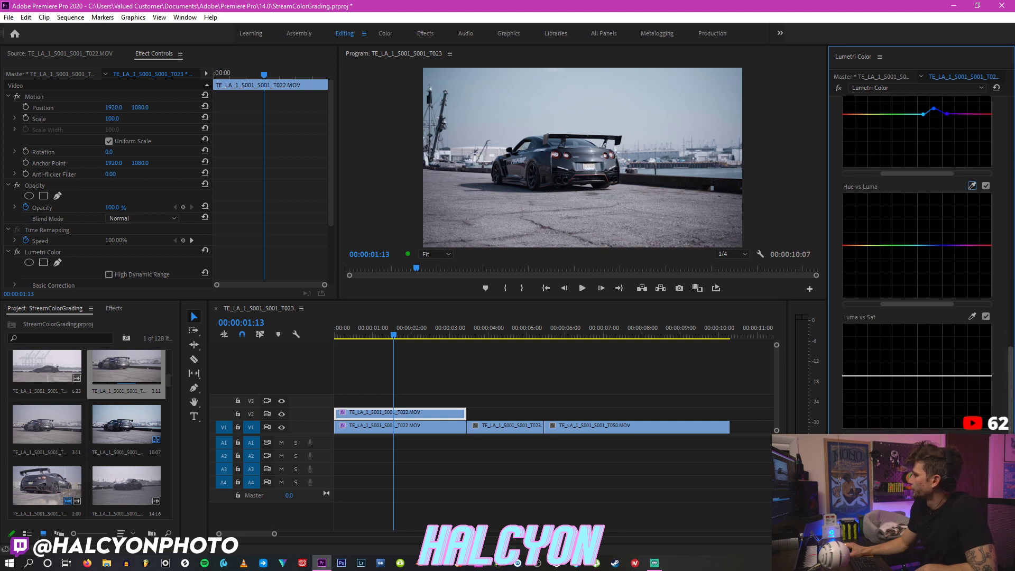
{"action": "scroll", "coordinate": [1008, 335], "scroll_direction": "down", "scroll_amount": 6}
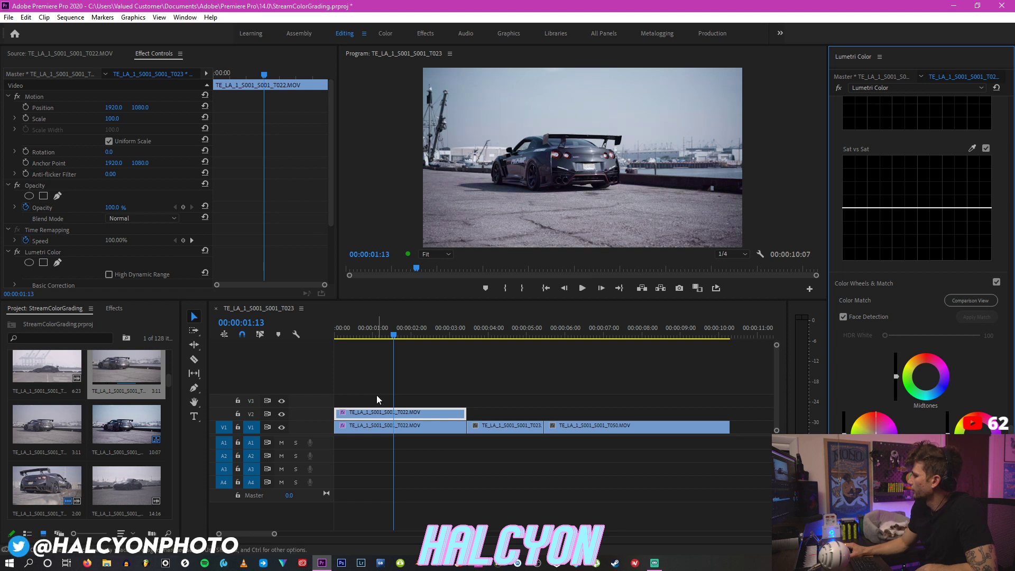
{"action": "left_click", "coordinate": [282, 414]}
{"action": "left_click", "coordinate": [282, 415]}
{"action": "left_click", "coordinate": [281, 414]}
{"action": "left_click", "coordinate": [281, 415]}
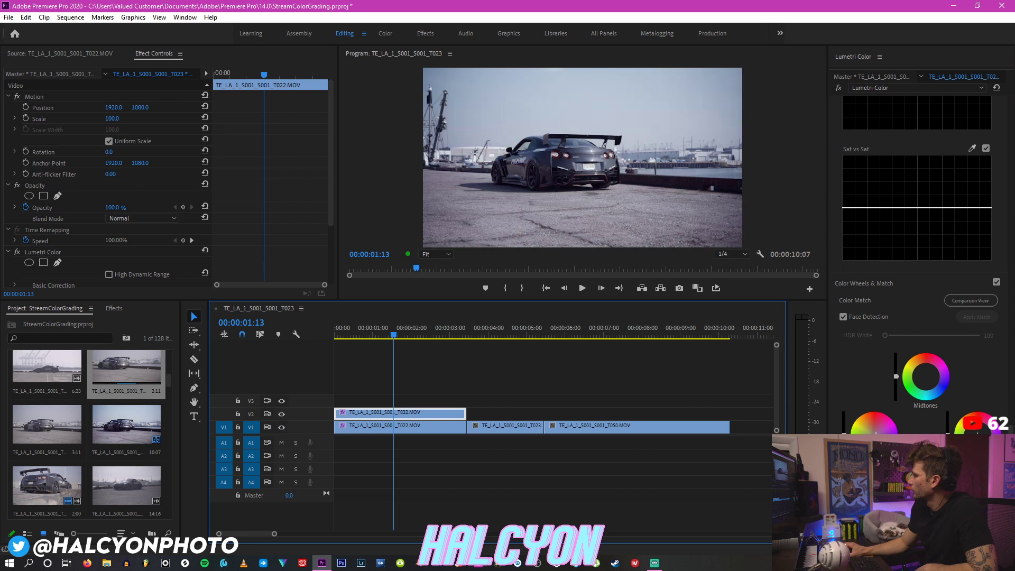
{"action": "left_click", "coordinate": [909, 283]}
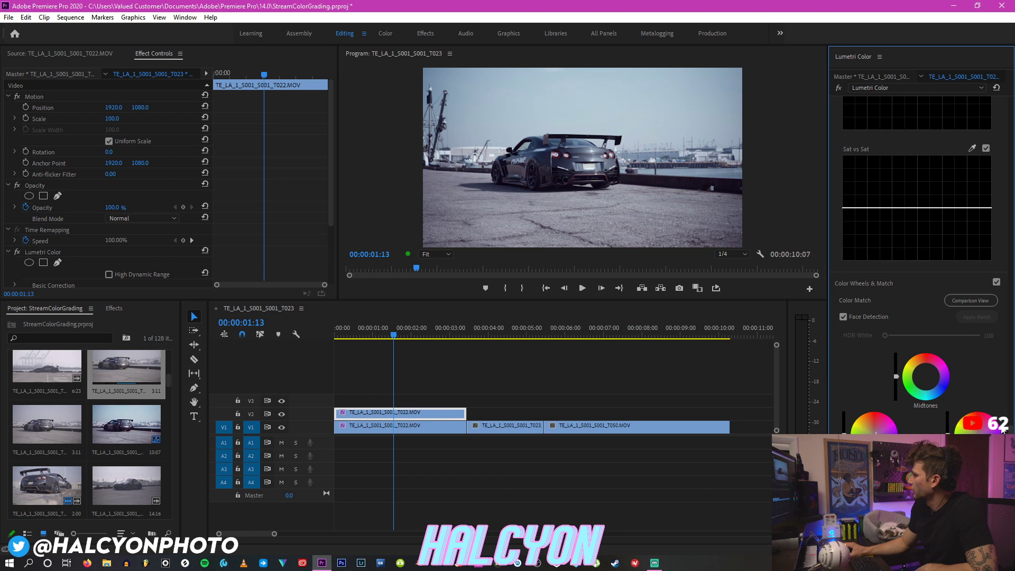
Step: Add a lower-midtone point to the white RGB curve, pull it down slightly, and compare the contrast with V1
{"action": "left_click_drag", "start_coordinate": [1009, 433], "coordinate": [1014, 210]}
{"action": "left_click_drag", "start_coordinate": [926, 403], "coordinate": [929, 407]}
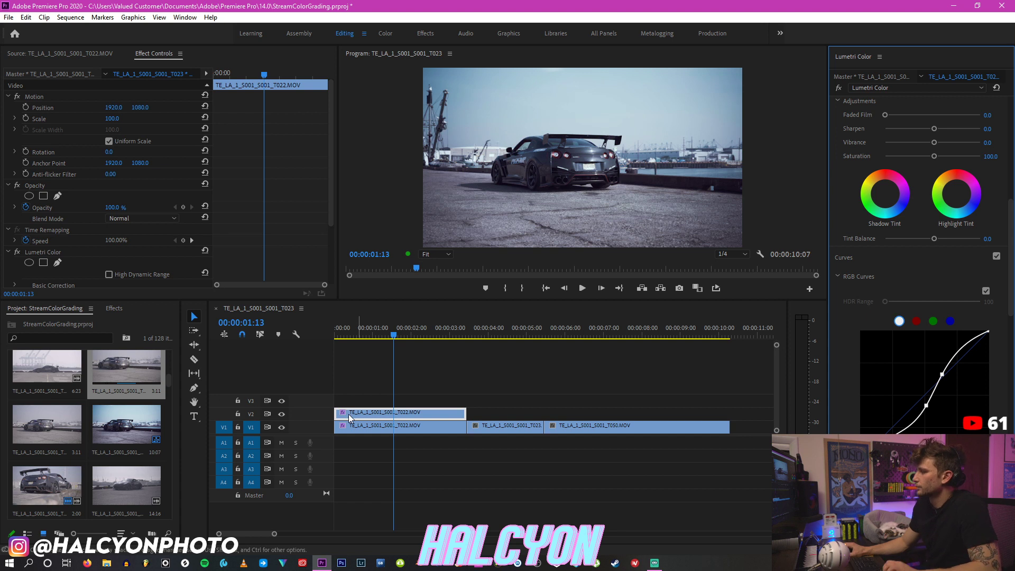
{"action": "left_click", "coordinate": [285, 414]}
{"action": "left_click", "coordinate": [287, 413]}
{"action": "left_click", "coordinate": [287, 413]}
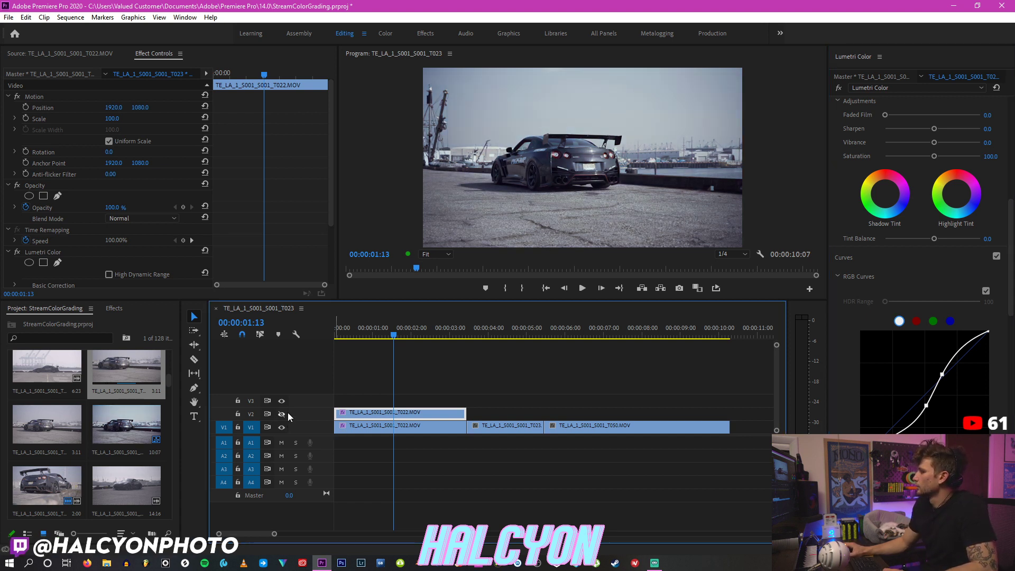
{"action": "left_click", "coordinate": [285, 414]}
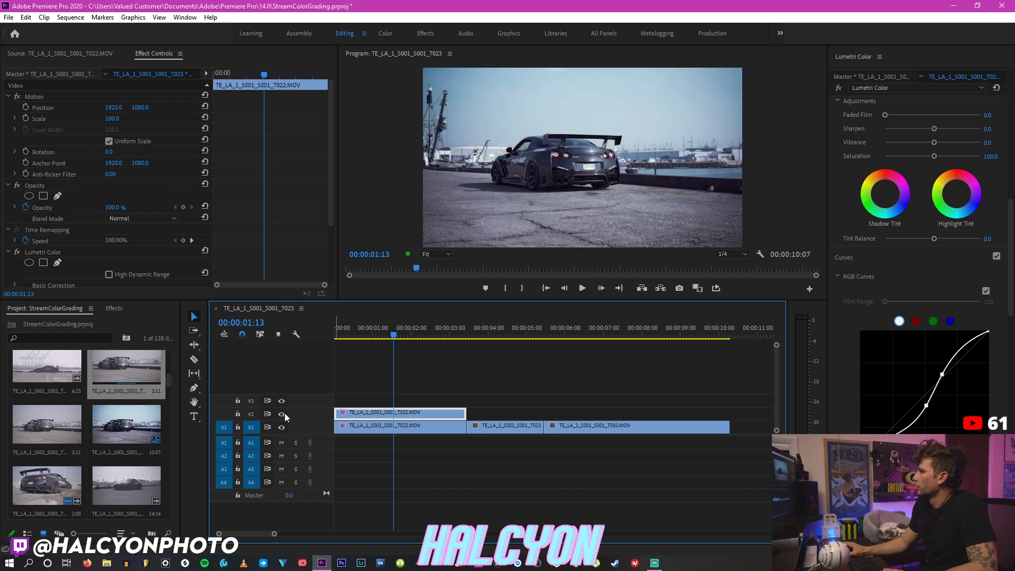
{"action": "left_click", "coordinate": [284, 413]}
Step: Raise the lower-midtone point of the white RGB curve to soften the contrast, and recheck against V1
{"action": "left_click_drag", "start_coordinate": [928, 408], "coordinate": [921, 402]}
{"action": "left_click", "coordinate": [282, 414]}
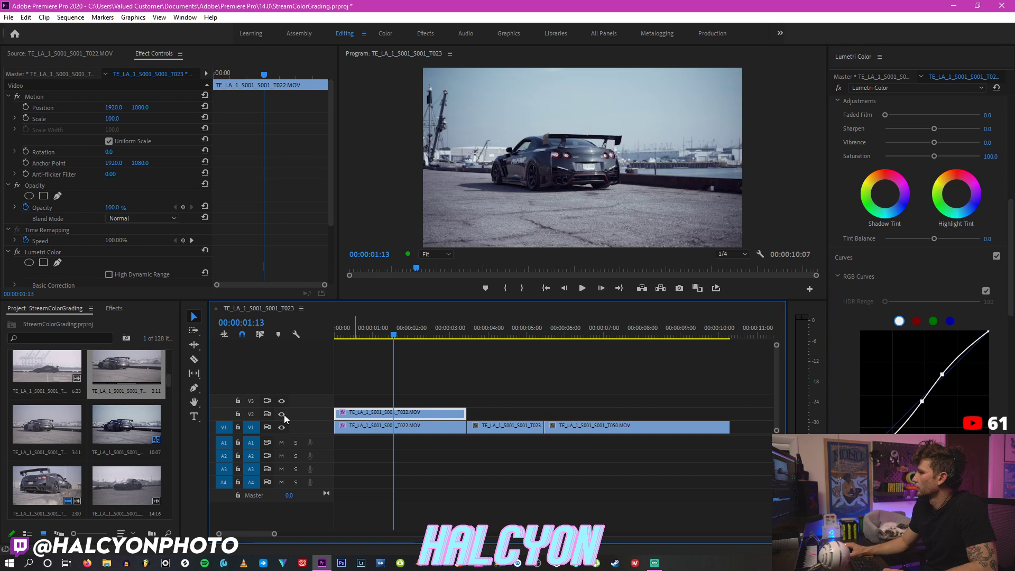
{"action": "left_click", "coordinate": [282, 414]}
{"action": "left_click", "coordinate": [282, 414]}
{"action": "left_click", "coordinate": [281, 414]}
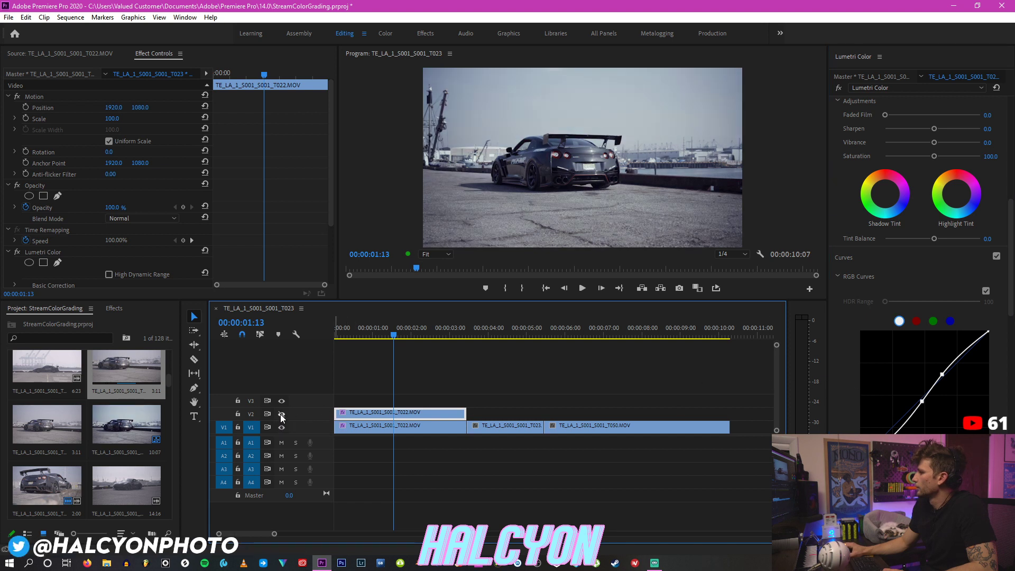
{"action": "left_click", "coordinate": [281, 414]}
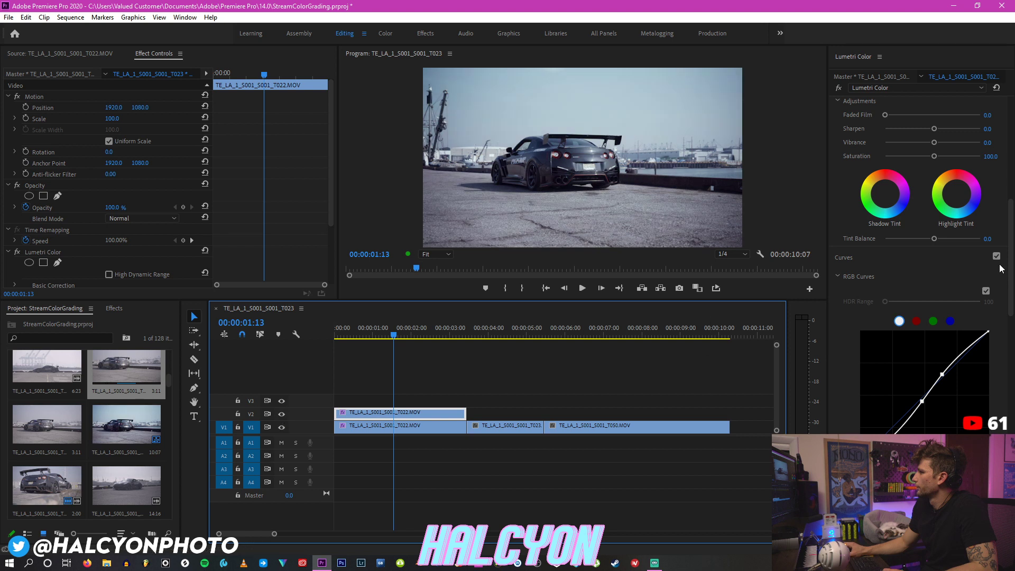
Step: Set the V2 copy's Temperature to -5.0 and lower its Highlights to -7.2, comparing the result with V1
{"action": "left_click_drag", "start_coordinate": [1011, 237], "coordinate": [1011, 136]}
{"action": "left_click_drag", "start_coordinate": [988, 182], "coordinate": [996, 183]}
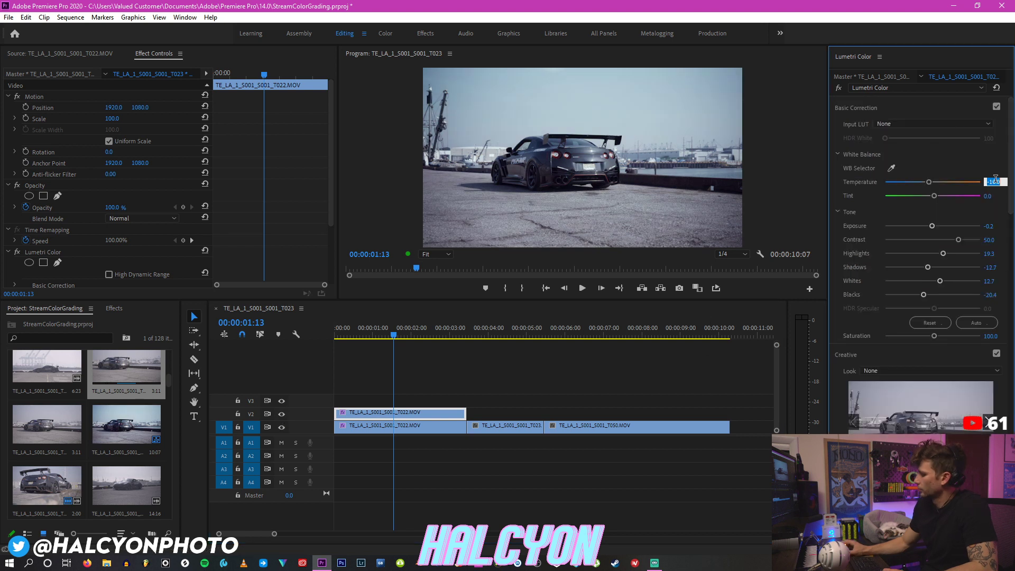
{"action": "left_click", "coordinate": [926, 252]}
{"action": "left_click_drag", "start_coordinate": [928, 252], "coordinate": [929, 253]}
{"action": "left_click", "coordinate": [282, 415]}
{"action": "left_click", "coordinate": [282, 415]}
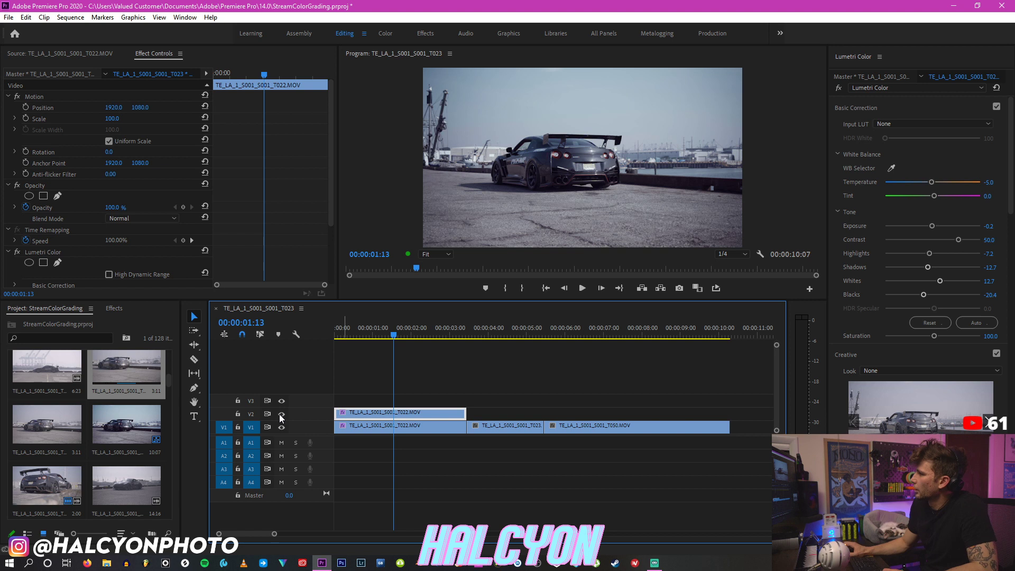
{"action": "left_click", "coordinate": [281, 414]}
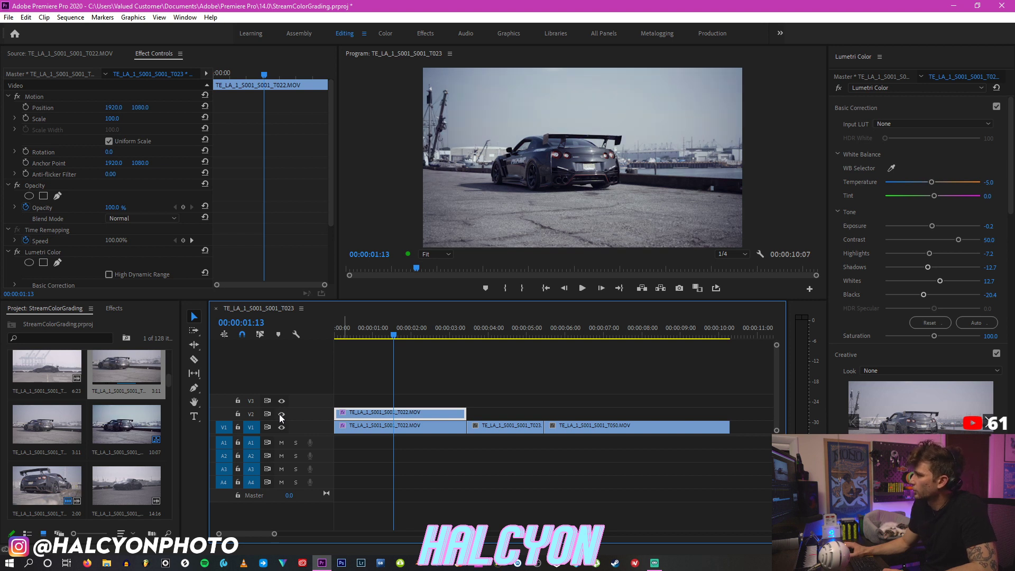
{"action": "left_click", "coordinate": [281, 415]}
Step: Set the V2 copy's Tint to -2.0 and compare it with the V1 look by switching V2's visibility
{"action": "left_click", "coordinate": [989, 196]}
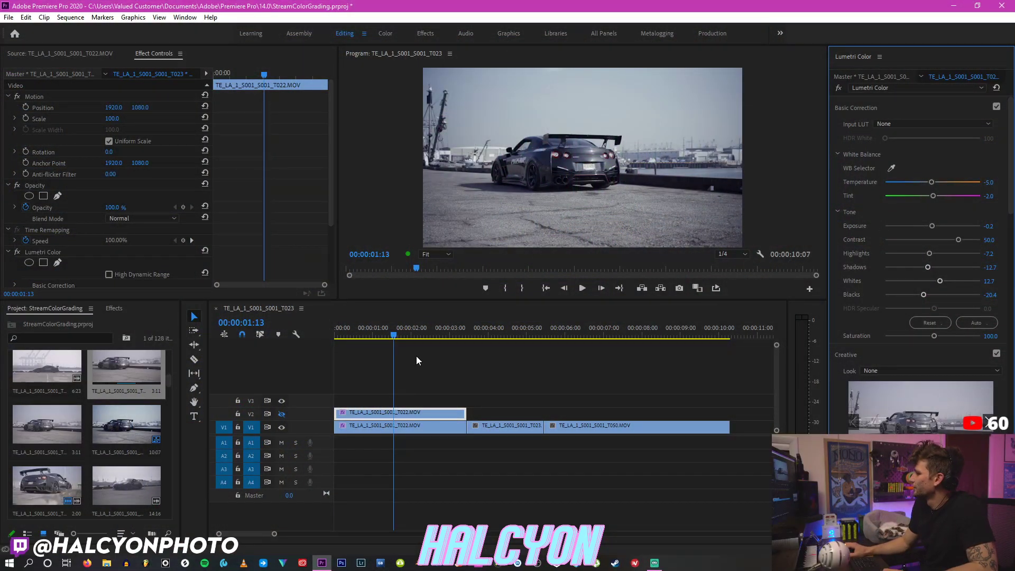
{"action": "left_click", "coordinate": [283, 413]}
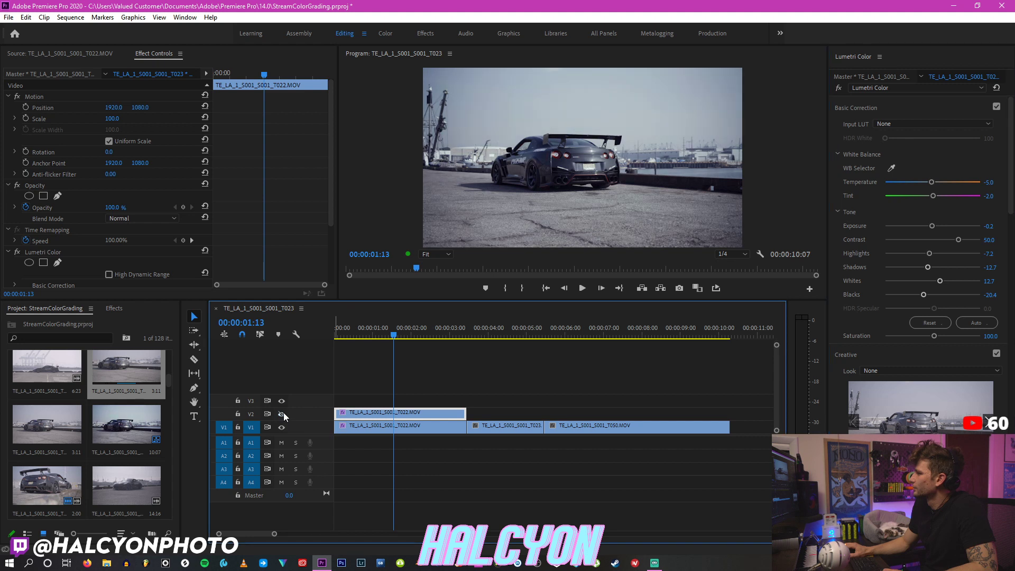
{"action": "left_click", "coordinate": [282, 414]}
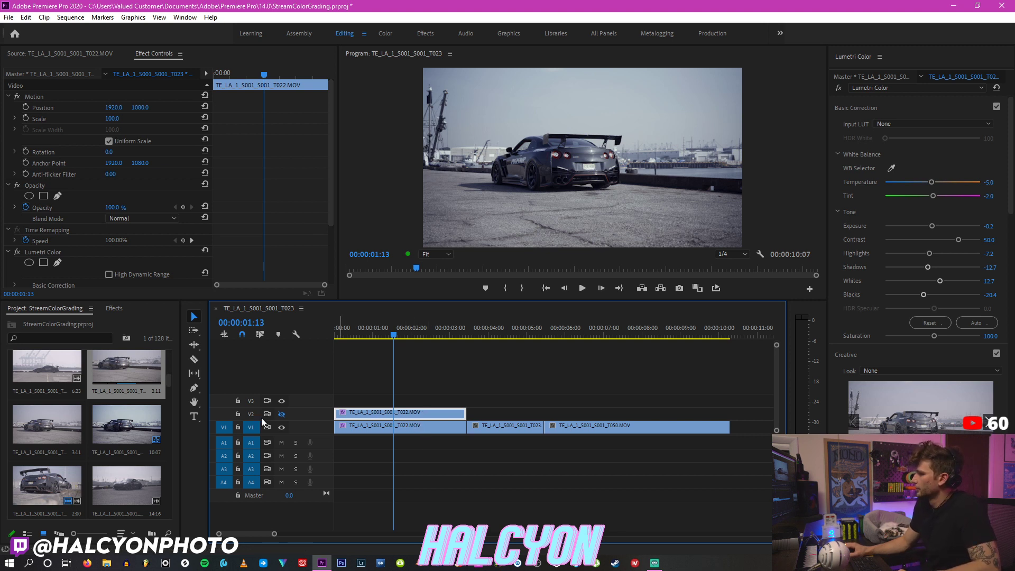
Step: Turn V2 visibility back on, delete the V2 copy of T022, and select the T022 clip on V1
{"action": "left_click", "coordinate": [281, 414]}
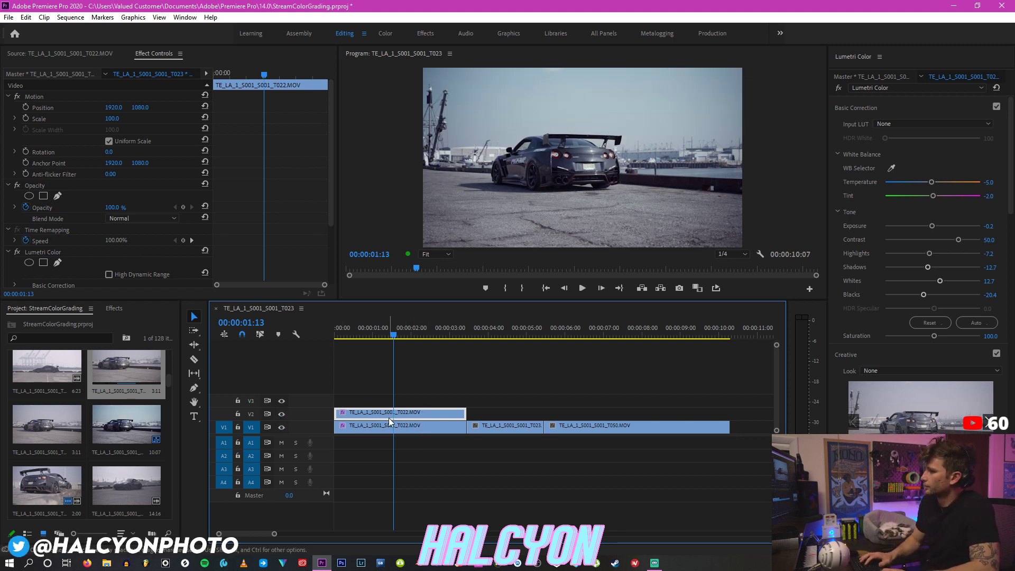
{"action": "key", "text": "Delete"}
{"action": "left_click", "coordinate": [387, 423]}
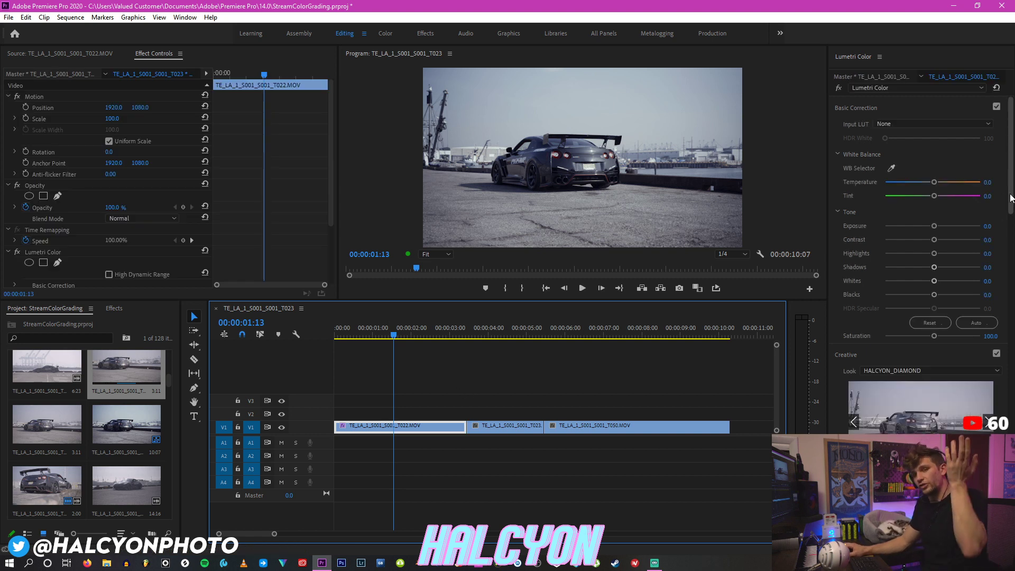
Step: Remove the HALCYON_DIAMOND look from the V1 T022 clip by setting its creative Look to None
{"action": "left_click", "coordinate": [1010, 198]}
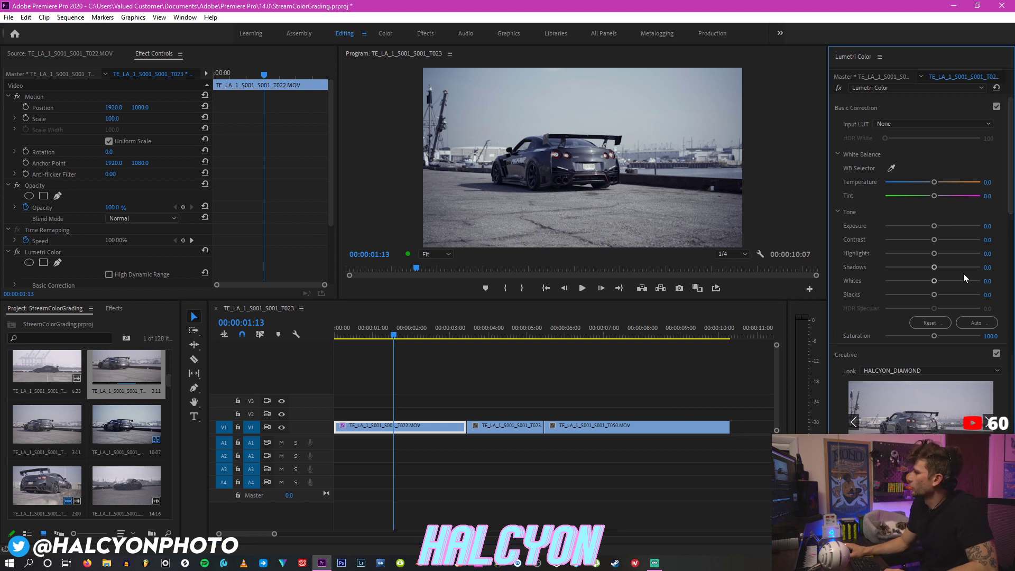
{"action": "left_click", "coordinate": [912, 370]}
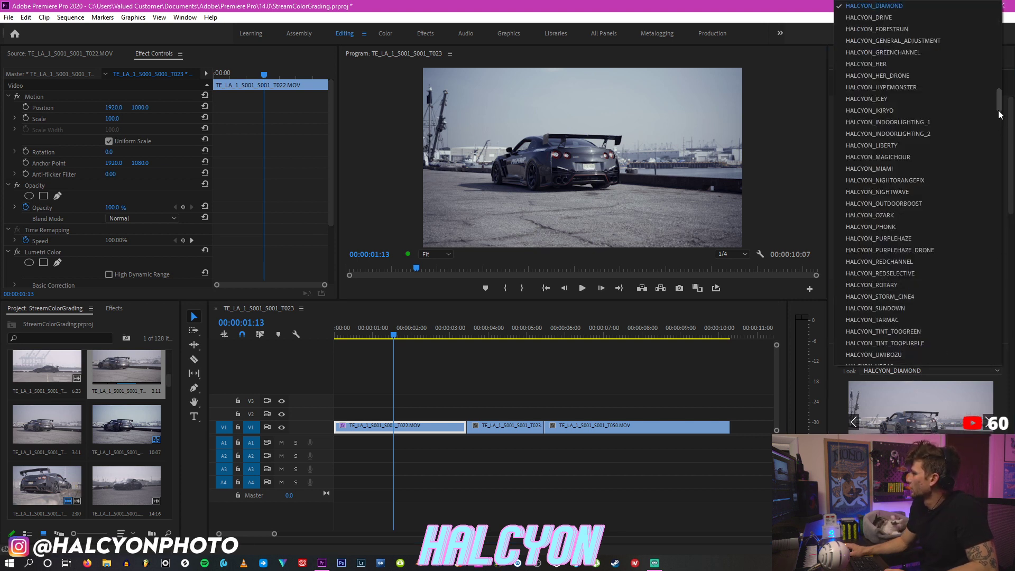
{"action": "scroll", "coordinate": [996, 35], "scroll_direction": "up", "scroll_amount": 3}
{"action": "scroll", "coordinate": [994, 35], "scroll_direction": "up", "scroll_amount": 5}
{"action": "left_click", "coordinate": [911, 20]}
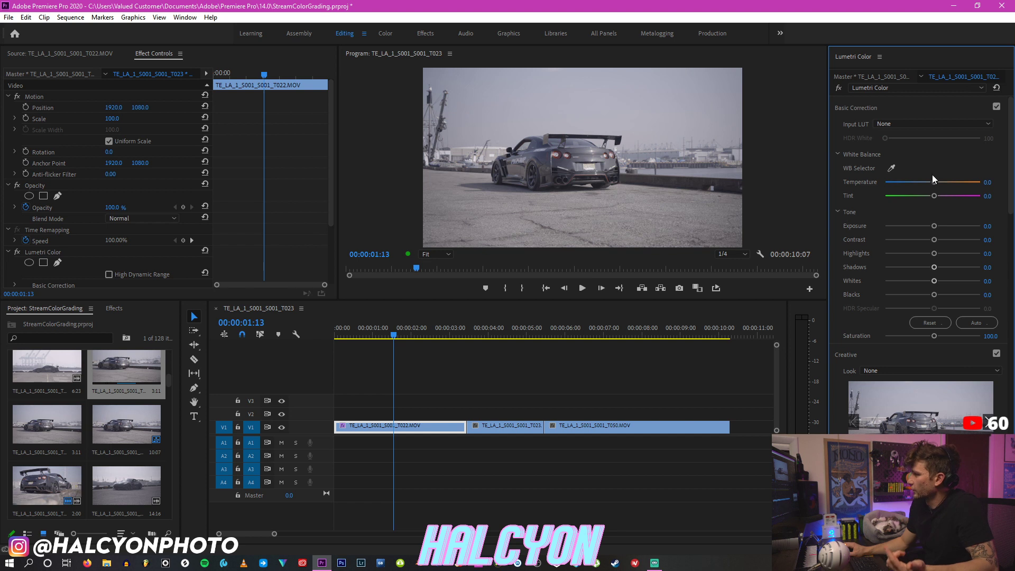
Step: Grade T022 with Temperature 5.0, Exposure 0.7, Contrast 35.9, Highlights 13.8, Shadows -17.1, Whites -18.2 and Blacks -12.7
{"action": "left_click_drag", "start_coordinate": [1010, 204], "coordinate": [997, 184]}
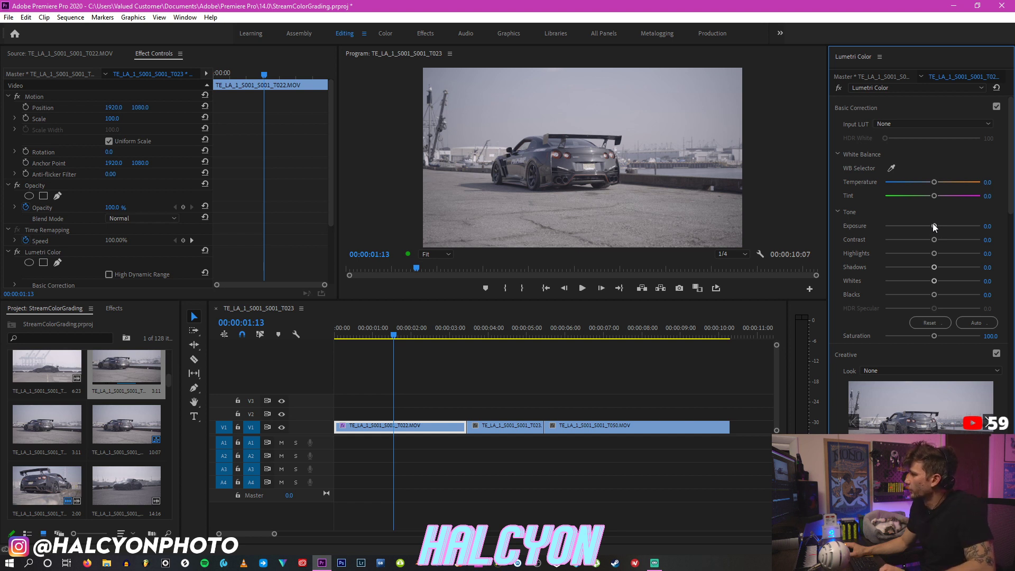
{"action": "left_click_drag", "start_coordinate": [933, 225], "coordinate": [938, 226]}
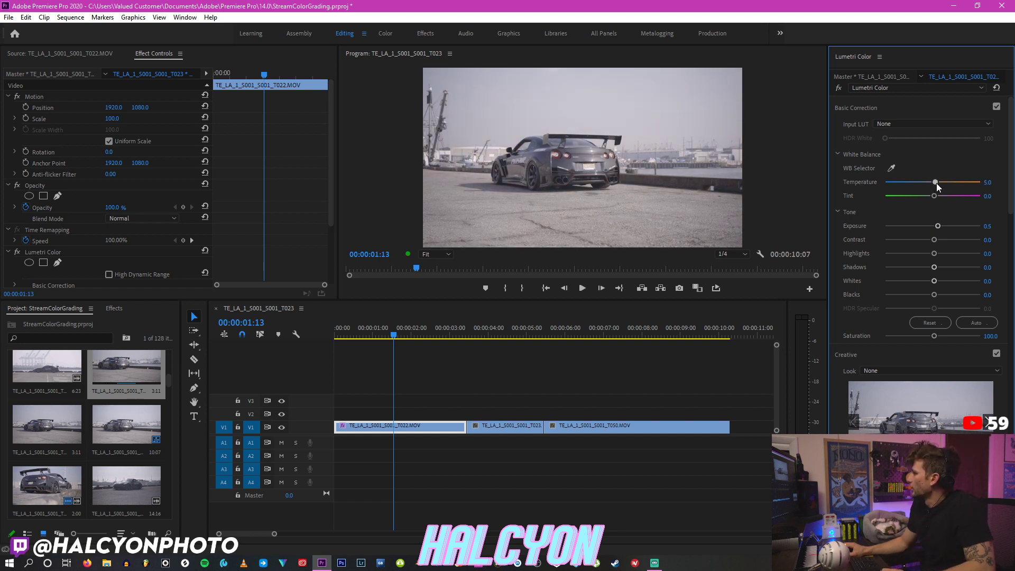
{"action": "left_click_drag", "start_coordinate": [933, 239], "coordinate": [931, 240]}
{"action": "left_click_drag", "start_coordinate": [924, 254], "coordinate": [922, 282]}
{"action": "left_click", "coordinate": [927, 294]}
Step: Shape T022's white RGB curve into a gentle S by lowering the shadows and lifting the highlights
{"action": "left_click_drag", "start_coordinate": [1009, 167], "coordinate": [1010, 201]}
{"action": "scroll", "coordinate": [925, 317], "scroll_direction": "down", "scroll_amount": 5}
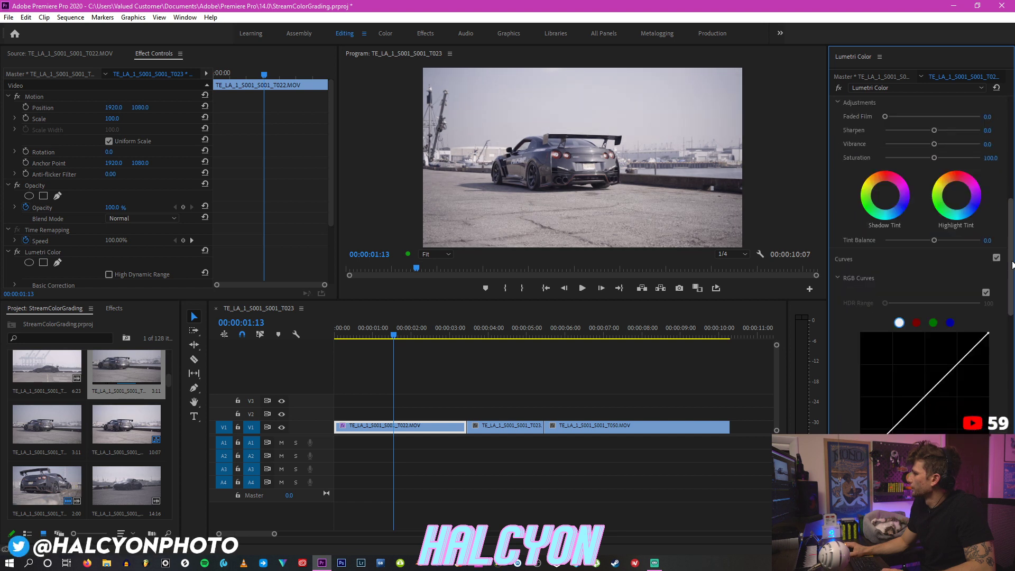
{"action": "left_click_drag", "start_coordinate": [902, 353], "coordinate": [873, 378]}
{"action": "left_click_drag", "start_coordinate": [949, 309], "coordinate": [953, 288]}
Step: Fine-tune T022's color cast by shifting the Midtones color wheel slightly in Color Wheels & Match
{"action": "left_click_drag", "start_coordinate": [1011, 232], "coordinate": [1014, 285]}
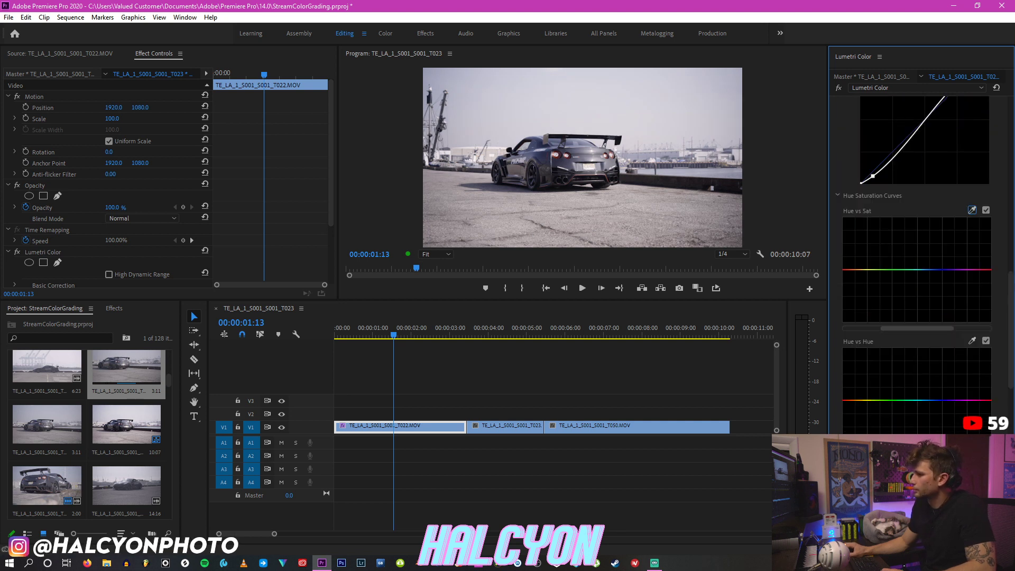
{"action": "scroll", "coordinate": [884, 329], "scroll_direction": "down", "scroll_amount": 10}
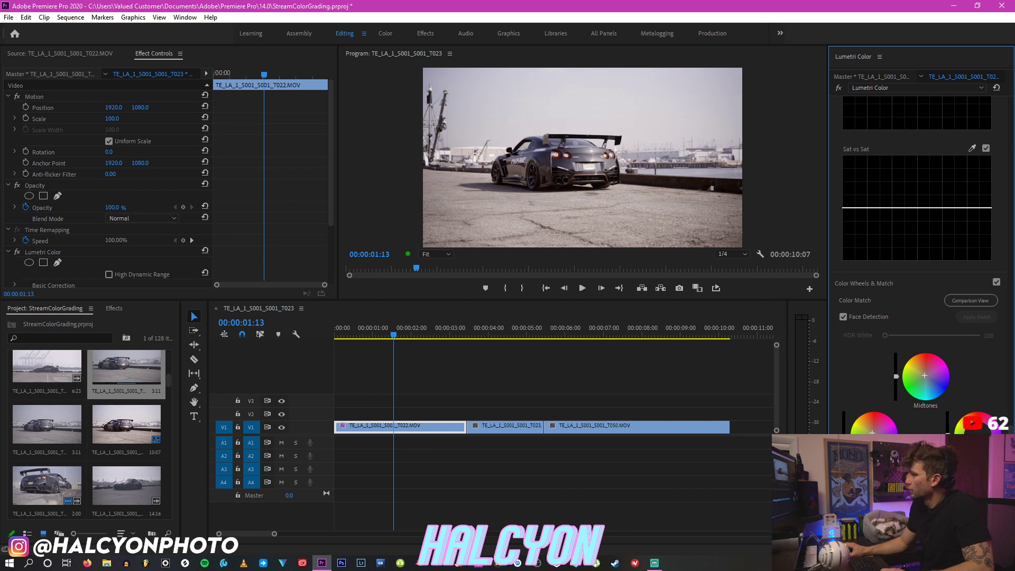
{"action": "left_click_drag", "start_coordinate": [930, 374], "coordinate": [931, 374]}
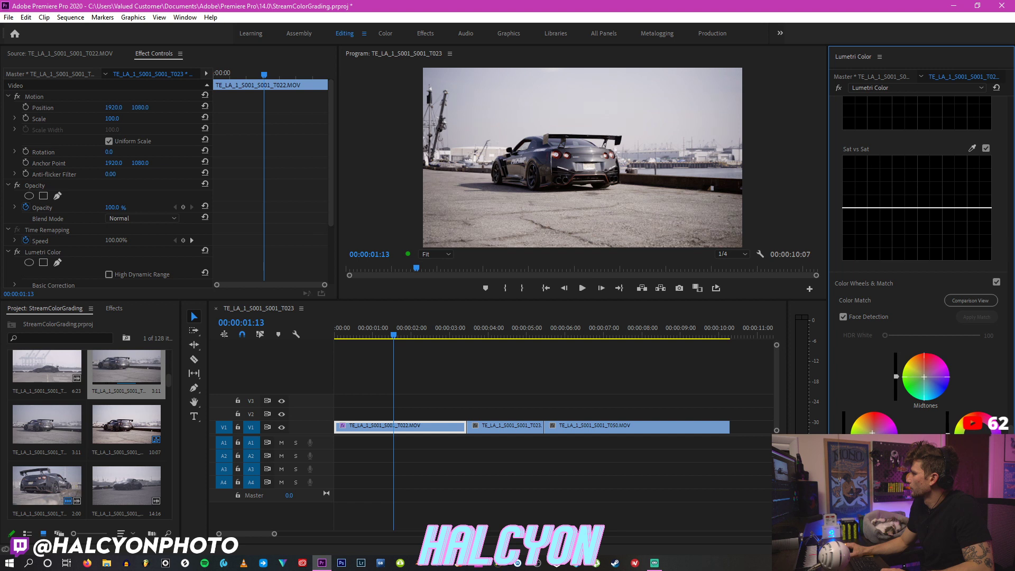
{"action": "left_click_drag", "start_coordinate": [924, 376], "coordinate": [925, 376]}
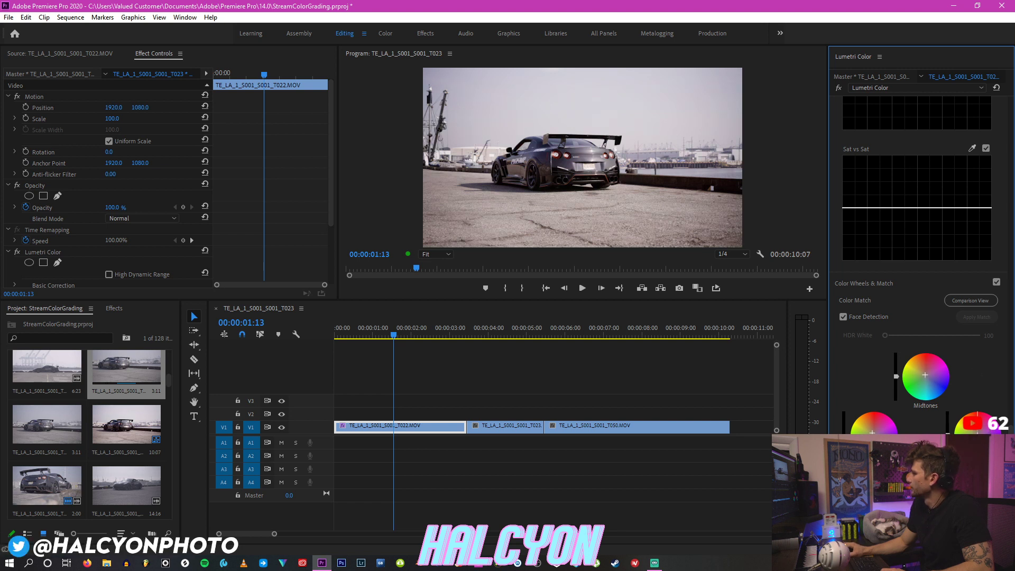
Step: Copy the T022 grade and paste its attributes onto the T050 clip at the end of the sequence
{"action": "left_click", "coordinate": [435, 383]}
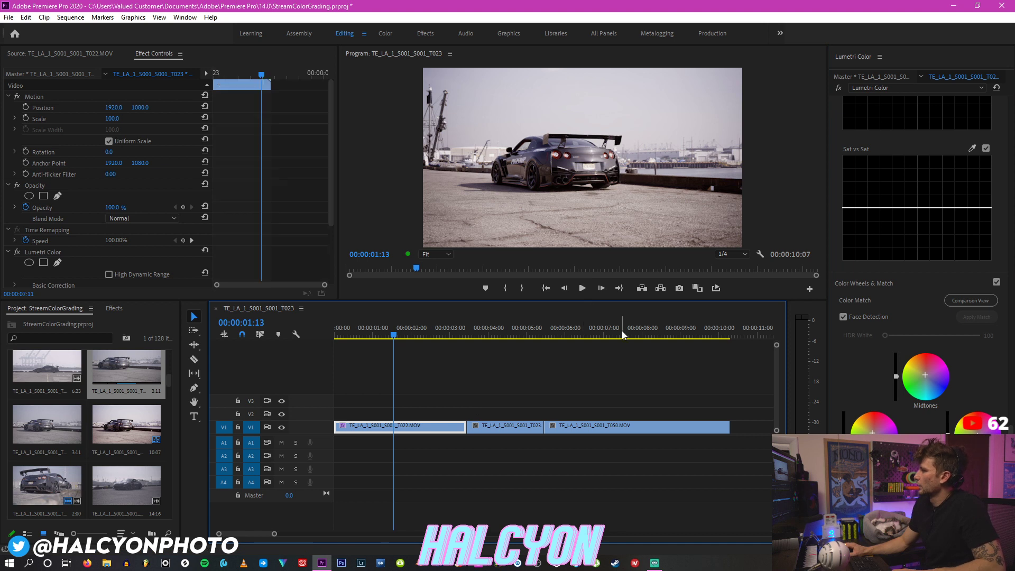
{"action": "left_click", "coordinate": [621, 334]}
{"action": "left_click", "coordinate": [605, 425]}
{"action": "key", "text": "ctrl+alt+v"}
{"action": "key", "text": "Return"}
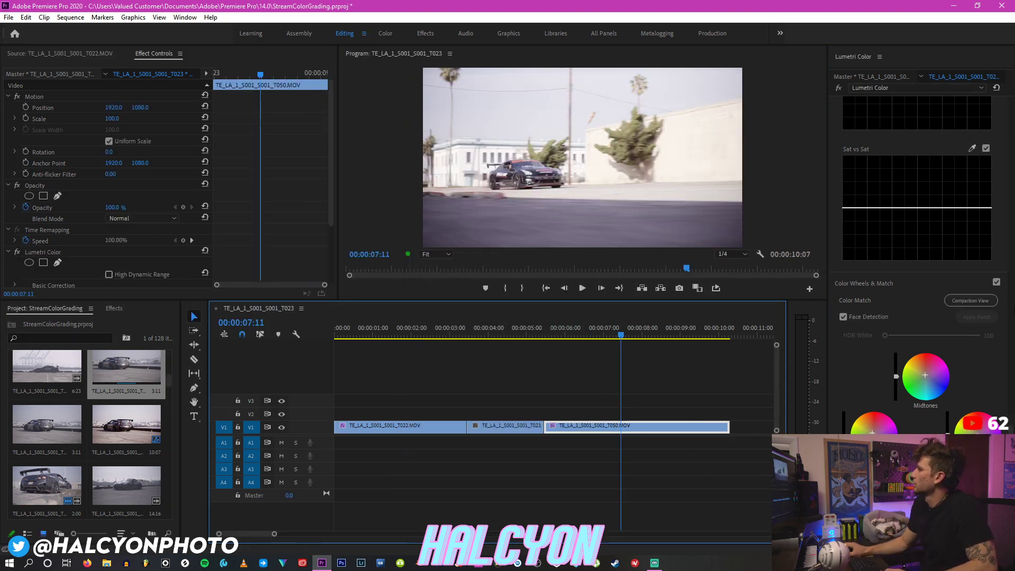
Step: Lower the T050 clip's Exposure to 0.1
{"action": "scroll", "coordinate": [935, 226], "scroll_direction": "up", "scroll_amount": 15}
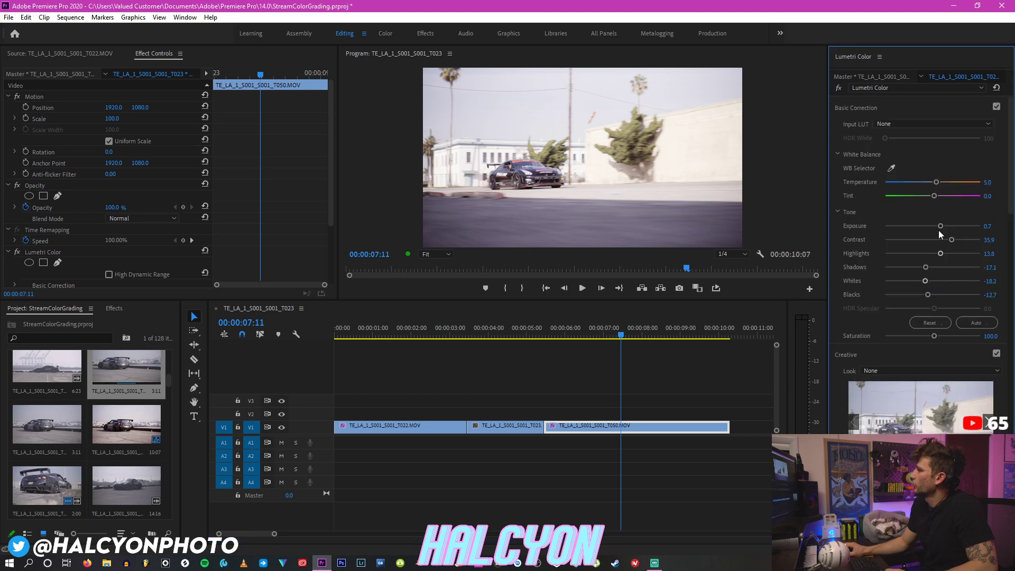
{"action": "left_click_drag", "start_coordinate": [936, 226], "coordinate": [934, 228]}
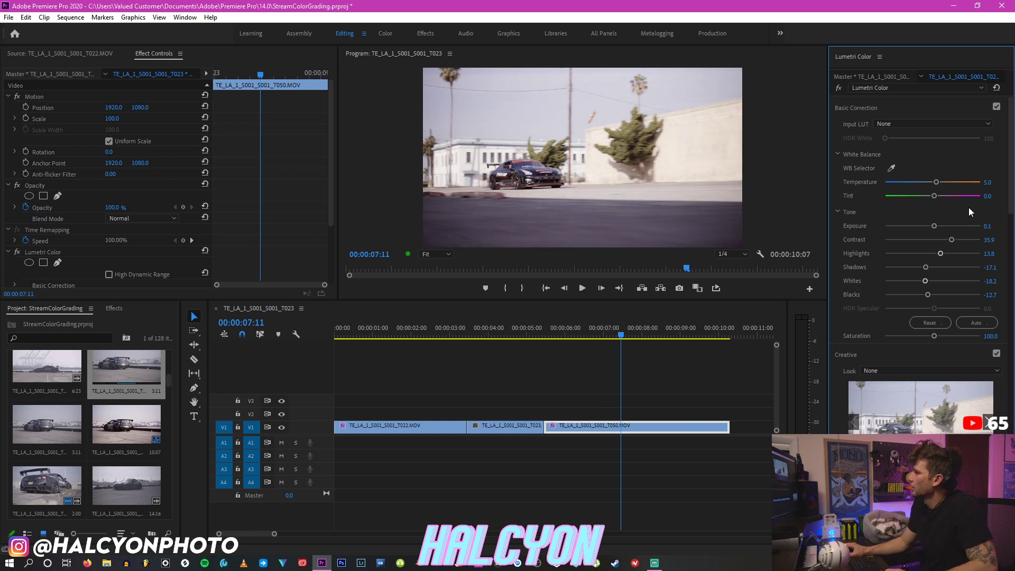
{"action": "scroll", "coordinate": [1010, 198], "scroll_direction": "down", "scroll_amount": 2}
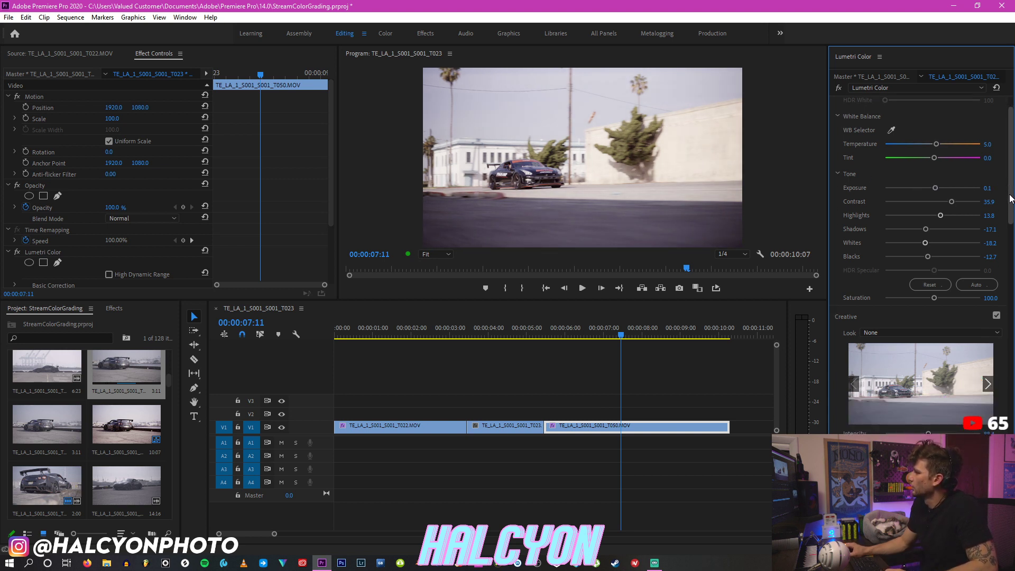
Step: Play back and scrub through the graded T050 clip to check its exposure and color in motion
{"action": "left_click", "coordinate": [610, 328]}
{"action": "key", "text": "space"}
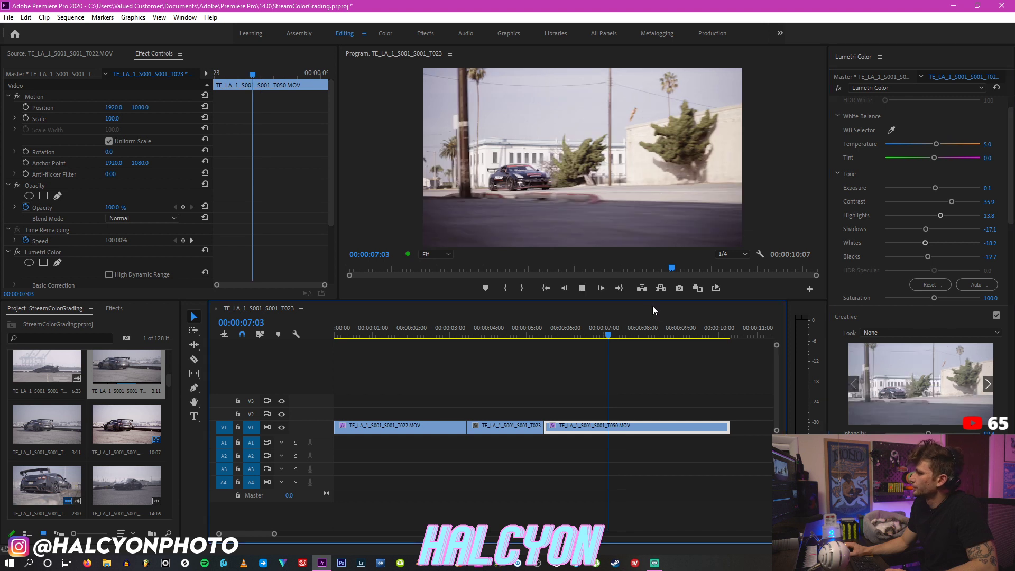
{"action": "left_click", "coordinate": [655, 343]}
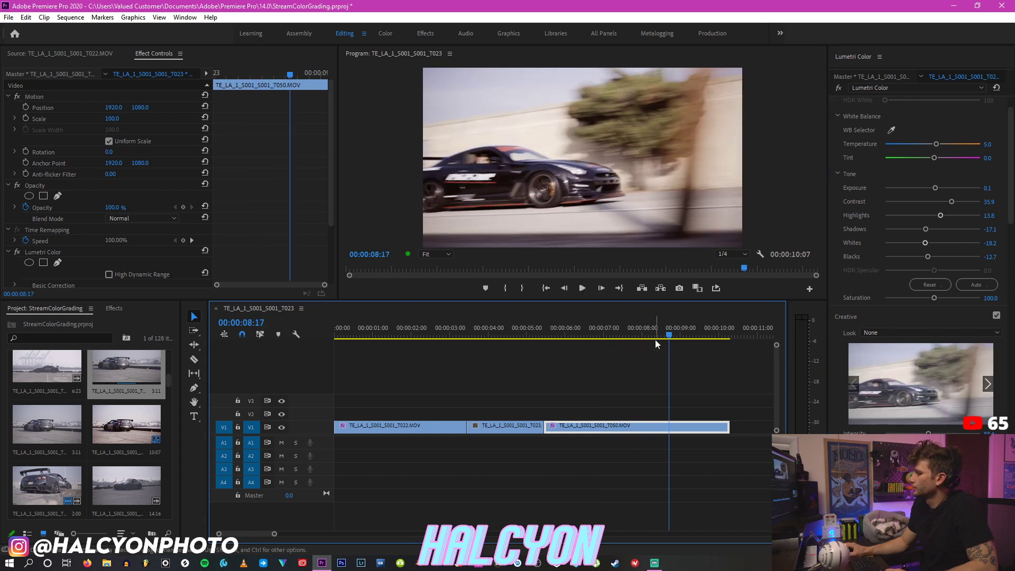
{"action": "left_click", "coordinate": [562, 337]}
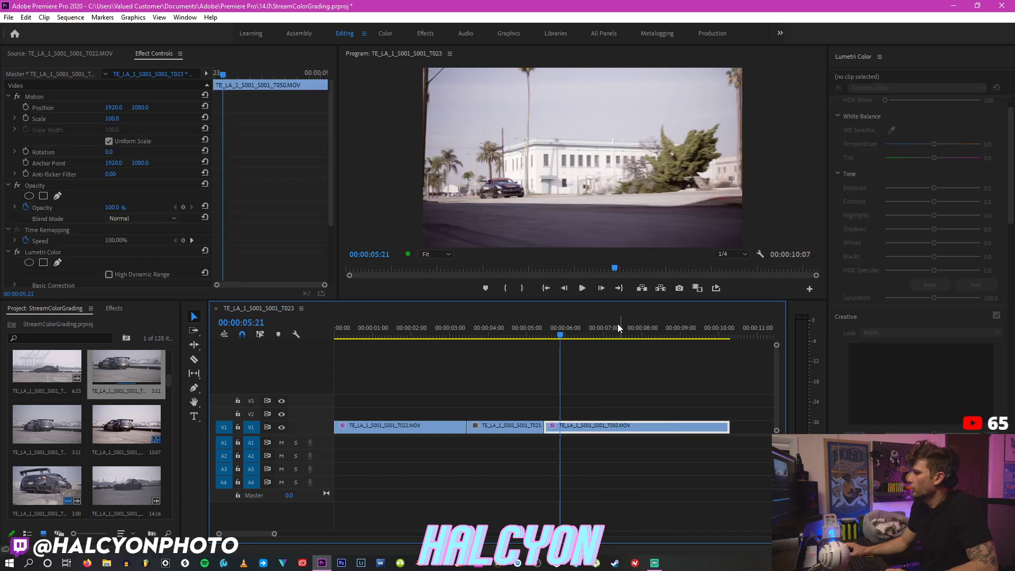
{"action": "left_click", "coordinate": [567, 331]}
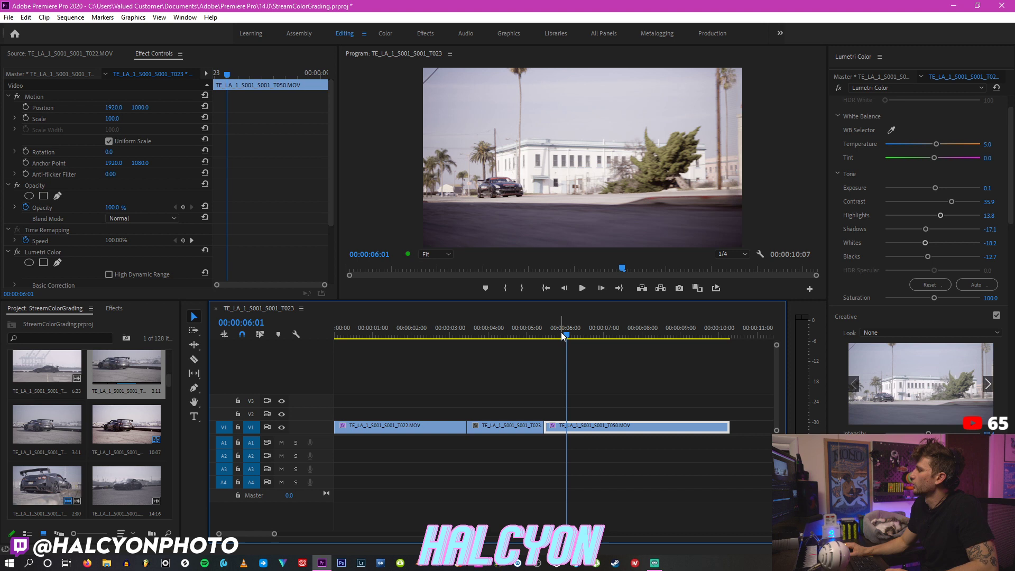
{"action": "left_click", "coordinate": [561, 334]}
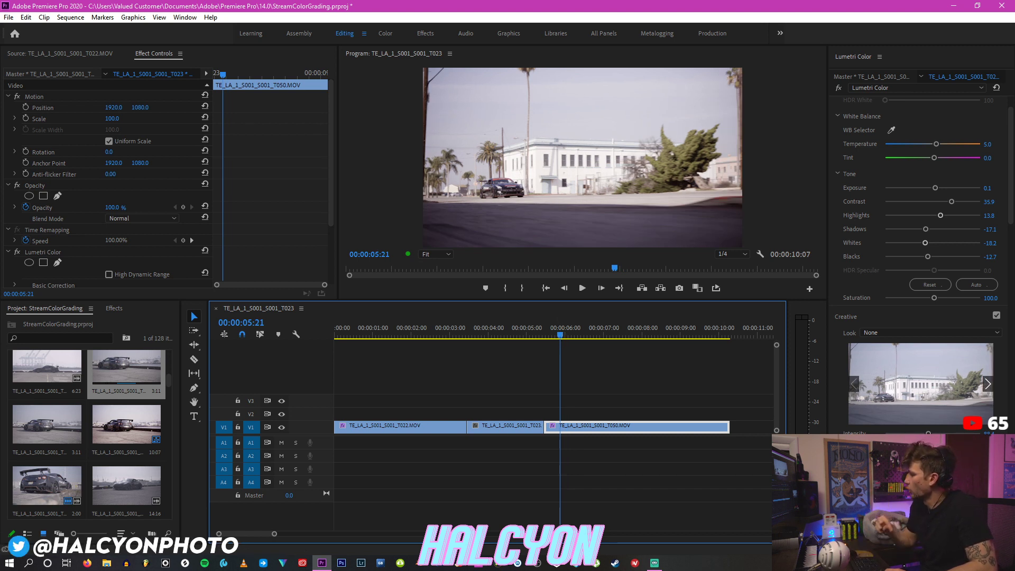
{"action": "key", "text": "space"}
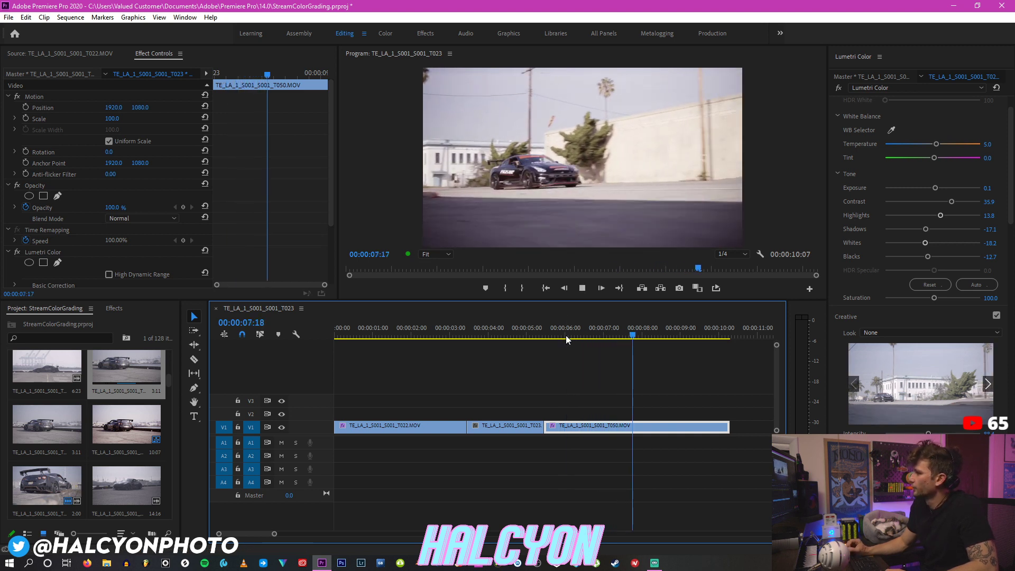
{"action": "left_click_drag", "start_coordinate": [566, 335], "coordinate": [580, 335]}
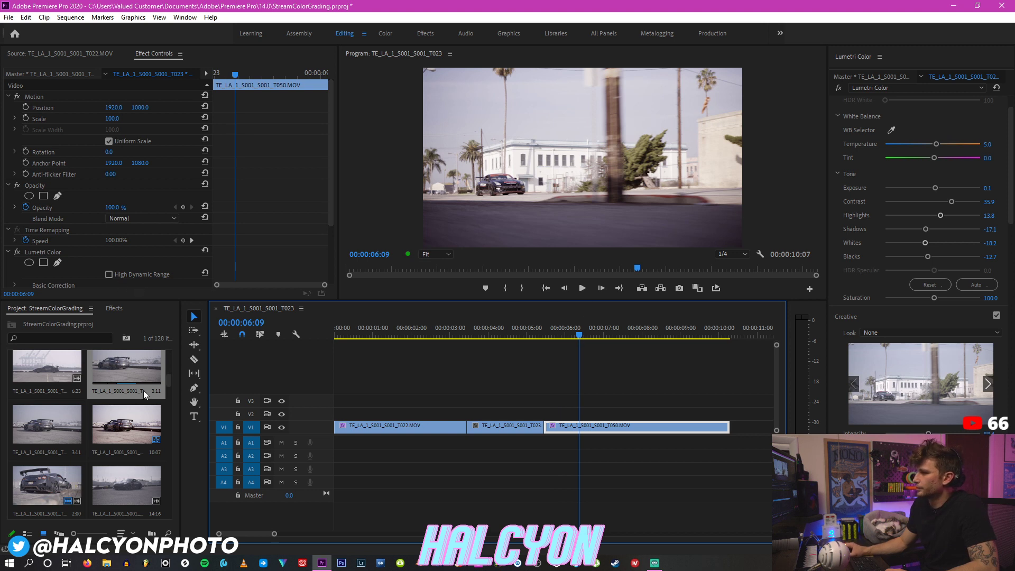
{"action": "left_click", "coordinate": [66, 306]}
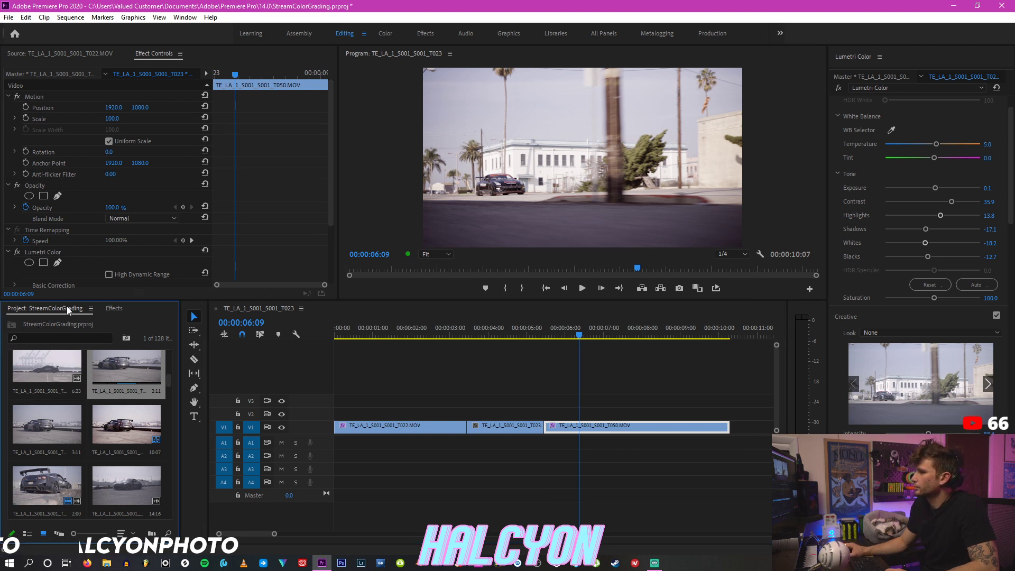
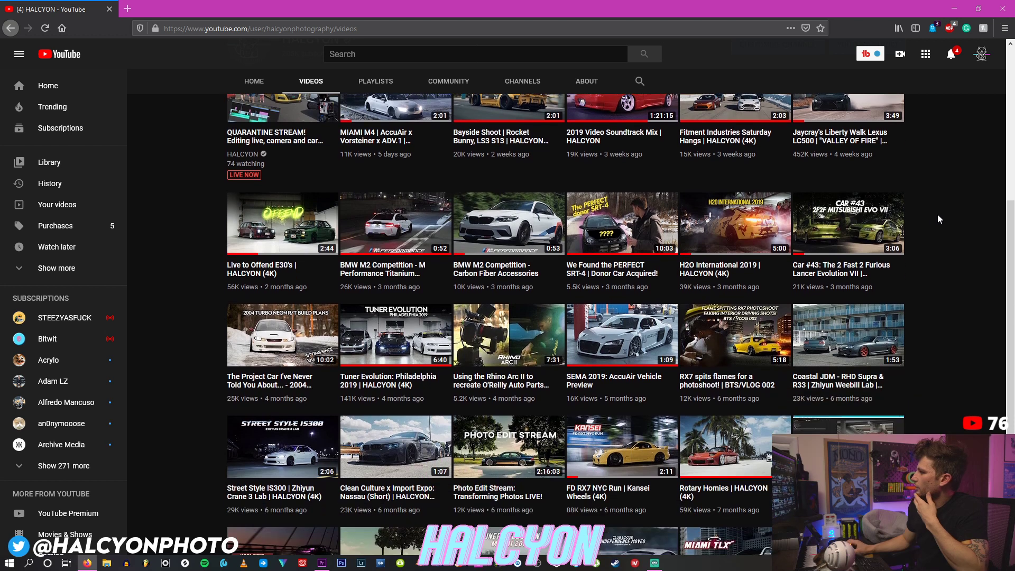
Step: Browse the HALCYON channel's uploaded videos on YouTube, then switch back to Premiere Pro
{"action": "scroll", "coordinate": [927, 189], "scroll_direction": "down", "scroll_amount": 3}
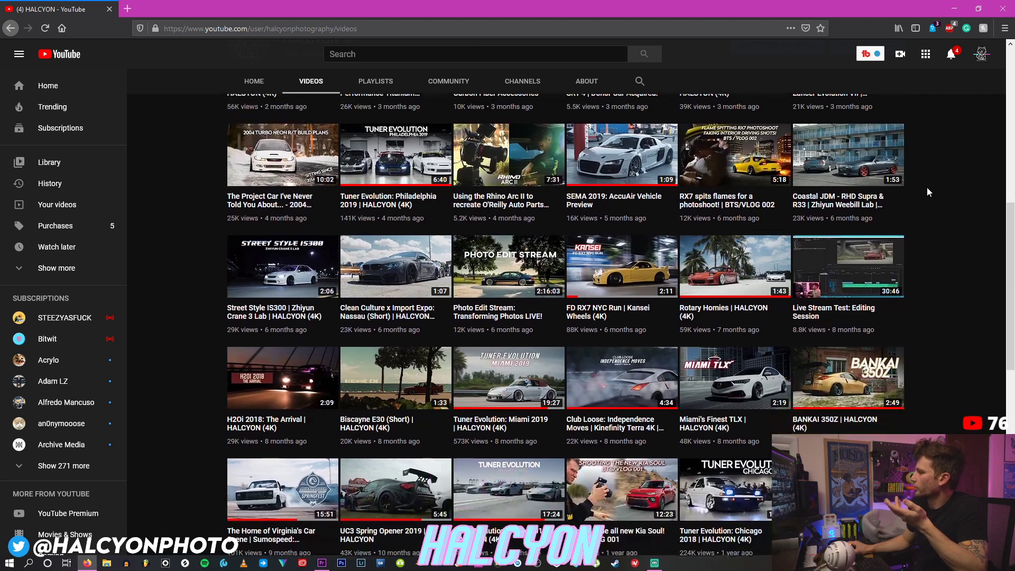
{"action": "left_click_drag", "start_coordinate": [1012, 242], "coordinate": [1011, 47]}
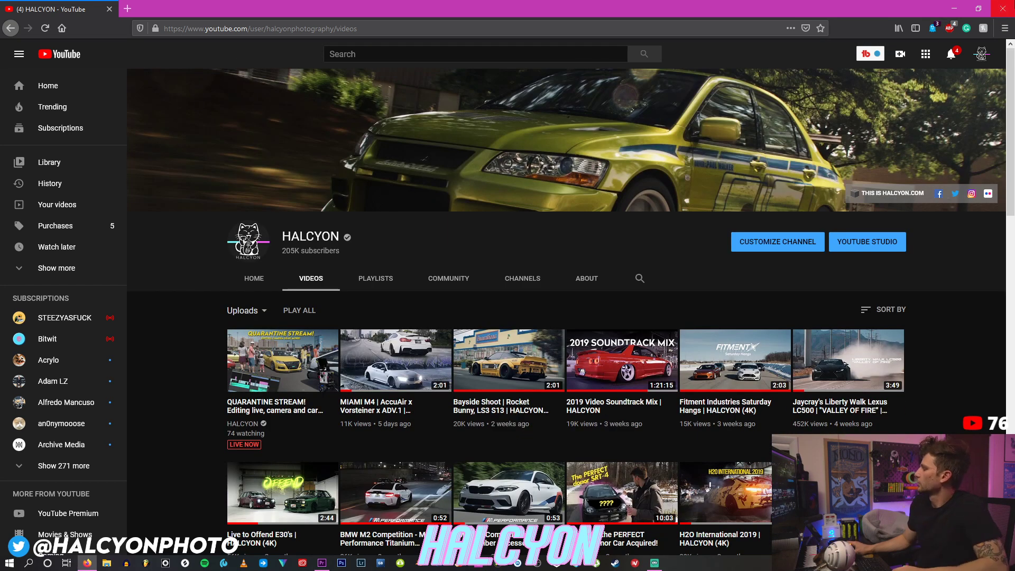
{"action": "key", "text": "alt+Tab"}
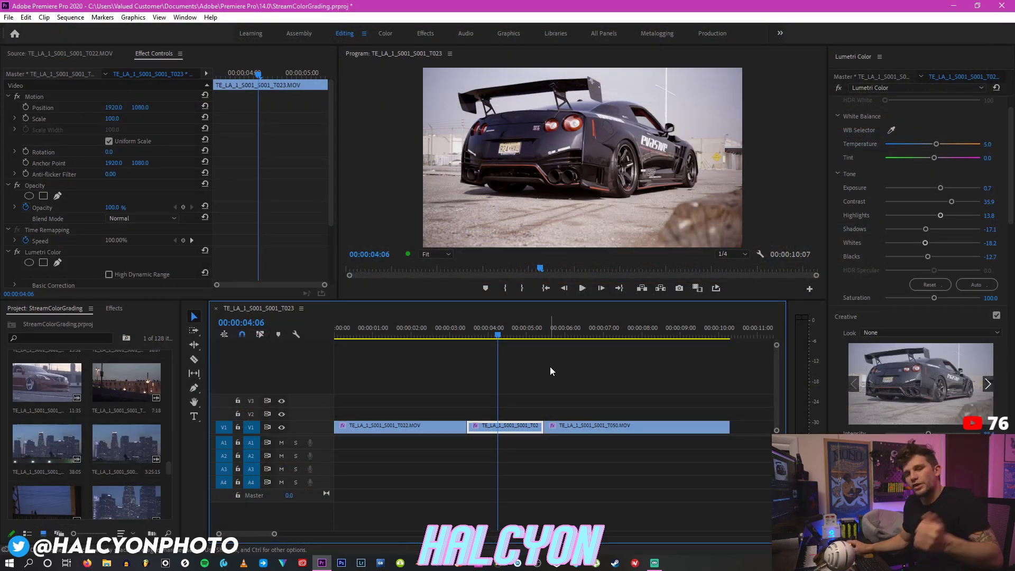
Step: Look through the project footage for another clip to grade, previewing T095, T069 and T072 in the Source monitor
{"action": "left_click", "coordinate": [374, 335]}
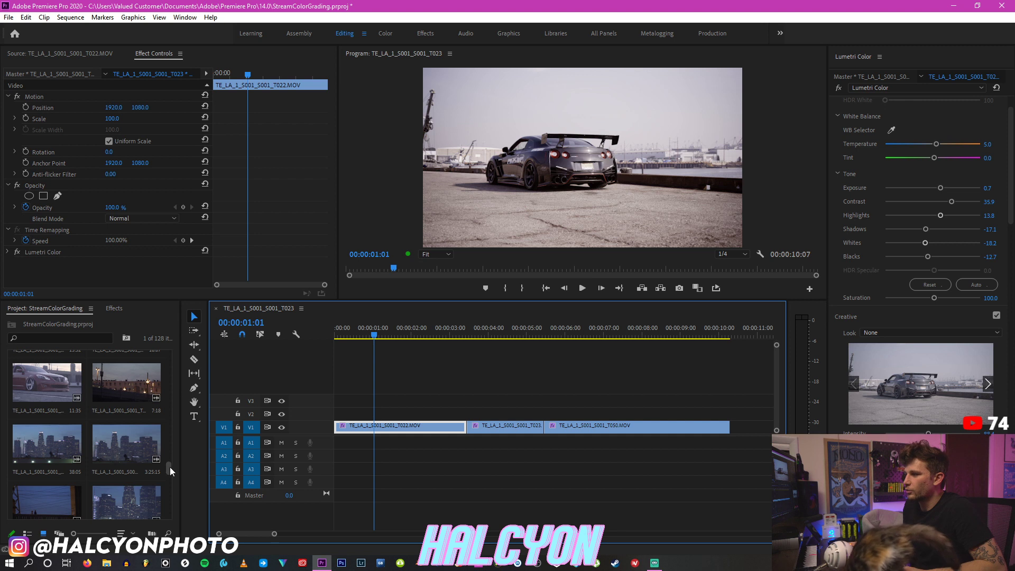
{"action": "left_click_drag", "start_coordinate": [169, 467], "coordinate": [170, 474]}
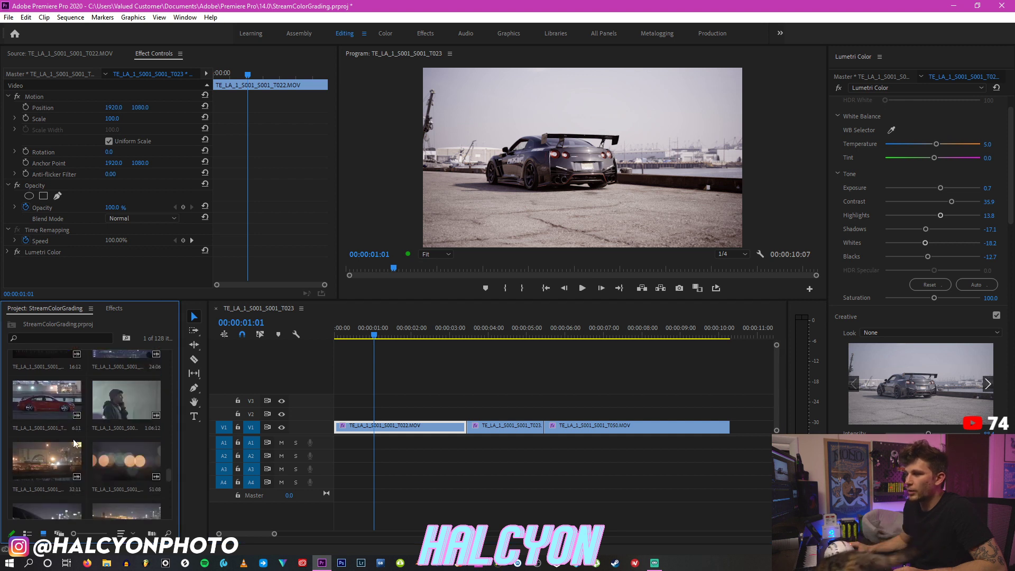
{"action": "double_click", "coordinate": [44, 417]}
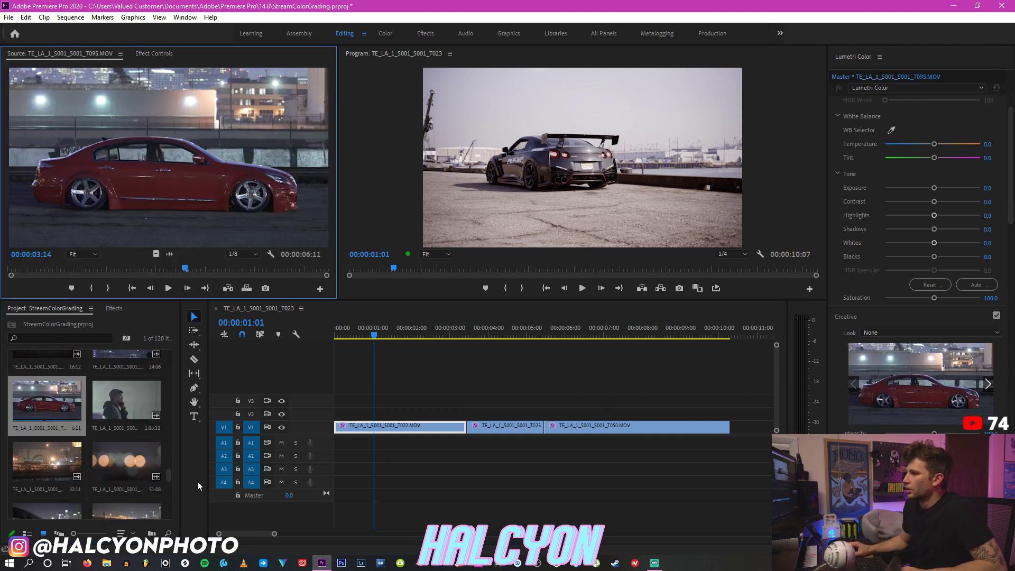
{"action": "left_click_drag", "start_coordinate": [166, 474], "coordinate": [171, 443]}
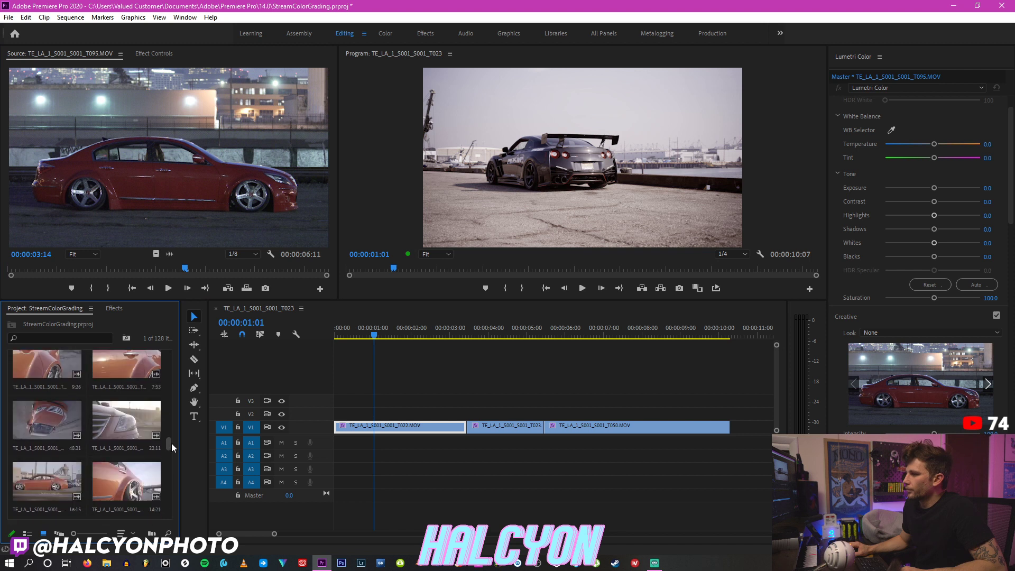
{"action": "double_click", "coordinate": [32, 361]}
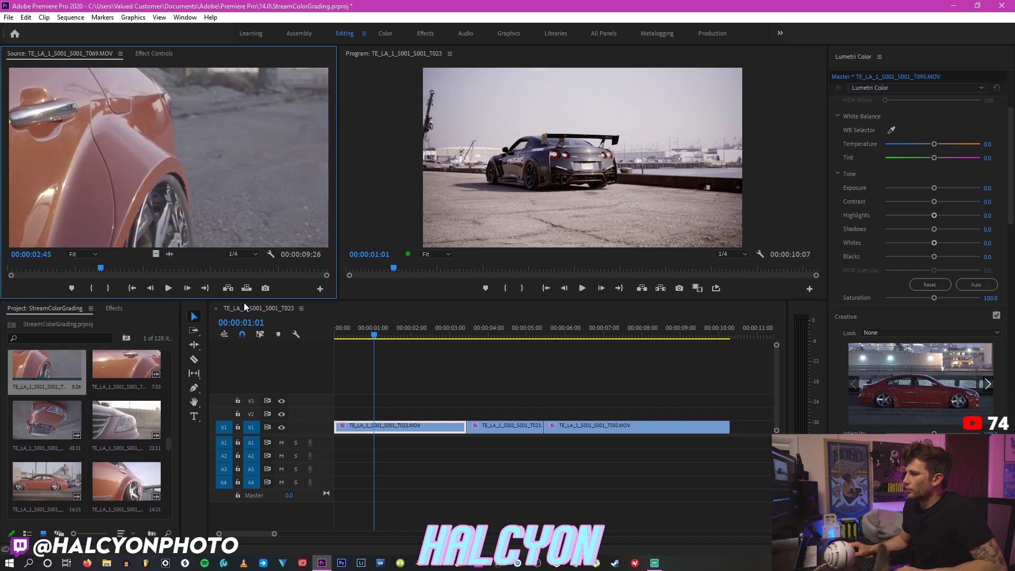
{"action": "double_click", "coordinate": [126, 420]}
{"action": "left_click_drag", "start_coordinate": [105, 270], "coordinate": [202, 268]}
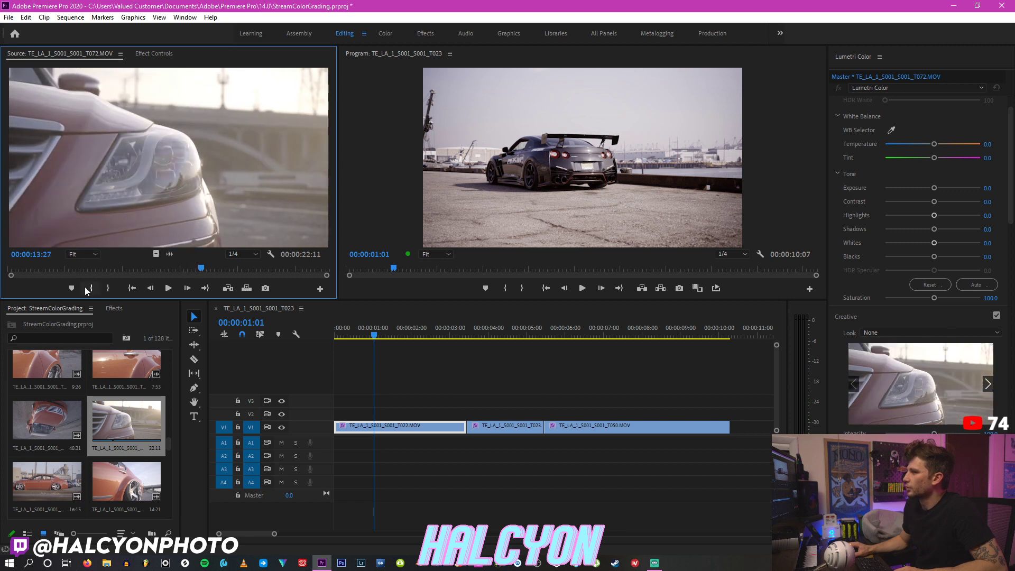
Step: Set an In point at 00:00:13:27 on the T072 source clip and play on from there
{"action": "left_click", "coordinate": [89, 289]}
{"action": "key", "text": "space"}
{"action": "left_click", "coordinate": [113, 293]}
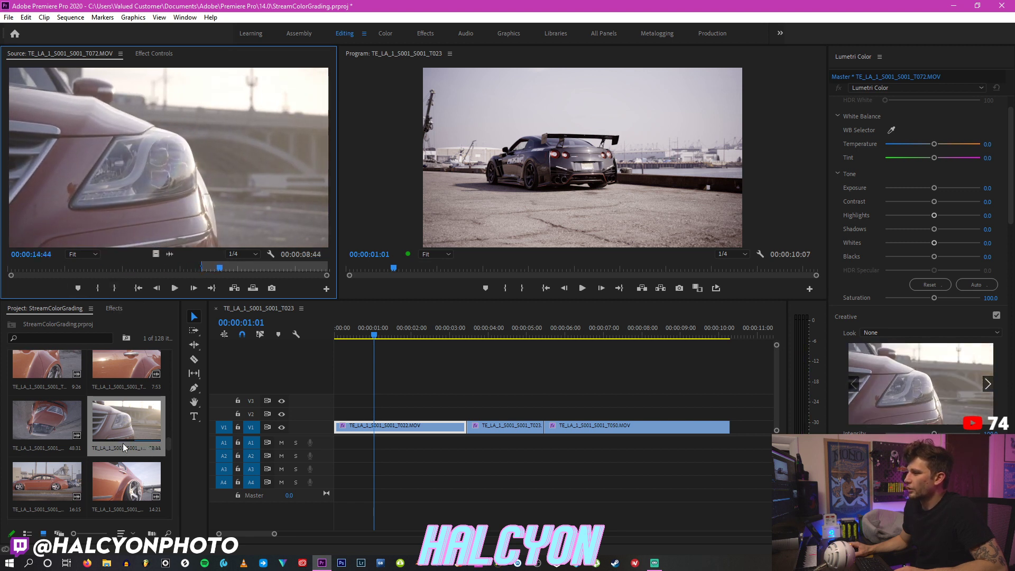
Step: Open T074 in the Source monitor and mark its range from 00:00:04:39 to 00:00:06:20
{"action": "scroll", "coordinate": [125, 432], "scroll_direction": "down", "scroll_amount": 1}
{"action": "double_click", "coordinate": [126, 433]}
{"action": "left_click", "coordinate": [106, 267]}
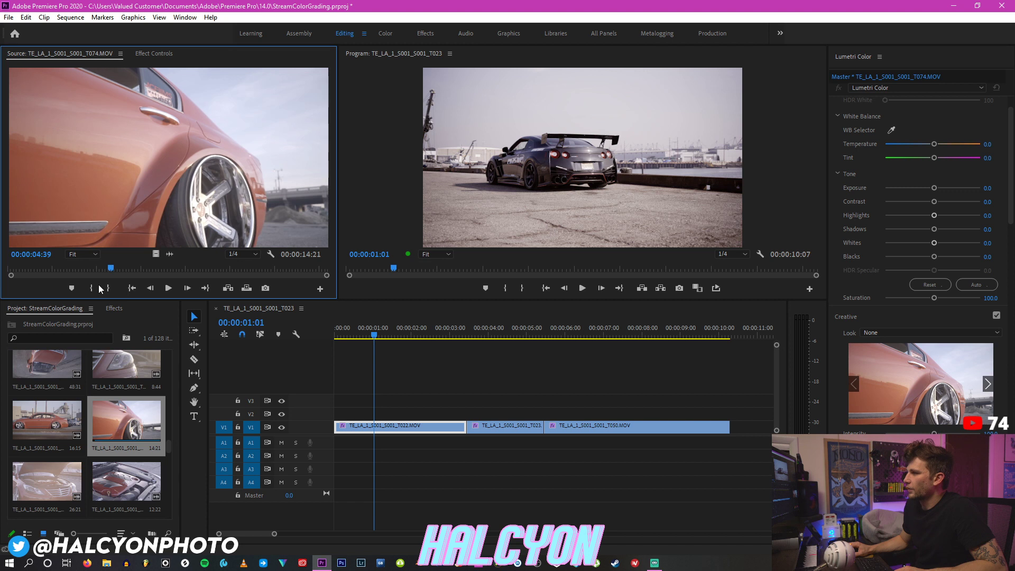
{"action": "left_click", "coordinate": [97, 288]}
{"action": "key", "text": "space"}
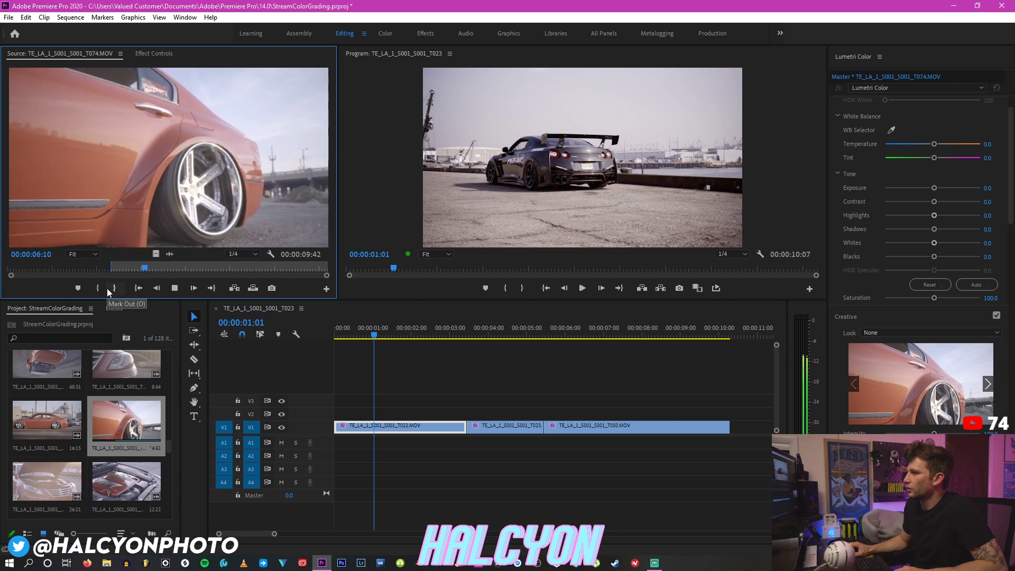
{"action": "left_click", "coordinate": [108, 291]}
Step: Place the marked T074 video on track V2 at 00:00:01:01 and delete the T022 clip beneath it
{"action": "left_click_drag", "start_coordinate": [155, 253], "coordinate": [390, 413]}
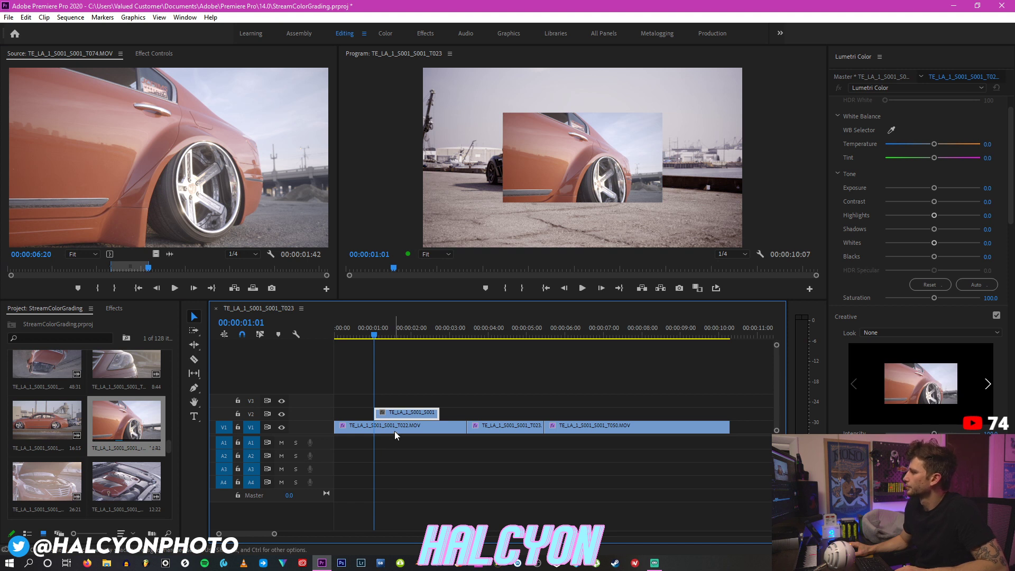
{"action": "left_click", "coordinate": [400, 425]}
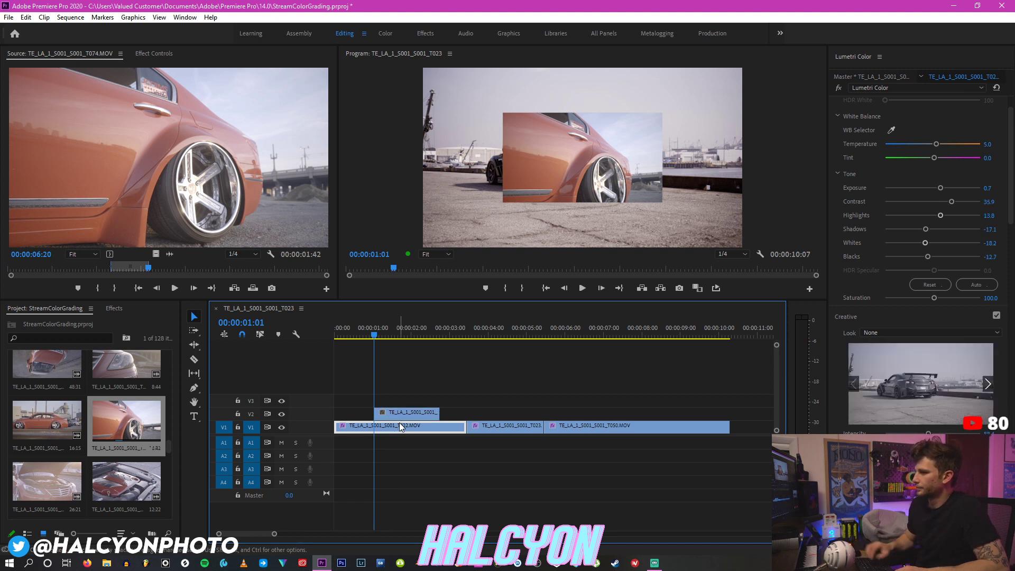
{"action": "key", "text": "Delete"}
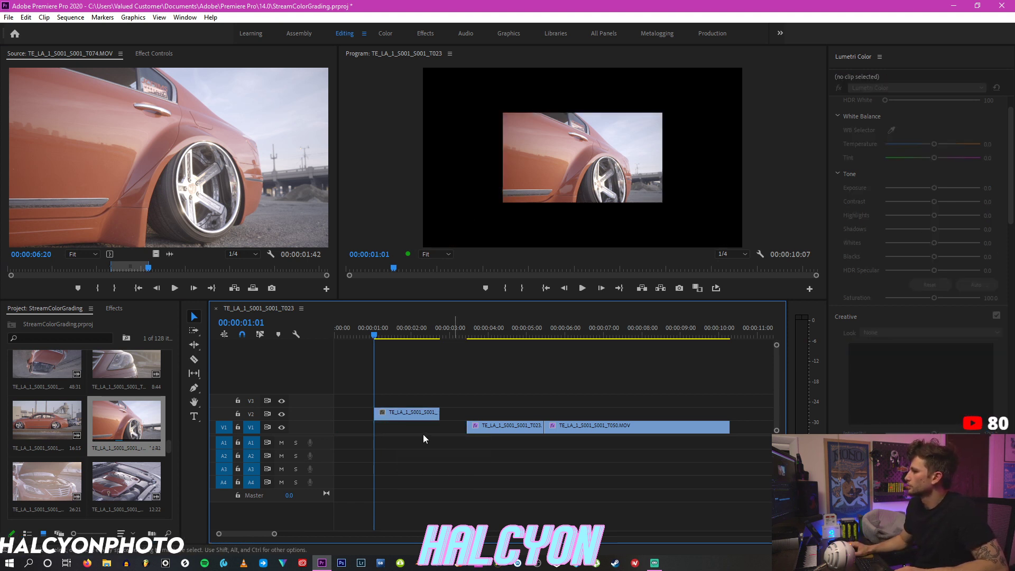
Step: Set the T074 clip's Scale to 200 and play it back from its start
{"action": "left_click", "coordinate": [152, 53]}
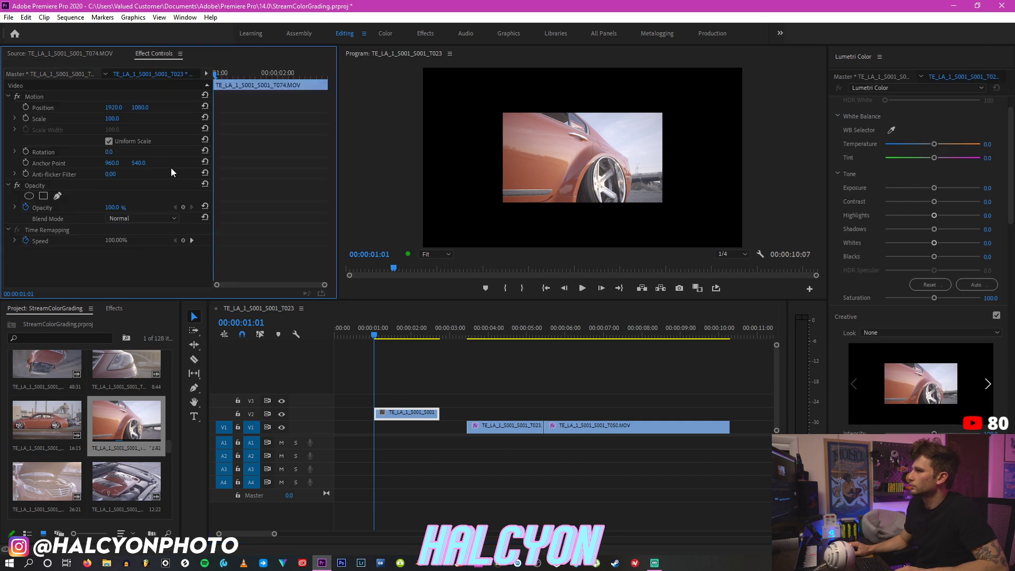
{"action": "left_click", "coordinate": [112, 118]}
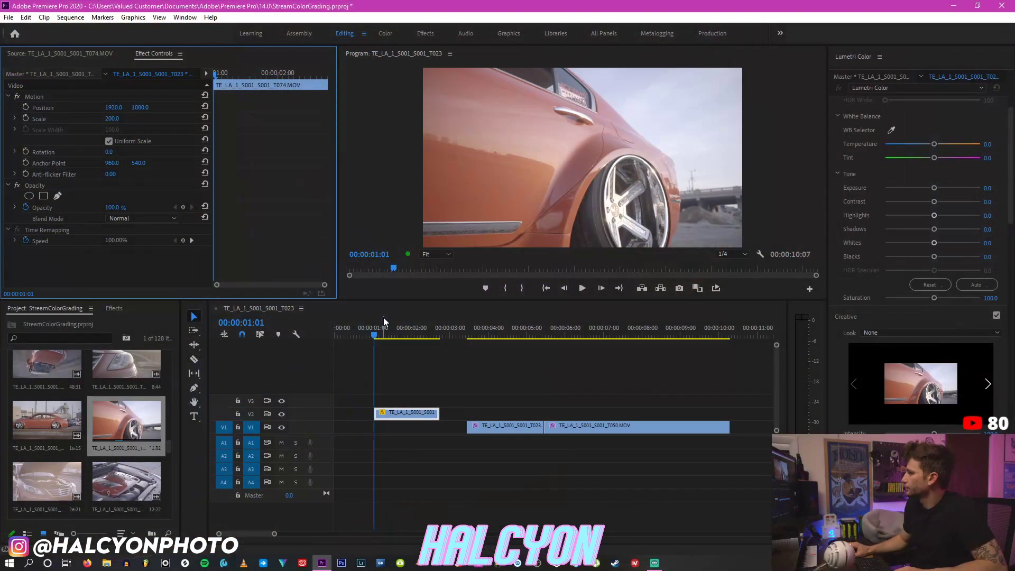
{"action": "left_click", "coordinate": [373, 328]}
{"action": "left_click", "coordinate": [377, 334]}
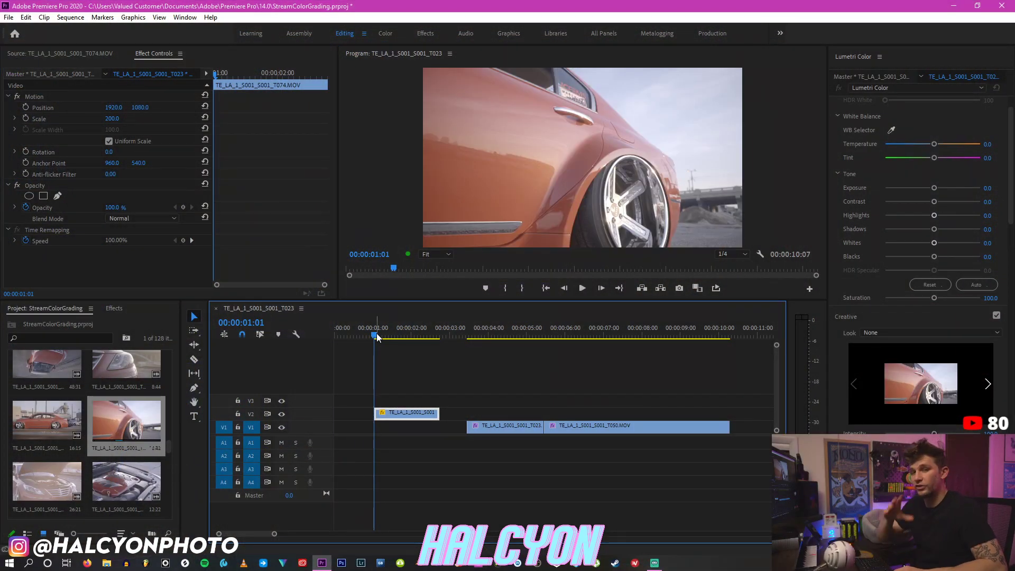
{"action": "key", "text": "space"}
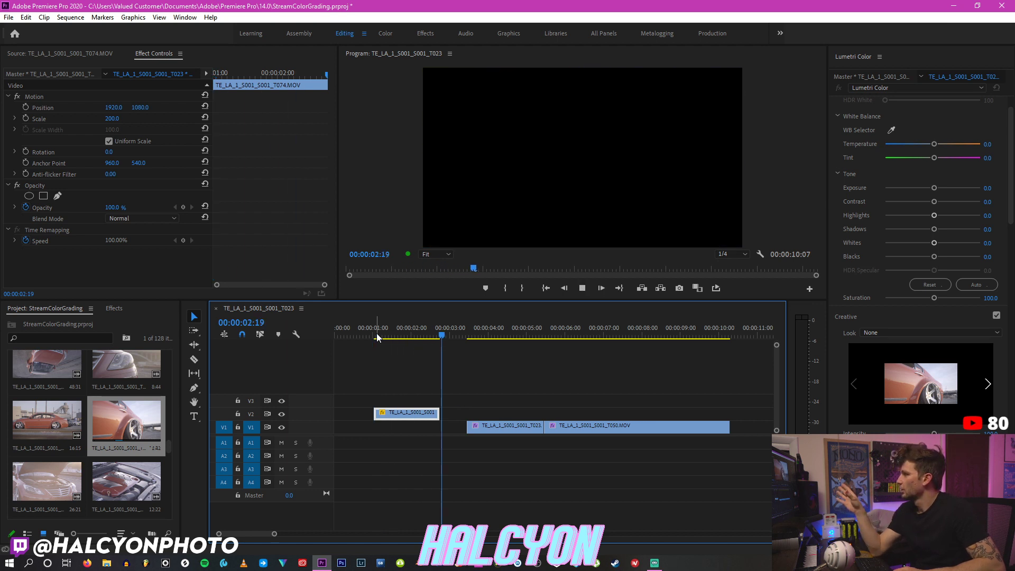
{"action": "key", "text": "space"}
{"action": "left_click", "coordinate": [376, 333]}
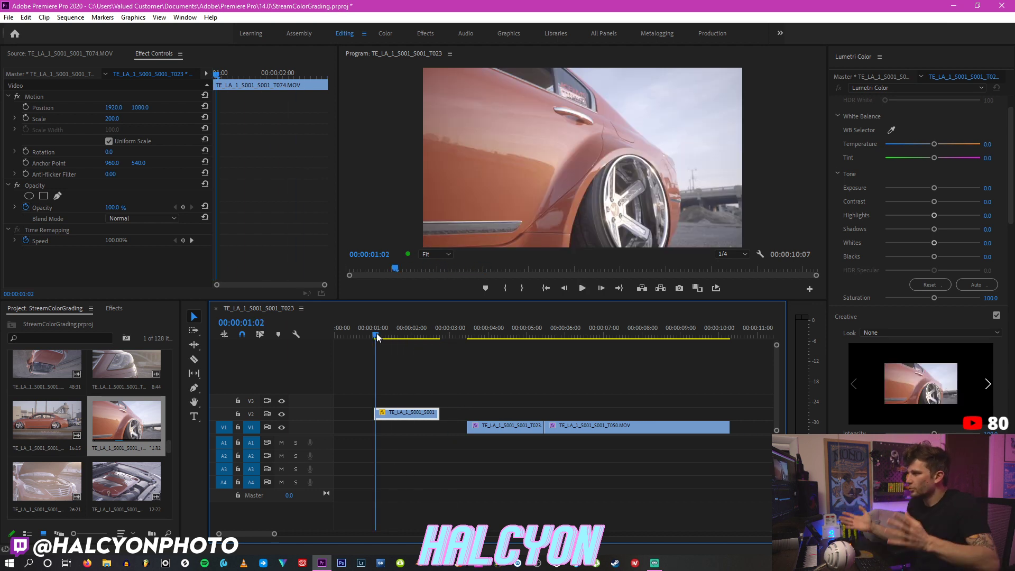
Step: Slow the T074 clip to 40% speed and play it back in the sequence
{"action": "right_click", "coordinate": [413, 413]}
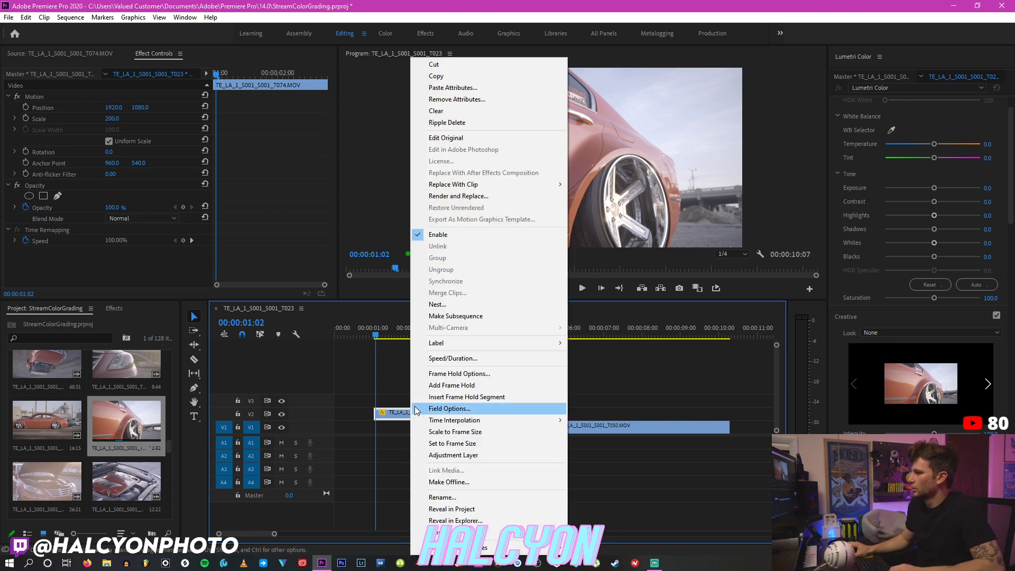
{"action": "left_click", "coordinate": [453, 358]}
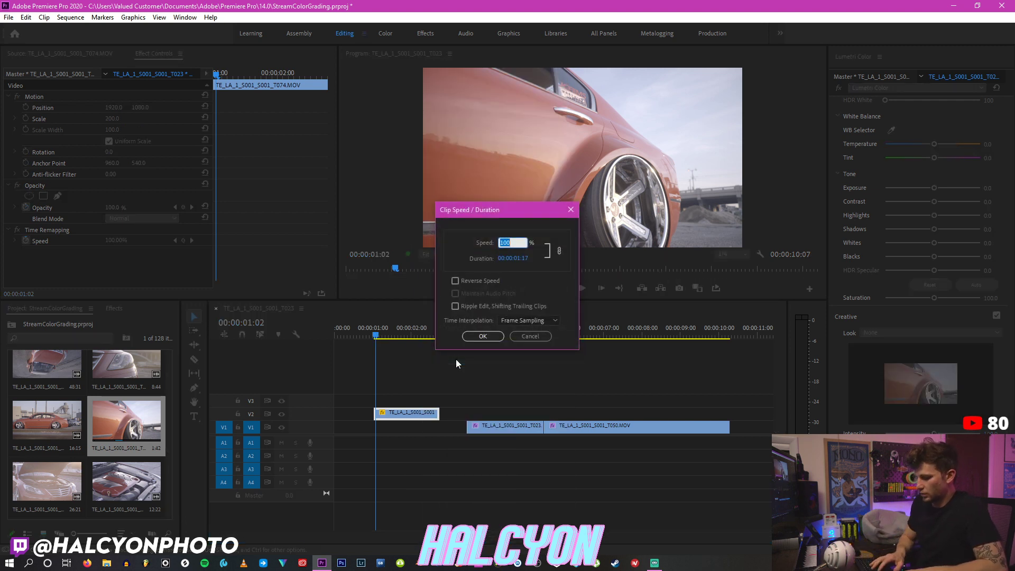
{"action": "type", "text": "40"}
{"action": "key", "text": "Return"}
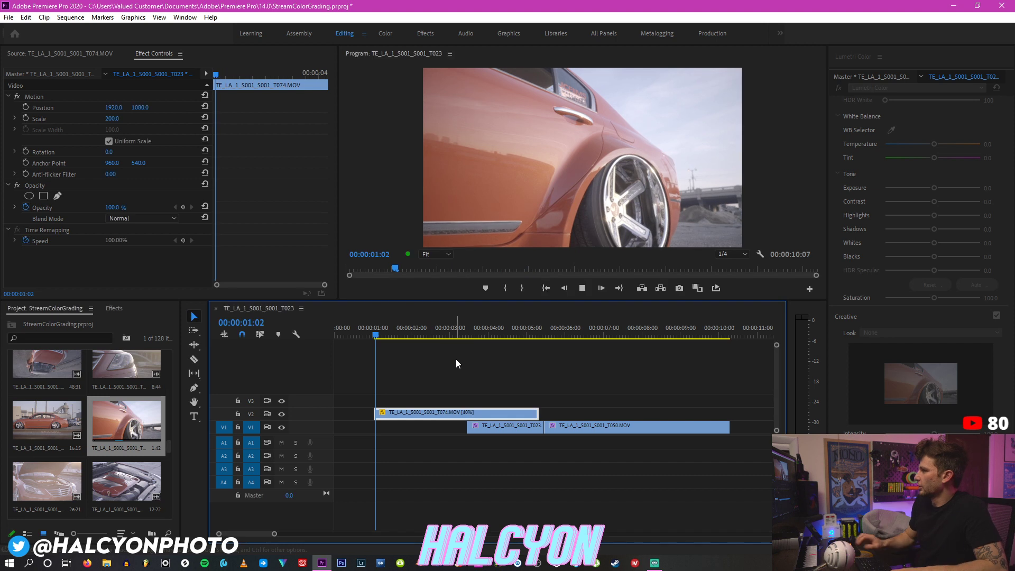
{"action": "key", "text": "space"}
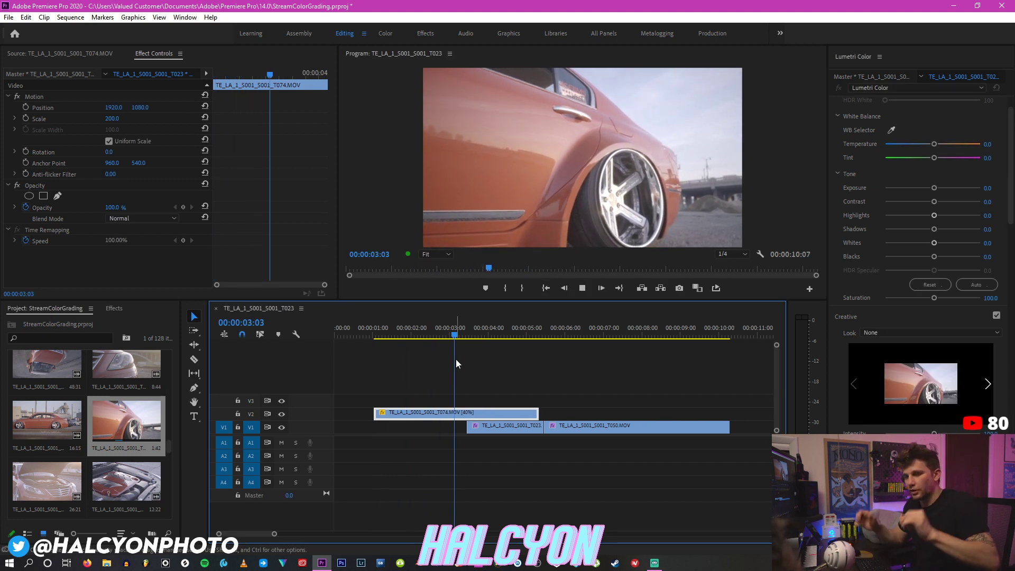
{"action": "key", "text": "space"}
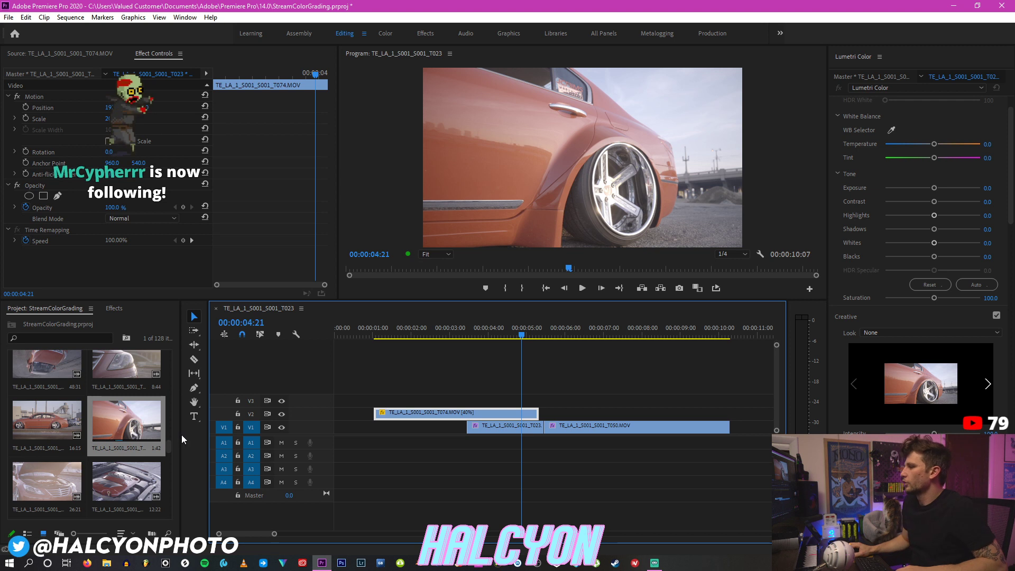
Step: Look through the night footage in the project, previewing T105, T106, T110 and T116 in the Source monitor
{"action": "left_click_drag", "start_coordinate": [170, 444], "coordinate": [169, 473]}
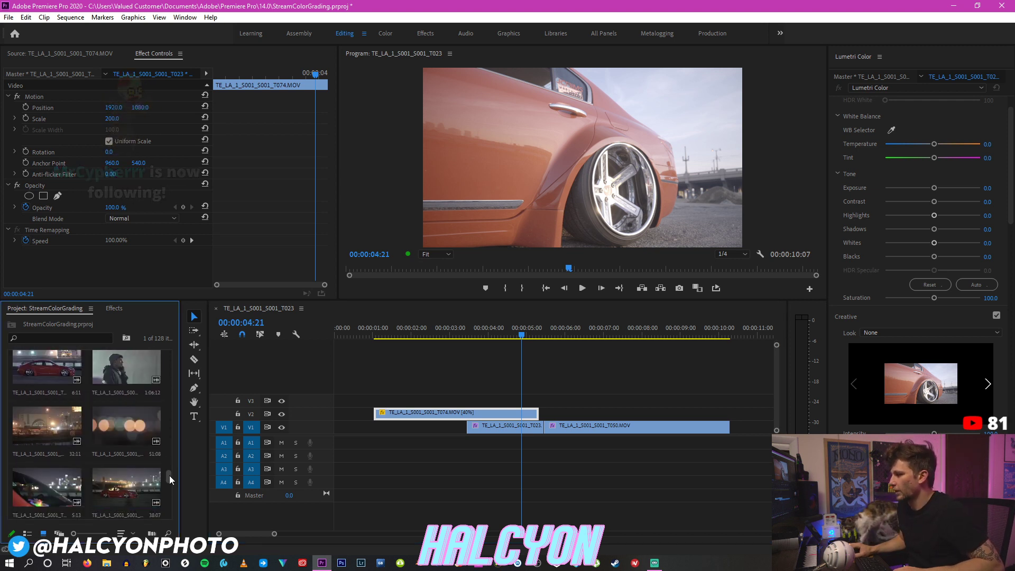
{"action": "left_click_drag", "start_coordinate": [169, 475], "coordinate": [170, 481]}
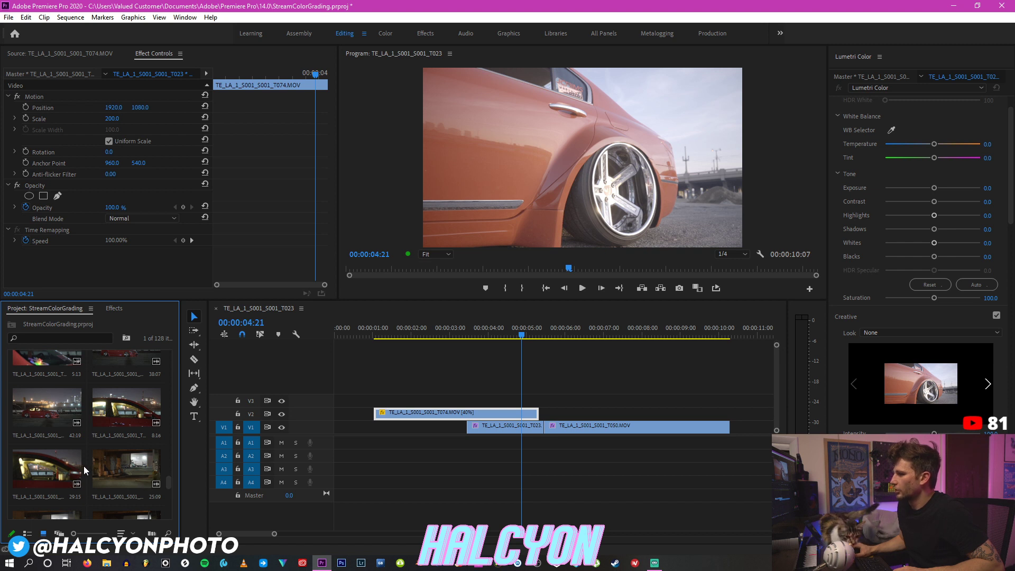
{"action": "double_click", "coordinate": [127, 468]}
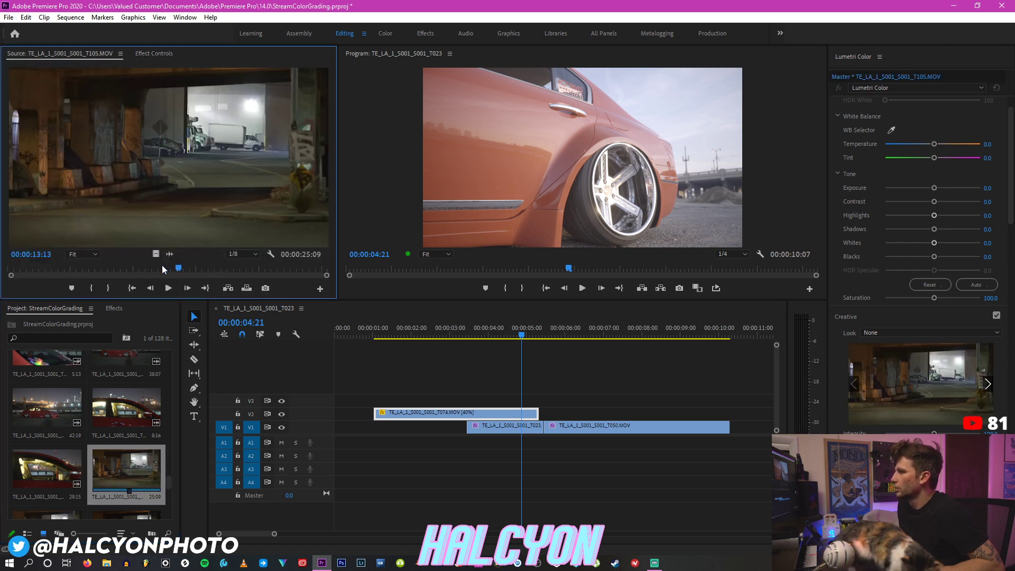
{"action": "left_click_drag", "start_coordinate": [232, 270], "coordinate": [280, 270]}
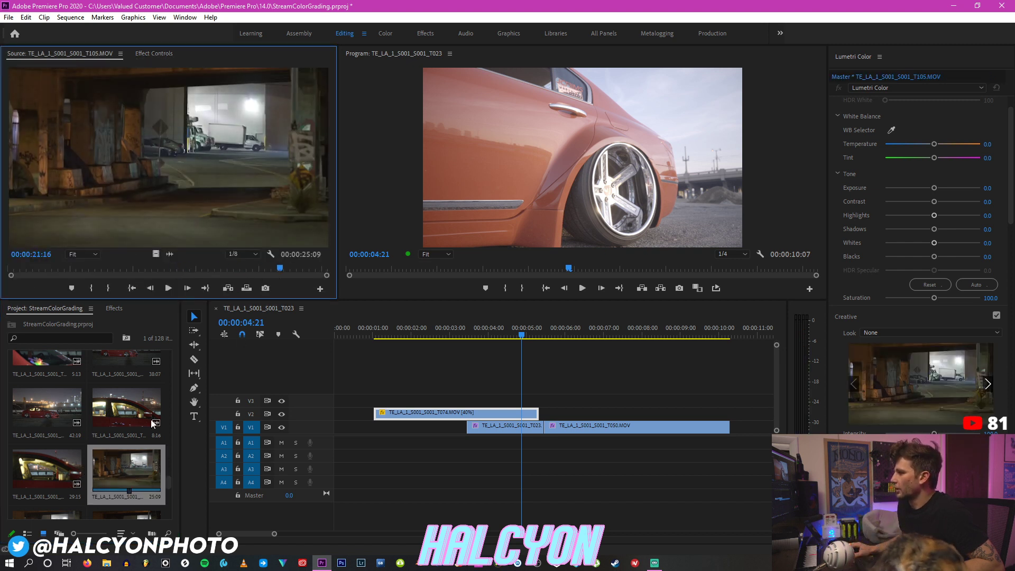
{"action": "scroll", "coordinate": [48, 455], "scroll_direction": "down", "scroll_amount": 2}
{"action": "double_click", "coordinate": [36, 474]}
{"action": "left_click_drag", "start_coordinate": [130, 269], "coordinate": [272, 272]}
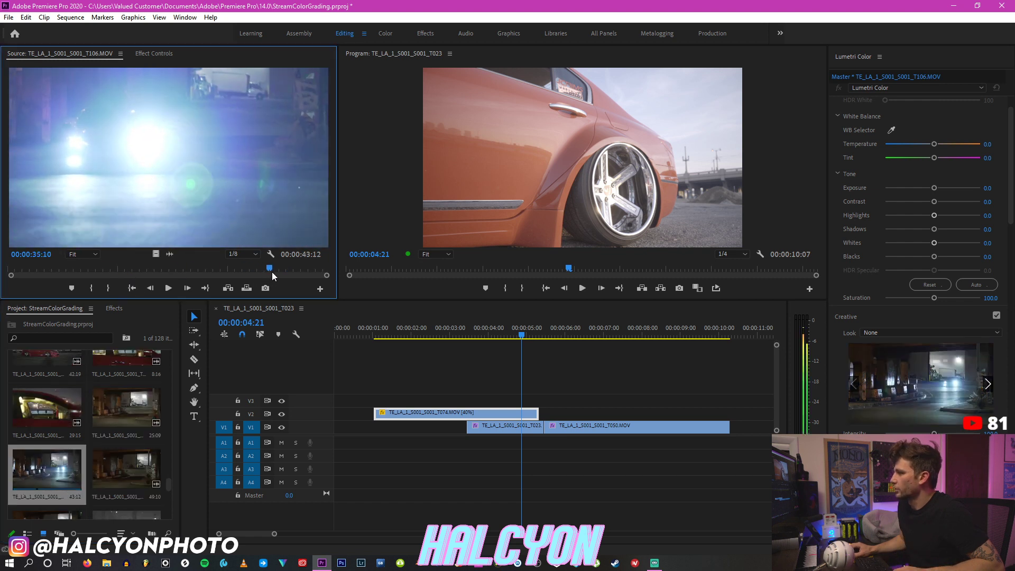
{"action": "scroll", "coordinate": [74, 448], "scroll_direction": "down", "scroll_amount": 2}
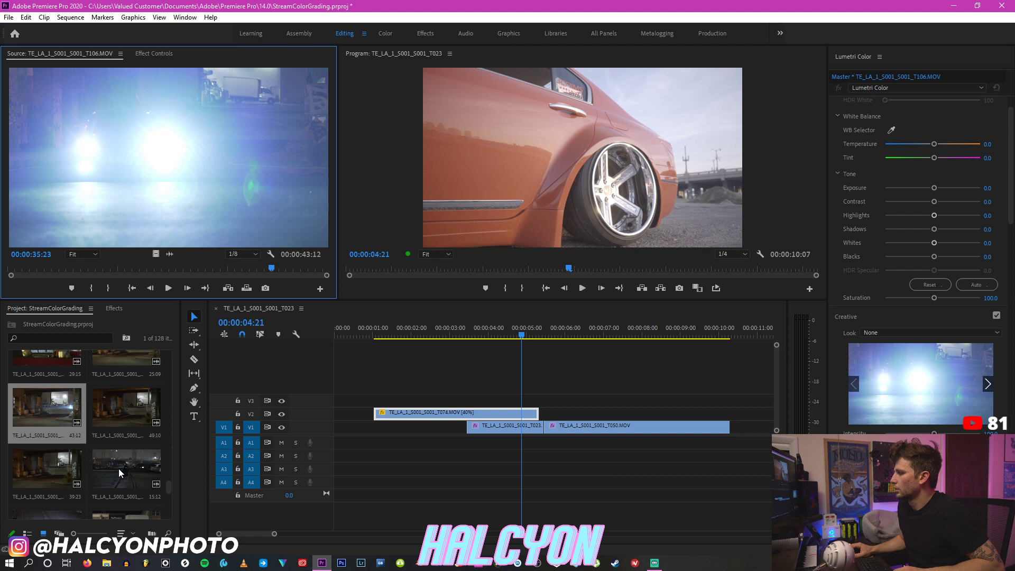
{"action": "scroll", "coordinate": [119, 469], "scroll_direction": "down", "scroll_amount": 2}
{"action": "double_click", "coordinate": [40, 459]}
{"action": "left_click_drag", "start_coordinate": [100, 269], "coordinate": [166, 268]}
{"action": "scroll", "coordinate": [122, 444], "scroll_direction": "down", "scroll_amount": 2}
{"action": "scroll", "coordinate": [118, 416], "scroll_direction": "down", "scroll_amount": 2}
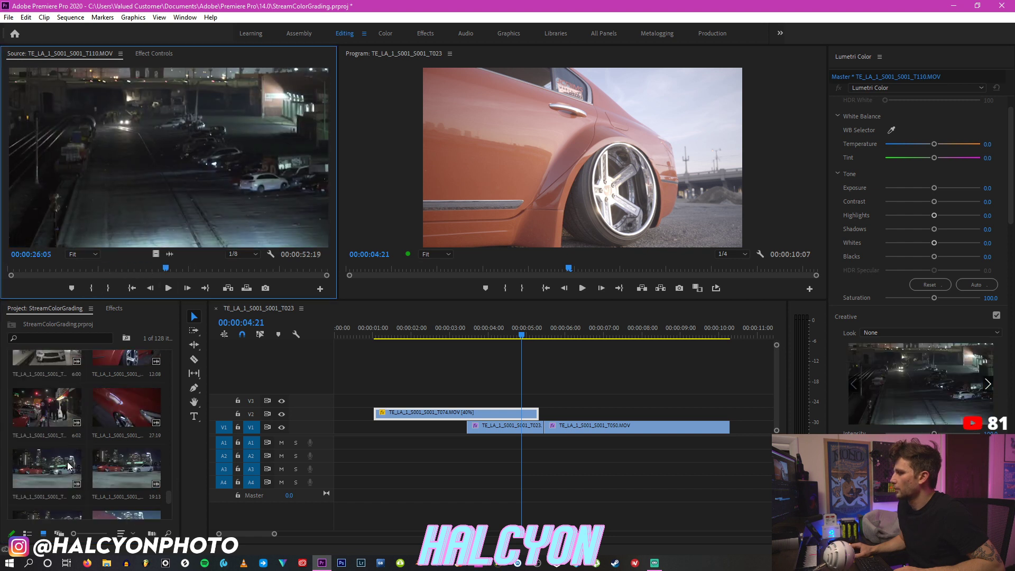
{"action": "double_click", "coordinate": [55, 470]}
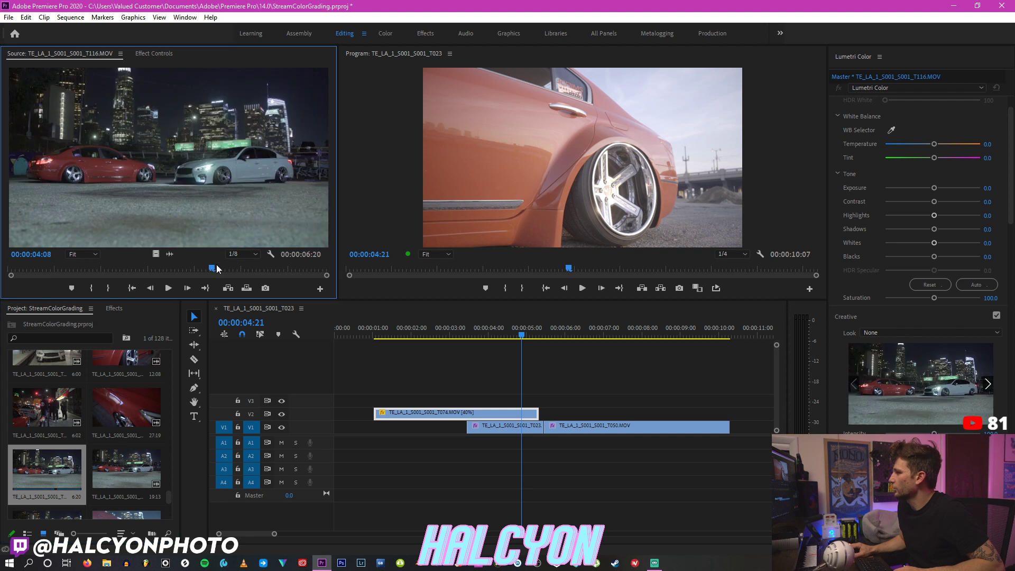
{"action": "left_click", "coordinate": [237, 270]}
{"action": "left_click_drag", "start_coordinate": [239, 271], "coordinate": [264, 269]}
{"action": "scroll", "coordinate": [114, 456], "scroll_direction": "down", "scroll_amount": 5}
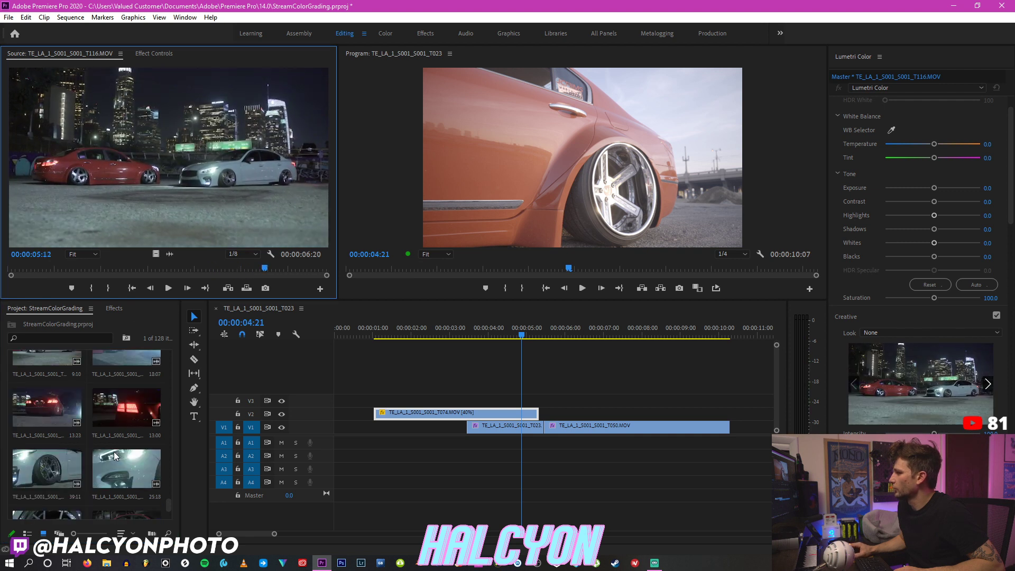
{"action": "scroll", "coordinate": [113, 451], "scroll_direction": "down", "scroll_amount": 2}
Step: Mark T127 from 00:00:07:14 to 00:00:10:03 and place its video on V3 at the sequence start as the only clip
{"action": "double_click", "coordinate": [113, 455]}
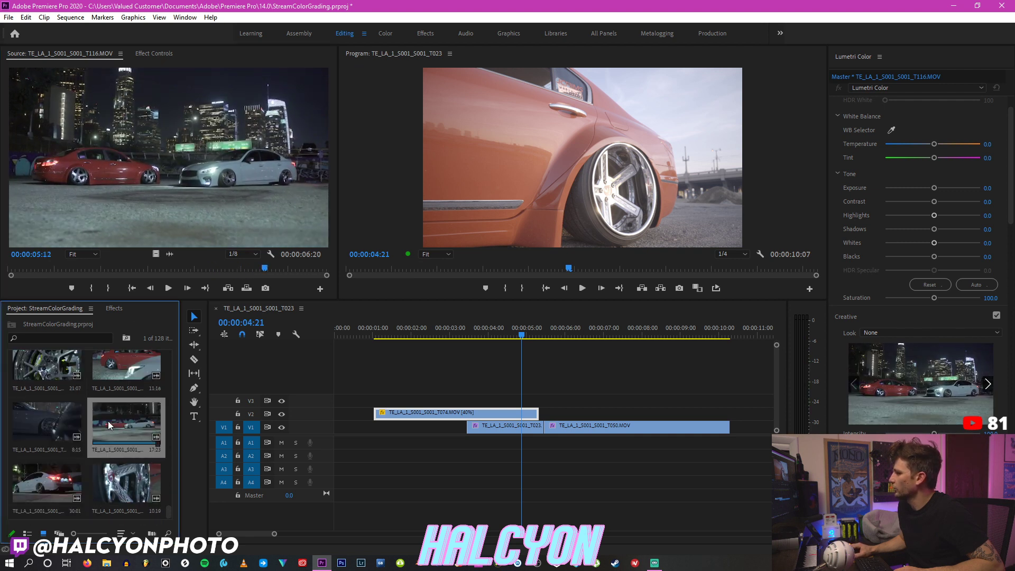
{"action": "left_click", "coordinate": [142, 269]}
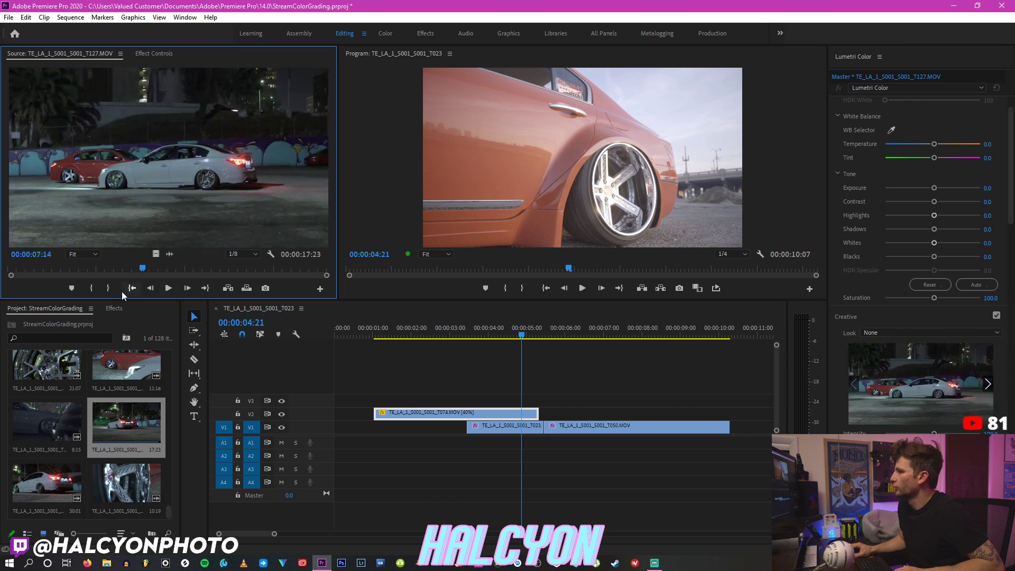
{"action": "left_click", "coordinate": [92, 287]}
{"action": "key", "text": "space"}
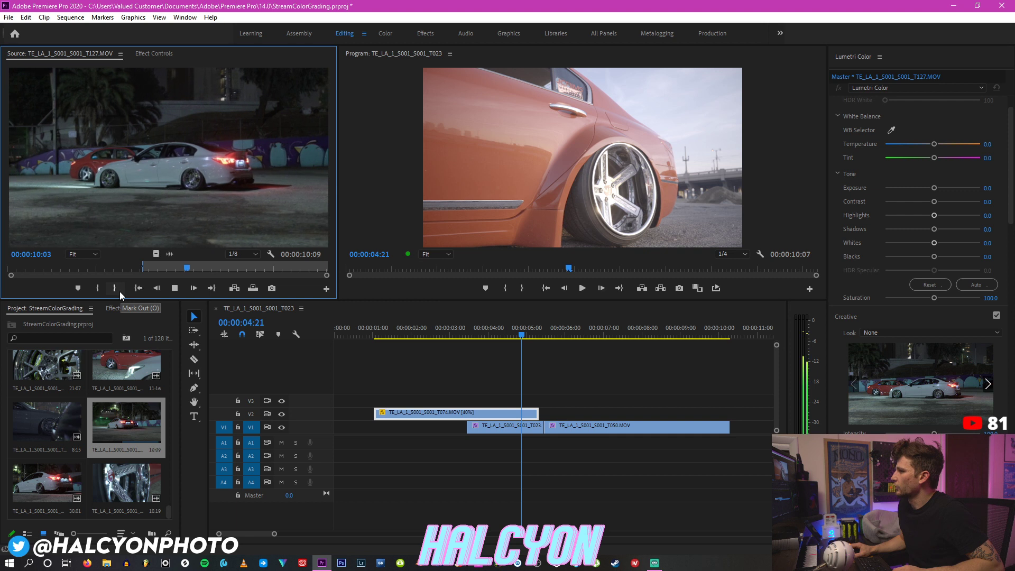
{"action": "left_click", "coordinate": [119, 291]}
{"action": "left_click_drag", "start_coordinate": [155, 254], "coordinate": [386, 411]}
{"action": "left_click", "coordinate": [380, 332]}
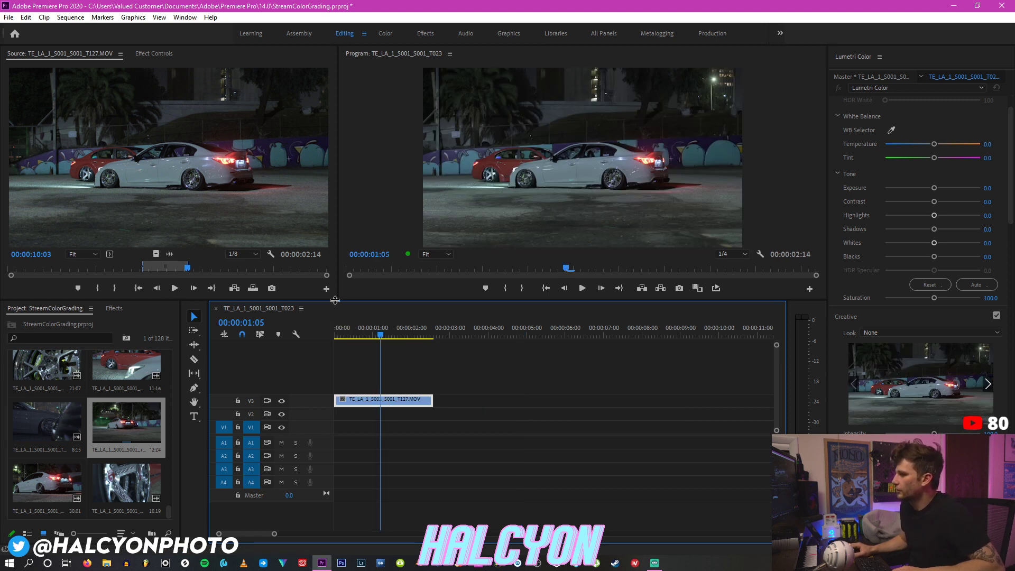
Step: Zoom the Program monitor to 100% on the white car and play the T127 clip
{"action": "left_click", "coordinate": [448, 255]}
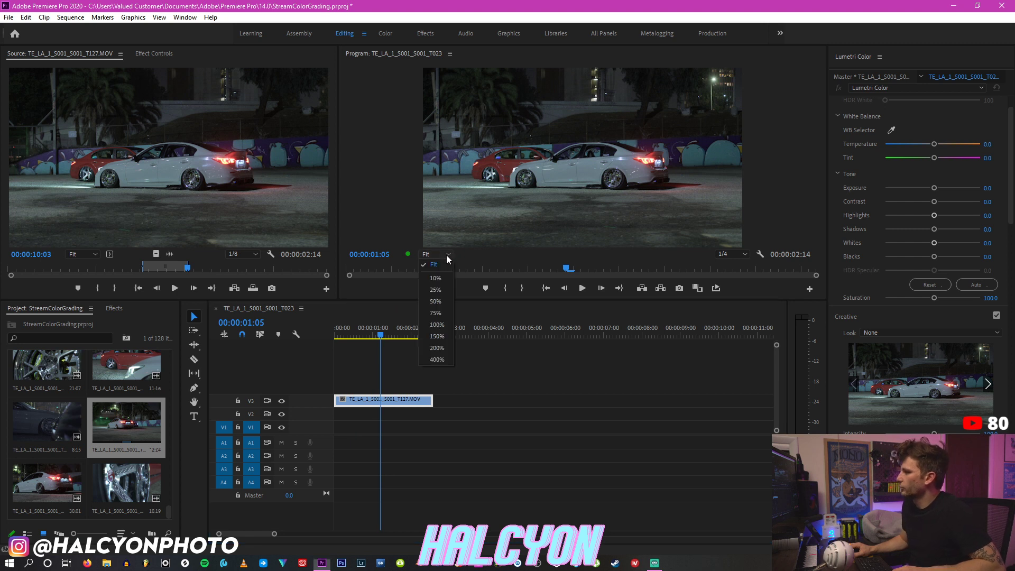
{"action": "left_click", "coordinate": [436, 325]}
{"action": "mouse_move", "coordinate": [816, 153]}
{"action": "left_mouse_down"}
{"action": "mouse_move", "coordinate": [816, 135]}
{"action": "mouse_move", "coordinate": [811, 143]}
{"action": "left_mouse_up"}
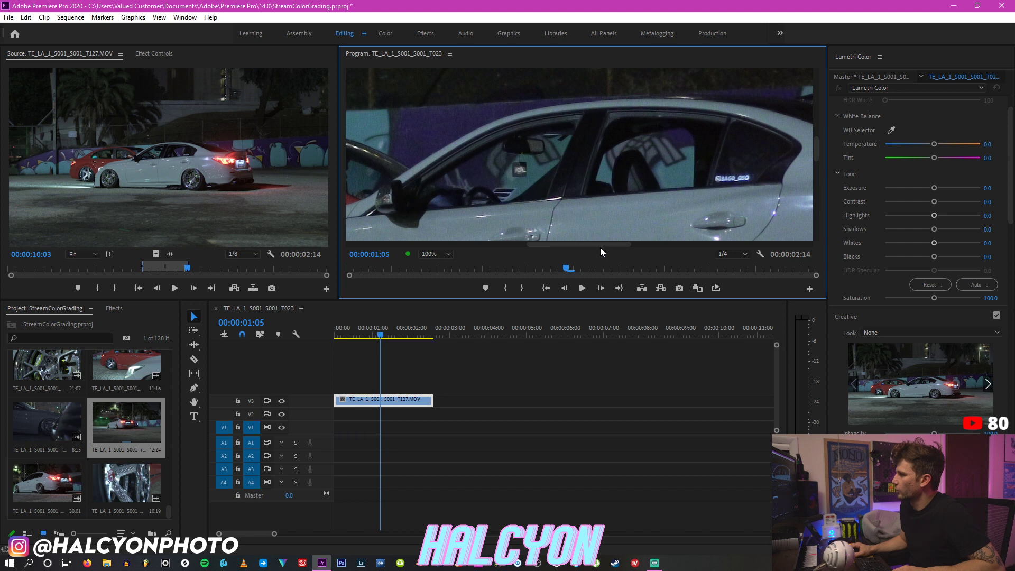
{"action": "key", "text": "space"}
{"action": "key", "text": "space"}
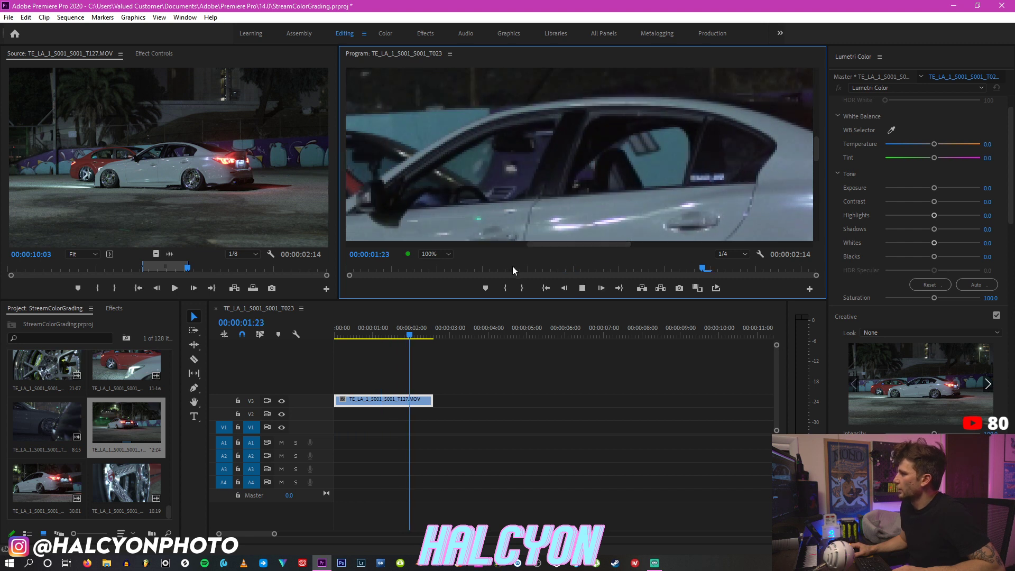
Step: Set the Program monitor's playback resolution to Full and replay the T127 clip from the beginning
{"action": "left_click", "coordinate": [732, 253]}
{"action": "left_click", "coordinate": [732, 267]}
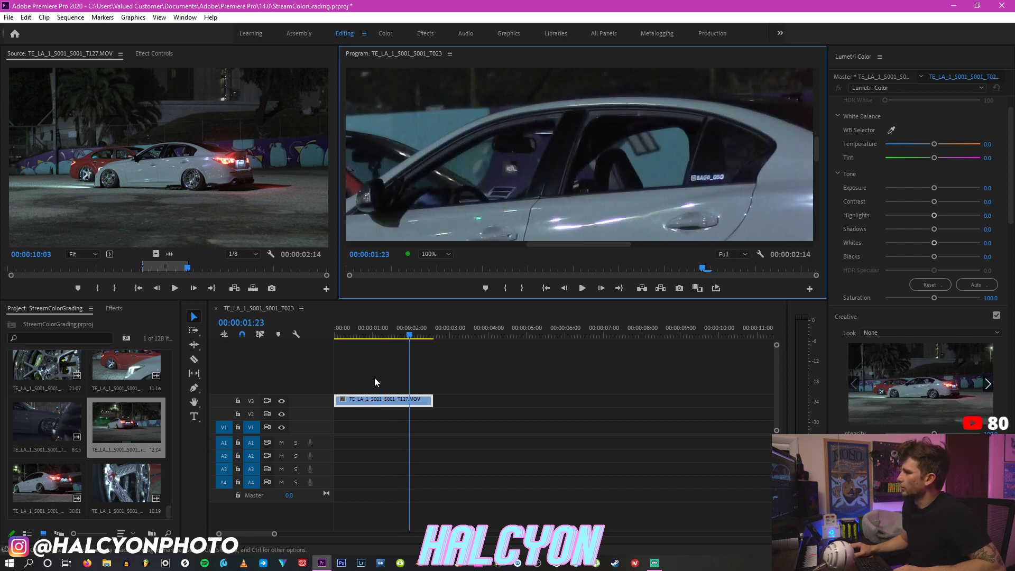
{"action": "left_click_drag", "start_coordinate": [375, 338], "coordinate": [335, 340]}
{"action": "key", "text": "space"}
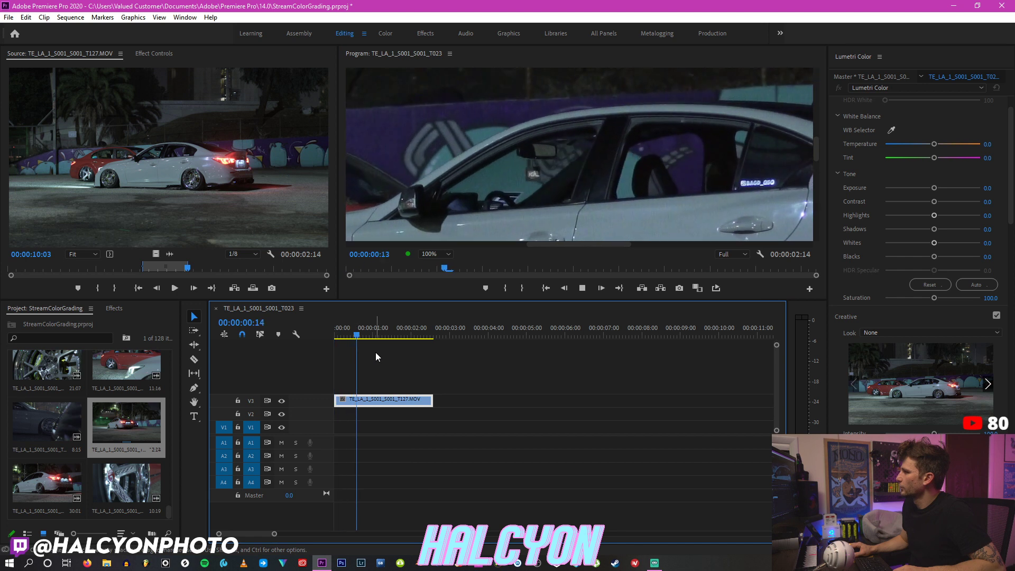
{"action": "key", "text": "space"}
Step: Enlarge the Program monitor panel in height and width, and move the playhead to 00:00:00:03
{"action": "left_click_drag", "start_coordinate": [438, 301], "coordinate": [426, 422]}
{"action": "left_click_drag", "start_coordinate": [337, 365], "coordinate": [227, 363]}
{"action": "left_click", "coordinate": [342, 448]}
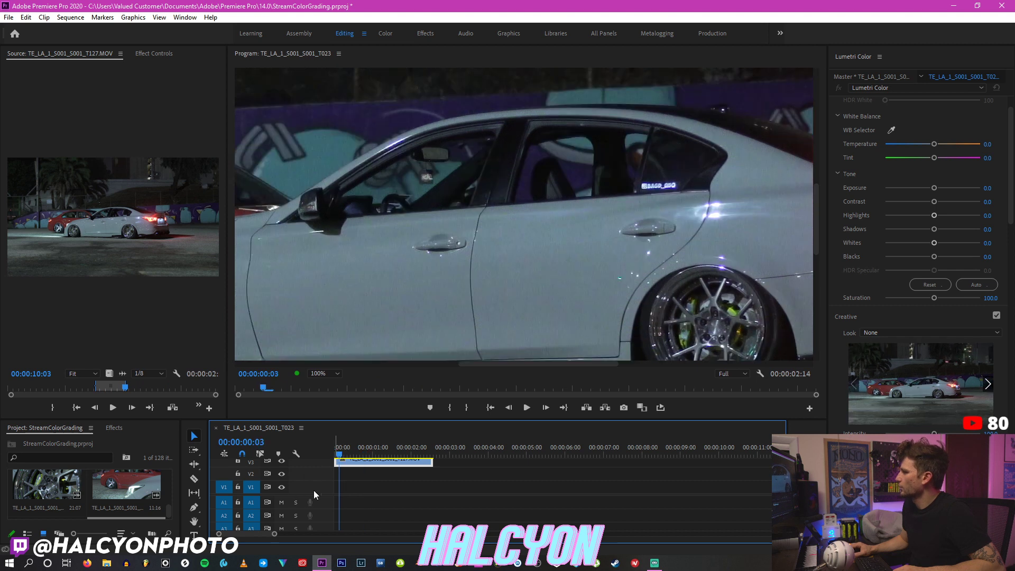
Step: Play the T127 clip from 00:00:00:05 to 00:00:02:06 at 100% zoom to inspect the noise on the white car
{"action": "left_click_drag", "start_coordinate": [349, 450], "coordinate": [344, 450]}
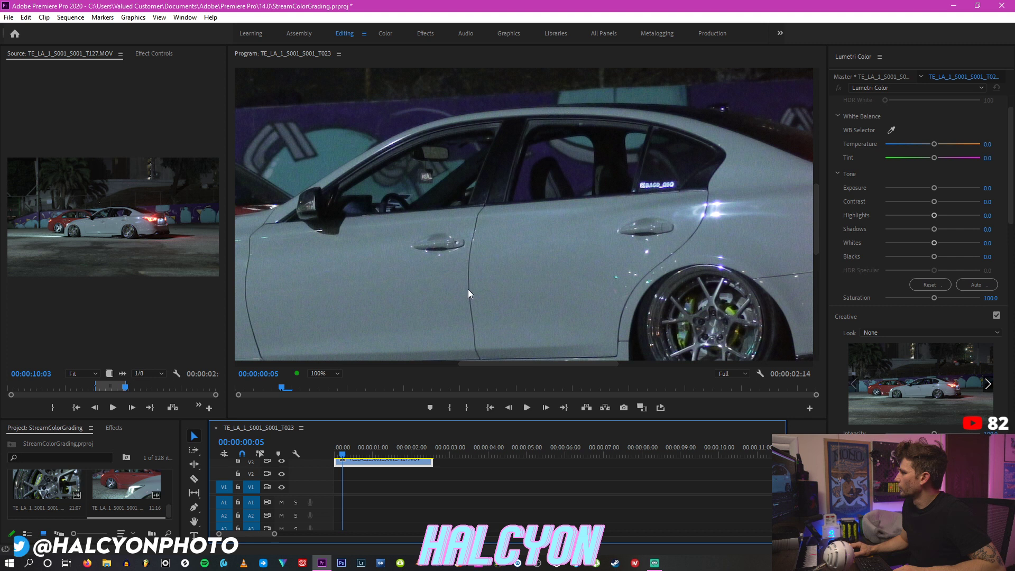
{"action": "key", "text": "space"}
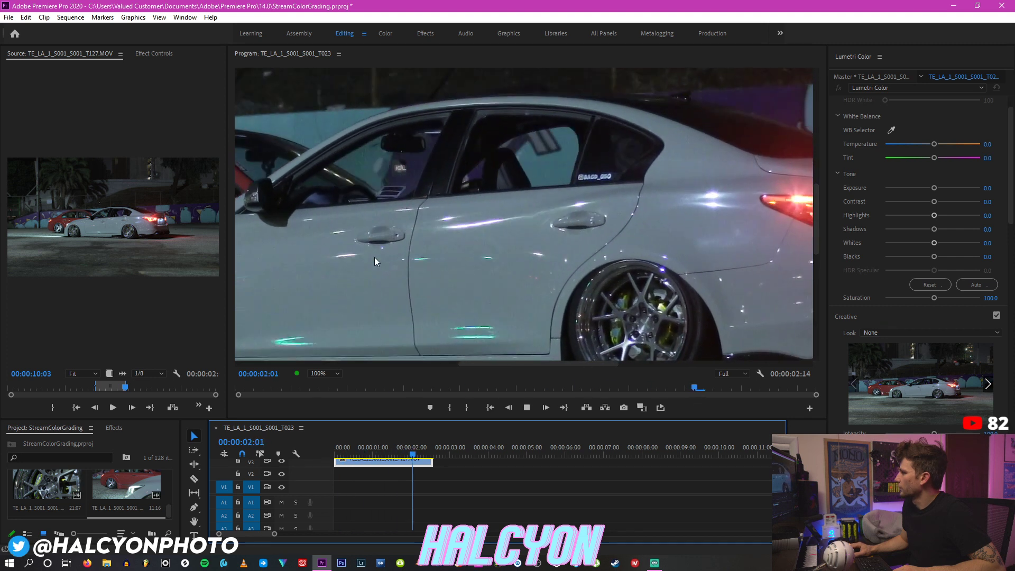
{"action": "key", "text": "space"}
Step: Shape the T127 clip's Lumetri RGB curve into a gentle S by lowering a shadow point and raising a highlight point
{"action": "left_click_drag", "start_coordinate": [1010, 157], "coordinate": [1009, 323]}
{"action": "scroll", "coordinate": [887, 296], "scroll_direction": "up", "scroll_amount": 5}
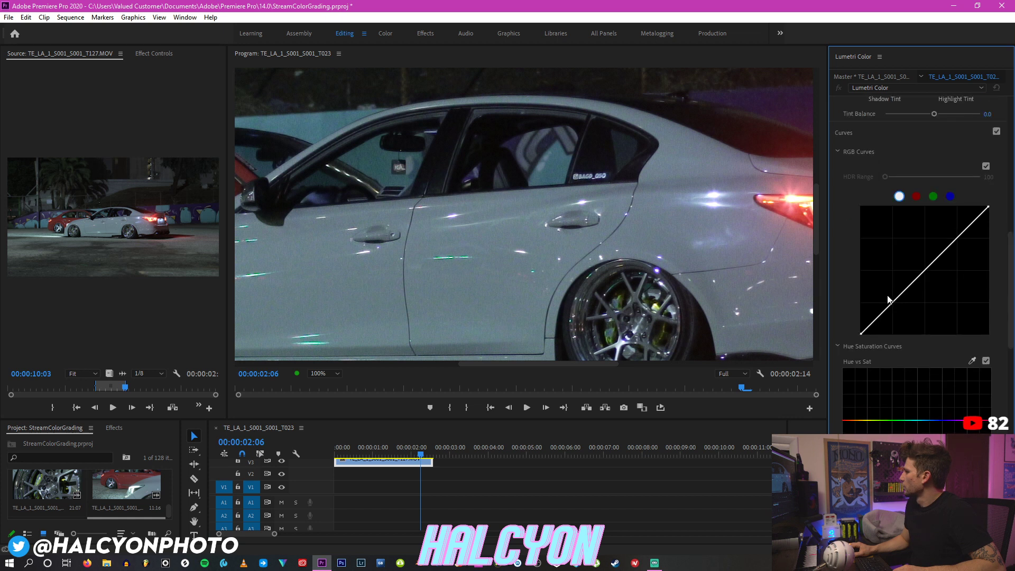
{"action": "left_click_drag", "start_coordinate": [893, 310], "coordinate": [894, 312]}
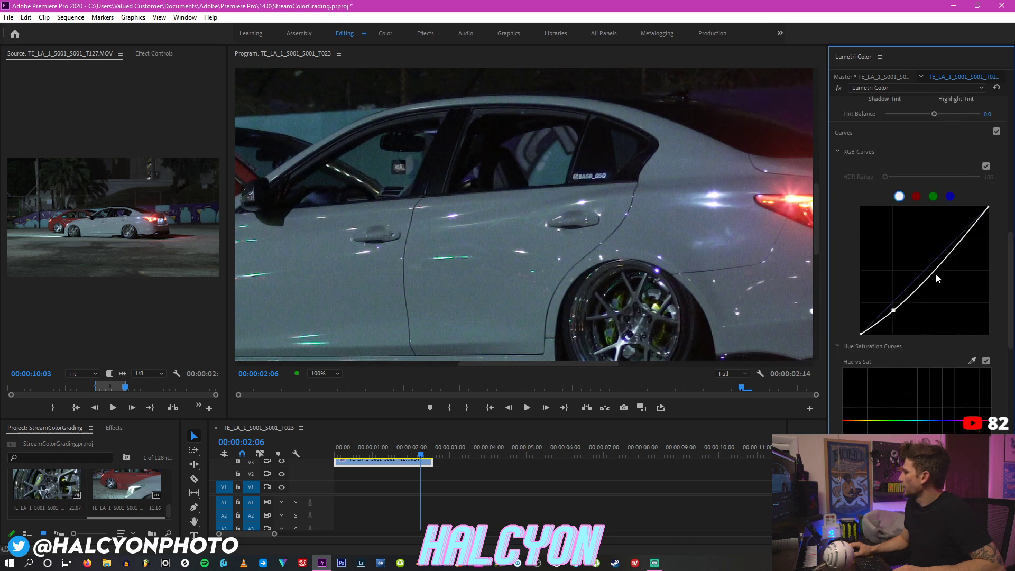
{"action": "left_click_drag", "start_coordinate": [946, 262], "coordinate": [947, 247]}
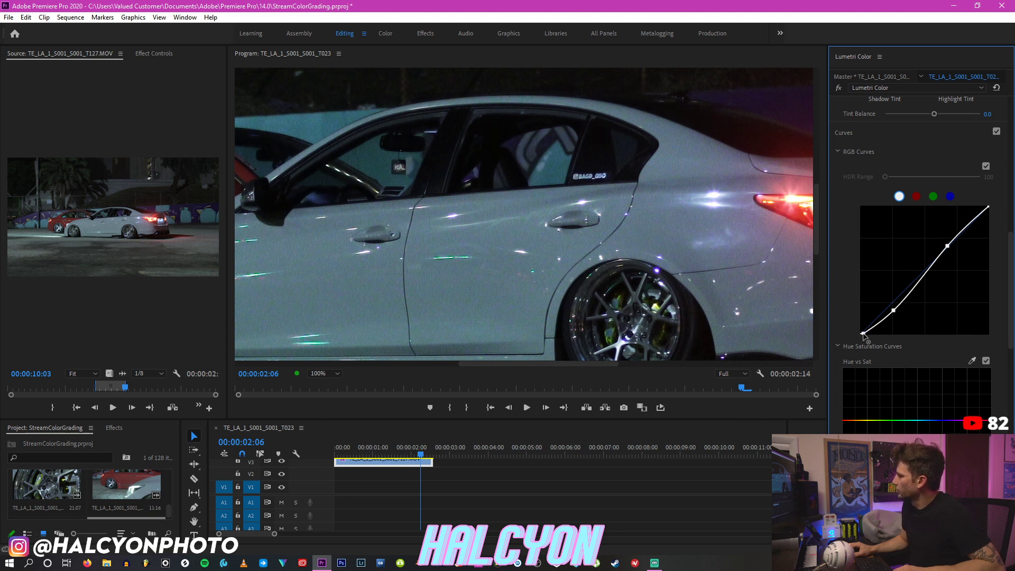
Step: Test the RGB curve's black point and shift it inward along the baseline to crush the dark background above the car
{"action": "left_click_drag", "start_coordinate": [866, 335], "coordinate": [852, 323]}
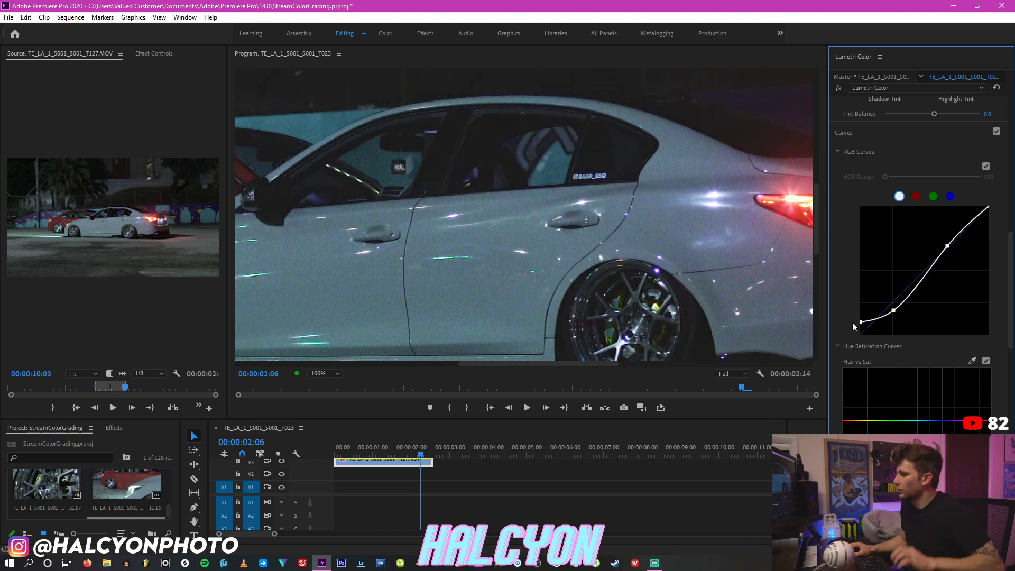
{"action": "left_click_drag", "start_coordinate": [852, 322], "coordinate": [866, 339]}
{"action": "left_click_drag", "start_coordinate": [814, 250], "coordinate": [814, 217]}
{"action": "left_click_drag", "start_coordinate": [870, 335], "coordinate": [862, 339]}
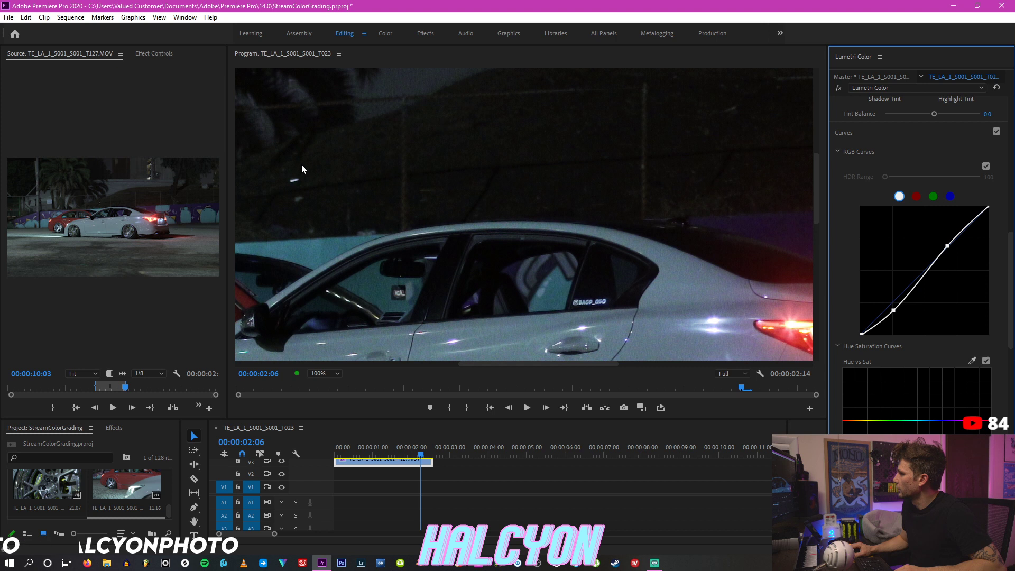
{"action": "left_click_drag", "start_coordinate": [863, 335], "coordinate": [872, 336]}
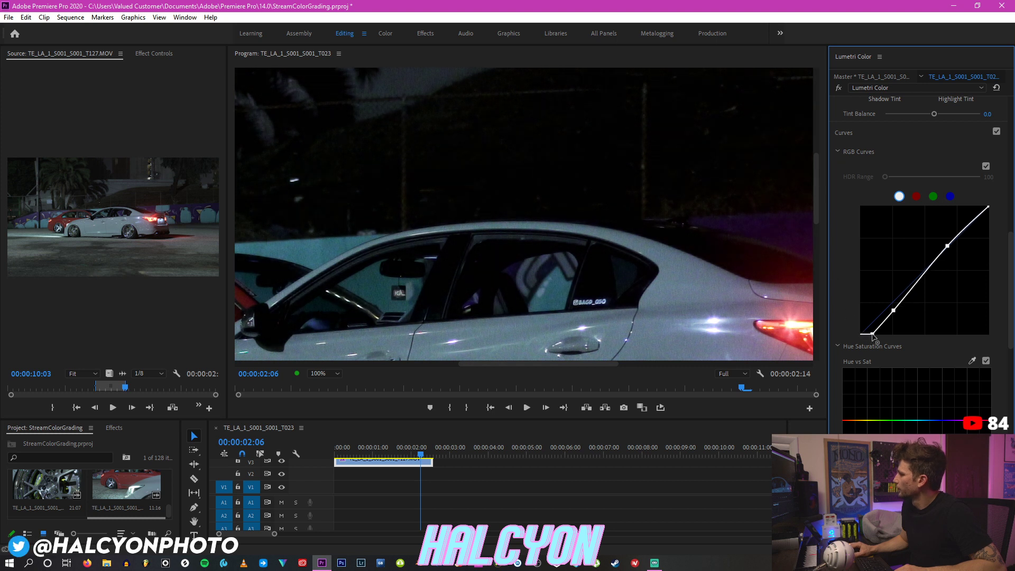
Step: Set the Program monitor zoom to Fit and play the graded T127 clip from the sequence start to 00:00:01:13
{"action": "left_click", "coordinate": [317, 373]}
{"action": "left_click", "coordinate": [324, 382]}
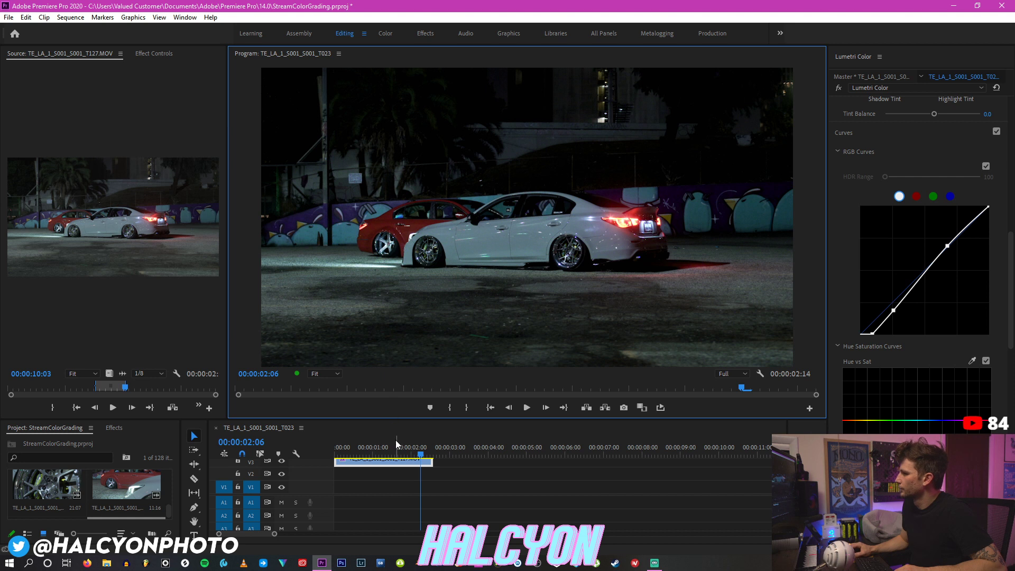
{"action": "left_click", "coordinate": [396, 440]}
{"action": "key", "text": "Home"}
{"action": "key", "text": "space"}
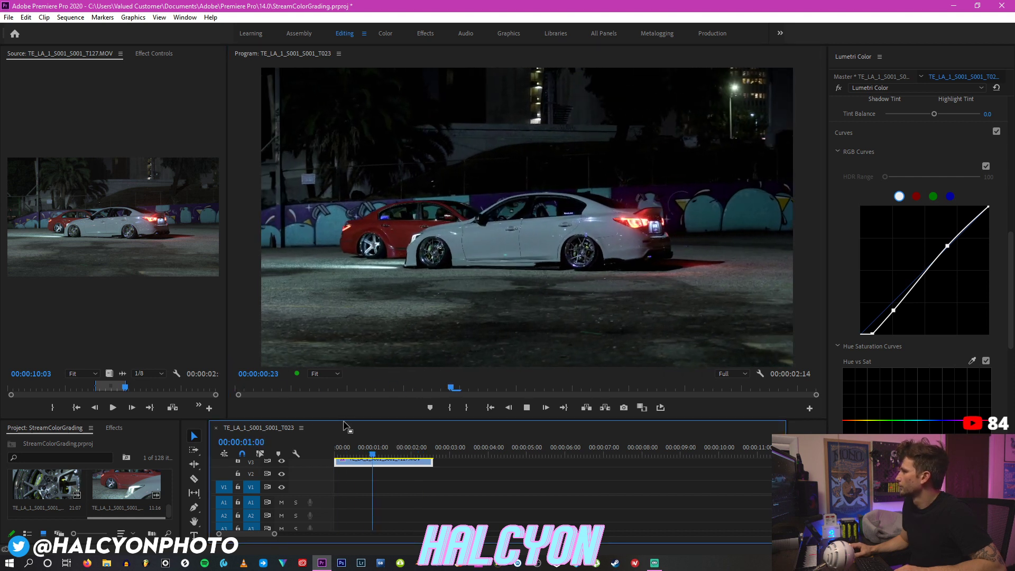
{"action": "key", "text": "space"}
Step: Find Neat Video's Reduce Noise v4 by searching the effects for "neat vid", apply it to the T127 clip on V3, and save the project
{"action": "left_click", "coordinate": [114, 427]}
{"action": "left_click", "coordinate": [72, 439]}
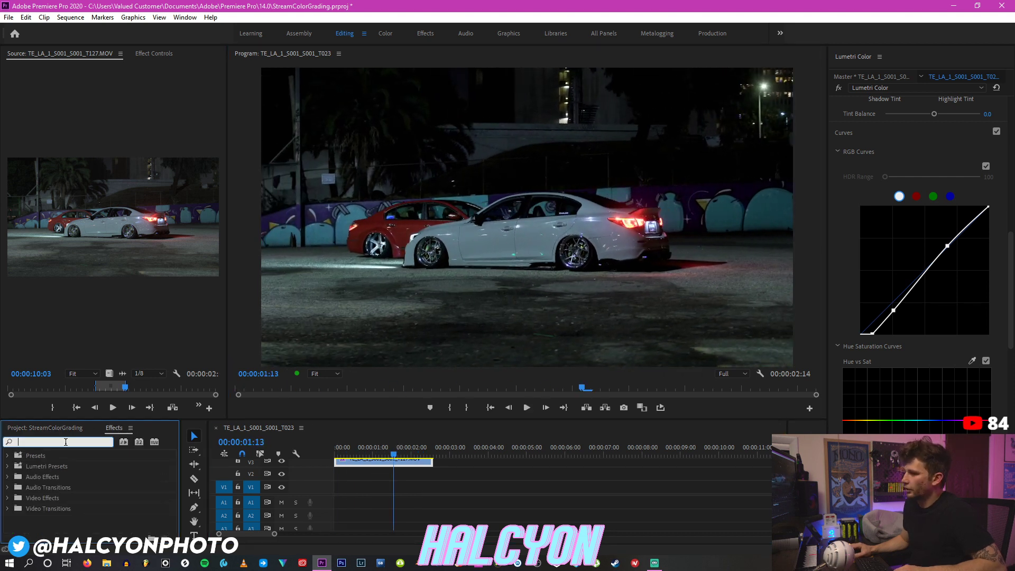
{"action": "type", "text": "neatvideo"}
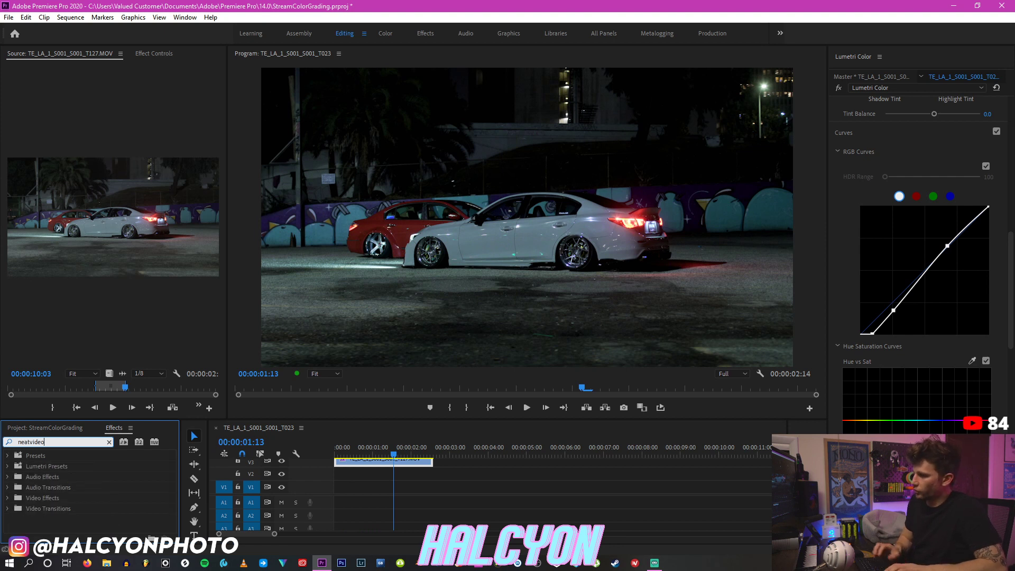
{"action": "key", "text": "BackSpace"}
{"action": "key", "text": "BackSpace"}
{"action": "key", "text": "BackSpace"}
{"action": "key", "text": "BackSpace"}
{"action": "key", "text": "BackSpace"}
{"action": "type", "text": "t"}
{"action": "key", "text": "BackSpace"}
{"action": "type", "text": "at"}
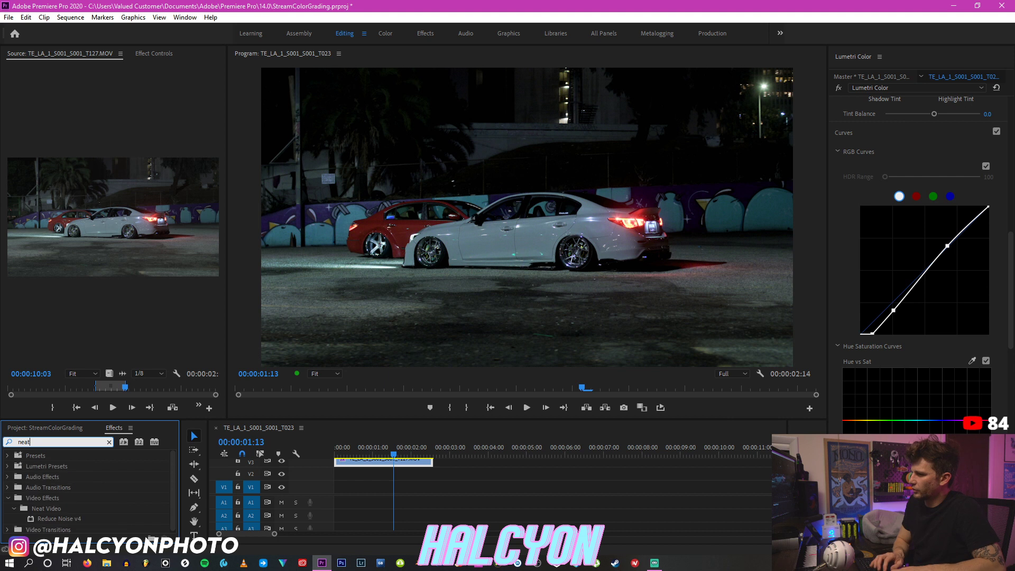
{"action": "left_click_drag", "start_coordinate": [75, 519], "coordinate": [395, 470]}
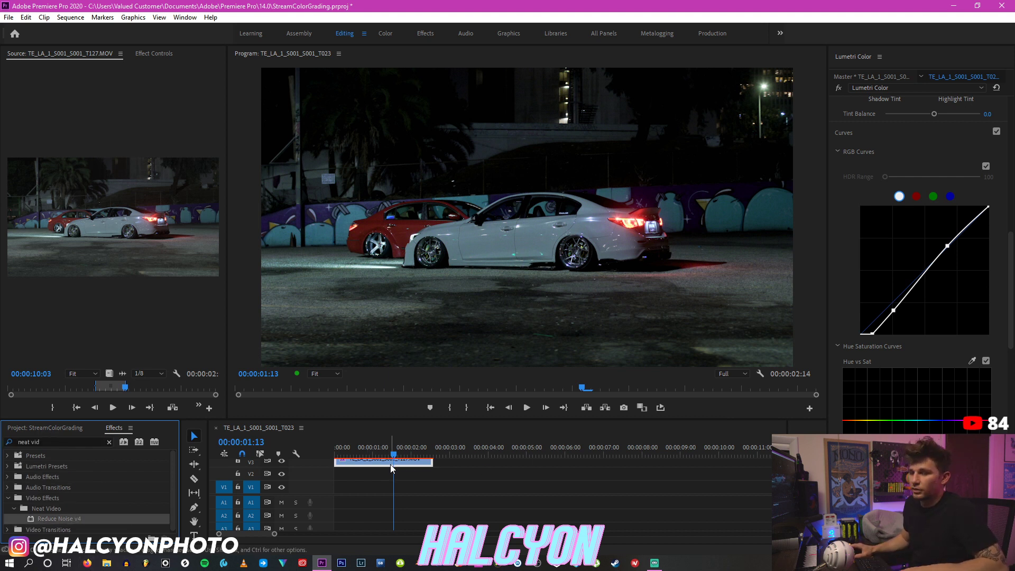
{"action": "key", "text": "ctrl+s"}
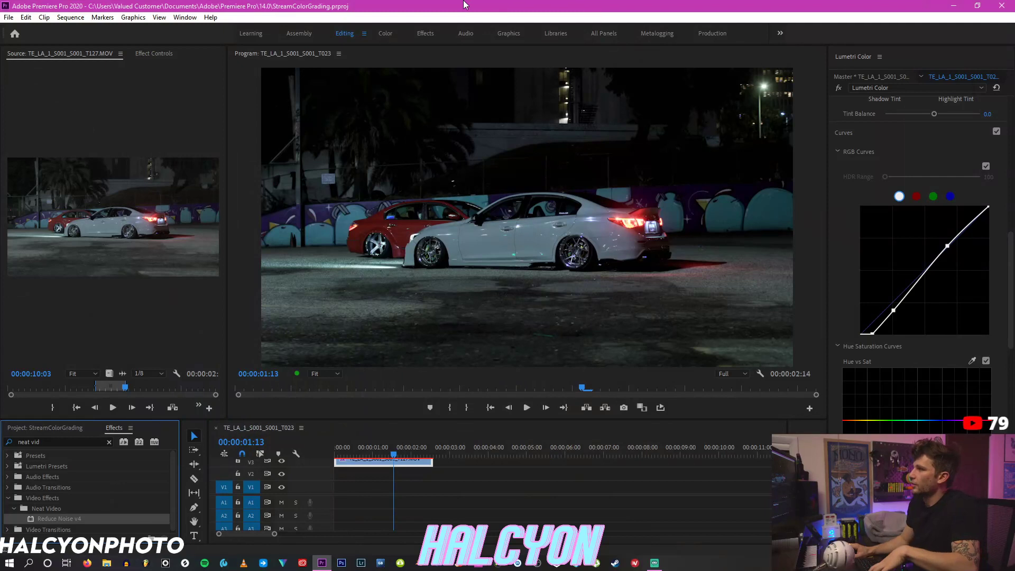
Step: Play the T127 clip up to 00:00:01:04, open its effect controls and save the project
{"action": "left_click", "coordinate": [357, 449]}
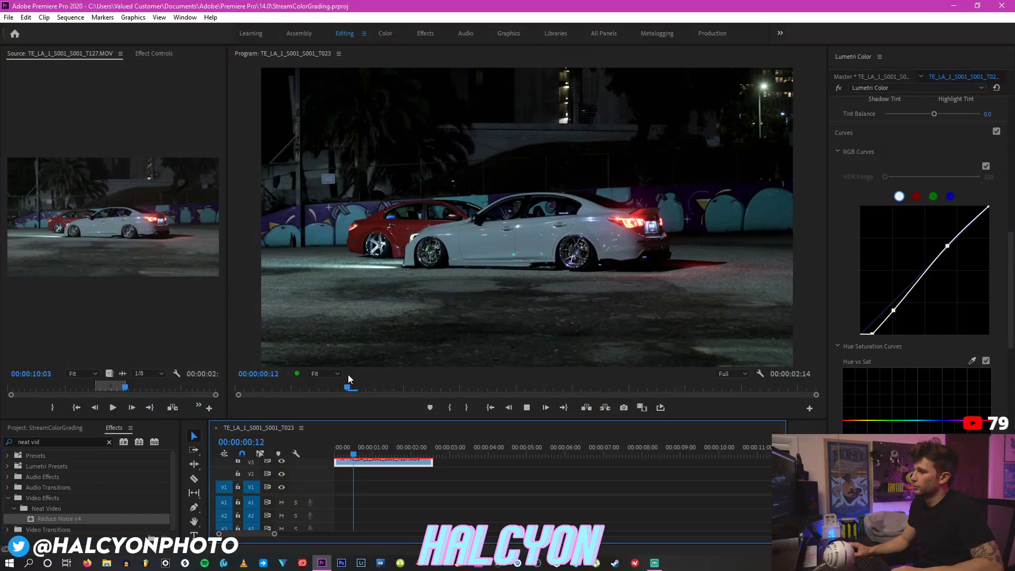
{"action": "key", "text": "space"}
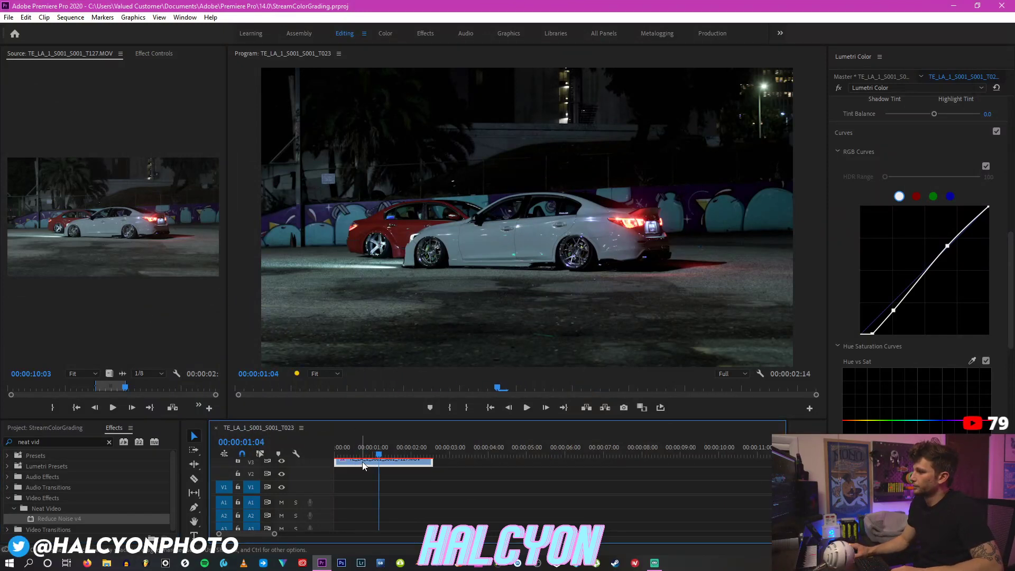
{"action": "left_click", "coordinate": [154, 54]}
{"action": "key", "text": "ctrl+s"}
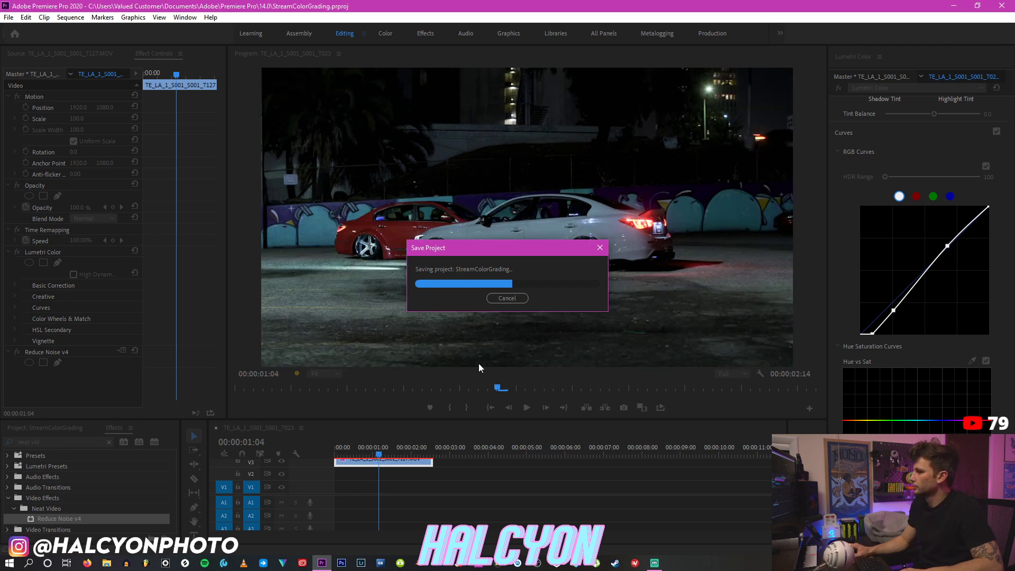
{"action": "left_click_drag", "start_coordinate": [497, 246], "coordinate": [477, 251]}
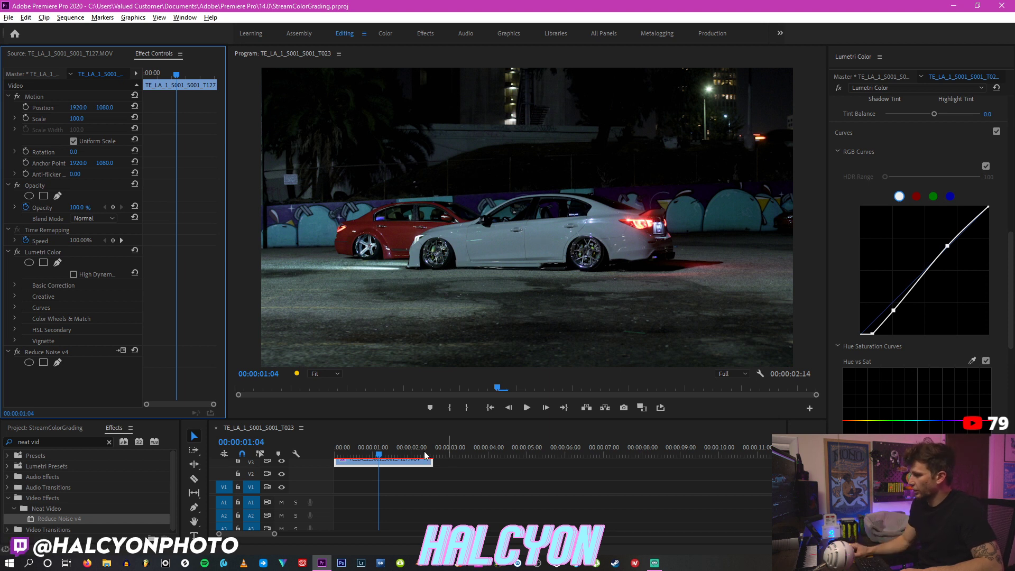
Step: Duplicate the T127 clip directly after the original and move both copies down to V1
{"action": "left_click_drag", "start_coordinate": [418, 462], "coordinate": [576, 451]}
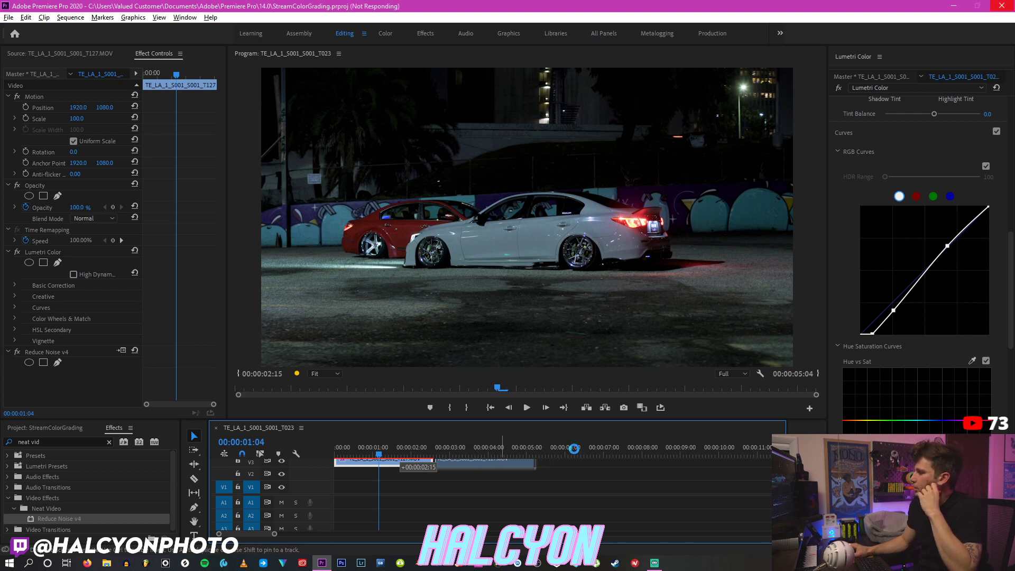
{"action": "left_click", "coordinate": [573, 447]}
{"action": "left_click", "coordinate": [486, 450]}
{"action": "left_click", "coordinate": [486, 459]}
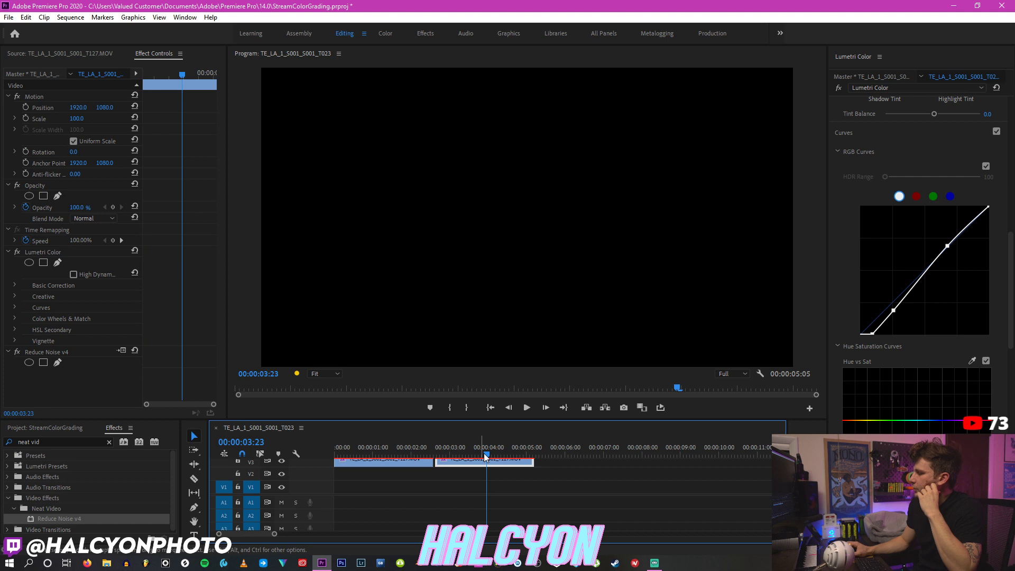
{"action": "left_click_drag", "start_coordinate": [487, 459], "coordinate": [483, 479]}
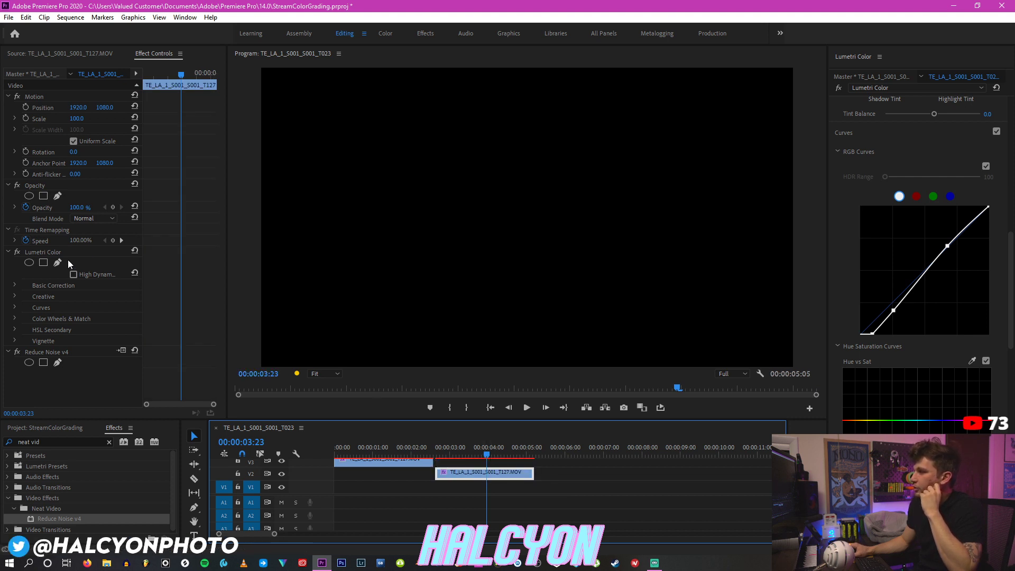
{"action": "left_click", "coordinate": [10, 253]}
{"action": "left_click_drag", "start_coordinate": [395, 461], "coordinate": [453, 485]}
Step: Remove the Reduce Noise v4 effect from the second T127 clip with the playhead at 00:00:03:21
{"action": "left_click", "coordinate": [483, 448]}
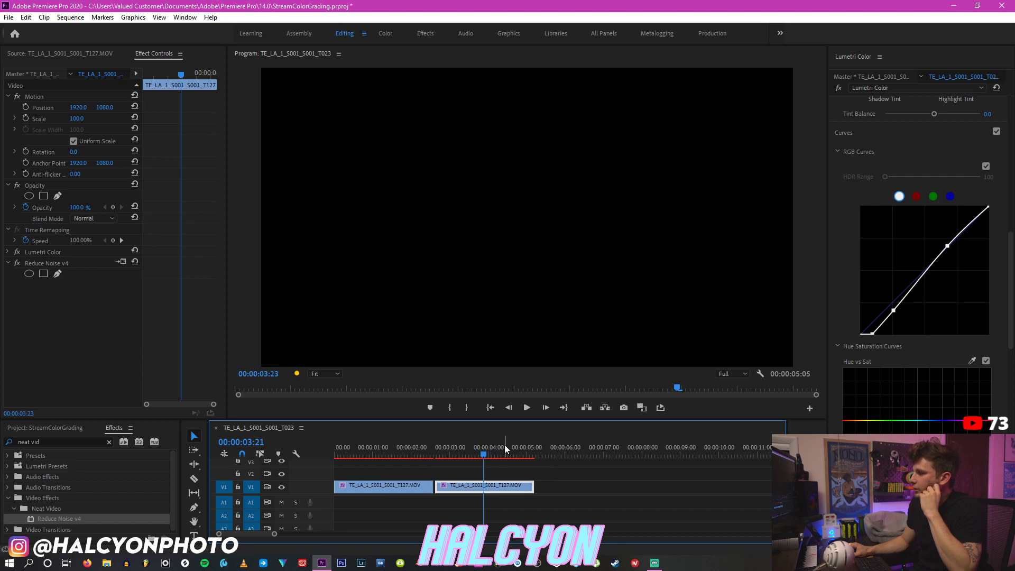
{"action": "left_click", "coordinate": [62, 264]}
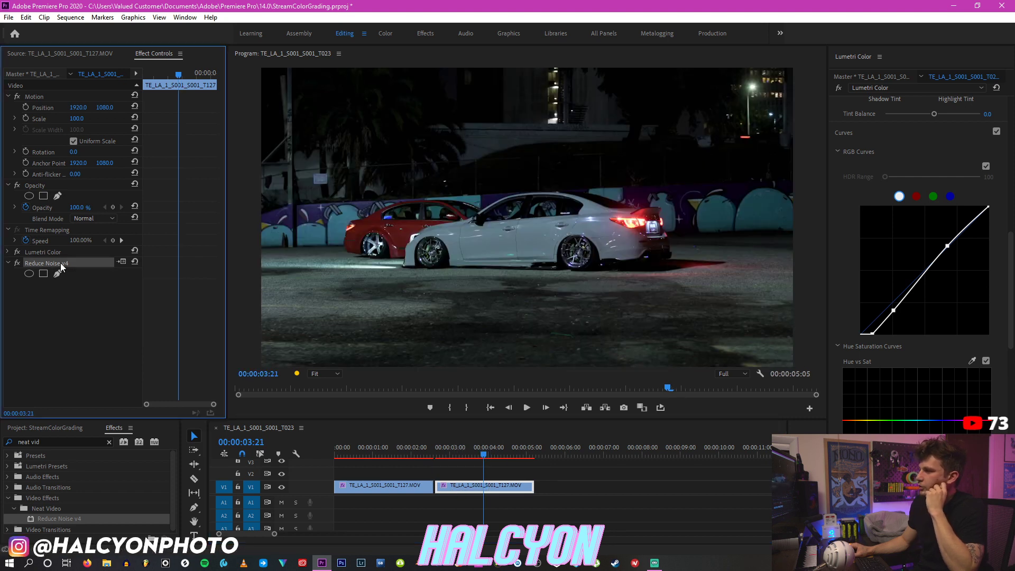
{"action": "key", "text": "Delete"}
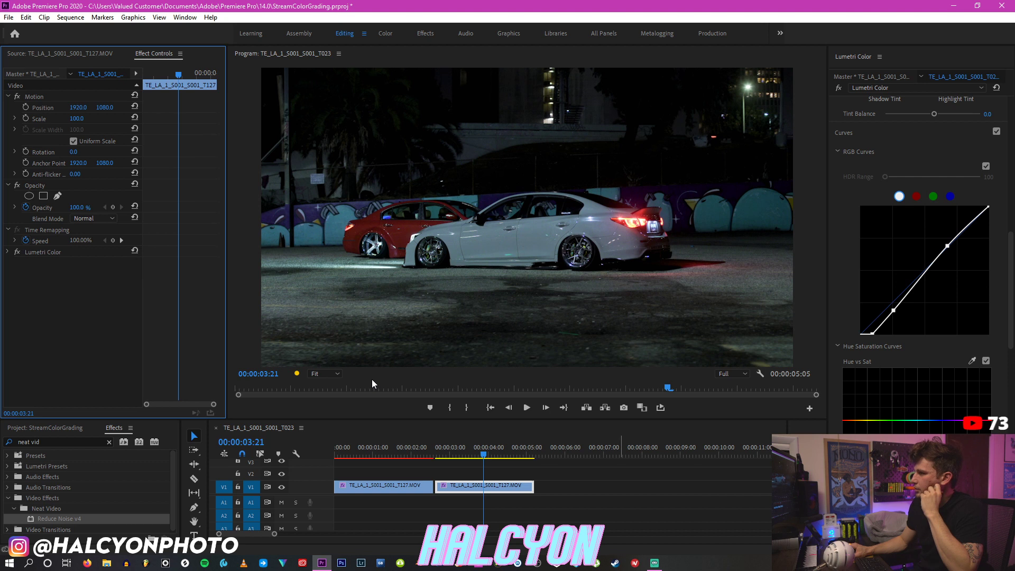
Step: Open the Neat Video setup of the Reduce Noise v4 effect on the first T127 clip, dismissing the information message
{"action": "left_click", "coordinate": [398, 487]}
{"action": "left_click", "coordinate": [122, 351]}
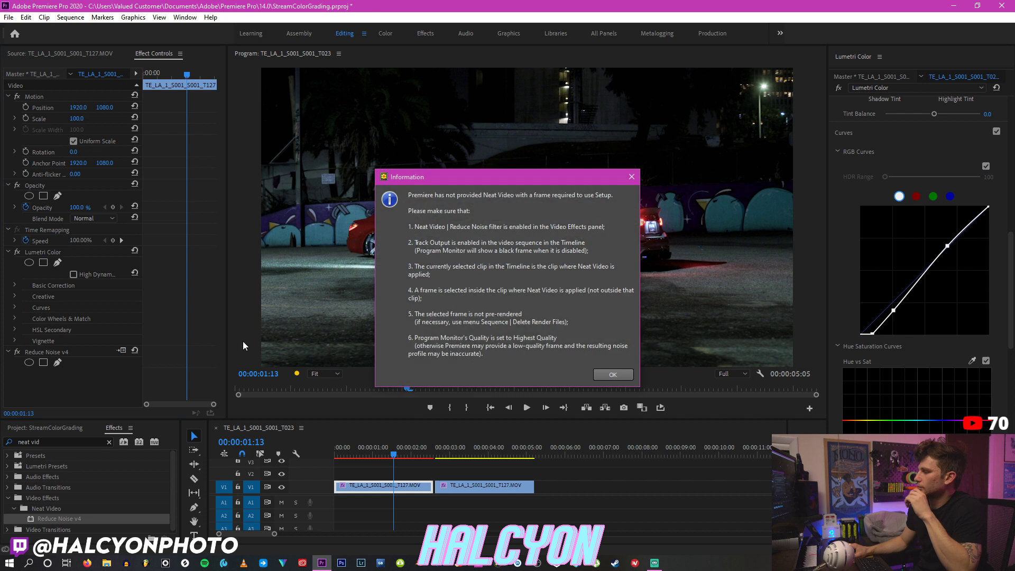
{"action": "left_click", "coordinate": [611, 375]}
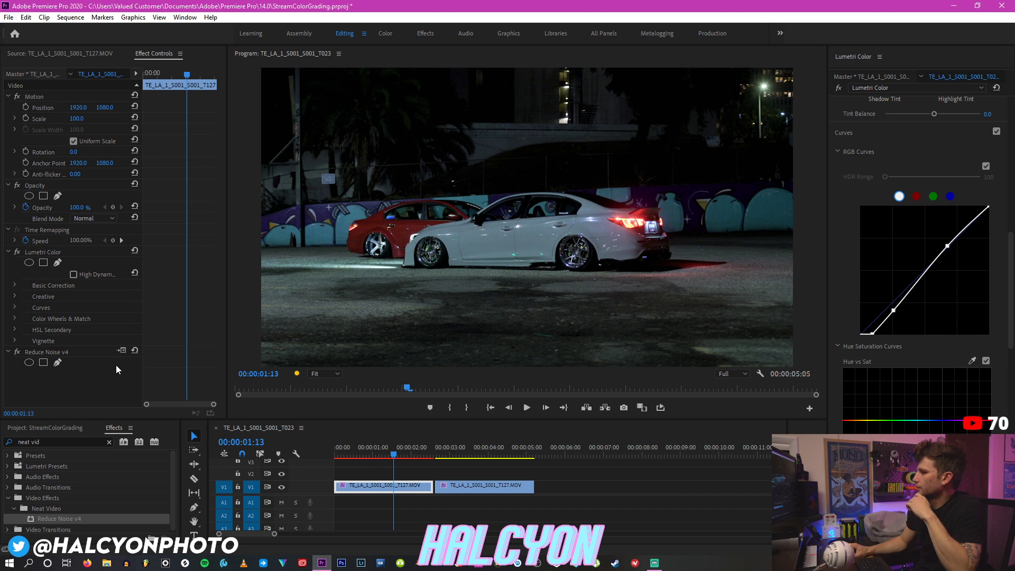
{"action": "left_click", "coordinate": [124, 352]}
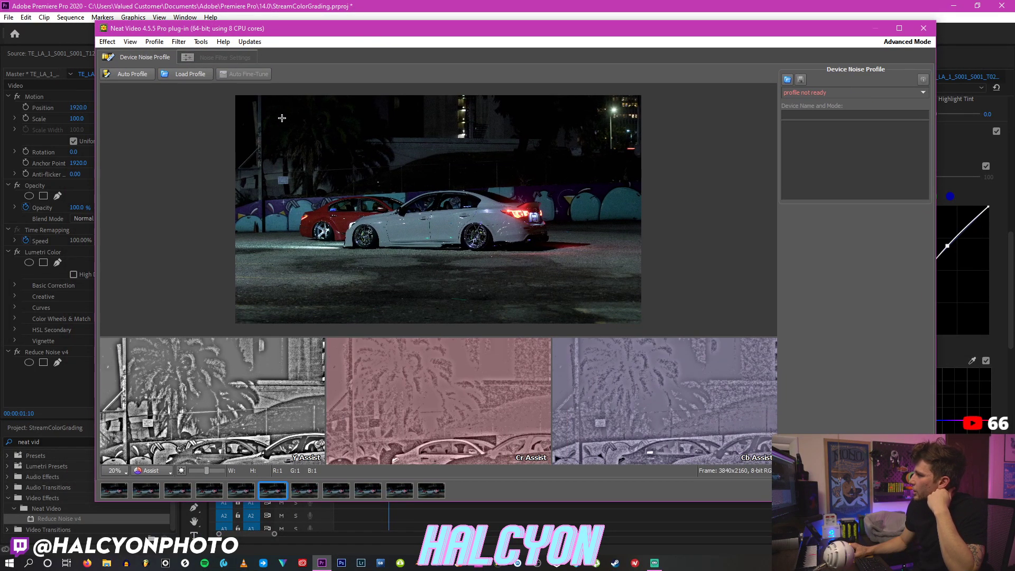
Step: Build an automatic device noise profile from the frame, preview the filtered result and return to the noise profile
{"action": "left_click", "coordinate": [136, 72]}
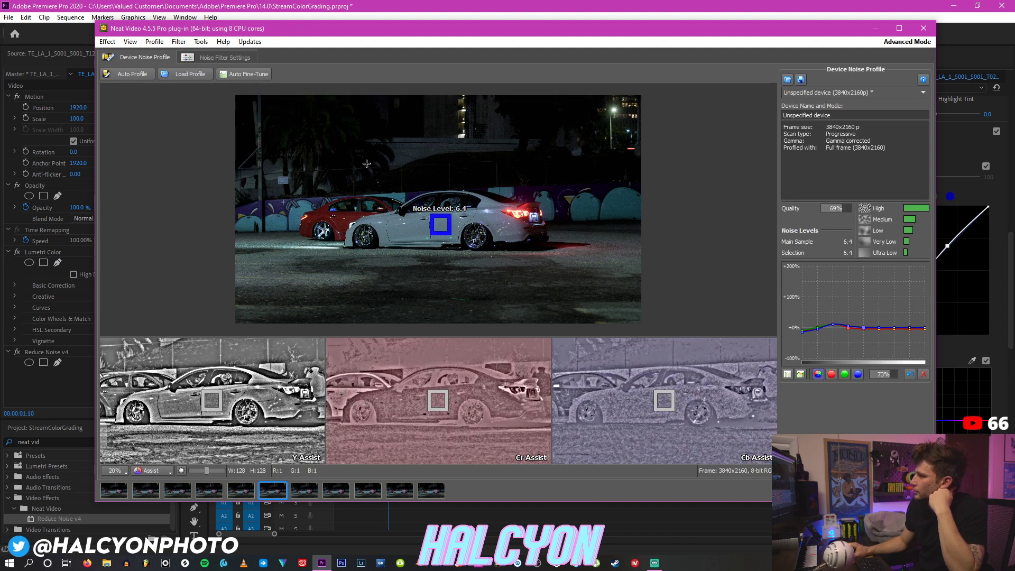
{"action": "left_click", "coordinate": [217, 58]}
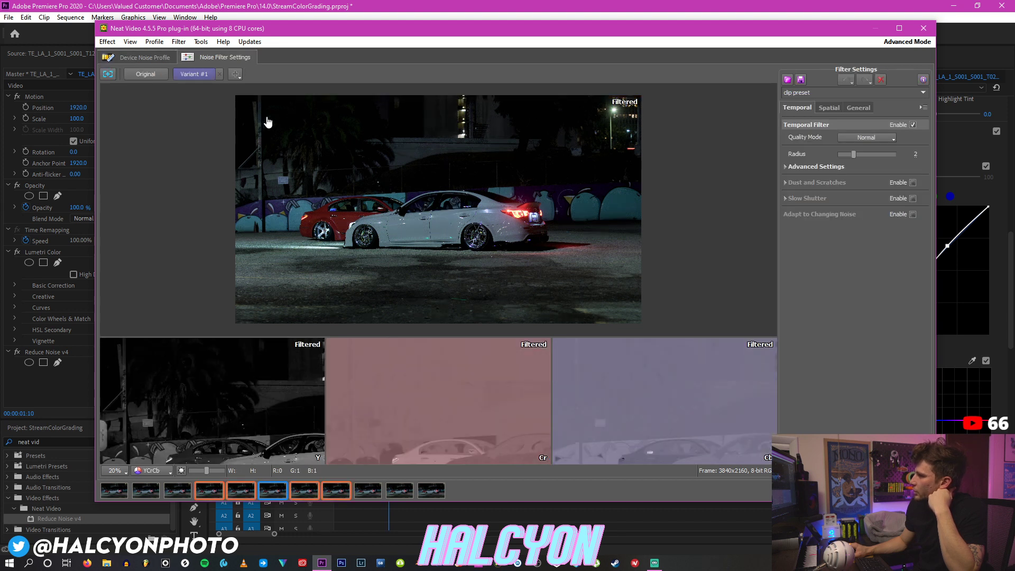
{"action": "left_click", "coordinate": [157, 58]}
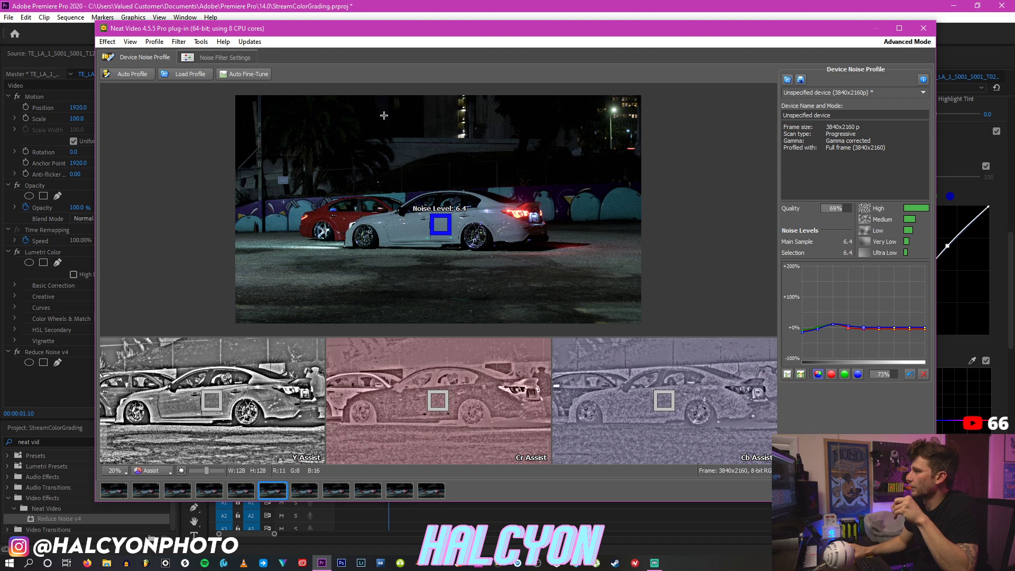
Step: Rebuild the automatic noise profile from a 211 × 336 pixel sample on the dark building above the cars, and open the filter preview
{"action": "left_click_drag", "start_coordinate": [442, 227], "coordinate": [448, 136]}
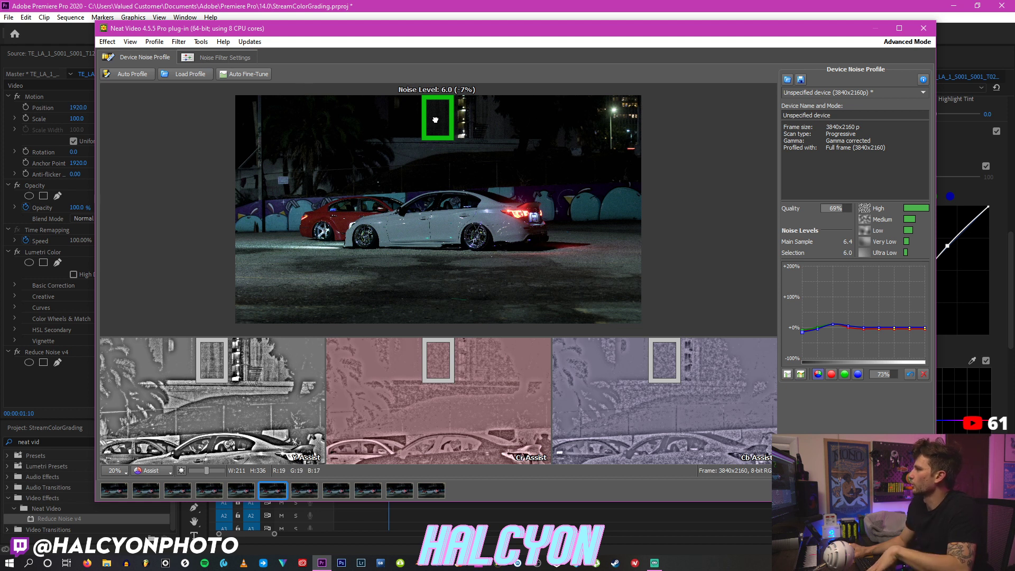
{"action": "left_click", "coordinate": [222, 58]}
{"action": "left_click", "coordinate": [155, 58]}
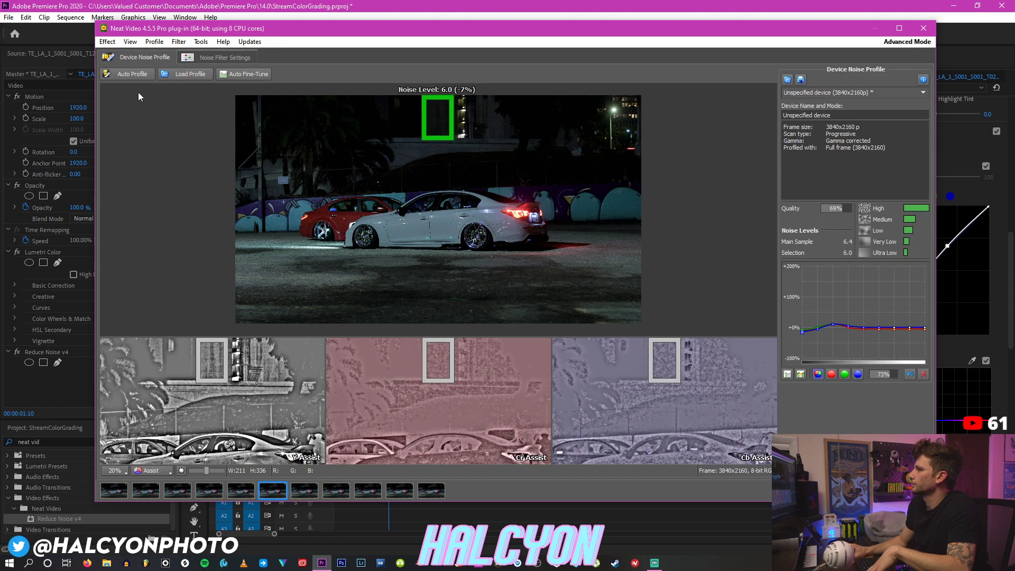
{"action": "left_click", "coordinate": [133, 74]}
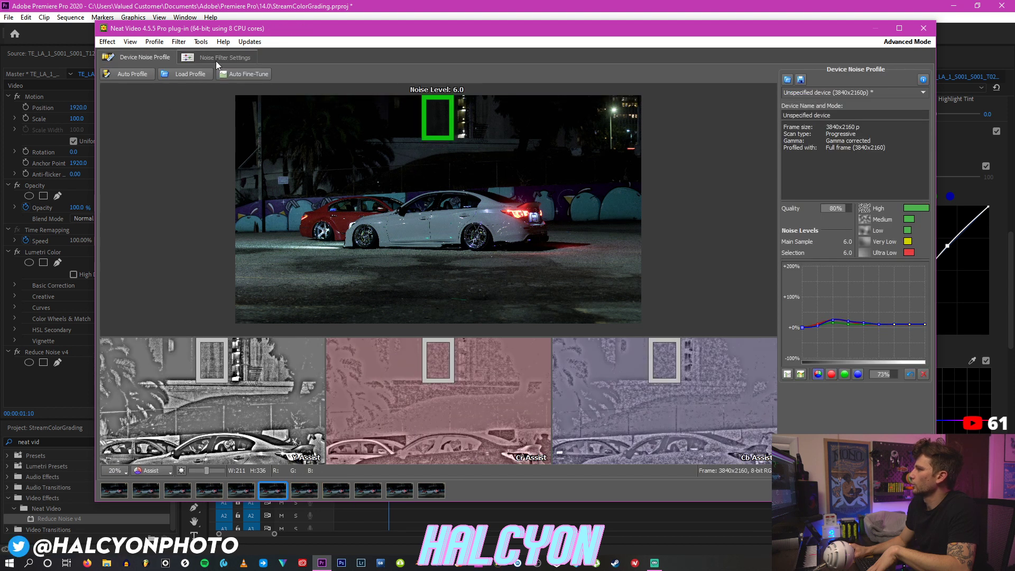
{"action": "left_click", "coordinate": [219, 60]}
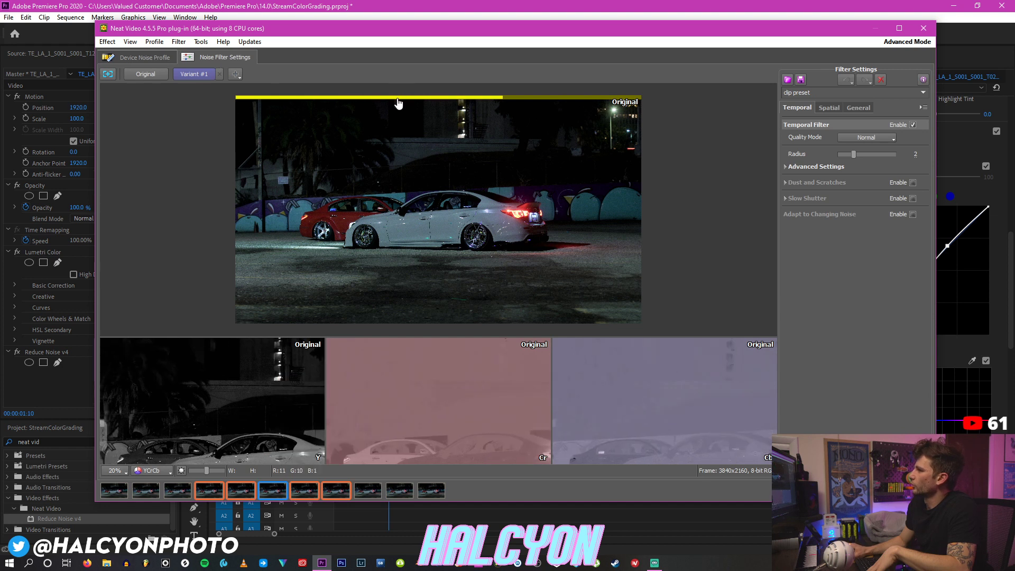
Step: Set the temporal filter to High quality with a radius of 1 and expand its advanced settings
{"action": "left_click", "coordinate": [867, 138]}
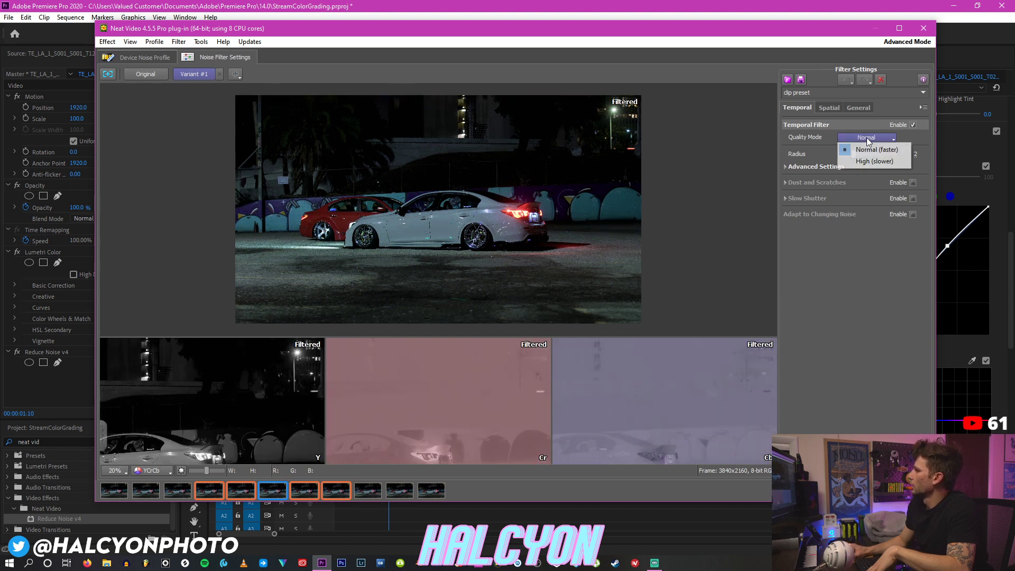
{"action": "left_click", "coordinate": [861, 162]}
{"action": "left_click", "coordinate": [847, 154]}
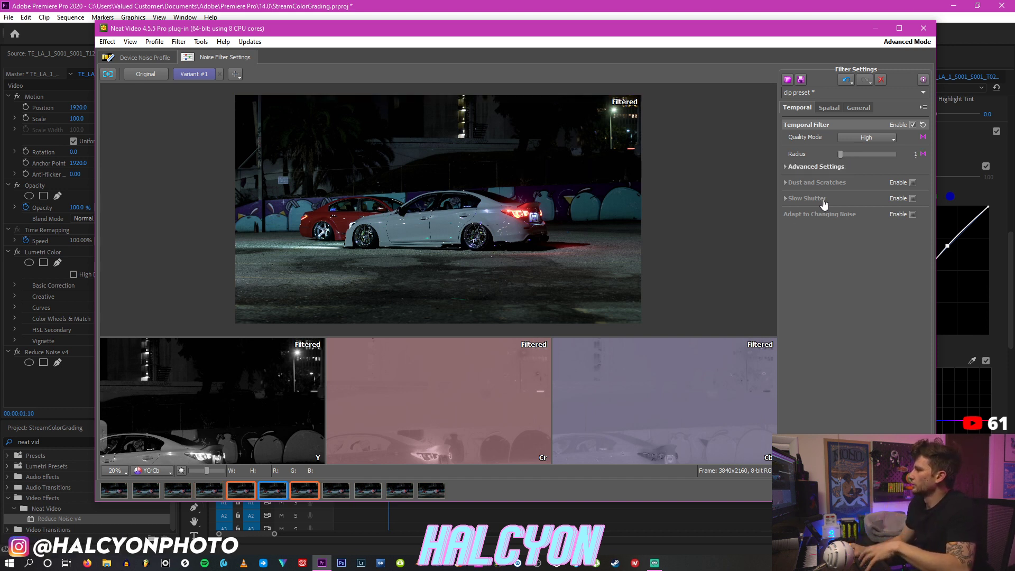
{"action": "left_click", "coordinate": [787, 168]}
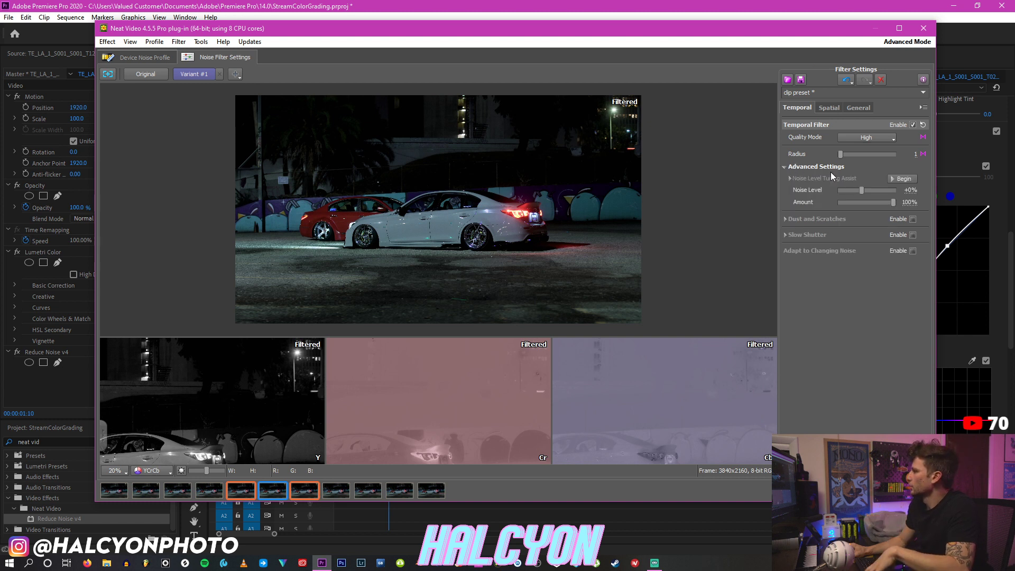
Step: Set the spatial filter to High quality and its luminance noise reduction amount to 20%
{"action": "left_click", "coordinate": [828, 108]}
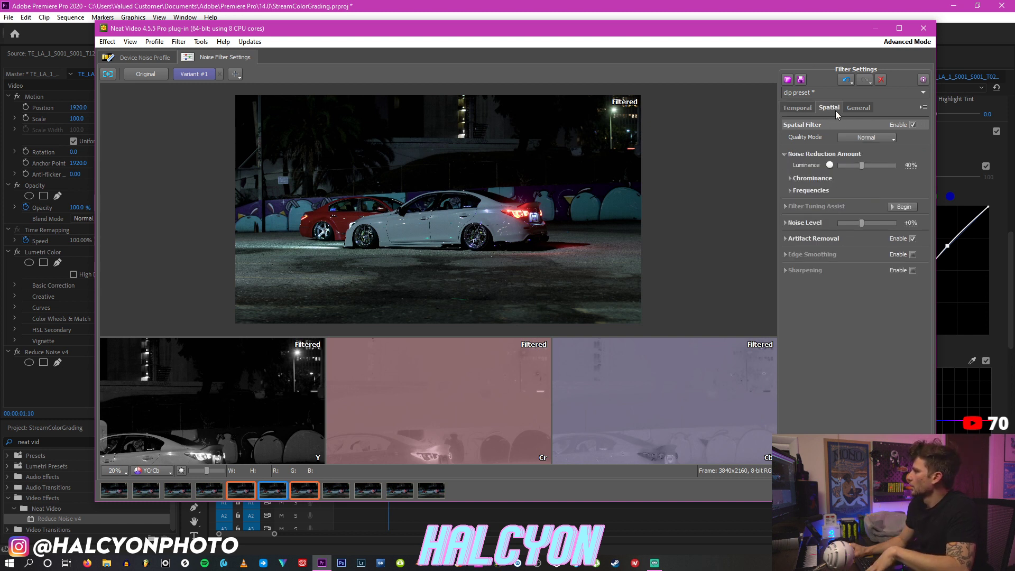
{"action": "left_click", "coordinate": [858, 139]}
{"action": "left_click", "coordinate": [857, 157]}
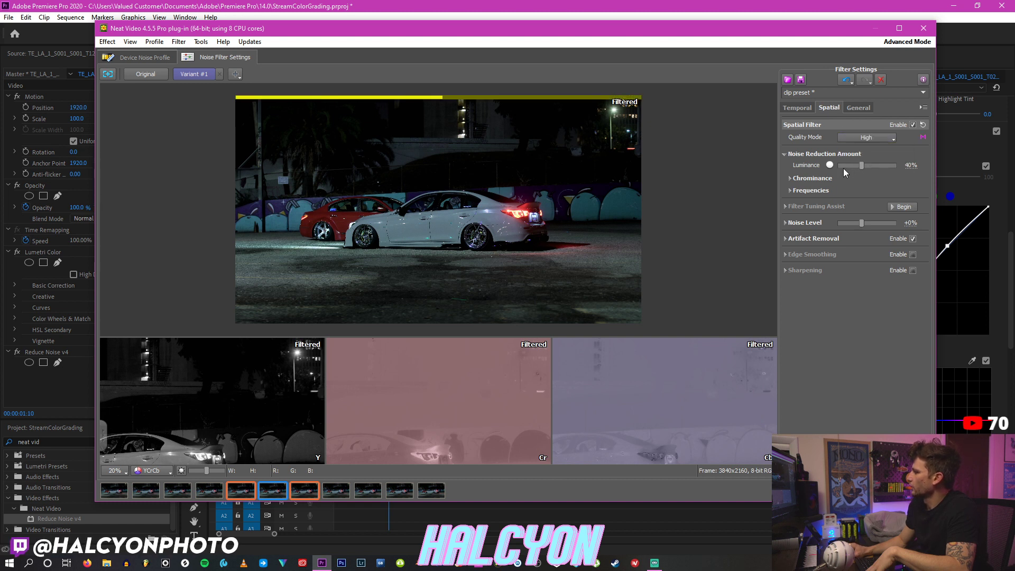
{"action": "left_click", "coordinate": [853, 164]}
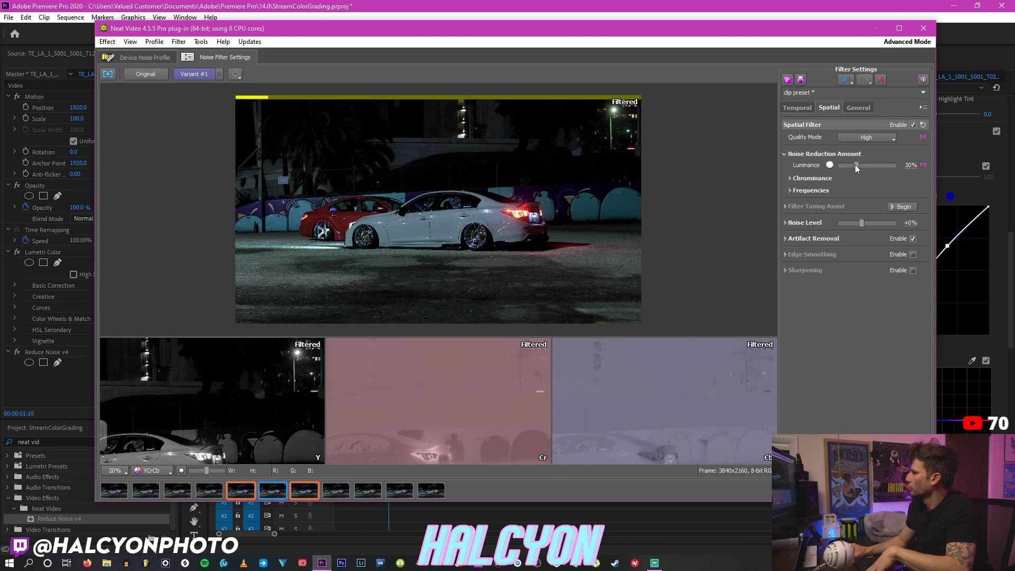
{"action": "left_click", "coordinate": [851, 166]}
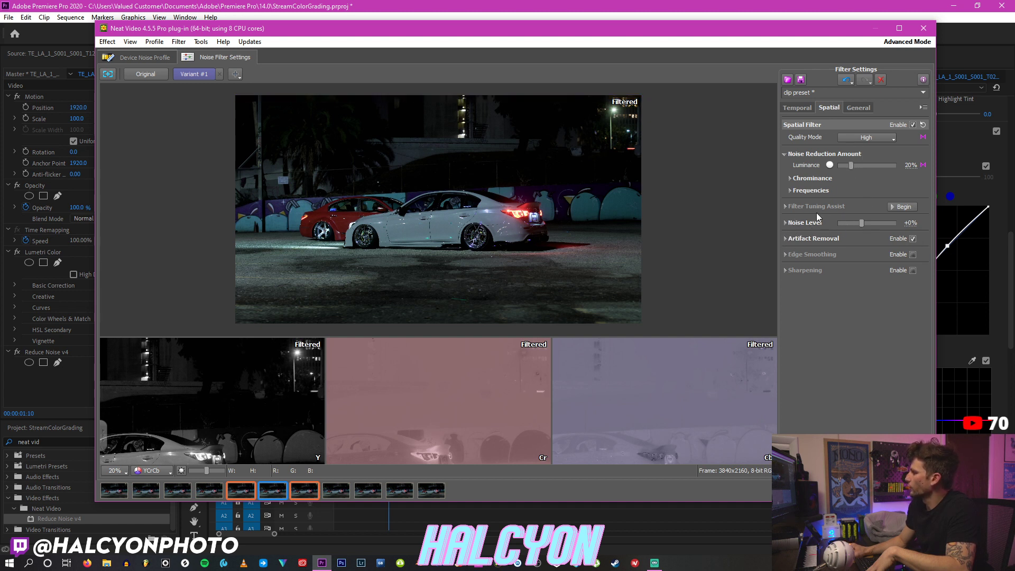
Step: Review the general filter settings, compare the original frame with Variant #1, and apply the noise reduction setup
{"action": "left_click", "coordinate": [862, 112]}
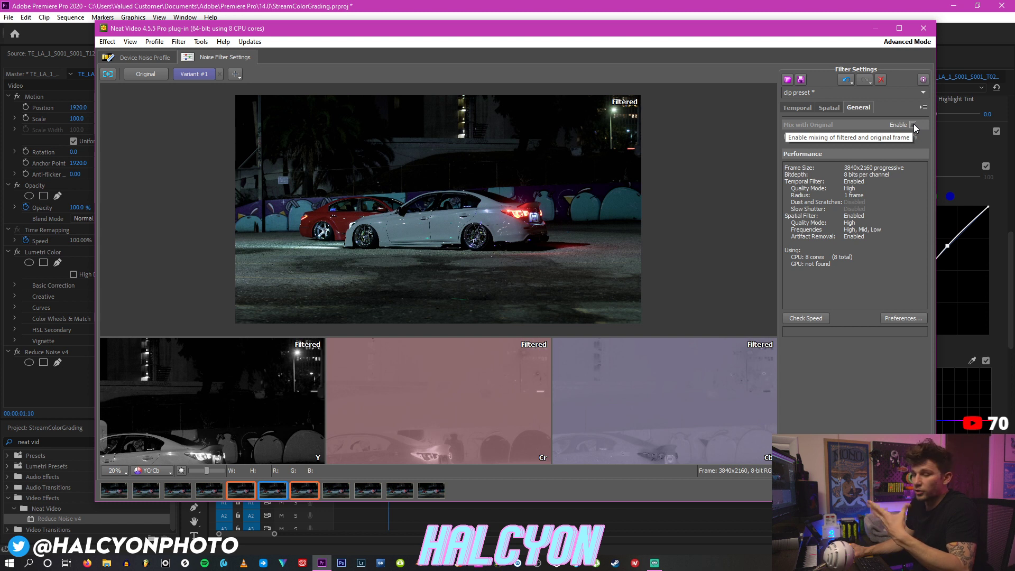
{"action": "left_click", "coordinate": [803, 109]}
{"action": "left_click", "coordinate": [155, 77]}
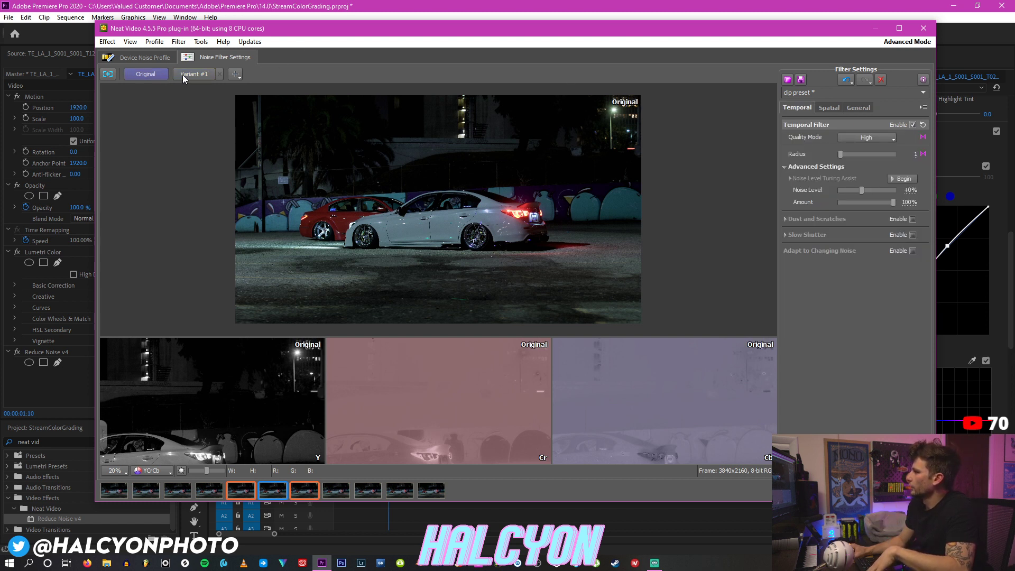
{"action": "left_click", "coordinate": [188, 75]}
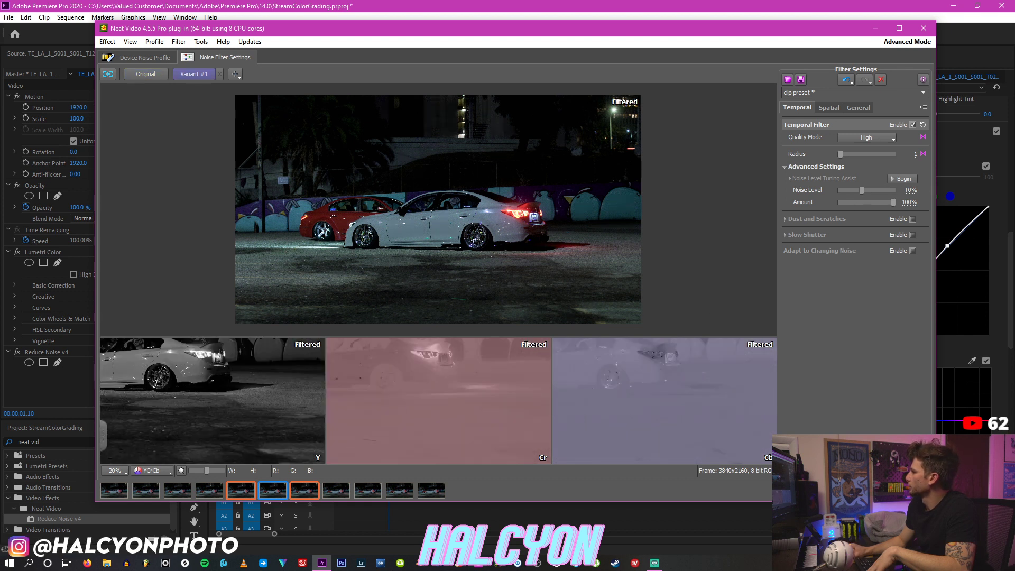
{"action": "left_click", "coordinate": [906, 490]}
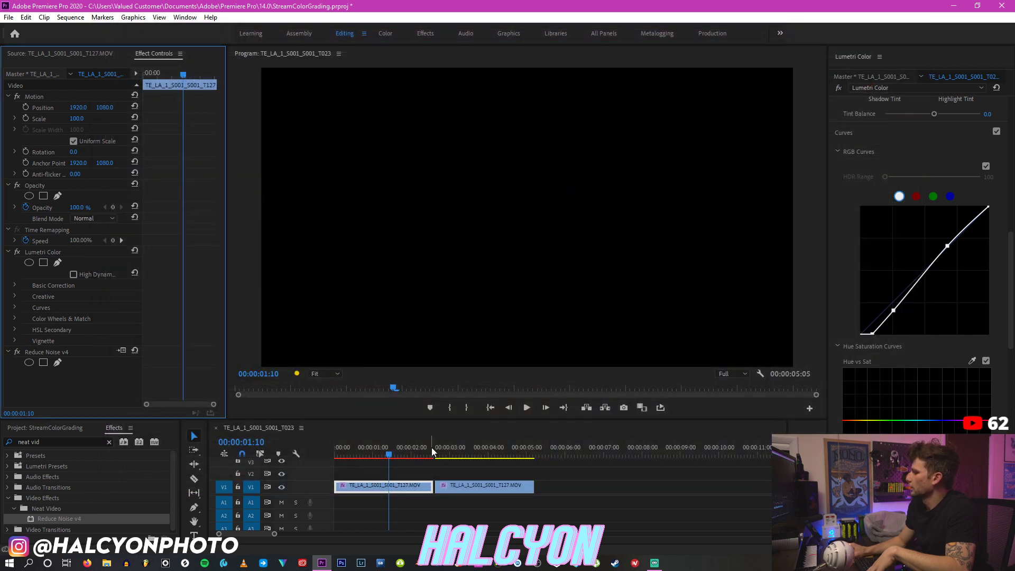
Step: Mark the Out point at 00:00:02:14, the end of the first T127 clip, and render the marked range
{"action": "left_click", "coordinate": [435, 451]}
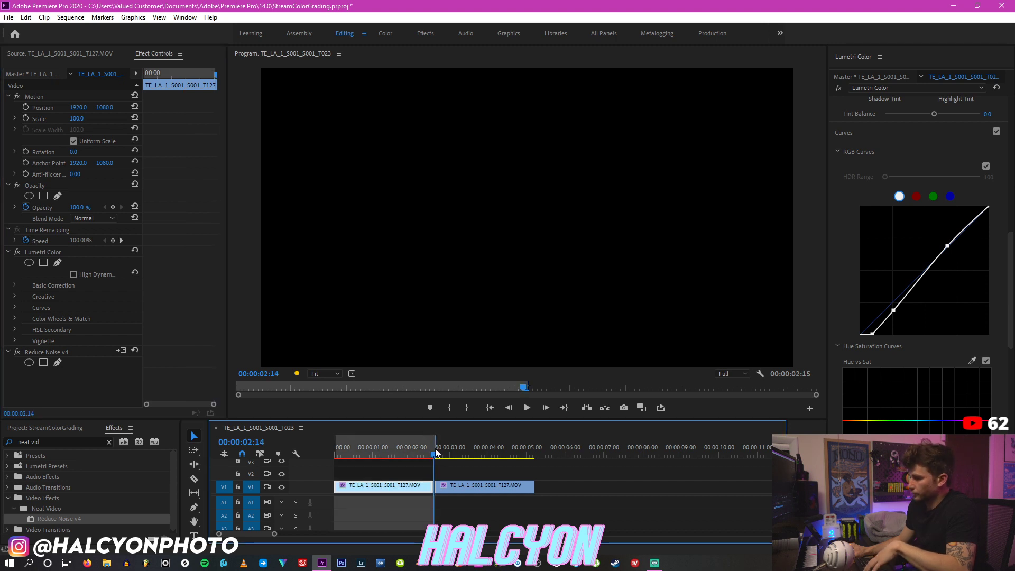
{"action": "left_click", "coordinate": [68, 17]}
{"action": "left_click", "coordinate": [87, 58]}
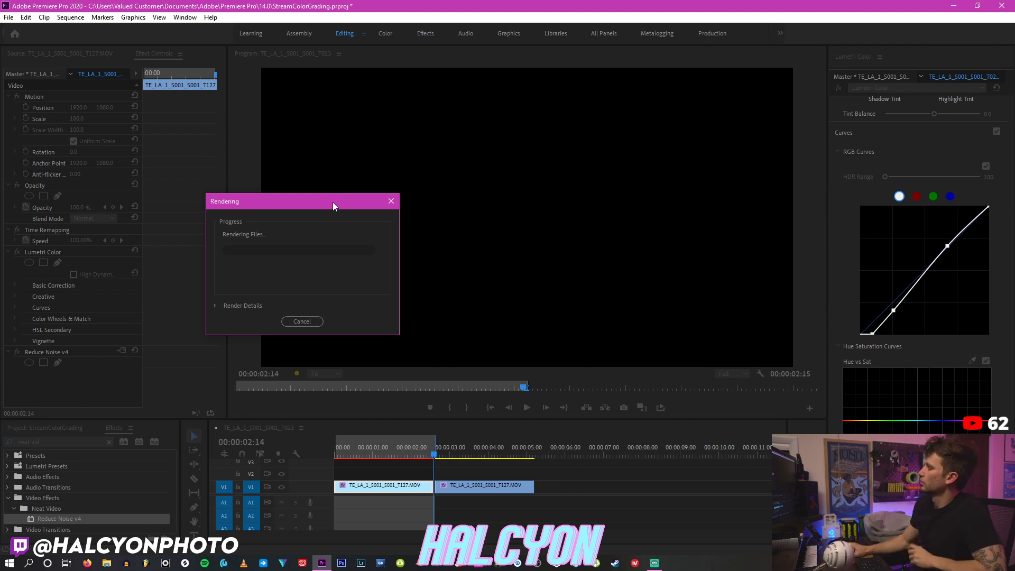
{"action": "left_click", "coordinate": [978, 563]}
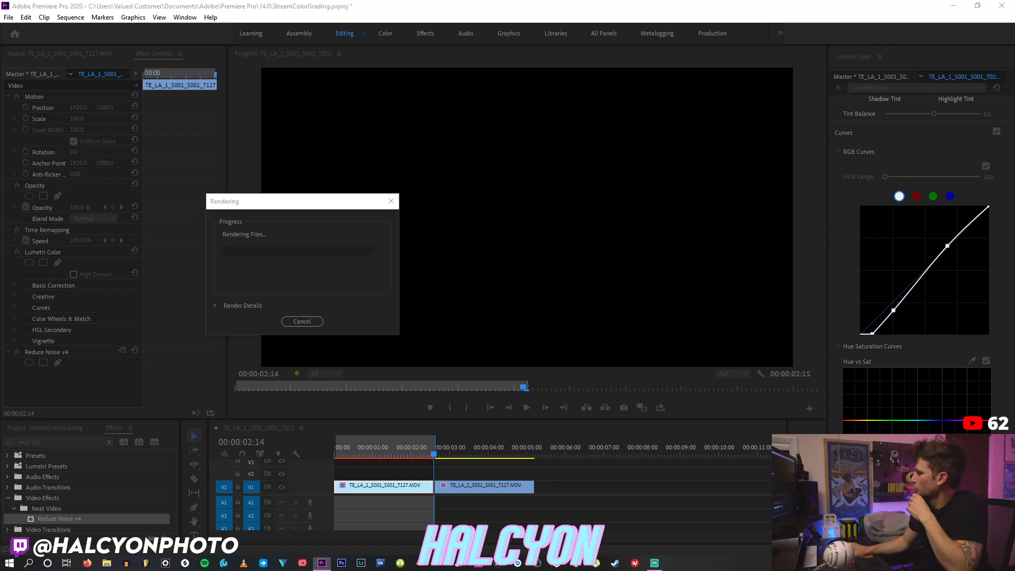
{"action": "left_click", "coordinate": [519, 5]}
{"action": "left_click_drag", "start_coordinate": [337, 198], "coordinate": [350, 195]}
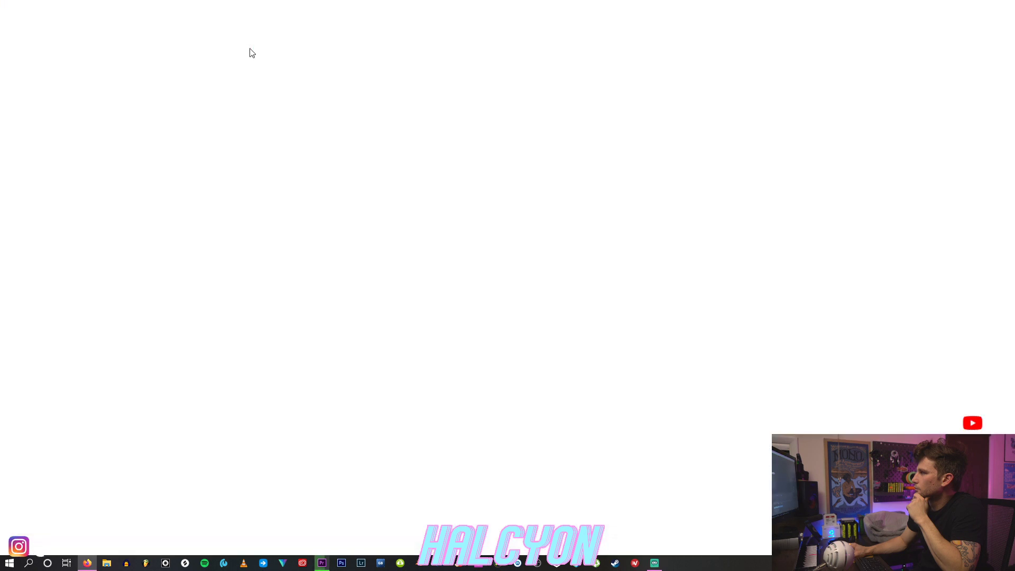
{"action": "key", "text": "super+shift+Left"}
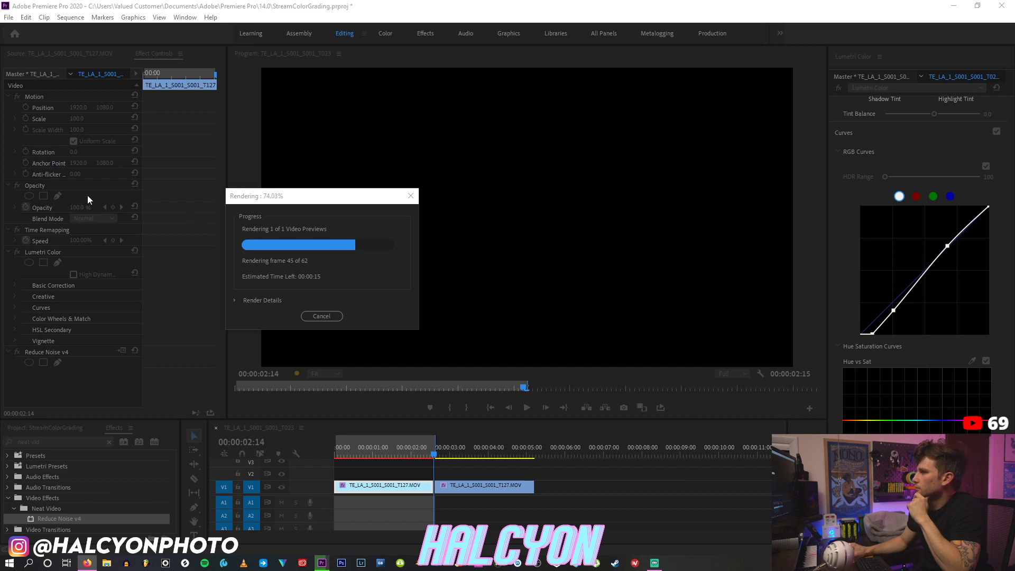
{"action": "left_click", "coordinate": [352, 201]}
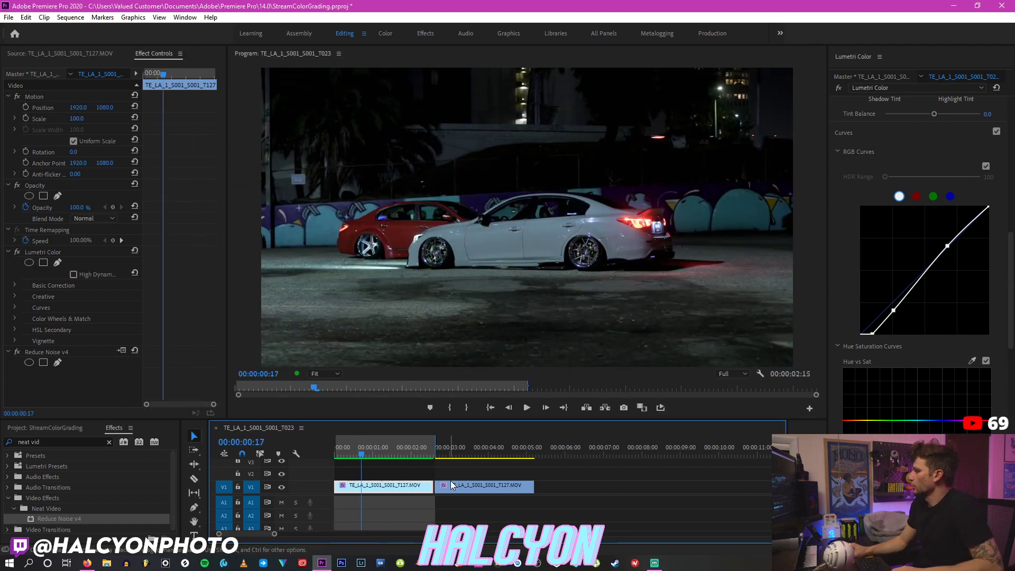
Step: Inspect the second T127 clip, without noise reduction, at 00:00:03:10
{"action": "left_click", "coordinate": [466, 455]}
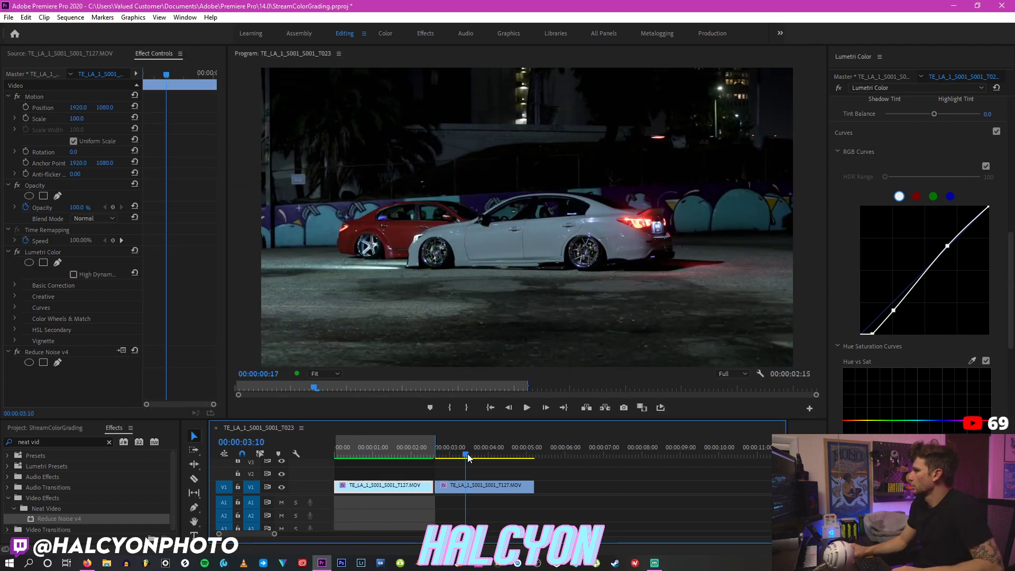
{"action": "left_click", "coordinate": [468, 485]}
{"action": "left_click", "coordinate": [325, 373]}
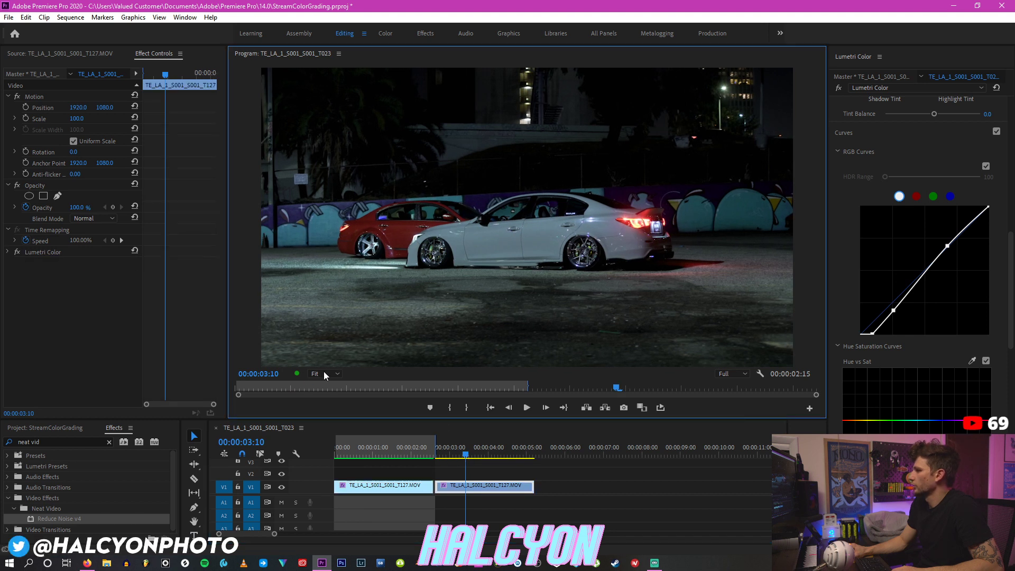
{"action": "left_click", "coordinate": [324, 374]}
Step: Move the denoised T127 clip up to track V2 and place it at the start of the sequence
{"action": "left_click", "coordinate": [474, 474]}
{"action": "left_click_drag", "start_coordinate": [400, 485], "coordinate": [478, 475]}
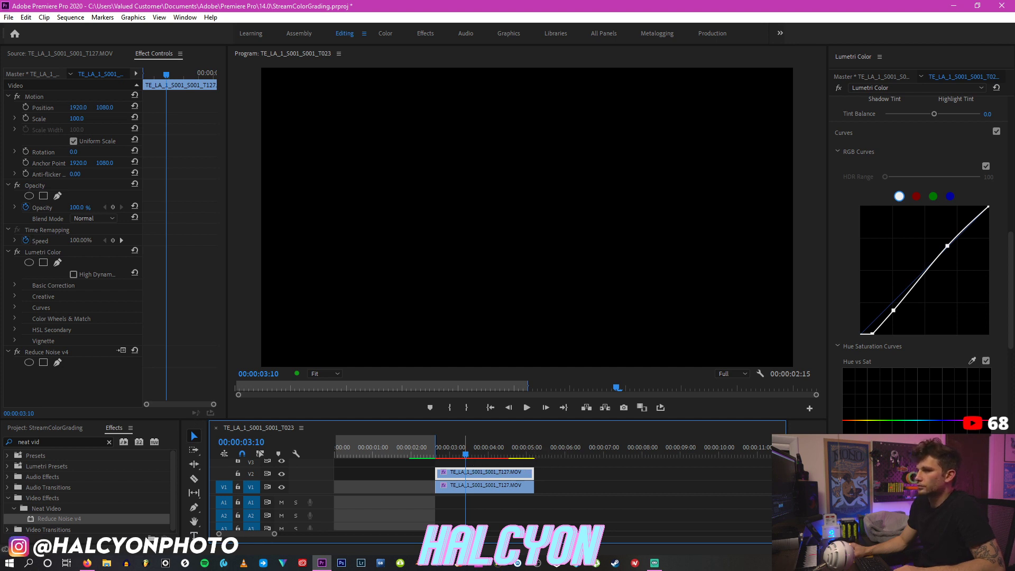
{"action": "key", "text": "ctrl+z"}
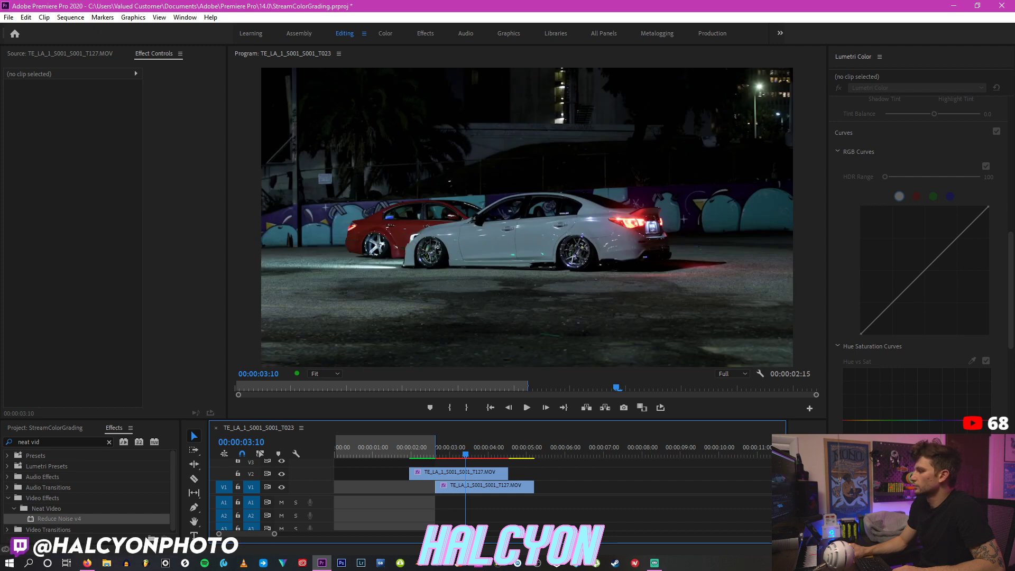
{"action": "left_click", "coordinate": [421, 469]}
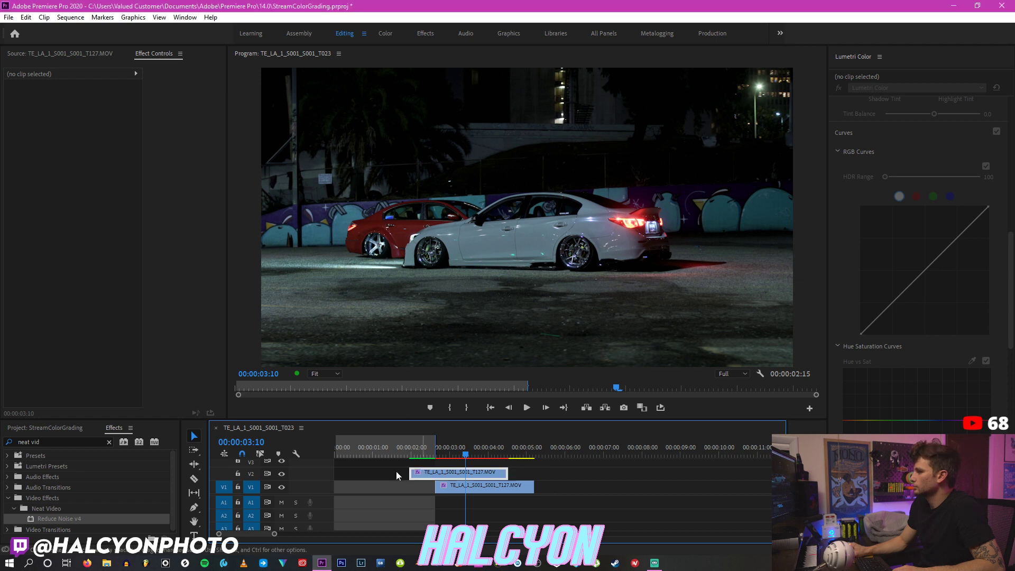
{"action": "left_click_drag", "start_coordinate": [408, 471], "coordinate": [338, 471]}
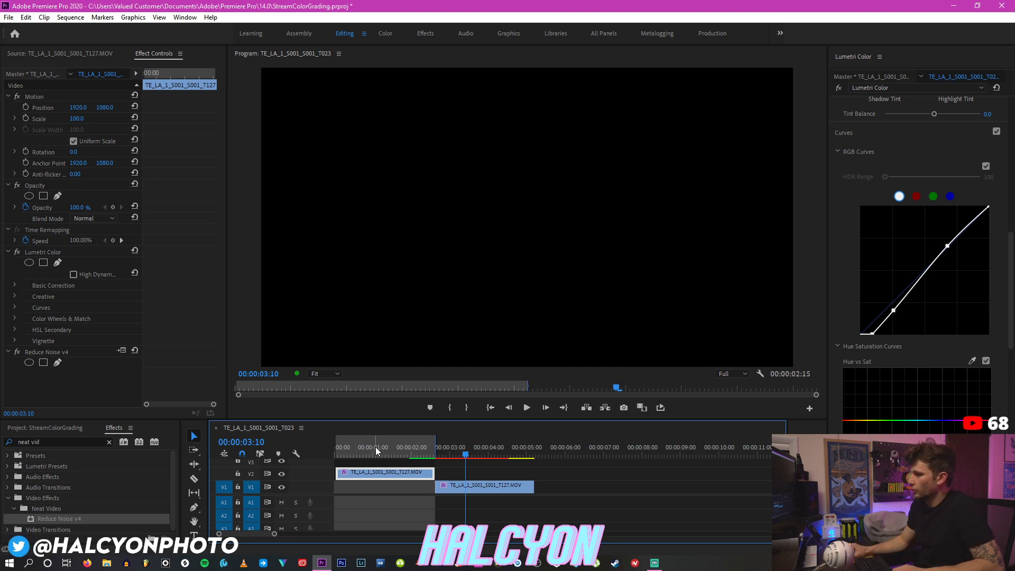
Step: Show the denoised clip at 00:00:01:06 at 100% magnification, framed on the white car's doors and windows
{"action": "left_click", "coordinate": [382, 453]}
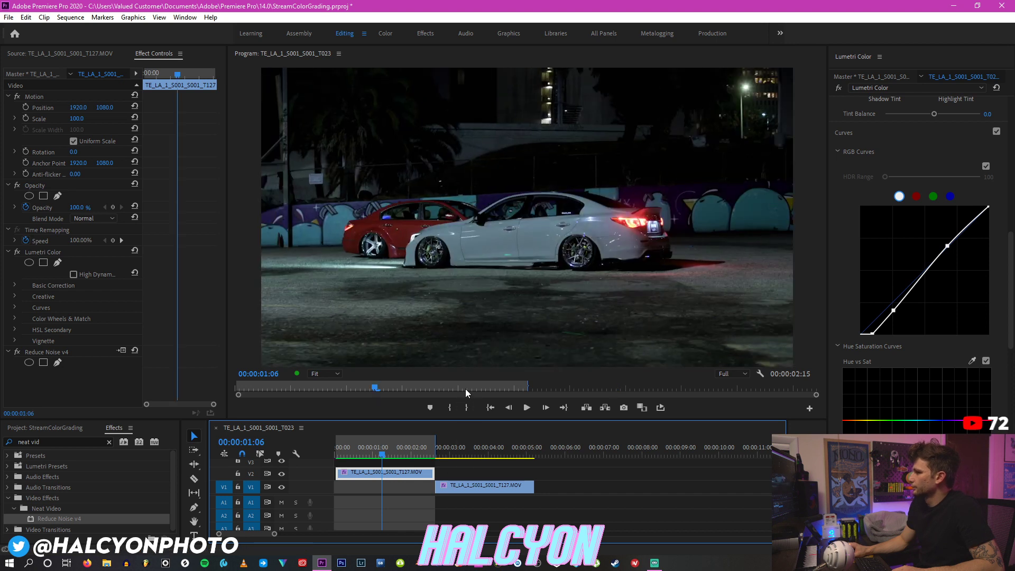
{"action": "left_click", "coordinate": [336, 374]}
{"action": "left_click", "coordinate": [339, 443]}
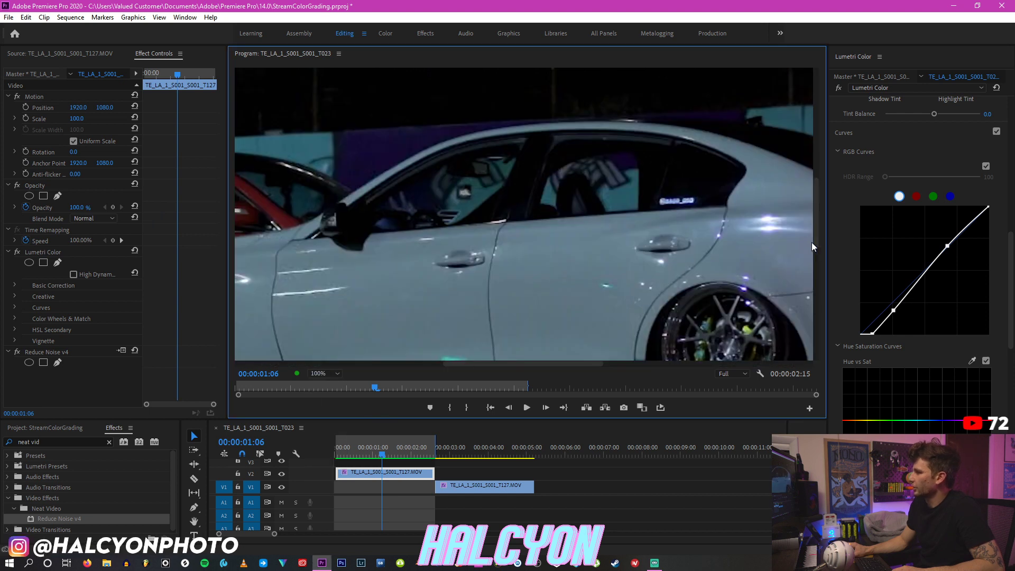
{"action": "mouse_move", "coordinate": [816, 233]}
{"action": "left_mouse_down"}
{"action": "mouse_move", "coordinate": [814, 247]}
{"action": "mouse_move", "coordinate": [803, 189]}
{"action": "mouse_move", "coordinate": [801, 232]}
{"action": "left_mouse_up"}
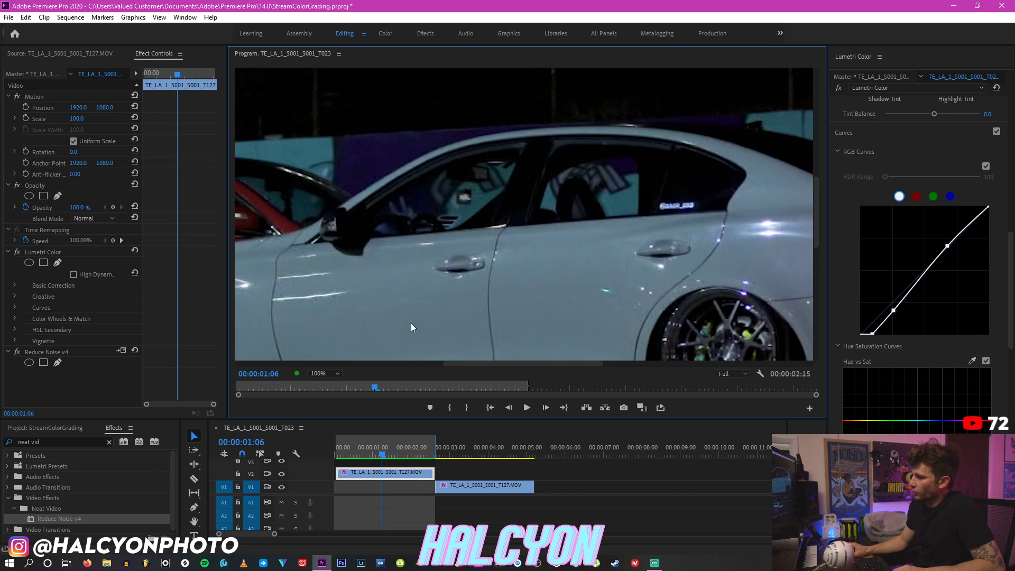
Step: Compare the noise on the white car between the untreated clip around 00:00:03:04 and the denoised clip around 00:00:00:18
{"action": "left_click", "coordinate": [456, 453]}
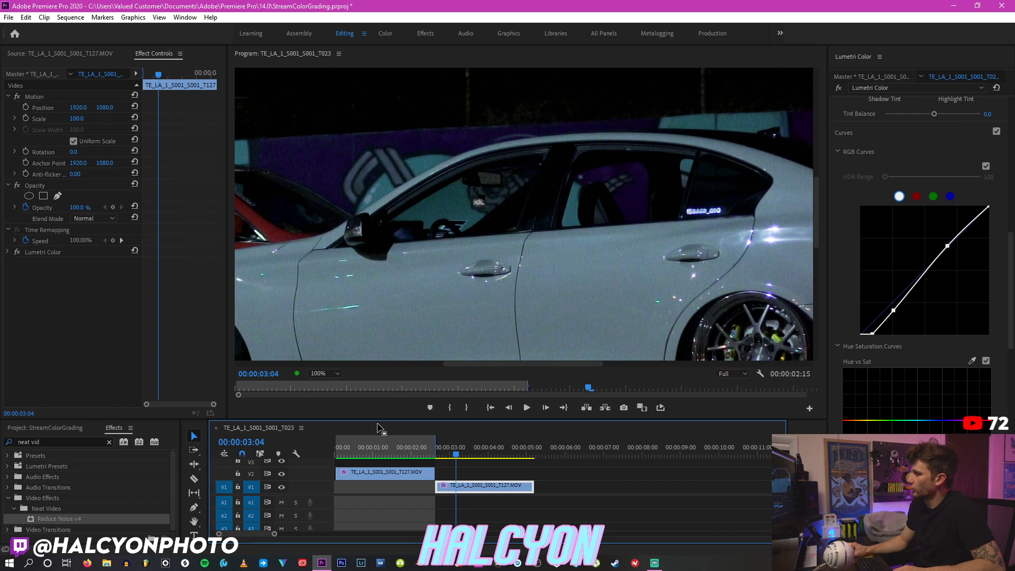
{"action": "left_click", "coordinate": [357, 447]}
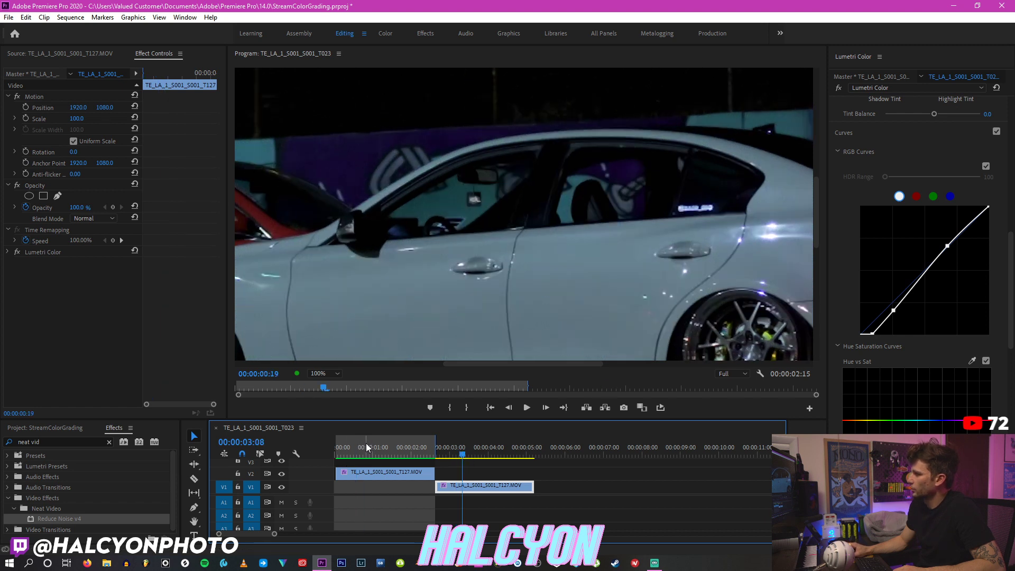
{"action": "left_click", "coordinate": [457, 443]}
{"action": "left_click", "coordinate": [360, 447]}
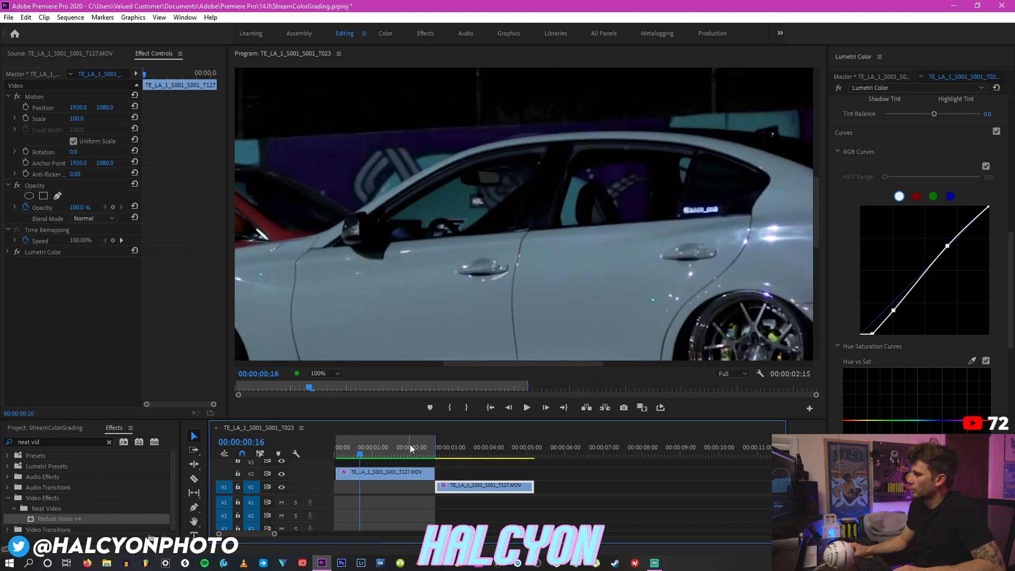
{"action": "left_click", "coordinate": [382, 473]}
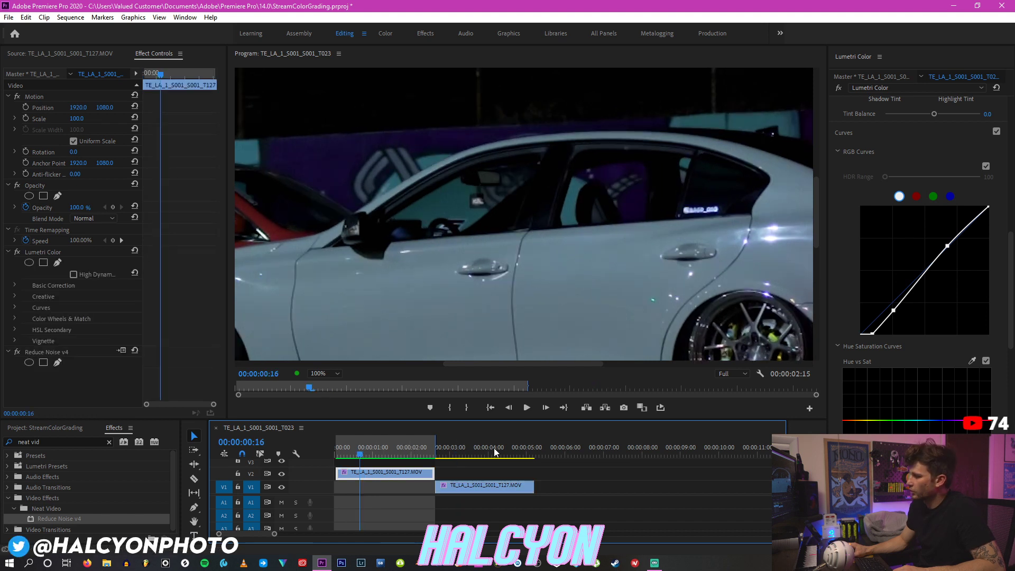
{"action": "left_click", "coordinate": [452, 454]}
{"action": "left_click", "coordinate": [363, 453]}
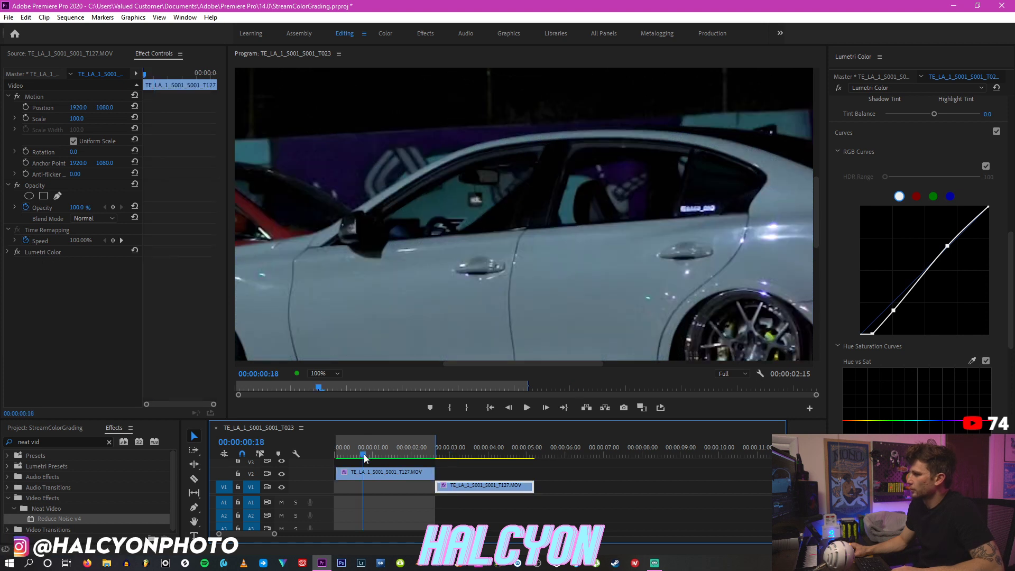
Step: Remove the Reduce Noise v4 effect from the T127 clip on V2 and view the second clip at 00:00:04:13
{"action": "left_click", "coordinate": [375, 453]}
{"action": "left_click", "coordinate": [370, 468]}
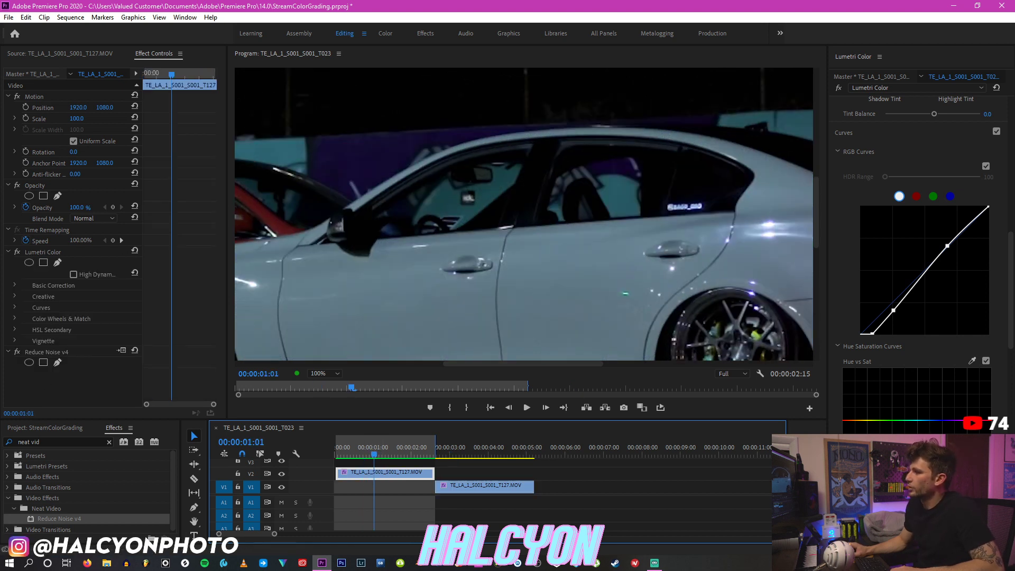
{"action": "left_click", "coordinate": [49, 351]}
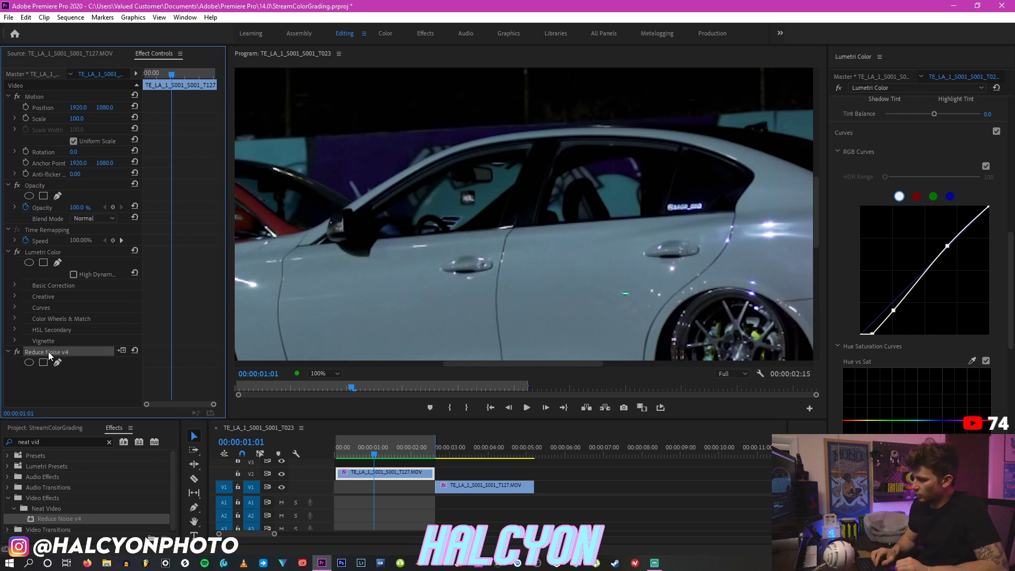
{"action": "key", "text": "Delete"}
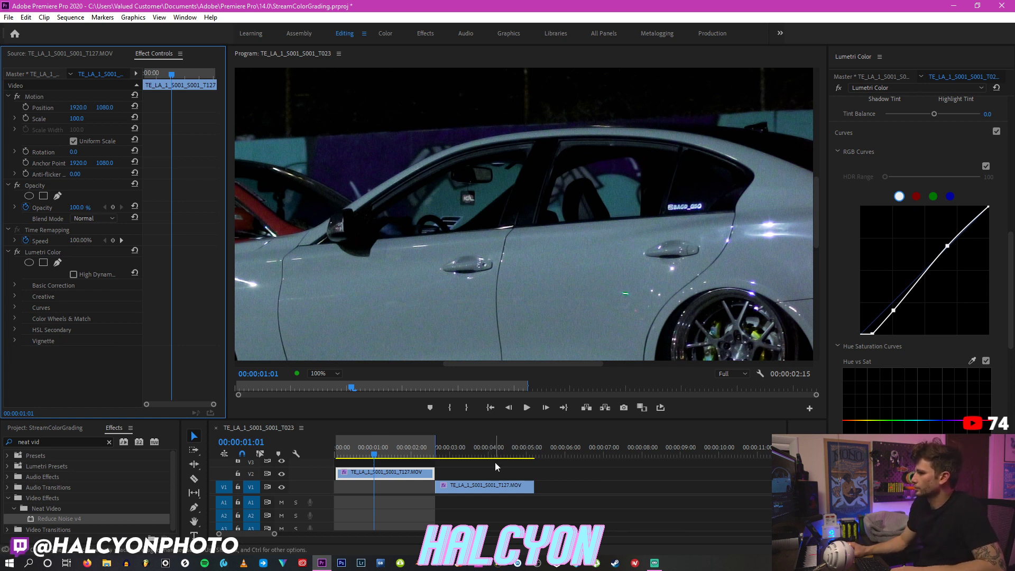
{"action": "left_click", "coordinate": [563, 448]}
{"action": "left_click", "coordinate": [509, 447]}
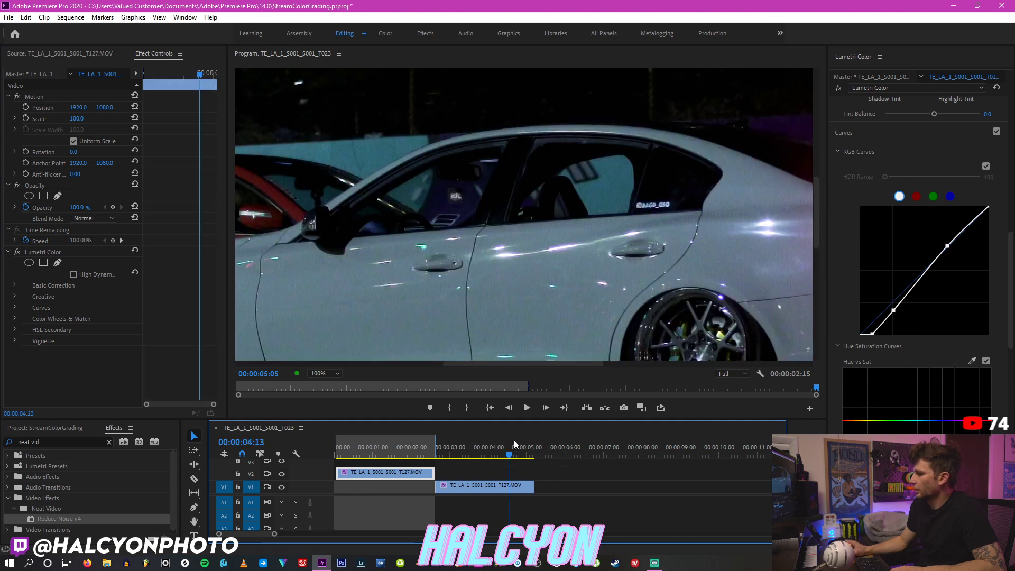
Step: Extend the sequence's marked in-to-out range past the end of the second T127 clip, to a duration of 00:00:05:23
{"action": "left_click", "coordinate": [543, 449]}
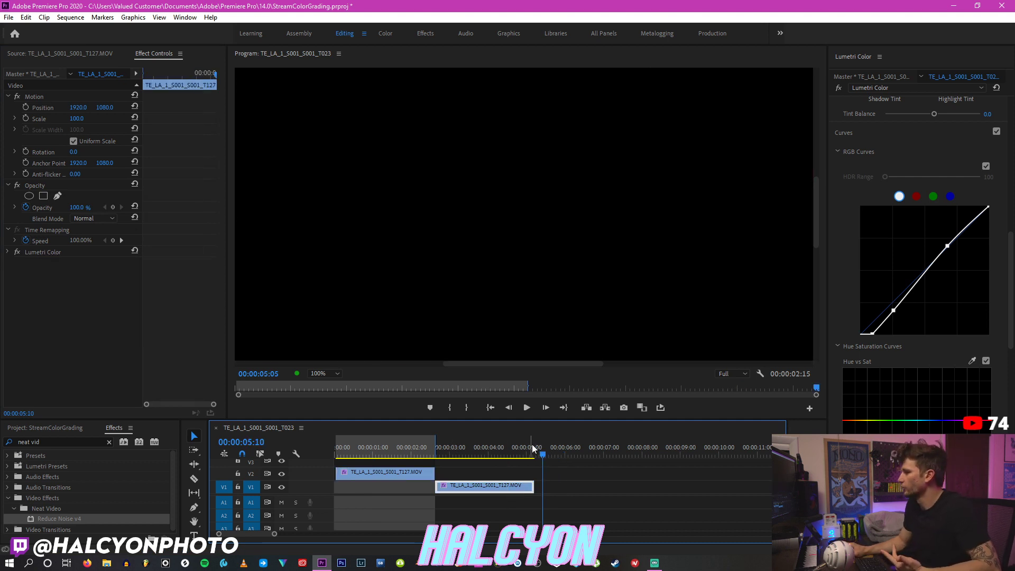
{"action": "left_click", "coordinate": [551, 453]}
{"action": "left_click_drag", "start_coordinate": [556, 448], "coordinate": [494, 449]}
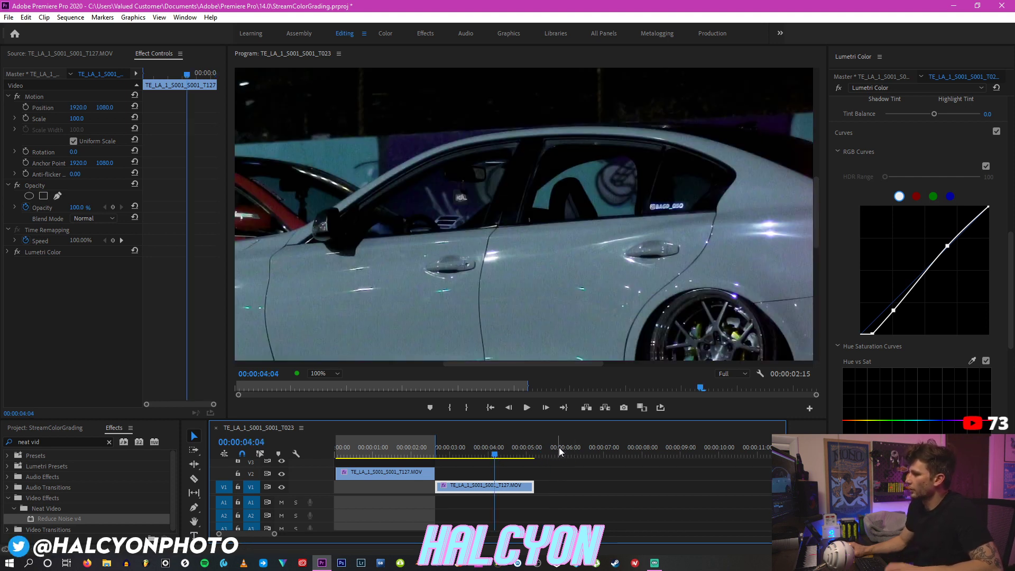
{"action": "left_click", "coordinate": [534, 447]}
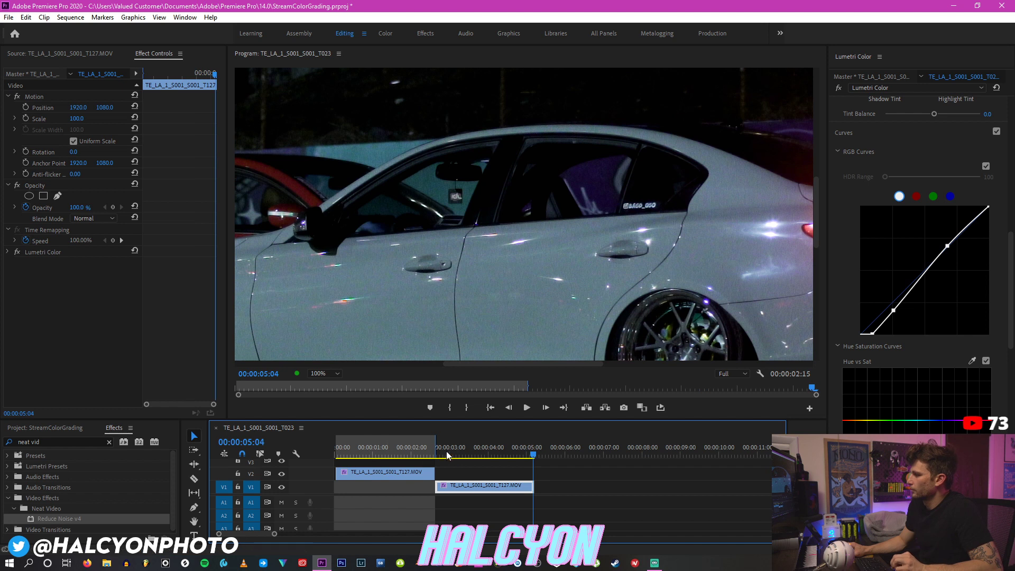
{"action": "left_click_drag", "start_coordinate": [435, 446], "coordinate": [563, 445]}
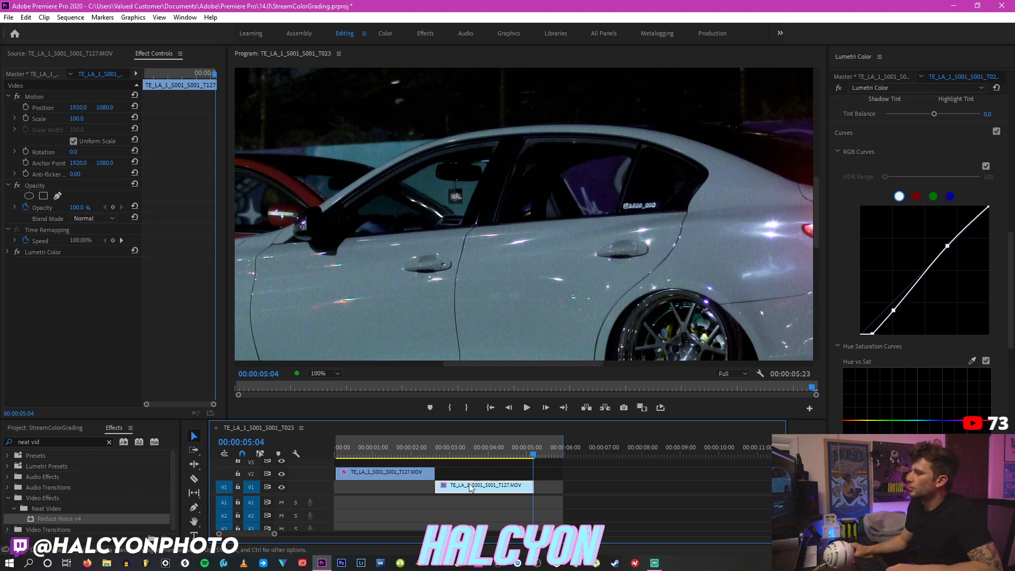
Step: Remove the Lumetri Color effect from the T127 clip on V2
{"action": "left_click", "coordinate": [414, 450]}
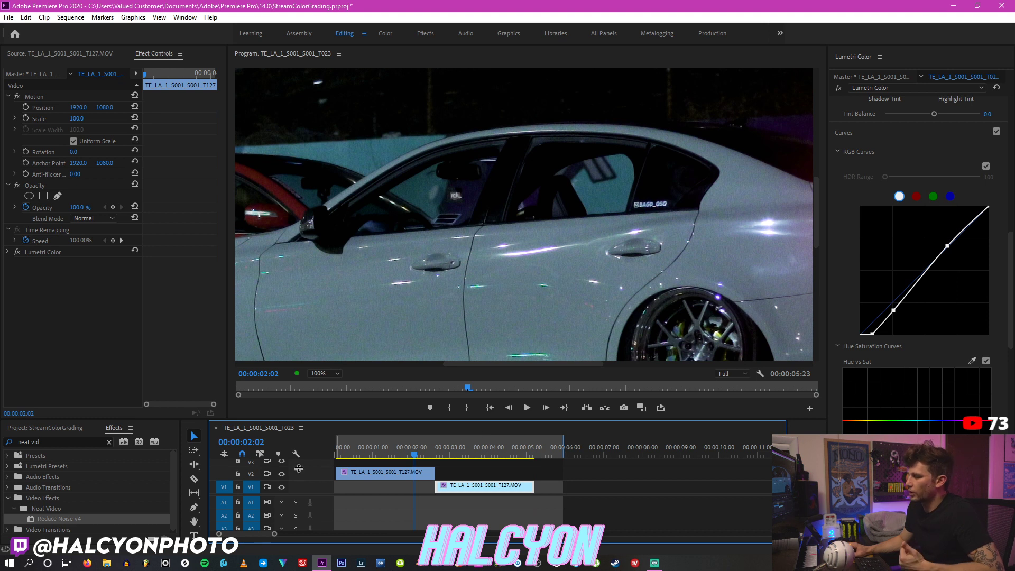
{"action": "left_click", "coordinate": [410, 468]}
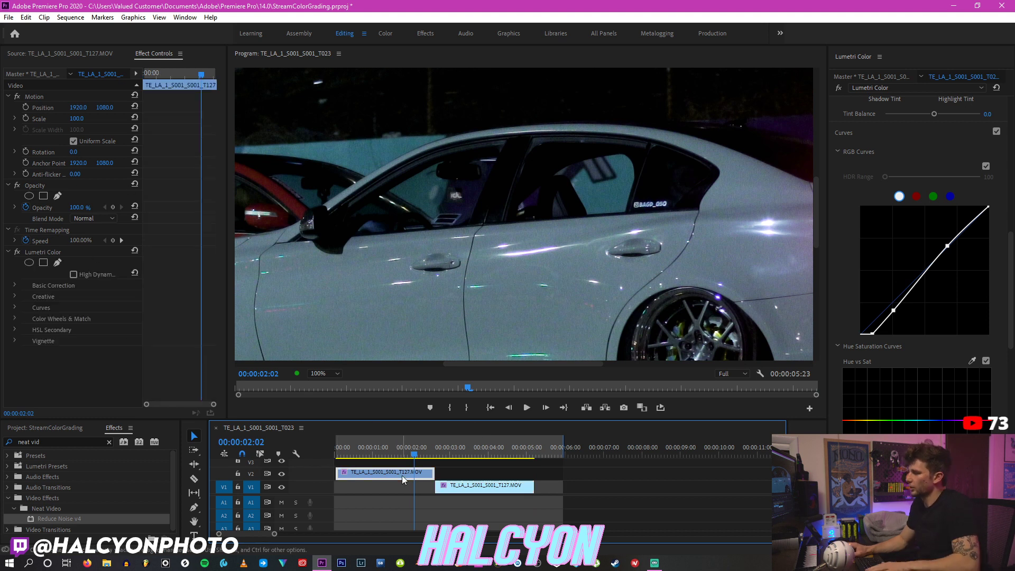
{"action": "key", "text": "minus"}
{"action": "key", "text": "minus"}
{"action": "left_click", "coordinate": [47, 252]}
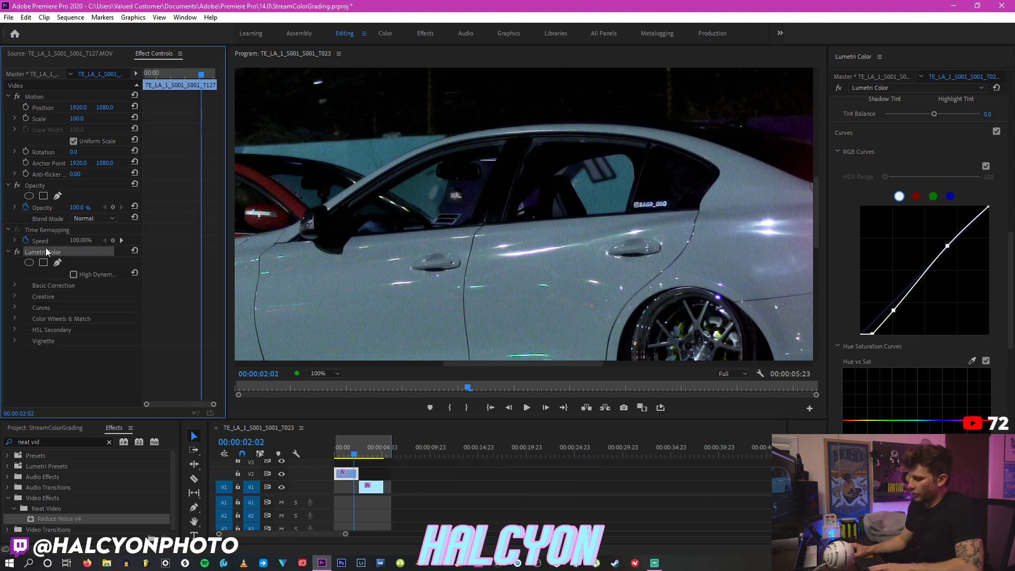
{"action": "key", "text": "space"}
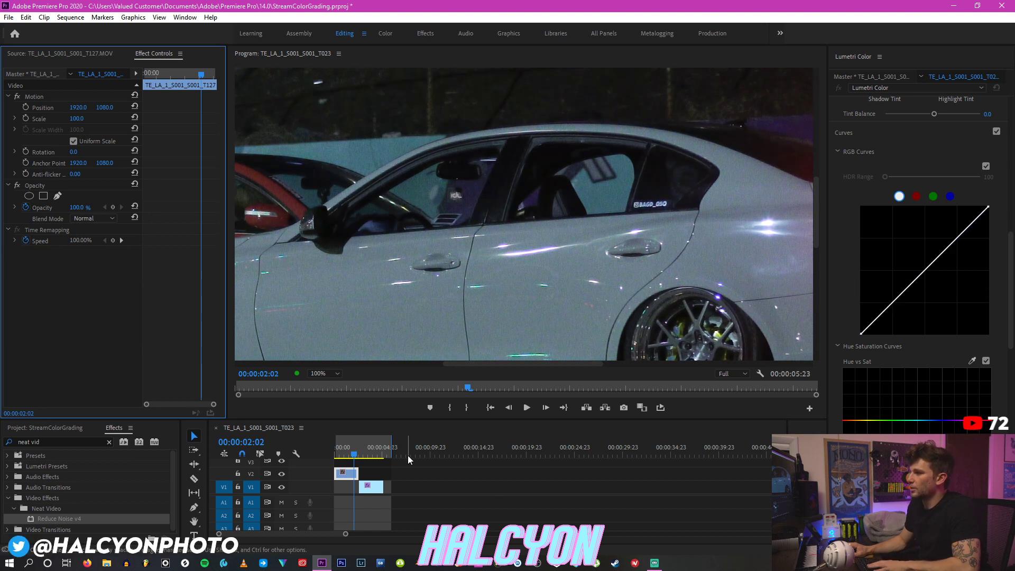
Step: Show the V1 clip's full frame at 00:00:04:04 with its Lumetri Basic Correction settings
{"action": "left_click", "coordinate": [325, 373]}
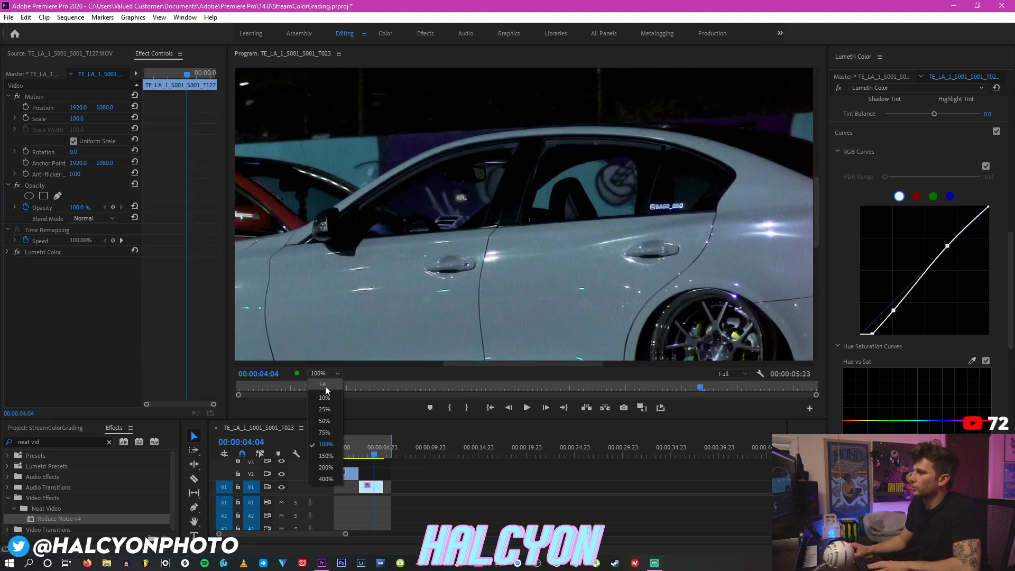
{"action": "left_click", "coordinate": [325, 386]}
{"action": "left_click_drag", "start_coordinate": [1011, 337], "coordinate": [1009, 474]}
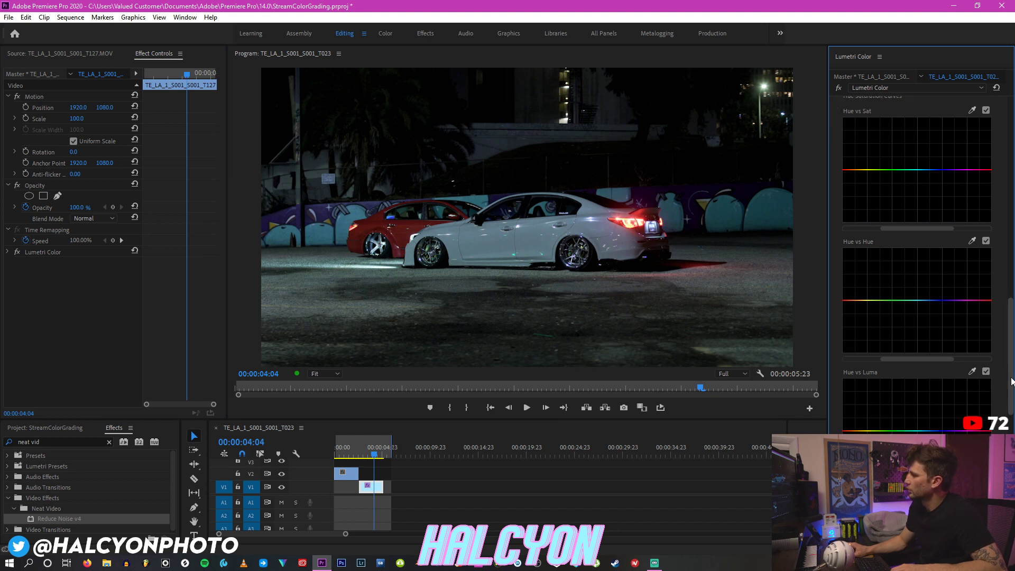
{"action": "scroll", "coordinate": [994, 169], "scroll_direction": "up", "scroll_amount": 15}
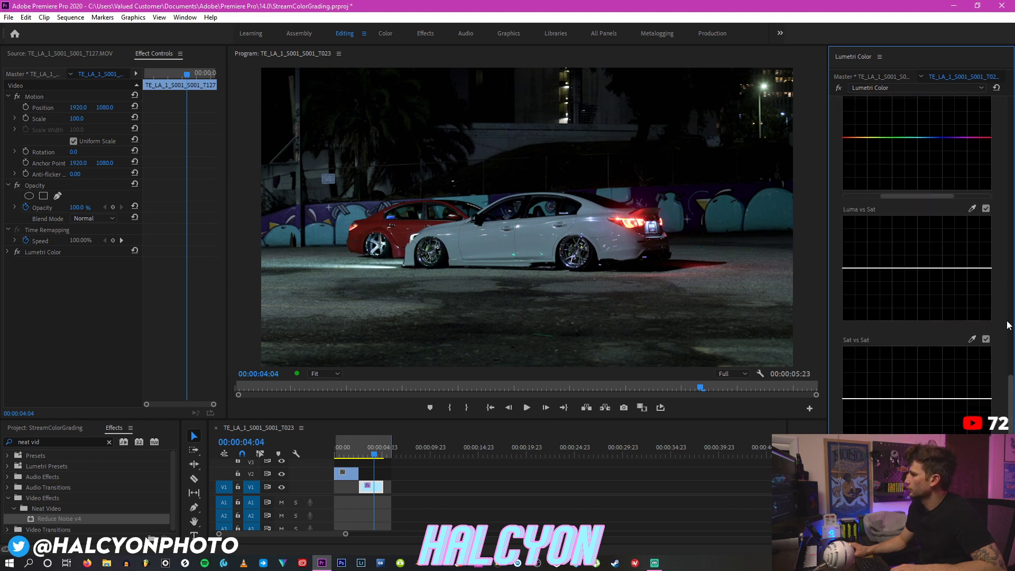
Step: Try sampling the white balance from different spots on the white car's side, undoing each attempt
{"action": "left_click", "coordinate": [891, 168]}
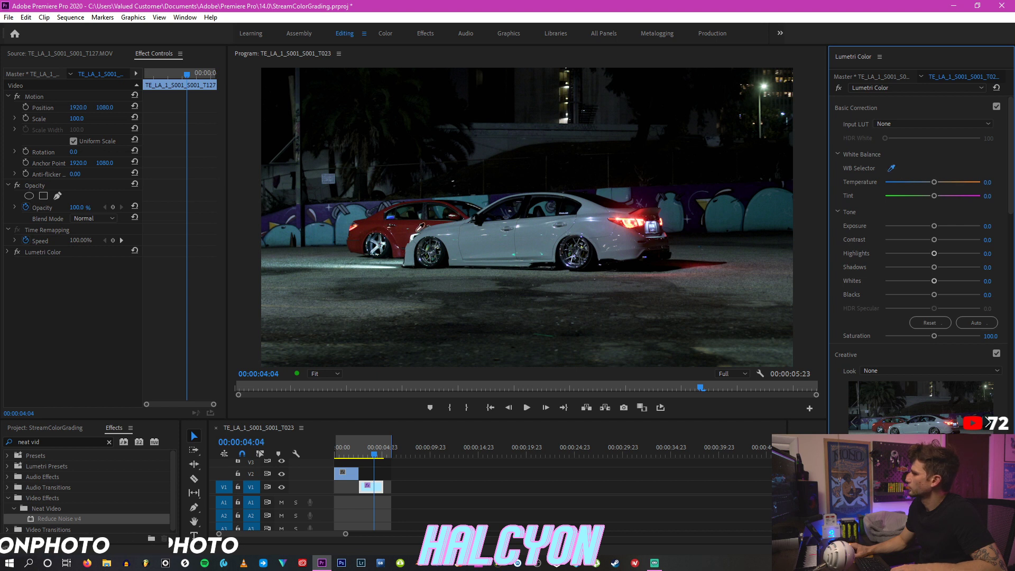
{"action": "left_click", "coordinate": [454, 242]}
{"action": "key", "text": "ctrl+z"}
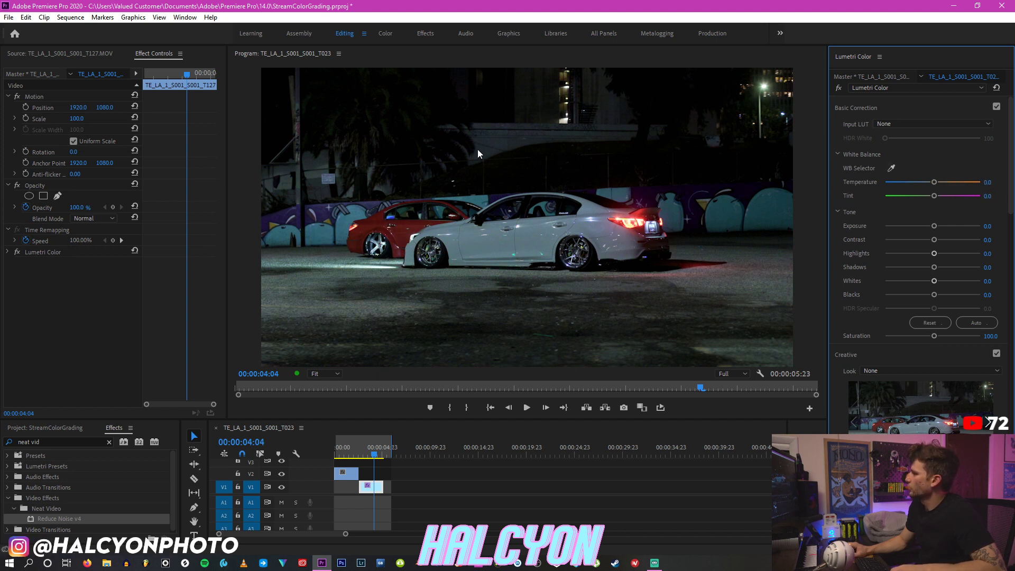
{"action": "left_click", "coordinate": [890, 168]}
{"action": "left_click", "coordinate": [481, 255]}
{"action": "key", "text": "ctrl+z"}
{"action": "left_click", "coordinate": [891, 168]}
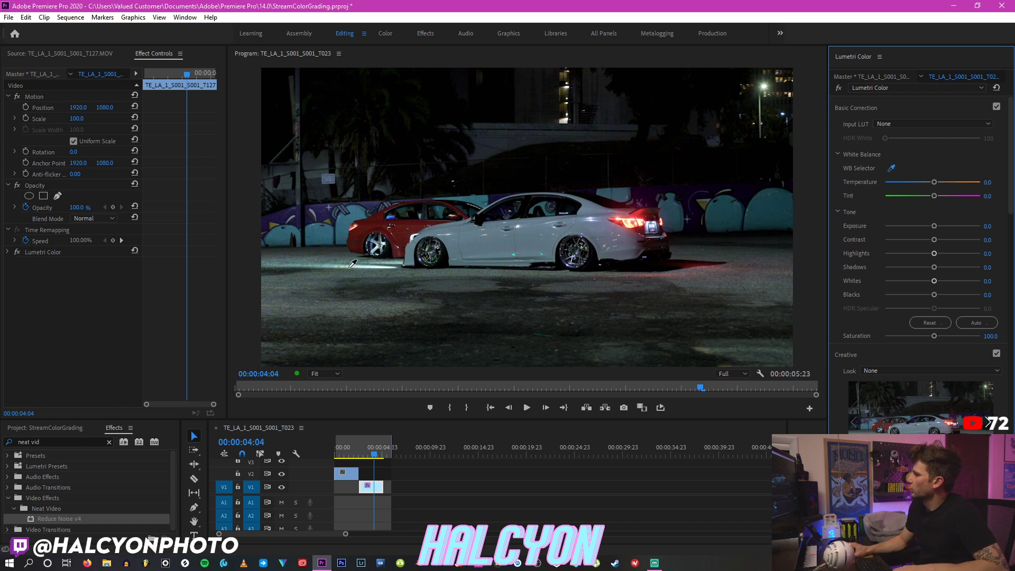
{"action": "left_click", "coordinate": [891, 169]}
{"action": "left_click", "coordinate": [892, 168]}
Step: Sample the white balance from the white car's rear bodywork at 75% magnification and return to the fitted full-frame view
{"action": "left_click", "coordinate": [323, 376]}
{"action": "left_click", "coordinate": [326, 433]}
{"action": "left_click", "coordinate": [892, 168]}
{"action": "left_click", "coordinate": [714, 221]}
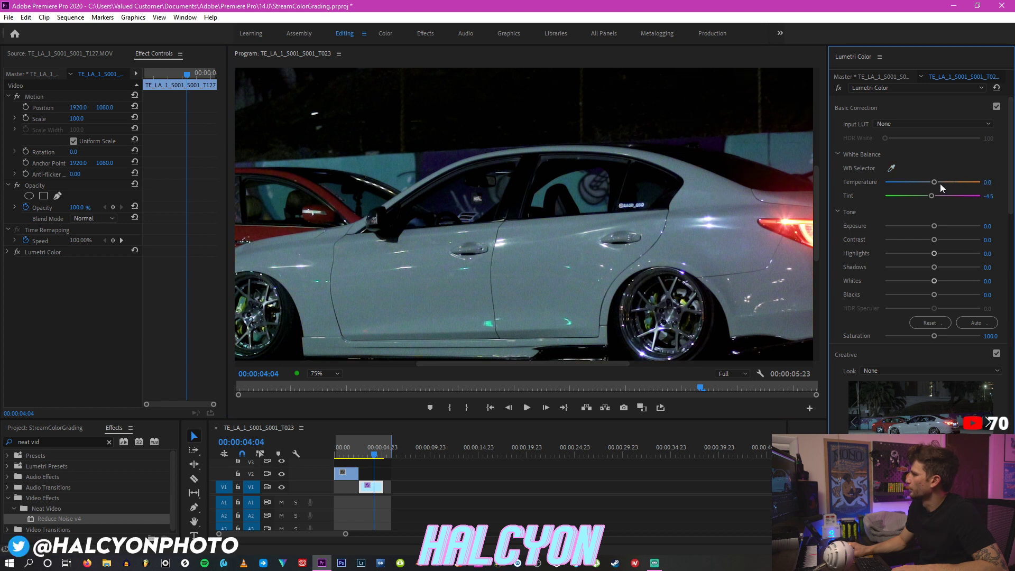
{"action": "left_click", "coordinate": [324, 373]}
{"action": "left_click", "coordinate": [322, 383]}
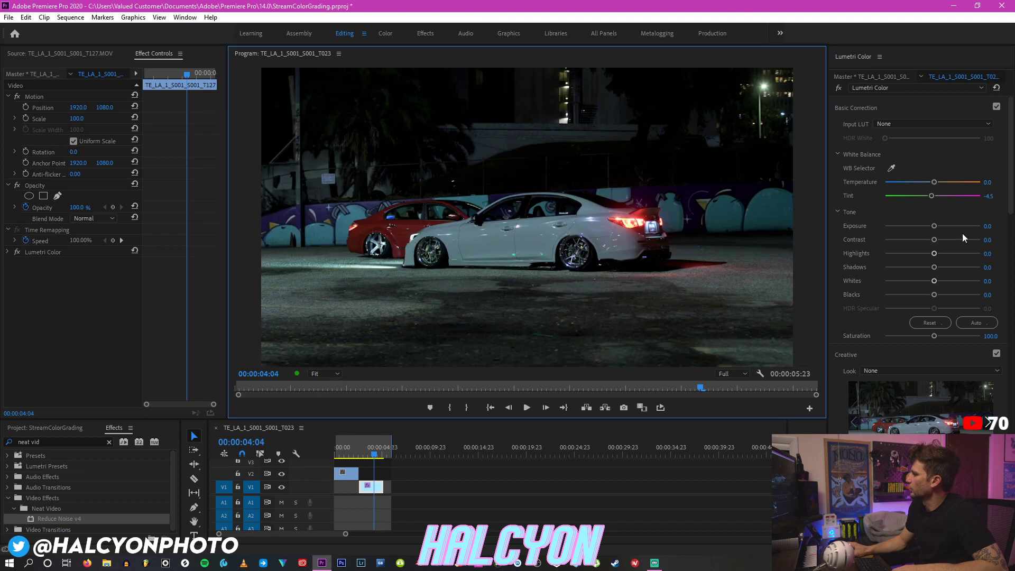
Step: Set the V1 clip's white balance temperature to 3.0 and its tint to 10
{"action": "left_click", "coordinate": [996, 181]}
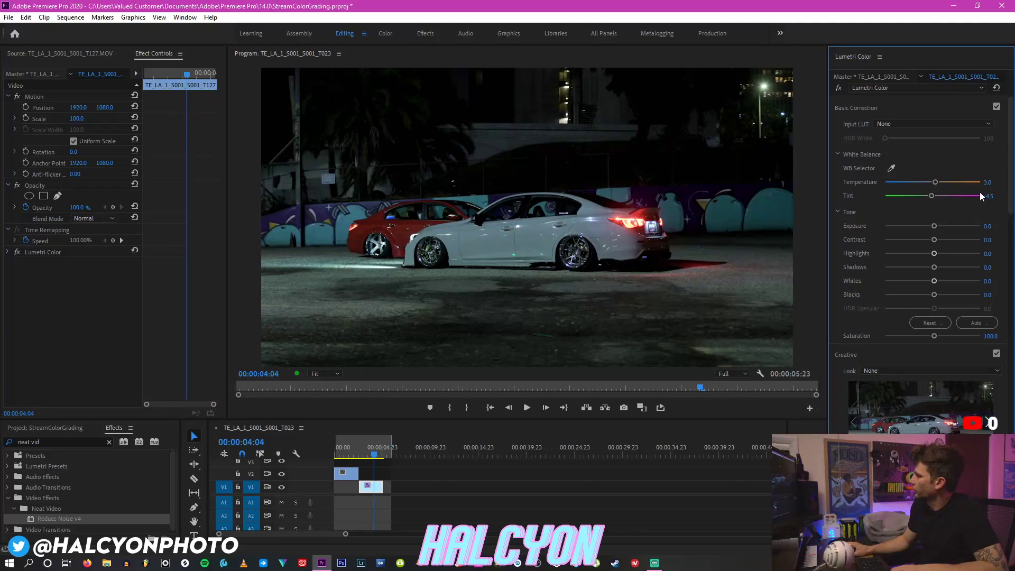
{"action": "left_click", "coordinate": [992, 196]}
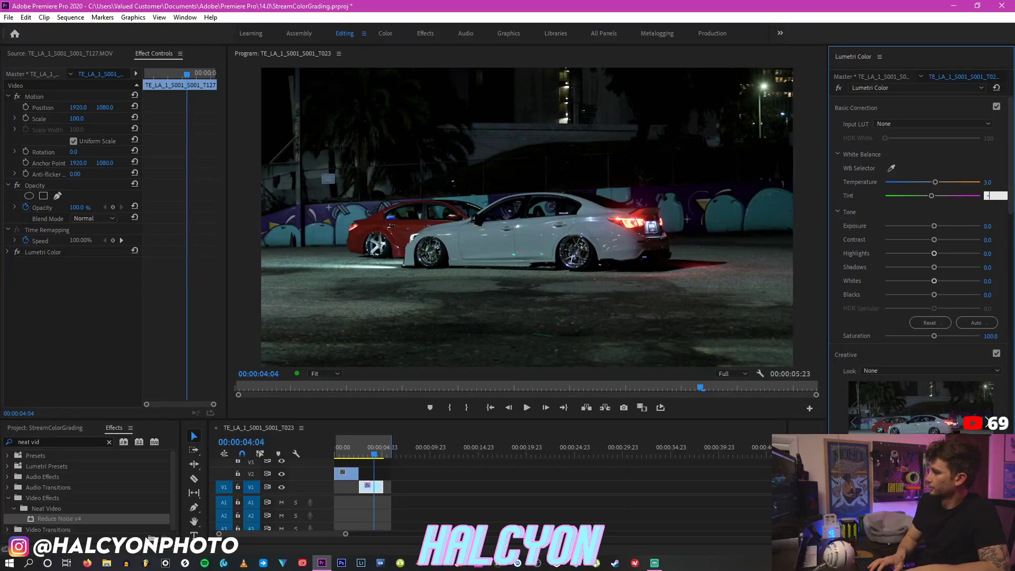
{"action": "type", "text": "10"}
{"action": "key", "text": "Return"}
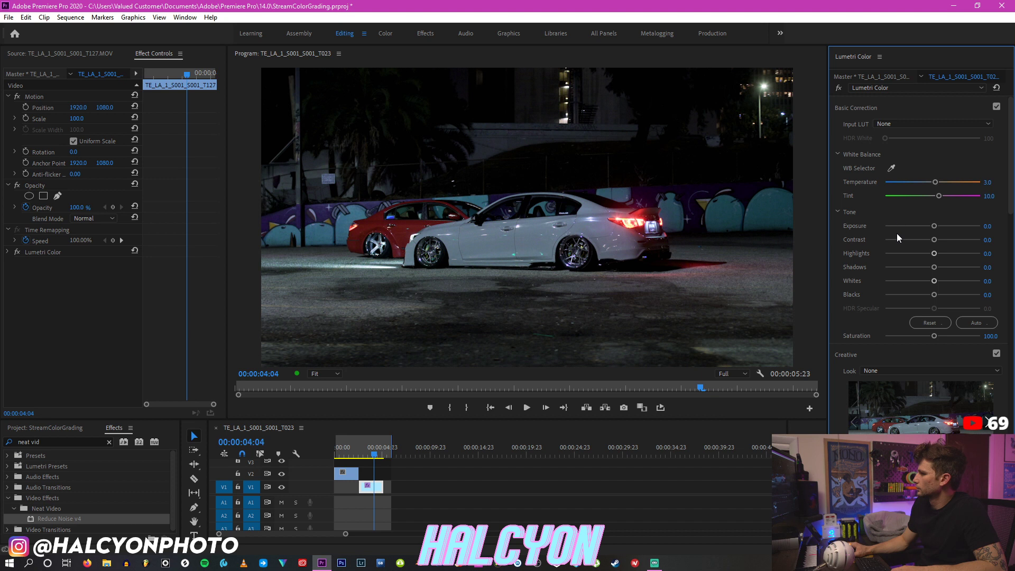
Step: Grade the second clip with Exposure 0.7, Highlights 18.2, Shadows 12.7, Whites 11.6 and Blacks -14.9, and play it back
{"action": "left_click_drag", "start_coordinate": [935, 226], "coordinate": [940, 227]}
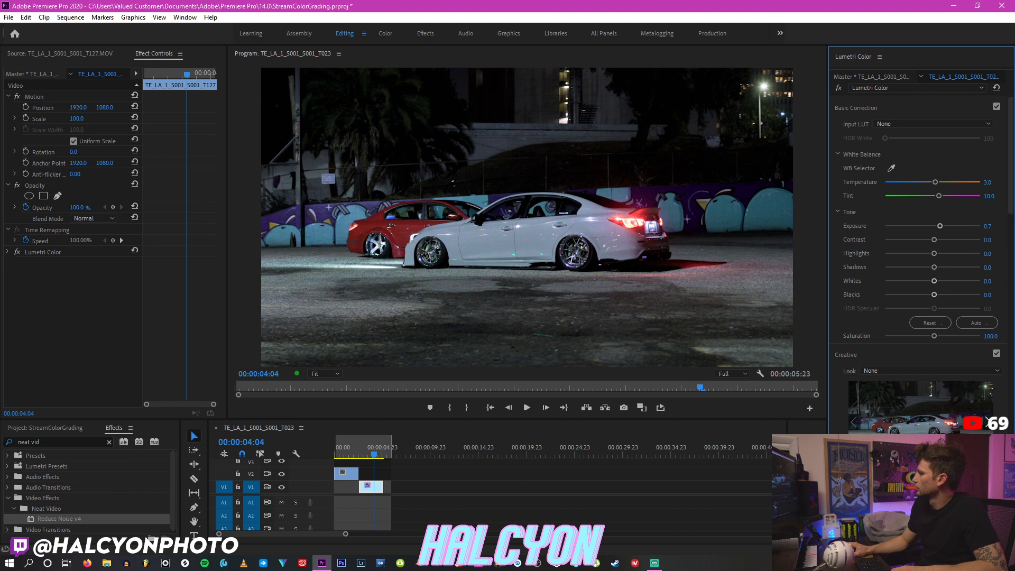
{"action": "left_click_drag", "start_coordinate": [1011, 216], "coordinate": [1011, 294]}
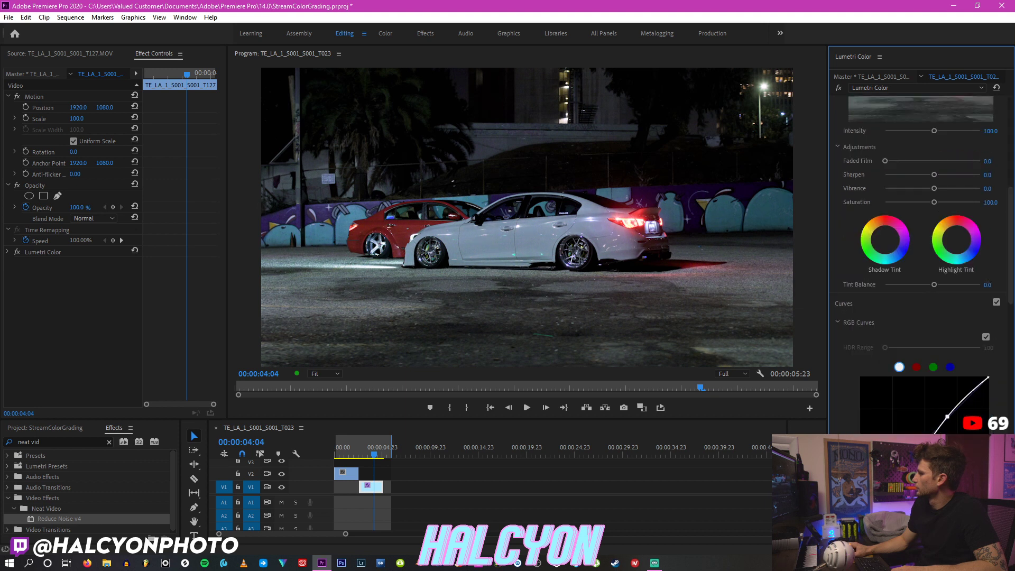
{"action": "left_click_drag", "start_coordinate": [1011, 296], "coordinate": [1012, 199]}
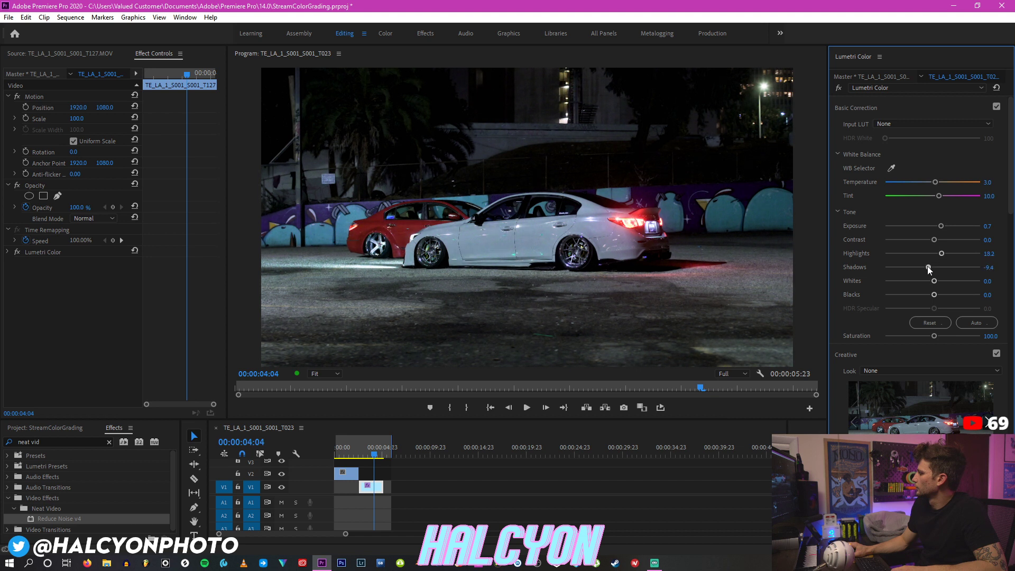
{"action": "left_click_drag", "start_coordinate": [939, 272], "coordinate": [944, 273]}
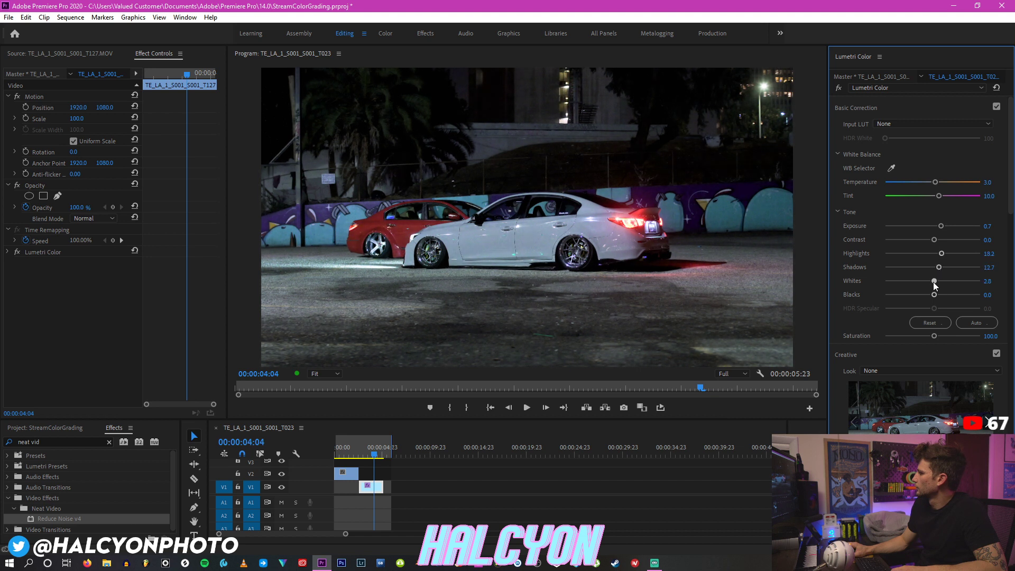
{"action": "key", "text": "space"}
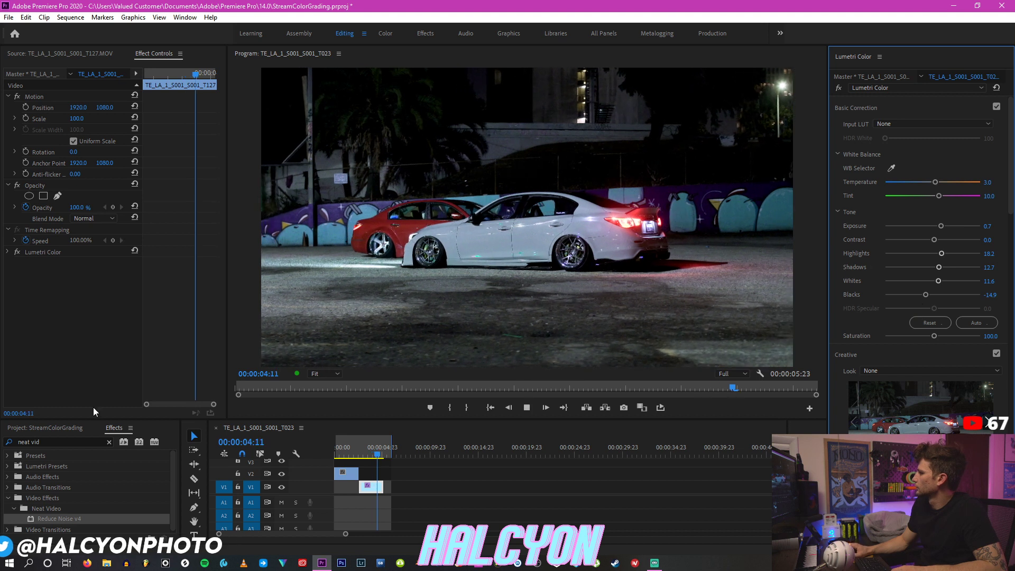
{"action": "left_click", "coordinate": [364, 455]}
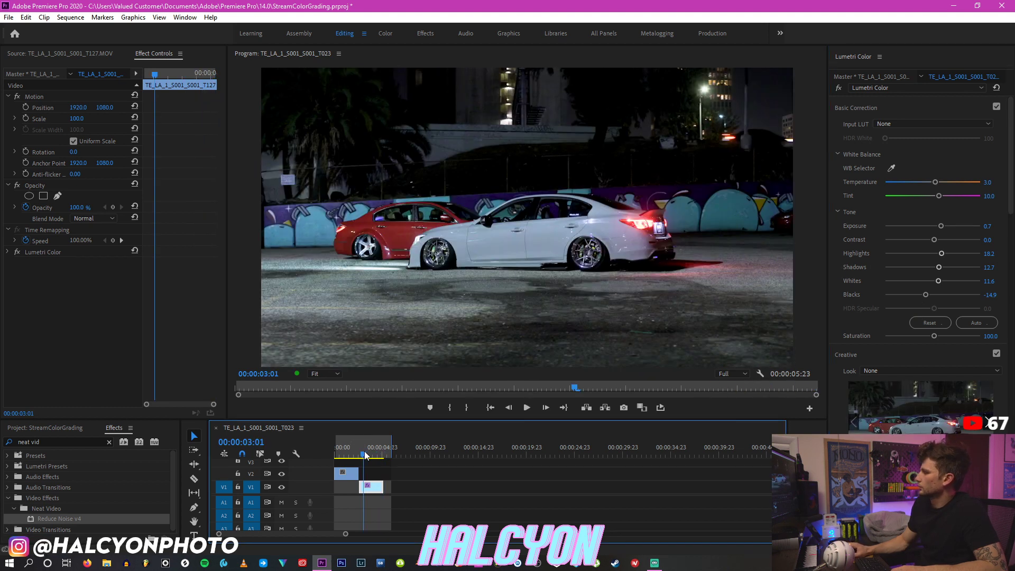
{"action": "key", "text": "space"}
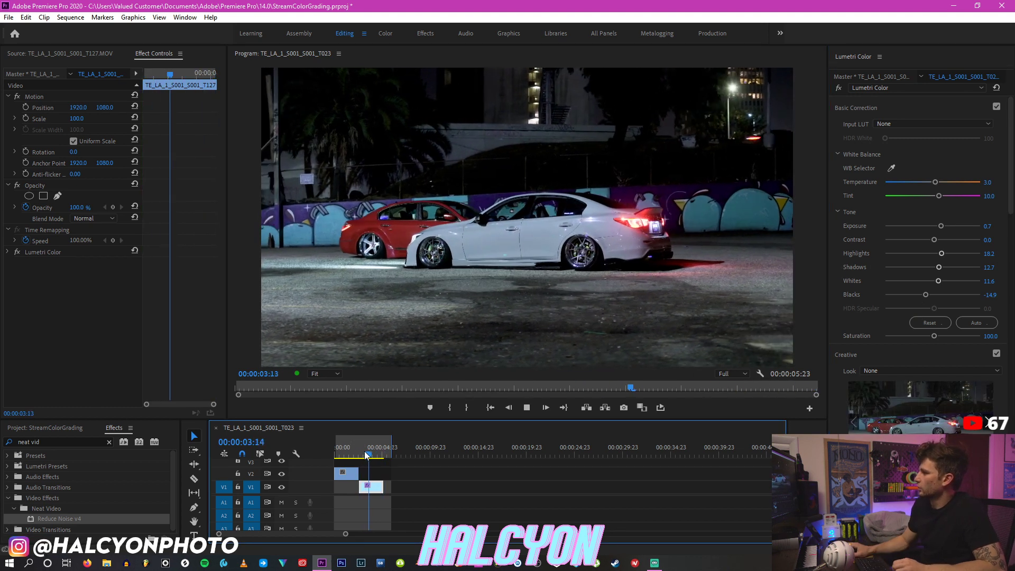
{"action": "key", "text": "space"}
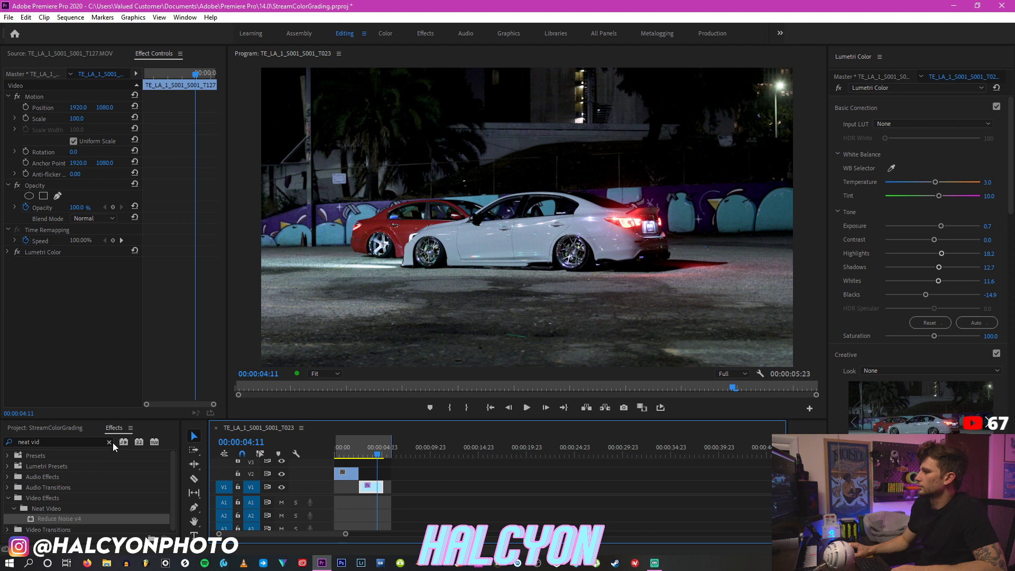
Step: Add TE_LA_1_S001_S001_T125.MOV from 00:00:08:03 to 00:00:09:00 after the last V1 clip and begin pasting the Lumetri Color attributes onto it
{"action": "left_click", "coordinate": [59, 430]}
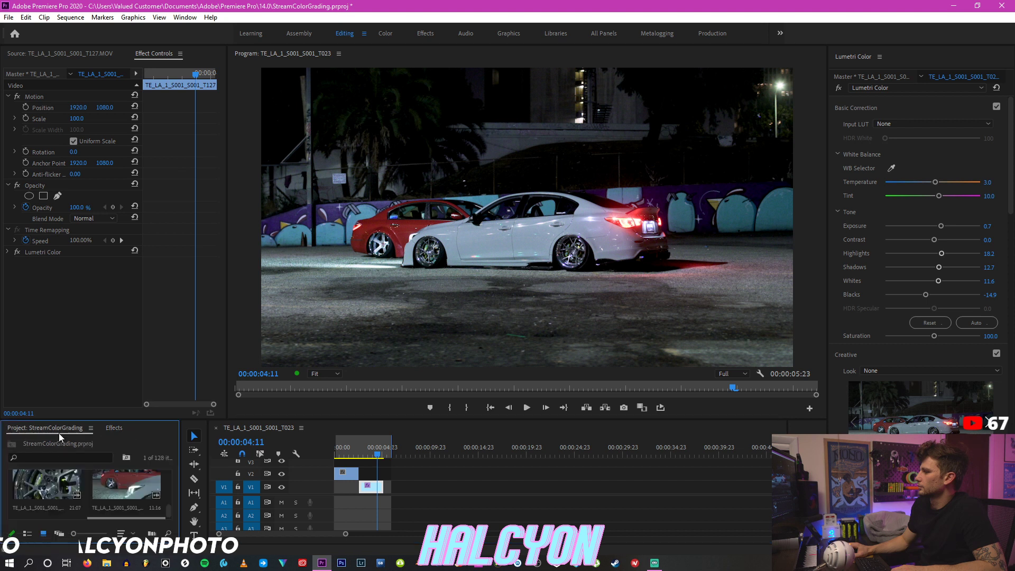
{"action": "left_click", "coordinate": [135, 486]}
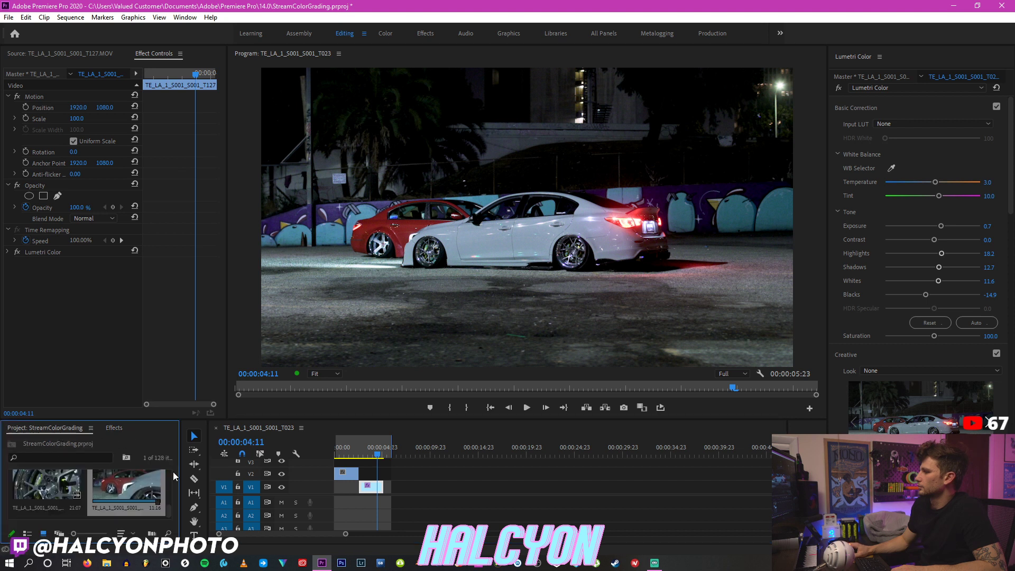
{"action": "mouse_move", "coordinate": [140, 389]}
{"action": "left_mouse_down"}
{"action": "mouse_move", "coordinate": [183, 389]}
{"action": "mouse_move", "coordinate": [152, 389]}
{"action": "left_mouse_up"}
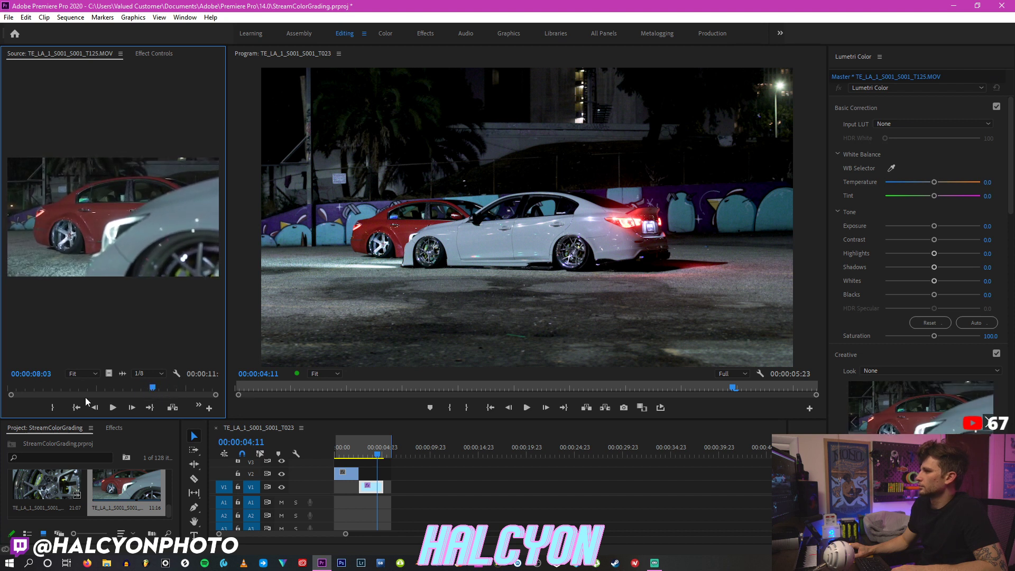
{"action": "left_click_drag", "start_coordinate": [226, 364], "coordinate": [315, 363]}
{"action": "left_click", "coordinate": [85, 408]}
{"action": "key", "text": "space"}
{"action": "left_click", "coordinate": [107, 405]}
{"action": "left_click_drag", "start_coordinate": [144, 373], "coordinate": [384, 491]}
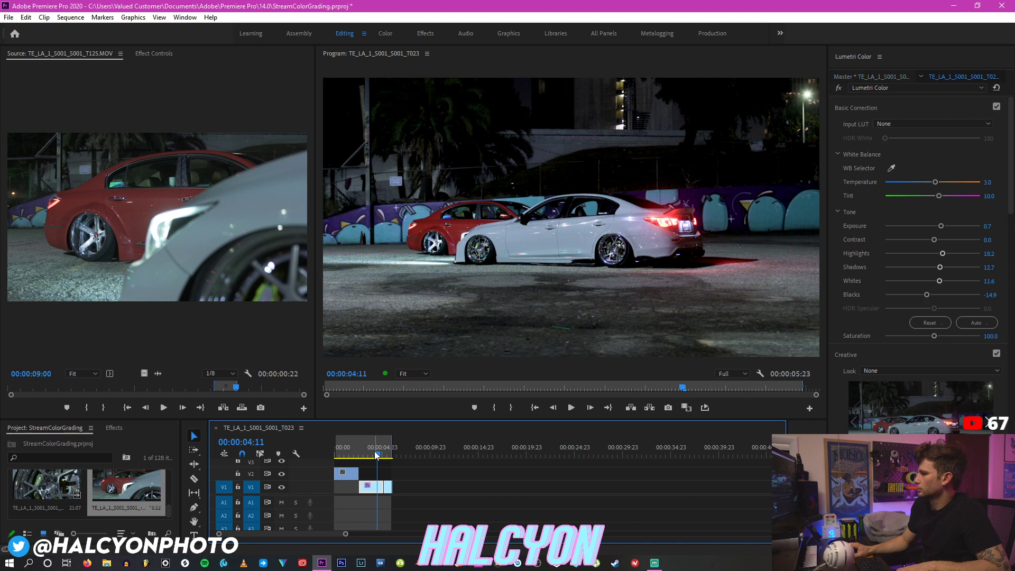
{"action": "left_click", "coordinate": [386, 455]}
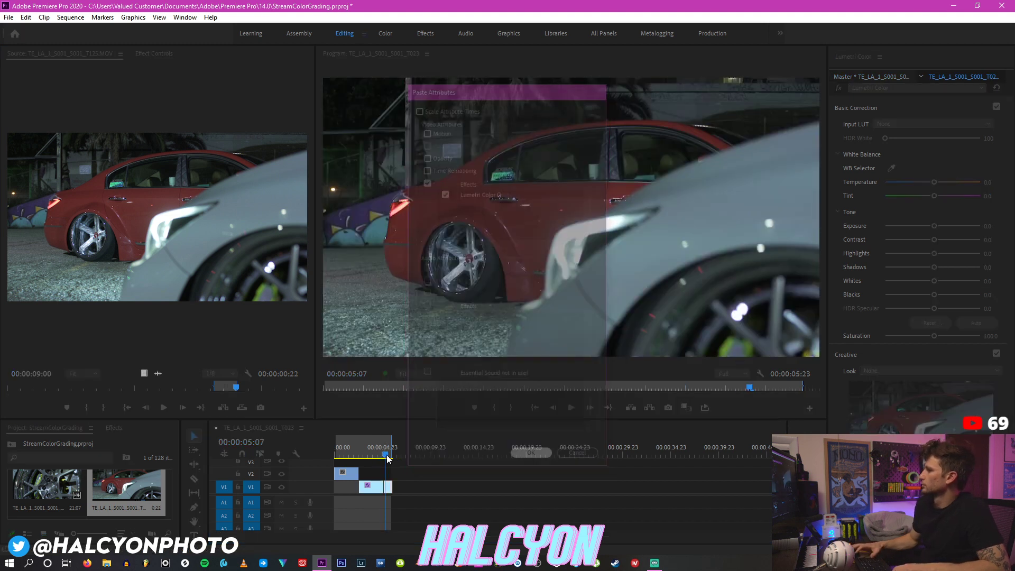
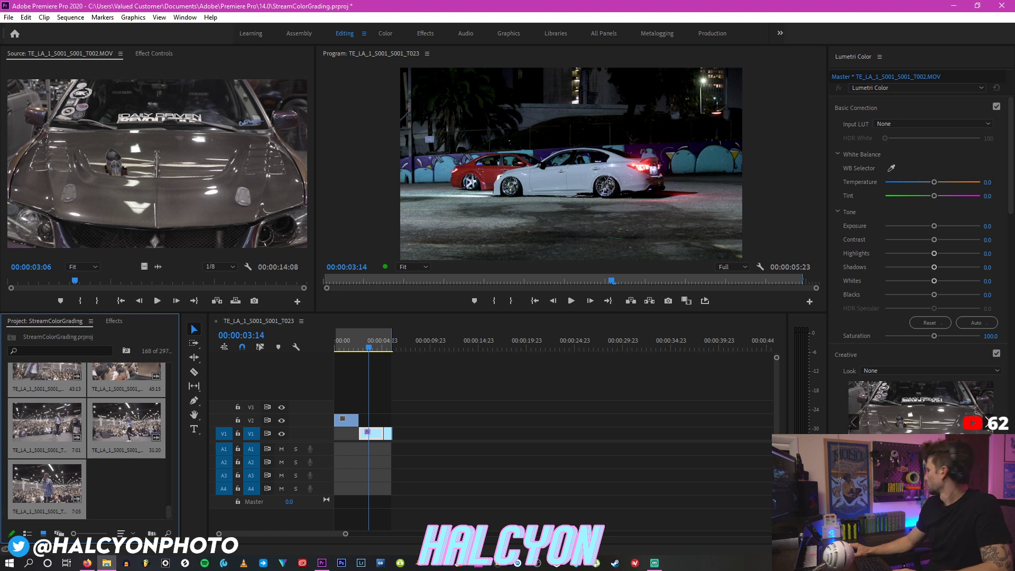
Step: Place the LANDYN - Quartz music on A1 from the sequence start, enlarge its waveform and play a section of it
{"action": "left_click_drag", "start_coordinate": [384, 394], "coordinate": [319, 452]}
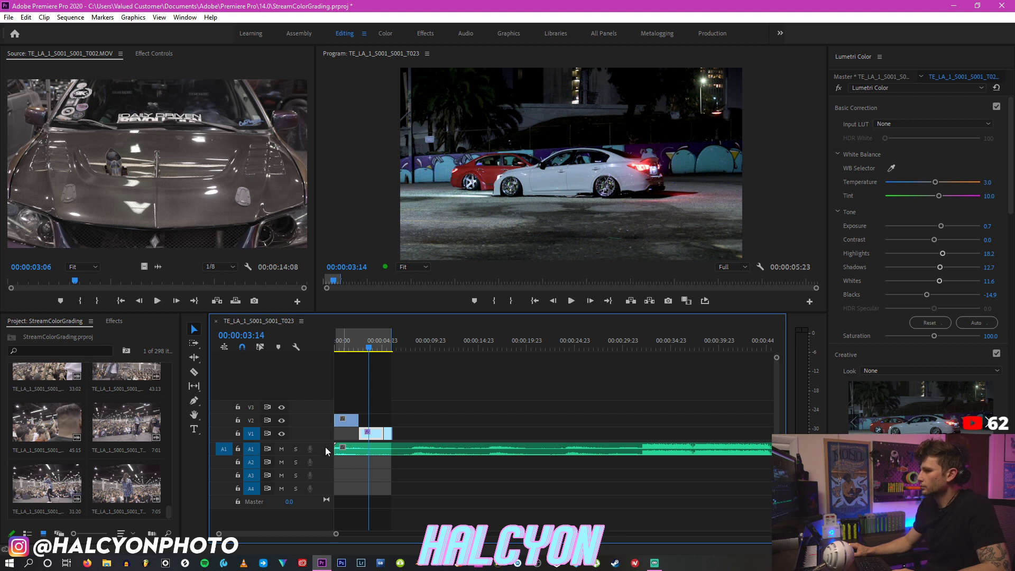
{"action": "left_click_drag", "start_coordinate": [322, 455], "coordinate": [322, 478]}
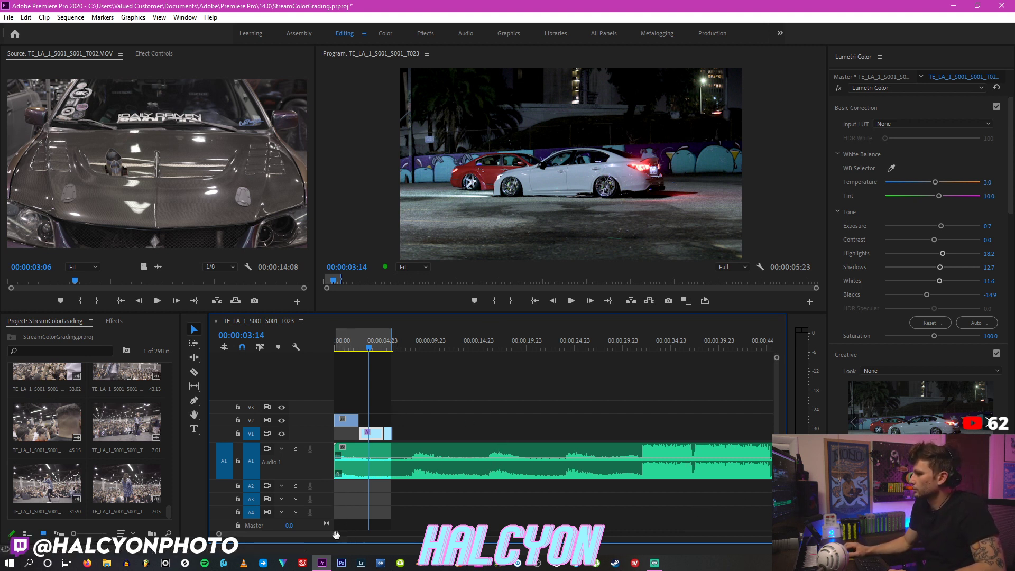
{"action": "left_click_drag", "start_coordinate": [336, 535], "coordinate": [414, 534]}
{"action": "left_click", "coordinate": [454, 341]}
{"action": "key", "text": "space"}
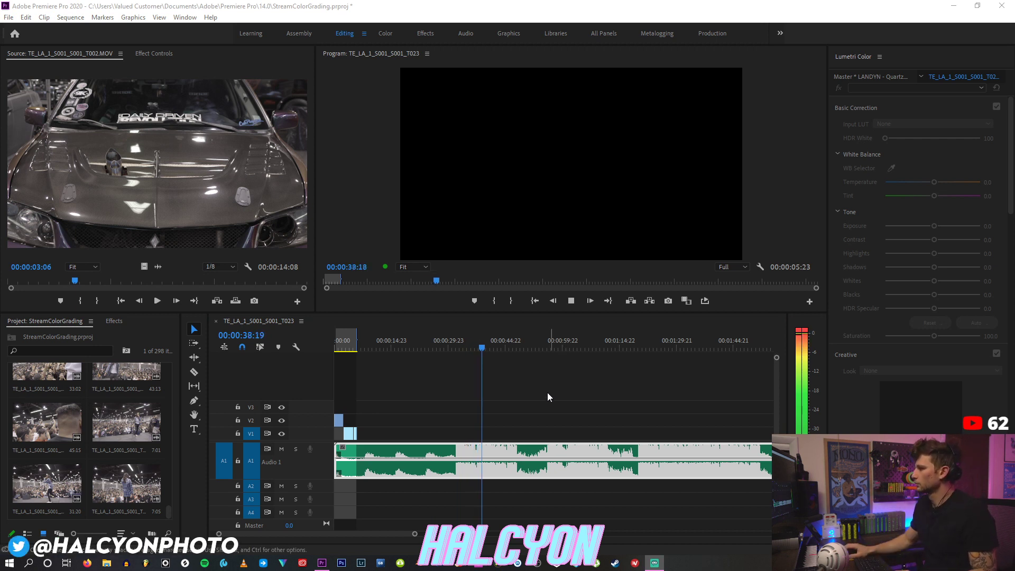
Step: Cut the music on A1 shortly before 00:00:26:03 and delete the part ahead of the cut
{"action": "left_click", "coordinate": [434, 338]}
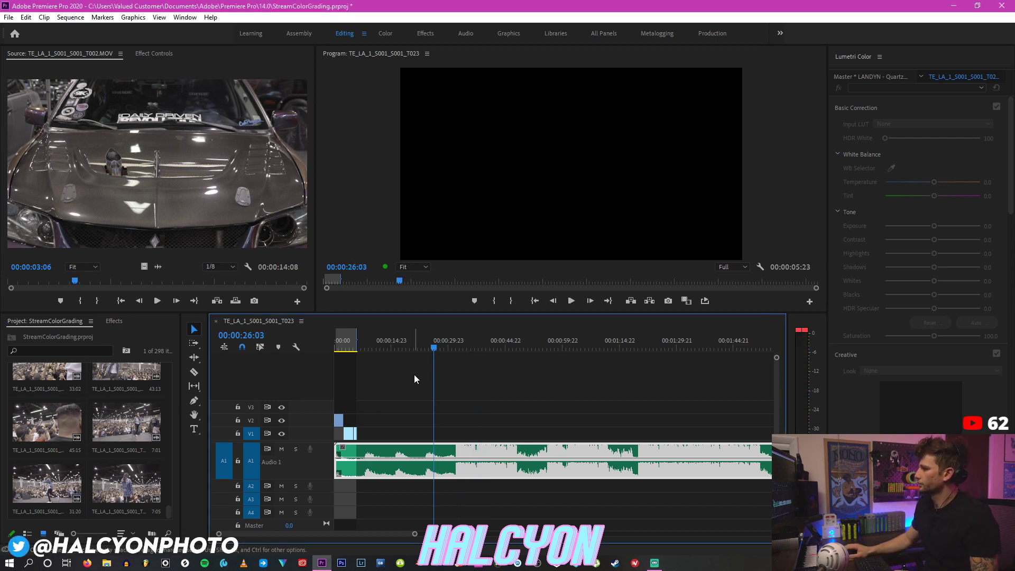
{"action": "key", "text": "v"}
{"action": "left_click", "coordinate": [407, 450]}
{"action": "key", "text": "c"}
{"action": "left_click", "coordinate": [425, 454]}
{"action": "key", "text": "v"}
{"action": "key", "text": "Delete"}
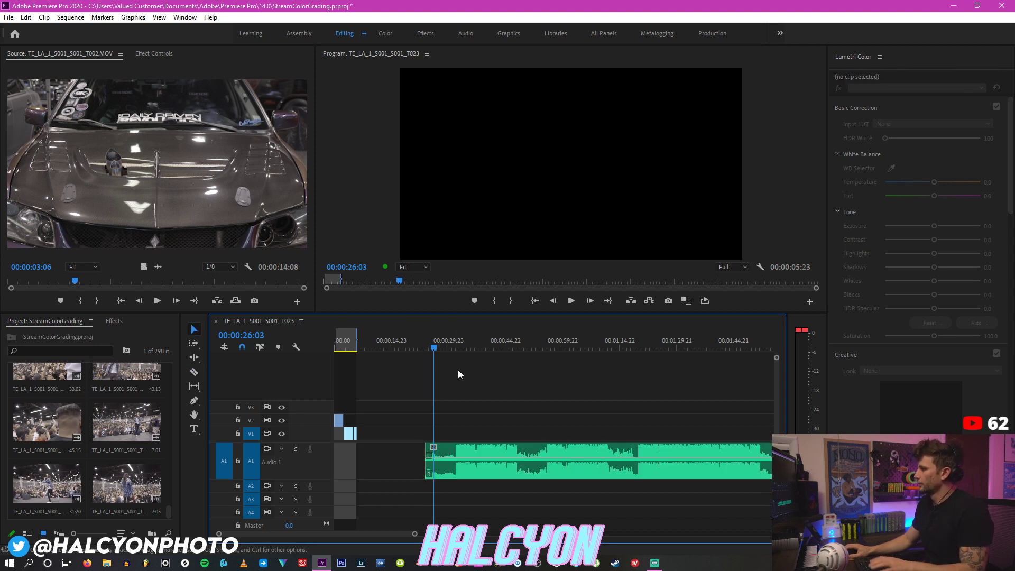
Step: Preview the remaining music, move it to the start of the sequence and play it together with the clips
{"action": "key", "text": "space"}
{"action": "left_click_drag", "start_coordinate": [491, 343], "coordinate": [543, 341]}
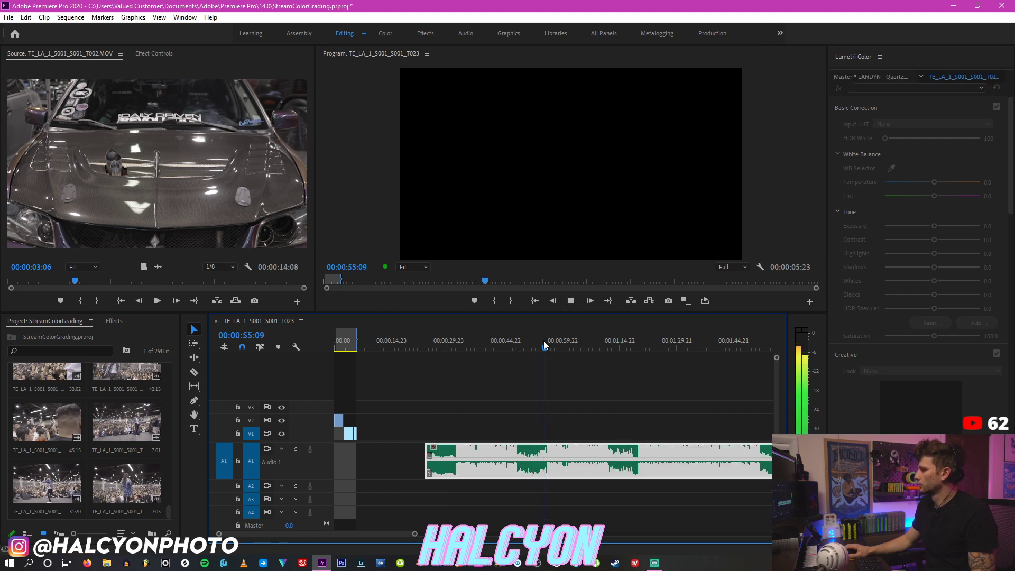
{"action": "left_click_drag", "start_coordinate": [616, 458], "coordinate": [339, 453]}
{"action": "key", "text": "Home"}
{"action": "key", "text": "equal"}
{"action": "key", "text": "equal"}
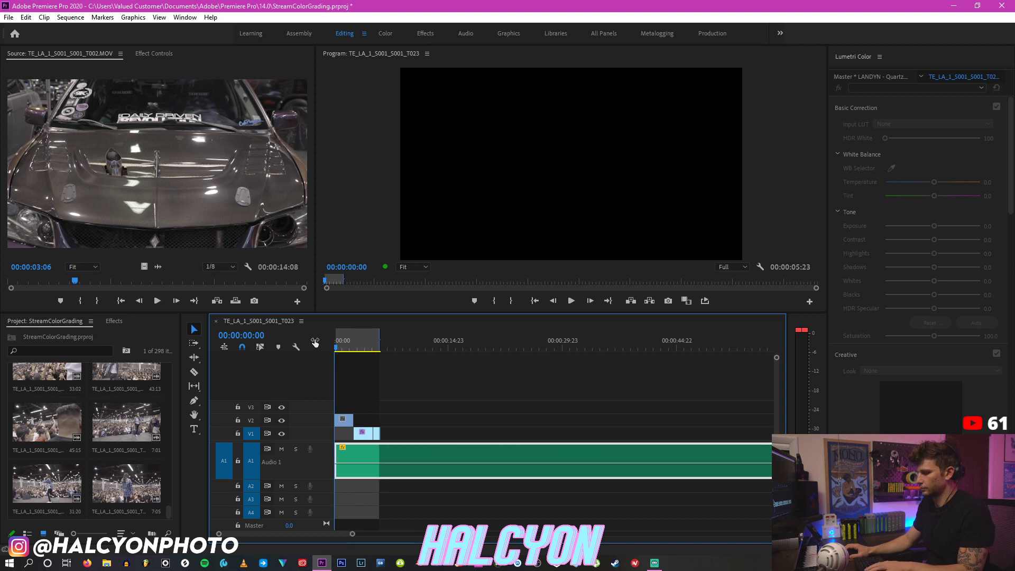
{"action": "key", "text": "space"}
{"action": "left_click_drag", "start_coordinate": [458, 406], "coordinate": [405, 404]}
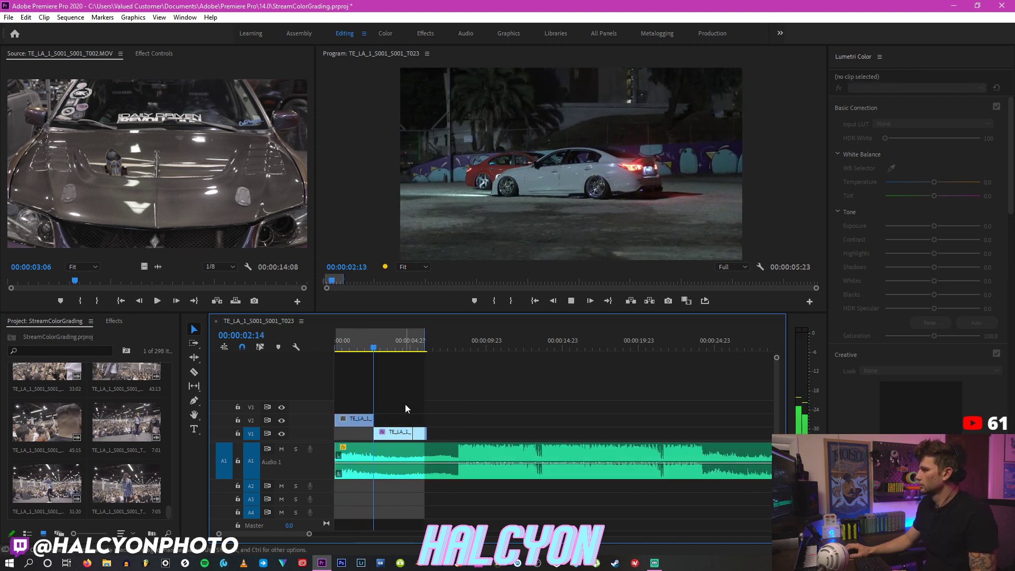
{"action": "left_click", "coordinate": [363, 422]}
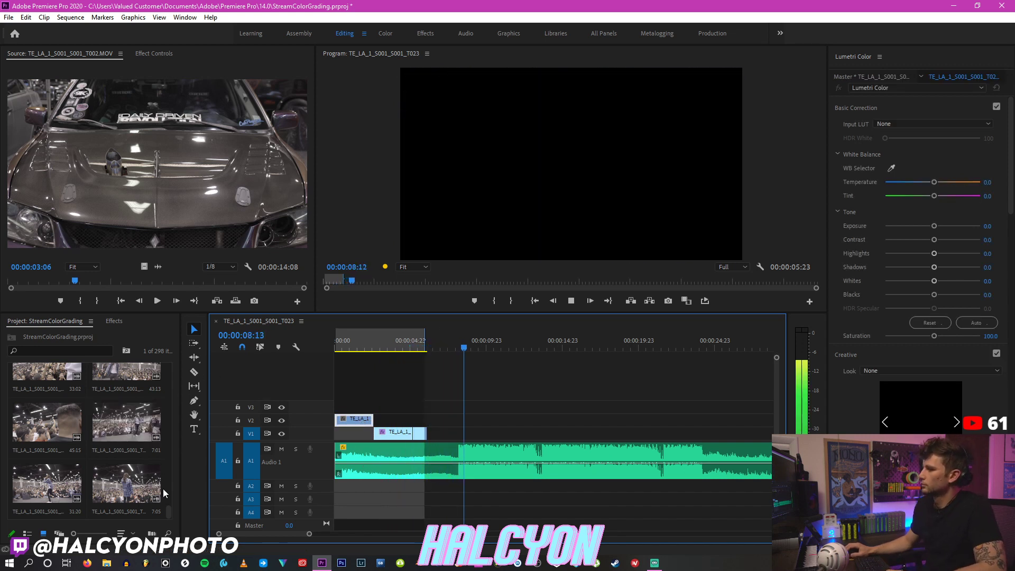
Step: Give the project's media thumbnails more room and browse back to the first clips
{"action": "left_click_drag", "start_coordinate": [167, 509], "coordinate": [168, 479]}
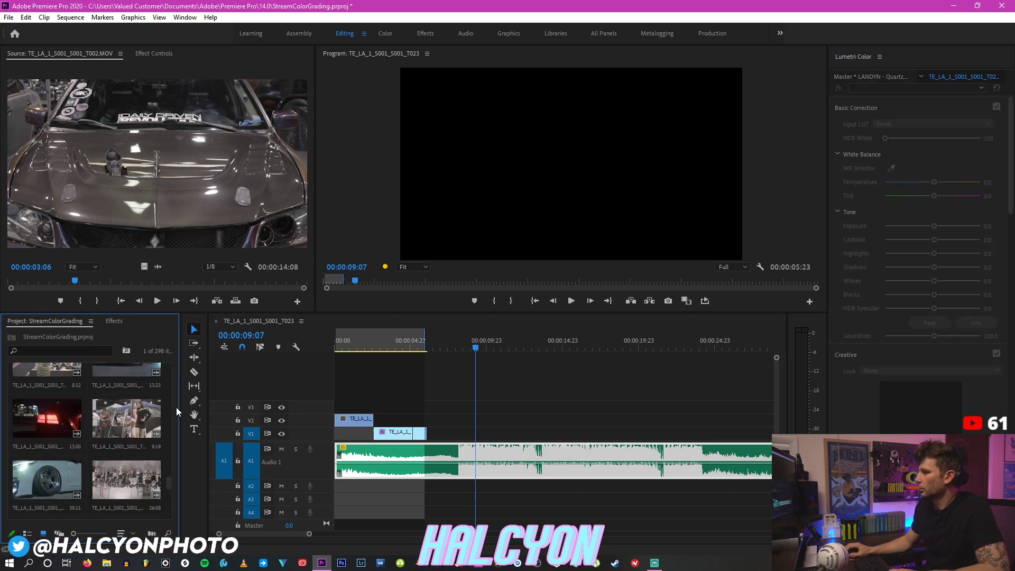
{"action": "left_click_drag", "start_coordinate": [180, 410], "coordinate": [286, 410]}
{"action": "left_click", "coordinate": [121, 533]}
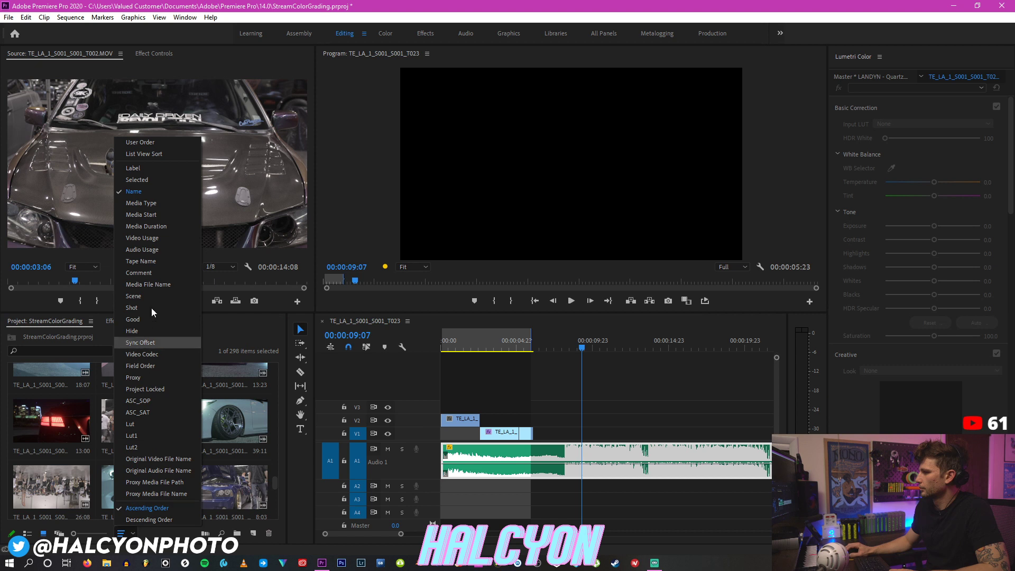
{"action": "left_click", "coordinate": [273, 475]}
{"action": "left_click_drag", "start_coordinate": [274, 483], "coordinate": [281, 376]}
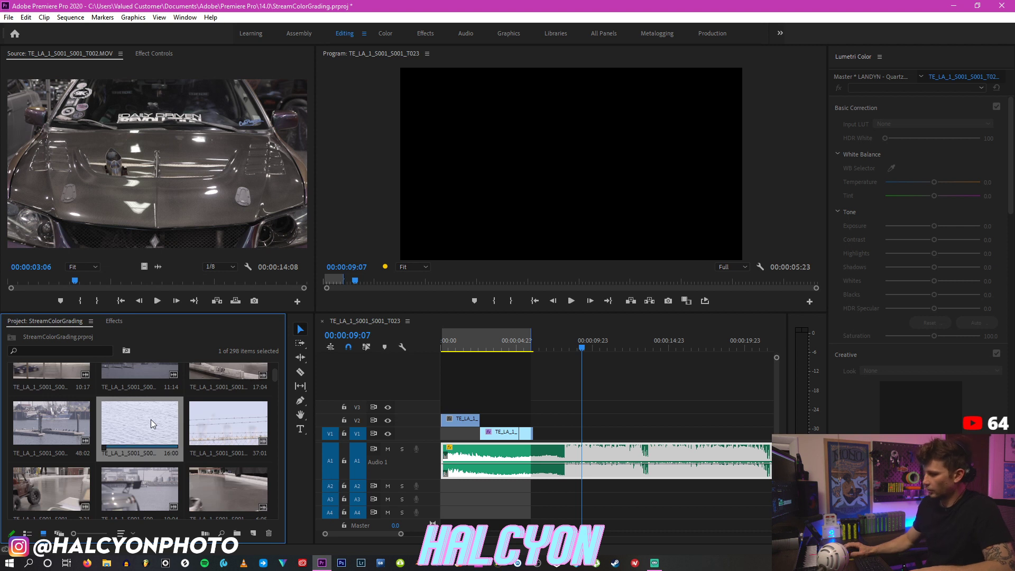
Step: Delete all items from the project and undo the deletion
{"action": "key", "text": "ctrl+a"}
{"action": "key", "text": "Delete"}
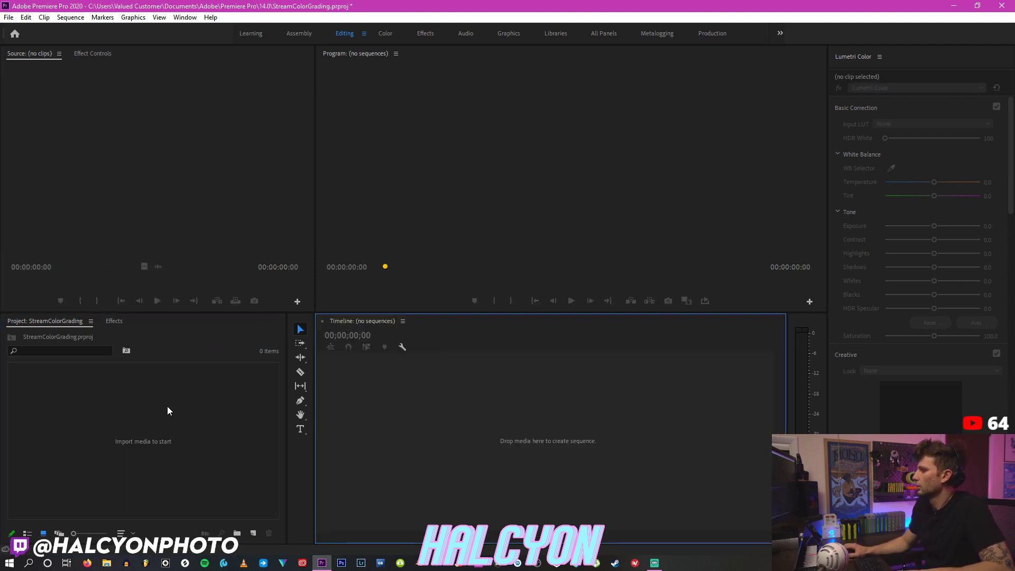
{"action": "key", "text": "ctrl+z"}
Step: Create a new sequence from the LANDYN - Quartz audio file and change its settings to a wider frame size
{"action": "left_click_drag", "start_coordinate": [277, 516], "coordinate": [278, 364]}
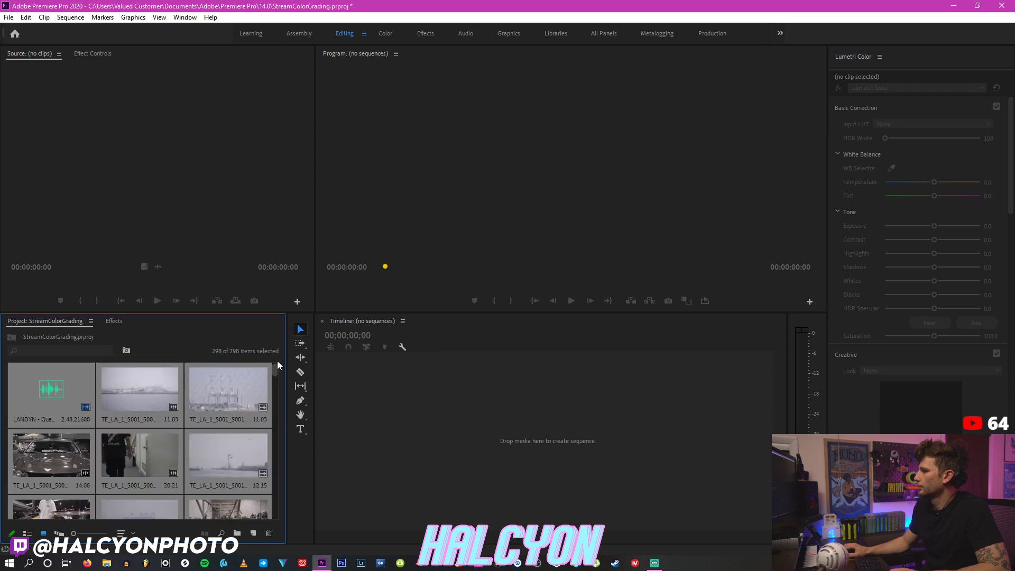
{"action": "left_click", "coordinate": [53, 407]}
{"action": "left_click_drag", "start_coordinate": [53, 407], "coordinate": [407, 420]}
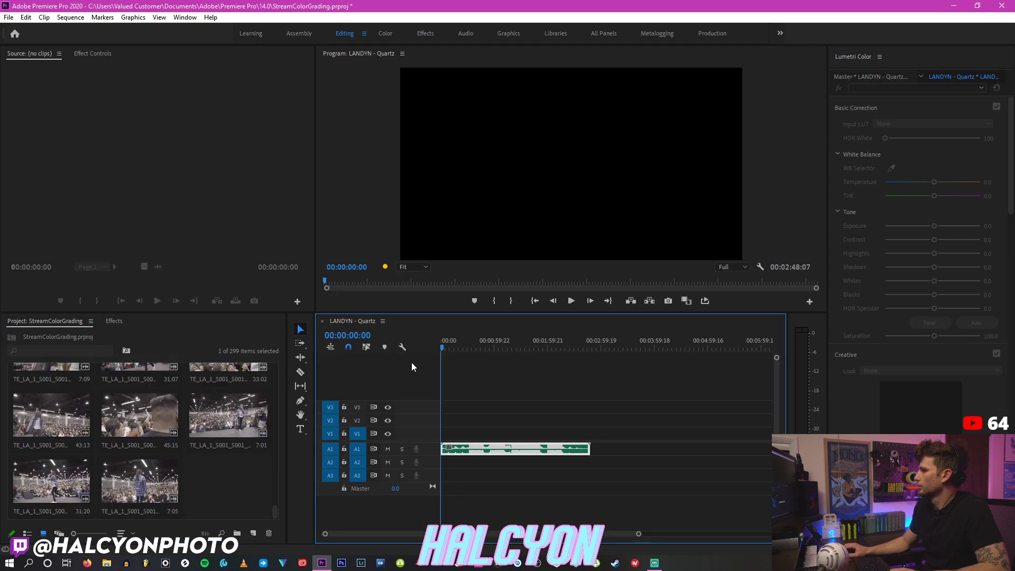
{"action": "left_click", "coordinate": [450, 343]}
{"action": "left_click", "coordinate": [70, 17]}
{"action": "left_click", "coordinate": [95, 29]}
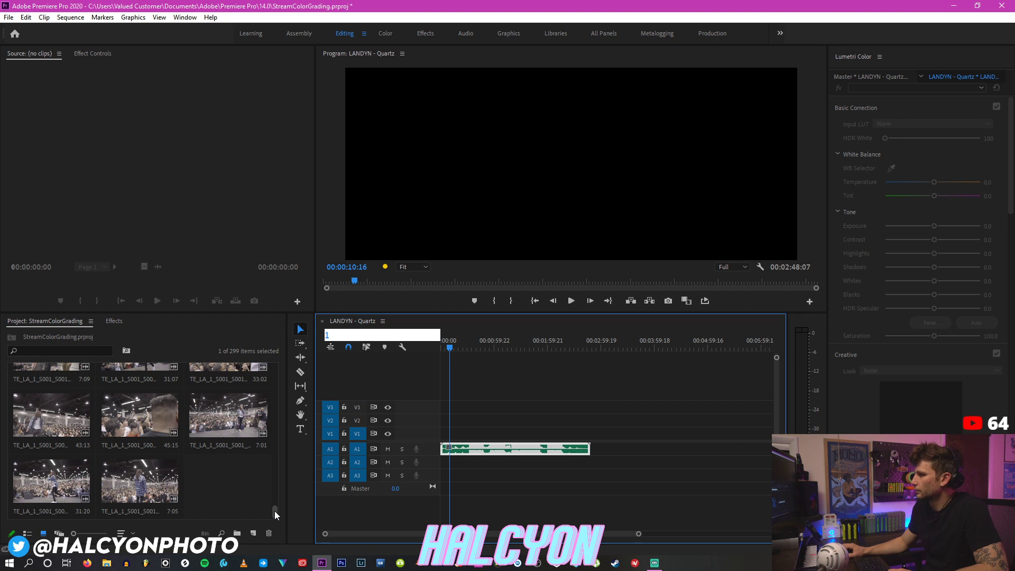
Step: Delete all video clips from the project, keeping only the LANDYN - Quartz sequence and its mp3
{"action": "left_click", "coordinate": [154, 497]}
{"action": "left_click_drag", "start_coordinate": [276, 512], "coordinate": [283, 360]}
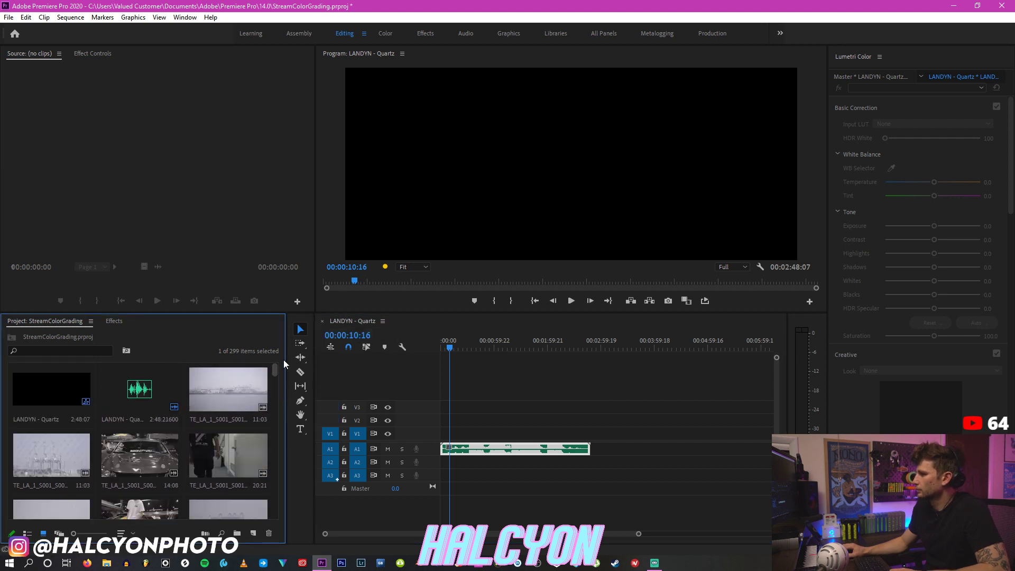
{"action": "left_click", "coordinate": [230, 393], "text": "shift"}
{"action": "key", "text": "Delete"}
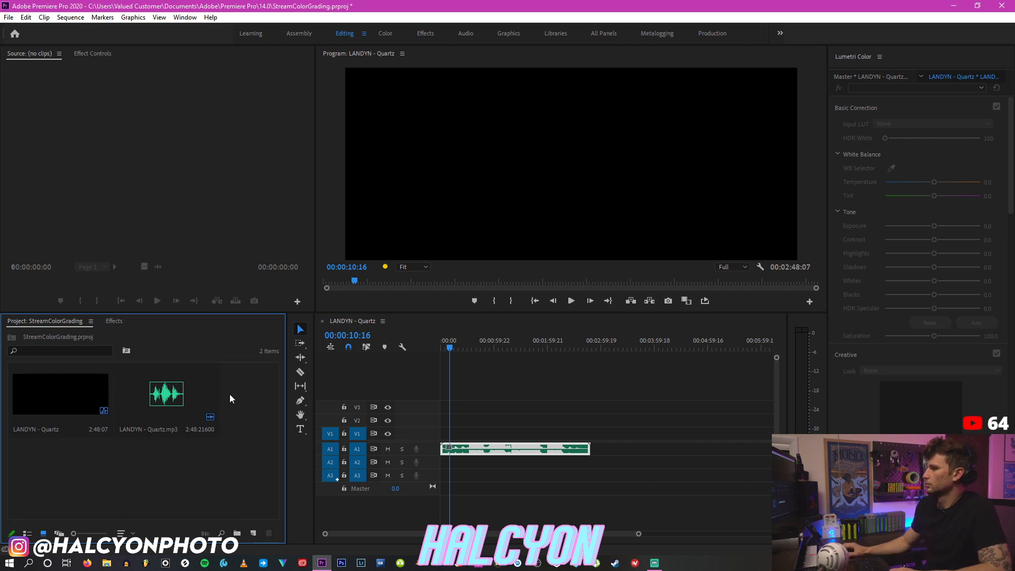
Step: Import the video clips from the third Sunday footage folder, ordering them by length and leaving out the very shortest ones
{"action": "left_click", "coordinate": [8, 17]}
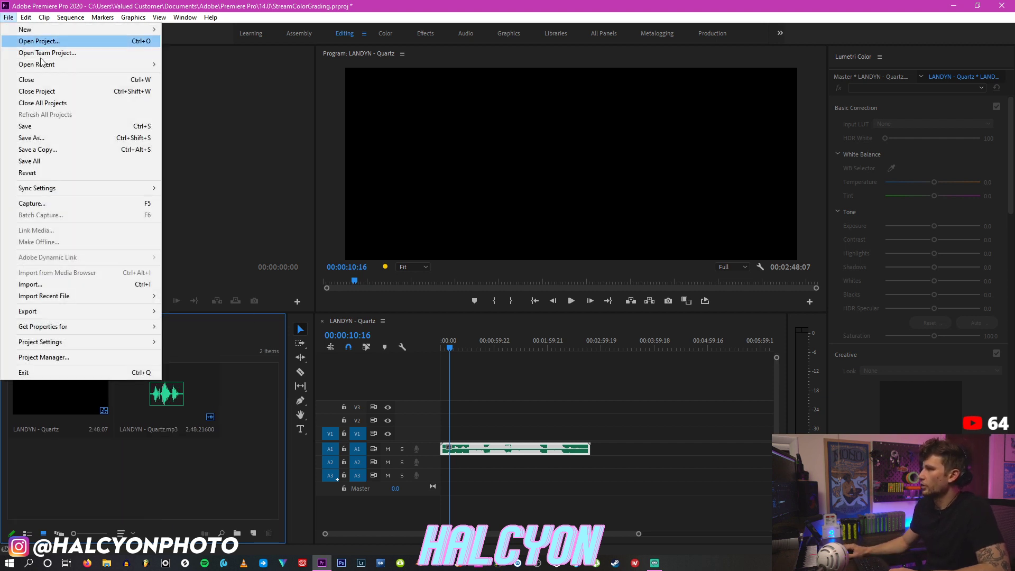
{"action": "left_click", "coordinate": [155, 285]}
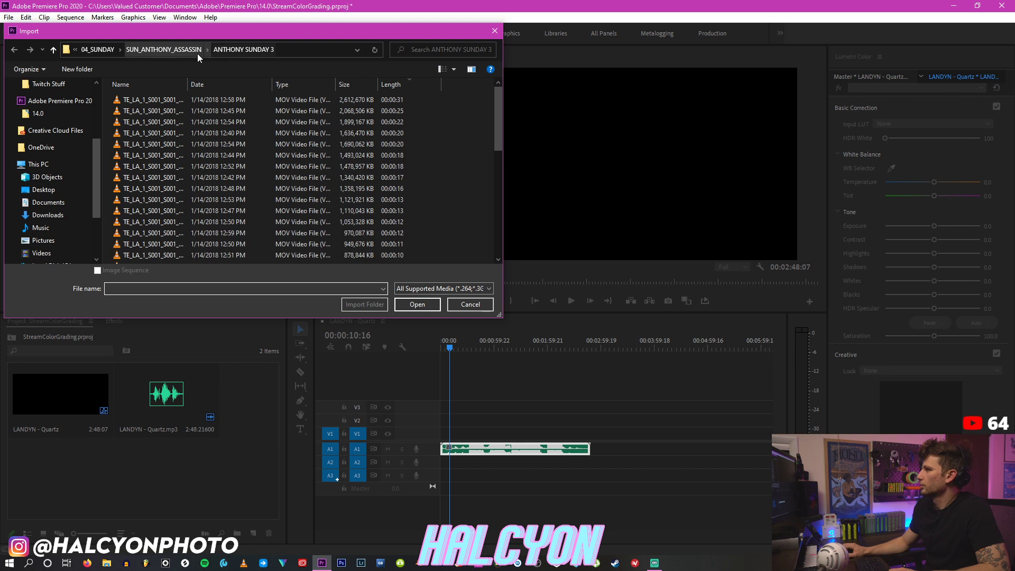
{"action": "left_click", "coordinate": [421, 88]}
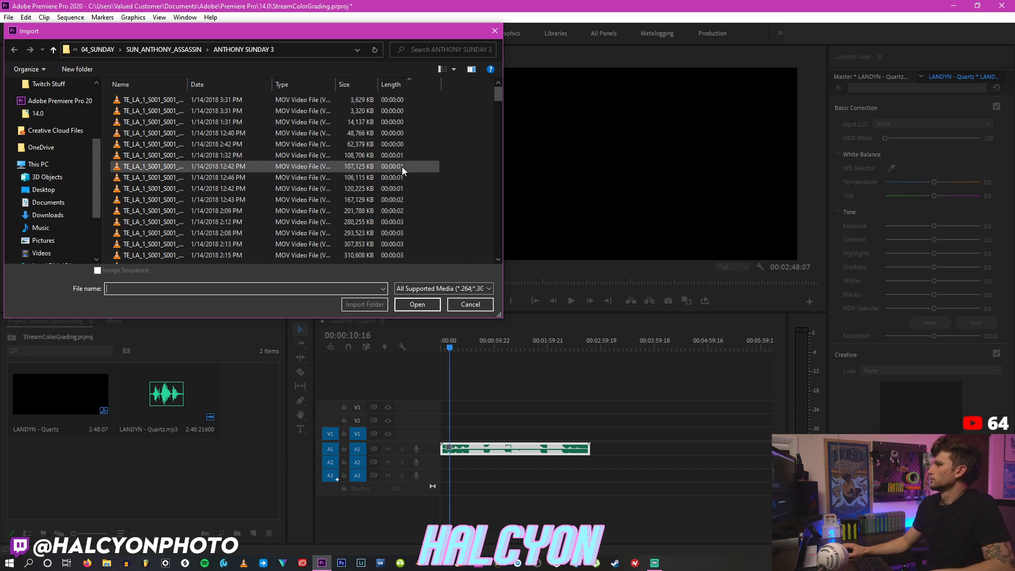
{"action": "scroll", "coordinate": [500, 94], "scroll_direction": "down", "scroll_amount": 1}
{"action": "left_click", "coordinate": [410, 174]}
{"action": "left_click_drag", "start_coordinate": [500, 102], "coordinate": [499, 247]}
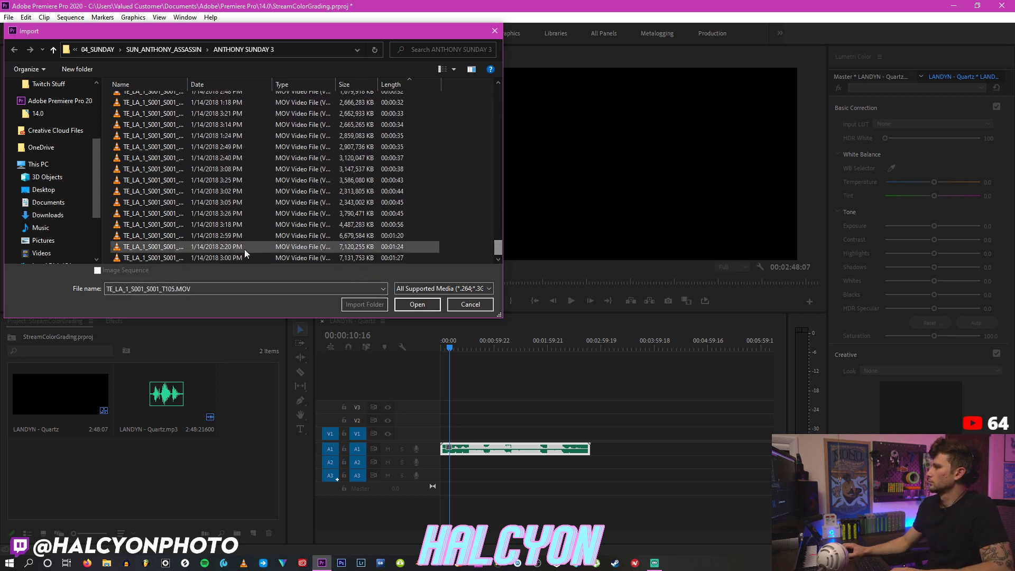
{"action": "left_click", "coordinate": [249, 258], "text": "shift"}
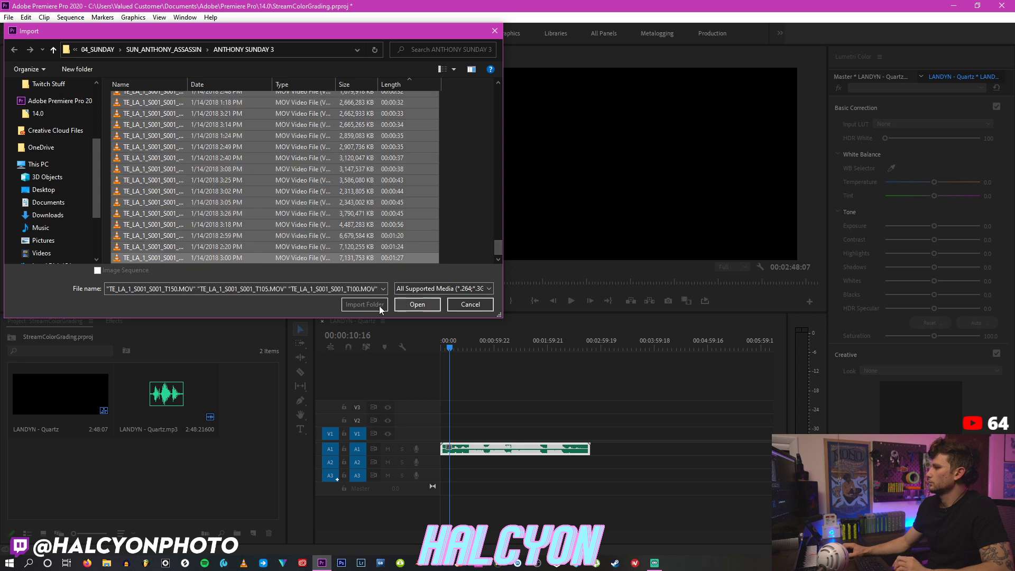
{"action": "left_click", "coordinate": [409, 303]}
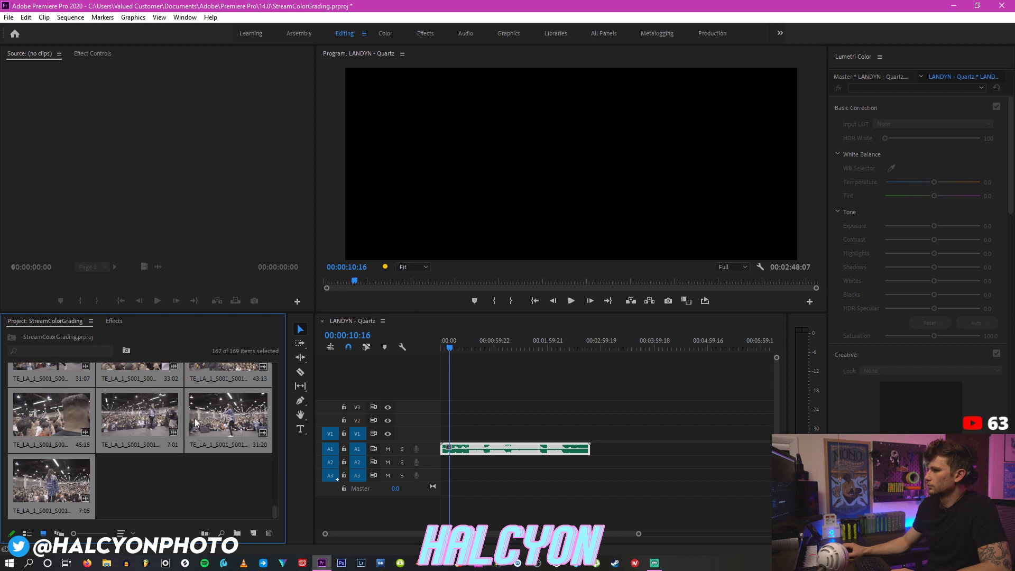
Step: Re-sort the project's clip thumbnails and preview the orange car clip TE_LA_1_S001_S001_T096.MOV in the Source monitor
{"action": "scroll", "coordinate": [158, 433], "scroll_direction": "up", "scroll_amount": 1}
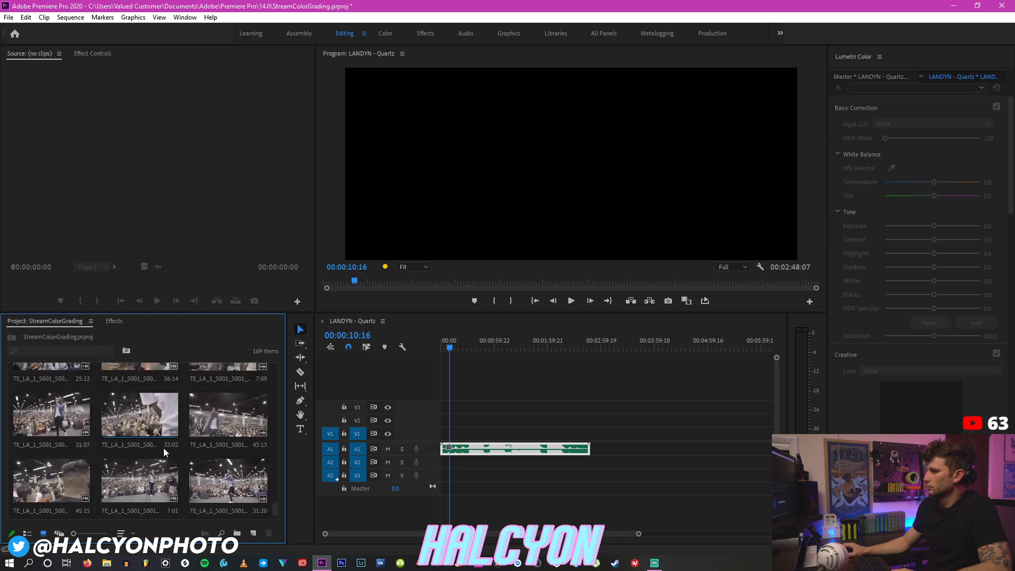
{"action": "left_click", "coordinate": [121, 533]}
{"action": "left_click", "coordinate": [157, 196]}
{"action": "left_click_drag", "start_coordinate": [274, 506], "coordinate": [280, 445]}
{"action": "left_click", "coordinate": [45, 395]}
{"action": "double_click", "coordinate": [46, 394]}
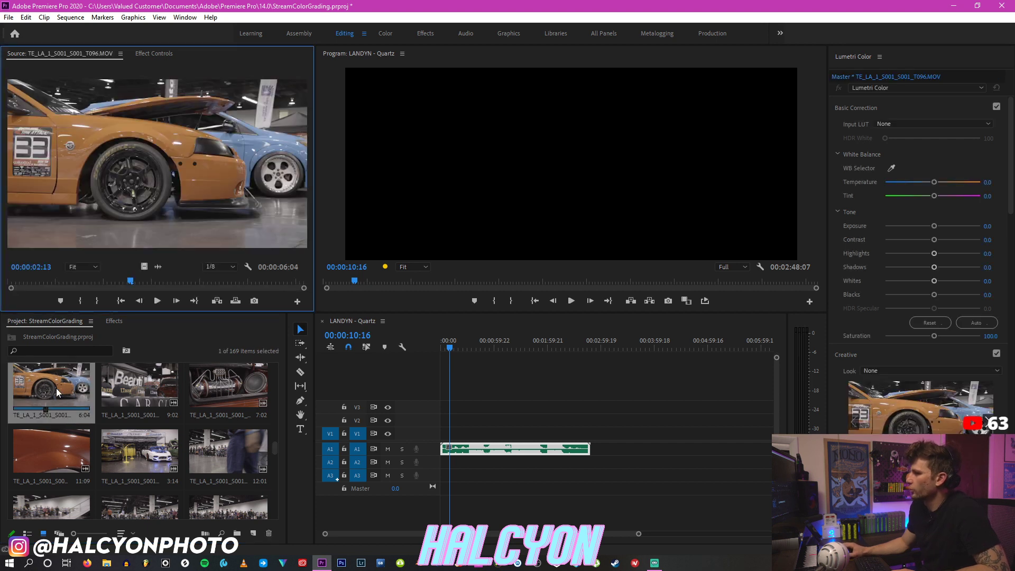
{"action": "left_click", "coordinate": [176, 283]}
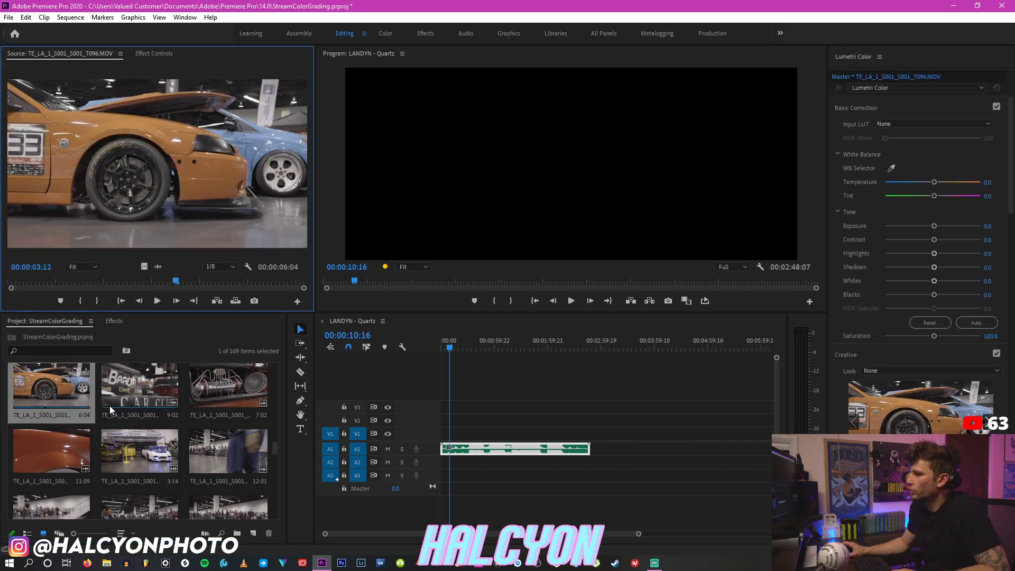
Step: Open the yellow car clip TE_LA_1_S001_S001_T094.MOV and mark in and out points around a section 2:05 long
{"action": "scroll", "coordinate": [110, 404], "scroll_direction": "up", "scroll_amount": 2}
{"action": "double_click", "coordinate": [121, 450]}
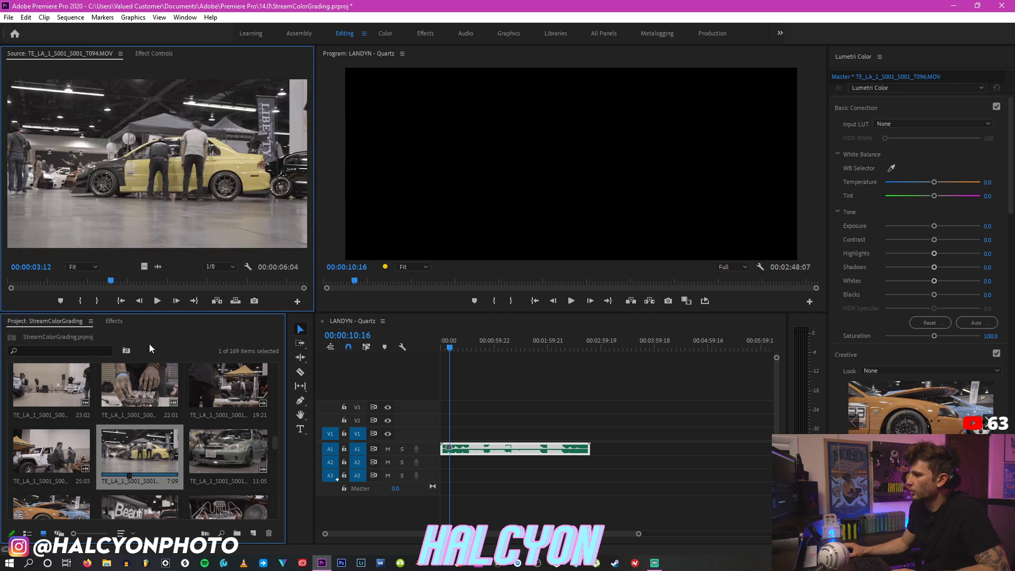
{"action": "left_click", "coordinate": [141, 283]}
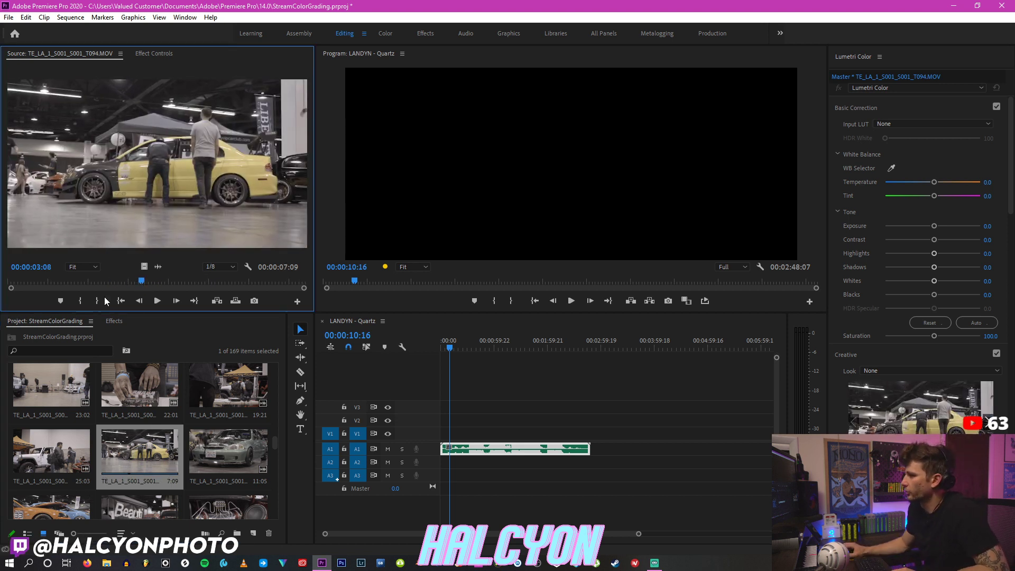
{"action": "left_click", "coordinate": [80, 300]}
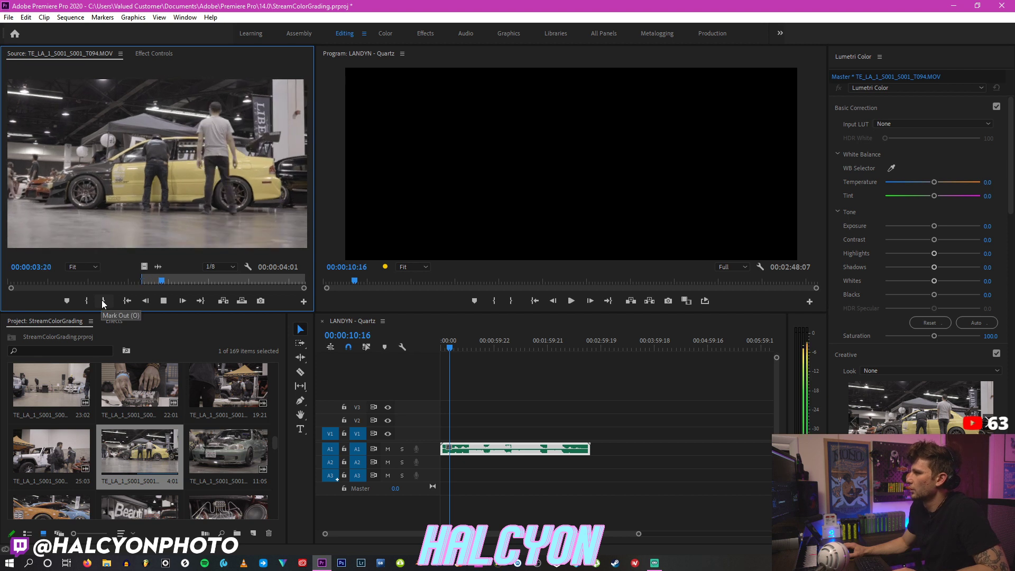
{"action": "left_click_drag", "start_coordinate": [160, 280], "coordinate": [93, 280]}
{"action": "key", "text": "o"}
{"action": "key", "text": "i"}
{"action": "key", "text": "space"}
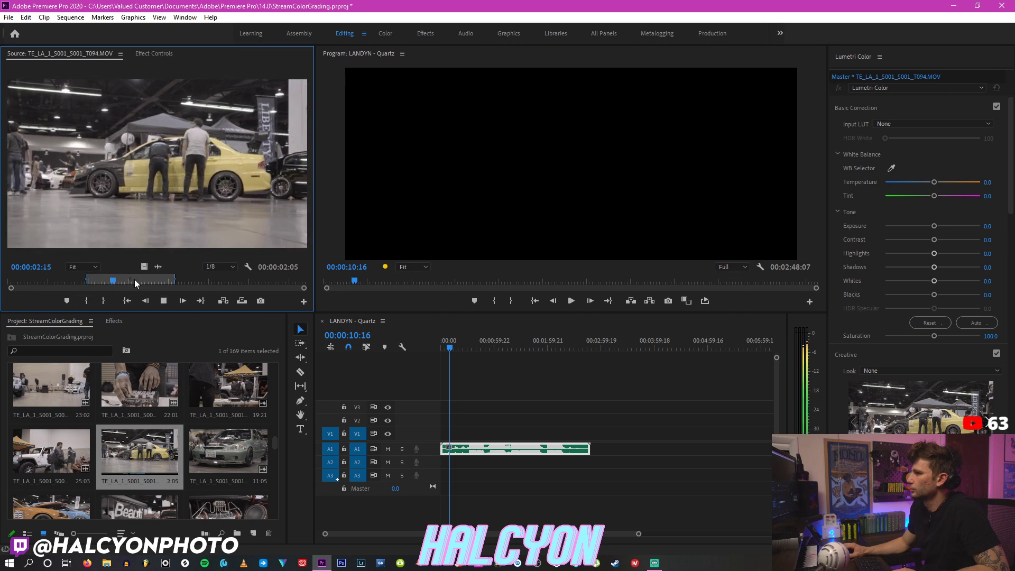
Step: Place only the video of the marked section on track V1 and enlarge track A1 to show the music waveform
{"action": "left_click_drag", "start_coordinate": [141, 266], "coordinate": [468, 434]}
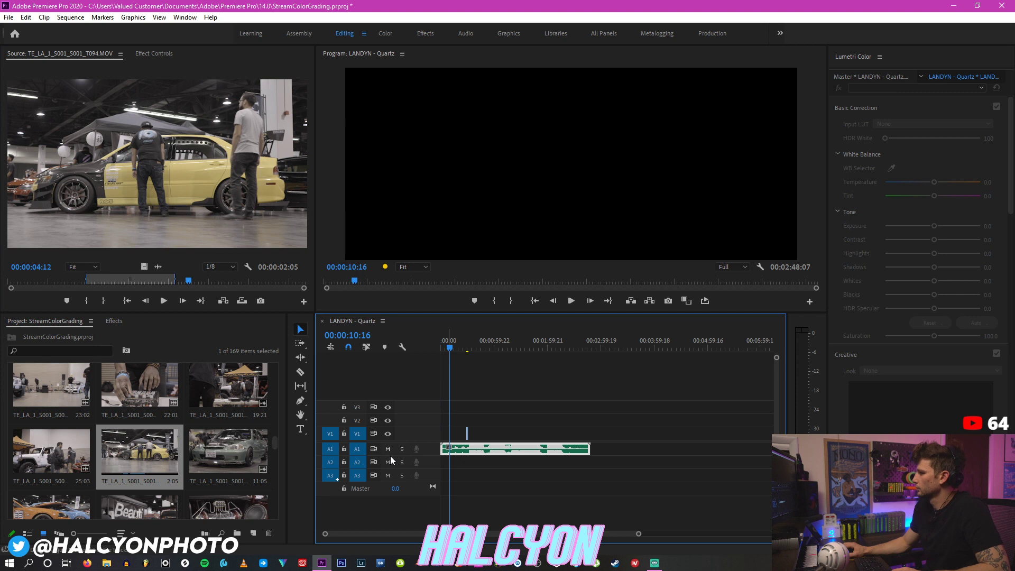
{"action": "left_click", "coordinate": [387, 462]}
{"action": "left_click_drag", "start_coordinate": [397, 454], "coordinate": [397, 481]}
{"action": "key", "text": "equal"}
{"action": "key", "text": "equal"}
{"action": "key", "text": "equal"}
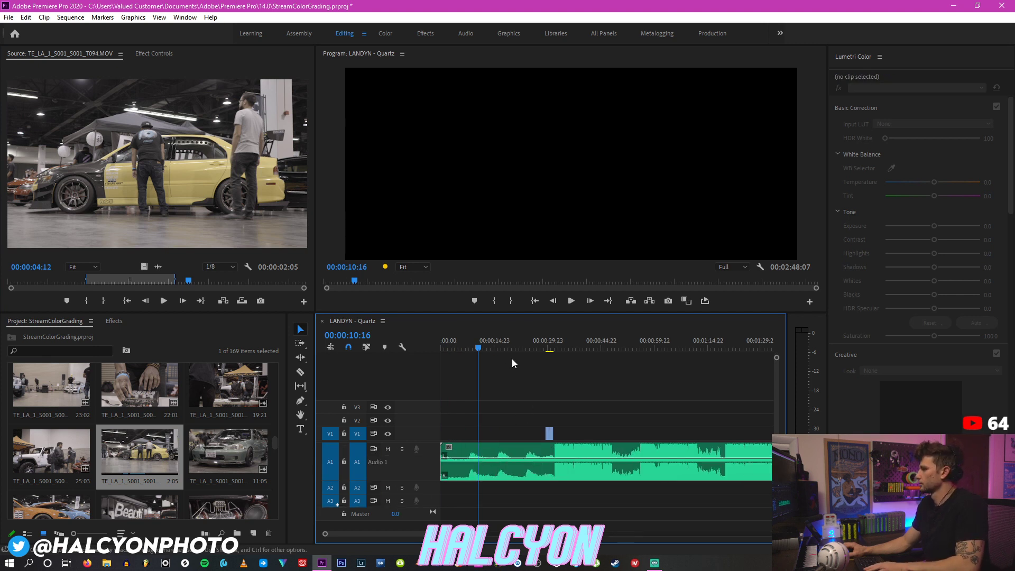
Step: Move the yellow car clip so it starts where the music gets louder, at 00:00:32:01, and play it
{"action": "left_click", "coordinate": [646, 338]}
{"action": "key", "text": "minus"}
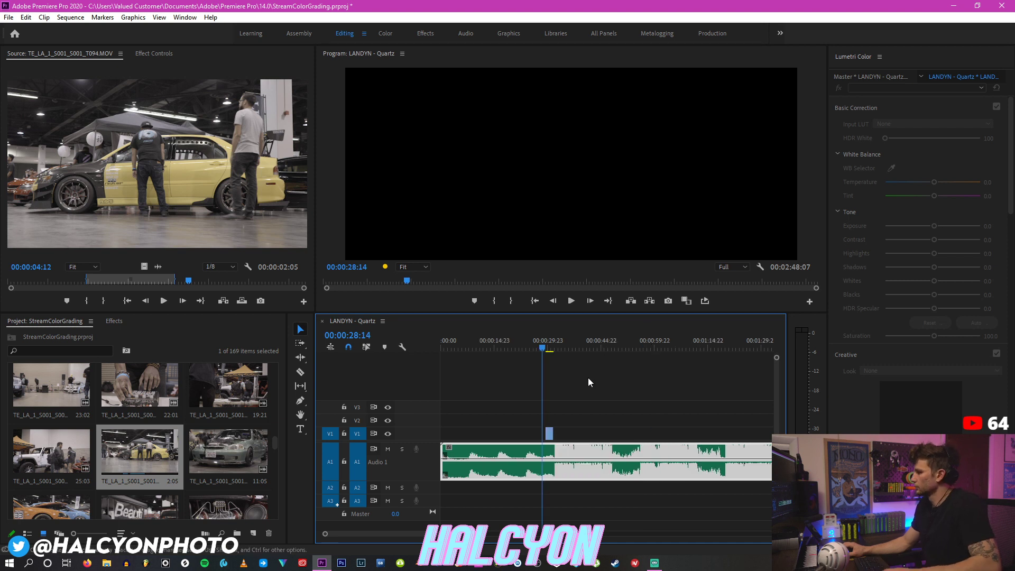
{"action": "left_click", "coordinate": [556, 348]}
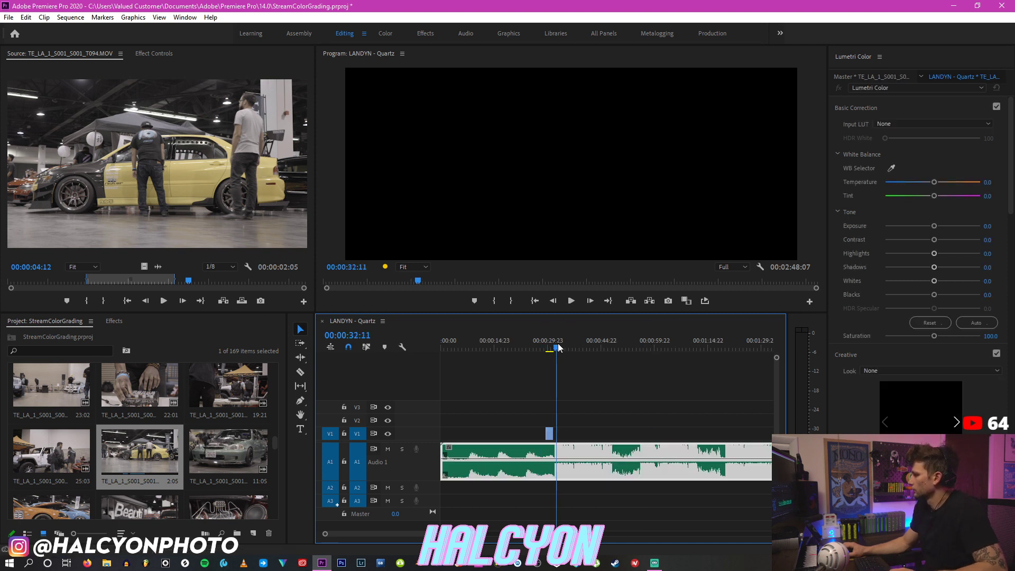
{"action": "left_click", "coordinate": [554, 347]}
{"action": "key", "text": "equal"}
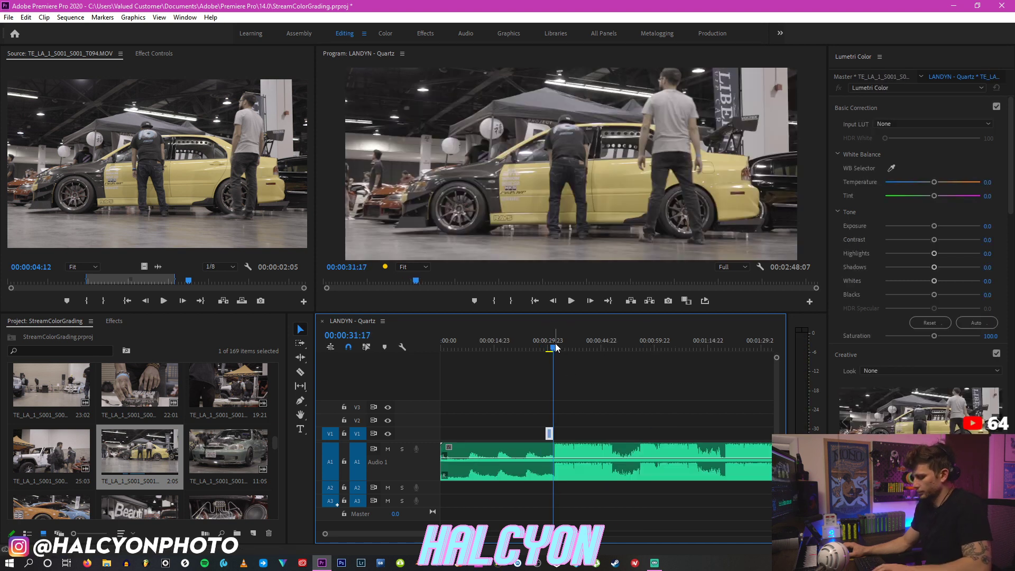
{"action": "key", "text": "equal"}
{"action": "key", "text": "equal"}
{"action": "left_click", "coordinate": [611, 342]}
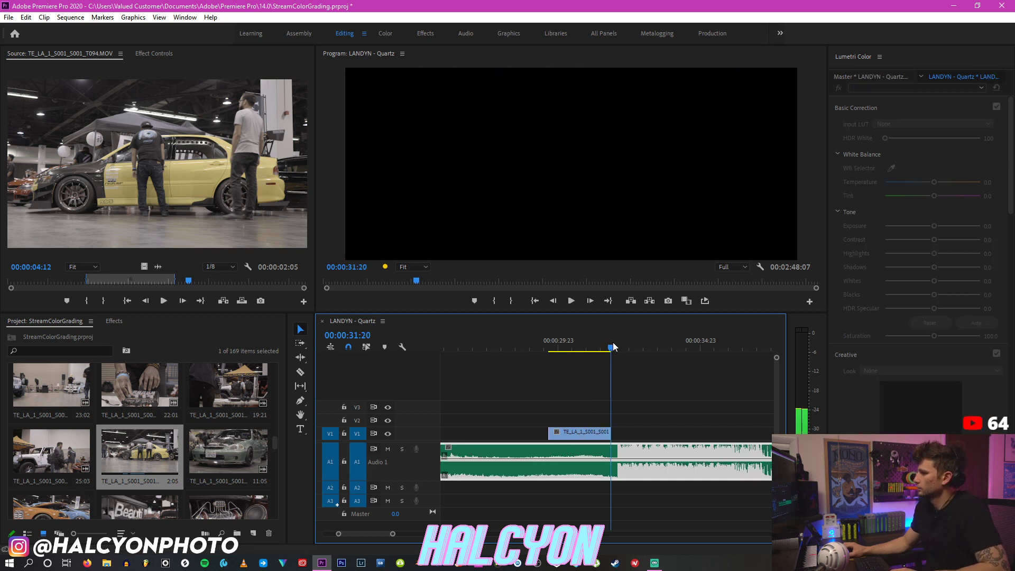
{"action": "left_click_drag", "start_coordinate": [614, 343], "coordinate": [616, 343]}
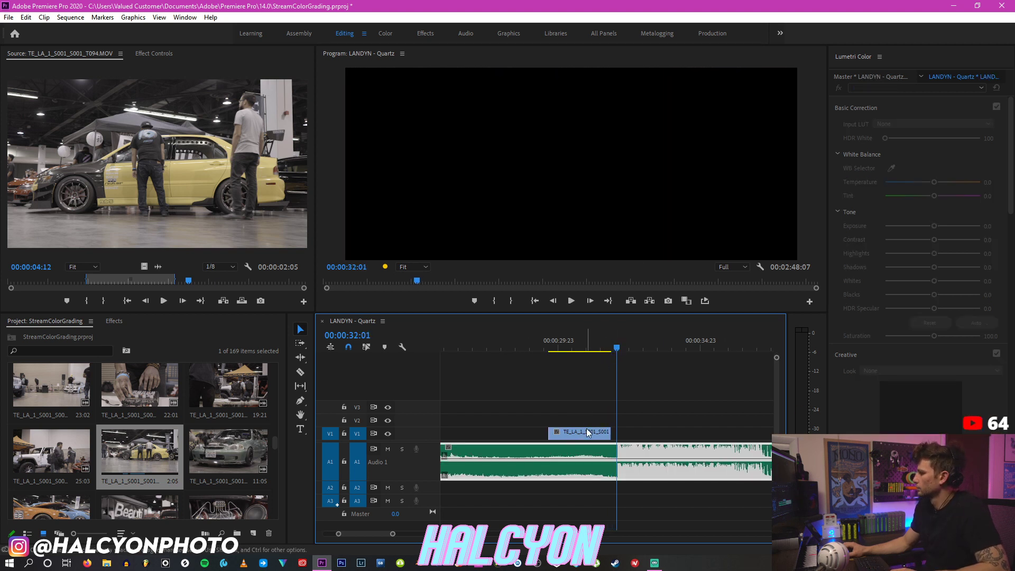
{"action": "left_click", "coordinate": [602, 435]}
{"action": "left_click_drag", "start_coordinate": [602, 436], "coordinate": [671, 433]}
{"action": "key", "text": "space"}
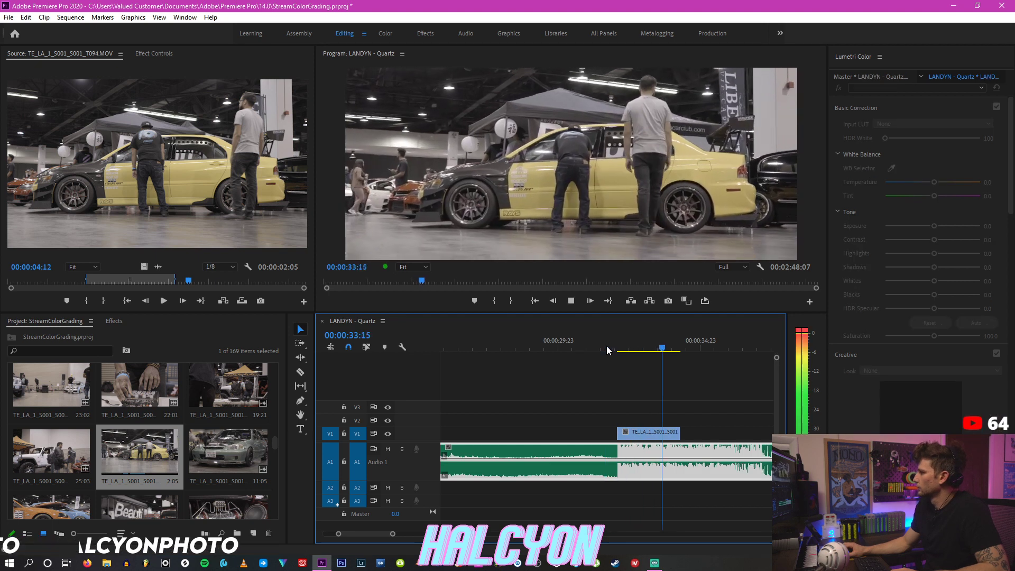
Step: Animate the yellow car clip's Scale from 100 at its first frame to 105 at its last frame
{"action": "left_click", "coordinate": [624, 344]}
{"action": "left_click", "coordinate": [636, 440]}
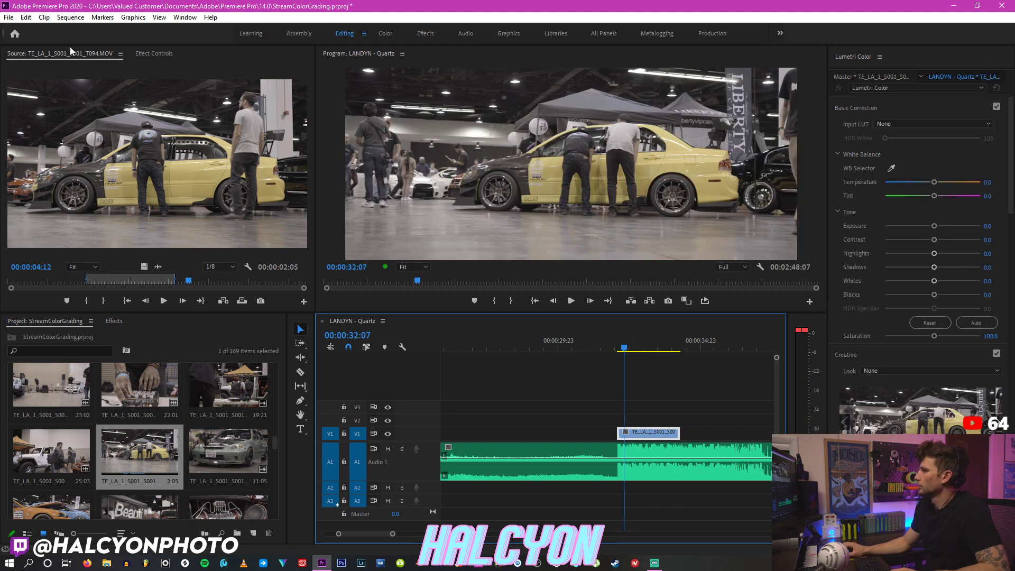
{"action": "left_click", "coordinate": [159, 54]}
{"action": "key", "text": "Left"}
{"action": "key", "text": "Left"}
{"action": "key", "text": "Left"}
{"action": "key", "text": "Left"}
{"action": "key", "text": "Left"}
{"action": "key", "text": "Left"}
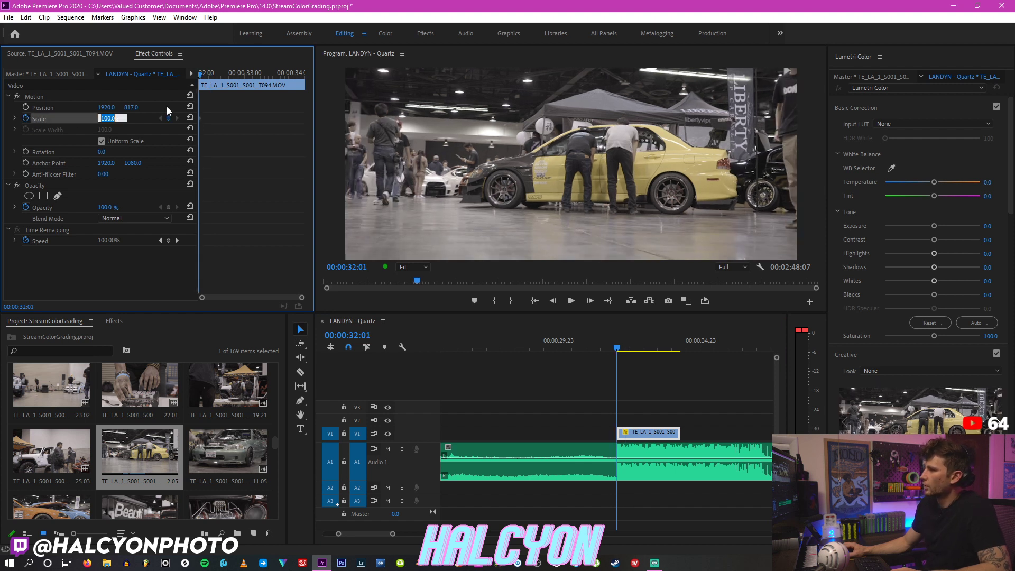
{"action": "key", "text": "Down"}
{"action": "key", "text": "Left"}
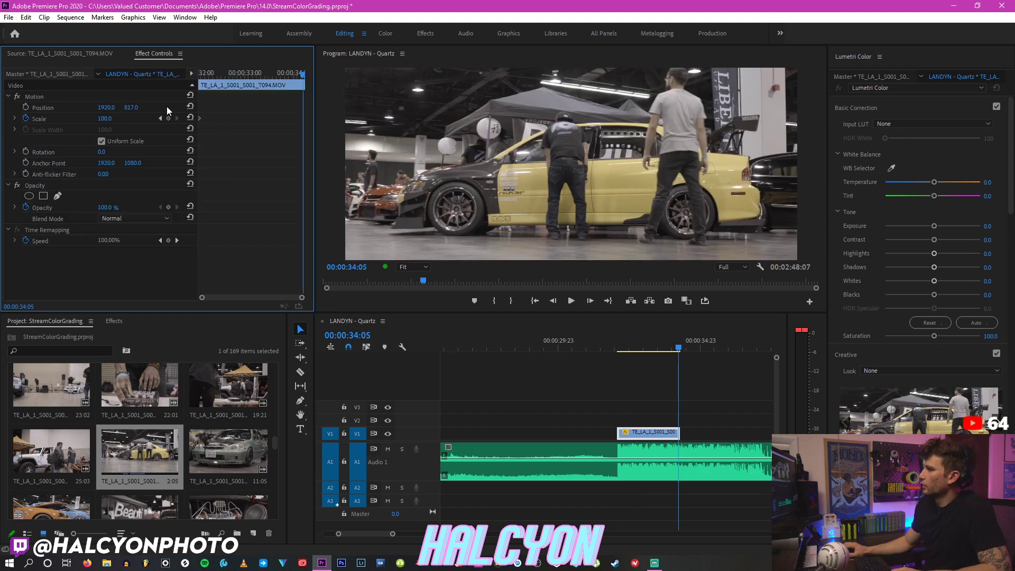
{"action": "left_click", "coordinate": [106, 119]}
{"action": "type", "text": "105"}
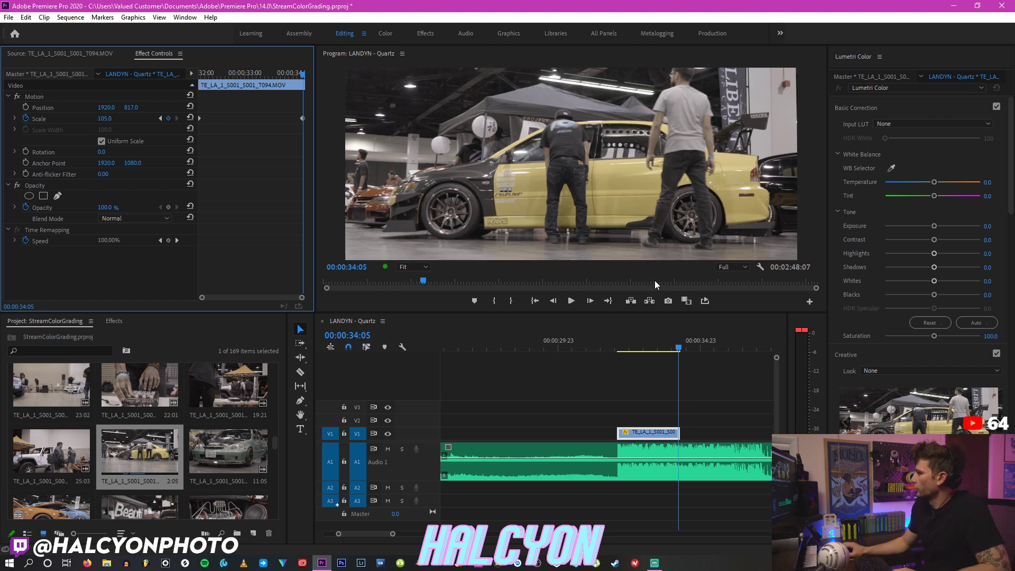
Step: Play the yellow car clip repeatedly from just before its start to check the slow zoom against the music
{"action": "left_click", "coordinate": [600, 347]}
{"action": "key", "text": "space"}
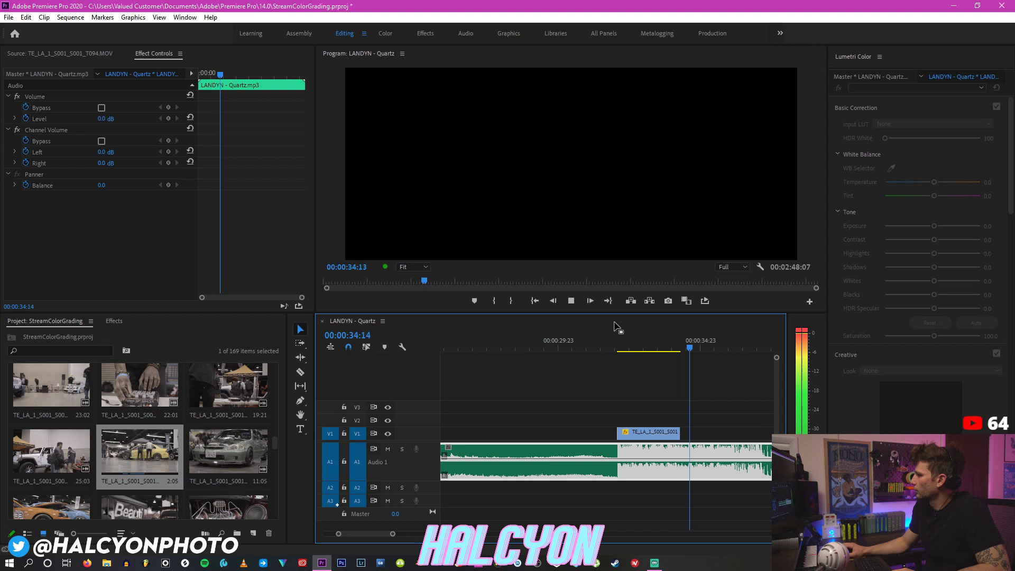
{"action": "left_click", "coordinate": [661, 347]}
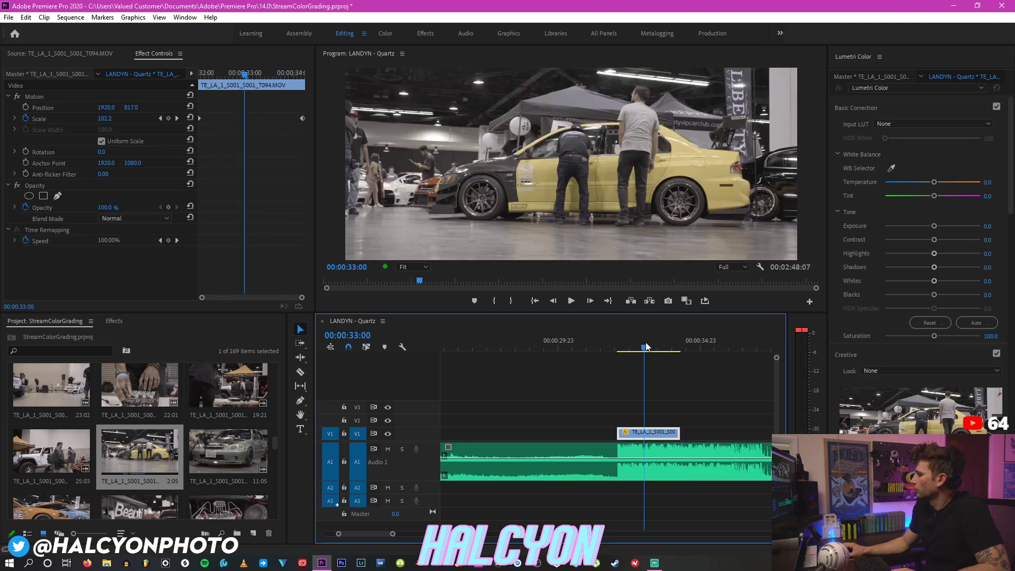
{"action": "left_click", "coordinate": [611, 348]}
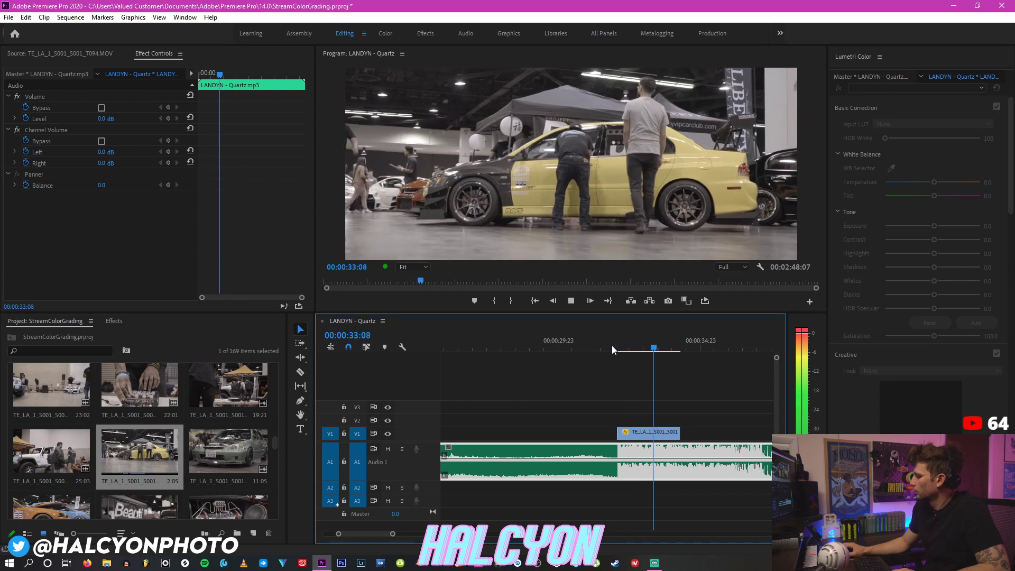
{"action": "left_click", "coordinate": [612, 346]}
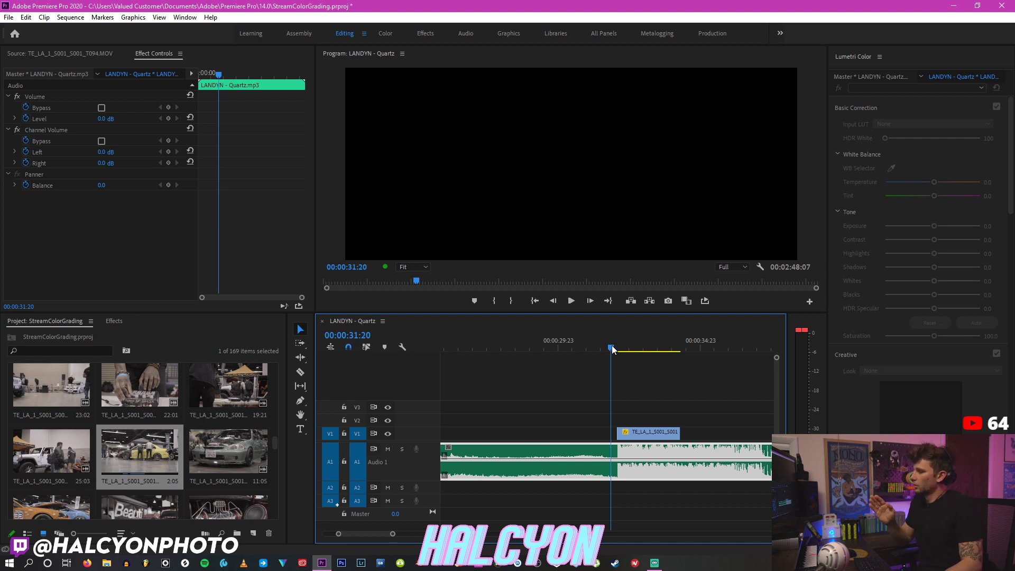
{"action": "key", "text": "space"}
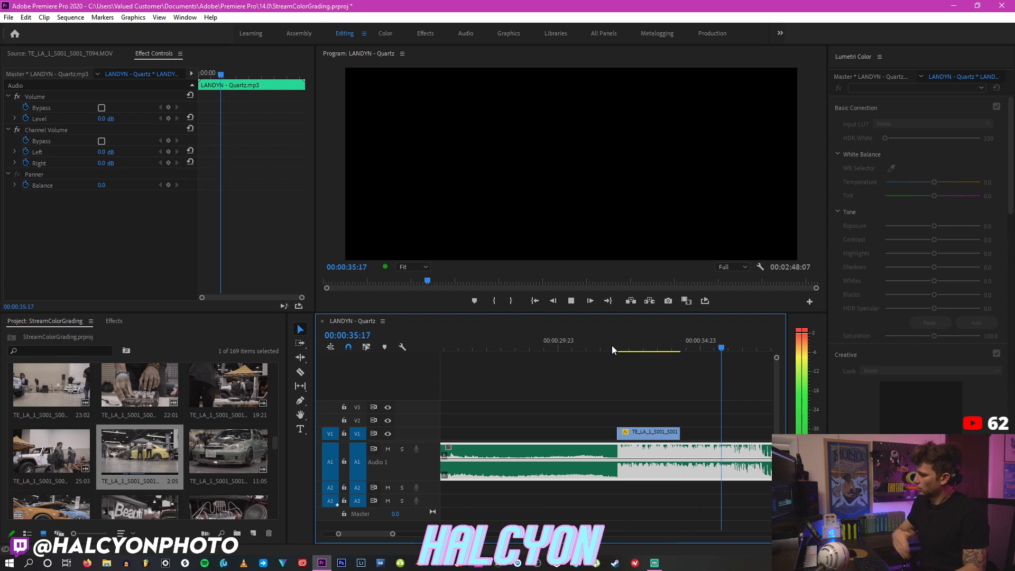
{"action": "left_click", "coordinate": [612, 344]}
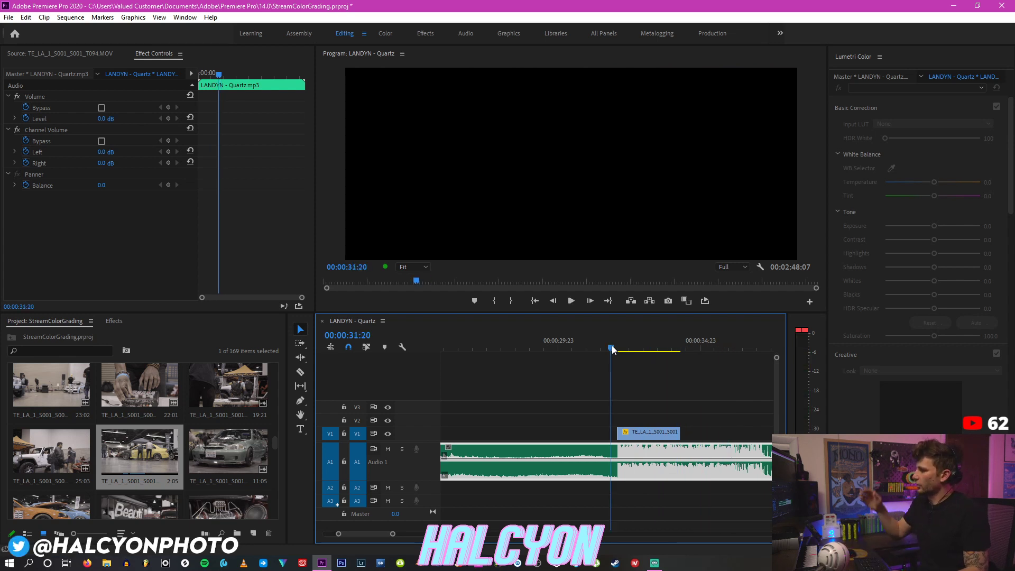
{"action": "key", "text": "space"}
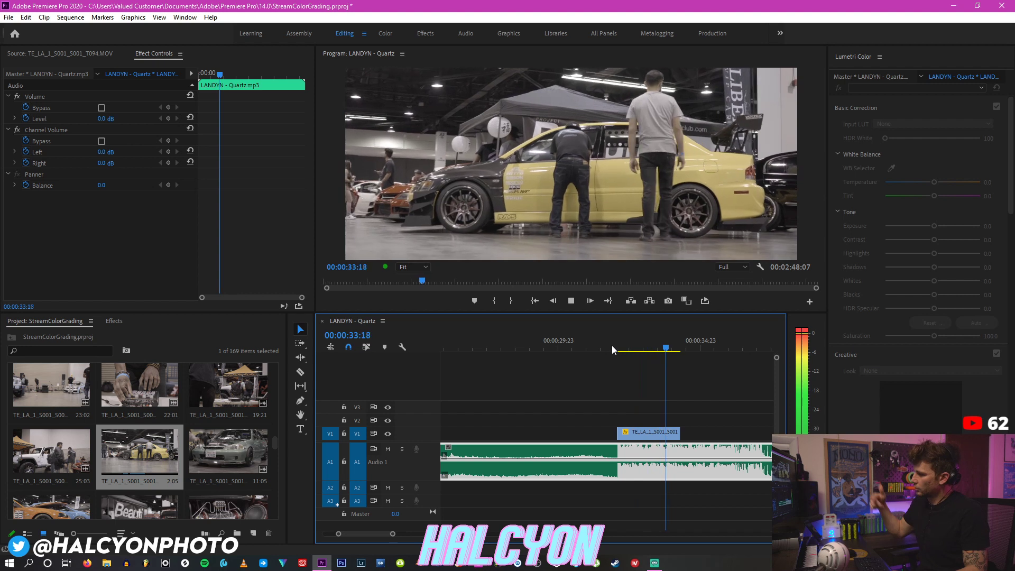
Step: Extend the end of the yellow car clip to 00:00:34:10 and play it back from just before its start
{"action": "key", "text": "space"}
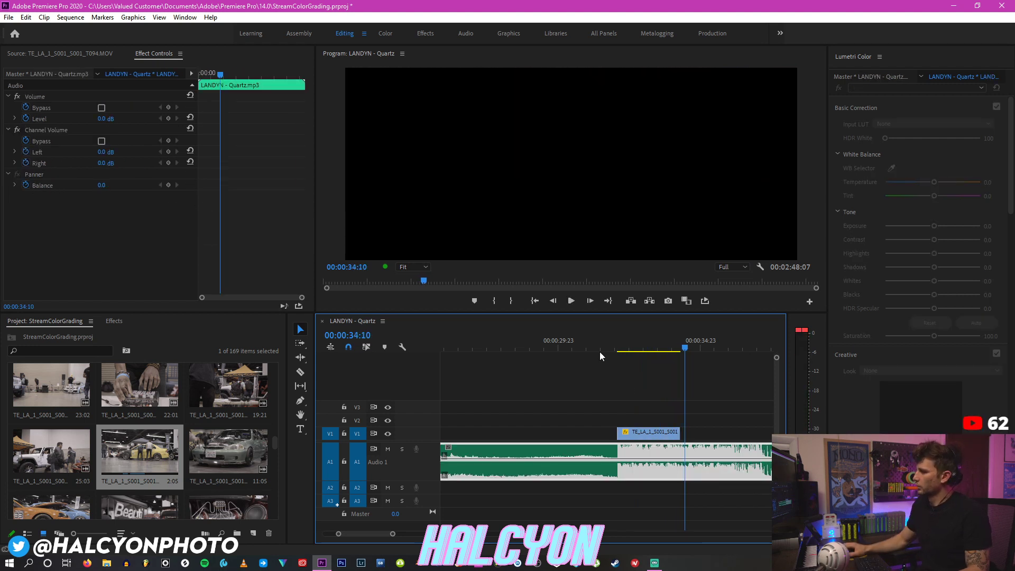
{"action": "left_click_drag", "start_coordinate": [679, 432], "coordinate": [684, 432]}
{"action": "left_click", "coordinate": [615, 349]}
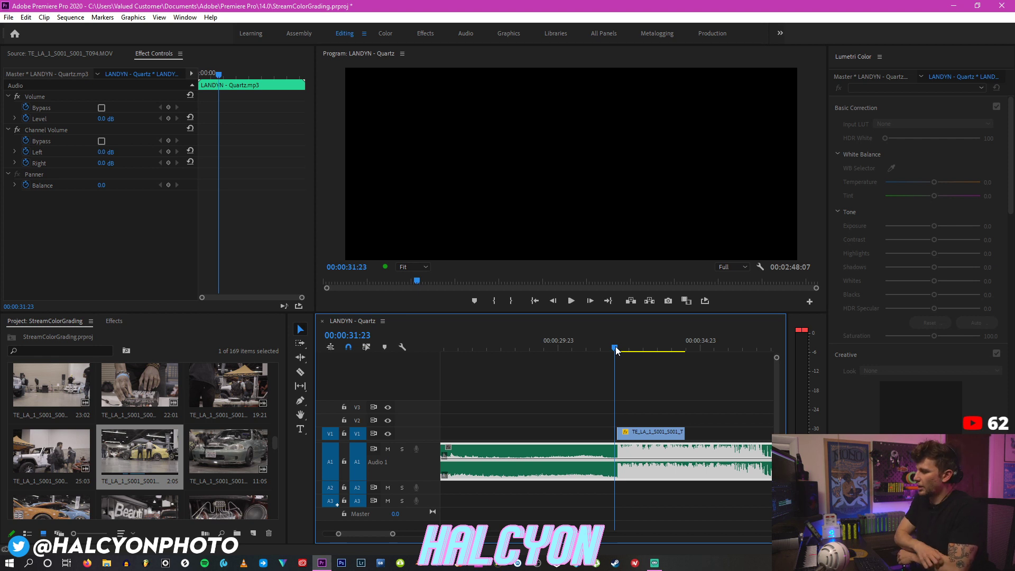
{"action": "key", "text": "space"}
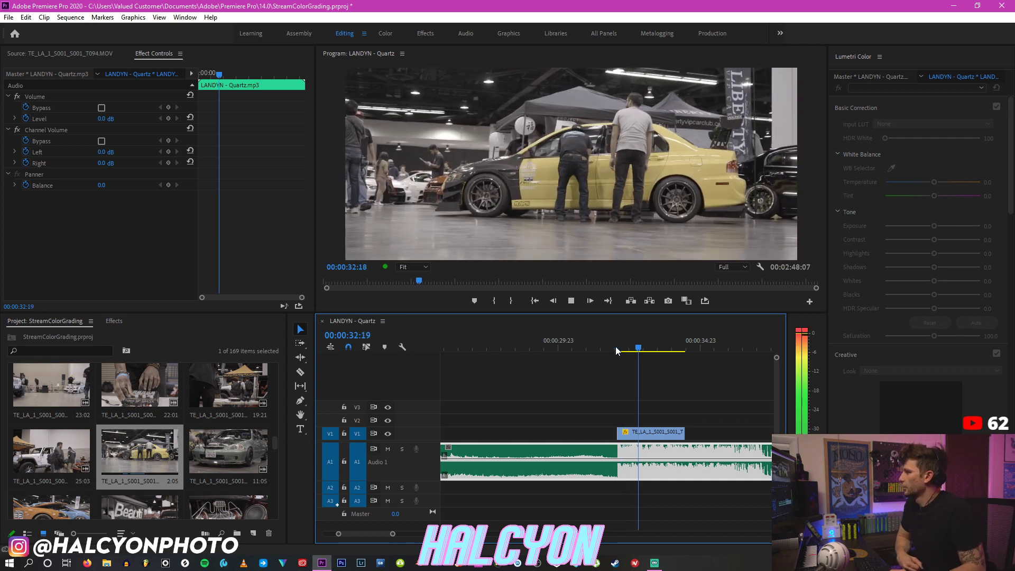
Step: Extend the end of the yellow car clip to just past 00:00:34:13 and play it from 00:00:33:23
{"action": "key", "text": "space"}
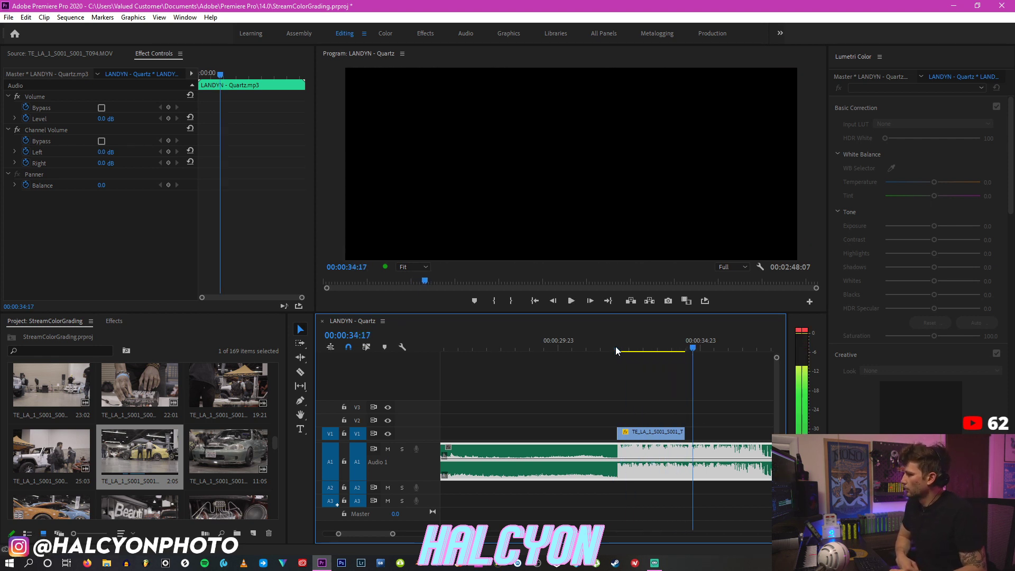
{"action": "left_click", "coordinate": [645, 384]}
{"action": "key", "text": "equal"}
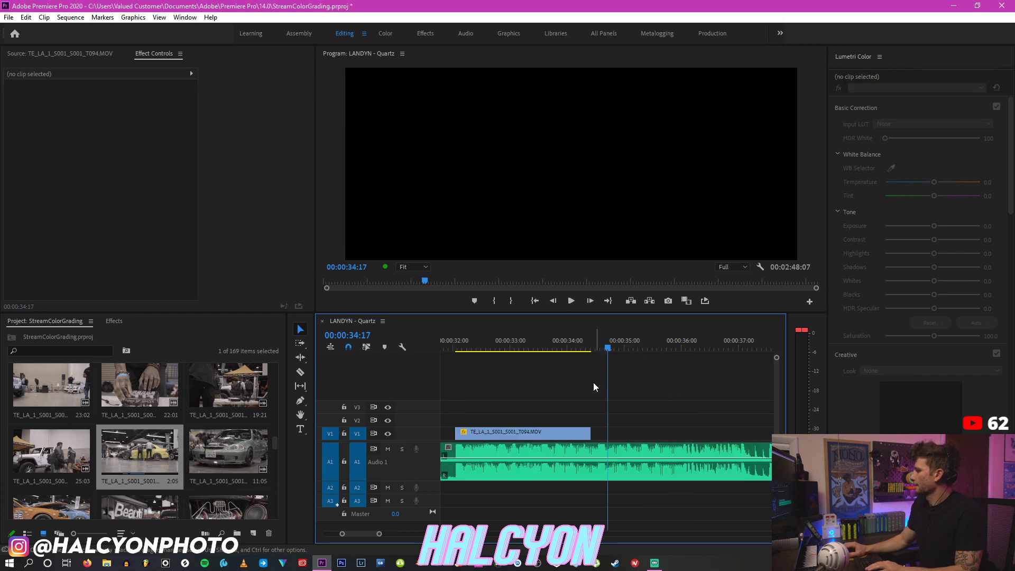
{"action": "key", "text": "equal"}
{"action": "left_click", "coordinate": [584, 349]}
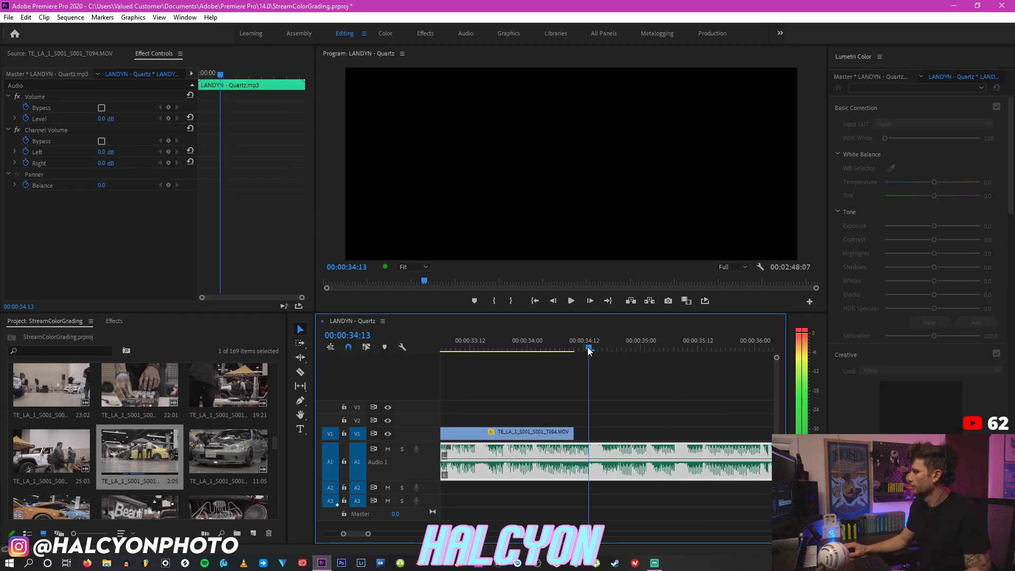
{"action": "left_click_drag", "start_coordinate": [572, 433], "coordinate": [592, 434]}
{"action": "left_click", "coordinate": [524, 346]}
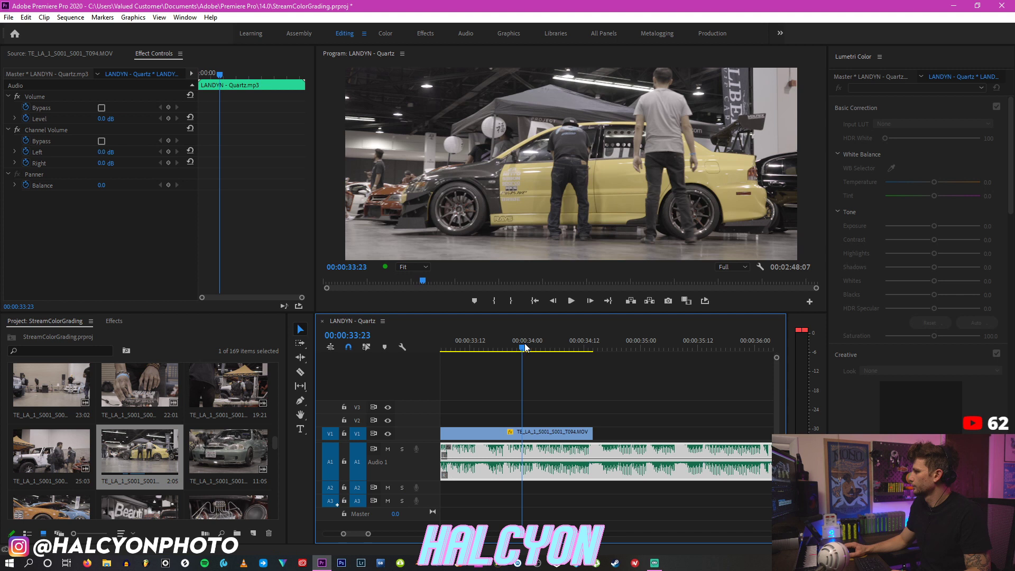
{"action": "key", "text": "space"}
{"action": "left_click", "coordinate": [528, 339]}
{"action": "key", "text": "r"}
{"action": "left_click", "coordinate": [516, 434]}
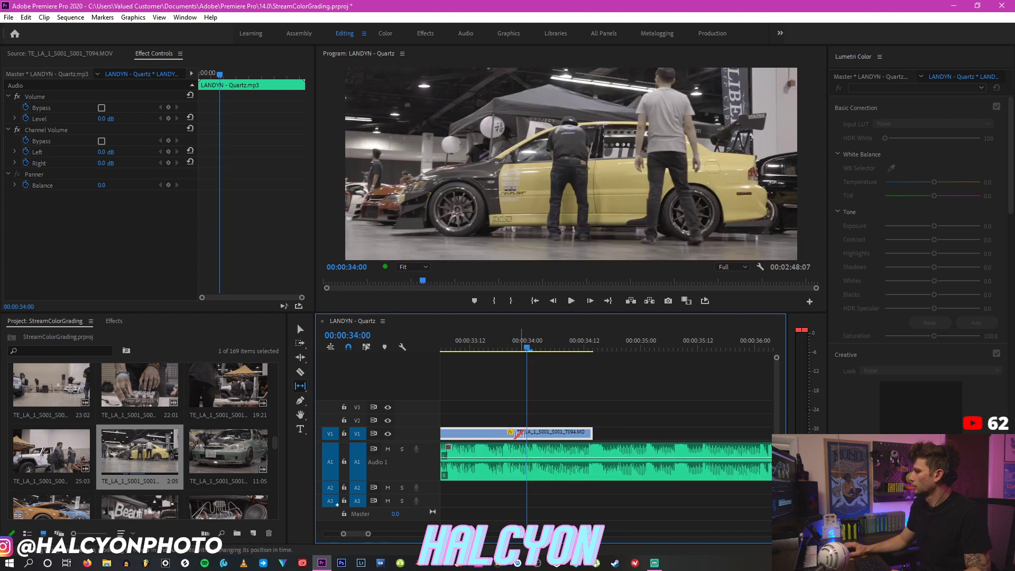
{"action": "left_click_drag", "start_coordinate": [543, 433], "coordinate": [560, 434]}
{"action": "key", "text": "v"}
Step: Show the yellow car clip's time-remapping speed line on V1 and ramp the speed up to 236% at its end
{"action": "double_click", "coordinate": [427, 430]}
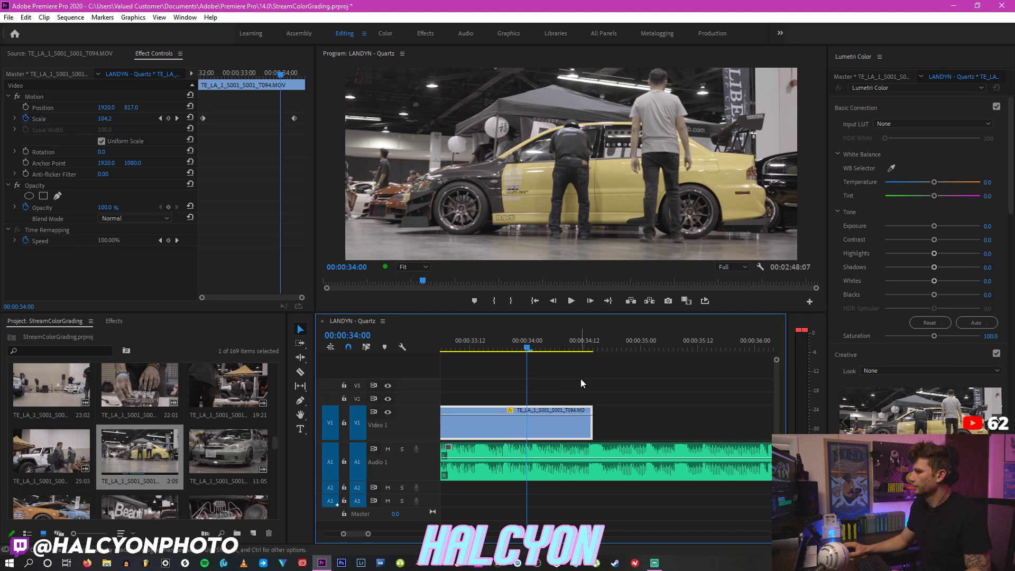
{"action": "right_click", "coordinate": [557, 430]}
{"action": "mouse_move", "coordinate": [687, 547]}
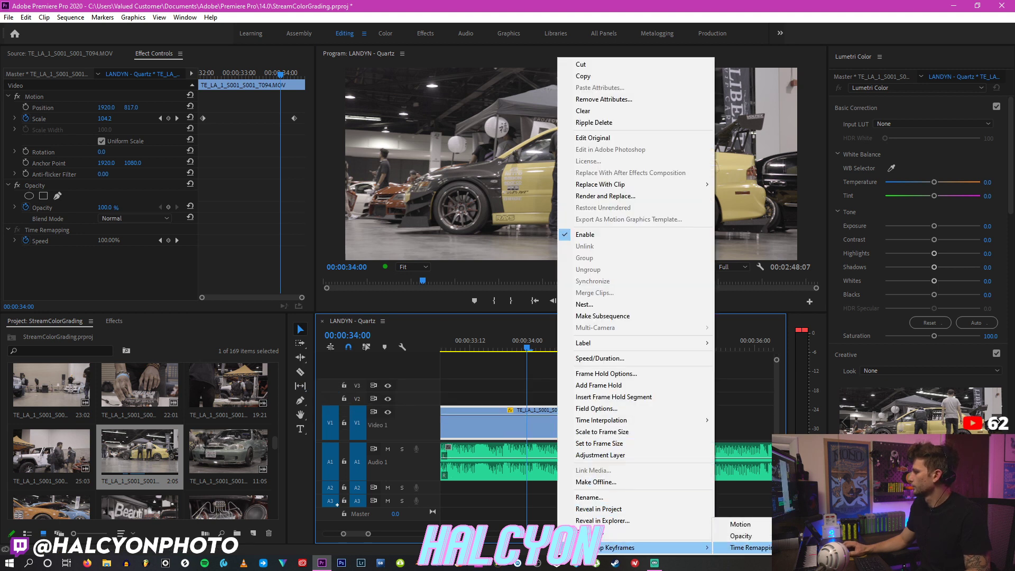
{"action": "left_click", "coordinate": [748, 548]}
{"action": "left_click_drag", "start_coordinate": [575, 420], "coordinate": [587, 413]}
Step: Play the last second of the yellow car clip to check the speed ramp against the music
{"action": "left_click", "coordinate": [485, 344]}
{"action": "key", "text": "space"}
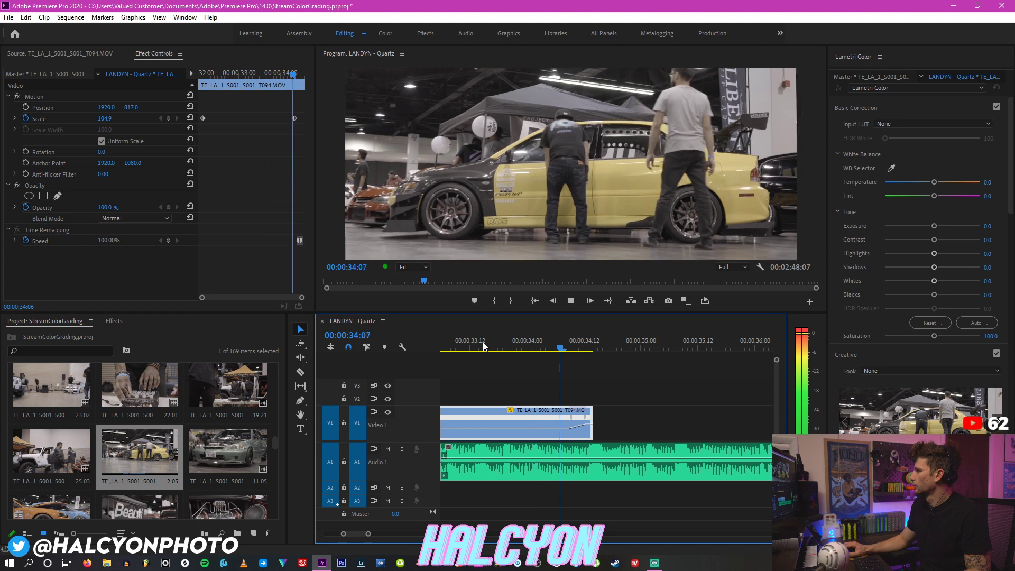
{"action": "left_click", "coordinate": [484, 346]}
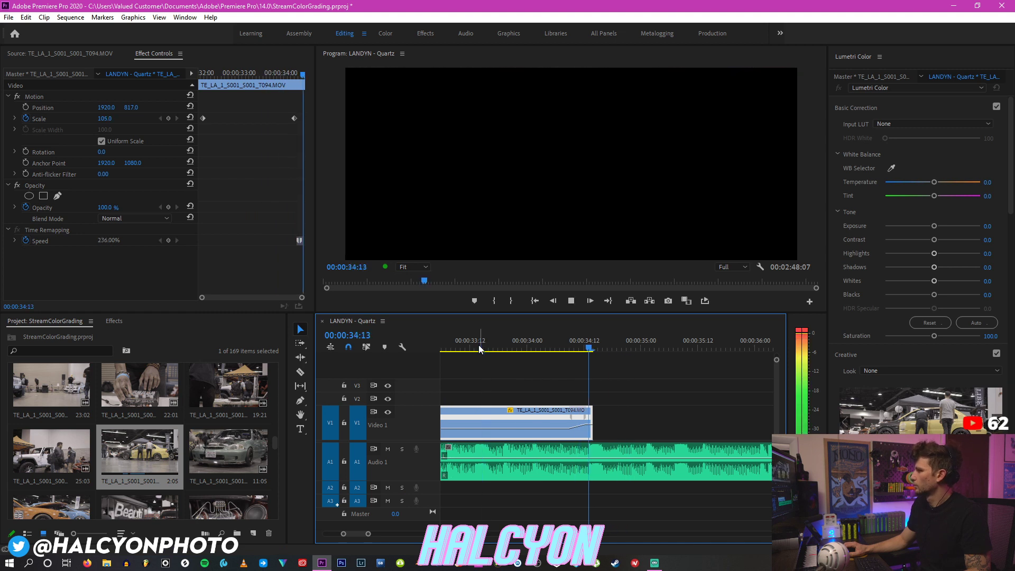
{"action": "key", "text": "space"}
Step: Look through the project clips for a second shot, previewing white SUV clip T116 and white car wheel clip T114
{"action": "scroll", "coordinate": [158, 426], "scroll_direction": "down", "scroll_amount": 1}
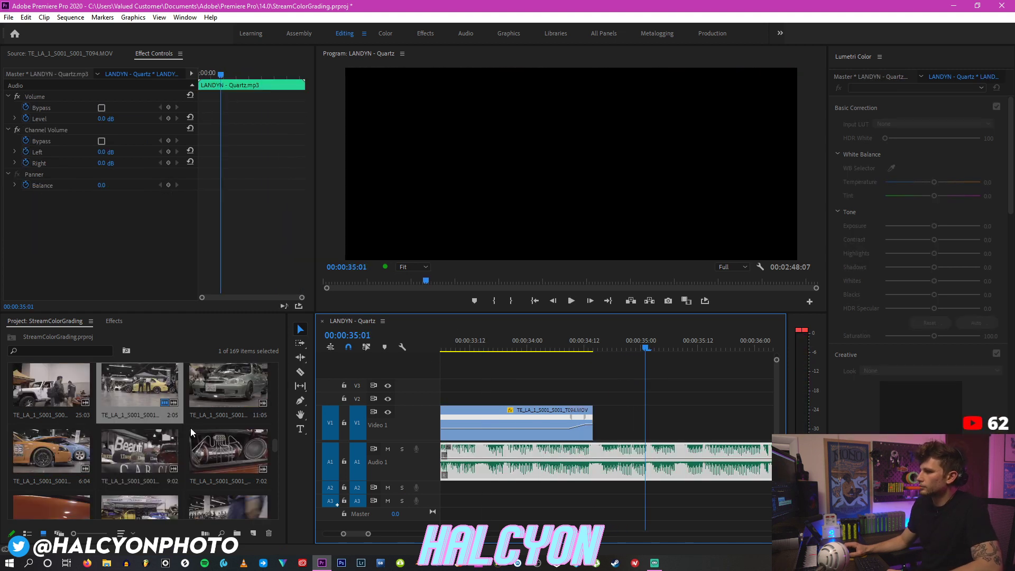
{"action": "scroll", "coordinate": [243, 424], "scroll_direction": "down", "scroll_amount": 2}
{"action": "left_click_drag", "start_coordinate": [274, 453], "coordinate": [276, 456]}
{"action": "left_click", "coordinate": [216, 391]}
{"action": "scroll", "coordinate": [254, 423], "scroll_direction": "down", "scroll_amount": 3}
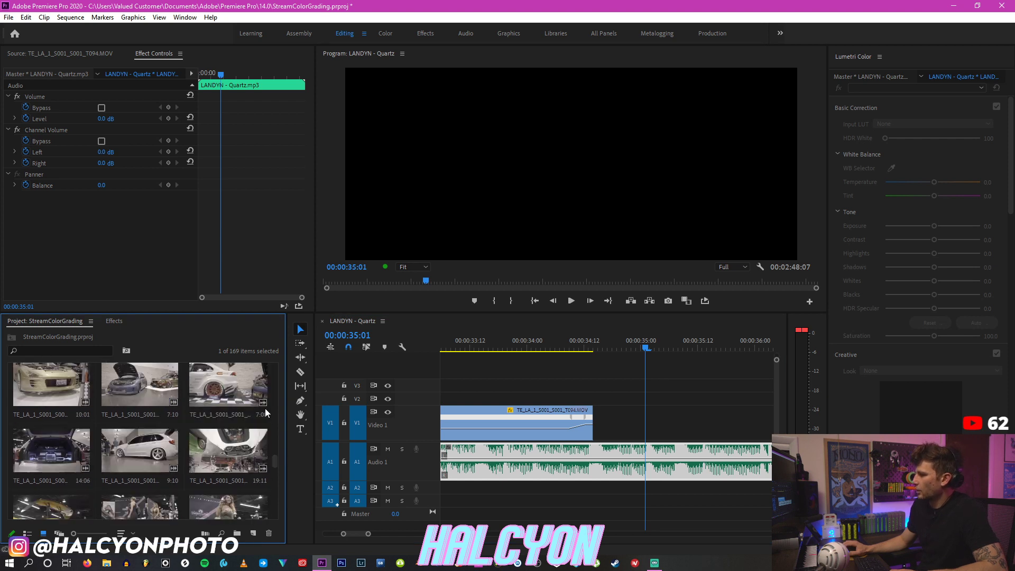
{"action": "double_click", "coordinate": [132, 442]}
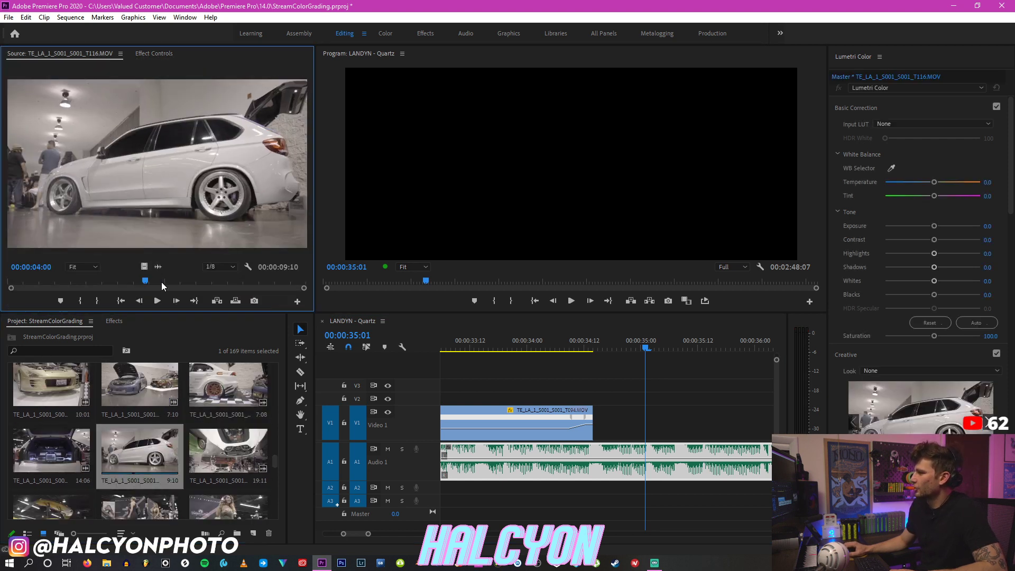
{"action": "double_click", "coordinate": [208, 388]}
{"action": "left_click_drag", "start_coordinate": [71, 283], "coordinate": [118, 283]}
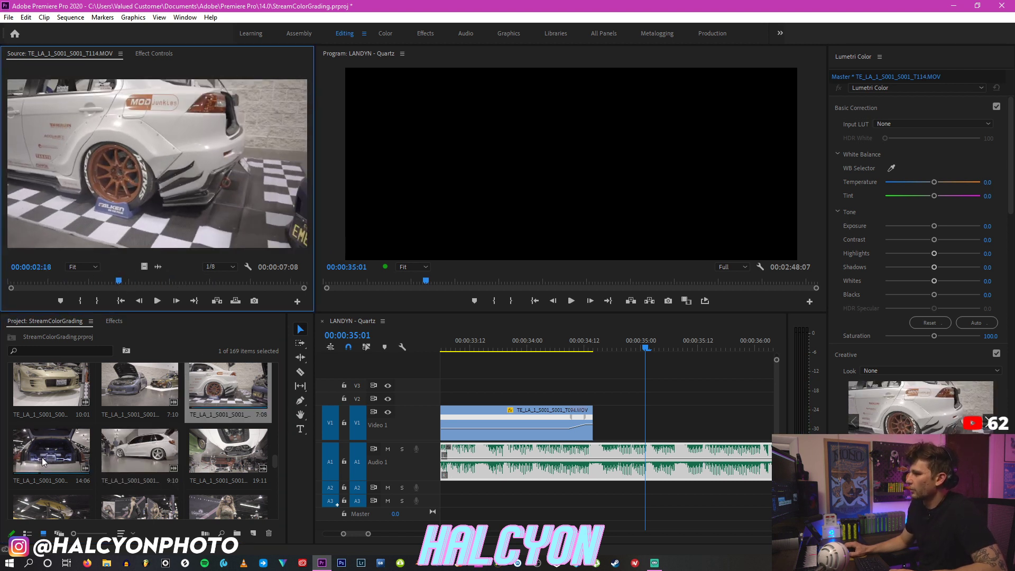
Step: Look through further project clips and preview the stage clip TE_LA_1_S001_S001_T126.MOV at 00:00:05:14
{"action": "scroll", "coordinate": [47, 455], "scroll_direction": "down", "scroll_amount": 1}
{"action": "left_click", "coordinate": [85, 449]}
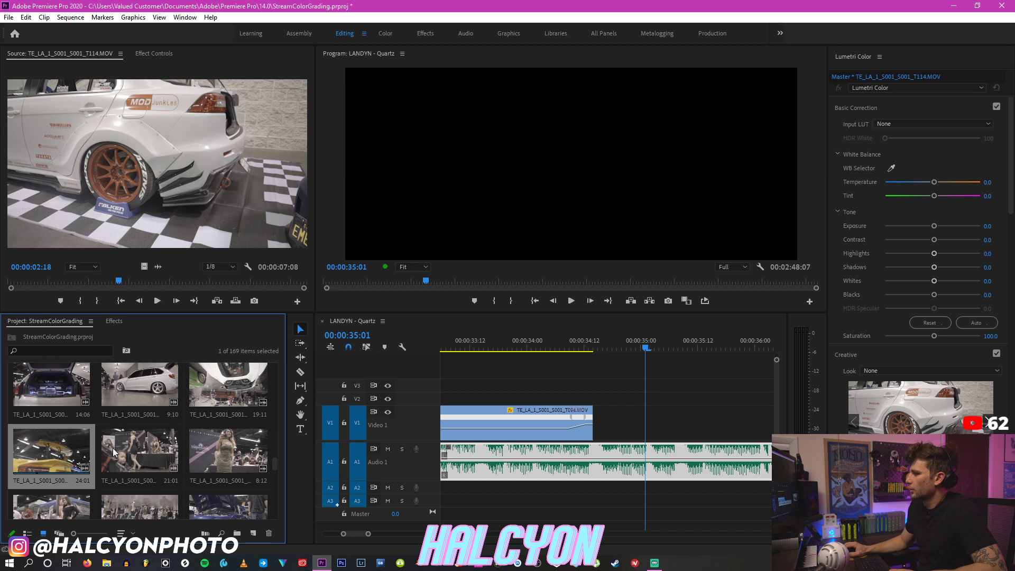
{"action": "scroll", "coordinate": [114, 451], "scroll_direction": "down", "scroll_amount": 2}
{"action": "left_click", "coordinate": [161, 445]}
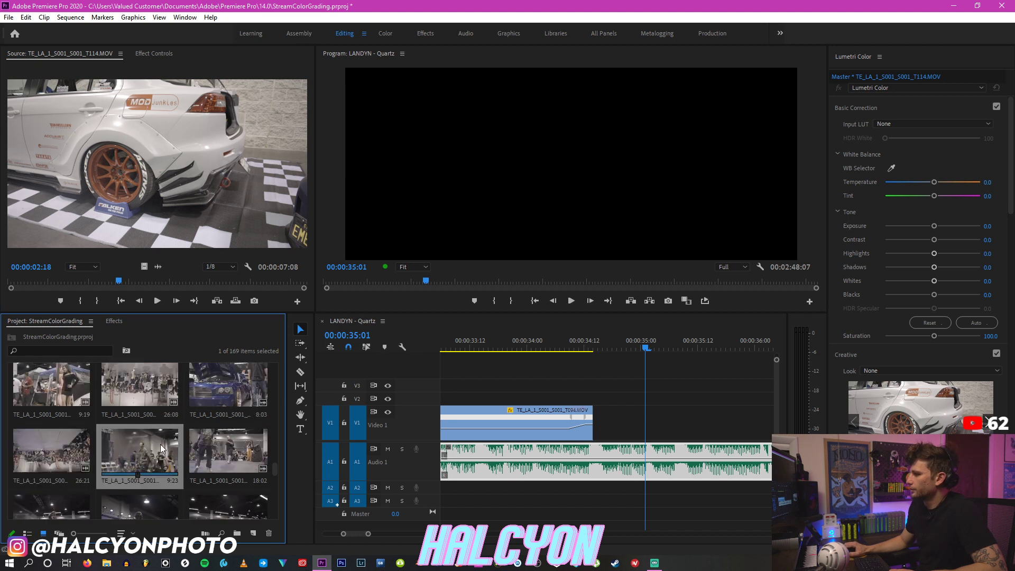
{"action": "double_click", "coordinate": [211, 453]}
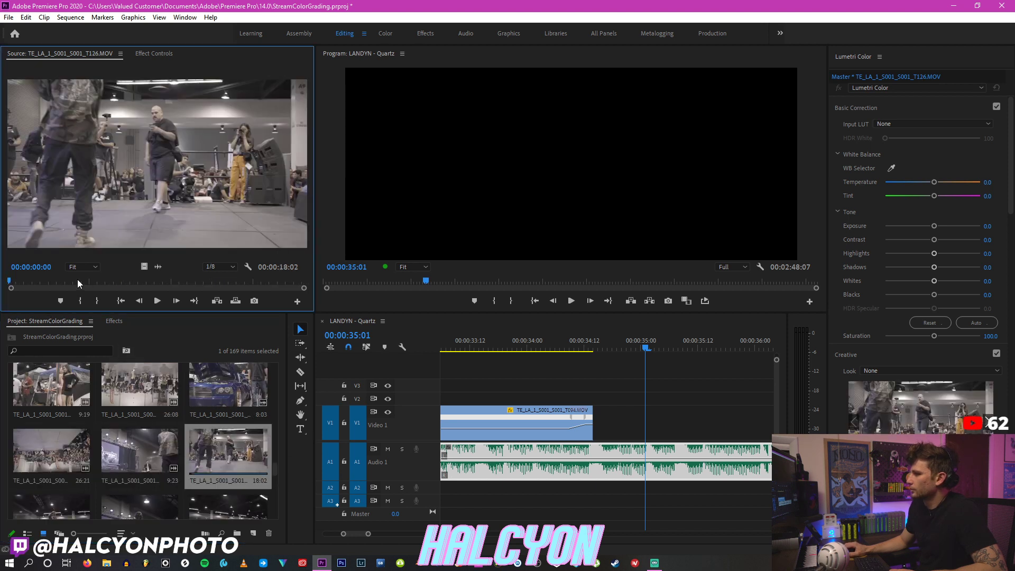
{"action": "left_click", "coordinate": [99, 281]}
Step: Play the yellow car clip from its beginning past its end to judge the speed ramp with the music
{"action": "left_click", "coordinate": [580, 342]}
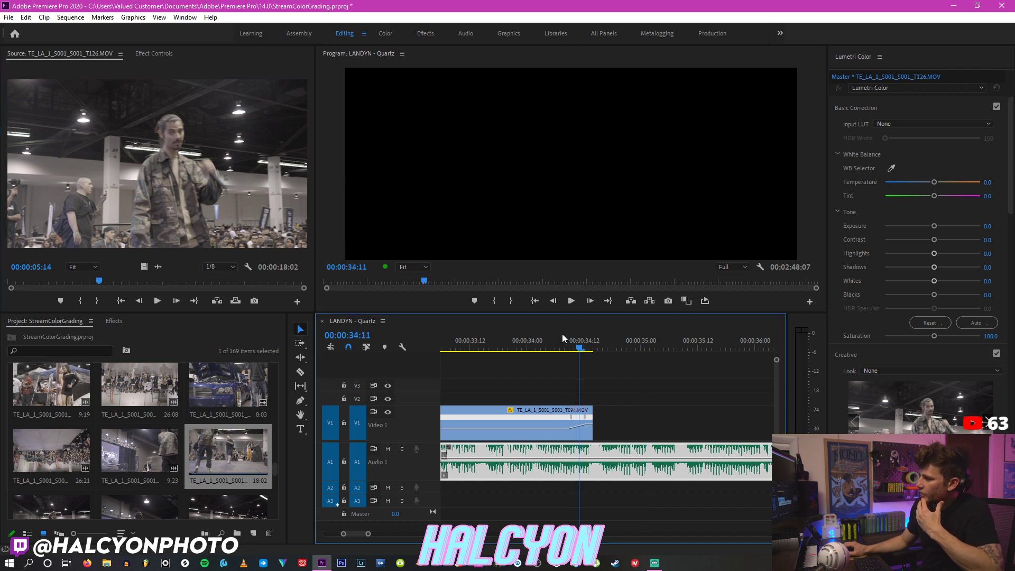
{"action": "left_click", "coordinate": [569, 347]}
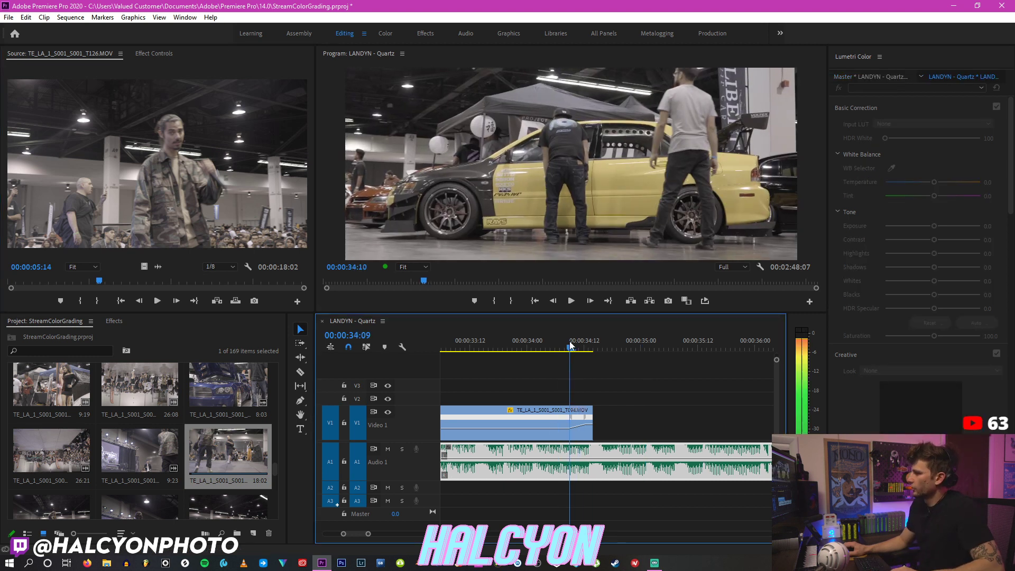
{"action": "left_click", "coordinate": [451, 346]}
{"action": "key", "text": "minus"}
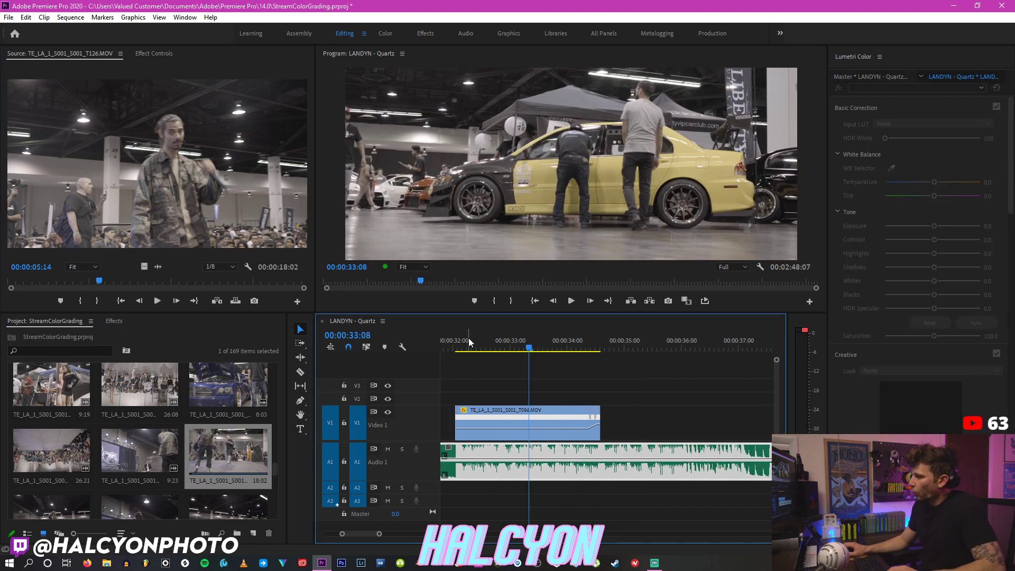
{"action": "left_click", "coordinate": [451, 342]}
{"action": "key", "text": "space"}
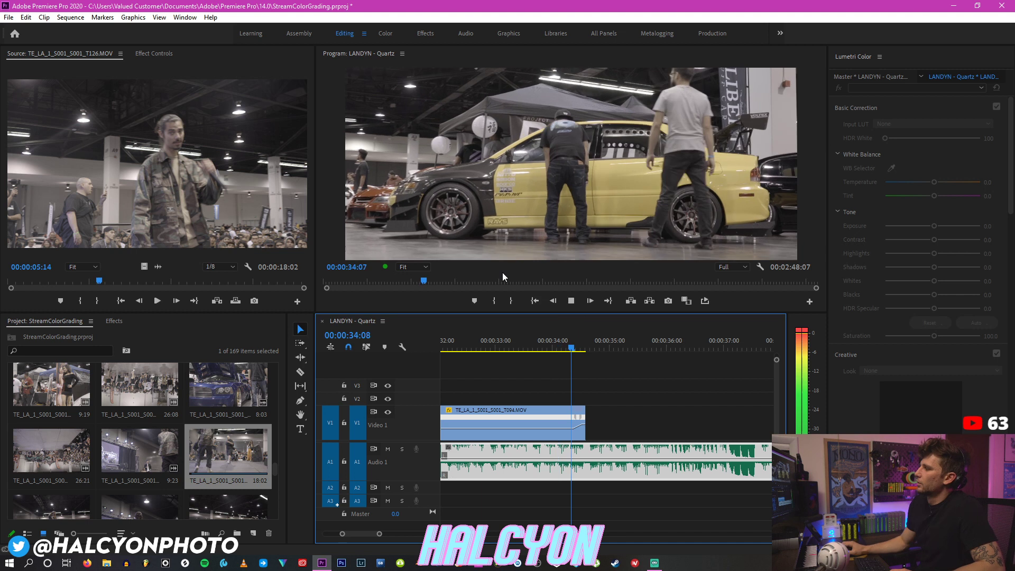
{"action": "key", "text": "space"}
Step: Find the blue car wheel clip TE_LA_1_S001_S001_T018.MOV among the project clips, open it as source and scrub to a usable section
{"action": "scroll", "coordinate": [126, 464], "scroll_direction": "down", "scroll_amount": 3}
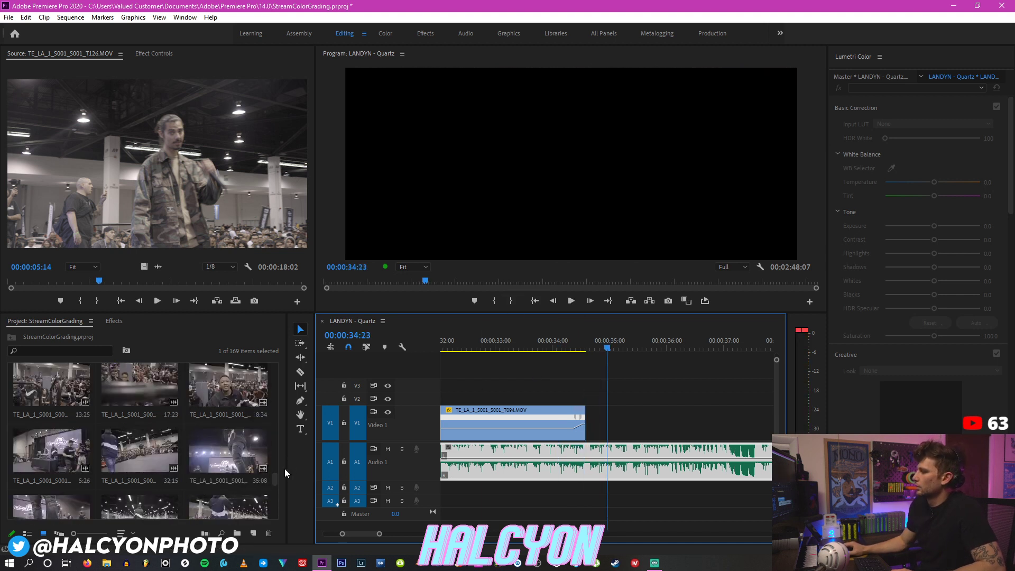
{"action": "left_click_drag", "start_coordinate": [275, 478], "coordinate": [280, 421]}
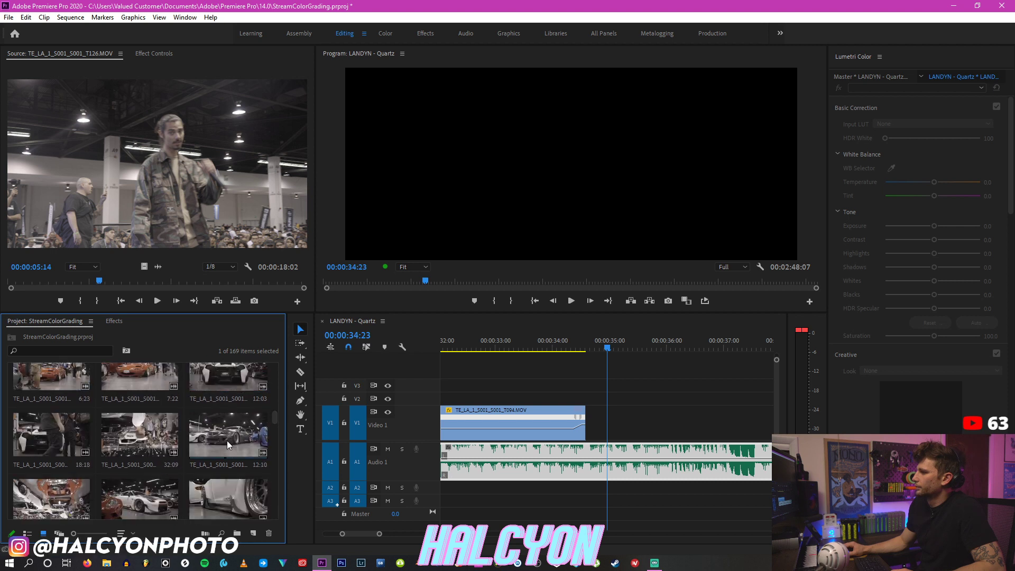
{"action": "scroll", "coordinate": [98, 423], "scroll_direction": "up", "scroll_amount": 1}
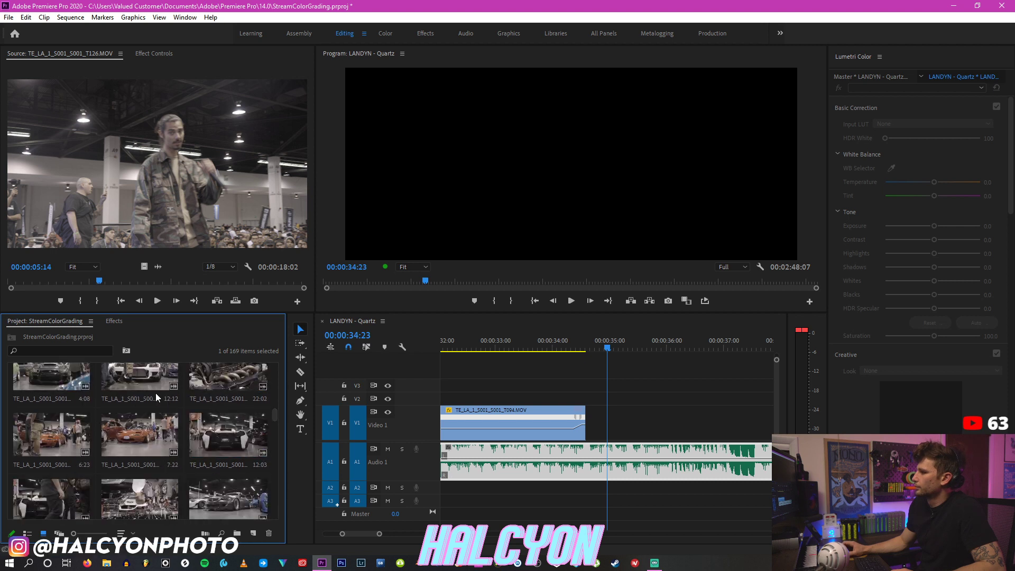
{"action": "scroll", "coordinate": [155, 396], "scroll_direction": "up", "scroll_amount": 2}
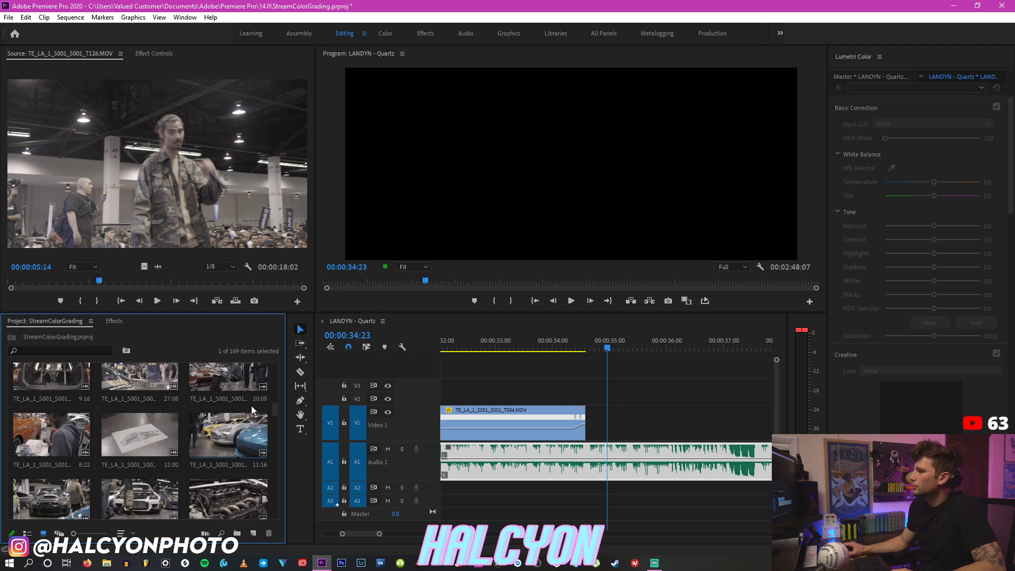
{"action": "scroll", "coordinate": [274, 411], "scroll_direction": "up", "scroll_amount": 3}
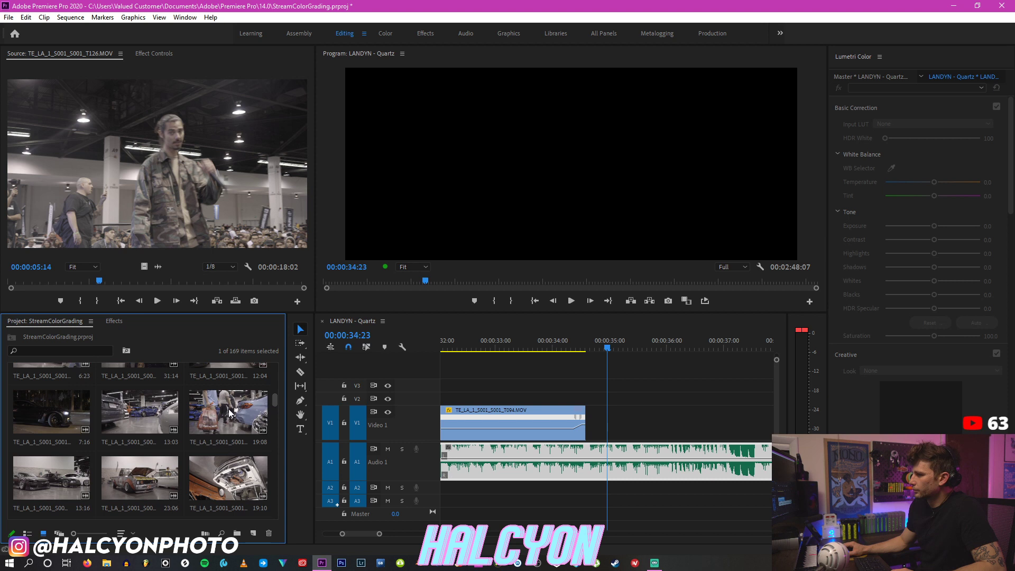
{"action": "scroll", "coordinate": [110, 427], "scroll_direction": "up", "scroll_amount": 3}
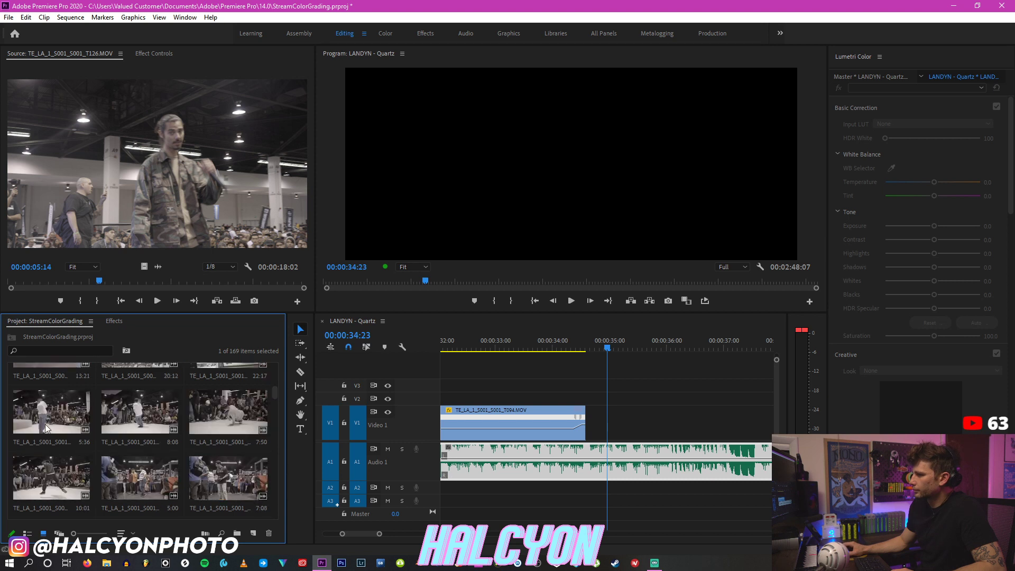
{"action": "scroll", "coordinate": [108, 397], "scroll_direction": "up", "scroll_amount": 3}
{"action": "scroll", "coordinate": [170, 408], "scroll_direction": "up", "scroll_amount": 2}
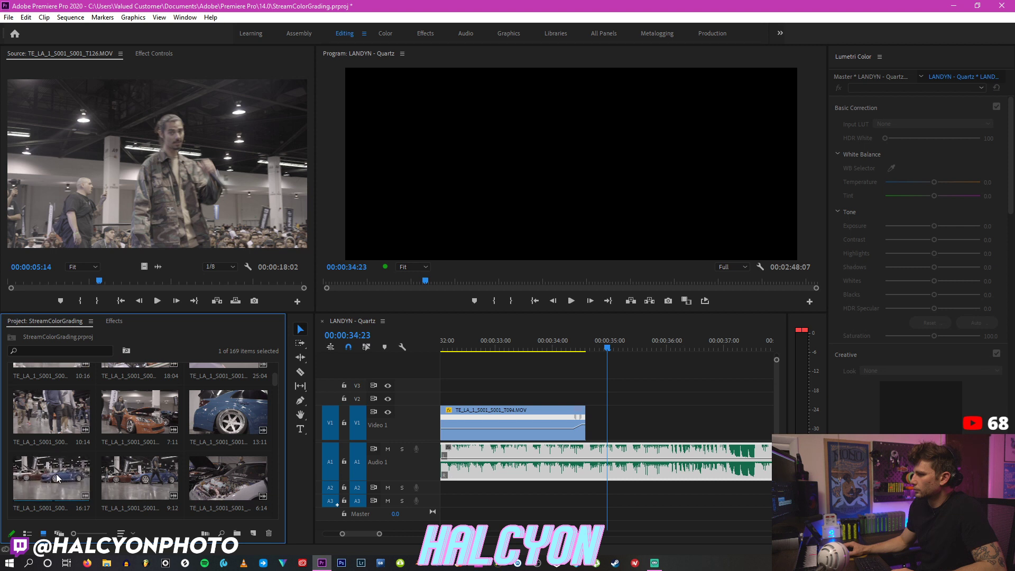
{"action": "double_click", "coordinate": [217, 421]}
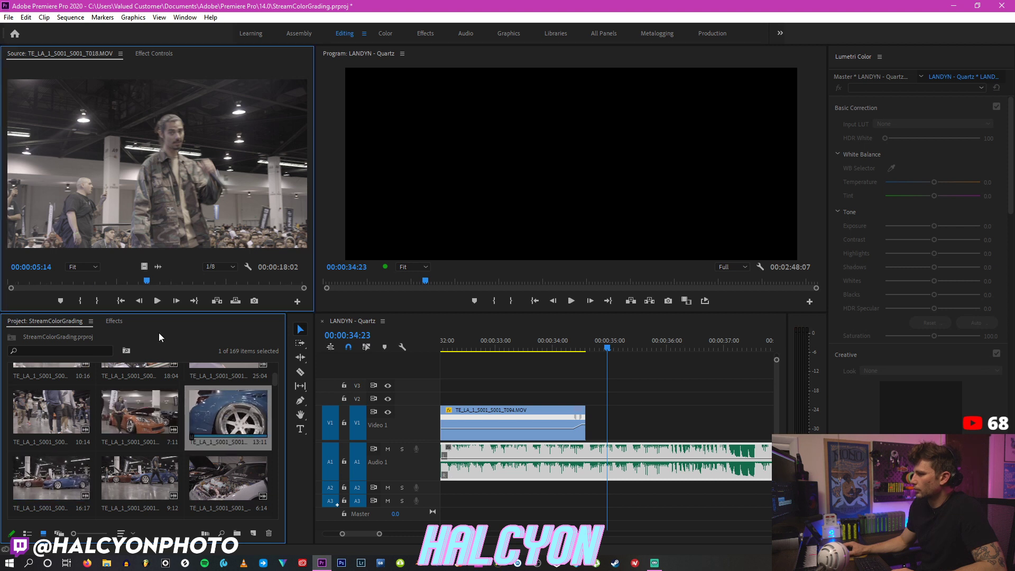
{"action": "left_click", "coordinate": [176, 284]}
{"action": "left_click_drag", "start_coordinate": [176, 284], "coordinate": [200, 284]}
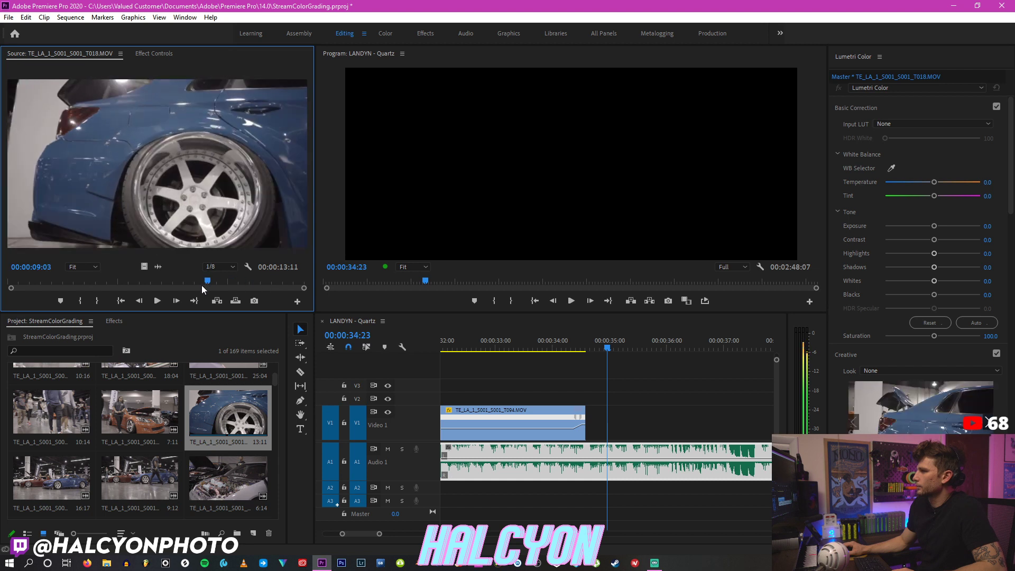
Step: Mark a 1:07 section of the blue wheel clip ending at 00:00:09:22 and place only its video on V1 just after 00:00:36:00
{"action": "left_click", "coordinate": [83, 300]}
{"action": "key", "text": "space"}
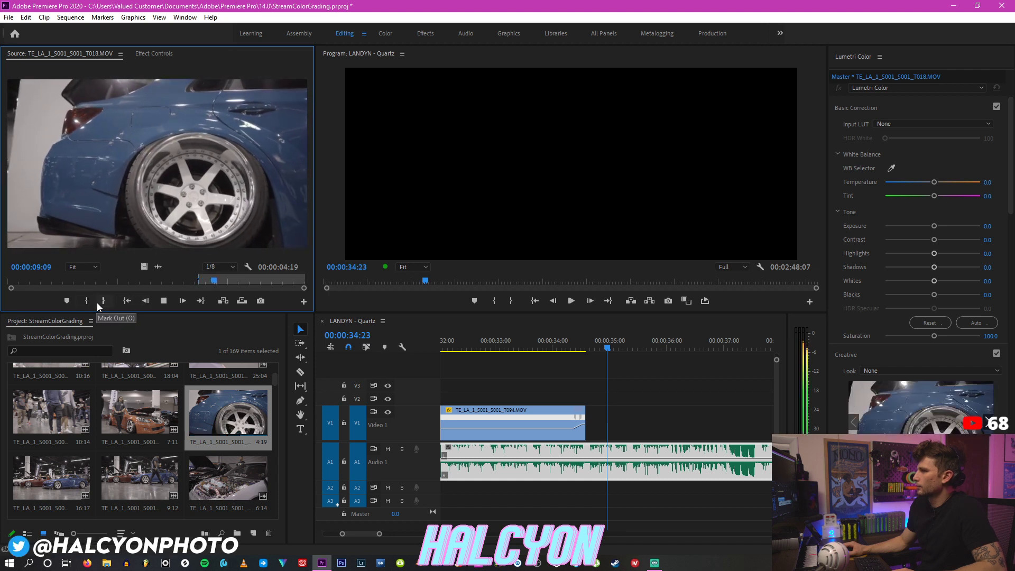
{"action": "key", "text": "space"}
{"action": "left_click", "coordinate": [96, 300]}
{"action": "left_click_drag", "start_coordinate": [144, 266], "coordinate": [670, 423]}
Step: Play the sequence from just before the blue wheel clip to check its start against the music
{"action": "left_click", "coordinate": [652, 346]}
{"action": "key", "text": "space"}
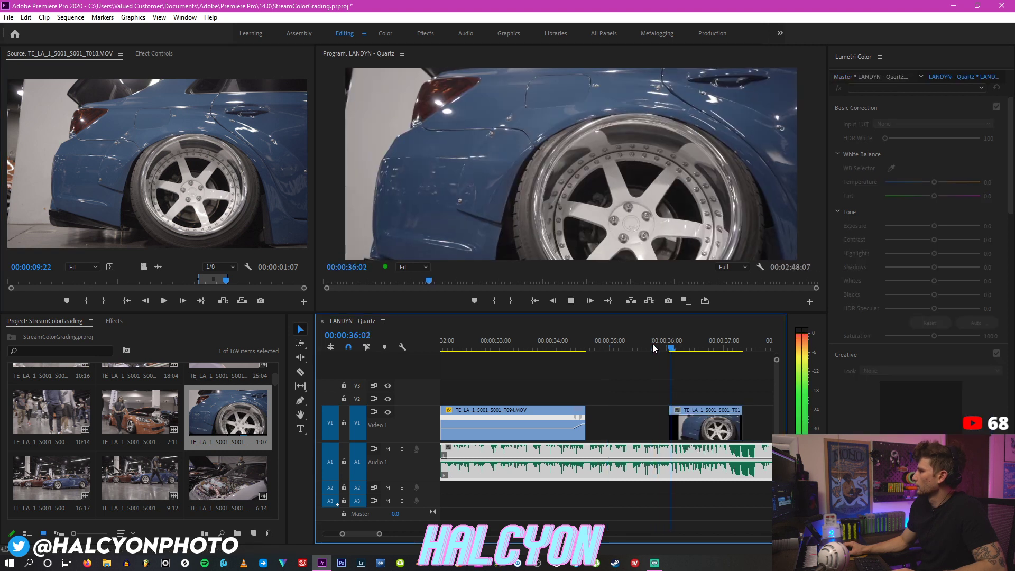
{"action": "left_click", "coordinate": [652, 343]}
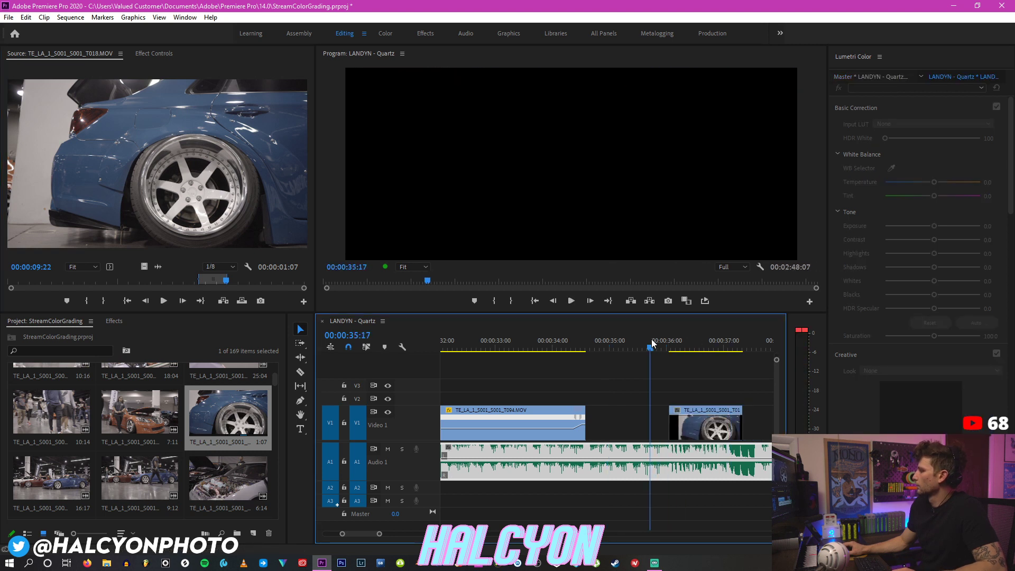
Step: Speed up the blue wheel clip on V1 so that it ends just after 00:00:37:00
{"action": "right_click", "coordinate": [704, 431]}
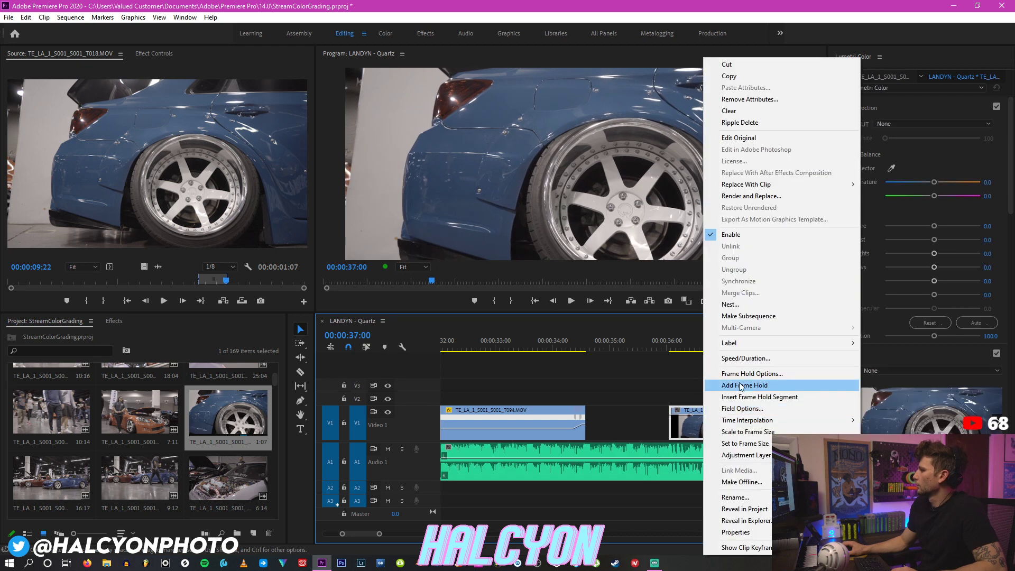
{"action": "left_click", "coordinate": [753, 359]}
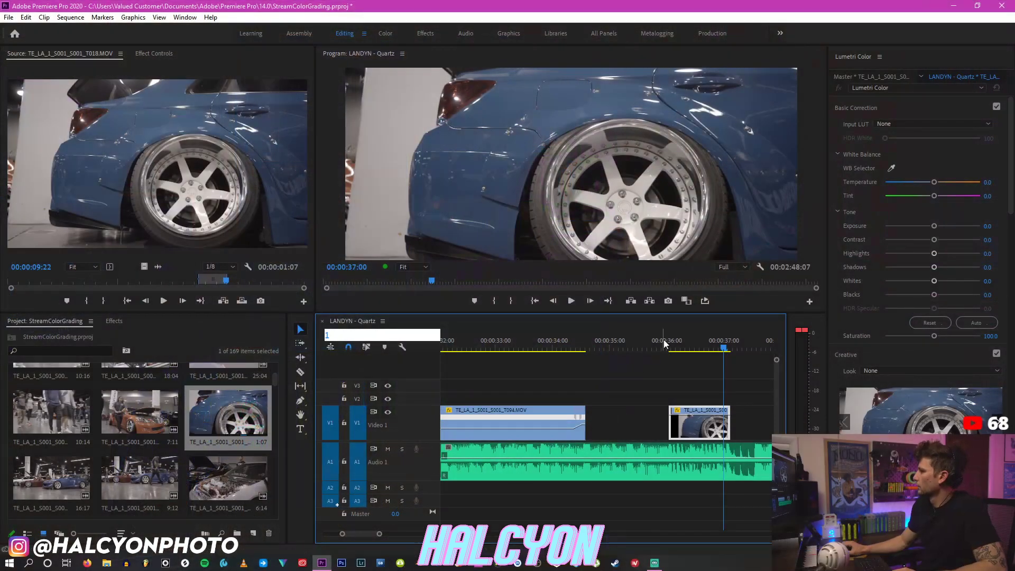
{"action": "key", "text": "space"}
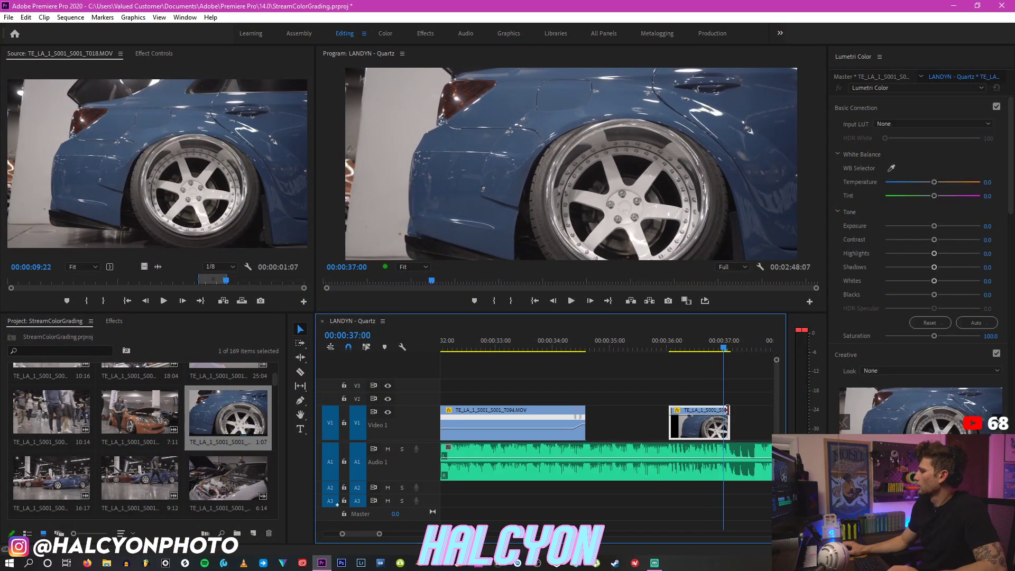
Step: Play the sequence from the start of the blue wheel clip to check its speed against the music
{"action": "left_click", "coordinate": [665, 345]}
{"action": "key", "text": "space"}
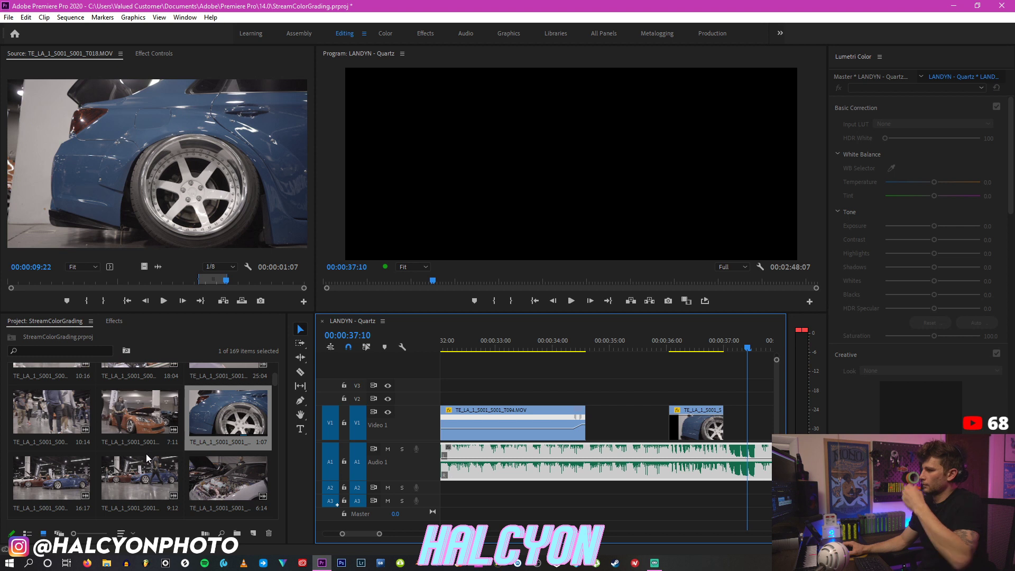
{"action": "scroll", "coordinate": [146, 442], "scroll_direction": "up", "scroll_amount": 3}
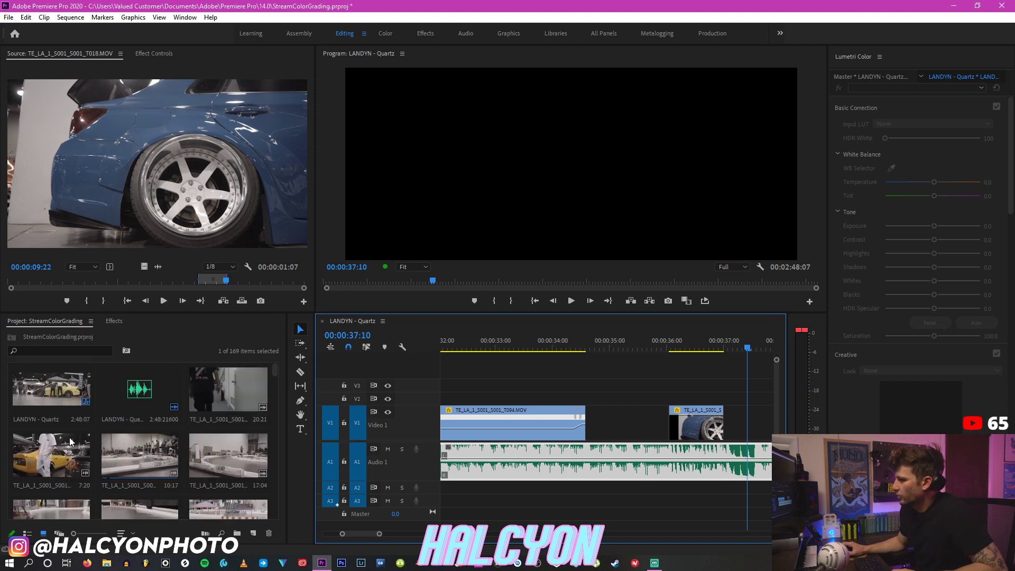
Step: Play the yellow car clip TE_LA_1_S001_S001_T094.MOV from 00:00:32:01 to review how it matches the music
{"action": "left_click", "coordinate": [567, 370]}
{"action": "key", "text": "minus"}
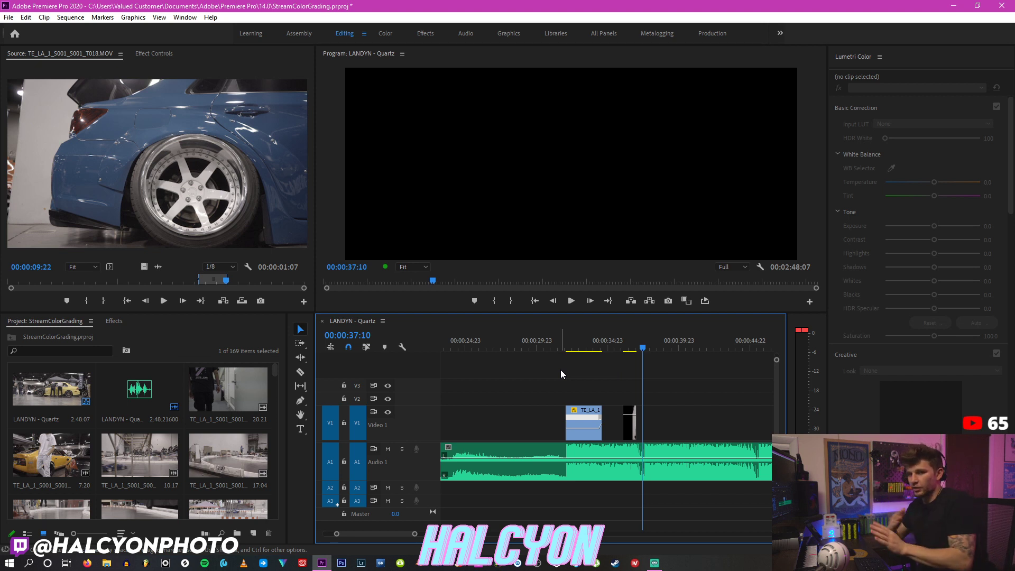
{"action": "left_click", "coordinate": [572, 340]}
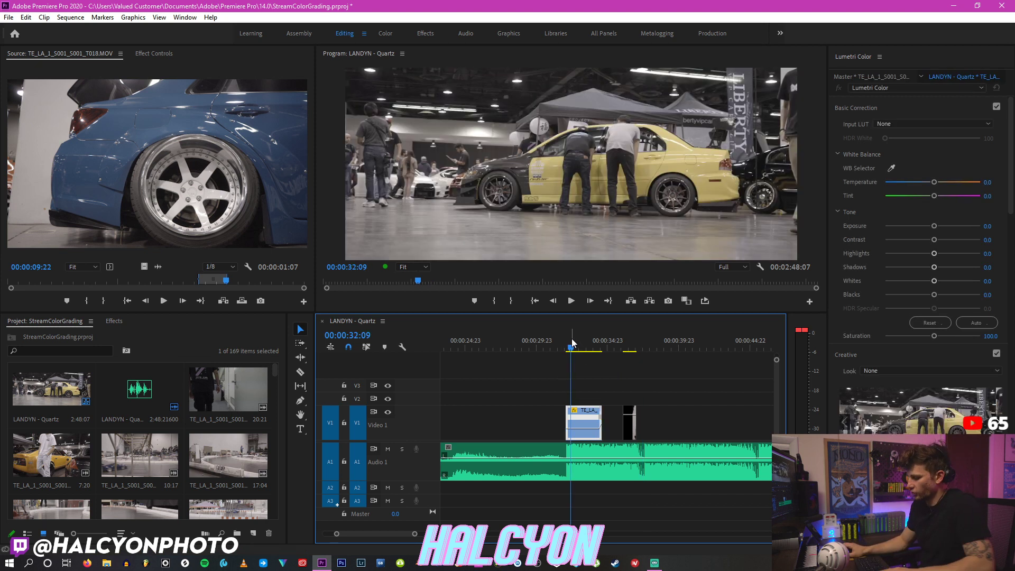
{"action": "key", "text": "equal"}
{"action": "key", "text": "equal"}
{"action": "left_click", "coordinate": [590, 338]}
{"action": "key", "text": "equal"}
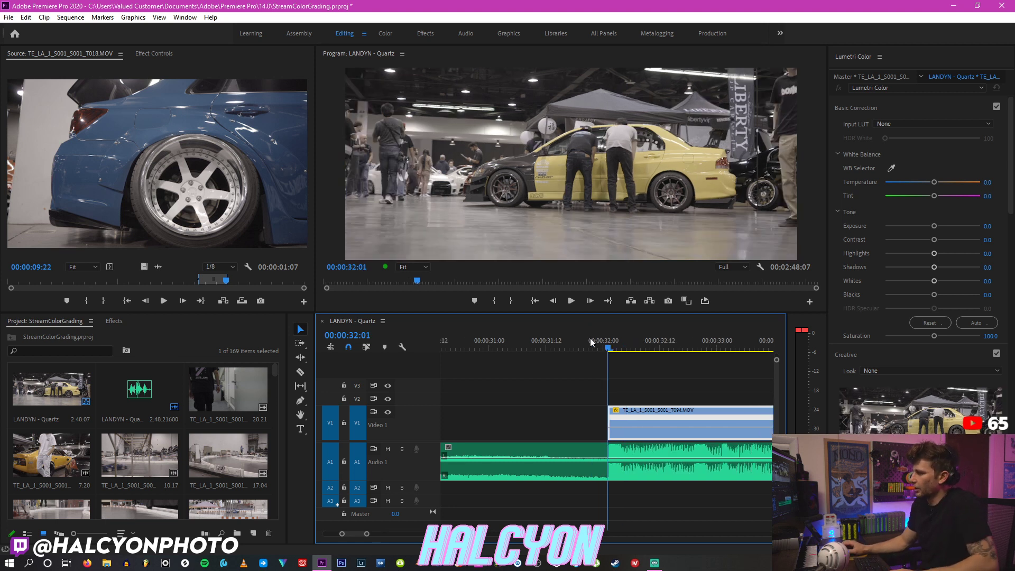
{"action": "scroll", "coordinate": [597, 366], "scroll_direction": "down", "scroll_amount": 1}
{"action": "scroll", "coordinate": [591, 358], "scroll_direction": "down", "scroll_amount": 4}
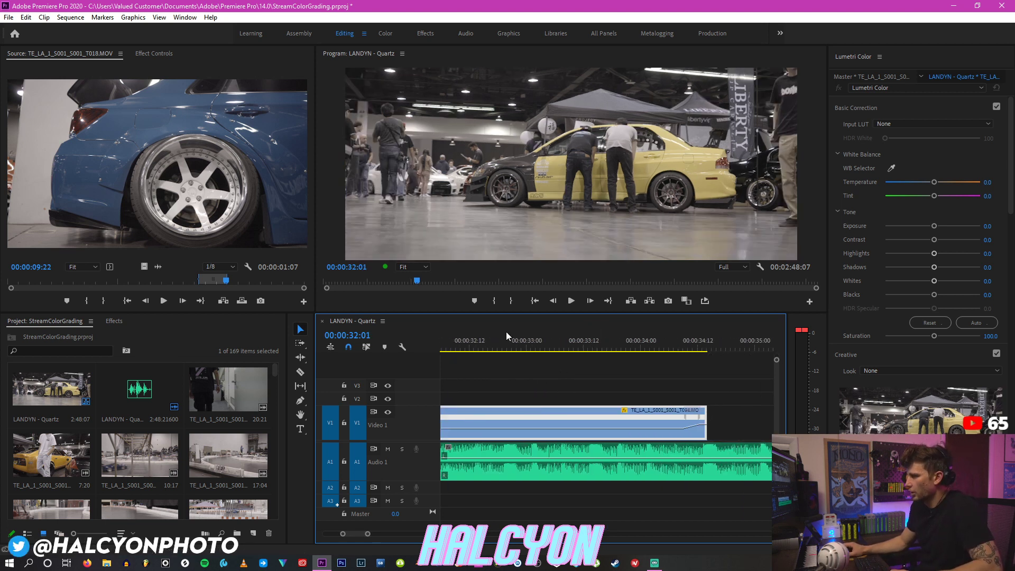
{"action": "left_click", "coordinate": [532, 323]}
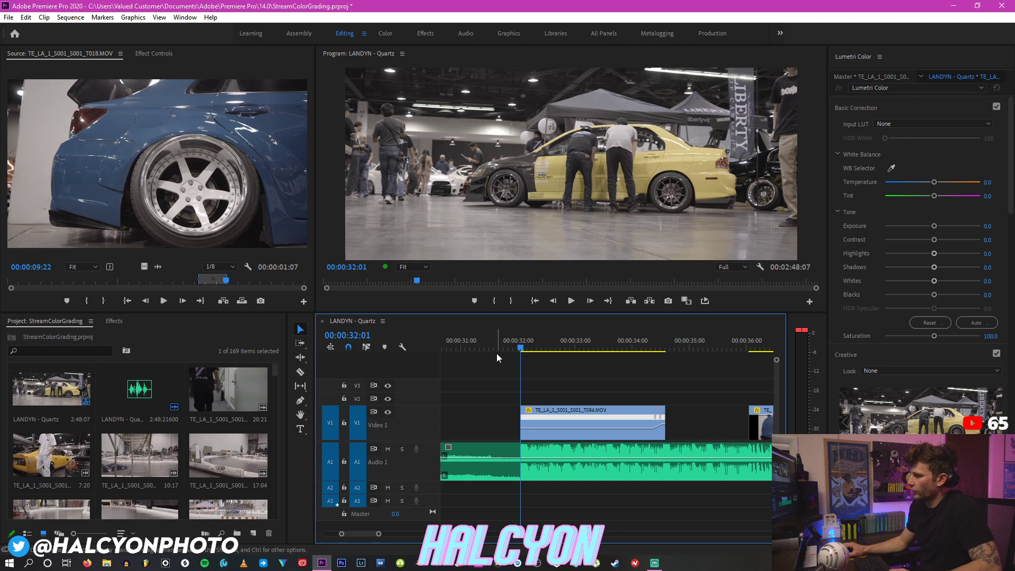
{"action": "key", "text": "space"}
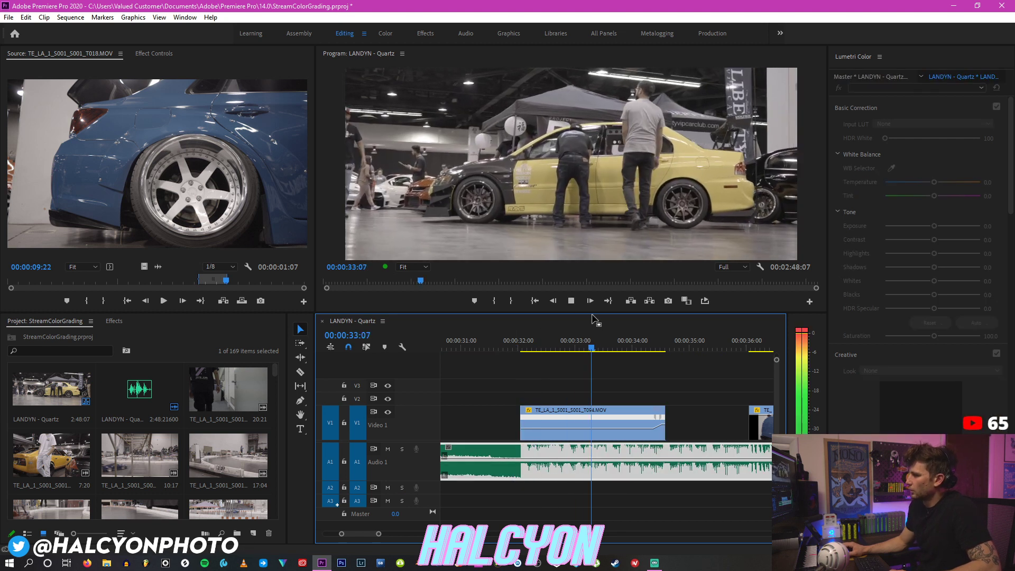
{"action": "key", "text": "space"}
{"action": "left_click", "coordinate": [478, 349]}
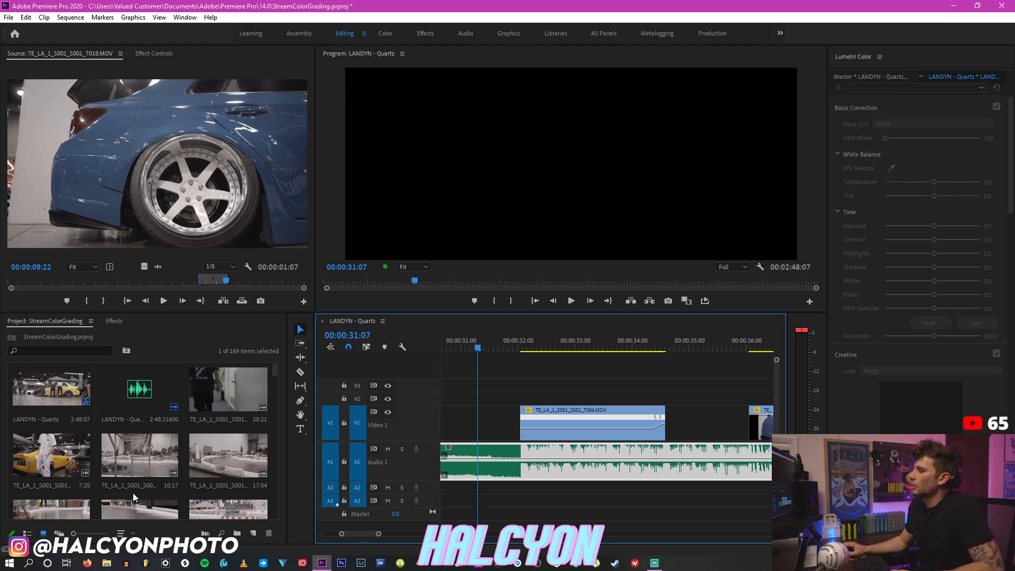
{"action": "left_click", "coordinate": [87, 564]}
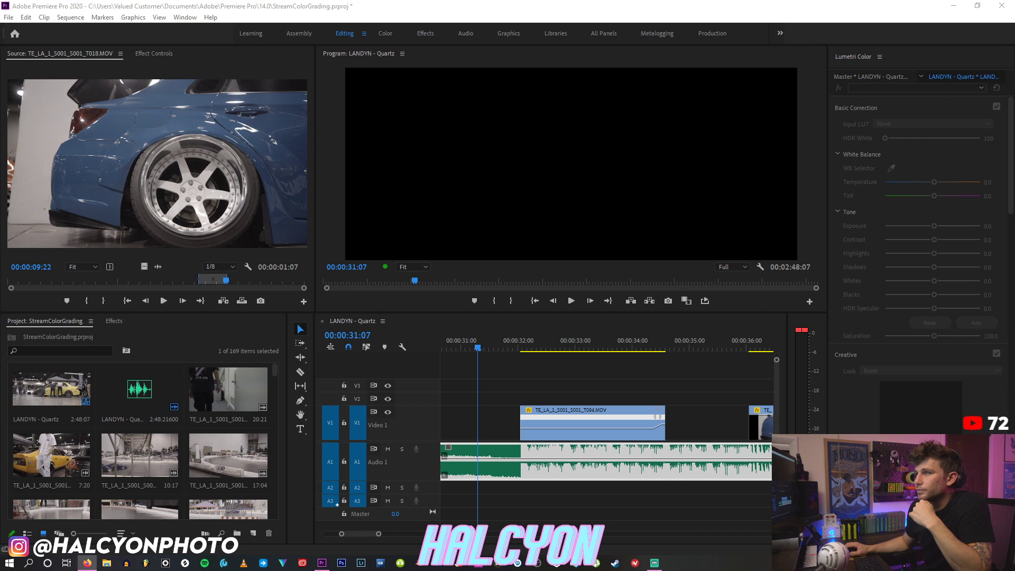
{"action": "left_click", "coordinate": [336, 505]}
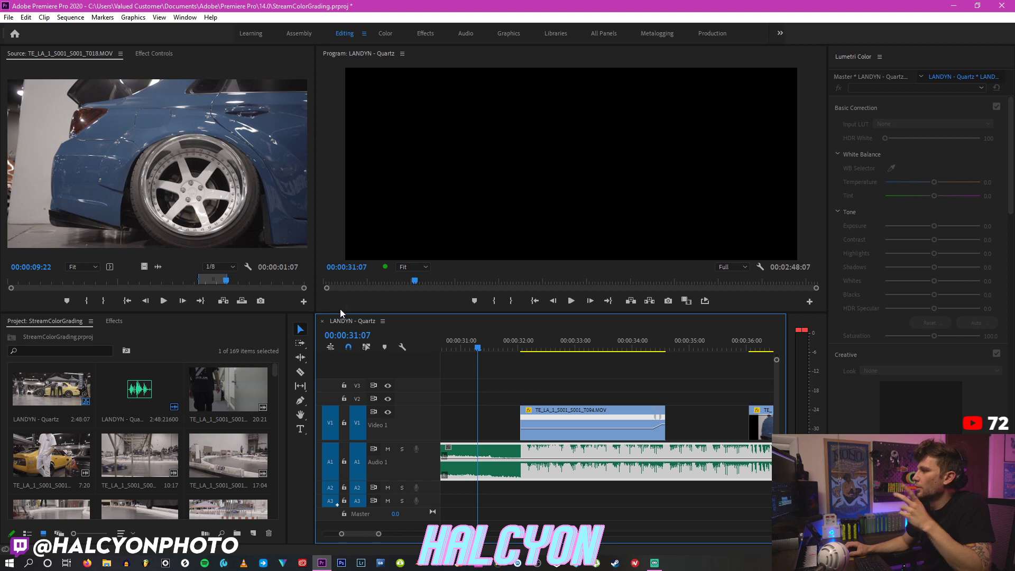
Step: Replay the sequence from just before the yellow car clip to hear the beat at its start
{"action": "left_click", "coordinate": [509, 340]}
{"action": "key", "text": "space"}
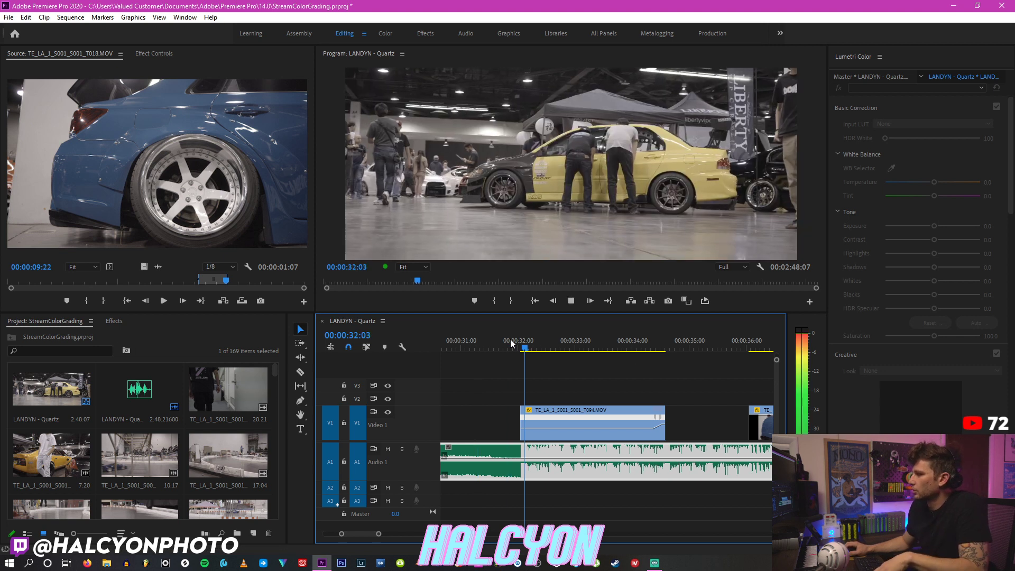
{"action": "key", "text": "space"}
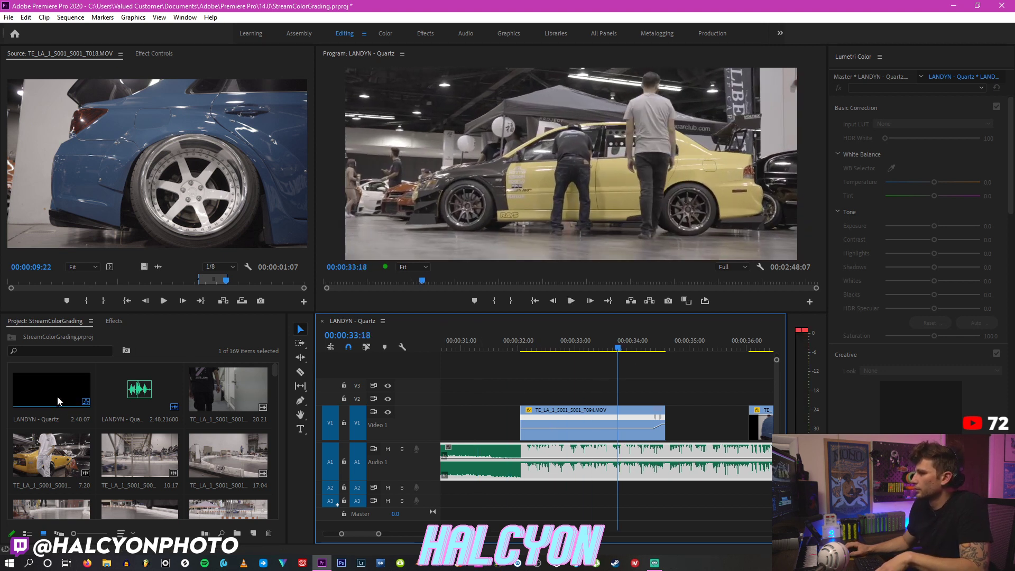
Step: Browse the project clips for the next car shot and open the white car clip TE_LA_1_S001_S001_T048.MOV as source
{"action": "scroll", "coordinate": [64, 436], "scroll_direction": "down", "scroll_amount": 2}
{"action": "scroll", "coordinate": [174, 454], "scroll_direction": "down", "scroll_amount": 1}
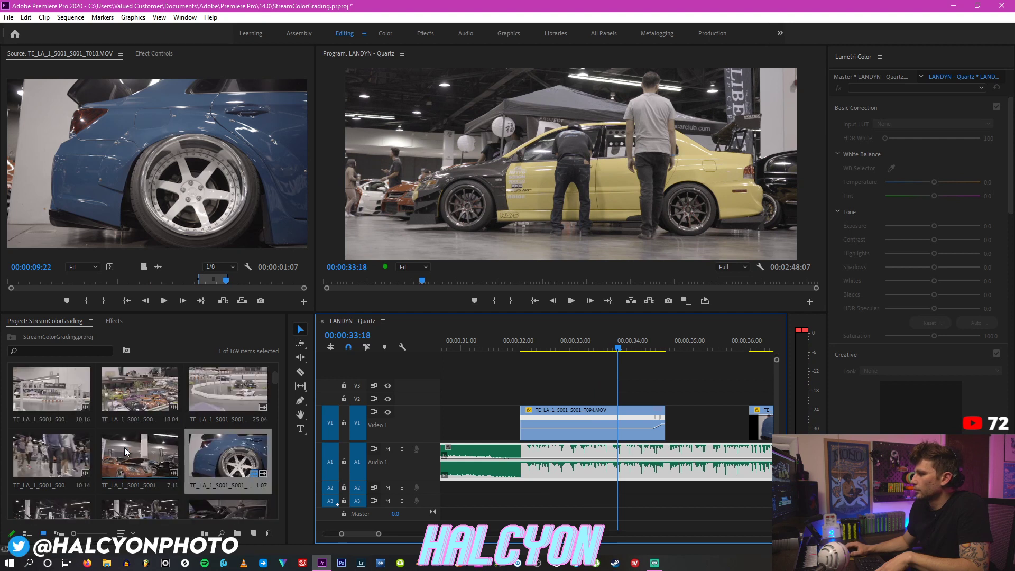
{"action": "scroll", "coordinate": [125, 447], "scroll_direction": "down", "scroll_amount": 3}
{"action": "scroll", "coordinate": [133, 419], "scroll_direction": "down", "scroll_amount": 2}
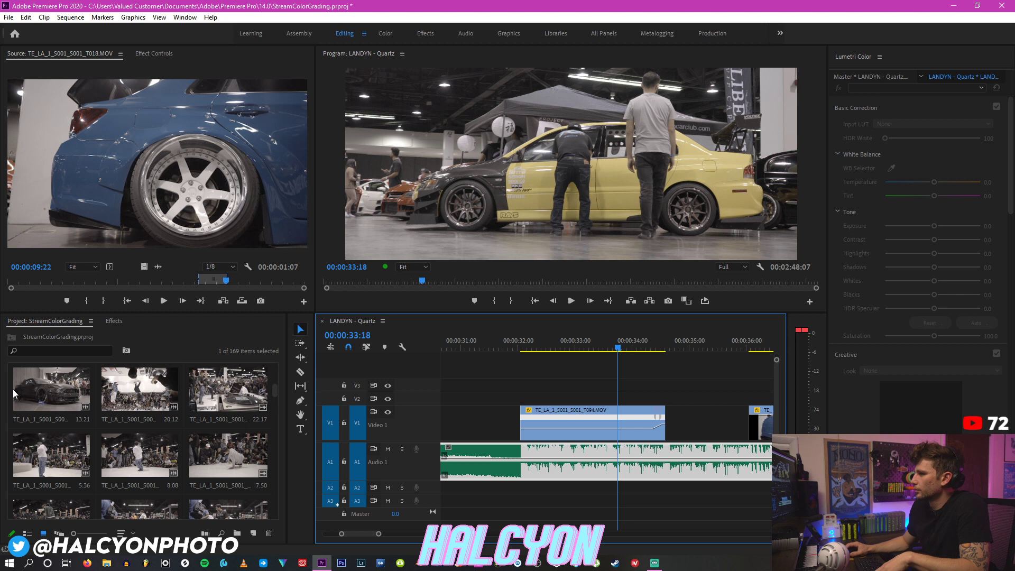
{"action": "scroll", "coordinate": [53, 391], "scroll_direction": "up", "scroll_amount": 1}
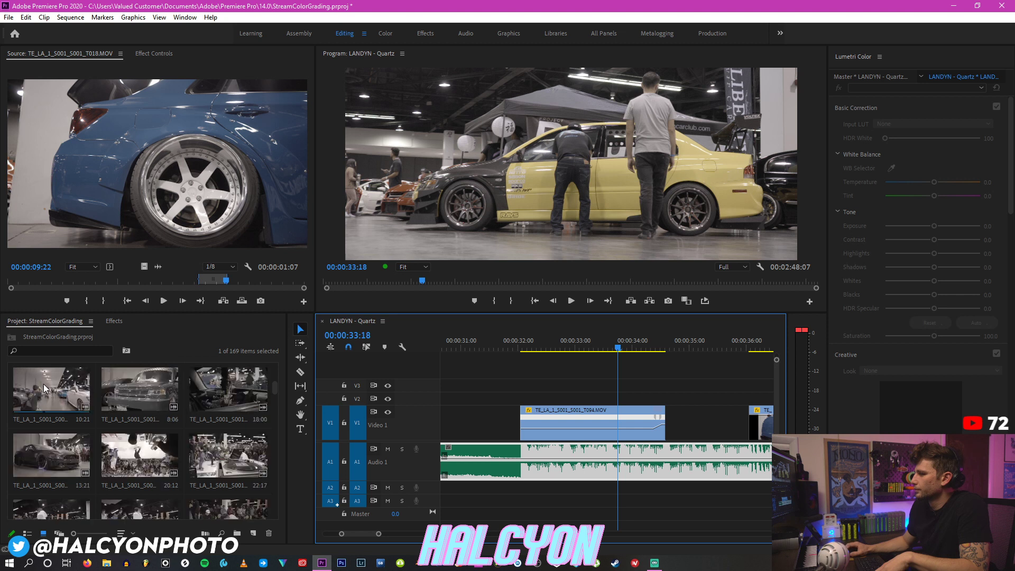
{"action": "scroll", "coordinate": [152, 445], "scroll_direction": "down", "scroll_amount": 3}
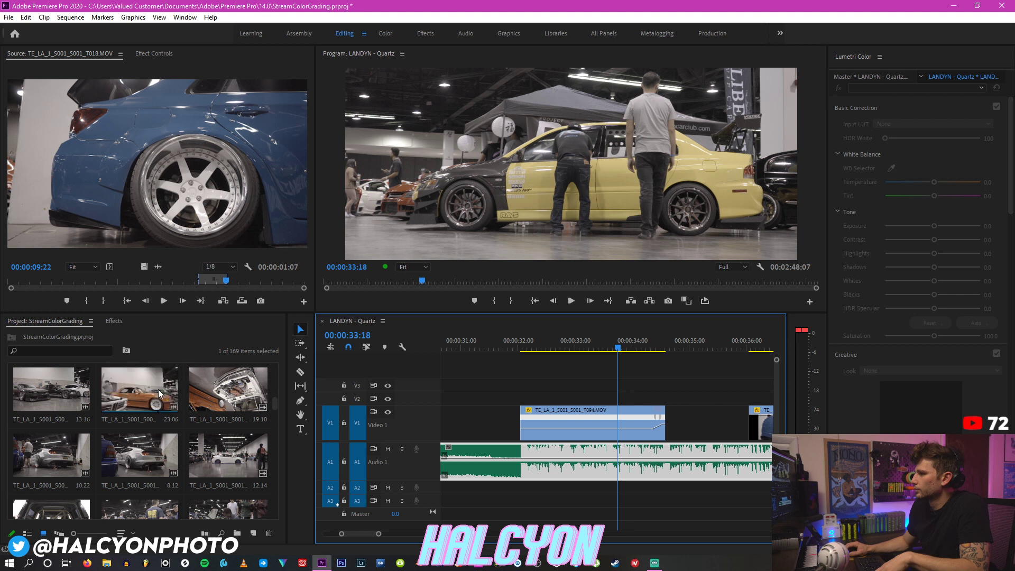
{"action": "double_click", "coordinate": [54, 458]}
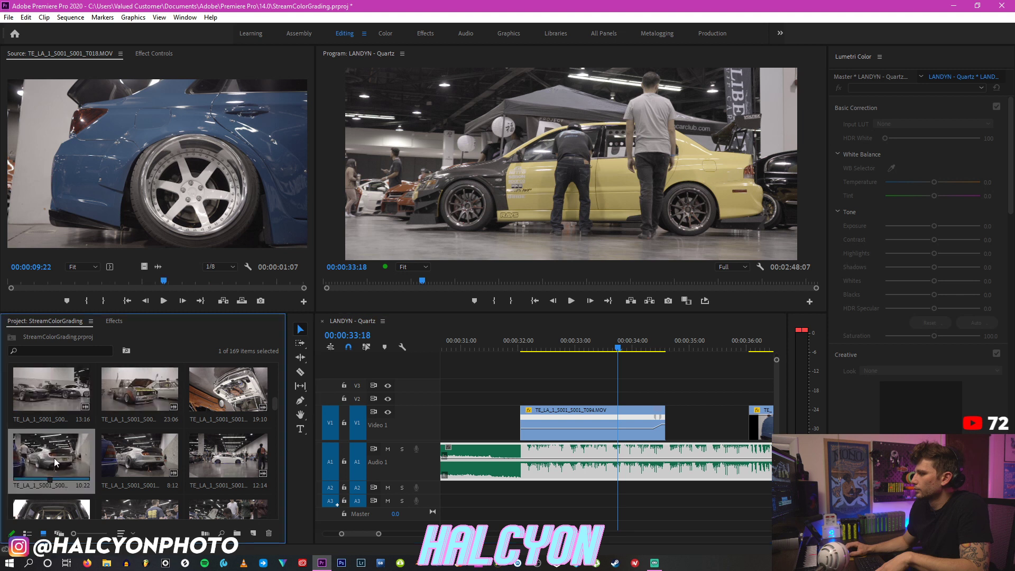
{"action": "double_click", "coordinate": [243, 465]}
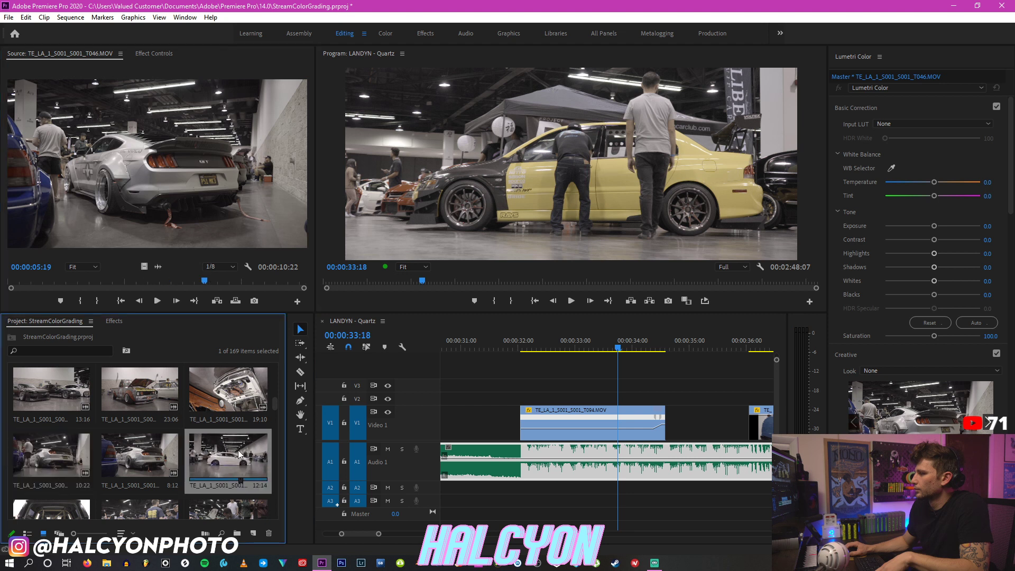
Step: Mark the white car clip from 00:00:02:23 to 00:00:08:23 and place only its video on V1 directly after the blue wheel clip
{"action": "left_click_drag", "start_coordinate": [190, 281], "coordinate": [77, 284]}
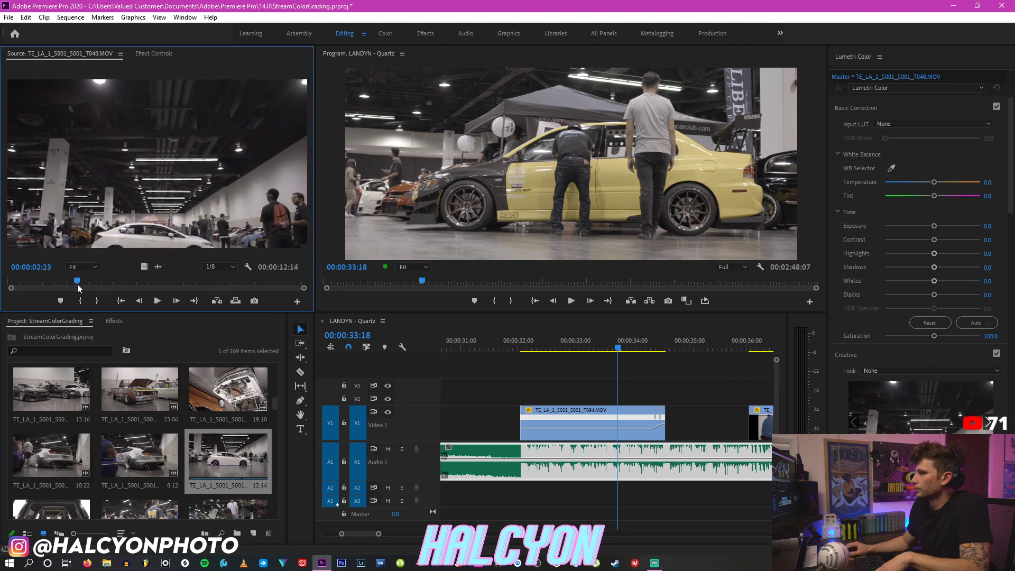
{"action": "left_click", "coordinate": [80, 299]}
{"action": "left_click", "coordinate": [195, 282]}
{"action": "left_click_drag", "start_coordinate": [196, 282], "coordinate": [220, 284]}
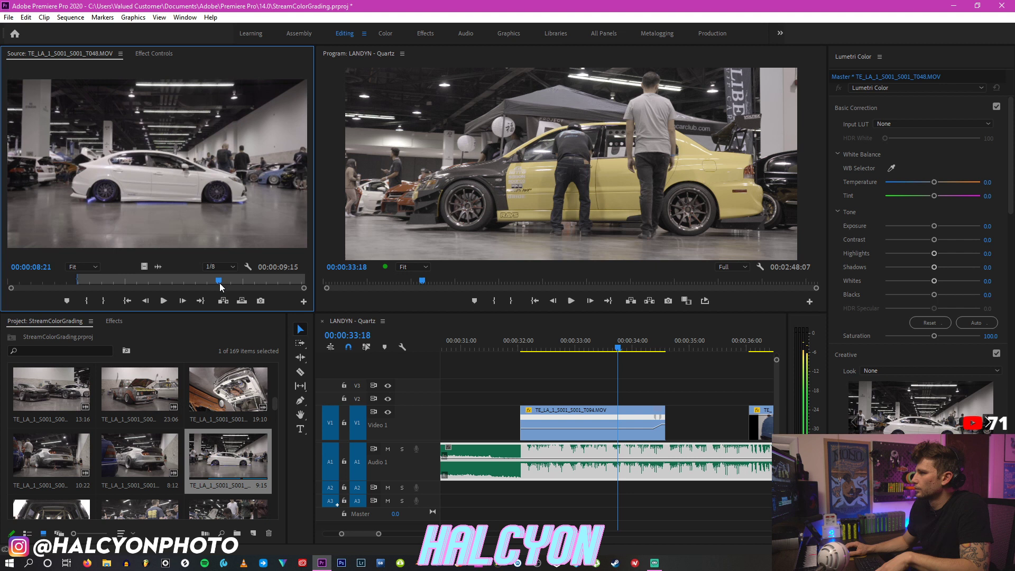
{"action": "left_click", "coordinate": [103, 300]}
{"action": "scroll", "coordinate": [593, 496], "scroll_direction": "down", "scroll_amount": 2}
{"action": "scroll", "coordinate": [593, 496], "scroll_direction": "down", "scroll_amount": 3}
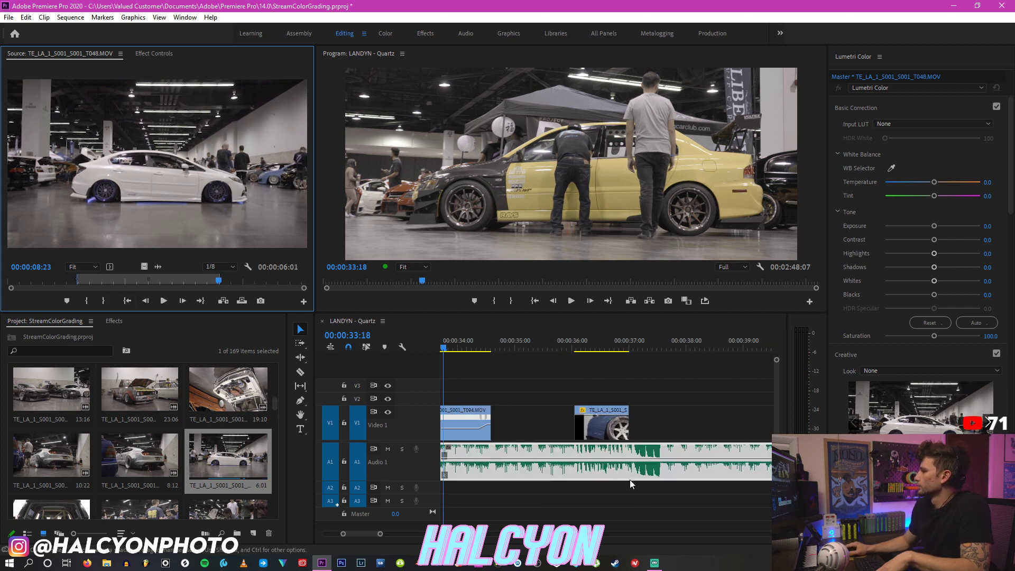
{"action": "left_click_drag", "start_coordinate": [144, 266], "coordinate": [569, 430]}
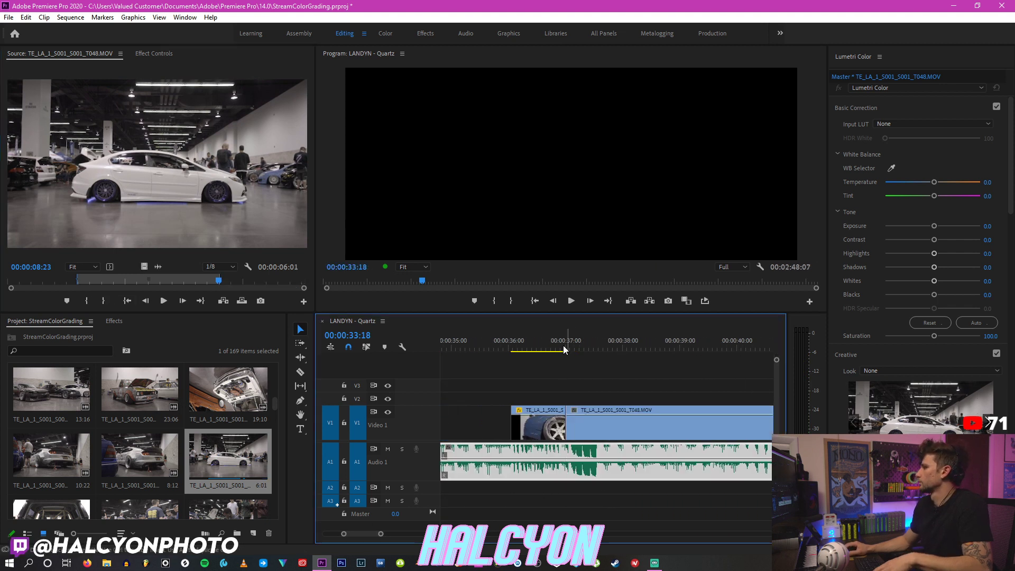
Step: Play the sequence across the cut from the blue wheel clip to the white car clip
{"action": "left_click", "coordinate": [552, 348]}
{"action": "key", "text": "minus"}
{"action": "key", "text": "minus"}
{"action": "key", "text": "space"}
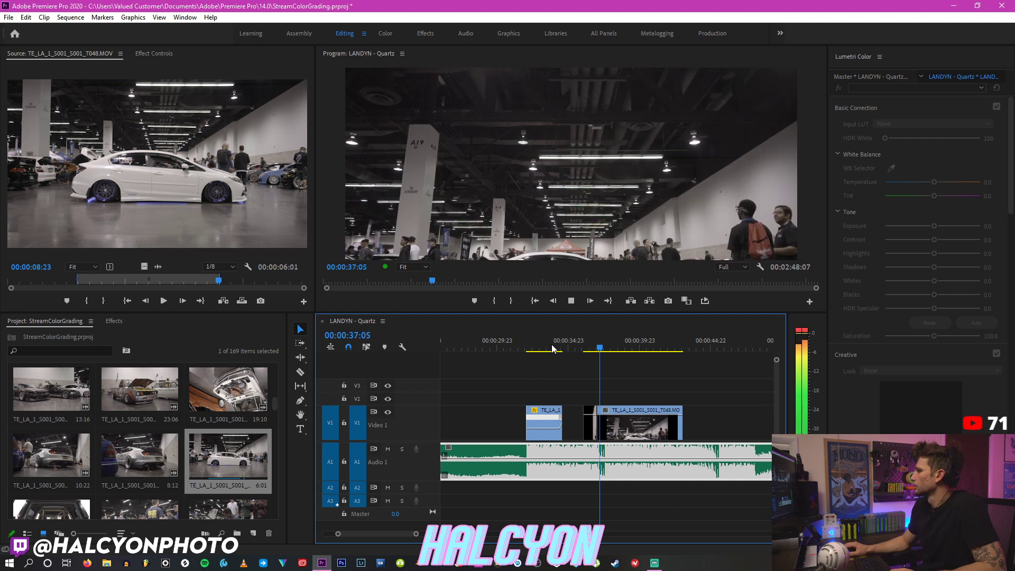
{"action": "key", "text": "space"}
Step: Set the speed of the white car clip on V1 to 1500%
{"action": "left_click", "coordinate": [644, 434]}
{"action": "key", "text": "equal"}
{"action": "key", "text": "equal"}
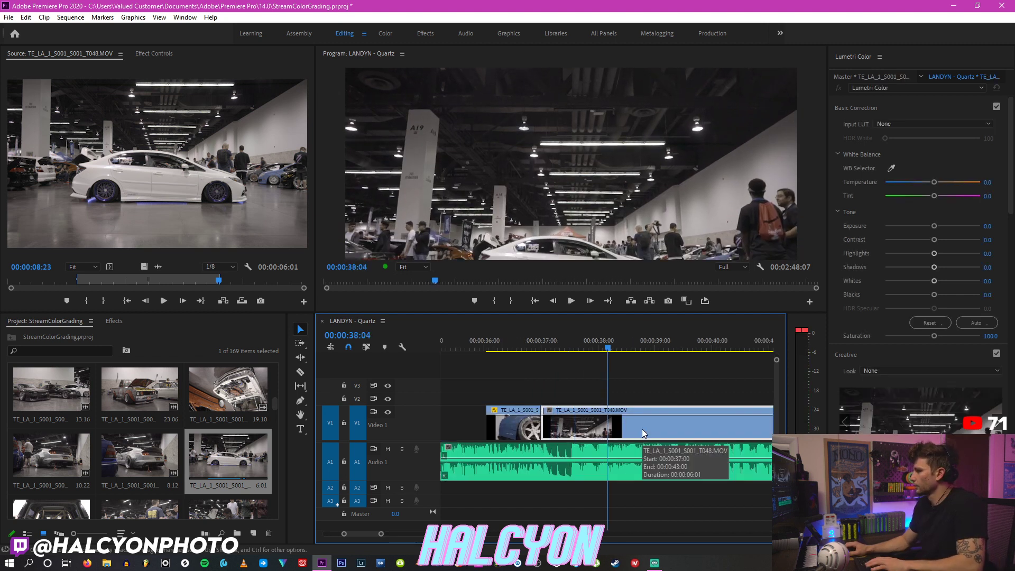
{"action": "right_click", "coordinate": [642, 430]}
{"action": "left_click", "coordinate": [698, 356]}
{"action": "type", "text": "1500"}
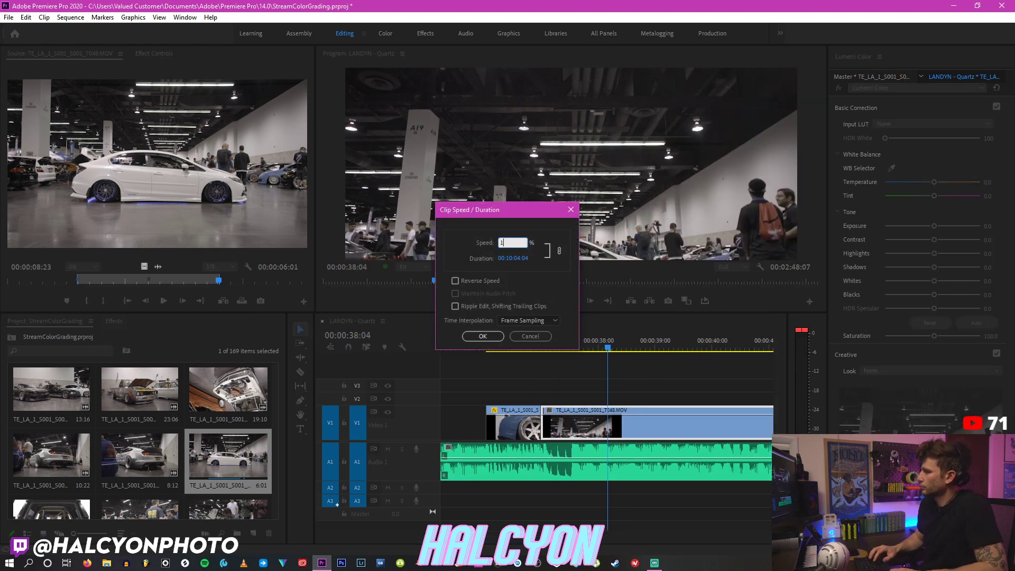
{"action": "key", "text": "Return"}
Step: Cut the white car clip at 00:00:37:05 and set the speed of its second part to 100%
{"action": "left_click_drag", "start_coordinate": [544, 341], "coordinate": [553, 340]}
{"action": "key", "text": "c"}
{"action": "key", "text": "v"}
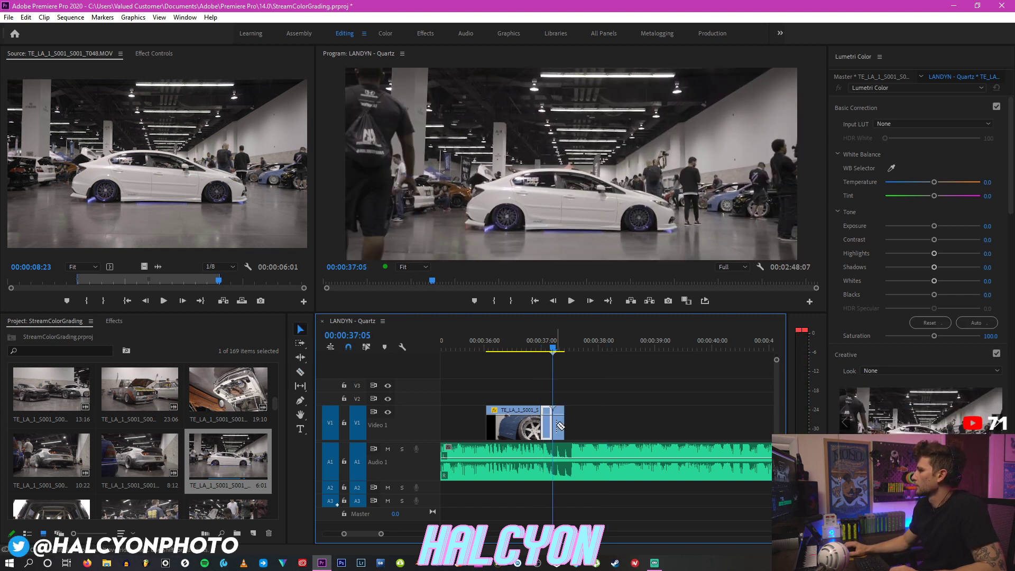
{"action": "right_click", "coordinate": [557, 423]}
{"action": "left_click", "coordinate": [617, 359]}
{"action": "type", "text": "100"}
{"action": "key", "text": "Return"}
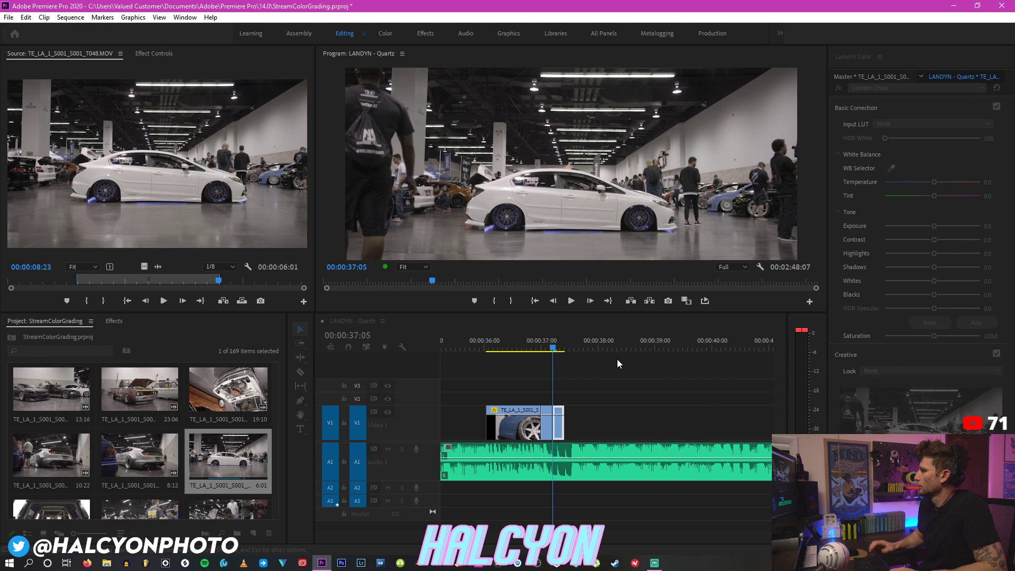
Step: Cut the 100% speed part of the white car clip at about 00:00:37:13 and delete the remainder
{"action": "key", "text": "c"}
{"action": "left_click", "coordinate": [573, 434]}
{"action": "key", "text": "v"}
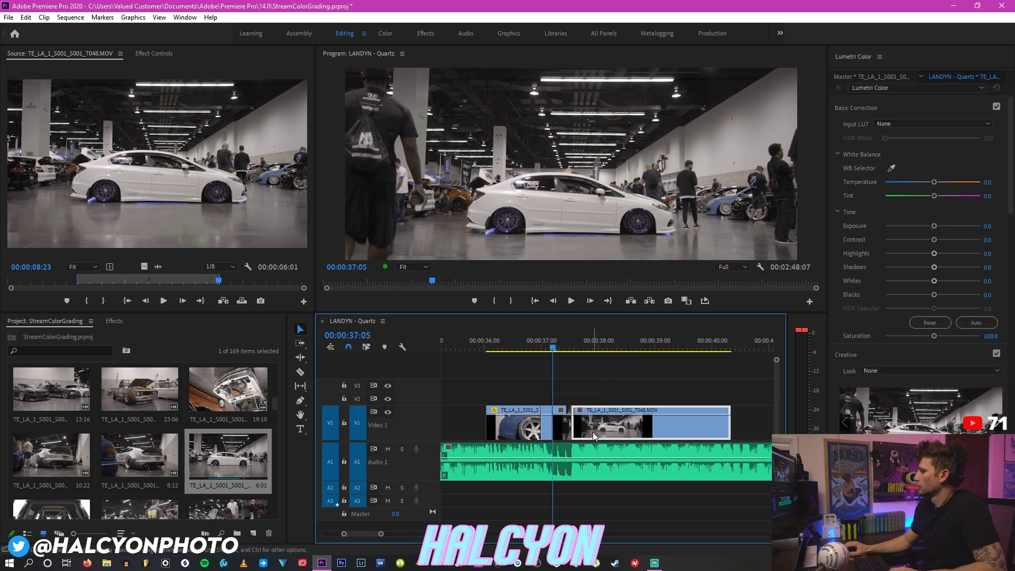
{"action": "left_click", "coordinate": [592, 432]}
{"action": "key", "text": "Delete"}
Step: Play the blue wheel and white car clips twice to check the speed ramp against the beat
{"action": "left_click", "coordinate": [528, 350]}
{"action": "key", "text": "space"}
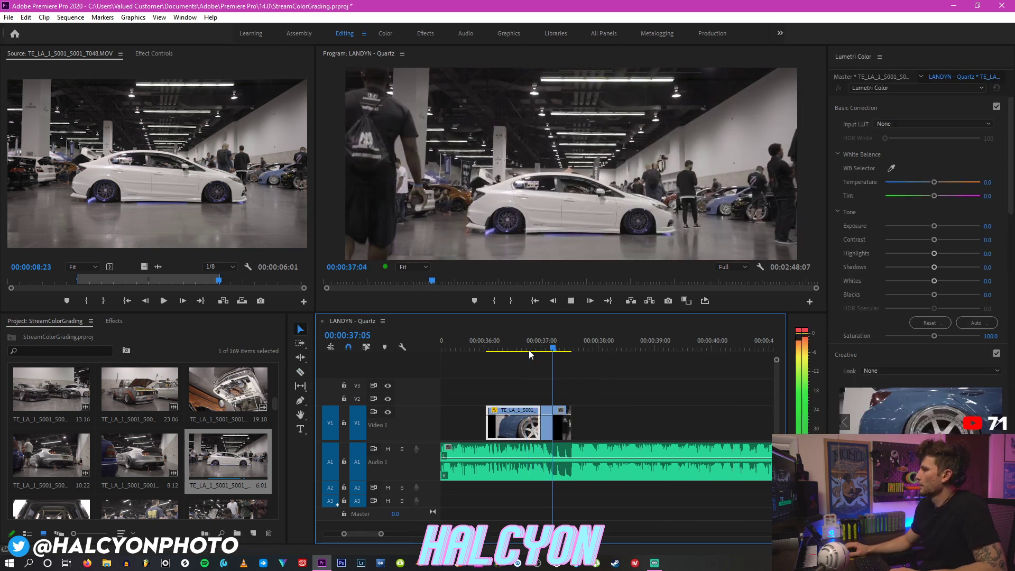
{"action": "left_click", "coordinate": [529, 350]}
{"action": "key", "text": "space"}
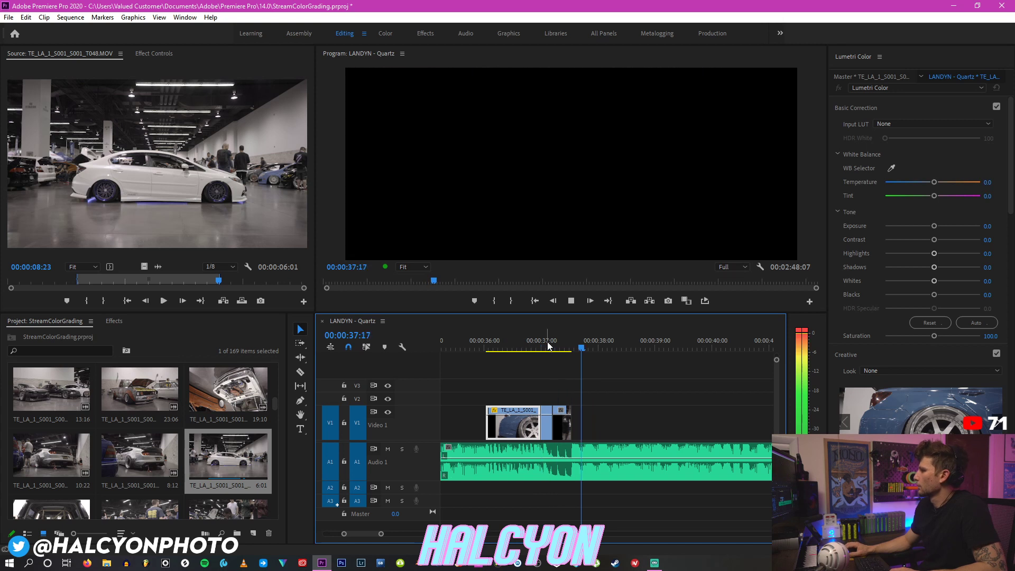
{"action": "left_click", "coordinate": [345, 368]}
Step: Trim clip TE_LA_1_S001_S001_T061 from about 00:00:13:07 to 00:00:15:18 and place its video on V2 above the blue wheel clip
{"action": "left_click", "coordinate": [575, 343]}
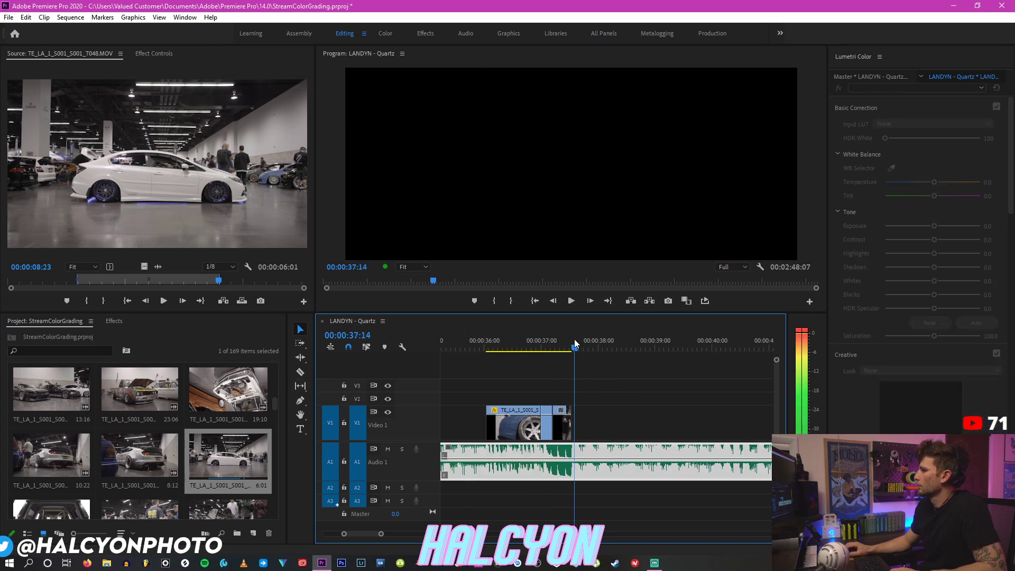
{"action": "scroll", "coordinate": [241, 390], "scroll_direction": "down", "scroll_amount": 1}
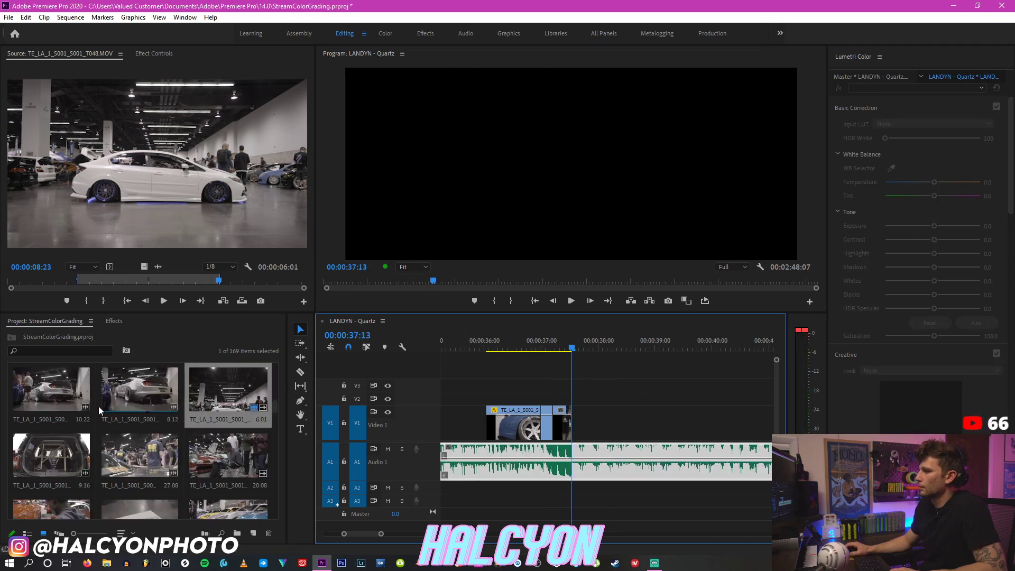
{"action": "scroll", "coordinate": [128, 402], "scroll_direction": "down", "scroll_amount": 1}
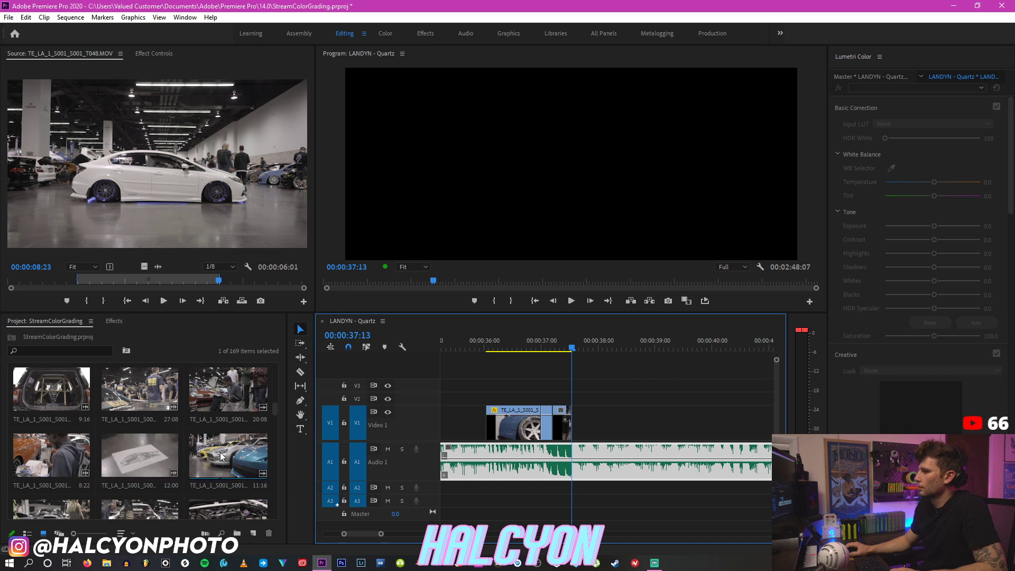
{"action": "scroll", "coordinate": [227, 457], "scroll_direction": "down", "scroll_amount": 2}
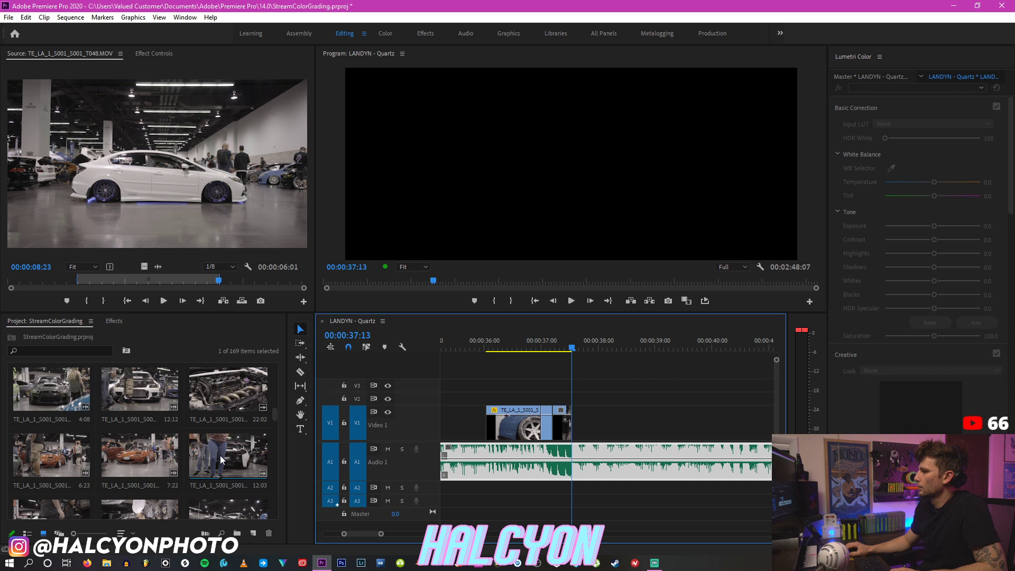
{"action": "scroll", "coordinate": [172, 456], "scroll_direction": "down", "scroll_amount": 2}
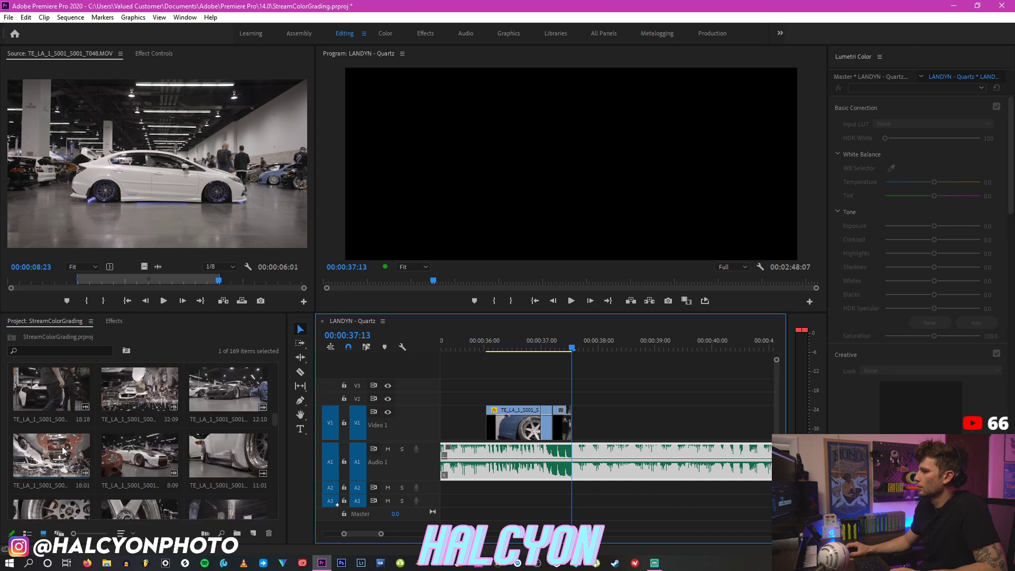
{"action": "double_click", "coordinate": [53, 404]}
{"action": "left_click_drag", "start_coordinate": [158, 280], "coordinate": [221, 280]}
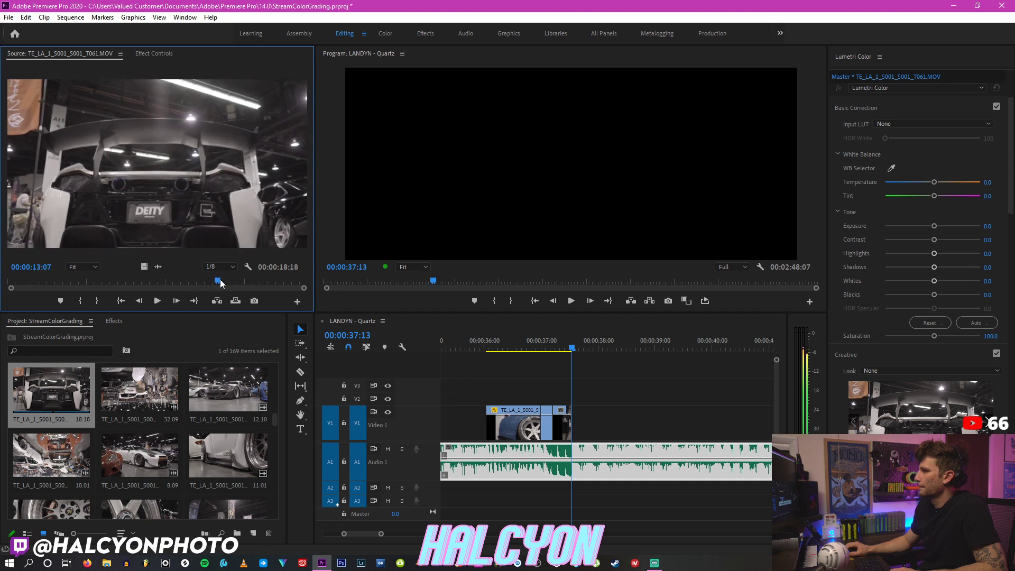
{"action": "left_click", "coordinate": [80, 300]}
{"action": "key", "text": "space"}
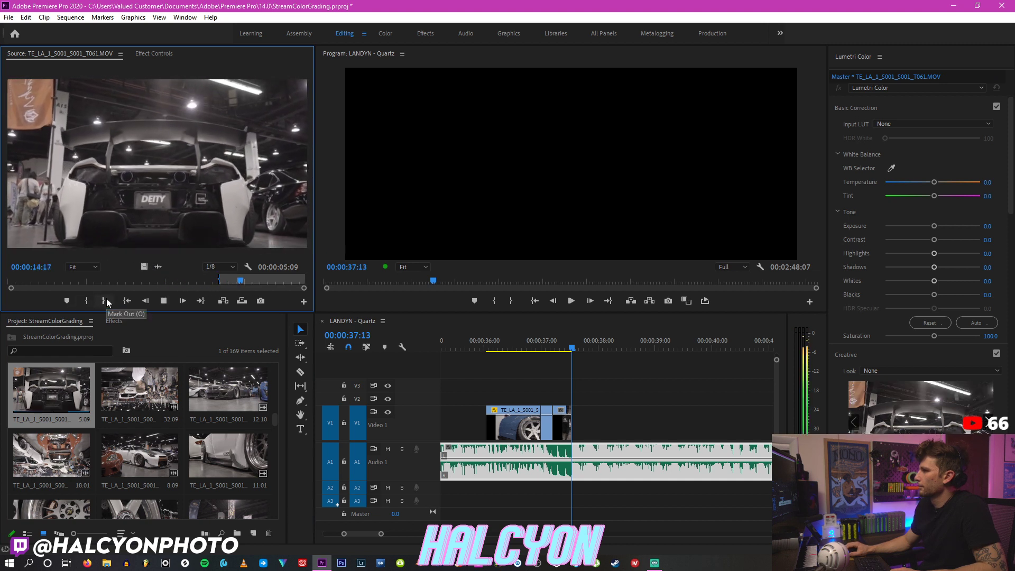
{"action": "left_click", "coordinate": [106, 300]}
{"action": "left_click_drag", "start_coordinate": [146, 268], "coordinate": [531, 395]}
Step: Set the speed of the rear spoiler car clip on V2 to 150%, cut it at about 00:00:36:13 and delete the remainder
{"action": "right_click", "coordinate": [519, 396]}
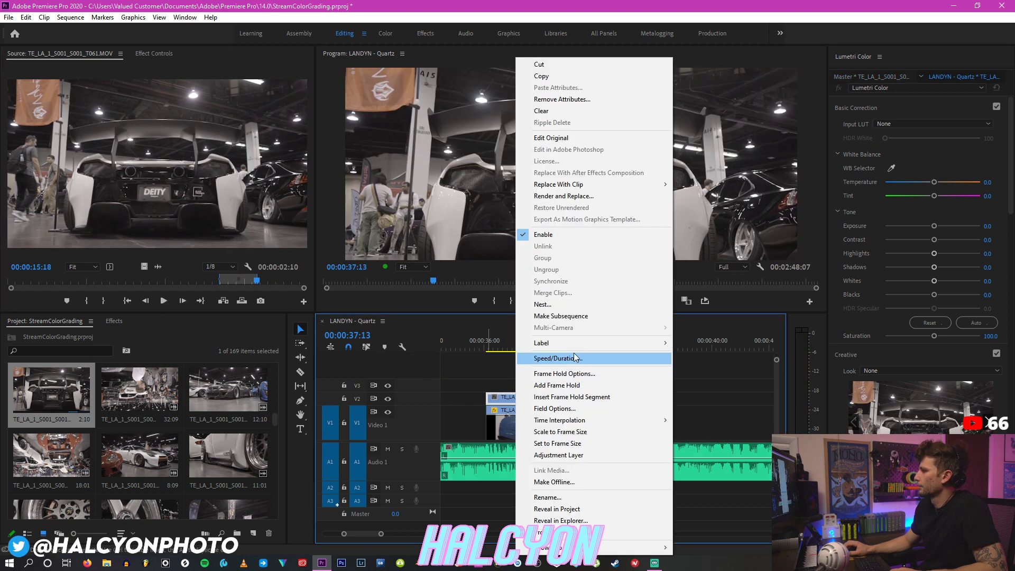
{"action": "left_click", "coordinate": [575, 358]}
{"action": "type", "text": "15"}
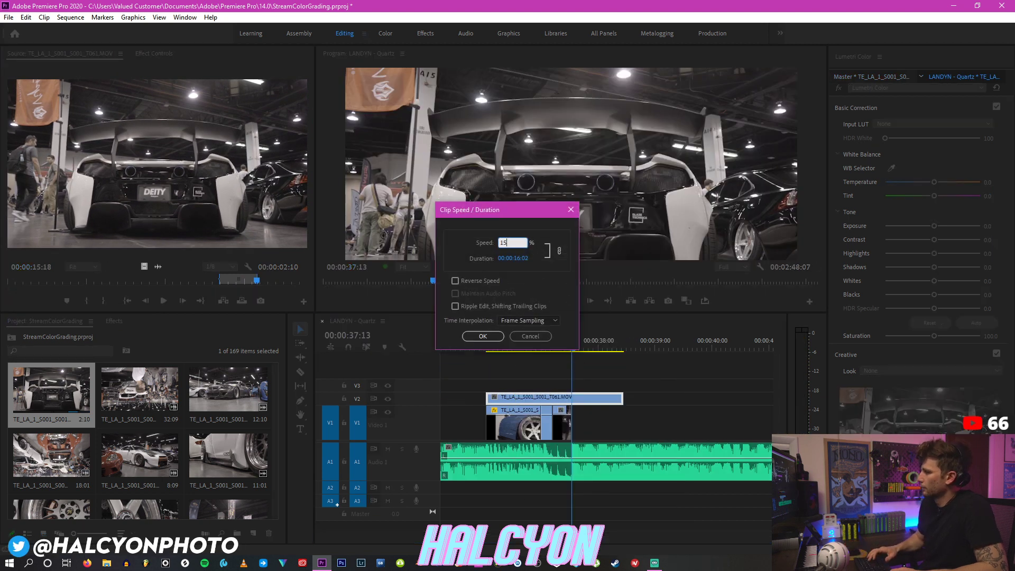
{"action": "type", "text": "0"}
{"action": "key", "text": "Return"}
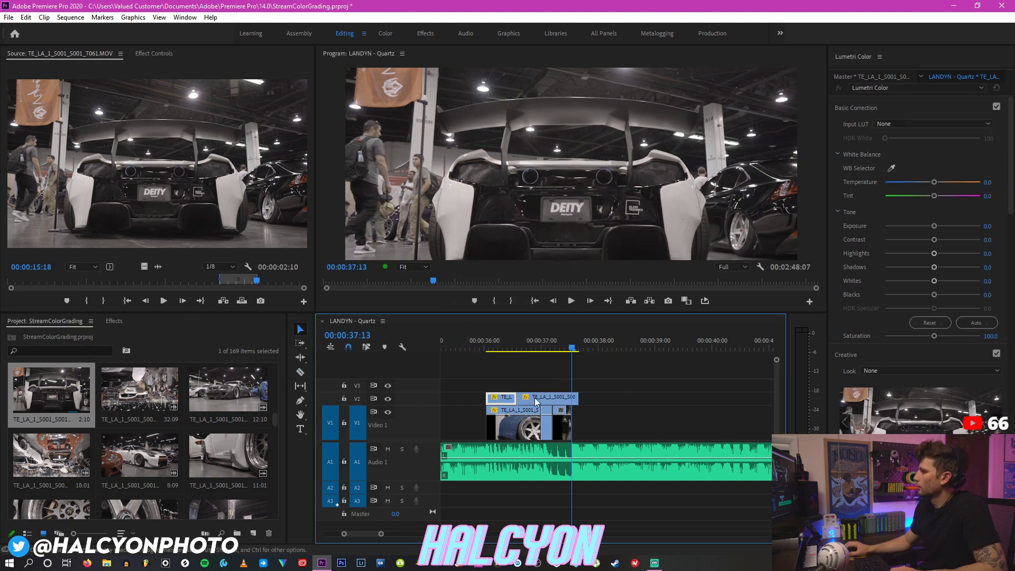
{"action": "key", "text": "Delete"}
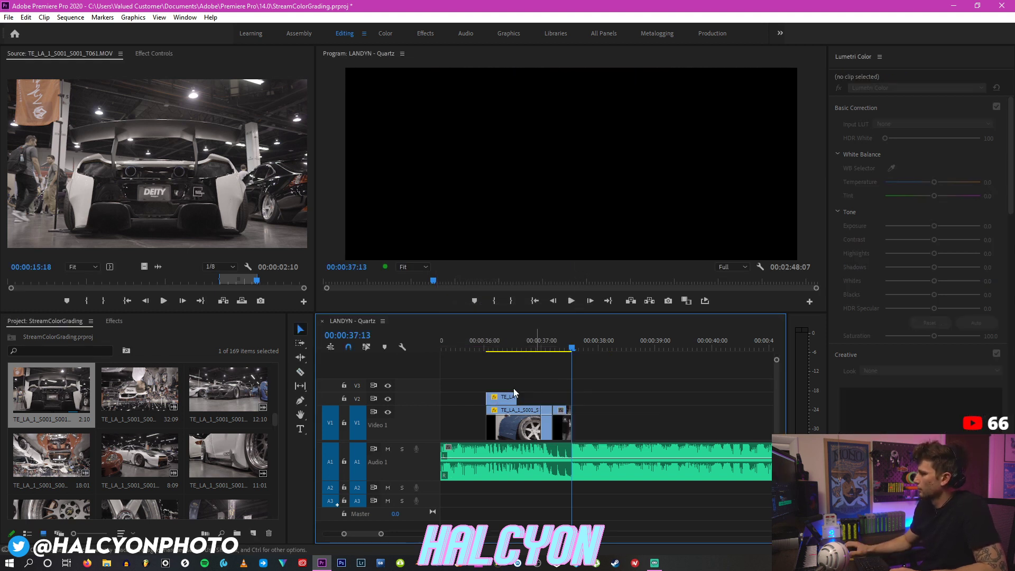
Step: Move the spoiler car clip on V2 to start at about 00:00:36:10 and play it against the beat
{"action": "left_click_drag", "start_coordinate": [508, 396], "coordinate": [513, 402]}
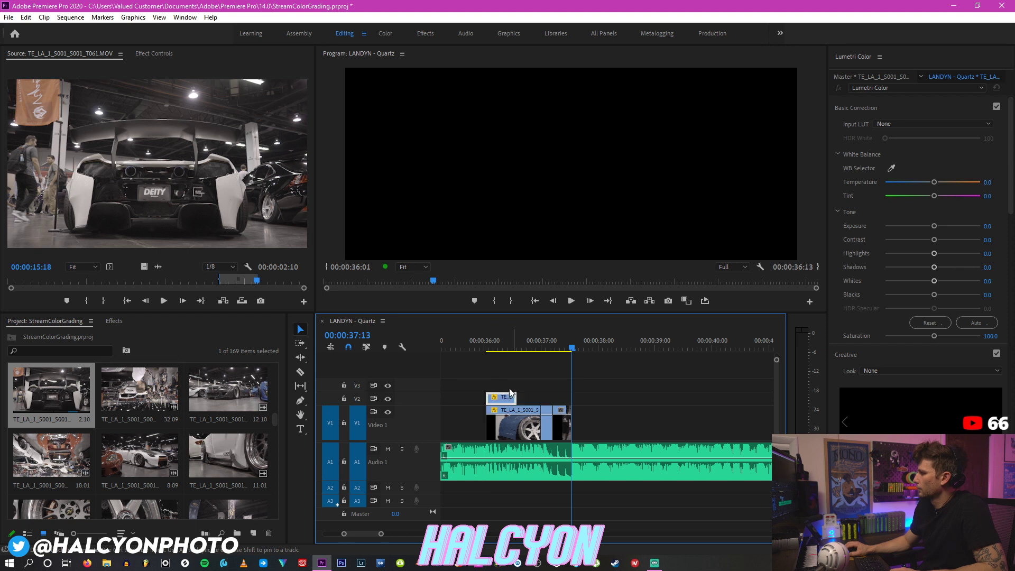
{"action": "left_click", "coordinate": [472, 342]}
{"action": "key", "text": "space"}
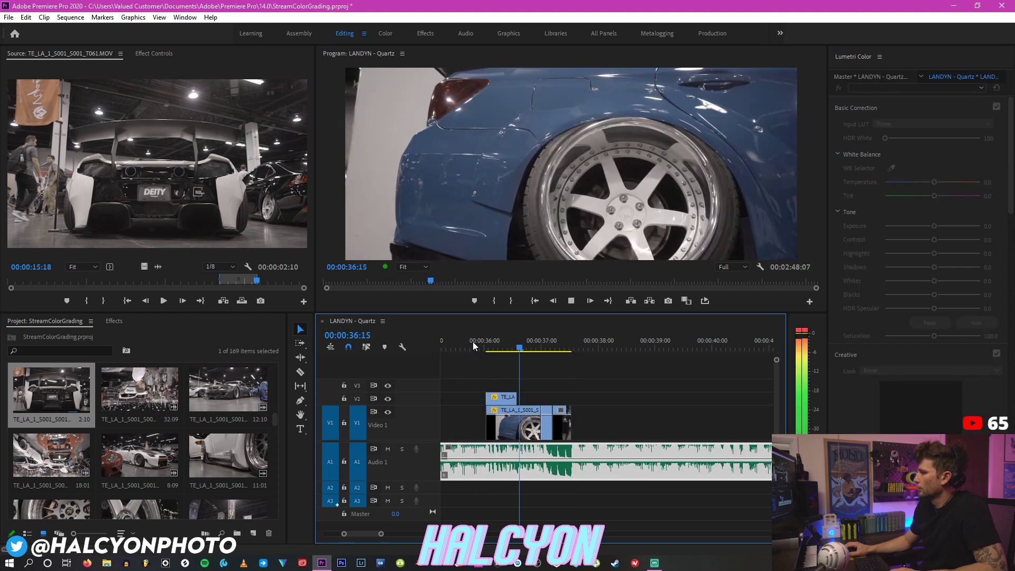
{"action": "left_click", "coordinate": [473, 341]}
{"action": "key", "text": "space"}
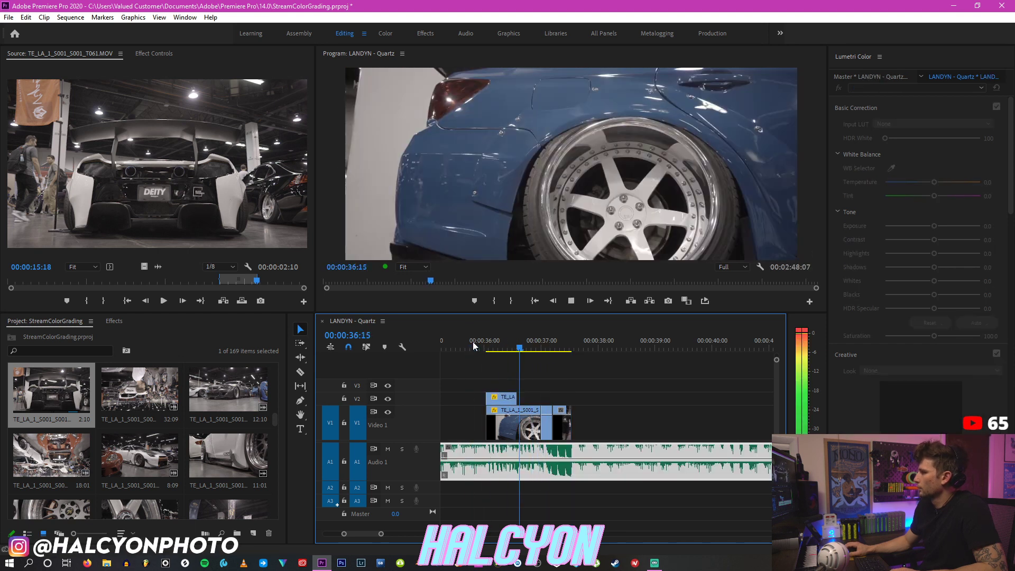
{"action": "left_click", "coordinate": [472, 342]}
{"action": "left_click_drag", "start_coordinate": [509, 405], "coordinate": [520, 405]}
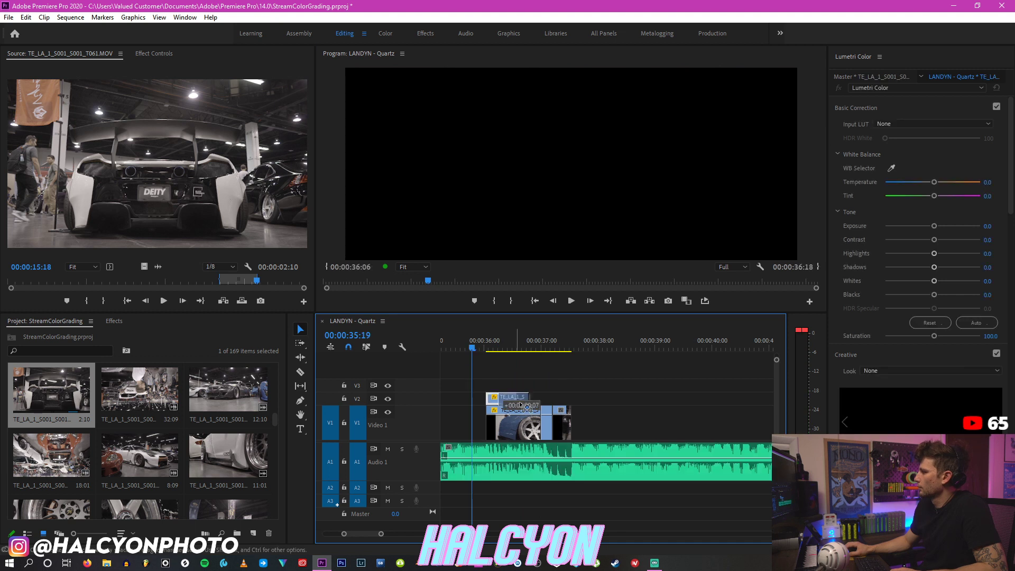
{"action": "key", "text": "space"}
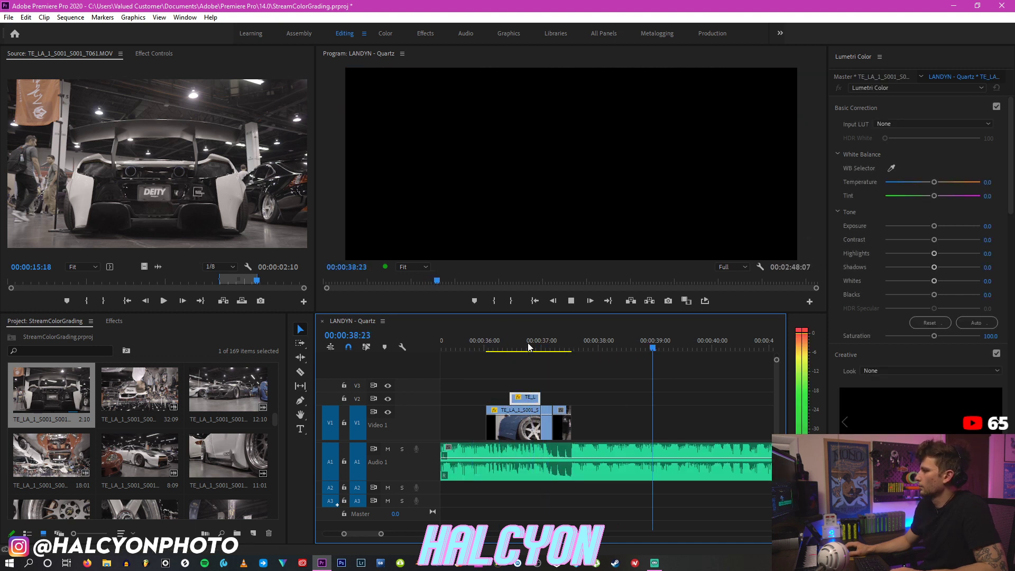
Step: Set the vertical position of the spoiler car clip on V2 to 709 and play the sequence to check the framing
{"action": "left_click", "coordinate": [524, 345]}
{"action": "left_click", "coordinate": [531, 400]}
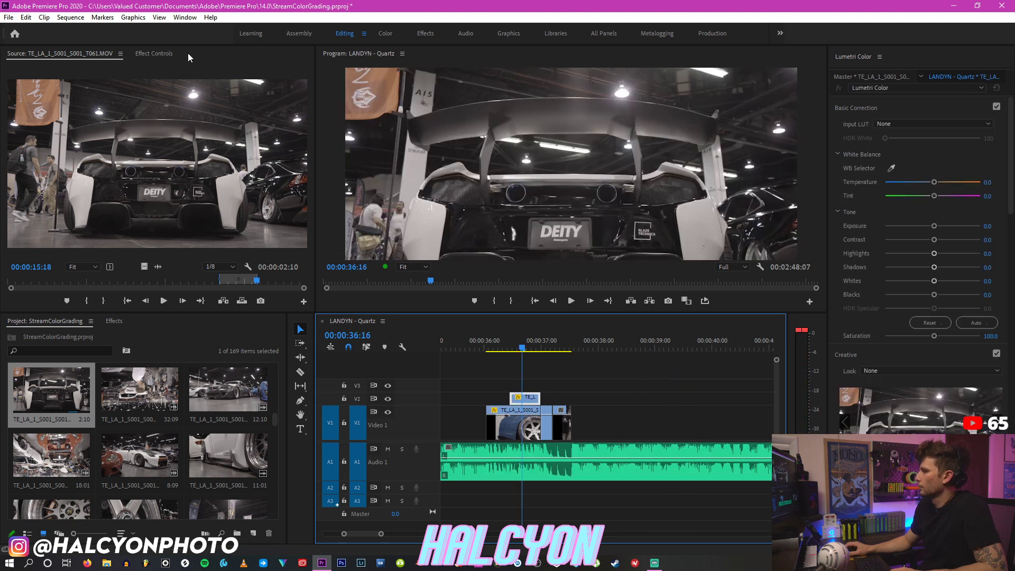
{"action": "left_click", "coordinate": [138, 53]}
{"action": "left_click_drag", "start_coordinate": [140, 107], "coordinate": [136, 107]}
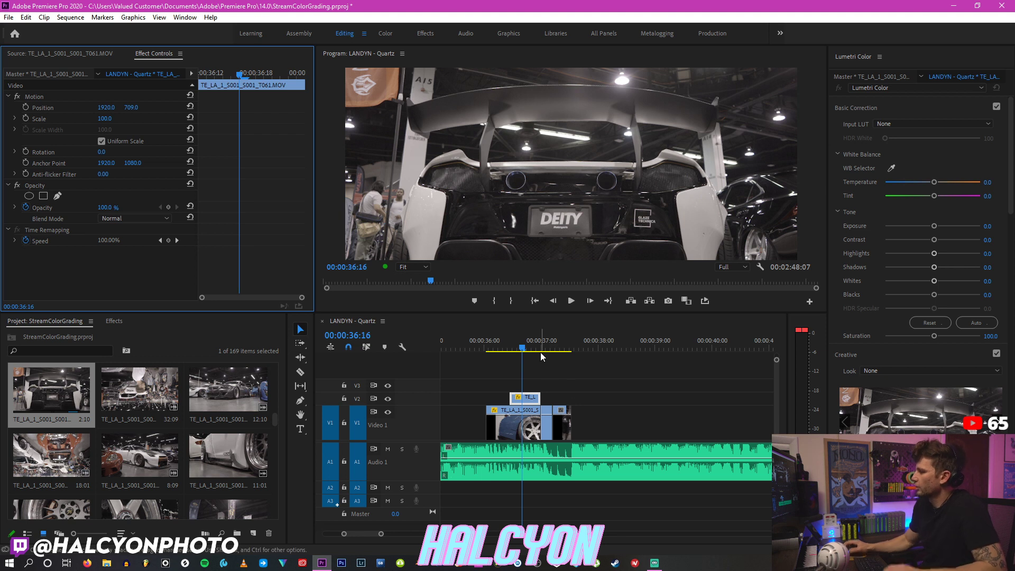
{"action": "left_click", "coordinate": [482, 351]}
{"action": "key", "text": "space"}
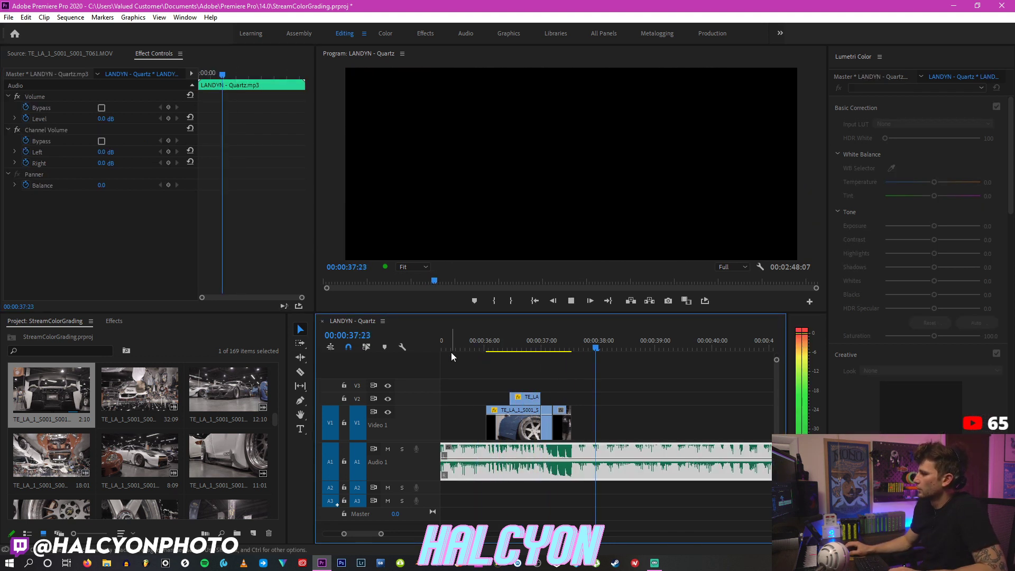
{"action": "key", "text": "space"}
Step: Trim clip TE_LA_1_S001_S001_T065 to a 00:00:01:17 section, place its video on V1 at 00:00:37:13 and play the sequence
{"action": "scroll", "coordinate": [142, 459], "scroll_direction": "down", "scroll_amount": 1}
{"action": "double_click", "coordinate": [139, 390]}
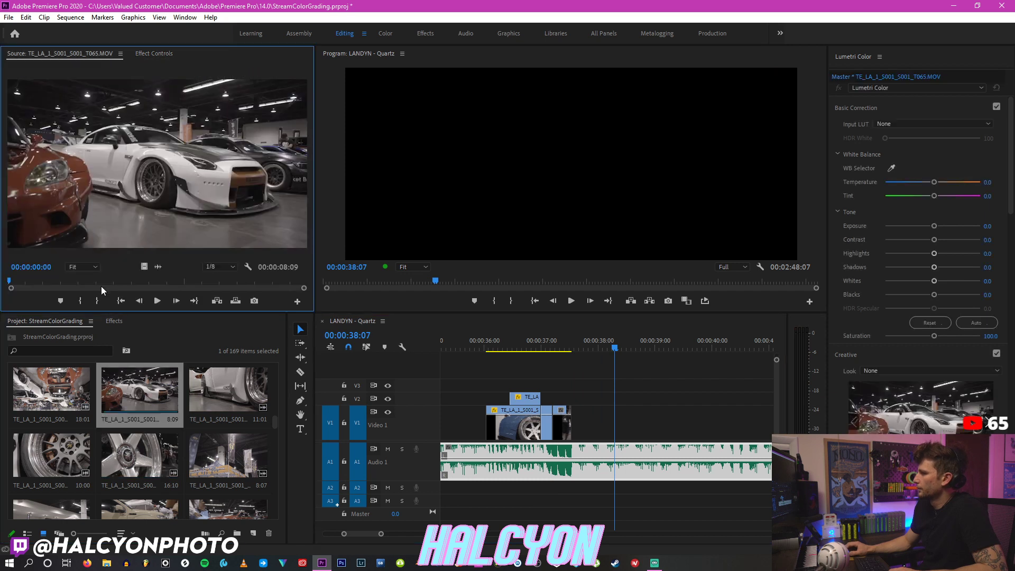
{"action": "mouse_move", "coordinate": [84, 282]}
{"action": "left_mouse_down"}
{"action": "mouse_move", "coordinate": [201, 281]}
{"action": "mouse_move", "coordinate": [140, 281]}
{"action": "mouse_move", "coordinate": [370, 370]}
{"action": "mouse_move", "coordinate": [581, 417]}
{"action": "mouse_move", "coordinate": [573, 420]}
{"action": "left_mouse_up"}
{"action": "left_click", "coordinate": [98, 301]}
{"action": "left_click", "coordinate": [86, 301]}
{"action": "key", "text": "space"}
{"action": "left_click", "coordinate": [475, 341]}
{"action": "key", "text": "space"}
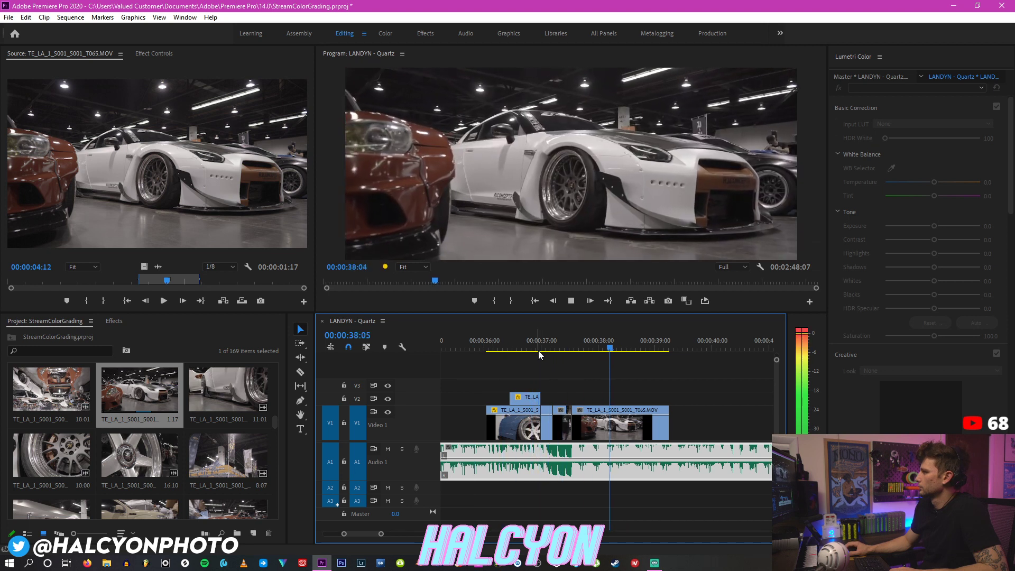
{"action": "key", "text": "space"}
Step: Keyframe the T065 clip's scale from 100 at its start to 105 at its end, 00:00:39:05
{"action": "left_click", "coordinate": [641, 404]}
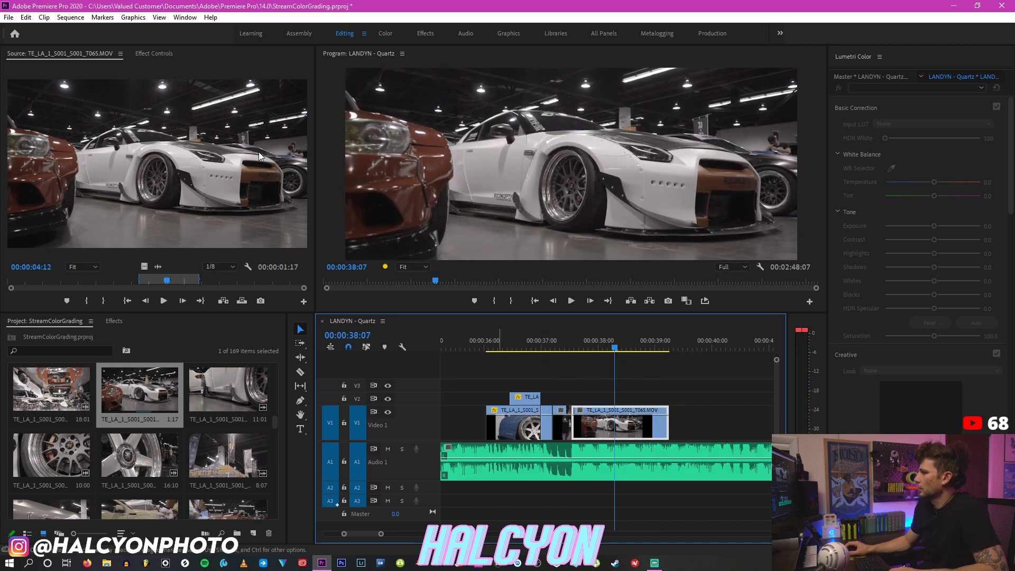
{"action": "left_click", "coordinate": [154, 54]}
{"action": "left_click", "coordinate": [629, 421]}
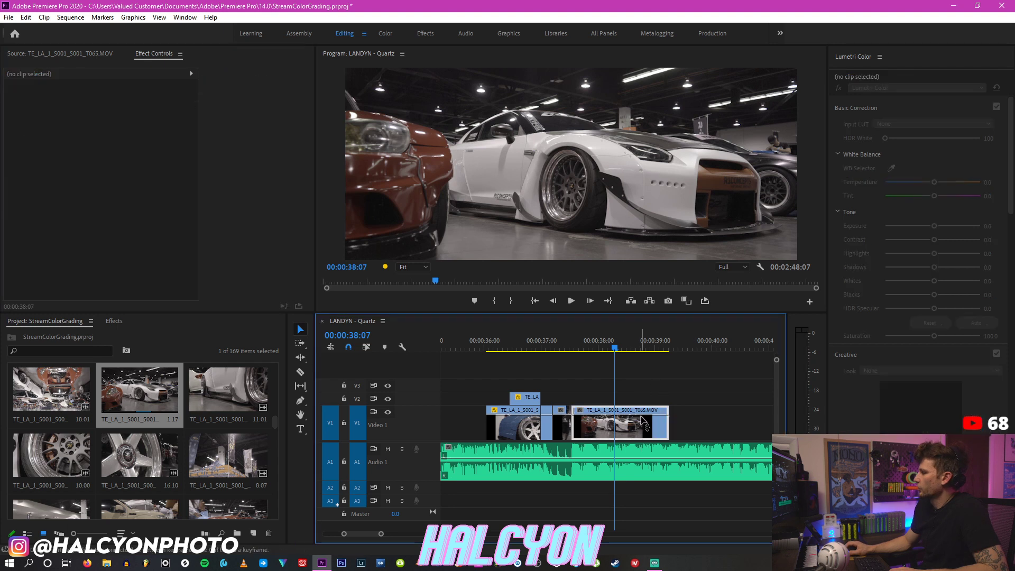
{"action": "key", "text": "Up"}
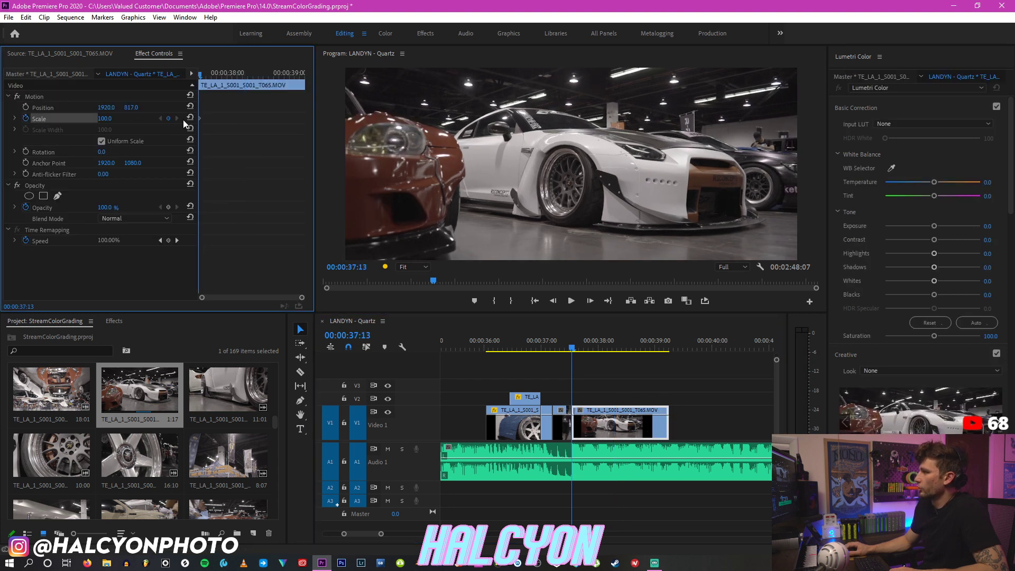
{"action": "key", "text": "Down"}
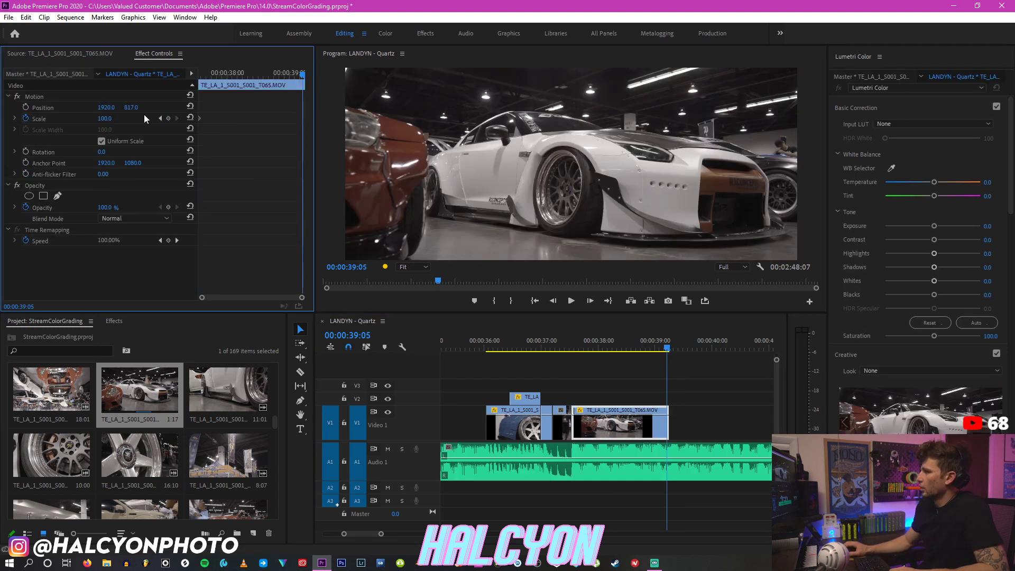
{"action": "type", "text": "105"}
{"action": "key", "text": "Return"}
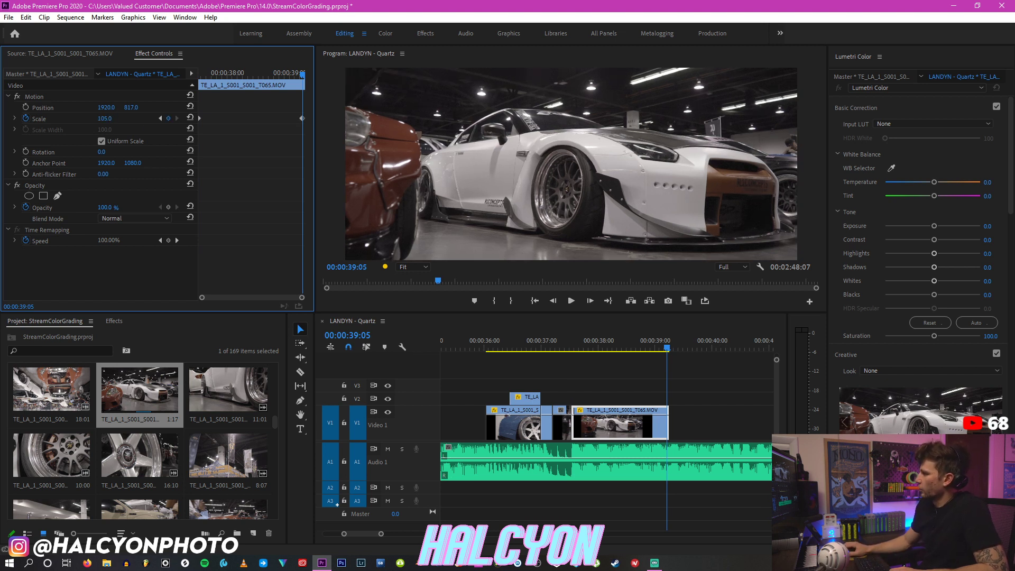
Step: Play the cut into the T065 clip twice to check its slow zoom against the music
{"action": "left_click", "coordinate": [568, 340]}
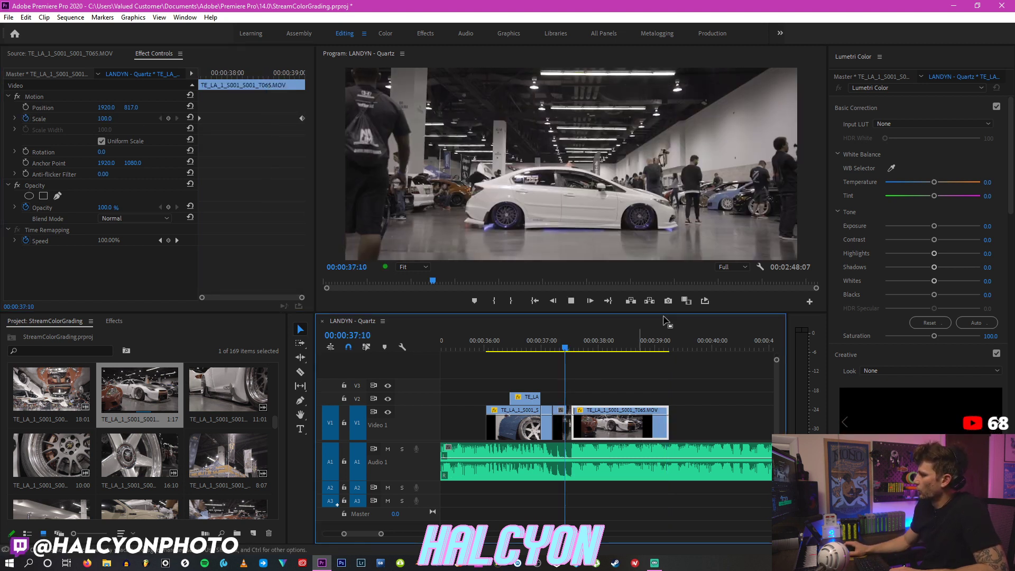
{"action": "key", "text": "space"}
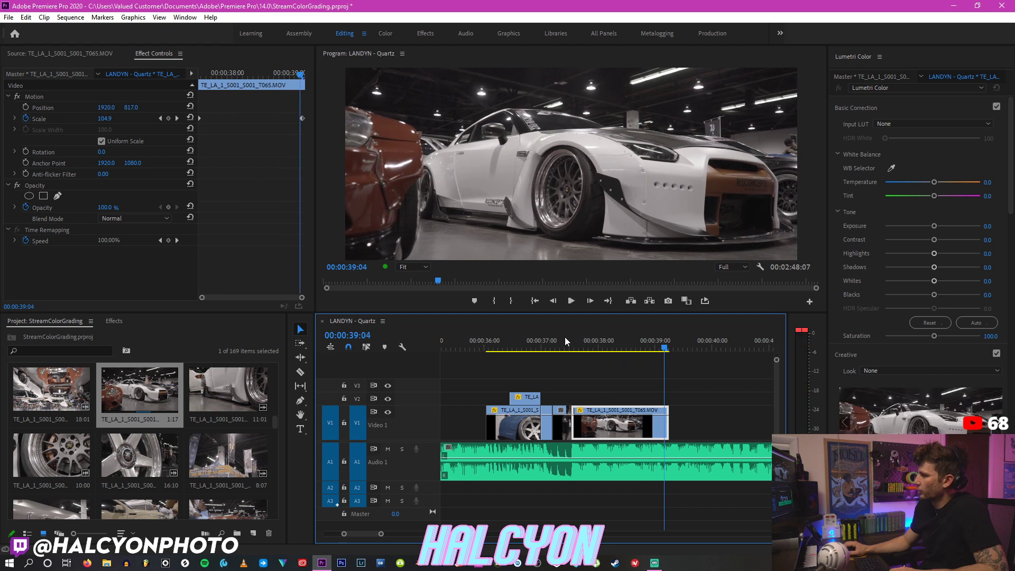
{"action": "left_click", "coordinate": [561, 347]}
{"action": "key", "text": "space"}
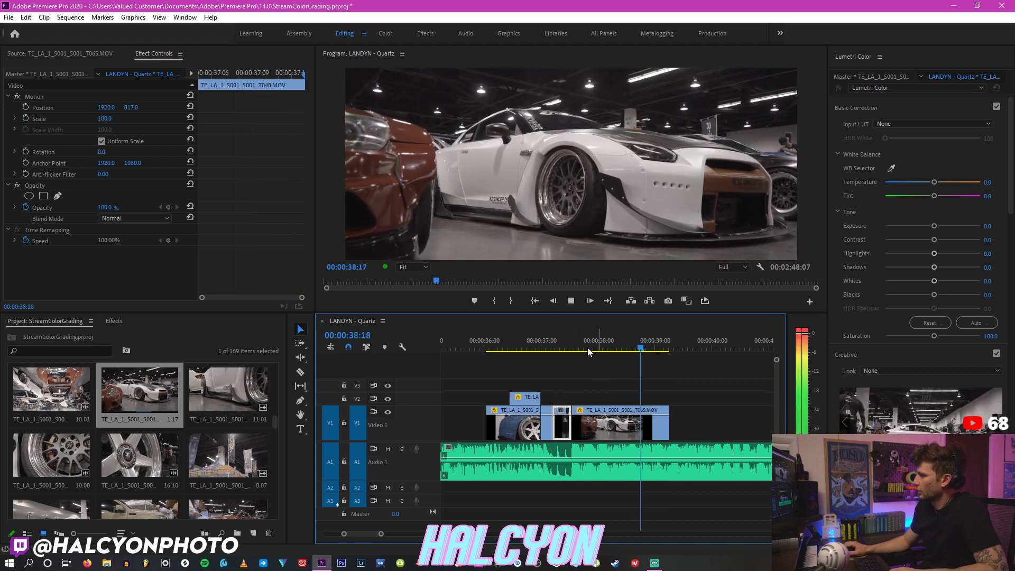
{"action": "left_click", "coordinate": [570, 348]}
Step: Trim clip TE_LA_1_S001_S001_T072 from 00:00:14:23 to 00:00:16:19 and place its video on V1 over the T065 clip's end, at about 00:00:39:01
{"action": "scroll", "coordinate": [61, 474], "scroll_direction": "down", "scroll_amount": 1}
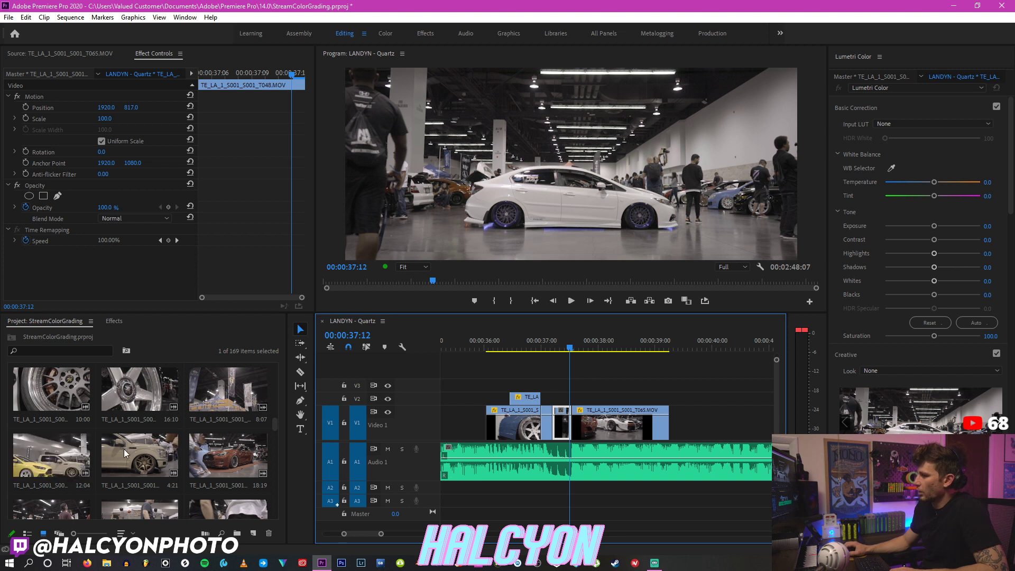
{"action": "scroll", "coordinate": [159, 447], "scroll_direction": "up", "scroll_amount": 1}
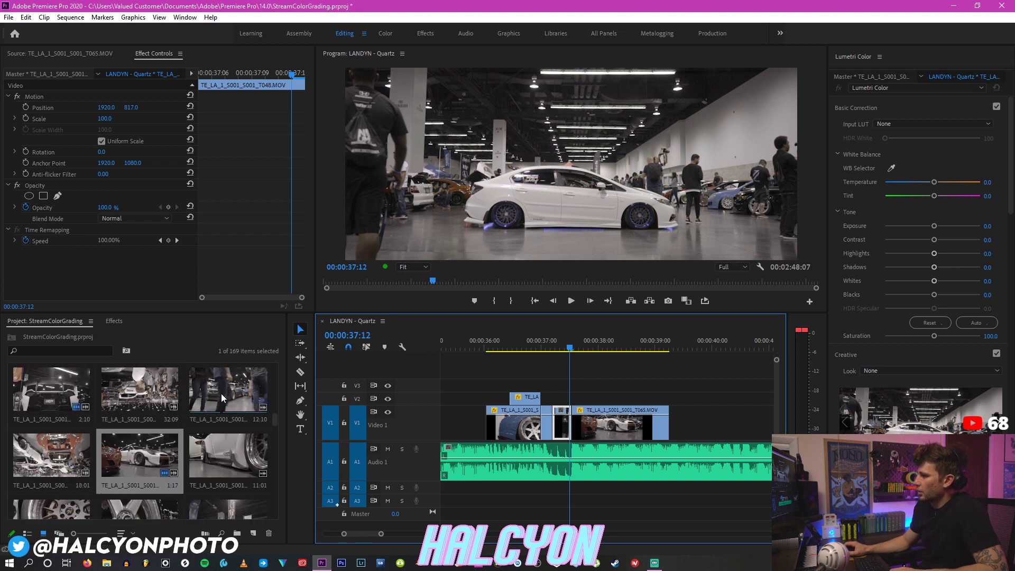
{"action": "scroll", "coordinate": [210, 456], "scroll_direction": "down", "scroll_amount": 1}
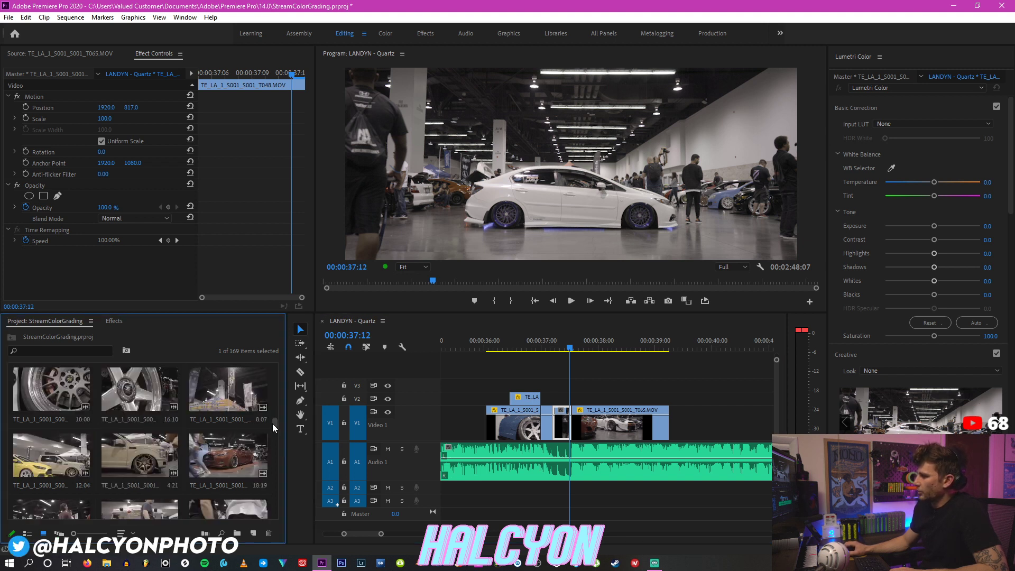
{"action": "double_click", "coordinate": [243, 442]}
{"action": "left_click_drag", "start_coordinate": [89, 277], "coordinate": [246, 285]}
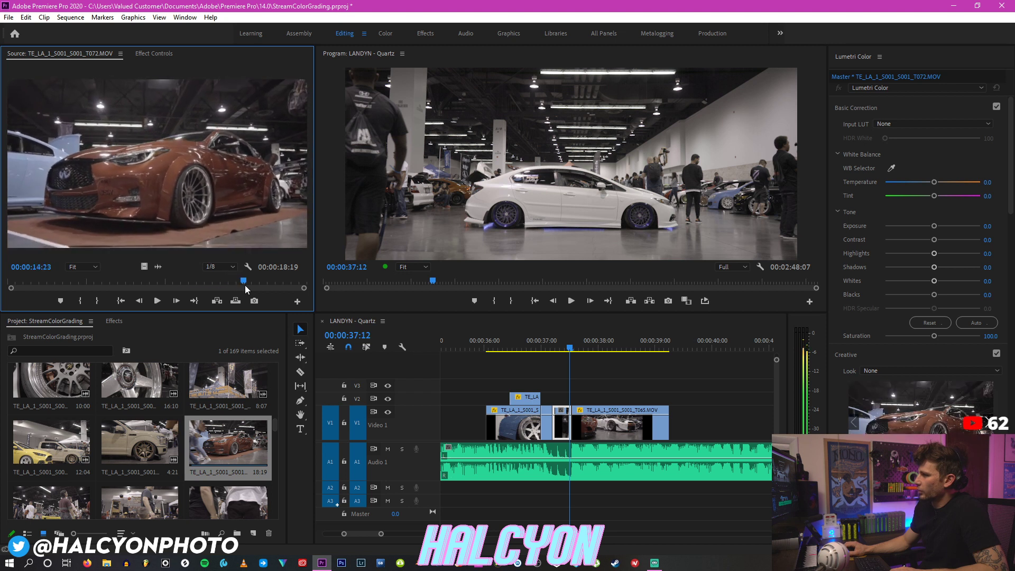
{"action": "left_click", "coordinate": [112, 303]}
{"action": "left_click", "coordinate": [154, 267]}
{"action": "left_click", "coordinate": [142, 268]}
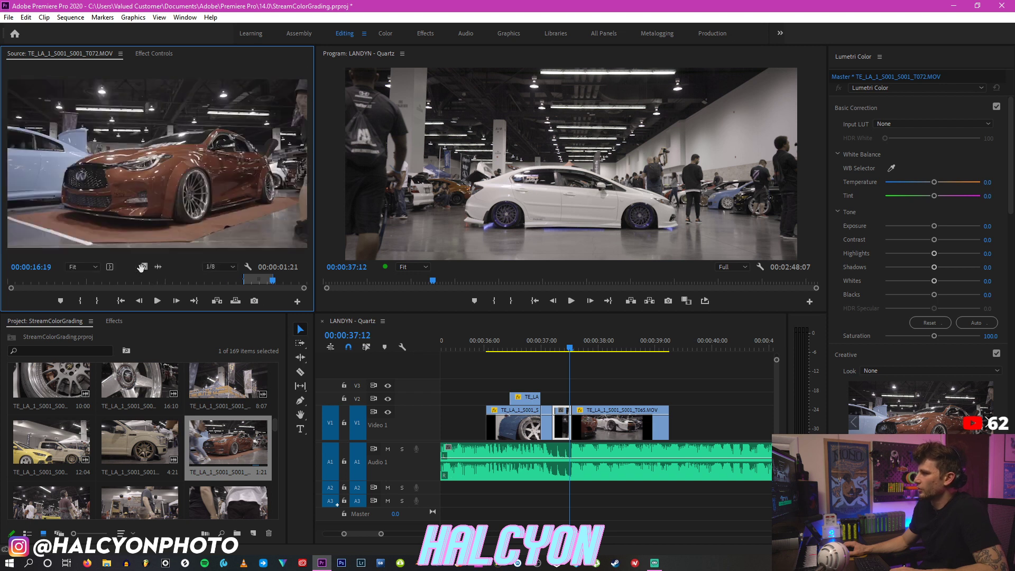
{"action": "left_click_drag", "start_coordinate": [143, 267], "coordinate": [667, 408]}
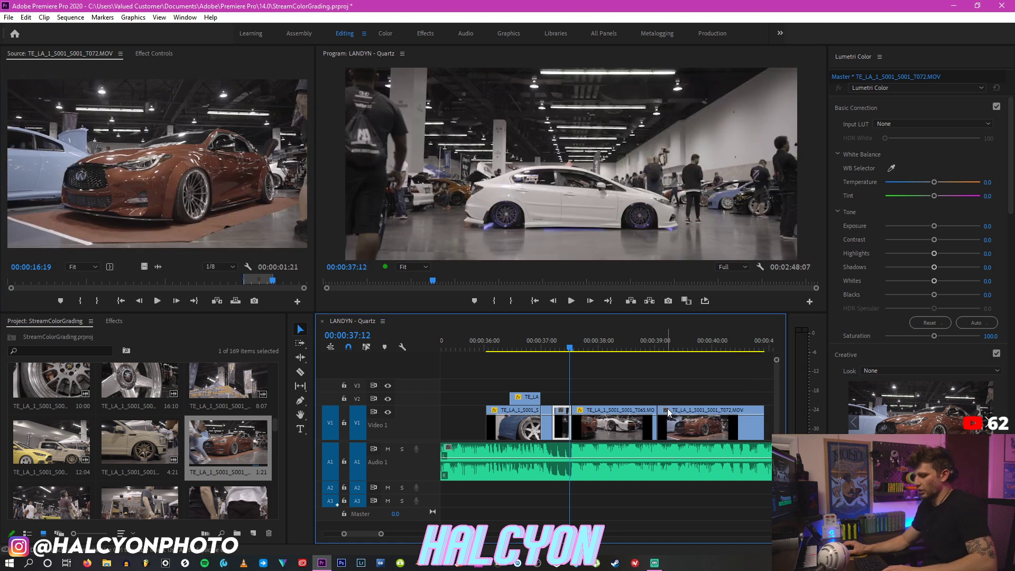
Step: Place the T072 section on V1 directly after the T065 clip, at 00:00:39:06, and play through the cut
{"action": "left_click", "coordinate": [650, 348]}
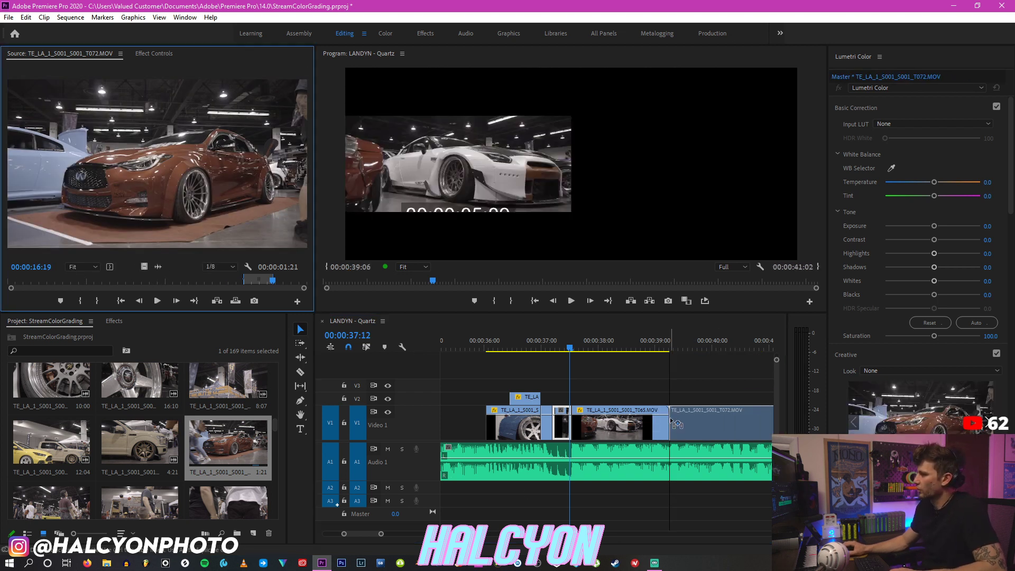
{"action": "scroll", "coordinate": [652, 348], "scroll_direction": "down", "scroll_amount": 2}
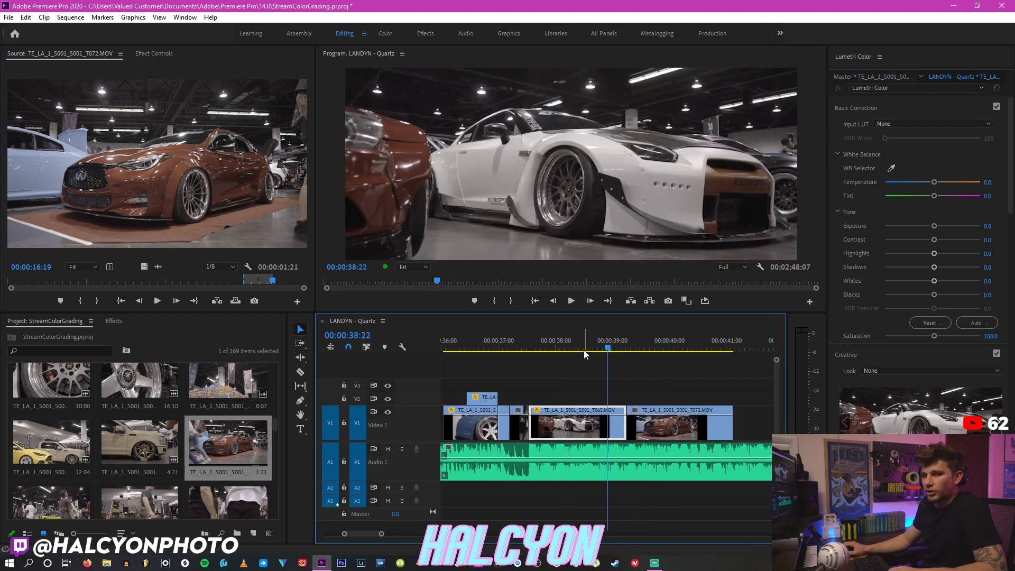
{"action": "key", "text": "space"}
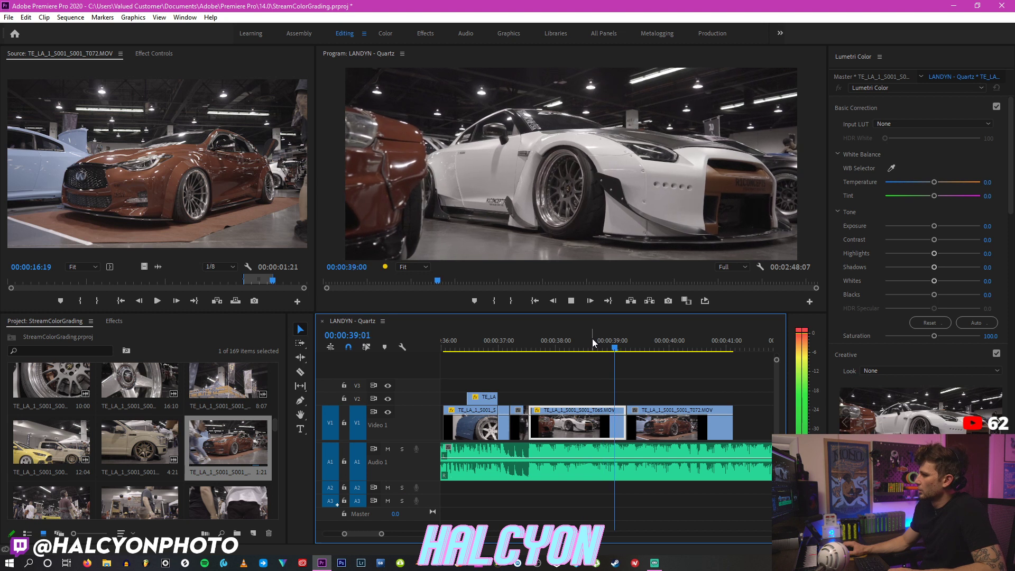
{"action": "left_click", "coordinate": [593, 339]}
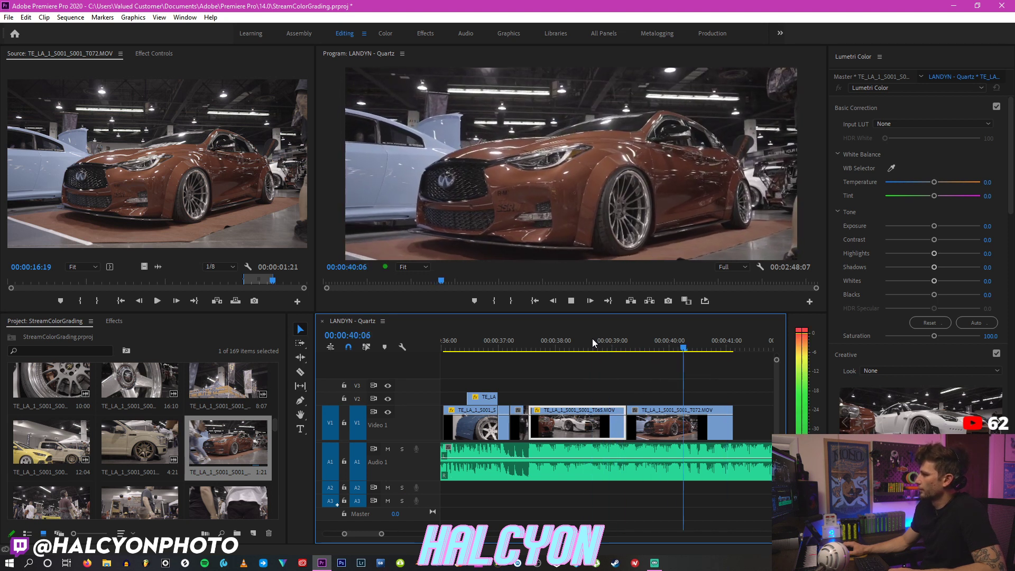
{"action": "key", "text": "space"}
Step: Reverse the speed of the T072 clip on V1 and play the cut from the T065 clip into it
{"action": "right_click", "coordinate": [668, 437]}
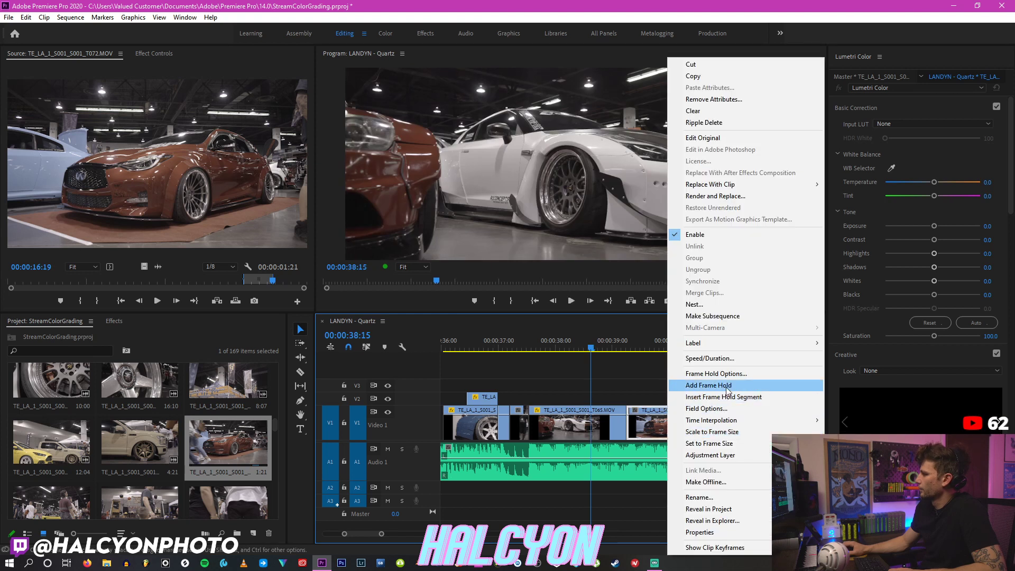
{"action": "left_click", "coordinate": [708, 358]}
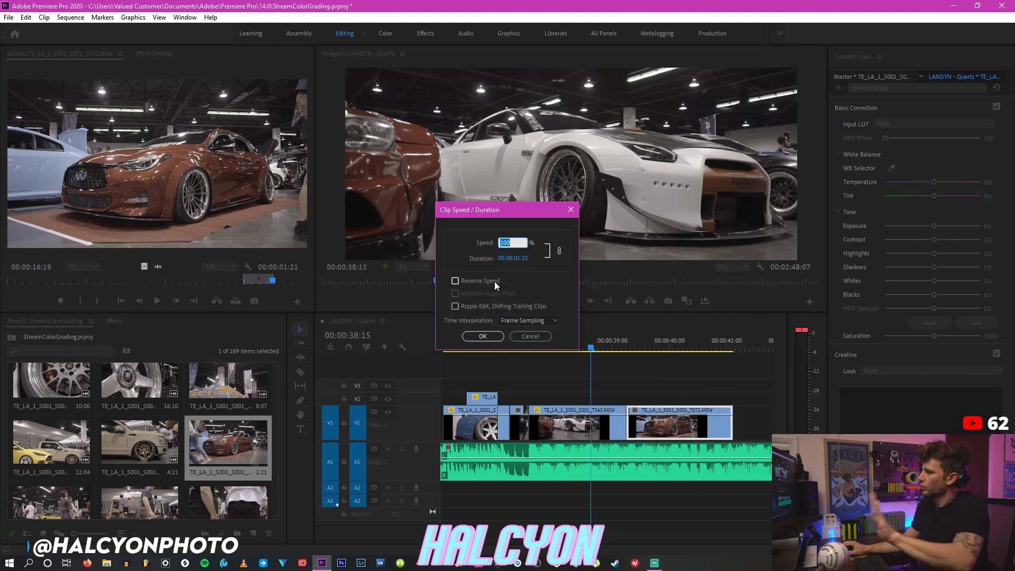
{"action": "left_click", "coordinate": [494, 281]}
{"action": "left_click", "coordinate": [483, 336]}
{"action": "key", "text": "space"}
{"action": "left_click", "coordinate": [576, 440]}
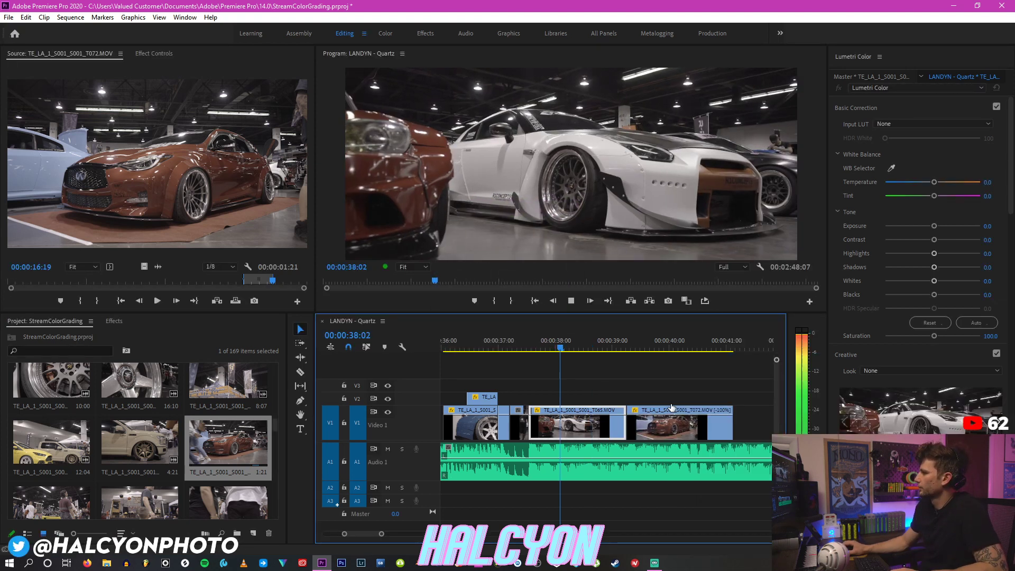
{"action": "left_click", "coordinate": [648, 429]}
{"action": "key", "text": "space"}
Step: Play the end of the T094 clip and move the reversed T072 clip to V3 directly after it, at 00:00:34:14
{"action": "key", "text": "minus"}
{"action": "left_click", "coordinate": [462, 333]}
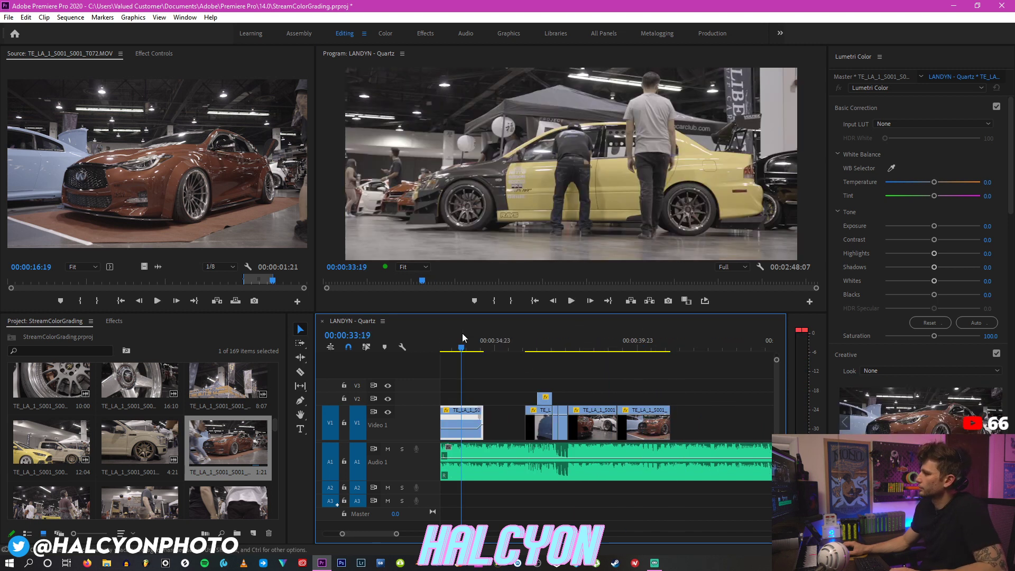
{"action": "key", "text": "space"}
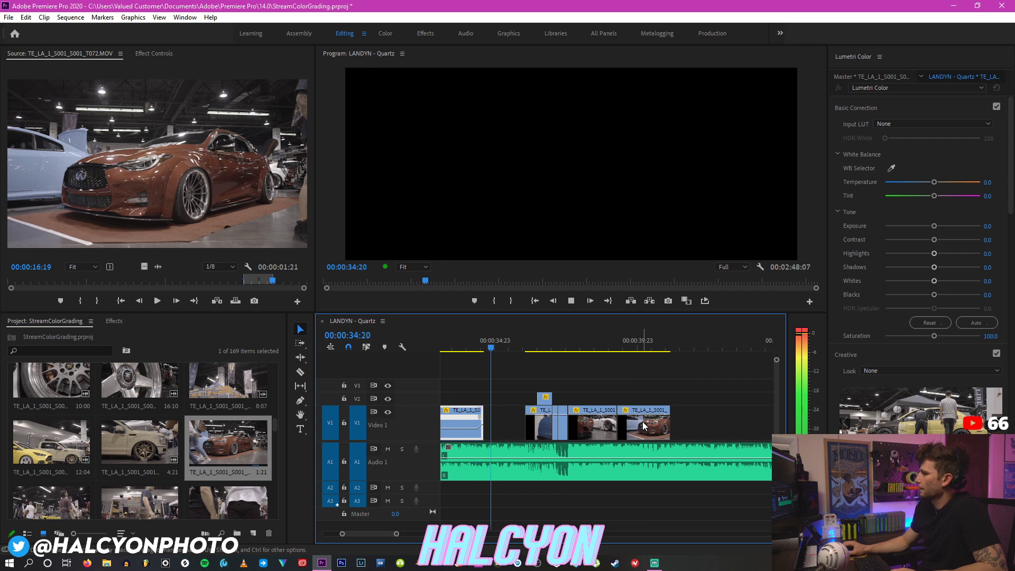
{"action": "left_click_drag", "start_coordinate": [642, 421], "coordinate": [506, 354]}
{"action": "left_click", "coordinate": [500, 338]}
{"action": "key", "text": "equal"}
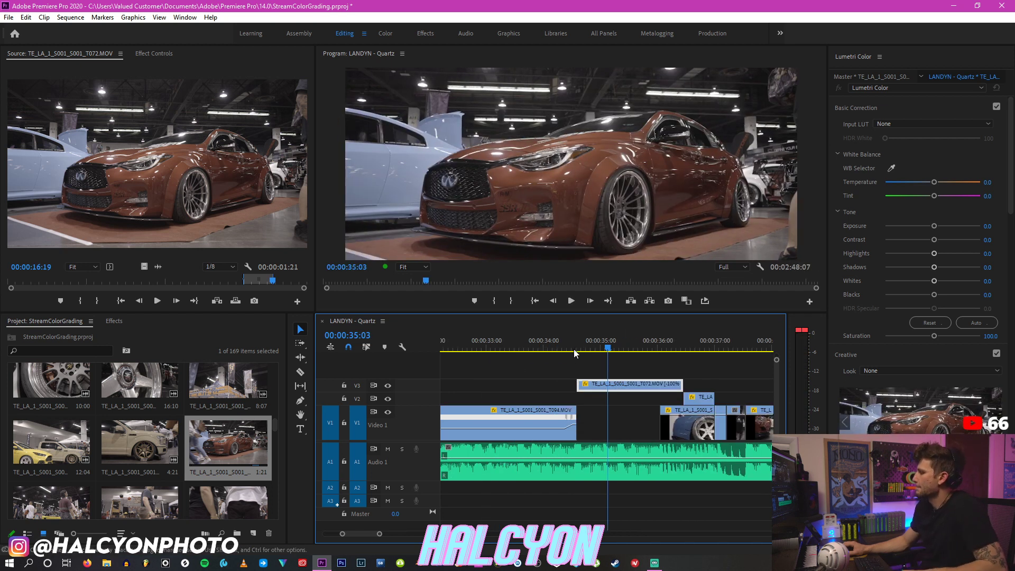
Step: Nest the reversed T072 clip with the default name and move the nested clip down to V2
{"action": "right_click", "coordinate": [607, 386]}
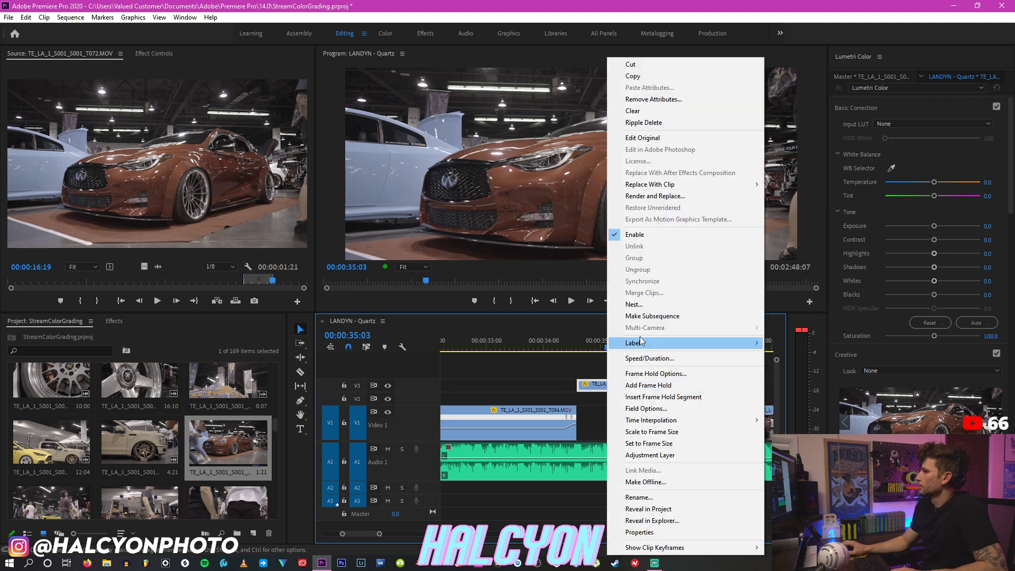
{"action": "left_click", "coordinate": [646, 303]}
{"action": "key", "text": "Return"}
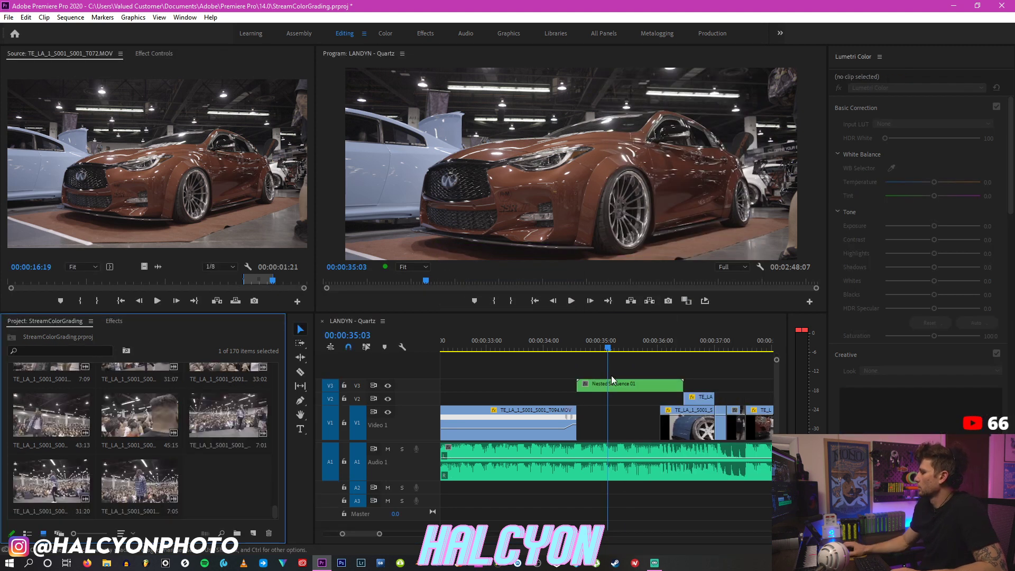
{"action": "left_click_drag", "start_coordinate": [594, 393], "coordinate": [595, 400]}
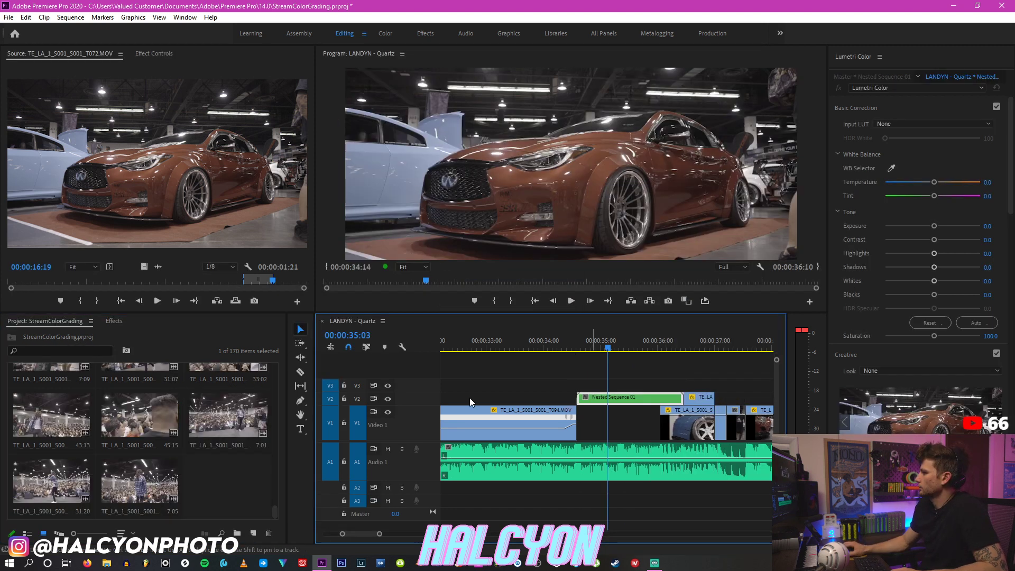
Step: Show the nested clip's speed keyframes on V2 and ramp its opening from fast down to normal speed
{"action": "double_click", "coordinate": [426, 395]}
{"action": "right_click", "coordinate": [641, 396]}
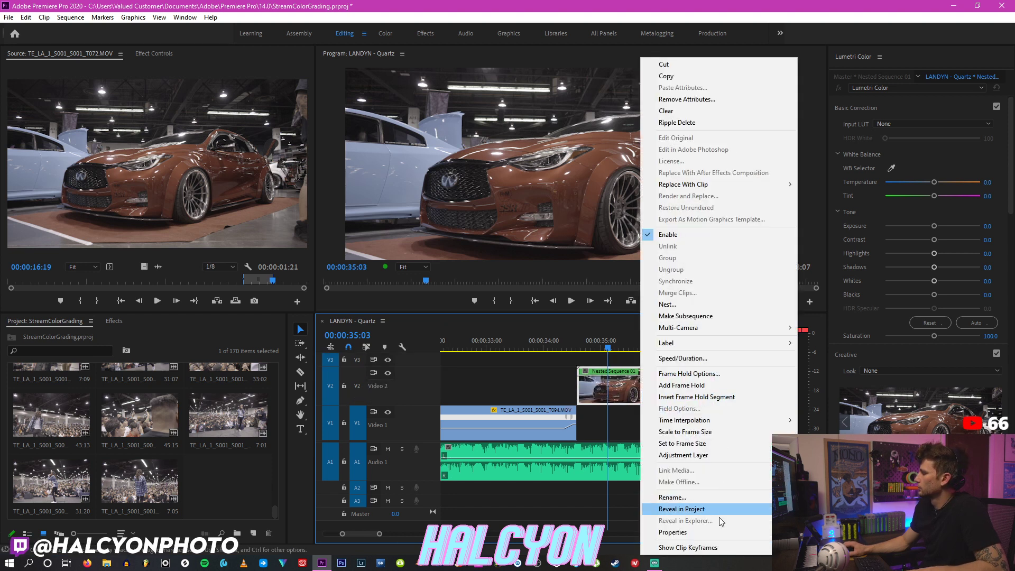
{"action": "left_click", "coordinate": [688, 547]}
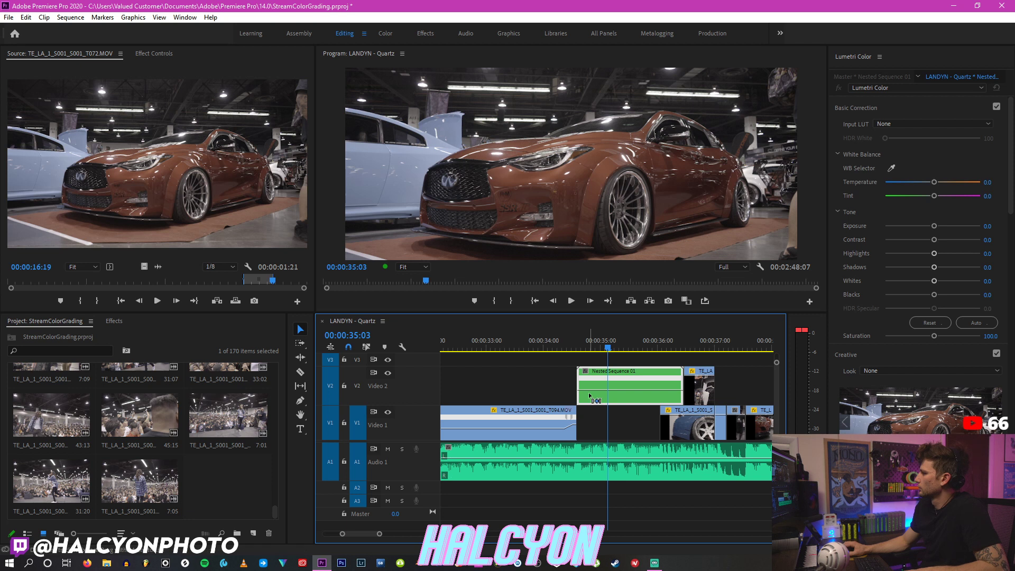
{"action": "left_click_drag", "start_coordinate": [602, 379], "coordinate": [579, 360]}
{"action": "left_click", "coordinate": [580, 379]}
Step: Play the transition from the T094 clip into the nested clip to check its speed ramp against the music
{"action": "left_click", "coordinate": [551, 332]}
{"action": "key", "text": "space"}
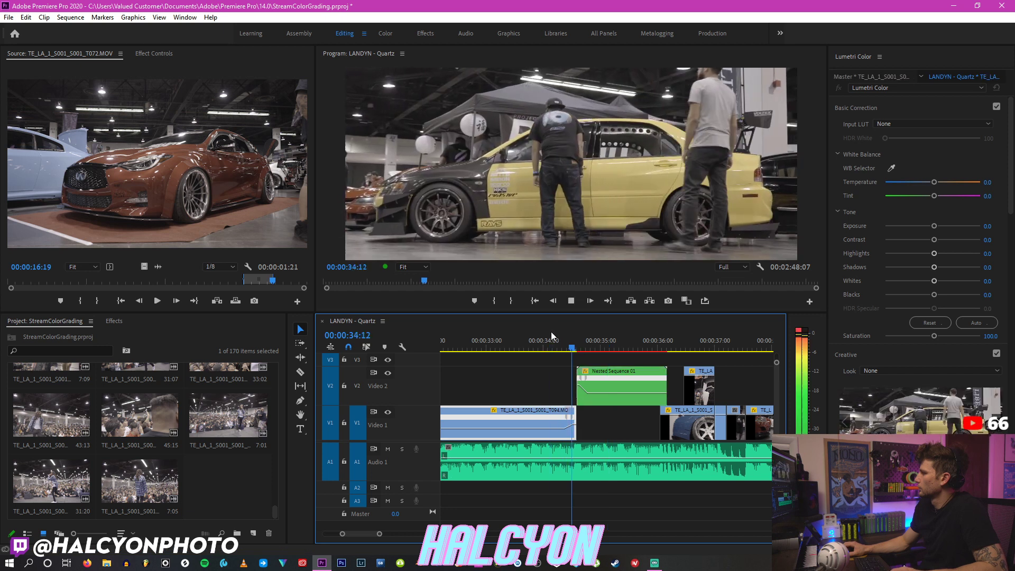
{"action": "key", "text": "space"}
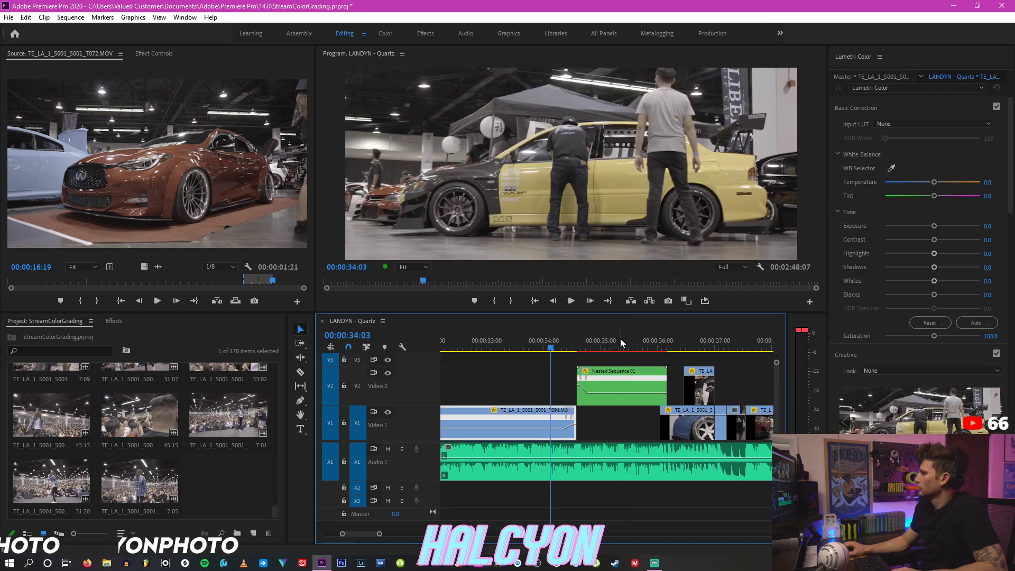
{"action": "left_click", "coordinate": [620, 339]}
{"action": "left_click", "coordinate": [564, 338]}
{"action": "key", "text": "space"}
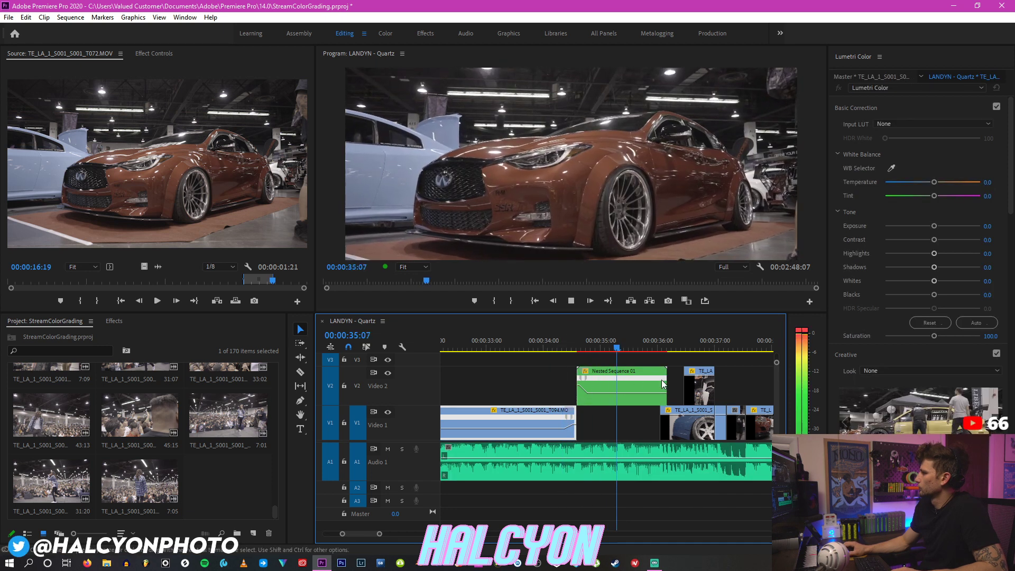
Step: Trim the nested clip's end back to the start of the wheel clip on V1 and play the sequence
{"action": "left_click_drag", "start_coordinate": [666, 381], "coordinate": [659, 380]}
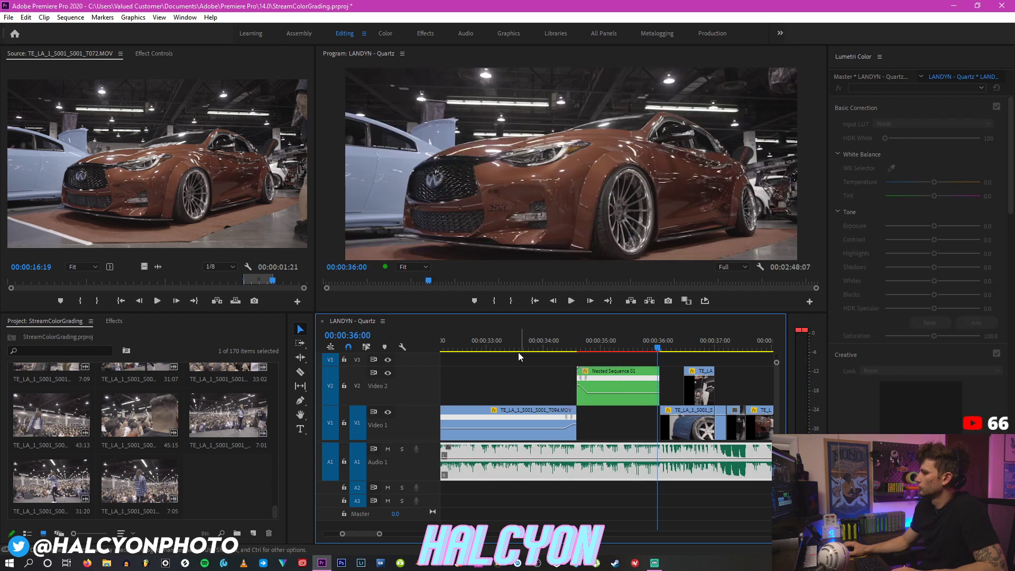
{"action": "left_click", "coordinate": [496, 347]}
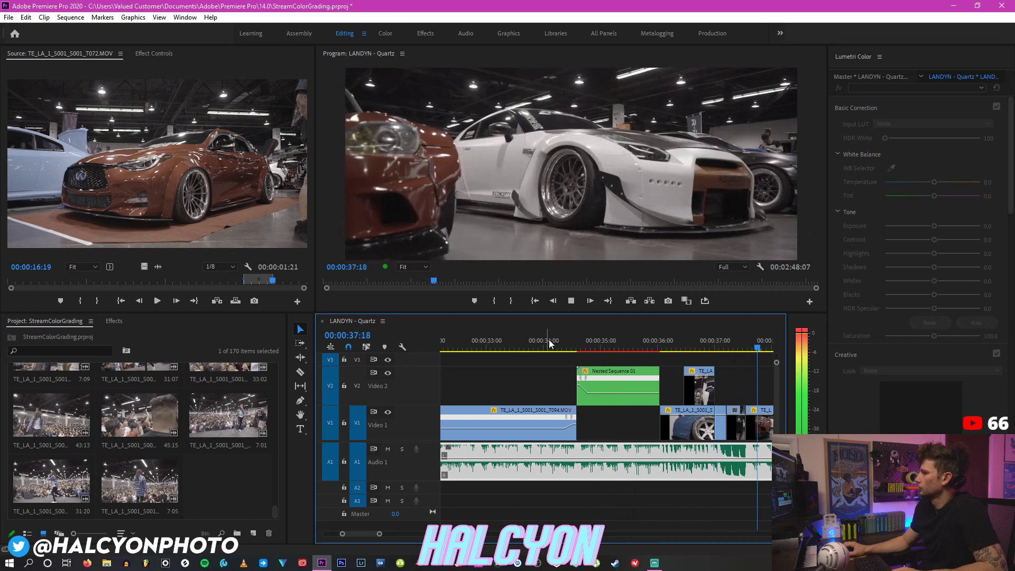
{"action": "key", "text": "minus"}
{"action": "key", "text": "minus"}
{"action": "key", "text": "minus"}
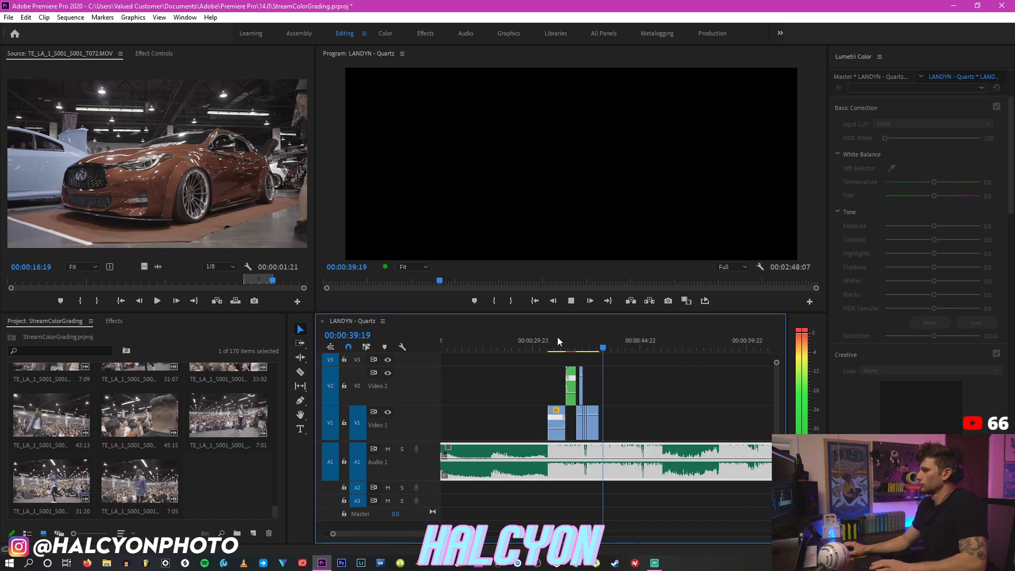
{"action": "key", "text": "space"}
Step: Start a media import and open the SUNDAY 4 footage folder inside 04_SUNDAY
{"action": "left_click", "coordinate": [223, 474]}
{"action": "left_click", "coordinate": [25, 17]}
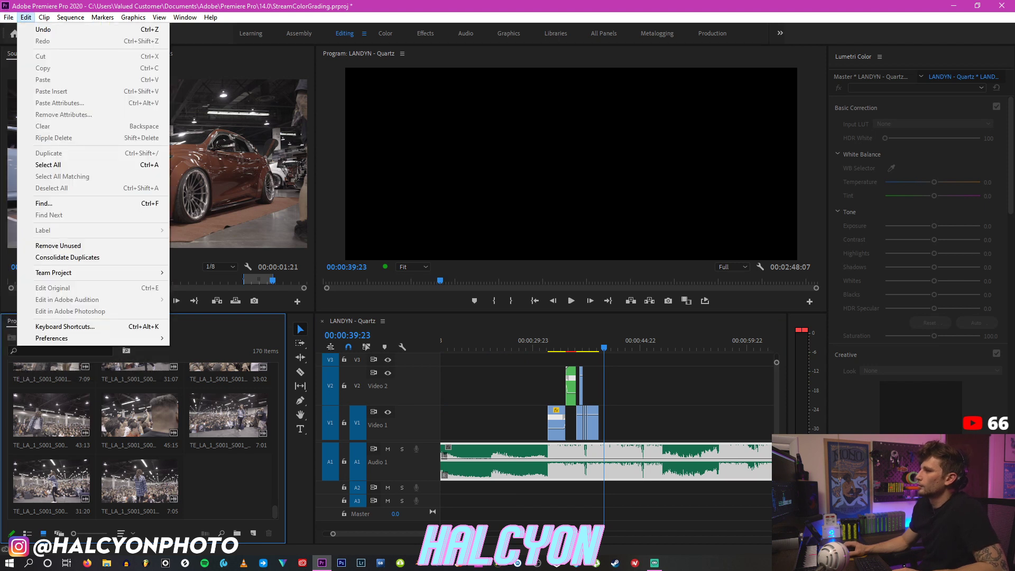
{"action": "mouse_move", "coordinate": [9, 17]}
{"action": "left_click", "coordinate": [113, 287]}
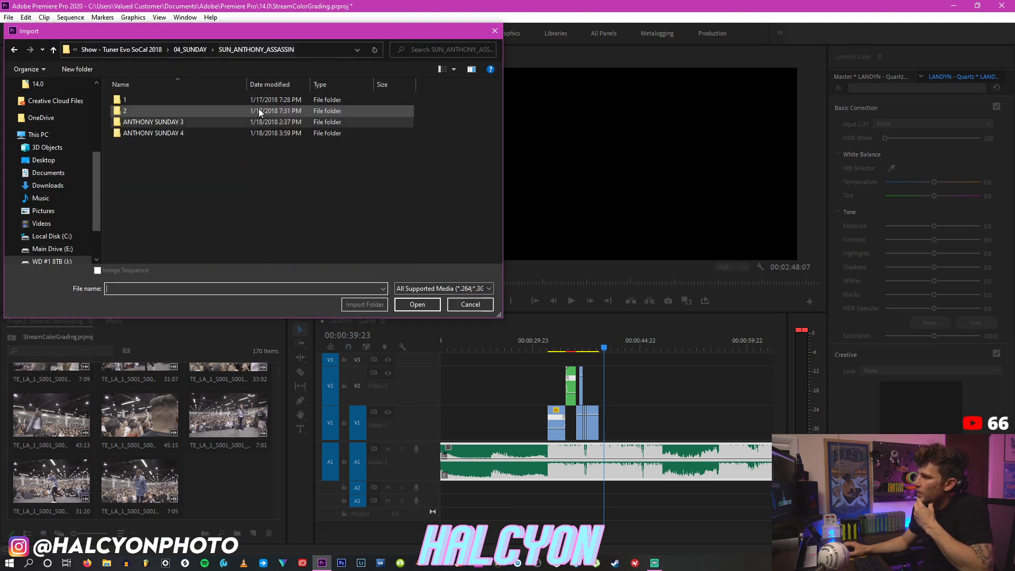
{"action": "double_click", "coordinate": [186, 135]}
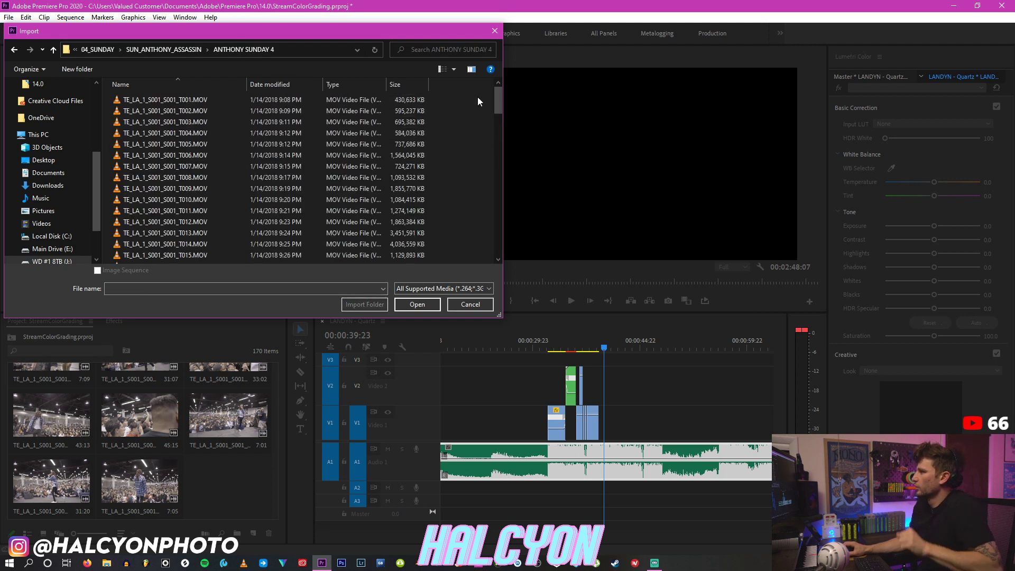
Step: List the folder's footage files in Details view, sorted by length in ascending order
{"action": "scroll", "coordinate": [478, 101], "scroll_direction": "up", "scroll_amount": 5}
{"action": "right_click", "coordinate": [423, 147]}
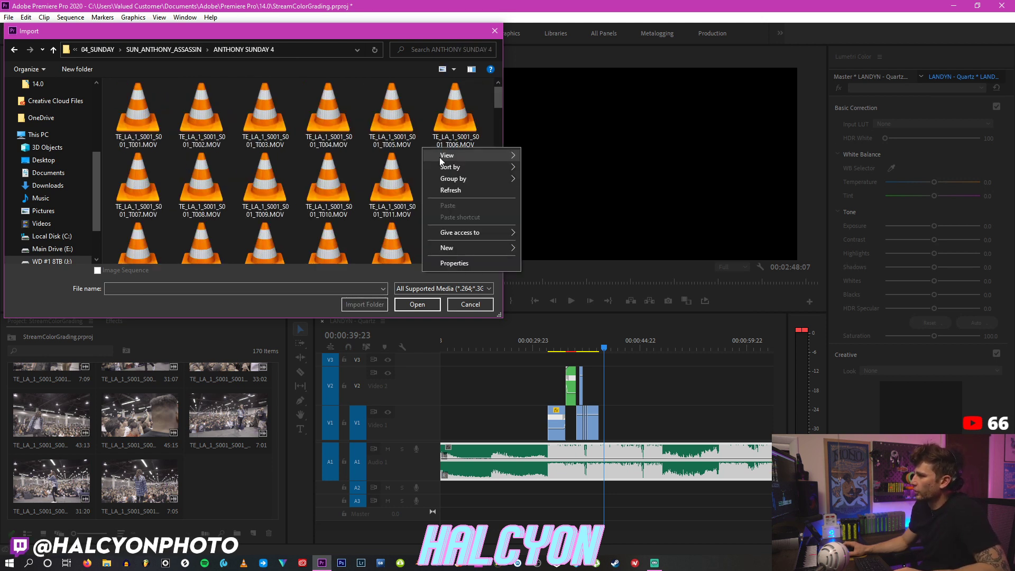
{"action": "mouse_move", "coordinate": [477, 164]}
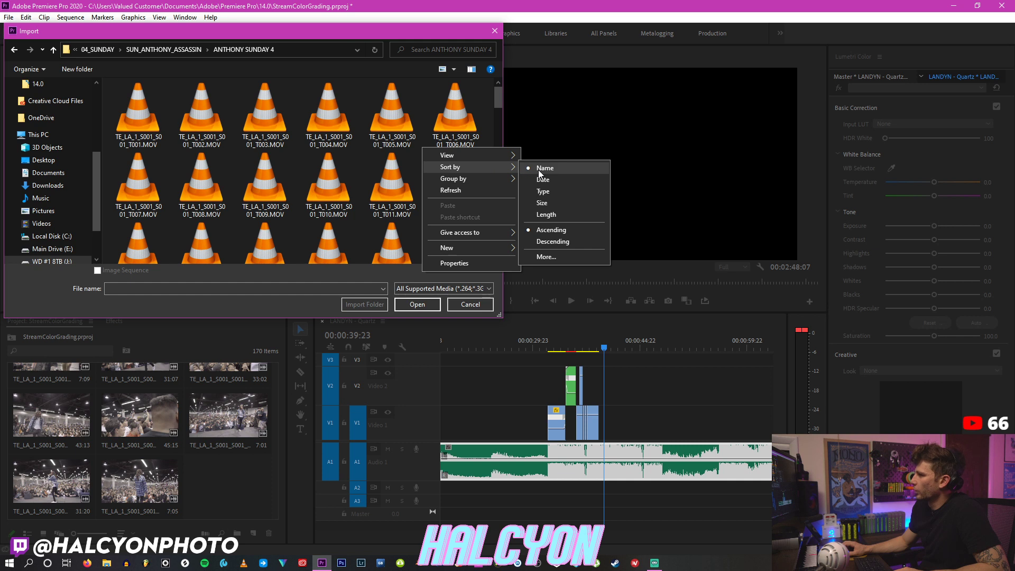
{"action": "mouse_move", "coordinate": [505, 155]}
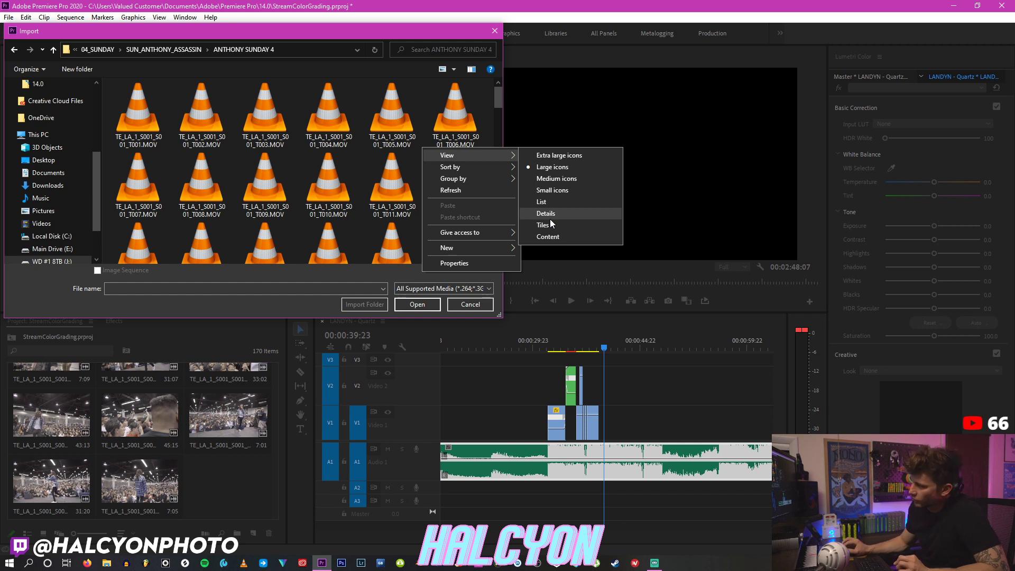
{"action": "left_click", "coordinate": [553, 203]}
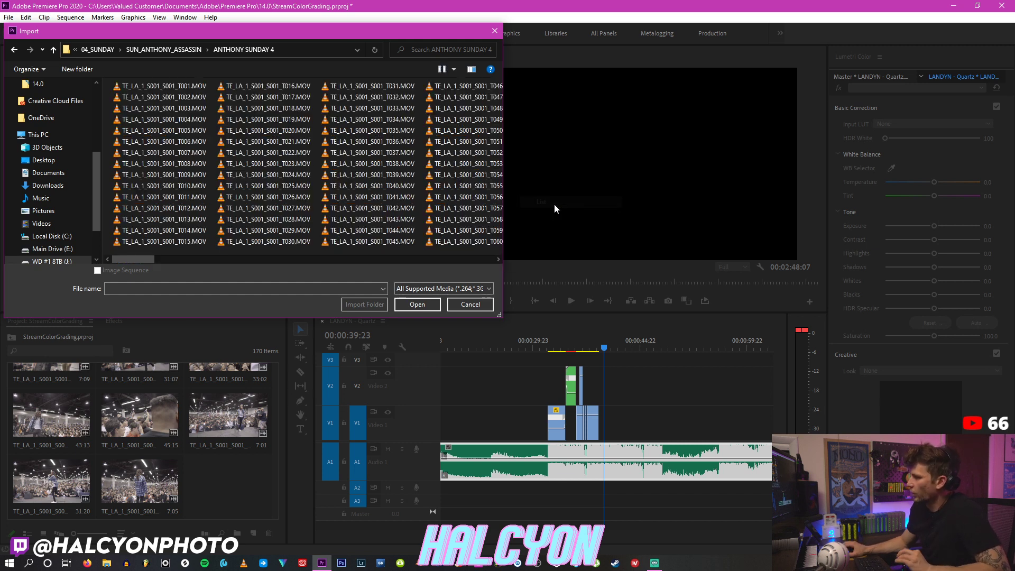
{"action": "right_click", "coordinate": [320, 162]}
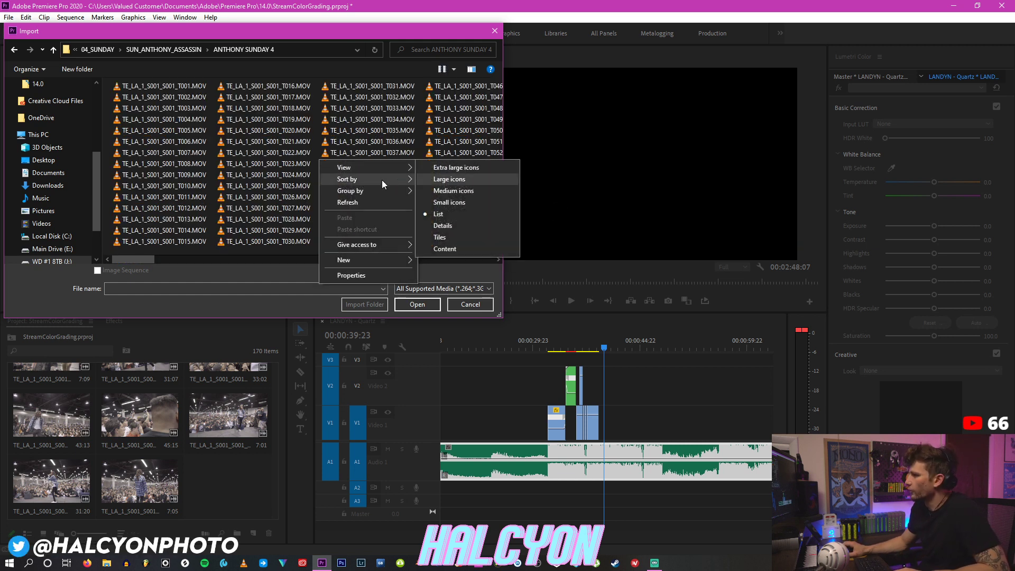
{"action": "mouse_move", "coordinate": [382, 179]}
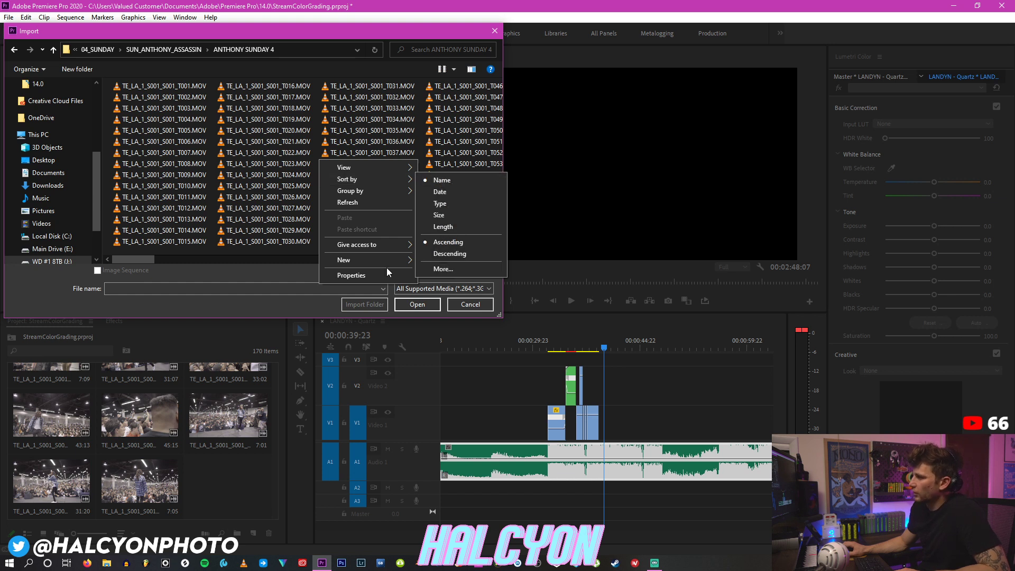
{"action": "mouse_move", "coordinate": [408, 167]}
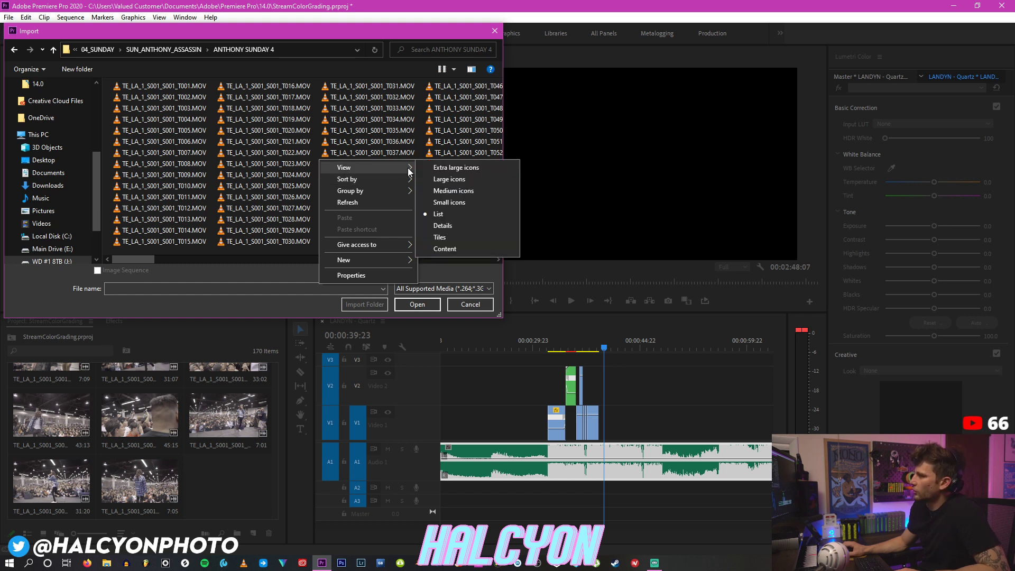
{"action": "left_click", "coordinate": [450, 225]}
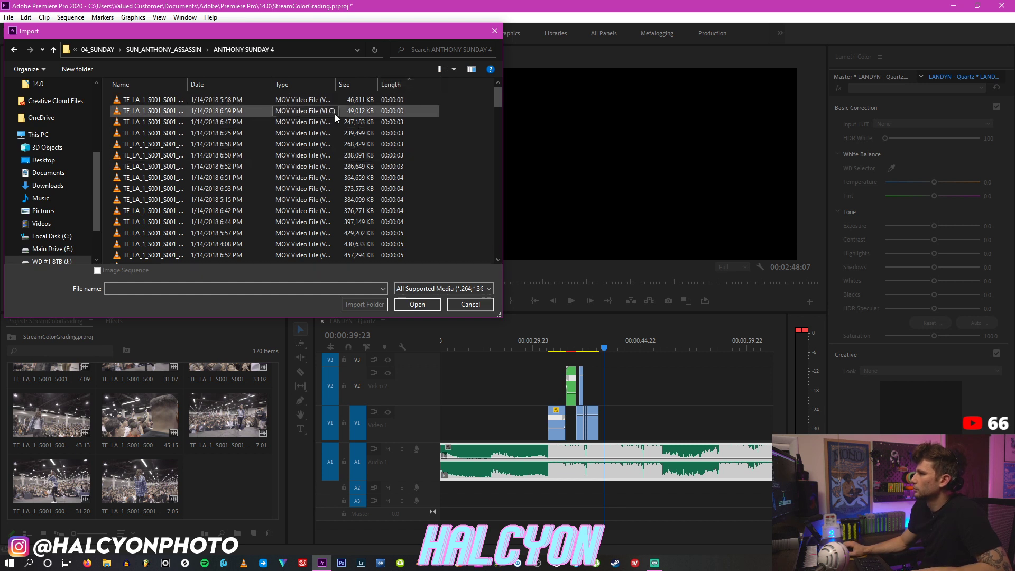
Step: Import the range of clips from the 00:00:03 clip dated 6:25 PM through the 00:00:49 clip dated 7:07 PM
{"action": "left_click", "coordinate": [417, 133]}
{"action": "left_click_drag", "start_coordinate": [499, 88], "coordinate": [498, 245]}
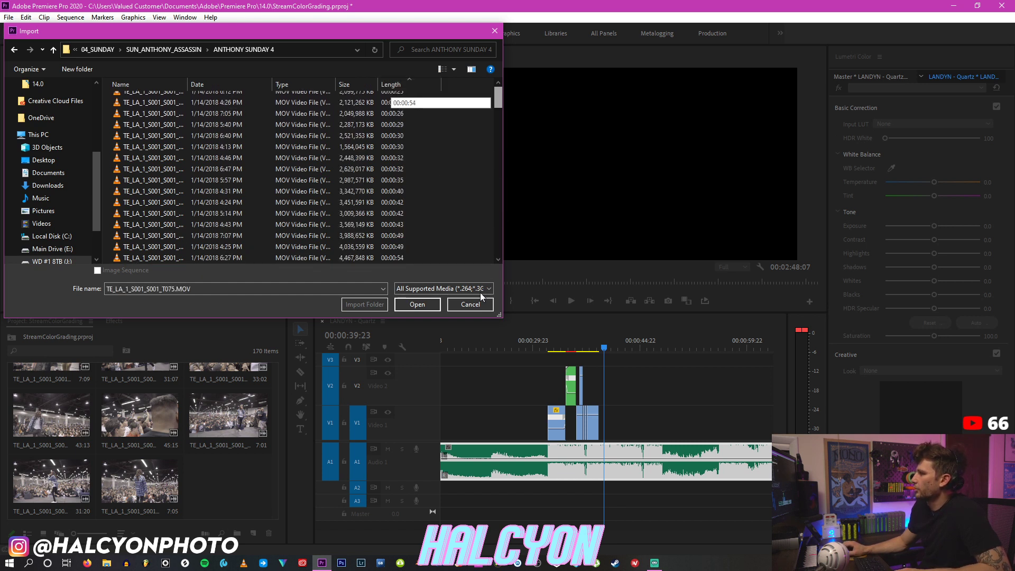
{"action": "left_click", "coordinate": [363, 254], "text": "shift"}
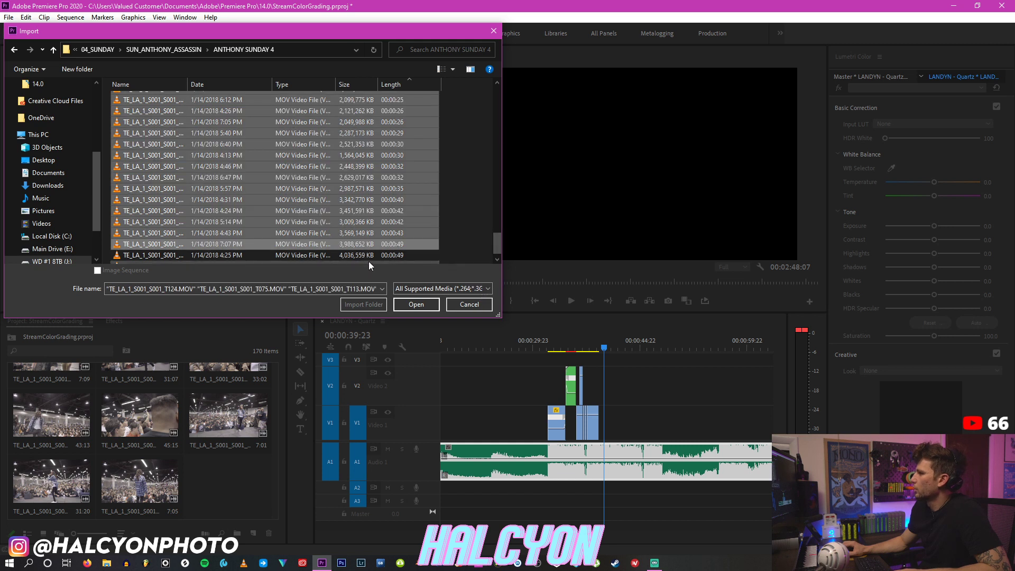
{"action": "left_click", "coordinate": [415, 305]}
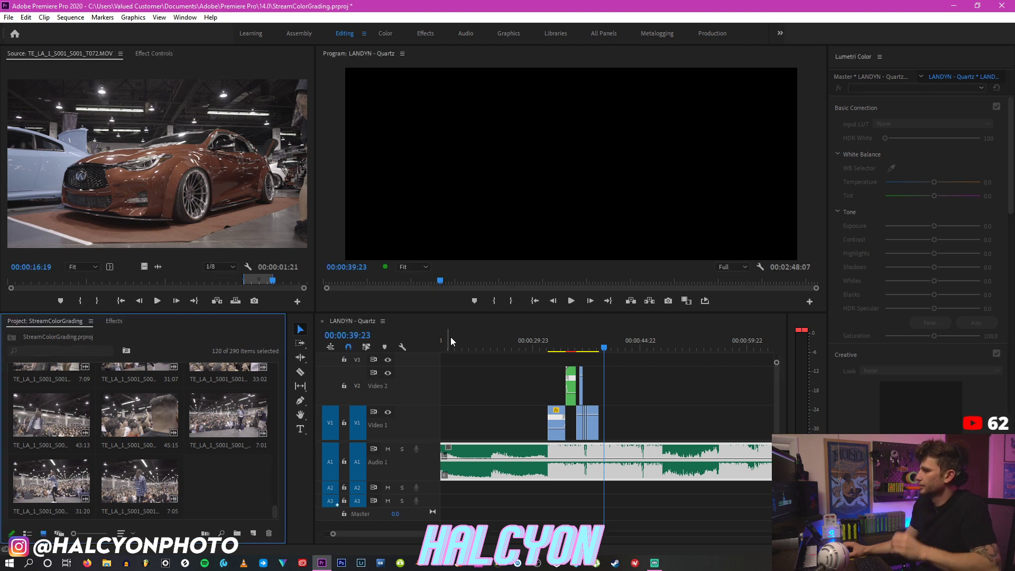
Step: Play the sequence from just before the first video clip to past the last one to review the current cut
{"action": "left_click", "coordinate": [534, 344]}
{"action": "key", "text": "space"}
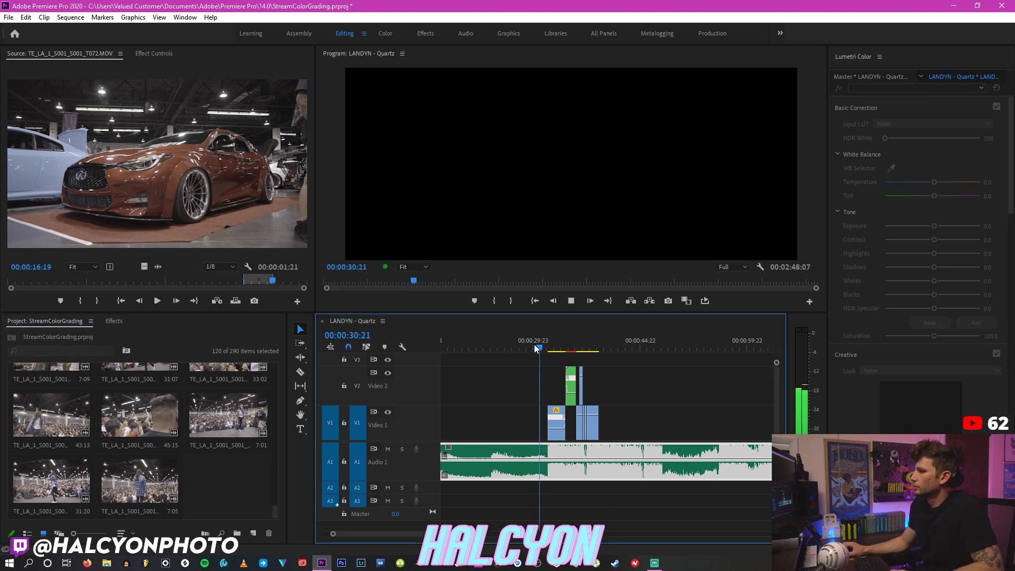
{"action": "key", "text": "space"}
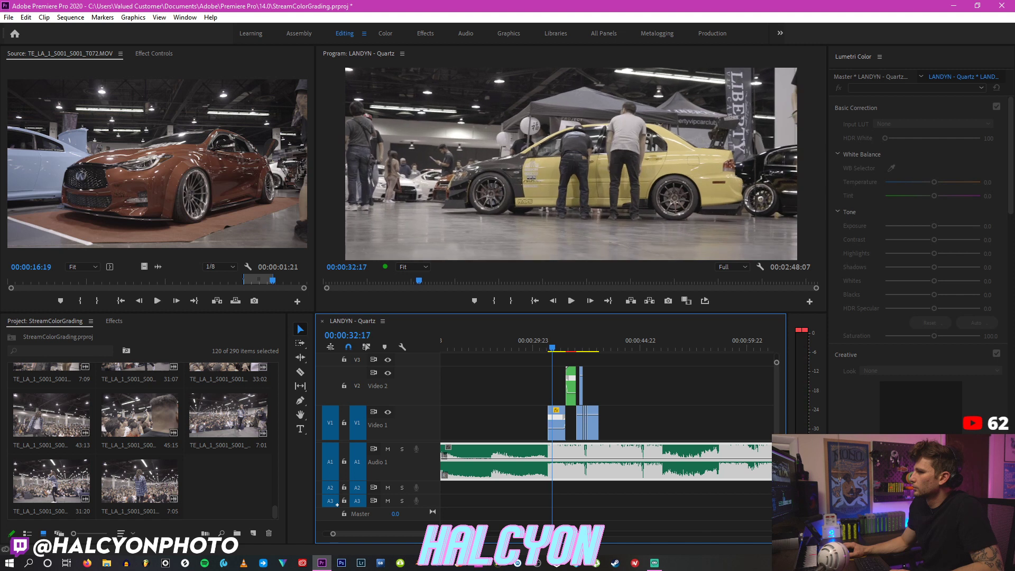
{"action": "left_click", "coordinate": [540, 338]}
{"action": "key", "text": "space"}
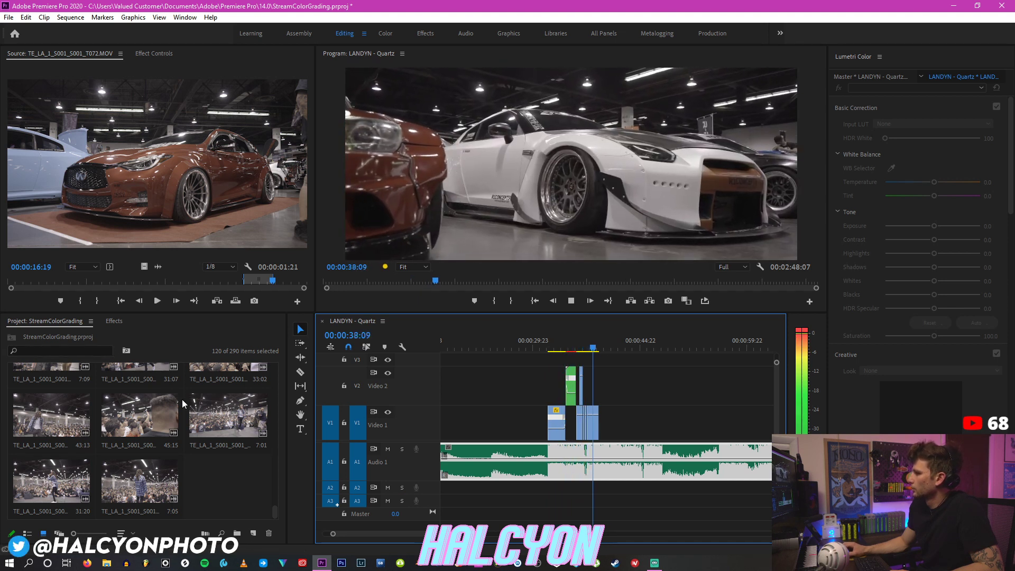
{"action": "key", "text": "space"}
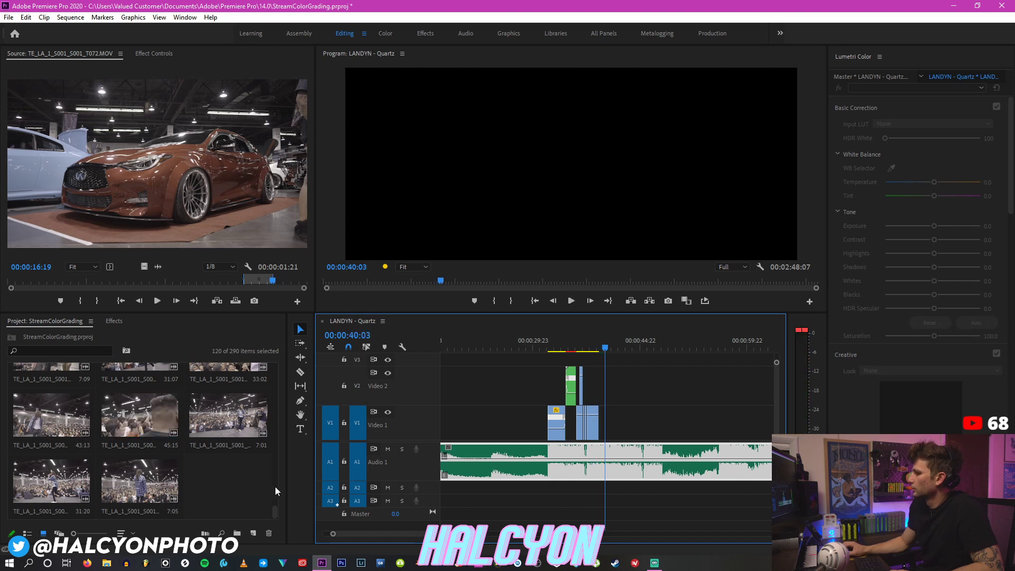
Step: Look through the name-sorted footage thumbnails in the project for the next car-show shot
{"action": "left_click_drag", "start_coordinate": [278, 509], "coordinate": [279, 485]}
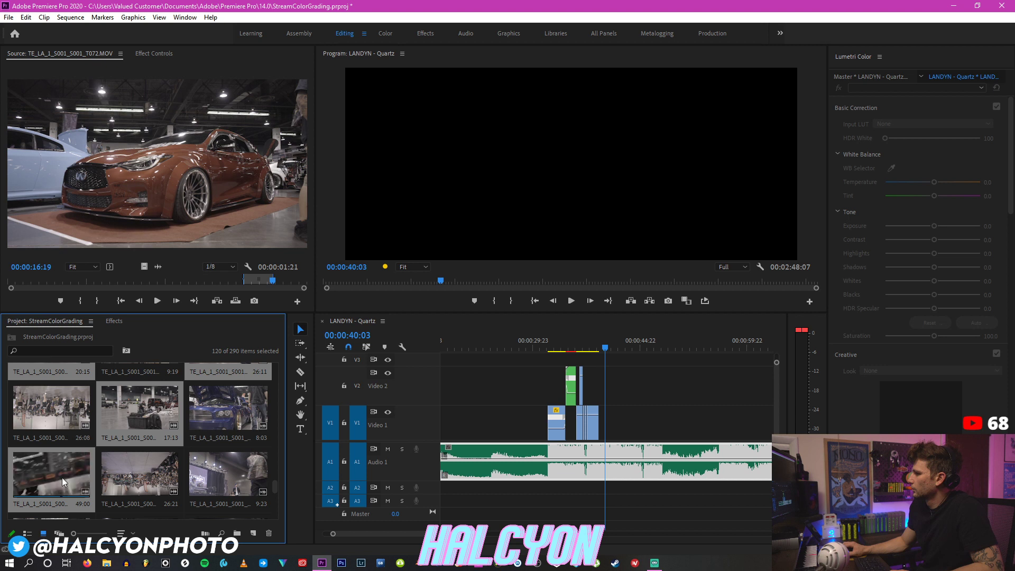
{"action": "left_click_drag", "start_coordinate": [272, 487], "coordinate": [275, 484]}
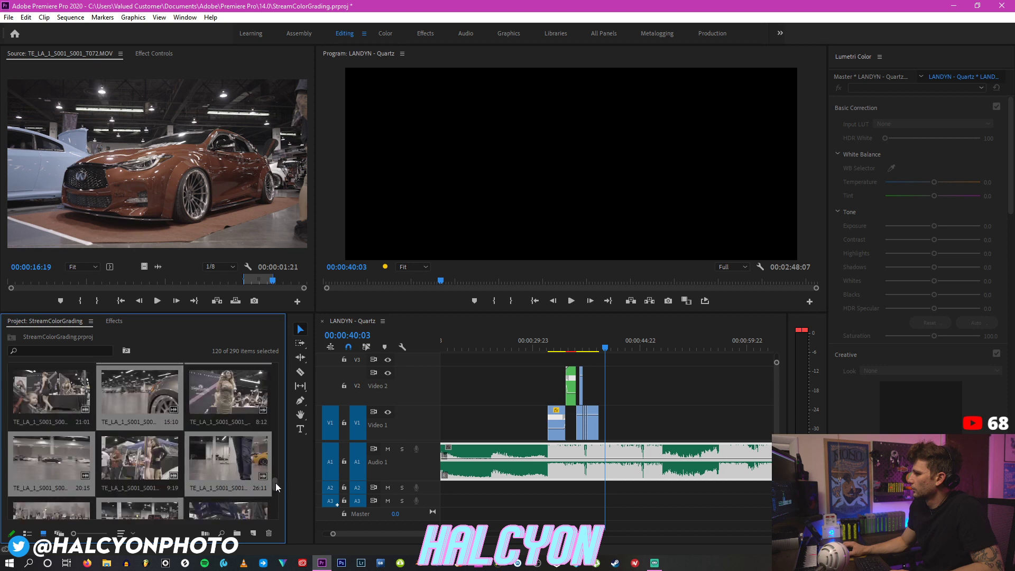
{"action": "left_click", "coordinate": [121, 533]}
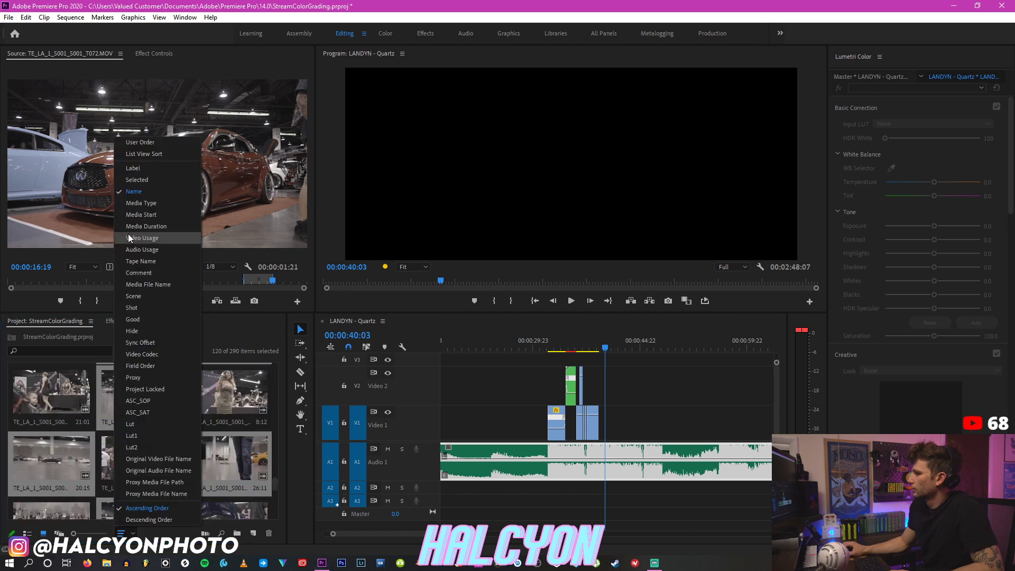
{"action": "left_click", "coordinate": [145, 191]}
{"action": "scroll", "coordinate": [275, 481], "scroll_direction": "up", "scroll_amount": 5}
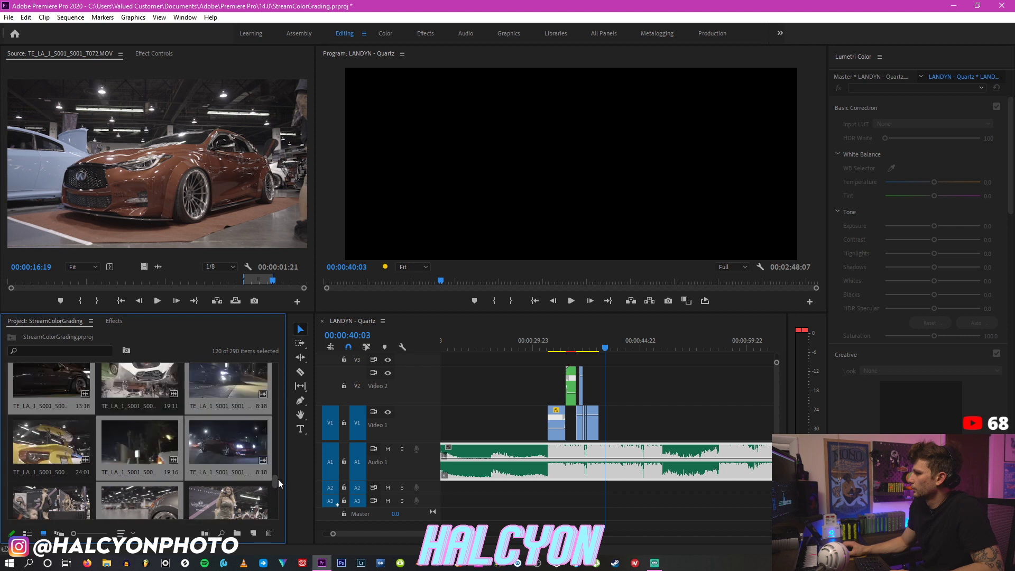
{"action": "scroll", "coordinate": [278, 476], "scroll_direction": "up", "scroll_amount": 1}
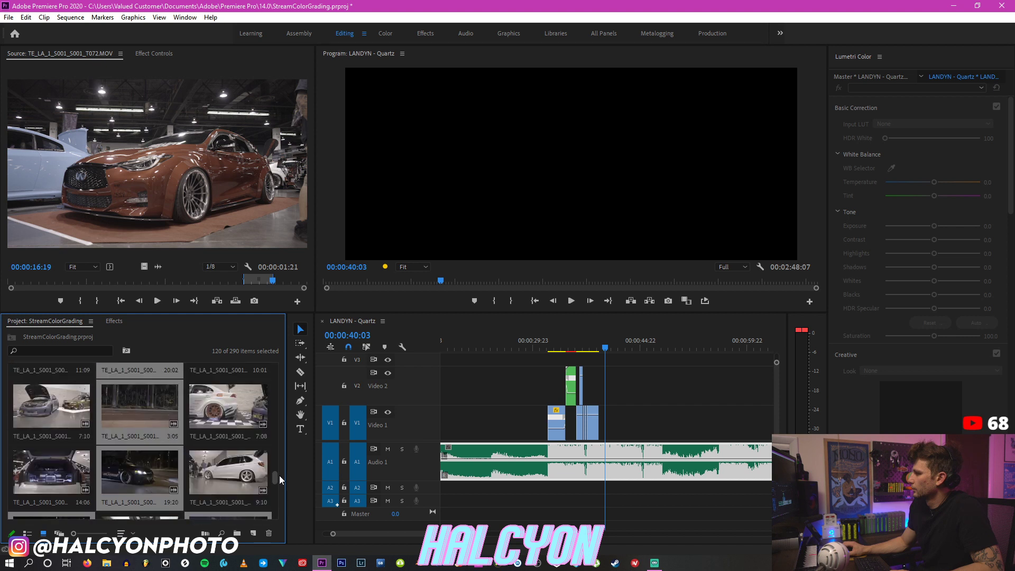
{"action": "scroll", "coordinate": [83, 410], "scroll_direction": "up", "scroll_amount": 3}
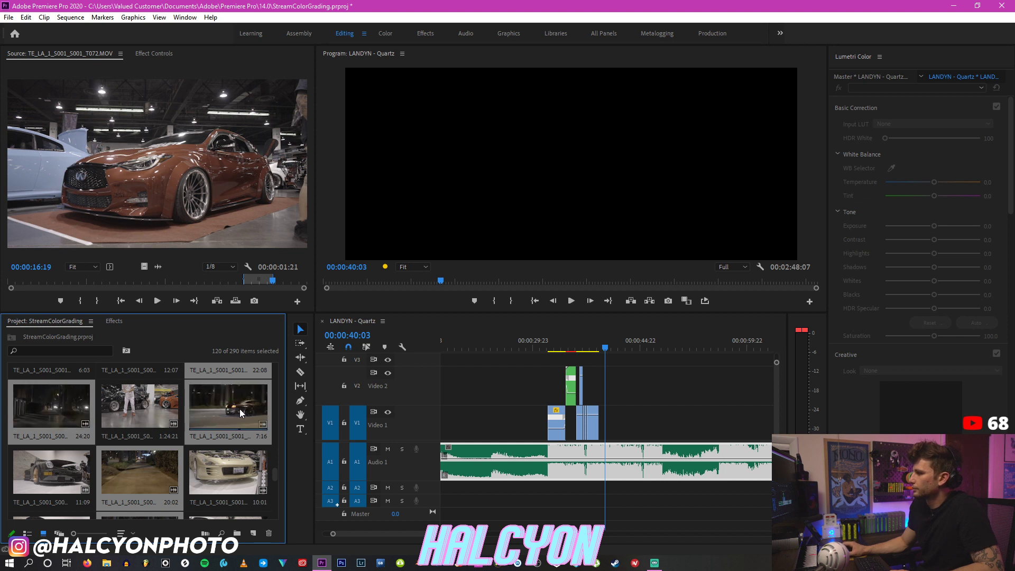
{"action": "scroll", "coordinate": [68, 472], "scroll_direction": "down", "scroll_amount": 2}
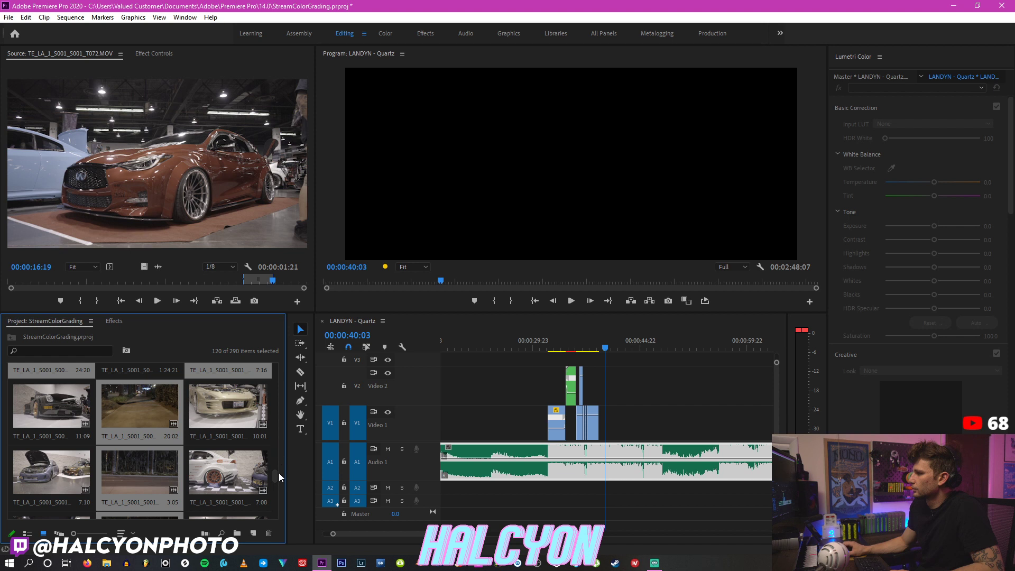
{"action": "left_click_drag", "start_coordinate": [275, 474], "coordinate": [275, 468]}
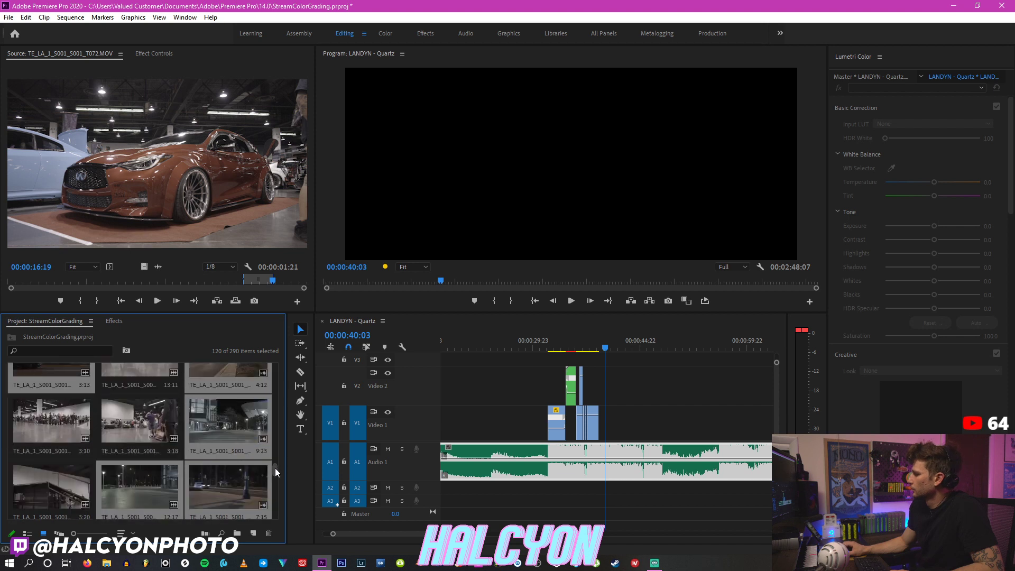
{"action": "left_click_drag", "start_coordinate": [275, 468], "coordinate": [277, 460]}
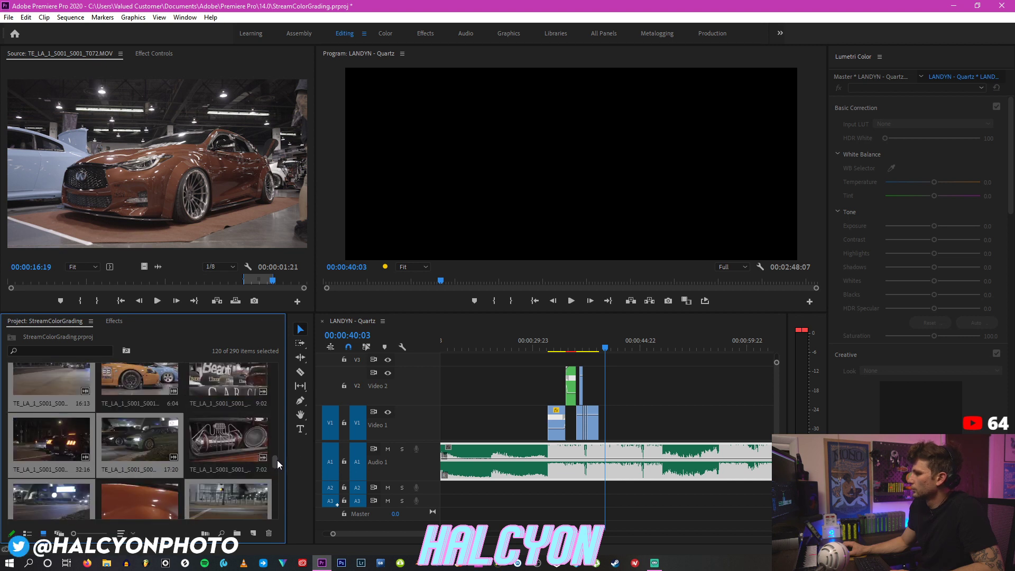
{"action": "scroll", "coordinate": [234, 415], "scroll_direction": "up", "scroll_amount": 1}
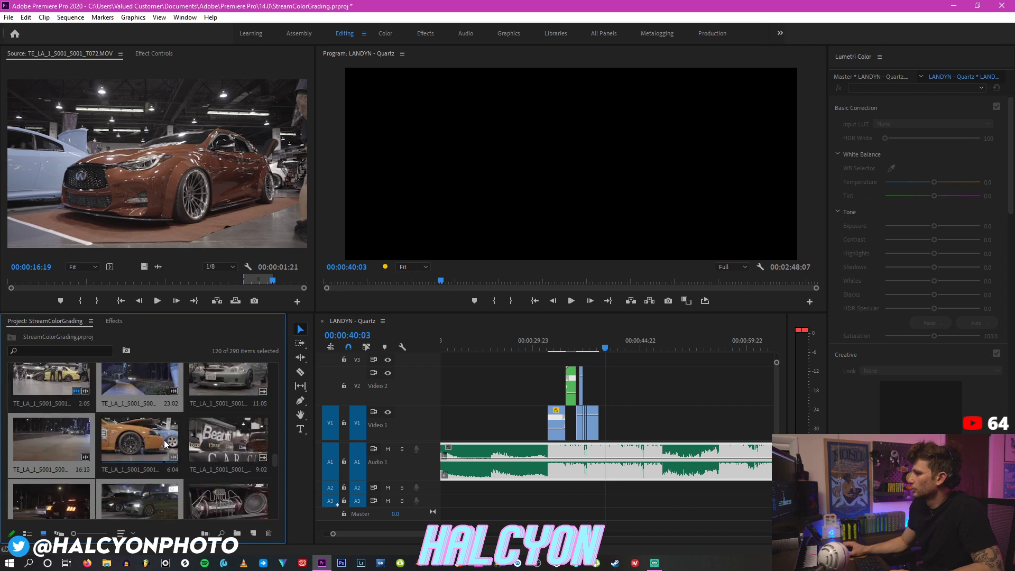
{"action": "scroll", "coordinate": [164, 439], "scroll_direction": "up", "scroll_amount": 1}
{"action": "scroll", "coordinate": [139, 417], "scroll_direction": "up", "scroll_amount": 1}
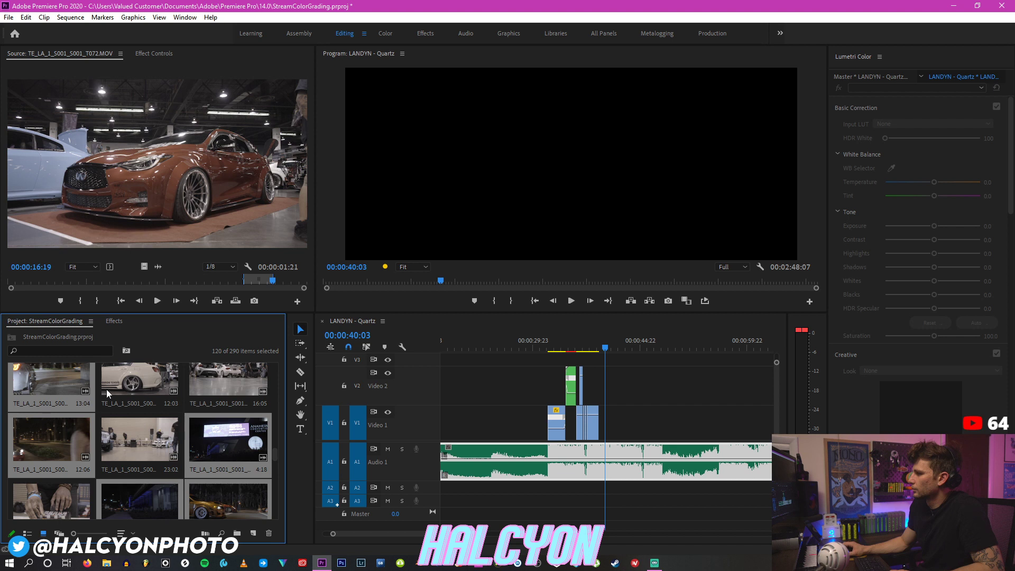
Step: Open TE_LA_1_S001_S001_T089.MOV in the source monitor and mark a 5:02 range starting at 00:00:09:07
{"action": "double_click", "coordinate": [238, 379]}
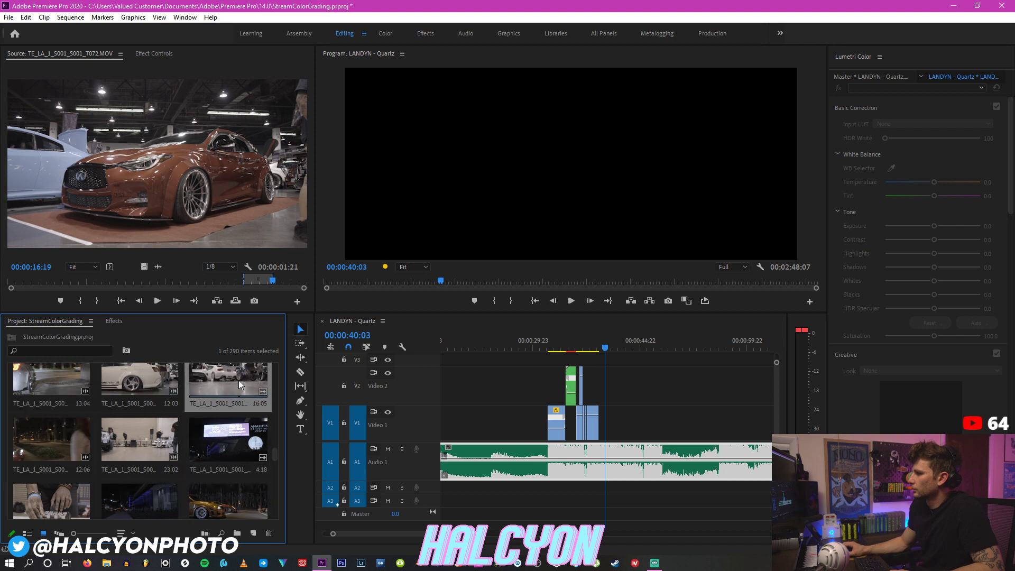
{"action": "mouse_move", "coordinate": [197, 280]}
{"action": "left_mouse_down"}
{"action": "mouse_move", "coordinate": [270, 271]}
{"action": "mouse_move", "coordinate": [177, 283]}
{"action": "left_mouse_up"}
{"action": "key", "text": "o"}
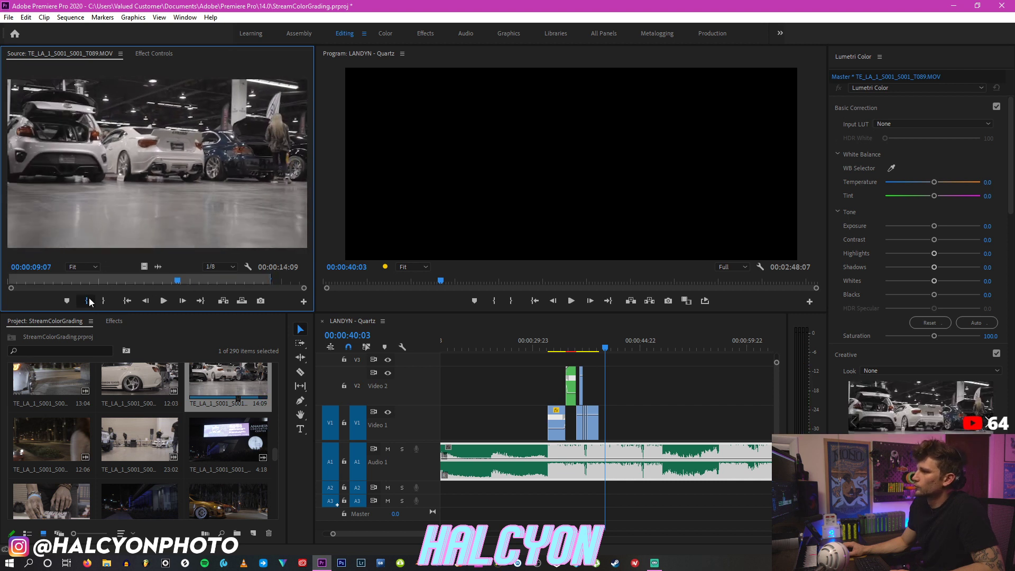
{"action": "left_click", "coordinate": [88, 300]}
{"action": "key", "text": "space"}
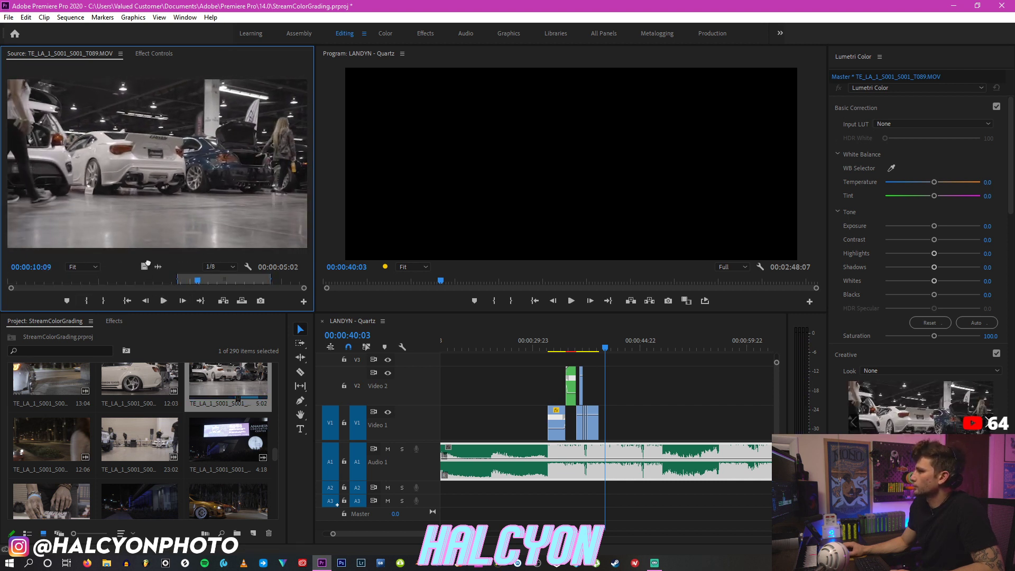
Step: Place the marked T089 video on V1 directly after the last clip and play across the new cut
{"action": "left_click_drag", "start_coordinate": [613, 435], "coordinate": [602, 431]}
{"action": "left_click", "coordinate": [597, 343]}
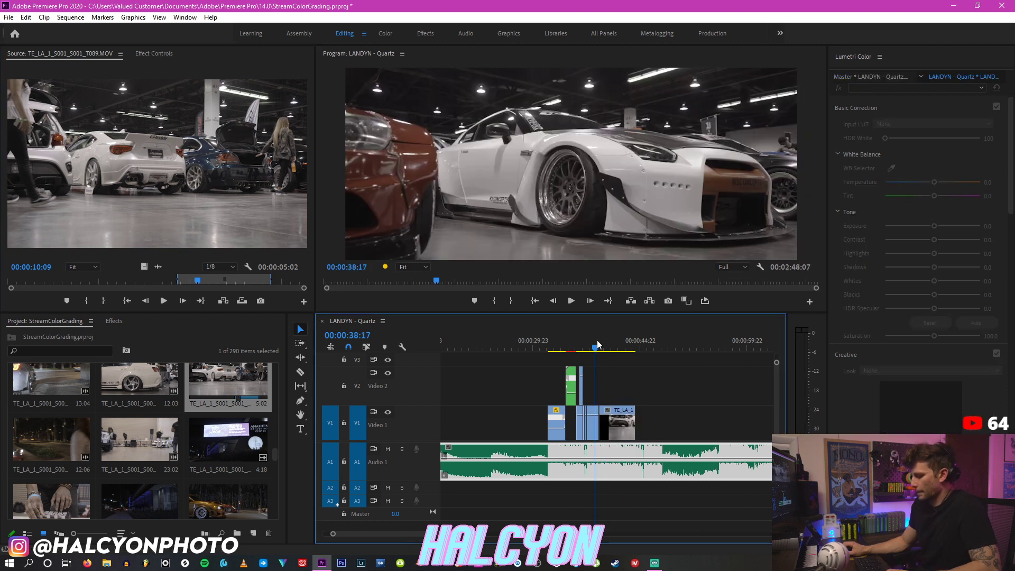
{"action": "key", "text": "equal"}
{"action": "key", "text": "equal"}
{"action": "key", "text": "space"}
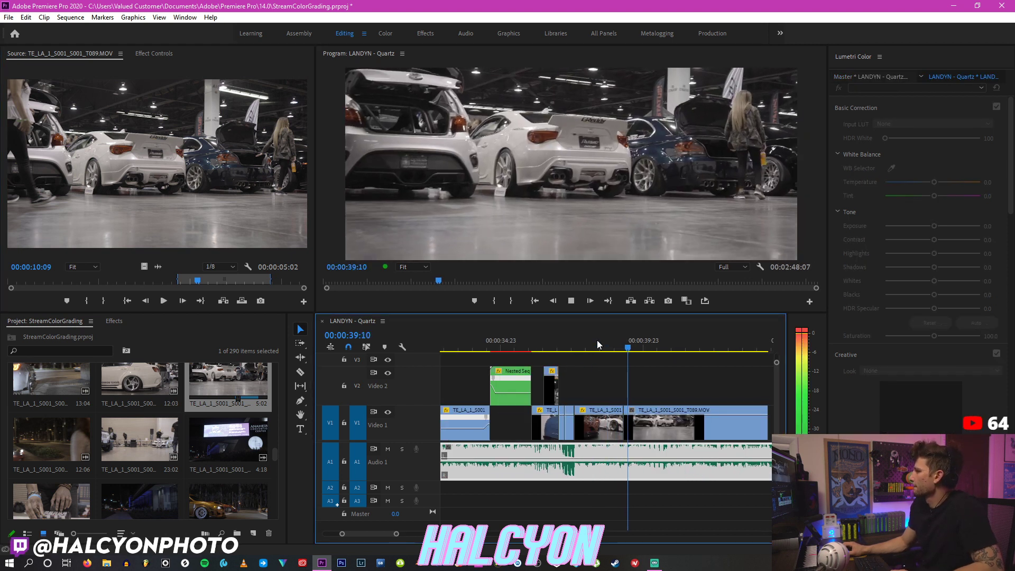
{"action": "scroll", "coordinate": [598, 341], "scroll_direction": "down", "scroll_amount": 2}
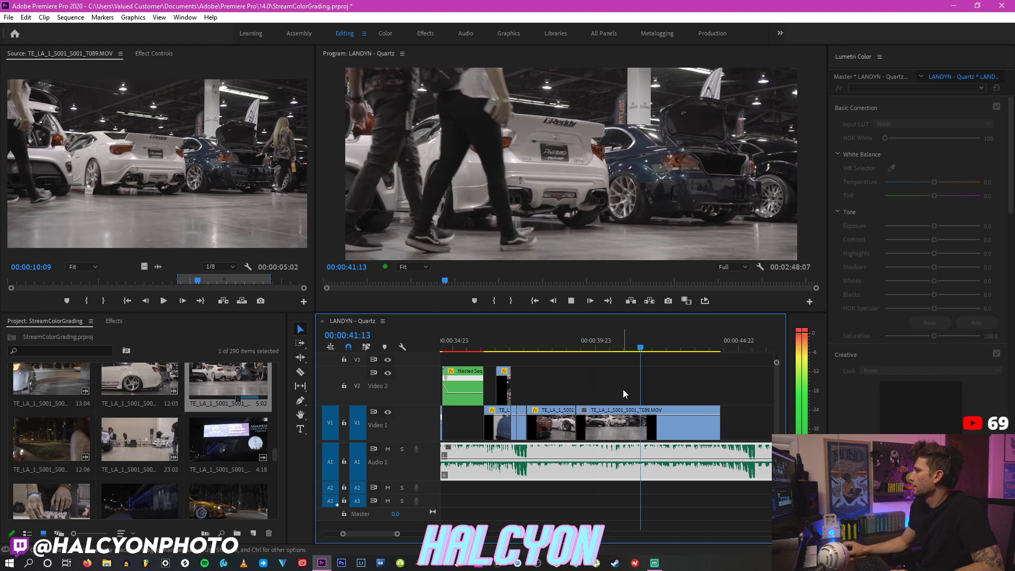
{"action": "scroll", "coordinate": [645, 418], "scroll_direction": "down", "scroll_amount": 1}
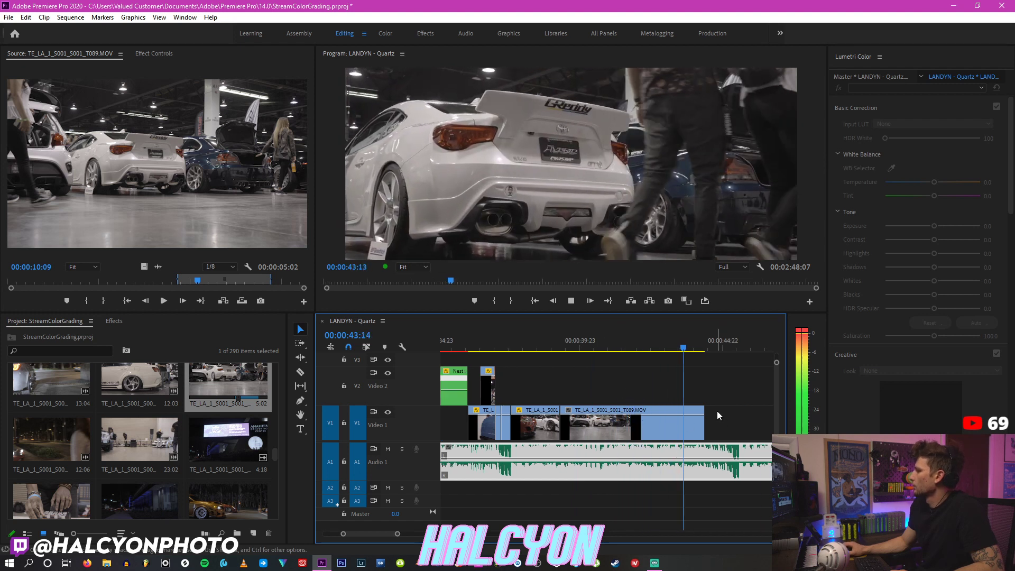
Step: Move the T089 clip forward on V1 to start at about 00:00:44:01 in the music and play it
{"action": "left_click", "coordinate": [691, 344]}
{"action": "left_click_drag", "start_coordinate": [623, 439], "coordinate": [721, 423]}
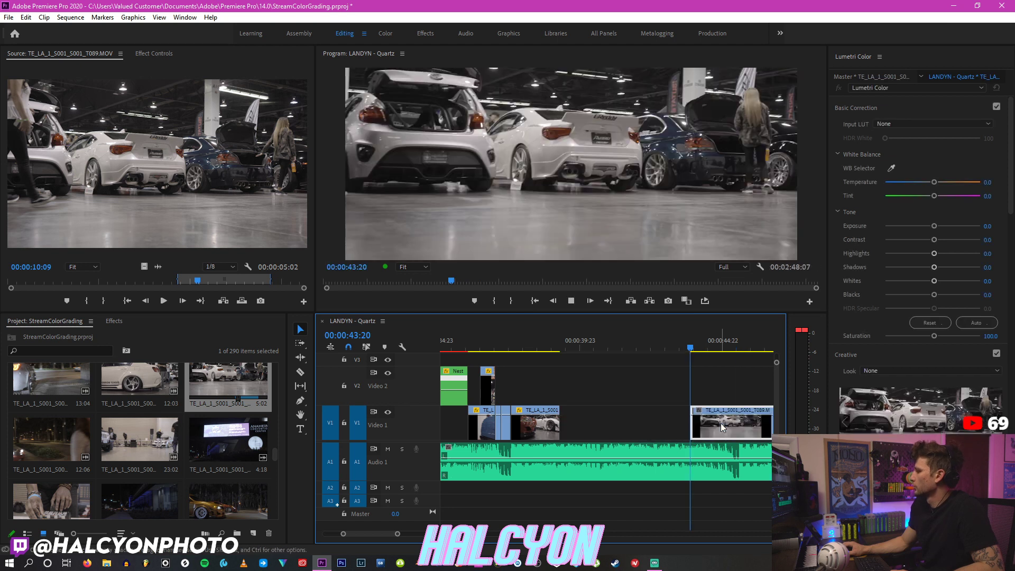
{"action": "key", "text": "equal"}
{"action": "key", "text": "equal"}
{"action": "key", "text": "equal"}
{"action": "key", "text": "space"}
{"action": "left_click_drag", "start_coordinate": [514, 338], "coordinate": [520, 338]}
{"action": "left_click_drag", "start_coordinate": [521, 426], "coordinate": [560, 423]}
{"action": "key", "text": "space"}
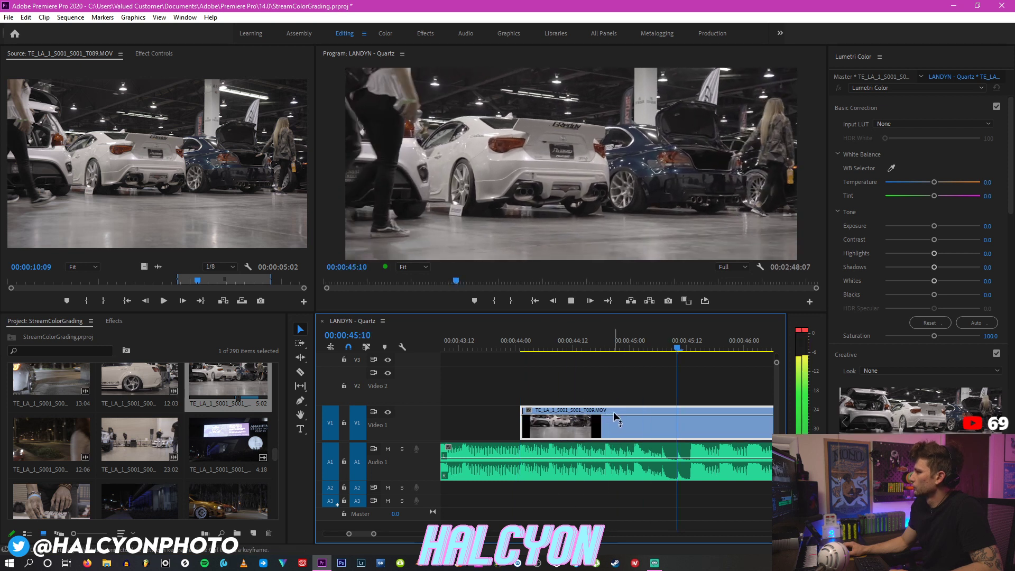
Step: Cut the T089 clip at 00:00:45:09 and move the second part back to about 00:00:44:01, overwriting the first part
{"action": "left_click_drag", "start_coordinate": [572, 338], "coordinate": [635, 338]}
{"action": "left_click", "coordinate": [674, 338]}
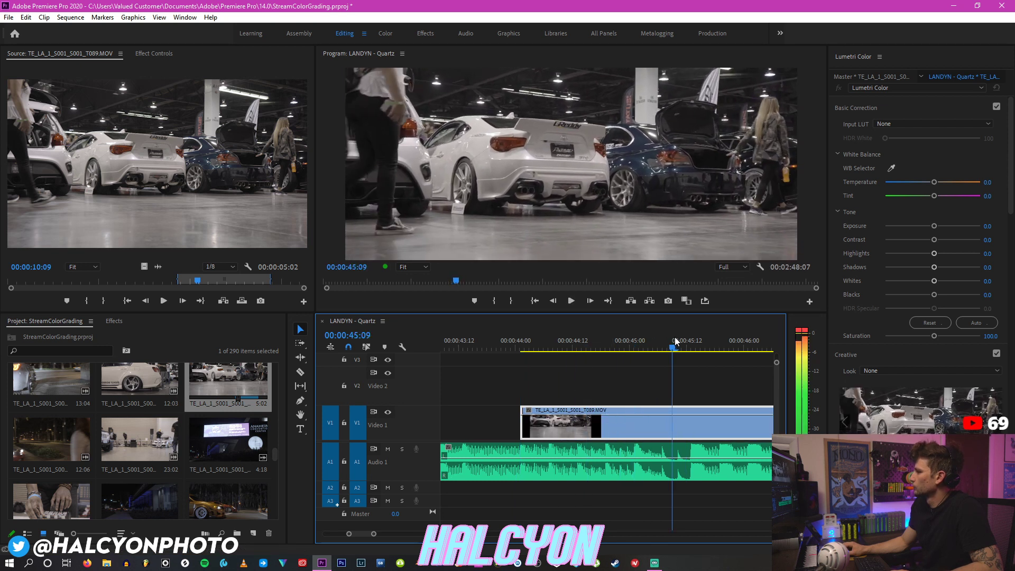
{"action": "key", "text": "ctrl+k"}
{"action": "left_click_drag", "start_coordinate": [713, 423], "coordinate": [559, 426]}
Step: Play the clip's opening, and razor the T089 clip at every frame from 00:00:44:04 to 00:00:44:21
{"action": "left_click", "coordinate": [522, 338]}
{"action": "key", "text": "space"}
{"action": "key", "text": "space"}
{"action": "key", "text": "c"}
{"action": "left_click", "coordinate": [534, 425]}
{"action": "key", "text": "Right"}
{"action": "left_click", "coordinate": [539, 425]}
{"action": "key", "text": "Right"}
{"action": "left_click", "coordinate": [544, 425]}
{"action": "key", "text": "Right"}
{"action": "key", "text": "Right"}
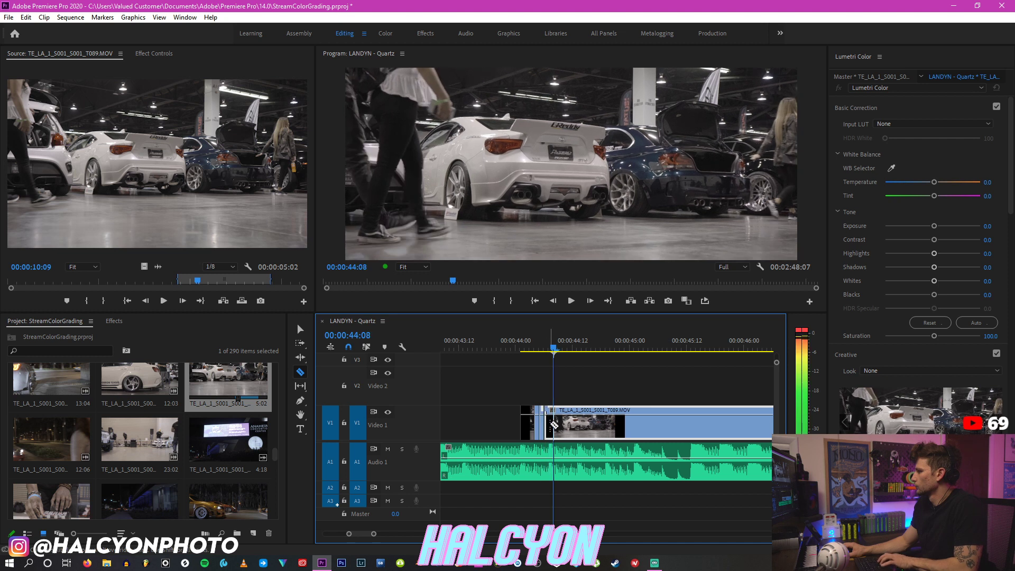
{"action": "left_click", "coordinate": [554, 426]}
{"action": "key", "text": "Right"}
{"action": "left_click", "coordinate": [558, 425]}
{"action": "key", "text": "Right"}
{"action": "left_click", "coordinate": [563, 425]}
{"action": "key", "text": "Right"}
{"action": "left_click", "coordinate": [568, 425]}
{"action": "key", "text": "Right"}
{"action": "left_click", "coordinate": [572, 425]}
{"action": "key", "text": "Right"}
{"action": "left_click", "coordinate": [577, 426]}
{"action": "key", "text": "Right"}
{"action": "left_click", "coordinate": [582, 425]}
{"action": "key", "text": "Right"}
{"action": "left_click", "coordinate": [587, 425]}
{"action": "key", "text": "Right"}
{"action": "left_click", "coordinate": [591, 426]}
{"action": "key", "text": "Right"}
{"action": "left_click", "coordinate": [597, 426]}
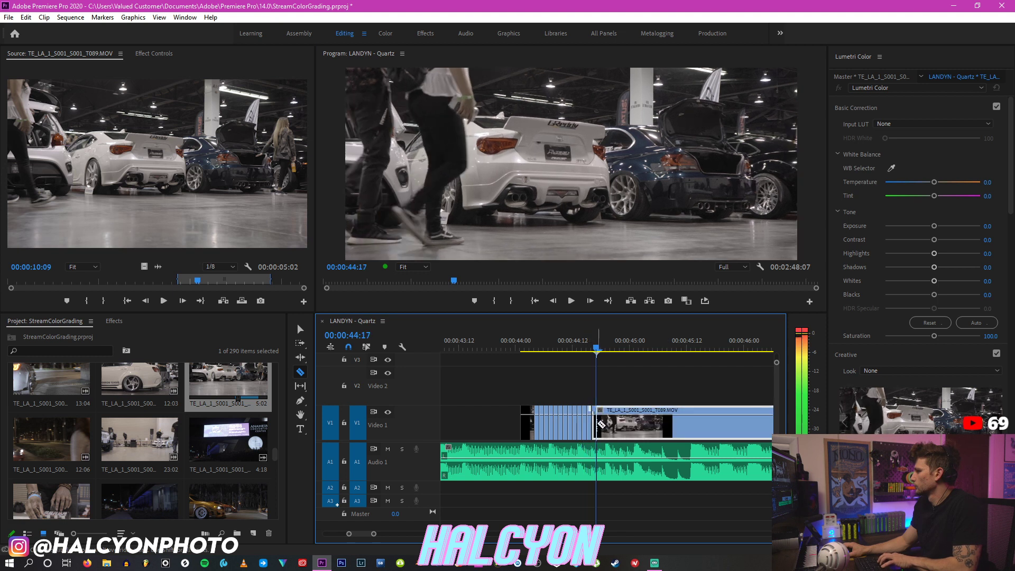
{"action": "key", "text": "Right"}
{"action": "left_click", "coordinate": [601, 426]}
{"action": "key", "text": "Right"}
{"action": "left_click", "coordinate": [606, 426]}
{"action": "key", "text": "Right"}
{"action": "left_click", "coordinate": [611, 426]}
{"action": "key", "text": "Right"}
{"action": "left_click", "coordinate": [616, 425]}
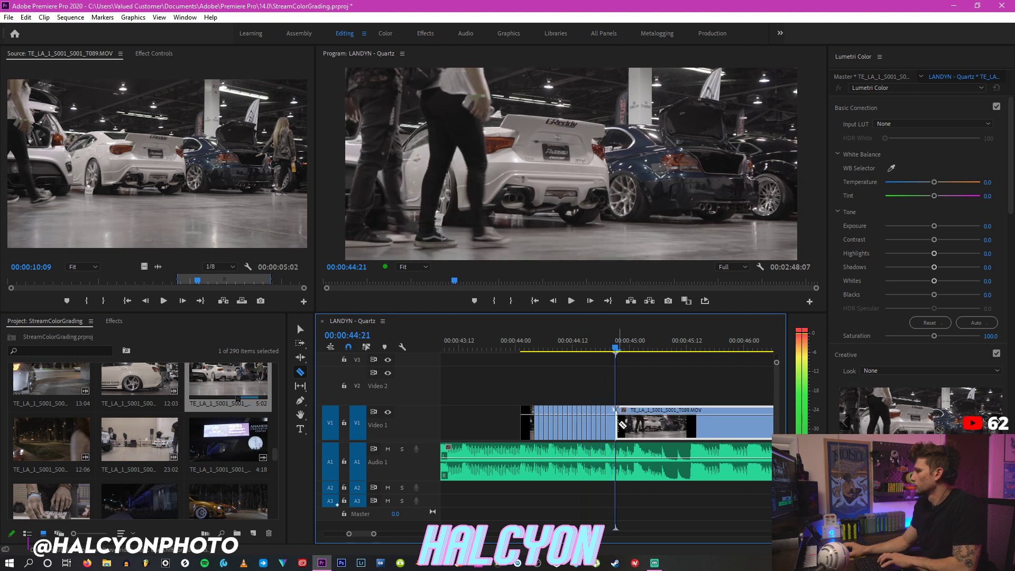
{"action": "key", "text": "Left"}
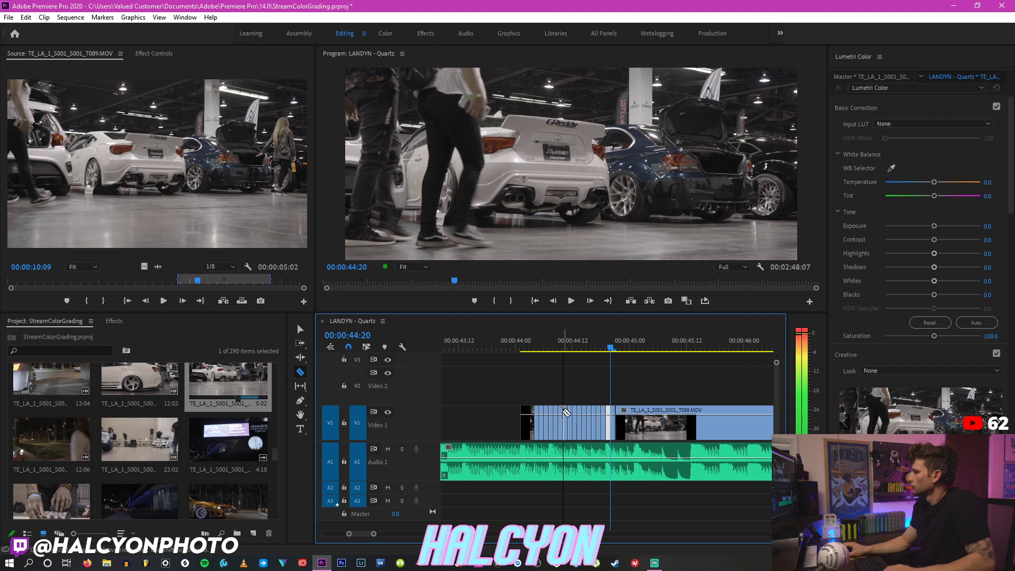
Step: Delete every second one-frame piece of the T089 clip on V1, beginning with the piece at 00:00:44:04
{"action": "key", "text": "v"}
{"action": "left_click", "coordinate": [538, 420]}
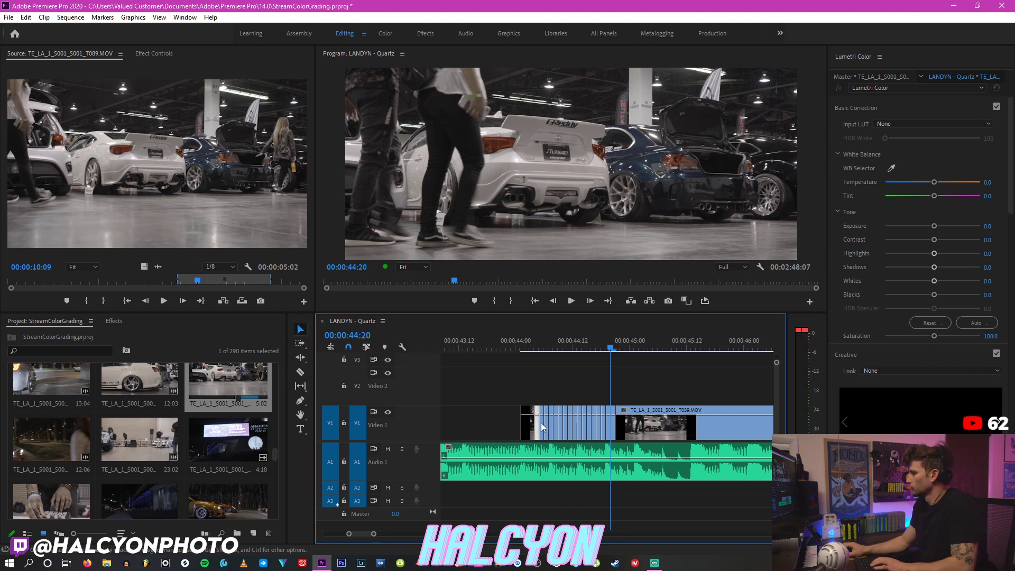
{"action": "left_click", "coordinate": [547, 424]}
{"action": "key", "text": "Delete"}
{"action": "left_click", "coordinate": [556, 426]}
{"action": "key", "text": "Delete"}
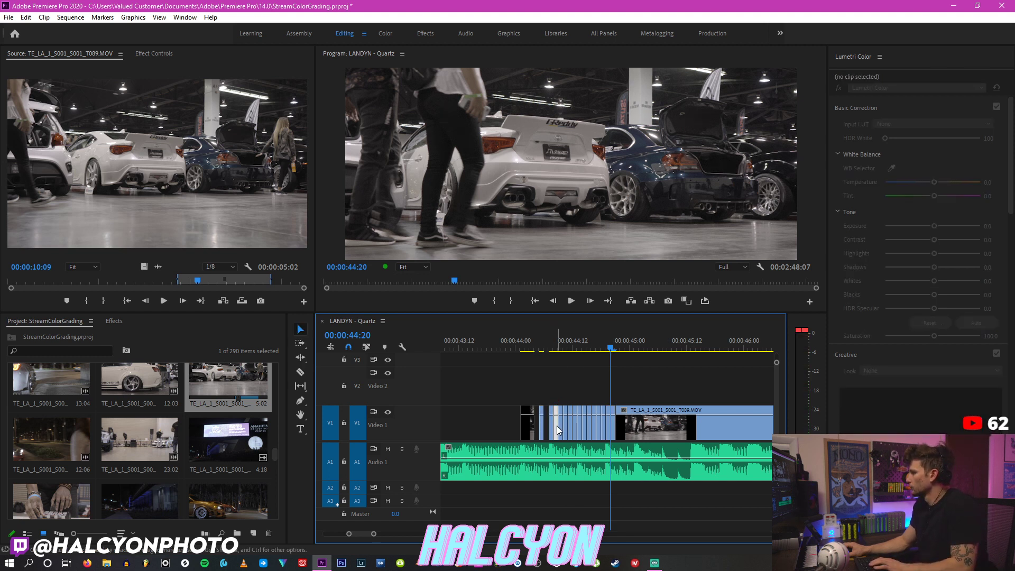
{"action": "left_click", "coordinate": [564, 426]}
{"action": "key", "text": "Delete"}
{"action": "left_click", "coordinate": [575, 426]}
{"action": "key", "text": "Delete"}
{"action": "left_click", "coordinate": [583, 426]}
{"action": "key", "text": "Delete"}
{"action": "left_click", "coordinate": [594, 426]}
{"action": "key", "text": "Delete"}
{"action": "left_click", "coordinate": [602, 427]}
{"action": "key", "text": "Delete"}
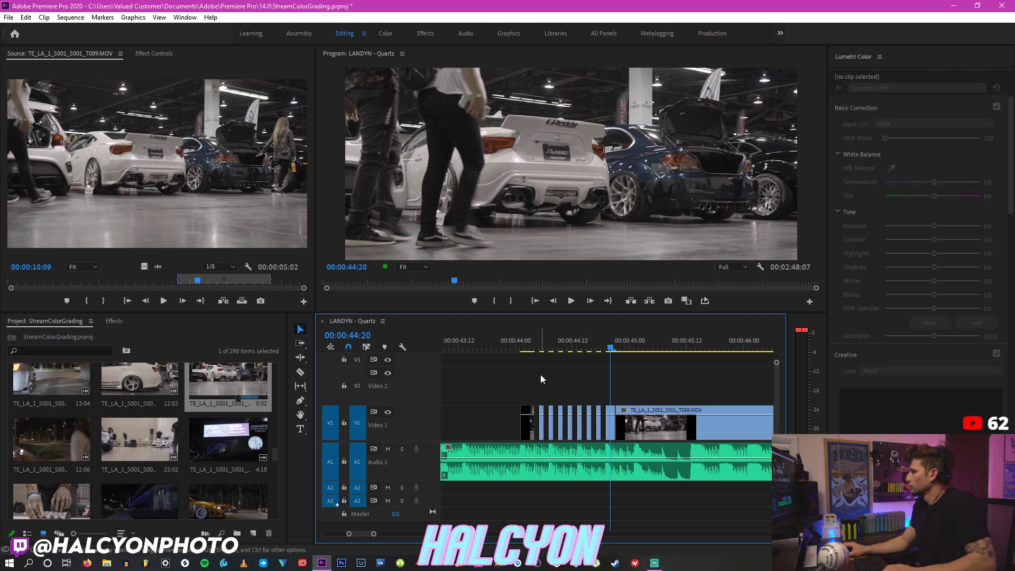
Step: Lock the Audio 1 track and close the gaps between the remaining one-frame pieces on V1 from 00:00:44:04 onward
{"action": "left_click", "coordinate": [535, 349]}
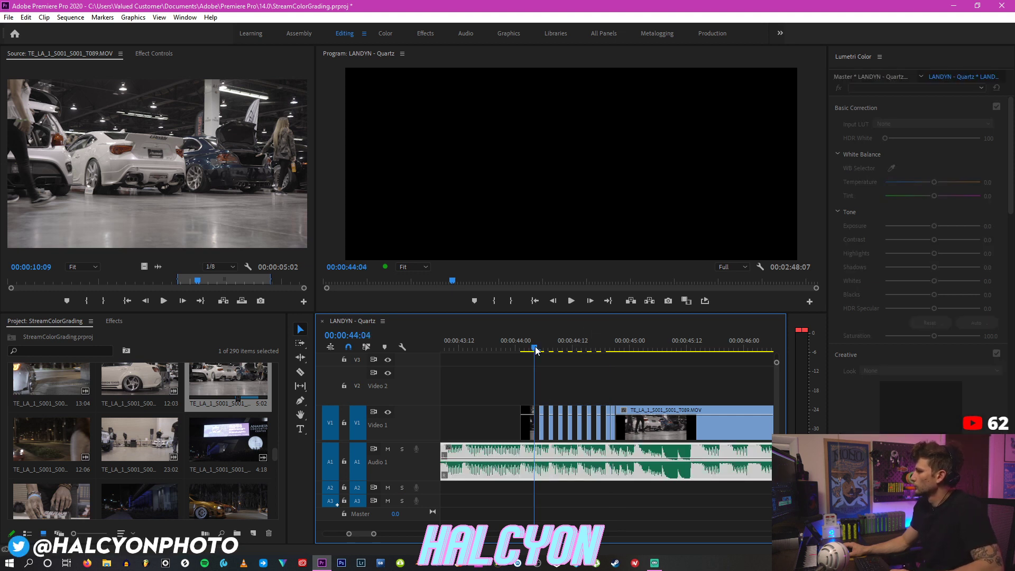
{"action": "left_click", "coordinate": [344, 462]}
{"action": "key", "text": "w"}
{"action": "key", "text": "Right"}
{"action": "key", "text": "w"}
{"action": "key", "text": "Right"}
{"action": "key", "text": "w"}
{"action": "key", "text": "Right"}
{"action": "key", "text": "w"}
{"action": "key", "text": "Right"}
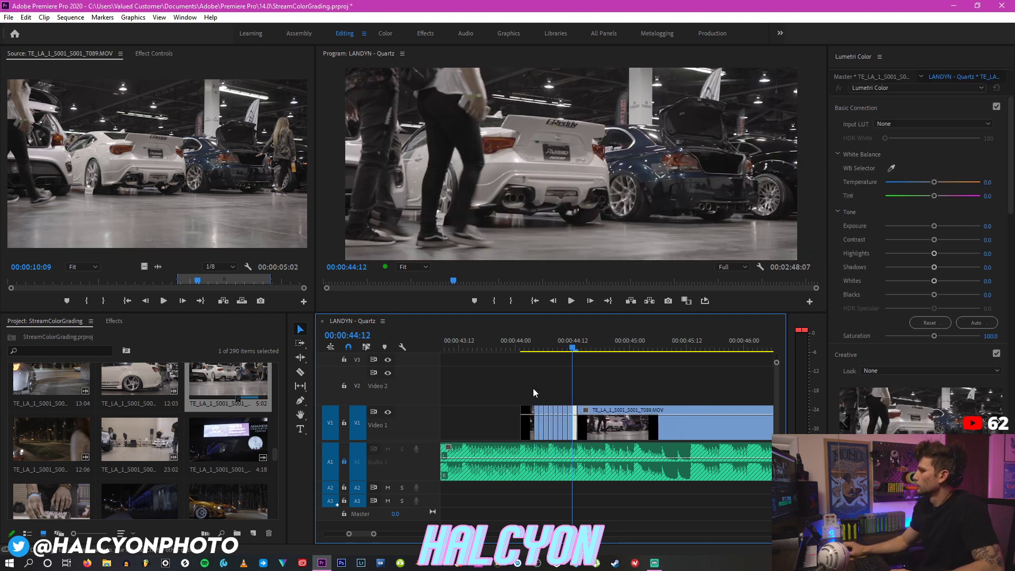
Step: Play the frame-skipping section twice from about 00:00:44:04 to check the stutter effect
{"action": "left_click", "coordinate": [539, 349]}
{"action": "key", "text": "space"}
{"action": "left_click", "coordinate": [536, 350]}
{"action": "key", "text": "space"}
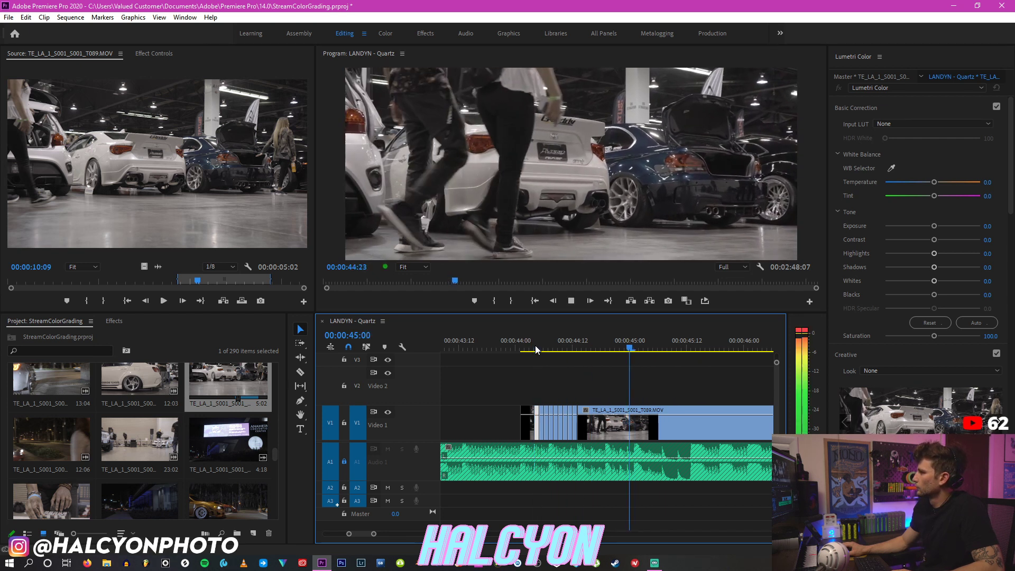
Step: Delete every second remaining one-frame piece of the T089 clip on V1, between about 00:00:44:03 and 00:00:44:12
{"action": "key", "text": "space"}
{"action": "key", "text": "equal"}
{"action": "scroll", "coordinate": [511, 392], "scroll_direction": "up", "scroll_amount": 3}
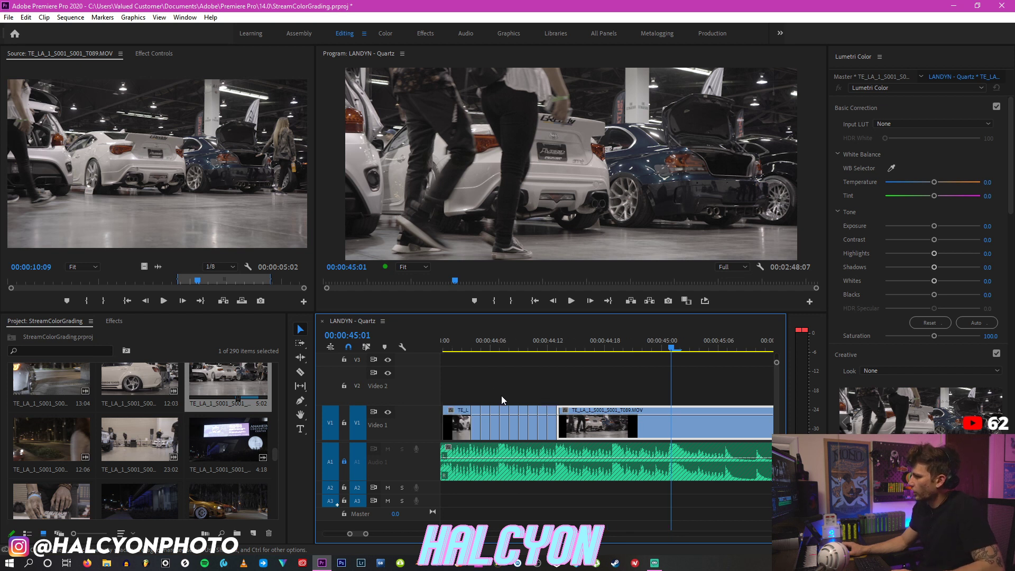
{"action": "key", "text": "Delete"}
{"action": "left_click", "coordinate": [544, 427]}
{"action": "key", "text": "Delete"}
{"action": "left_click", "coordinate": [562, 429]}
{"action": "key", "text": "Delete"}
{"action": "left_click", "coordinate": [579, 430]}
{"action": "key", "text": "Delete"}
{"action": "left_click", "coordinate": [600, 430]}
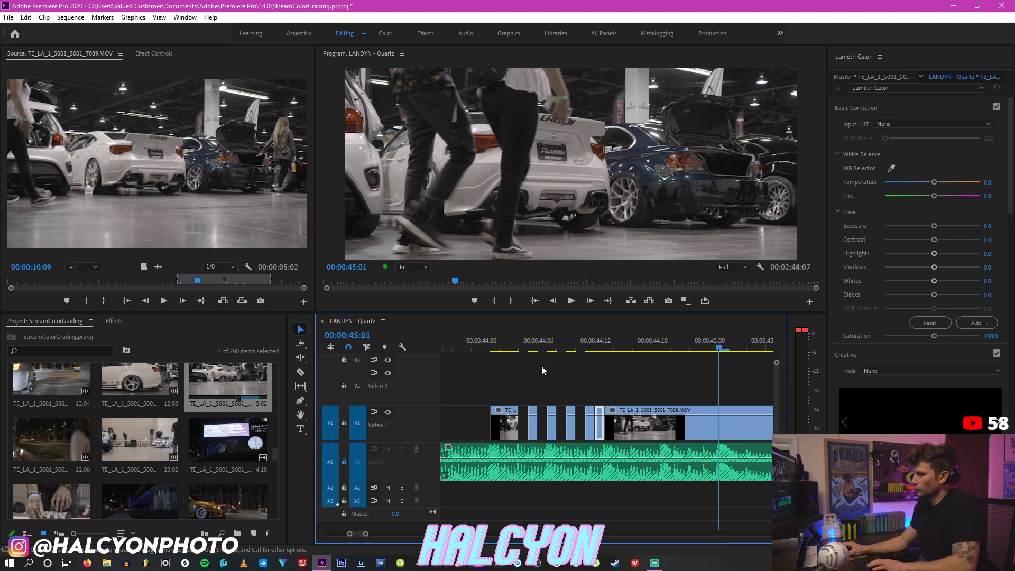
{"action": "key", "text": "Delete"}
Step: Close the gaps between the remaining one-frame pieces on V1 so the rest of the T089 clip starts at 00:00:44:08
{"action": "left_click", "coordinate": [518, 348]}
{"action": "key", "text": "Right"}
{"action": "key", "text": "w"}
{"action": "key", "text": "Right"}
{"action": "key", "text": "w"}
{"action": "key", "text": "Right"}
{"action": "key", "text": "w"}
{"action": "key", "text": "Right"}
{"action": "key", "text": "w"}
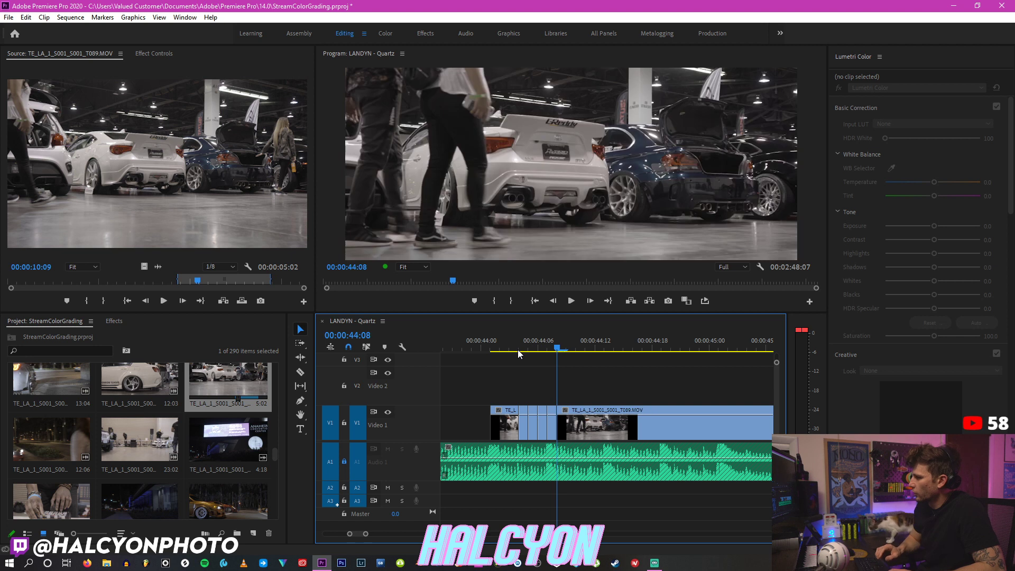
Step: Play the shortened frame-skipping section several times from about 00:00:44:00 to check the stutter against the music
{"action": "left_click", "coordinate": [500, 341]}
{"action": "key", "text": "space"}
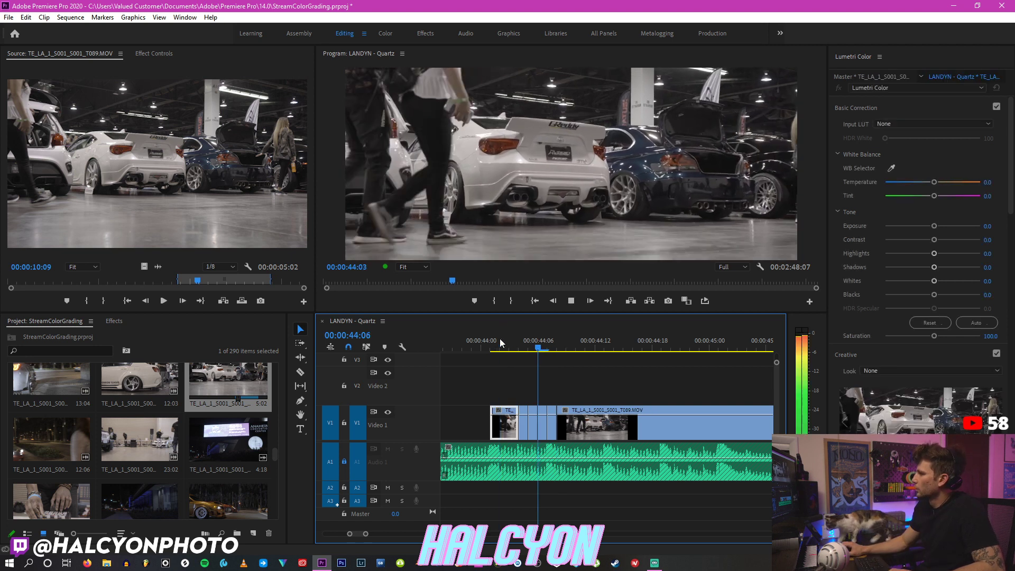
{"action": "key", "text": "space"}
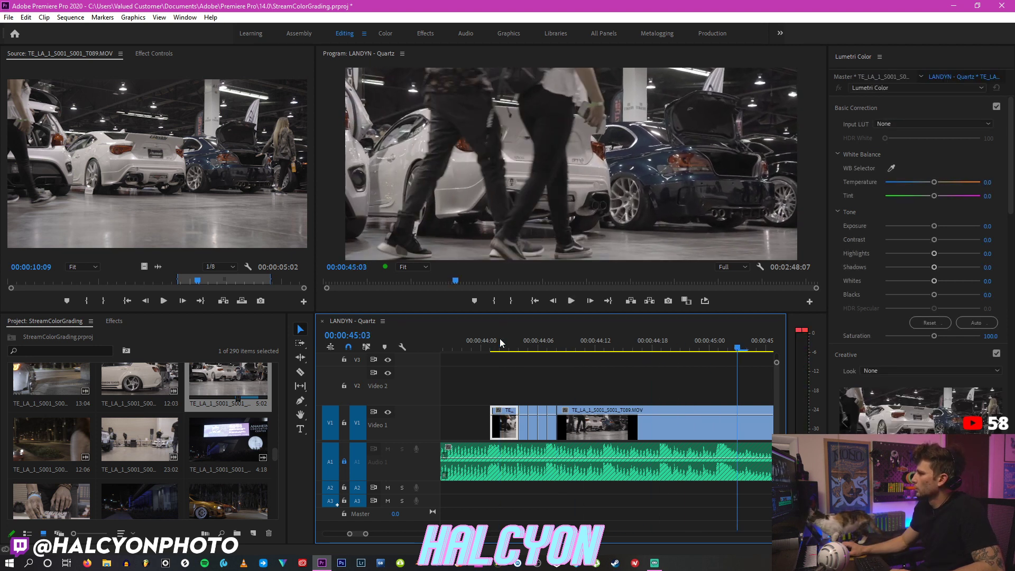
{"action": "key", "text": "minus"}
{"action": "left_click", "coordinate": [579, 341]}
{"action": "key", "text": "space"}
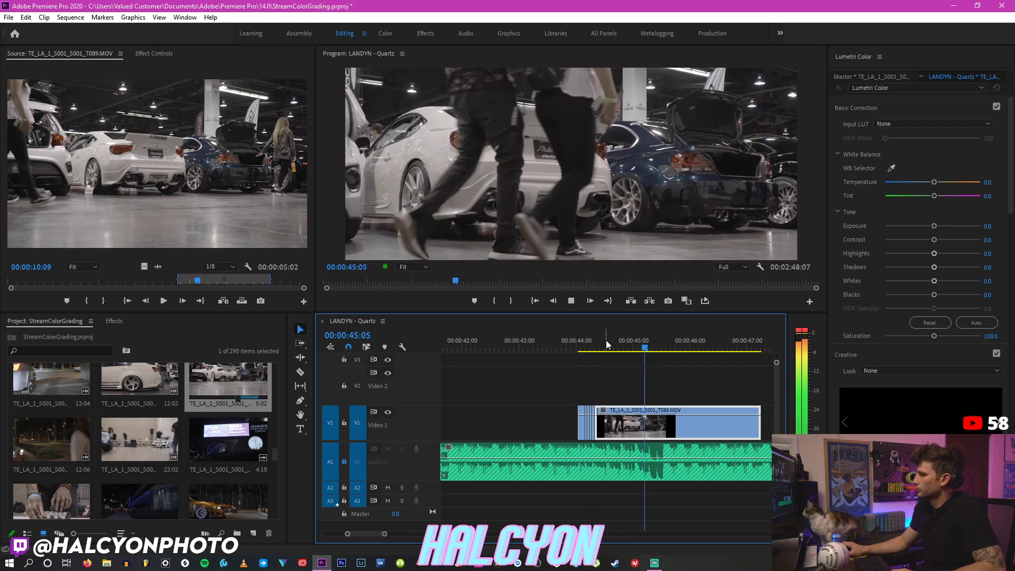
{"action": "left_click", "coordinate": [584, 344]}
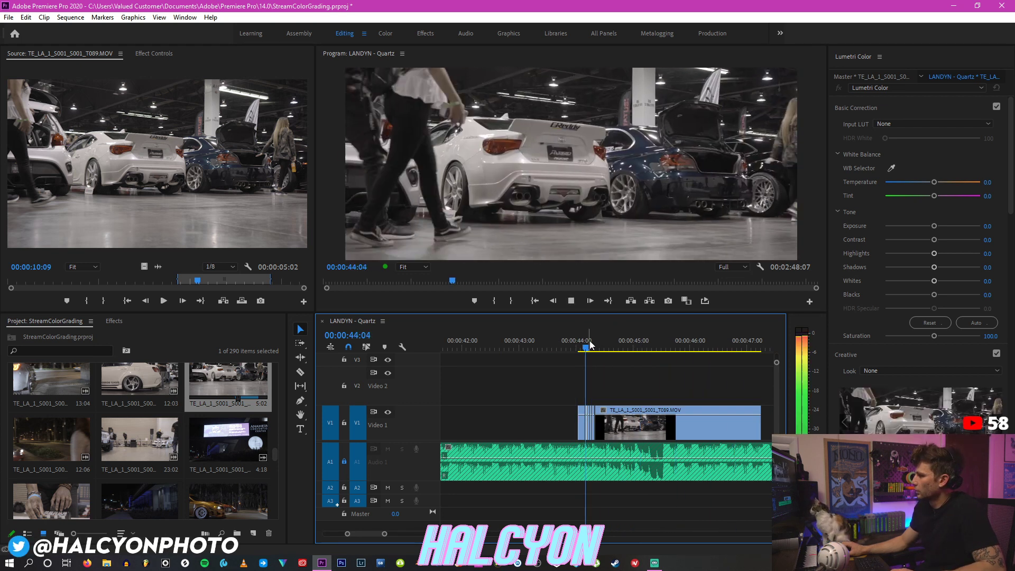
{"action": "left_click", "coordinate": [584, 345]}
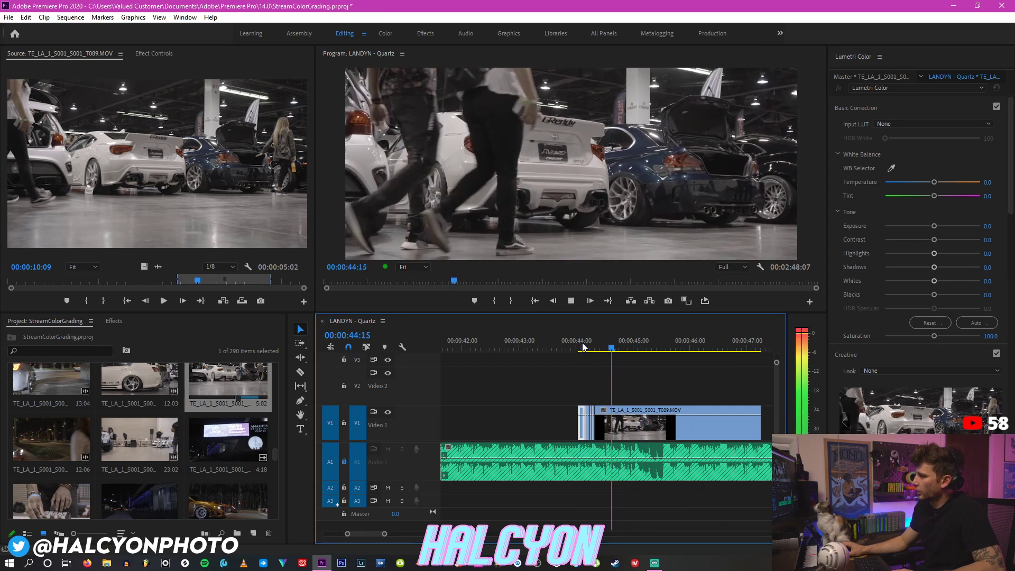
{"action": "key", "text": "space"}
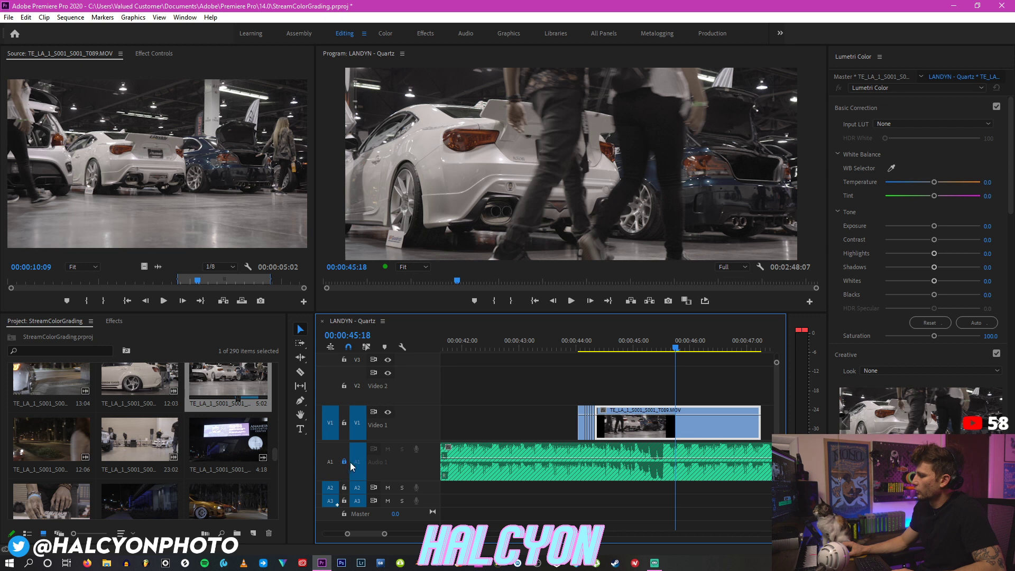
Step: Unlock the Audio 1 track and play the T089 section with the music from about 00:00:44:00
{"action": "left_click", "coordinate": [577, 458]}
{"action": "left_click", "coordinate": [578, 345]}
{"action": "key", "text": "space"}
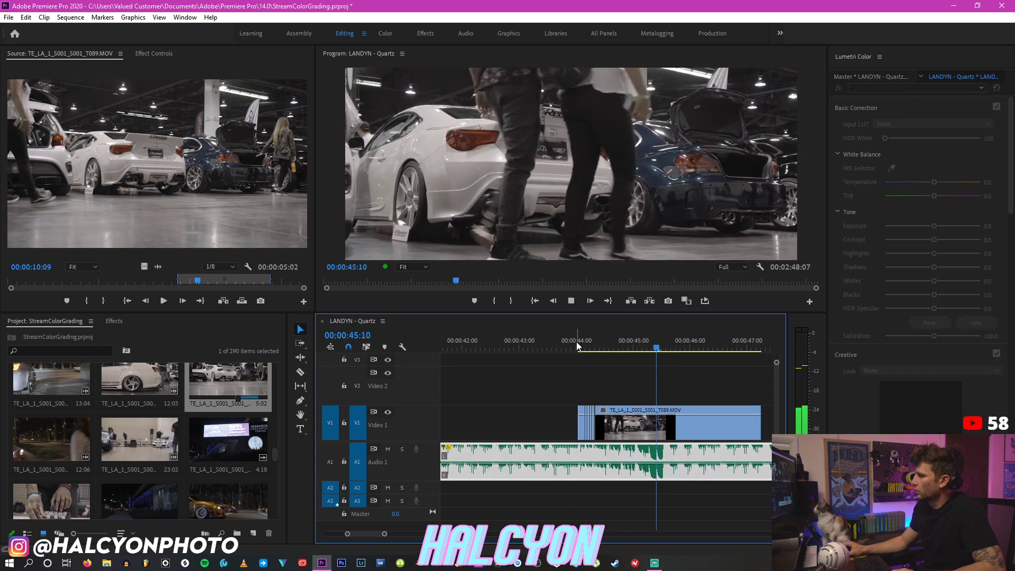
{"action": "key", "text": "space"}
{"action": "key", "text": "minus"}
{"action": "key", "text": "minus"}
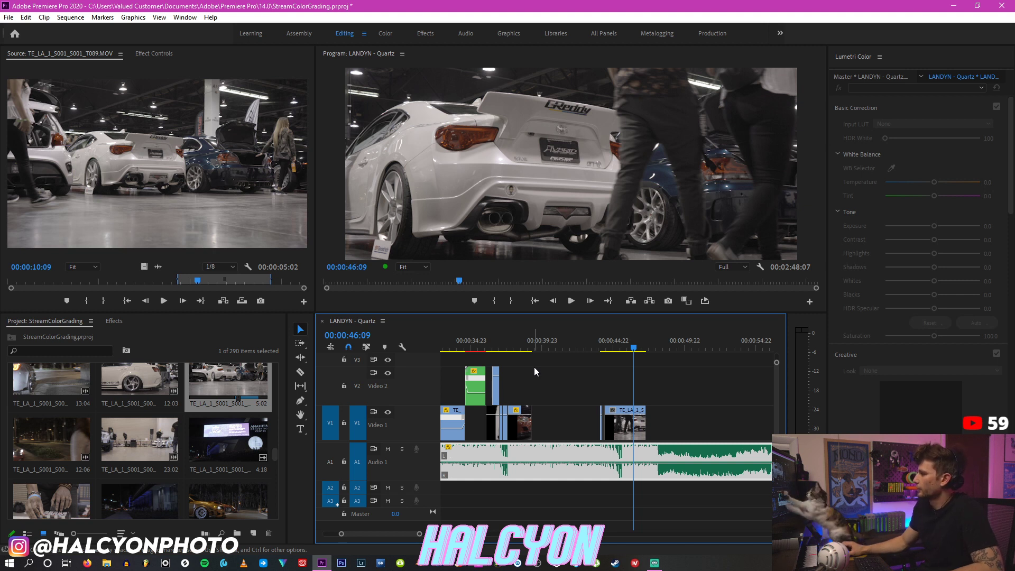
Step: Return to the end of the T065 clip at 00:00:38:22 and look through the project footage for a follow-up, previewing T092
{"action": "left_click", "coordinate": [527, 349]}
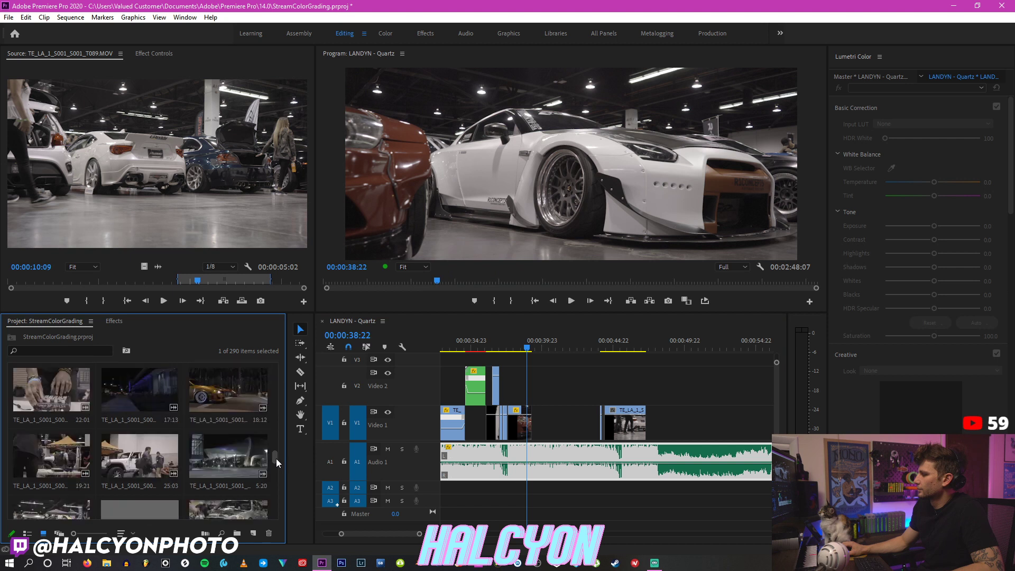
{"action": "scroll", "coordinate": [277, 455], "scroll_direction": "down", "scroll_amount": 1}
{"action": "double_click", "coordinate": [227, 460]}
{"action": "left_click_drag", "start_coordinate": [52, 279], "coordinate": [153, 280]}
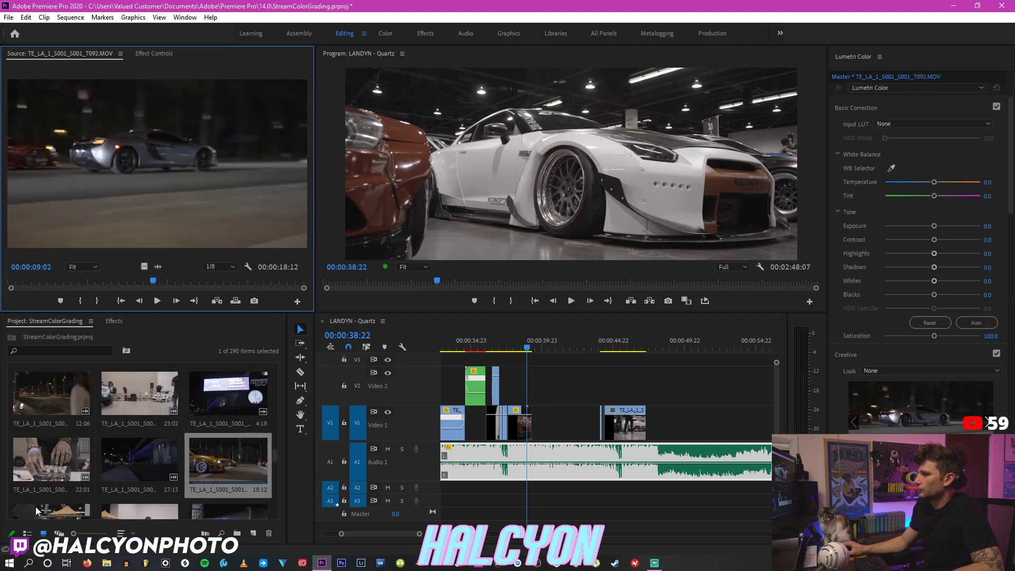
{"action": "scroll", "coordinate": [39, 497], "scroll_direction": "down", "scroll_amount": 1}
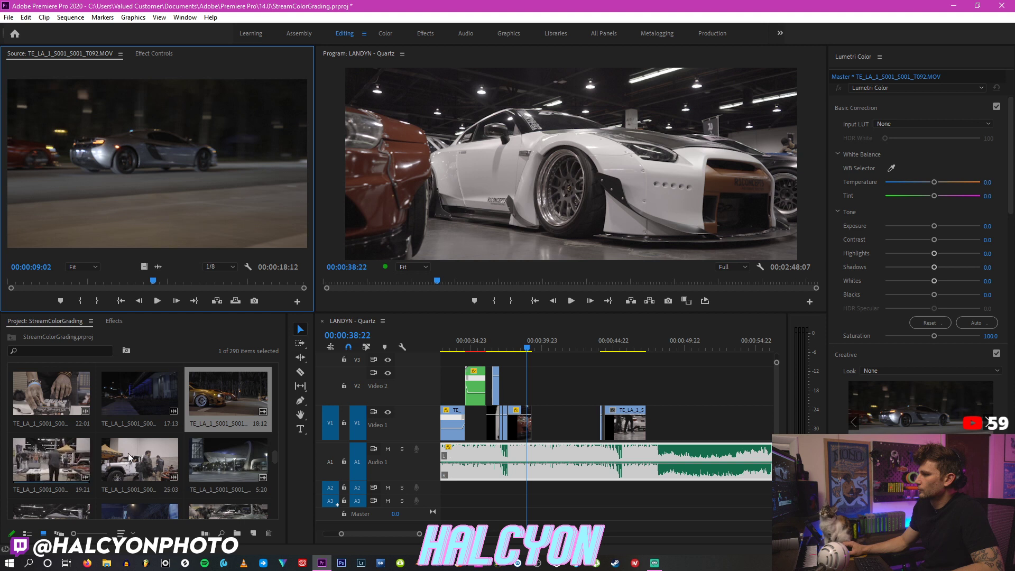
{"action": "scroll", "coordinate": [158, 436], "scroll_direction": "up", "scroll_amount": 3}
{"action": "scroll", "coordinate": [199, 414], "scroll_direction": "up", "scroll_amount": 2}
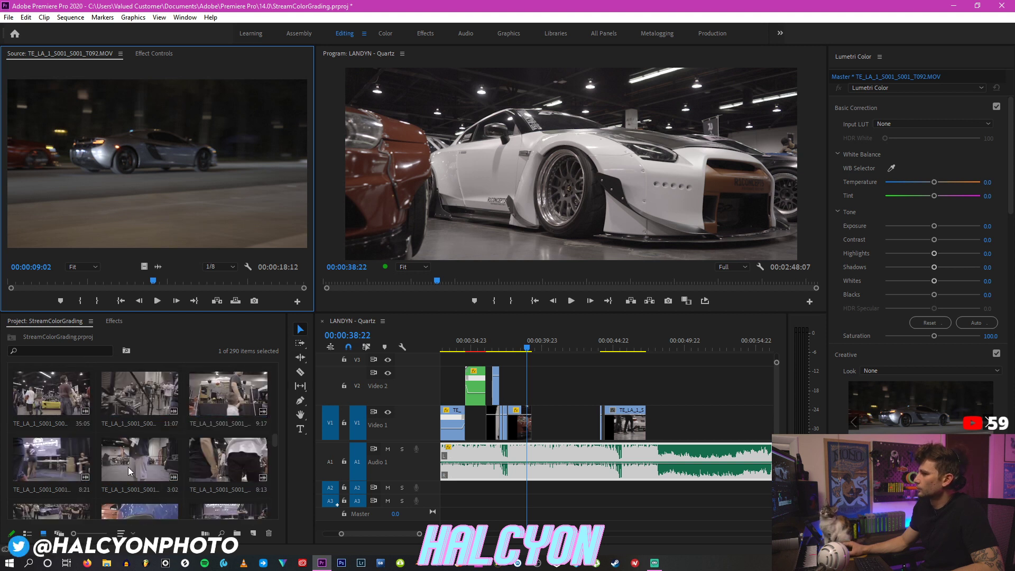
{"action": "scroll", "coordinate": [157, 465], "scroll_direction": "down", "scroll_amount": 2}
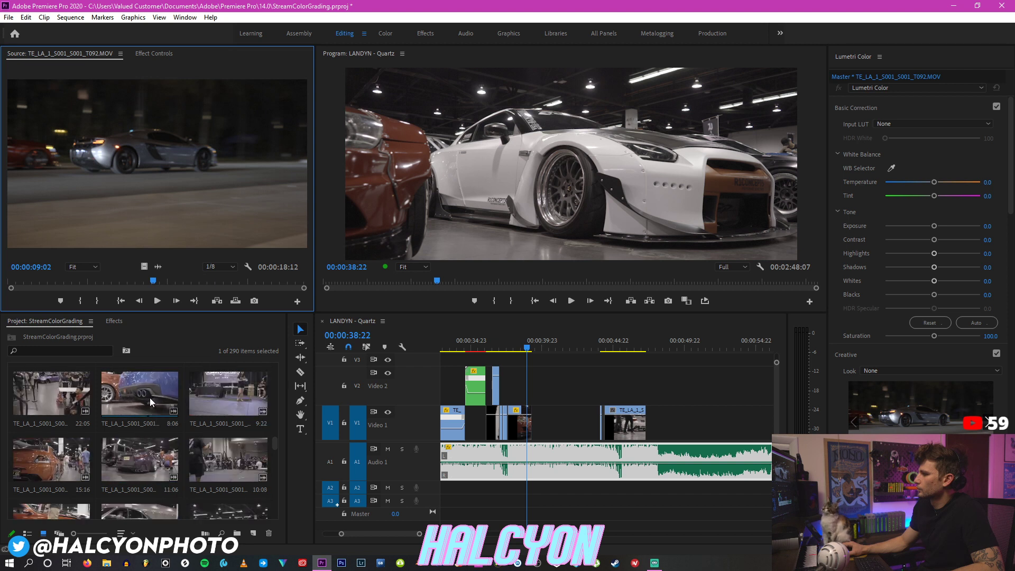
Step: Mark a 1:22 range of the T078 clip starting at 00:00:05:16 and place it on V1 directly after the T065 clip
{"action": "double_click", "coordinate": [147, 457]}
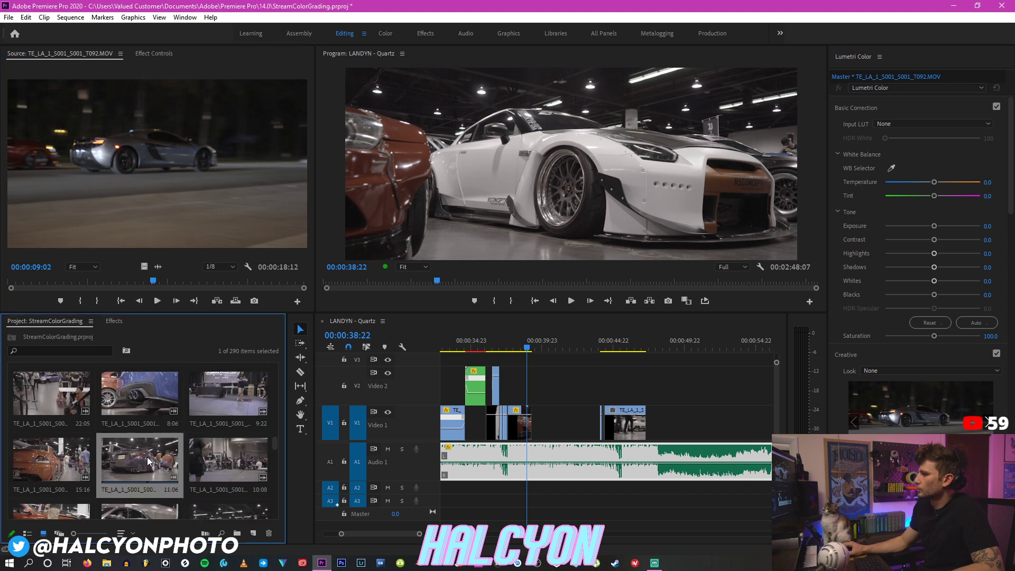
{"action": "key", "text": "space"}
{"action": "key", "text": "space"}
{"action": "mouse_move", "coordinate": [207, 283]}
{"action": "left_mouse_down"}
{"action": "mouse_move", "coordinate": [113, 281]}
{"action": "mouse_move", "coordinate": [157, 288]}
{"action": "left_mouse_up"}
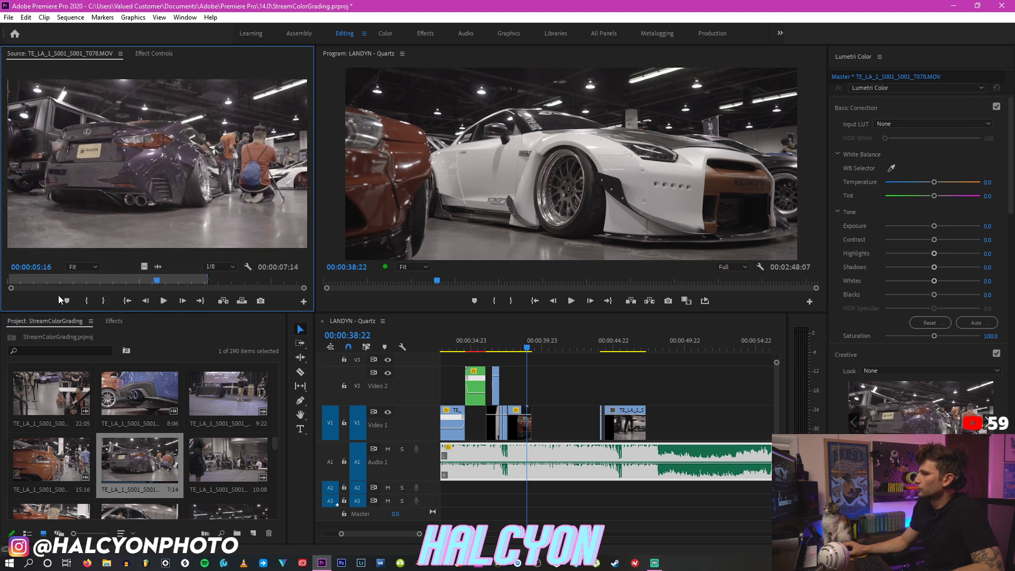
{"action": "left_click", "coordinate": [88, 301]}
{"action": "key", "text": "space"}
{"action": "key", "text": "space"}
{"action": "left_click_drag", "start_coordinate": [145, 267], "coordinate": [534, 422]}
Step: Play the cut from T065 to T078 against the music and trim the end of T078 on V1 to 00:00:40:19
{"action": "left_click", "coordinate": [522, 336]}
{"action": "key", "text": "equal"}
{"action": "key", "text": "equal"}
{"action": "key", "text": "space"}
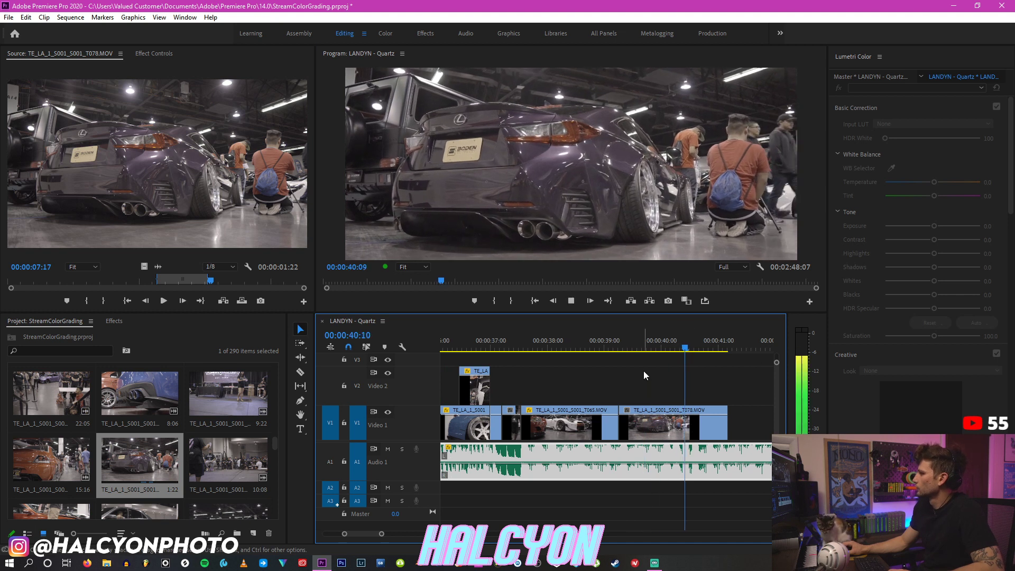
{"action": "left_click", "coordinate": [603, 345]}
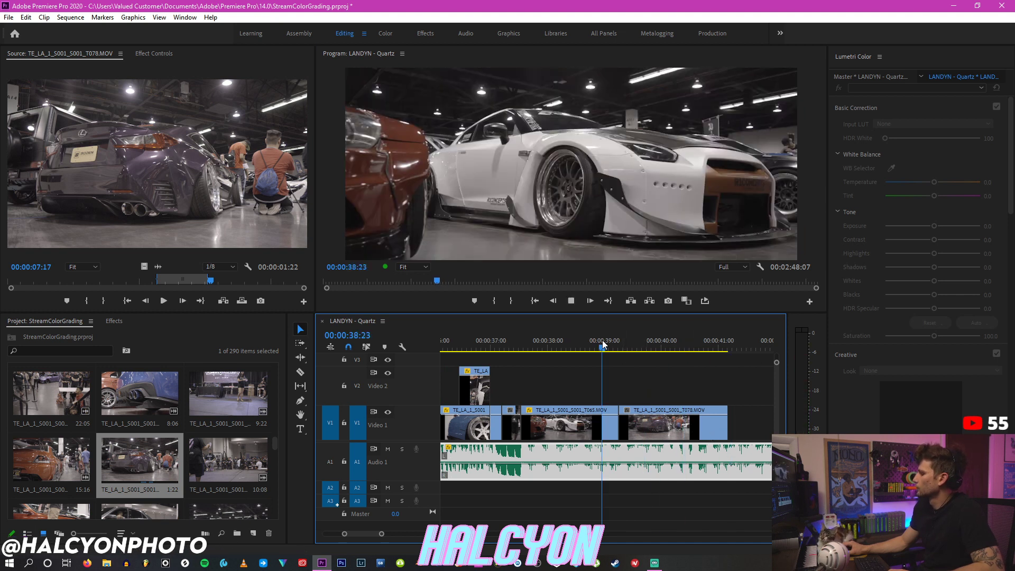
{"action": "key", "text": "space"}
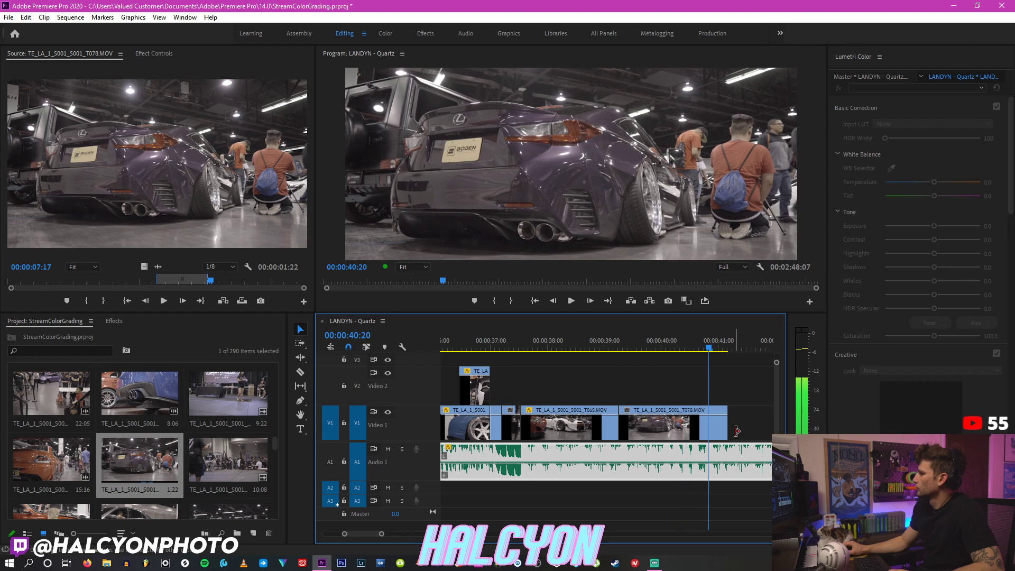
{"action": "left_click_drag", "start_coordinate": [726, 429], "coordinate": [707, 426]}
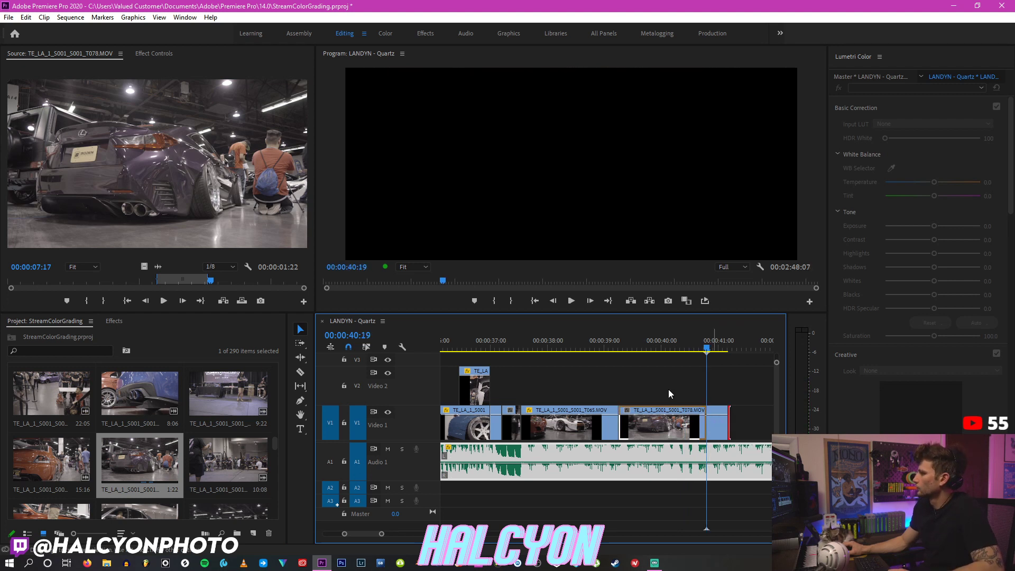
{"action": "left_click", "coordinate": [617, 344]}
{"action": "key", "text": "space"}
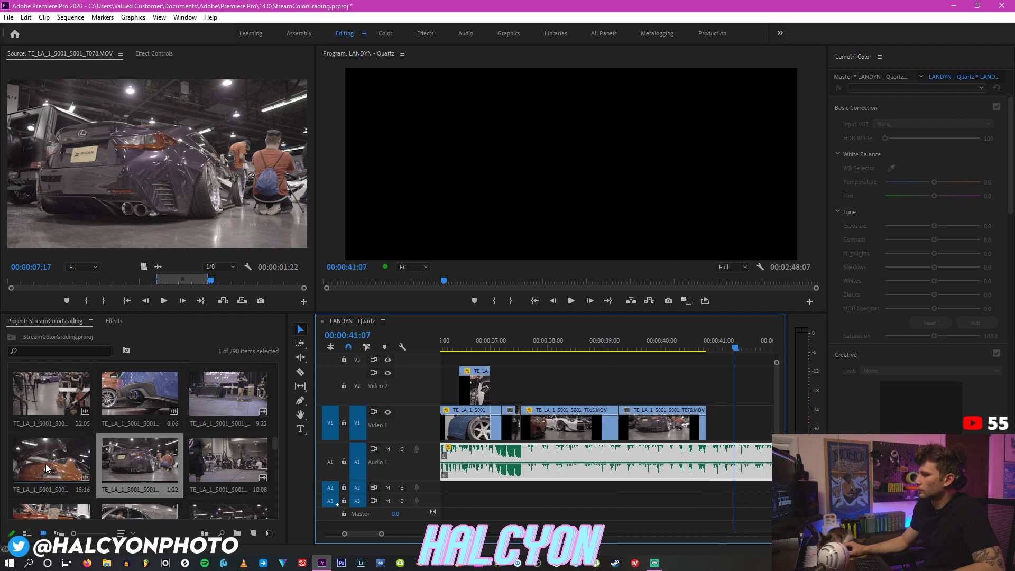
Step: Browse the project footage for the next shot, previewing the T079 and T082 clips
{"action": "scroll", "coordinate": [46, 465], "scroll_direction": "down", "scroll_amount": 1}
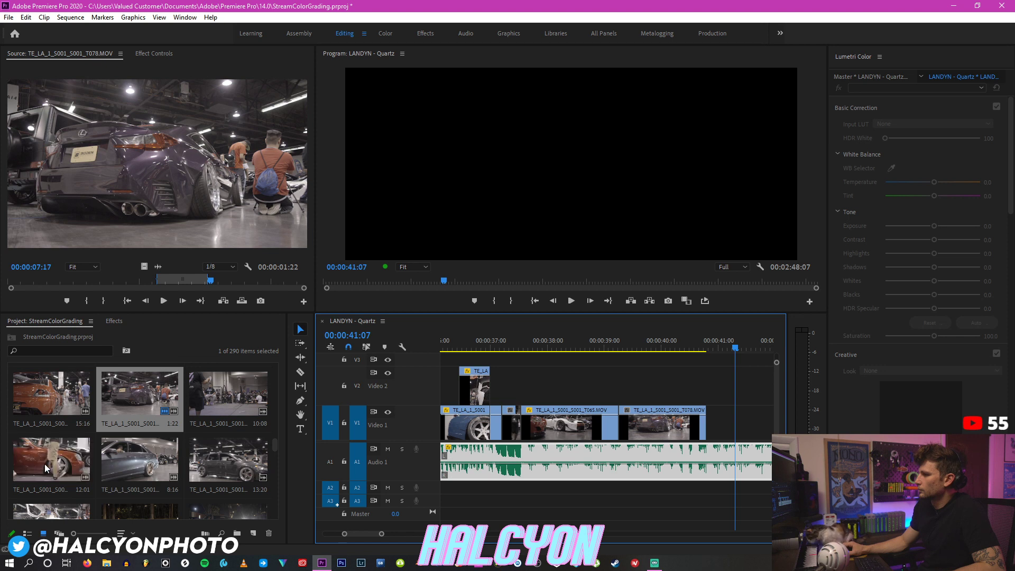
{"action": "double_click", "coordinate": [44, 464]}
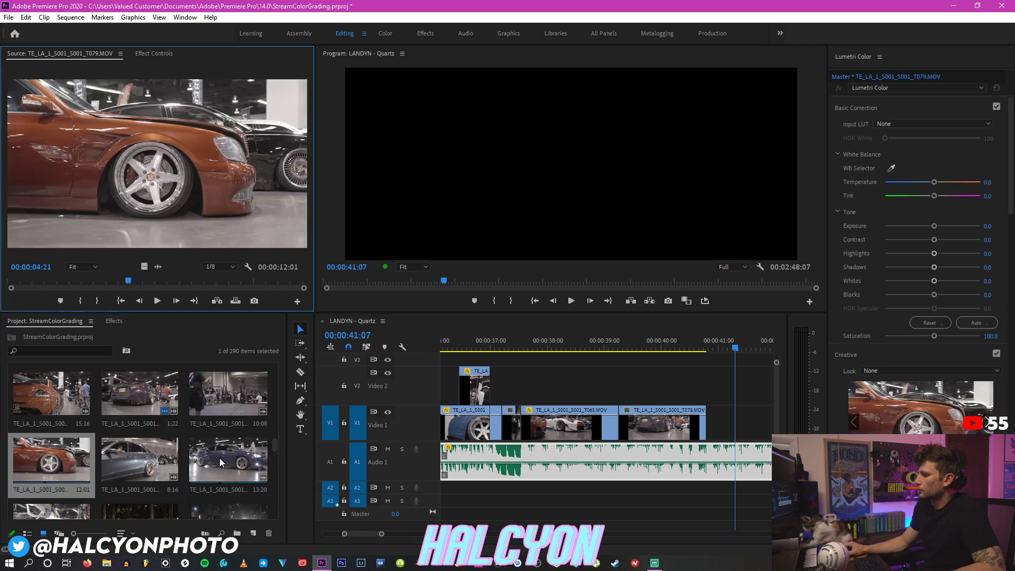
{"action": "scroll", "coordinate": [220, 458], "scroll_direction": "down", "scroll_amount": 2}
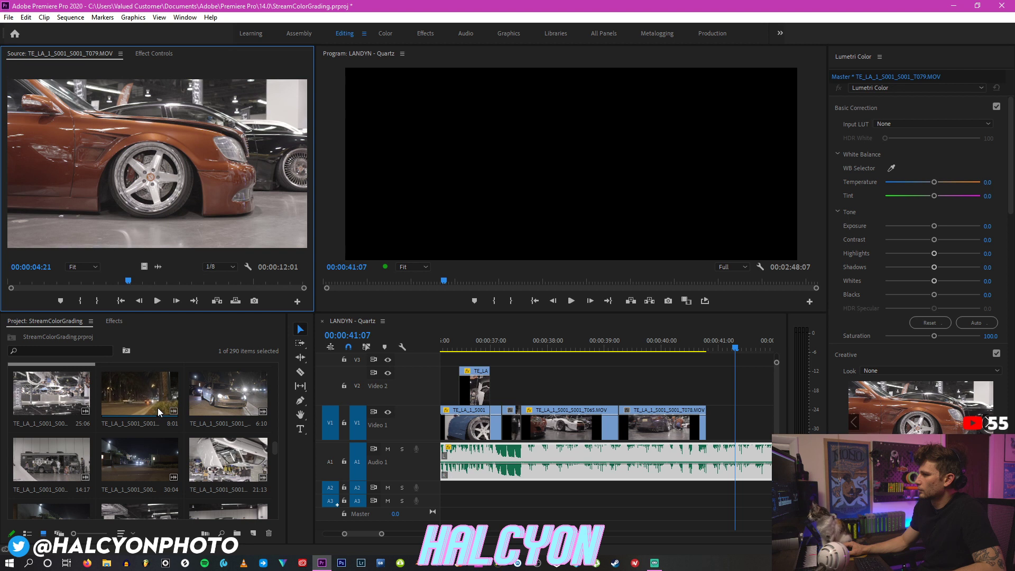
{"action": "double_click", "coordinate": [123, 402]}
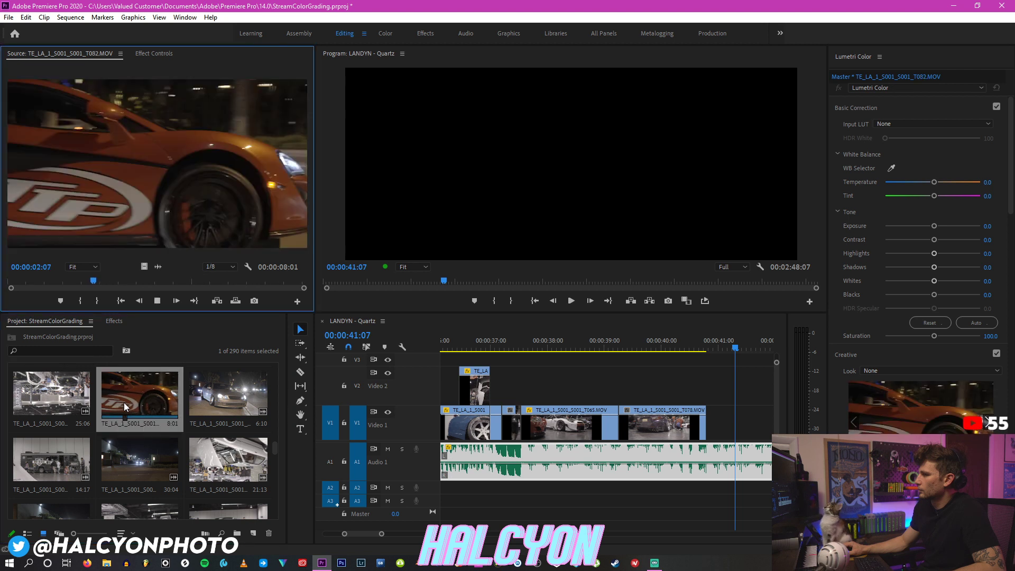
{"action": "key", "text": "space"}
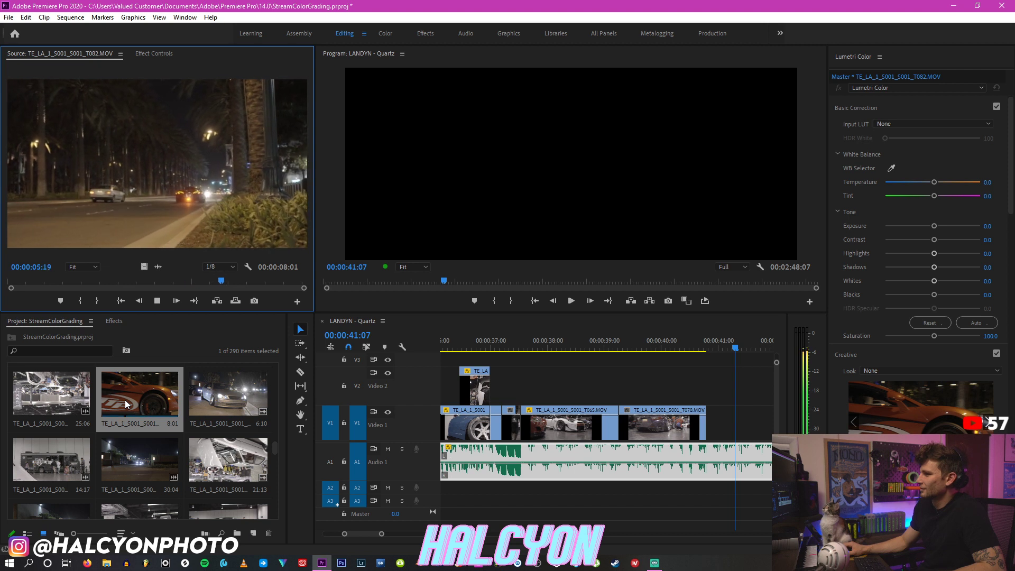
{"action": "key", "text": "space"}
{"action": "scroll", "coordinate": [131, 426], "scroll_direction": "down", "scroll_amount": 1}
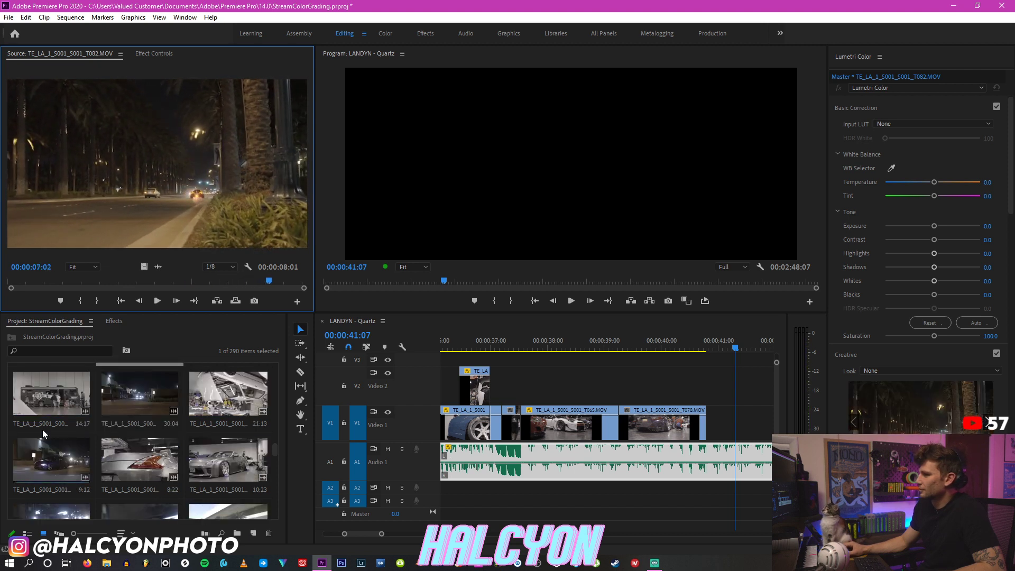
{"action": "scroll", "coordinate": [42, 429], "scroll_direction": "down", "scroll_amount": 1}
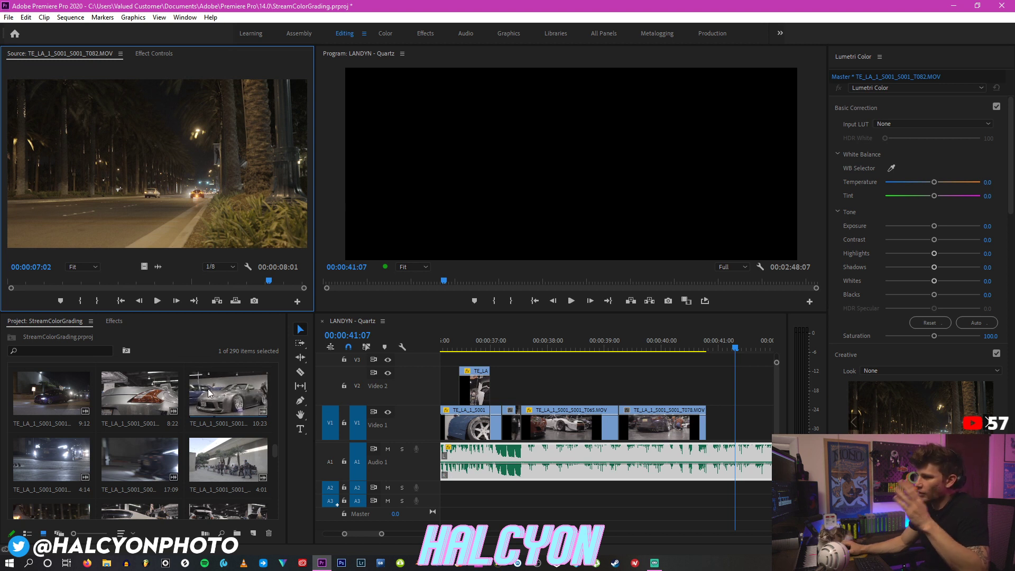
Step: Open the T085 clip of the dark red car, mark its in point at 00:00:04:22 and review the footage after it
{"action": "double_click", "coordinate": [63, 401]}
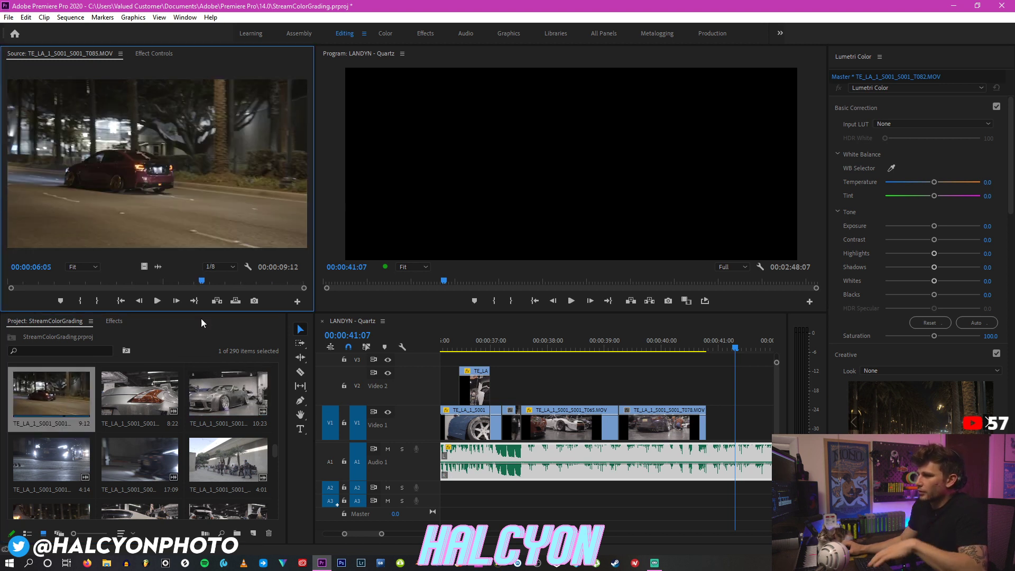
{"action": "key", "text": "j"}
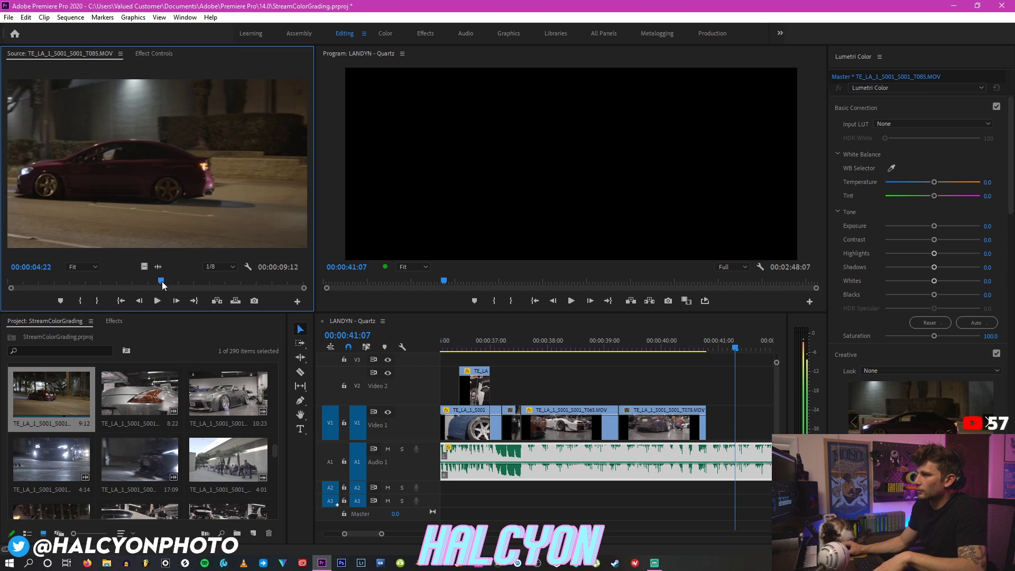
{"action": "key", "text": "k"}
{"action": "left_click_drag", "start_coordinate": [153, 279], "coordinate": [214, 279]}
{"action": "key", "text": "l"}
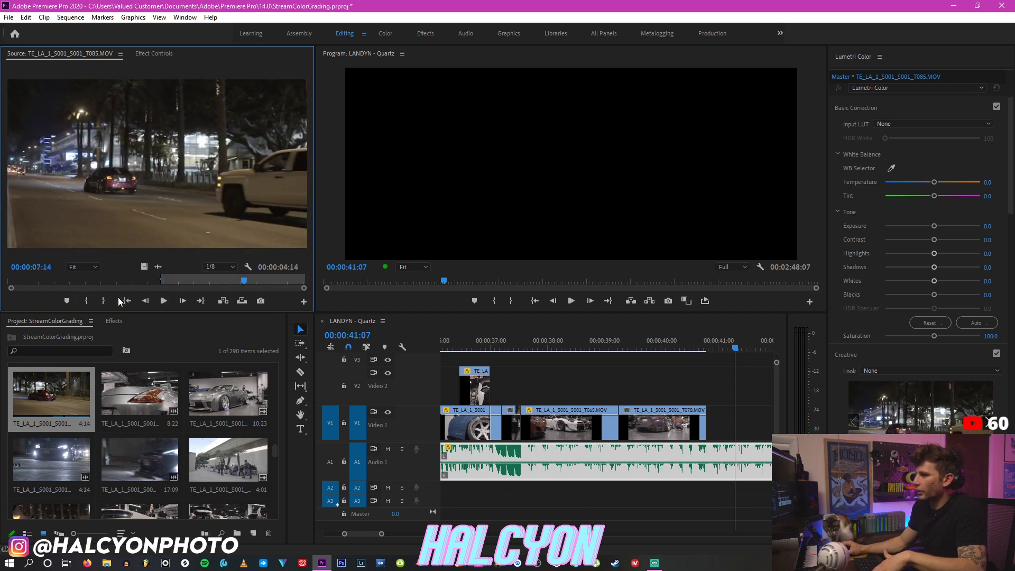
Step: Mark a range of the silver car headlight clip T085 from 00:00:04:23 to 00:00:06:17 and place it on V1 directly after T078
{"action": "double_click", "coordinate": [151, 405]}
{"action": "left_click_drag", "start_coordinate": [135, 281], "coordinate": [173, 287]}
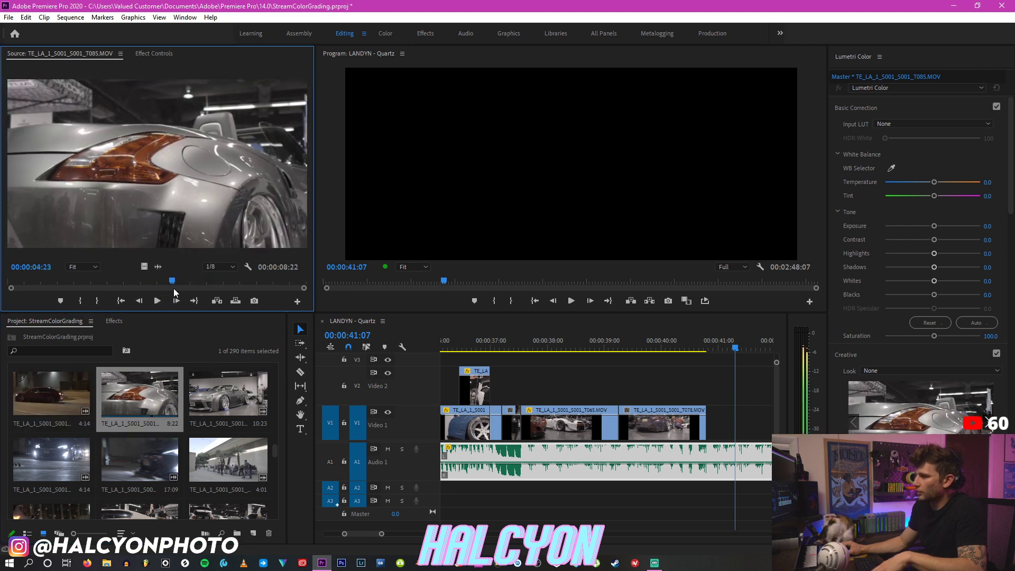
{"action": "left_click", "coordinate": [80, 301]}
{"action": "key", "text": "l"}
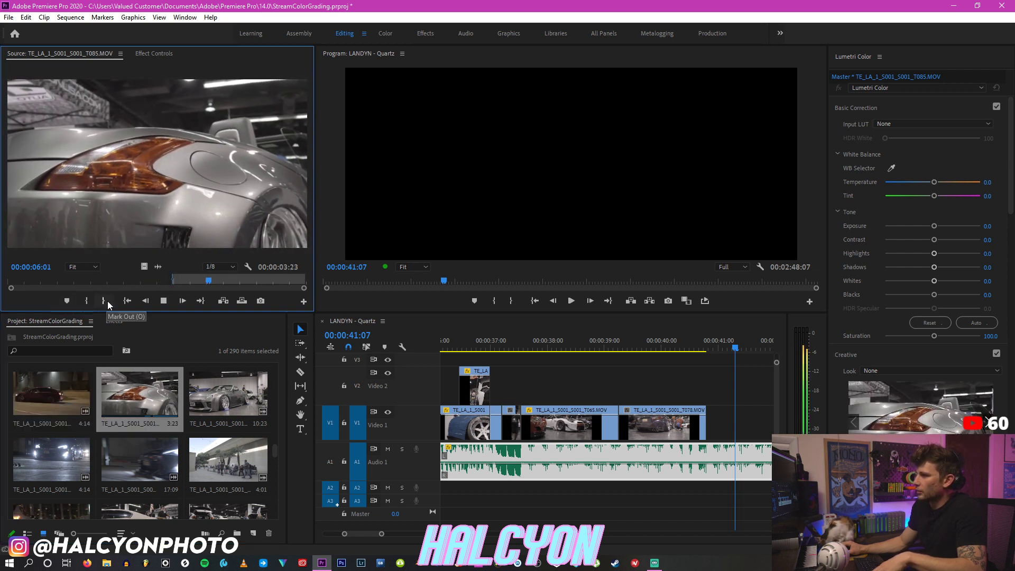
{"action": "left_click", "coordinate": [104, 301]}
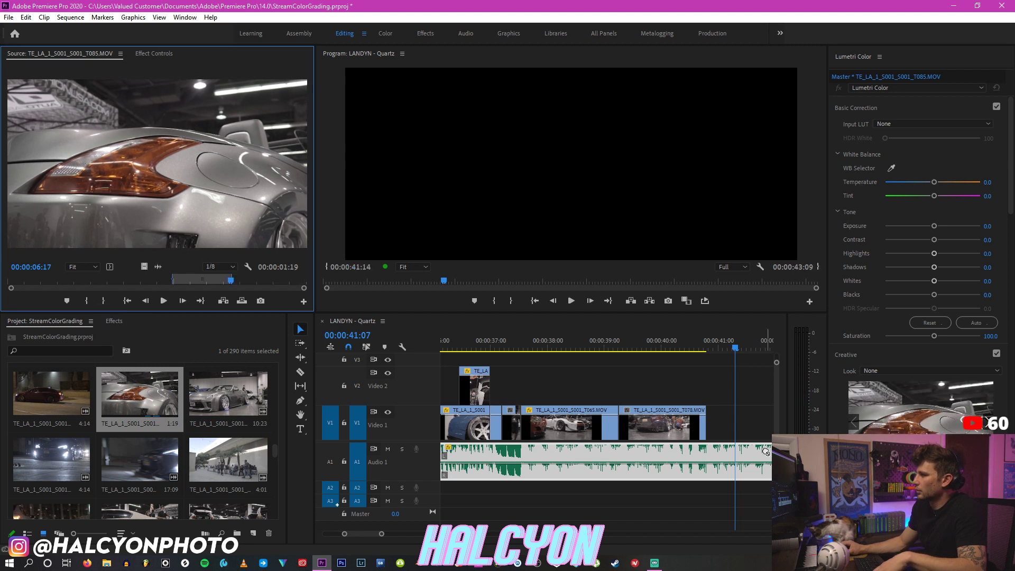
{"action": "left_click_drag", "start_coordinate": [711, 430], "coordinate": [712, 431]}
Step: Play the cut from T078 against the music and move the T085 clip on V1 to start at 00:00:42:13
{"action": "left_click", "coordinate": [683, 342]}
{"action": "key", "text": "minus"}
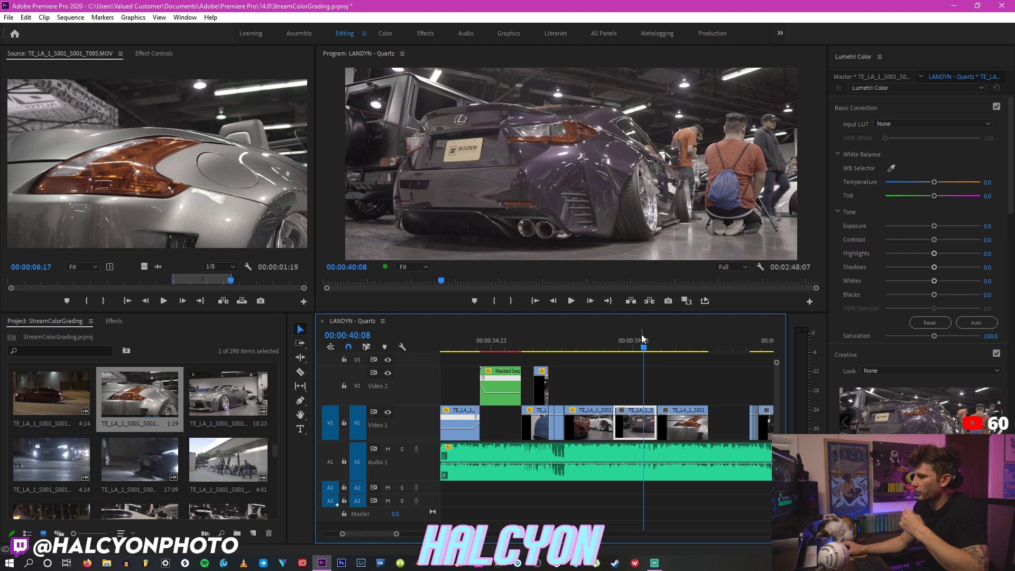
{"action": "key", "text": "Left"}
{"action": "key", "text": "Left"}
{"action": "key", "text": "Left"}
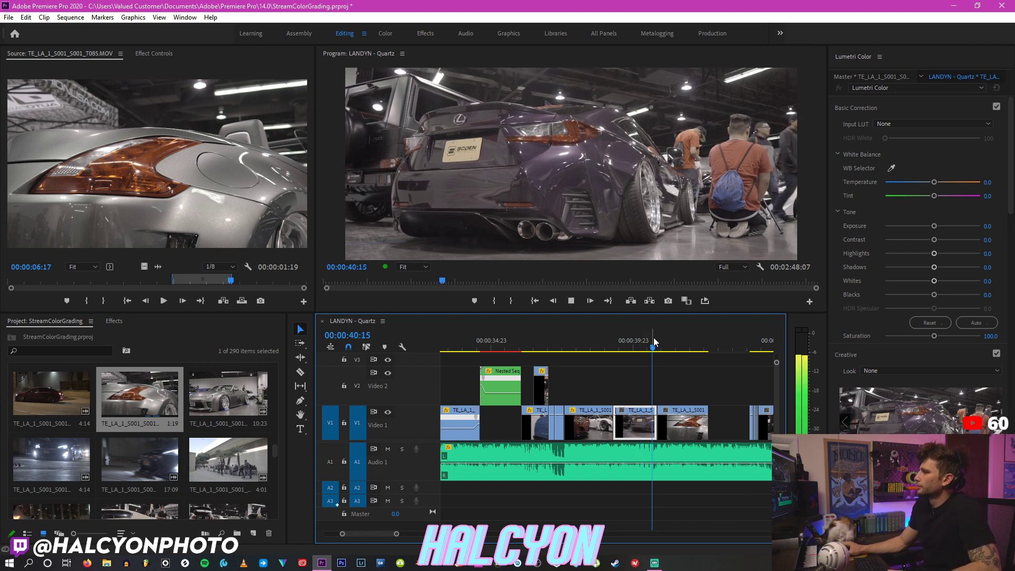
{"action": "left_click", "coordinate": [684, 418]}
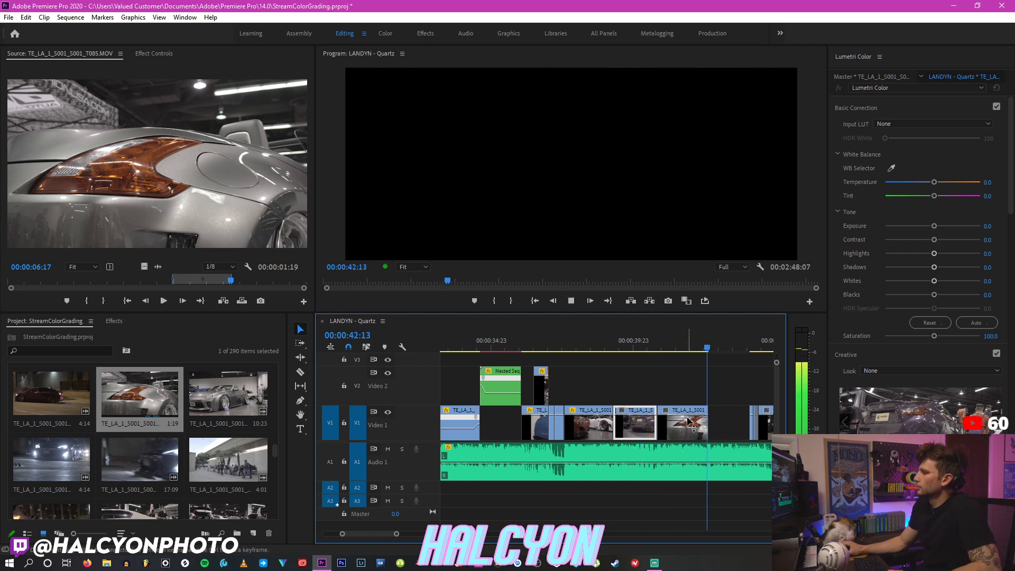
{"action": "left_click_drag", "start_coordinate": [689, 421], "coordinate": [721, 427]}
{"action": "key", "text": "space"}
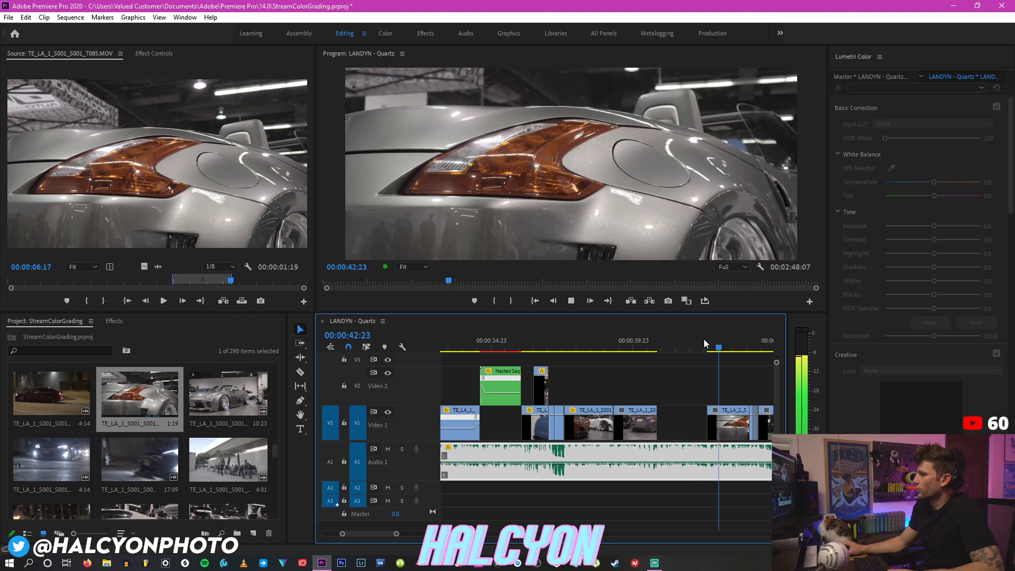
Step: Open the T086 clip of the silver convertible, mark an in point about two seconds in and review the footage after it
{"action": "double_click", "coordinate": [233, 394]}
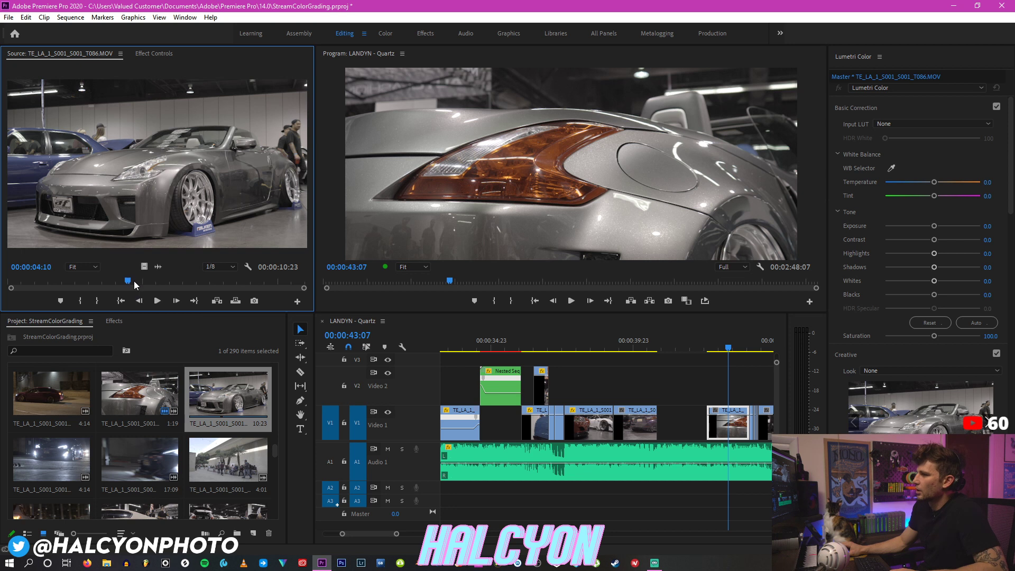
{"action": "left_click", "coordinate": [203, 281]}
{"action": "left_click_drag", "start_coordinate": [205, 280], "coordinate": [62, 280]}
{"action": "left_click", "coordinate": [81, 302]}
{"action": "key", "text": "space"}
{"action": "key", "text": "space"}
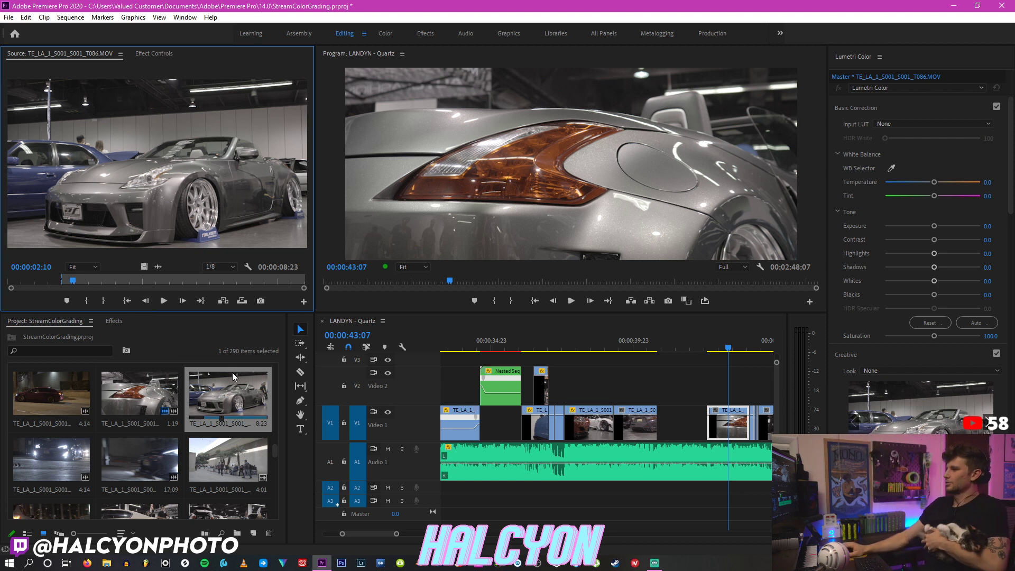
{"action": "left_click_drag", "start_coordinate": [106, 280], "coordinate": [236, 280]}
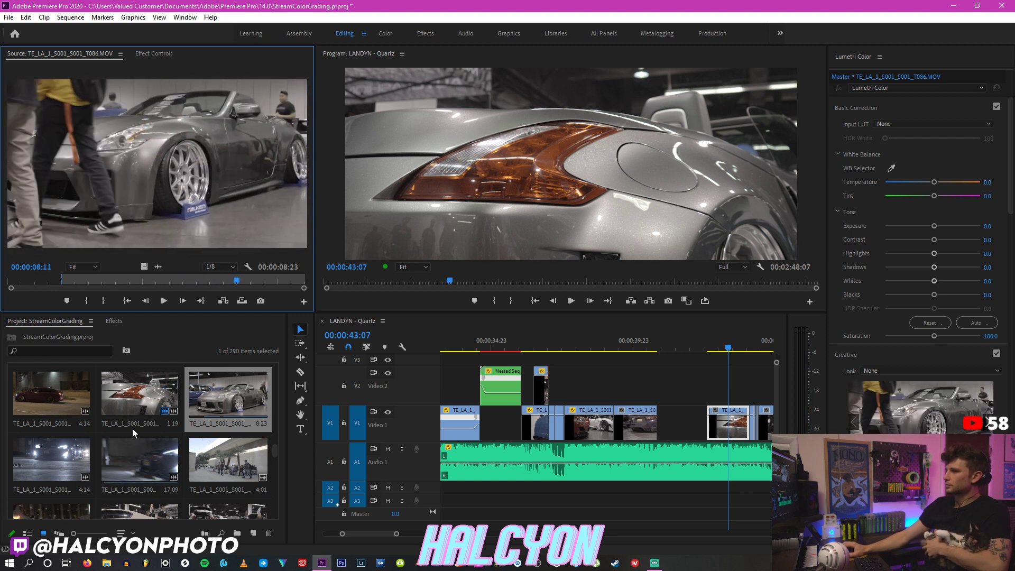
Step: Browse the project footage for a shot to fill the V1 gap between T078 and T085, previewing a clip of an open-hood car
{"action": "scroll", "coordinate": [72, 462], "scroll_direction": "down", "scroll_amount": 3}
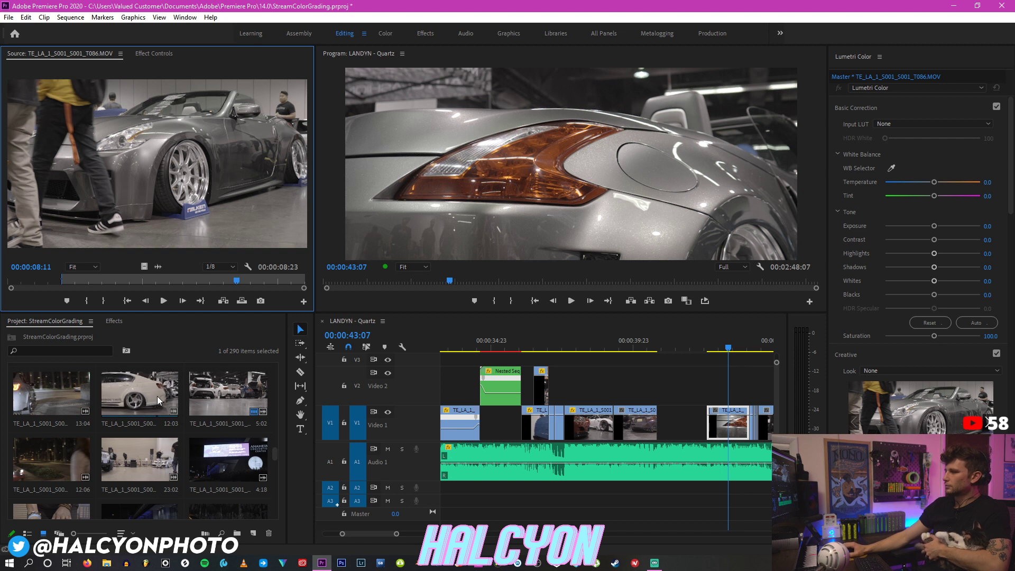
{"action": "scroll", "coordinate": [115, 436], "scroll_direction": "down", "scroll_amount": 2}
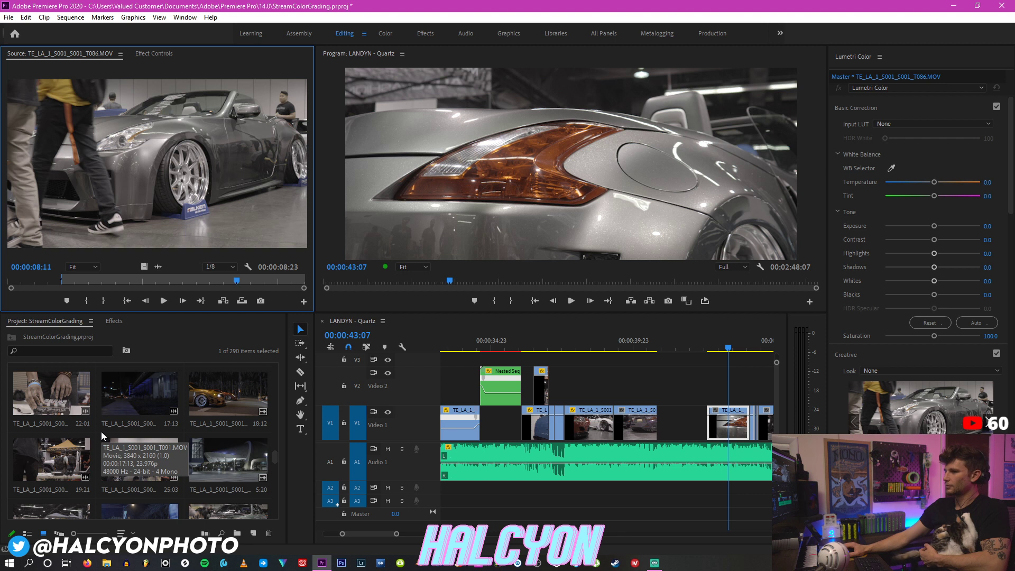
{"action": "scroll", "coordinate": [102, 437], "scroll_direction": "down", "scroll_amount": 1}
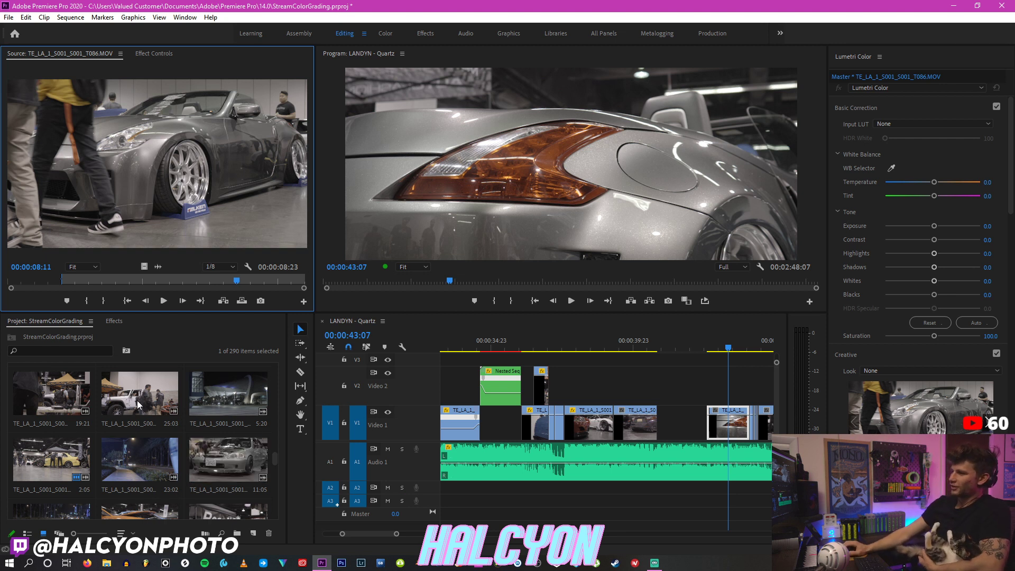
{"action": "scroll", "coordinate": [90, 437], "scroll_direction": "down", "scroll_amount": 2}
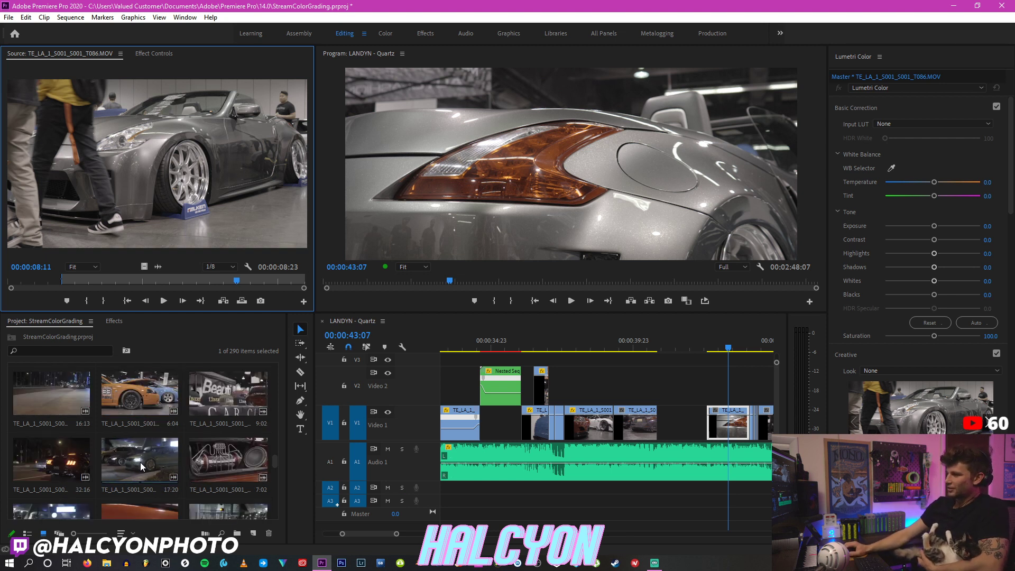
{"action": "scroll", "coordinate": [141, 462], "scroll_direction": "down", "scroll_amount": 2}
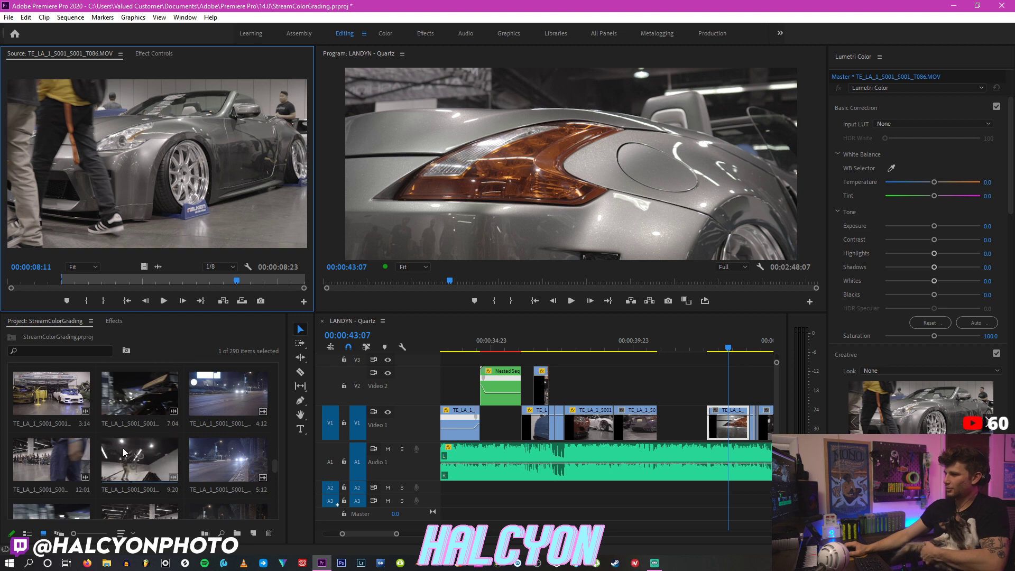
{"action": "scroll", "coordinate": [130, 456], "scroll_direction": "down", "scroll_amount": 1}
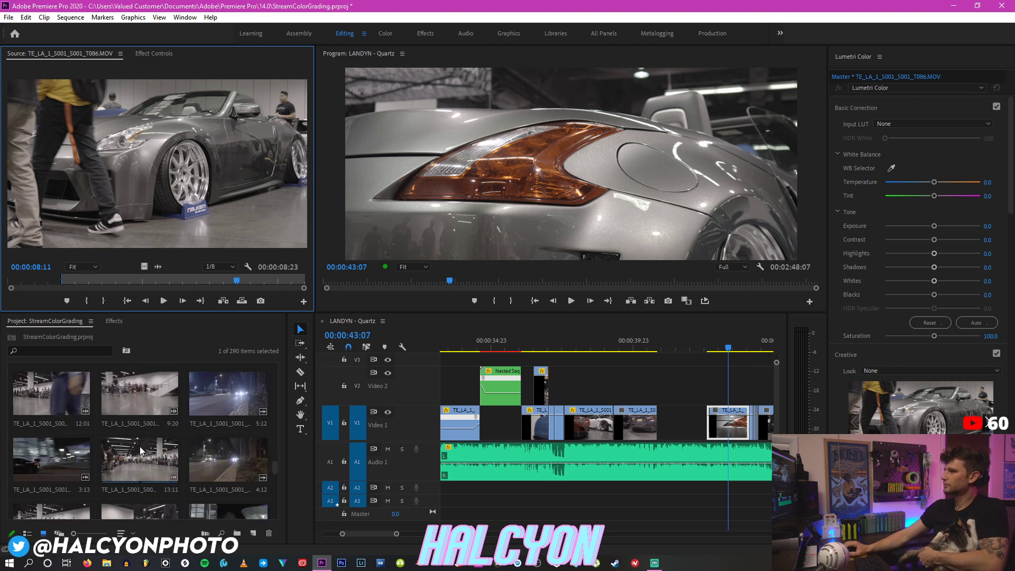
{"action": "scroll", "coordinate": [199, 463], "scroll_direction": "down", "scroll_amount": 2}
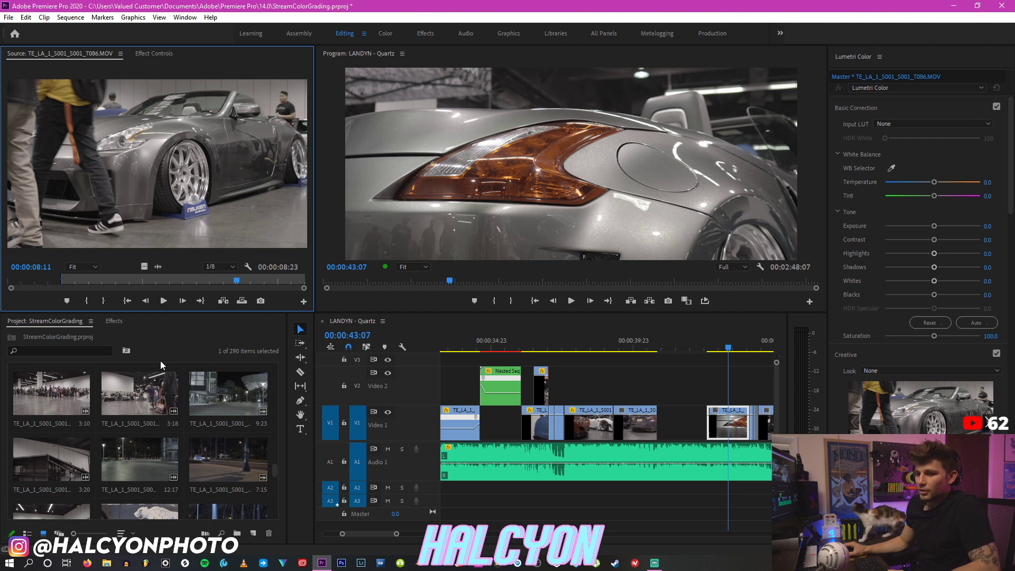
{"action": "scroll", "coordinate": [161, 362], "scroll_direction": "down", "scroll_amount": 2}
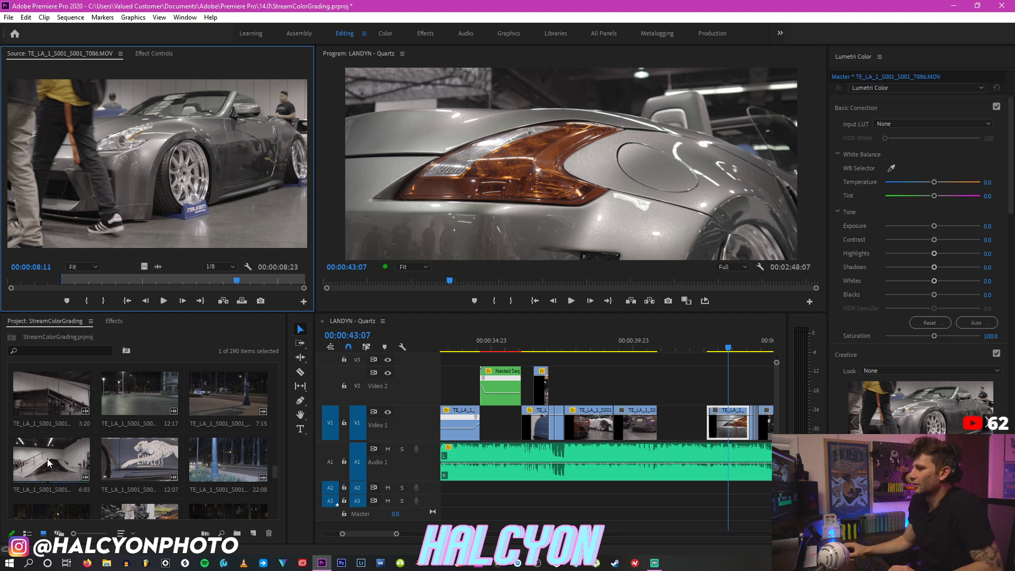
{"action": "scroll", "coordinate": [114, 403], "scroll_direction": "down", "scroll_amount": 3}
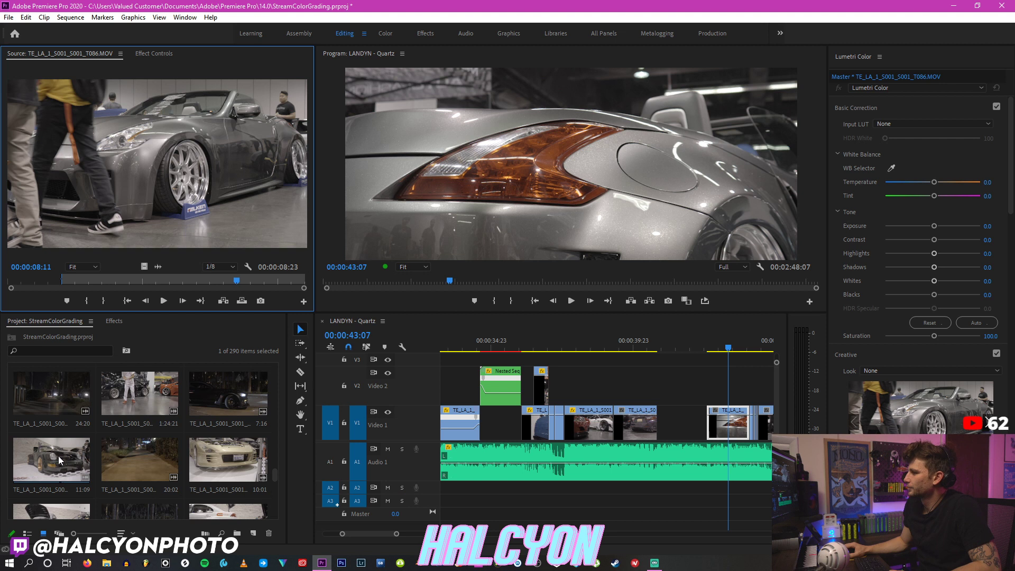
{"action": "scroll", "coordinate": [136, 454], "scroll_direction": "down", "scroll_amount": 2}
{"action": "double_click", "coordinate": [37, 458]}
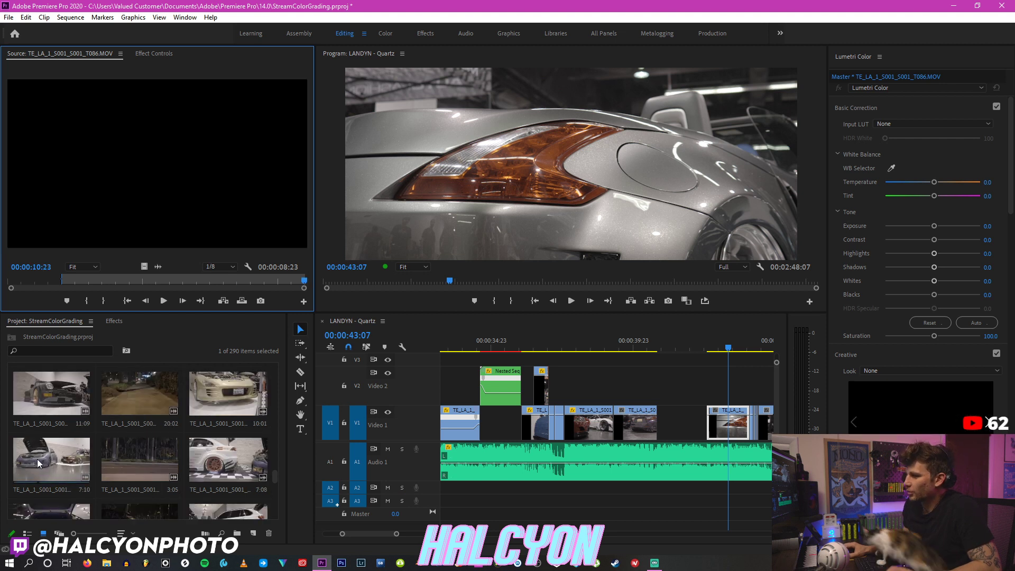
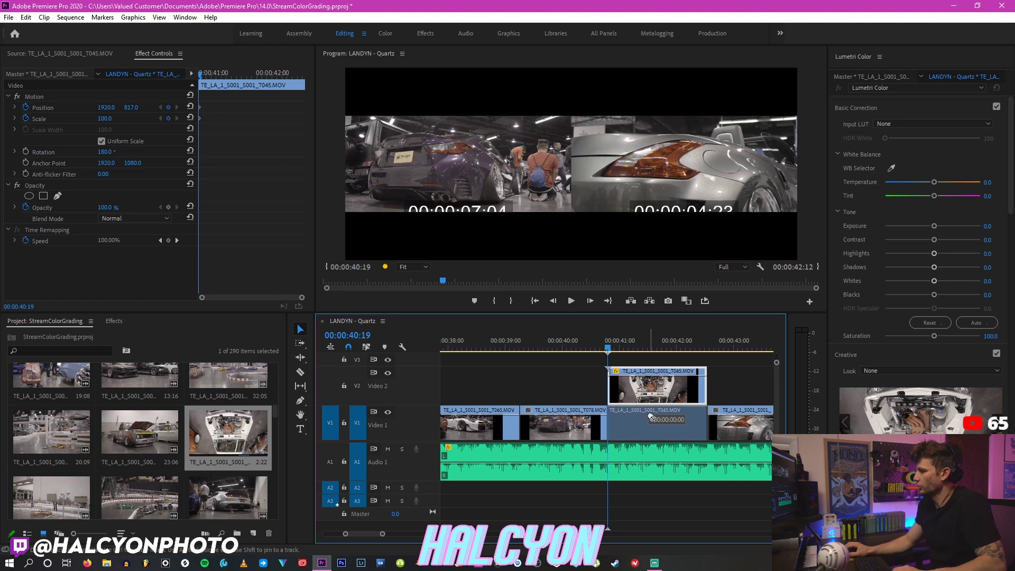
Step: Keyframe the T045 engine bay clip's scale to 120 and its rotation to 168° at the clip's end, 00:00:42:12
{"action": "key", "text": "Down"}
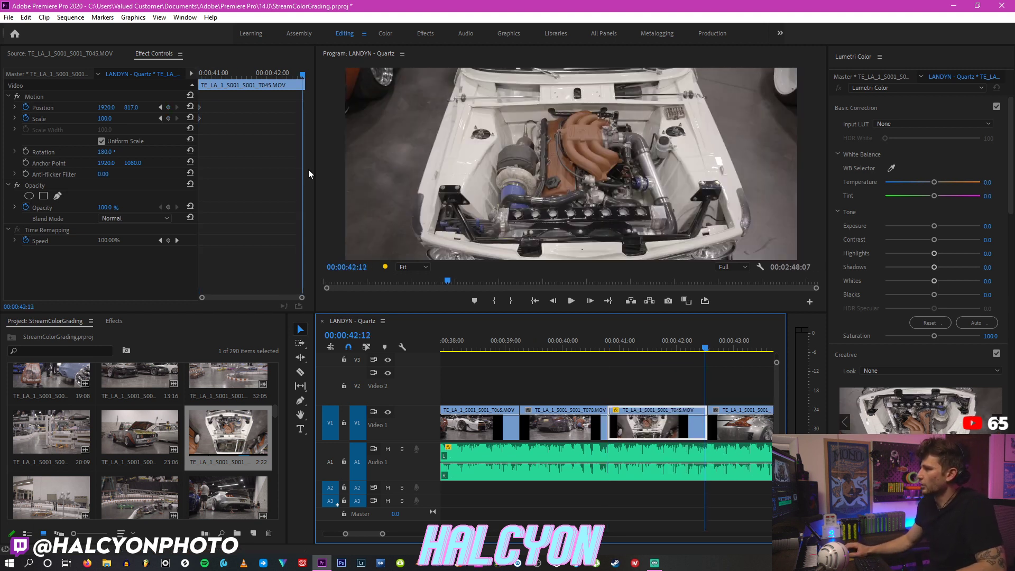
{"action": "left_click", "coordinate": [105, 118]}
{"action": "type", "text": "120"}
{"action": "key", "text": "Return"}
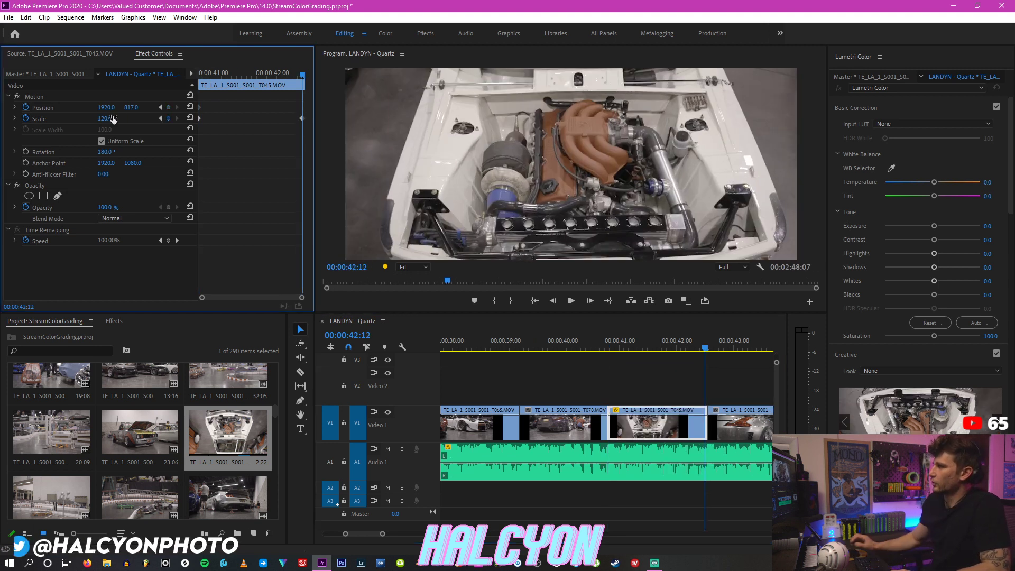
{"action": "left_click", "coordinate": [25, 152]}
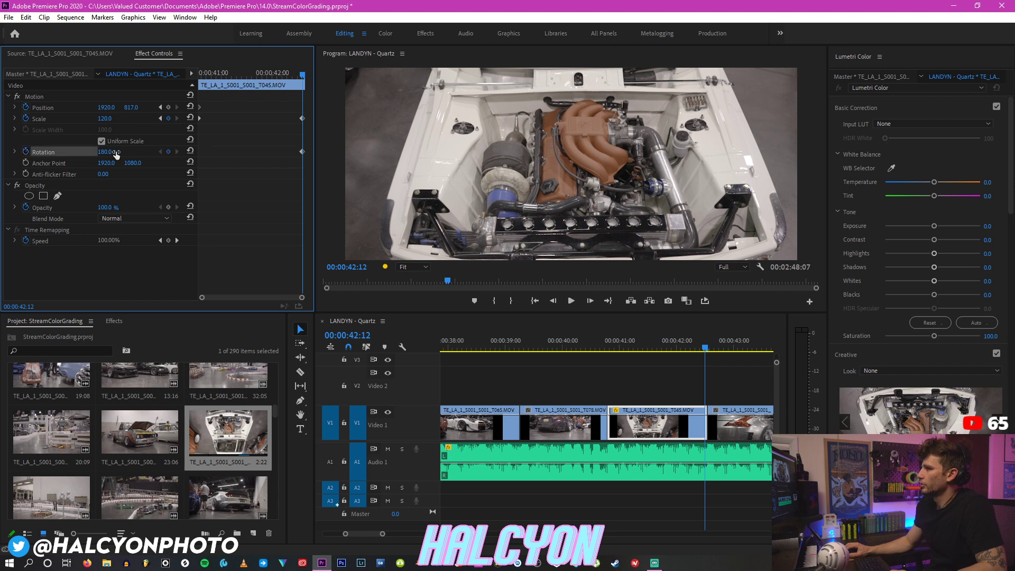
{"action": "left_click_drag", "start_coordinate": [105, 152], "coordinate": [98, 152]}
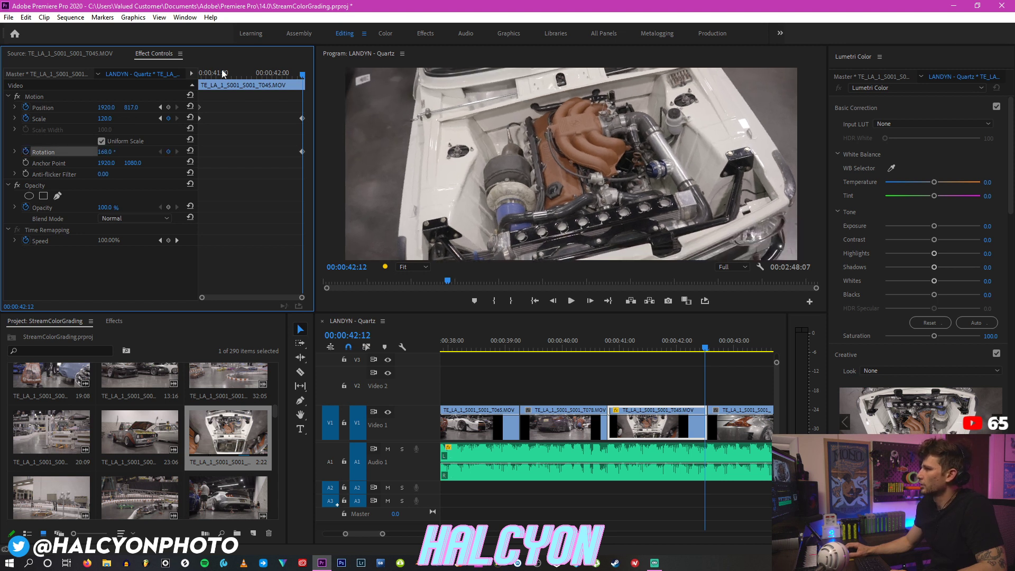
Step: Keyframe the T045 clip's rotation to 180° at its start, 00:00:40:19, and play the animated clip into T085
{"action": "left_click_drag", "start_coordinate": [222, 73], "coordinate": [136, 104]}
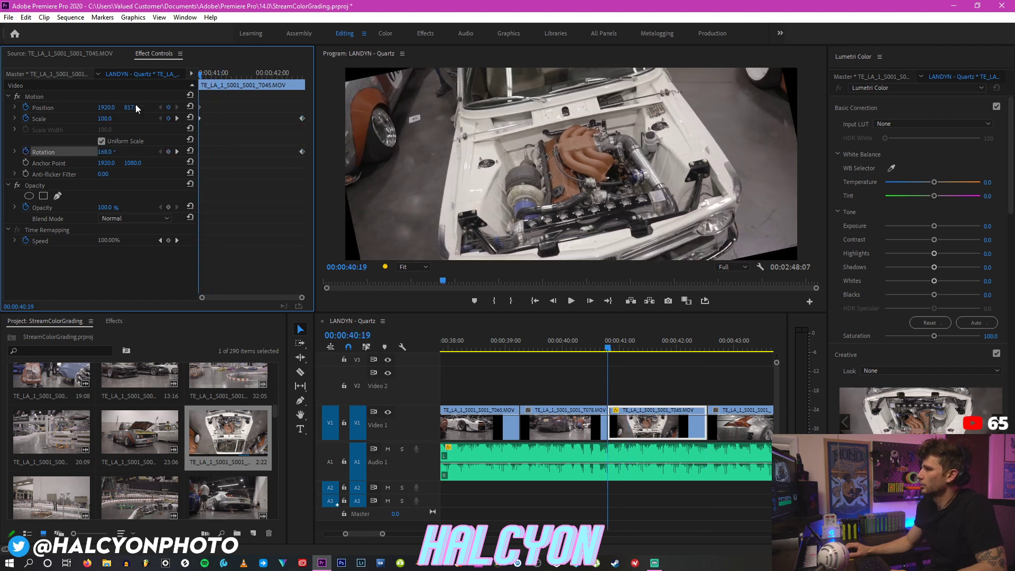
{"action": "left_click", "coordinate": [118, 152]}
{"action": "type", "text": "18"}
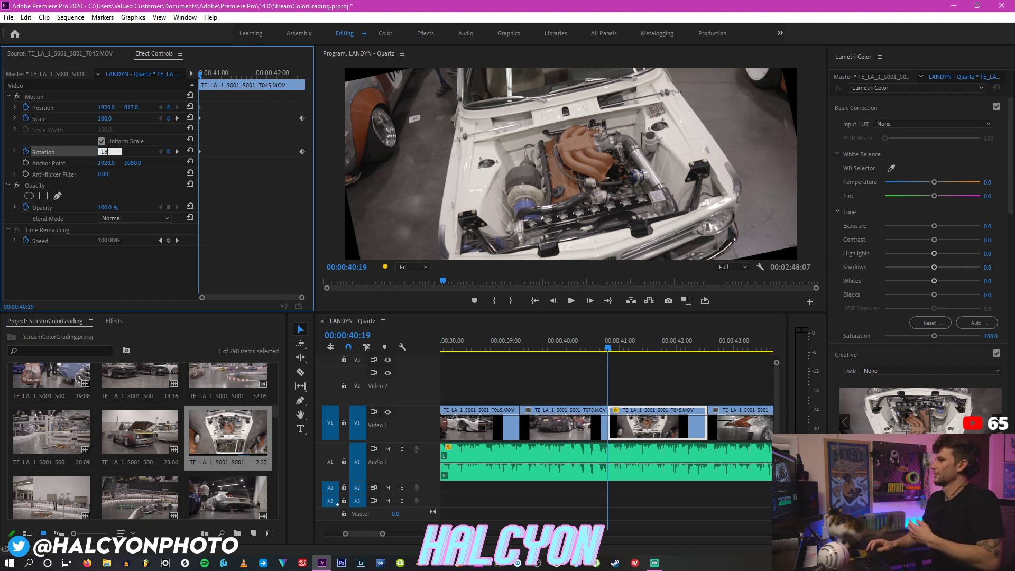
{"action": "type", "text": "0"}
{"action": "key", "text": "Return"}
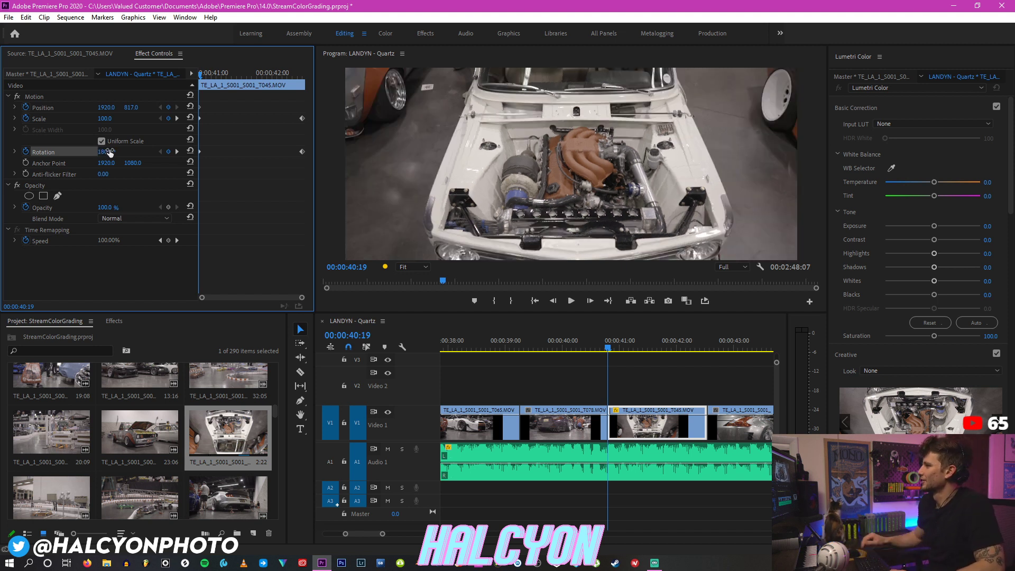
{"action": "key", "text": "space"}
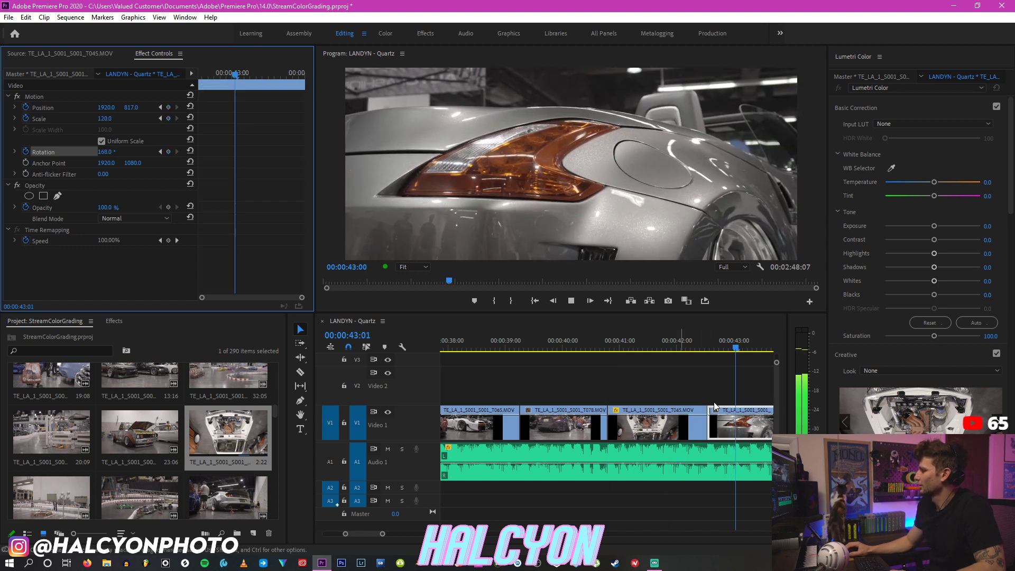
Step: Add position, scale and rotation keyframes to the T085 clip at its last frame, 00:00:44:00, with the scale set to 115
{"action": "left_click", "coordinate": [729, 429]}
{"action": "key", "text": "minus"}
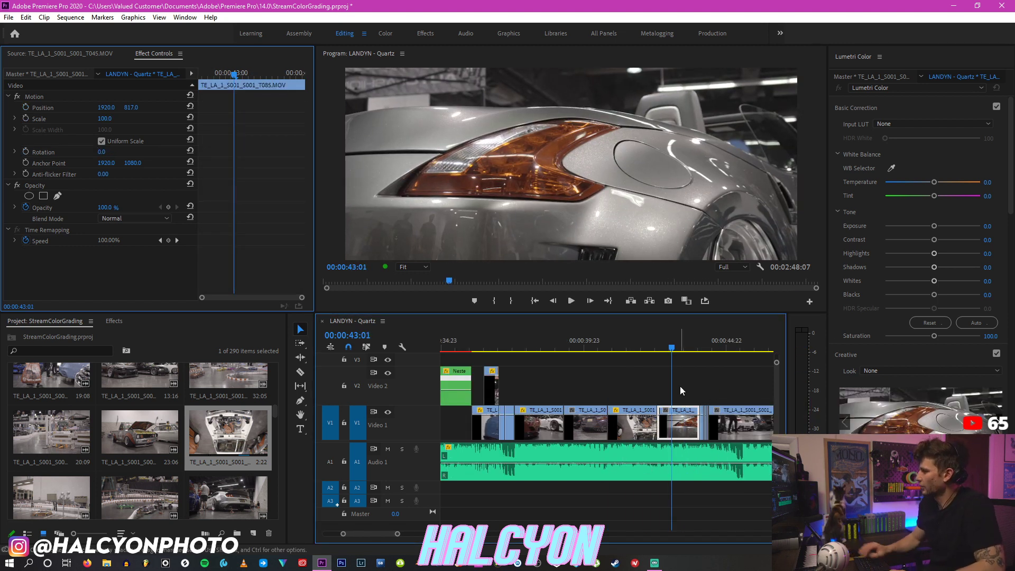
{"action": "key", "text": "Down"}
{"action": "key", "text": "Left"}
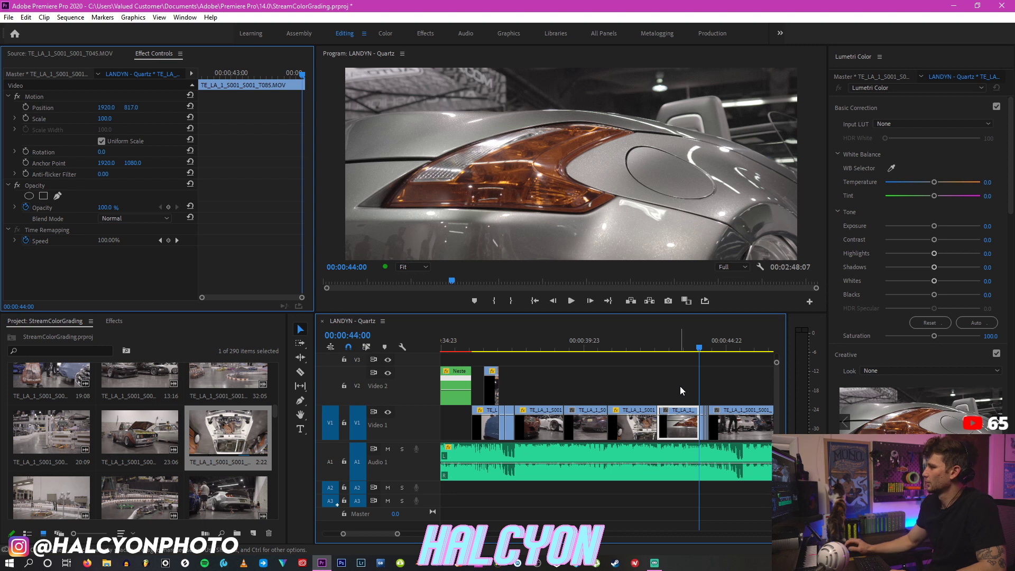
{"action": "left_click", "coordinate": [28, 116]}
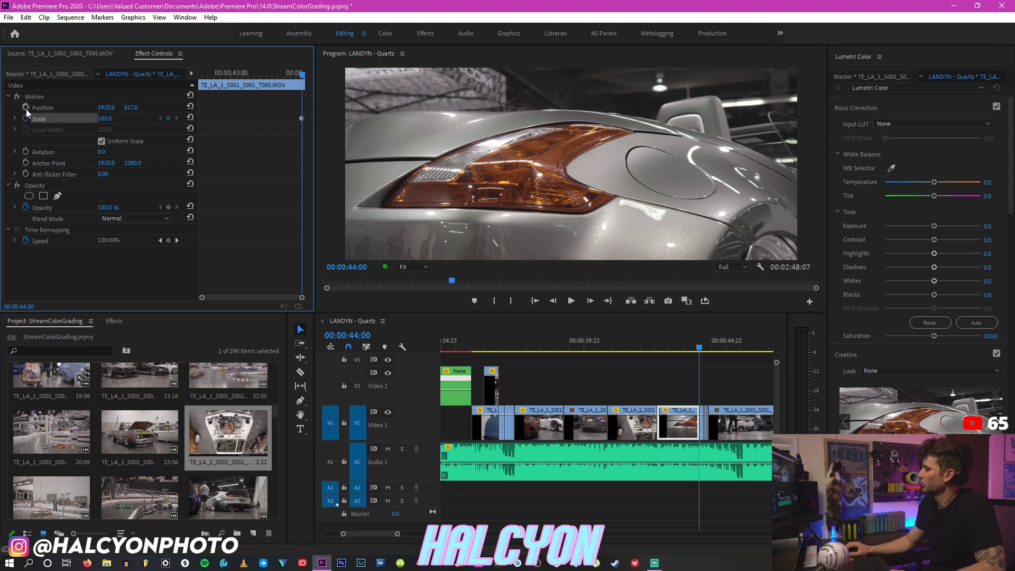
{"action": "left_click", "coordinate": [26, 108]}
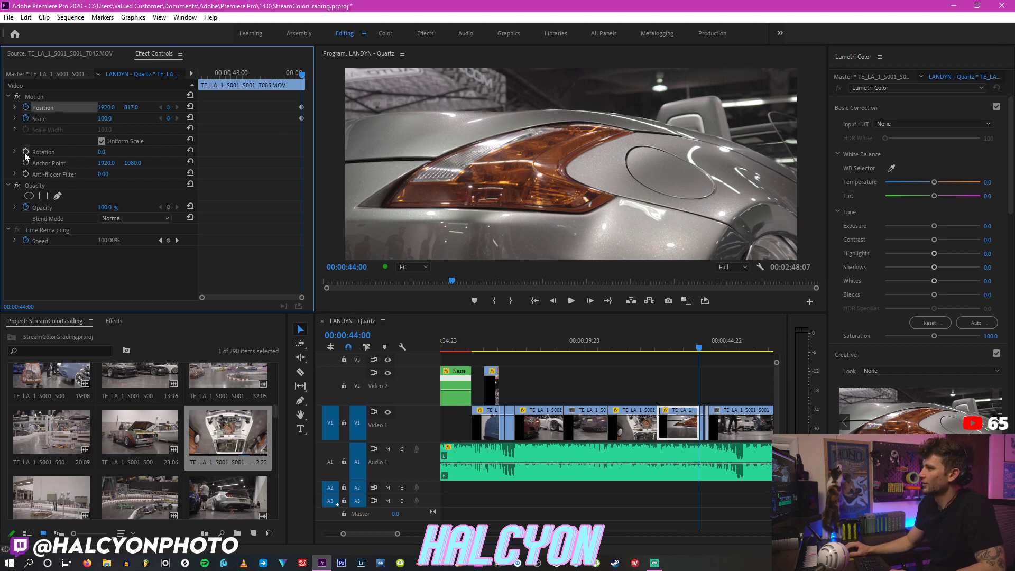
{"action": "type", "text": "115"}
{"action": "key", "text": "Return"}
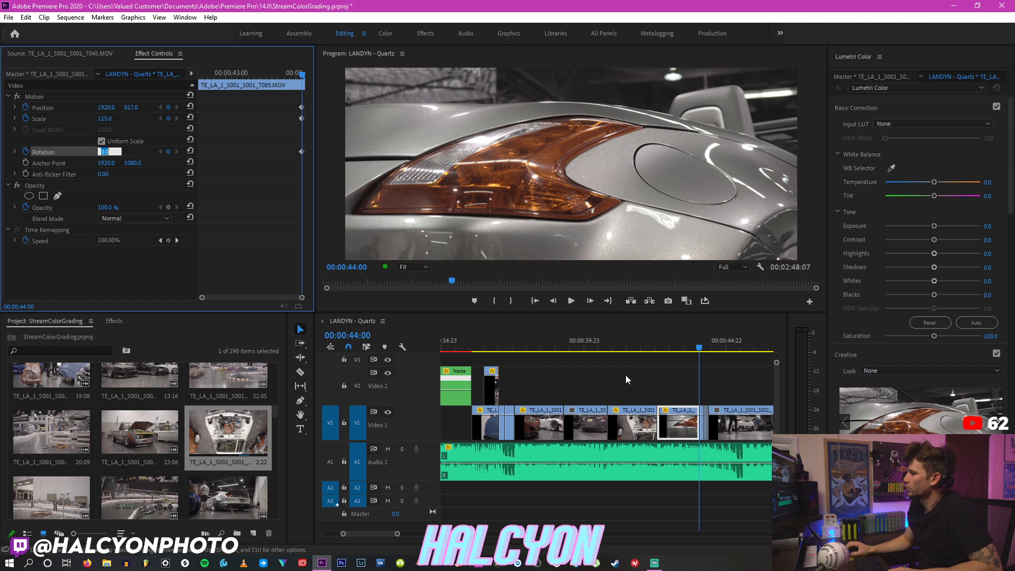
Step: Keyframe the T085 clip's position, scale and rotation at its first frame, 00:00:42:13, with the scale set to 100, and play the zoom
{"action": "left_click", "coordinate": [260, 74]}
{"action": "left_click", "coordinate": [201, 74]}
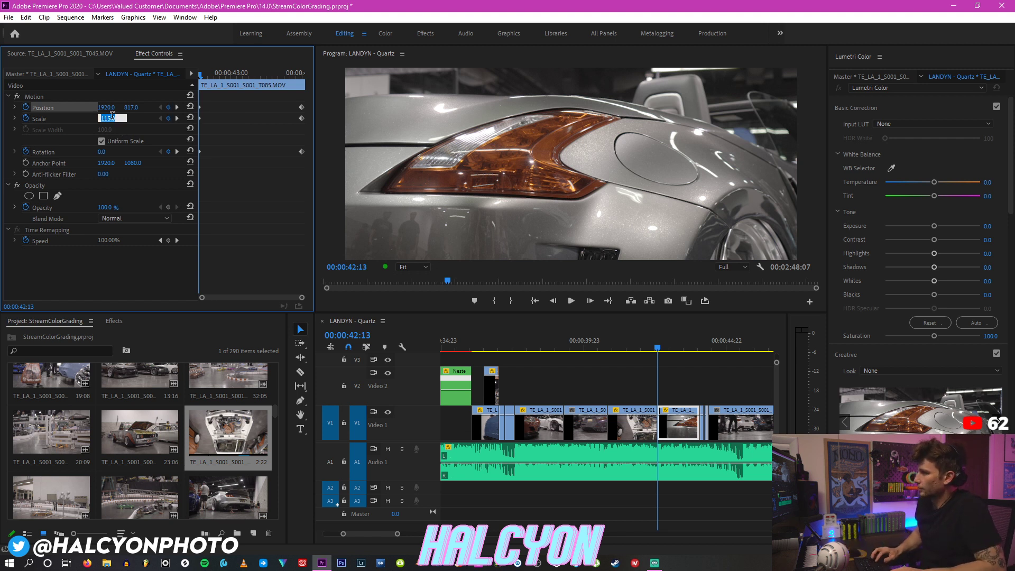
{"action": "key", "text": "Return"}
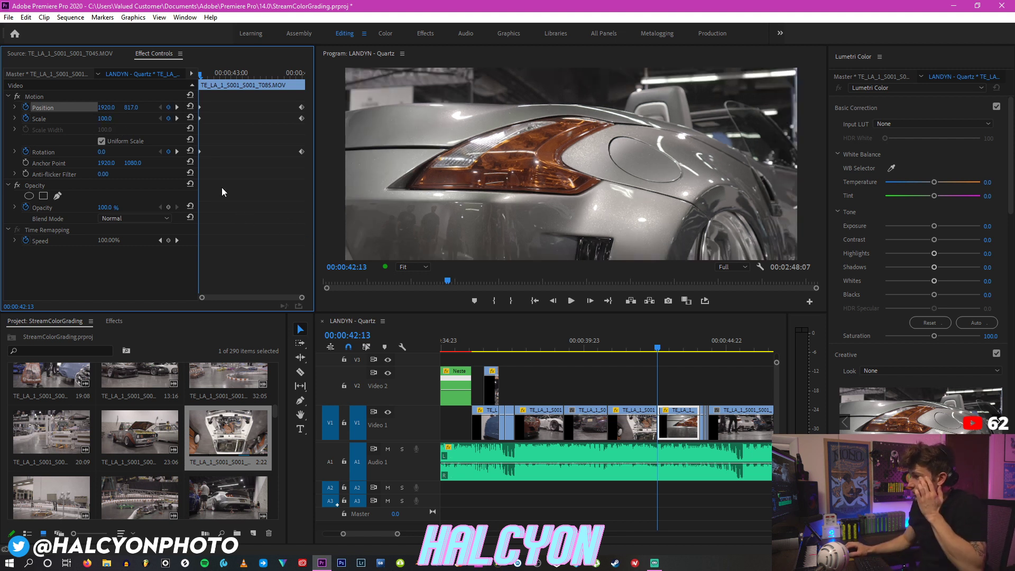
{"action": "left_click", "coordinate": [178, 151]}
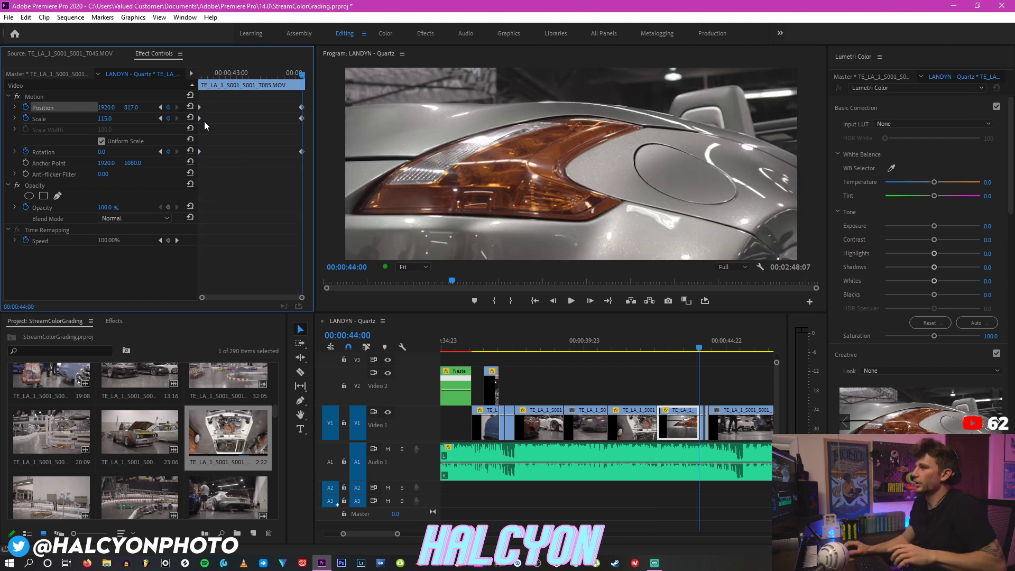
{"action": "left_click_drag", "start_coordinate": [233, 74], "coordinate": [178, 71]}
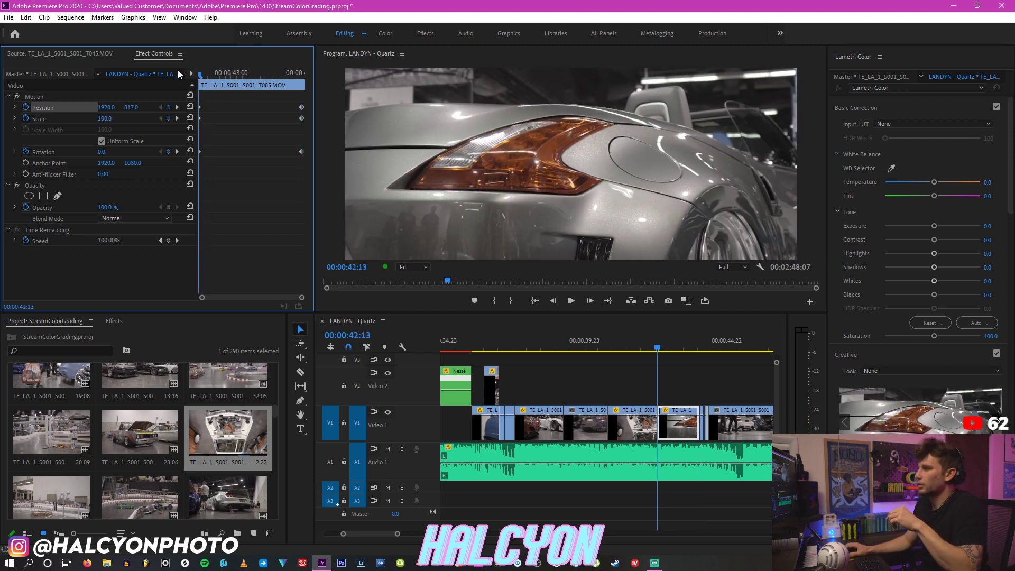
{"action": "key", "text": "space"}
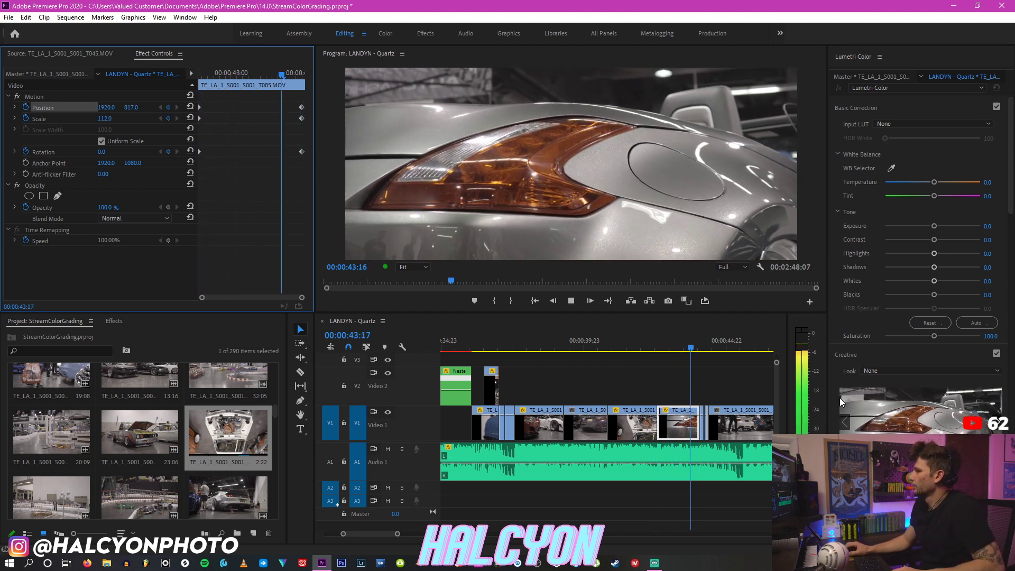
{"action": "key", "text": "space"}
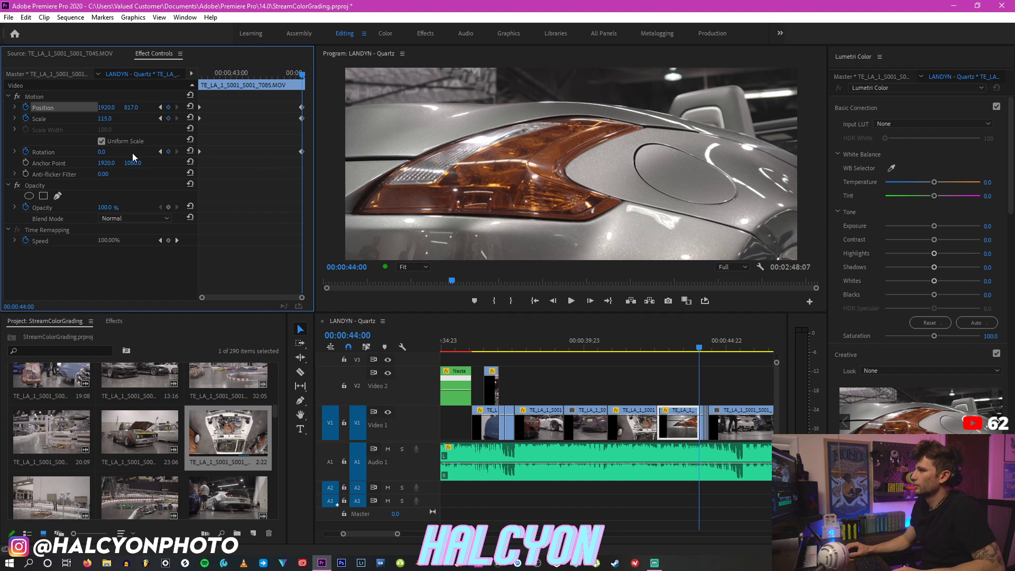
Step: Check the T045 clip's starting rotation keyframe, and set the T085 clip's rotation to -5° at its last frame, 00:00:44:00
{"action": "left_click", "coordinate": [644, 421]}
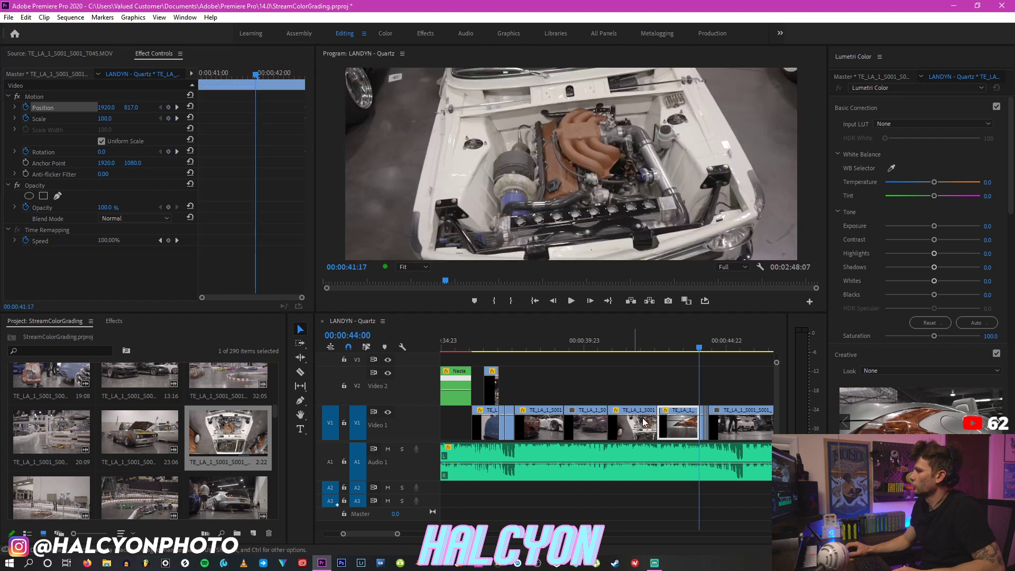
{"action": "left_click", "coordinate": [177, 152]}
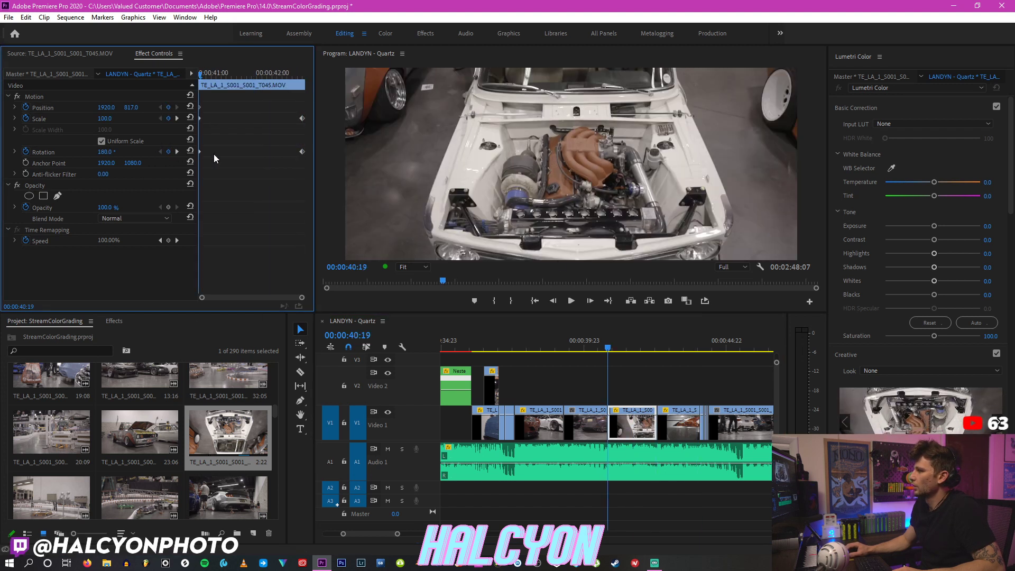
{"action": "left_click", "coordinate": [671, 424]}
{"action": "left_click", "coordinate": [177, 152]}
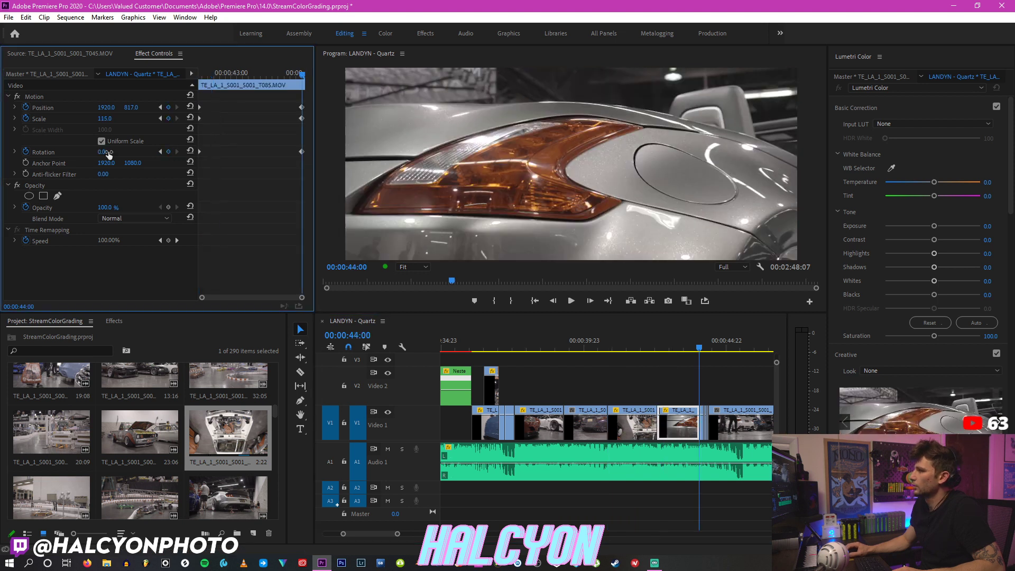
{"action": "left_click_drag", "start_coordinate": [112, 152], "coordinate": [109, 153]}
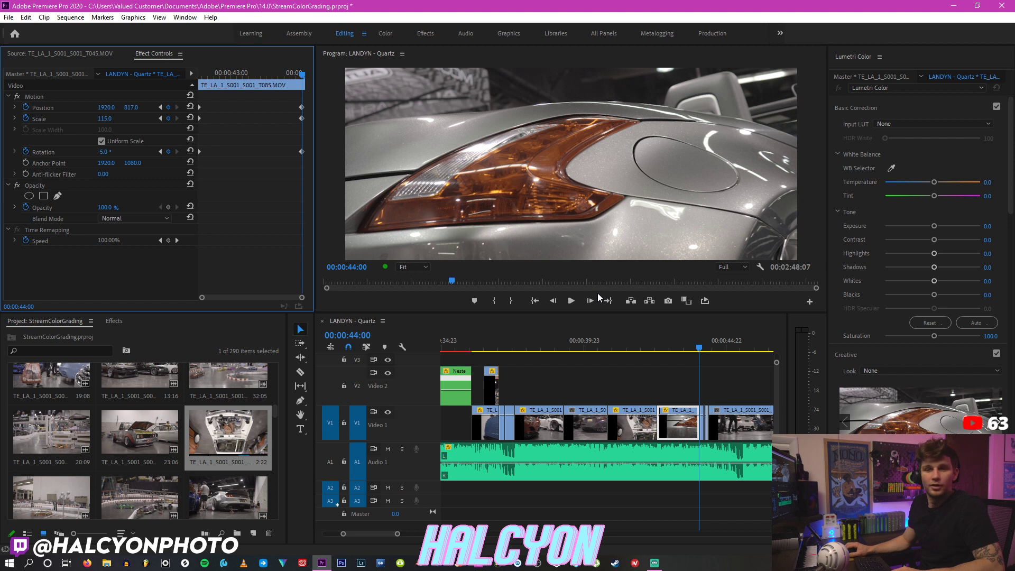
Step: Review the edit against the music by playing it from around 00:00:38:00 and again from 00:00:31:19 to the last clip's end
{"action": "left_click", "coordinate": [615, 348]}
{"action": "left_click", "coordinate": [533, 348]}
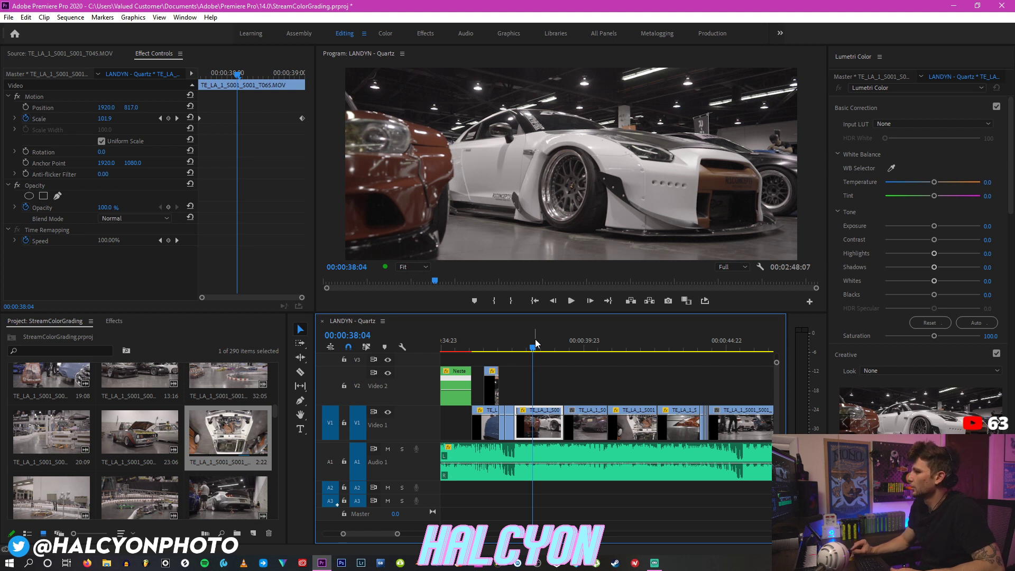
{"action": "key", "text": "space"}
{"action": "key", "text": "space"}
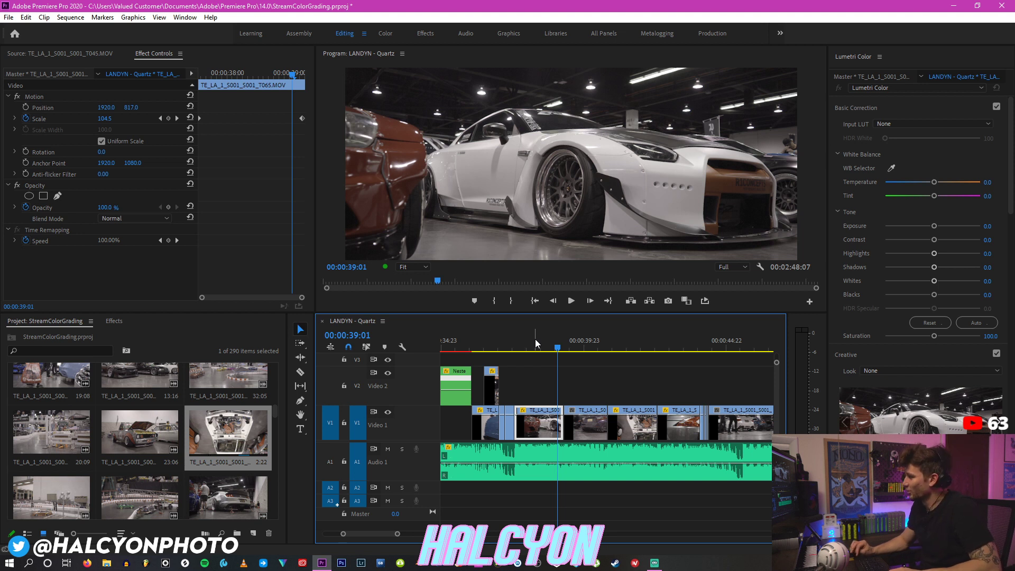
{"action": "key", "text": "ctrl+a"}
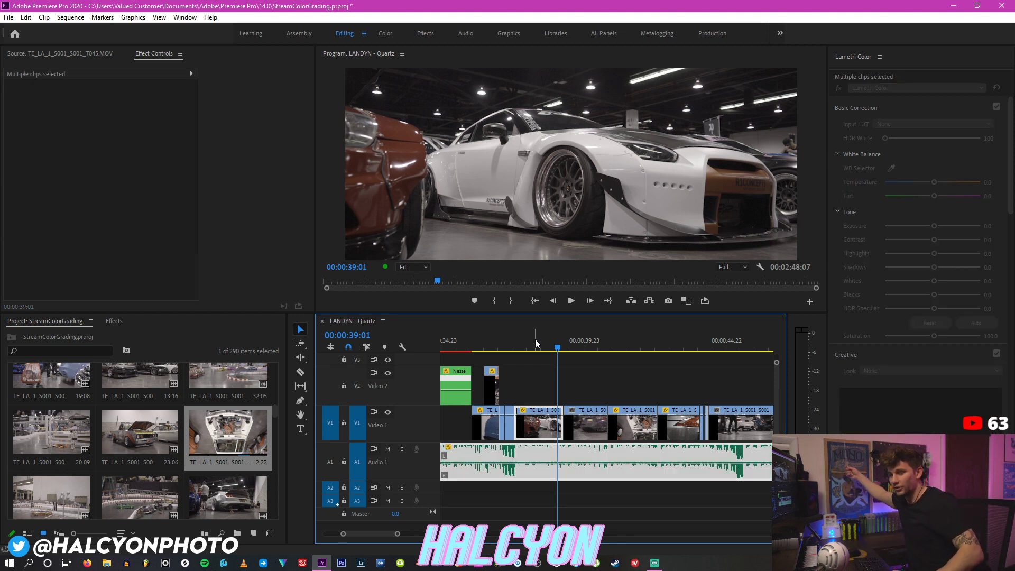
{"action": "left_click", "coordinate": [528, 344]}
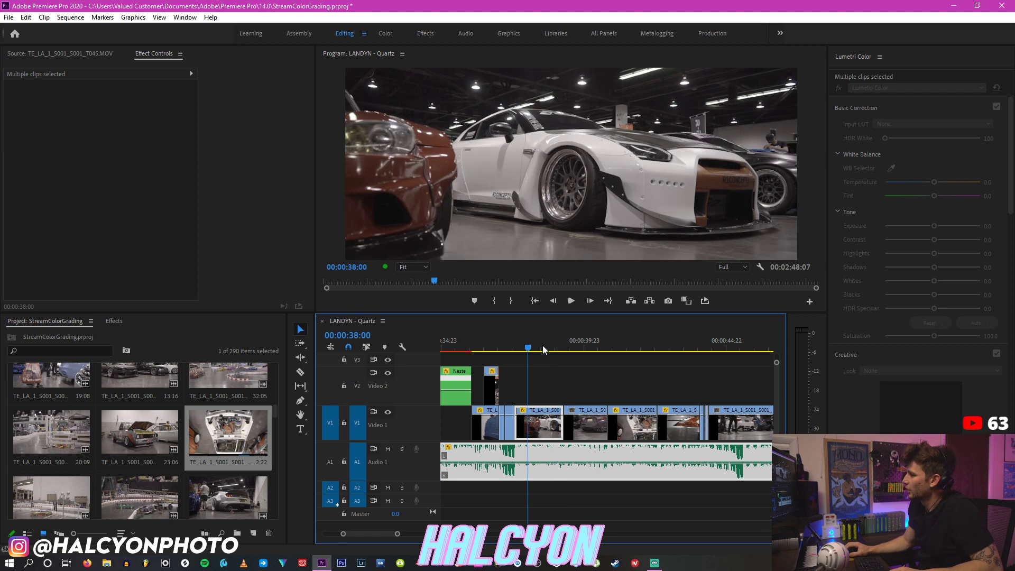
{"action": "key", "text": "space"}
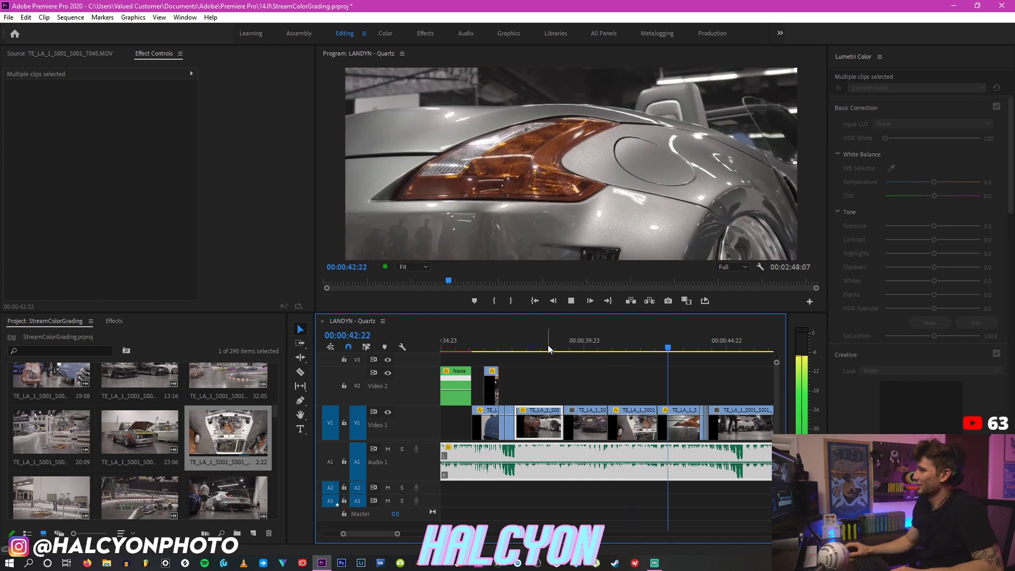
{"action": "left_click", "coordinate": [506, 342]}
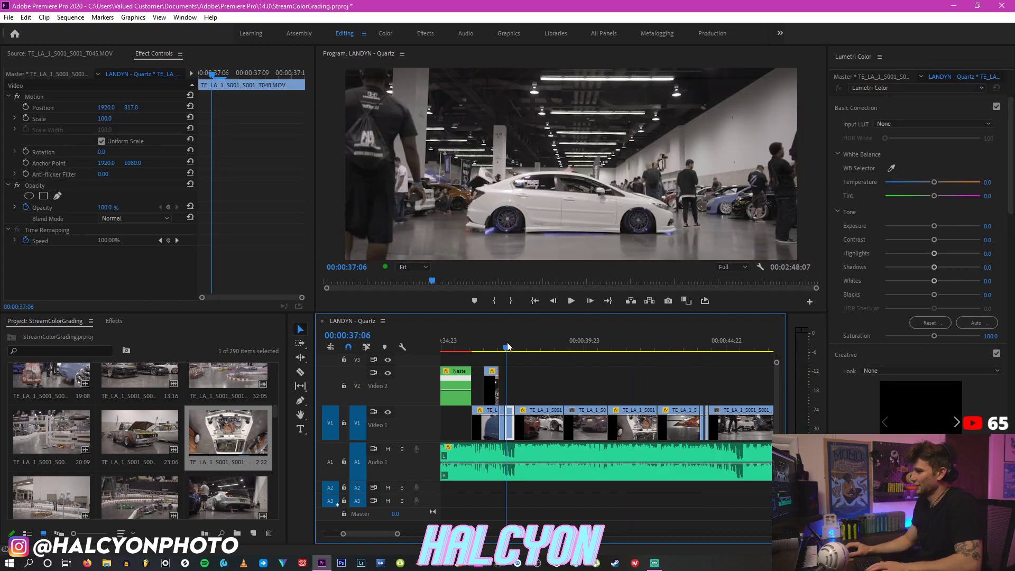
{"action": "key", "text": "minus"}
{"action": "left_click", "coordinate": [495, 340]}
{"action": "left_click", "coordinate": [480, 338]}
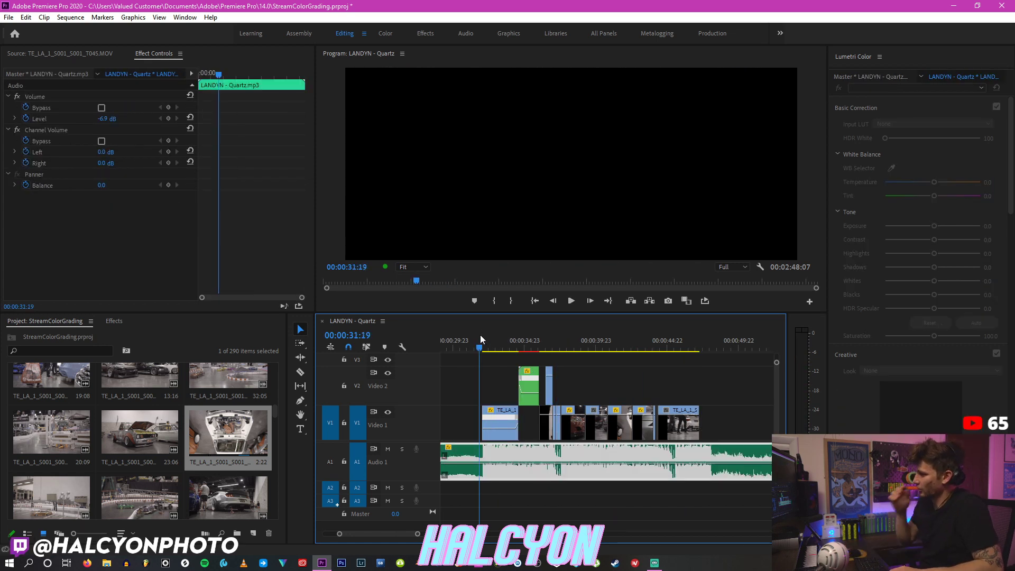
{"action": "key", "text": "space"}
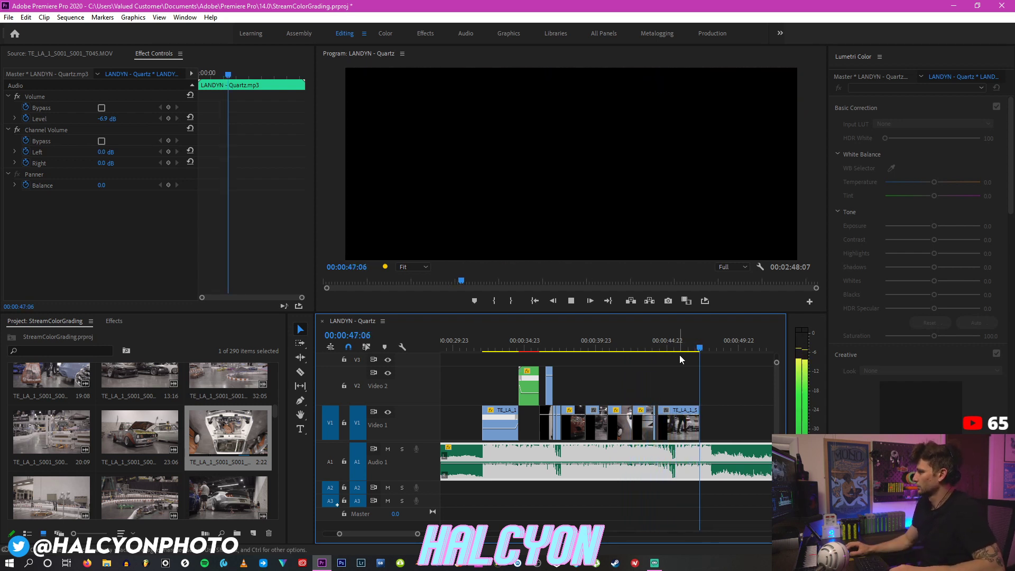
Step: Play from T085 into the T089 clip and add position and scale keyframes to T089 at 00:00:45:00
{"action": "left_click", "coordinate": [649, 347]}
{"action": "key", "text": "="}
{"action": "key", "text": "="}
{"action": "key", "text": "="}
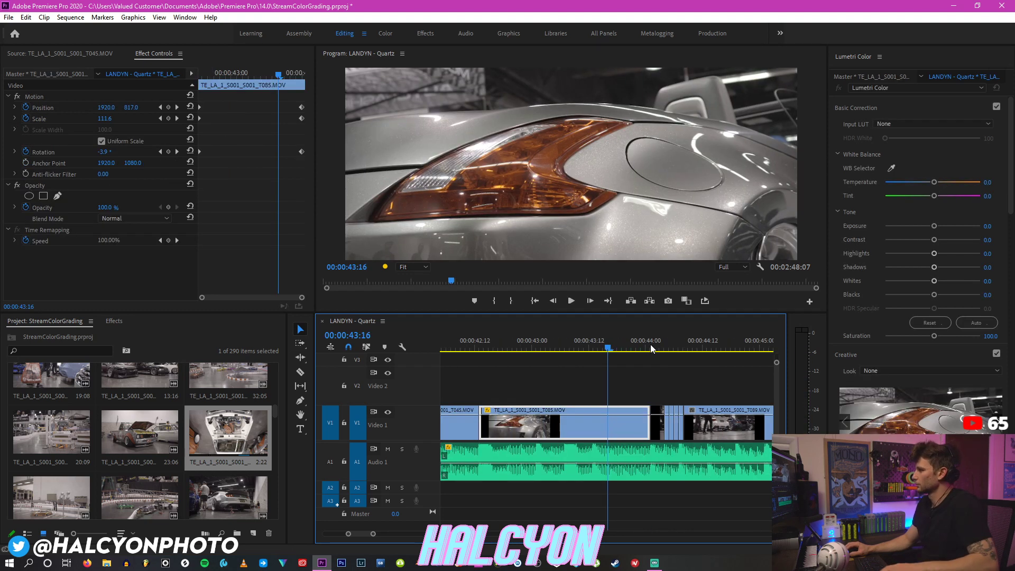
{"action": "key", "text": "space"}
{"action": "key", "text": "space"}
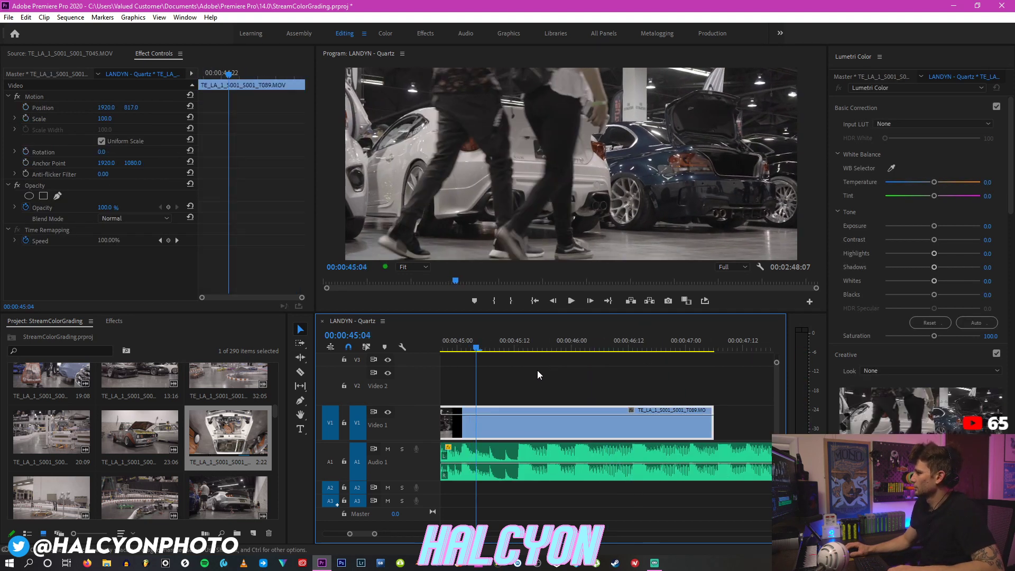
{"action": "scroll", "coordinate": [495, 375], "scroll_direction": "up", "scroll_amount": 1}
{"action": "mouse_move", "coordinate": [507, 346]}
{"action": "left_mouse_down"}
{"action": "mouse_move", "coordinate": [537, 344]}
{"action": "mouse_move", "coordinate": [521, 345]}
{"action": "left_mouse_up"}
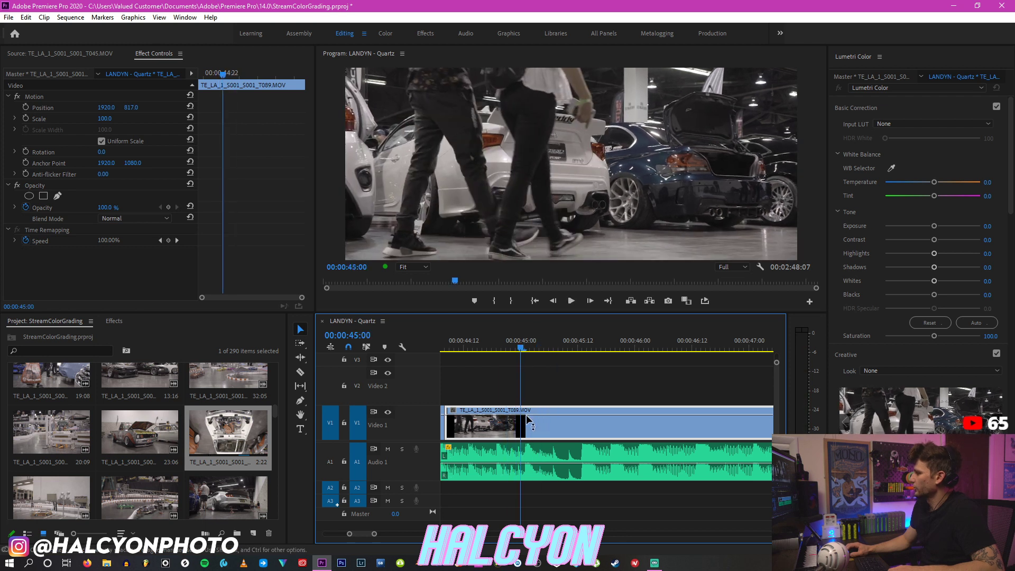
{"action": "key", "text": "c"}
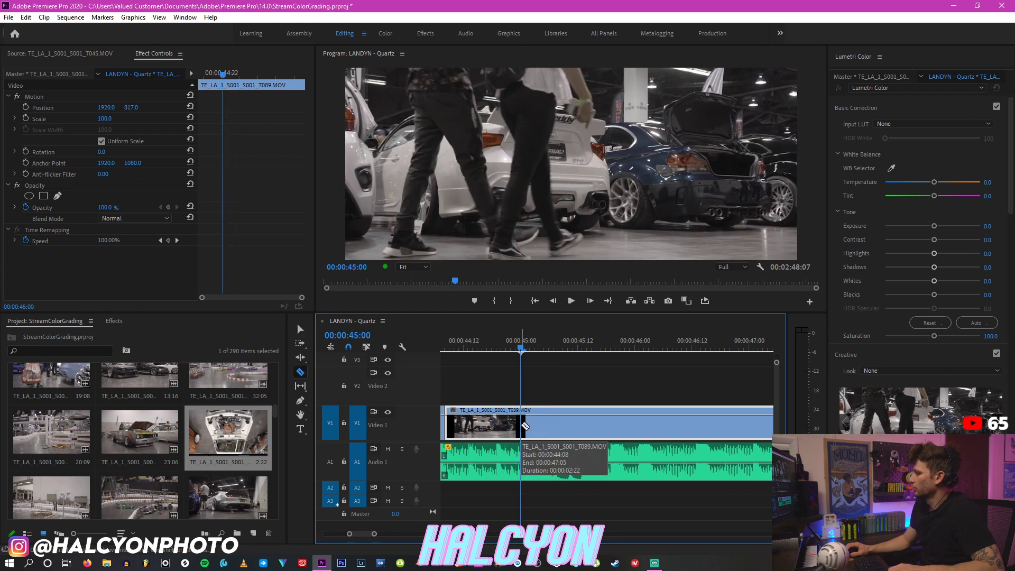
{"action": "key", "text": "v"}
{"action": "left_click", "coordinate": [25, 118]}
{"action": "left_click", "coordinate": [25, 107]}
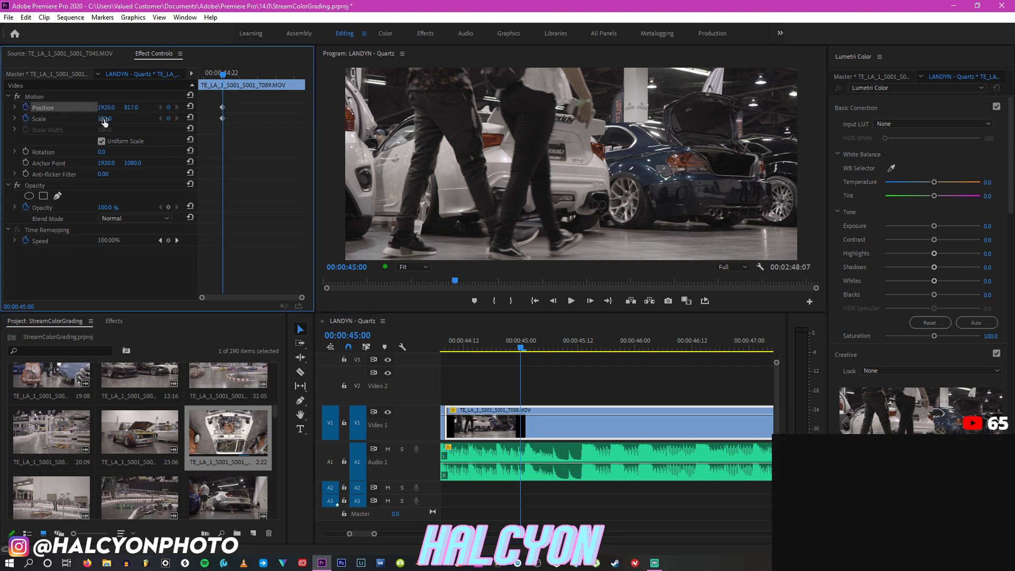
Step: Add position and scale keyframes to the T089 clip three frames further, at 00:00:45:03, with the scale set to 105
{"action": "key", "text": "Right"}
{"action": "key", "text": "Right"}
{"action": "key", "text": "Right"}
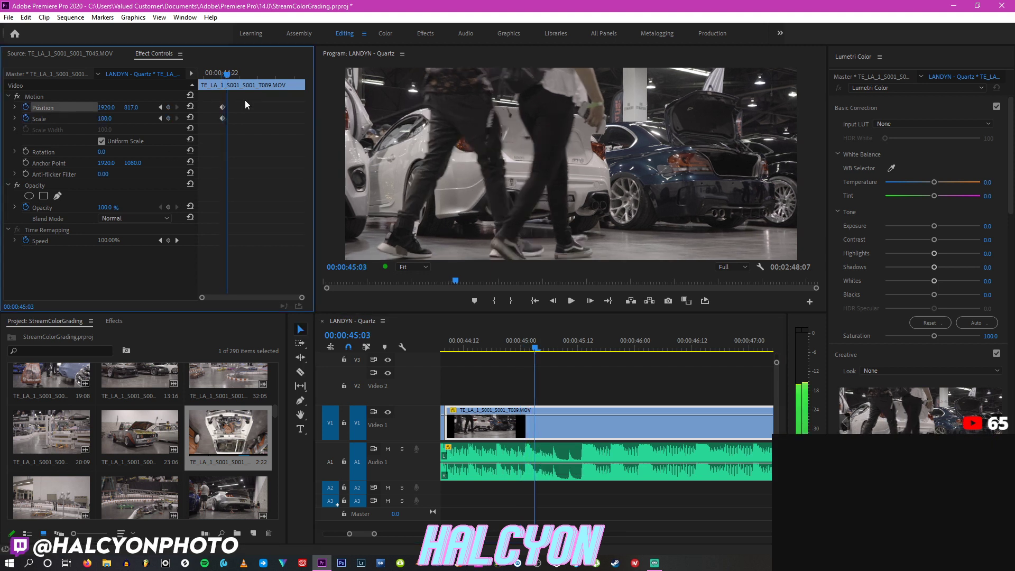
{"action": "left_click", "coordinate": [168, 118]}
{"action": "left_click", "coordinate": [168, 108]}
{"action": "type", "text": "105"}
{"action": "key", "text": "Return"}
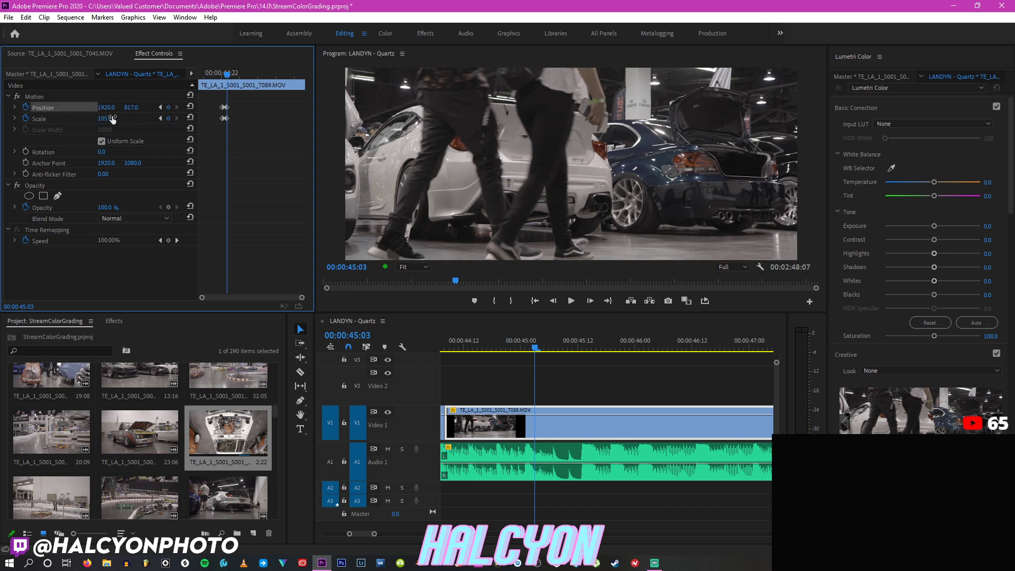
Step: Split the T089 clip on V1 just after its second pair of keyframes, near 00:00:45:04
{"action": "key", "text": "Right"}
{"action": "key", "text": "c"}
{"action": "left_click", "coordinate": [542, 423]}
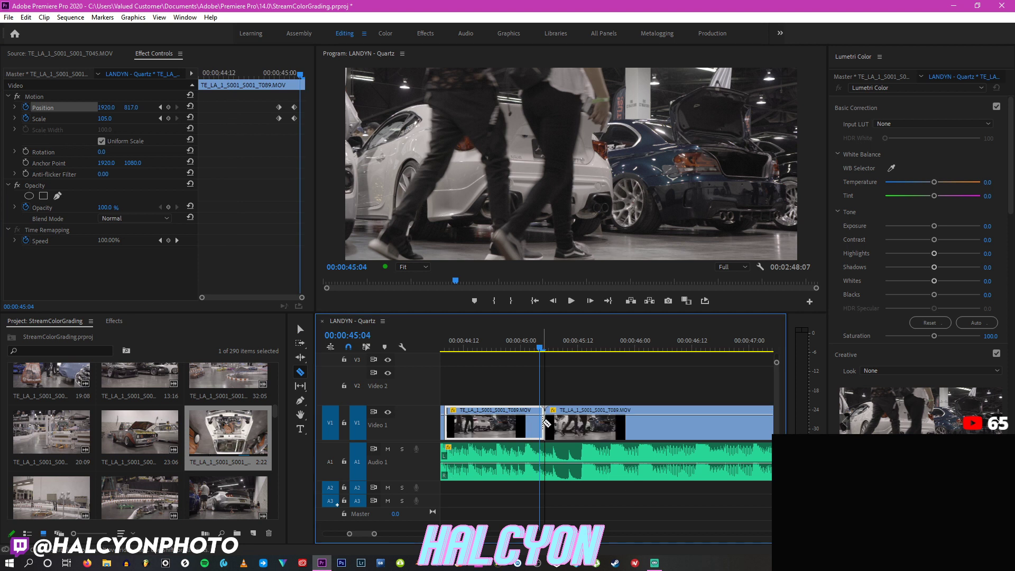
Step: Undo the last edit, split the T089 clip at 00:00:45:04 and 00:00:46:10, and move the later piece back to start at 00:00:45:04
{"action": "key", "text": "ctrl+z"}
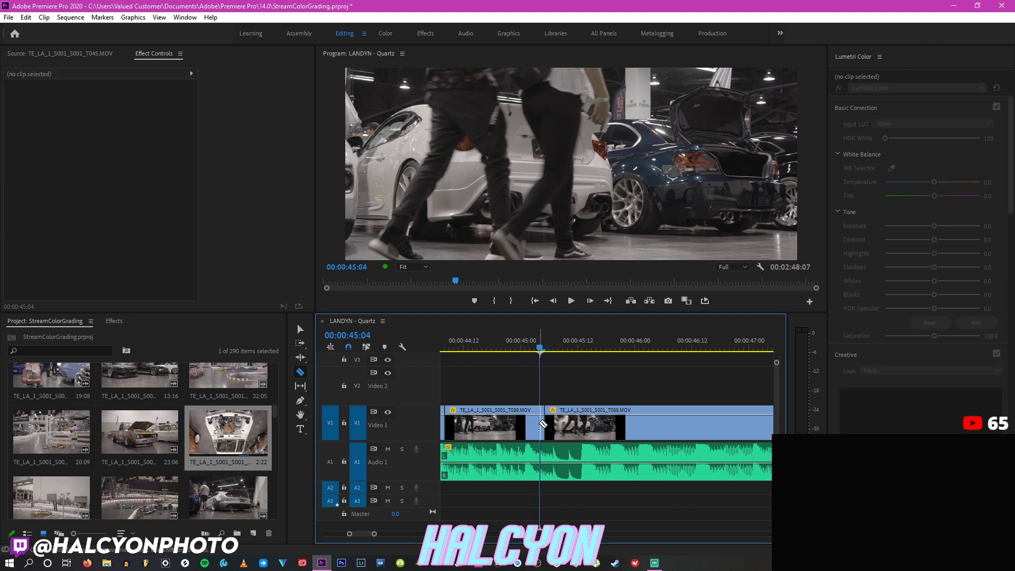
{"action": "left_click", "coordinate": [542, 423]}
{"action": "key", "text": "space"}
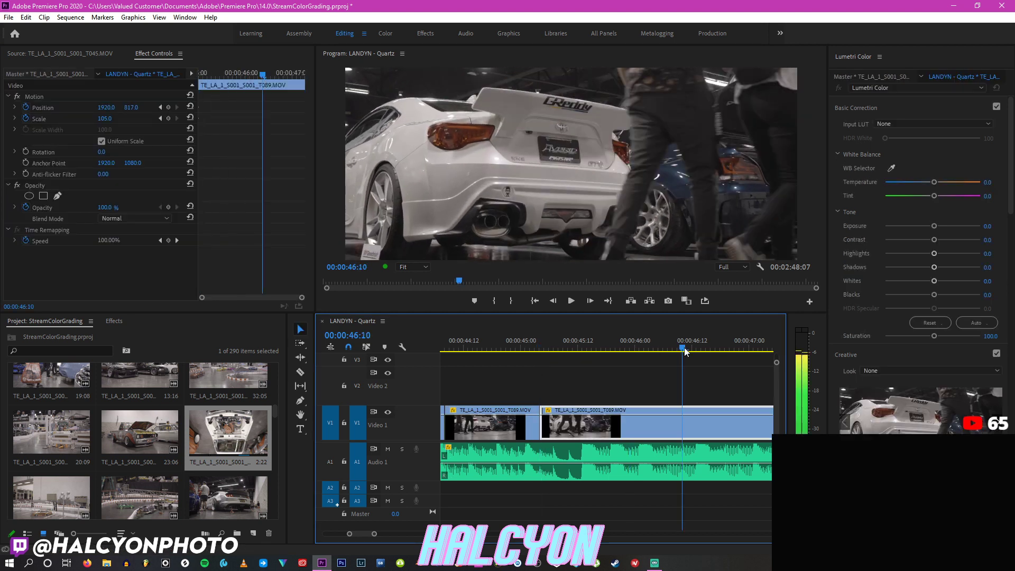
{"action": "left_click", "coordinate": [687, 406]}
{"action": "key", "text": "v"}
{"action": "left_click_drag", "start_coordinate": [687, 418], "coordinate": [544, 365]}
{"action": "left_click", "coordinate": [538, 335]}
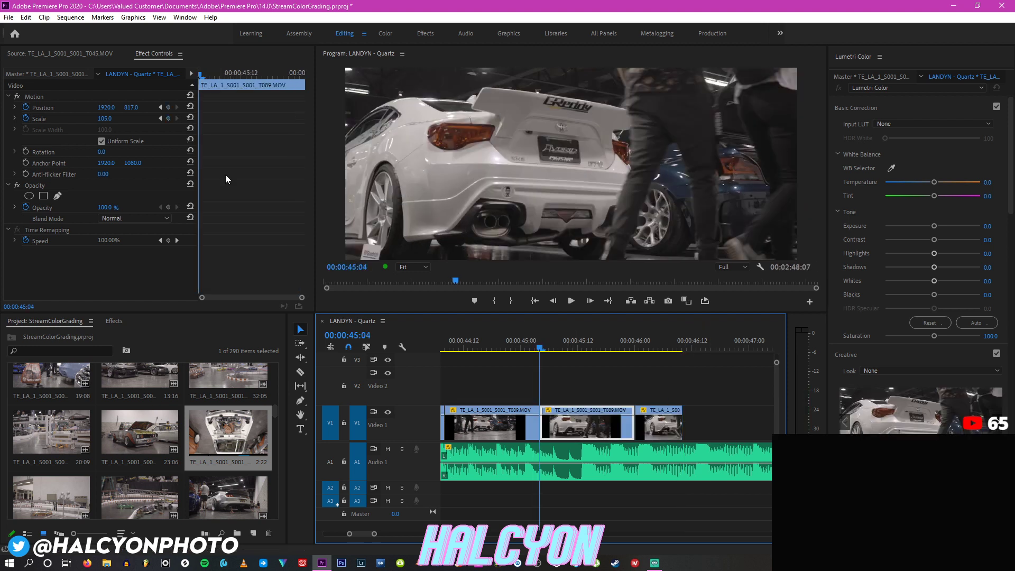
Step: On the moved T089 piece, add Position and Scale keyframes at 00:00:45:04 and a Scale keyframe of 110 at 00:00:45:07
{"action": "left_click", "coordinate": [168, 118]}
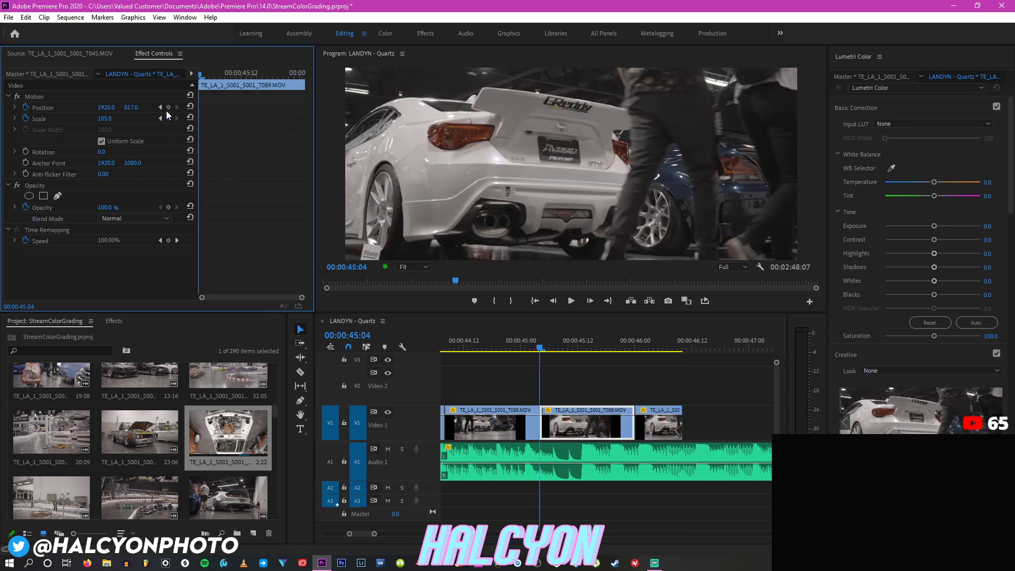
{"action": "left_click", "coordinate": [168, 107]}
{"action": "key", "text": "Right"}
{"action": "key", "text": "Right"}
{"action": "key", "text": "Right"}
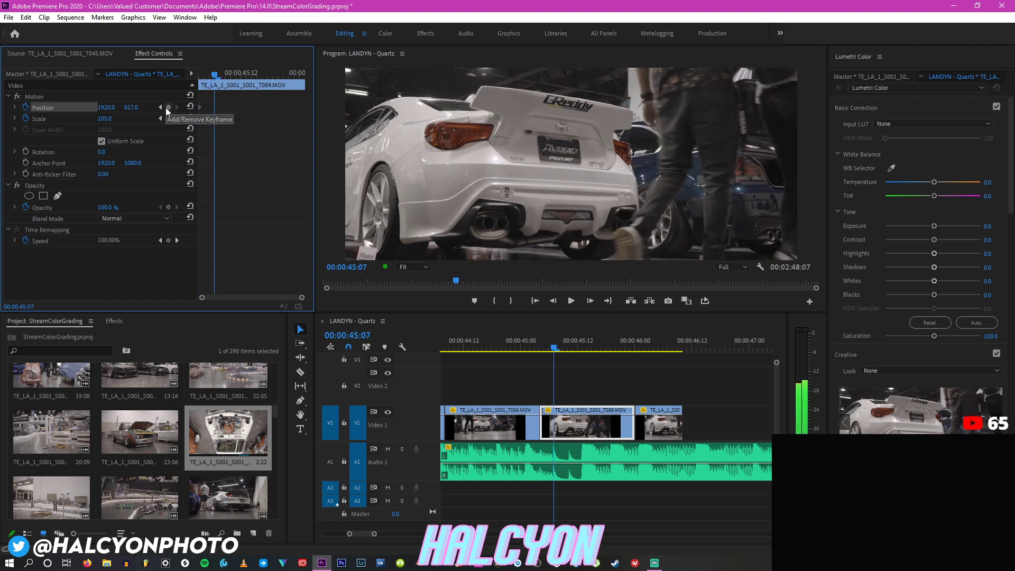
{"action": "left_click", "coordinate": [168, 118]}
{"action": "left_click", "coordinate": [112, 118]}
{"action": "type", "text": "11"}
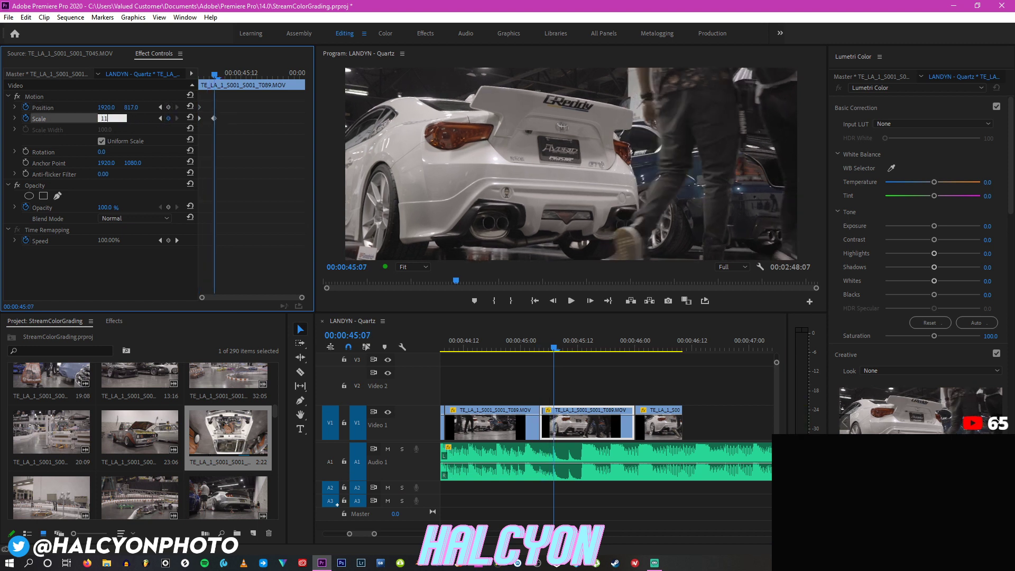
{"action": "type", "text": "0"}
{"action": "key", "text": "Return"}
Step: Play back the cuts between about 00:00:43:19 and 00:00:46:00 several times to check the zoom and timing against the music
{"action": "left_click", "coordinate": [486, 346]}
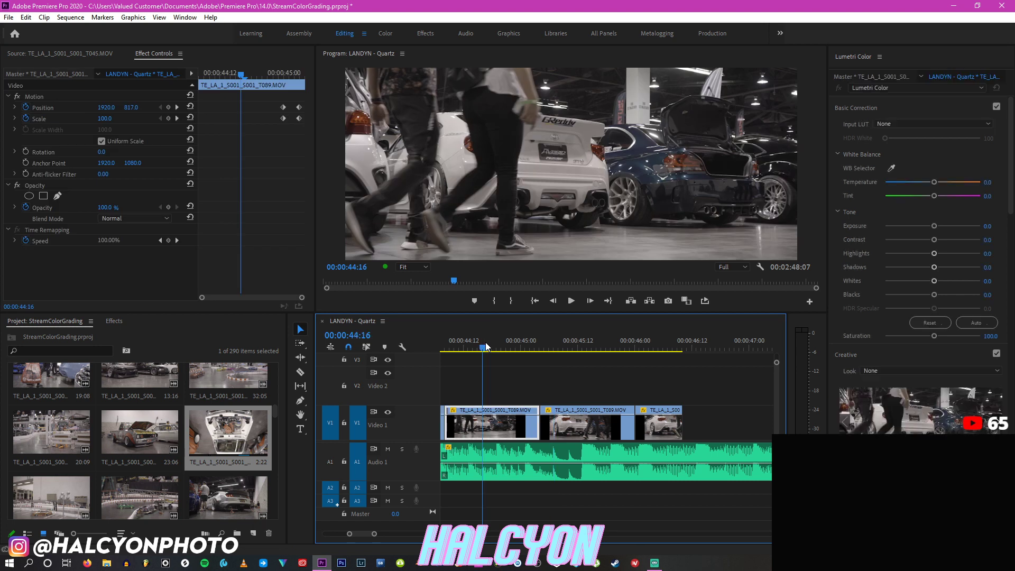
{"action": "key", "text": "minus"}
{"action": "left_click", "coordinate": [483, 342]}
{"action": "key", "text": "space"}
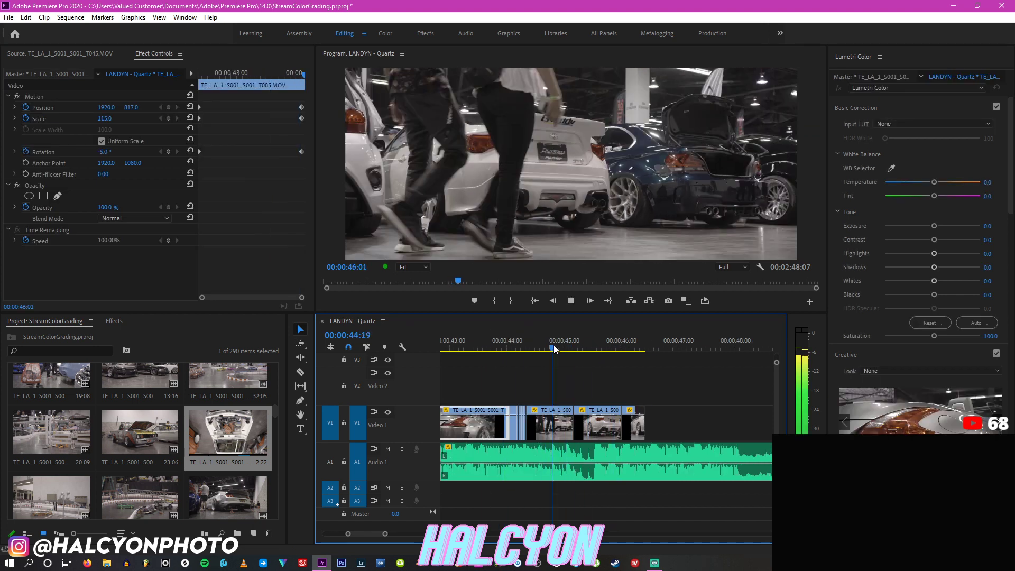
{"action": "left_click", "coordinate": [558, 348]}
{"action": "key", "text": "space"}
{"action": "left_click", "coordinate": [558, 347]}
{"action": "key", "text": "space"}
{"action": "left_click", "coordinate": [558, 348]}
{"action": "key", "text": "space"}
{"action": "left_click", "coordinate": [558, 348]}
{"action": "key", "text": "space"}
{"action": "left_click", "coordinate": [558, 348]}
{"action": "key", "text": "space"}
{"action": "left_click_drag", "start_coordinate": [558, 349], "coordinate": [512, 348]}
{"action": "left_click", "coordinate": [497, 350]}
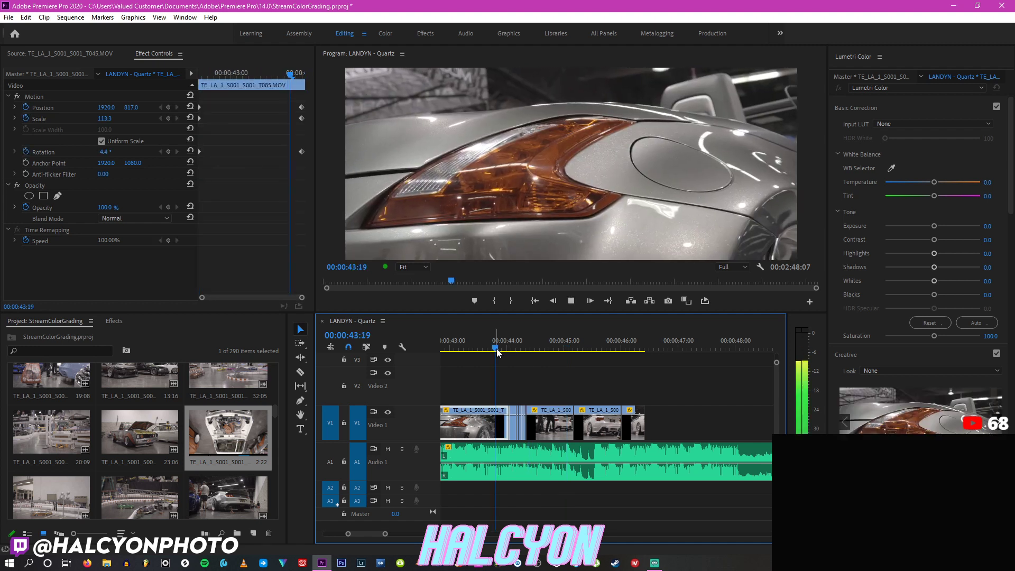
{"action": "key", "text": "space"}
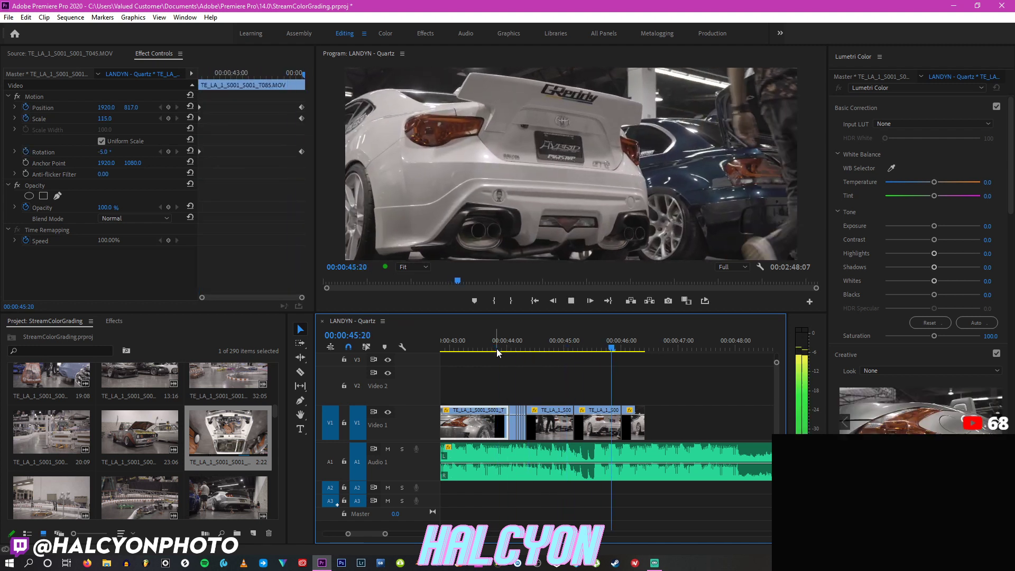
{"action": "key", "text": "space"}
Step: Move the first T089 clip's ending Position and Scale keyframes two frames earlier so the zoom starts at 00:00:44:22
{"action": "key", "text": "="}
{"action": "key", "text": "="}
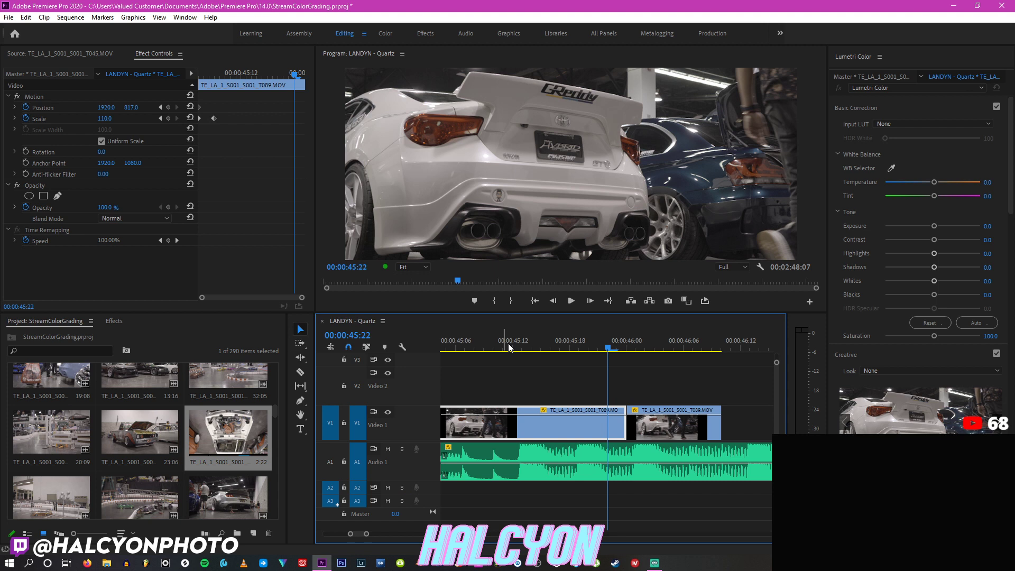
{"action": "key", "text": "-"}
{"action": "left_click", "coordinate": [496, 345]}
{"action": "key", "text": "="}
{"action": "key", "text": "="}
{"action": "left_click", "coordinate": [639, 343]}
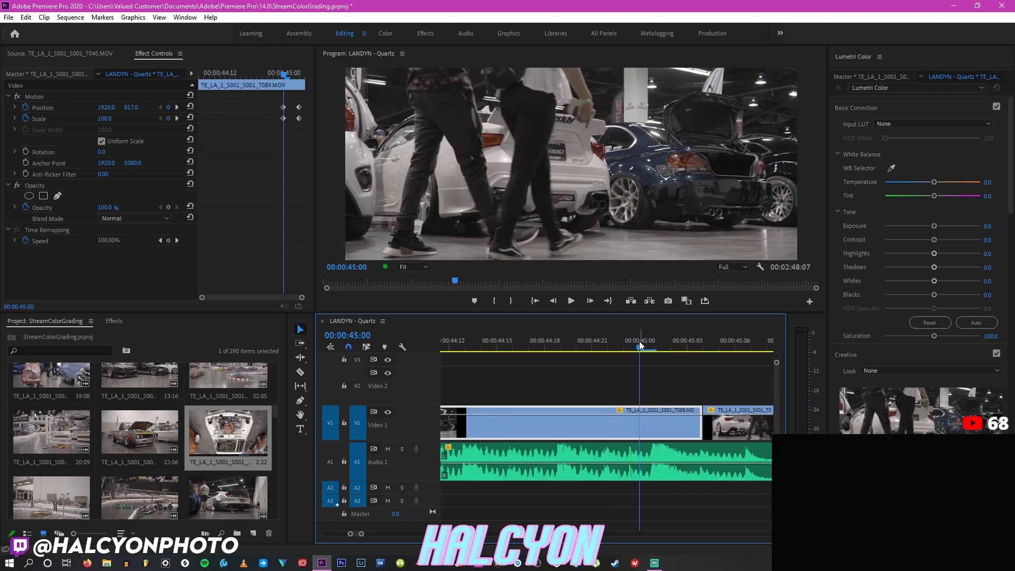
{"action": "left_click_drag", "start_coordinate": [269, 106], "coordinate": [291, 116]}
{"action": "left_click_drag", "start_coordinate": [302, 123], "coordinate": [291, 120]}
{"action": "key", "text": "Left"}
{"action": "key", "text": "Left"}
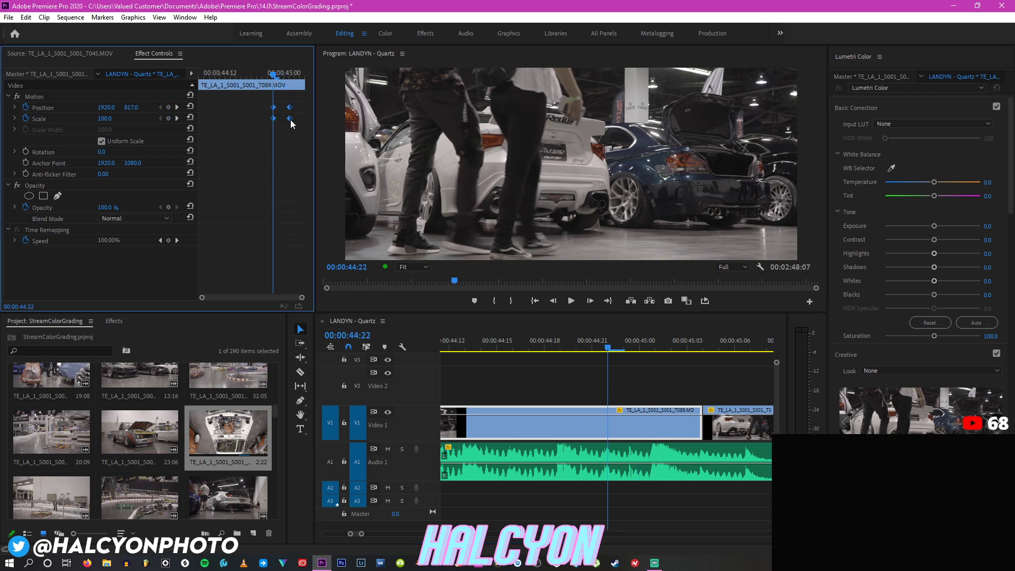
Step: Move the white-car T089 clip earlier to start at 00:00:45:02, overlapping the previous clip's end, and play back the cut
{"action": "key", "text": "space"}
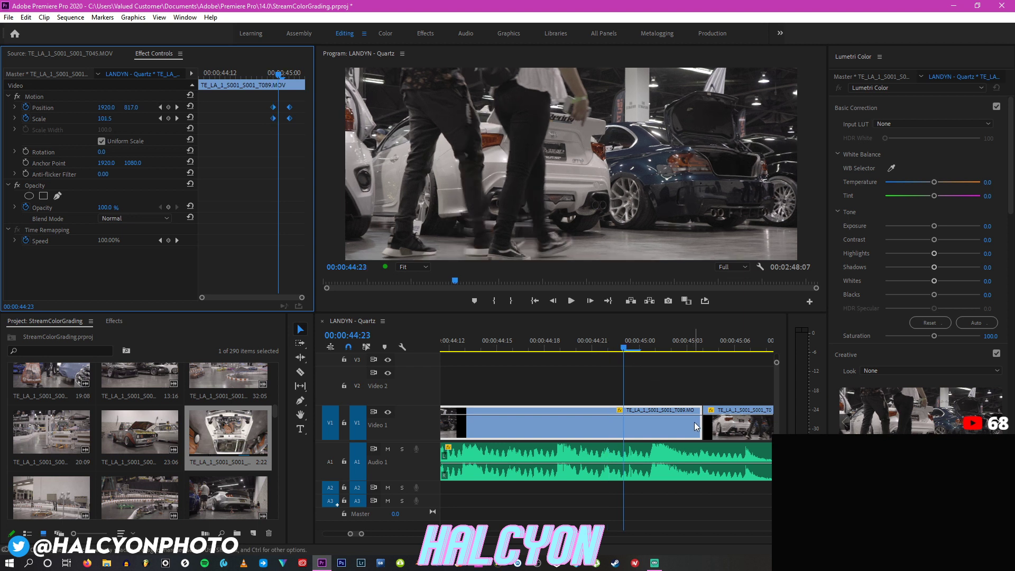
{"action": "left_click_drag", "start_coordinate": [730, 434], "coordinate": [700, 424]}
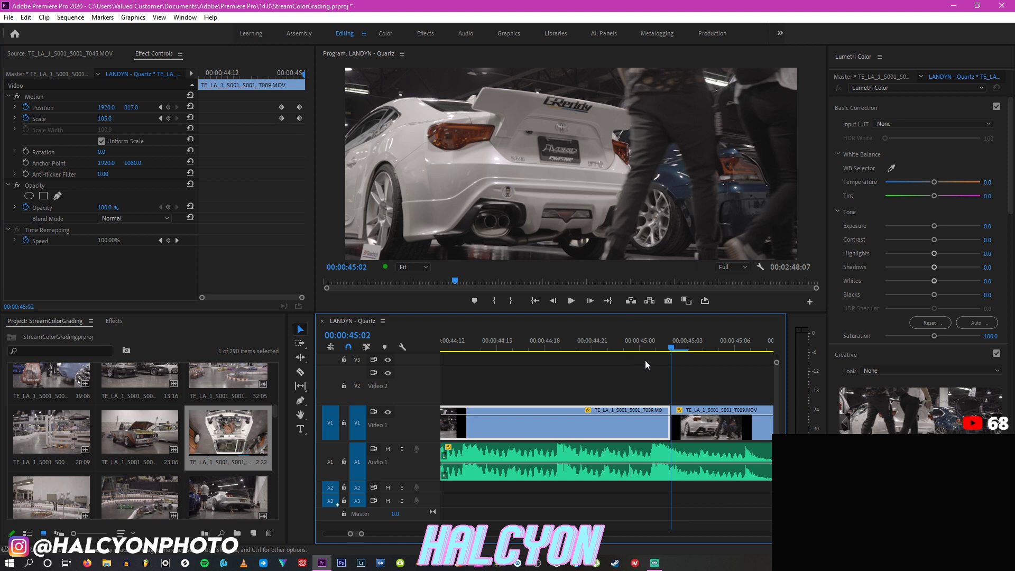
{"action": "key", "text": "space"}
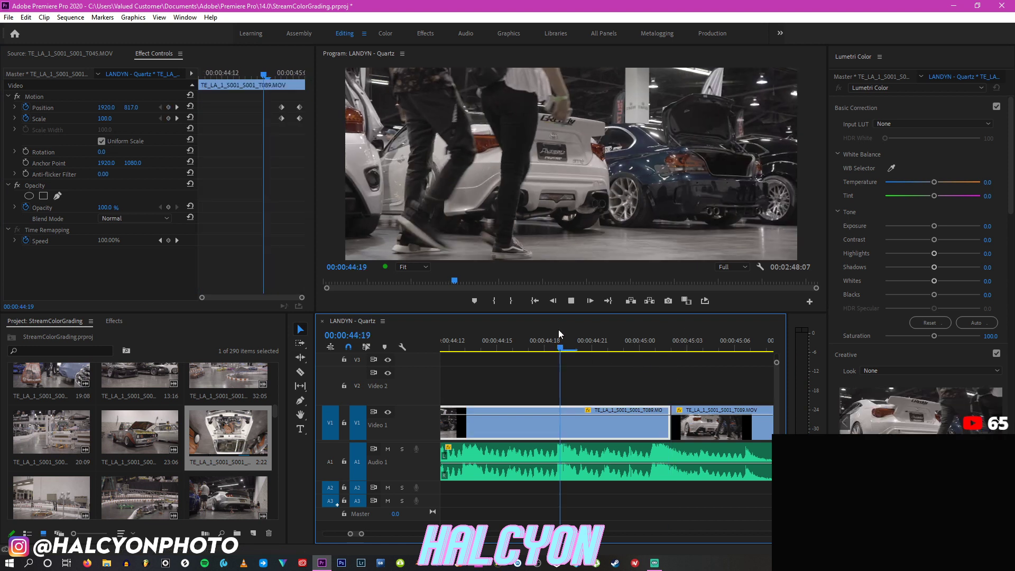
{"action": "key", "text": "space"}
Step: Delete the leftover T089 fragment at the end of the video track
{"action": "key", "text": "minus"}
{"action": "key", "text": "minus"}
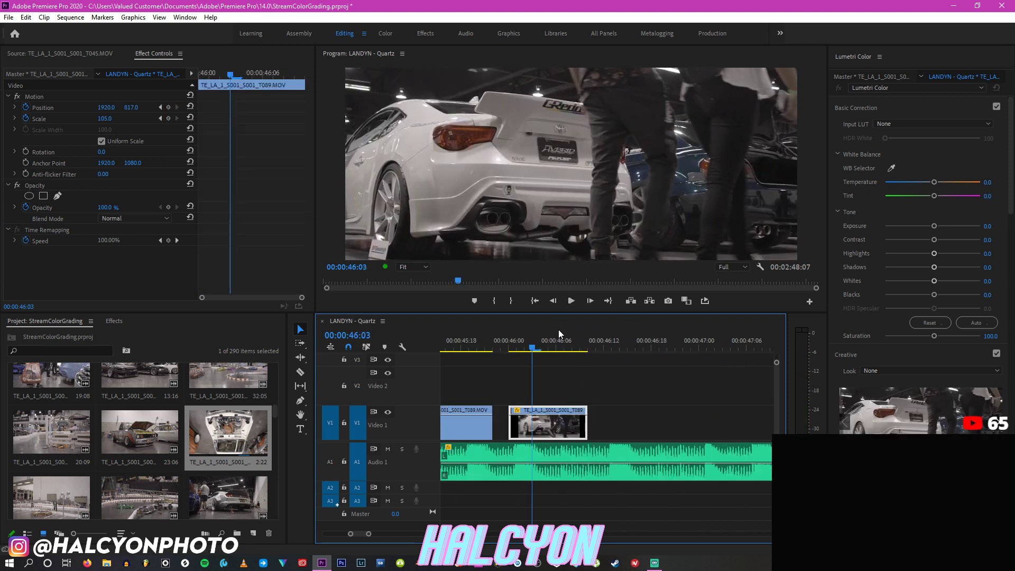
{"action": "left_click_drag", "start_coordinate": [550, 429], "coordinate": [553, 429]}
{"action": "left_click", "coordinate": [577, 426]}
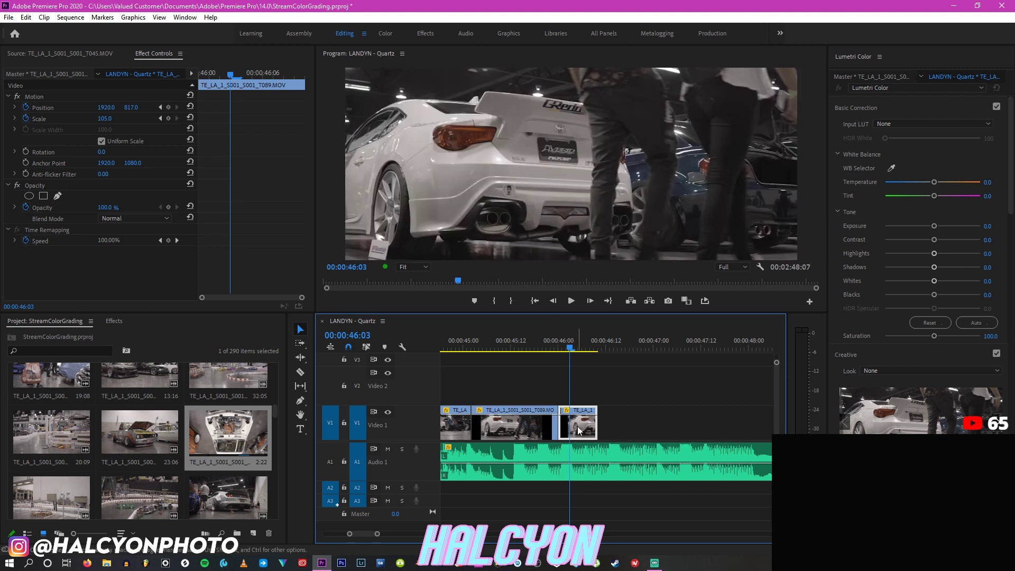
{"action": "key", "text": "Delete"}
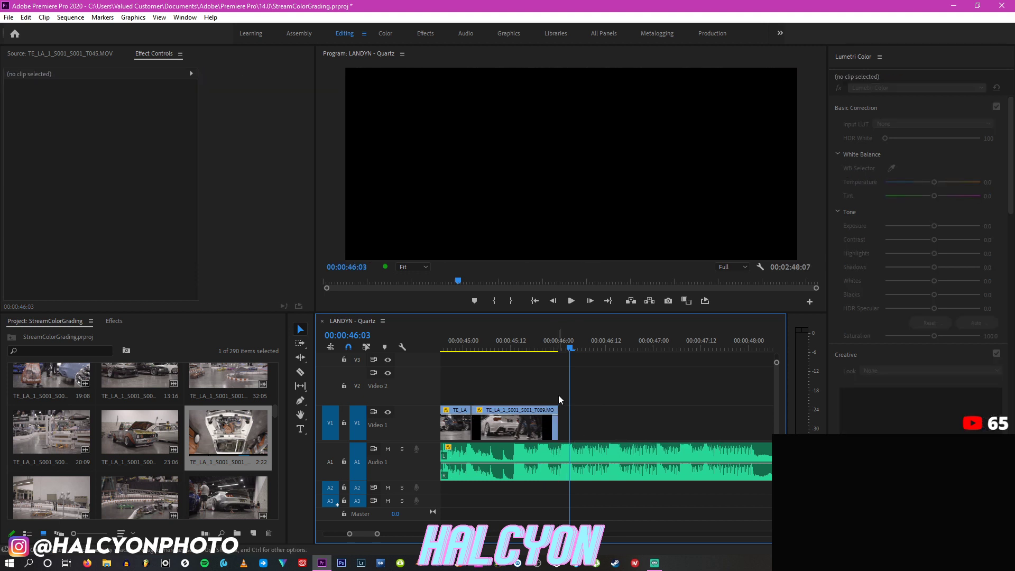
Step: Play back the edited section from before 00:00:44:00 to past the last video clip
{"action": "key", "text": "minus"}
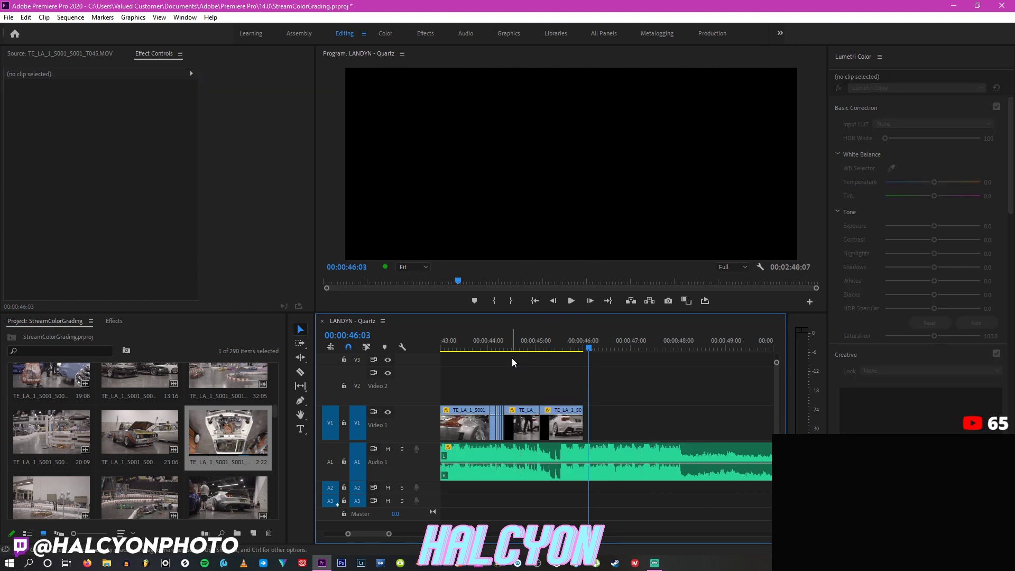
{"action": "left_click", "coordinate": [478, 349]}
{"action": "key", "text": "space"}
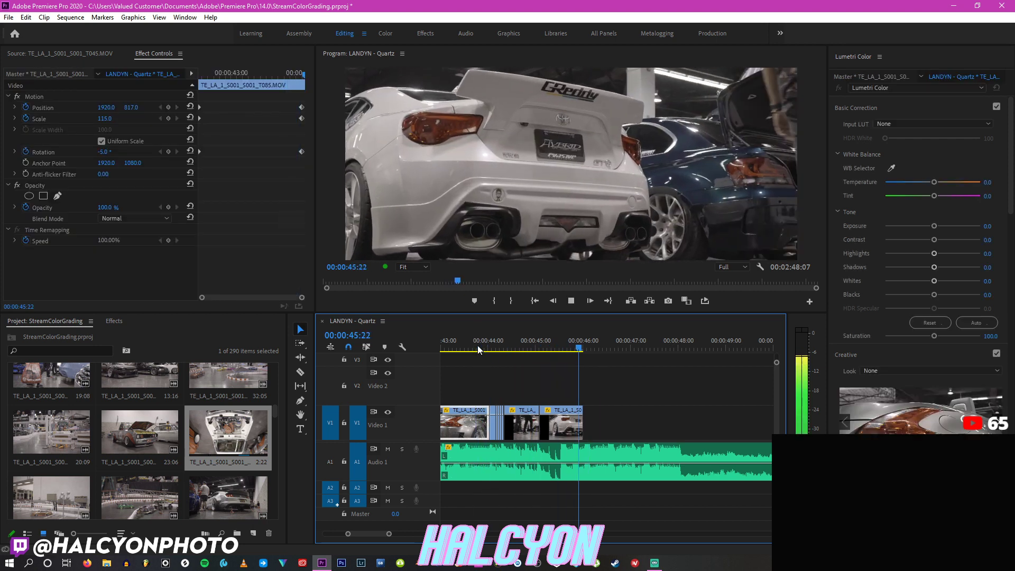
{"action": "key", "text": "space"}
Step: Browse the project footage and preview TE_LA_1_S001_S001_T054.MOV up to about 00:00:06:15
{"action": "left_click_drag", "start_coordinate": [275, 406], "coordinate": [277, 417]}
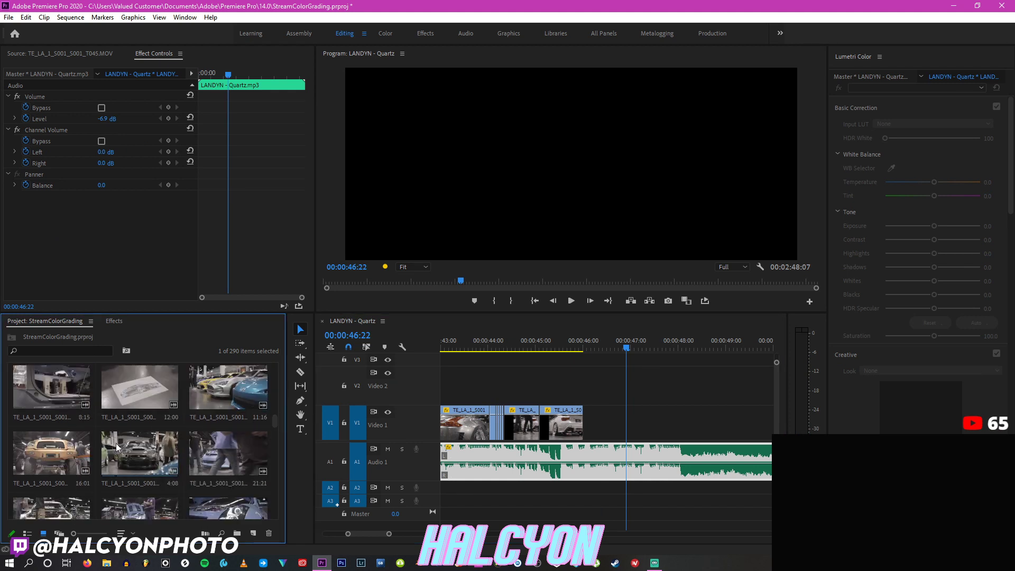
{"action": "left_click", "coordinate": [41, 450]}
{"action": "double_click", "coordinate": [40, 448]}
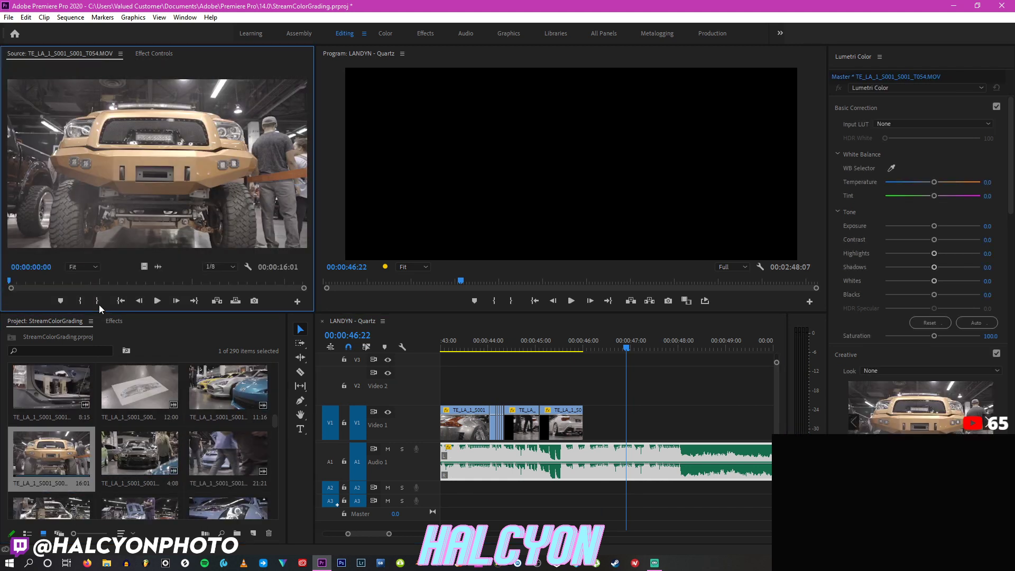
{"action": "left_click_drag", "start_coordinate": [107, 278], "coordinate": [132, 281]}
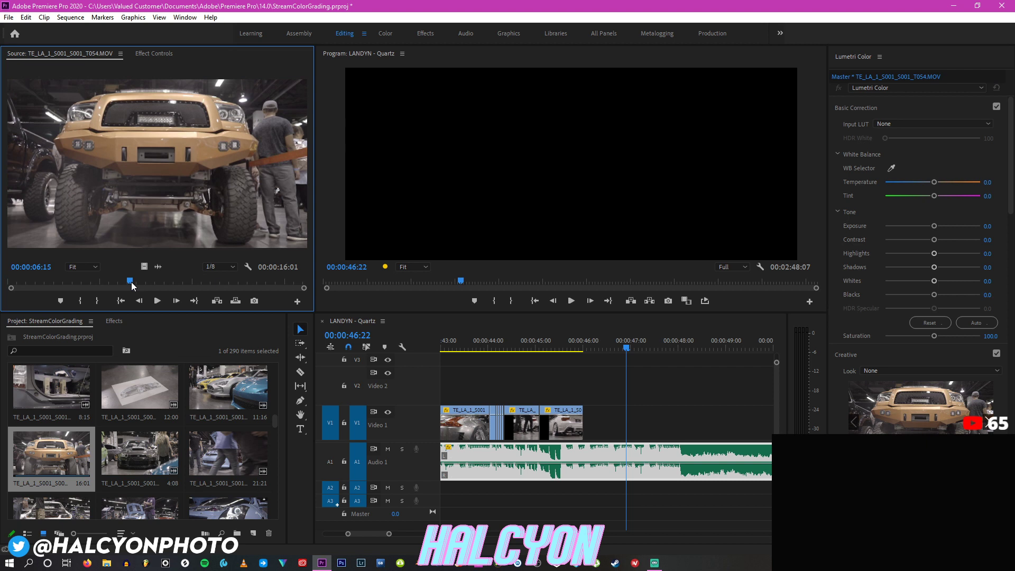
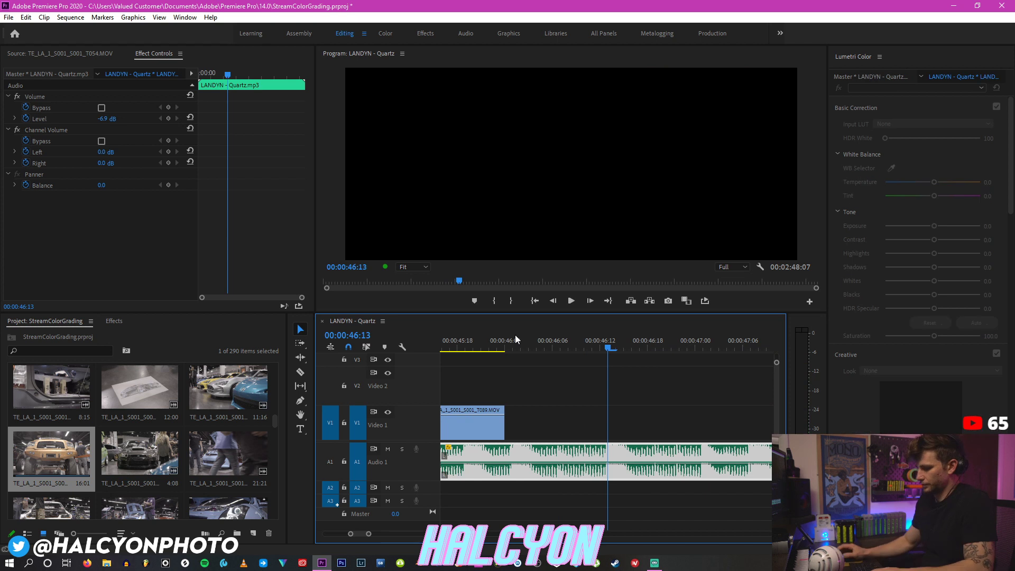
Step: Listen to the music following the last video clip and return the playhead to 00:00:46:00
{"action": "left_click", "coordinate": [199, 432]}
{"action": "left_click", "coordinate": [583, 340]}
{"action": "key", "text": "space"}
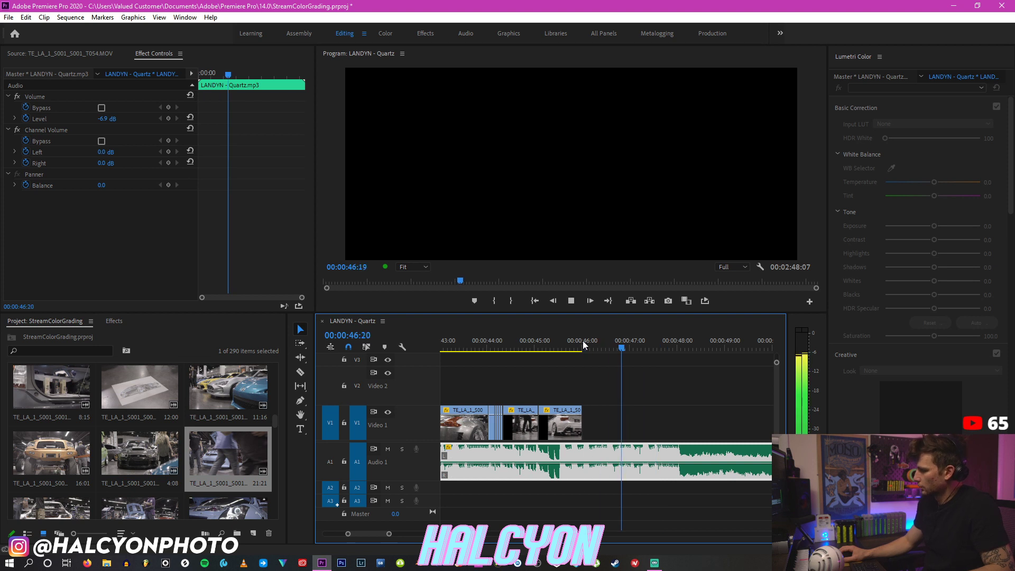
{"action": "left_click", "coordinate": [582, 341]}
Step: Open TE_LA_1_S001_S001_T055.MOV as the source and mark its In point at 00:00:01:22 and Out point at 00:00:02:19
{"action": "double_click", "coordinate": [117, 460]}
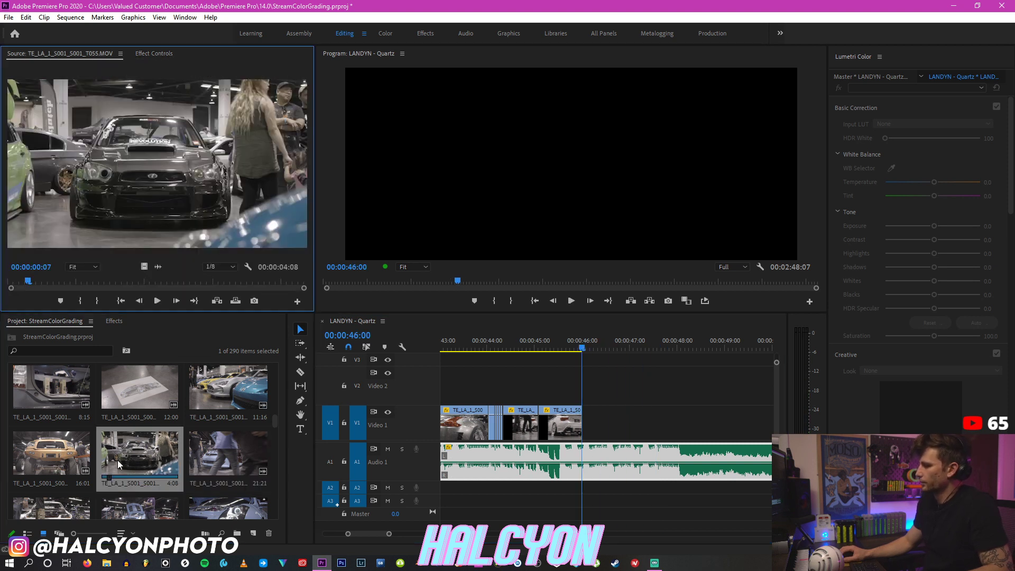
{"action": "left_click", "coordinate": [29, 286]}
{"action": "key", "text": "i"}
{"action": "key", "text": "space"}
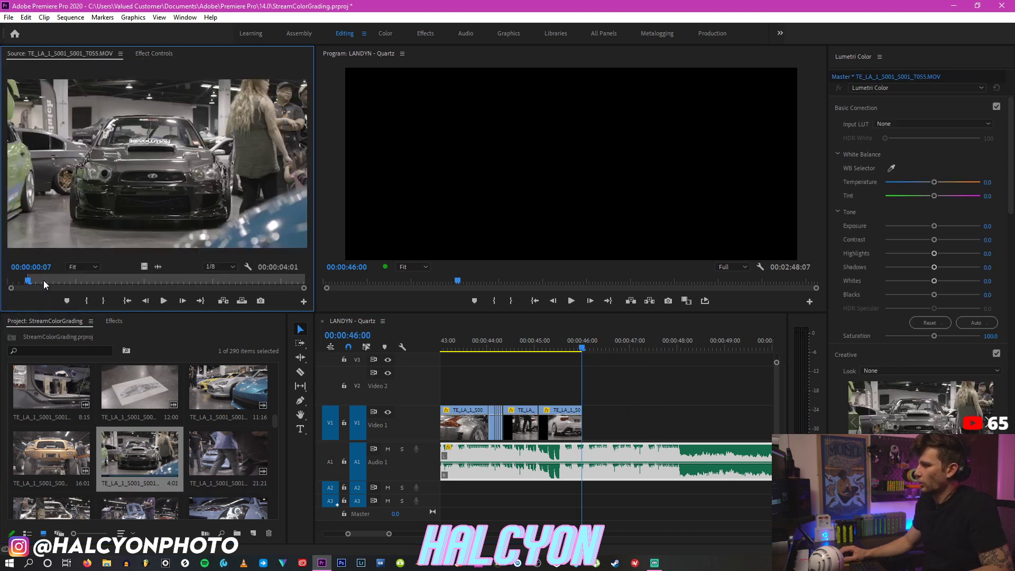
{"action": "key", "text": "space"}
{"action": "key", "text": "i"}
{"action": "key", "text": "space"}
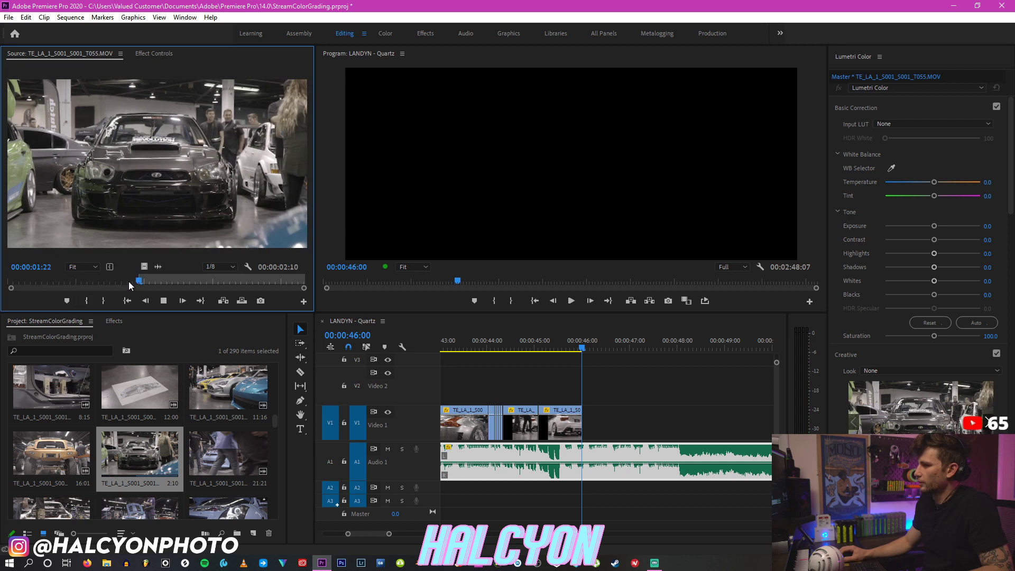
{"action": "key", "text": "space"}
{"action": "key", "text": "o"}
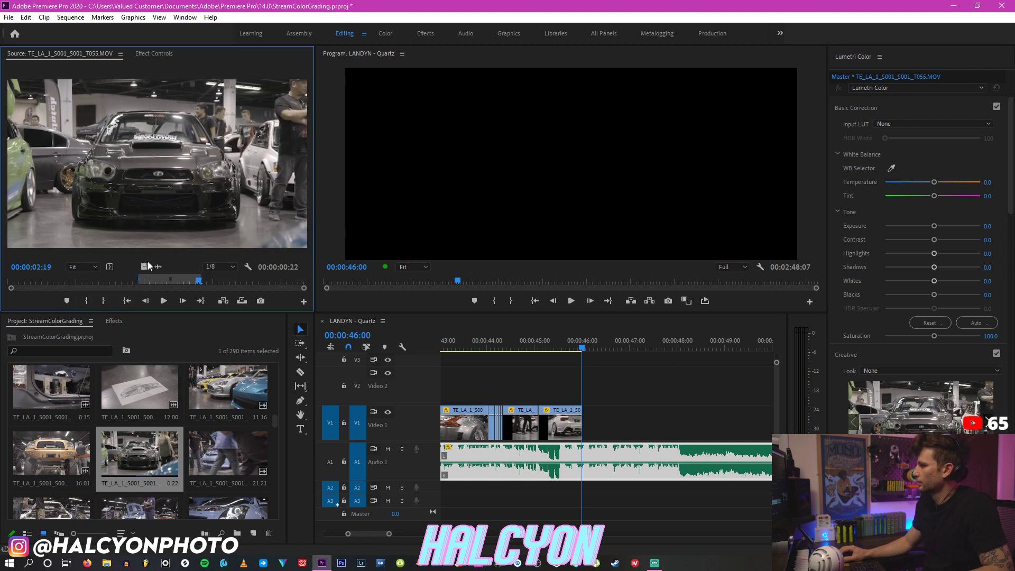
Step: Place only the video of the marked T055 range on V1 at 00:00:46:00 and trim its end to 00:00:46:12
{"action": "left_click_drag", "start_coordinate": [144, 266], "coordinate": [603, 423]}
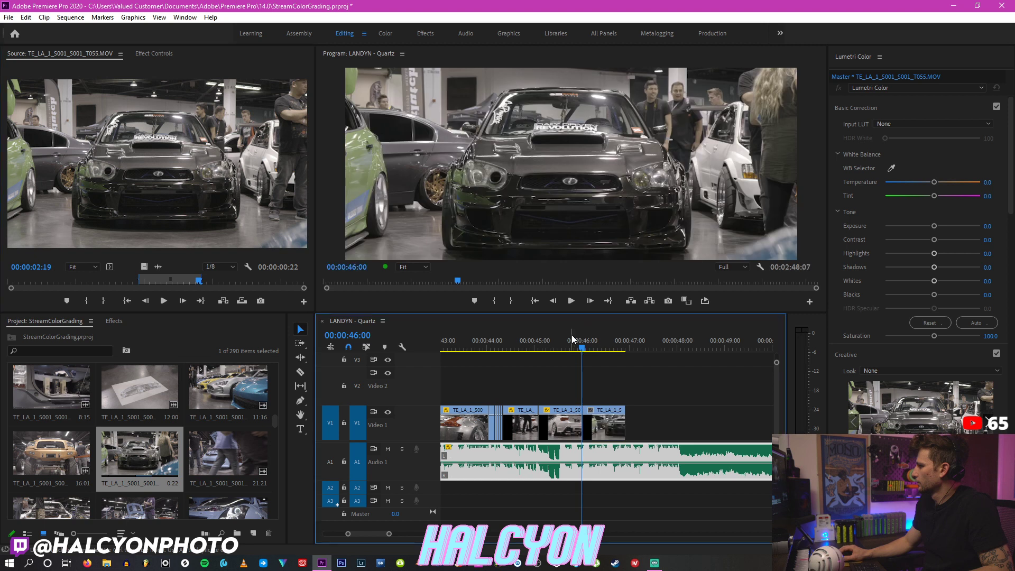
{"action": "left_click", "coordinate": [569, 341]}
{"action": "key", "text": "space"}
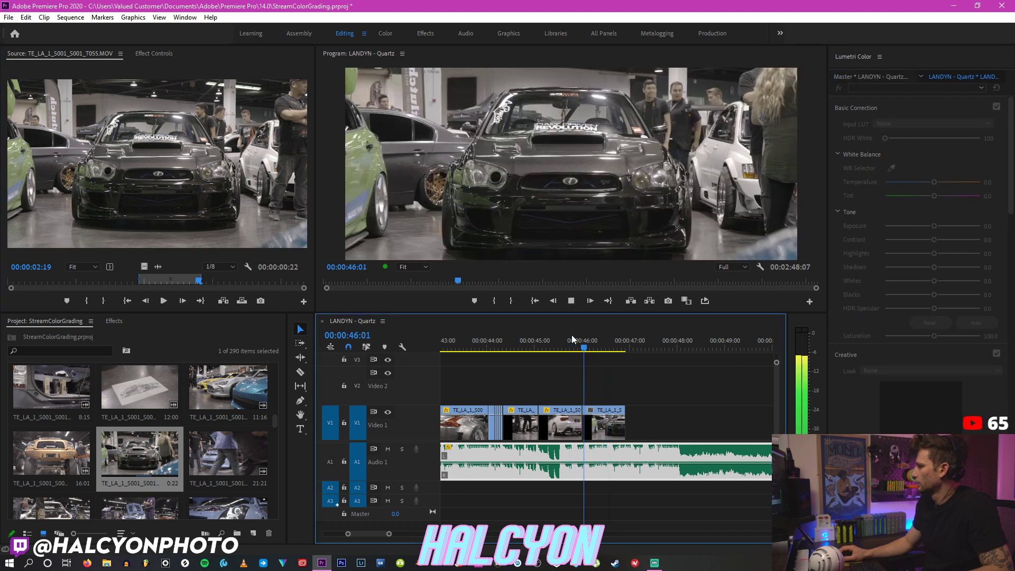
{"action": "left_click", "coordinate": [572, 334]}
{"action": "key", "text": "space"}
{"action": "left_click_drag", "start_coordinate": [624, 430], "coordinate": [607, 429]}
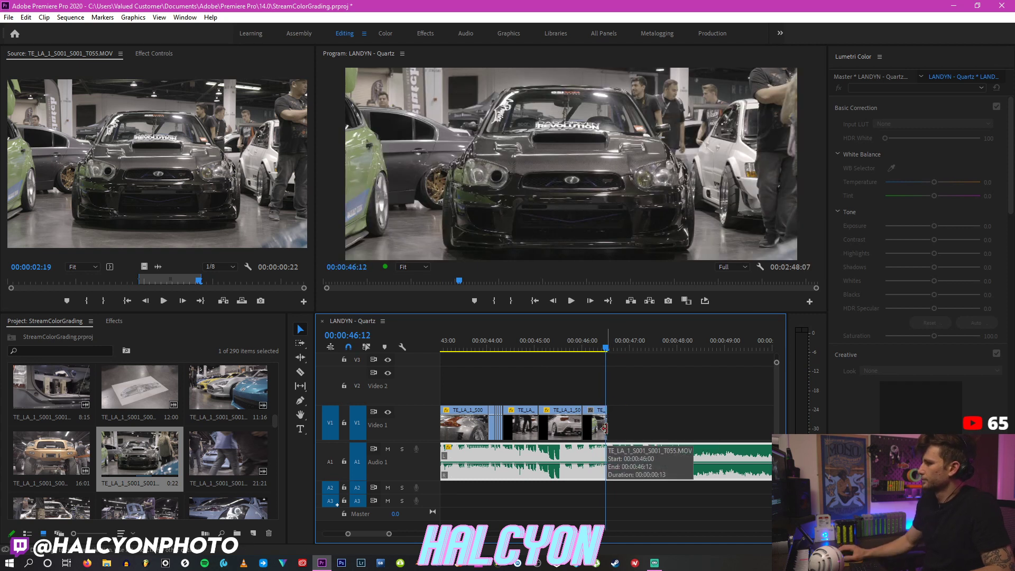
Step: Set the T055 clip's vertical position to 778 and keyframe its Scale at 100 on 00:00:46:00 and 110 on 00:00:46:12
{"action": "left_click", "coordinate": [155, 53]}
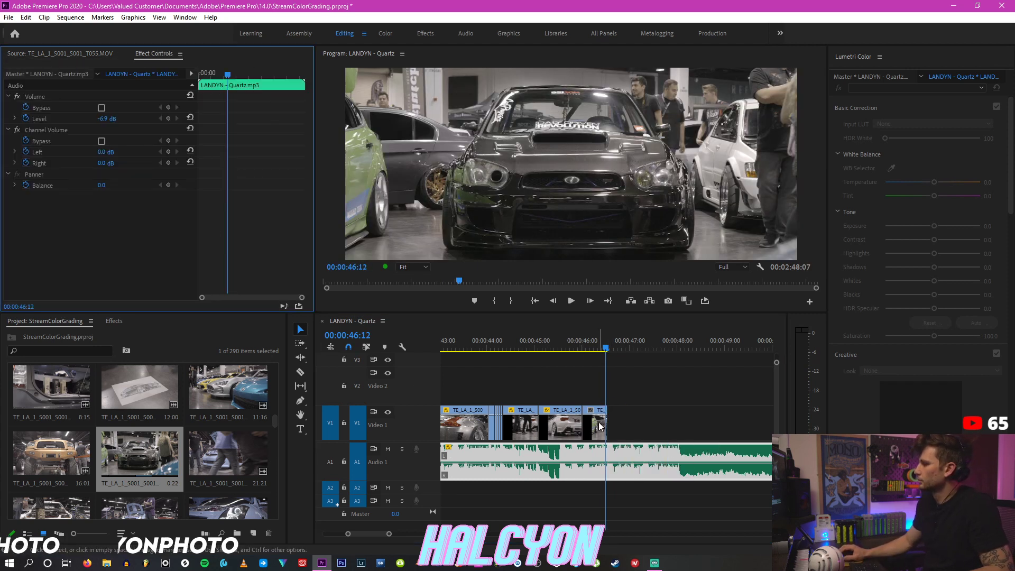
{"action": "left_click_drag", "start_coordinate": [131, 108], "coordinate": [126, 112]}
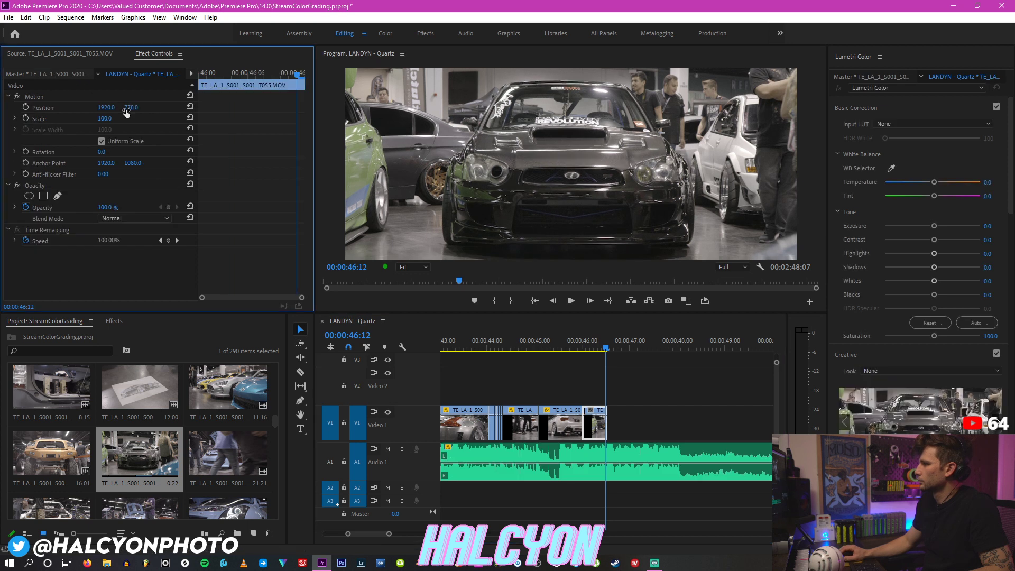
{"action": "left_click", "coordinate": [104, 118]}
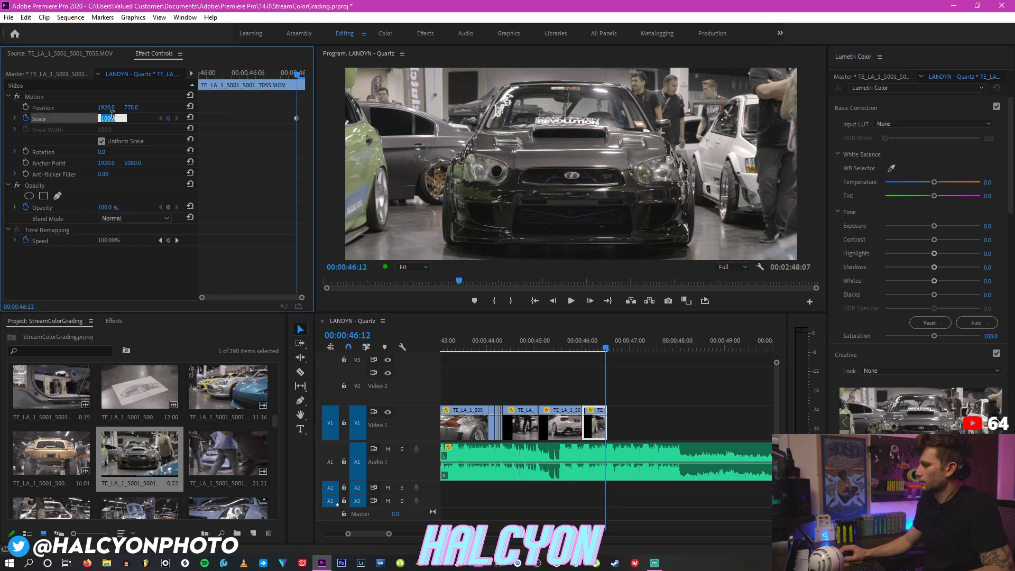
{"action": "type", "text": "110"}
{"action": "key", "text": "Return"}
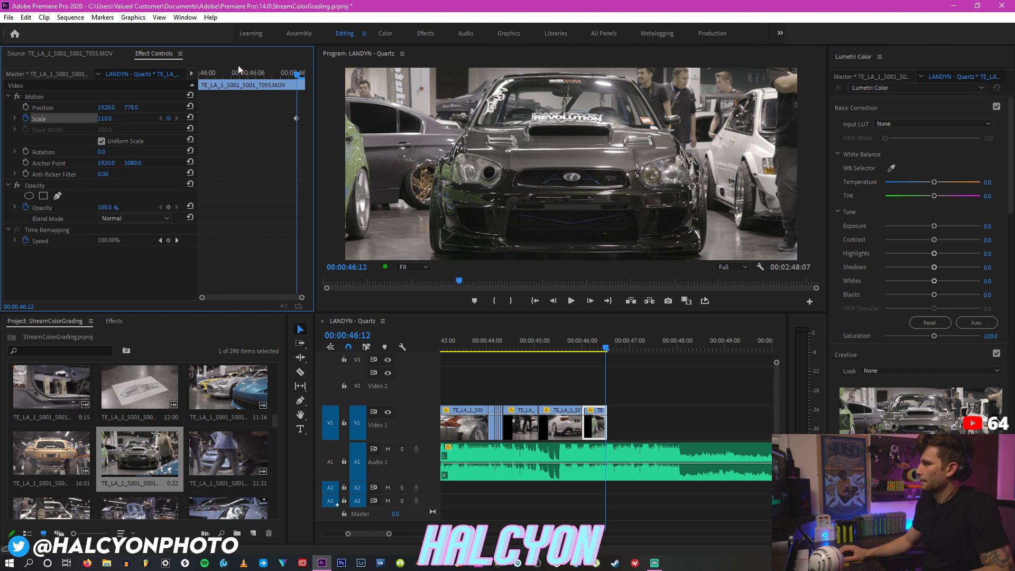
{"action": "key", "text": "Up"}
{"action": "key", "text": "space"}
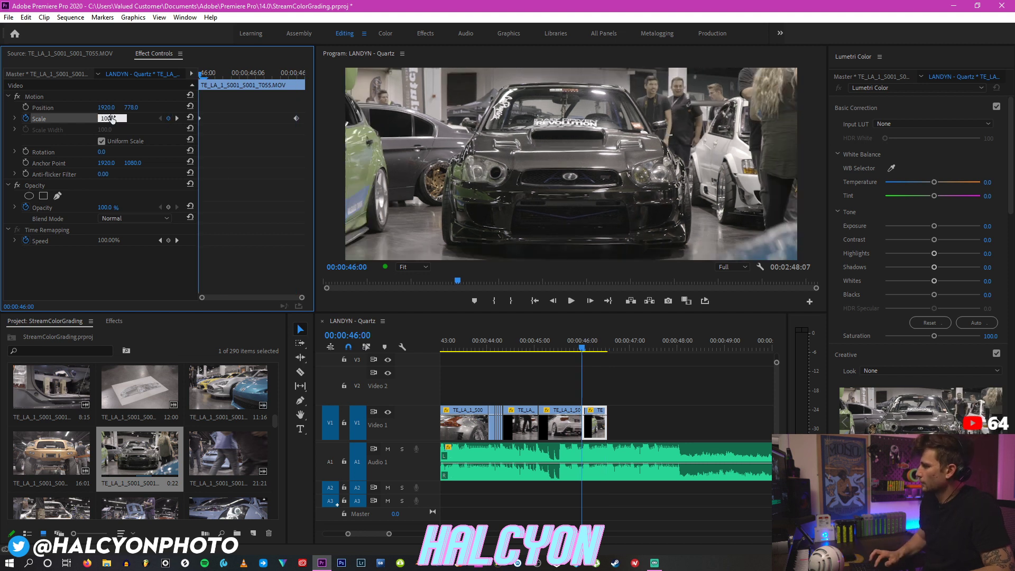
Step: Change the T055 clip's end Scale keyframe at 00:00:46:12 to 105 and play back the cut from the preceding clip
{"action": "left_click_drag", "start_coordinate": [122, 119], "coordinate": [180, 127]}
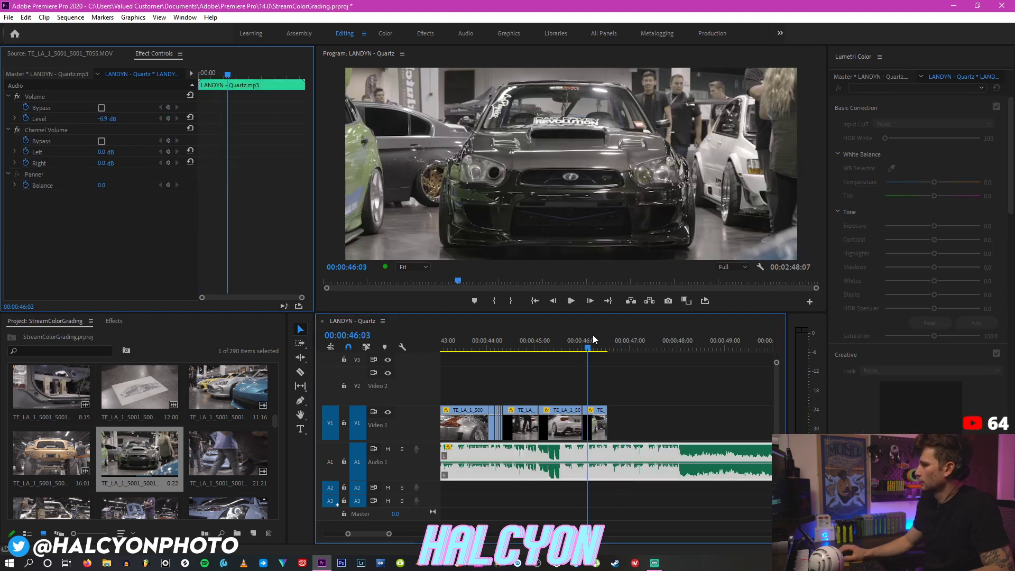
{"action": "left_click", "coordinate": [177, 119]}
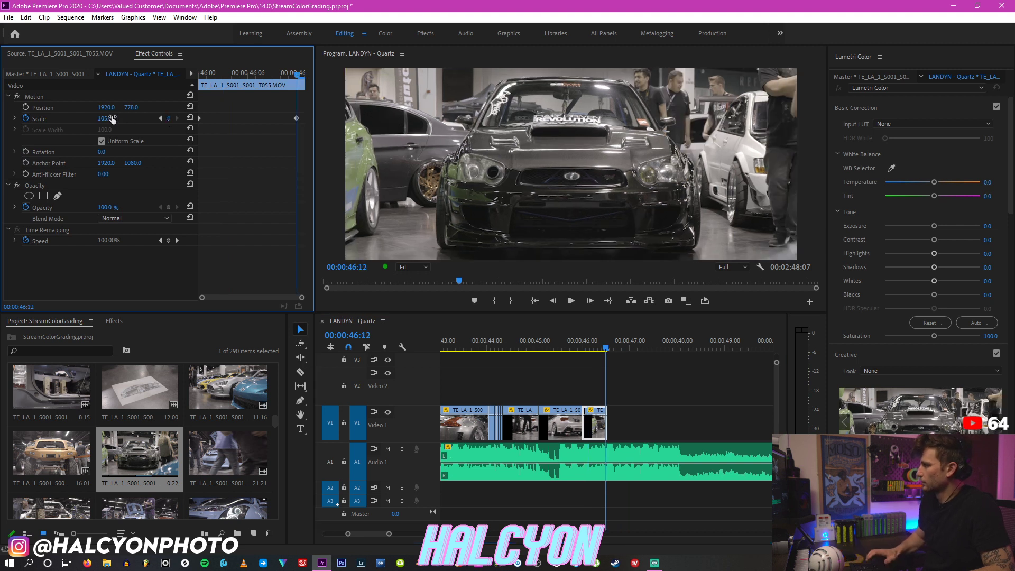
{"action": "left_click", "coordinate": [571, 336]}
{"action": "key", "text": "space"}
{"action": "key", "text": "space"}
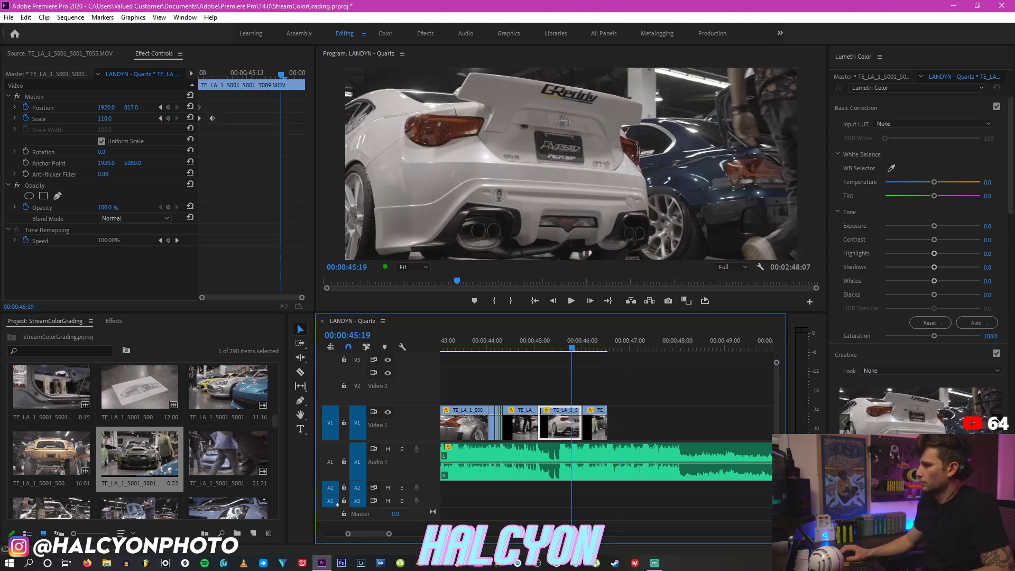
Step: Browse the project footage for the next car shot, opening TE_LA_1_S001_S001_T056.MOV as a candidate
{"action": "scroll", "coordinate": [42, 461], "scroll_direction": "down", "scroll_amount": 2}
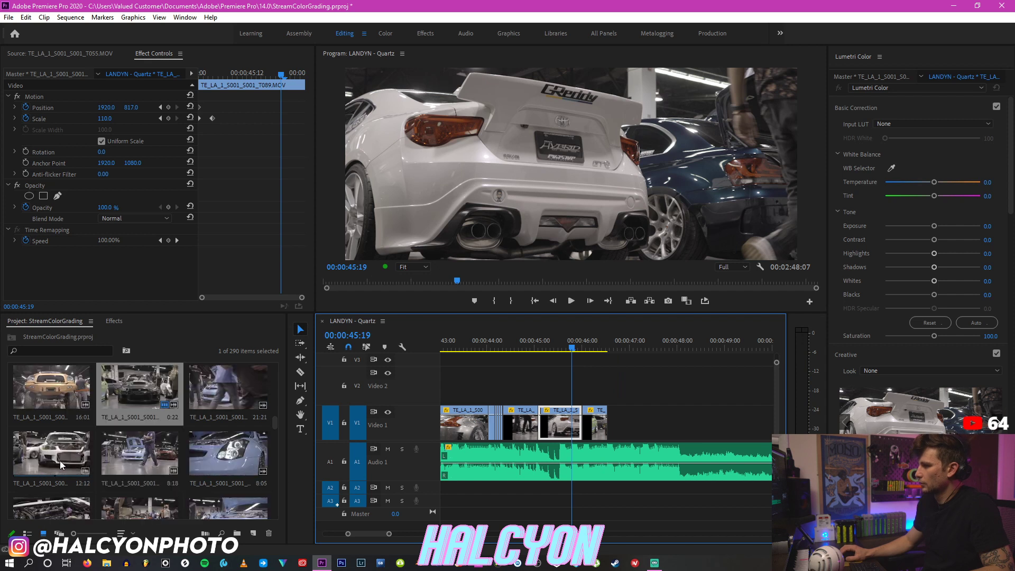
{"action": "left_click", "coordinate": [61, 461]}
{"action": "double_click", "coordinate": [62, 461]}
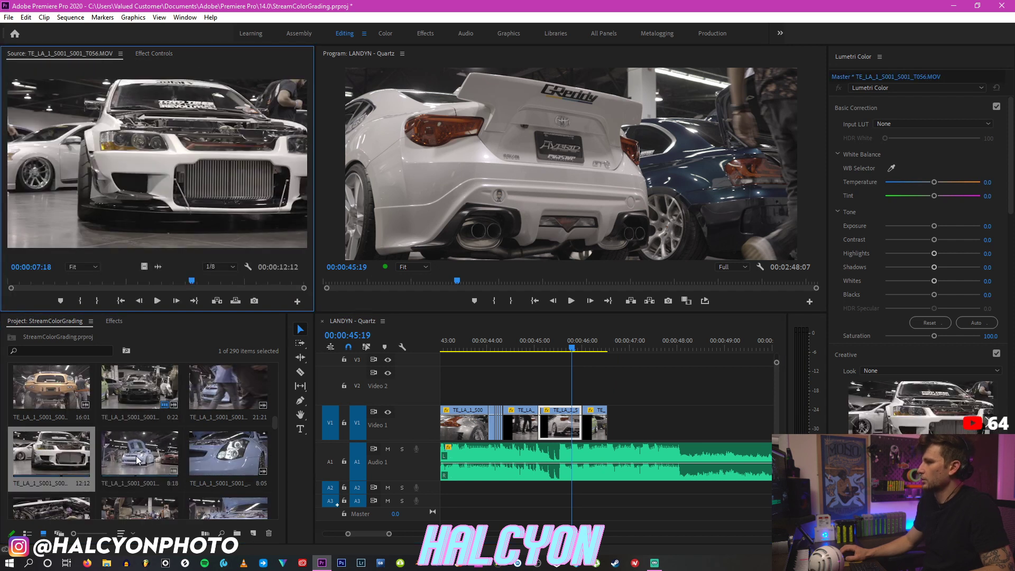
{"action": "scroll", "coordinate": [147, 456], "scroll_direction": "down", "scroll_amount": 2}
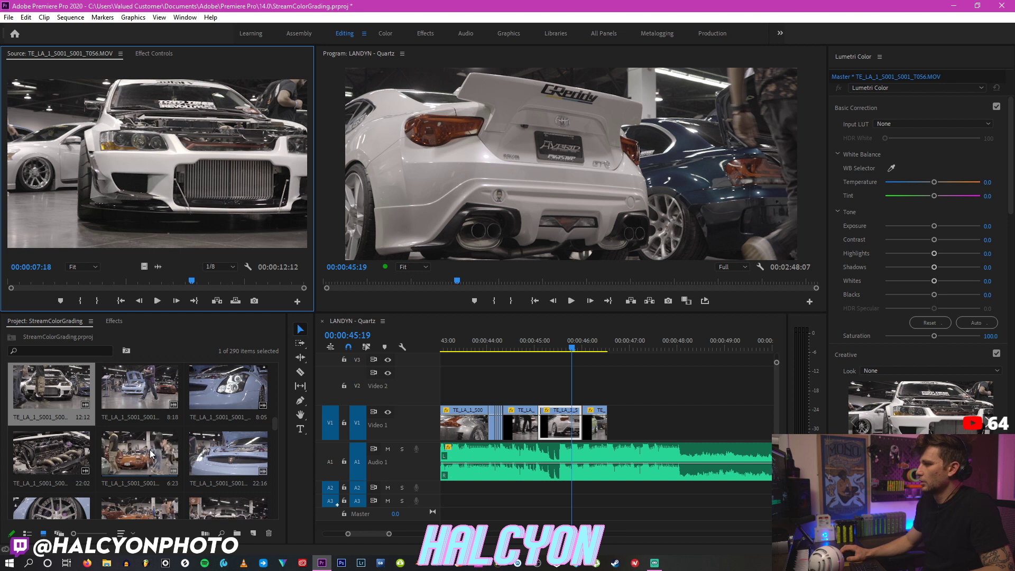
{"action": "scroll", "coordinate": [159, 455], "scroll_direction": "down", "scroll_amount": 2}
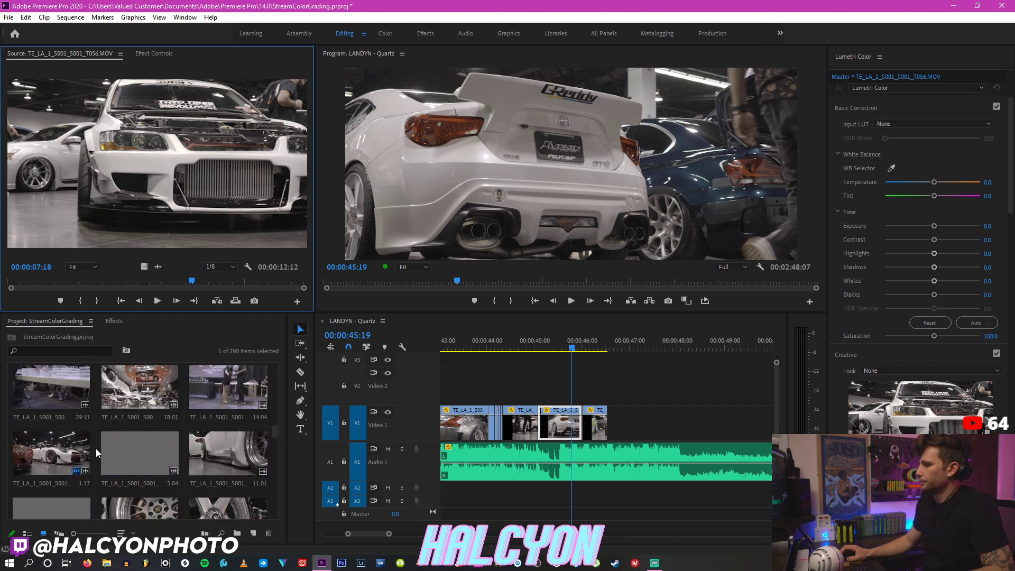
{"action": "scroll", "coordinate": [106, 448], "scroll_direction": "down", "scroll_amount": 1}
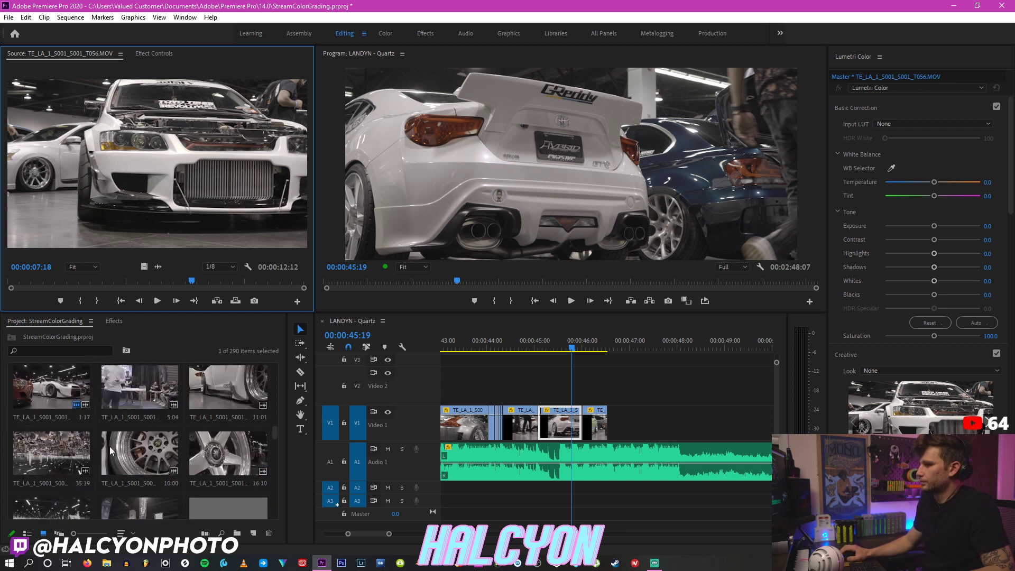
{"action": "scroll", "coordinate": [118, 442], "scroll_direction": "down", "scroll_amount": 1}
{"action": "scroll", "coordinate": [107, 451], "scroll_direction": "down", "scroll_amount": 1}
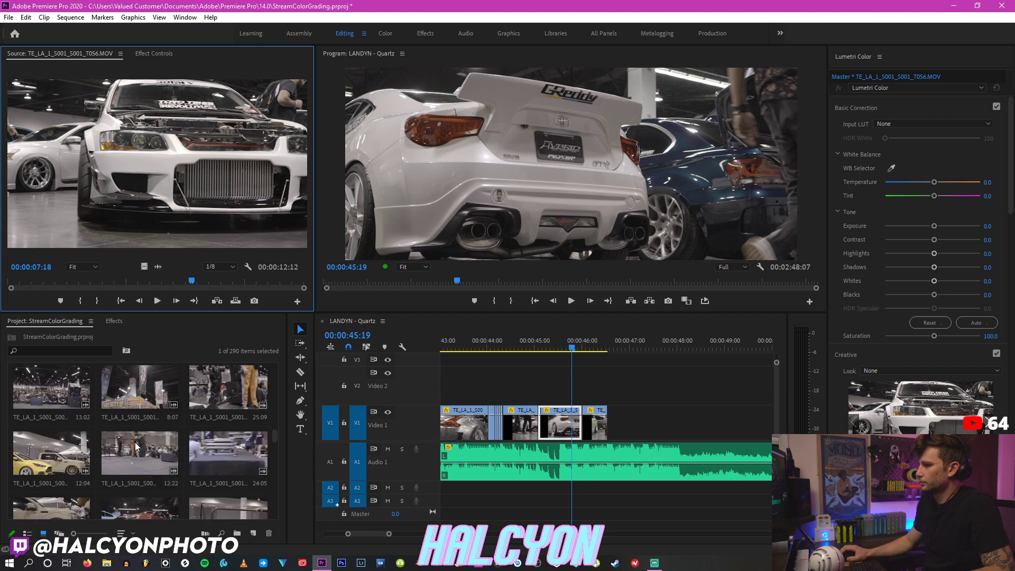
{"action": "scroll", "coordinate": [94, 448], "scroll_direction": "down", "scroll_amount": 2}
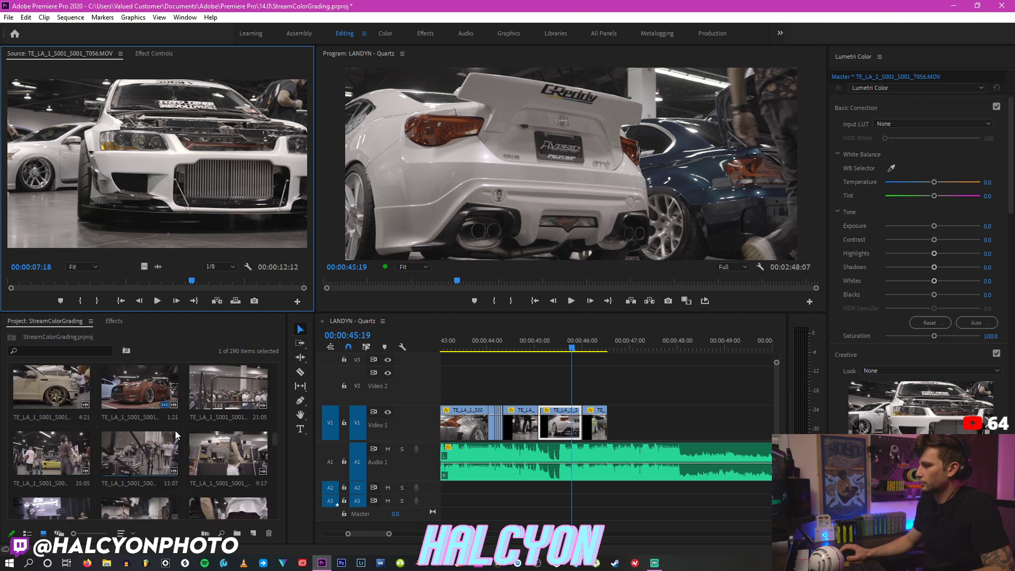
{"action": "scroll", "coordinate": [188, 448], "scroll_direction": "down", "scroll_amount": 2}
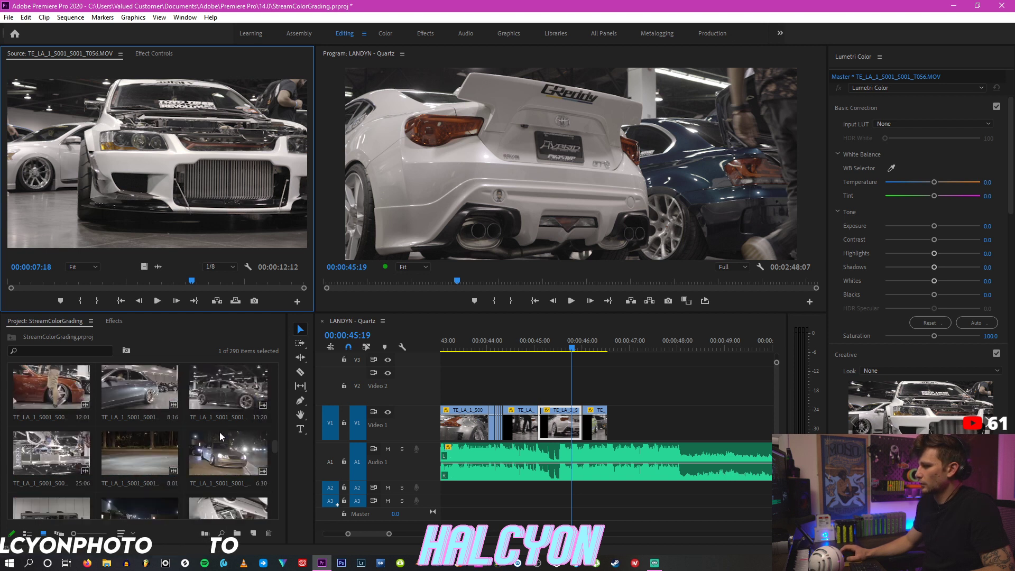
{"action": "scroll", "coordinate": [271, 445], "scroll_direction": "up", "scroll_amount": 2}
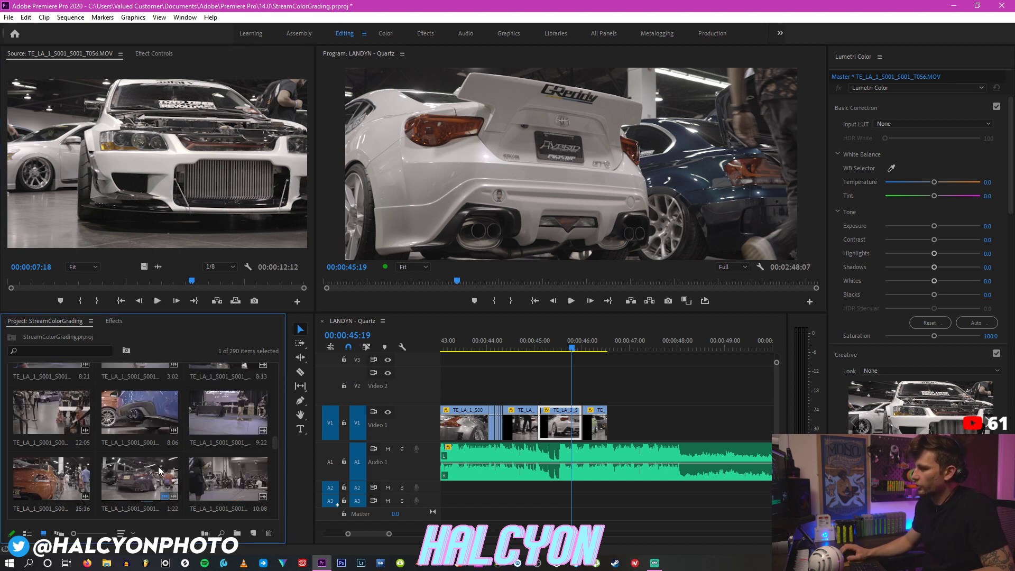
{"action": "scroll", "coordinate": [275, 448], "scroll_direction": "down", "scroll_amount": 2}
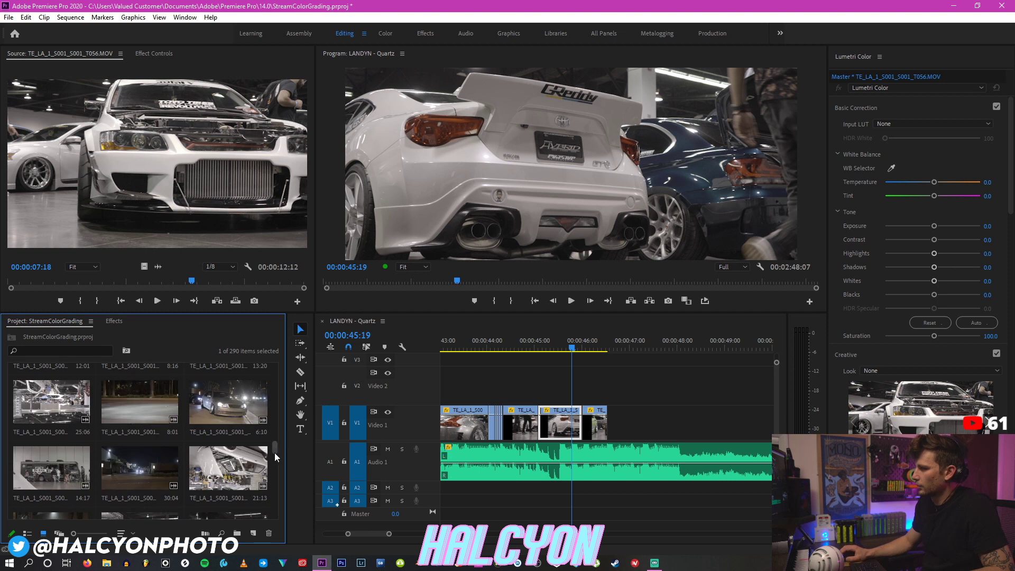
{"action": "left_click_drag", "start_coordinate": [275, 453], "coordinate": [274, 384]}
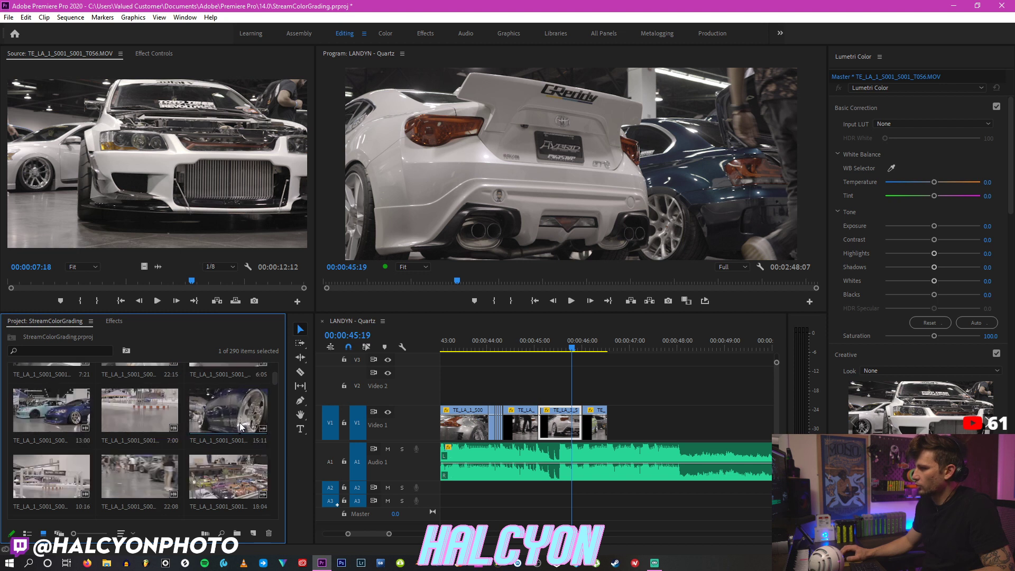
{"action": "scroll", "coordinate": [227, 425], "scroll_direction": "down", "scroll_amount": 1}
{"action": "scroll", "coordinate": [124, 431], "scroll_direction": "down", "scroll_amount": 2}
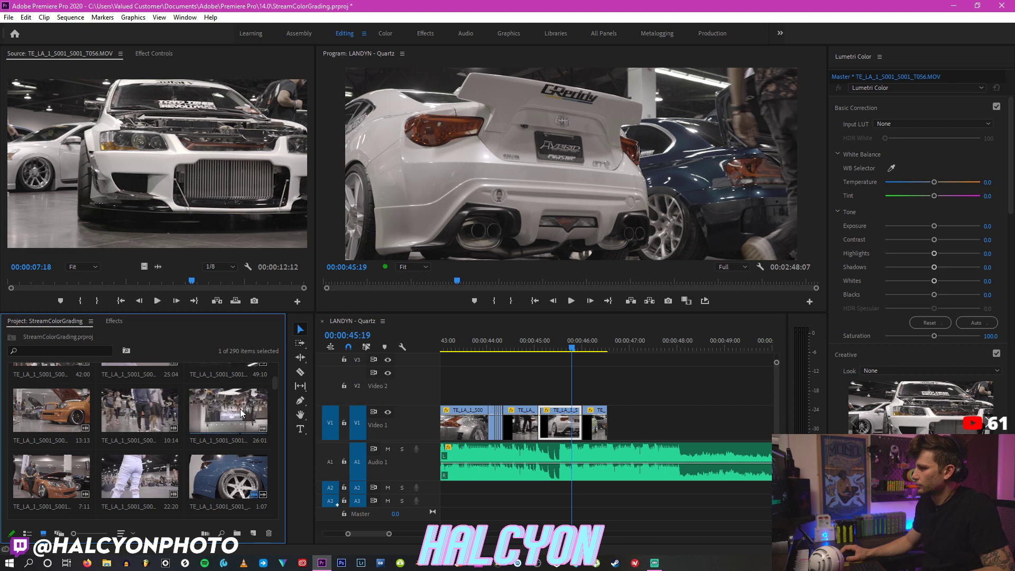
Step: Mark a 00:00:02:22 range of TE_LA_1_S001_S001_T015.MOV starting at 00:00:08:06 and place it on V1, leaving a gap after the T055 clip
{"action": "double_click", "coordinate": [62, 412]}
{"action": "key", "text": "space"}
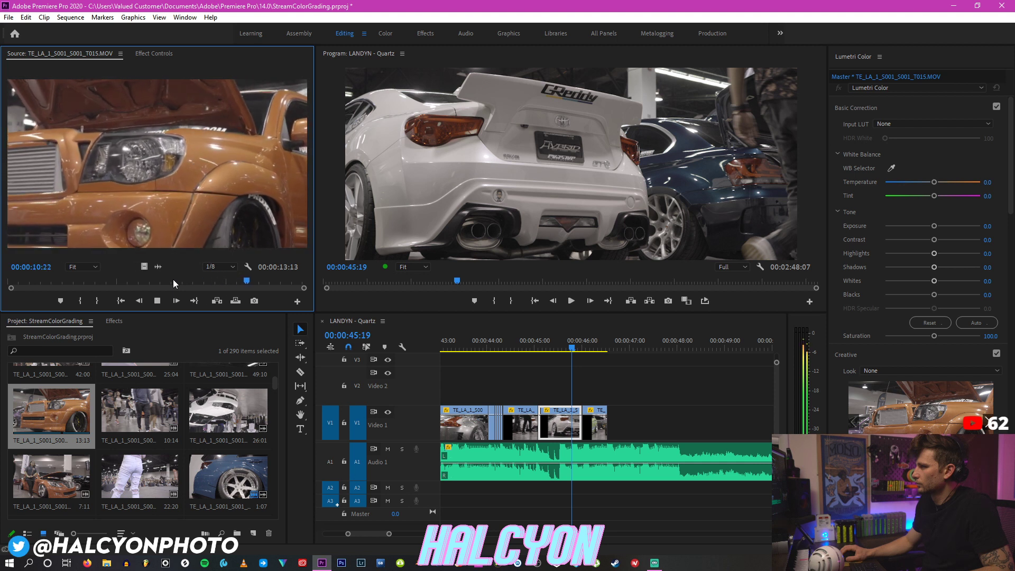
{"action": "key", "text": "space"}
{"action": "key", "text": "o"}
{"action": "left_click_drag", "start_coordinate": [246, 278], "coordinate": [189, 280]}
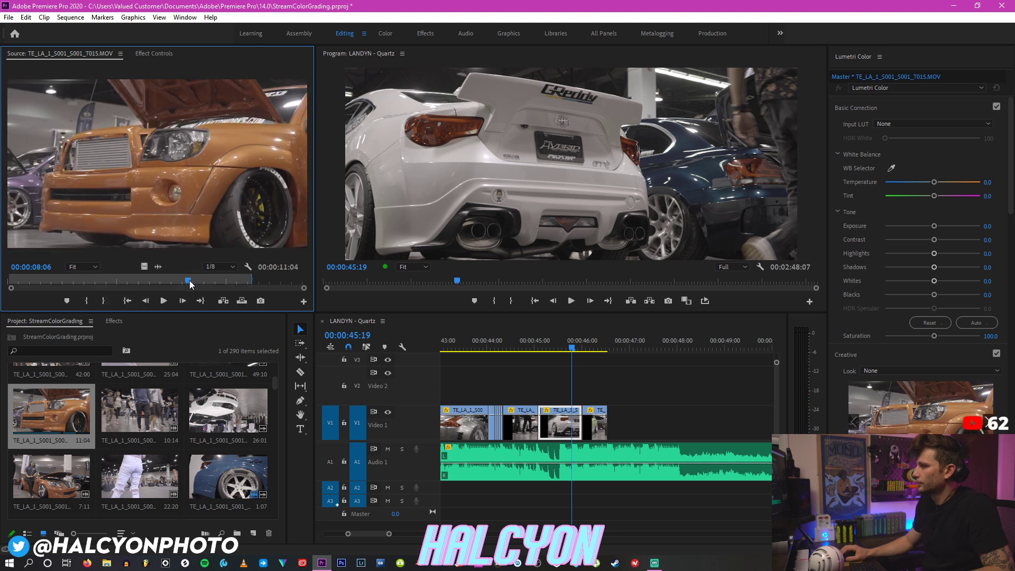
{"action": "left_click", "coordinate": [86, 300]}
{"action": "left_click_drag", "start_coordinate": [157, 164], "coordinate": [644, 431]}
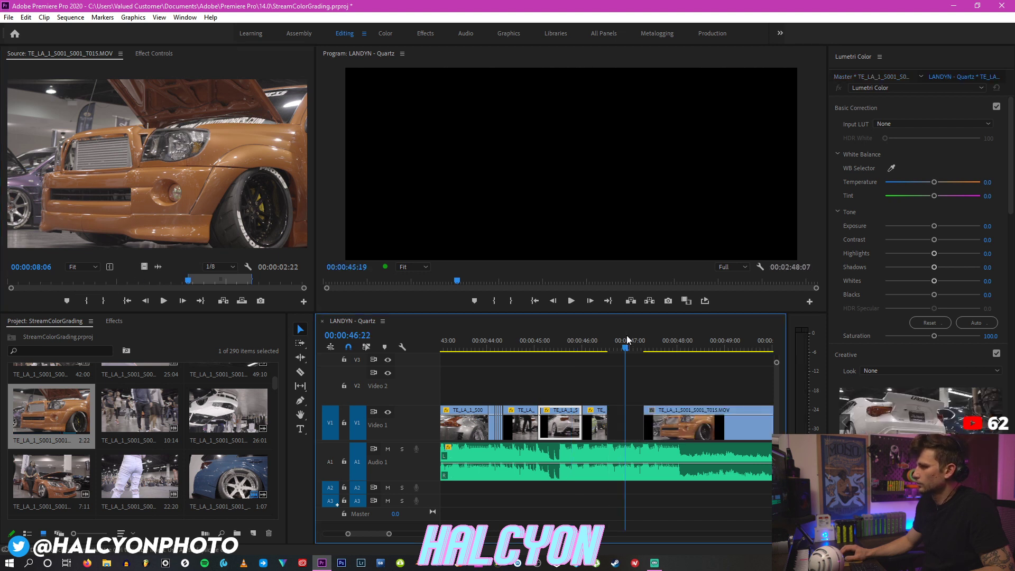
Step: Listen to the music from 00:00:46:22 and check the intro passage near 00:00:23:07
{"action": "left_click", "coordinate": [627, 335]}
{"action": "key", "text": "space"}
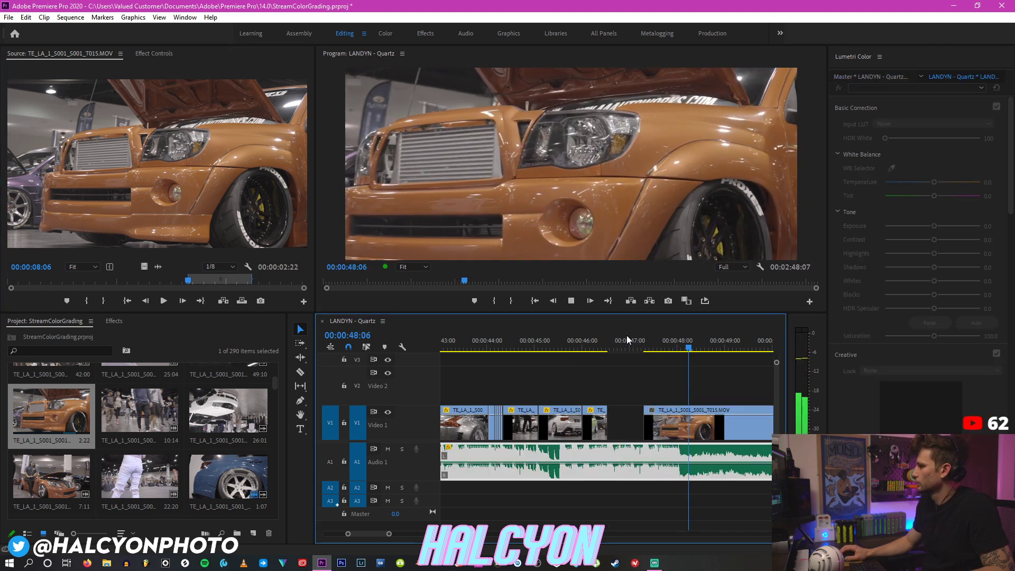
{"action": "left_click", "coordinate": [627, 335]}
{"action": "key", "text": "minus"}
{"action": "key", "text": "minus"}
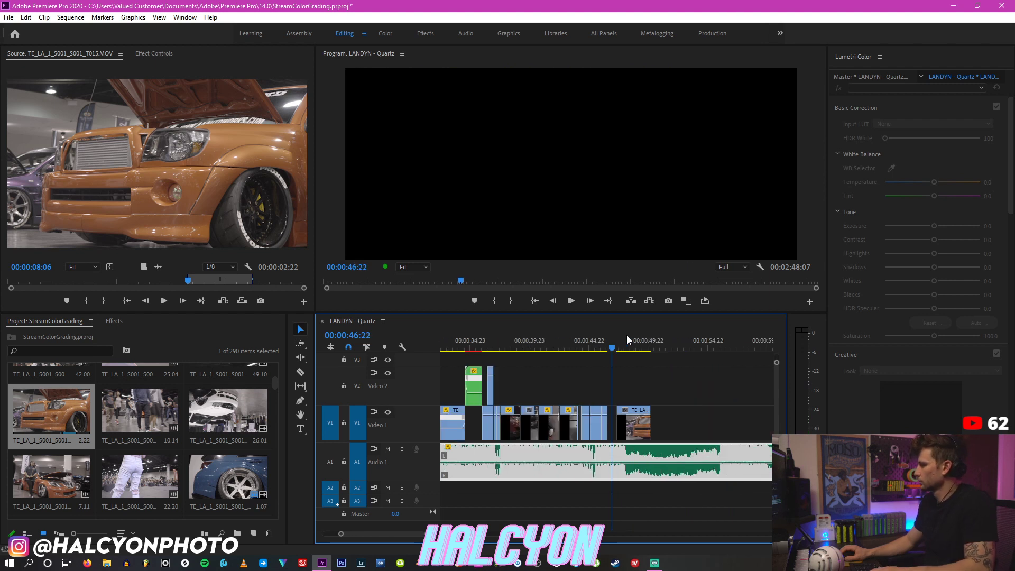
{"action": "key", "text": "space"}
{"action": "left_click_drag", "start_coordinate": [581, 334], "coordinate": [417, 344]}
{"action": "key", "text": "space"}
{"action": "left_click", "coordinate": [716, 347]}
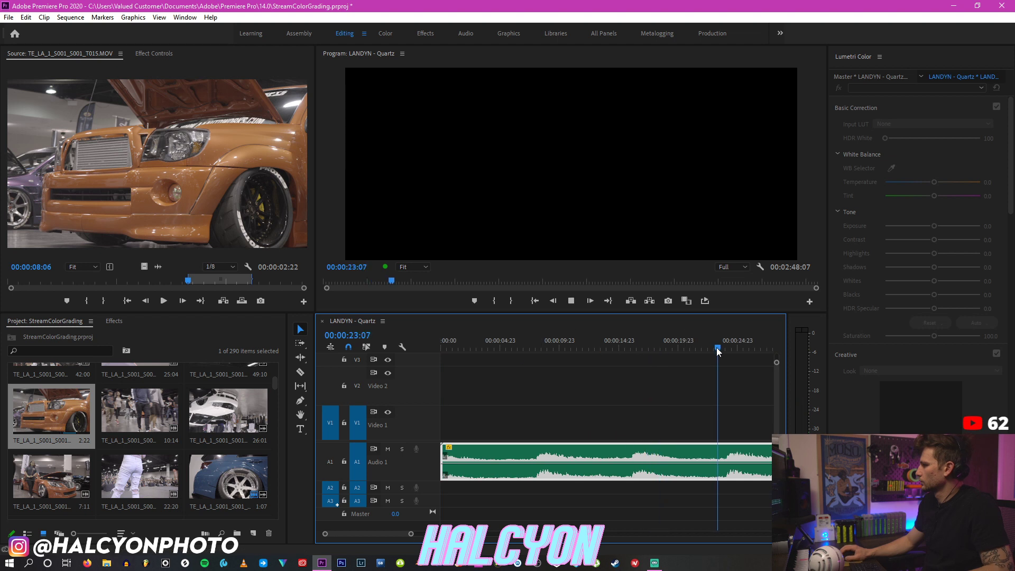
Step: Split the music track at 00:00:23:22 and delete the intro portion before the cut
{"action": "key", "text": "minus"}
{"action": "left_click", "coordinate": [582, 344]}
{"action": "left_click", "coordinate": [584, 446]}
{"action": "left_click", "coordinate": [551, 453]}
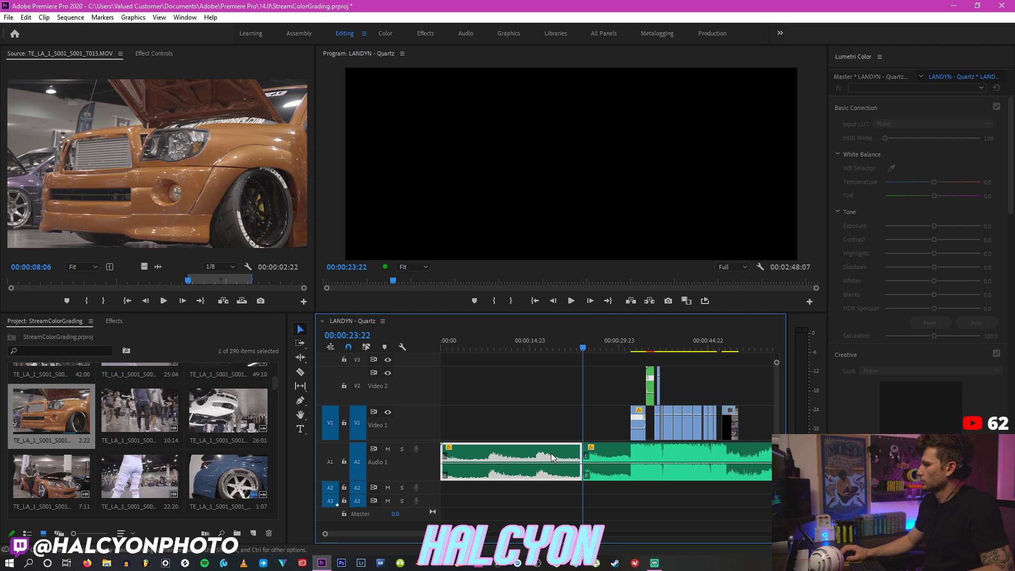
{"action": "key", "text": "Delete"}
Step: Move the remaining music and all video clips together to the start of the sequence at 00:00:00:00
{"action": "left_click", "coordinate": [601, 456]}
{"action": "left_click_drag", "start_coordinate": [600, 456], "coordinate": [470, 412]}
{"action": "key", "text": "alt+shift+Left"}
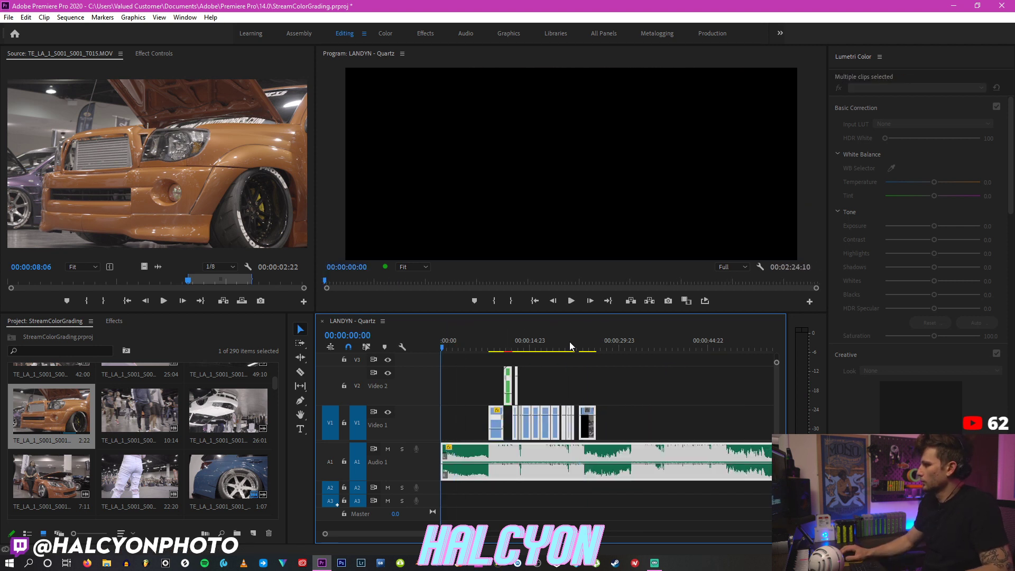
Step: Listen to the music's new opening from the start of the sequence
{"action": "key", "text": "space"}
{"action": "left_click", "coordinate": [604, 370]}
{"action": "left_click_drag", "start_coordinate": [450, 341], "coordinate": [417, 339]}
{"action": "key", "text": "space"}
{"action": "key", "text": "space"}
Step: Split the music at 00:00:00:04 and ripple delete the short piece before the cut
{"action": "key", "text": "equal"}
{"action": "key", "text": "equal"}
{"action": "key", "text": "equal"}
{"action": "left_click_drag", "start_coordinate": [445, 338], "coordinate": [459, 341]}
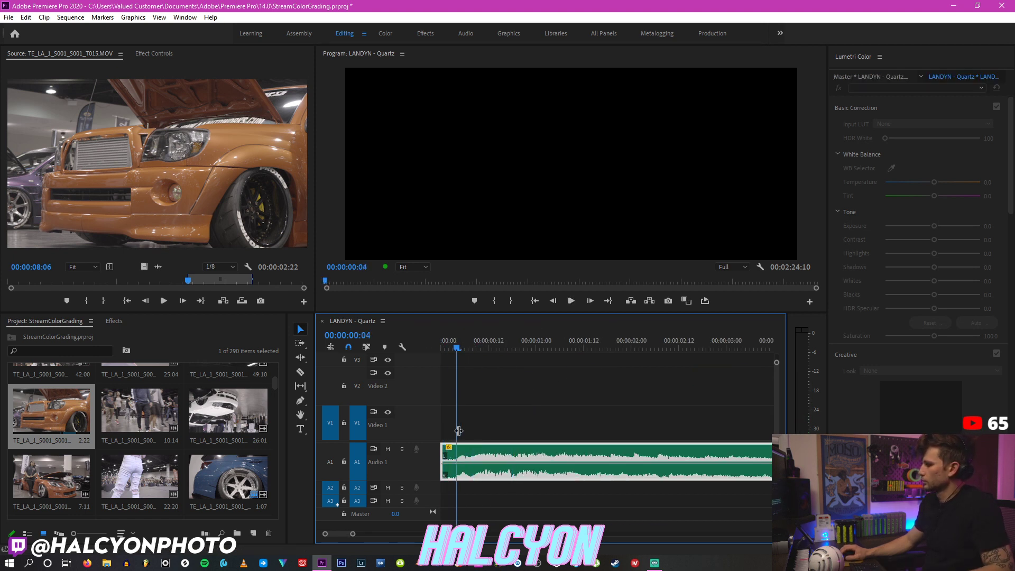
{"action": "key", "text": "c"}
{"action": "left_click", "coordinate": [458, 454]}
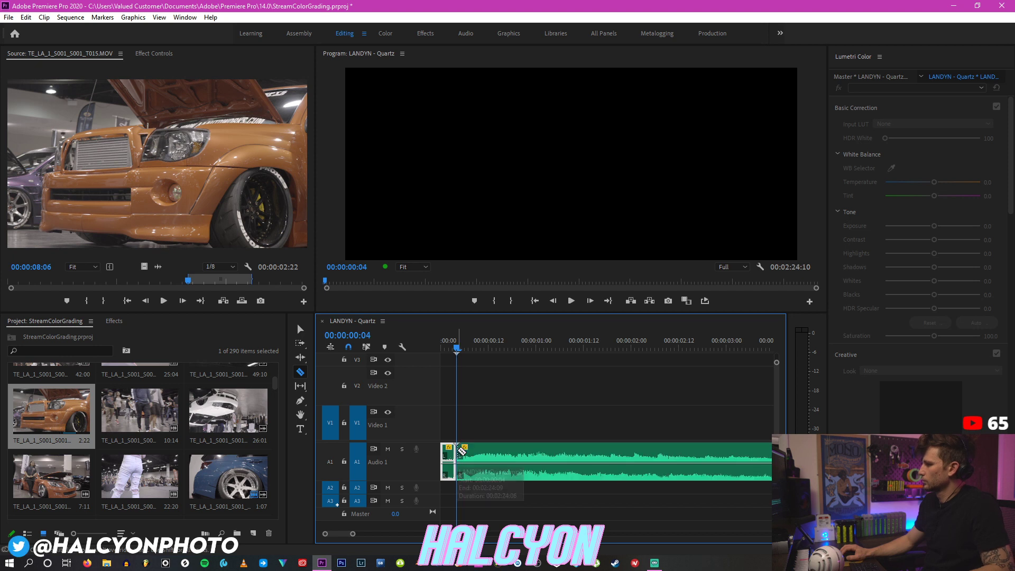
{"action": "key", "text": "v"}
{"action": "key", "text": "shift+Delete"}
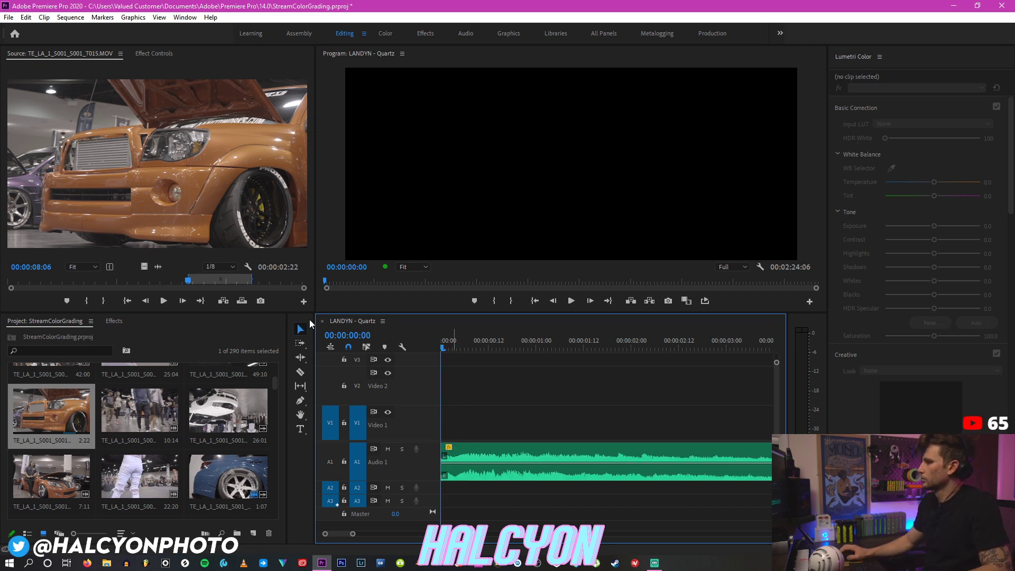
Step: Browse for import media in folder 1 of the 04_SUNDAY footage and list its files in detail view sorted by length
{"action": "left_click", "coordinate": [132, 413]}
{"action": "left_click", "coordinate": [9, 17]}
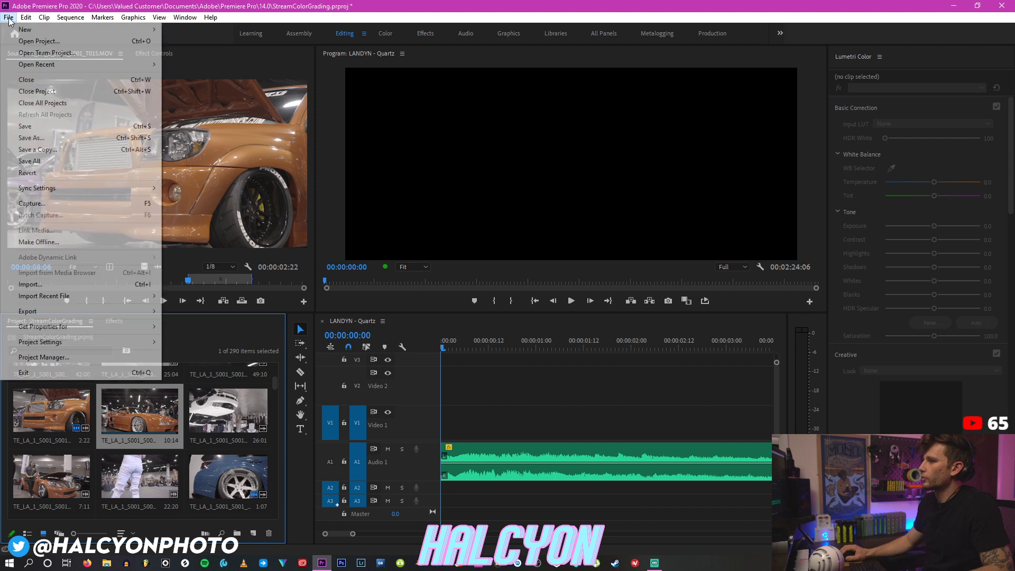
{"action": "left_click", "coordinate": [99, 289]}
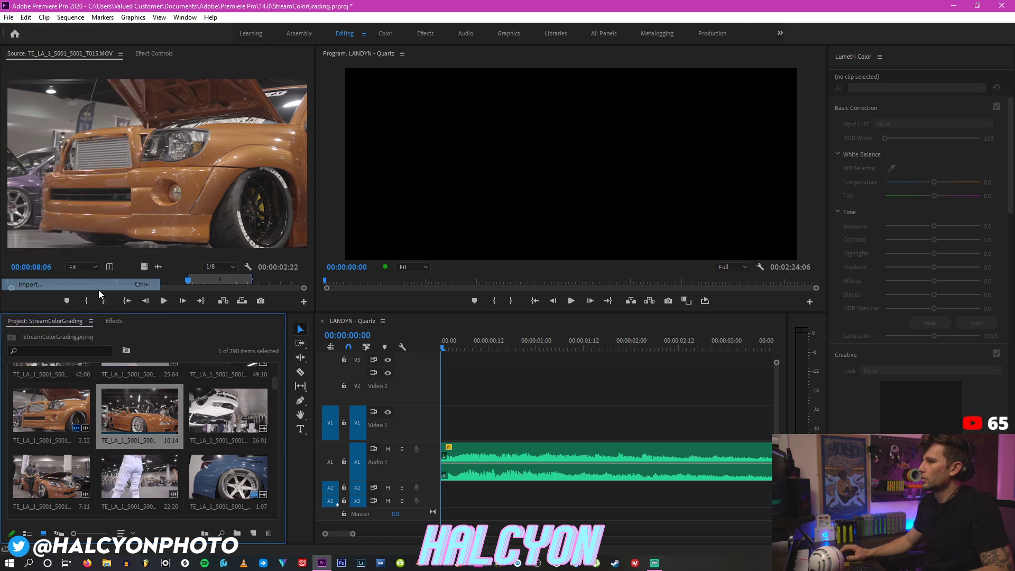
{"action": "left_click", "coordinate": [164, 49]}
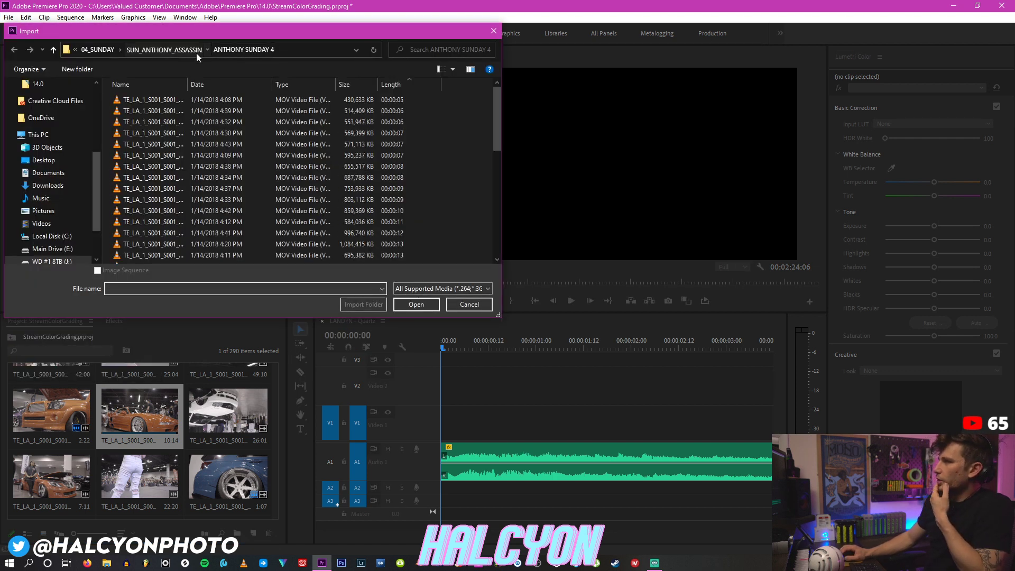
{"action": "double_click", "coordinate": [193, 103]}
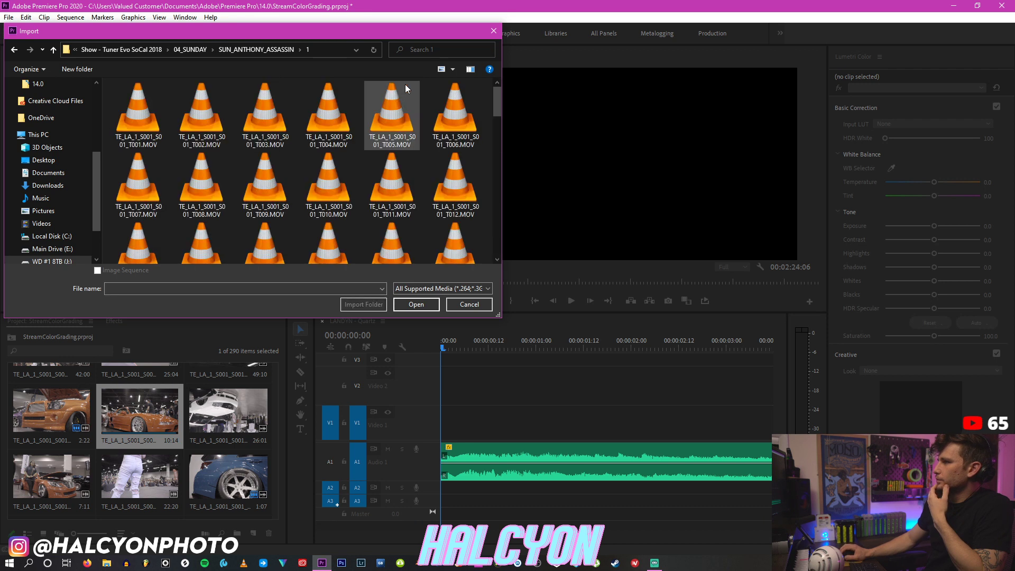
{"action": "right_click", "coordinate": [487, 149]}
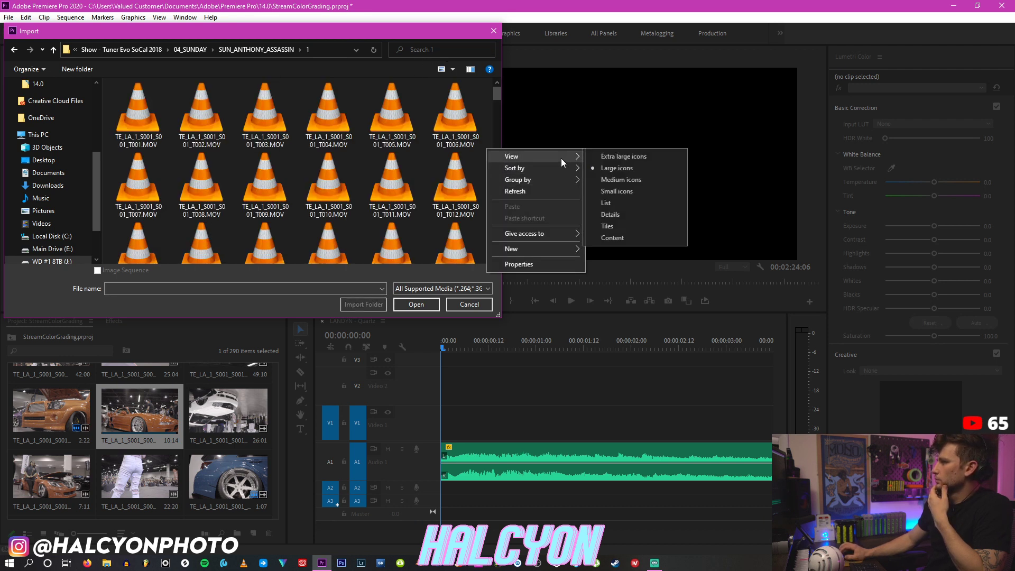
{"action": "left_click", "coordinate": [609, 211]}
{"action": "left_click", "coordinate": [407, 85]}
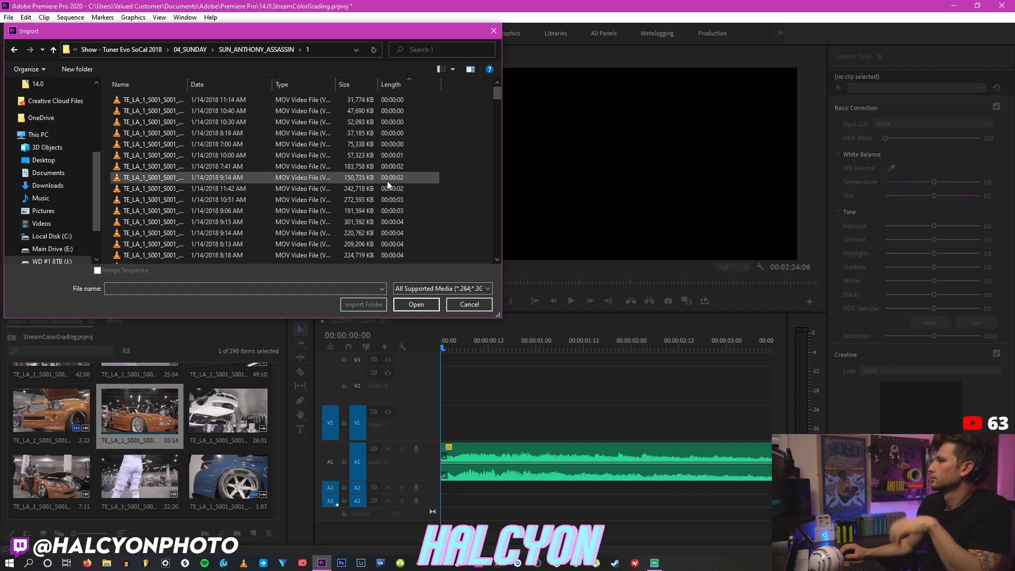
Step: Import all clips from the 3-second one recorded at 10:51 AM through the longest clip in folder 1
{"action": "left_click", "coordinate": [388, 200]}
{"action": "left_click_drag", "start_coordinate": [496, 99], "coordinate": [494, 258]}
{"action": "left_click", "coordinate": [390, 258], "text": "shift"}
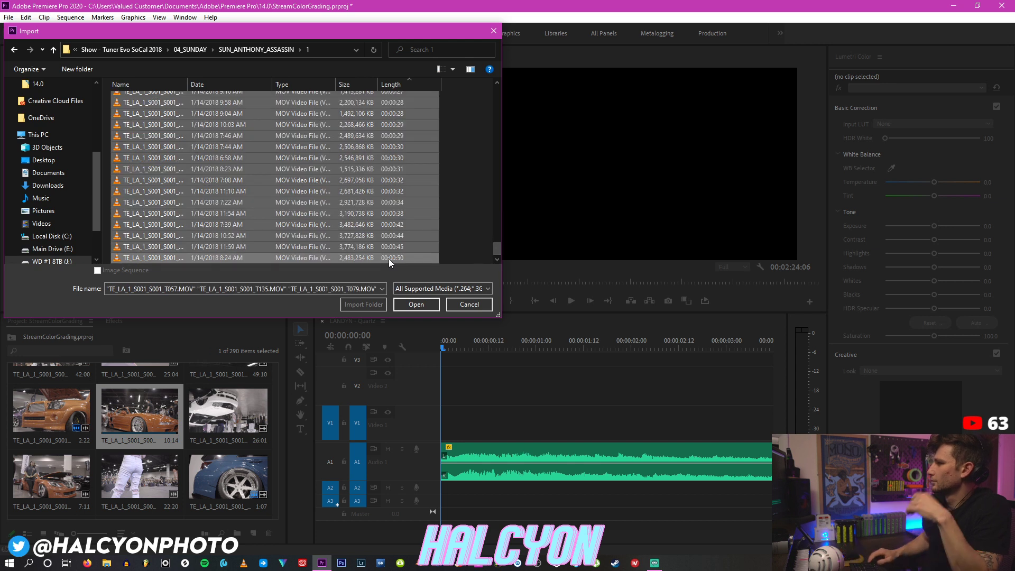
{"action": "key", "text": "Return"}
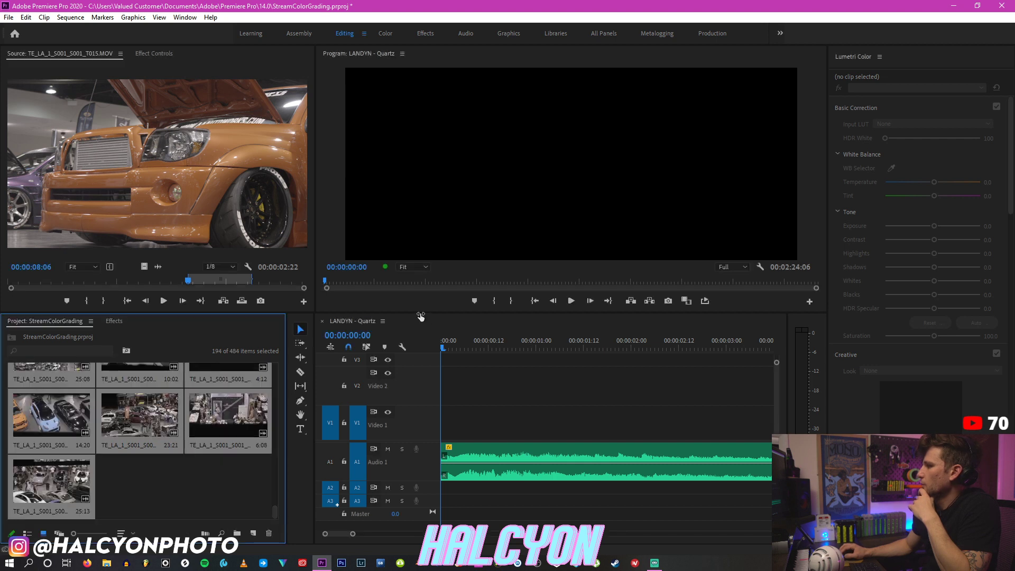
Step: Examine the scale and rotation keyframes at the start and end of the white car's engine-bay clip
{"action": "left_click", "coordinate": [478, 343]}
{"action": "key", "text": "minus"}
{"action": "key", "text": "minus"}
{"action": "key", "text": "minus"}
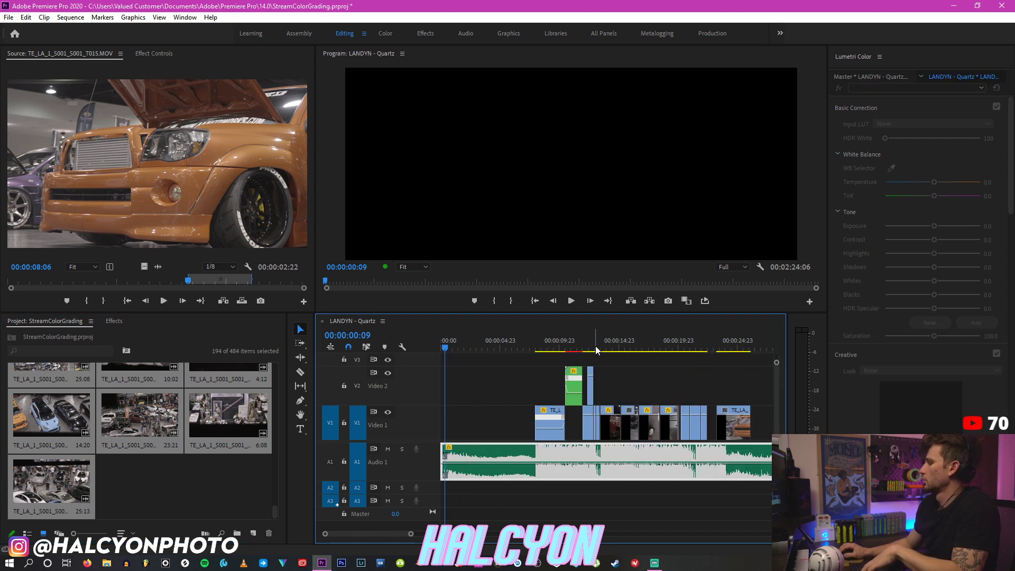
{"action": "left_click", "coordinate": [596, 350]}
{"action": "key", "text": "equal"}
{"action": "key", "text": "equal"}
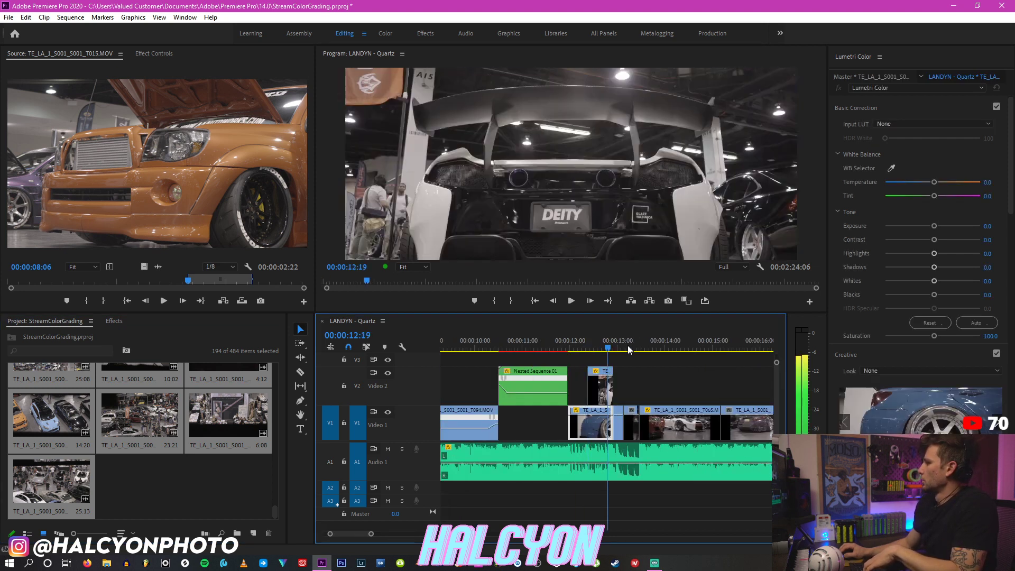
{"action": "left_click", "coordinate": [722, 344]}
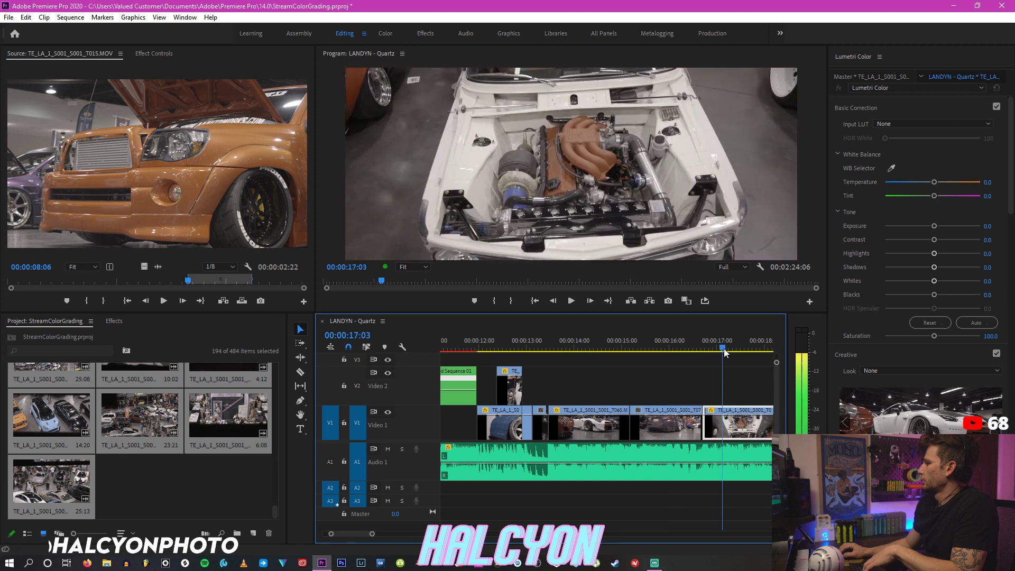
{"action": "left_click", "coordinate": [152, 54]}
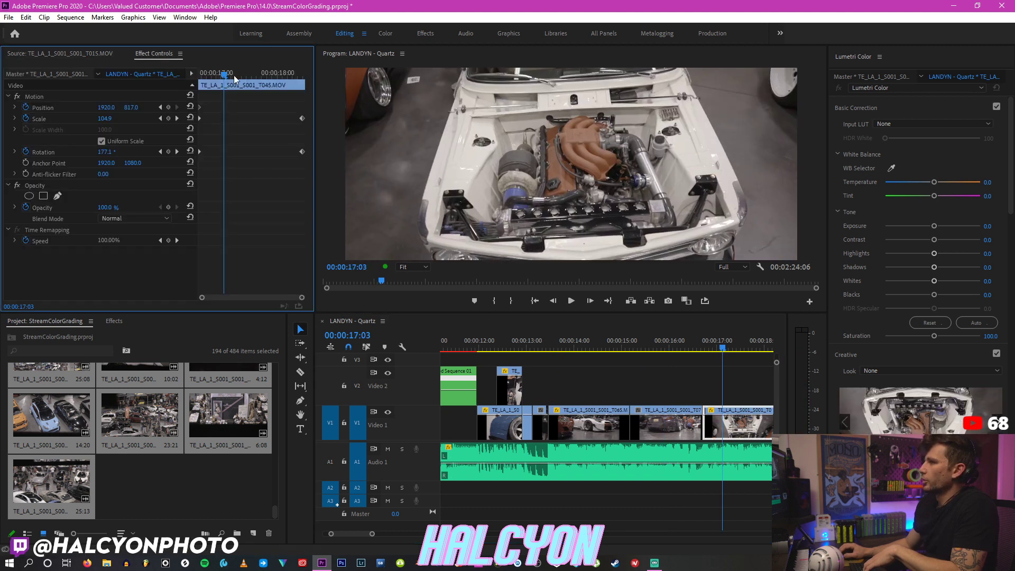
{"action": "left_click_drag", "start_coordinate": [233, 75], "coordinate": [200, 74]}
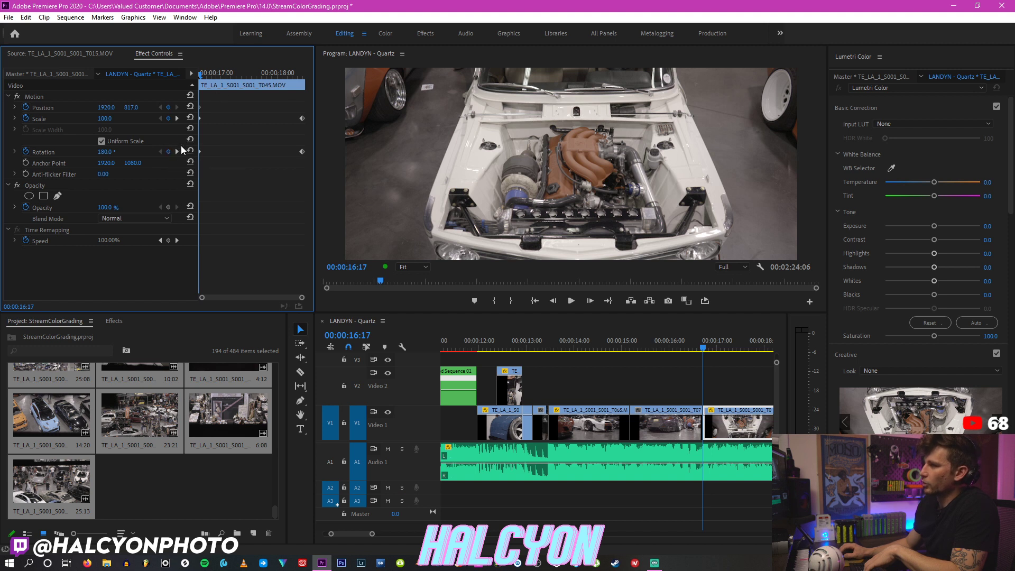
{"action": "key", "text": "Down"}
{"action": "key", "text": "Left"}
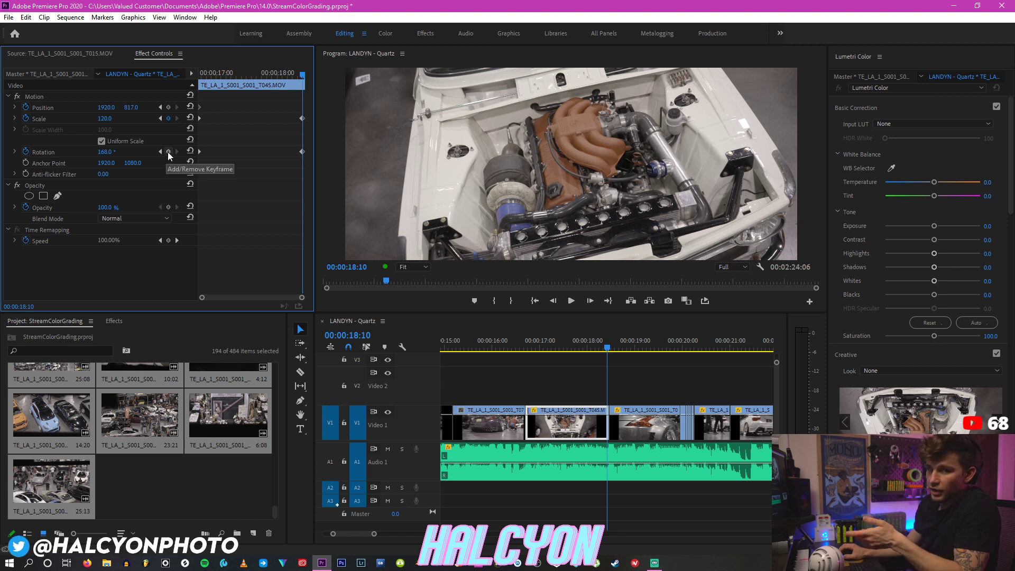
{"action": "key", "text": "Up"}
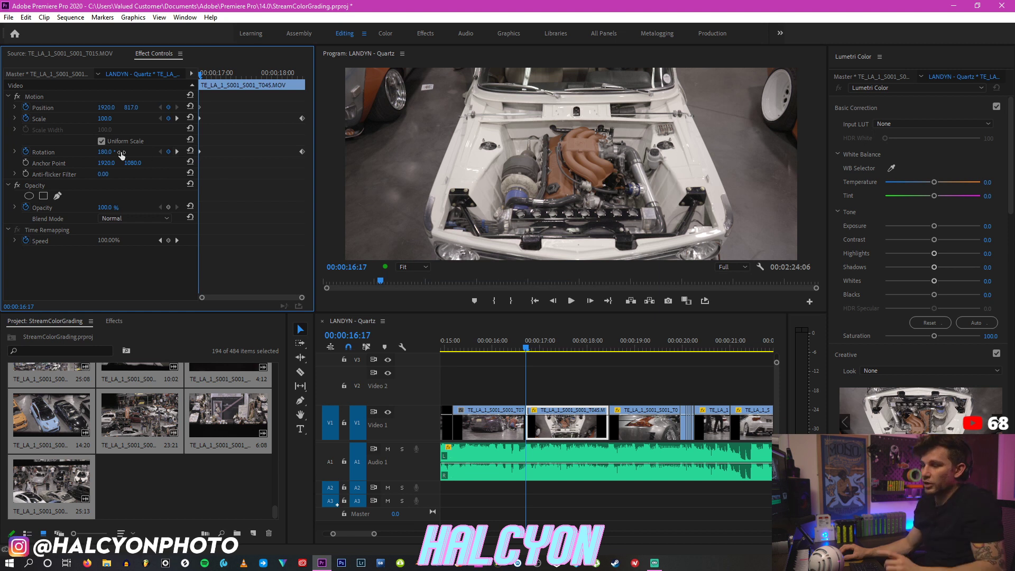
Step: Try a scale of 100 at the engine-bay clip's last keyframe at 00:00:18:10
{"action": "left_click", "coordinate": [177, 150]}
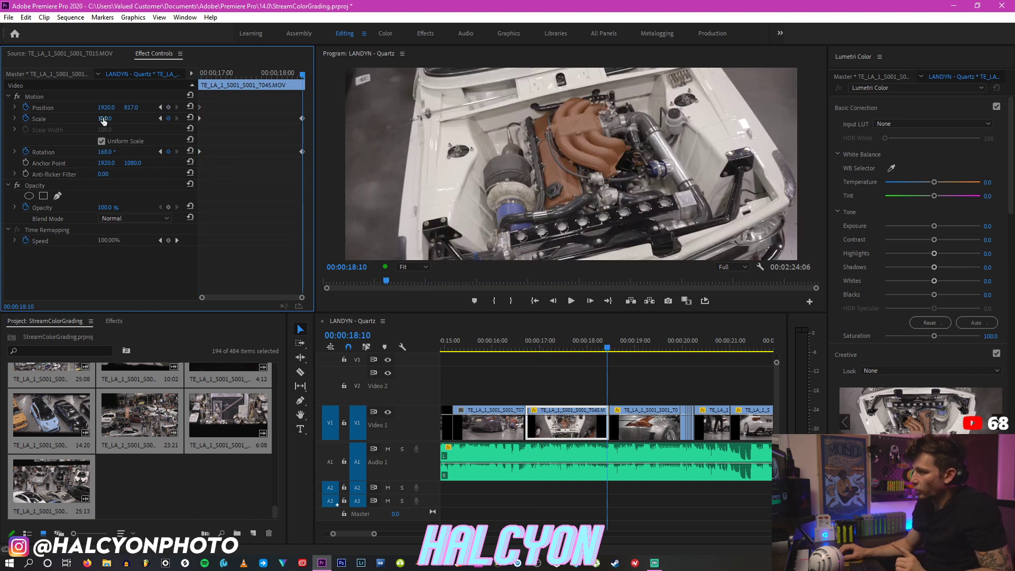
{"action": "key", "text": "Return"}
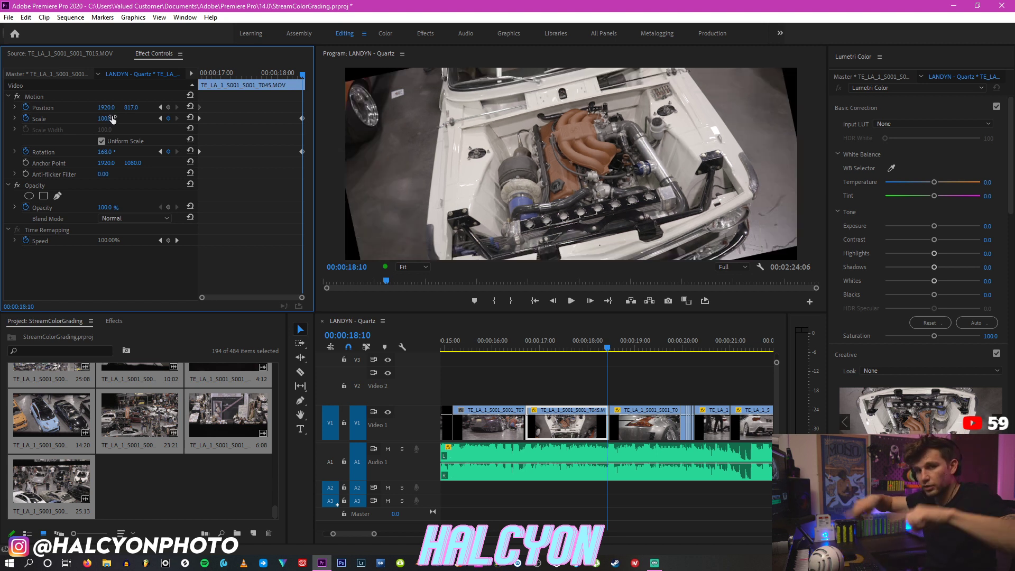
{"action": "left_click", "coordinate": [112, 119]}
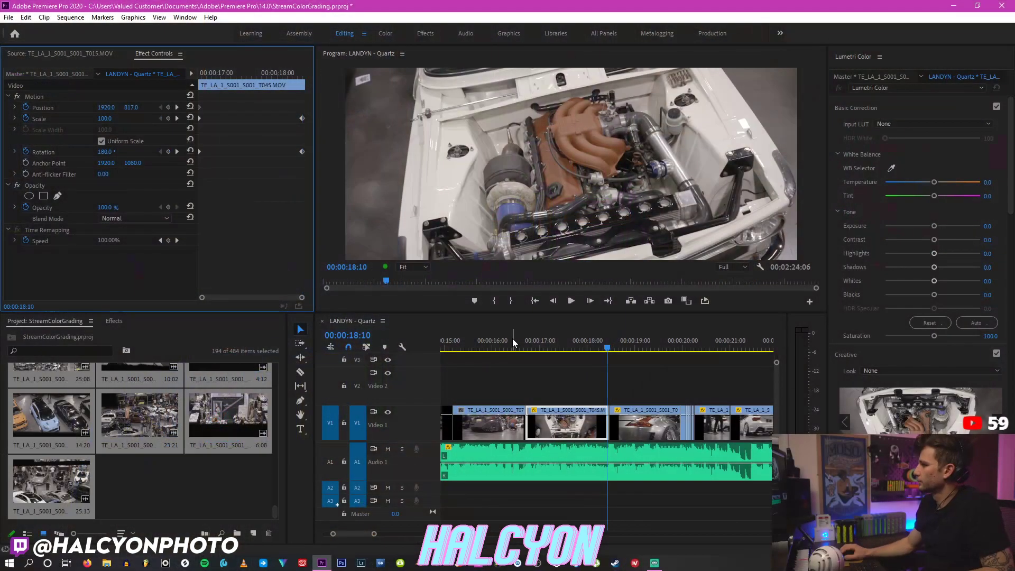
Step: Play the montage from before the engine-bay clip through to 00:00:24:01 and select the orange truck clip
{"action": "left_click", "coordinate": [512, 338]}
{"action": "key", "text": "space"}
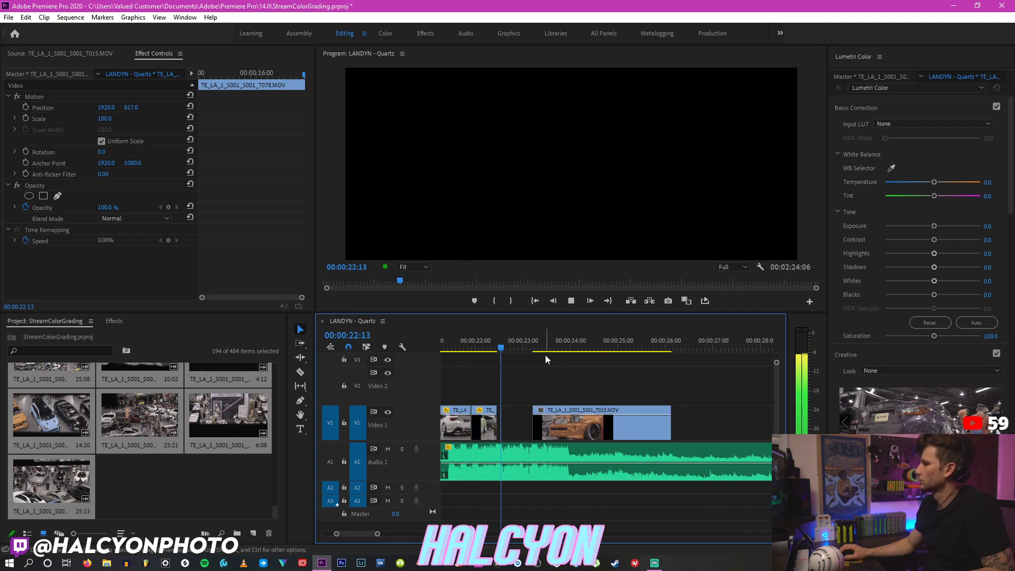
{"action": "key", "text": "space"}
{"action": "left_click", "coordinate": [549, 422]}
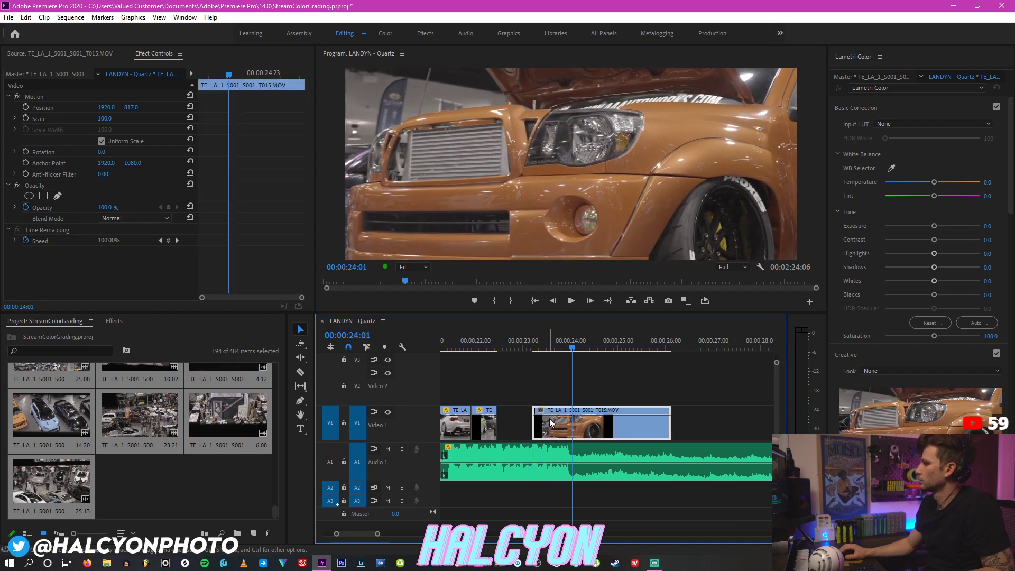
Step: Mark an in point at 00:00:16:03 in source clip TE_LA_1_S001_S001_T201.MOV and preview the footage from there
{"action": "double_click", "coordinate": [126, 430]}
{"action": "left_click_drag", "start_coordinate": [107, 281], "coordinate": [209, 281]}
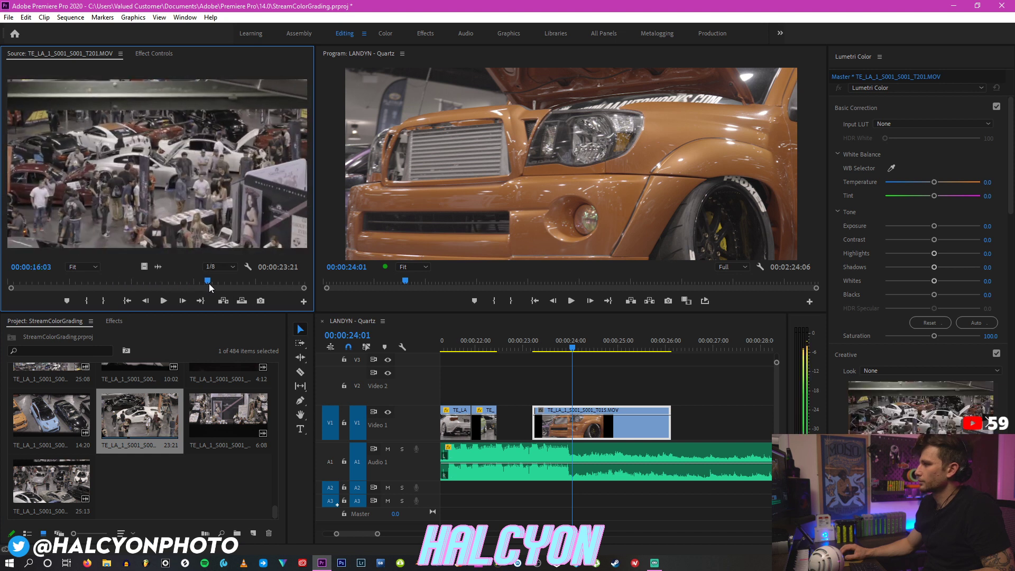
{"action": "left_click", "coordinate": [91, 302]}
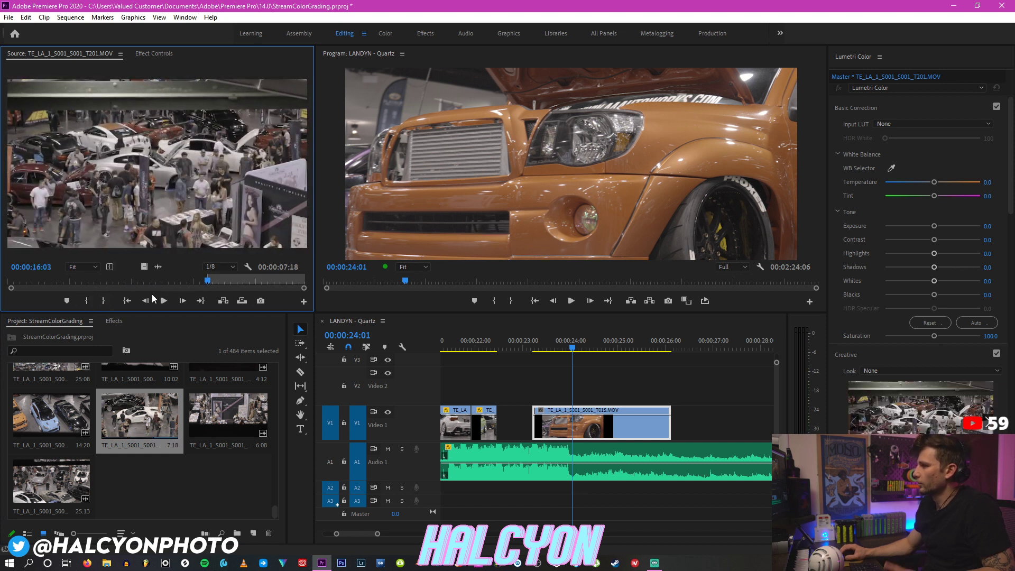
{"action": "key", "text": "space"}
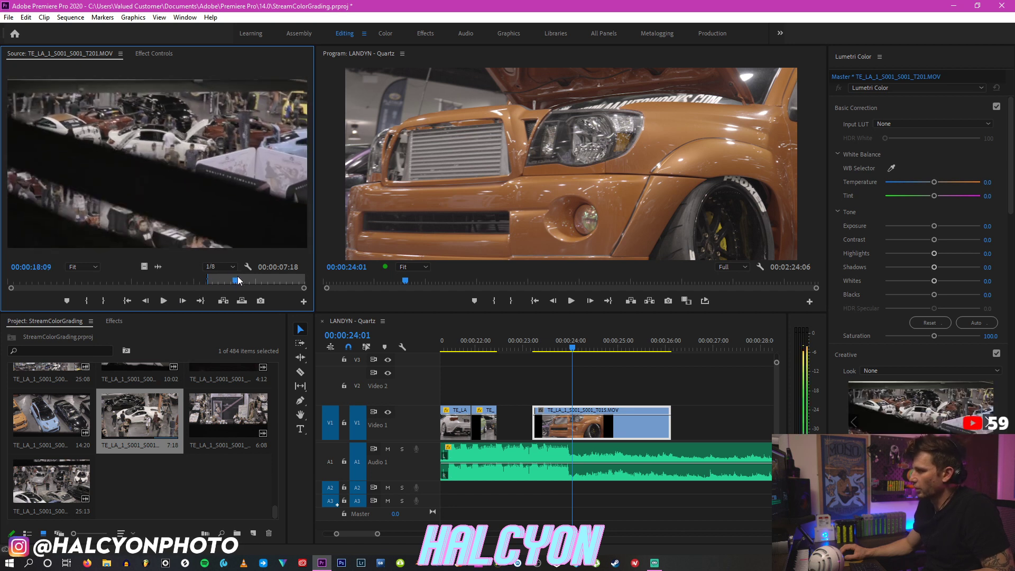
{"action": "key", "text": "space"}
Step: Load the overhead clip TE_LA_1_S001_S001_T197.MOV, mark its in point at 00:00:18:10 and preview it from there
{"action": "scroll", "coordinate": [102, 437], "scroll_direction": "up", "scroll_amount": 2}
{"action": "double_click", "coordinate": [52, 418]}
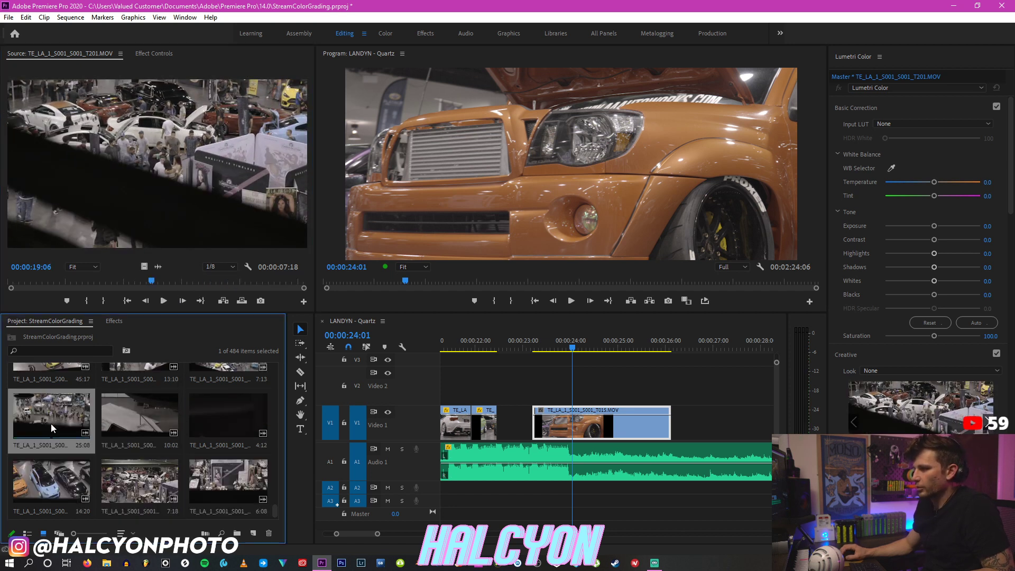
{"action": "left_click_drag", "start_coordinate": [149, 284], "coordinate": [169, 283]}
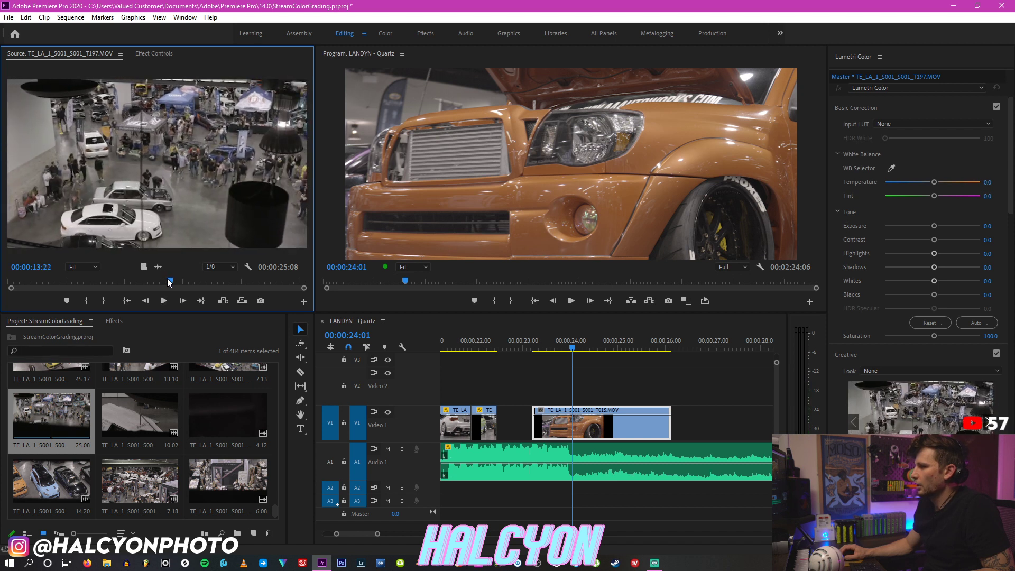
{"action": "left_click", "coordinate": [89, 305]}
{"action": "key", "text": "space"}
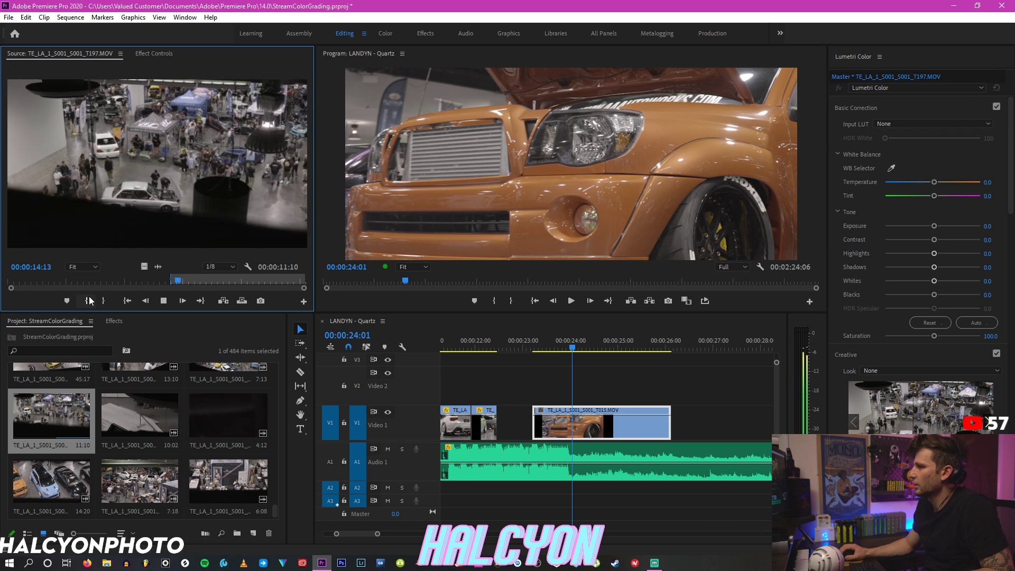
{"action": "left_click", "coordinate": [190, 281]}
{"action": "left_click_drag", "start_coordinate": [192, 284], "coordinate": [222, 283]}
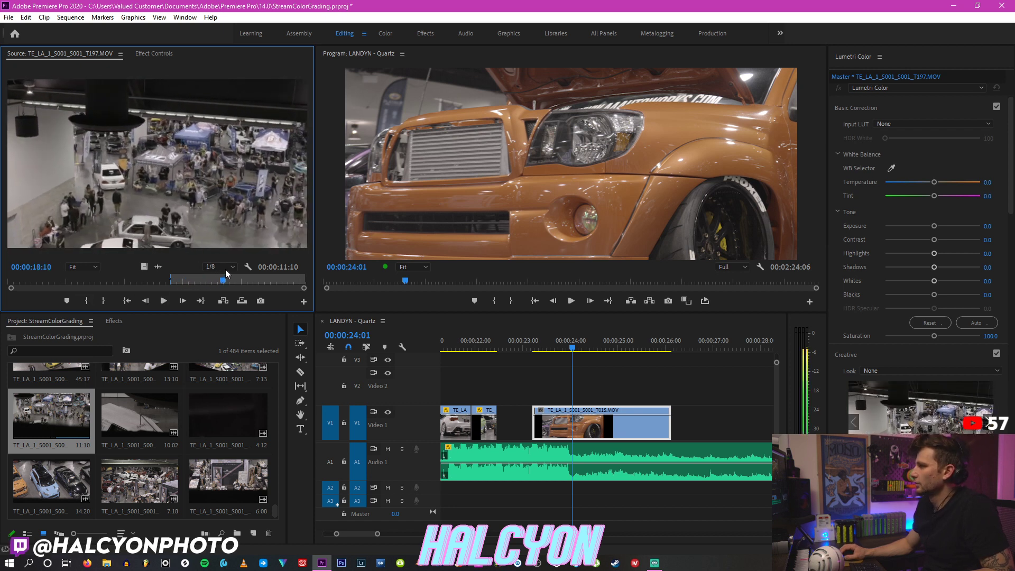
{"action": "left_click", "coordinate": [89, 300]}
{"action": "key", "text": "space"}
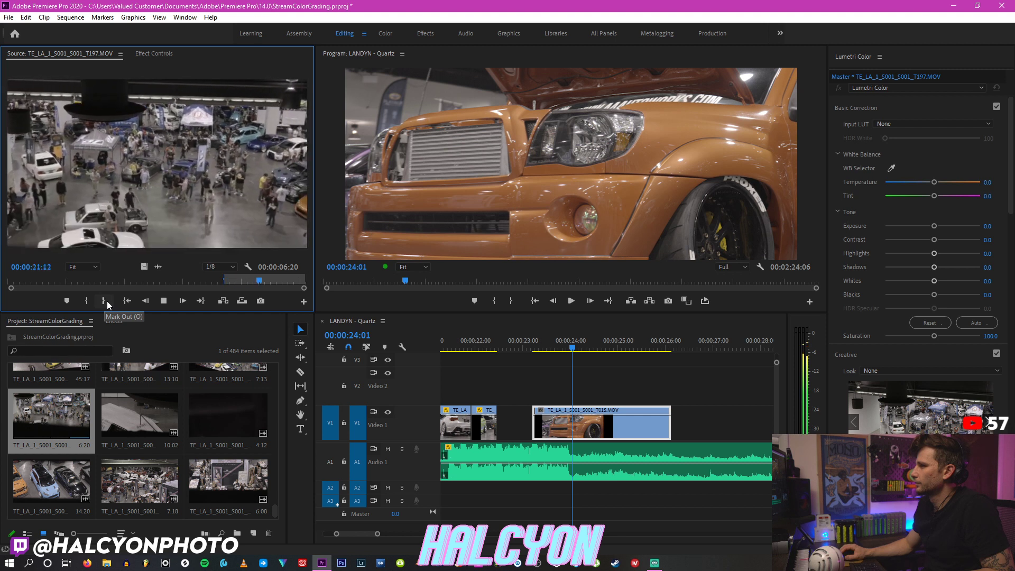
{"action": "key", "text": "space"}
Step: Load the overhead car clip TE_LA_1_S001_S001_T191.MOV as source and mark its in point at 00:00:12:15
{"action": "scroll", "coordinate": [111, 454], "scroll_direction": "up", "scroll_amount": 3}
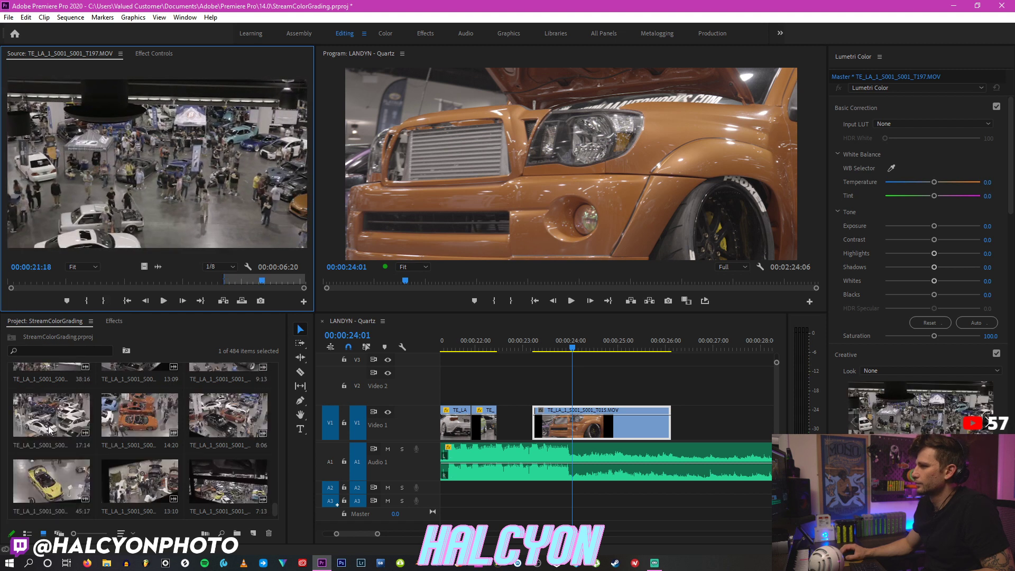
{"action": "double_click", "coordinate": [72, 426]}
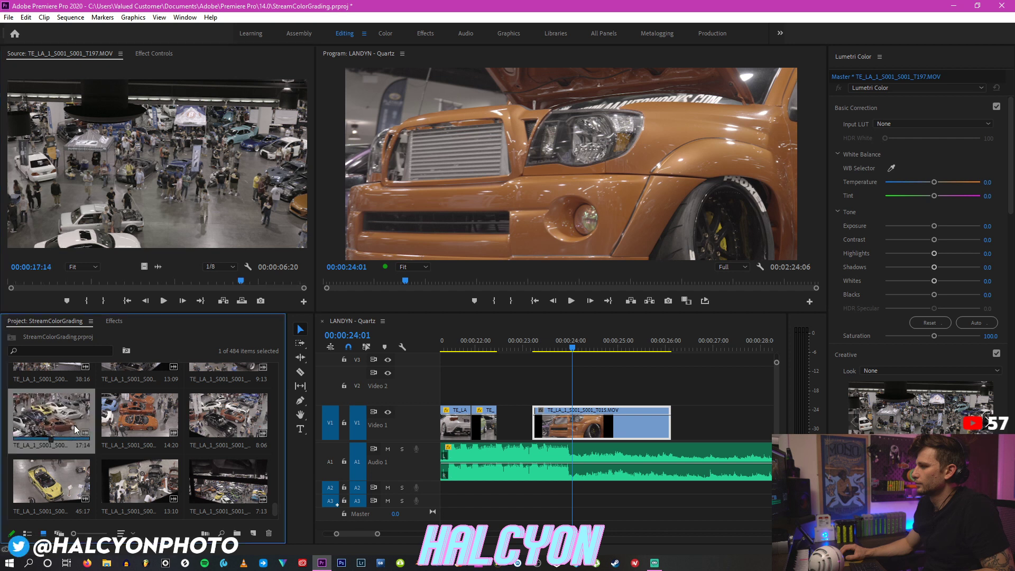
{"action": "key", "text": "space"}
{"action": "key", "text": "space"}
{"action": "left_click", "coordinate": [97, 301]}
{"action": "left_click", "coordinate": [165, 284]}
{"action": "left_click_drag", "start_coordinate": [165, 286], "coordinate": [223, 283]}
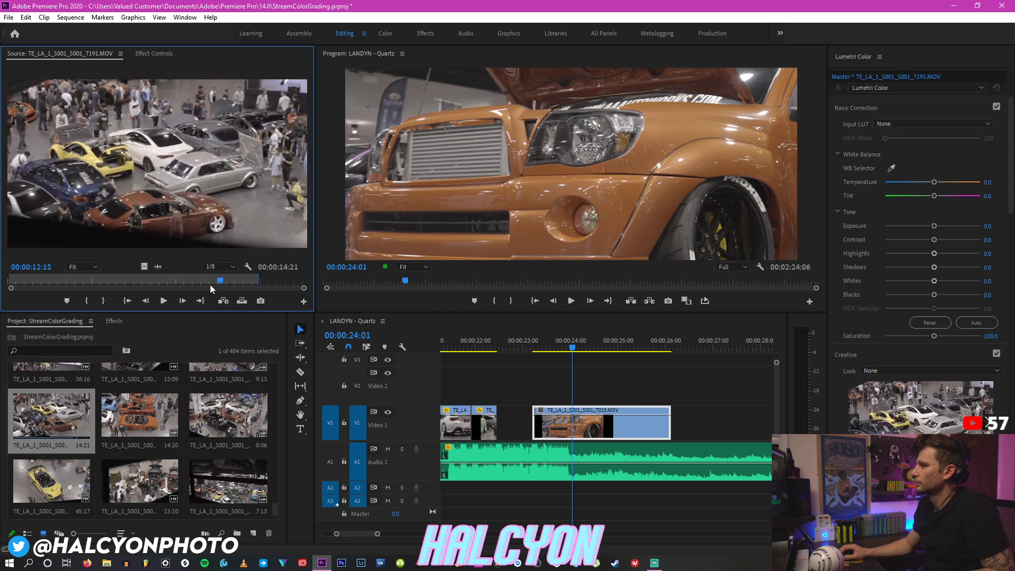
{"action": "left_click", "coordinate": [86, 301]}
Step: Set the T191 clip's out point to 00:00:15:01 and overwrite its video onto Video 1 at 00:00:24:01
{"action": "key", "text": "space"}
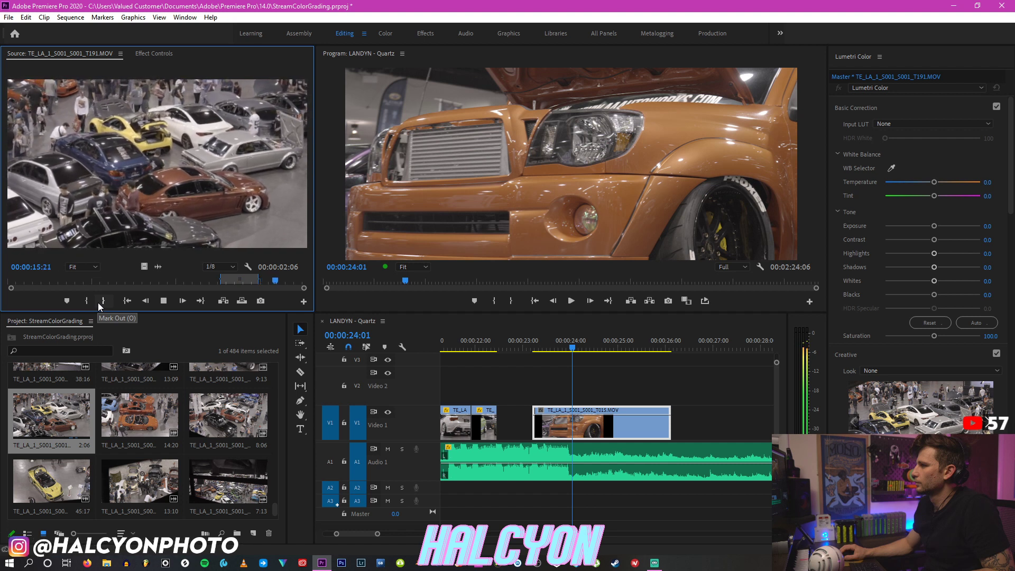
{"action": "key", "text": "space"}
{"action": "left_click_drag", "start_coordinate": [278, 285], "coordinate": [261, 282]}
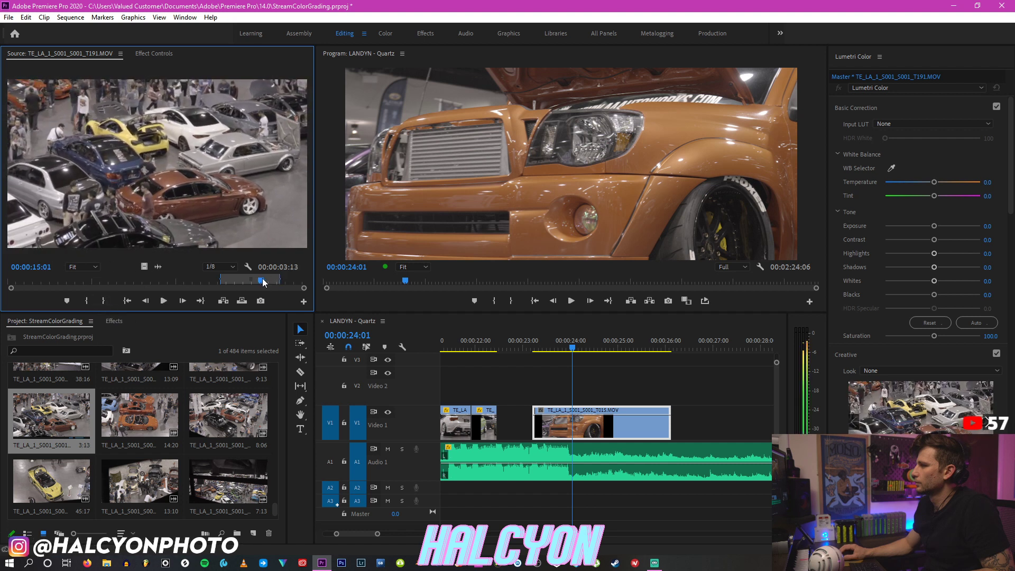
{"action": "left_click_drag", "start_coordinate": [142, 268], "coordinate": [570, 435]}
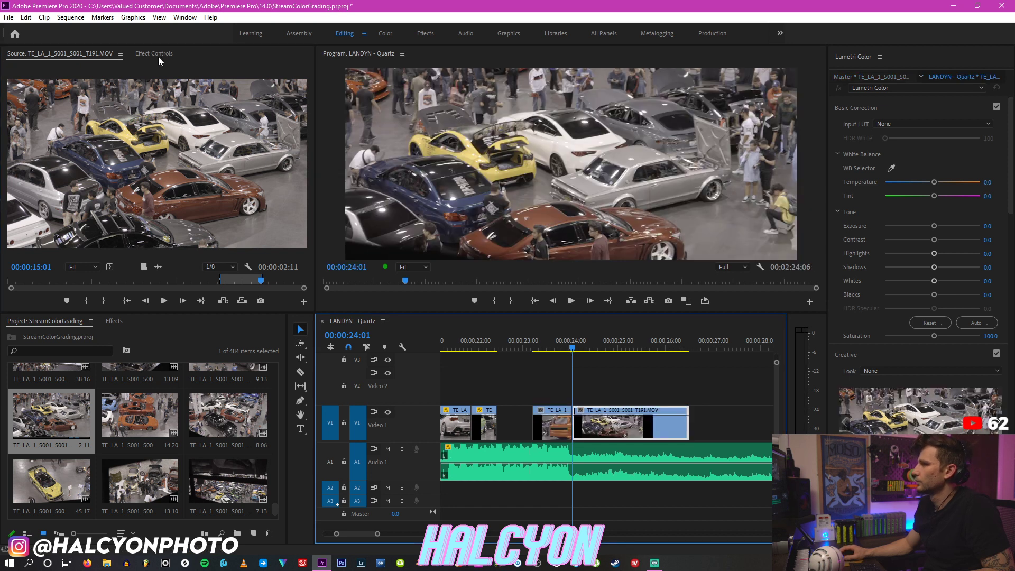
Step: Apply a Cross Dissolve at the start of the overhead T191 clip on Video 1 and play back the transition
{"action": "left_click", "coordinate": [160, 56]}
{"action": "left_click", "coordinate": [114, 321]}
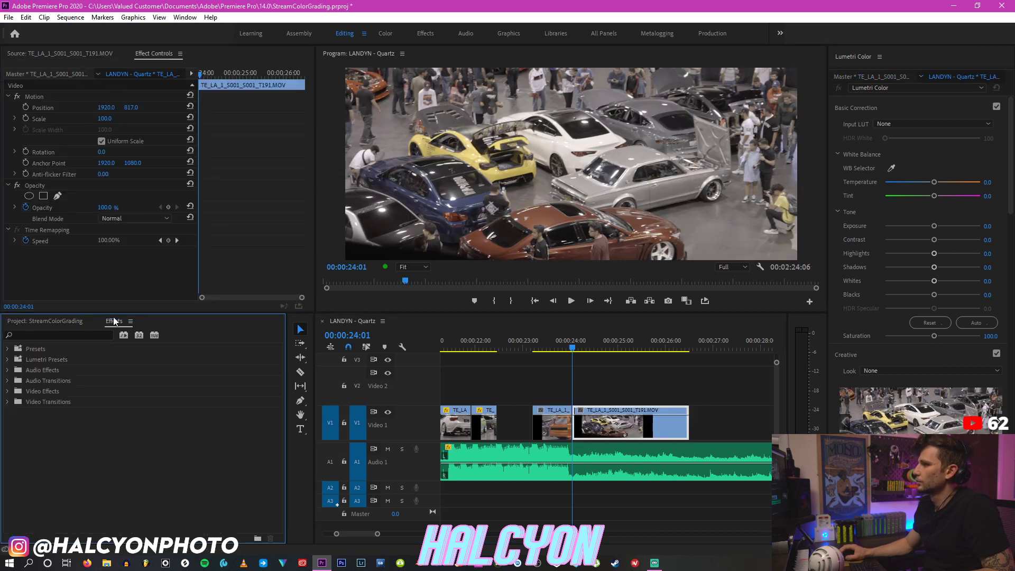
{"action": "left_click", "coordinate": [65, 335]}
{"action": "type", "text": "cross dis"}
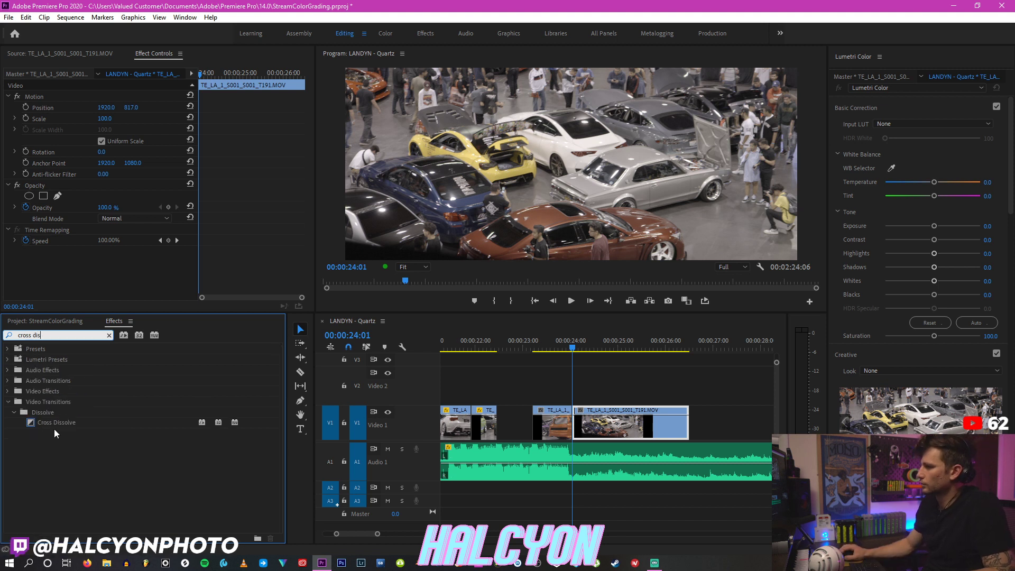
{"action": "left_click_drag", "start_coordinate": [55, 423], "coordinate": [433, 467]}
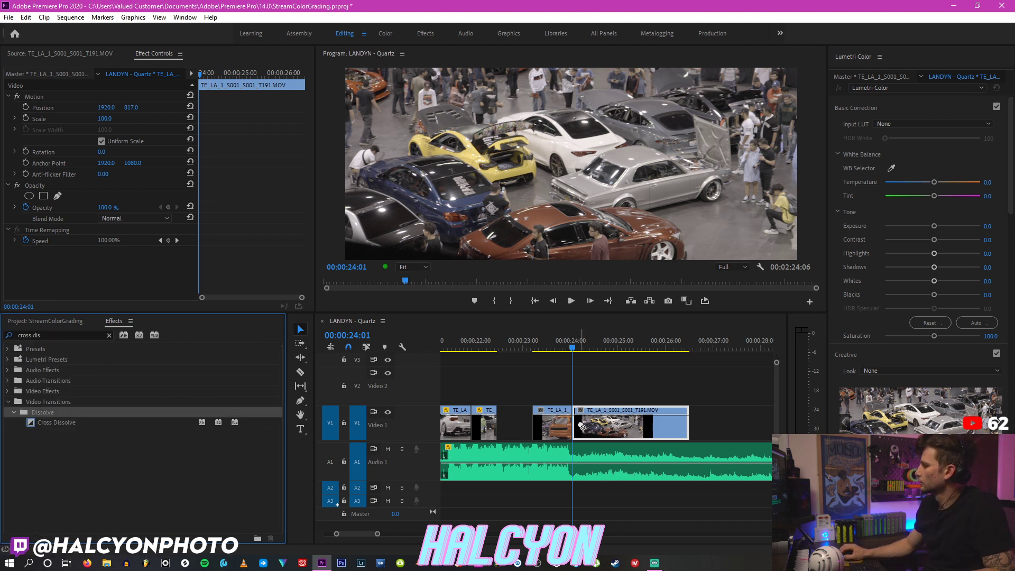
{"action": "left_click_drag", "start_coordinate": [57, 423], "coordinate": [578, 432]}
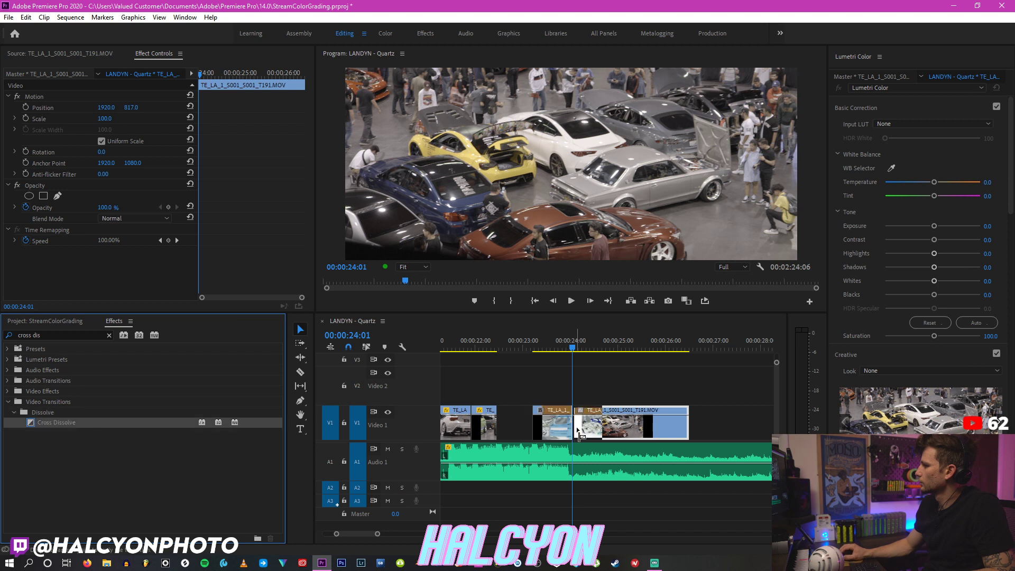
{"action": "left_click", "coordinate": [568, 347]}
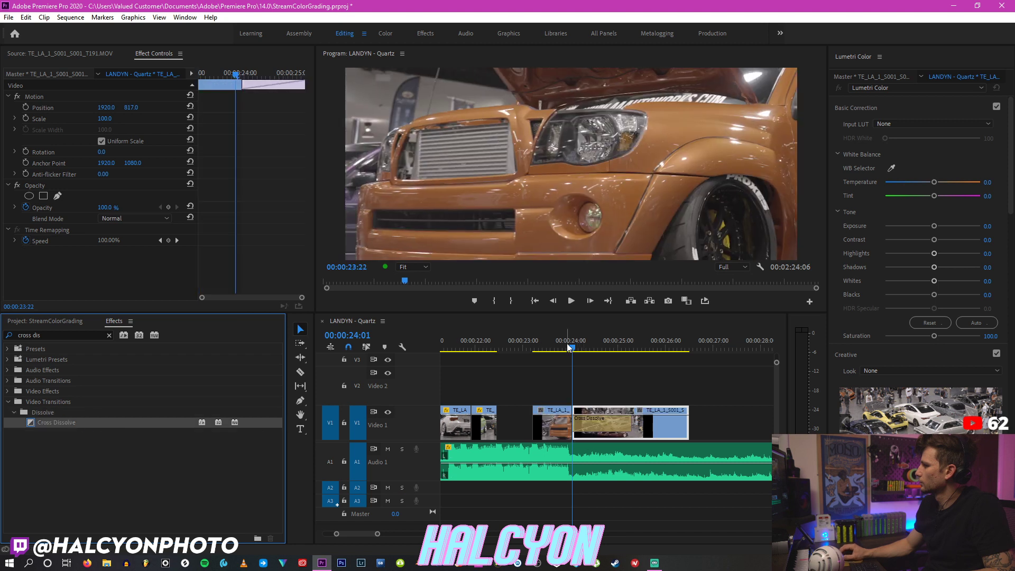
{"action": "key", "text": "space"}
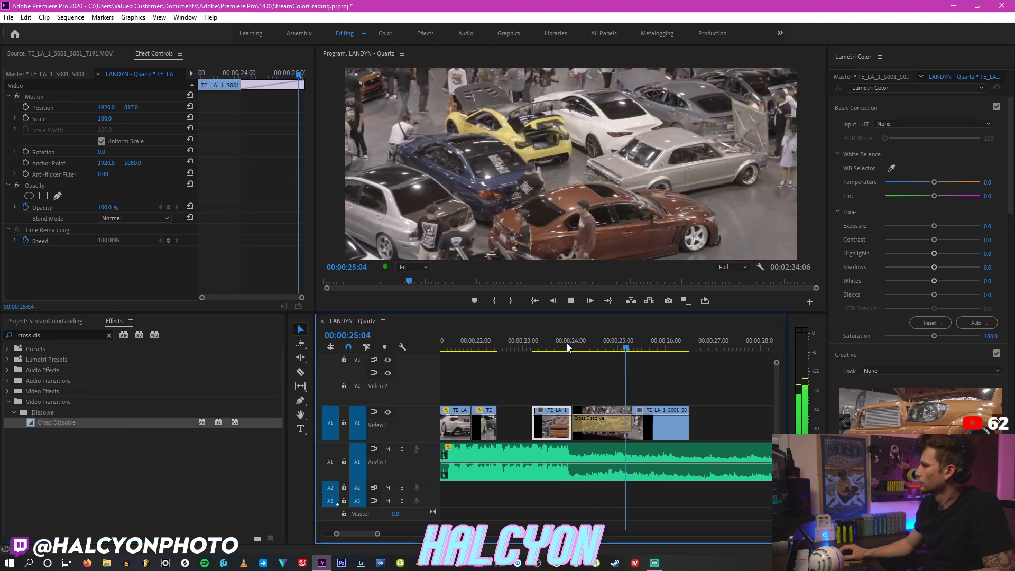
{"action": "left_click", "coordinate": [567, 348]}
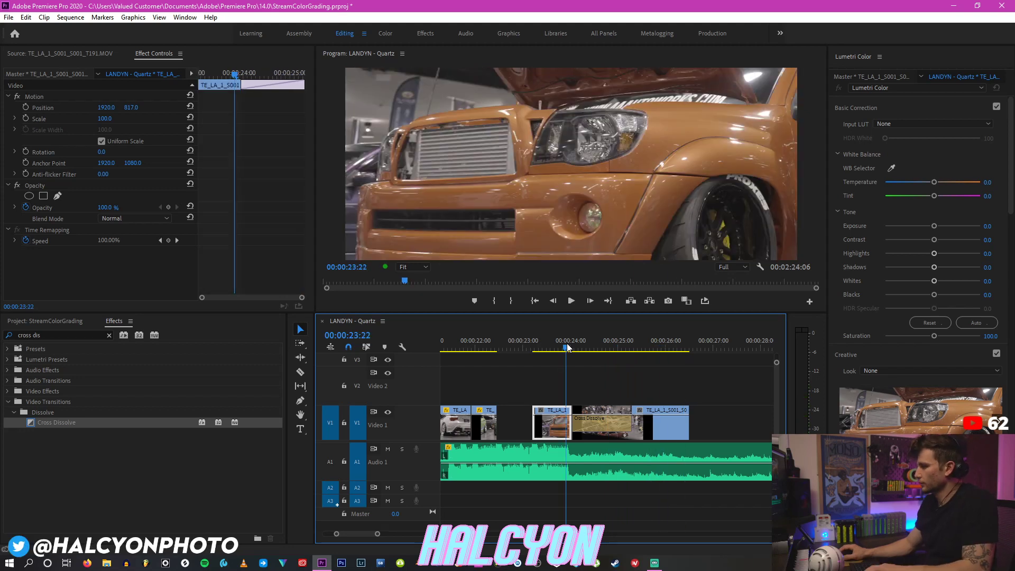
Step: Load the overhead clip TE_LA_1_S001_S001_T194.MOV as source and scrub to the yellow car at 00:00:38:03
{"action": "key", "text": "minus"}
{"action": "left_click", "coordinate": [548, 347]}
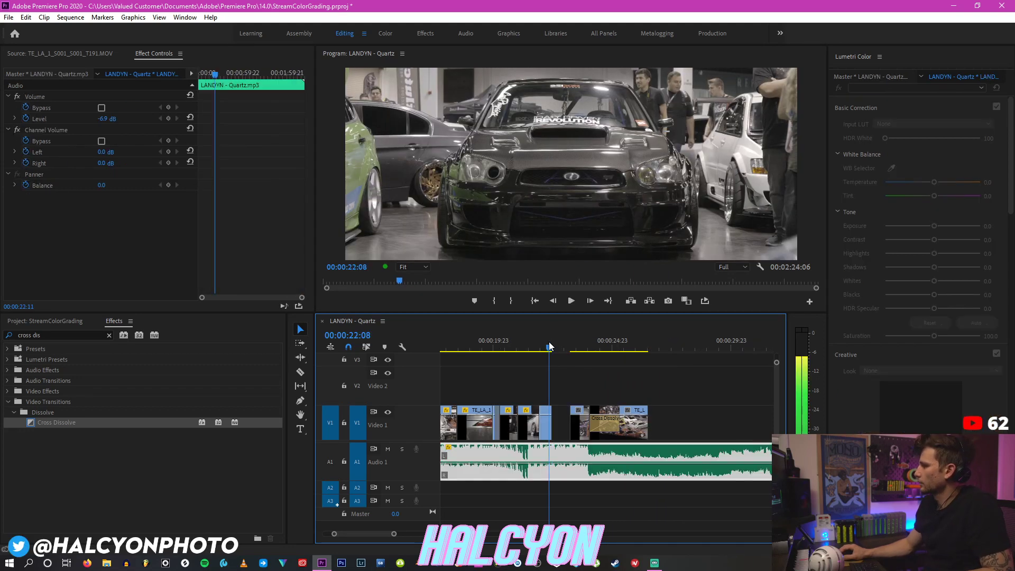
{"action": "left_click", "coordinate": [53, 320]}
{"action": "mouse_move", "coordinate": [277, 501]}
{"action": "left_mouse_down"}
{"action": "mouse_move", "coordinate": [277, 482]}
{"action": "mouse_move", "coordinate": [275, 506]}
{"action": "left_mouse_up"}
{"action": "double_click", "coordinate": [45, 516]}
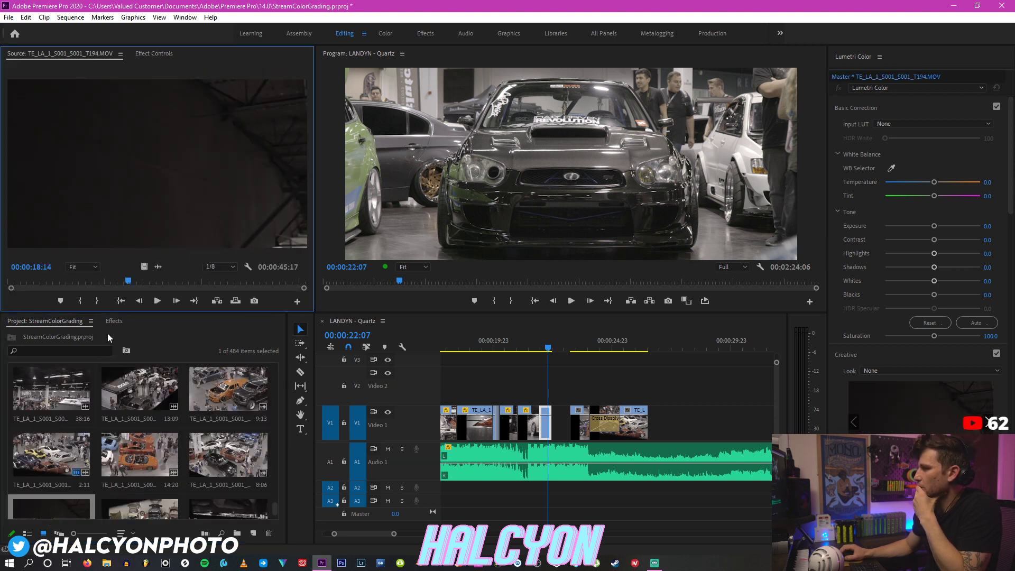
{"action": "left_click_drag", "start_coordinate": [129, 283], "coordinate": [262, 280]}
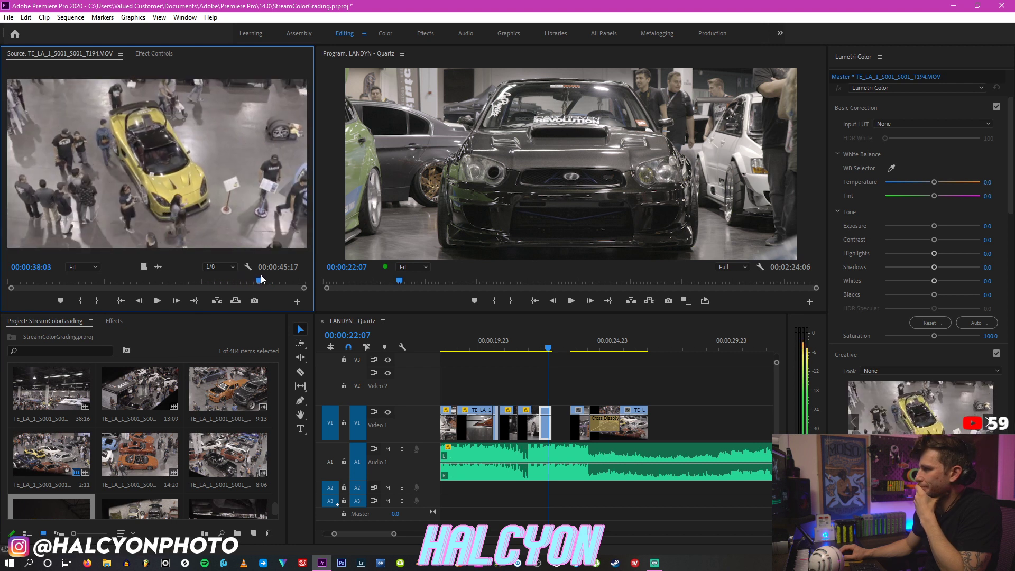
Step: Mark the T194 clip's out point at 00:00:41:00 and preview the yellow car footage before it
{"action": "key", "text": "space"}
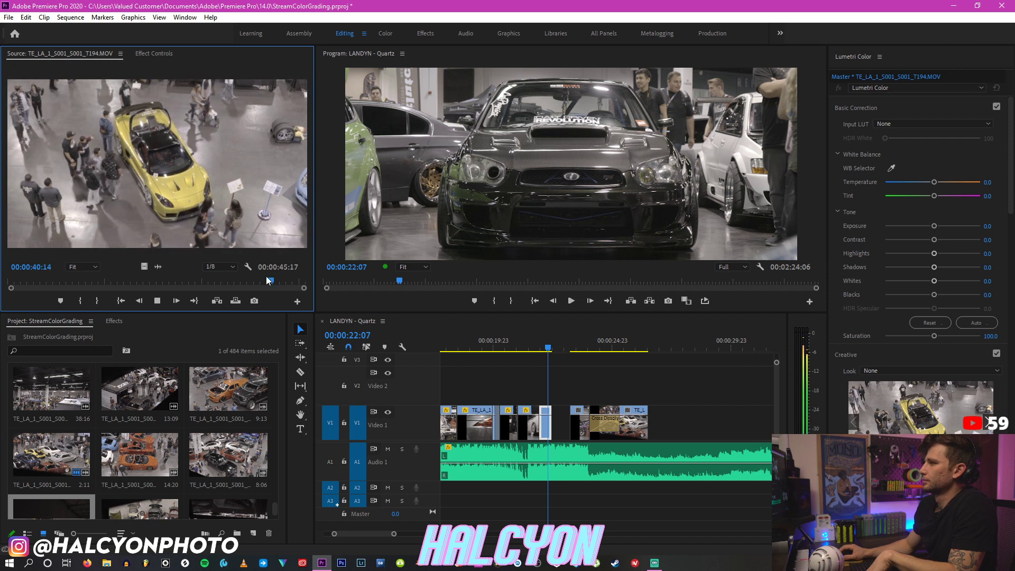
{"action": "key", "text": "space"}
{"action": "left_click", "coordinate": [99, 300]}
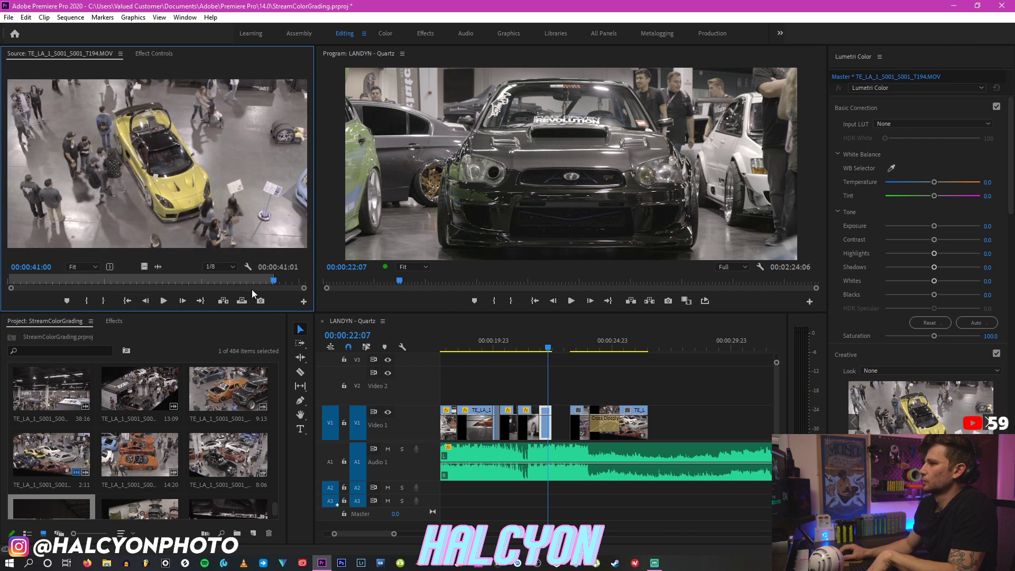
{"action": "left_click", "coordinate": [246, 281]}
{"action": "key", "text": "space"}
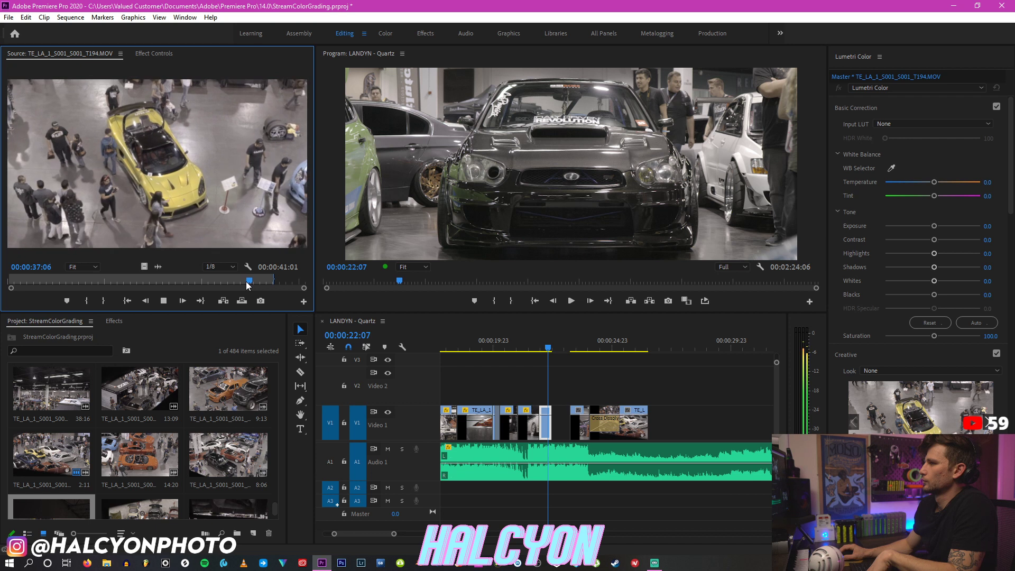
{"action": "key", "text": "space"}
Step: Load the orange car clip TE_LA_1_S001_S001_T176.MOV as source and mark its in point at 00:00:10:01
{"action": "scroll", "coordinate": [105, 436], "scroll_direction": "up", "scroll_amount": 2}
{"action": "scroll", "coordinate": [106, 436], "scroll_direction": "up", "scroll_amount": 2}
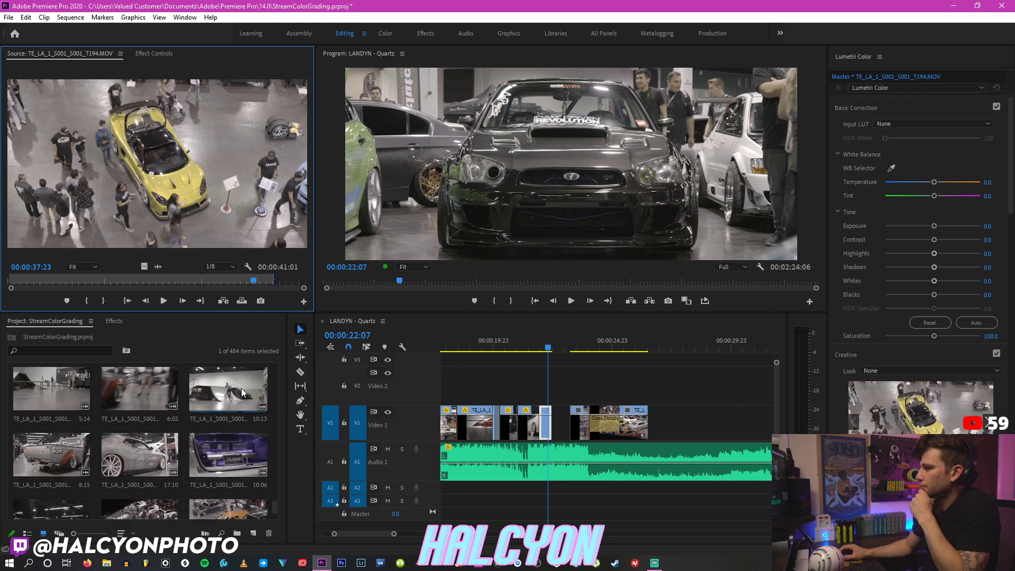
{"action": "scroll", "coordinate": [145, 405], "scroll_direction": "up", "scroll_amount": 3}
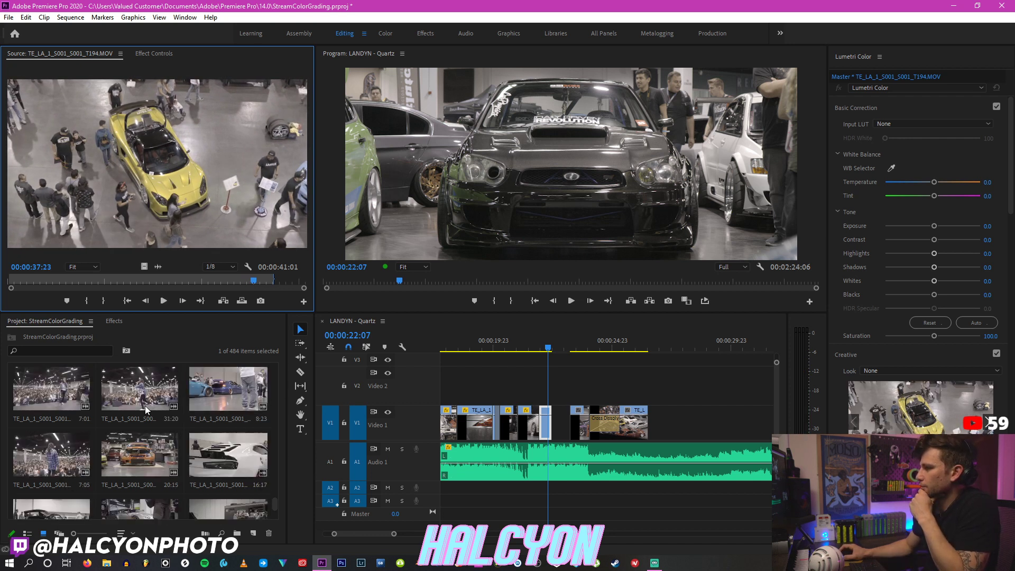
{"action": "double_click", "coordinate": [138, 459]}
{"action": "mouse_move", "coordinate": [163, 287]}
{"action": "left_mouse_down"}
{"action": "mouse_move", "coordinate": [280, 283]}
{"action": "mouse_move", "coordinate": [152, 284]}
{"action": "left_mouse_up"}
{"action": "left_click", "coordinate": [82, 300]}
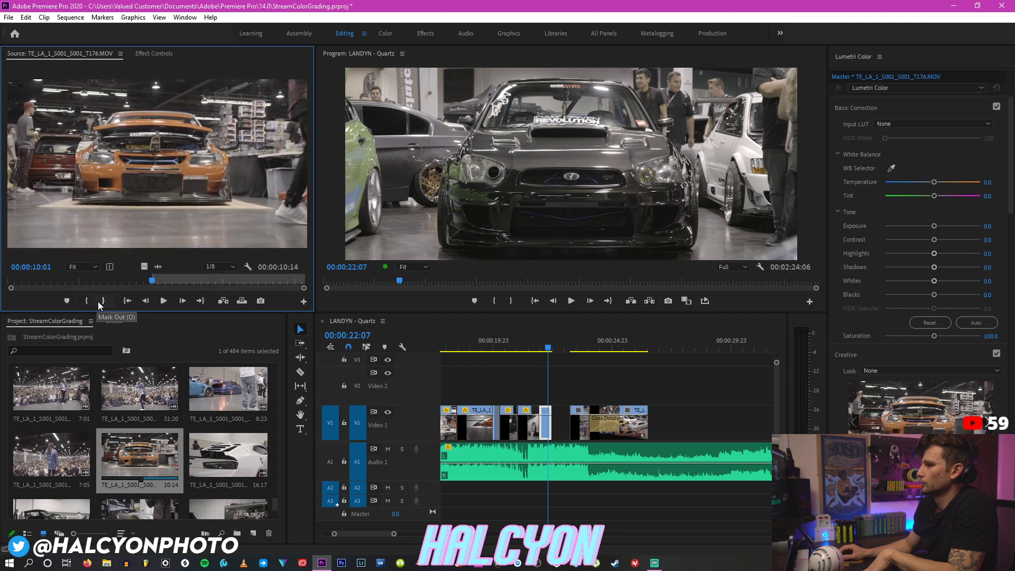
Step: Set the T176 clip's out point to 00:00:11:03 and place its video on Video 2 above the Video 1 gap
{"action": "key", "text": "space"}
{"action": "key", "text": "space"}
{"action": "left_click", "coordinate": [103, 300]}
{"action": "left_click_drag", "start_coordinate": [144, 266], "coordinate": [584, 396]}
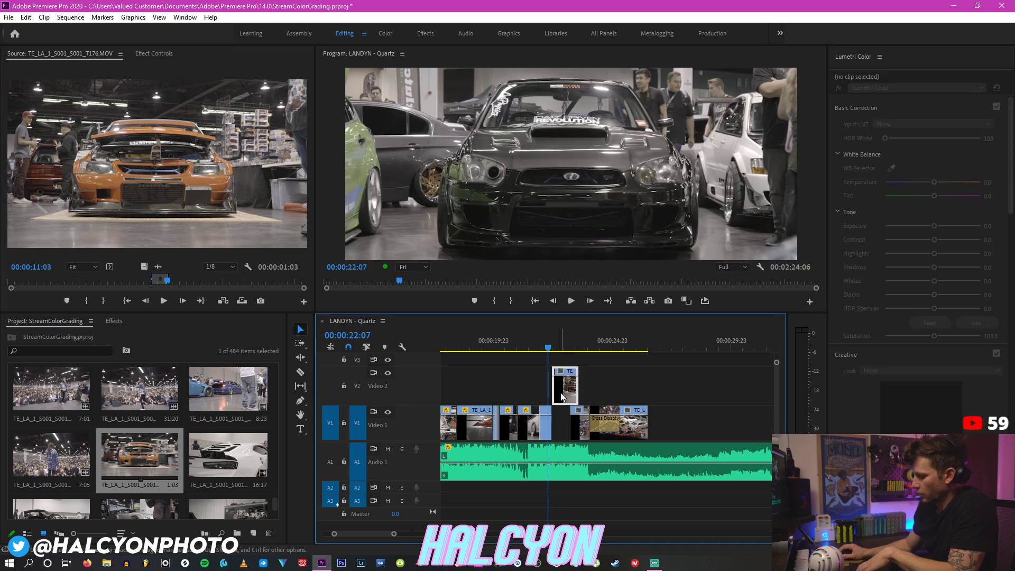
Step: Trim the T176 clip's end to the start of the orange truck clip and move it down into the Video 1 gap
{"action": "key", "text": "="}
{"action": "left_click_drag", "start_coordinate": [665, 390], "coordinate": [649, 391]}
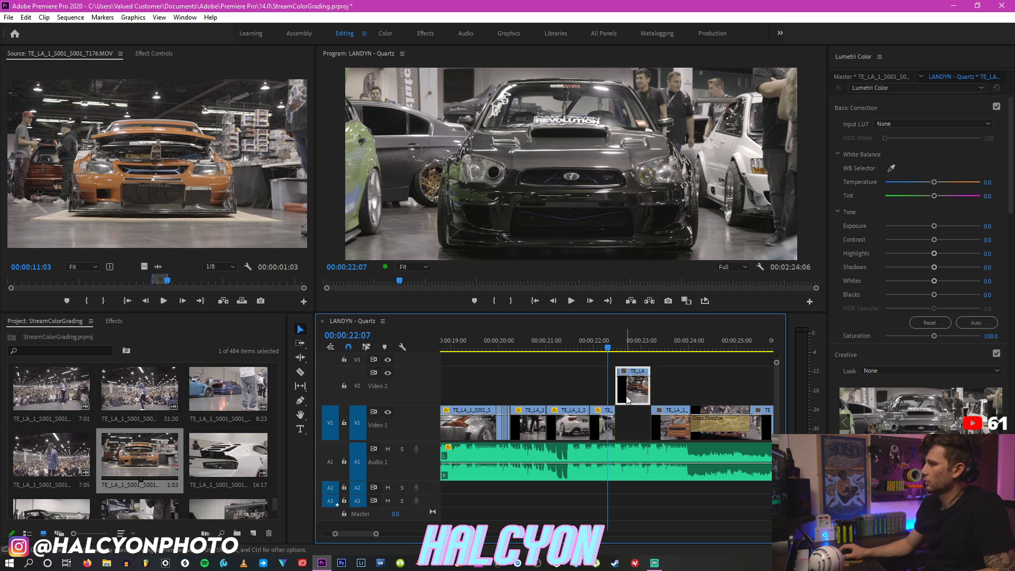
{"action": "left_click_drag", "start_coordinate": [625, 385], "coordinate": [629, 415]}
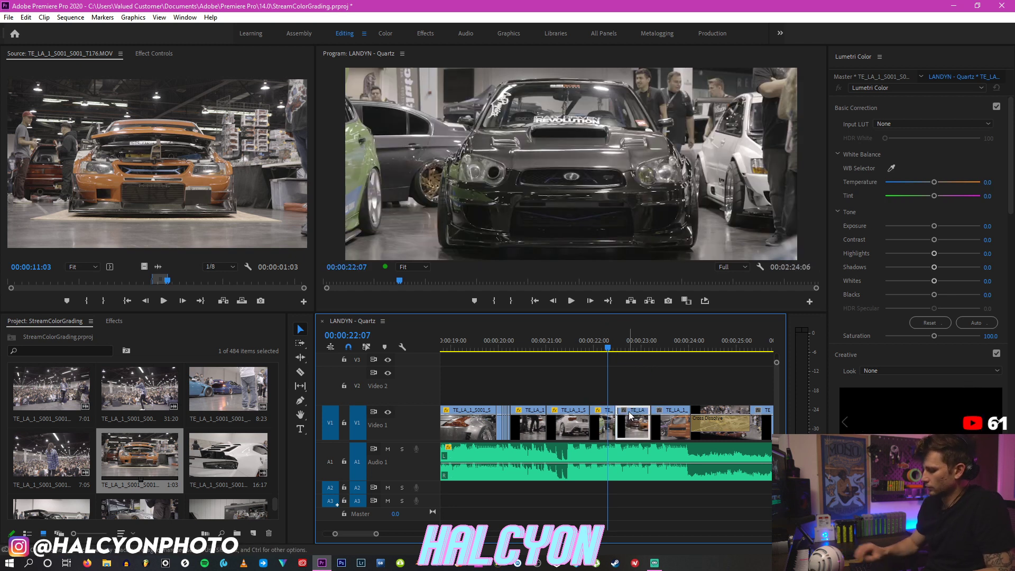
Step: Start Position and Scale keyframes on the T176 clip at 00:00:22:11 and keyframe its Scale to 105 at 00:00:23:04
{"action": "key", "text": "Right"}
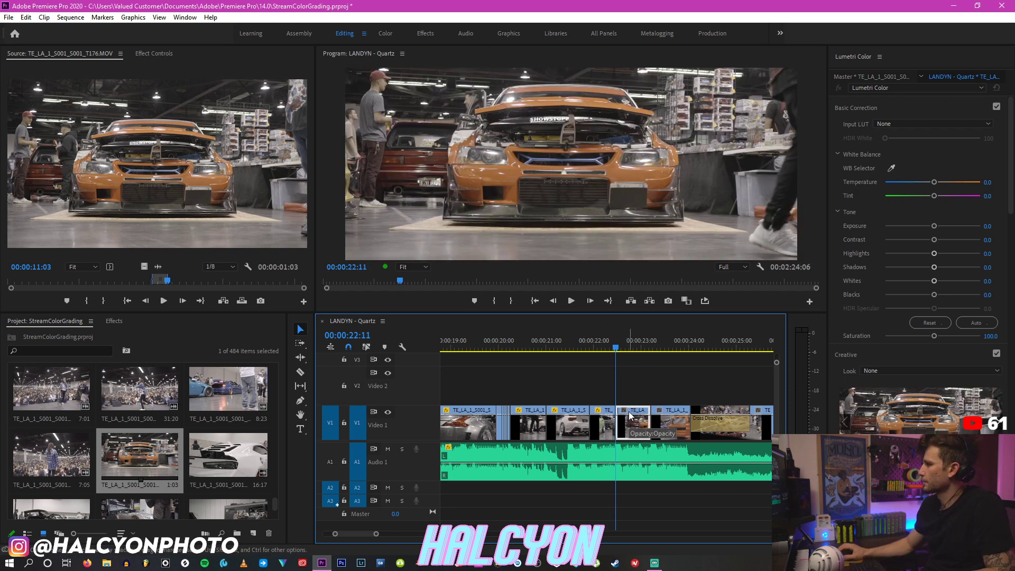
{"action": "left_click", "coordinate": [158, 56]}
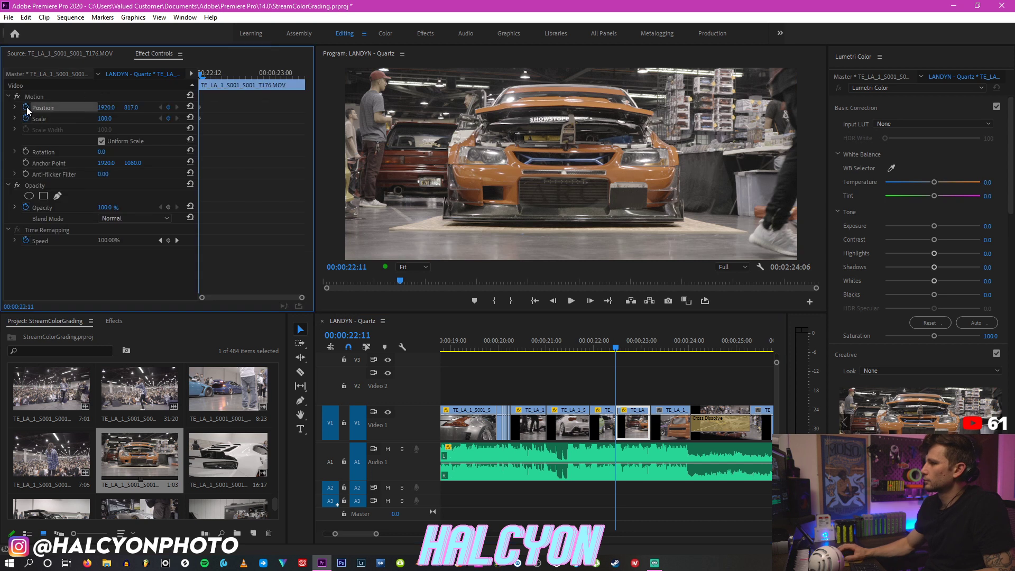
{"action": "key", "text": "space"}
{"action": "key", "text": "space"}
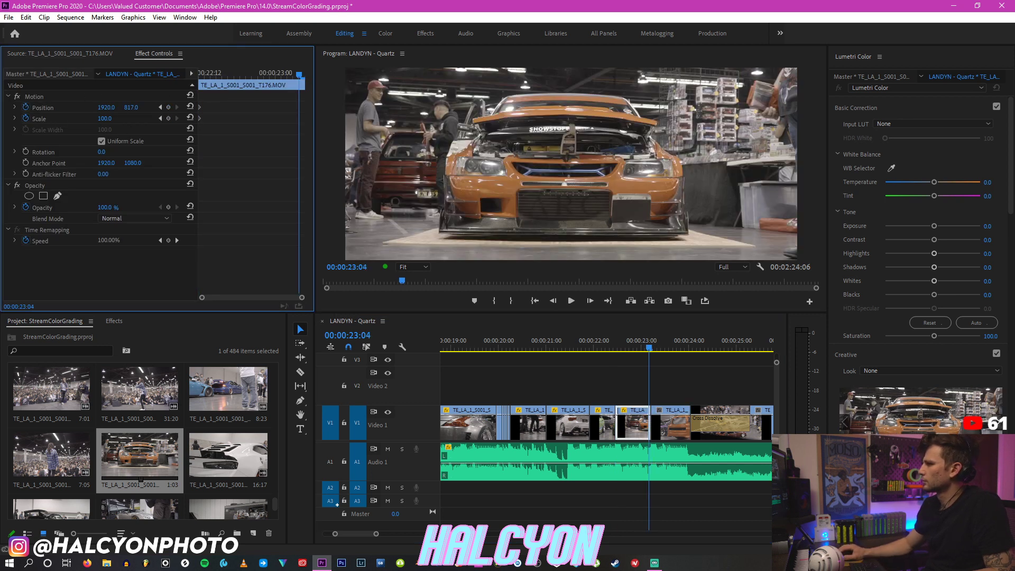
{"action": "key", "text": "Return"}
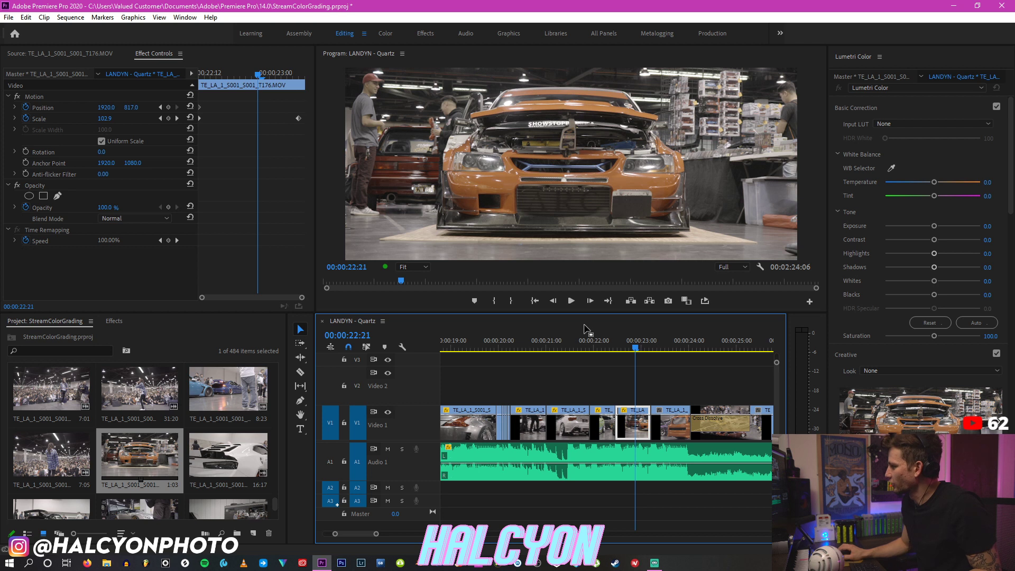
Step: Review the black car clip T055 around 00:00:22:04 and play on into the orange car clip
{"action": "left_click", "coordinate": [609, 344]}
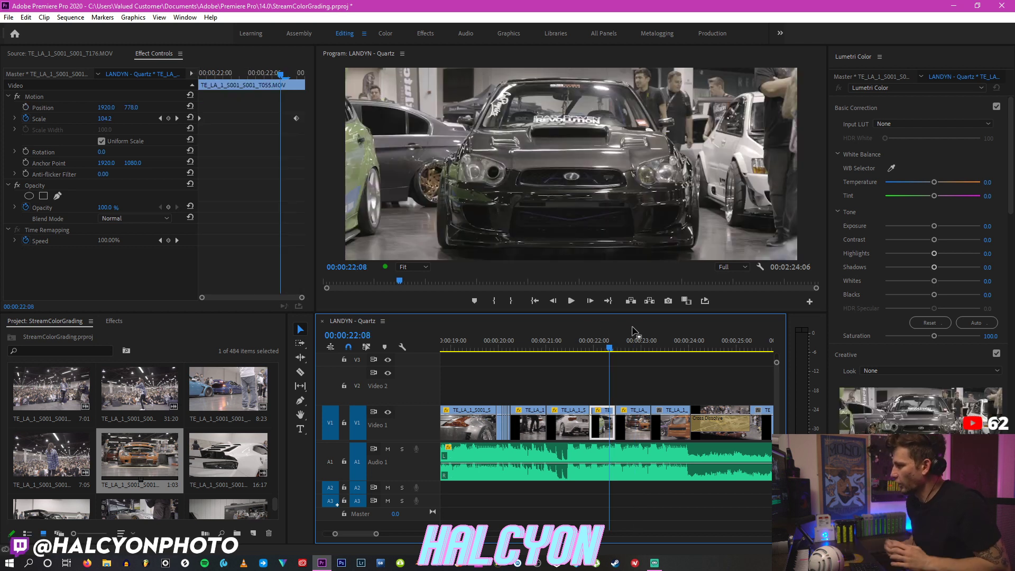
{"action": "left_click_drag", "start_coordinate": [612, 351], "coordinate": [601, 347]}
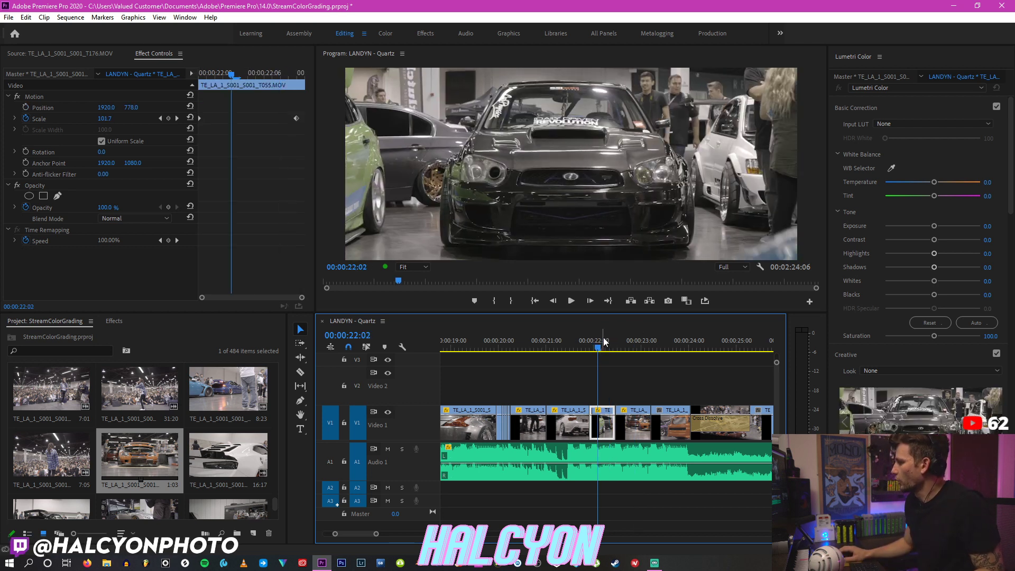
{"action": "key", "text": "Right"}
{"action": "key", "text": "Right"}
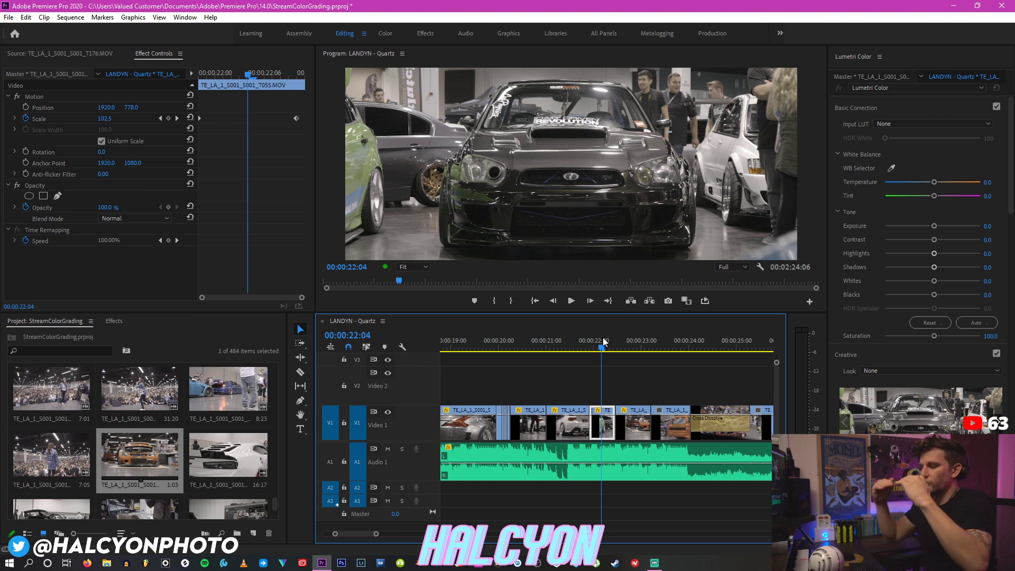
{"action": "key", "text": "space"}
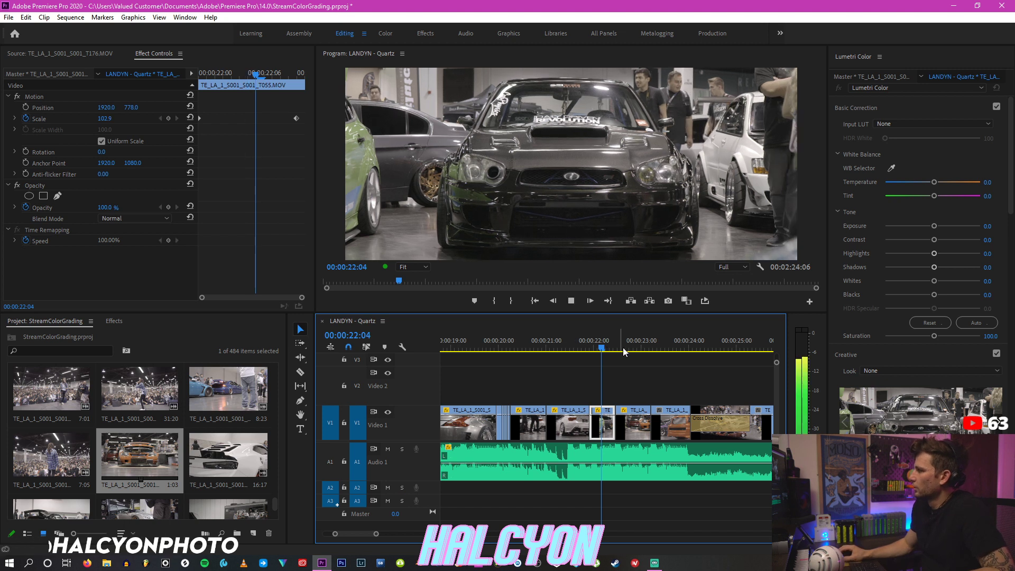
Step: Keyframe the T176 clip's vertical Position to 740 at its ending Scale keyframe, 00:00:23:04, and play the clip back
{"action": "left_click", "coordinate": [629, 338]}
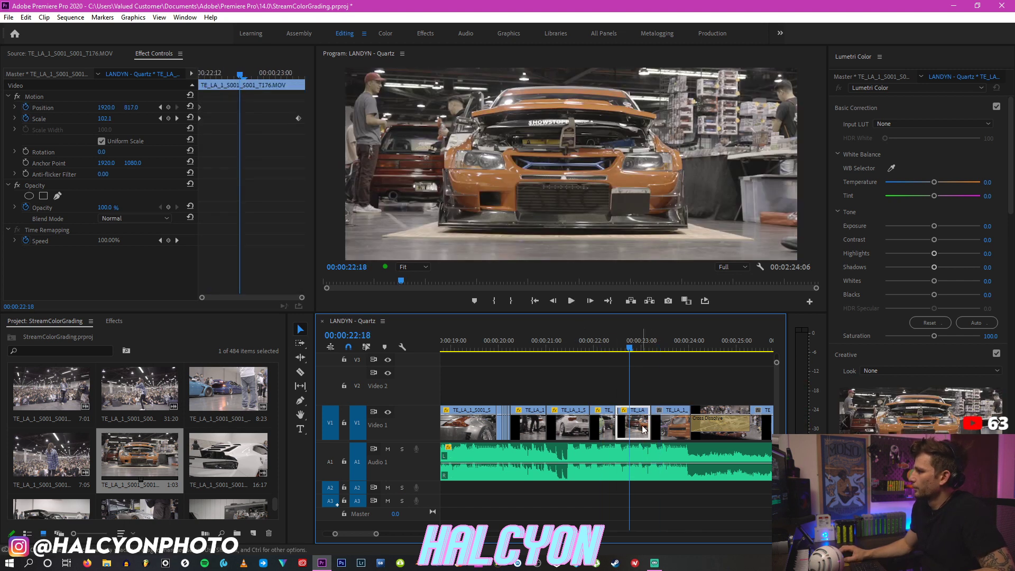
{"action": "left_click", "coordinate": [176, 118]}
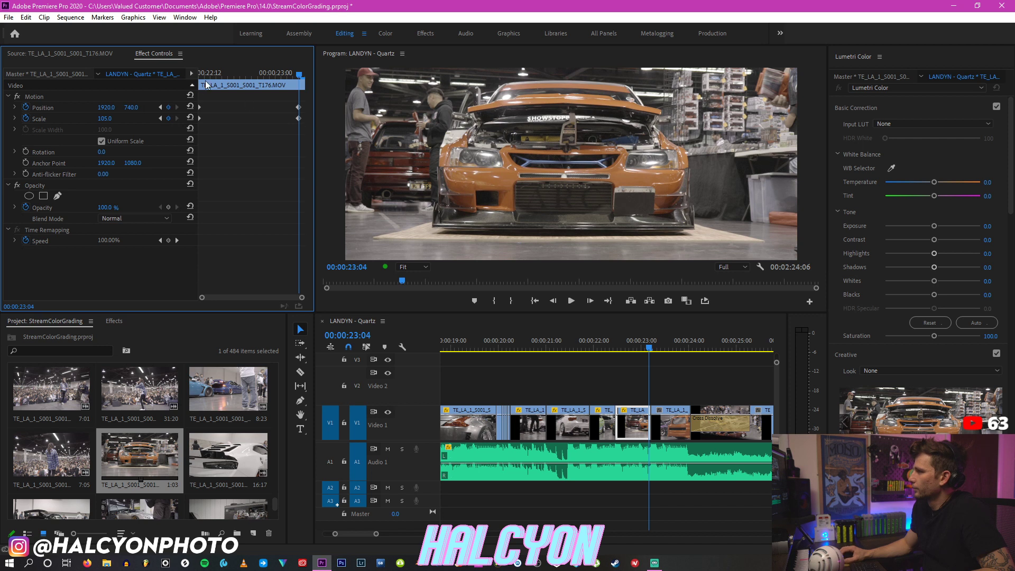
{"action": "key", "text": "Up"}
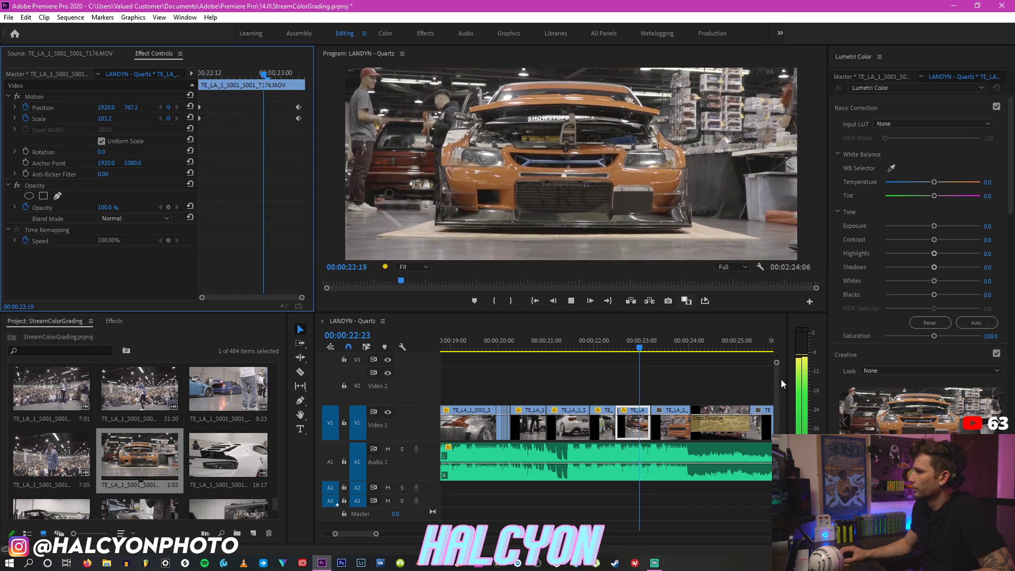
Step: Apply the HALCYON_INDOORLIGHTING_1 look to the yellow car clip T094 at 00:00:09:05, comparing it with HALCYON_INDOORLIGHTING_2
{"action": "left_click", "coordinate": [595, 342]}
{"action": "key", "text": "minus"}
{"action": "key", "text": "minus"}
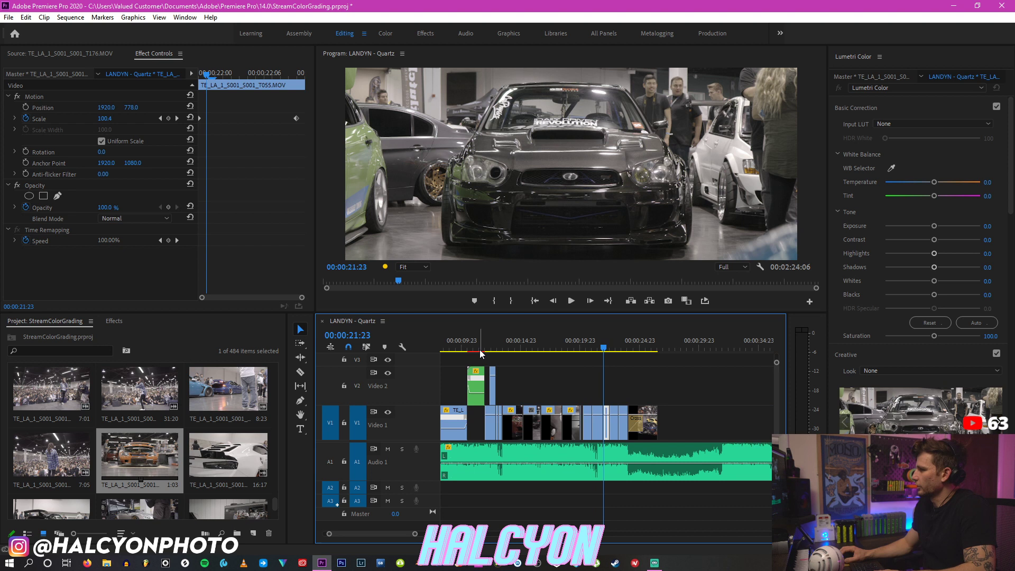
{"action": "key", "text": "minus"}
{"action": "left_click", "coordinate": [480, 345]}
{"action": "key", "text": "equal"}
{"action": "left_click_drag", "start_coordinate": [480, 344], "coordinate": [456, 346]}
{"action": "left_click", "coordinate": [550, 341]}
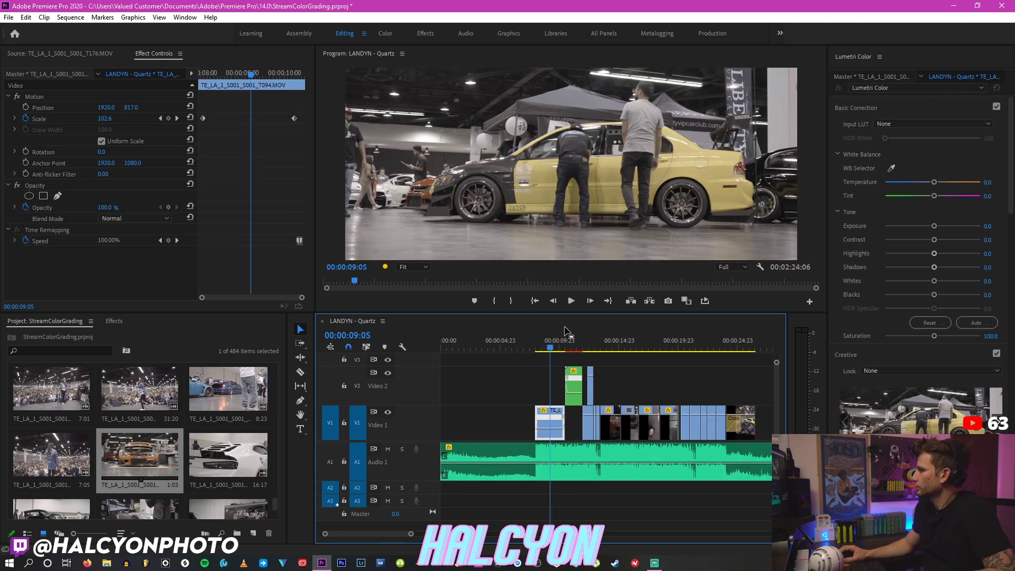
{"action": "left_click", "coordinate": [900, 124]}
{"action": "left_click", "coordinate": [915, 105]}
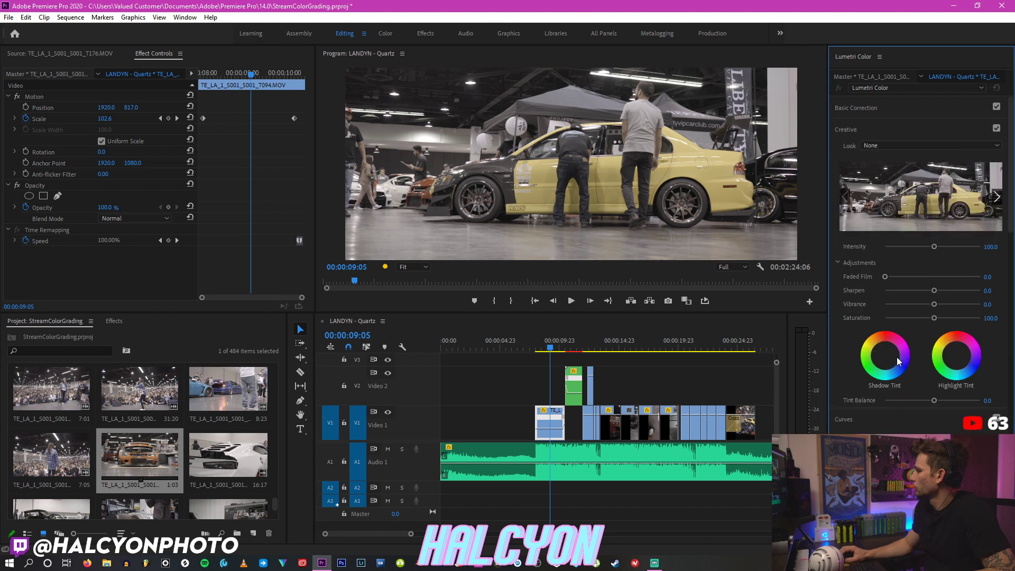
{"action": "left_click", "coordinate": [894, 146]}
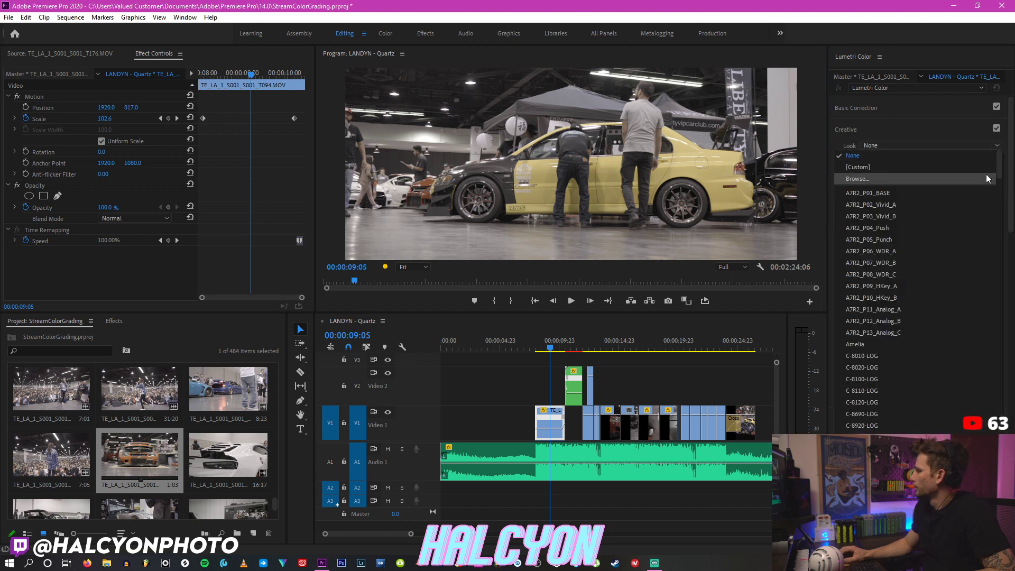
{"action": "left_click_drag", "start_coordinate": [999, 162], "coordinate": [1003, 262]}
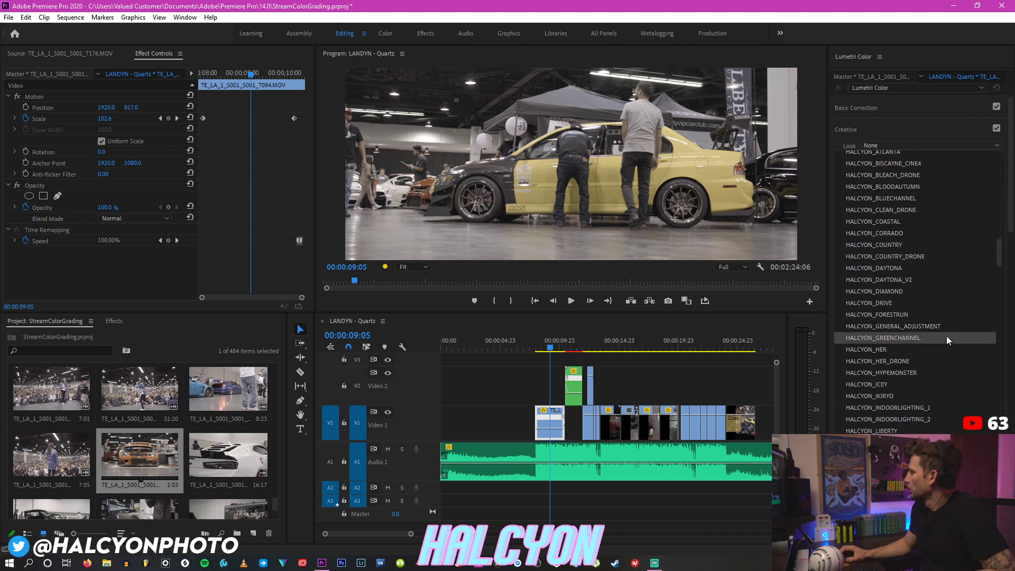
{"action": "key", "text": "Escape"}
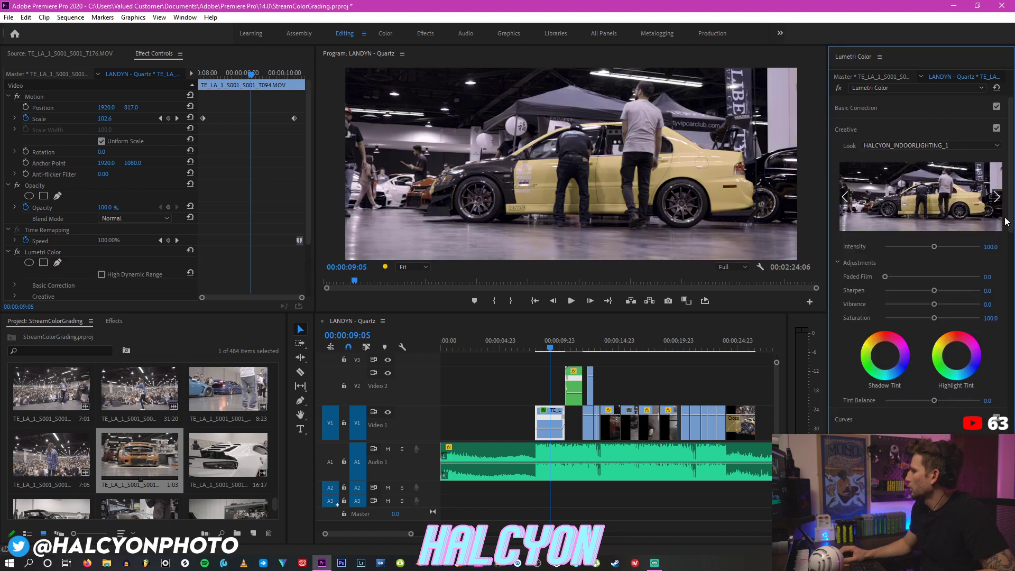
{"action": "left_click", "coordinate": [998, 198]}
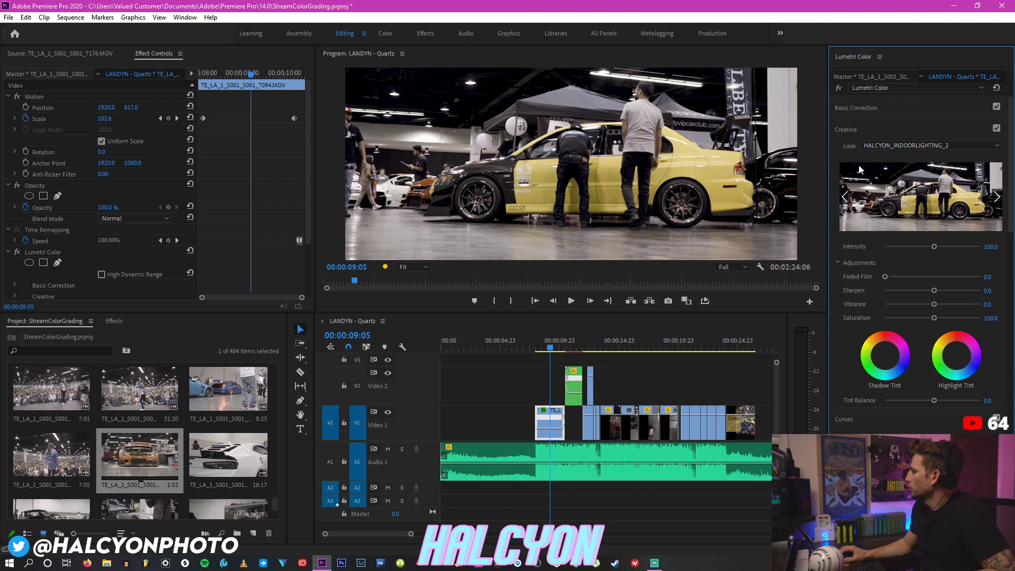
{"action": "left_click", "coordinate": [845, 197]}
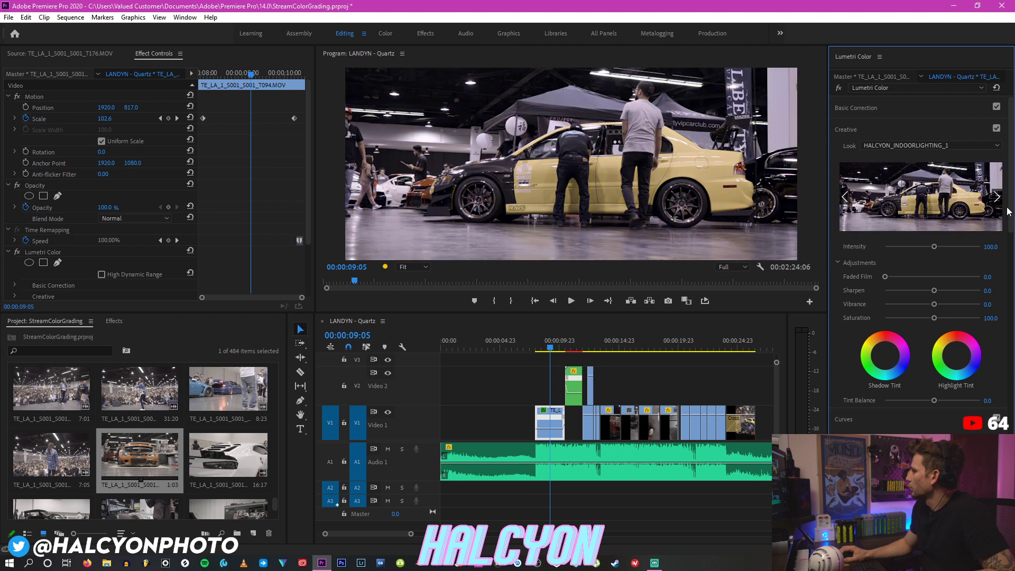
Step: Set the yellow car clip's basic correction to Tint -8, Exposure 0.2, Contrast 38.1, Highlights -5, Shadows 10.5 and Whites 11.6
{"action": "left_click", "coordinate": [905, 108]}
{"action": "left_click", "coordinate": [988, 195]}
{"action": "type", "text": "-5"}
{"action": "key", "text": "Return"}
{"action": "left_click", "coordinate": [988, 196]}
{"action": "type", "text": "-8"}
{"action": "key", "text": "Return"}
{"action": "left_click_drag", "start_coordinate": [948, 241], "coordinate": [928, 256]}
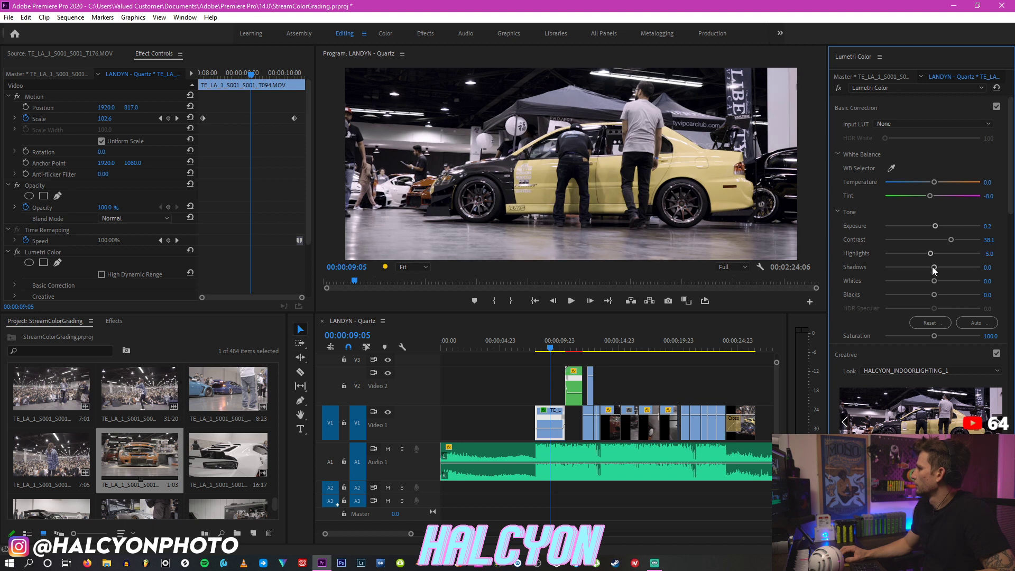
{"action": "left_click_drag", "start_coordinate": [935, 279], "coordinate": [938, 283]}
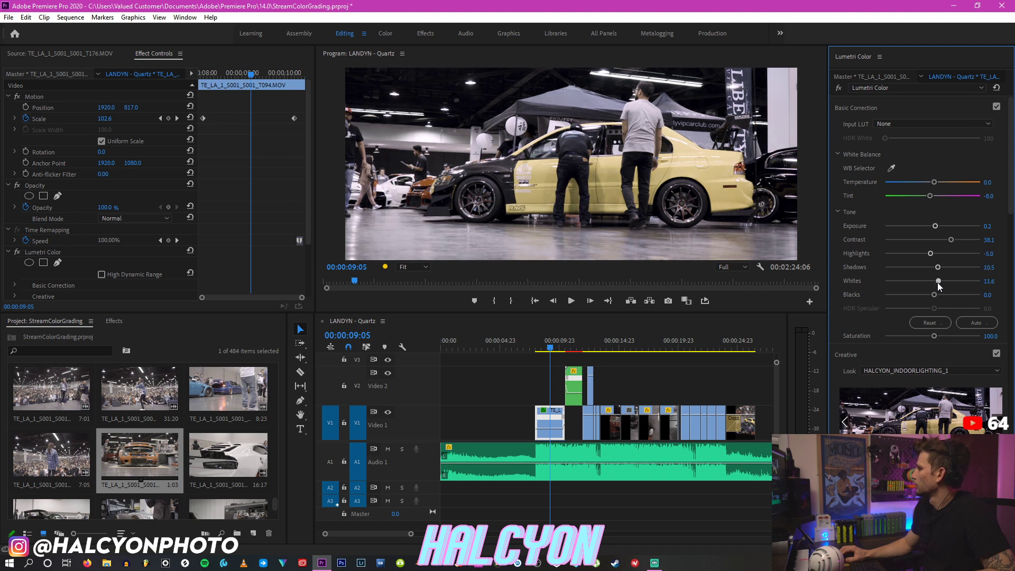
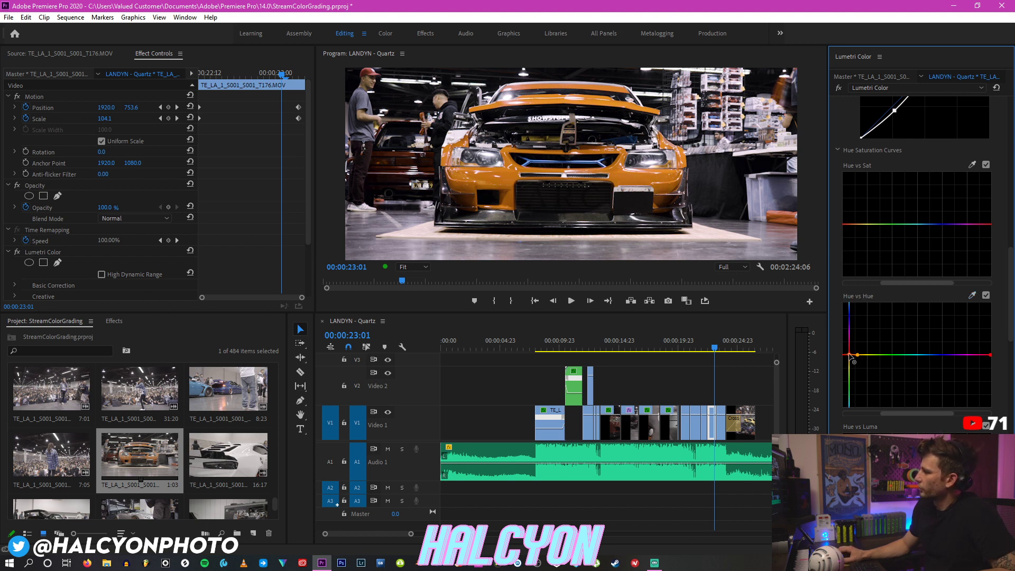
Step: Nudge the red end of the T176 clip's Hue vs Hue curve, and key its orange bodywork in HSL Secondary with a Color/Black mask
{"action": "mouse_move", "coordinate": [849, 358]}
{"action": "left_mouse_down"}
{"action": "mouse_move", "coordinate": [845, 402]}
{"action": "mouse_move", "coordinate": [844, 321]}
{"action": "mouse_move", "coordinate": [844, 402]}
{"action": "mouse_move", "coordinate": [844, 322]}
{"action": "mouse_move", "coordinate": [845, 380]}
{"action": "mouse_move", "coordinate": [847, 360]}
{"action": "left_mouse_up"}
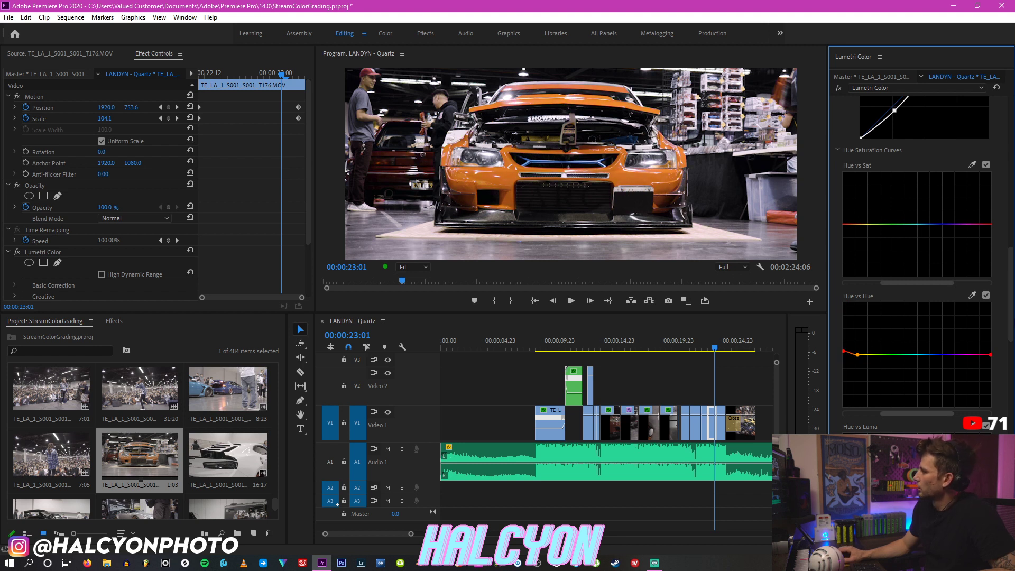
{"action": "scroll", "coordinate": [917, 317], "scroll_direction": "down", "scroll_amount": 10}
{"action": "scroll", "coordinate": [917, 317], "scroll_direction": "down", "scroll_amount": 6}
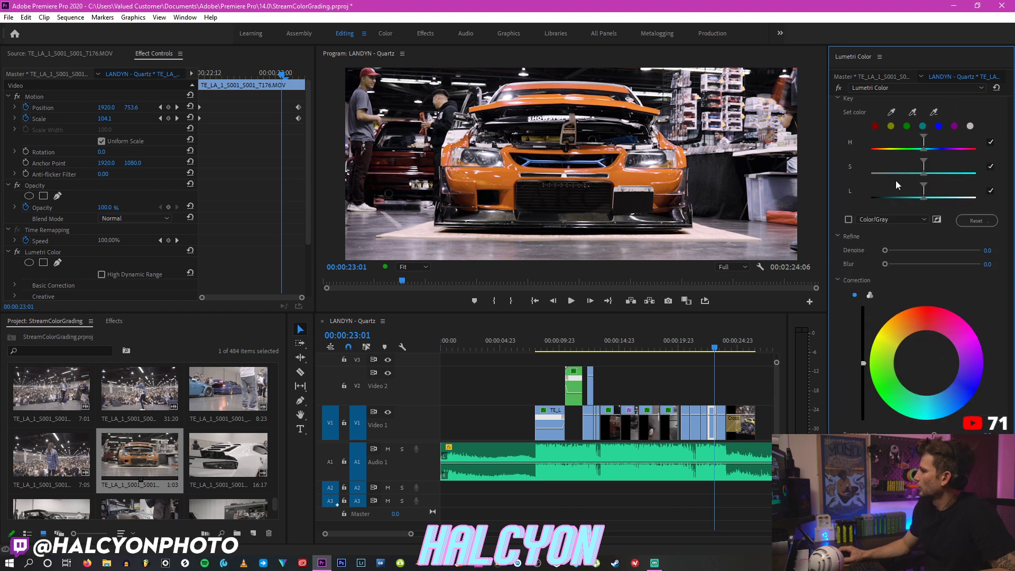
{"action": "scroll", "coordinate": [879, 166], "scroll_direction": "up", "scroll_amount": 2}
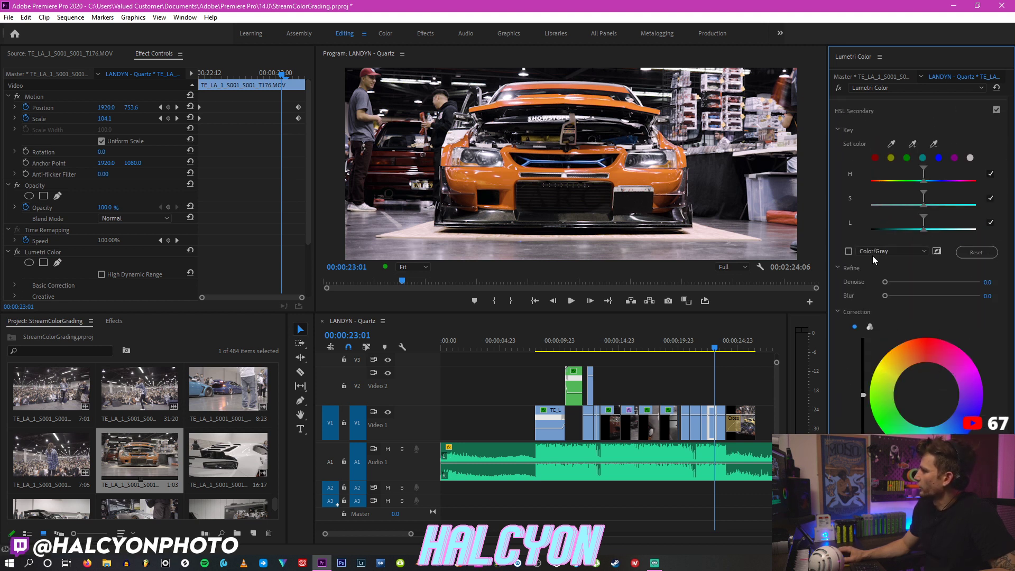
{"action": "left_click", "coordinate": [892, 144]}
{"action": "left_click", "coordinate": [506, 177]}
{"action": "left_click", "coordinate": [849, 252]}
{"action": "left_click", "coordinate": [892, 251]}
{"action": "left_click", "coordinate": [879, 272]}
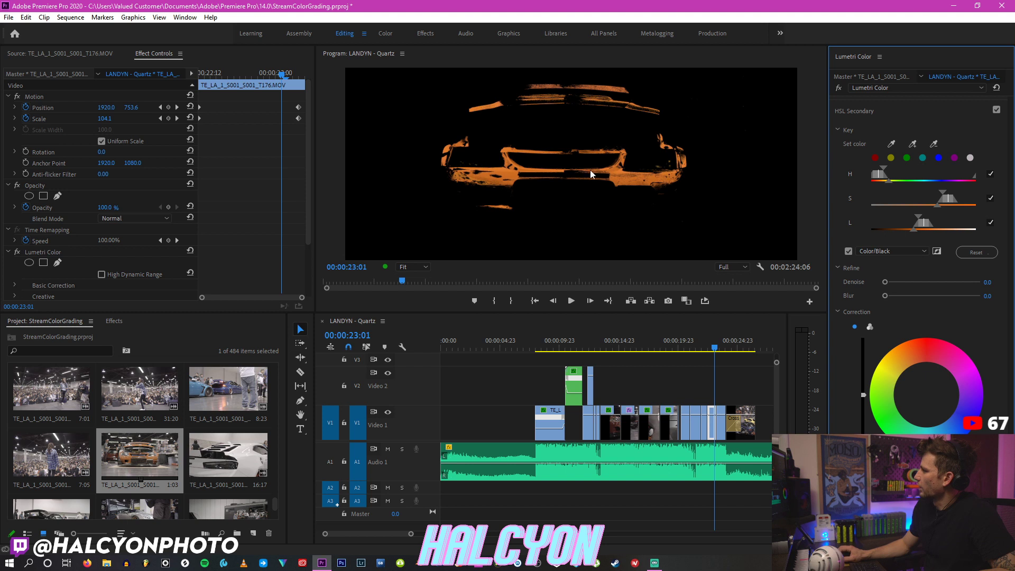
Step: Extend the lower ends of the orange key's luminance and saturation ranges, and switch off the mask preview, set to Color/Gray
{"action": "mouse_move", "coordinate": [912, 230]}
{"action": "left_mouse_down"}
{"action": "mouse_move", "coordinate": [889, 229]}
{"action": "mouse_move", "coordinate": [946, 228]}
{"action": "mouse_move", "coordinate": [897, 231]}
{"action": "left_mouse_up"}
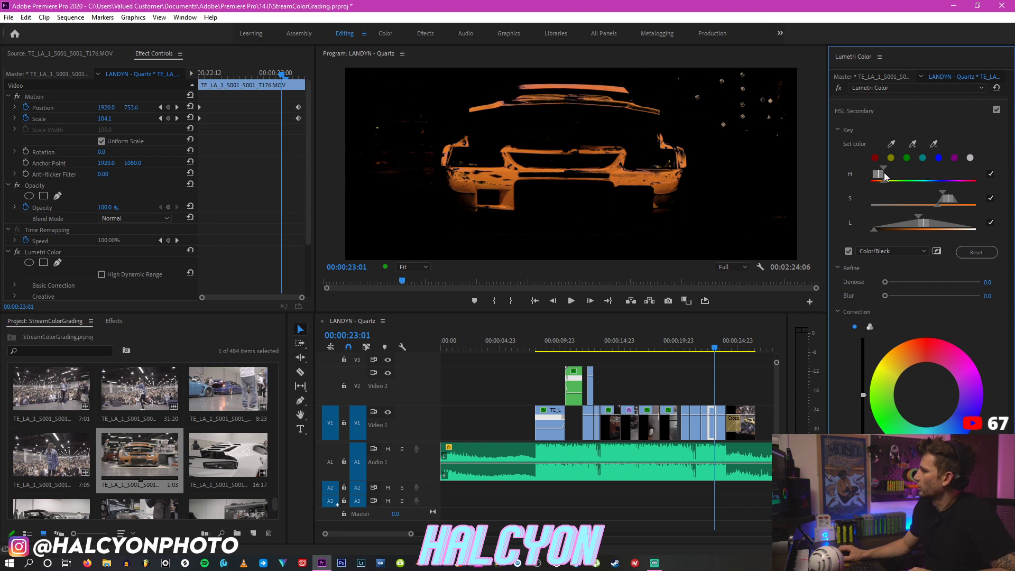
{"action": "left_click_drag", "start_coordinate": [937, 206], "coordinate": [920, 205]}
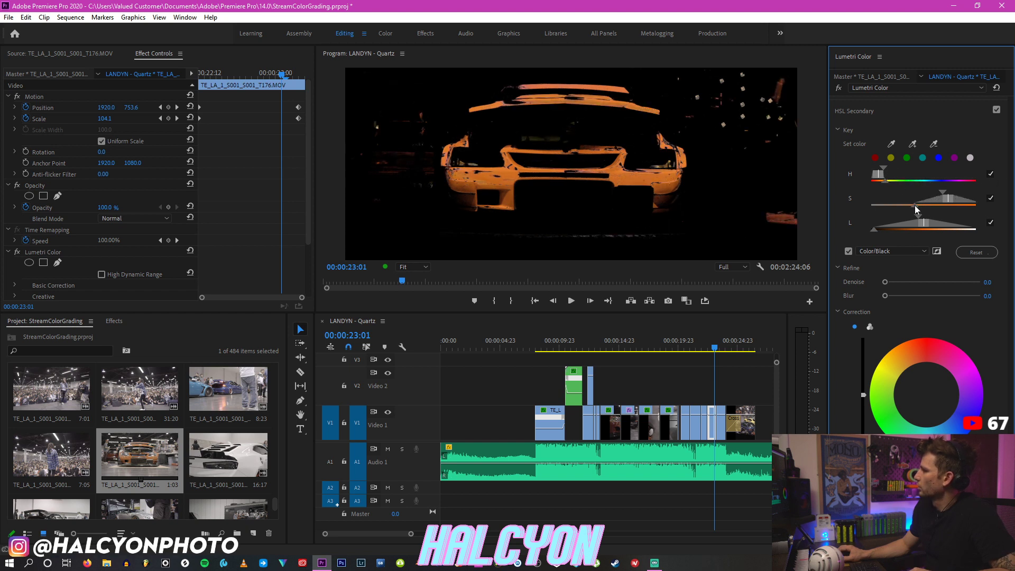
{"action": "left_click", "coordinate": [926, 393]}
{"action": "left_click", "coordinate": [890, 251]}
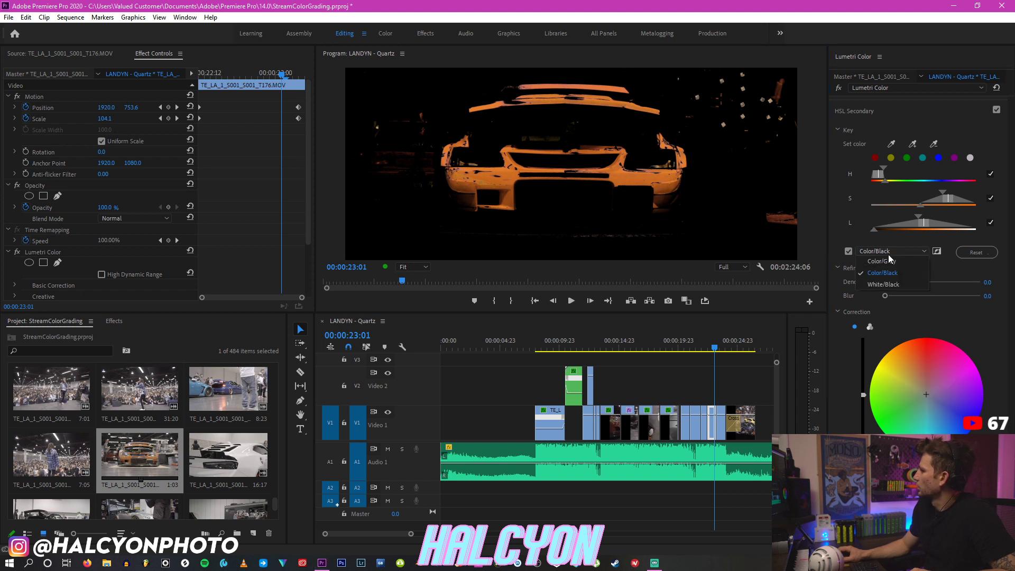
{"action": "left_click", "coordinate": [891, 263]}
{"action": "left_click", "coordinate": [849, 252]}
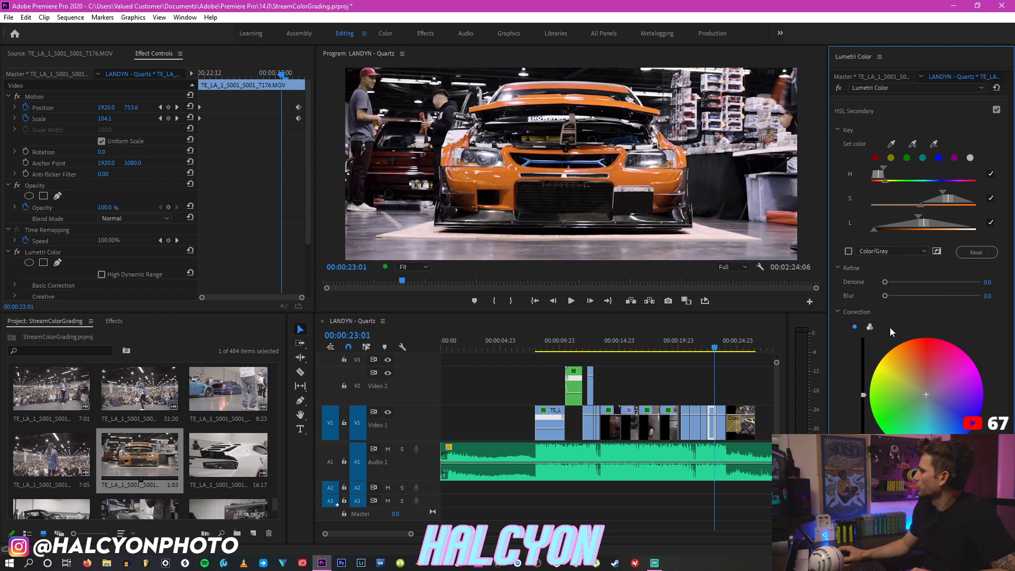
Step: Shift the T176 clip's keyed orange toward red with the HSL Secondary correction wheel and darken it slightly
{"action": "double_click", "coordinate": [922, 397]}
{"action": "left_click_drag", "start_coordinate": [926, 395], "coordinate": [929, 373]}
{"action": "double_click", "coordinate": [921, 407]}
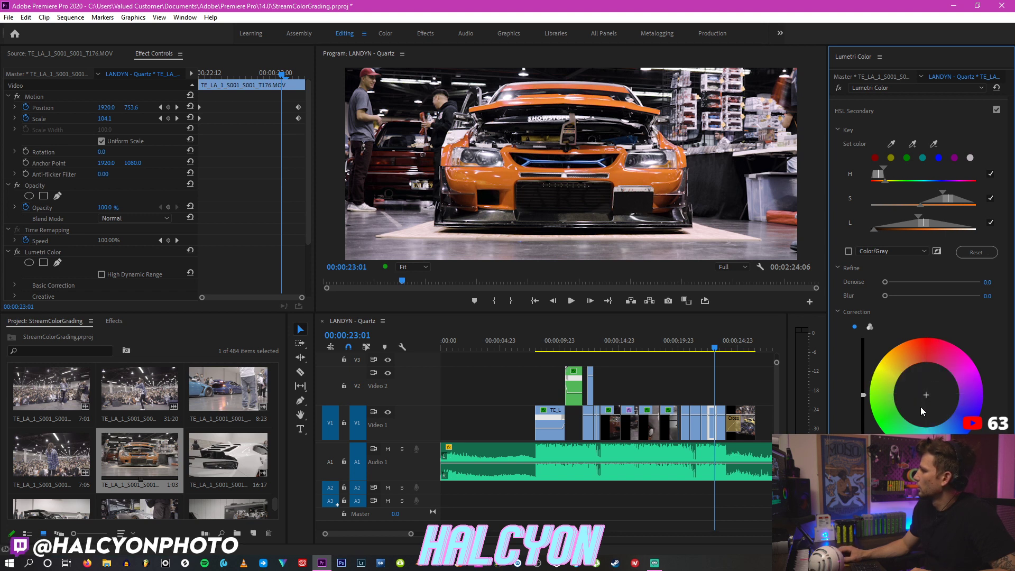
{"action": "left_click_drag", "start_coordinate": [925, 400], "coordinate": [930, 369]}
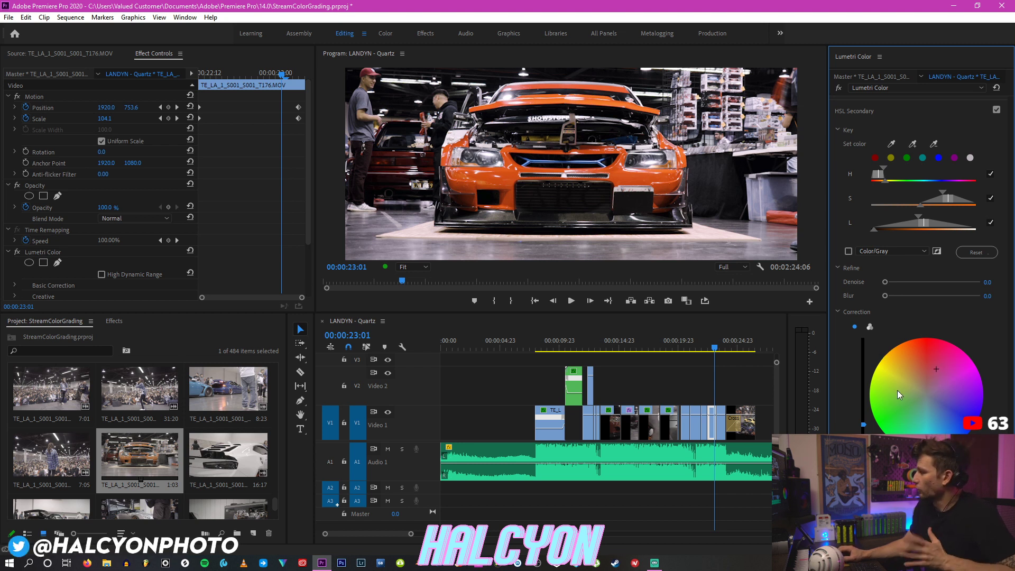
{"action": "double_click", "coordinate": [864, 424]}
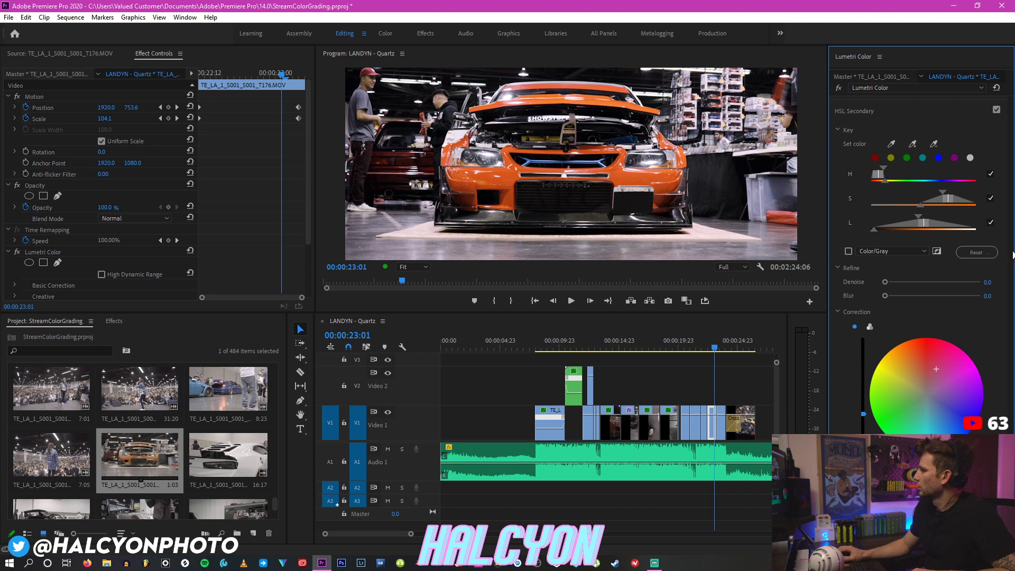
Step: Compare the orange car with its HSL Secondary correction off and on, leaving it enabled
{"action": "scroll", "coordinate": [979, 173], "scroll_direction": "up", "scroll_amount": 3}
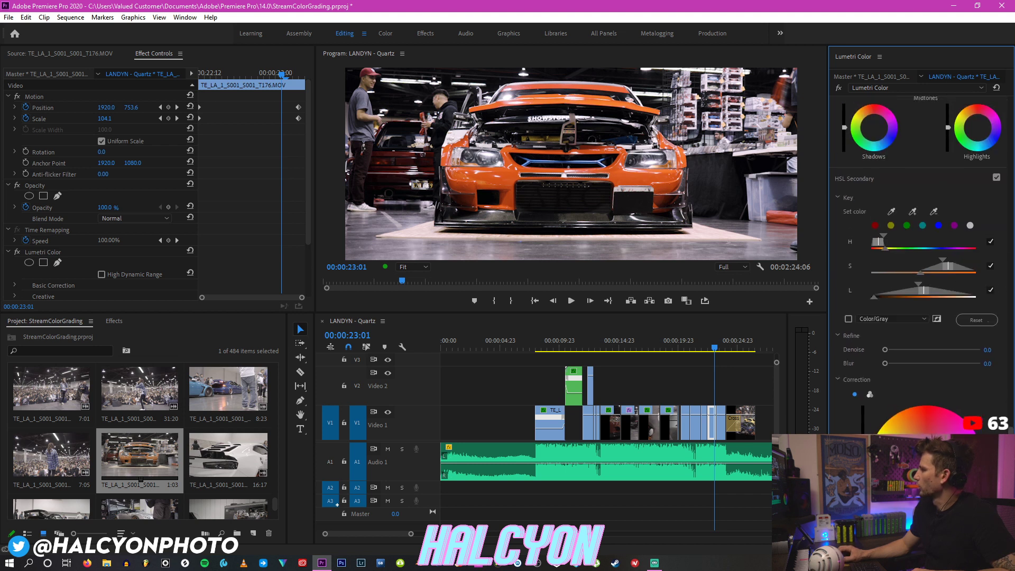
{"action": "left_click", "coordinate": [996, 185]}
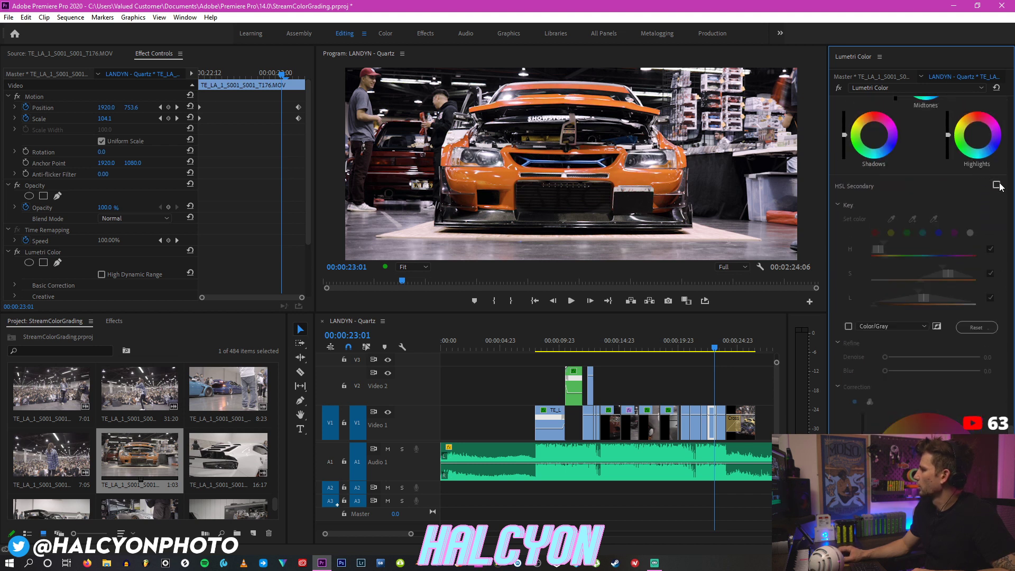
{"action": "left_click", "coordinate": [997, 185]}
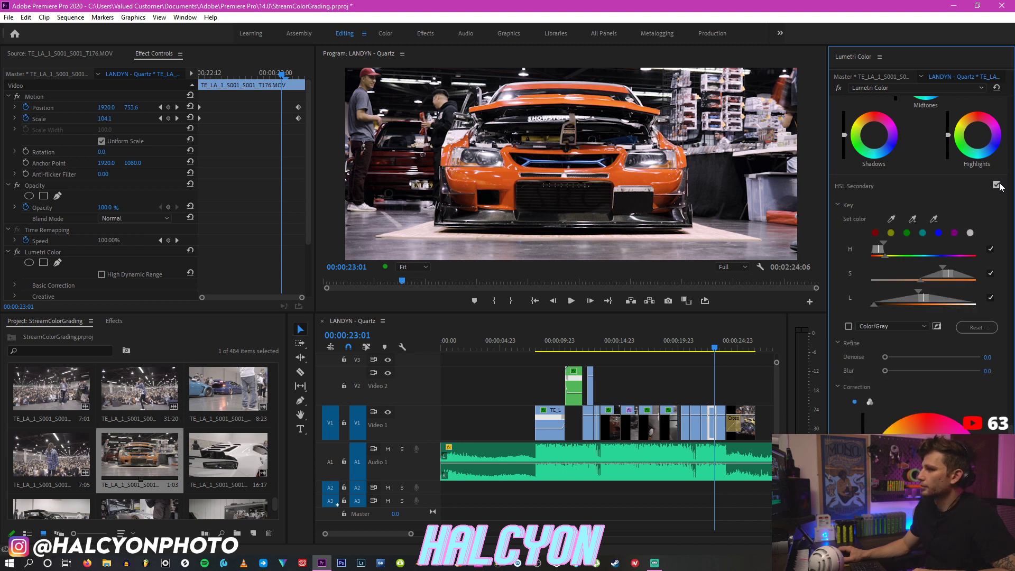
{"action": "left_click", "coordinate": [997, 185]}
{"action": "left_click", "coordinate": [996, 185]}
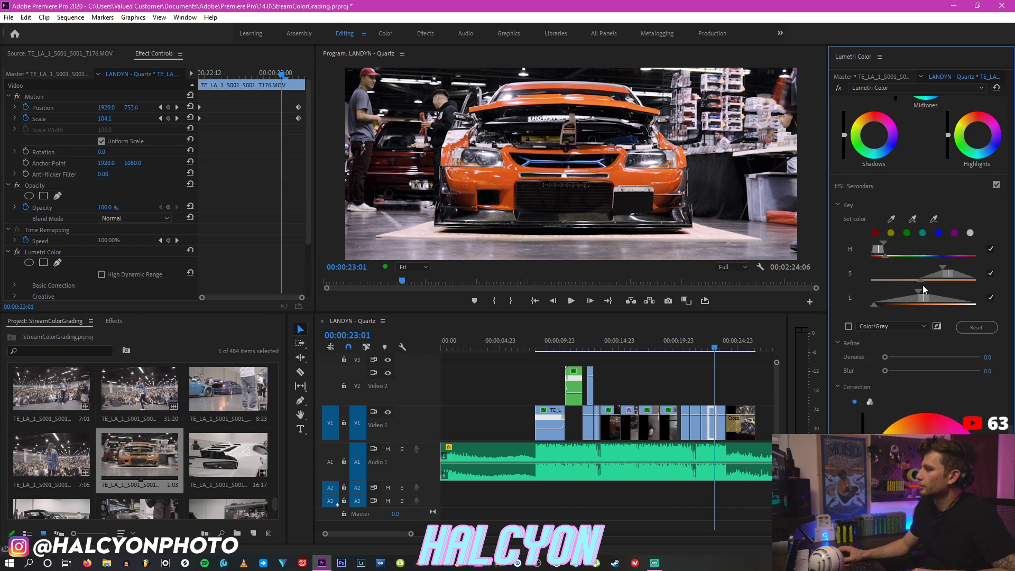
Step: Key the orange truck's paint in HSL Secondary at 00:00:23:08, using a Color/Black mask to widen its luminance range and adjust its saturation range
{"action": "left_click", "coordinate": [719, 346]}
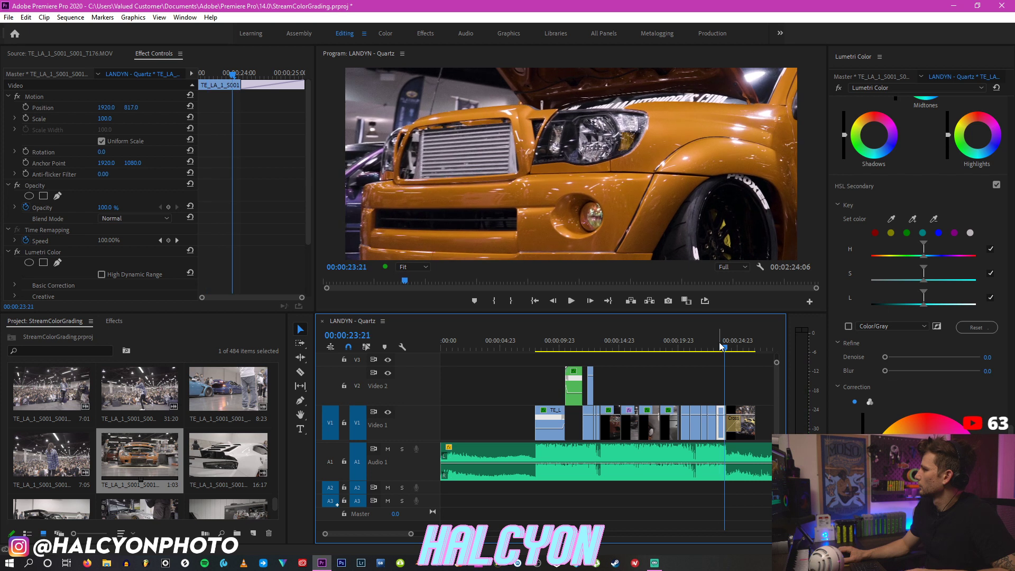
{"action": "left_click", "coordinate": [1011, 431]}
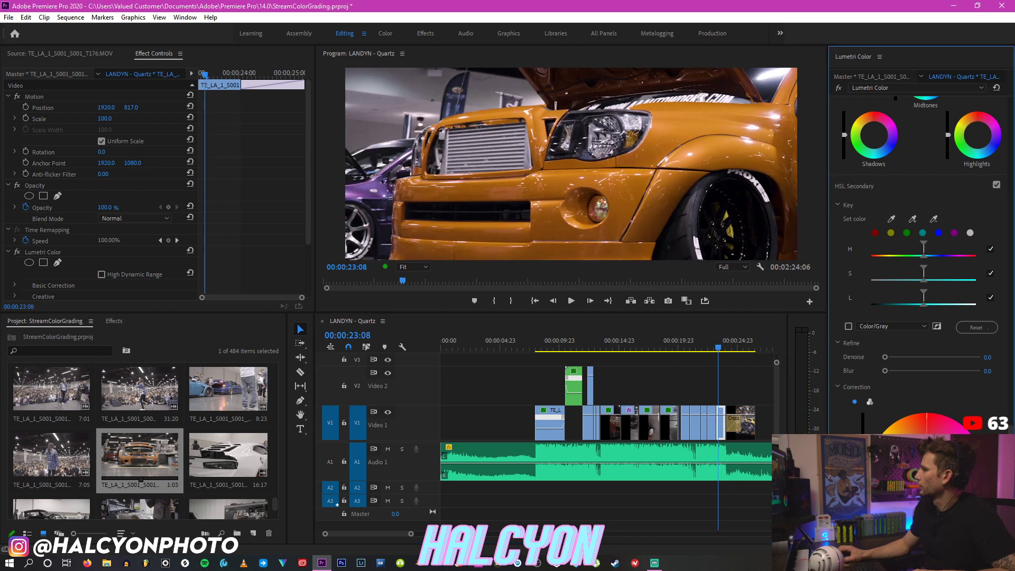
{"action": "left_click", "coordinate": [891, 218]}
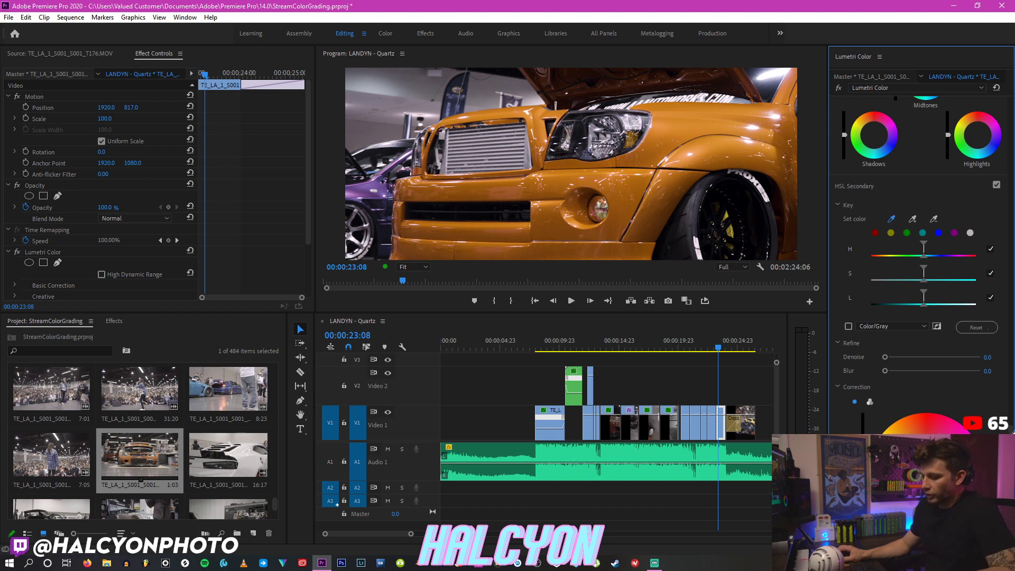
{"action": "left_click", "coordinate": [742, 160]}
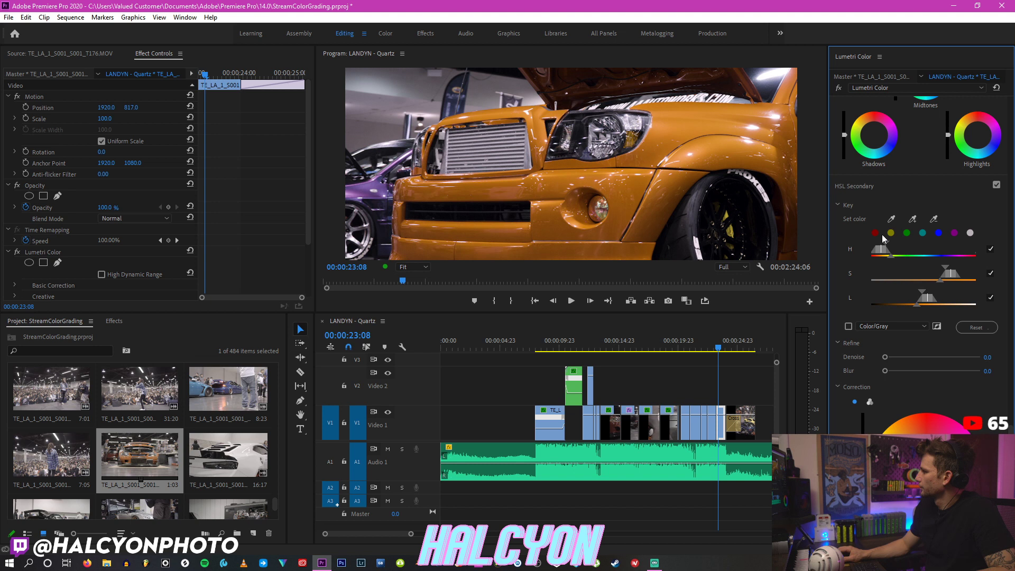
{"action": "left_click", "coordinate": [848, 326]}
{"action": "left_click", "coordinate": [892, 326]}
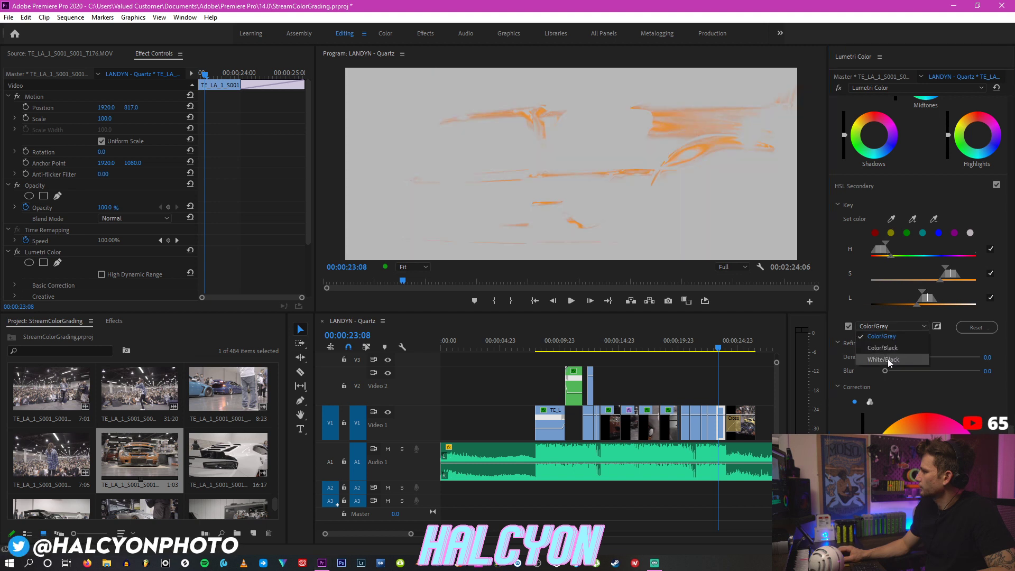
{"action": "left_click", "coordinate": [884, 348]}
{"action": "left_click_drag", "start_coordinate": [914, 305], "coordinate": [887, 301]}
{"action": "left_click_drag", "start_coordinate": [940, 280], "coordinate": [926, 280]}
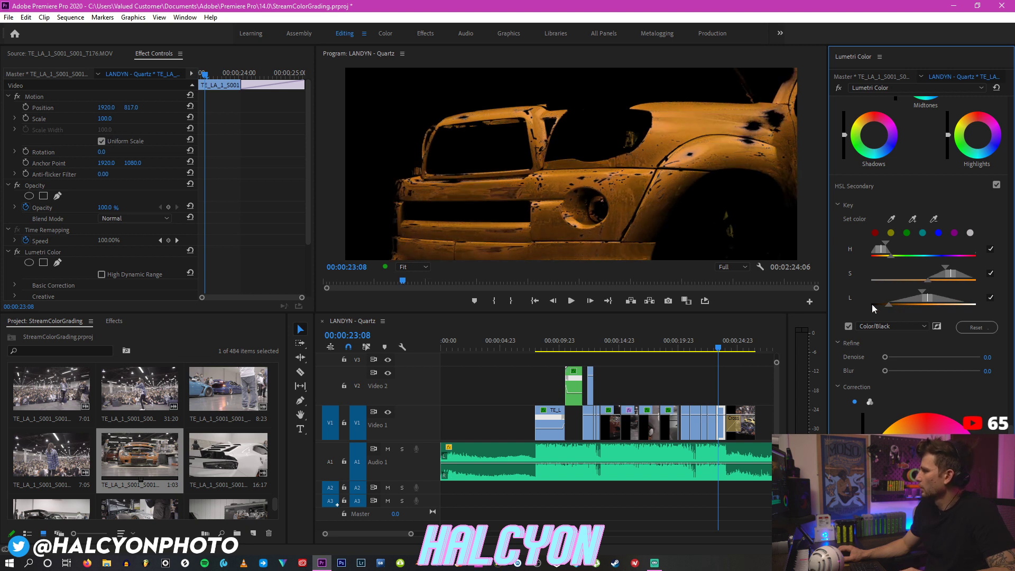
{"action": "left_click", "coordinate": [849, 326]}
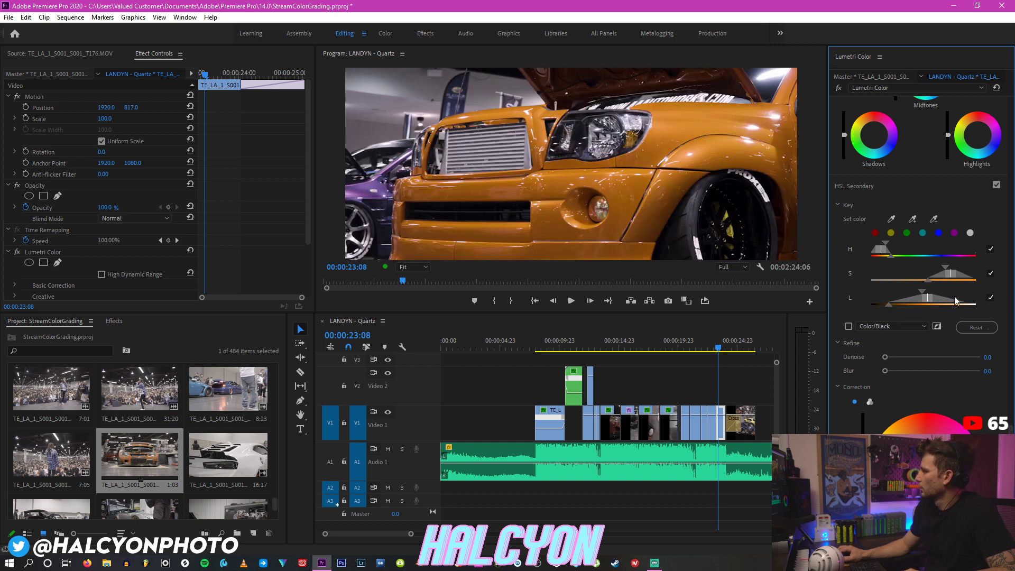
Step: Compare the truck clip without Lumetri Color, and shift its keyed orange toward red on the correction wheel
{"action": "left_click", "coordinate": [17, 252]}
{"action": "left_click", "coordinate": [17, 252]}
{"action": "left_click", "coordinate": [926, 470]}
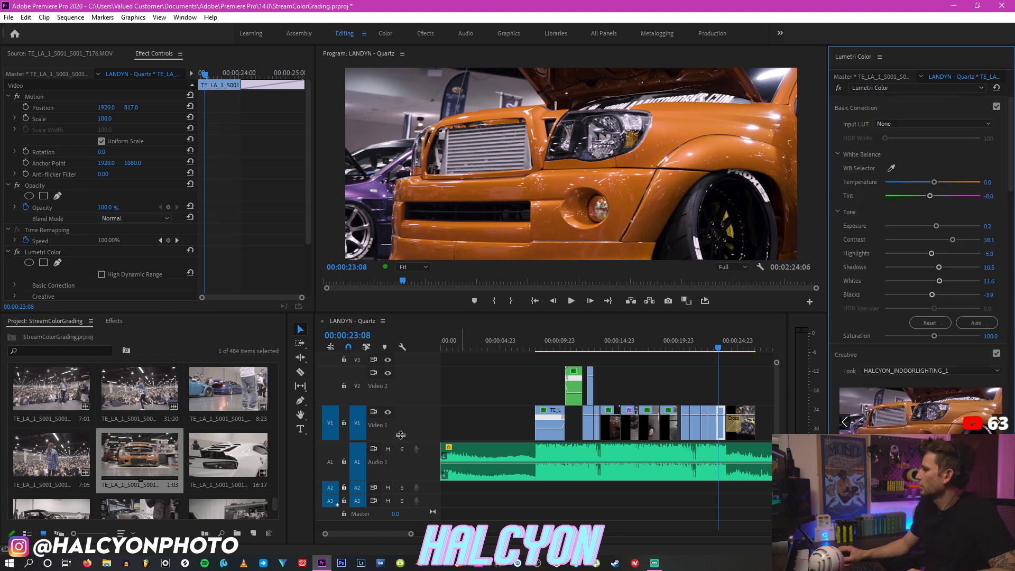
Step: Play the graded montage back from just before the yellow car clip
{"action": "left_click", "coordinate": [527, 340]}
{"action": "key", "text": "space"}
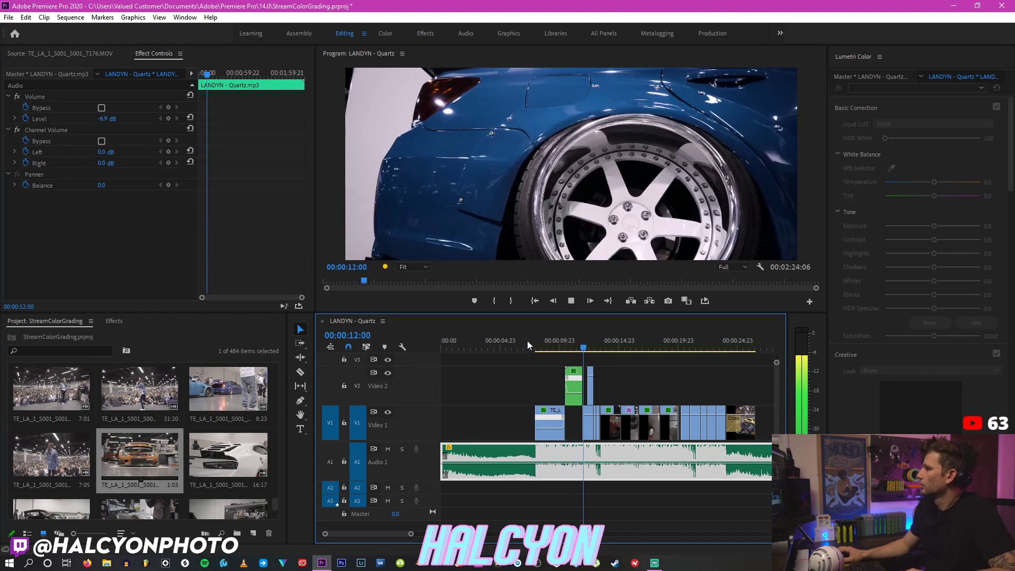
Step: Set the short Video 2 clip around 00:00:12:15 to a vertical position of 638 and an exposure of 0.9
{"action": "key", "text": "space"}
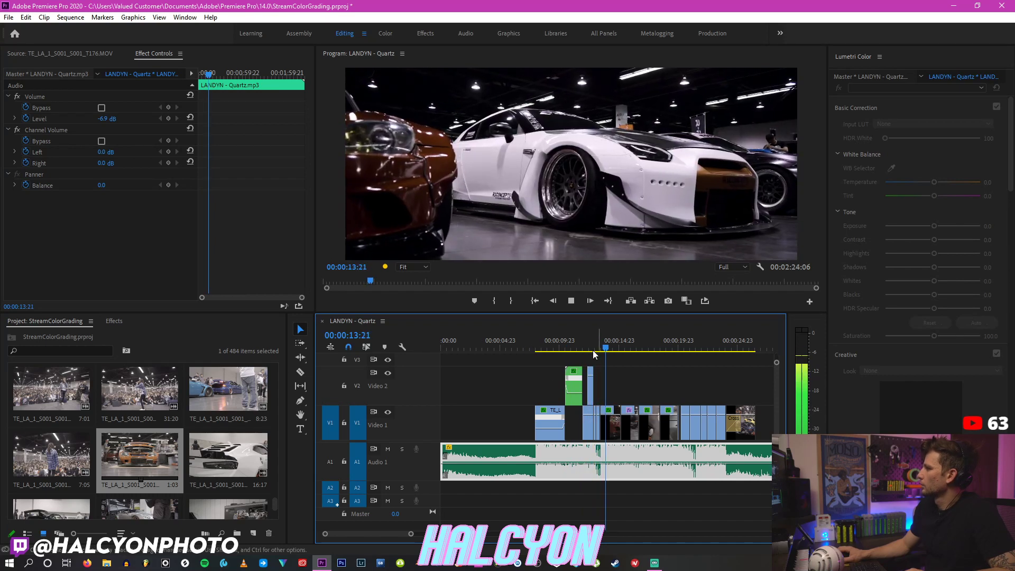
{"action": "left_click", "coordinate": [593, 348]}
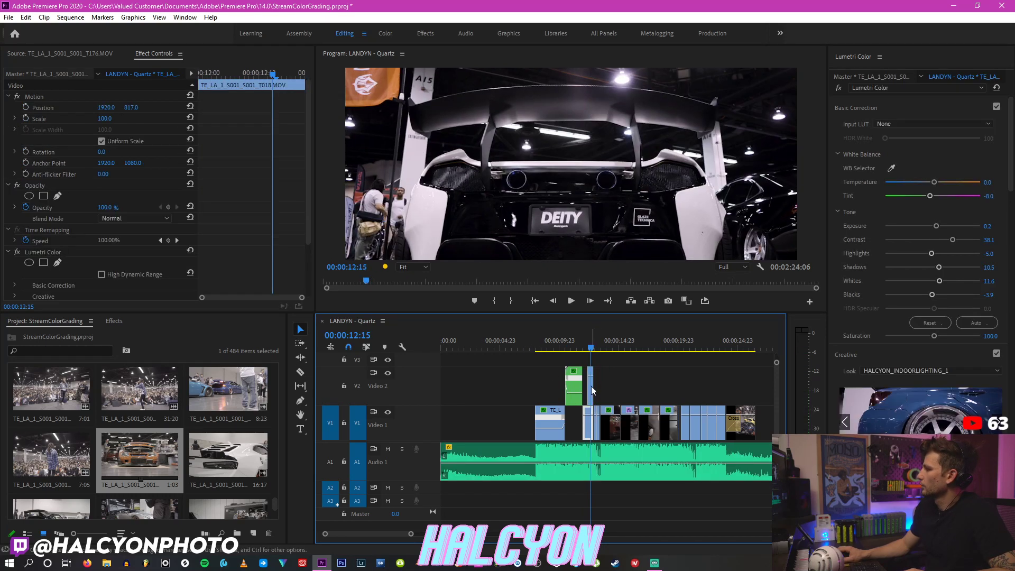
{"action": "left_click_drag", "start_coordinate": [134, 108], "coordinate": [95, 108]}
{"action": "left_click_drag", "start_coordinate": [937, 226], "coordinate": [941, 226]}
Step: Play the montage onward from the brightened Video 2 clip, and play the empty opening from the sequence start
{"action": "key", "text": "space"}
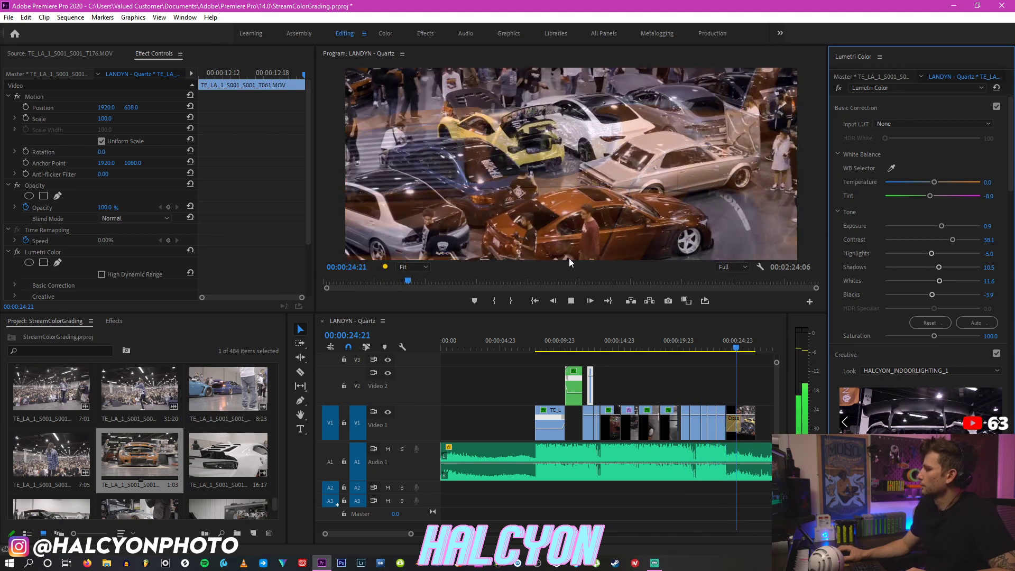
{"action": "key", "text": "space"}
{"action": "left_click", "coordinate": [342, 348]}
{"action": "key", "text": "Home"}
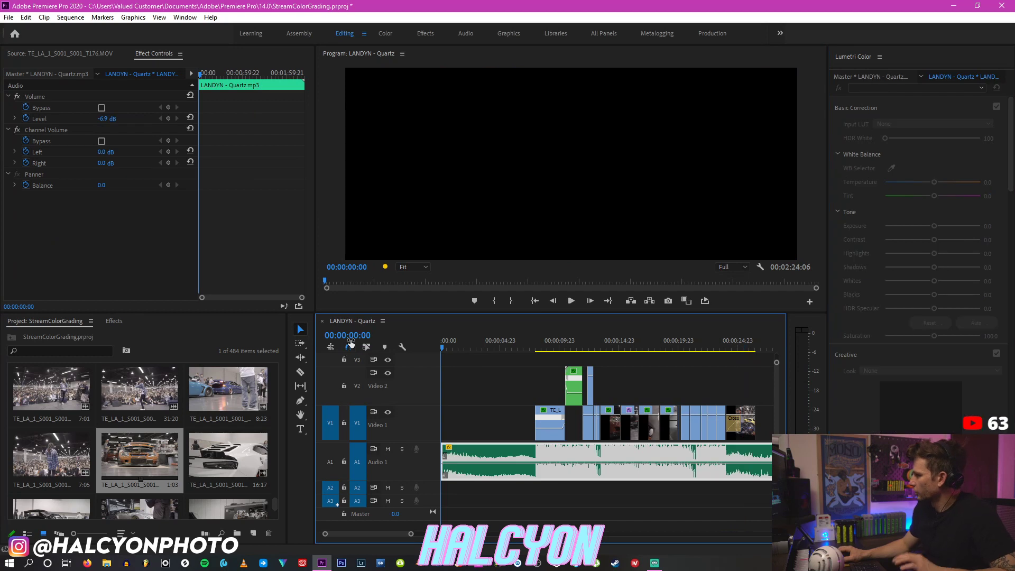
{"action": "key", "text": "space"}
Step: Open TE_LA_1_S001_S001_T004.MOV from the bin and mark a range starting at 00:00:05:59 and lasting 2:01
{"action": "left_click_drag", "start_coordinate": [272, 502], "coordinate": [272, 358]}
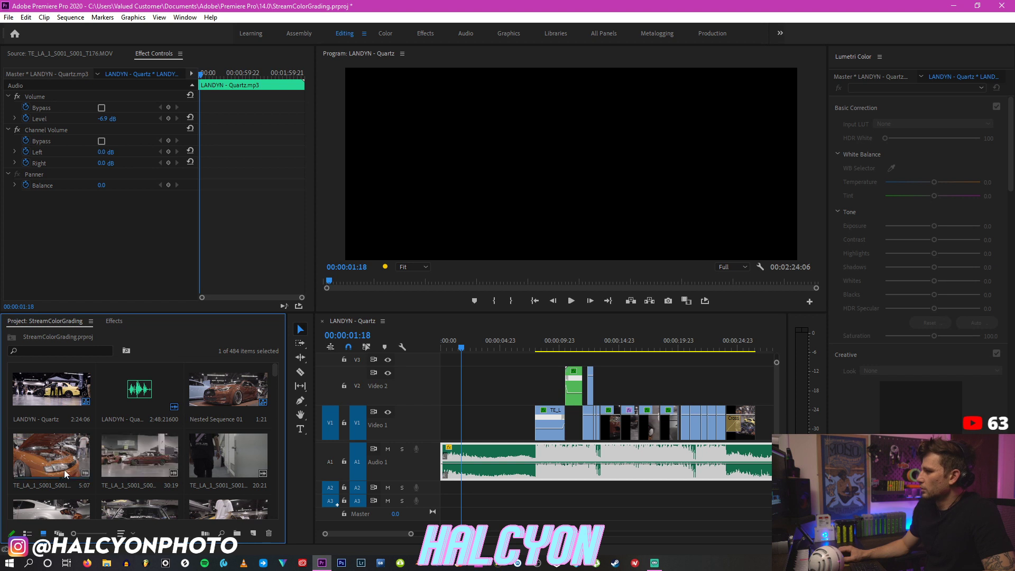
{"action": "scroll", "coordinate": [114, 452], "scroll_direction": "down", "scroll_amount": 3}
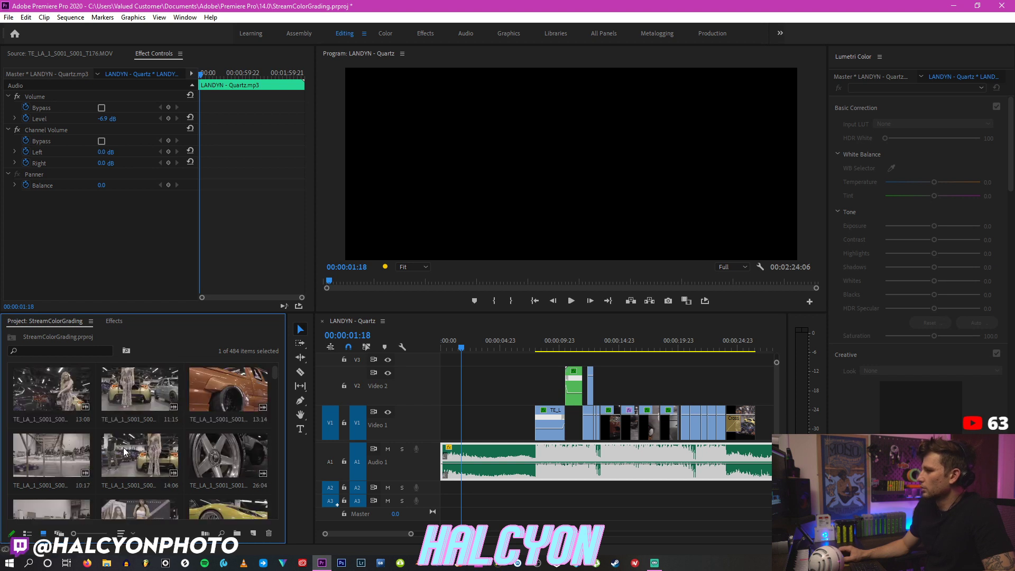
{"action": "double_click", "coordinate": [150, 394]}
{"action": "key", "text": "space"}
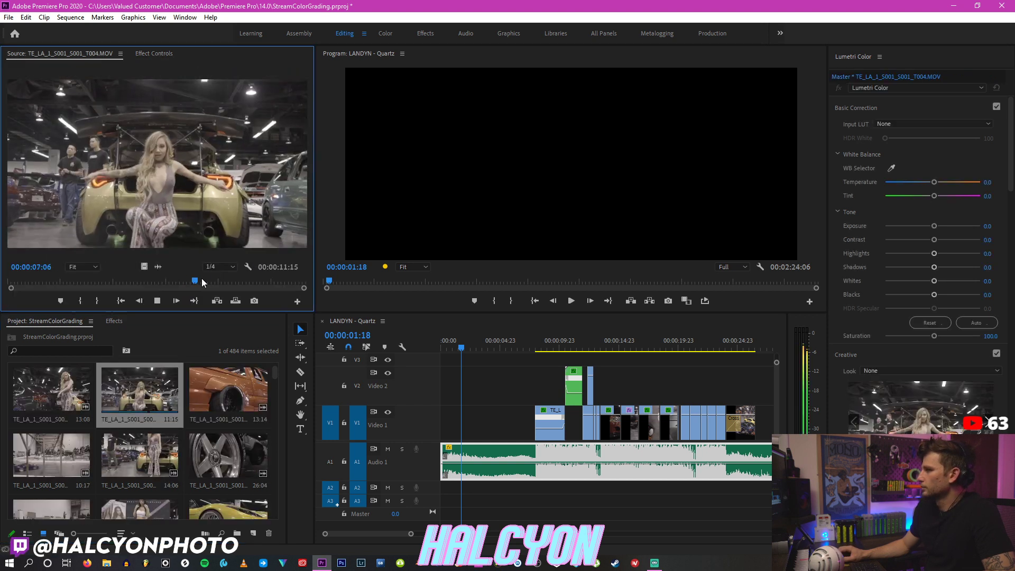
{"action": "key", "text": "space"}
{"action": "left_click", "coordinate": [103, 301]}
{"action": "left_click_drag", "start_coordinate": [198, 282], "coordinate": [133, 282]}
{"action": "key", "text": "space"}
{"action": "key", "text": "space"}
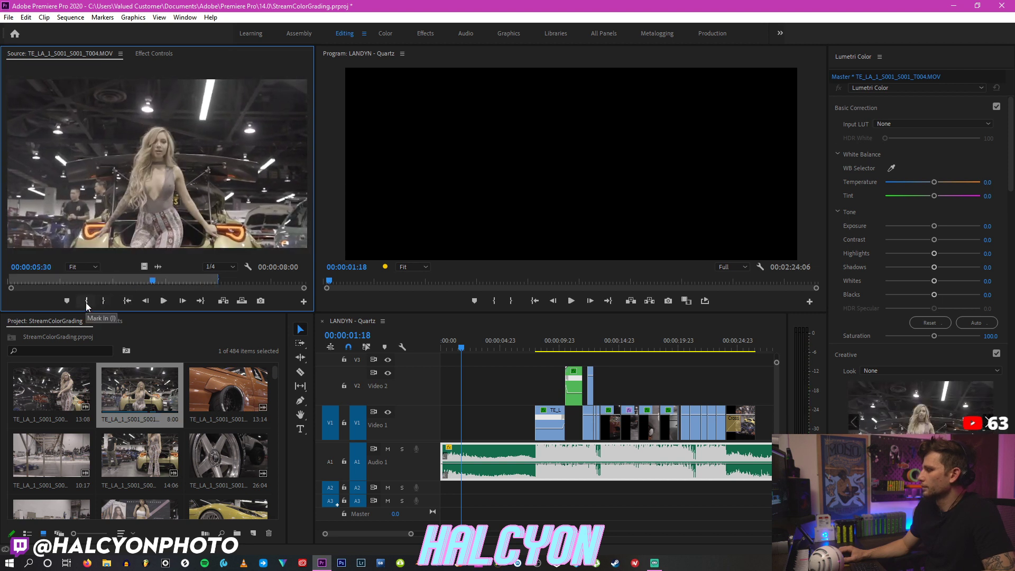
{"action": "key", "text": "space"}
{"action": "key", "text": "space"}
{"action": "left_click", "coordinate": [86, 300]}
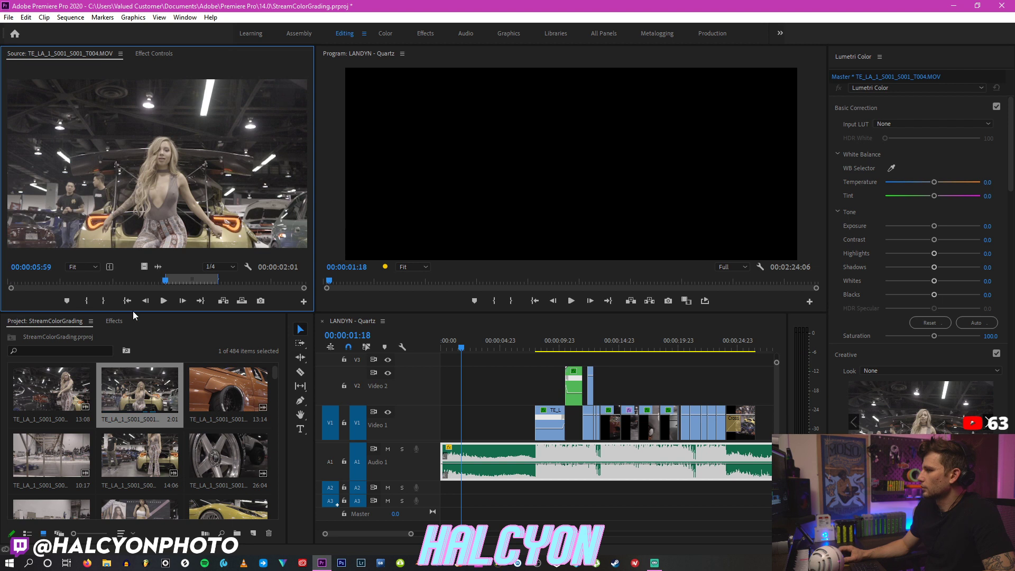
Step: Preview the bin clips of the gold ELEVATE coupe and of the green car parked beside it
{"action": "scroll", "coordinate": [178, 430], "scroll_direction": "down", "scroll_amount": 2}
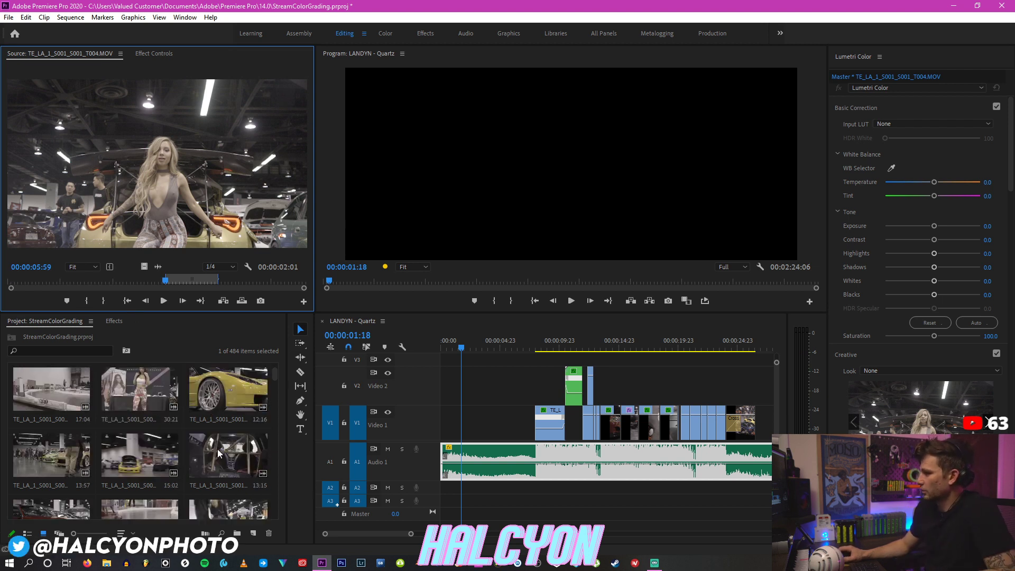
{"action": "double_click", "coordinate": [160, 450]}
{"action": "left_click_drag", "start_coordinate": [159, 280], "coordinate": [222, 276]}
{"action": "key", "text": "space"}
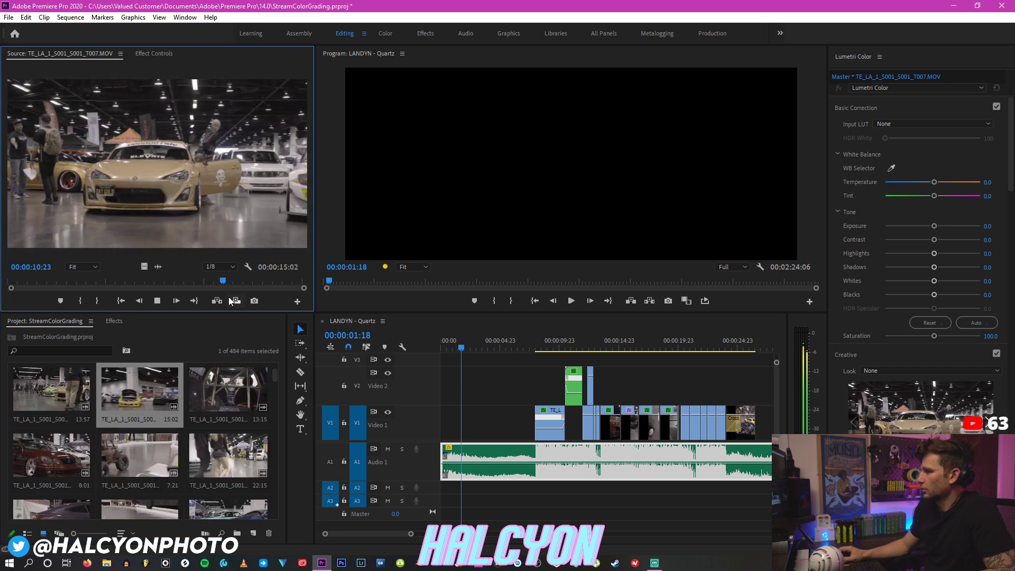
{"action": "key", "text": "space"}
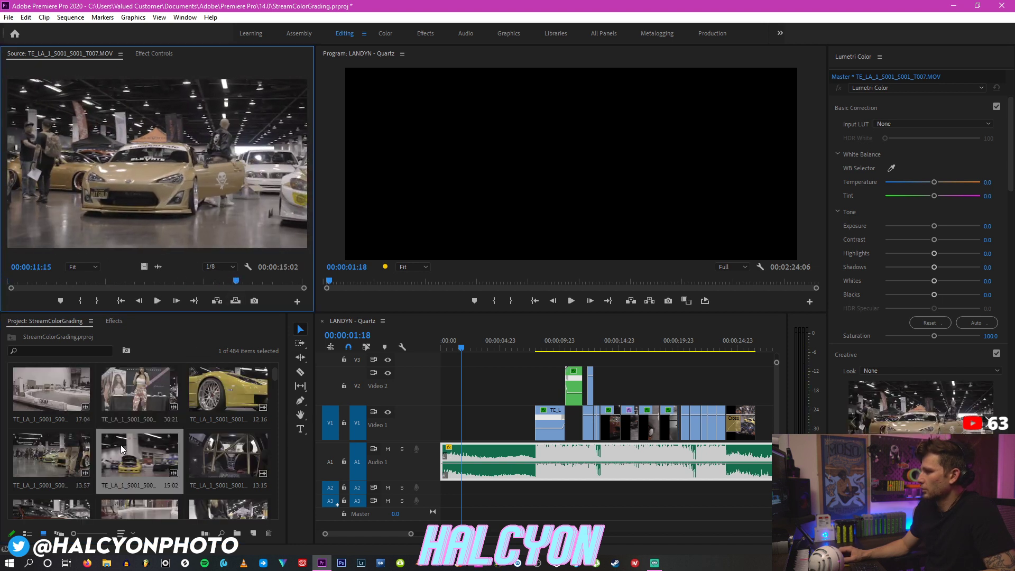
{"action": "double_click", "coordinate": [61, 454]}
{"action": "key", "text": "space"}
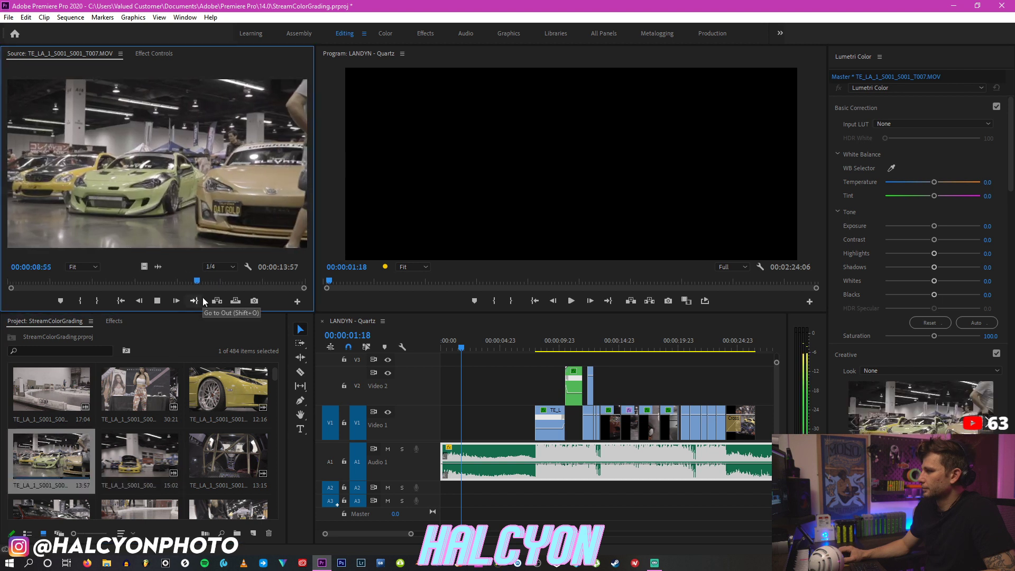
{"action": "key", "text": "space"}
Step: Mark TE_LA_1_S001_S001_T012.MOV from 00:00:04:12 to 00:00:08:05 and place only its video at the start of Video 1
{"action": "scroll", "coordinate": [172, 364], "scroll_direction": "down", "scroll_amount": 3}
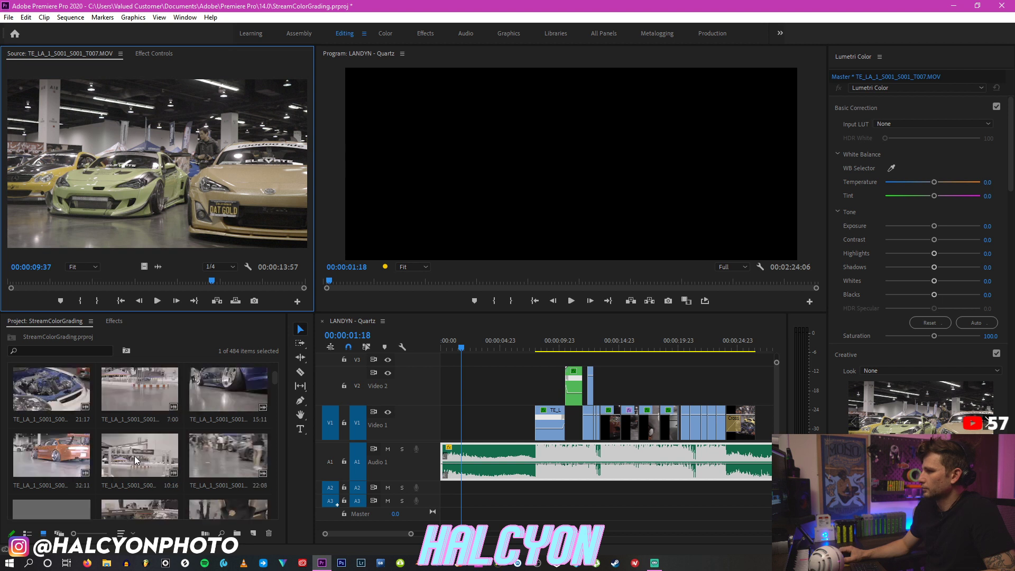
{"action": "scroll", "coordinate": [134, 461], "scroll_direction": "down", "scroll_amount": 2}
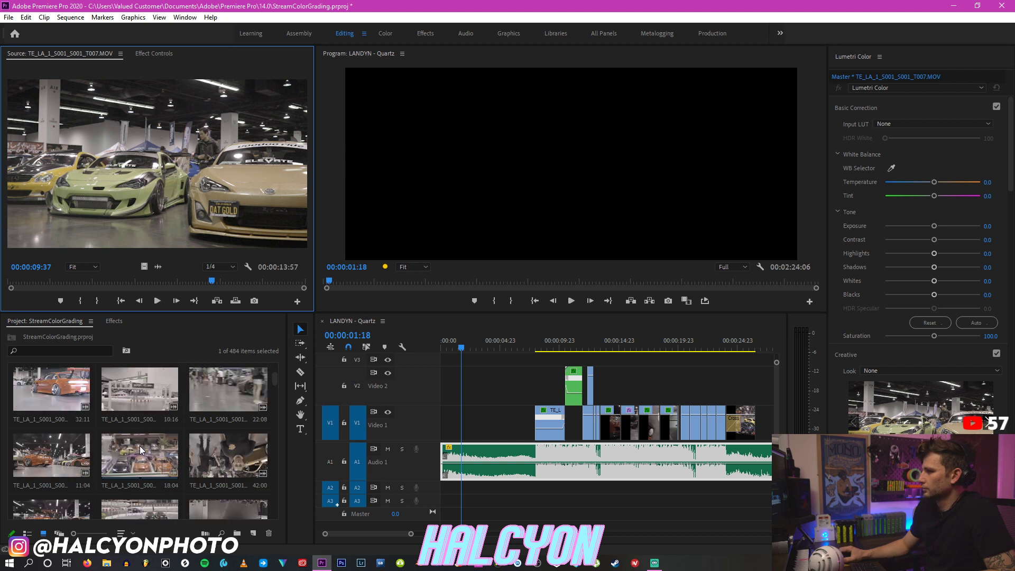
{"action": "left_click", "coordinate": [61, 461]}
{"action": "double_click", "coordinate": [77, 432]}
{"action": "mouse_move", "coordinate": [214, 279]}
{"action": "left_mouse_down"}
{"action": "mouse_move", "coordinate": [233, 281]}
{"action": "mouse_move", "coordinate": [225, 281]}
{"action": "left_mouse_up"}
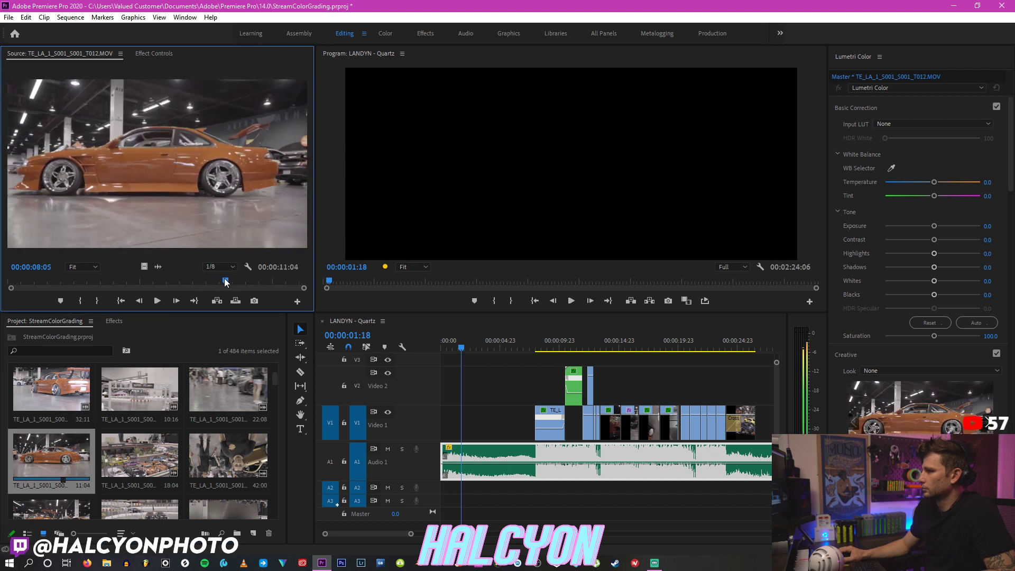
{"action": "left_click", "coordinate": [97, 300]}
{"action": "left_click_drag", "start_coordinate": [133, 278], "coordinate": [129, 280]}
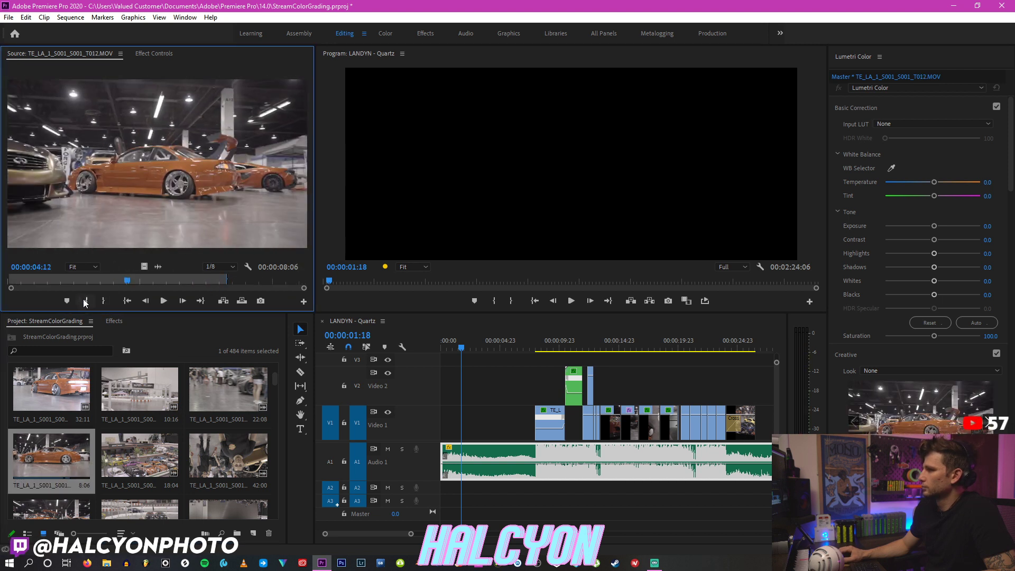
{"action": "left_click", "coordinate": [83, 299]}
{"action": "key", "text": "space"}
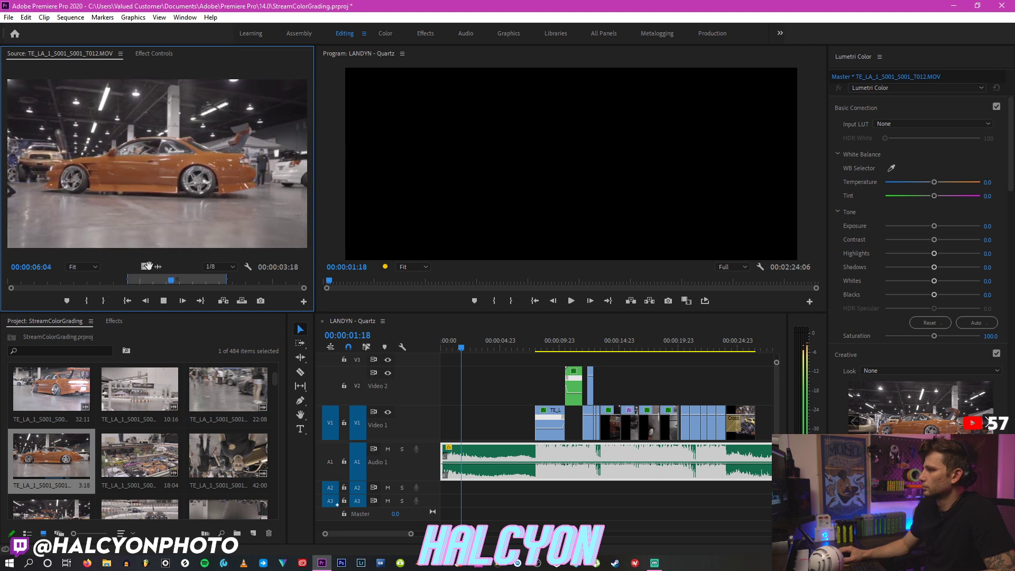
{"action": "key", "text": "space"}
{"action": "left_click_drag", "start_coordinate": [144, 267], "coordinate": [449, 423]}
Step: Copy the Lumetri grade from the orange car clip at 00:00:22:14 onto the opening orange coupe clip
{"action": "left_click_drag", "start_coordinate": [567, 346], "coordinate": [711, 349]}
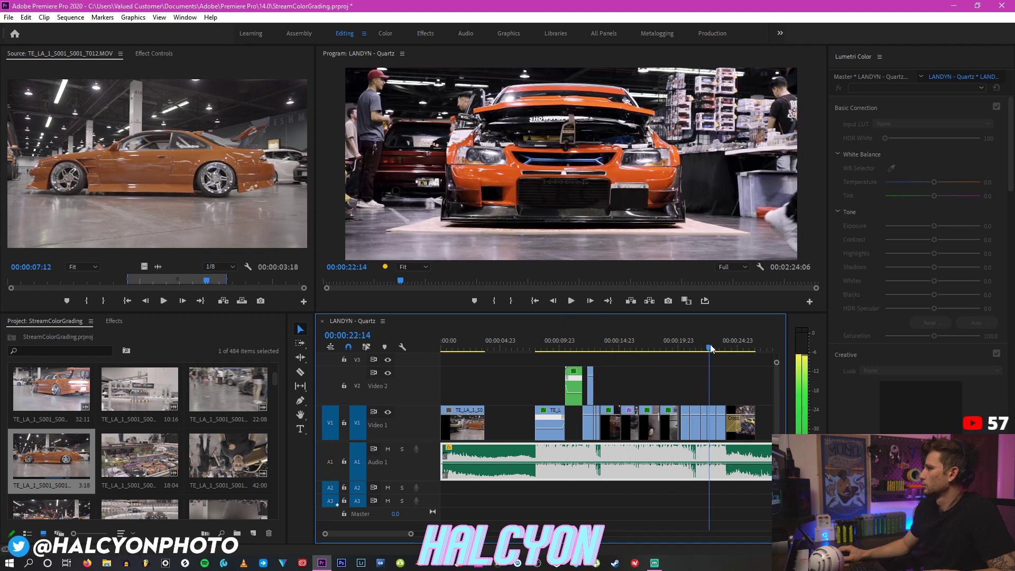
{"action": "left_click", "coordinate": [715, 433]}
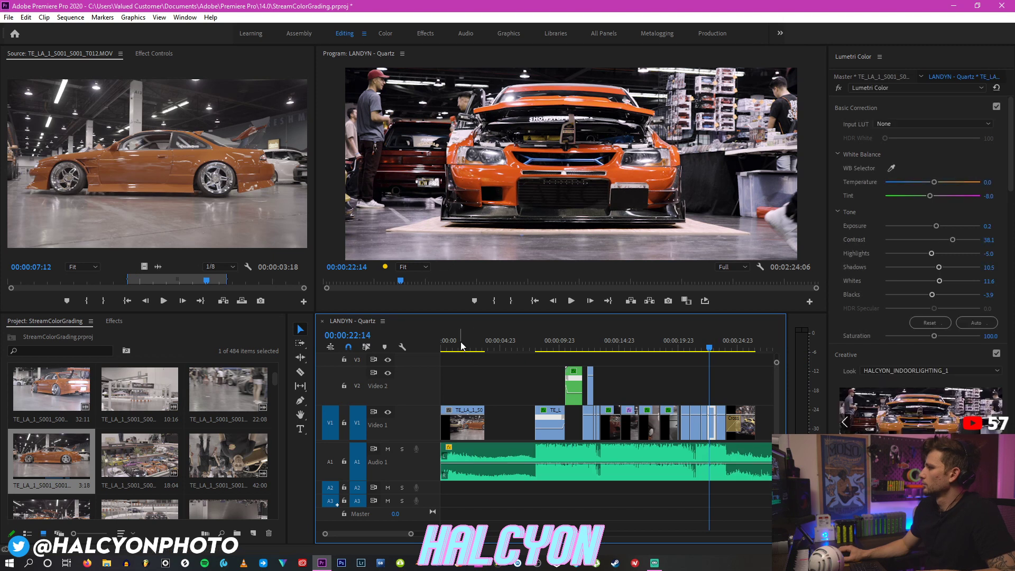
{"action": "left_click", "coordinate": [461, 342]}
{"action": "key", "text": "ctrl+alt+v"}
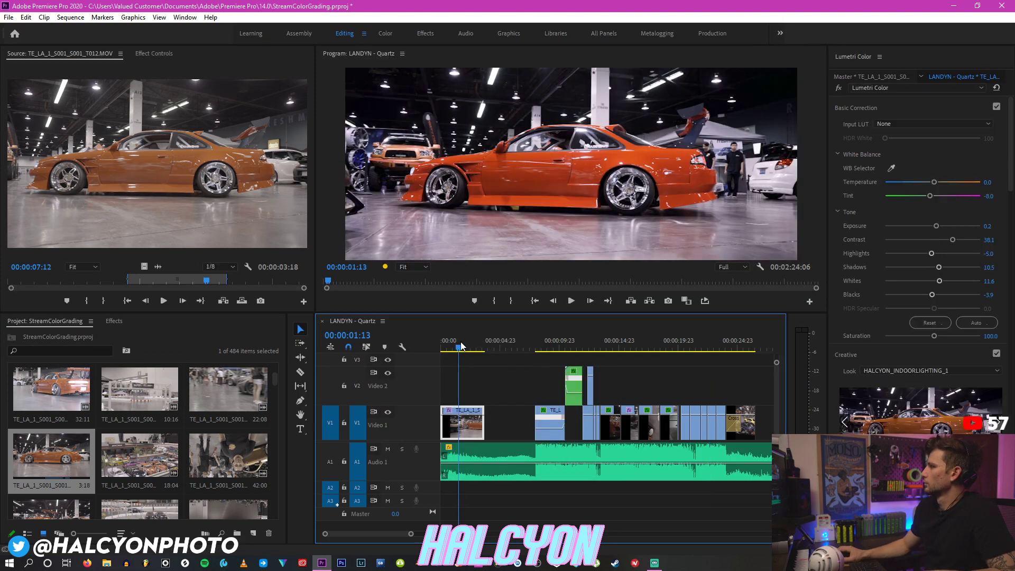
Step: Compare the opening coupe's orange paint with the orange car clip at 00:00:22:11
{"action": "left_click", "coordinate": [711, 338]}
{"action": "left_click", "coordinate": [709, 338]}
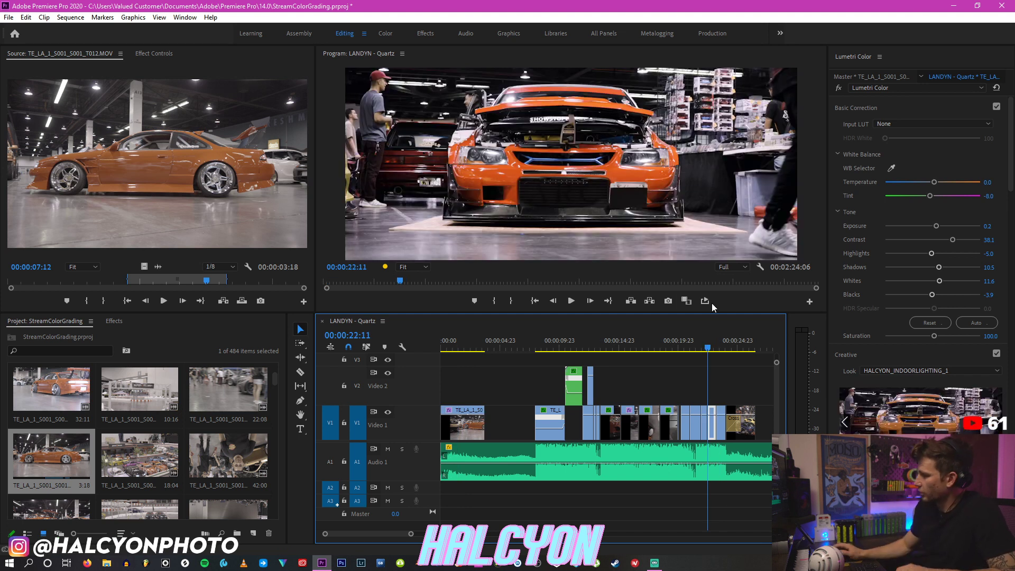
{"action": "left_click", "coordinate": [473, 343]}
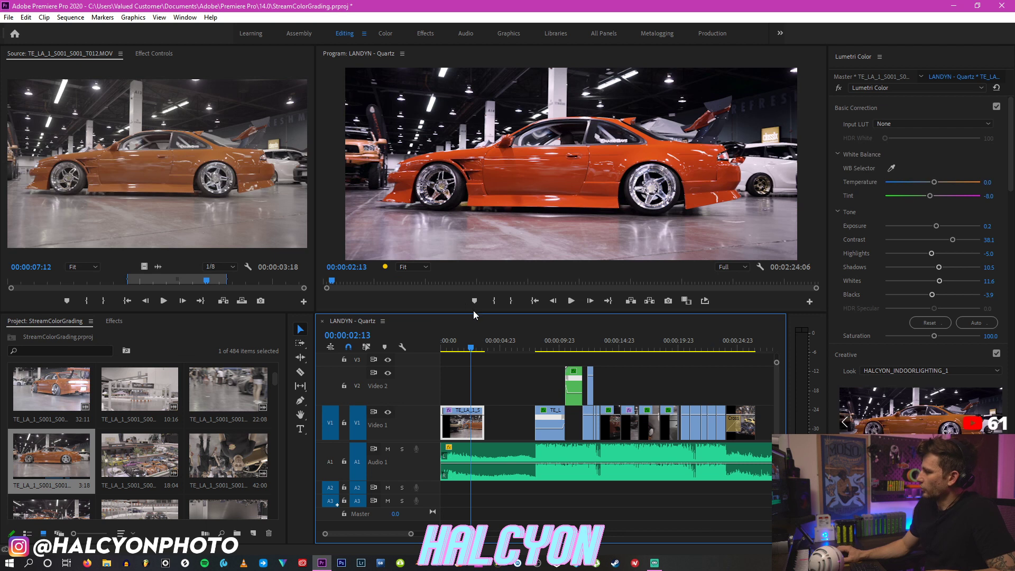
{"action": "left_click", "coordinate": [457, 342]}
Step: Play the sequence from the start through the opening clip, and from the gap into the yellow car clip
{"action": "key", "text": "Home"}
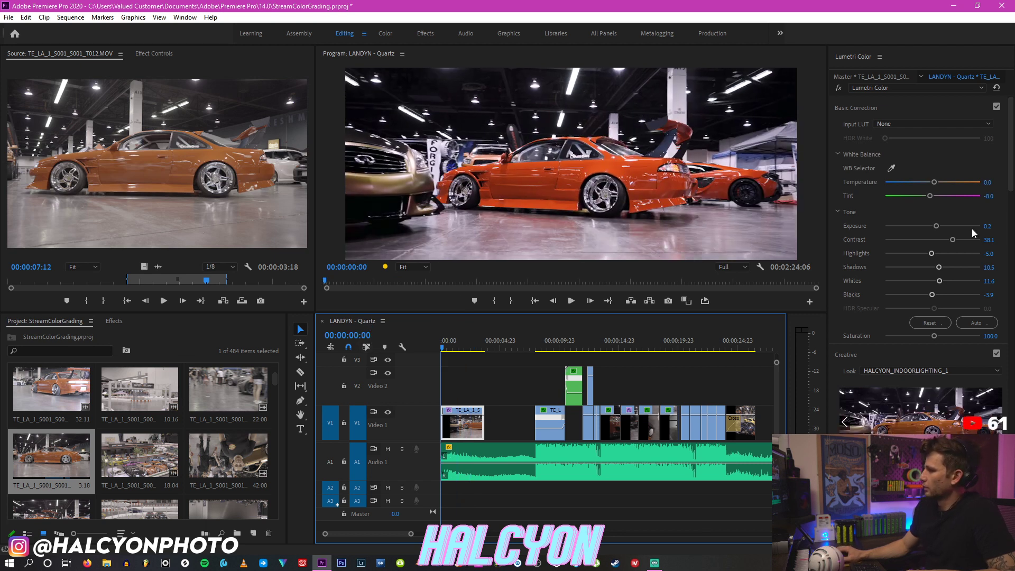
{"action": "key", "text": "space"}
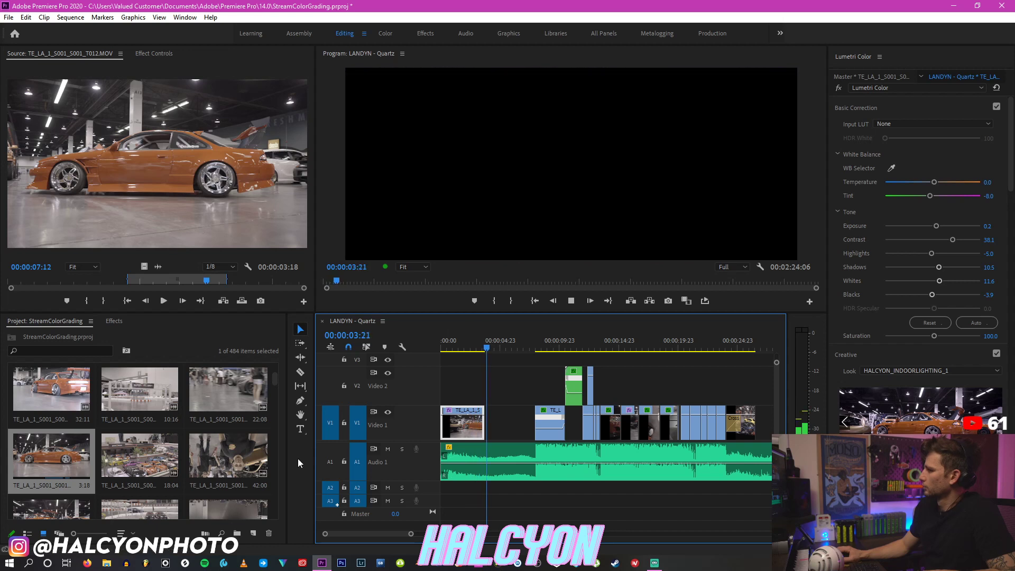
{"action": "left_click", "coordinate": [509, 340]}
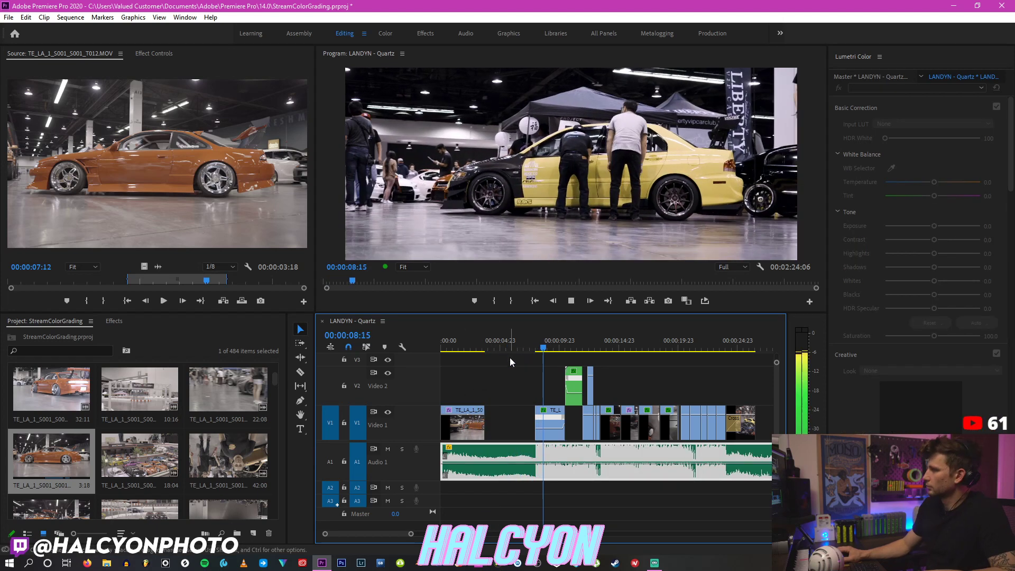
Step: Open the white sports car clip TE_LA_1_S001_S001_T024.MOV, set its out point at 00:00:15:22 and preview it
{"action": "left_click_drag", "start_coordinate": [272, 380], "coordinate": [273, 390]}
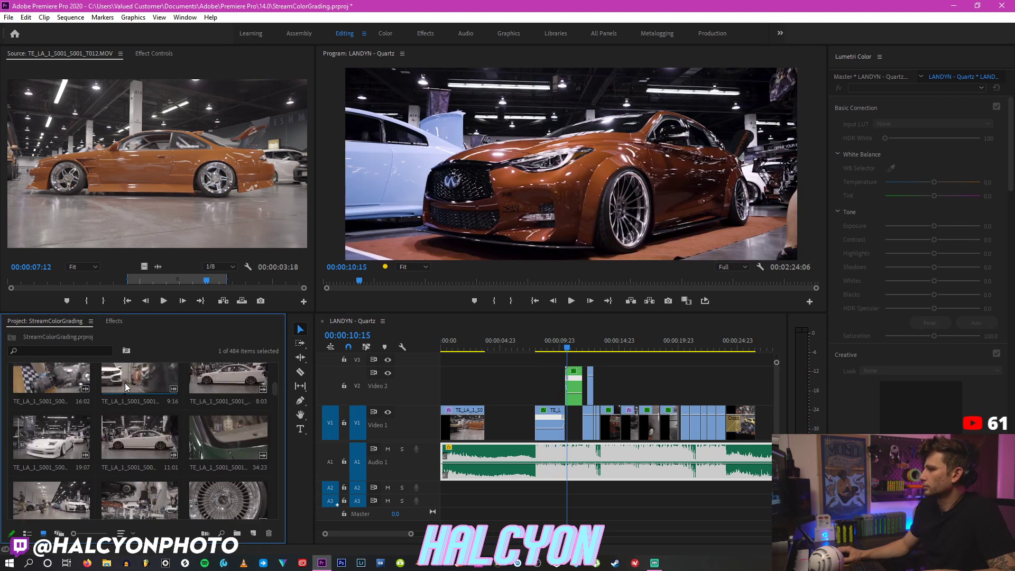
{"action": "double_click", "coordinate": [55, 444]}
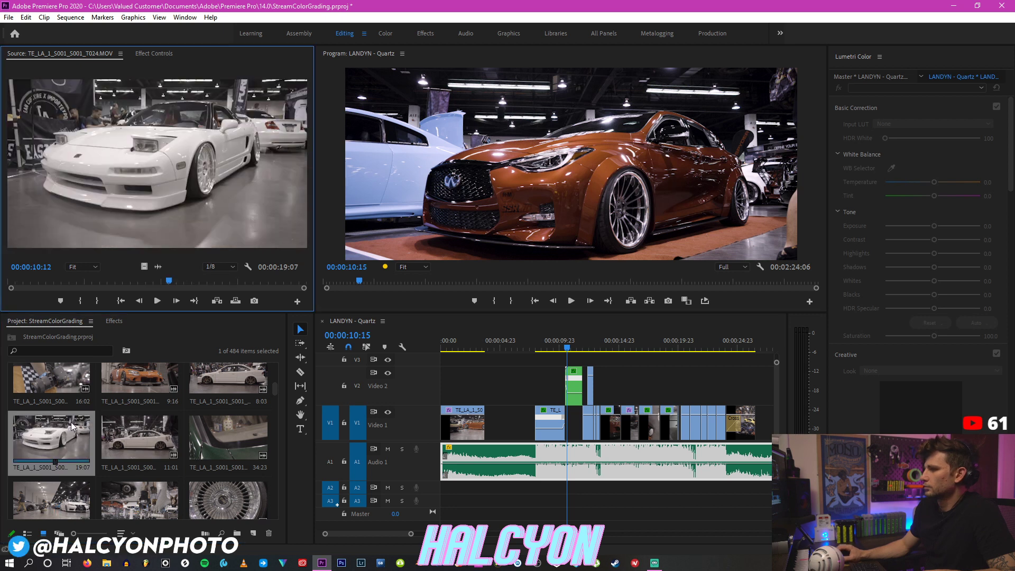
{"action": "left_click_drag", "start_coordinate": [176, 281], "coordinate": [253, 284]}
{"action": "left_click", "coordinate": [97, 300]}
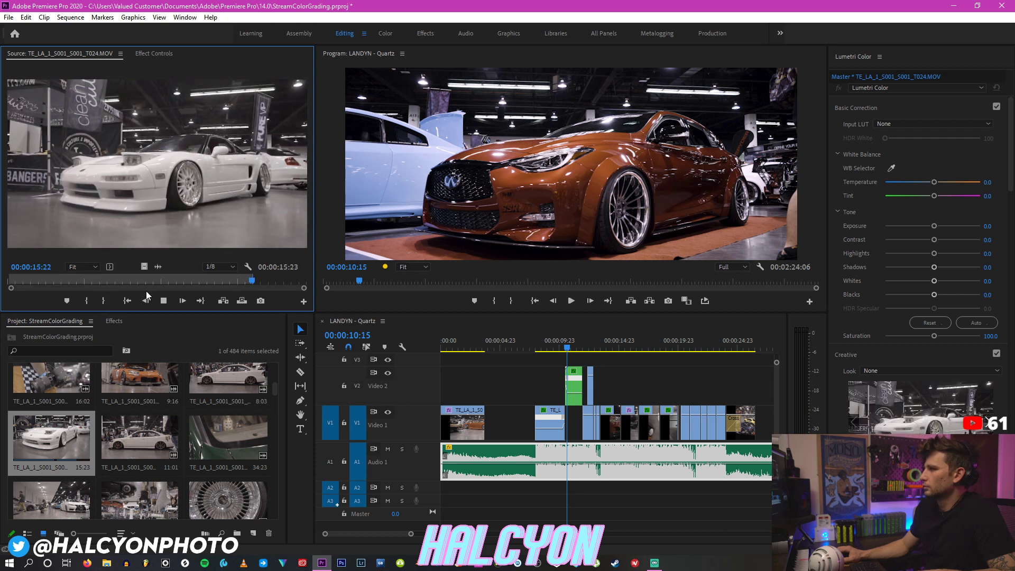
{"action": "key", "text": "space"}
Step: Mark the white coupe clip from 00:00:04:04 to 00:00:09:06 and place only its video on Video 2 right after the opening clip
{"action": "double_click", "coordinate": [129, 446]}
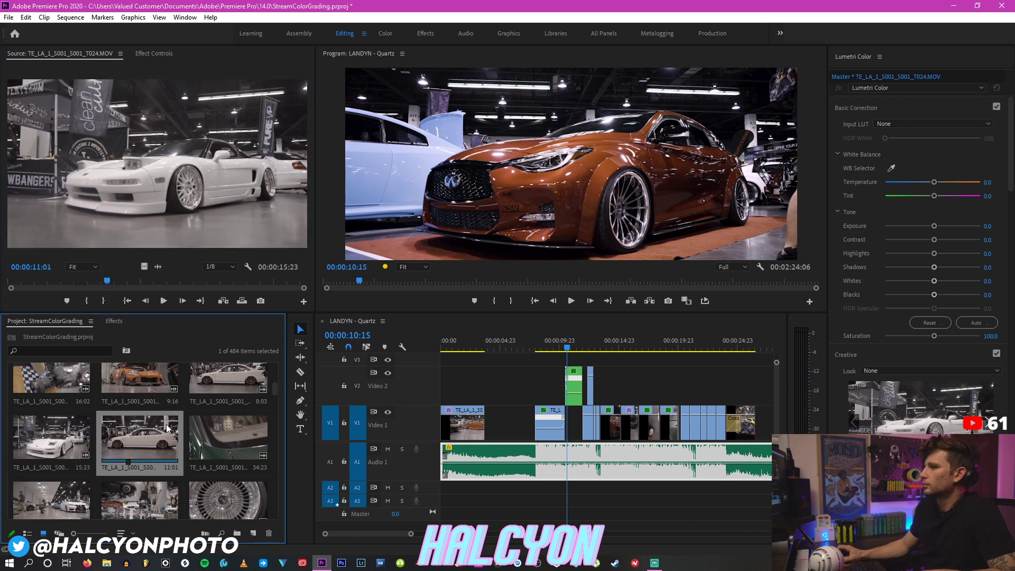
{"action": "left_click_drag", "start_coordinate": [126, 284], "coordinate": [256, 284]}
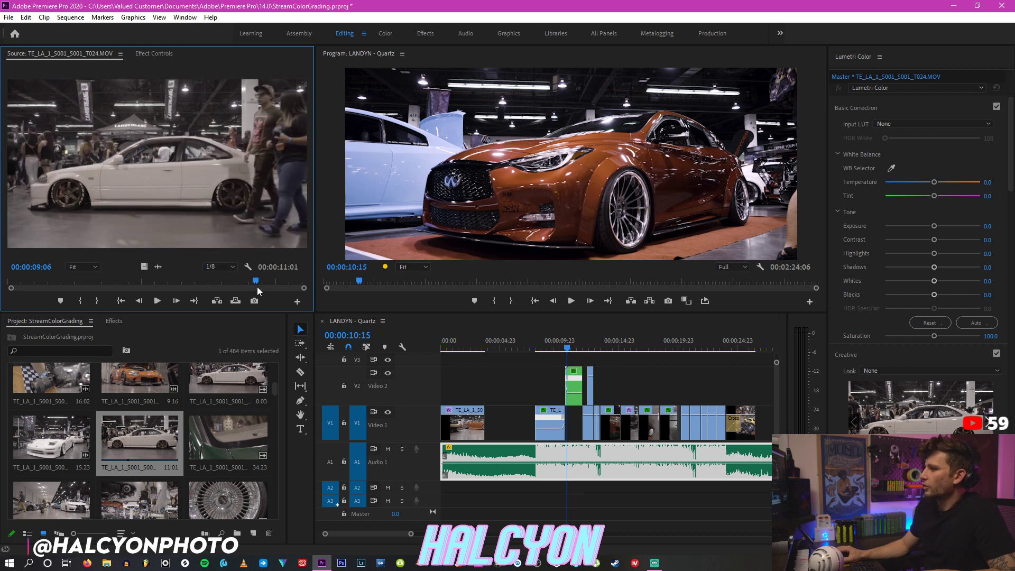
{"action": "left_click", "coordinate": [103, 300]}
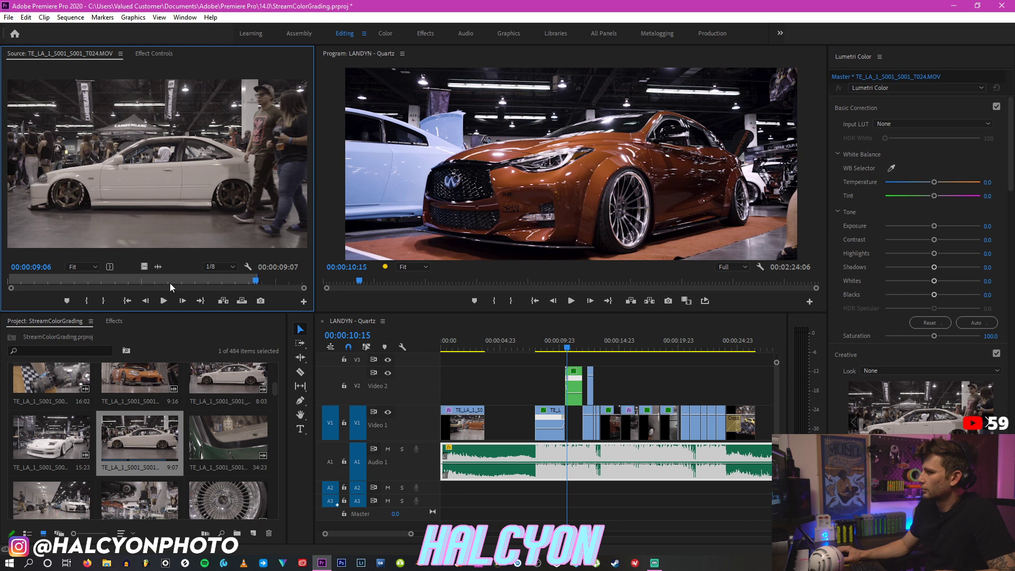
{"action": "left_click", "coordinate": [119, 284]}
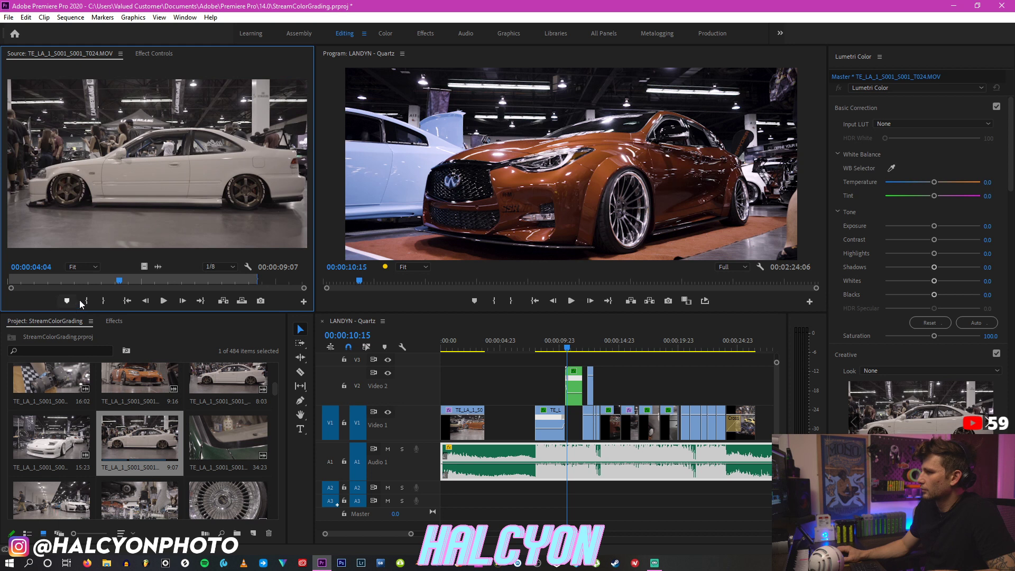
{"action": "key", "text": "i"}
{"action": "key", "text": "space"}
{"action": "left_click_drag", "start_coordinate": [146, 266], "coordinate": [489, 405]}
Step: Paste the copied Lumetri grade onto the white coupe clip and trim its end to the start of the yellow car clip
{"action": "key", "text": "ctrl+alt+v"}
{"action": "key", "text": "Return"}
{"action": "left_click_drag", "start_coordinate": [543, 384], "coordinate": [534, 385]}
Step: Set the white coupe clip's tint to -5.0
{"action": "left_click", "coordinate": [930, 194]}
{"action": "left_click", "coordinate": [930, 195]}
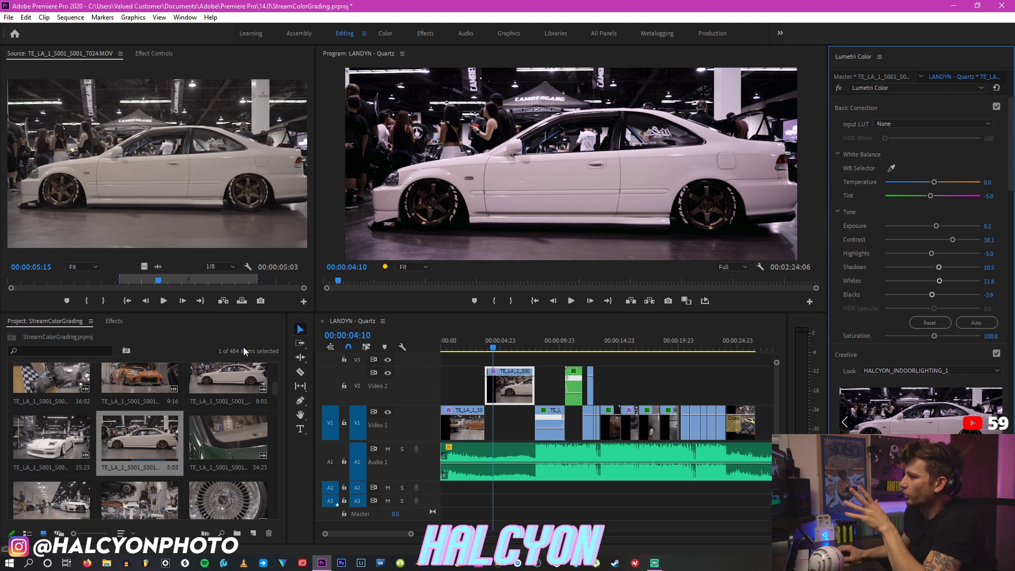
{"action": "scroll", "coordinate": [140, 470], "scroll_direction": "down", "scroll_amount": 1}
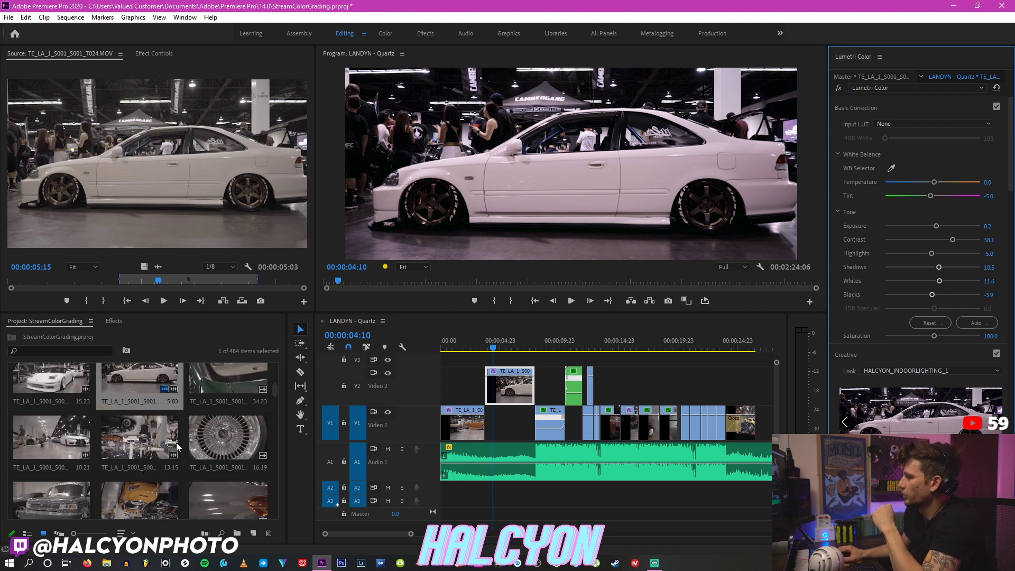
Step: Browse the project's footage for another opening clip, previewing TE_LA_1_S001_S001_T036.MOV and TE_LA_1_S001_S001_T037.MOV
{"action": "scroll", "coordinate": [176, 442], "scroll_direction": "down", "scroll_amount": 2}
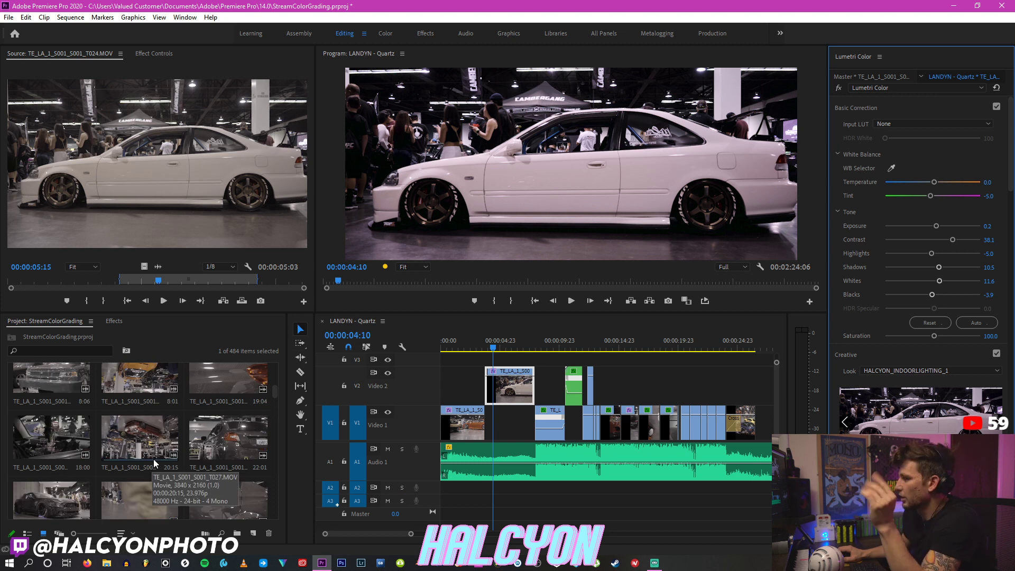
{"action": "scroll", "coordinate": [154, 463], "scroll_direction": "down", "scroll_amount": 1}
{"action": "scroll", "coordinate": [142, 438], "scroll_direction": "down", "scroll_amount": 1}
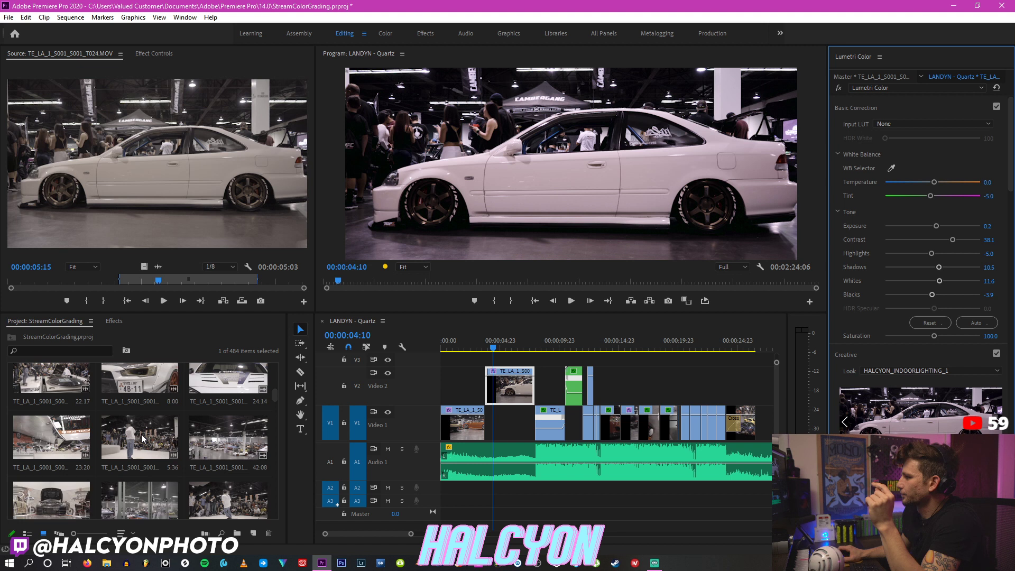
{"action": "scroll", "coordinate": [141, 438], "scroll_direction": "down", "scroll_amount": 1}
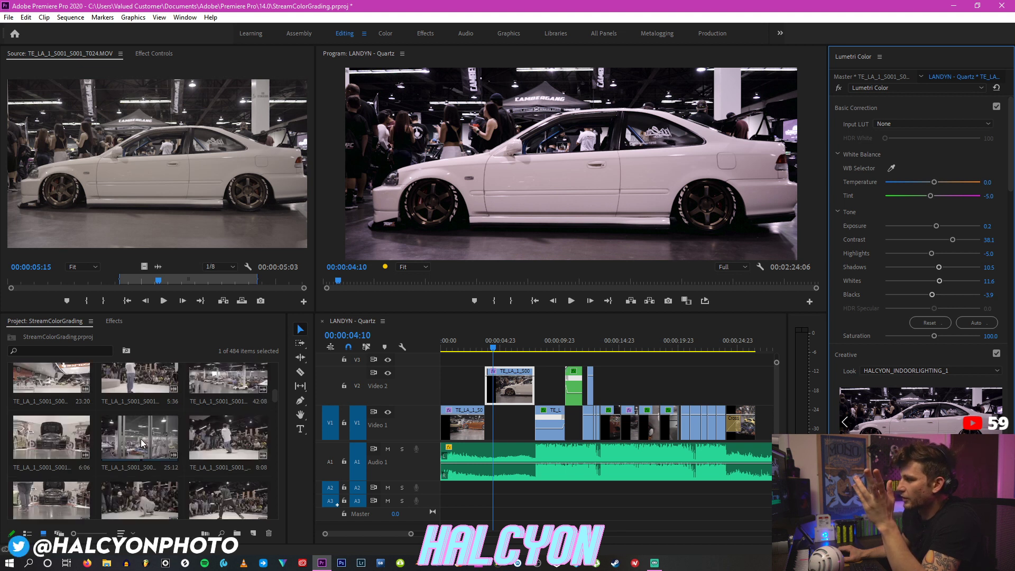
{"action": "scroll", "coordinate": [141, 439], "scroll_direction": "down", "scroll_amount": 2}
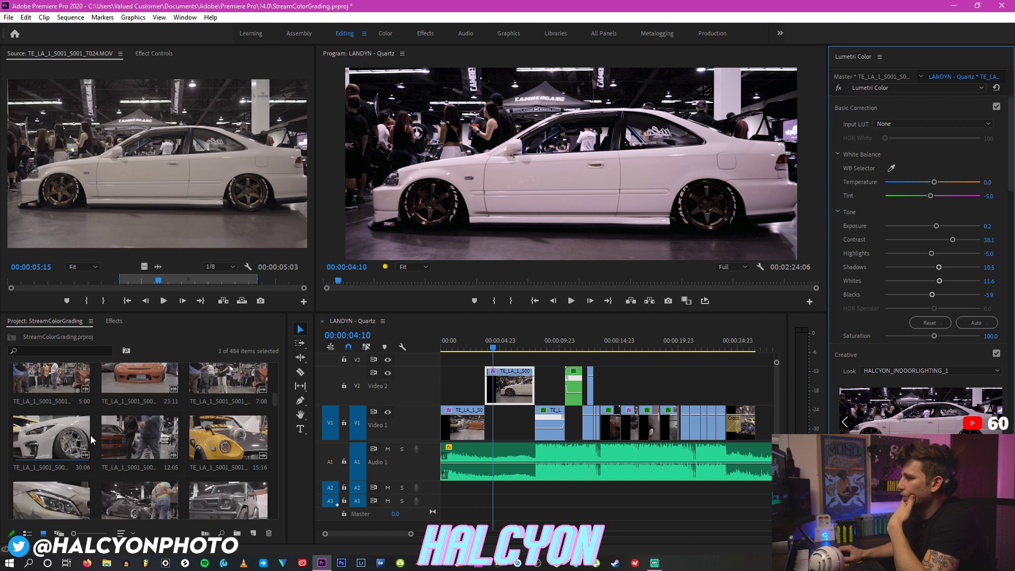
{"action": "double_click", "coordinate": [70, 456]}
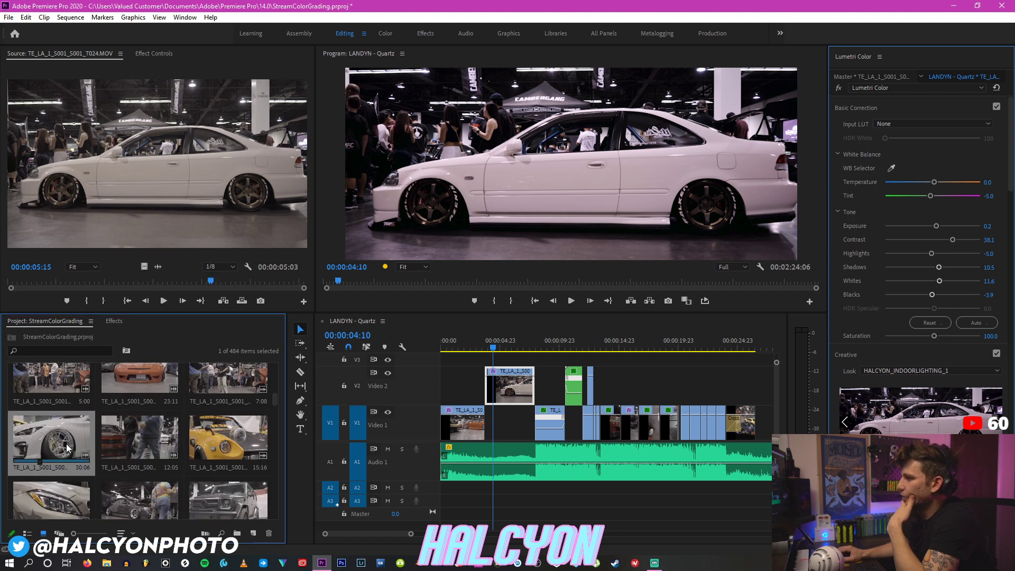
{"action": "left_click_drag", "start_coordinate": [209, 279], "coordinate": [216, 277]}
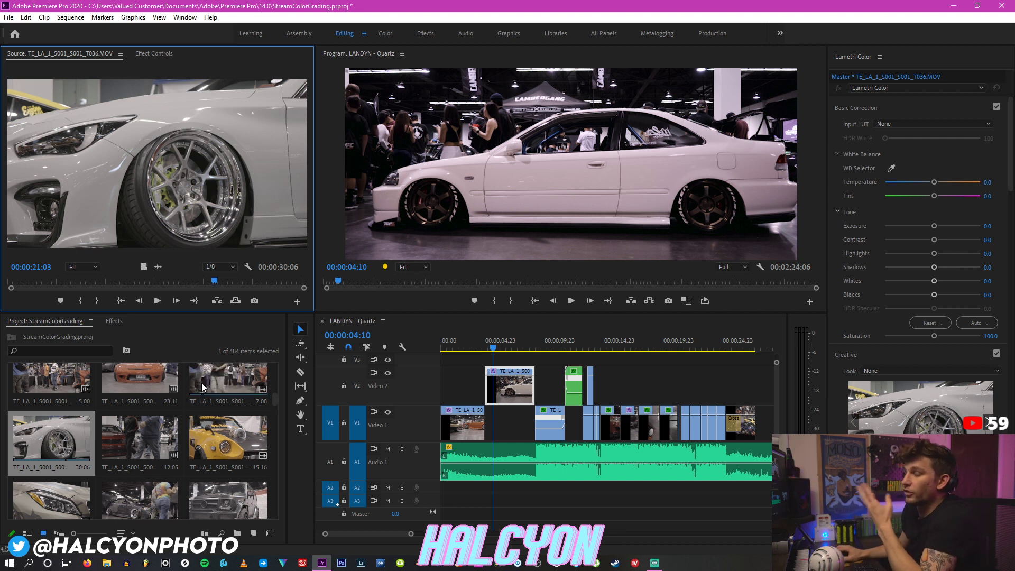
{"action": "scroll", "coordinate": [171, 400], "scroll_direction": "down", "scroll_amount": 1}
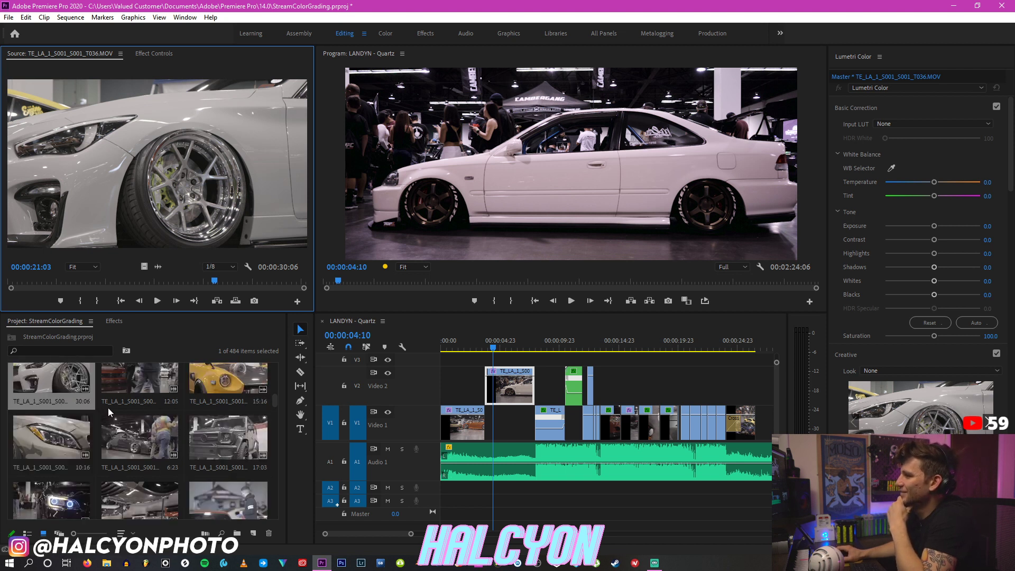
{"action": "double_click", "coordinate": [135, 440]}
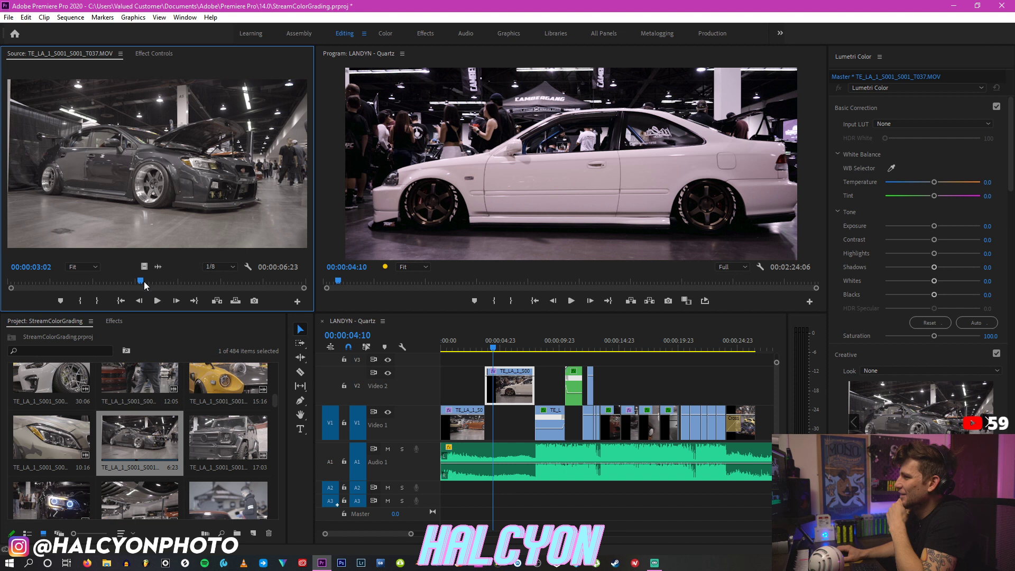
{"action": "scroll", "coordinate": [184, 443], "scroll_direction": "down", "scroll_amount": 2}
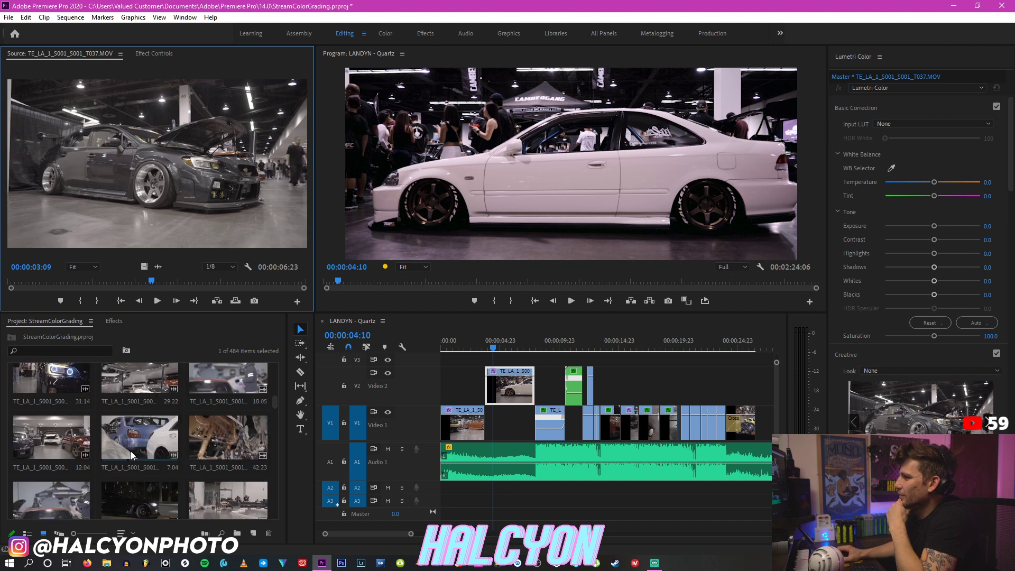
Step: Mark 00:00:03:02 of TE_LA_1_S001_S001_T039.MOV from 00:00:05:02 and place only its video on Video 1 right before the yellow car clip
{"action": "left_click", "coordinate": [61, 452]}
{"action": "double_click", "coordinate": [62, 452]}
{"action": "left_click_drag", "start_coordinate": [153, 281], "coordinate": [132, 281]}
{"action": "key", "text": "o"}
{"action": "left_click", "coordinate": [86, 300]}
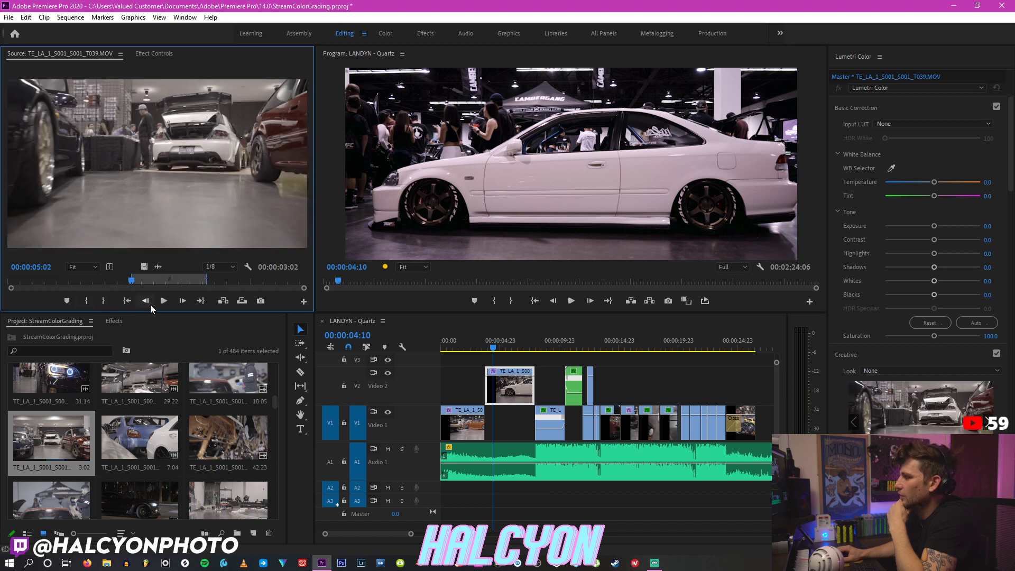
{"action": "left_click", "coordinate": [164, 300]}
{"action": "left_click_drag", "start_coordinate": [144, 267], "coordinate": [502, 422]}
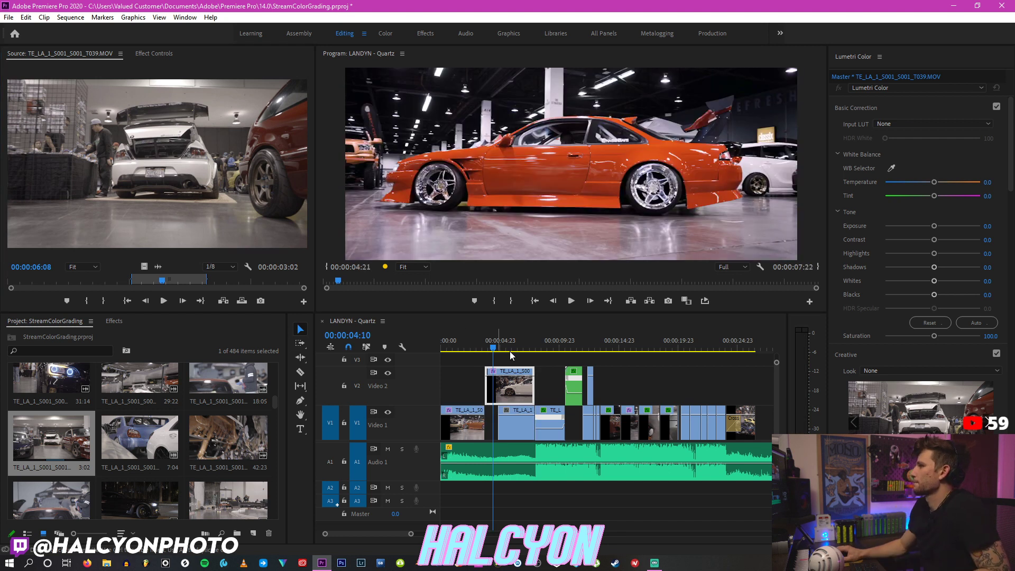
Step: Set the white coupe clip's tint to -3.0
{"action": "left_click", "coordinate": [509, 410]}
{"action": "left_click", "coordinate": [988, 196]}
{"action": "type", "text": "-"}
{"action": "type", "text": "3"}
{"action": "key", "text": "Return"}
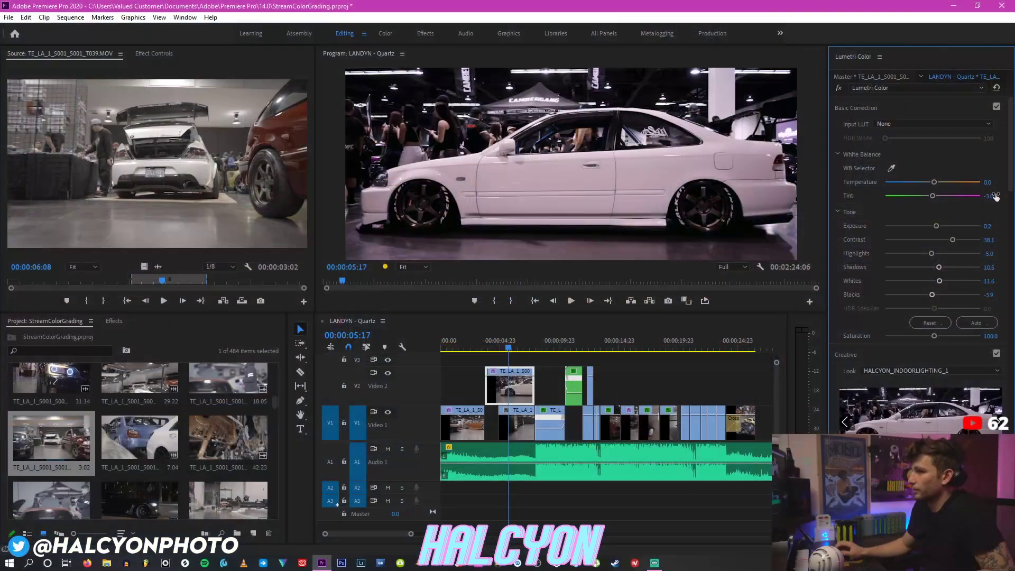
Step: Play the cut from the orange car to the white coupe and trim the coupe clip's end to just past the start of the T039 clip
{"action": "left_click_drag", "start_coordinate": [490, 346], "coordinate": [476, 346]}
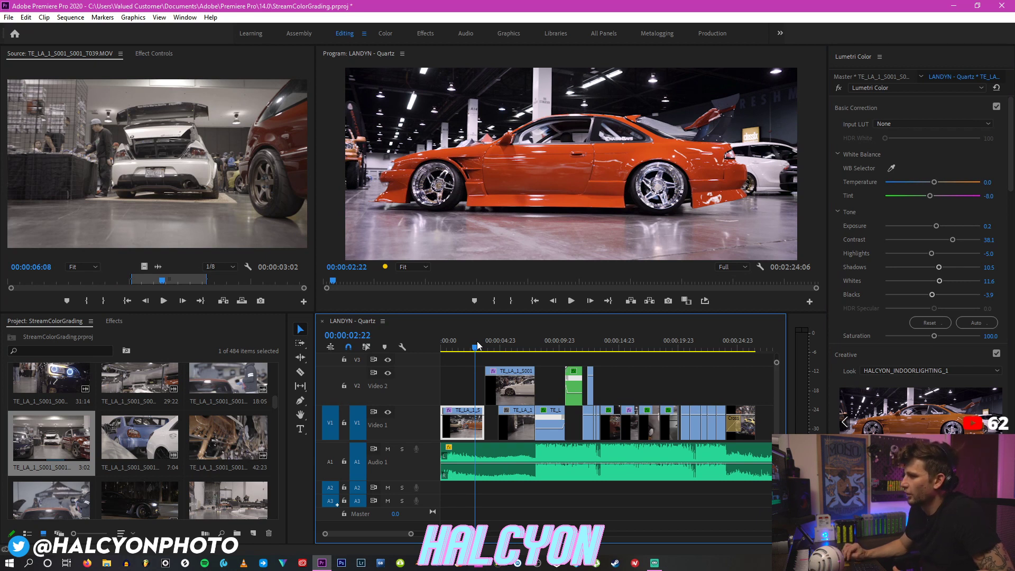
{"action": "key", "text": "space"}
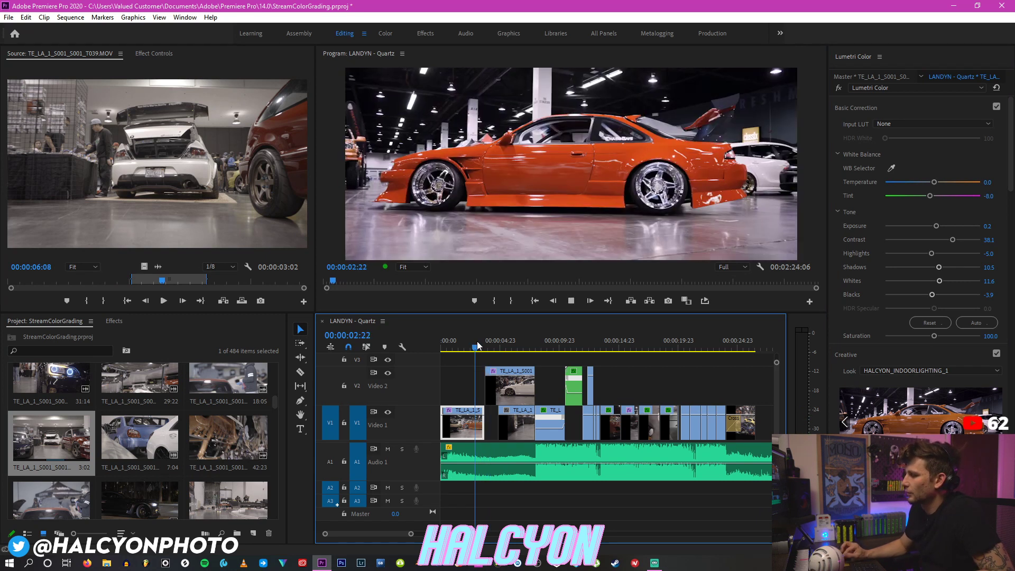
{"action": "left_click", "coordinate": [478, 346]}
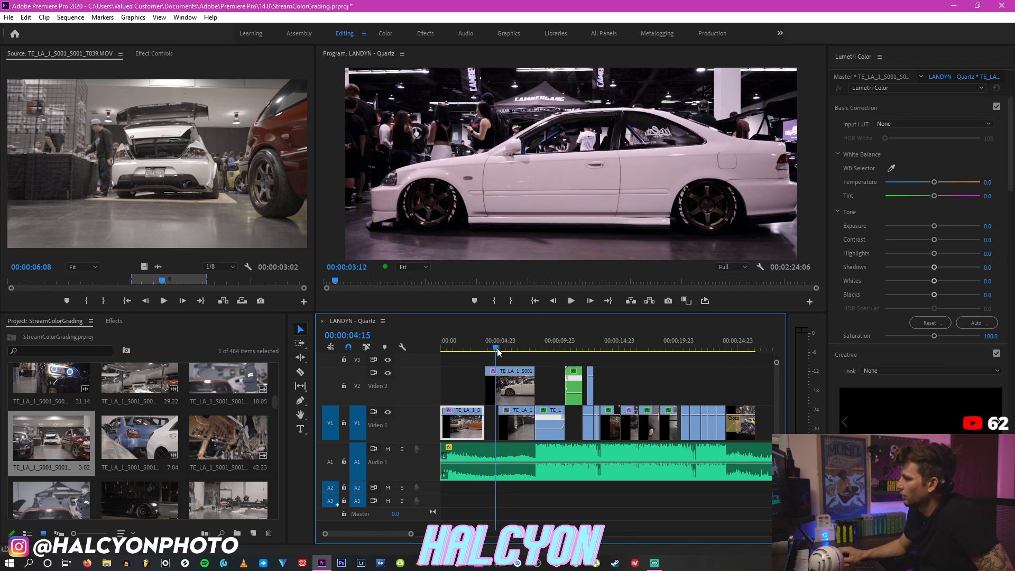
{"action": "left_click", "coordinate": [471, 341]}
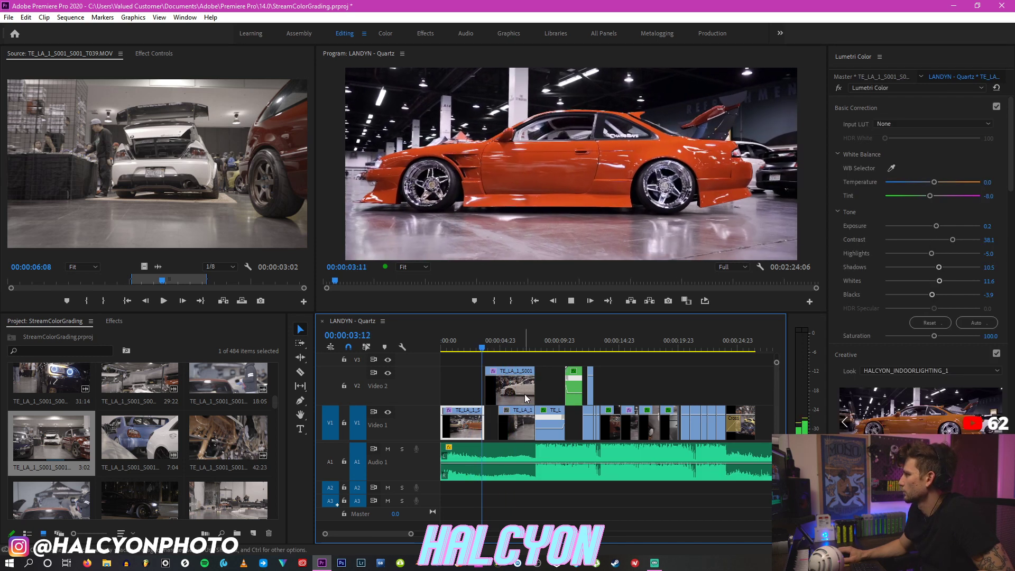
{"action": "left_click_drag", "start_coordinate": [500, 408], "coordinate": [507, 408]}
Step: Paste the copied Lumetri grade onto the T039 clip of the white car's rear and play it into the yellow car clip
{"action": "left_click", "coordinate": [513, 425]}
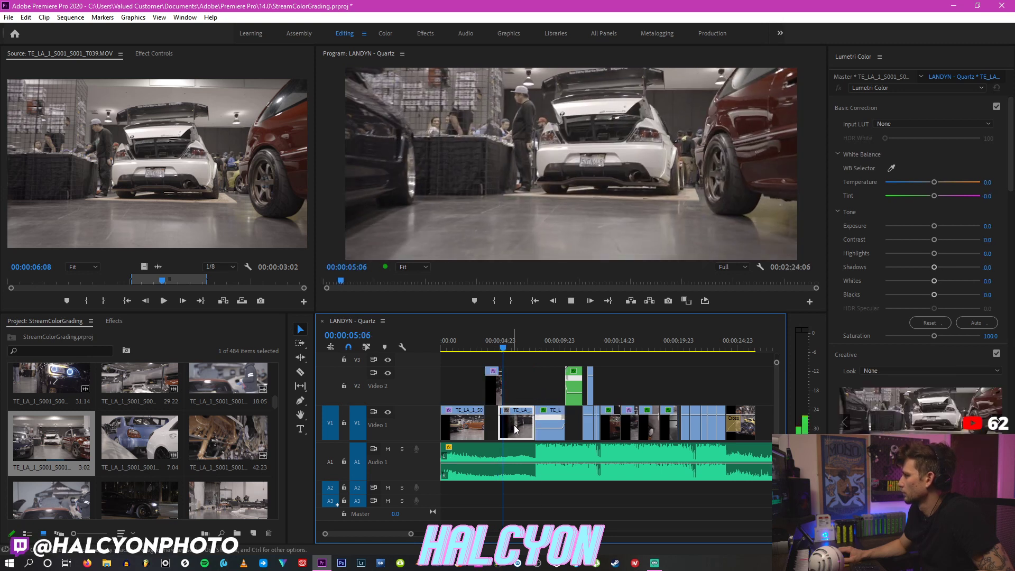
{"action": "key", "text": "ctrl+alt+v"}
{"action": "key", "text": "Return"}
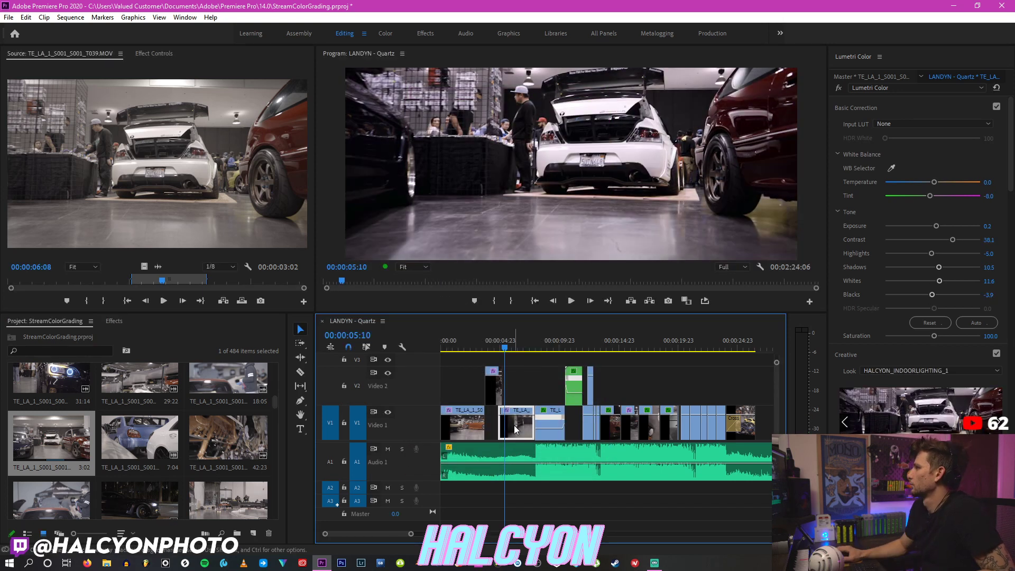
{"action": "key", "text": "space"}
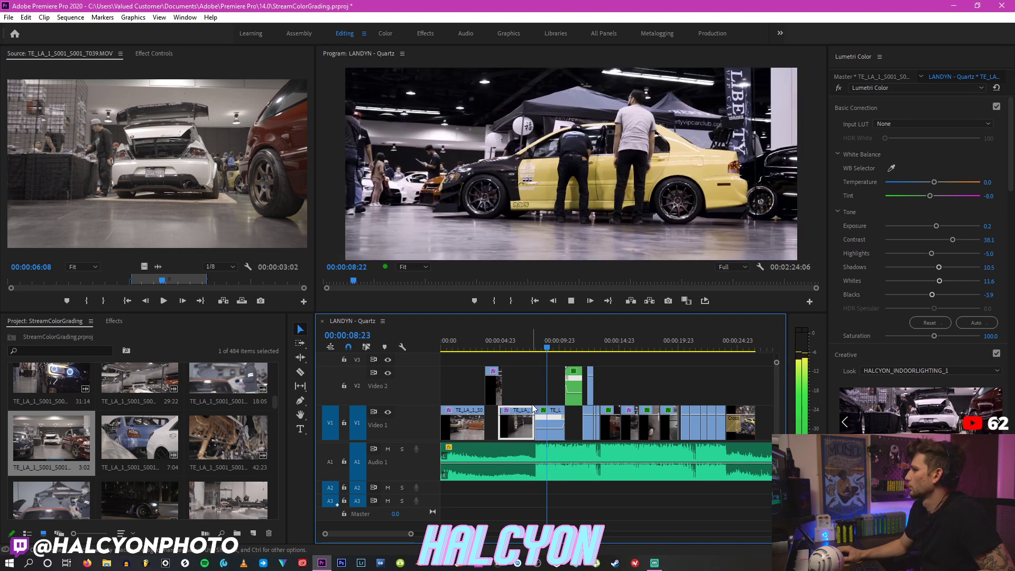
Step: Add a Scale keyframe of 105 at 00:00:07:22, the end of the T039 clip
{"action": "left_click", "coordinate": [527, 346]}
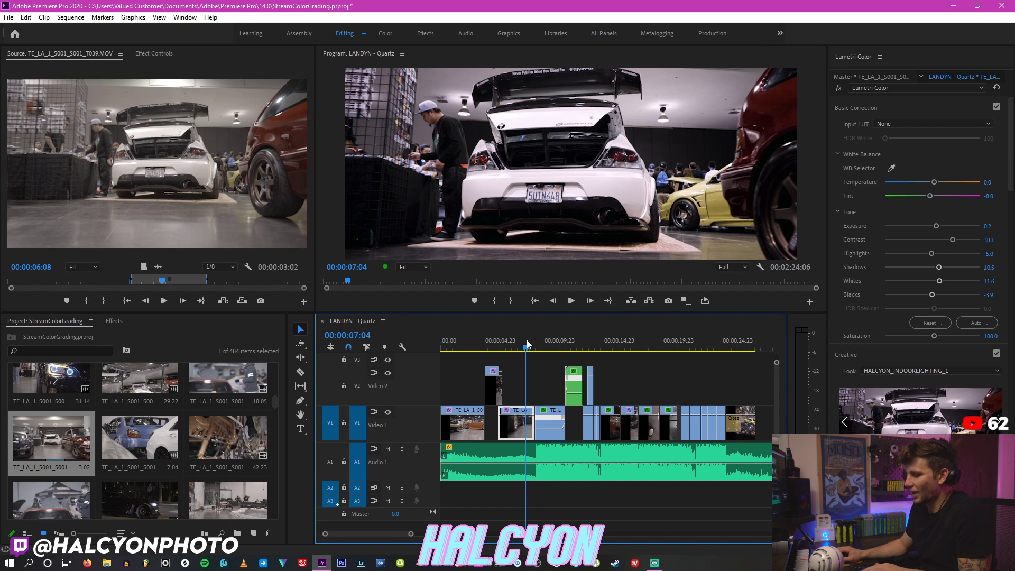
{"action": "key", "text": "="}
{"action": "left_click_drag", "start_coordinate": [607, 347], "coordinate": [645, 346]}
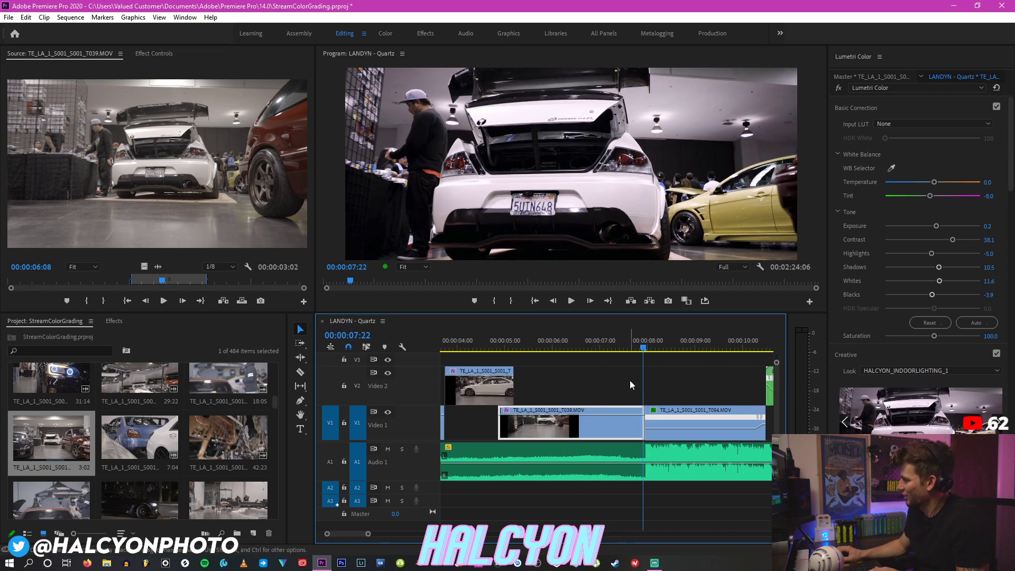
{"action": "key", "text": "="}
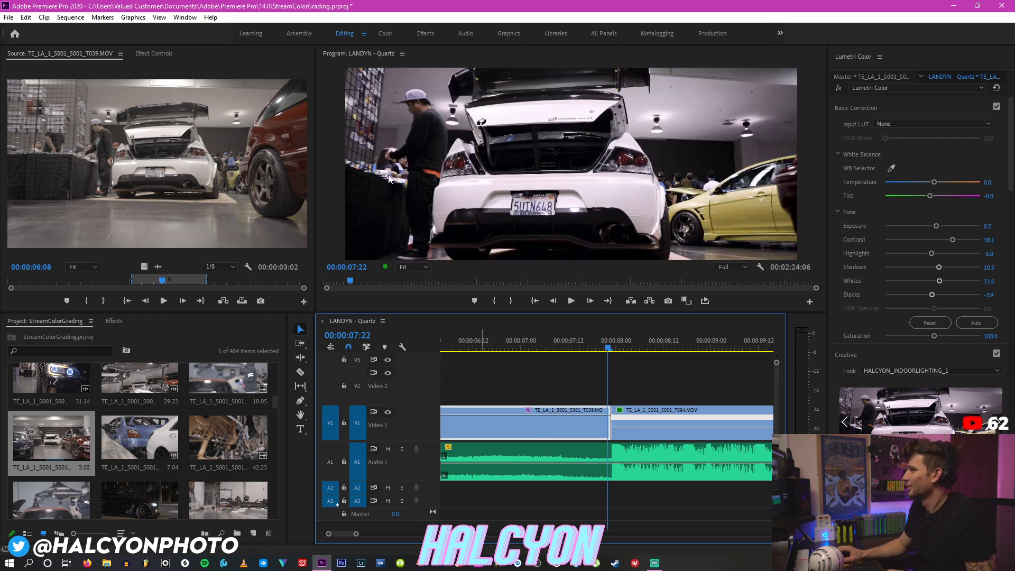
{"action": "left_click", "coordinate": [155, 53]}
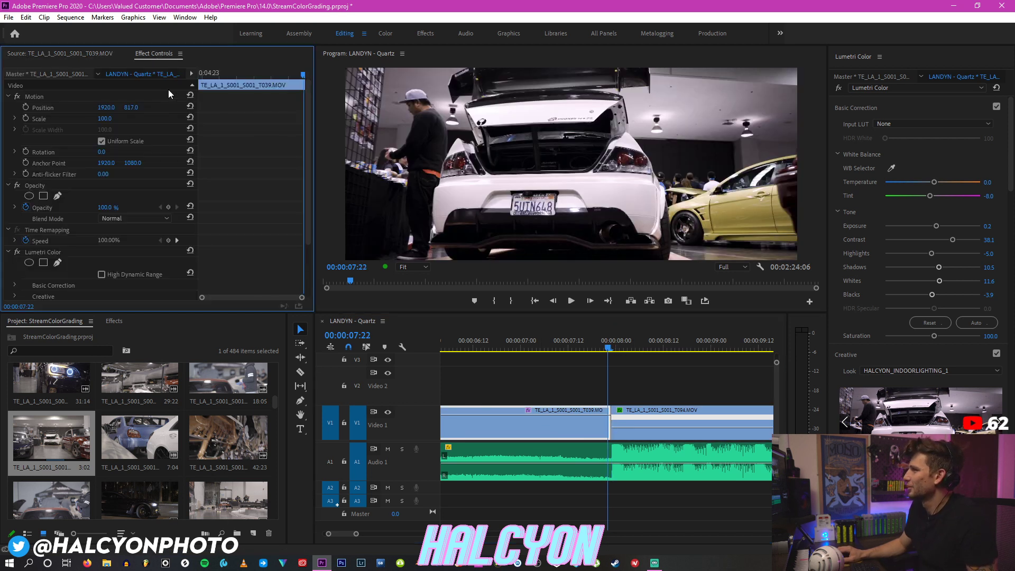
{"action": "left_click", "coordinate": [26, 119]}
{"action": "left_click", "coordinate": [112, 117]}
{"action": "type", "text": "105"}
{"action": "key", "text": "Return"}
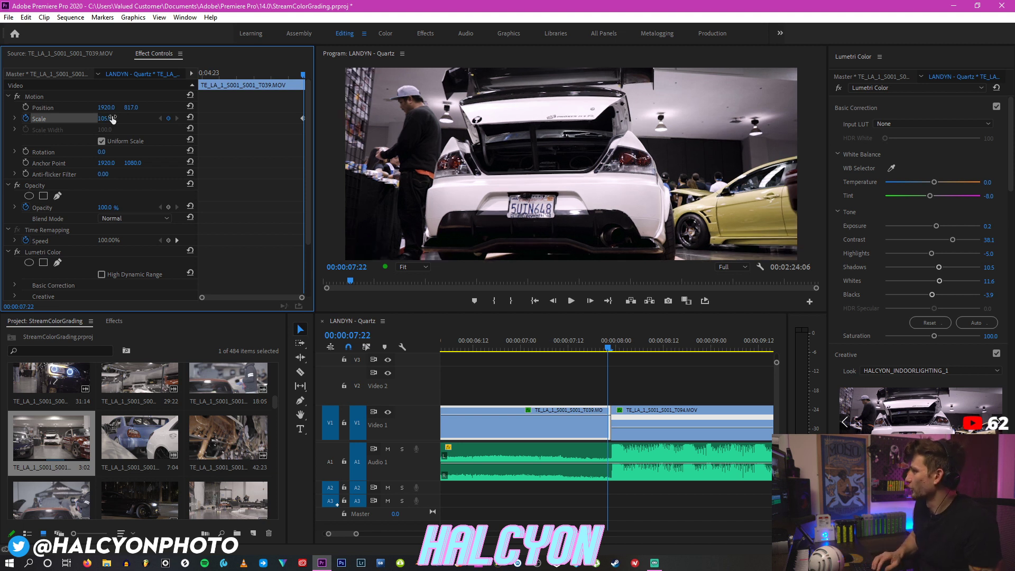
Step: Add a Scale keyframe of 100 to the T039 clip at 00:00:07:20 and check the cut to the yellow car clip
{"action": "key", "text": "Left"}
{"action": "key", "text": "Left"}
{"action": "type", "text": "10"}
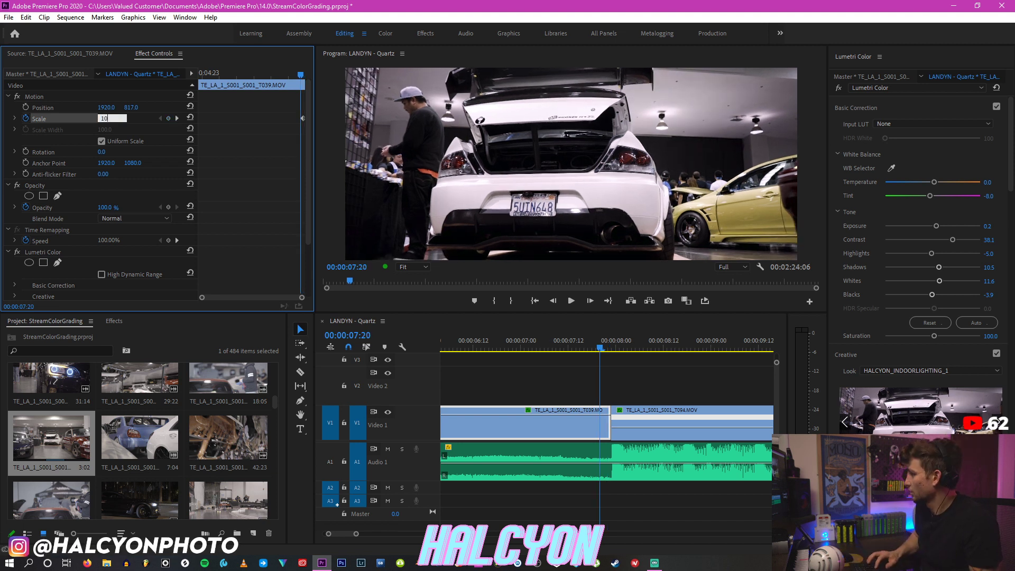
{"action": "type", "text": "0"}
{"action": "key", "text": "Return"}
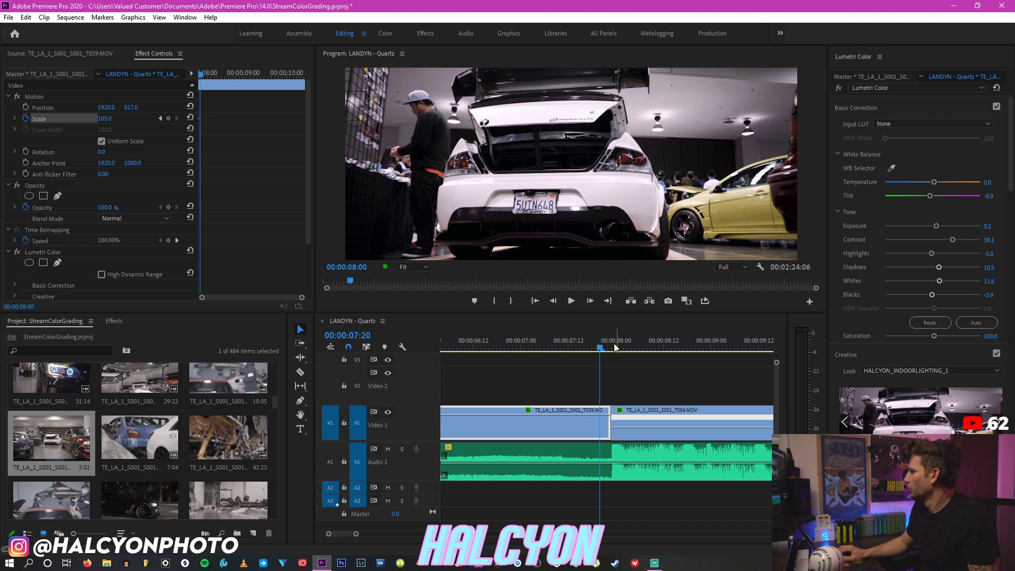
{"action": "left_click", "coordinate": [613, 349]}
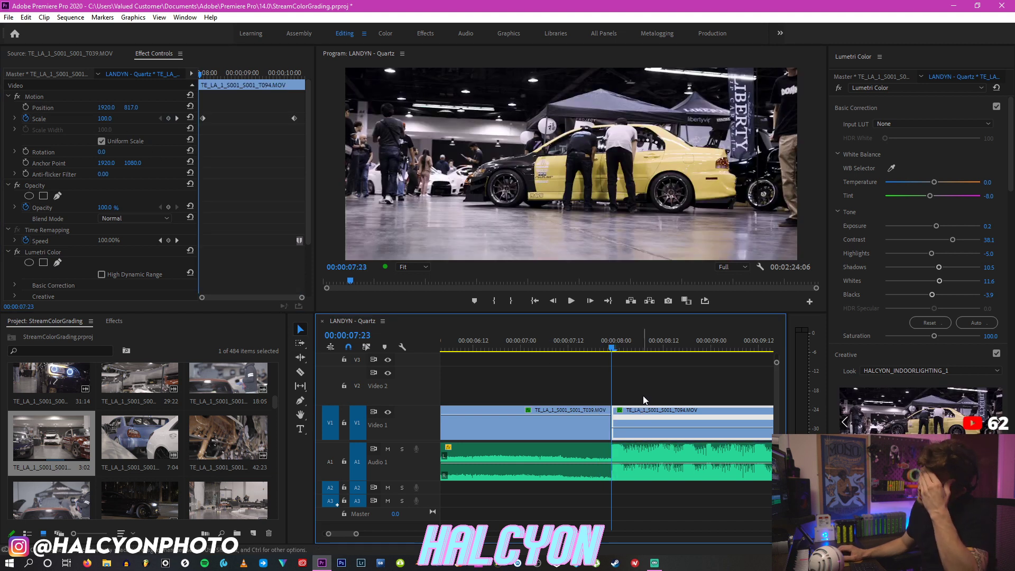
Step: Mark the montage from its start to 00:00:27:13 and render the sequence from in to out
{"action": "left_click", "coordinate": [569, 349]}
{"action": "key", "text": "minus"}
{"action": "key", "text": "minus"}
{"action": "key", "text": "minus"}
{"action": "key", "text": "minus"}
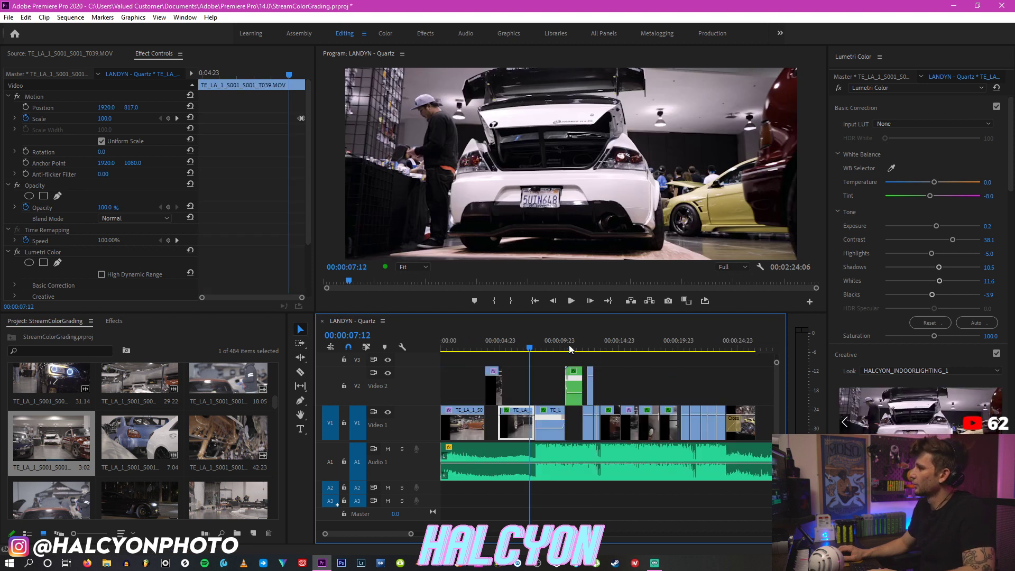
{"action": "left_click", "coordinate": [604, 349]}
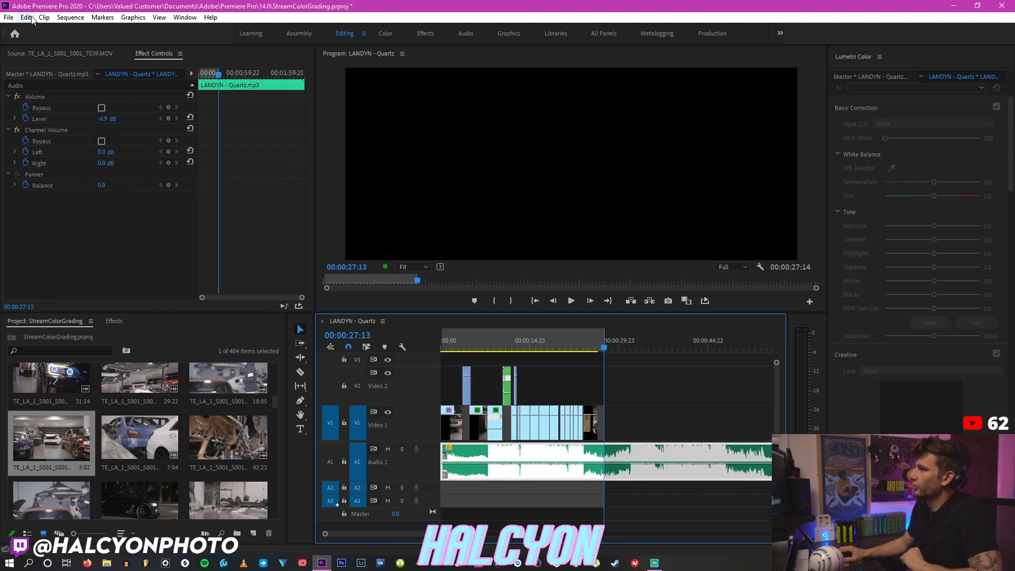
{"action": "left_click", "coordinate": [71, 17]}
{"action": "left_click", "coordinate": [89, 56]}
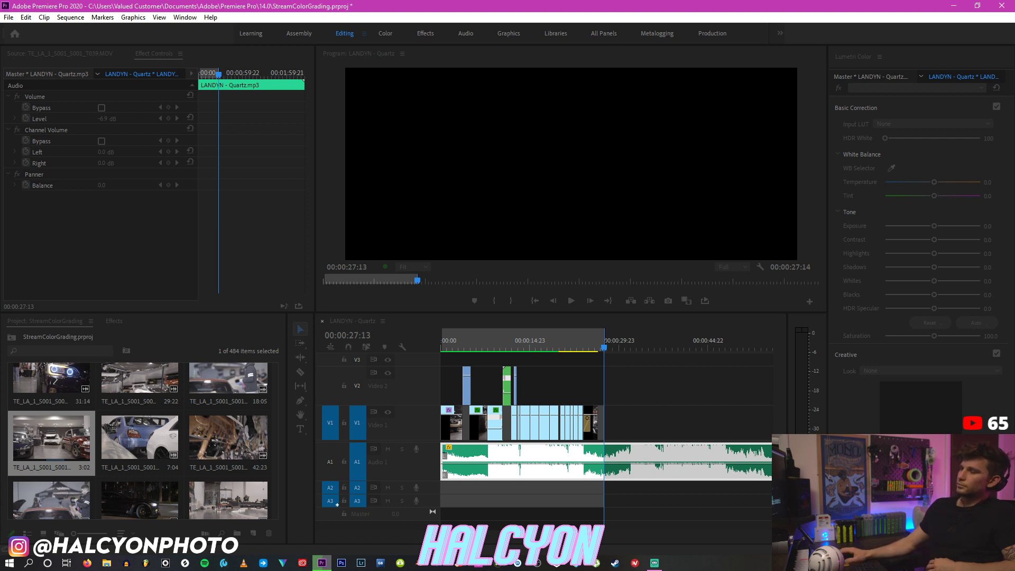
{"action": "key", "text": "Return"}
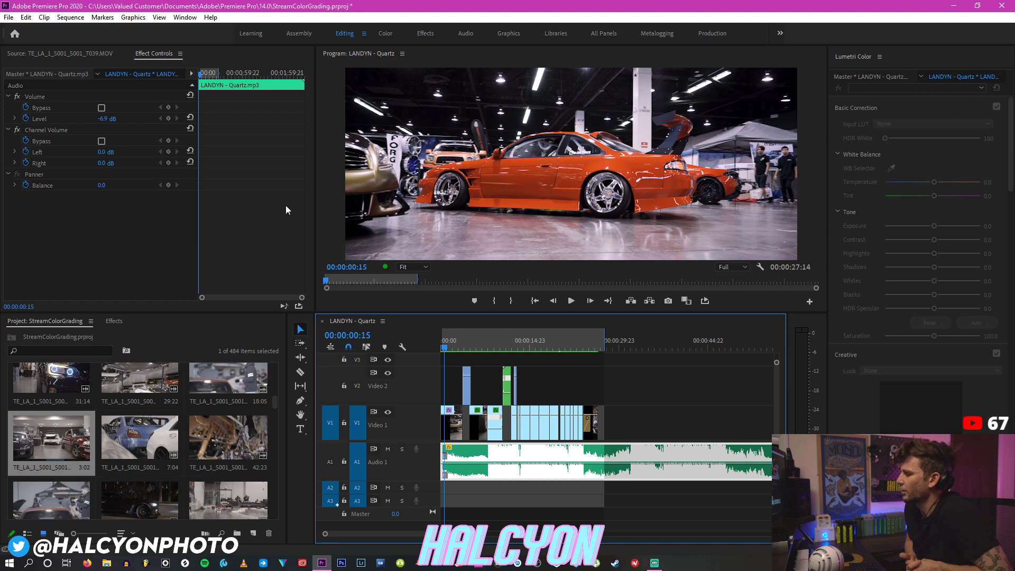
{"action": "key", "text": "Return"}
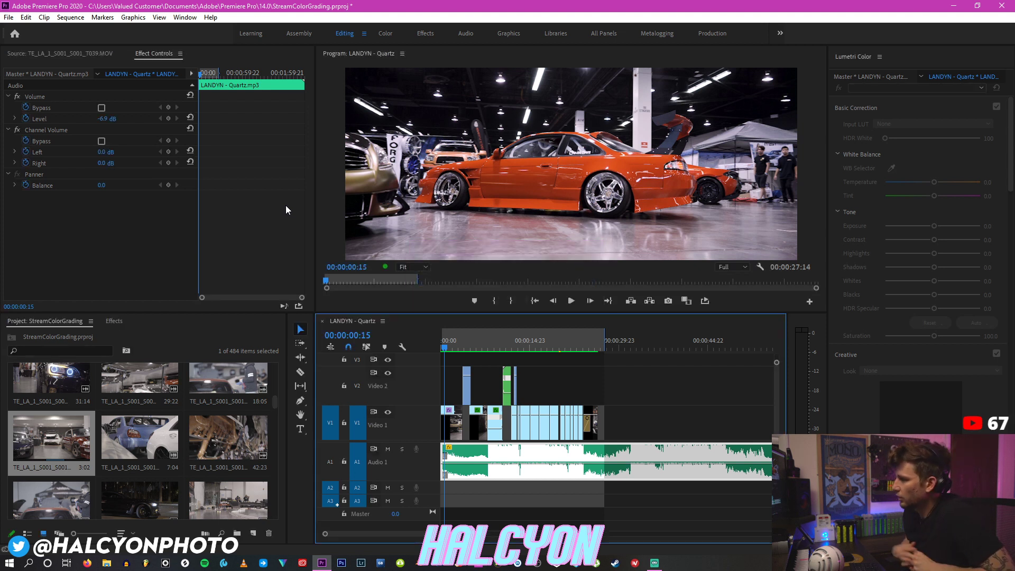
Step: Play the rendered montage from the beginning to review the whole edit
{"action": "key", "text": "Home"}
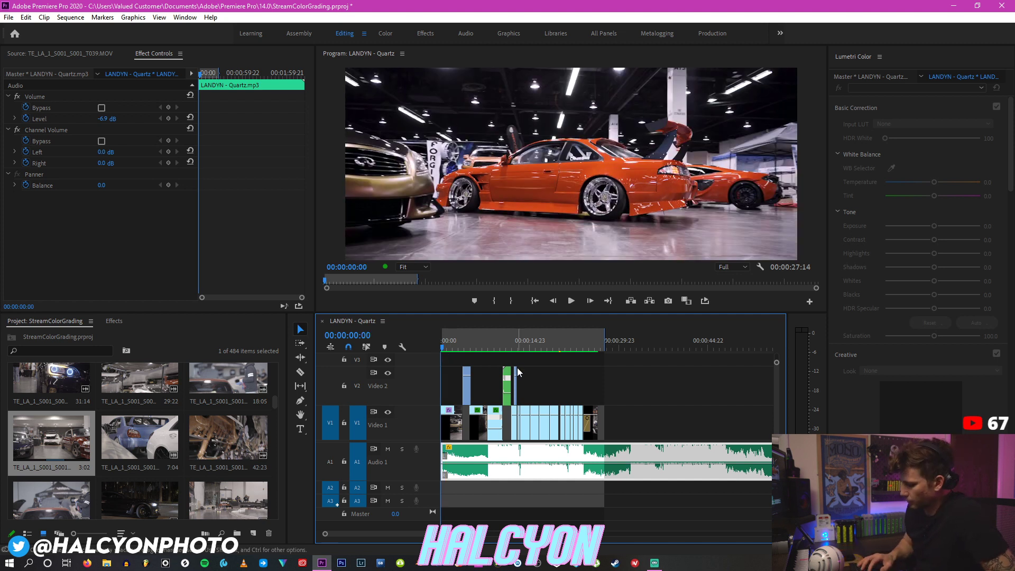
{"action": "key", "text": "backslash"}
{"action": "key", "text": "backslash"}
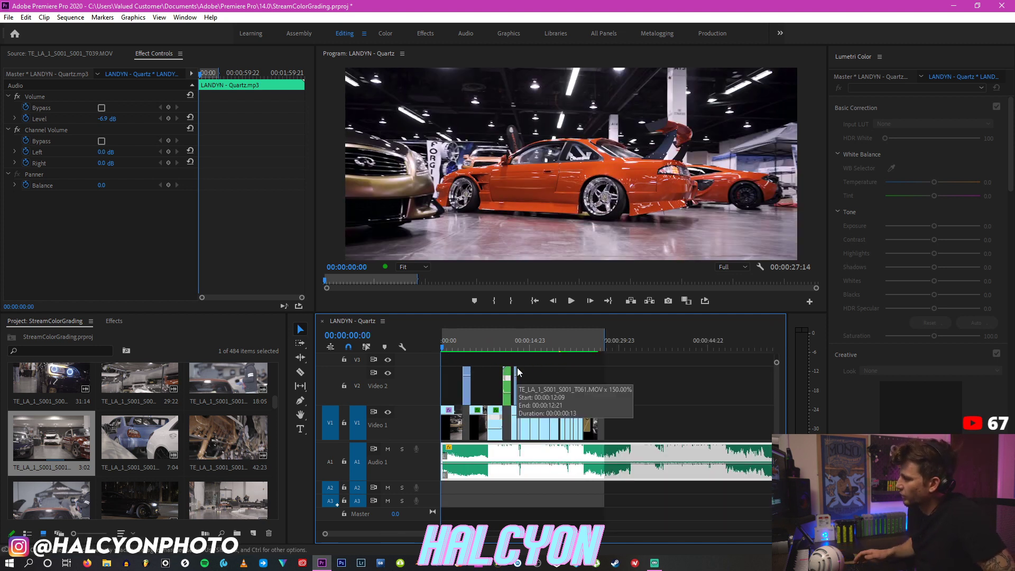
{"action": "left_click", "coordinate": [603, 390]}
{"action": "key", "text": "space"}
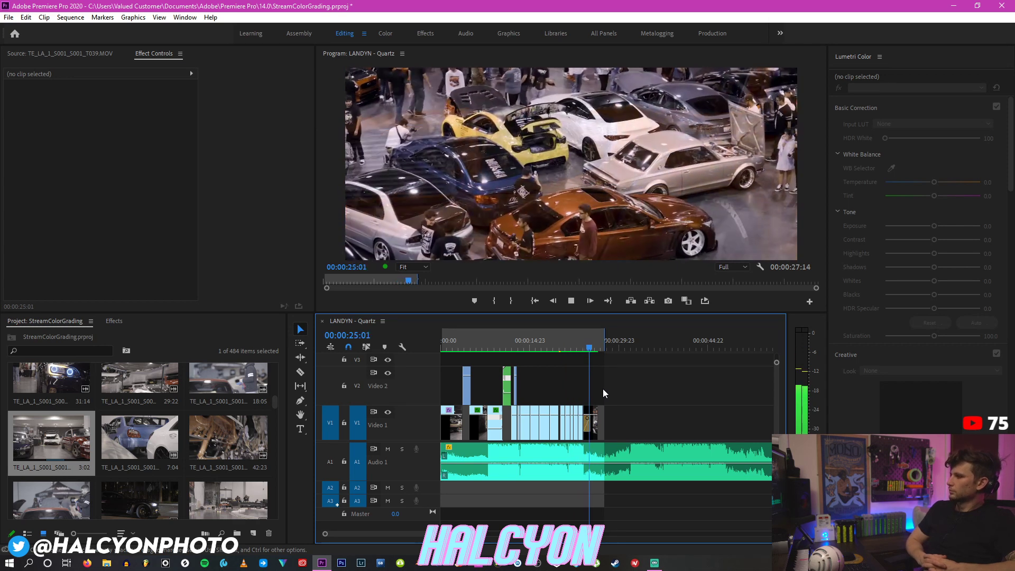
Step: Stop playback and pull the sequence's out point back to the end of the montage's last clip
{"action": "key", "text": "space"}
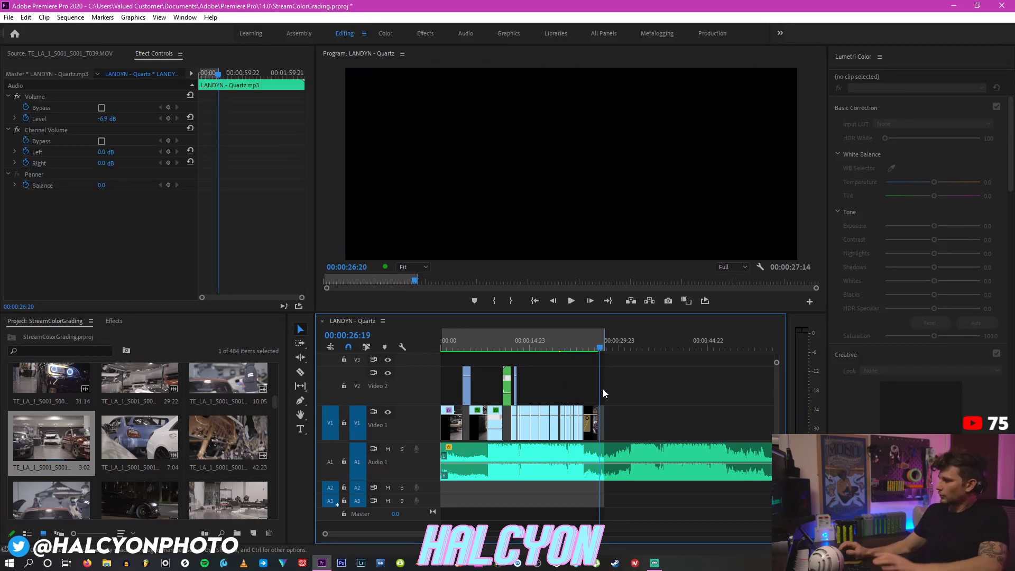
{"action": "left_click_drag", "start_coordinate": [604, 337], "coordinate": [598, 336]}
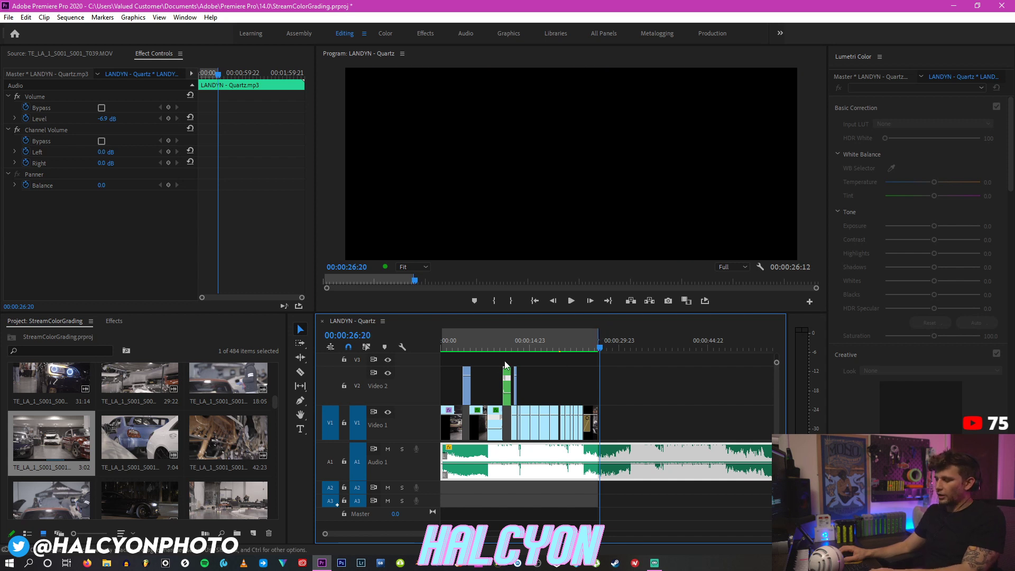
{"action": "key", "text": "="}
{"action": "left_click", "coordinate": [504, 341]}
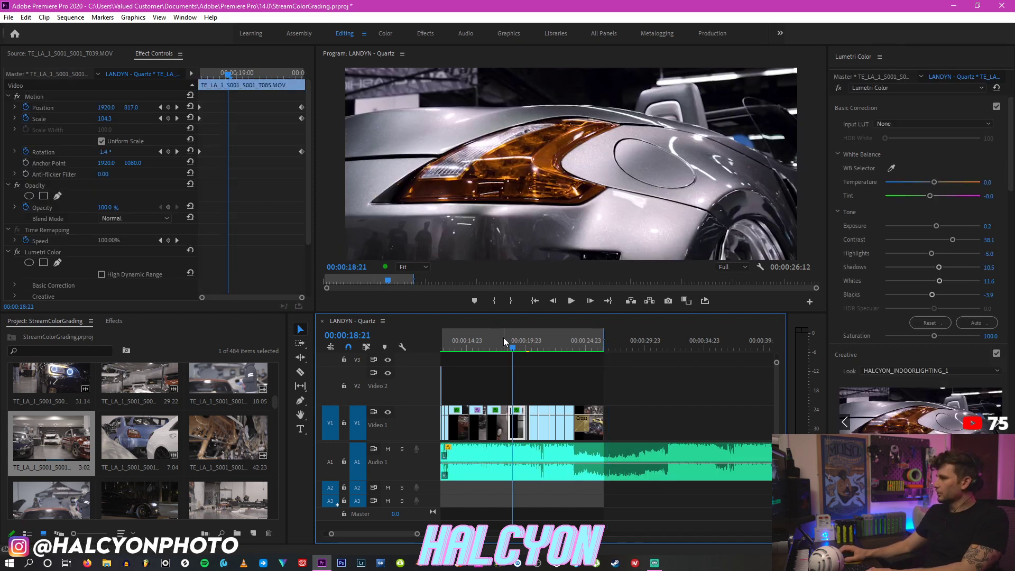
Step: Open the media export settings for the sequence and name the output file LiveStreaEdit
{"action": "left_click", "coordinate": [25, 17]}
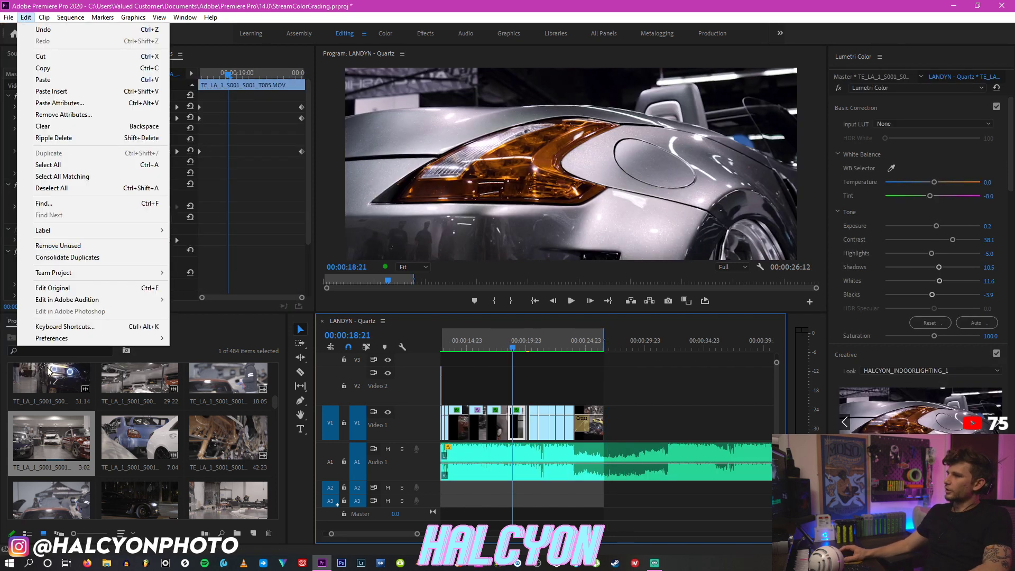
{"action": "mouse_move", "coordinate": [9, 17]}
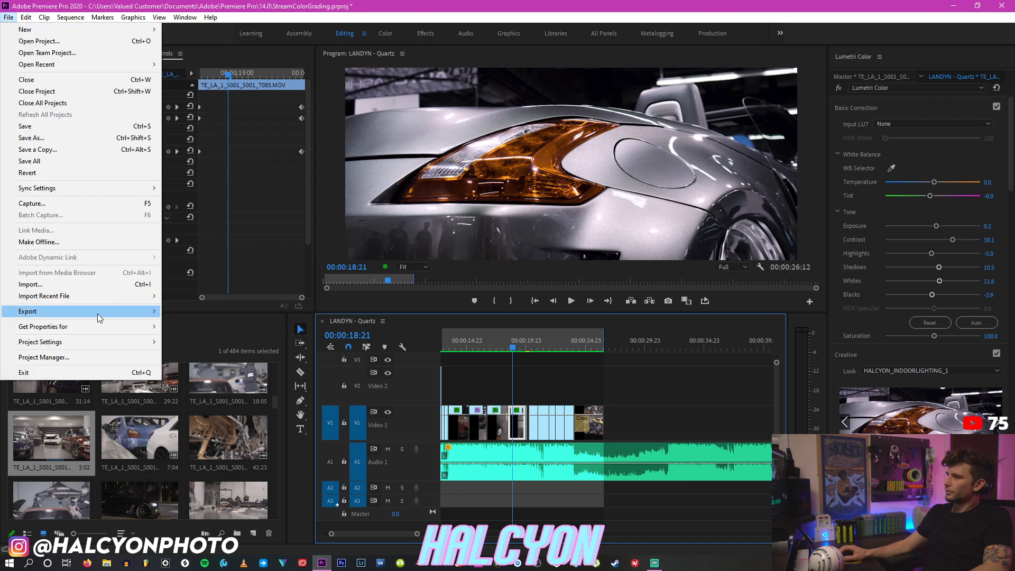
{"action": "mouse_move", "coordinate": [79, 312]}
{"action": "left_click", "coordinate": [220, 311]}
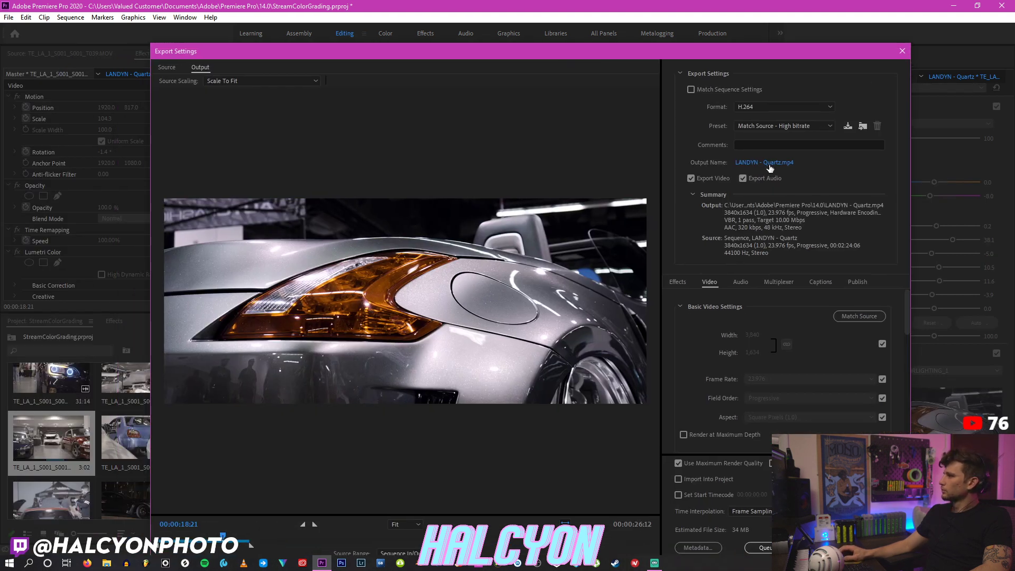
{"action": "left_click", "coordinate": [770, 168]}
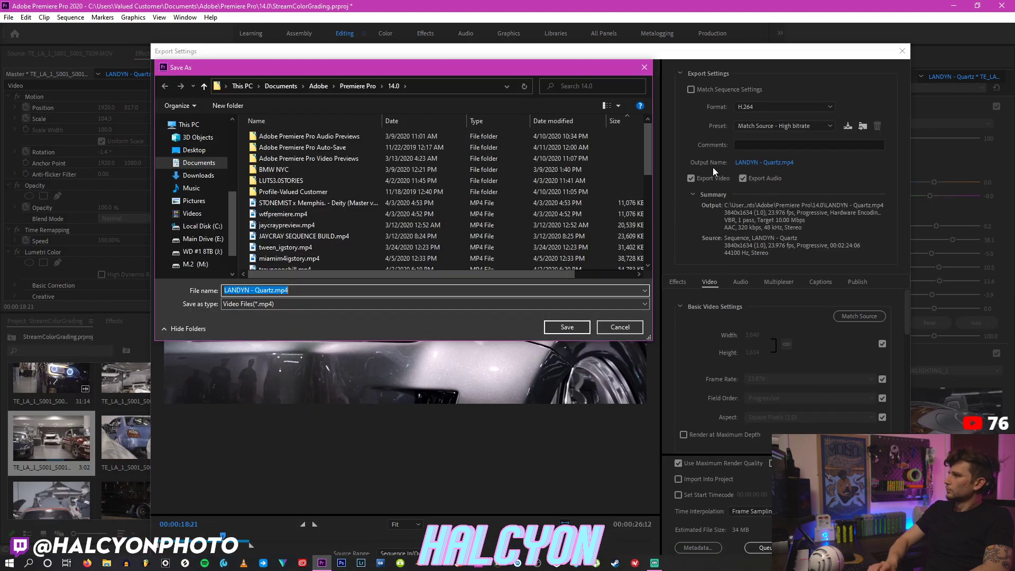
{"action": "type", "text": "LiveStreaEdit"}
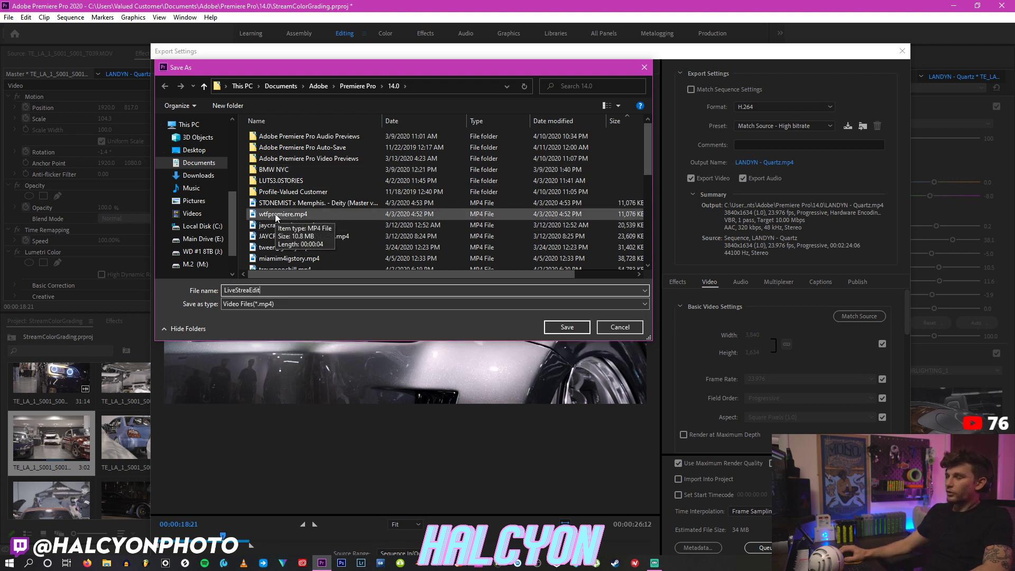
{"action": "left_click", "coordinate": [563, 326]}
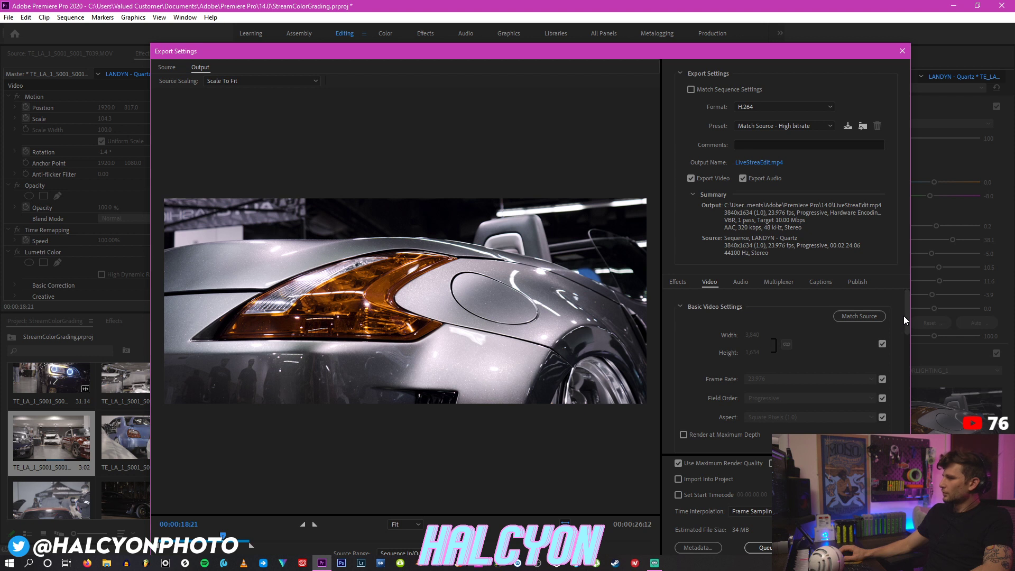
Step: Turn on Render at Maximum Depth and set the export's encoding performance to Software Encoding
{"action": "left_click_drag", "start_coordinate": [906, 318], "coordinate": [908, 326]}
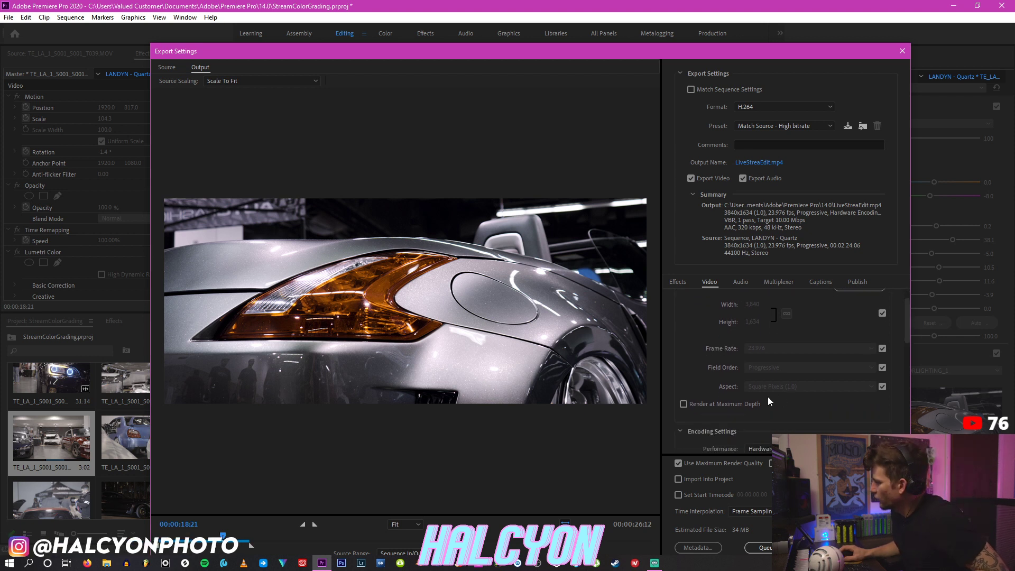
{"action": "left_click", "coordinate": [718, 406]}
{"action": "left_click_drag", "start_coordinate": [906, 319], "coordinate": [908, 358]}
{"action": "left_click", "coordinate": [825, 388]}
{"action": "left_click", "coordinate": [836, 389]}
{"action": "left_click", "coordinate": [836, 392]}
{"action": "left_click", "coordinate": [825, 398]}
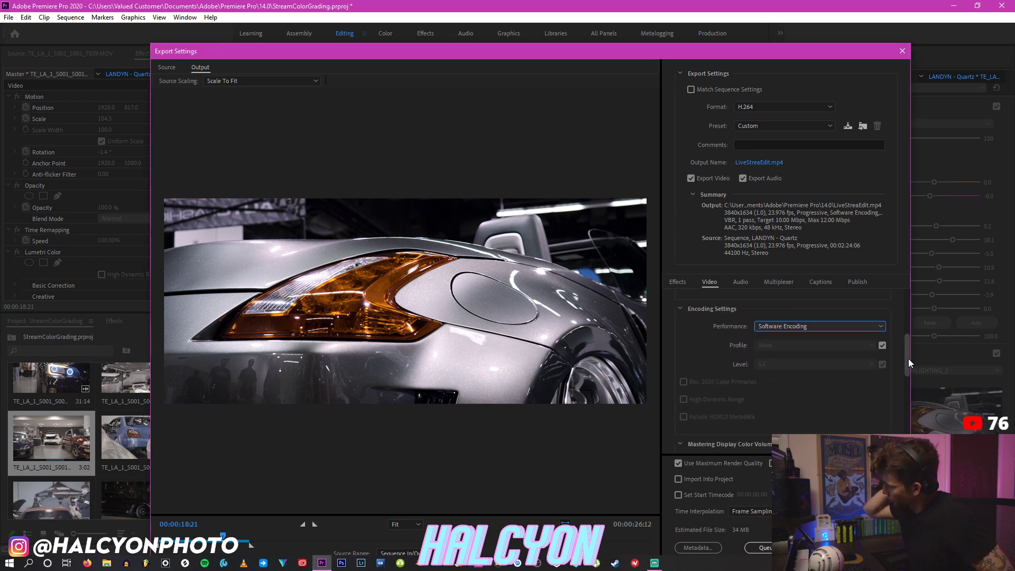
Step: Set the export's target bitrate to 30 Mbps and start the export
{"action": "left_click_drag", "start_coordinate": [908, 358], "coordinate": [907, 414]}
{"action": "left_click", "coordinate": [864, 387]}
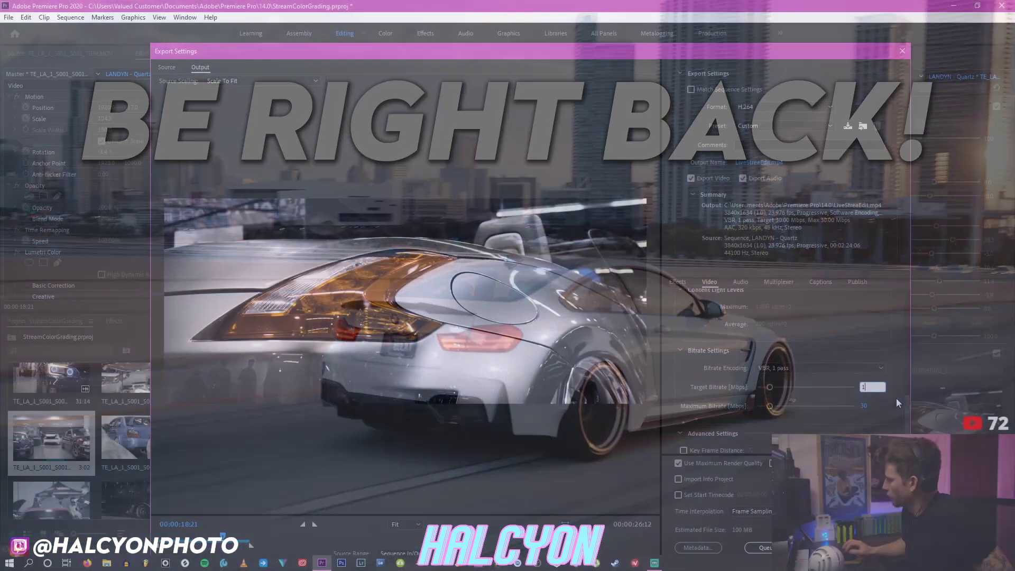
{"action": "scroll", "coordinate": [910, 419], "scroll_direction": "down", "scroll_amount": 1}
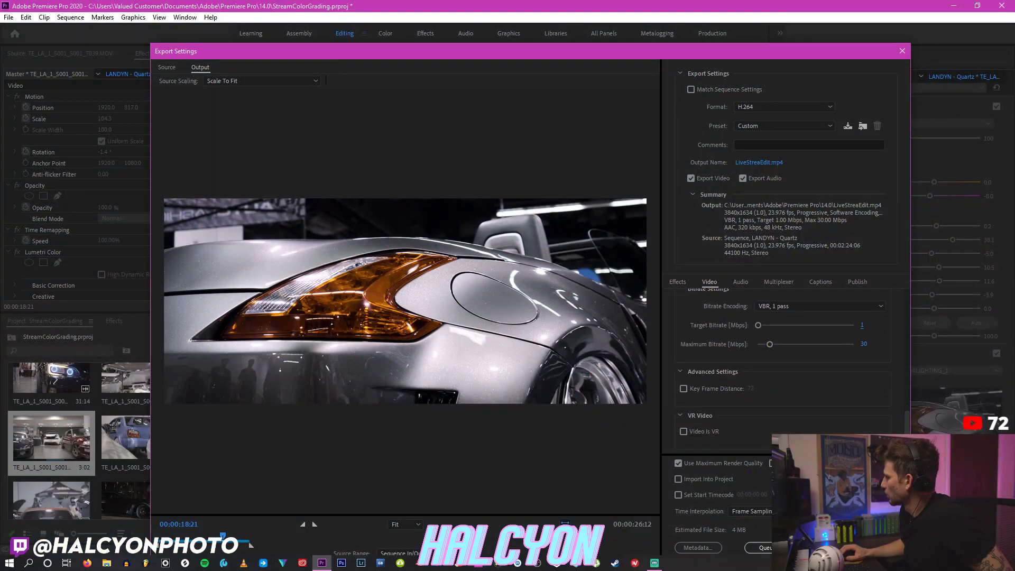
{"action": "left_click", "coordinate": [862, 324]}
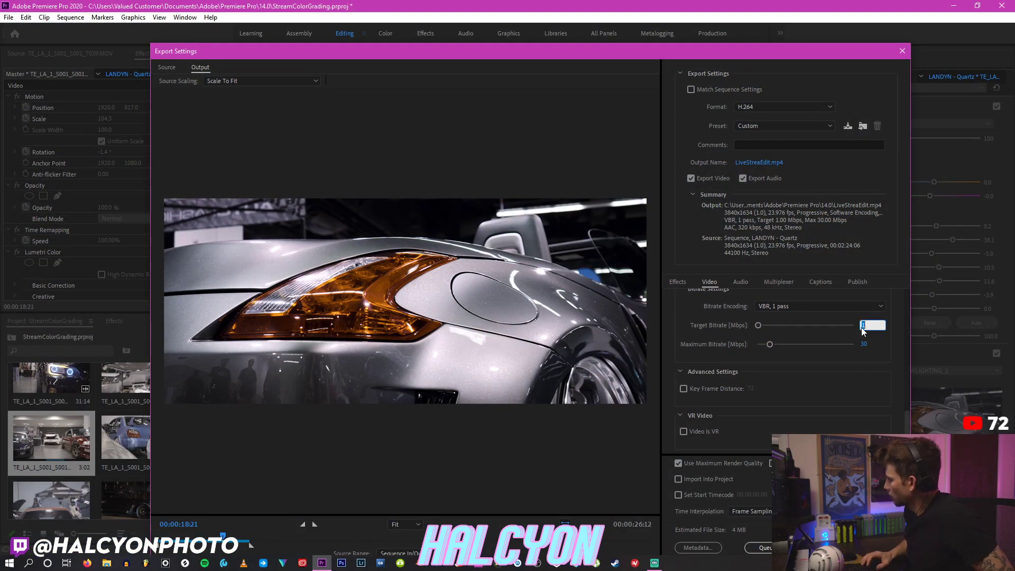
{"action": "type", "text": "30"}
{"action": "key", "text": "Return"}
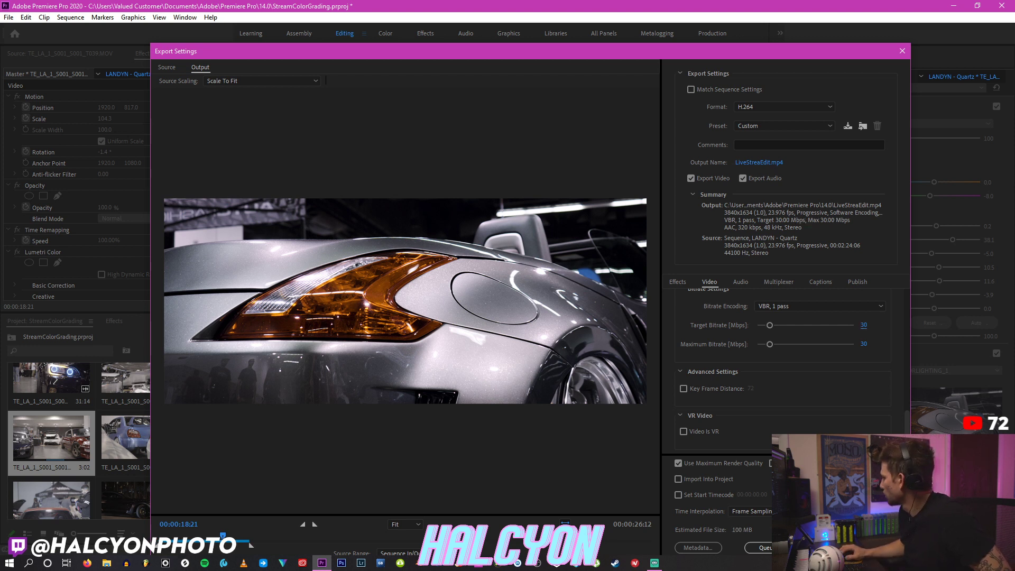
{"action": "key", "text": "Return"}
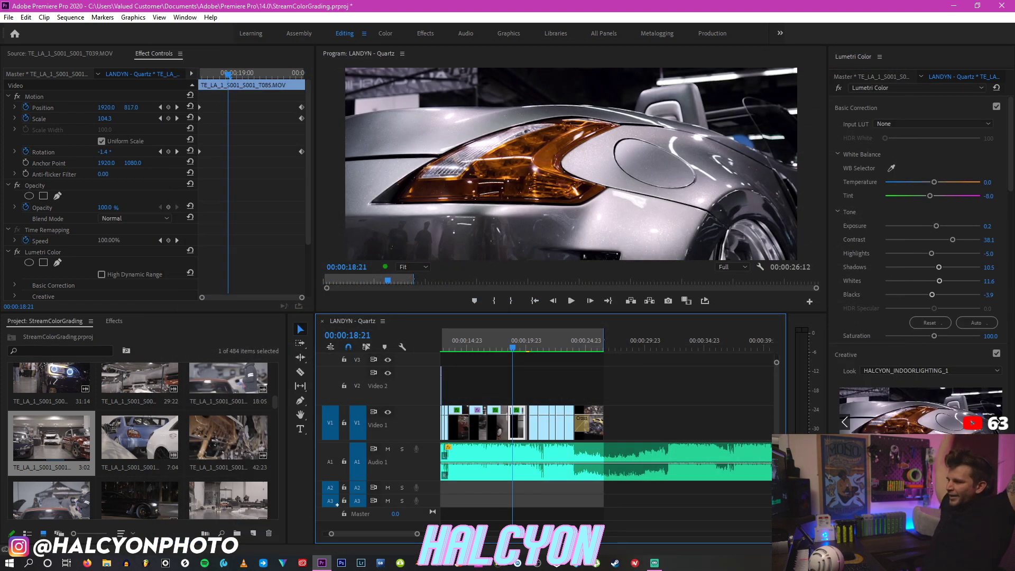
Step: Replay the finished montage to review its cuts and return the playhead near the start
{"action": "left_click", "coordinate": [489, 344]}
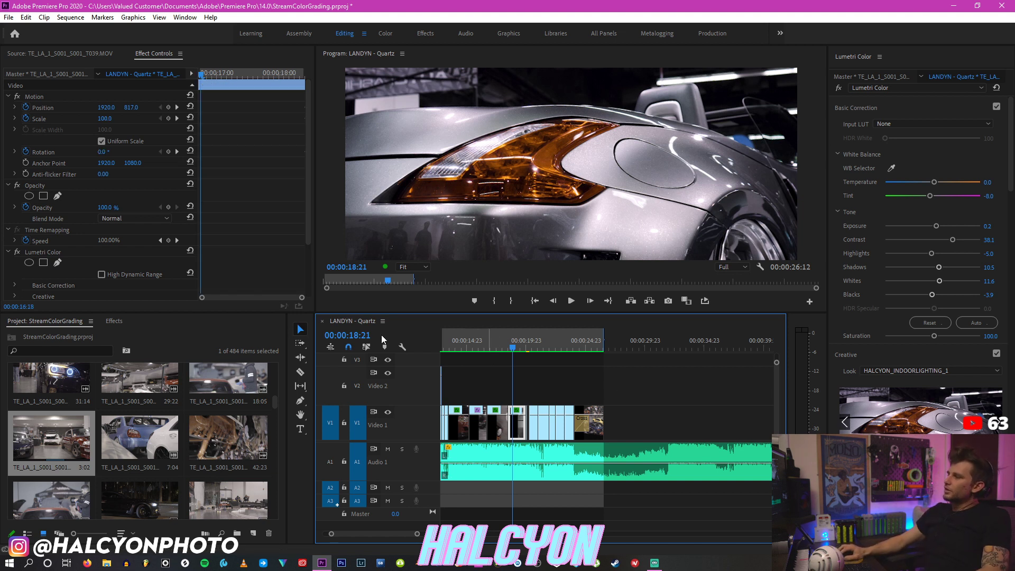
{"action": "left_click_drag", "start_coordinate": [382, 336], "coordinate": [380, 338]}
{"action": "scroll", "coordinate": [482, 391], "scroll_direction": "up", "scroll_amount": 3}
{"action": "key", "text": "space"}
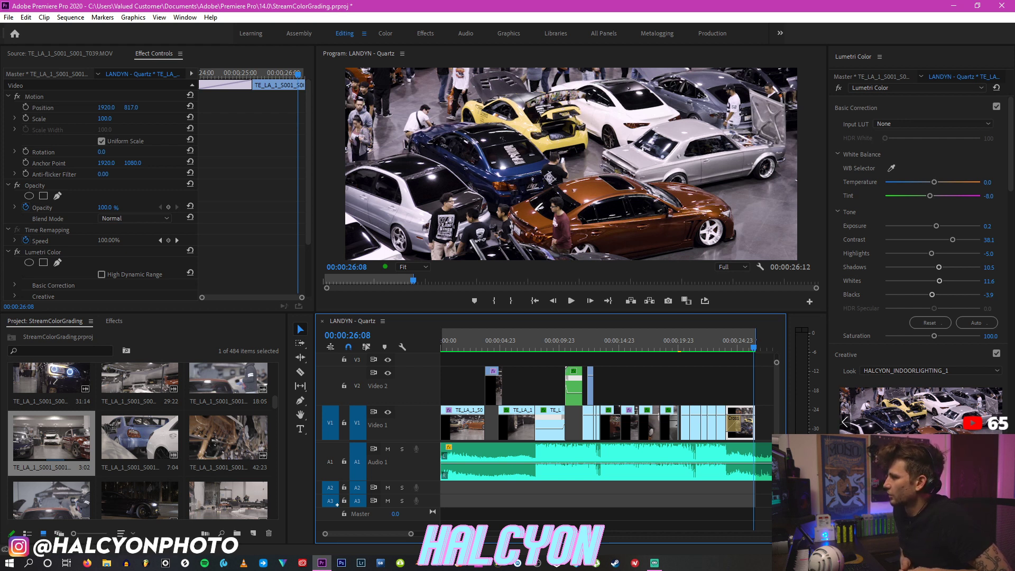
{"action": "left_click", "coordinate": [481, 343]}
{"action": "key", "text": "space"}
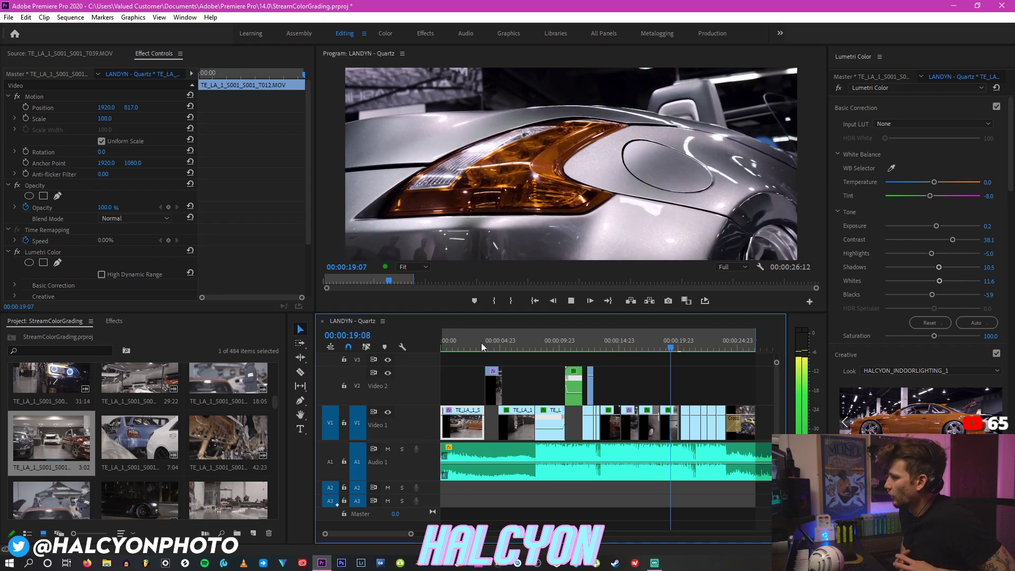
{"action": "left_click_drag", "start_coordinate": [410, 534], "coordinate": [416, 535]}
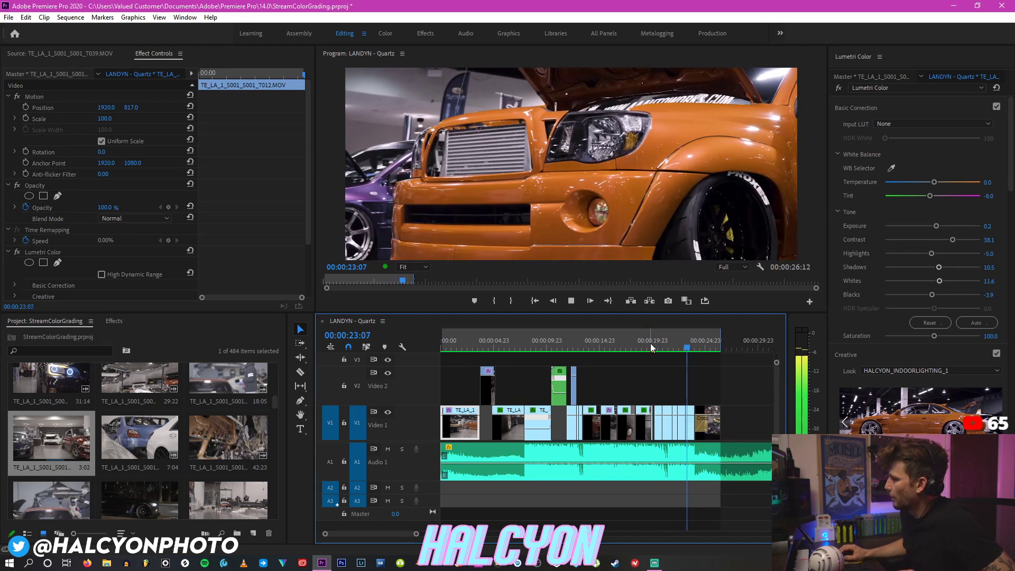
{"action": "left_click", "coordinate": [446, 340]}
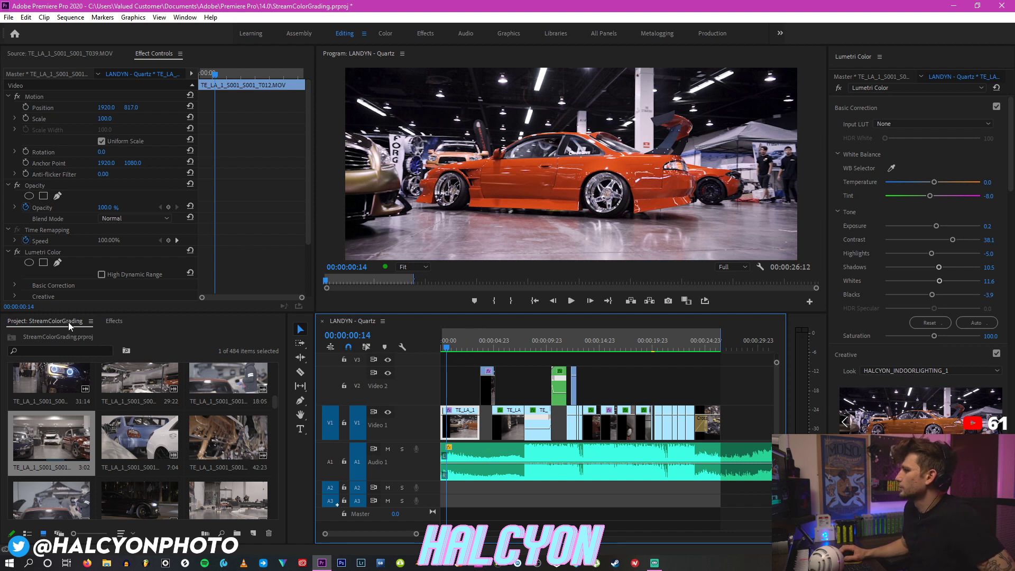
Step: Close Premiere Pro and save the changes to StreamColorGrading.prproj
{"action": "left_click", "coordinate": [1001, 6]}
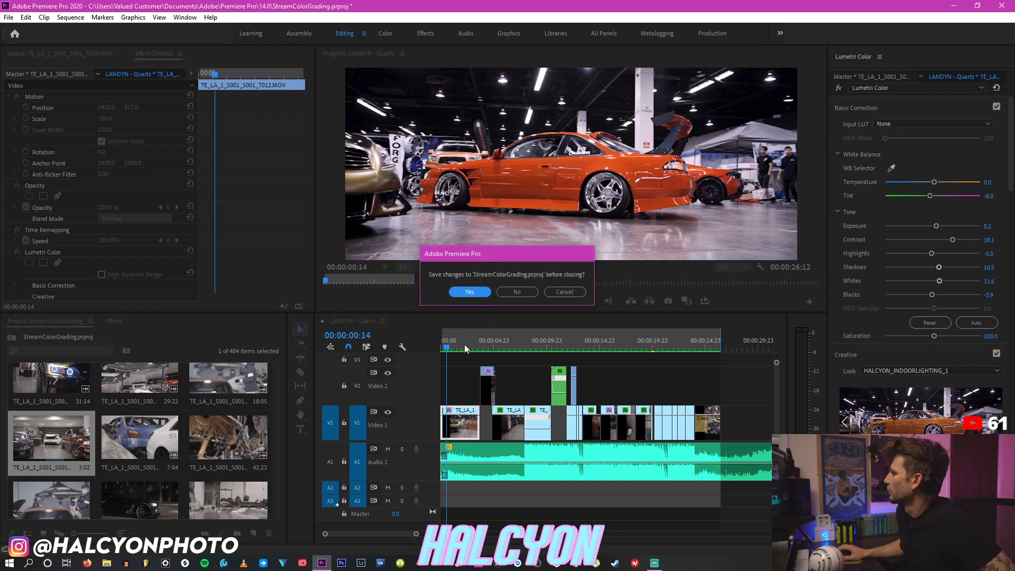
{"action": "left_click", "coordinate": [471, 293]}
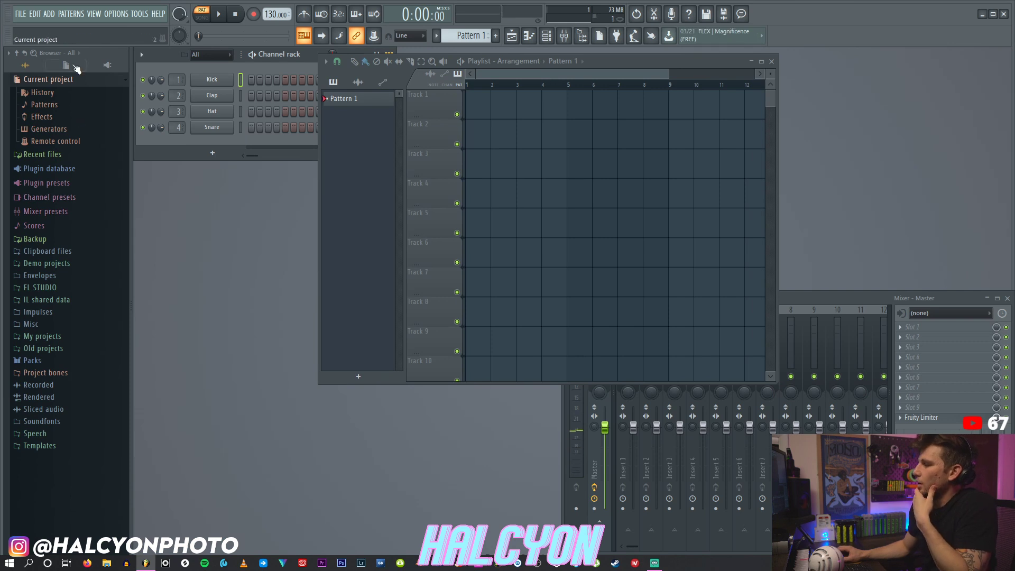
Step: In FL Studio, open the recent project RFP_Wave2.flp and bring its whole arrangement into view
{"action": "left_click", "coordinate": [22, 14]}
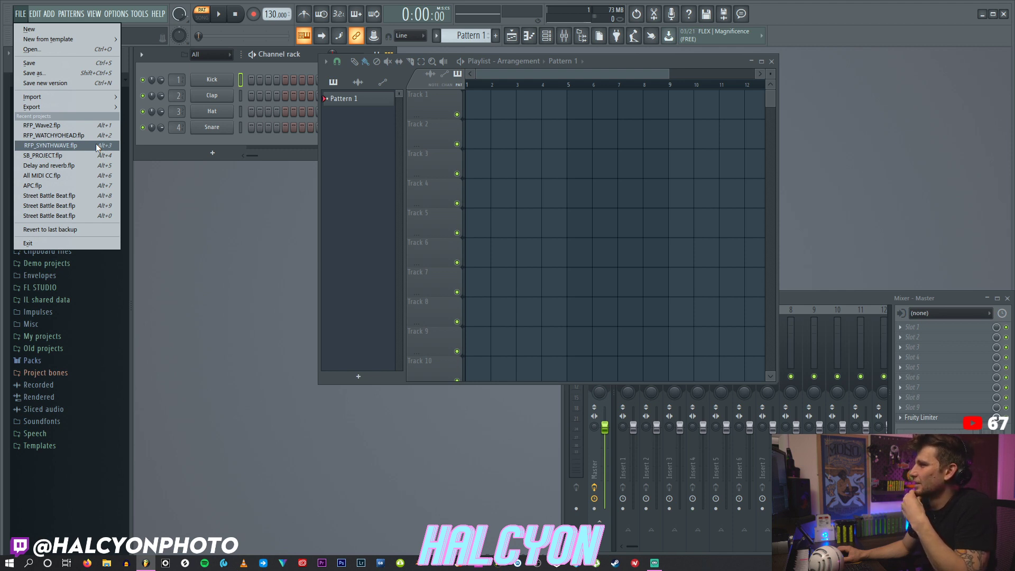
{"action": "left_click", "coordinate": [95, 125]}
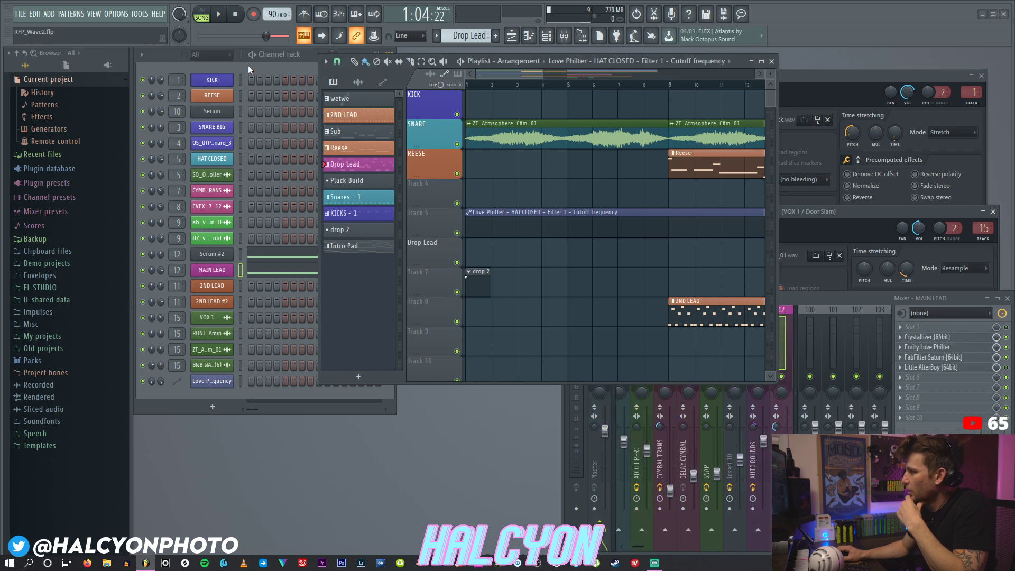
{"action": "scroll", "coordinate": [531, 75], "scroll_direction": "down", "scroll_amount": 4}
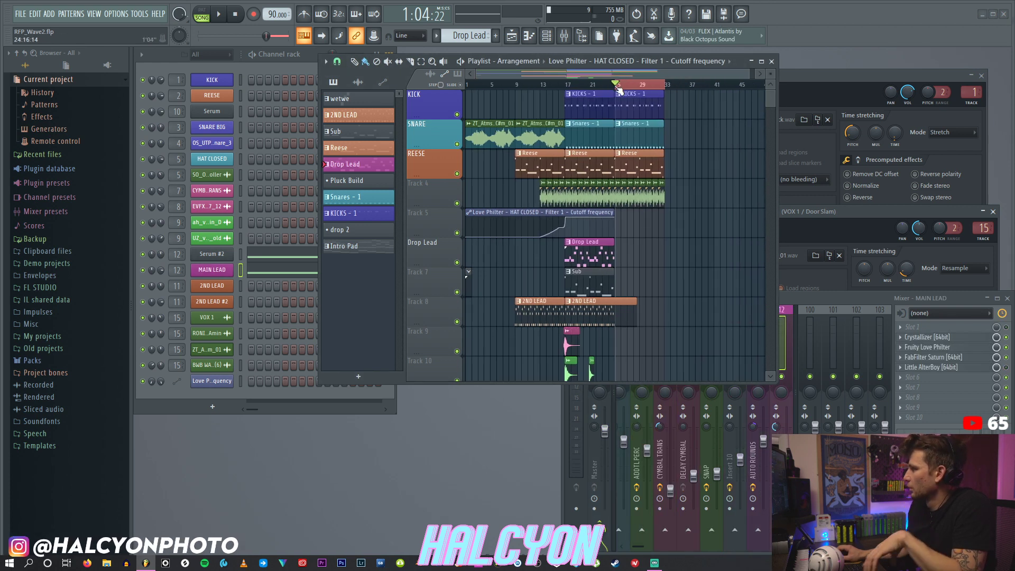
Step: Play the arrangement from about bar 14, just before the drop
{"action": "left_click", "coordinate": [569, 100]}
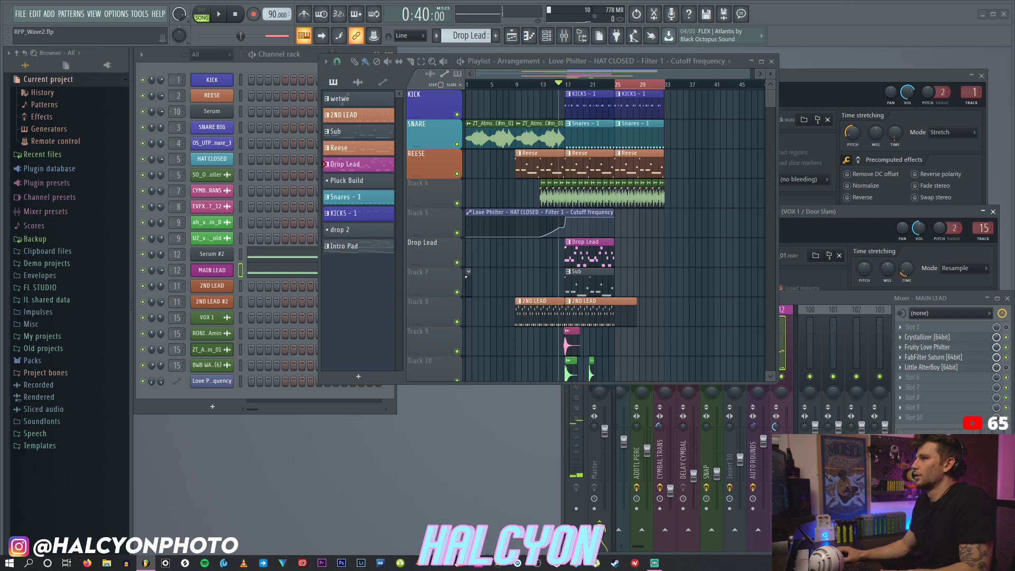
{"action": "left_click_drag", "start_coordinate": [743, 75], "coordinate": [627, 68]}
{"action": "left_click", "coordinate": [623, 65]}
{"action": "left_click", "coordinate": [616, 61]}
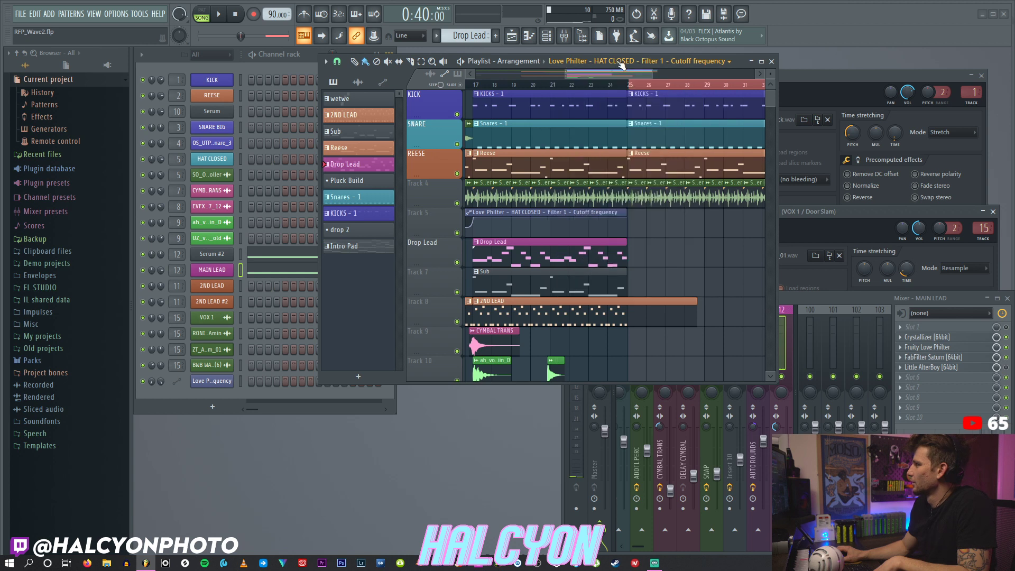
{"action": "left_click_drag", "start_coordinate": [574, 76], "coordinate": [544, 74]}
{"action": "left_click", "coordinate": [522, 85]}
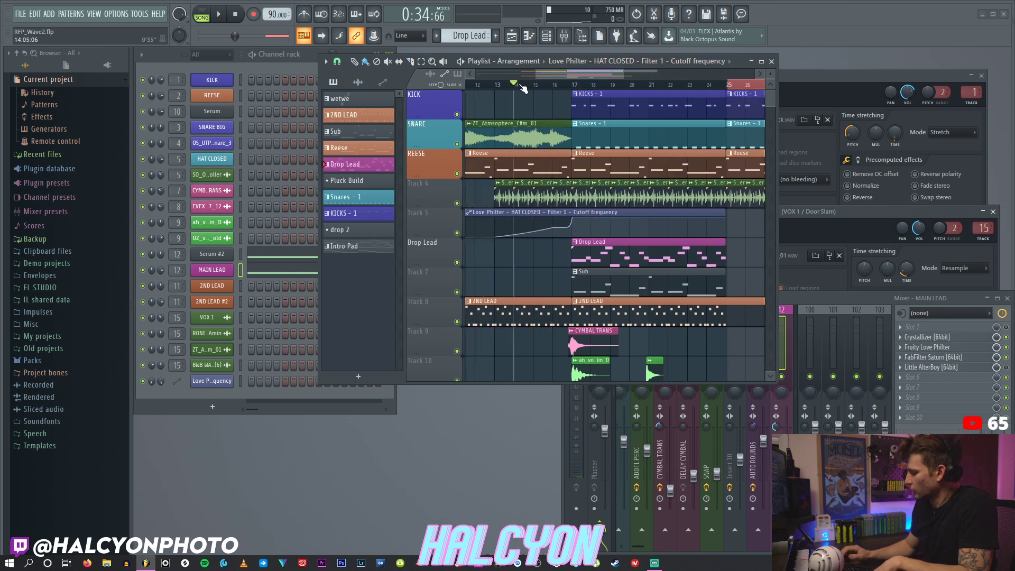
{"action": "key", "text": "space"}
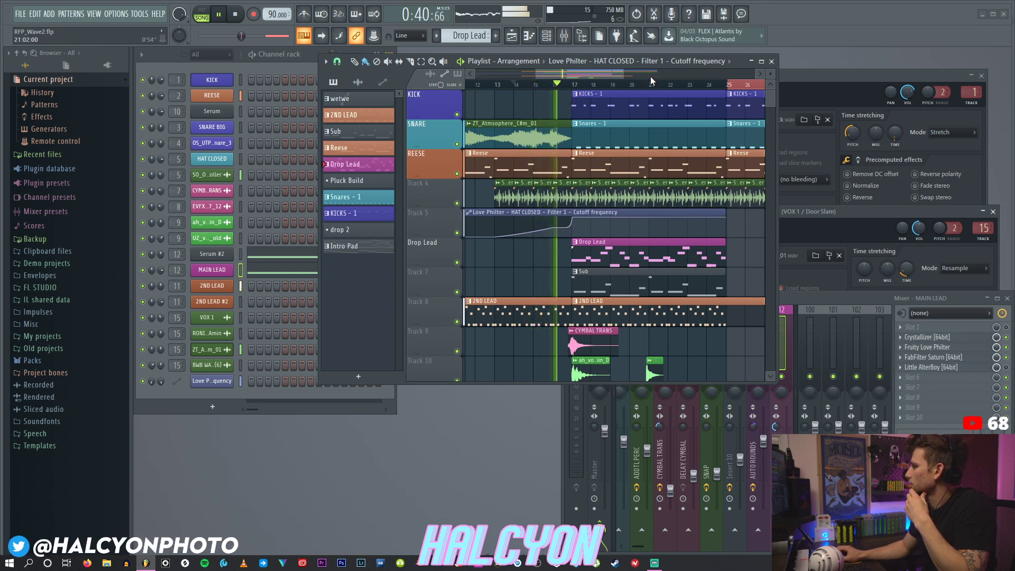
Step: Follow the song through the drop and past bar 25, closing the Playlist and stopping playback at the end
{"action": "left_click_drag", "start_coordinate": [582, 72], "coordinate": [592, 74]}
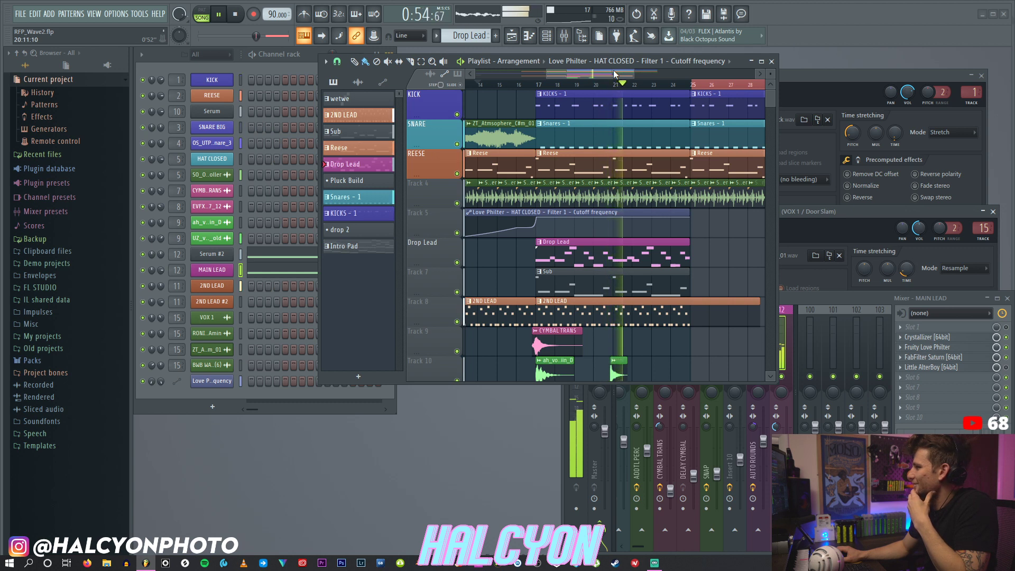
{"action": "left_click_drag", "start_coordinate": [614, 70], "coordinate": [618, 71]}
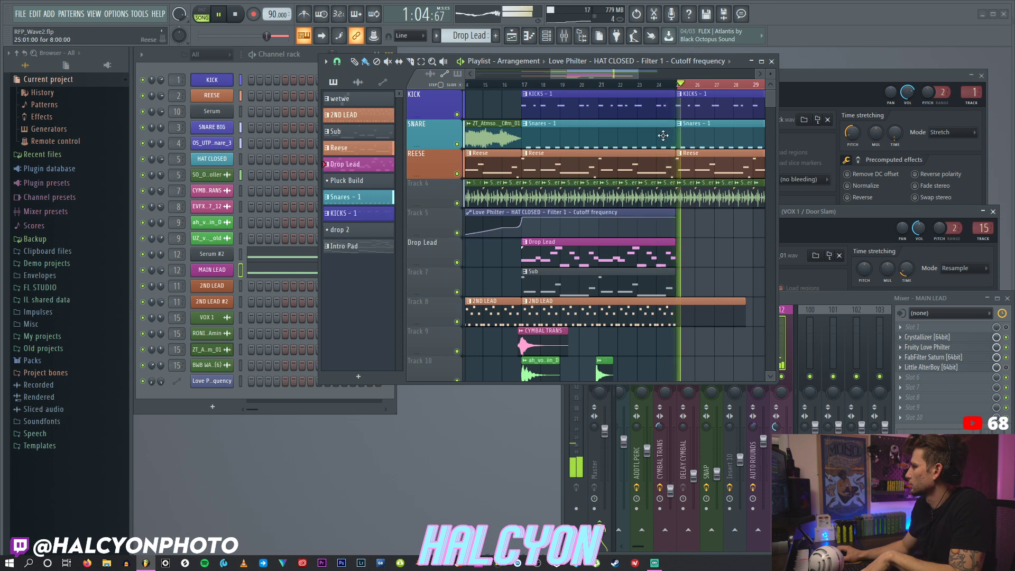
{"action": "left_click_drag", "start_coordinate": [613, 74], "coordinate": [635, 79]}
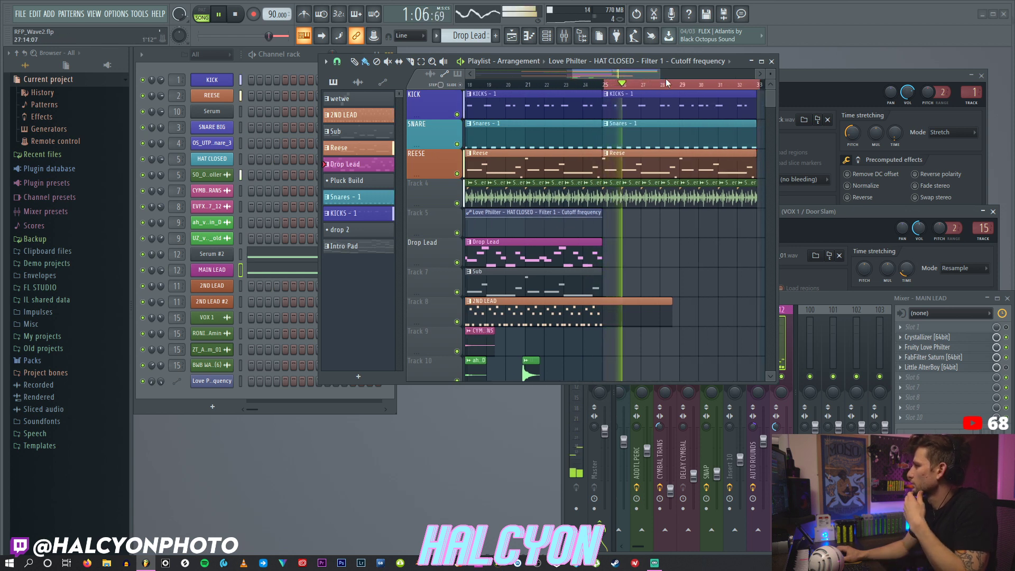
{"action": "left_click", "coordinate": [772, 62]}
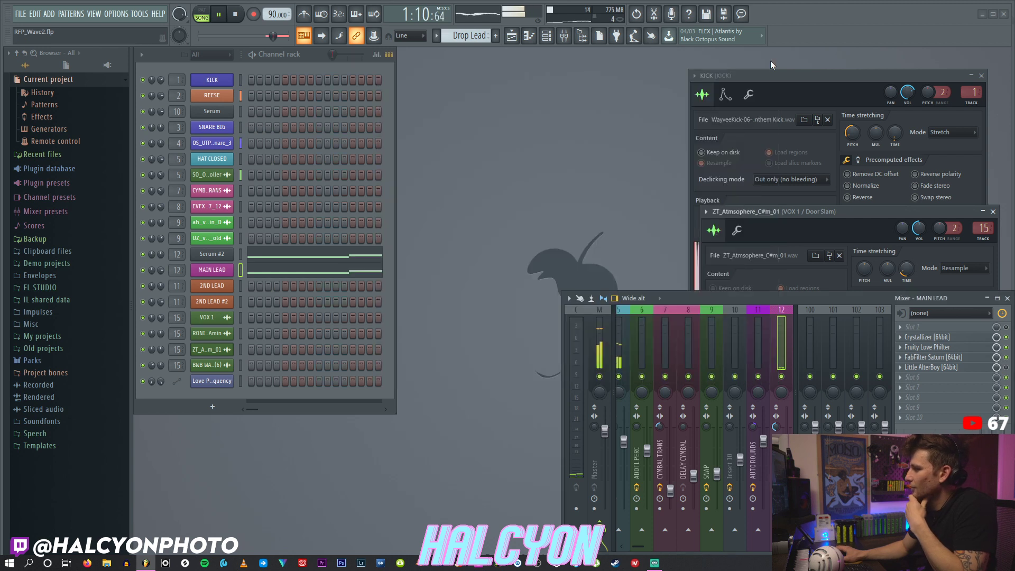
{"action": "left_click", "coordinate": [234, 15]}
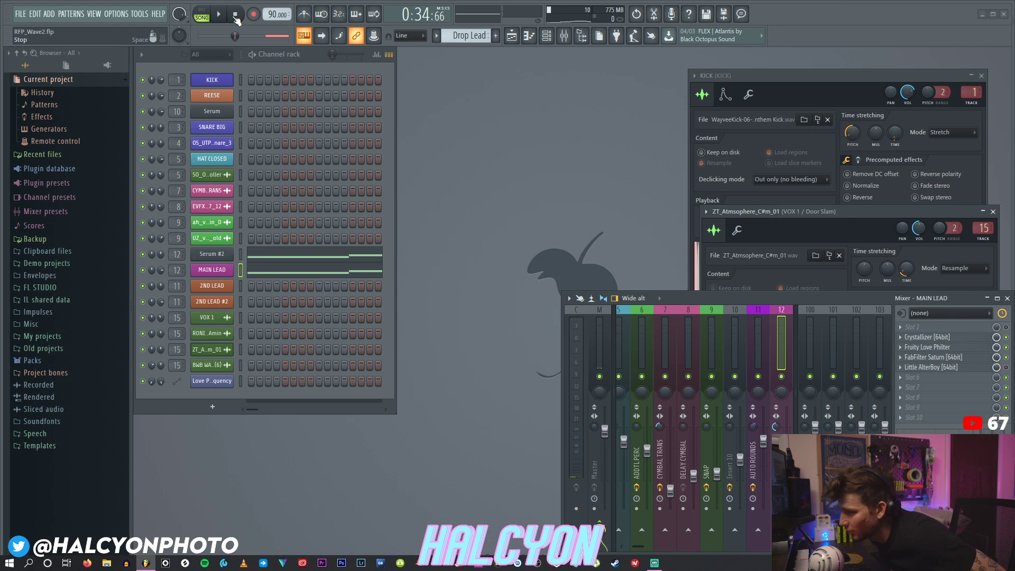
Step: Open the recent project RFP_WATCHYOHEAD.flp, close its channel window and show the whole arrangement in the Playlist
{"action": "left_click", "coordinate": [22, 15]}
{"action": "mouse_move", "coordinate": [35, 15]}
{"action": "mouse_move", "coordinate": [61, 97]}
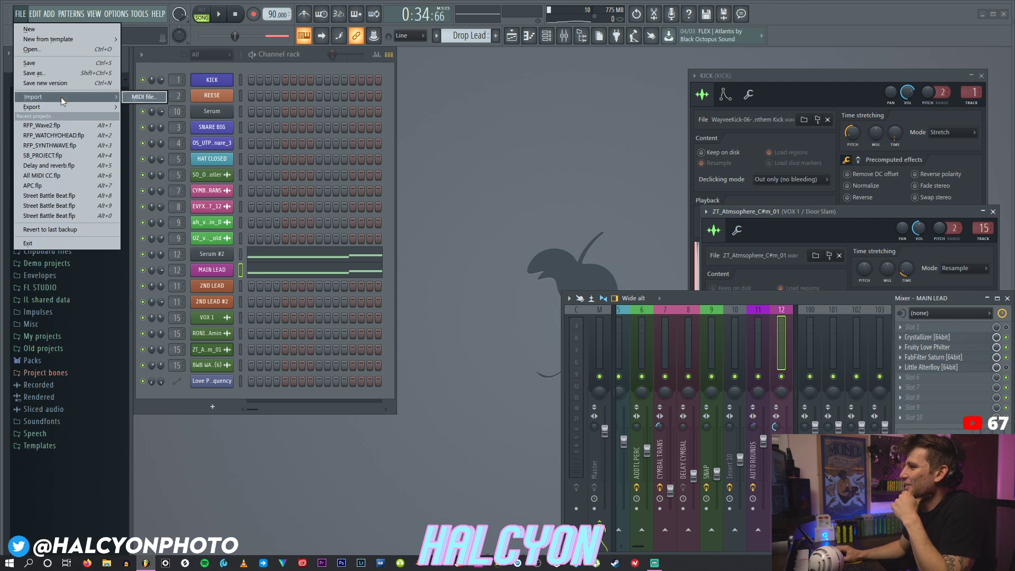
{"action": "left_click", "coordinate": [76, 135]}
{"action": "left_click", "coordinate": [527, 311]}
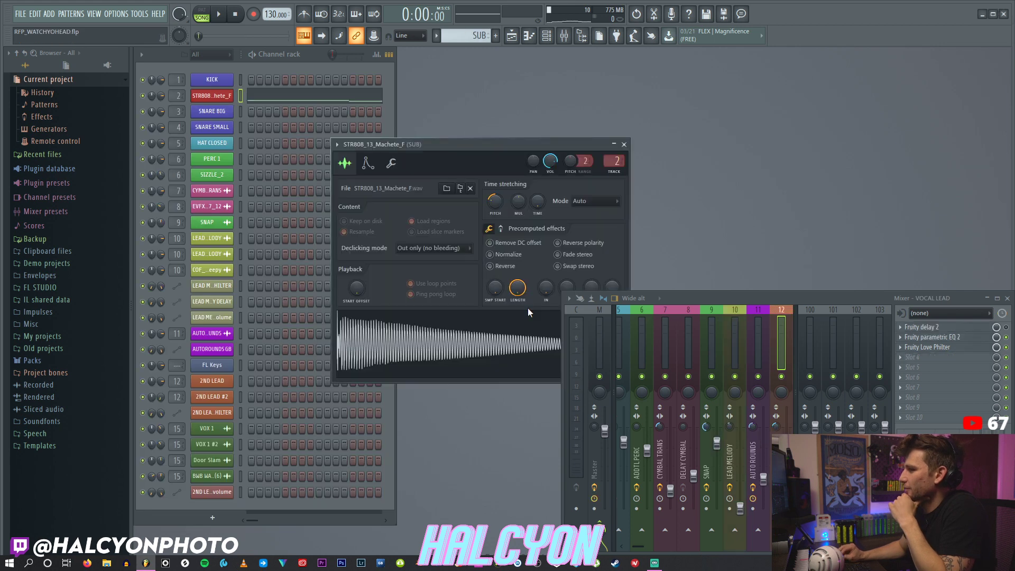
{"action": "left_click", "coordinate": [625, 144]}
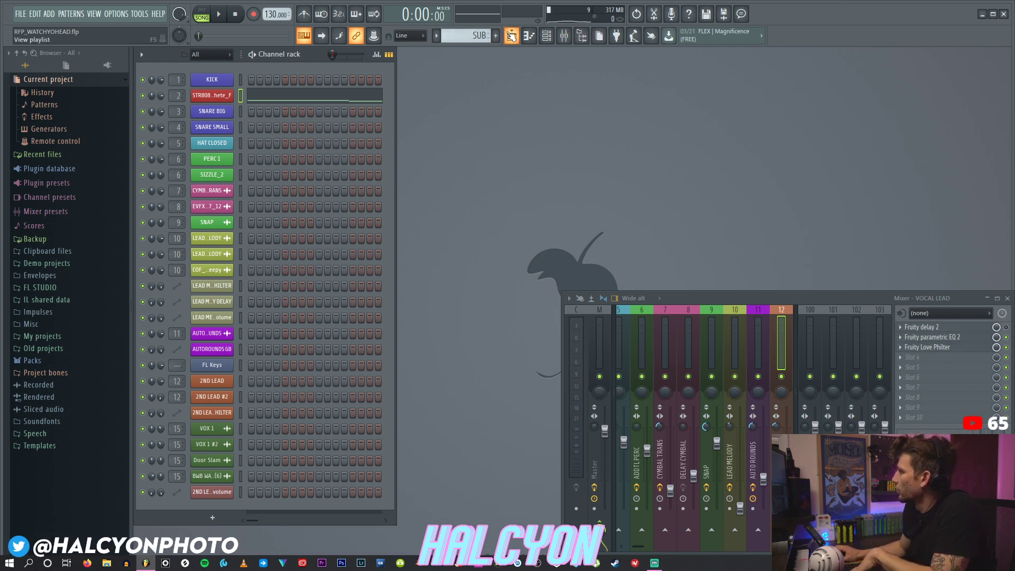
{"action": "left_click", "coordinate": [512, 36]}
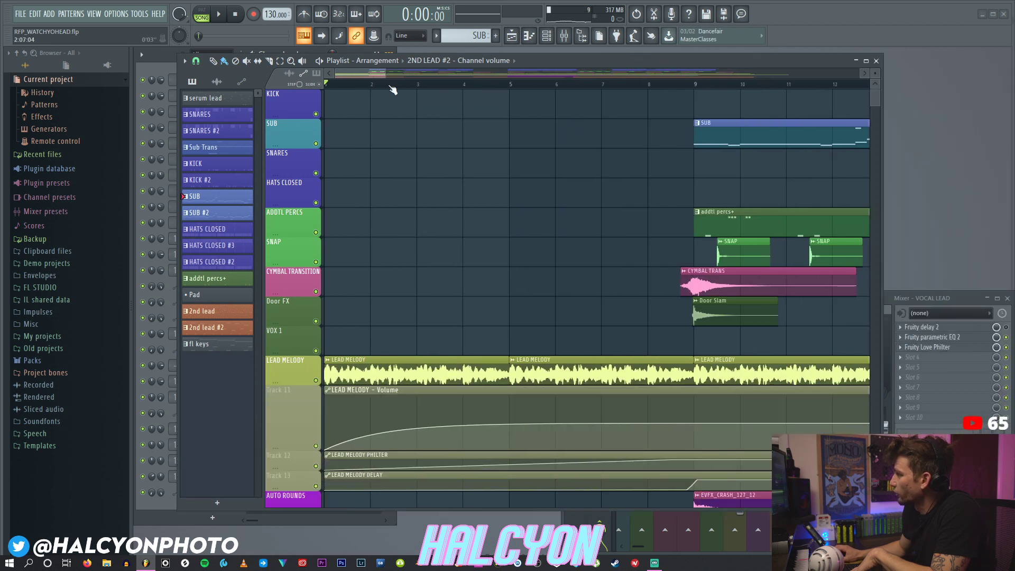
{"action": "left_click_drag", "start_coordinate": [383, 75], "coordinate": [690, 102]}
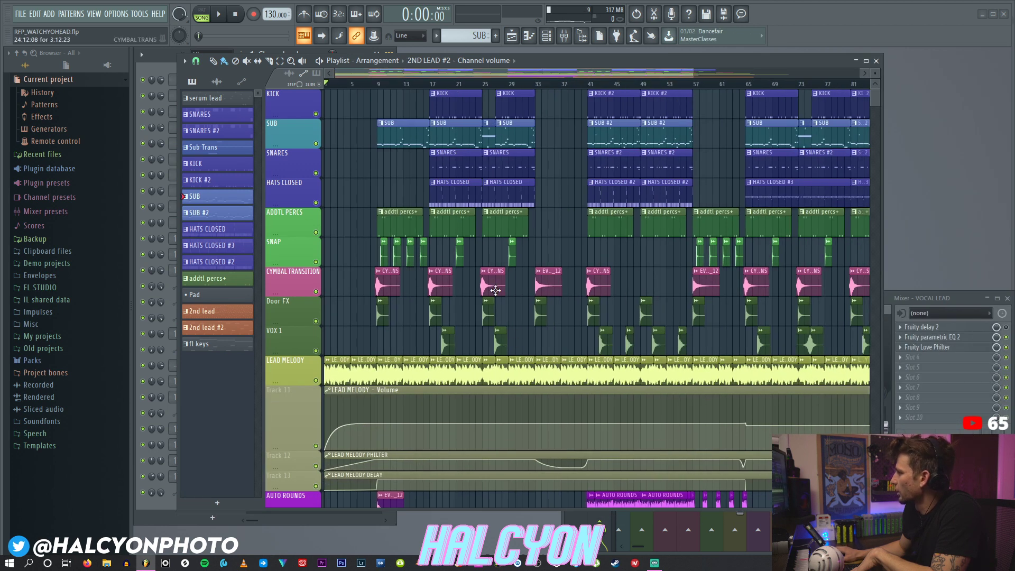
Step: Open the recent project RFP_SYNTHWAVE.flp, fit its whole arrangement in the Playlist and list its audio clips in the picker
{"action": "left_click", "coordinate": [23, 16]}
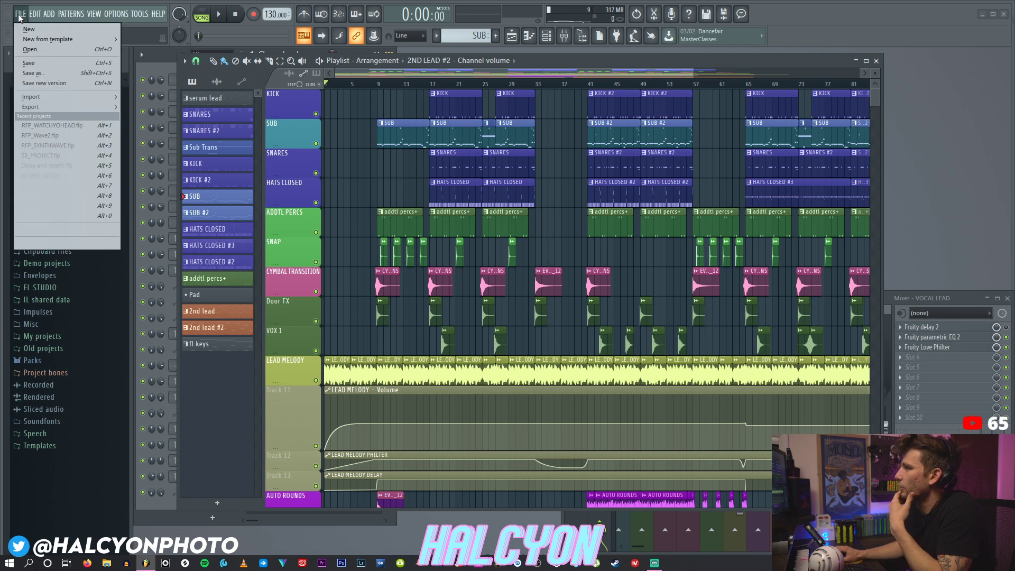
{"action": "left_click", "coordinate": [66, 146]}
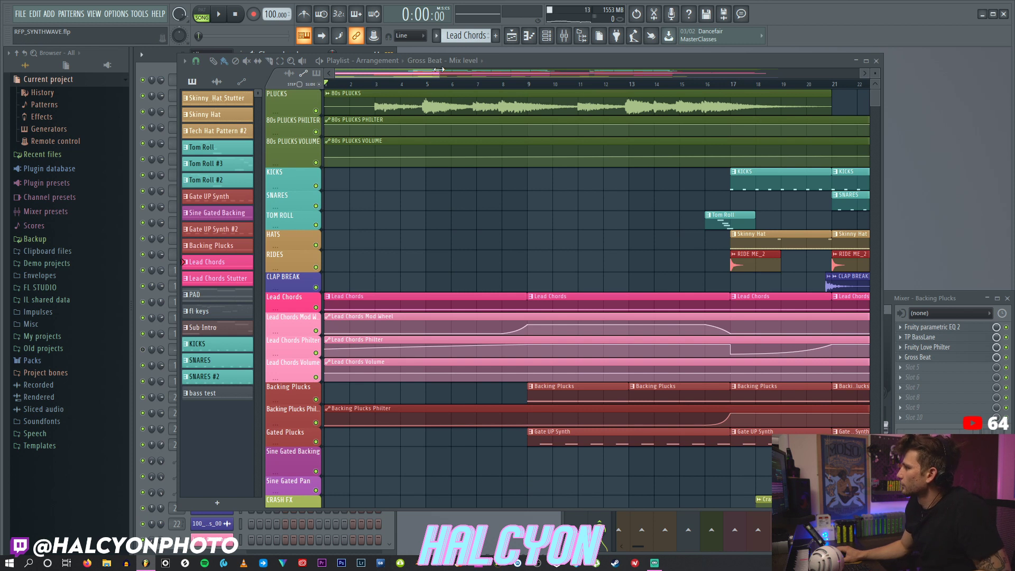
{"action": "left_click_drag", "start_coordinate": [439, 73], "coordinate": [830, 93]}
{"action": "scroll", "coordinate": [351, 85], "scroll_direction": "up", "scroll_amount": 2}
{"action": "left_click", "coordinate": [288, 73]}
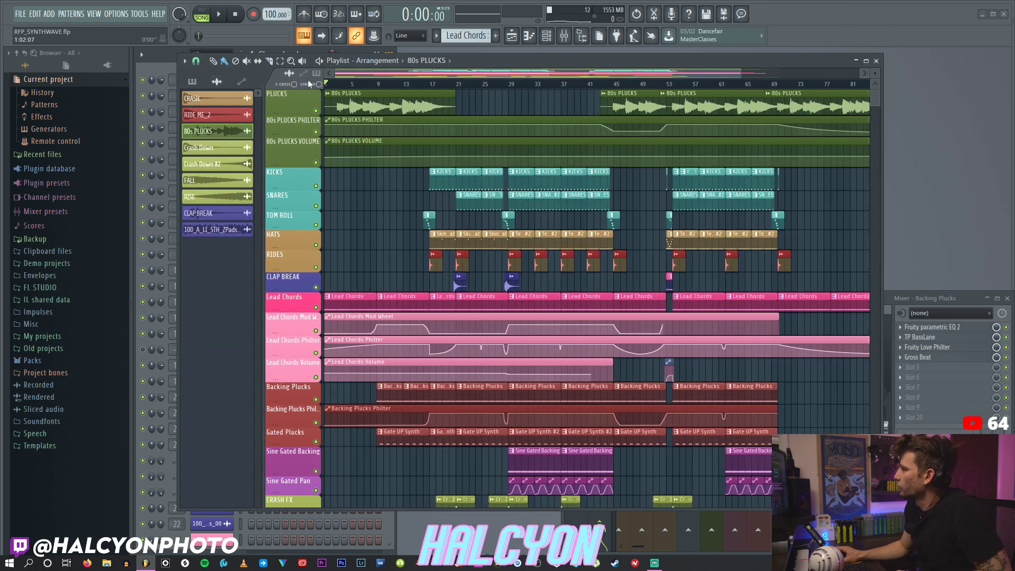
Step: Play the synthwave arrangement from the start, bring the Mixer into full view and look through its track levels
{"action": "key", "text": "space"}
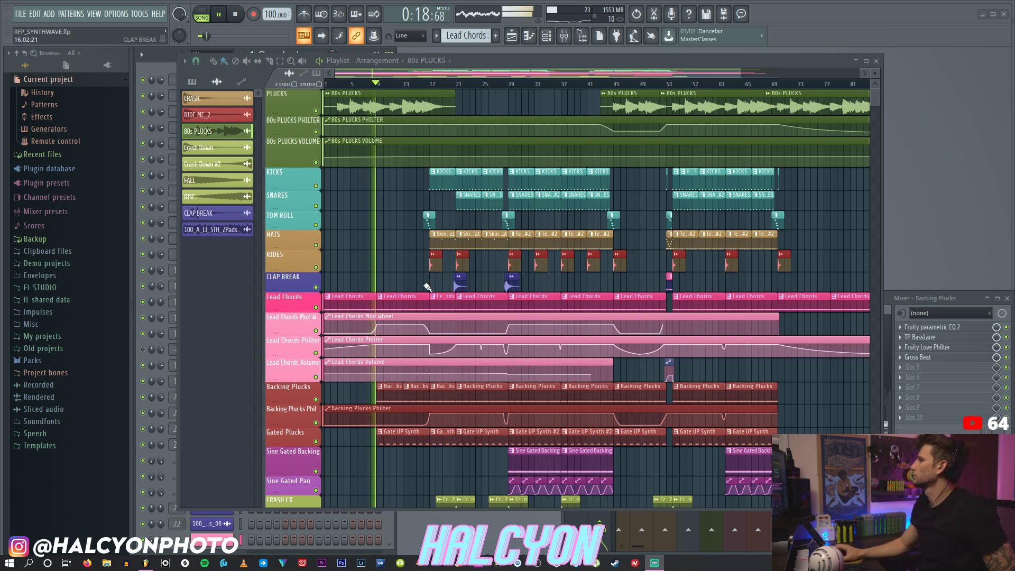
{"action": "scroll", "coordinate": [641, 263], "scroll_direction": "down", "scroll_amount": 1}
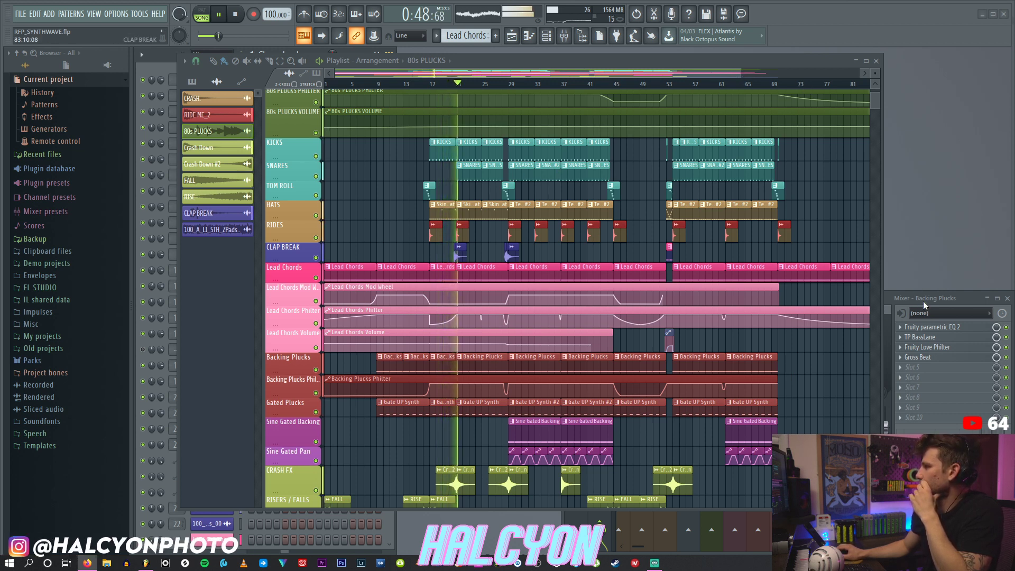
{"action": "left_click_drag", "start_coordinate": [916, 289], "coordinate": [822, 271]}
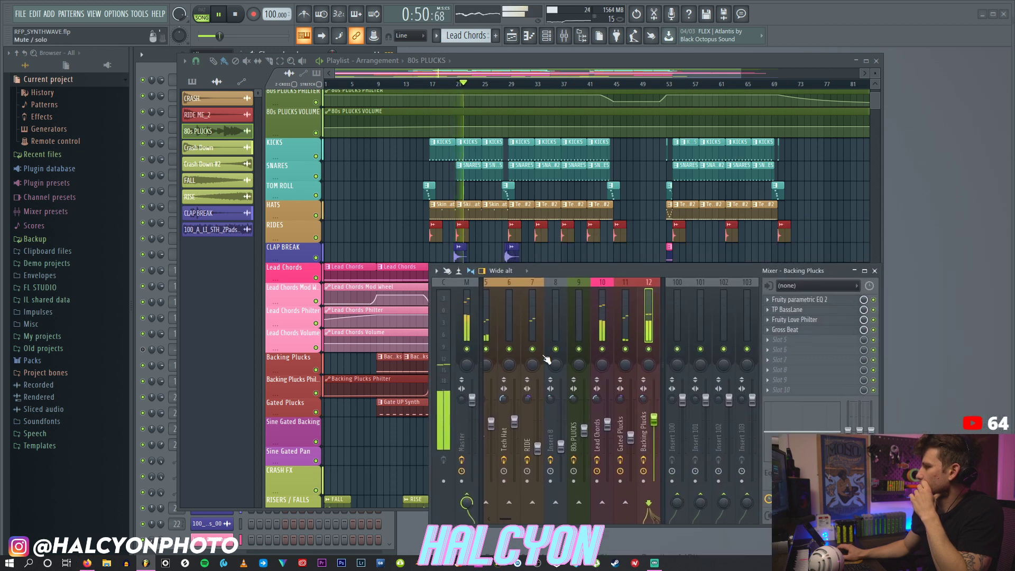
{"action": "scroll", "coordinate": [546, 359], "scroll_direction": "up", "scroll_amount": 4}
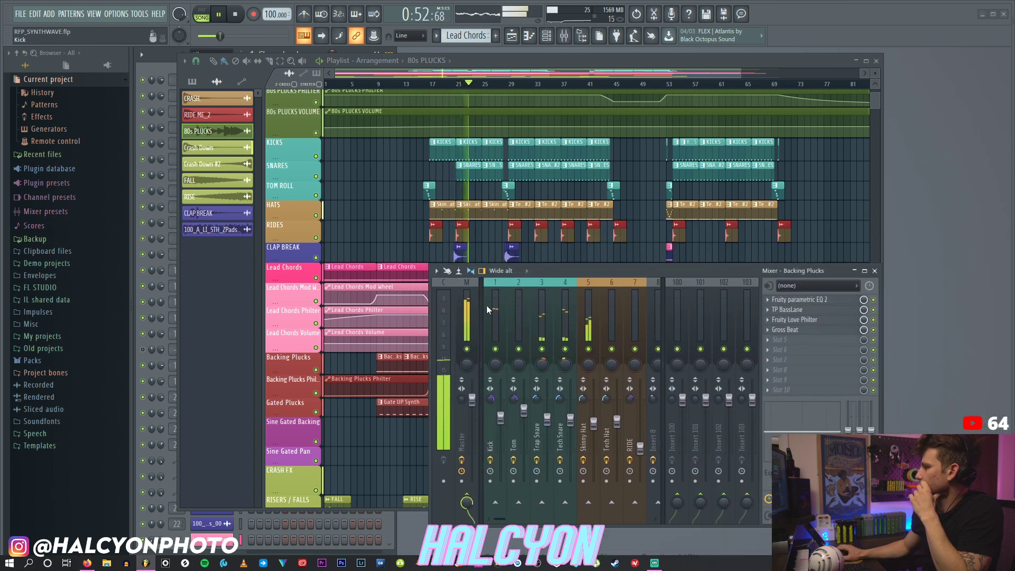
{"action": "scroll", "coordinate": [518, 309], "scroll_direction": "down", "scroll_amount": 6}
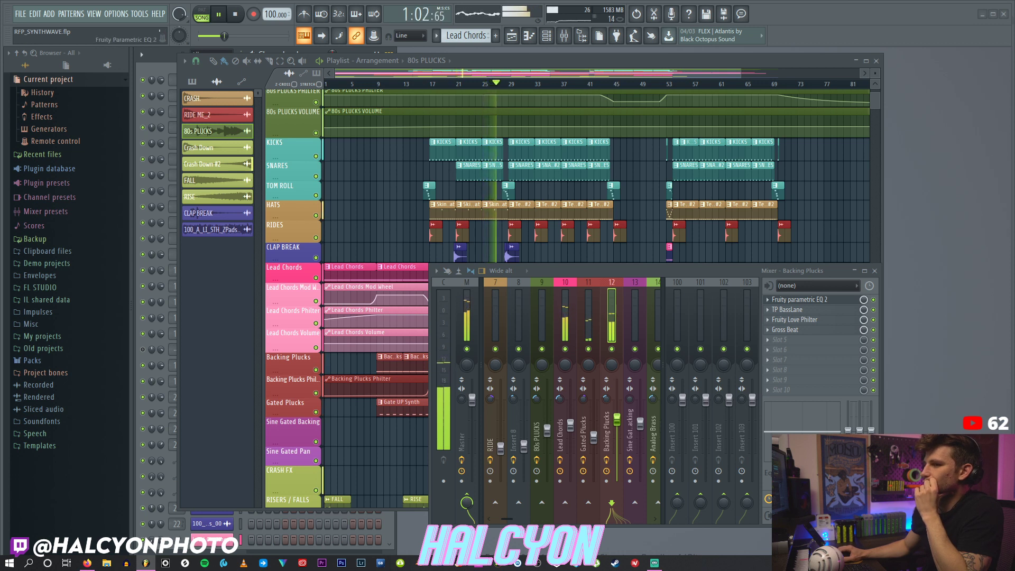
Step: On the Backing Plucks track's Parametric EQ 2, set band 3 to about -6.2 dB at 303 Hz and close the EQ
{"action": "left_click_drag", "start_coordinate": [294, 144], "coordinate": [238, 135]}
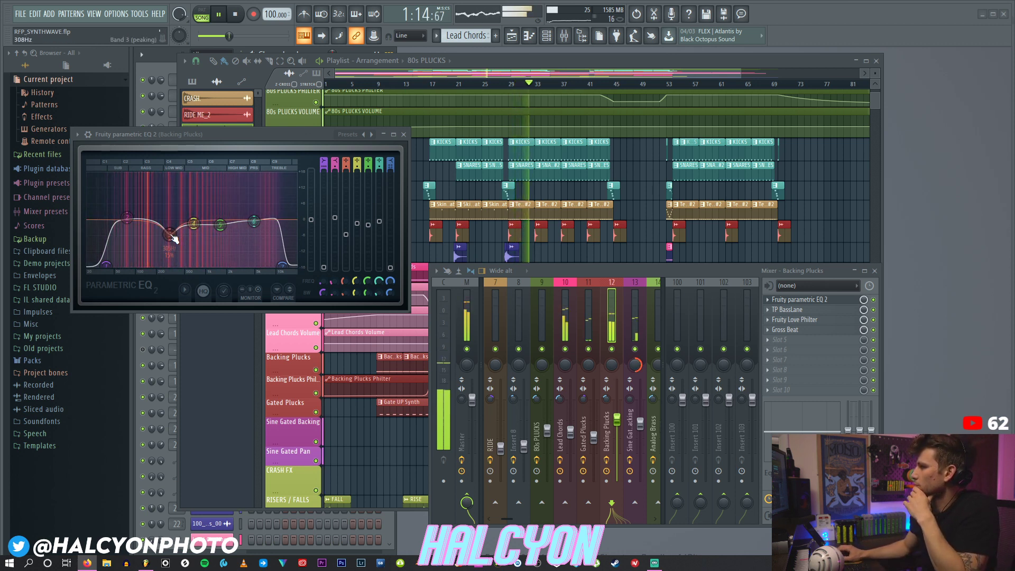
{"action": "left_click_drag", "start_coordinate": [171, 236], "coordinate": [171, 238]}
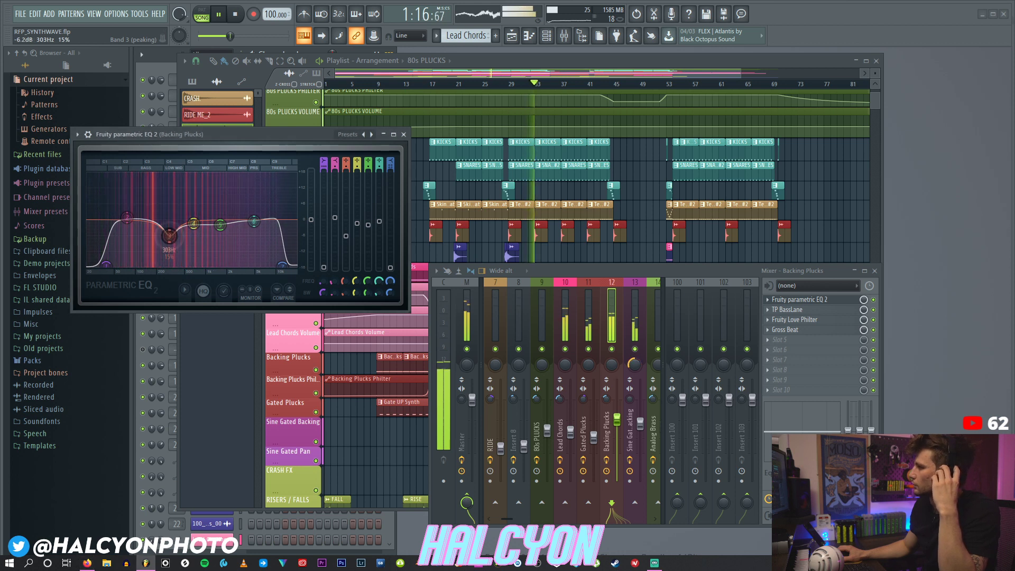
{"action": "left_click", "coordinate": [404, 134]}
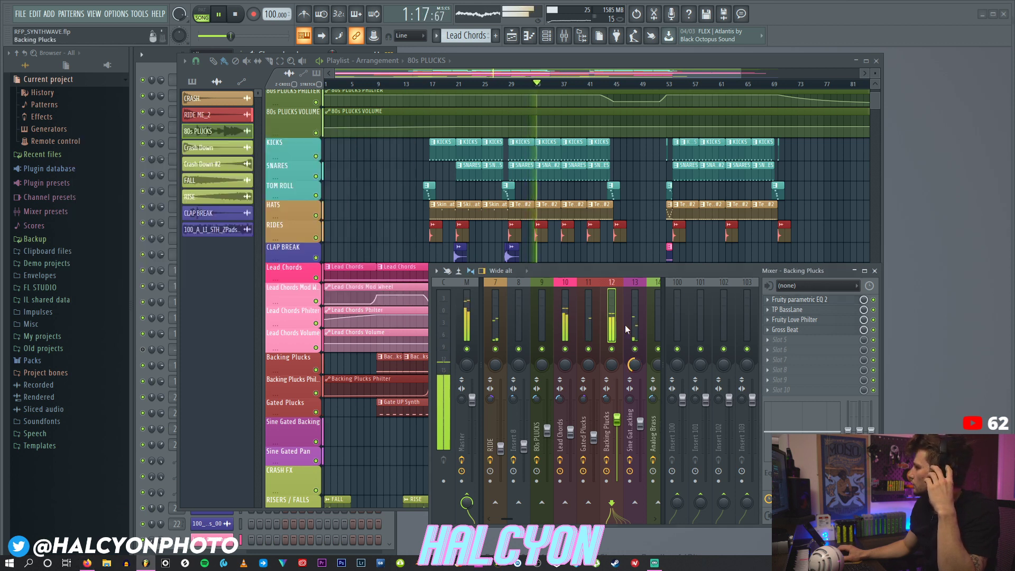
Step: Open Parametric EQ 2 of the Gated Plucks track, place it beside the Mixer and close the Mixer
{"action": "left_click", "coordinate": [589, 304]}
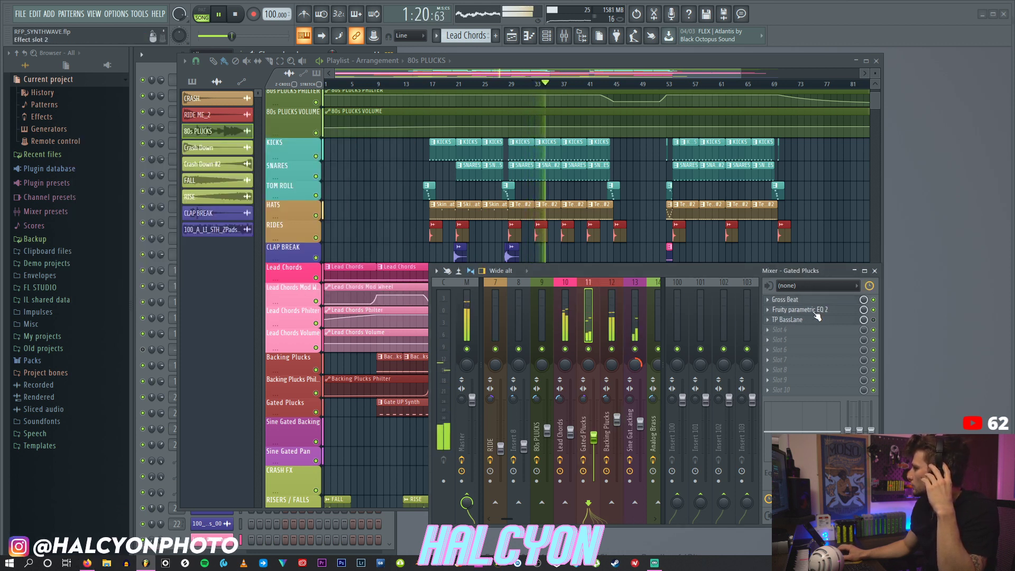
{"action": "left_click", "coordinate": [814, 311]}
{"action": "left_click_drag", "start_coordinate": [344, 197], "coordinate": [316, 358]}
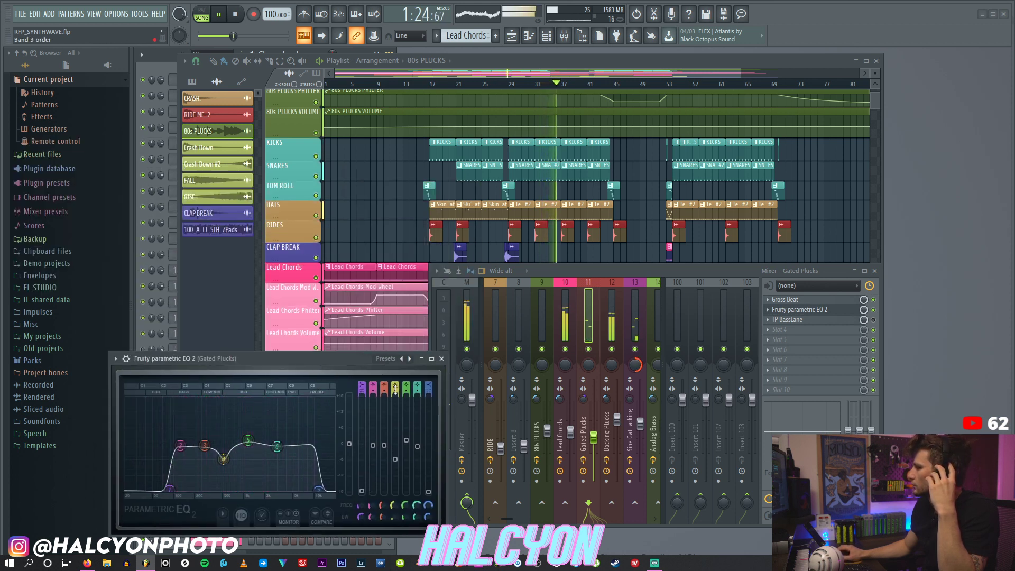
{"action": "left_click", "coordinate": [875, 270]}
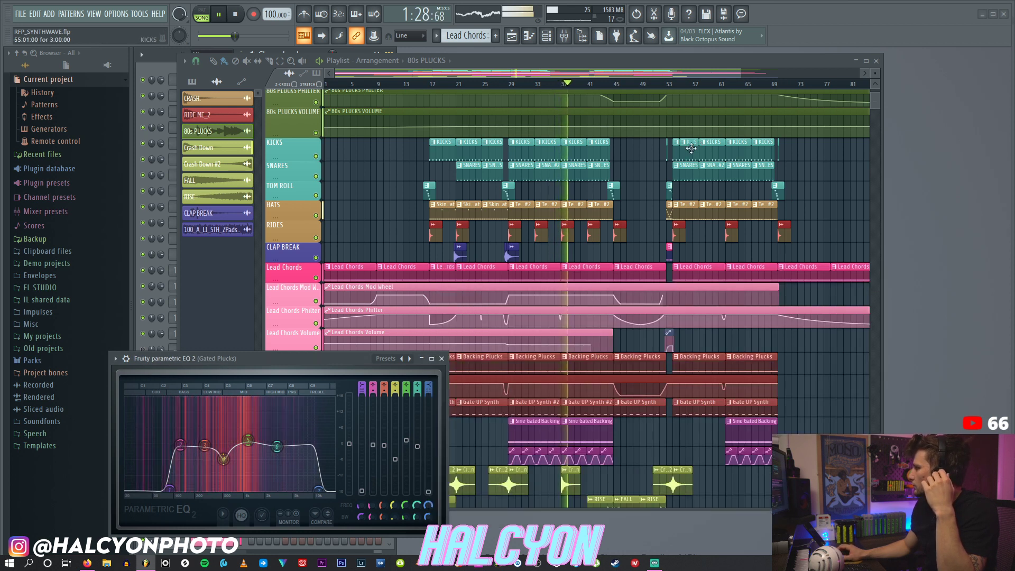
Step: Play from about bar 52, shift band 6 of the Gated Plucks EQ slightly higher in frequency, and close the EQ and Playlist
{"action": "scroll", "coordinate": [697, 144], "scroll_direction": "up", "scroll_amount": 2}
{"action": "left_click", "coordinate": [661, 83]}
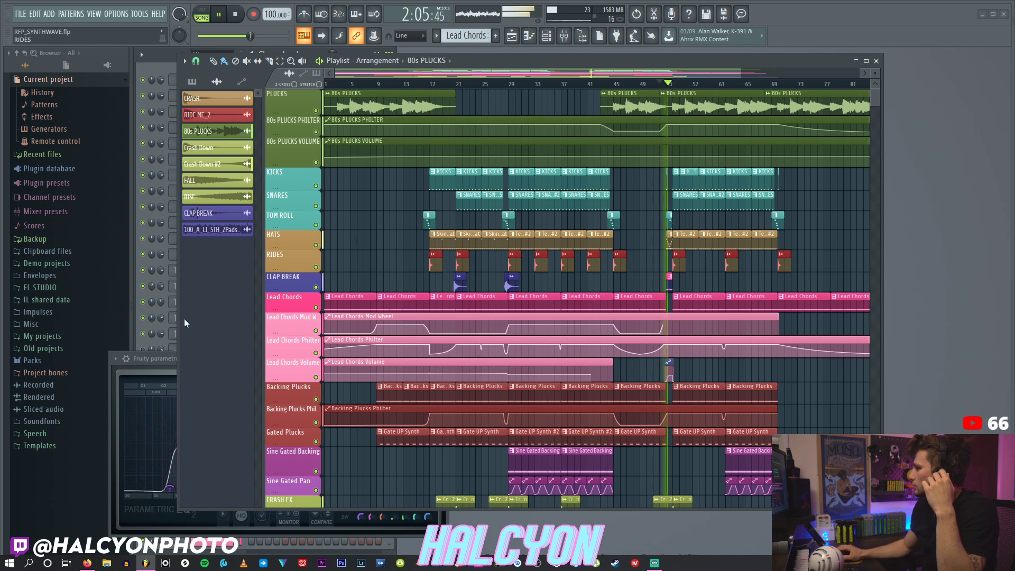
{"action": "left_click", "coordinate": [166, 361]}
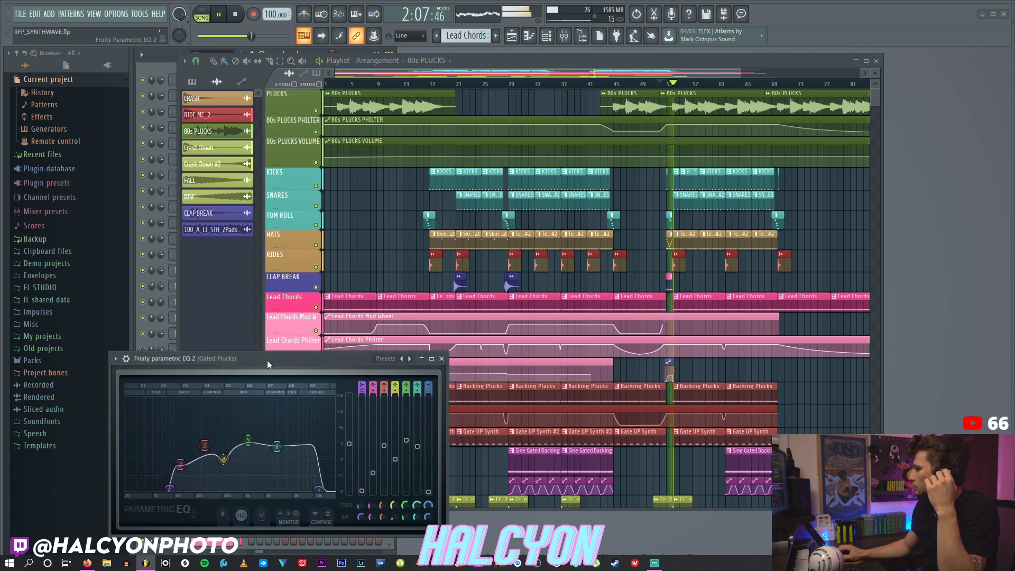
{"action": "left_click_drag", "start_coordinate": [268, 359], "coordinate": [327, 338]}
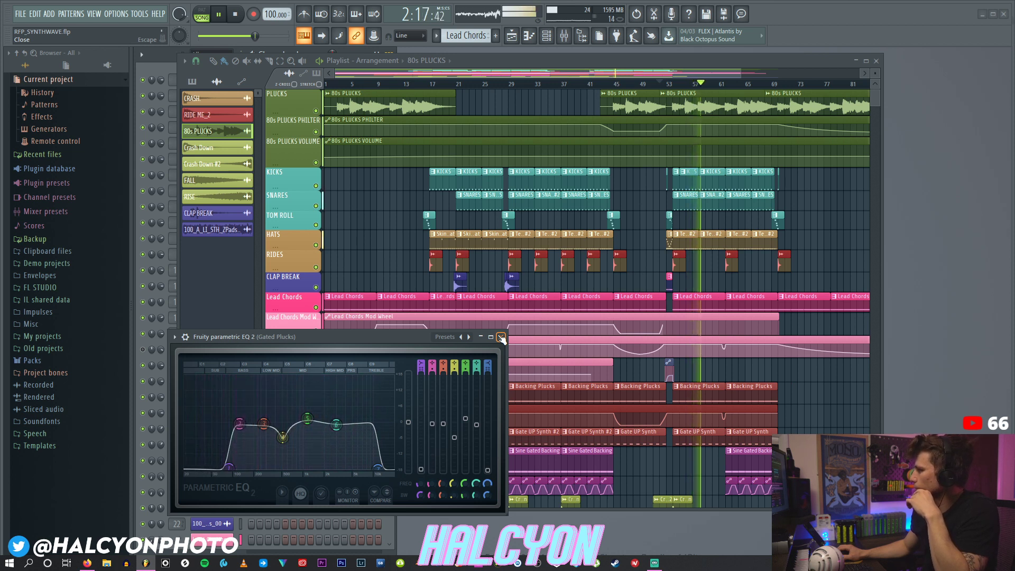
{"action": "left_click_drag", "start_coordinate": [336, 424], "coordinate": [343, 425]}
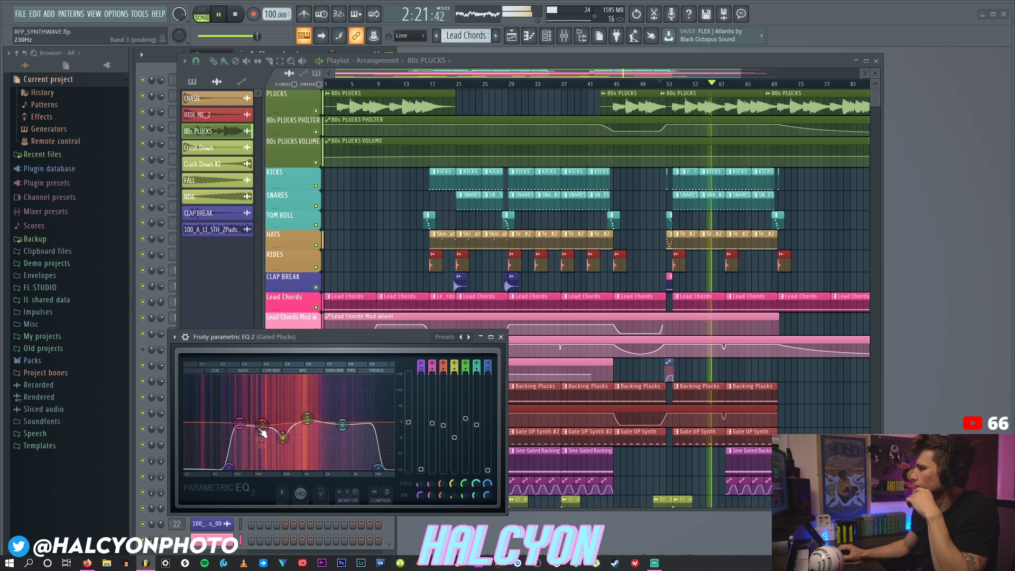
{"action": "left_click", "coordinate": [501, 337]}
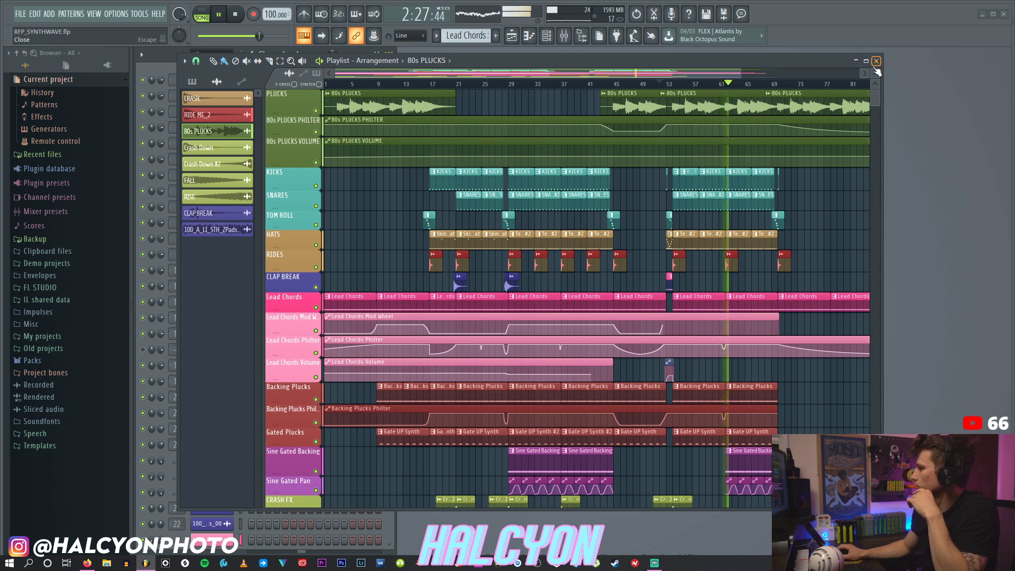
{"action": "key", "text": "space"}
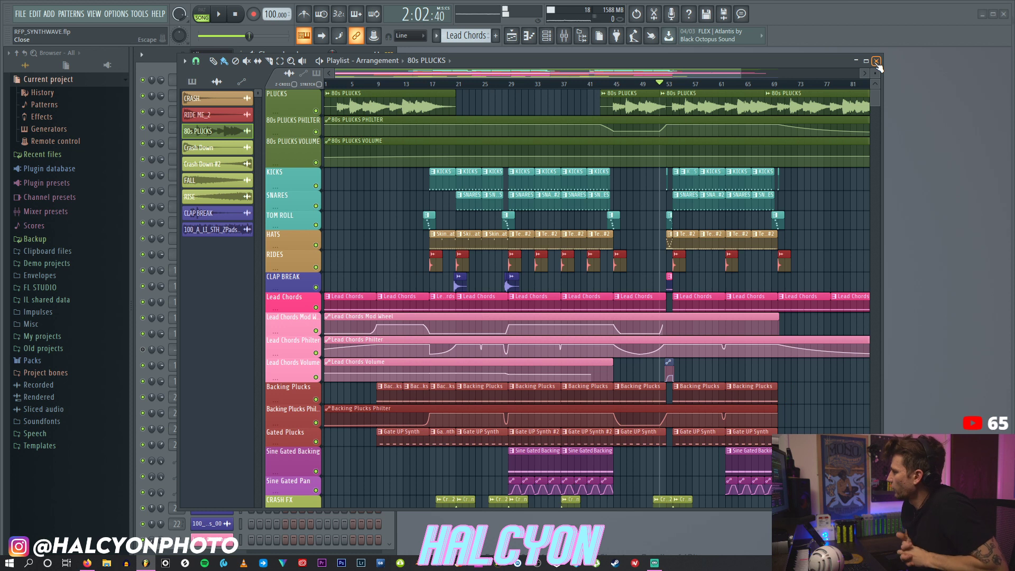
{"action": "left_click", "coordinate": [876, 61]}
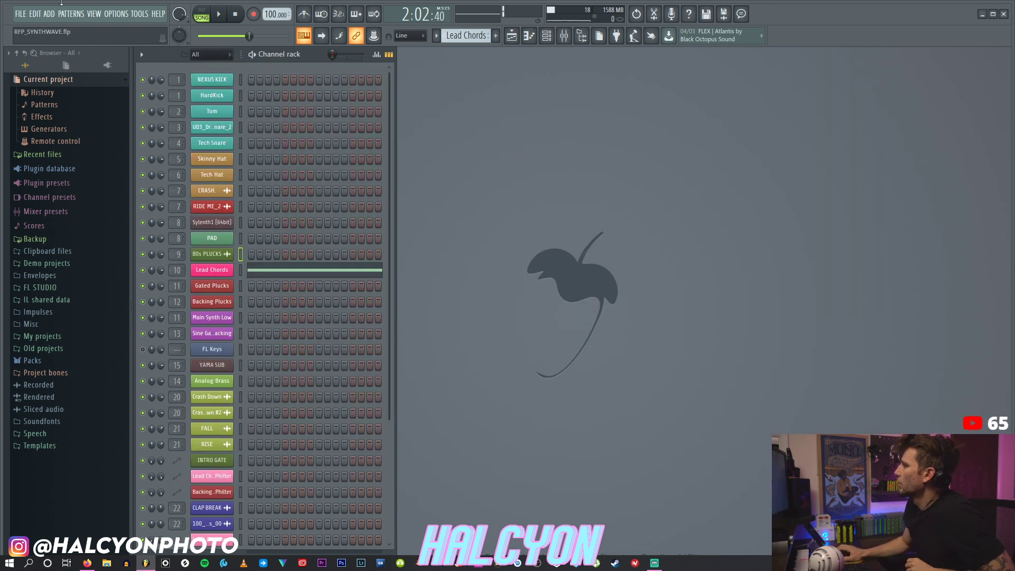
Step: Open the recent project Street Battle Beat.flp, saving the changes to RFP_SYNTHWAVE.flp and declining the missing-samples article
{"action": "left_click", "coordinate": [21, 14]}
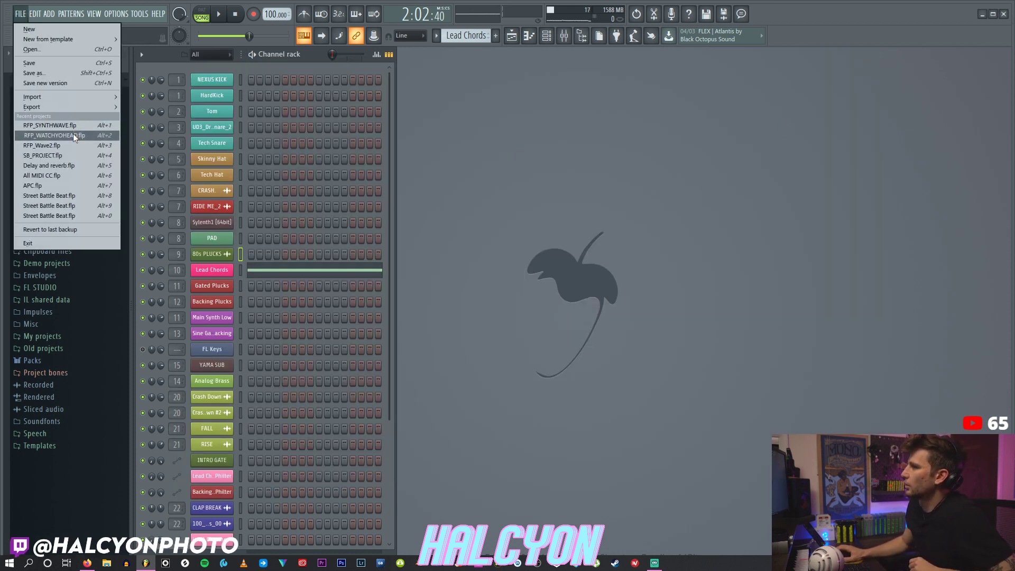
{"action": "left_click", "coordinate": [94, 192]}
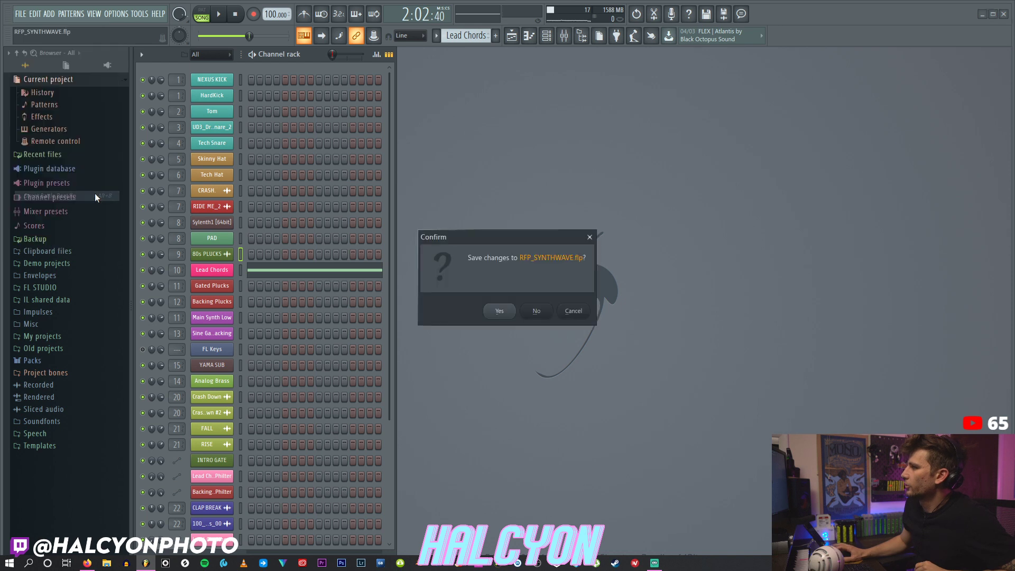
{"action": "left_click", "coordinate": [504, 314]}
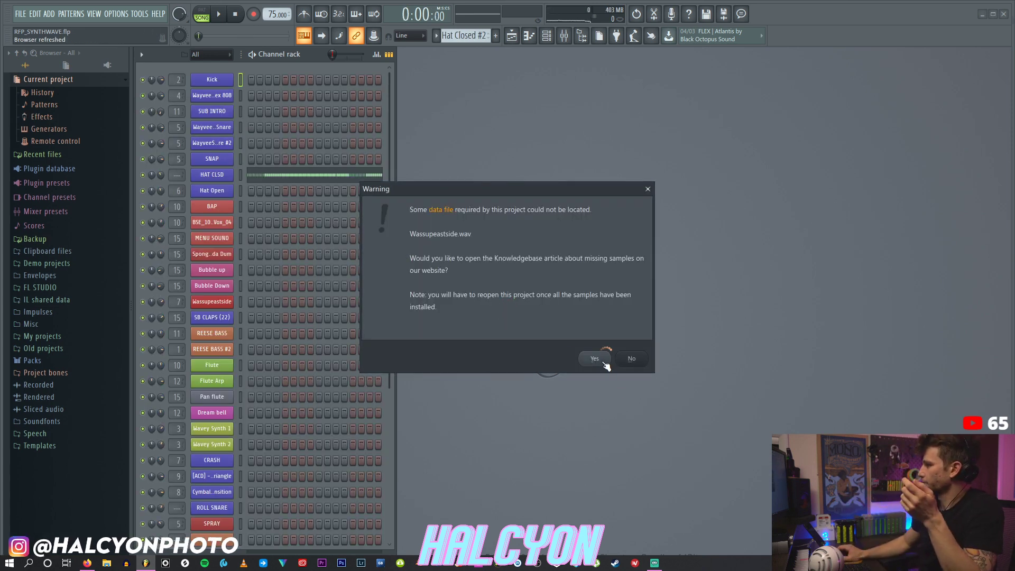
{"action": "left_click", "coordinate": [631, 359]}
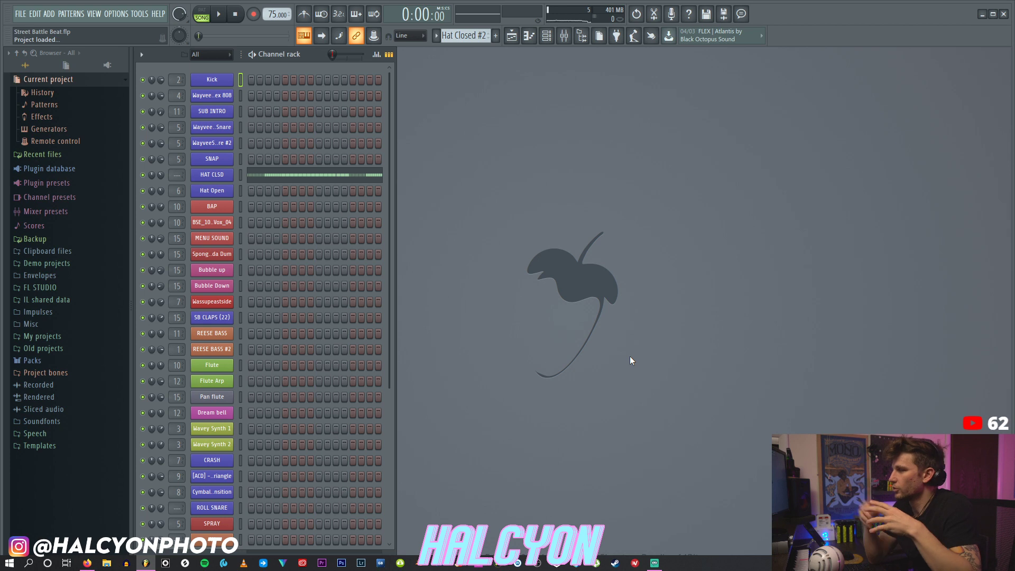
Step: Show the whole Street Battle Beat arrangement in the Playlist and play it from about bar 6
{"action": "left_click", "coordinate": [564, 36]}
{"action": "left_click", "coordinate": [510, 37]}
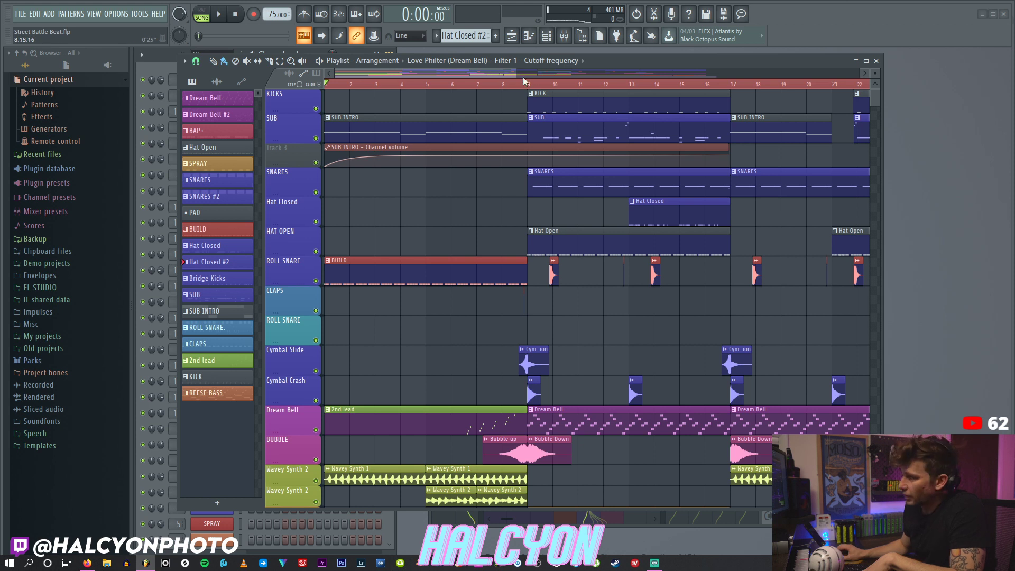
{"action": "scroll", "coordinate": [518, 78], "scroll_direction": "down", "scroll_amount": 5}
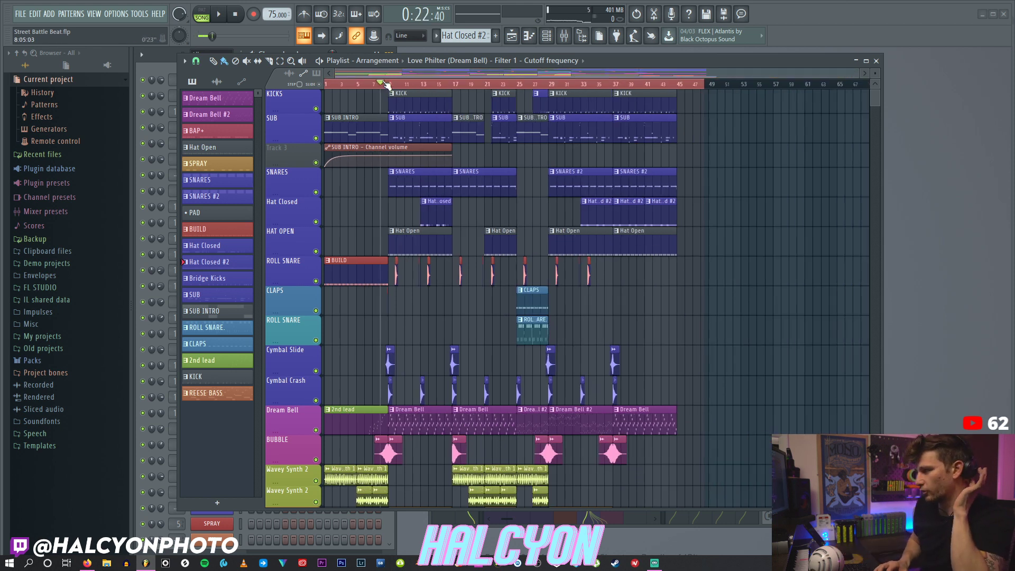
{"action": "left_click", "coordinate": [370, 84]}
{"action": "key", "text": "space"}
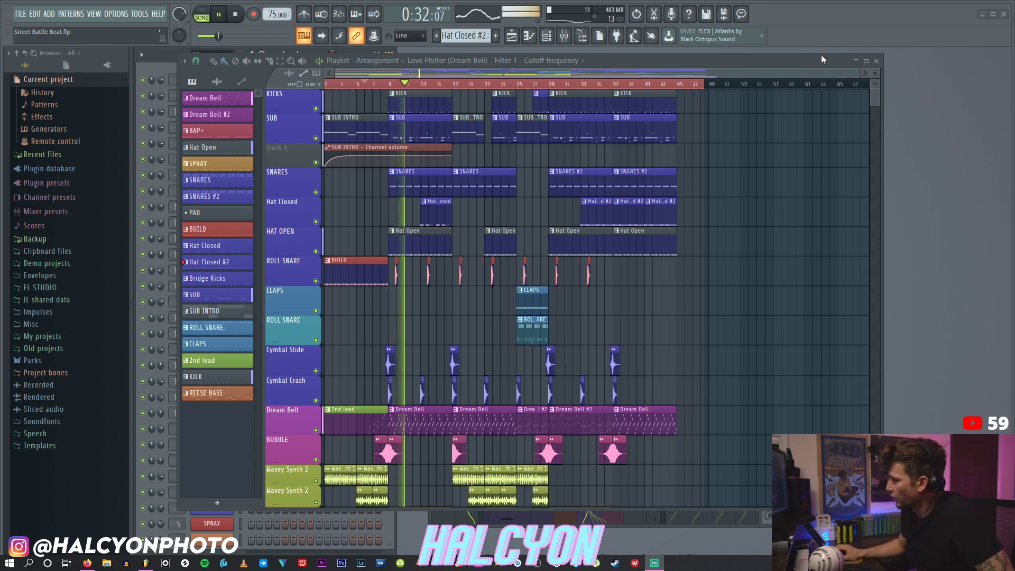
Step: Move the Playlist aside to uncover the Channel rack and open the settings of the Wayvee's Lex 808 channel
{"action": "left_click_drag", "start_coordinate": [810, 61], "coordinate": [962, 71]}
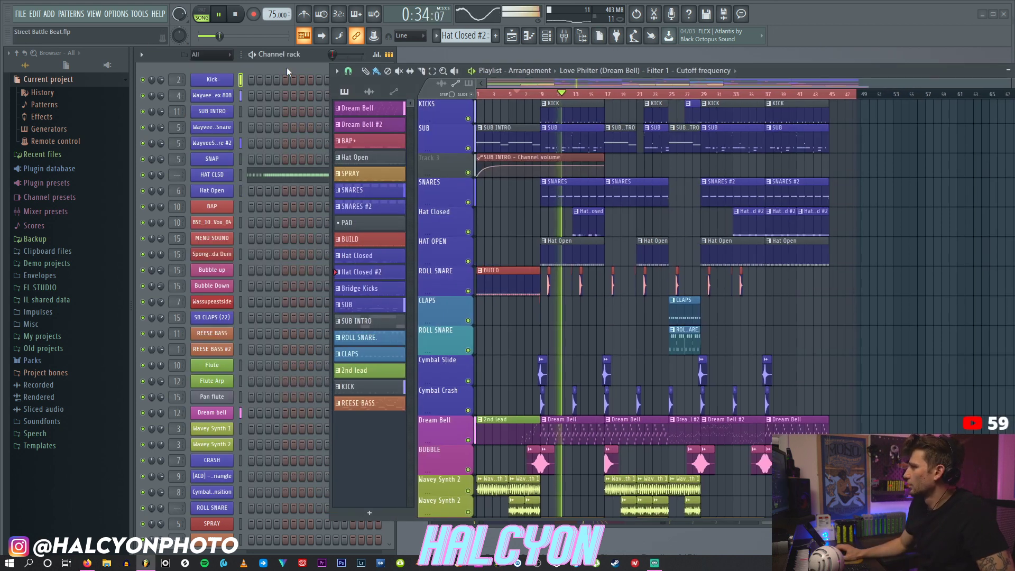
{"action": "left_click", "coordinate": [212, 96]}
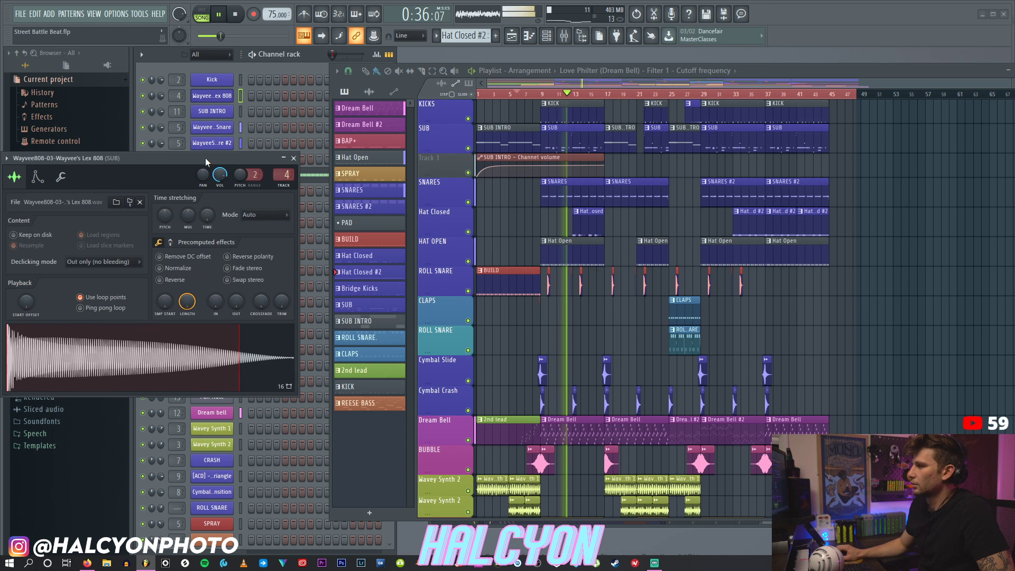
Step: Load the Wayvee's Lex 808 sample into Edison and arrange the channel settings, Playlist and Edison windows so the waveform is uncovered
{"action": "right_click", "coordinate": [144, 379]}
{"action": "left_click", "coordinate": [202, 402]}
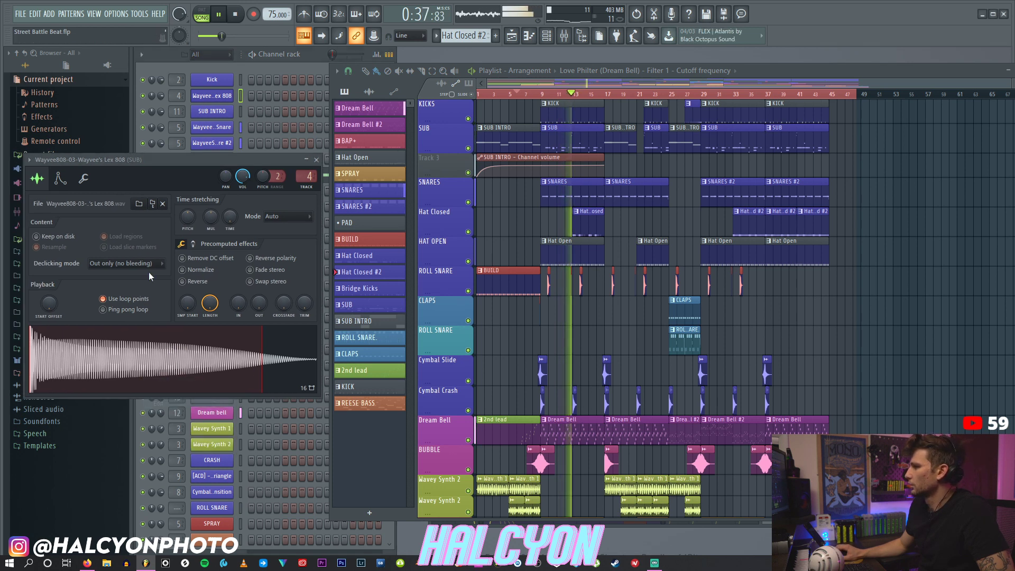
{"action": "right_click", "coordinate": [125, 348]}
{"action": "left_click", "coordinate": [160, 374]}
{"action": "left_click_drag", "start_coordinate": [206, 161], "coordinate": [319, 196]}
{"action": "left_click_drag", "start_coordinate": [823, 70], "coordinate": [693, 256]}
{"action": "left_click_drag", "start_coordinate": [693, 218], "coordinate": [653, 59]}
Step: Detect the pitch regions of the Wayvee's Lex 808 sample in Edison
{"action": "right_click", "coordinate": [605, 179]}
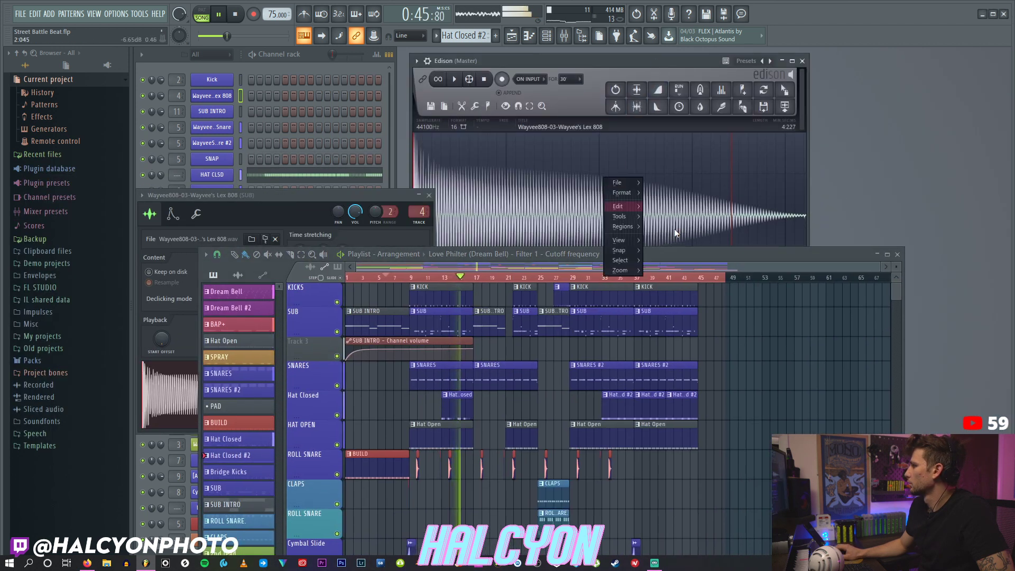
{"action": "mouse_move", "coordinate": [637, 226]}
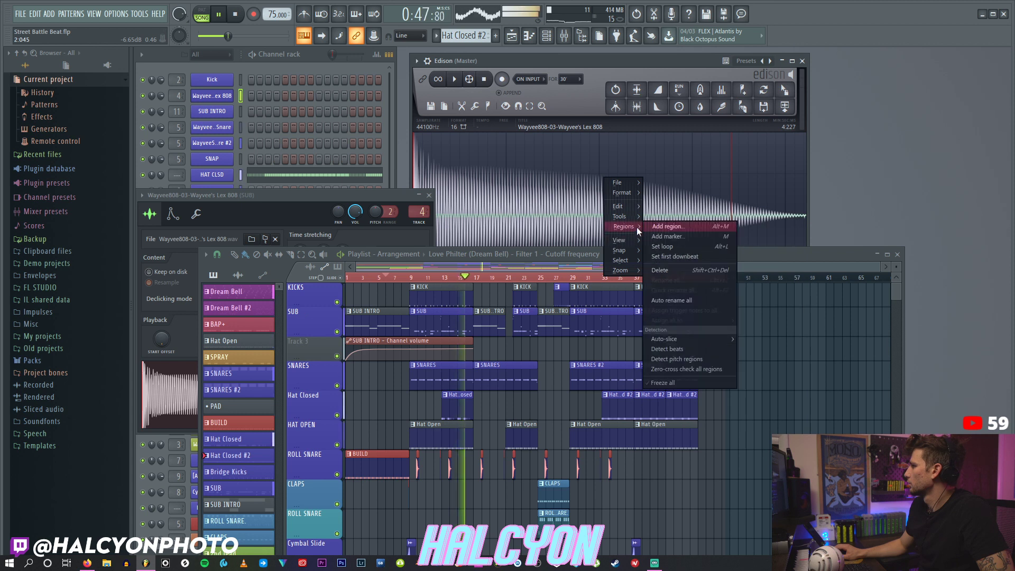
{"action": "left_click", "coordinate": [682, 359]}
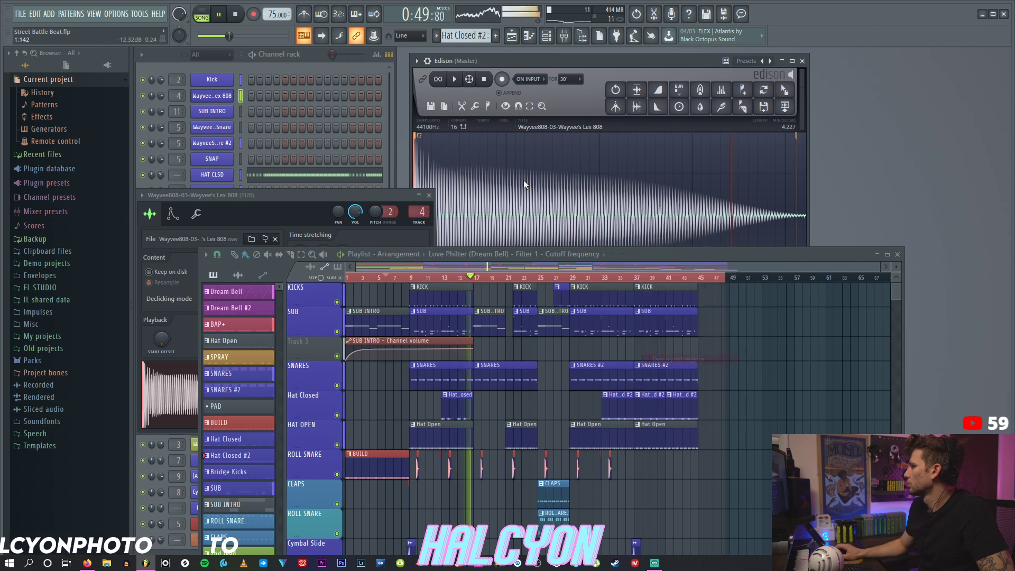
Step: Close the Wayvee's Lex 808 channel settings and move the Playlist back over the Edison window
{"action": "left_click", "coordinate": [429, 195]}
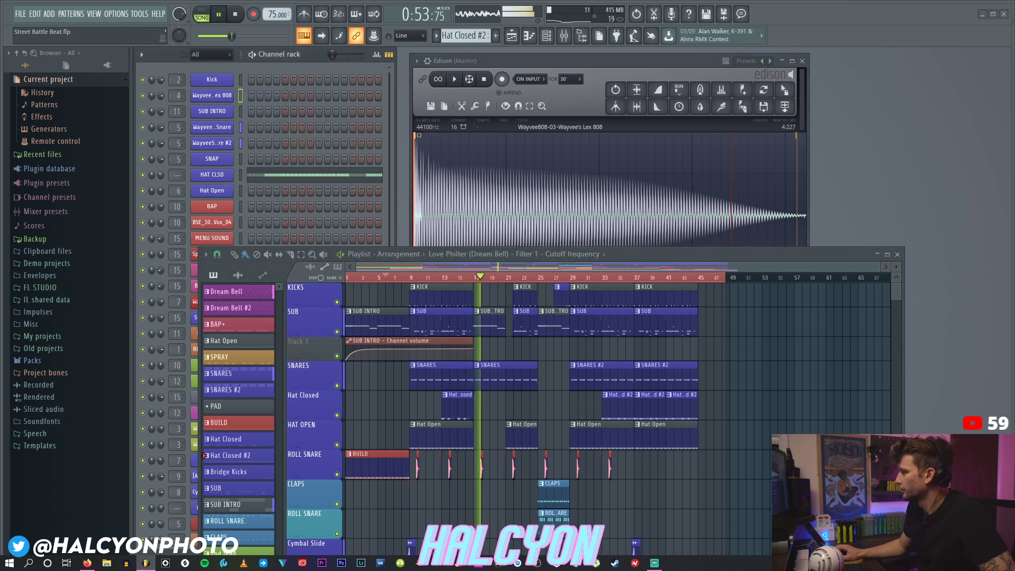
{"action": "left_click", "coordinate": [214, 96]}
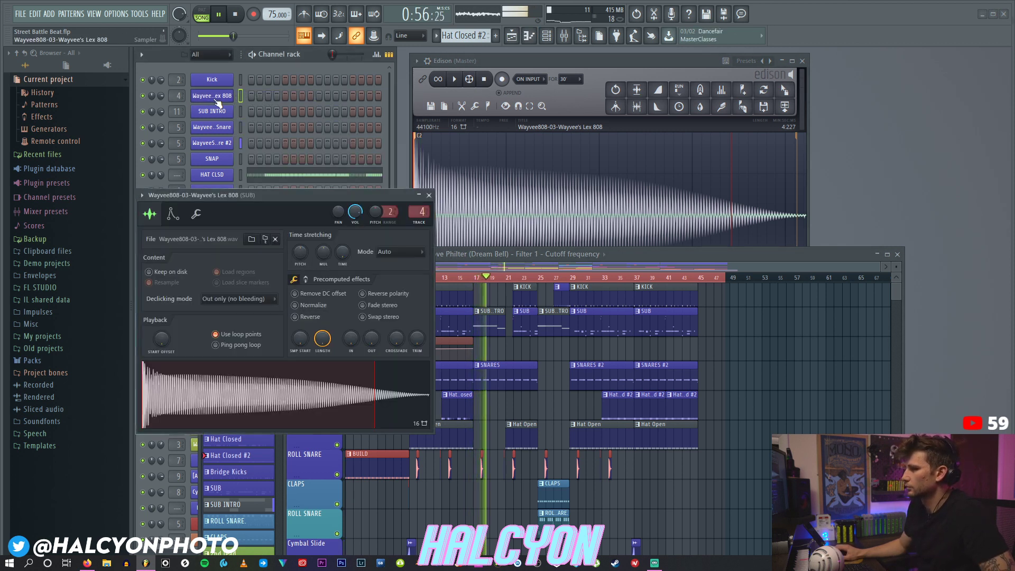
{"action": "left_click", "coordinate": [429, 195]}
{"action": "left_click_drag", "start_coordinate": [618, 255], "coordinate": [626, 81]}
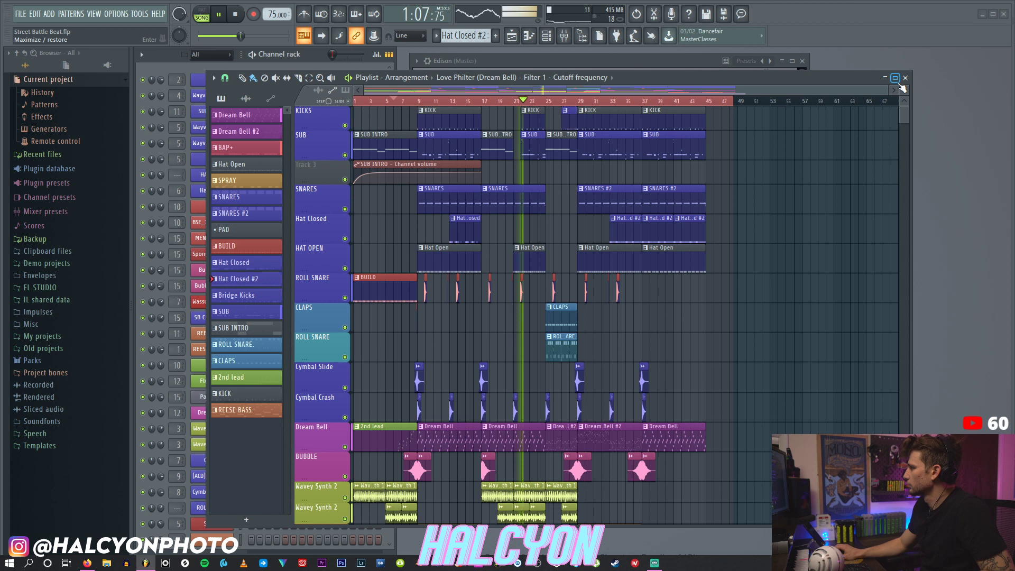
Step: Stop playback and open the recent project RFP_WATCHYOHEAD.flp without saving the changes to Street Battle Beat.flp
{"action": "key", "text": "space"}
{"action": "left_click", "coordinate": [21, 15]}
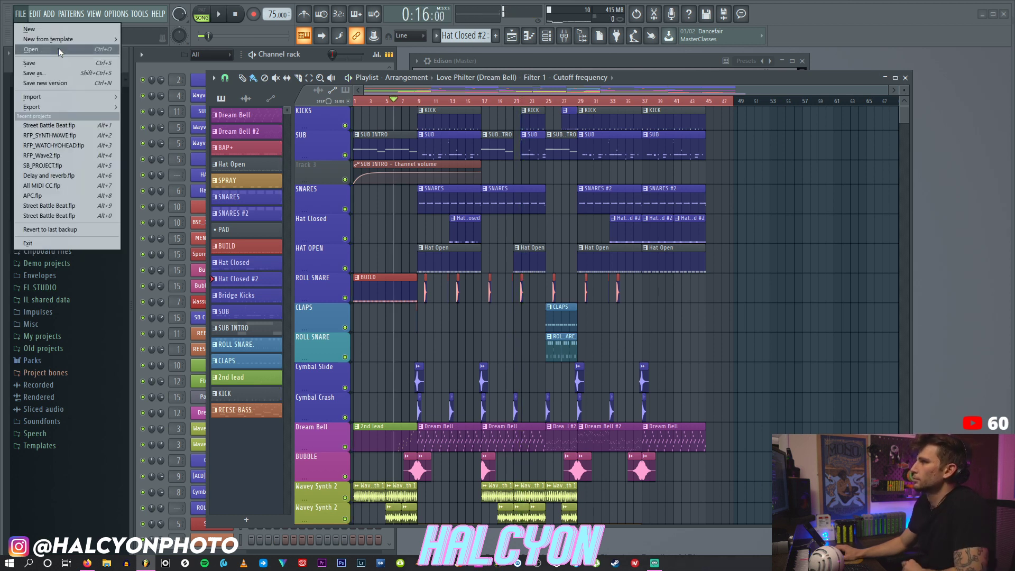
{"action": "left_click", "coordinate": [84, 146]}
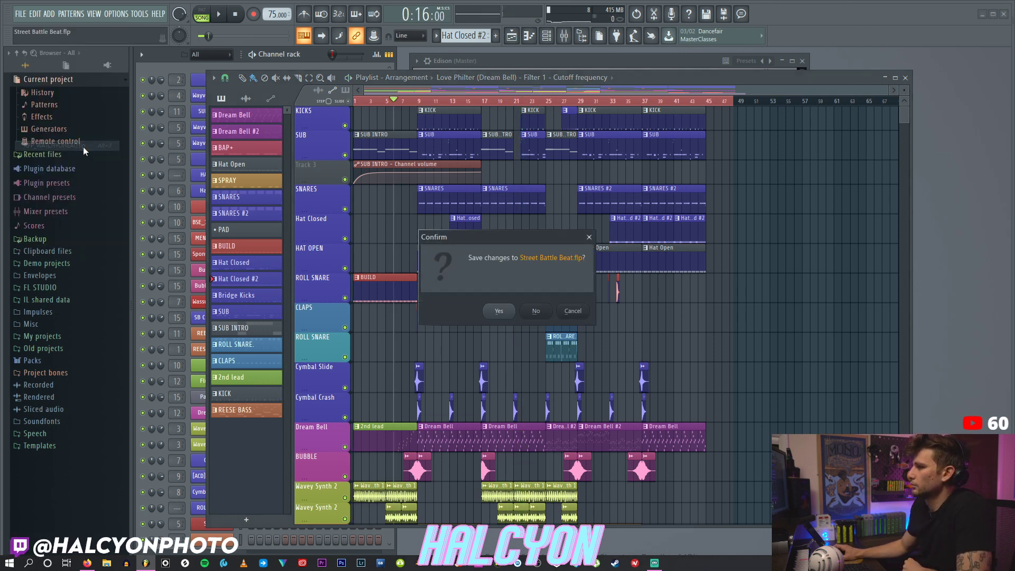
{"action": "left_click", "coordinate": [537, 311]}
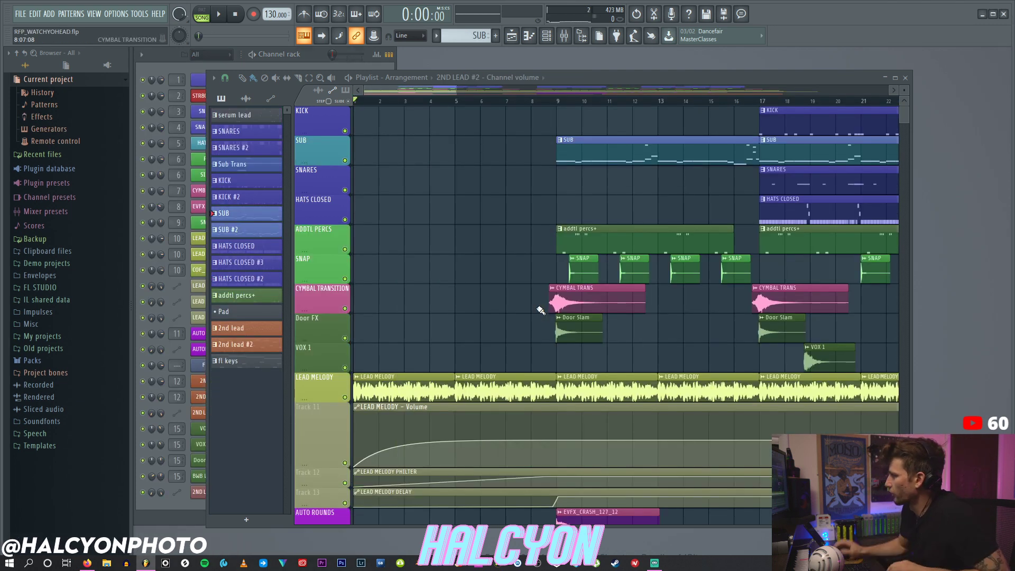
Step: Play the RFP_WATCHYOHEAD arrangement and reduce the heights of Track 11, 2ND LEAD and 2ND LEAD PHILTER in the Playlist
{"action": "left_click_drag", "start_coordinate": [454, 91], "coordinate": [731, 91]}
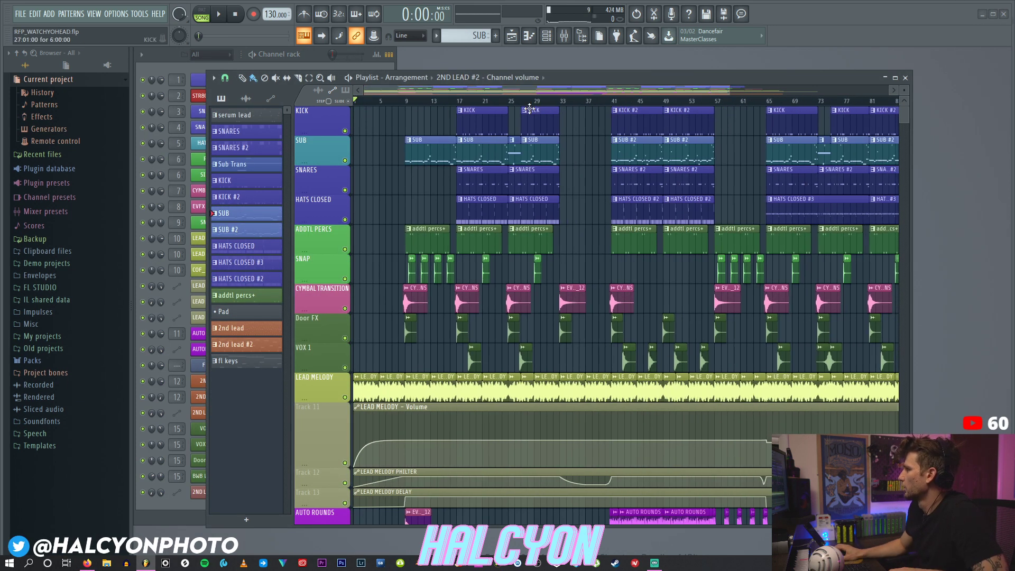
{"action": "key", "text": "space"}
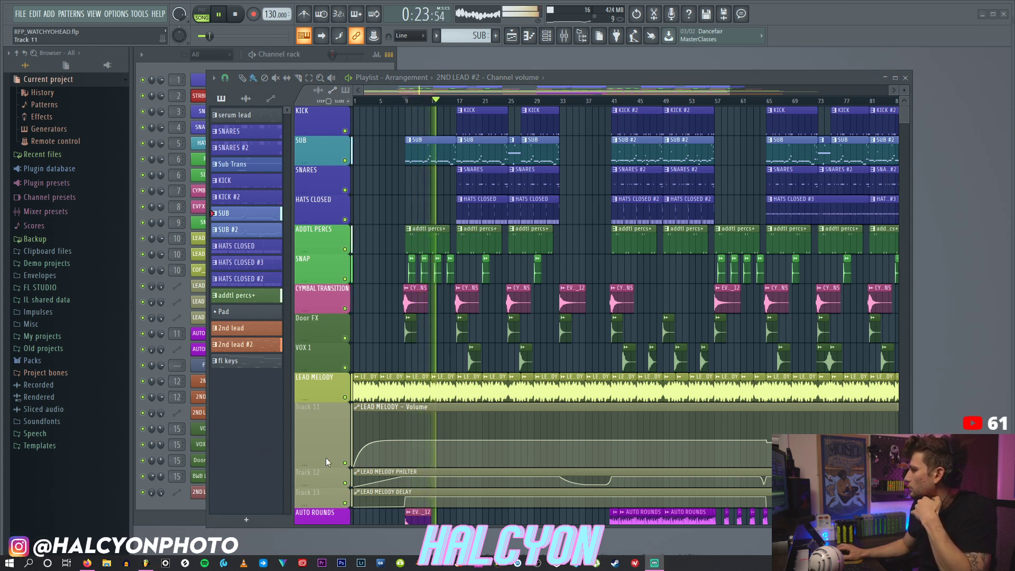
{"action": "left_click_drag", "start_coordinate": [317, 465], "coordinate": [324, 423]}
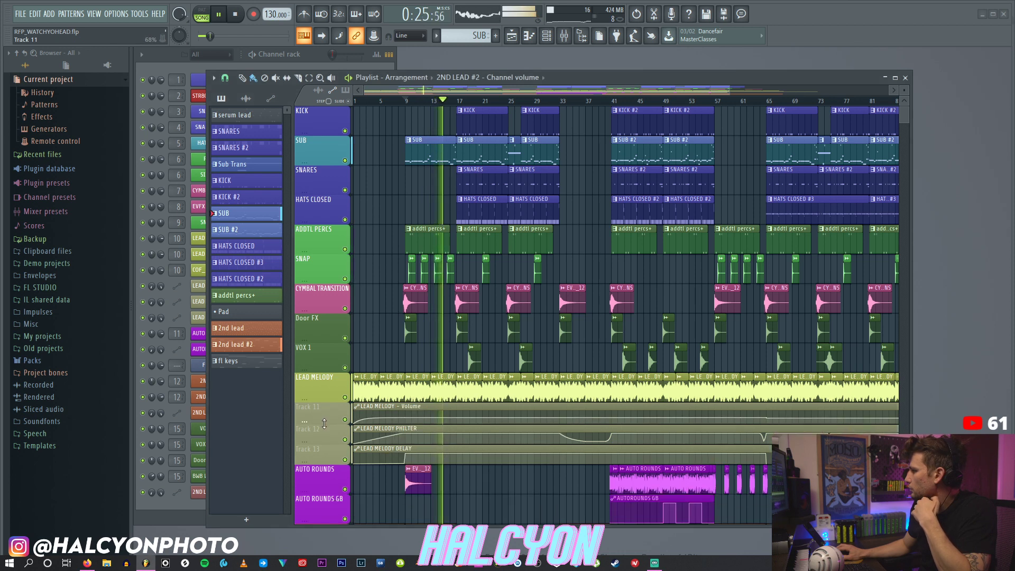
{"action": "scroll", "coordinate": [718, 227], "scroll_direction": "down", "scroll_amount": 2}
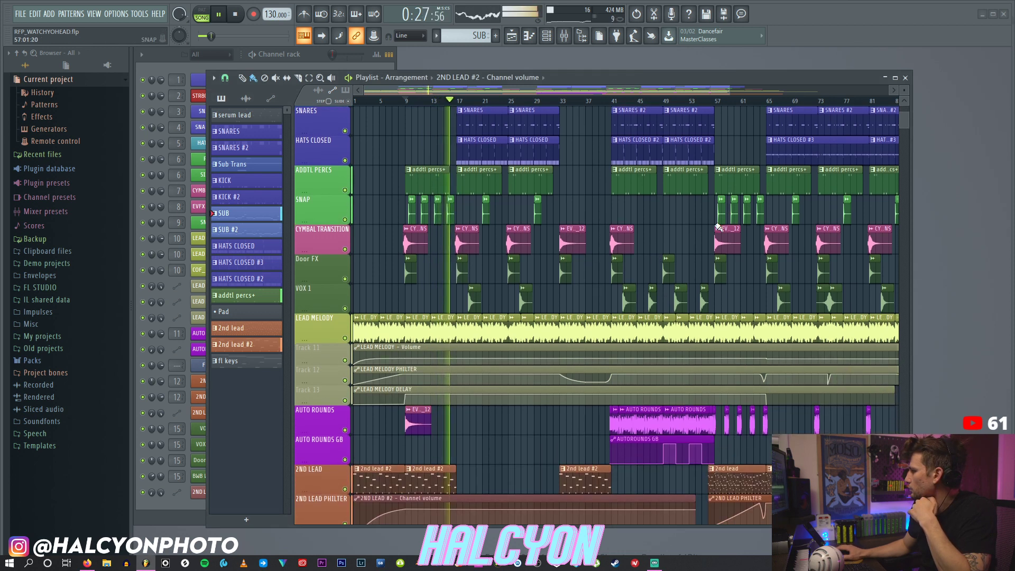
{"action": "scroll", "coordinate": [718, 227], "scroll_direction": "down", "scroll_amount": 1}
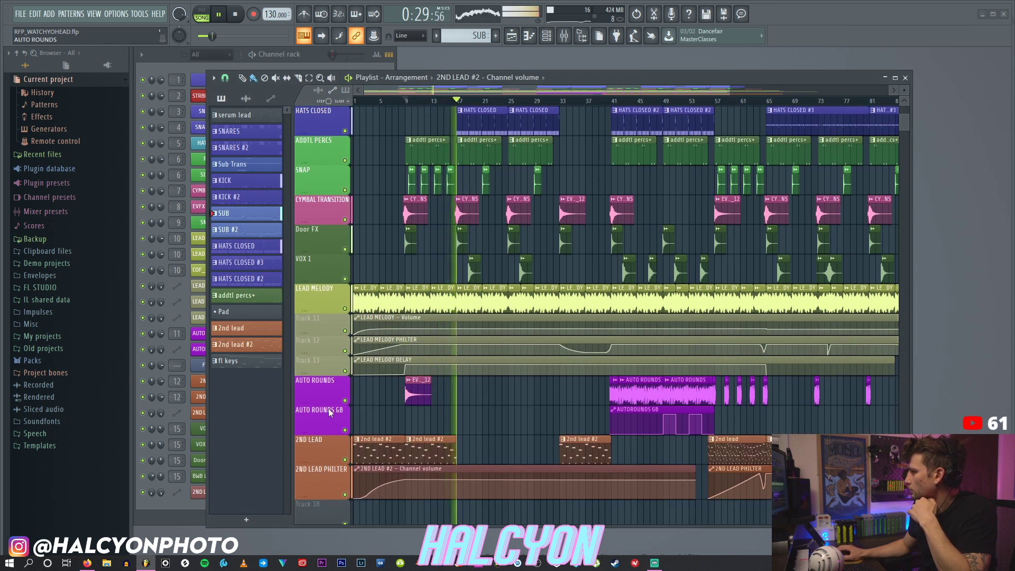
{"action": "left_click_drag", "start_coordinate": [326, 463], "coordinate": [325, 455]}
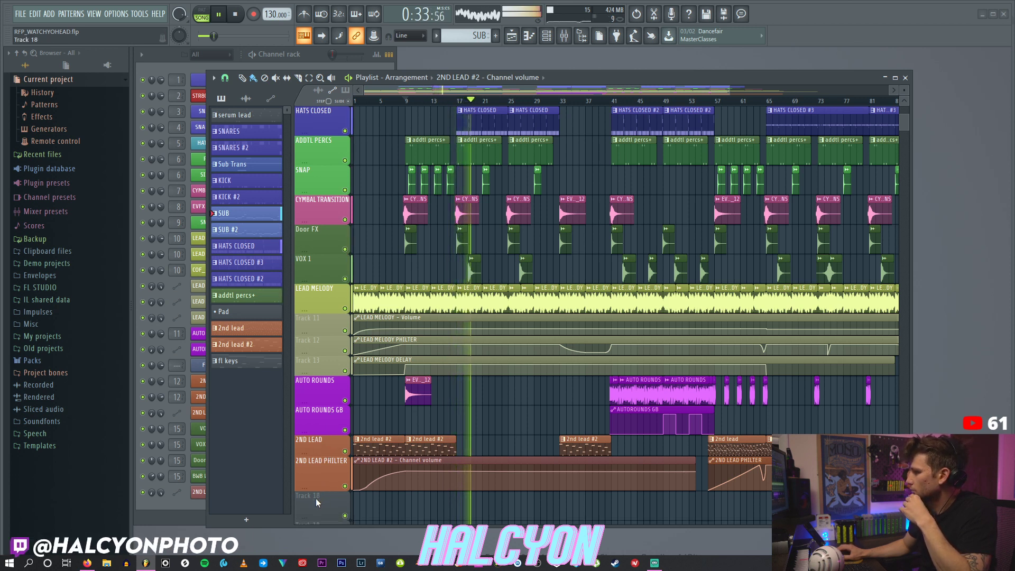
{"action": "left_click_drag", "start_coordinate": [319, 492], "coordinate": [328, 479]}
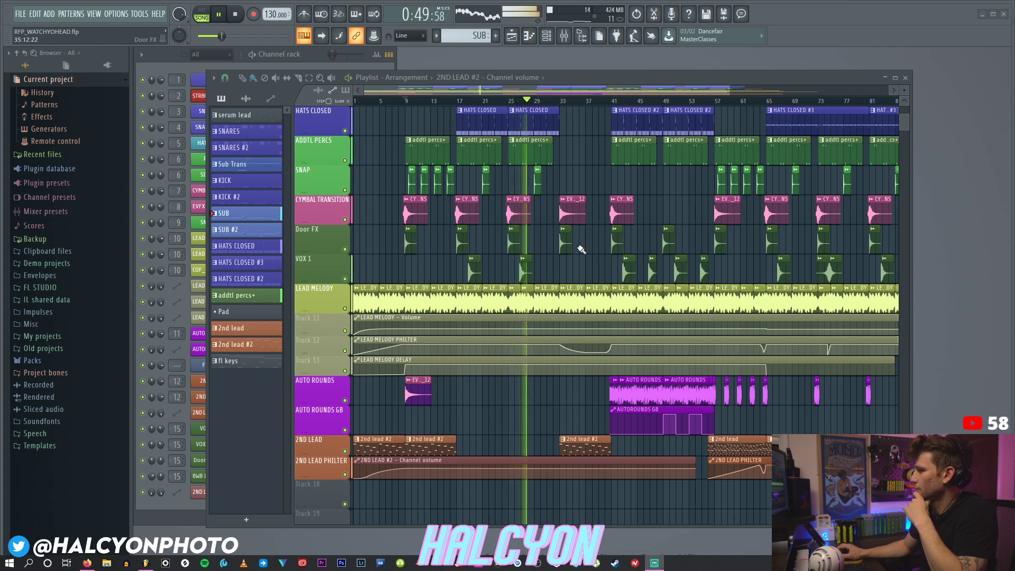
Step: Play the RFP_WATCHYOHEAD arrangement from about bar 65, where the HATS CLOSED #3 clip begins, and stop playback
{"action": "scroll", "coordinate": [581, 250], "scroll_direction": "up", "scroll_amount": 3}
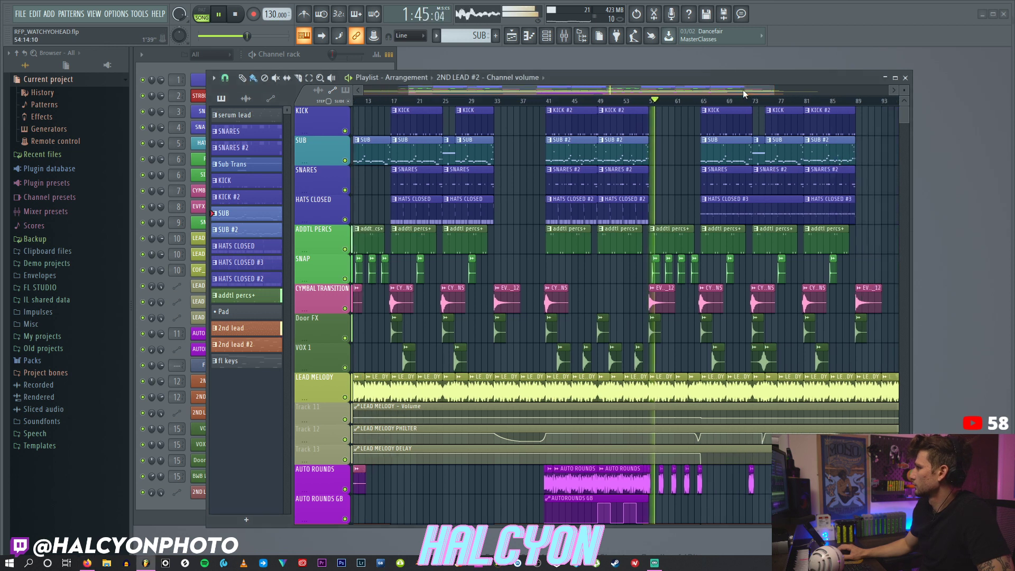
{"action": "key", "text": "space"}
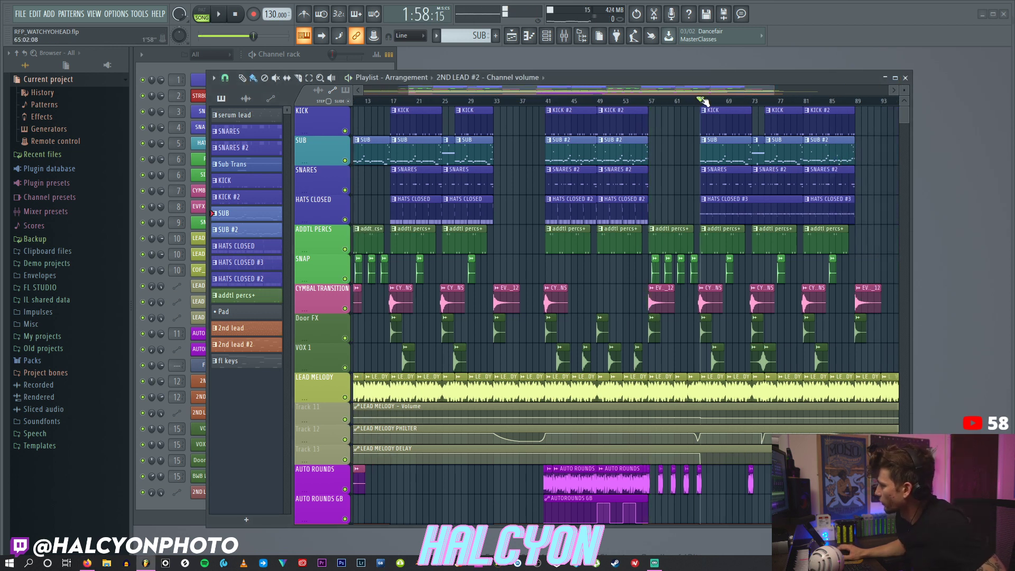
{"action": "key", "text": "space"}
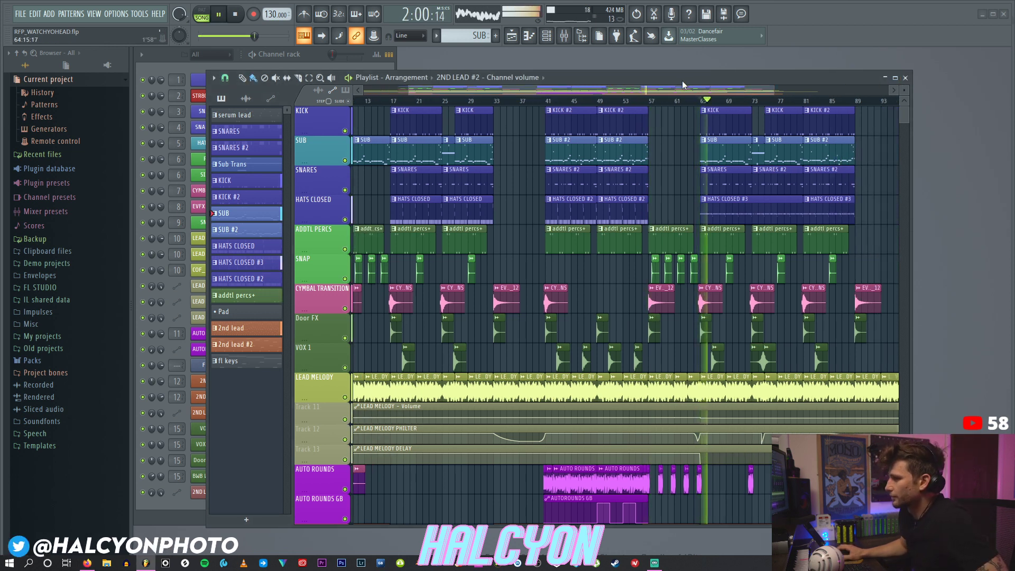
{"action": "key", "text": "space"}
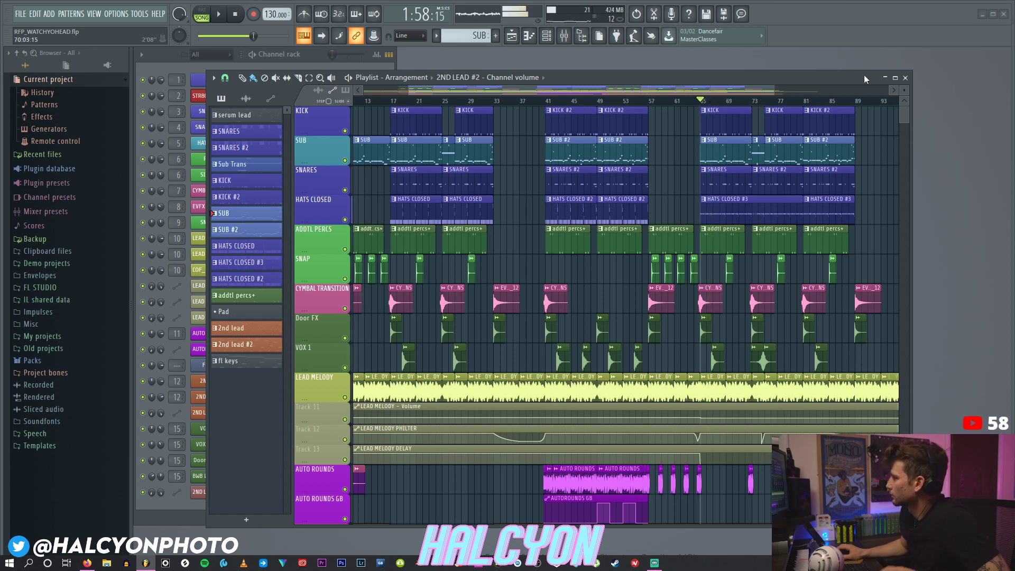
Step: Close the Playlist, the STR808_13_Machete_F channel settings and the Mixer
{"action": "left_click", "coordinate": [905, 78]}
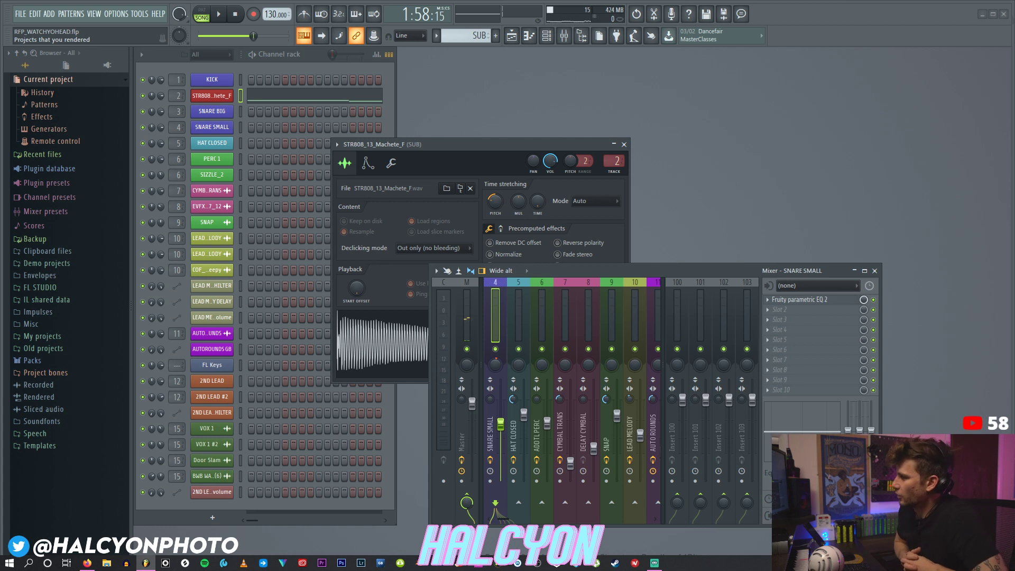
{"action": "left_click", "coordinate": [624, 144]}
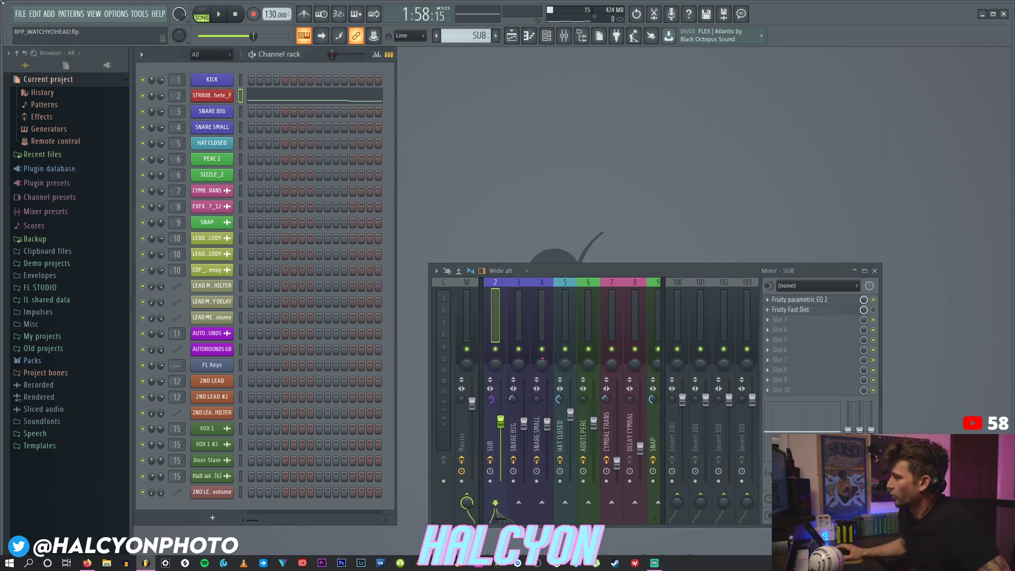
{"action": "left_click", "coordinate": [21, 14]}
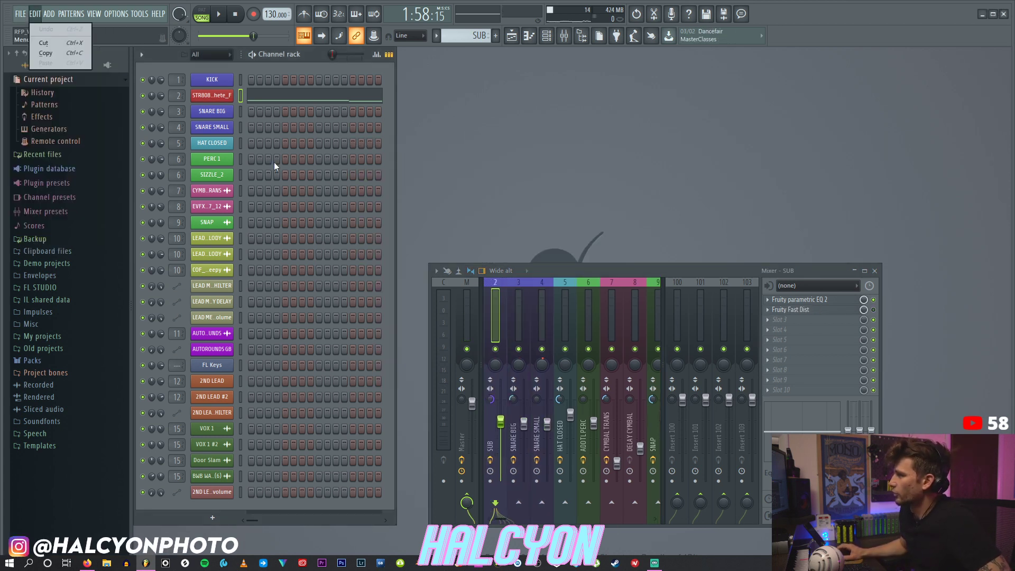
{"action": "left_click", "coordinate": [503, 150]}
{"action": "left_click", "coordinate": [873, 271]}
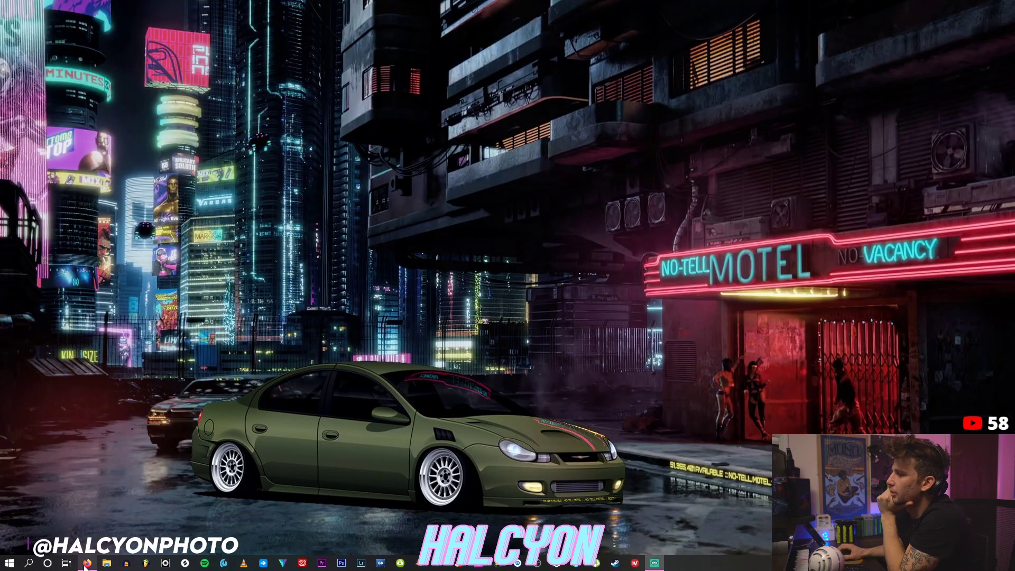
Step: Switch from FL Studio to the Firefox browser
{"action": "left_click", "coordinate": [87, 563]}
{"action": "left_click", "coordinate": [87, 563]}
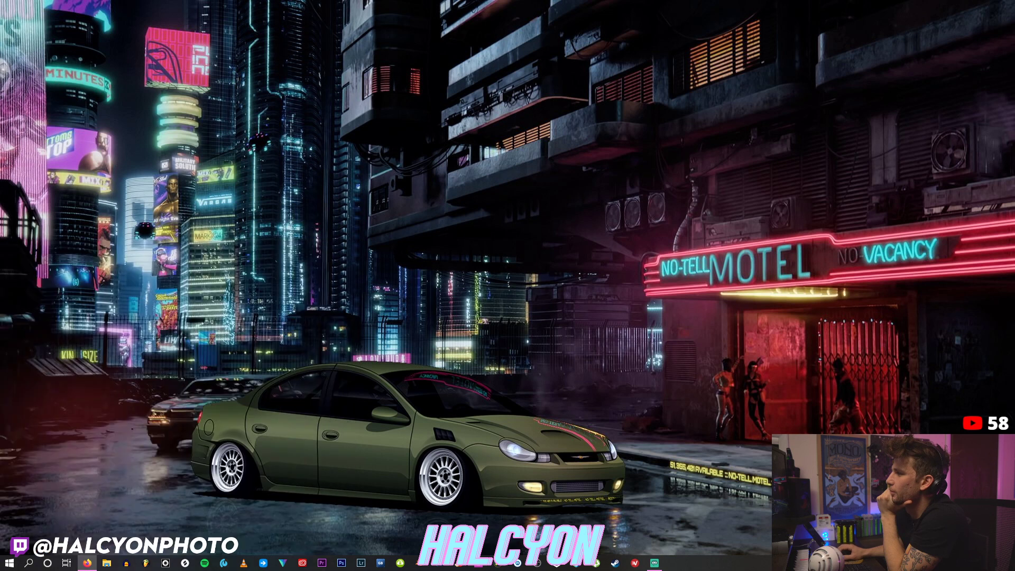
{"action": "right_click", "coordinate": [87, 563]}
{"action": "left_click", "coordinate": [324, 374]}
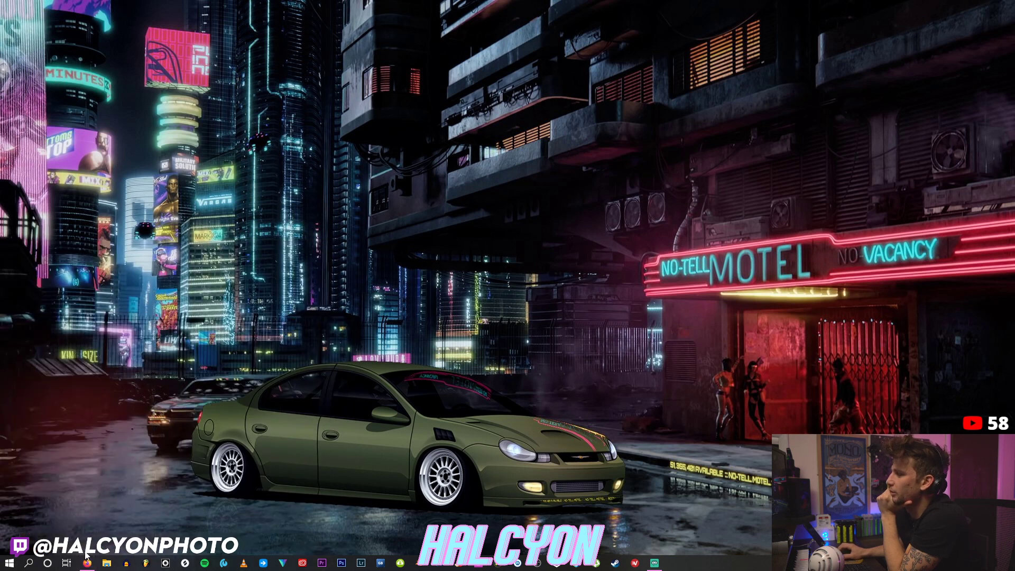